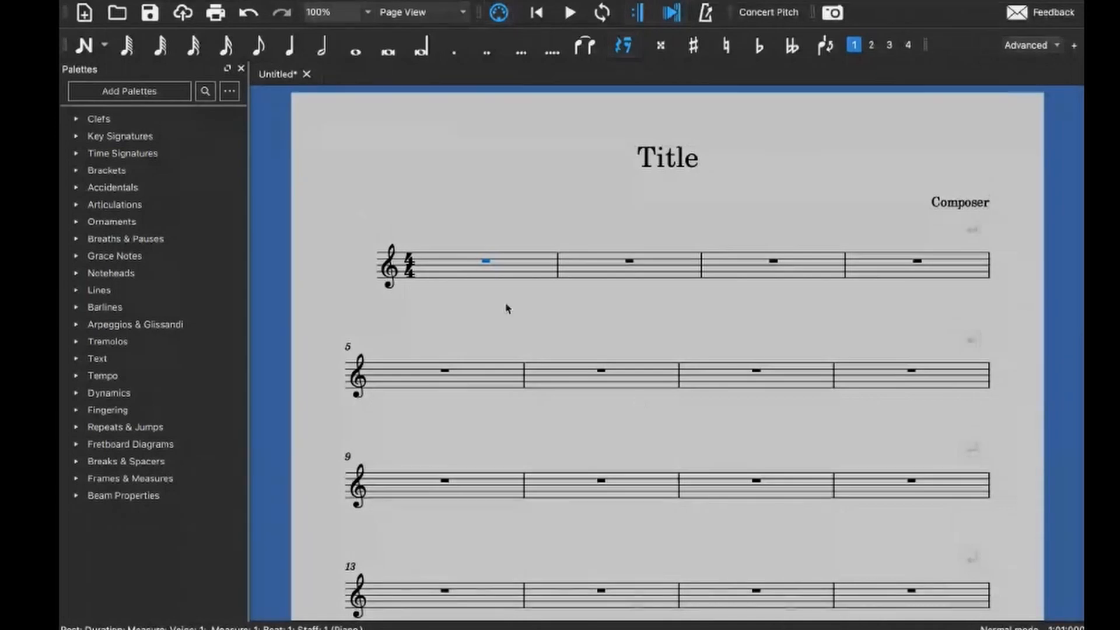
{"action": "left_click", "coordinate": [472, 275]}
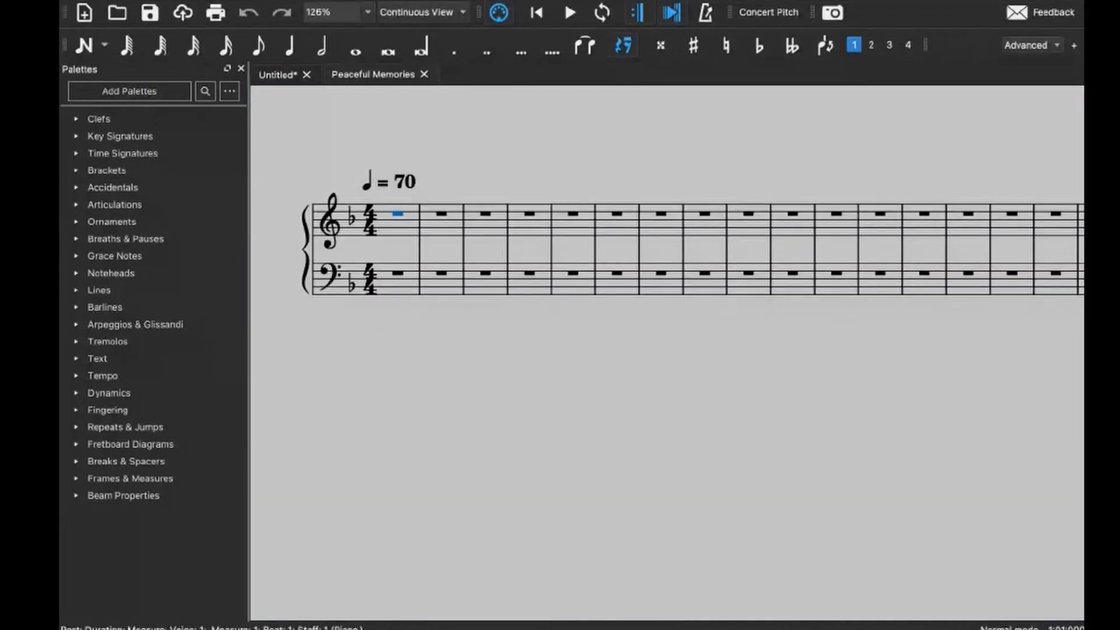
- Start note input at measure 1 of the bass staff in Peaceful Memories with whole-note duration
{"action": "left_click", "coordinate": [398, 229]}
{"action": "scroll", "coordinate": [397, 229], "scroll_direction": "up", "scroll_amount": 3}
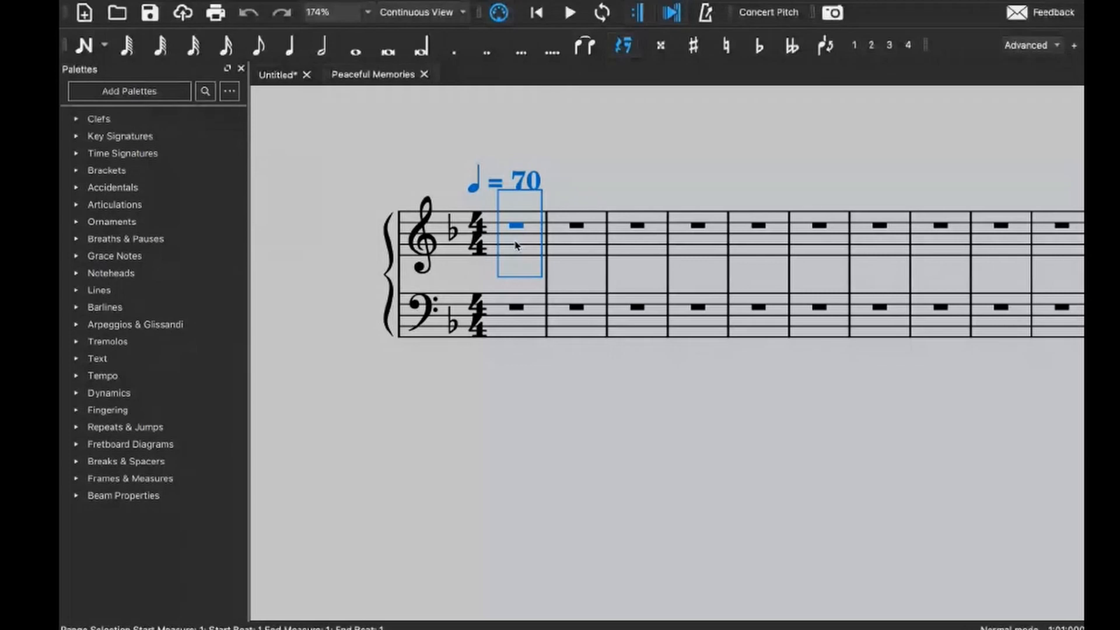
{"action": "left_click", "coordinate": [515, 332]}
{"action": "key", "text": "n"}
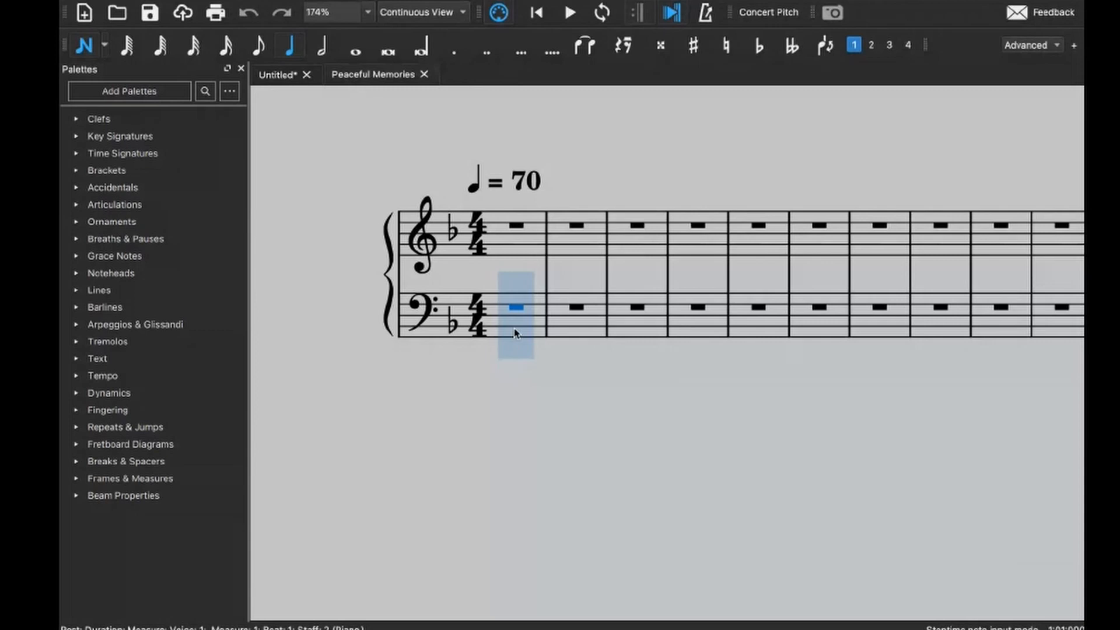
{"action": "key", "text": "7"}
{"action": "key", "text": "e"}
{"action": "key", "text": "e"}
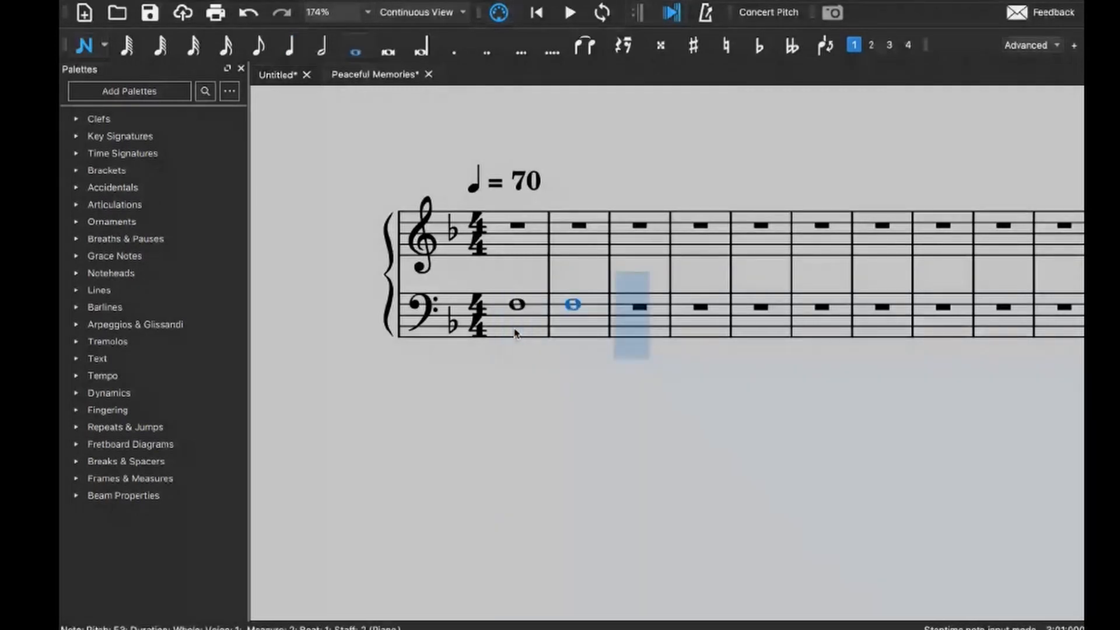
{"action": "key", "text": "ctrl+z"}
{"action": "key", "text": "ctrl+z"}
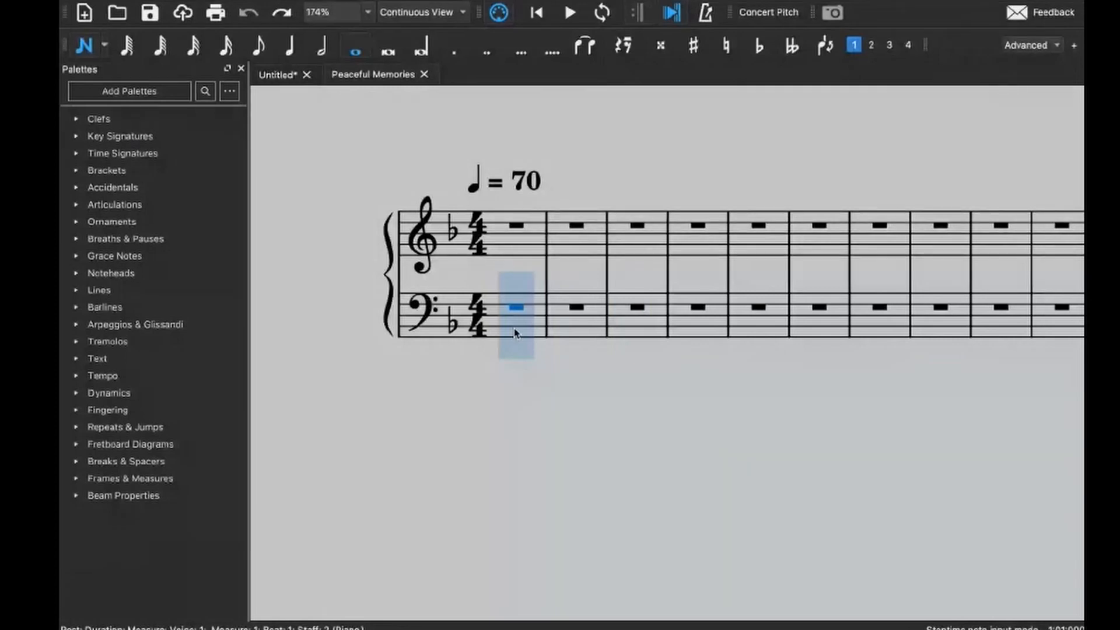
- Enter the whole notes F3, B♭3, C4 and F3 in measures 1 to 4 of the bass staff
{"action": "key", "text": "e"}
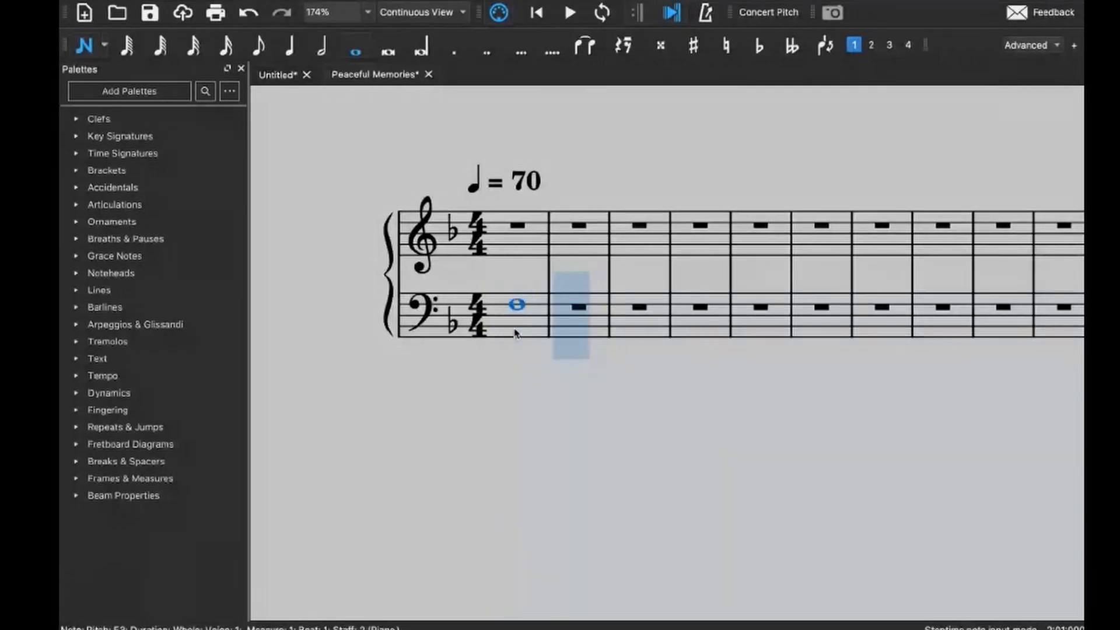
{"action": "key", "text": "b"}
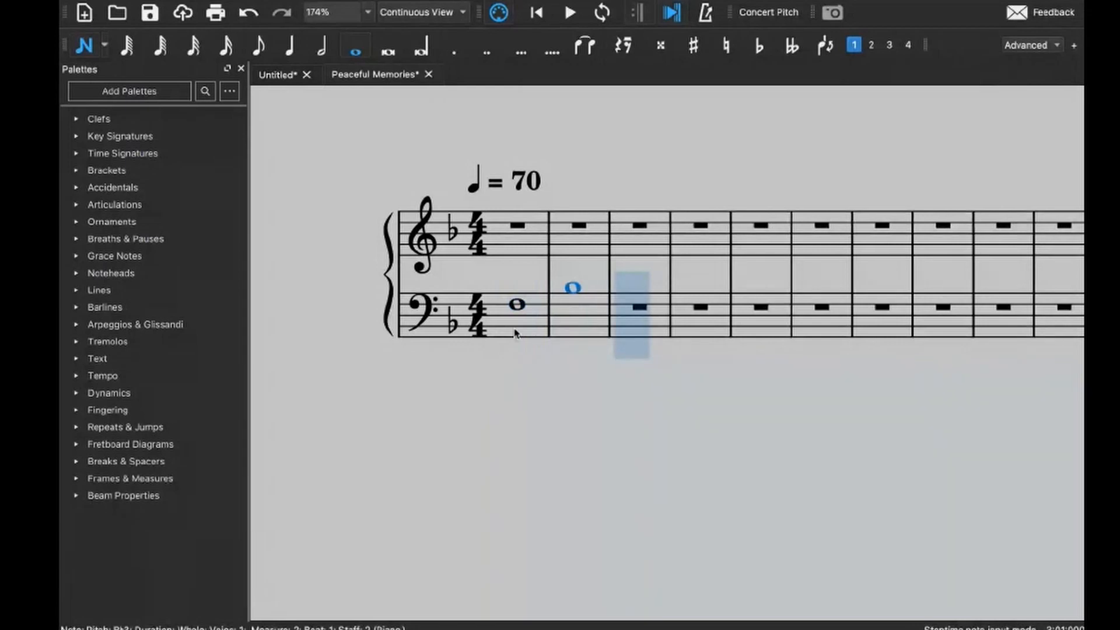
{"action": "key", "text": "c"}
{"action": "key", "text": "e"}
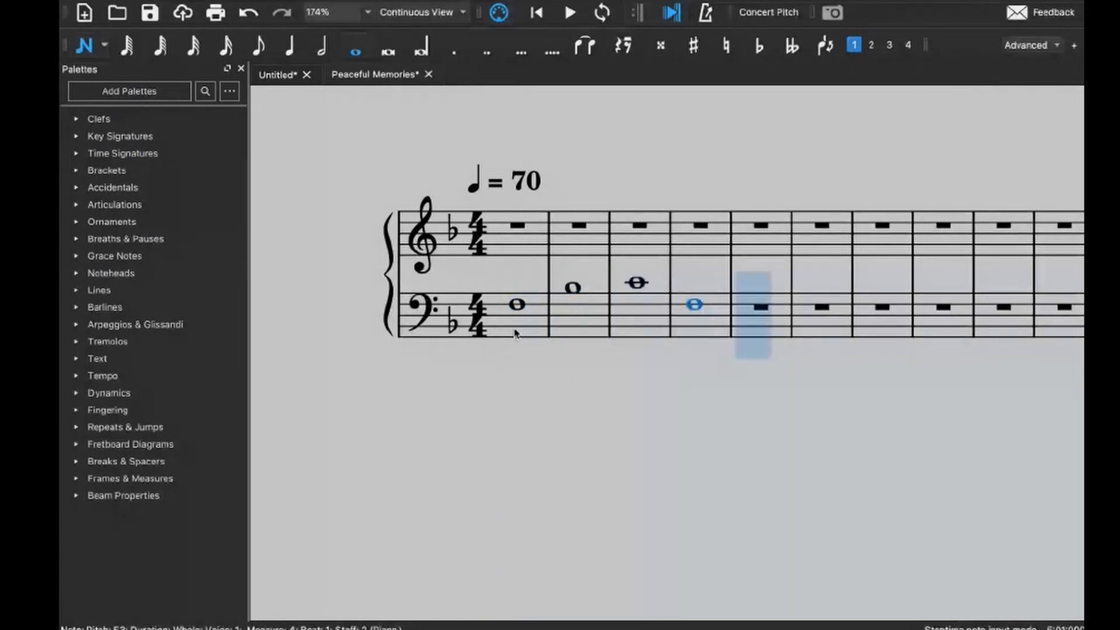
{"action": "key", "text": "Escape"}
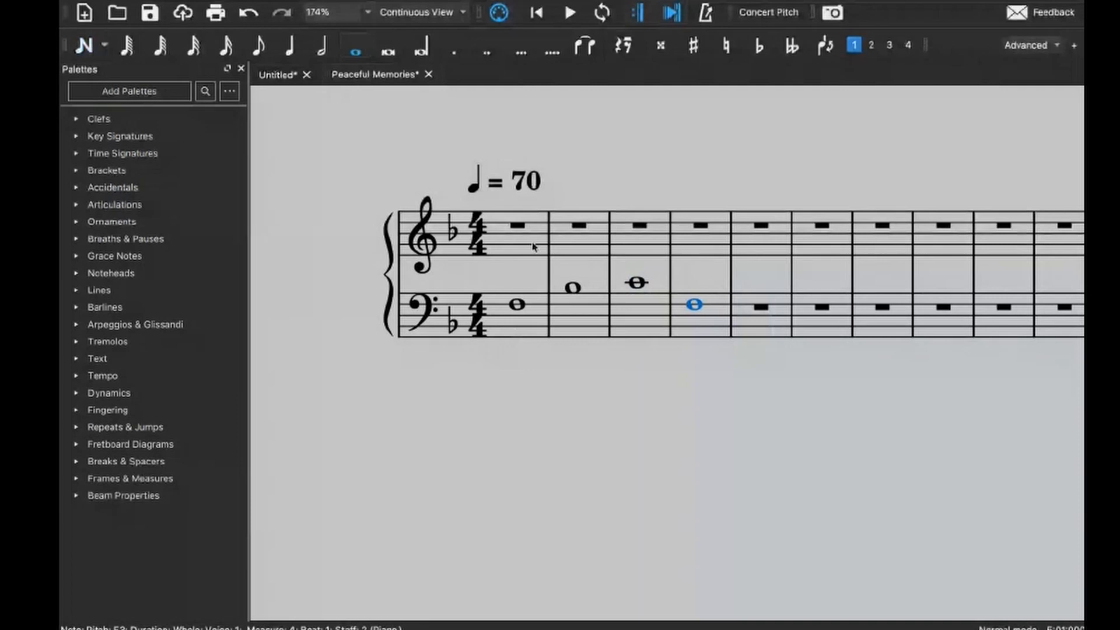
- Enter quarter notes F5, E5, C5 and G4 in treble measure 1 and B♭4 on the first beat of measure 2
{"action": "left_click", "coordinate": [533, 247]}
{"action": "key", "text": "n"}
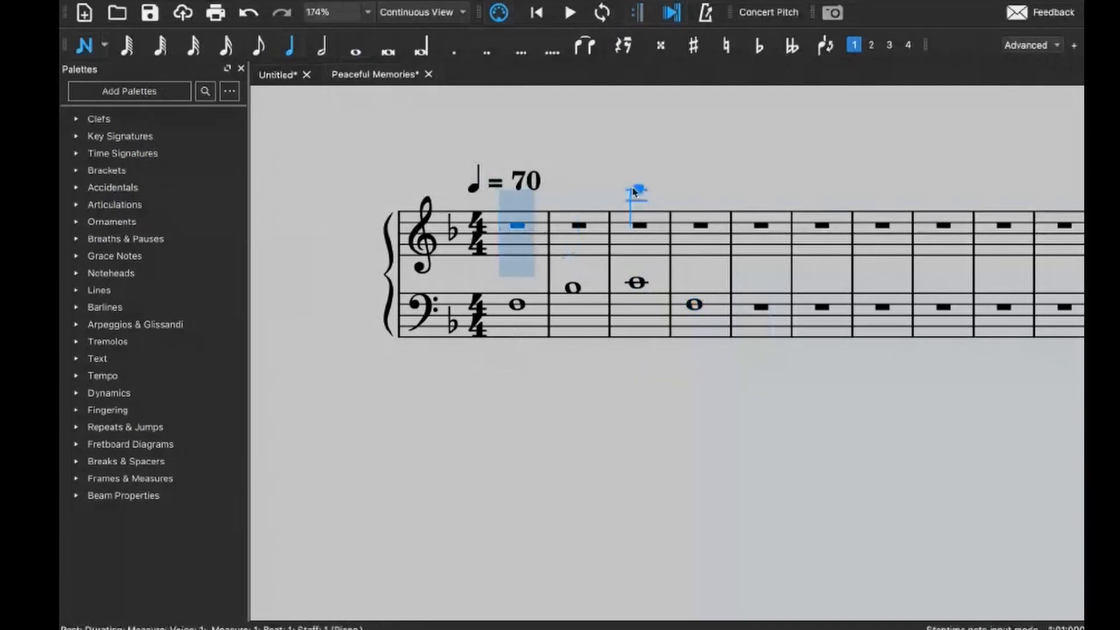
{"action": "key", "text": "f"}
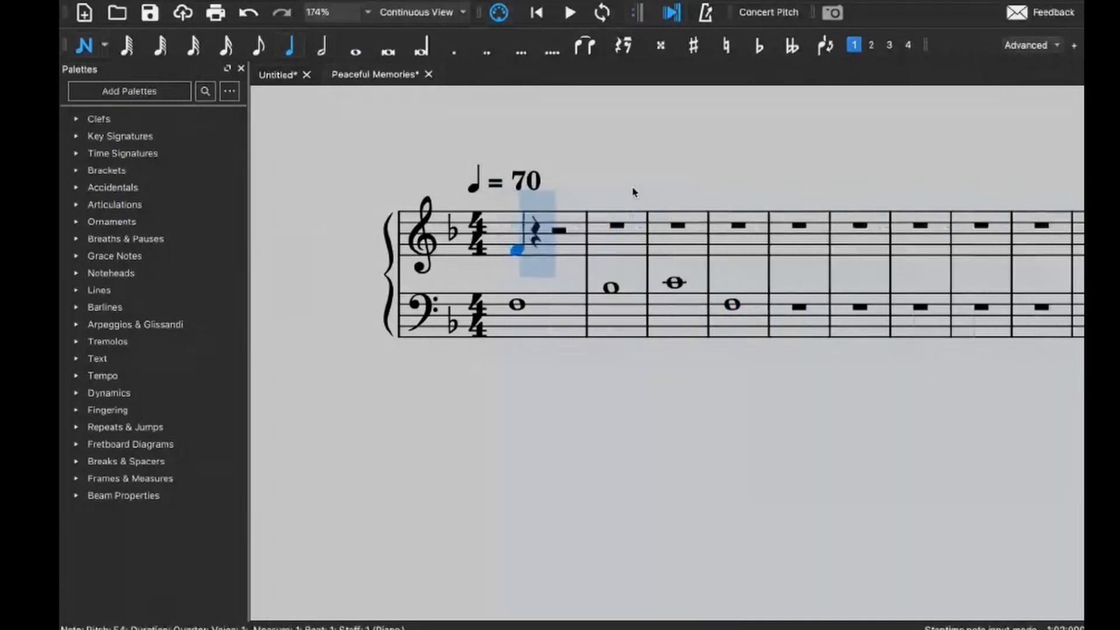
{"action": "key", "text": "ctrl+Up"}
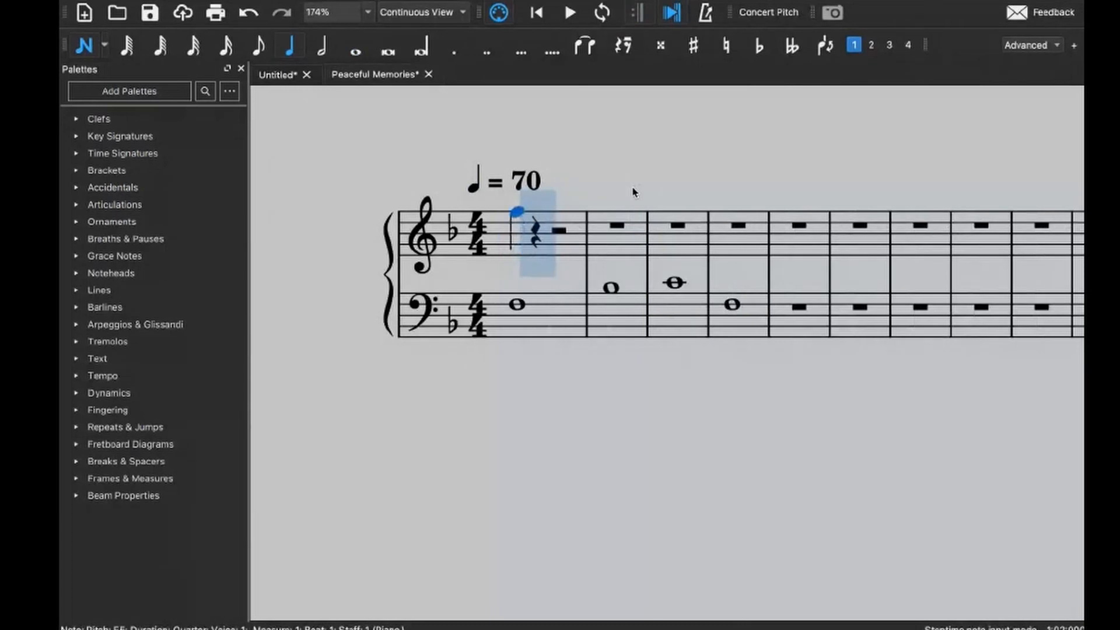
{"action": "key", "text": "e"}
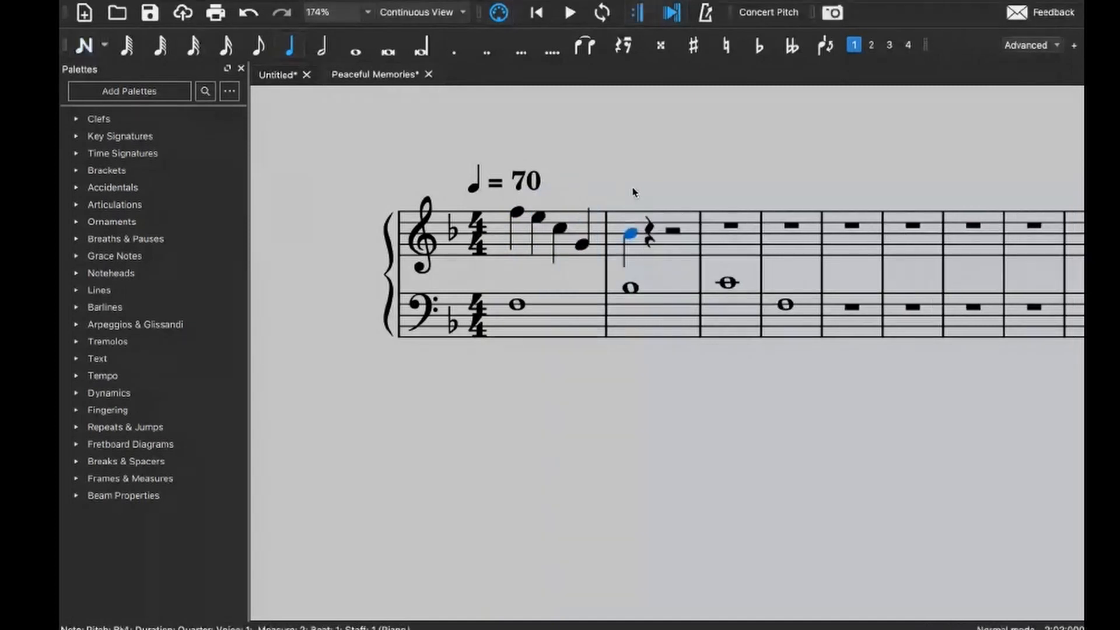
- Play the score from measure 1 to hear the opening melody, and stop playback
{"action": "left_click", "coordinate": [574, 221]}
{"action": "key", "text": "space"}
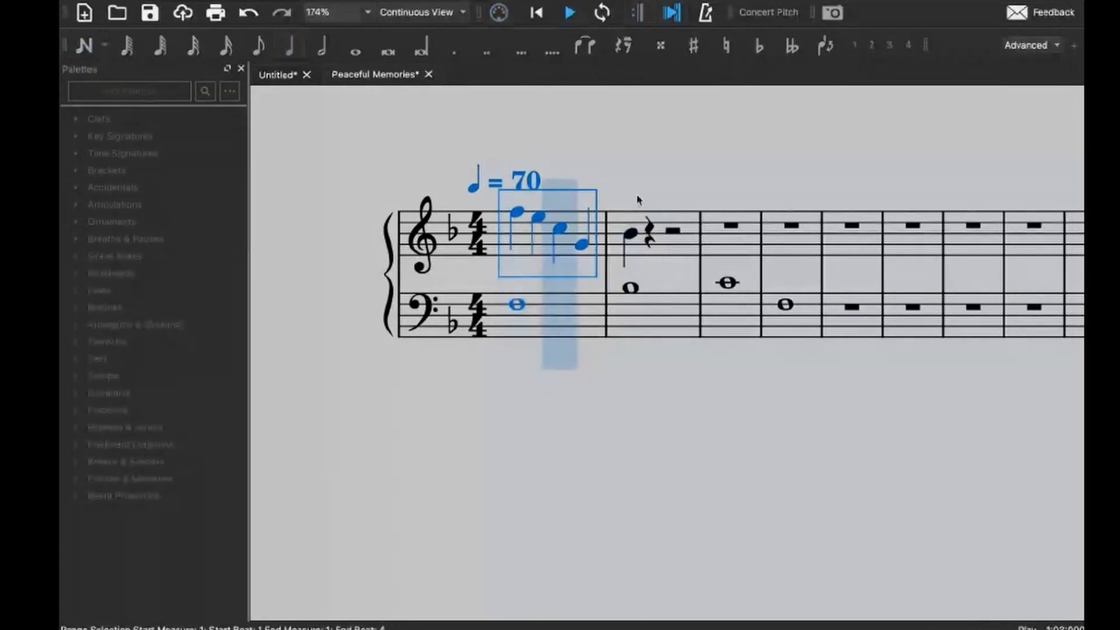
{"action": "key", "text": "space"}
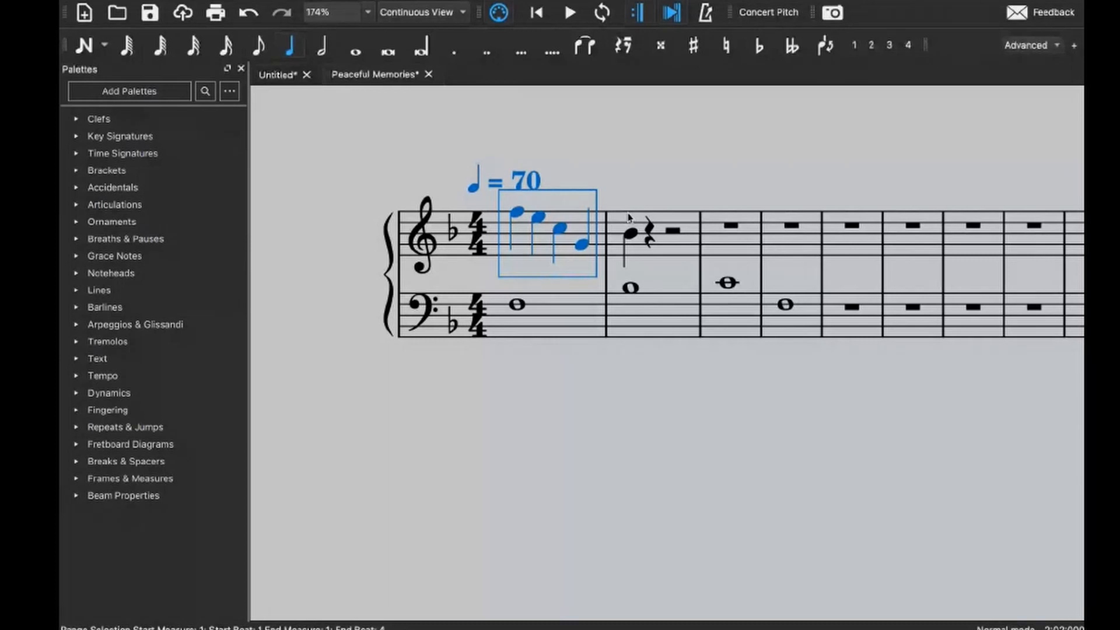
- Change the B♭4 in treble measure 2 to a half note and add a half-note C5 on beat 3
{"action": "left_click", "coordinate": [650, 233]}
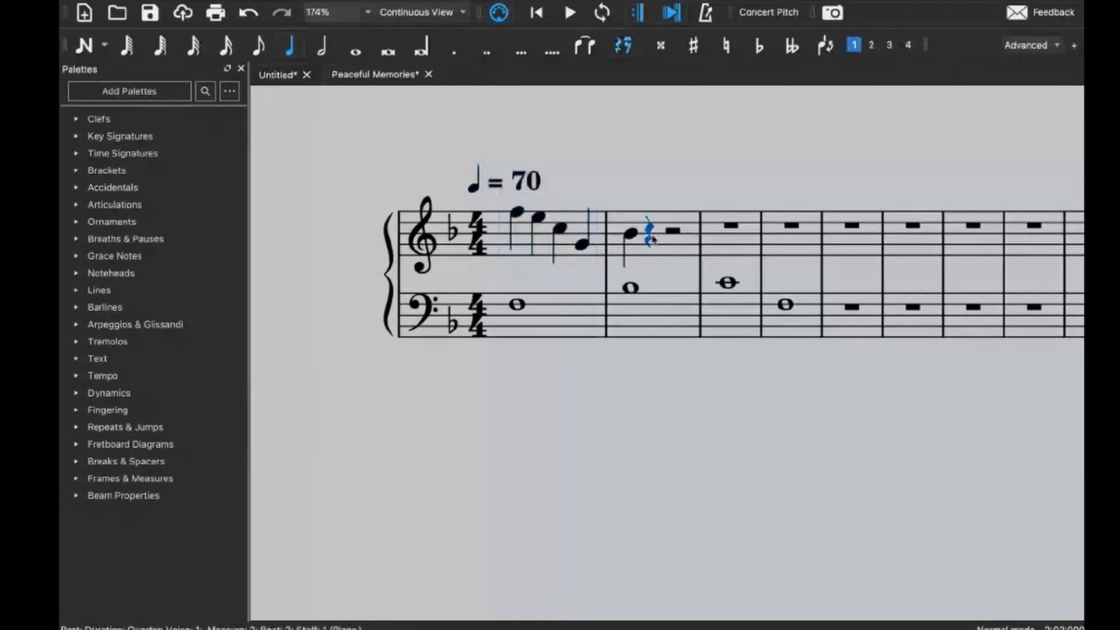
{"action": "left_click", "coordinate": [634, 235]}
{"action": "key", "text": "6"}
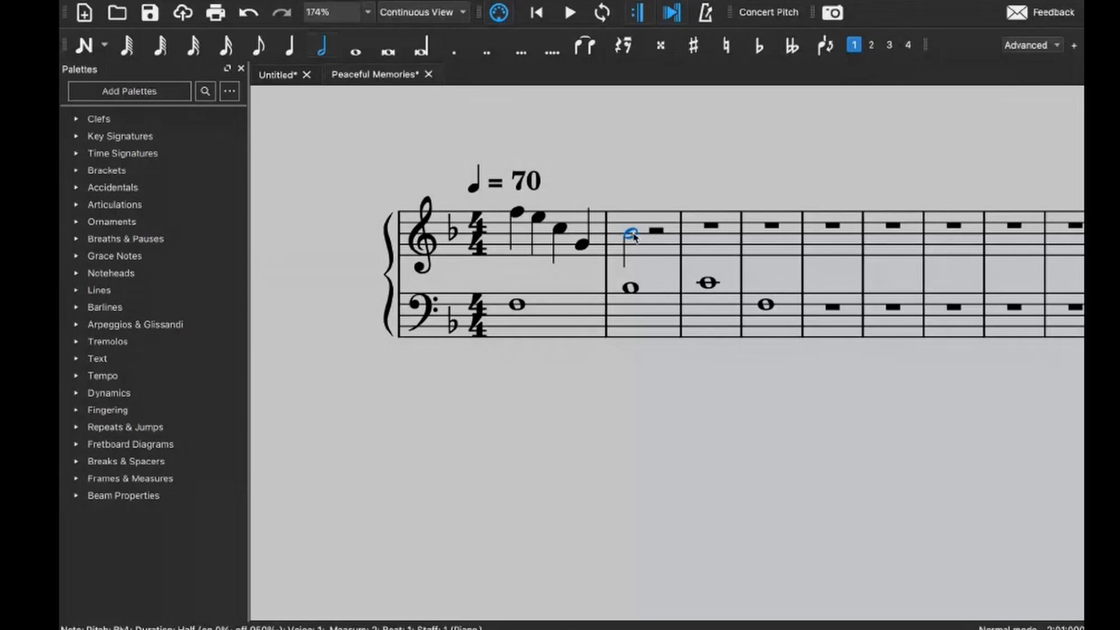
{"action": "key", "text": "n"}
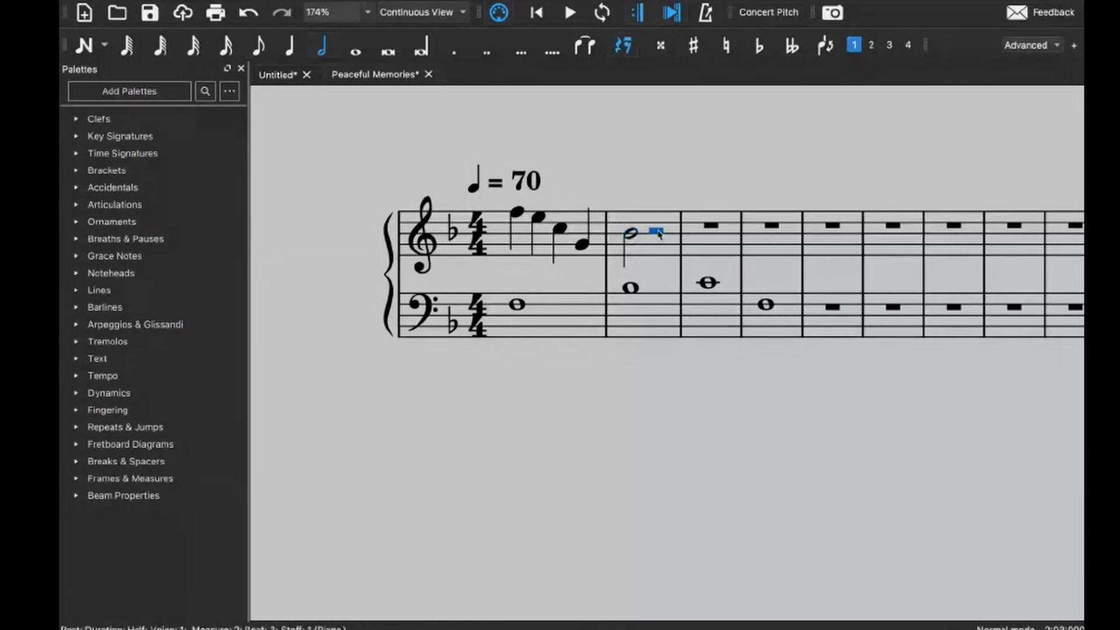
{"action": "left_click", "coordinate": [657, 231]}
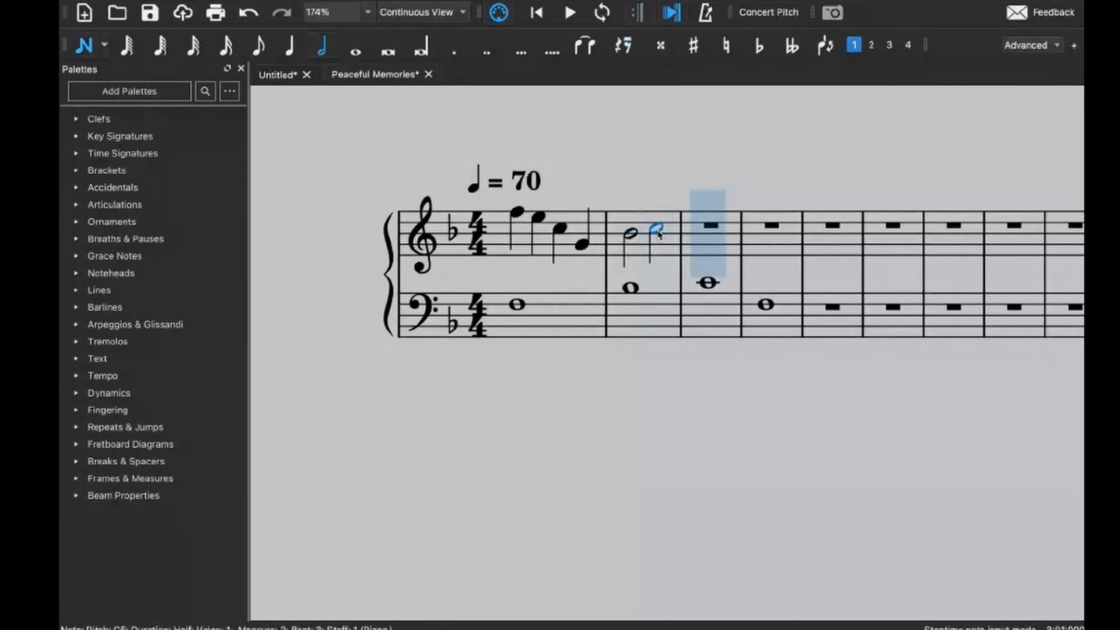
- Enter a whole-note C5 in treble measure 3 and raise the second half note of measure 2 to D5
{"action": "key", "text": "7"}
{"action": "key", "text": "e"}
{"action": "key", "text": "ctrl+z"}
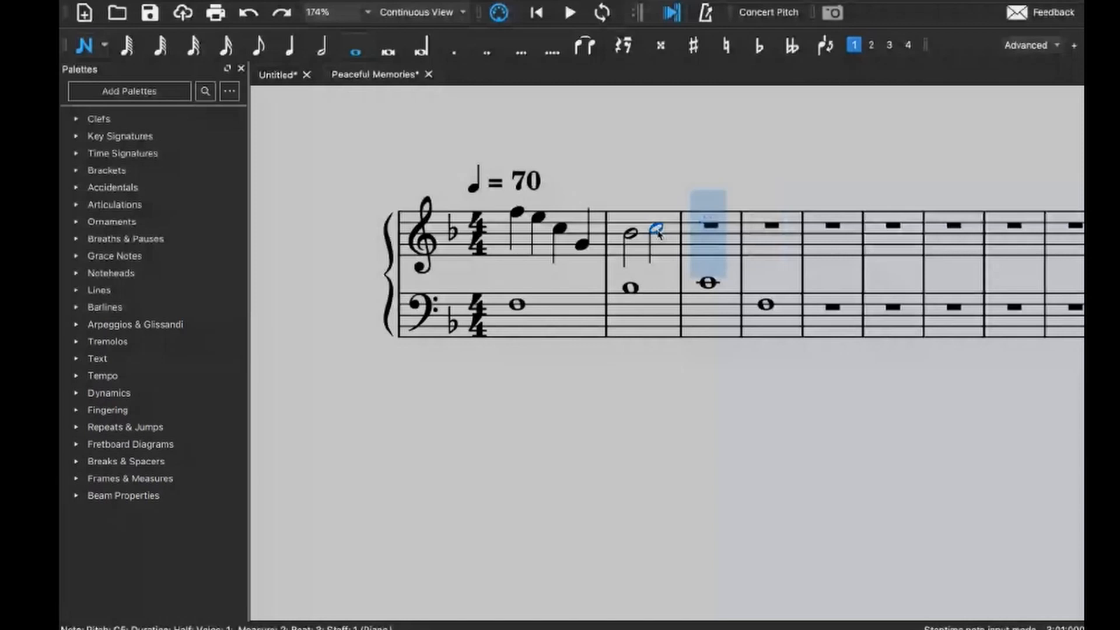
{"action": "key", "text": "c"}
{"action": "key", "text": "Escape"}
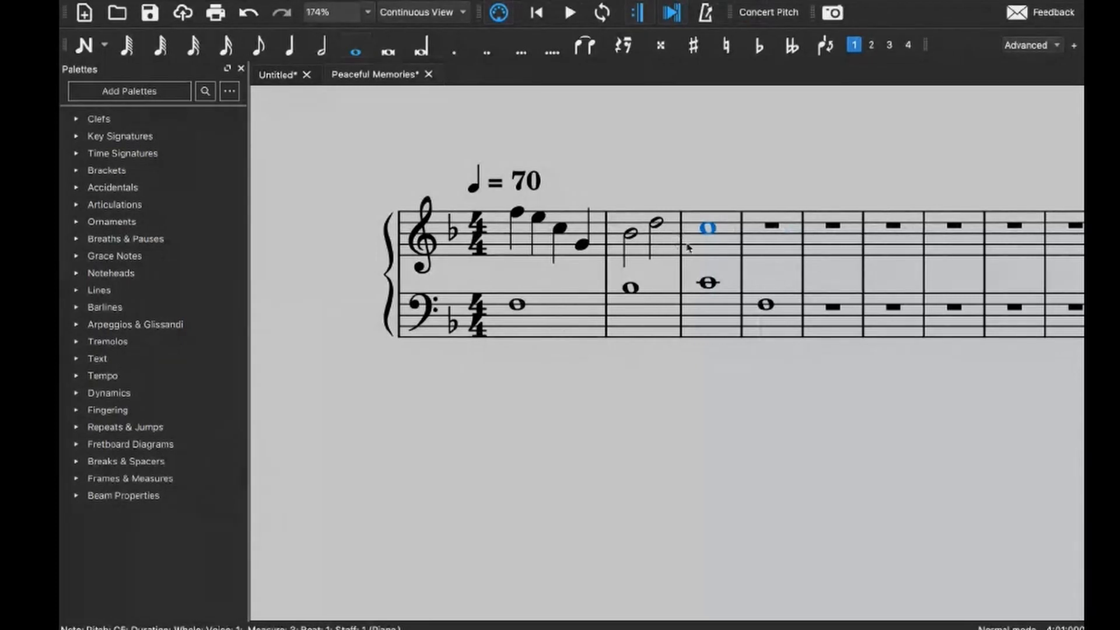
{"action": "key", "text": "Escape"}
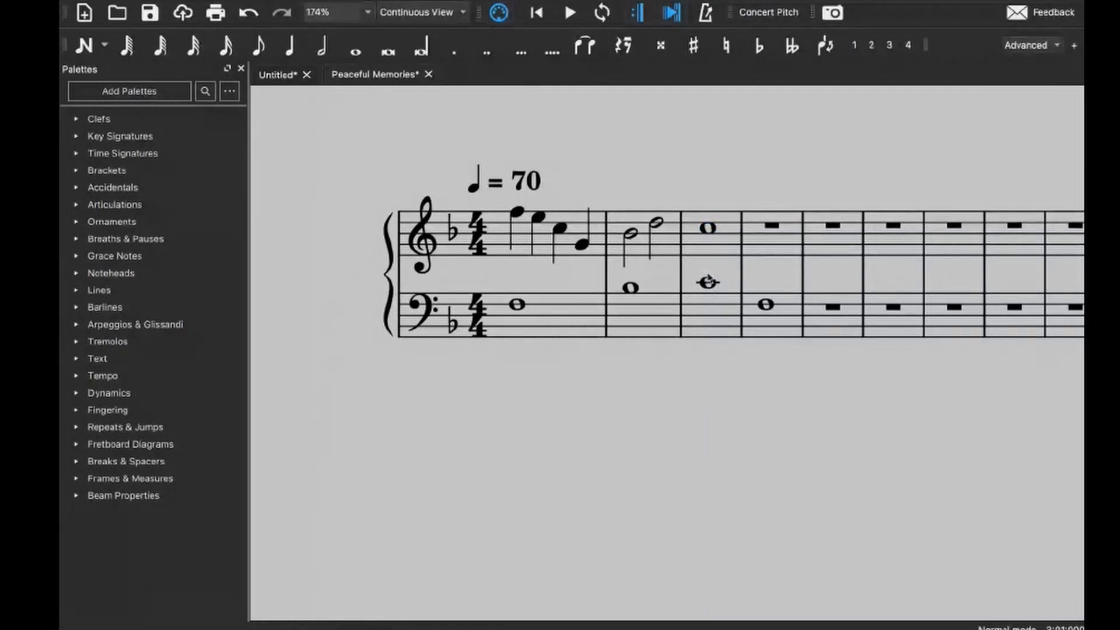
- Copy the treble notes of measure 1 into treble measure 4
{"action": "left_click", "coordinate": [777, 242]}
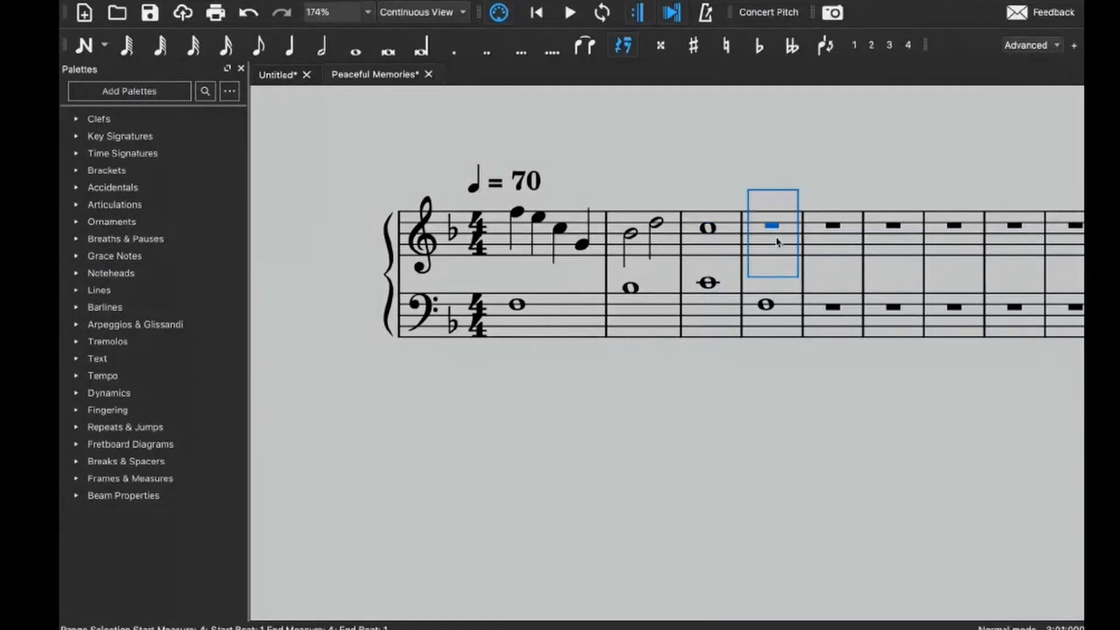
{"action": "left_click", "coordinate": [553, 248]}
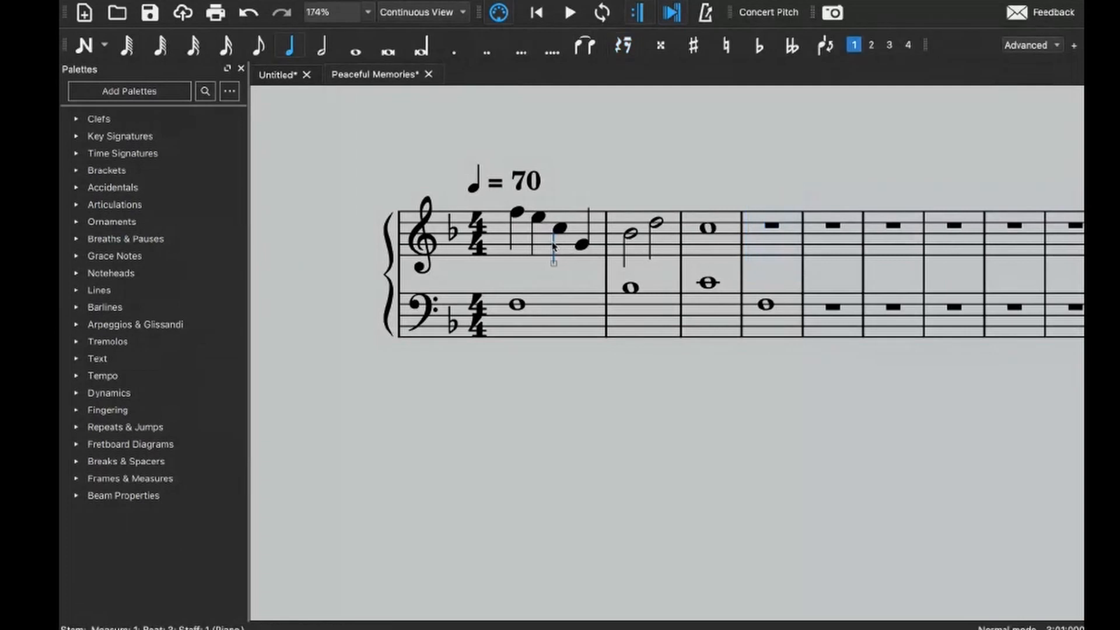
{"action": "left_click", "coordinate": [568, 247]}
{"action": "left_click", "coordinate": [768, 251]}
{"action": "left_click", "coordinate": [560, 254]}
{"action": "left_click", "coordinate": [777, 254]}
{"action": "key", "text": "ctrl+v"}
- Copy measures 1 to 3 of both staves and paste them starting at measure 4
{"action": "left_click", "coordinate": [561, 323]}
{"action": "left_click", "coordinate": [711, 322], "text": "shift"}
{"action": "left_click", "coordinate": [721, 245], "text": "shift"}
{"action": "key", "text": "ctrl+c"}
{"action": "left_click", "coordinate": [795, 256]}
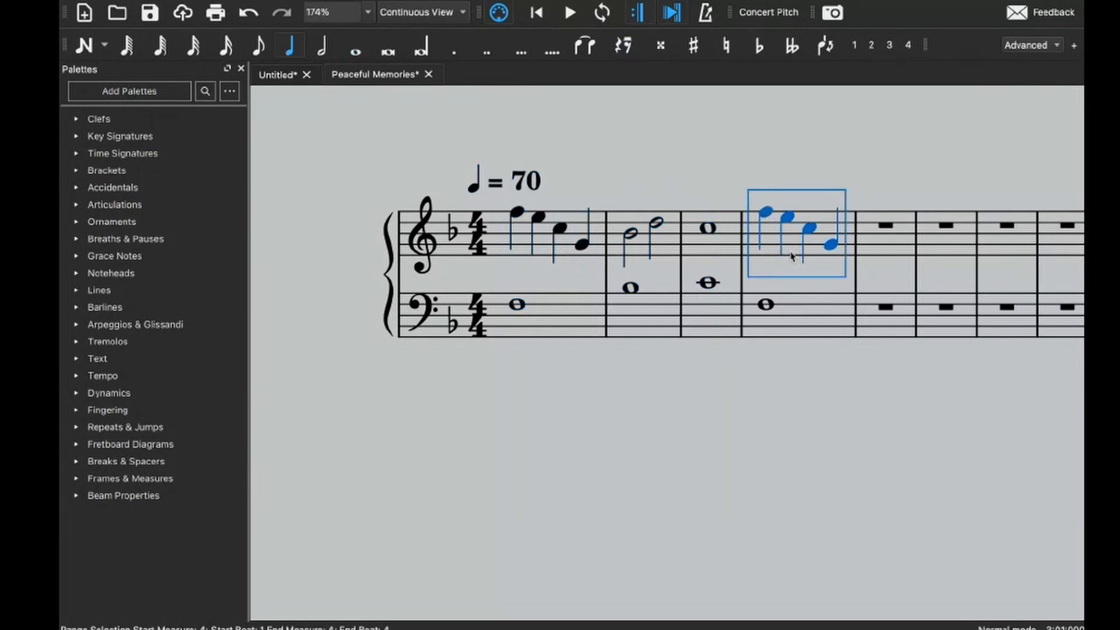
{"action": "key", "text": "ctrl+v"}
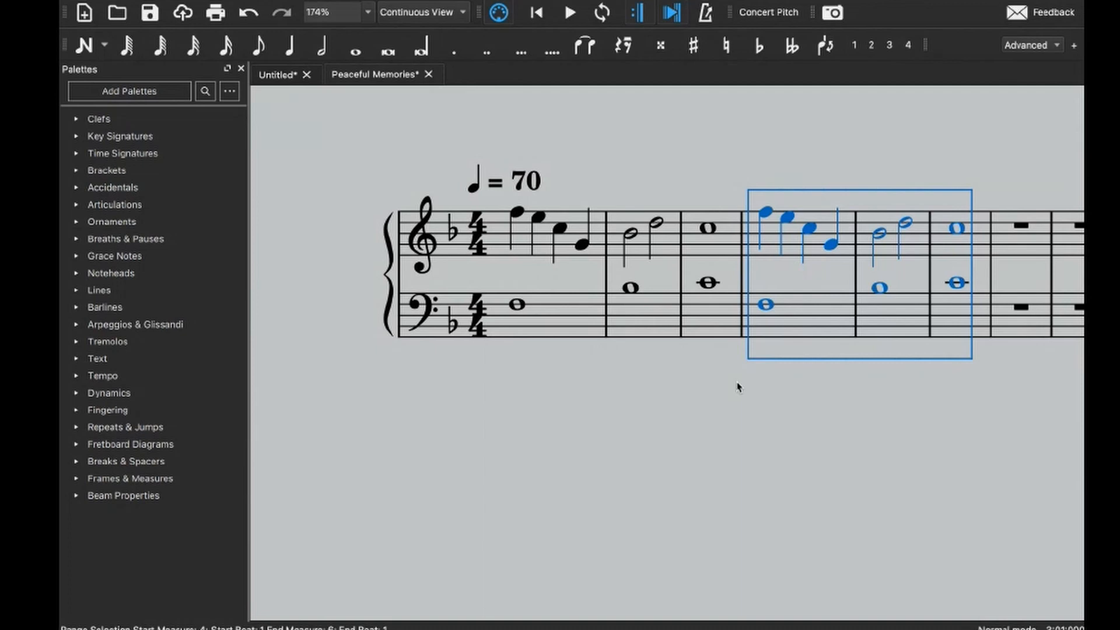
- Play the piece from measure 1 and stop playback
{"action": "left_click", "coordinate": [590, 319]}
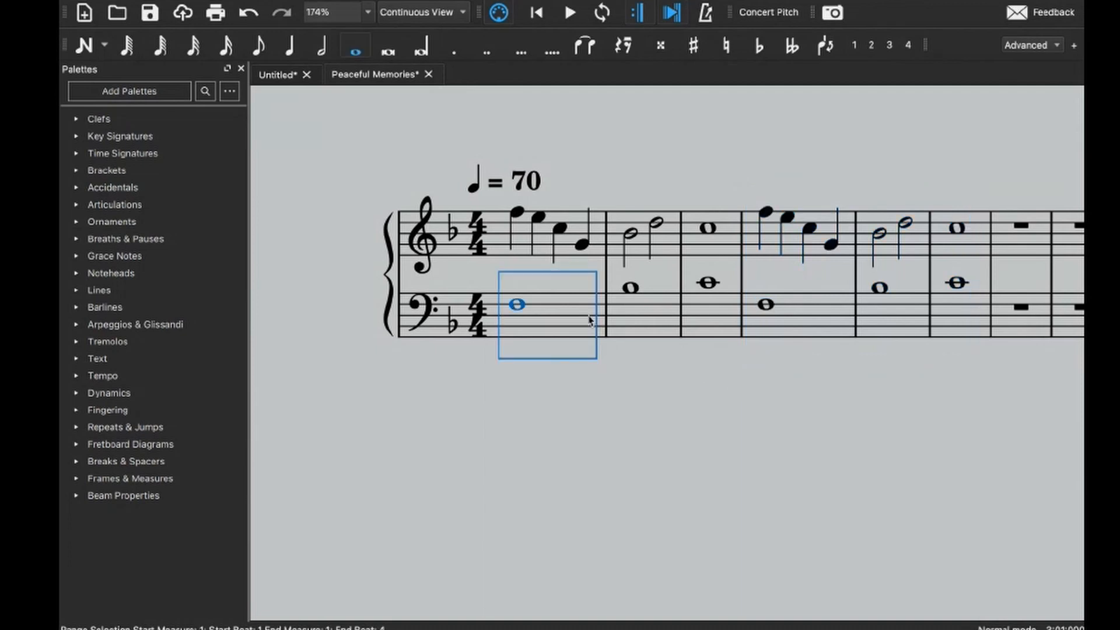
{"action": "key", "text": "space"}
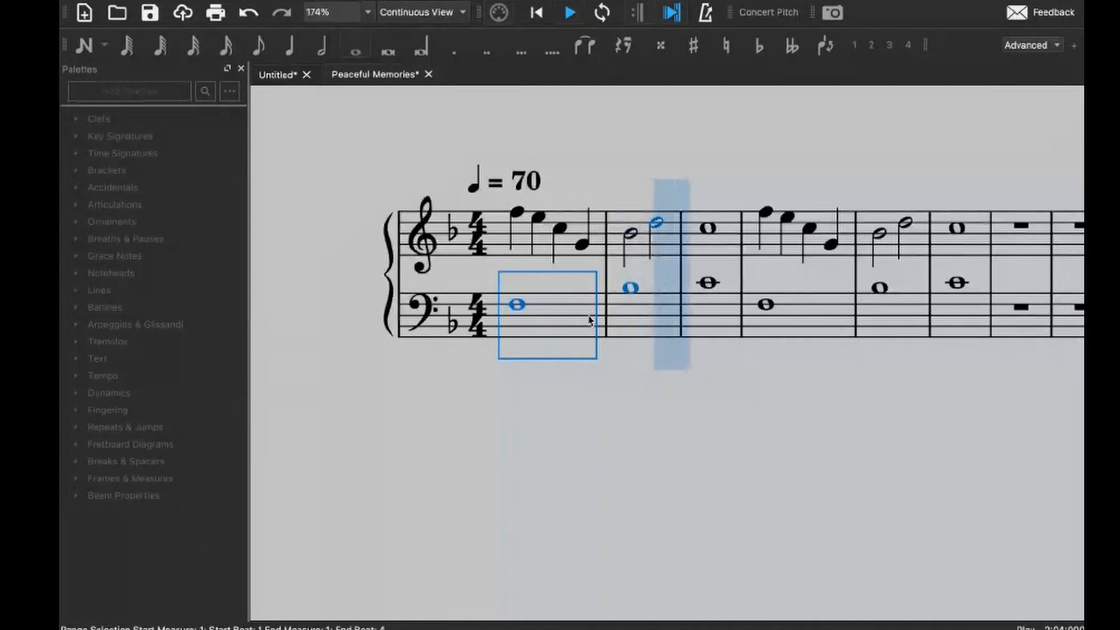
{"action": "key", "text": "space"}
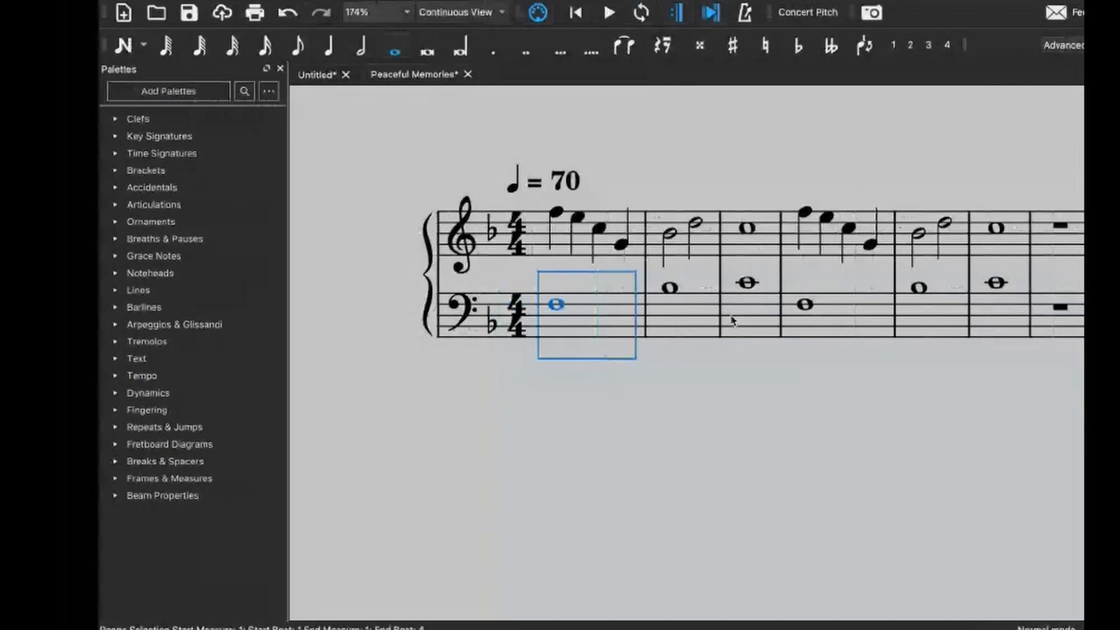
{"action": "left_click", "coordinate": [697, 317]}
{"action": "left_click", "coordinate": [749, 284]}
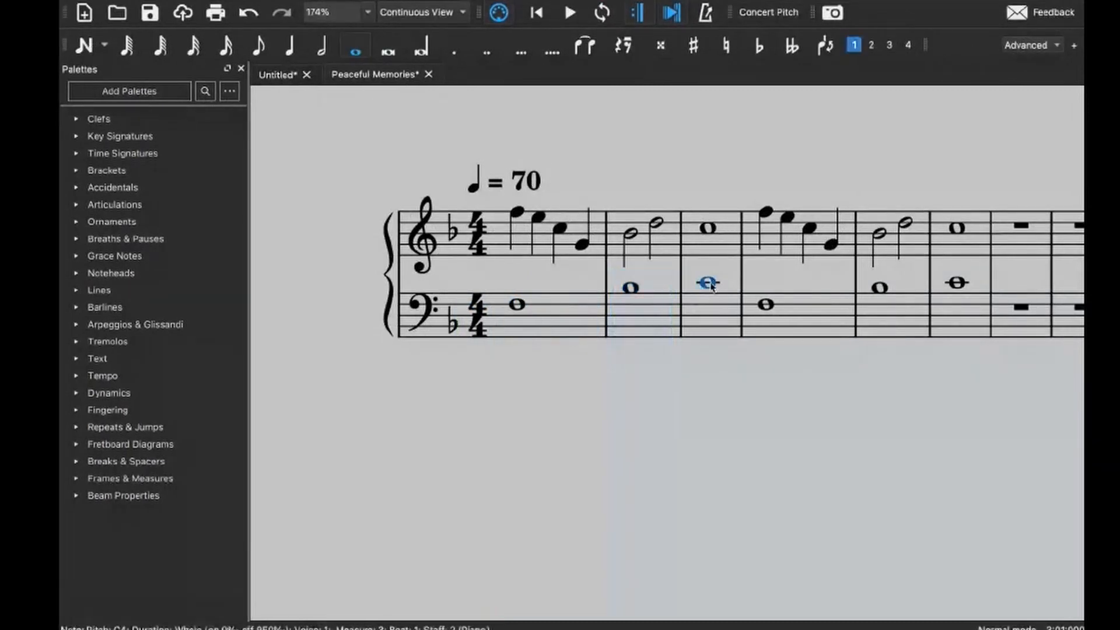
{"action": "scroll", "coordinate": [731, 341], "scroll_direction": "right", "scroll_amount": 5}
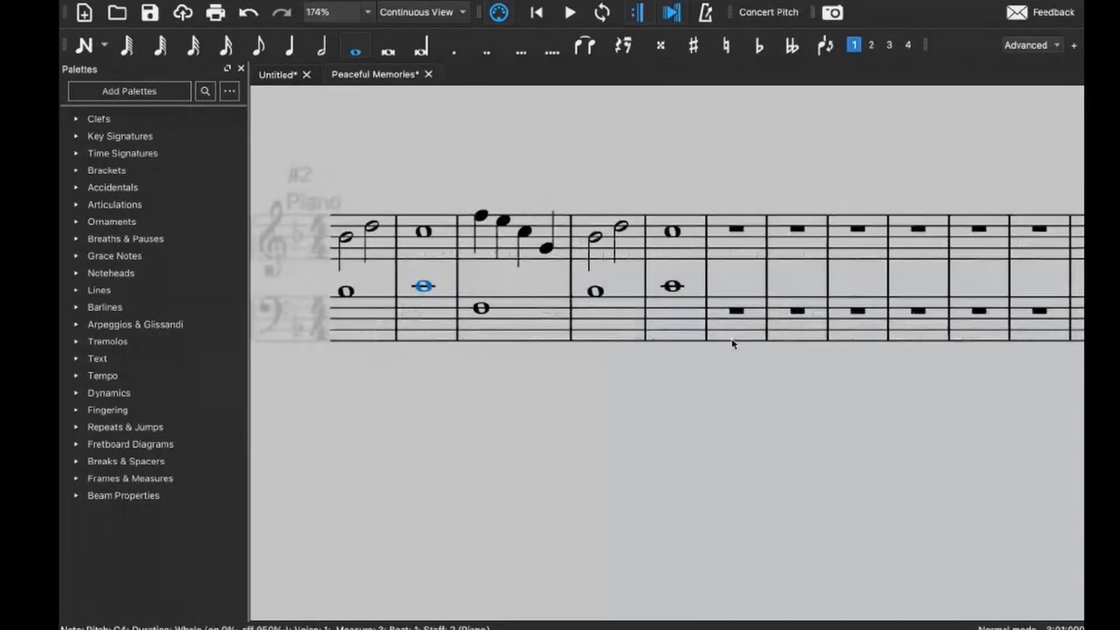
{"action": "scroll", "coordinate": [718, 344], "scroll_direction": "left", "scroll_amount": 3}
- Play the score again from measure 1 through the pasted phrase
{"action": "left_click", "coordinate": [489, 323]}
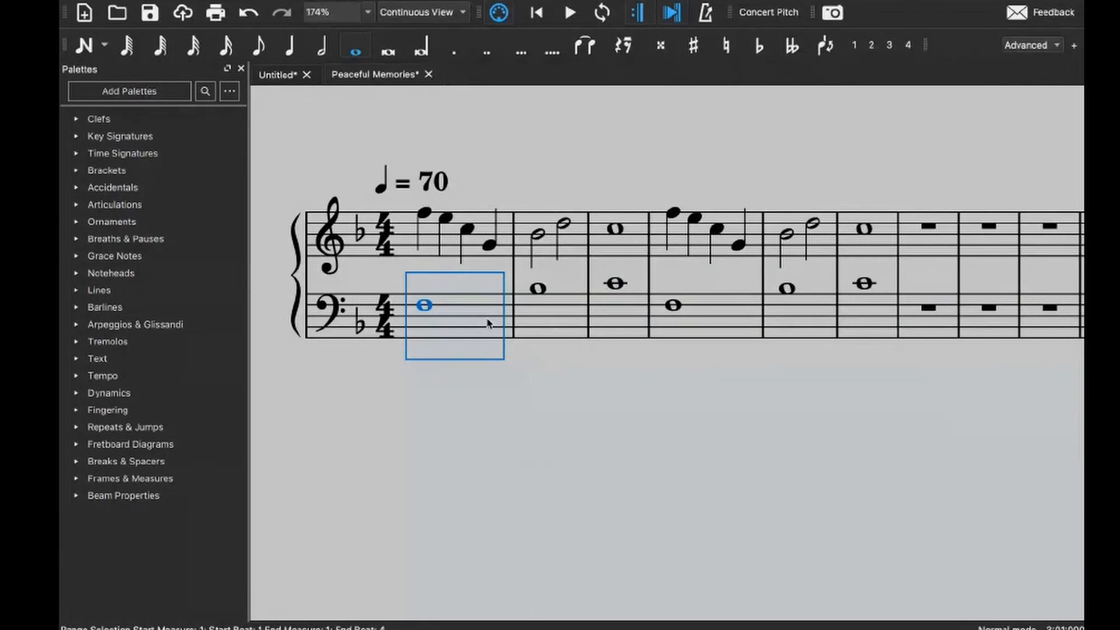
{"action": "key", "text": "alt+Up"}
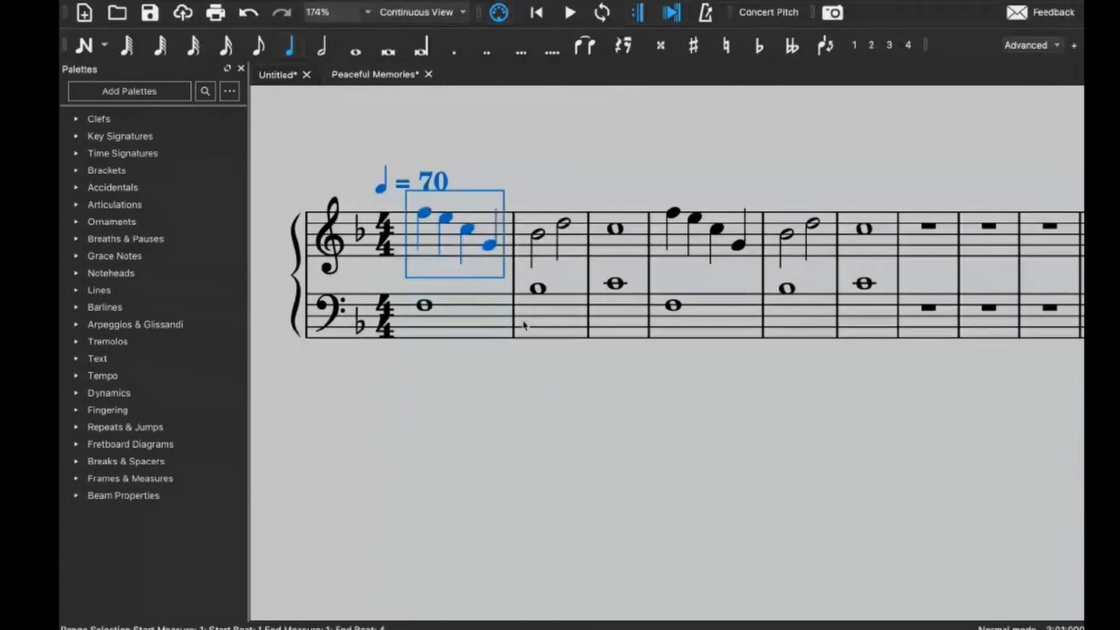
{"action": "left_click", "coordinate": [475, 328]}
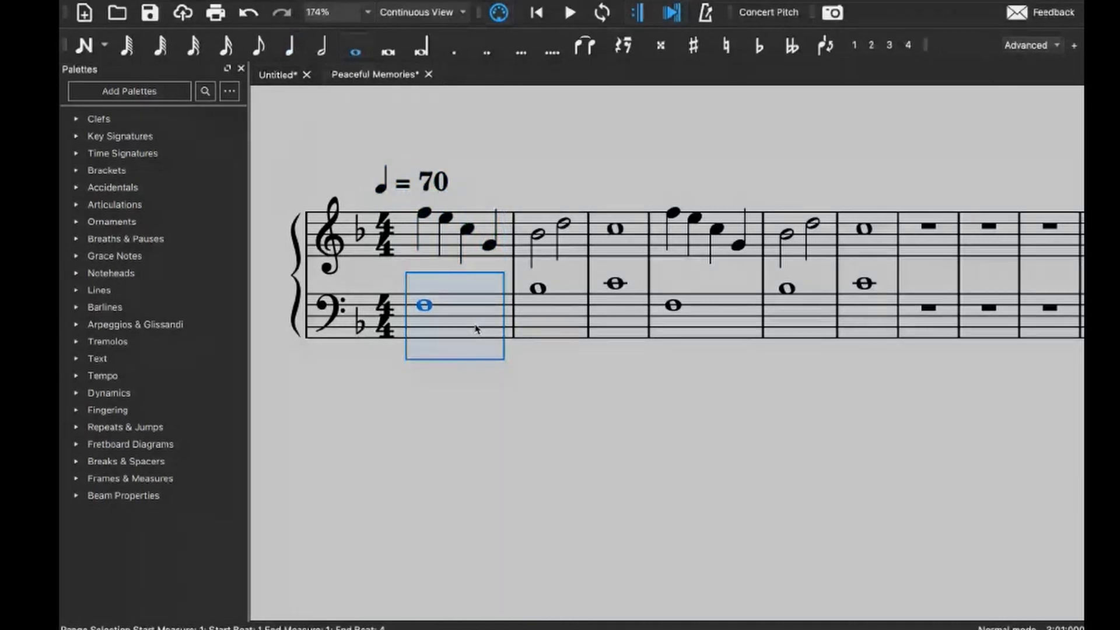
{"action": "key", "text": "space"}
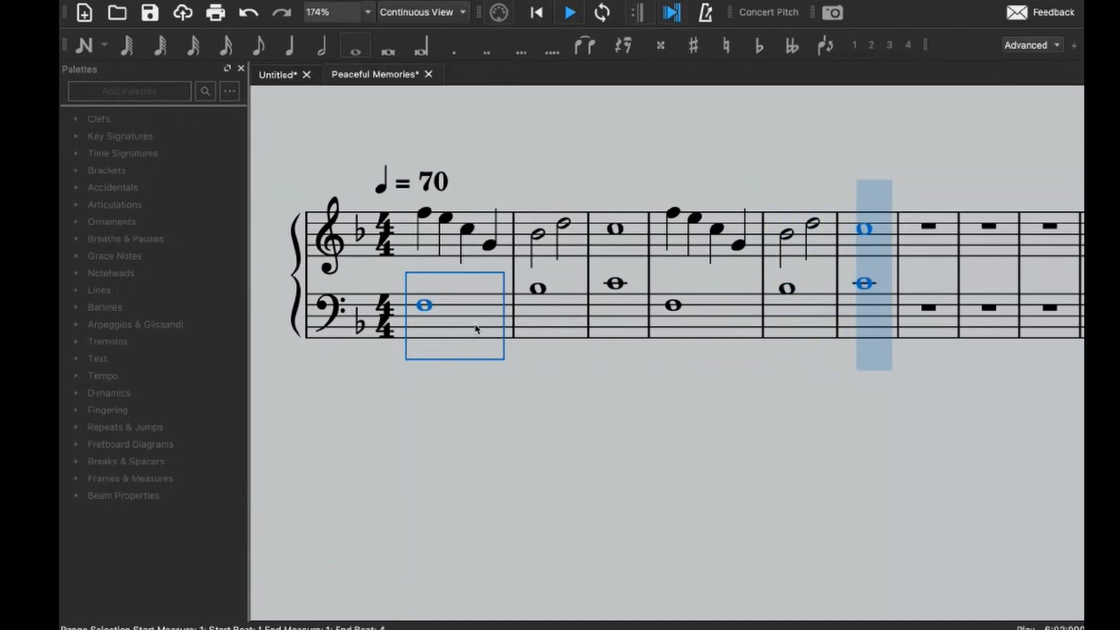
- Stop playback, then try an mp and an mf dynamic on the first bass note of measure 1, removing each
{"action": "key", "text": "space"}
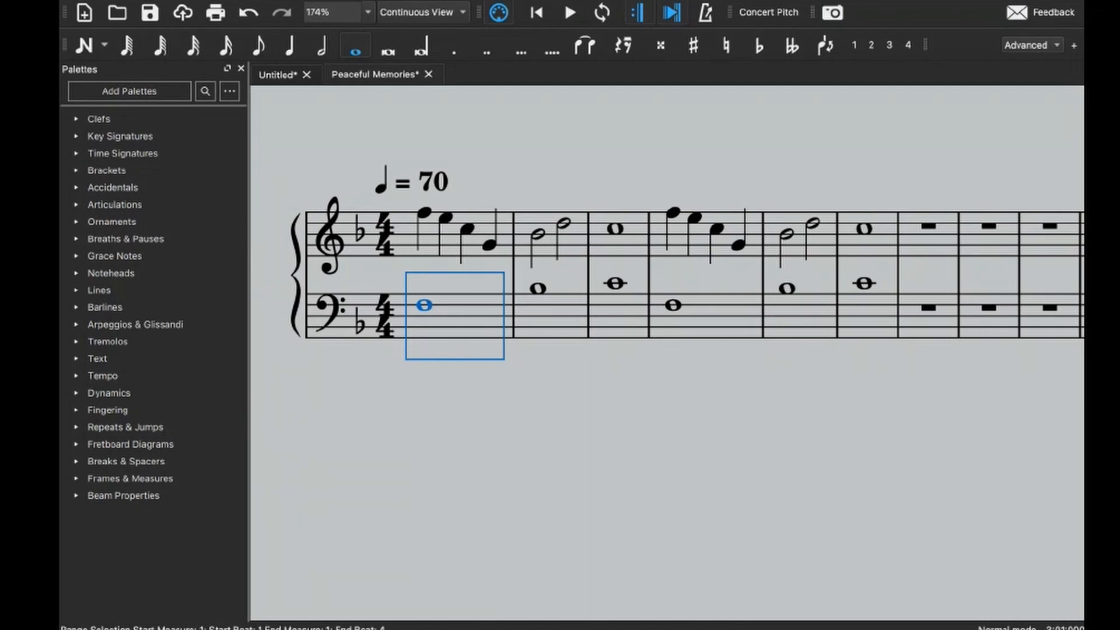
{"action": "left_click", "coordinate": [467, 256]}
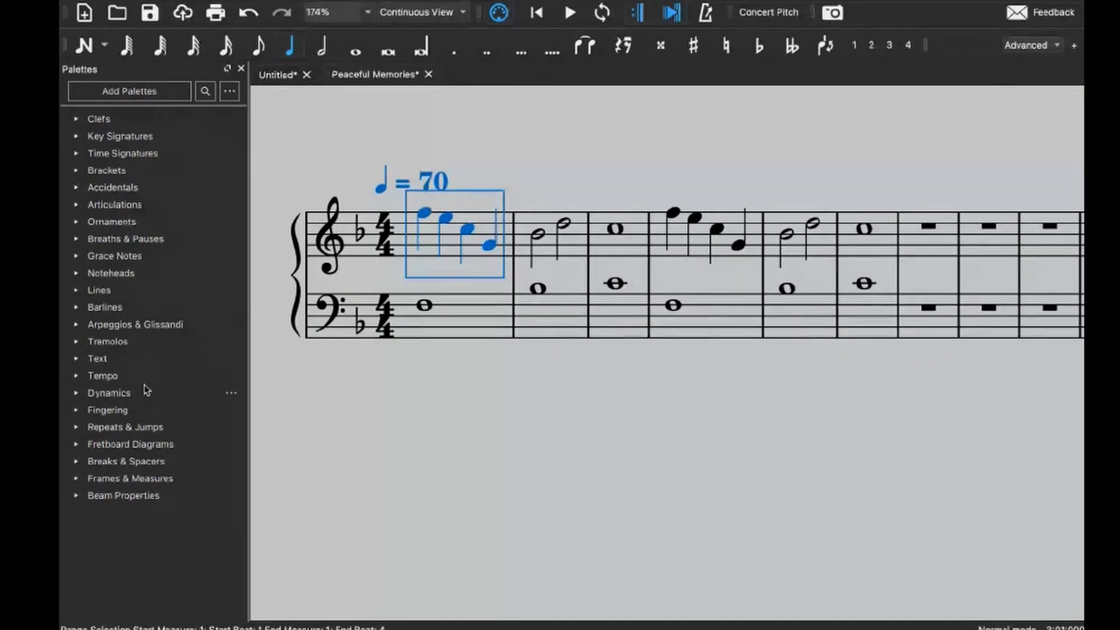
{"action": "left_click", "coordinate": [87, 393]}
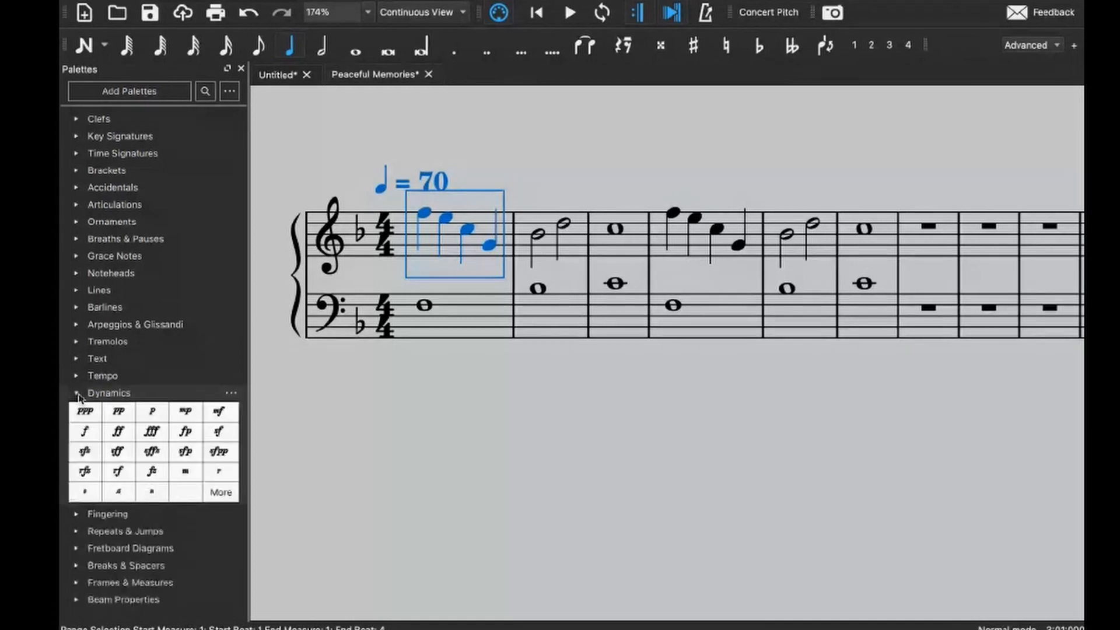
{"action": "left_click", "coordinate": [425, 305]}
{"action": "left_click", "coordinate": [425, 213], "text": "ctrl"}
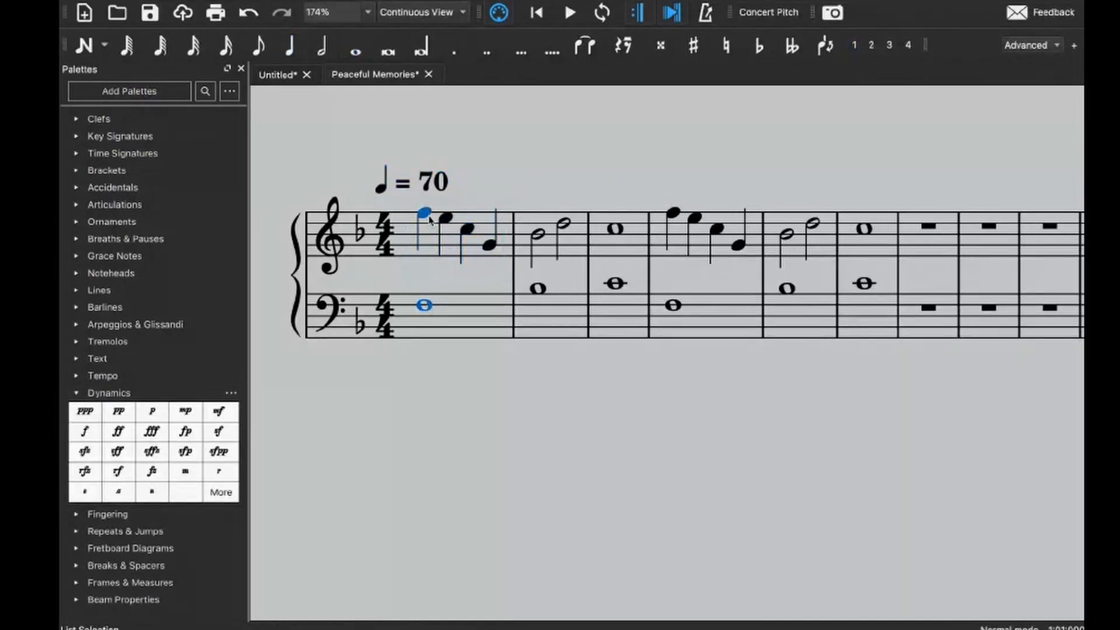
{"action": "left_click", "coordinate": [424, 305]}
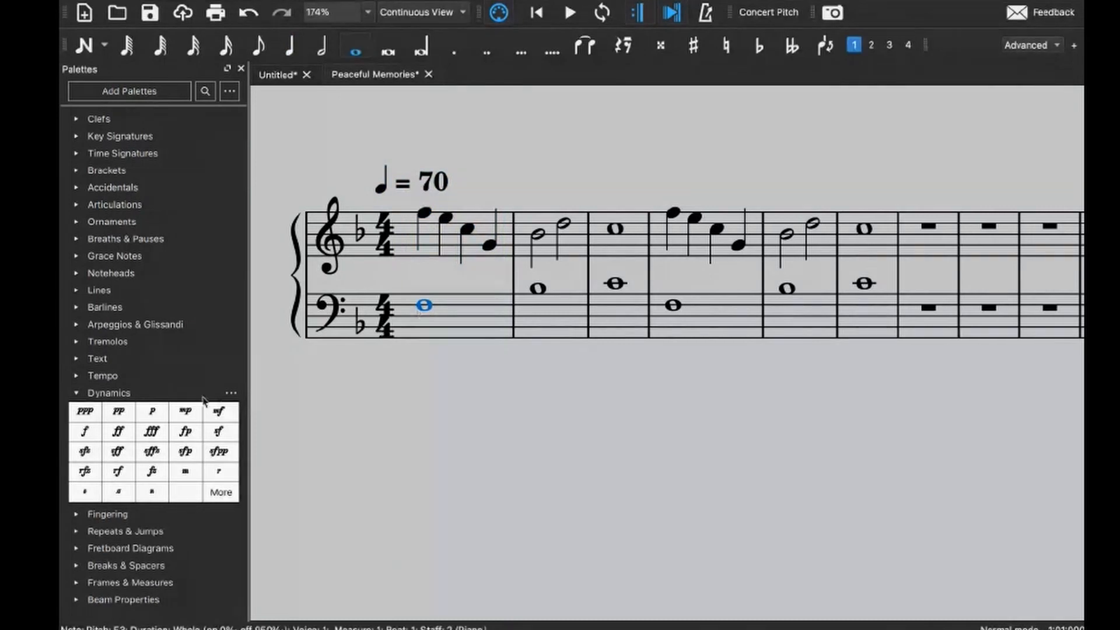
{"action": "left_click", "coordinate": [185, 412]}
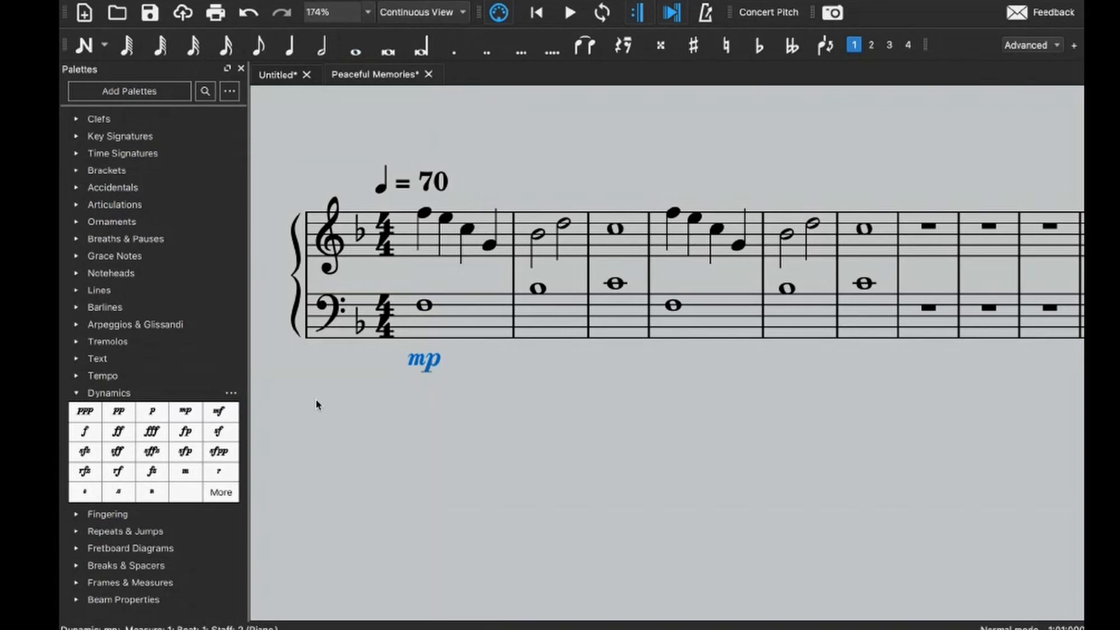
{"action": "key", "text": "ctrl+z"}
{"action": "left_click", "coordinate": [219, 412]}
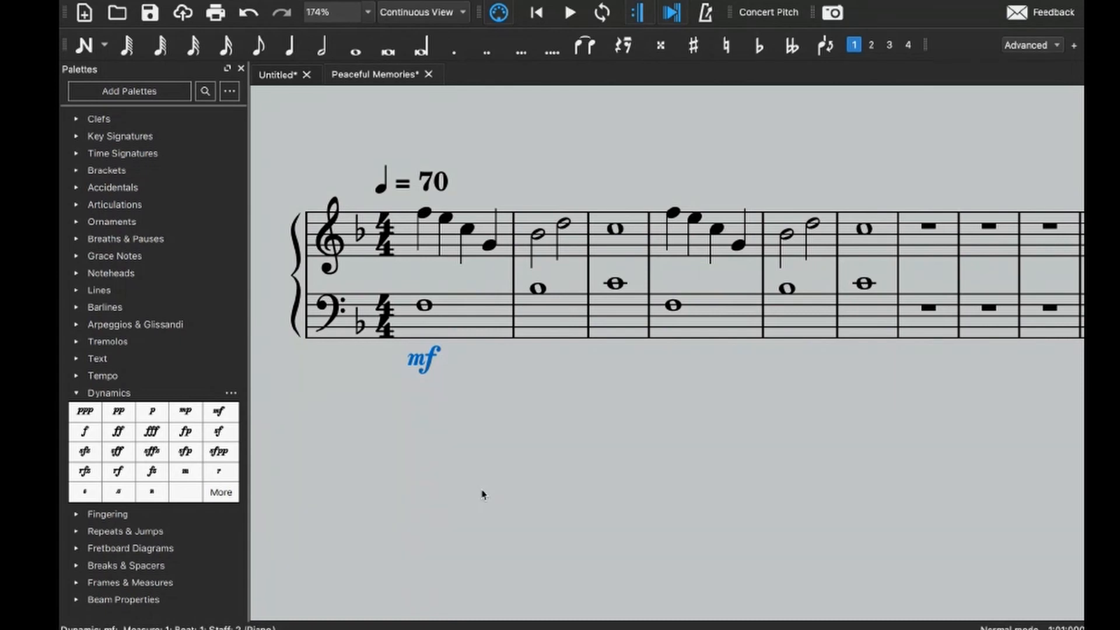
{"action": "key", "text": "Delete"}
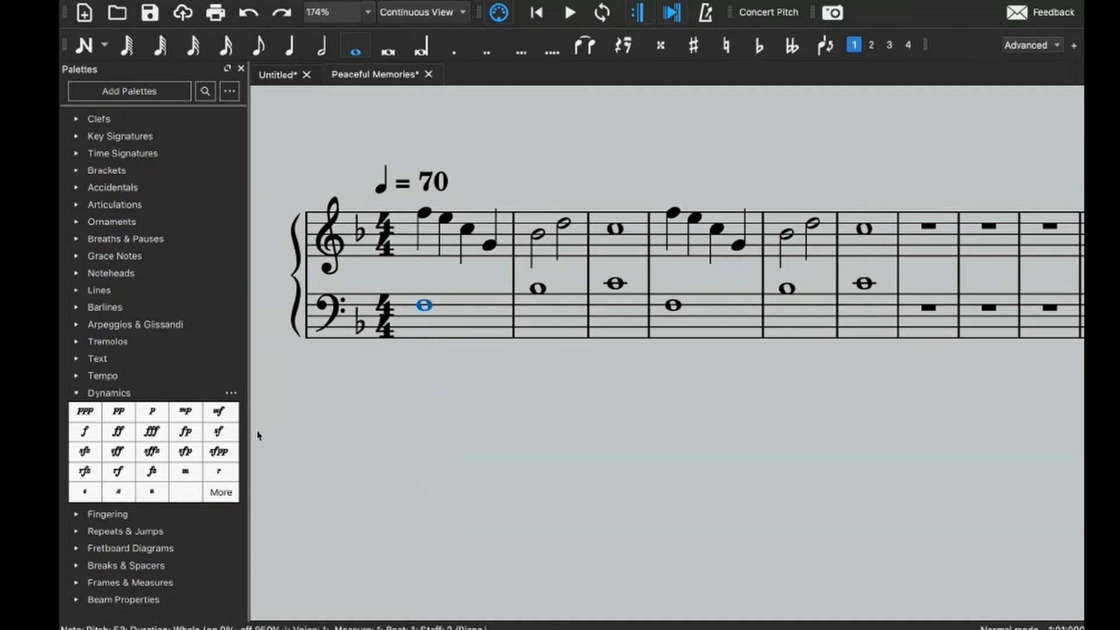
- Try the softer dynamics mp, p, pp and ppp on the first bass note, and undo the marking
{"action": "left_click", "coordinate": [185, 412]}
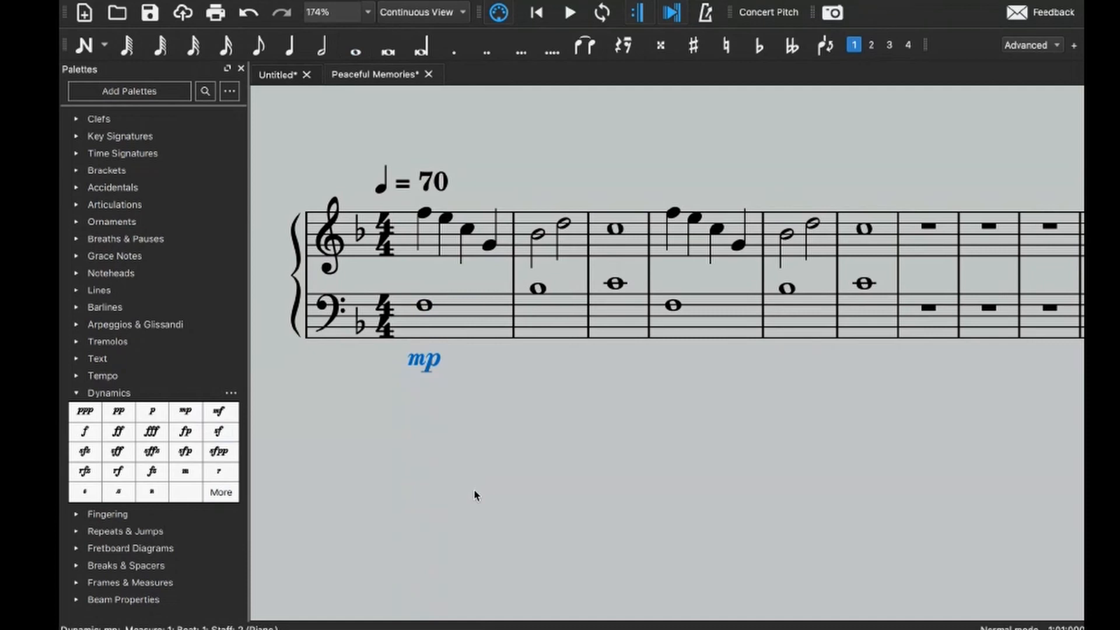
{"action": "left_click", "coordinate": [150, 411]}
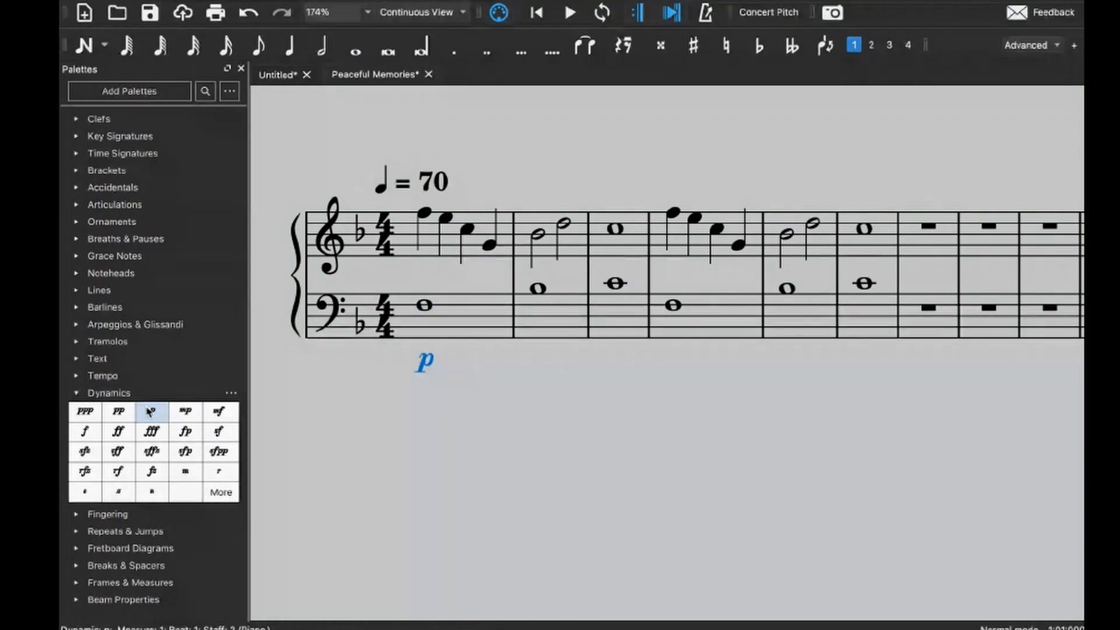
{"action": "left_click", "coordinate": [119, 411]}
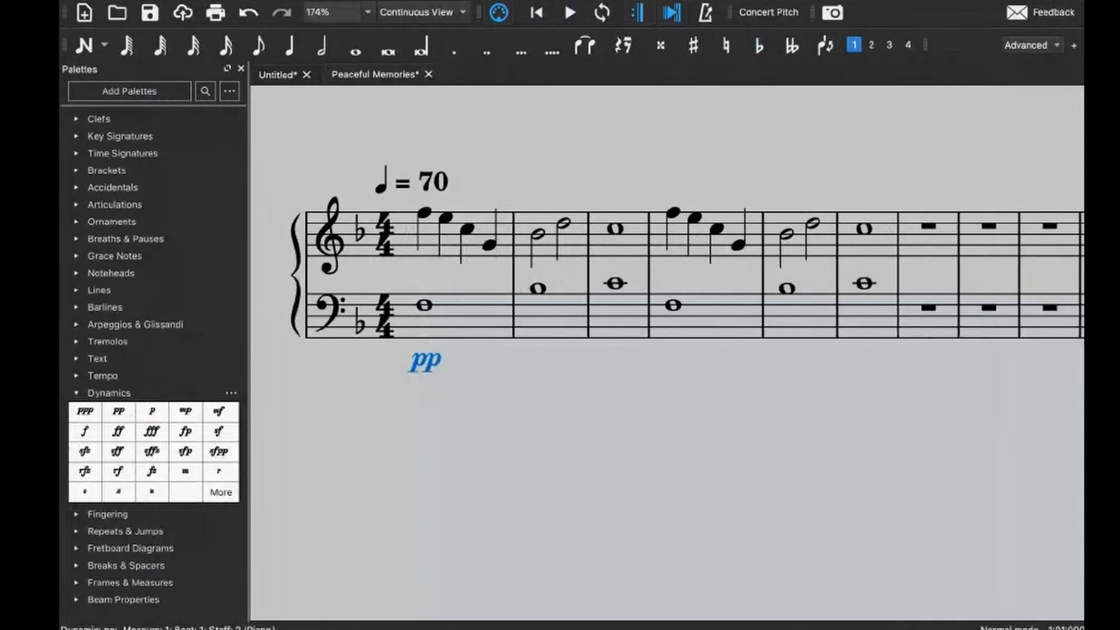
{"action": "left_click", "coordinate": [85, 411]}
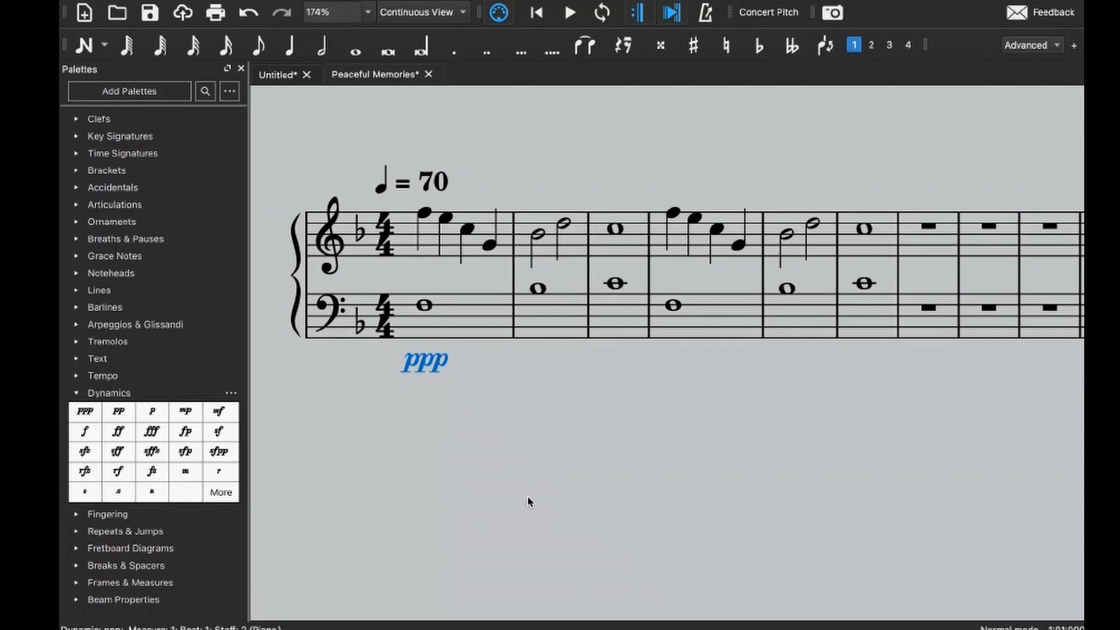
{"action": "key", "text": "ctrl+z"}
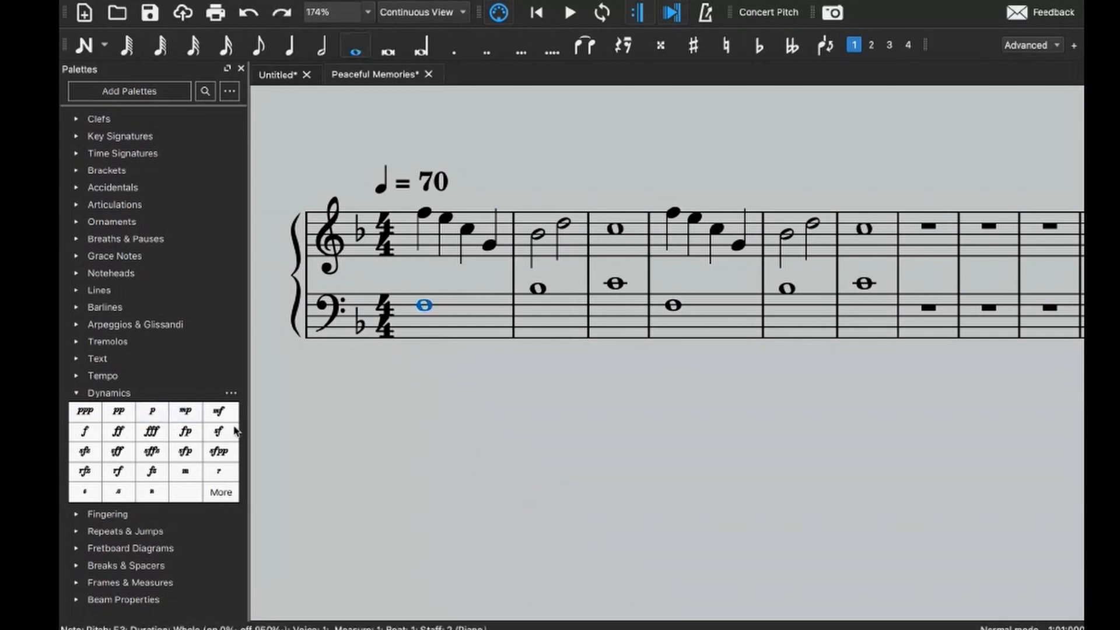
- Try the louder dynamics f, ff and fff on the first bass note, play measure 1, and undo the marking
{"action": "left_click", "coordinate": [88, 431]}
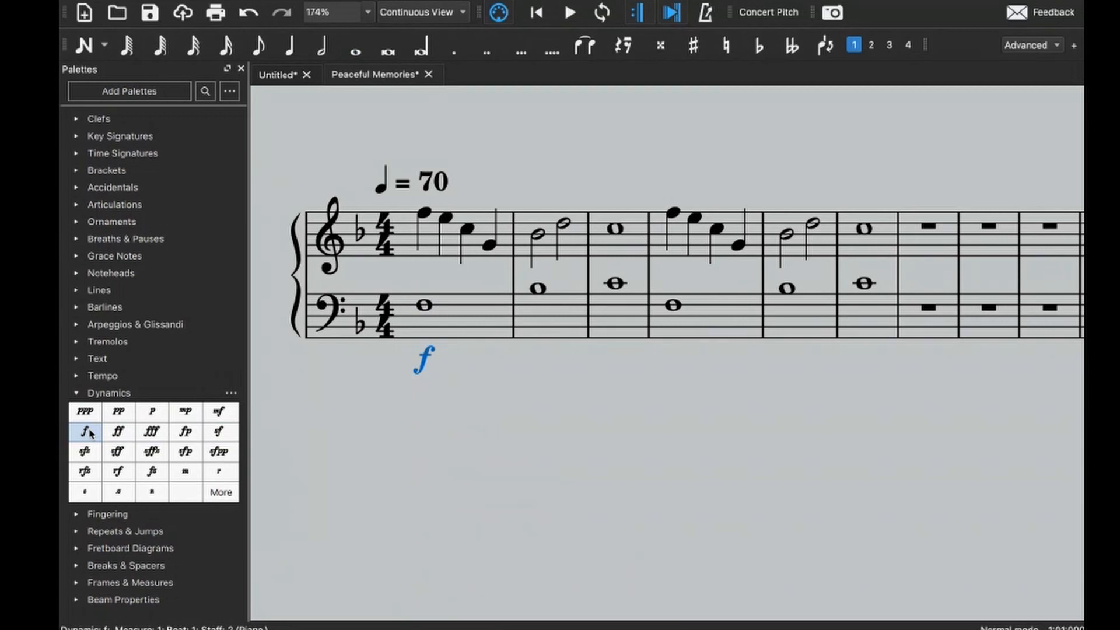
{"action": "left_click", "coordinate": [121, 432]}
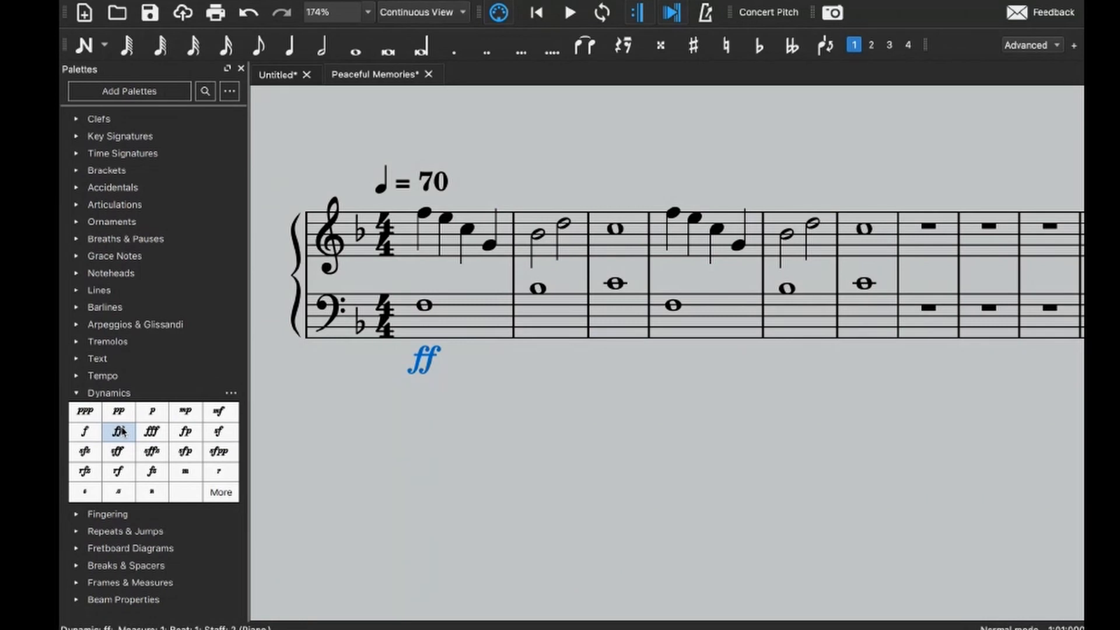
{"action": "left_click", "coordinate": [145, 432]}
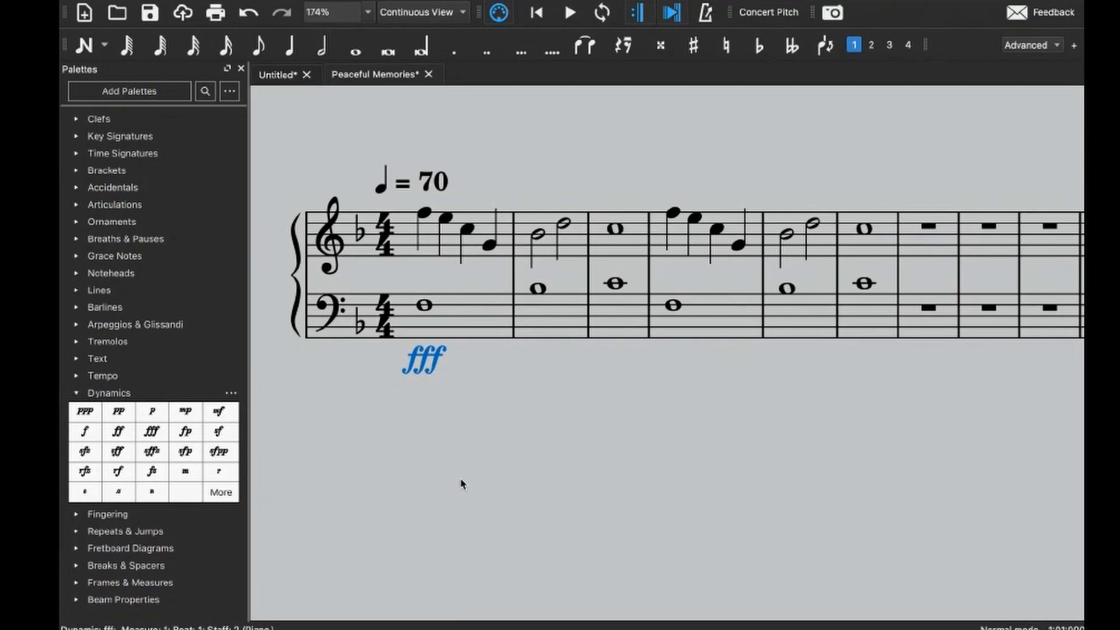
{"action": "left_click", "coordinate": [464, 312]}
{"action": "key", "text": "space"}
{"action": "key", "text": "space"}
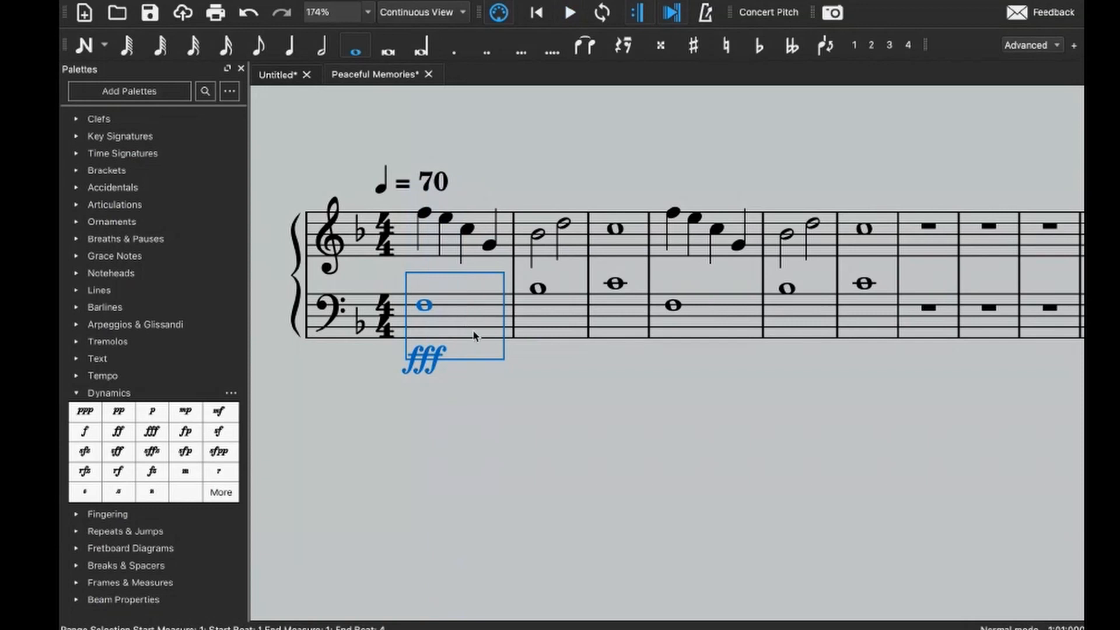
{"action": "key", "text": "ctrl+z"}
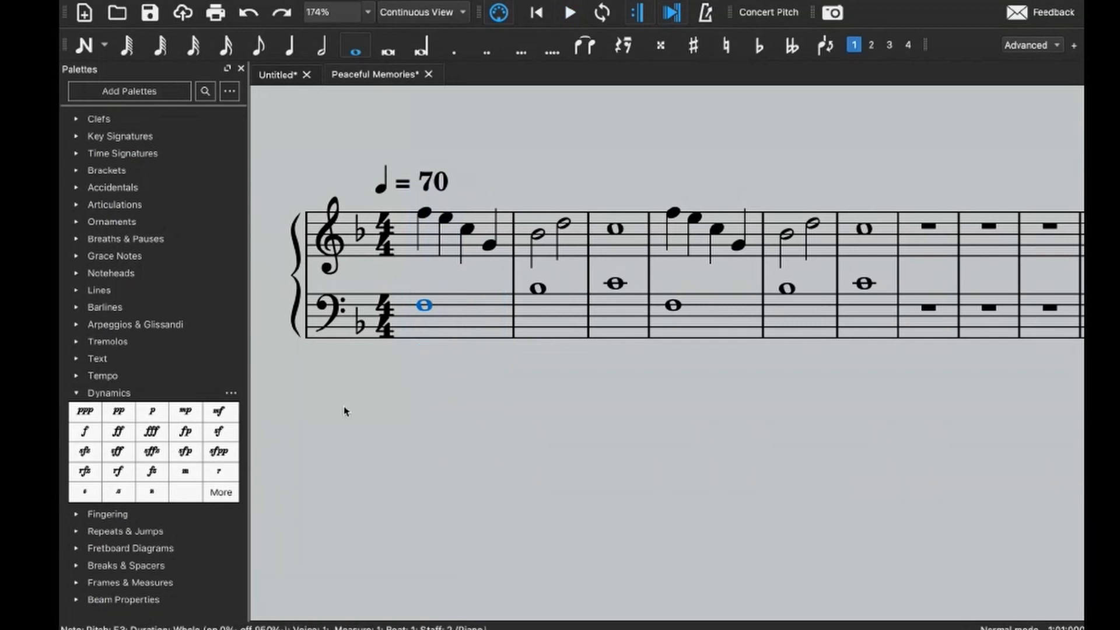
- Mark the first bass note of measure 1 with a p dynamic and play from that measure
{"action": "left_click", "coordinate": [153, 413]}
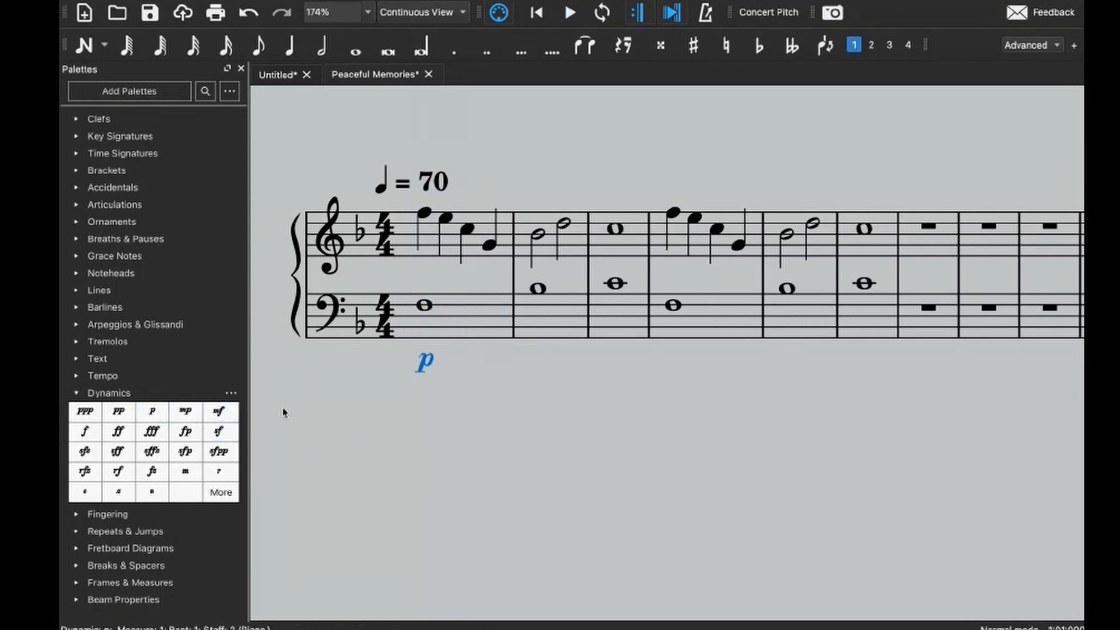
{"action": "left_click", "coordinate": [446, 347]}
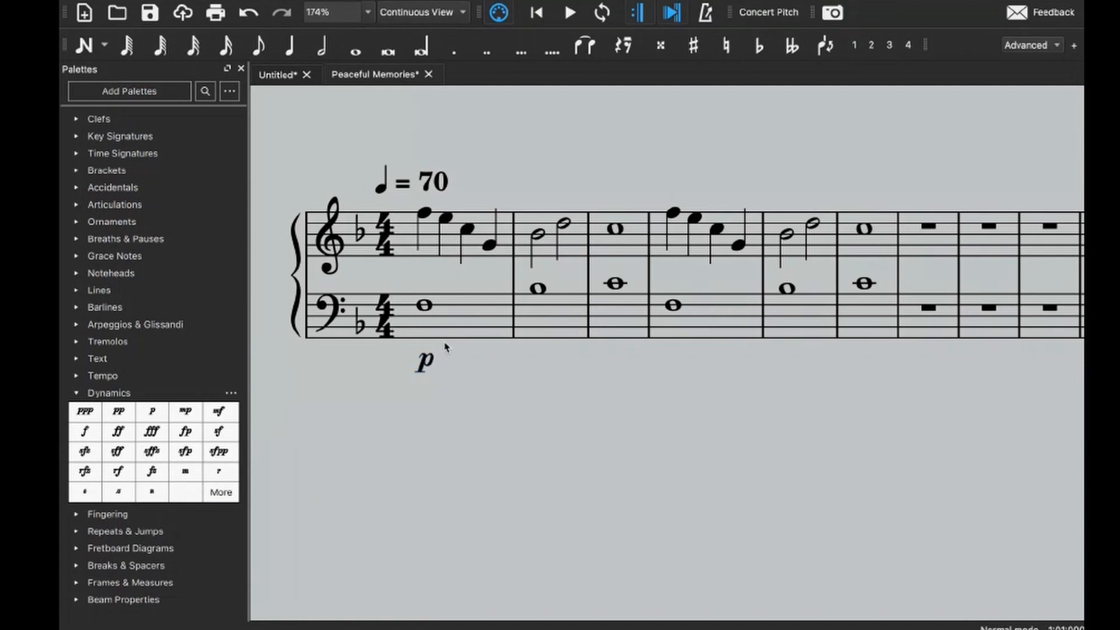
{"action": "left_click", "coordinate": [461, 335]}
{"action": "key", "text": "space"}
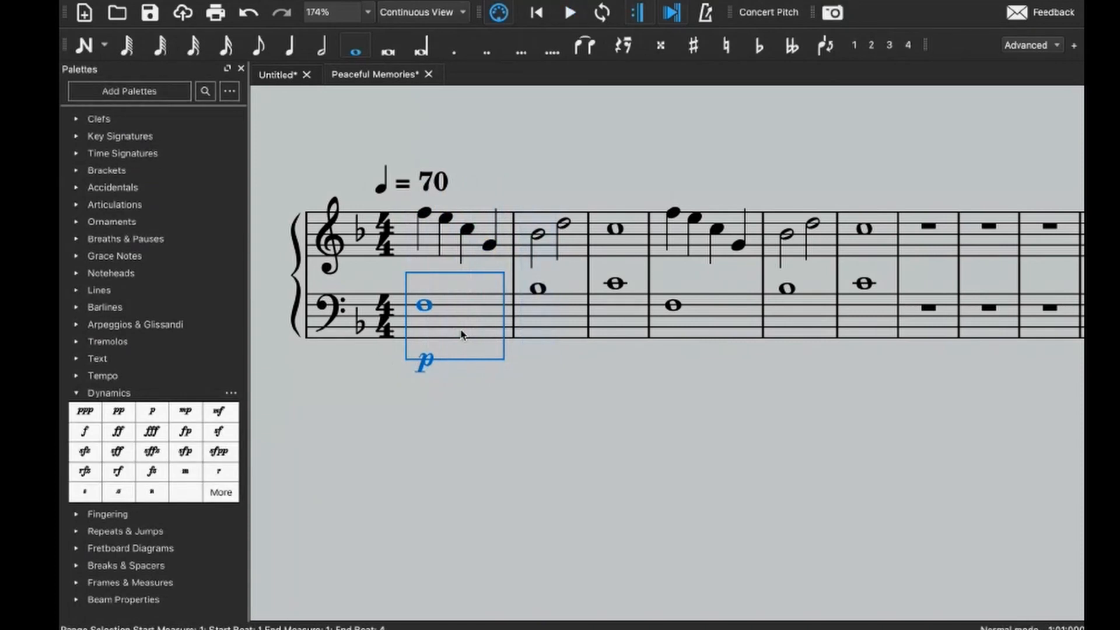
- Add a crescendo hairpin under the treble notes of measure 1
{"action": "left_click", "coordinate": [475, 254]}
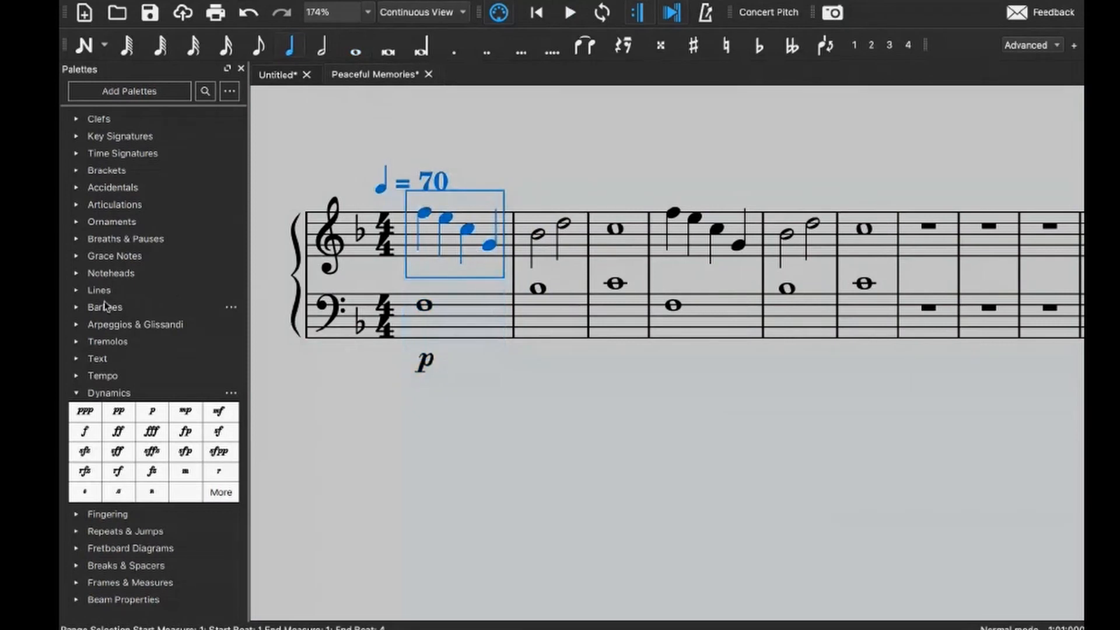
{"action": "left_click", "coordinate": [74, 291]}
{"action": "left_click", "coordinate": [152, 308]}
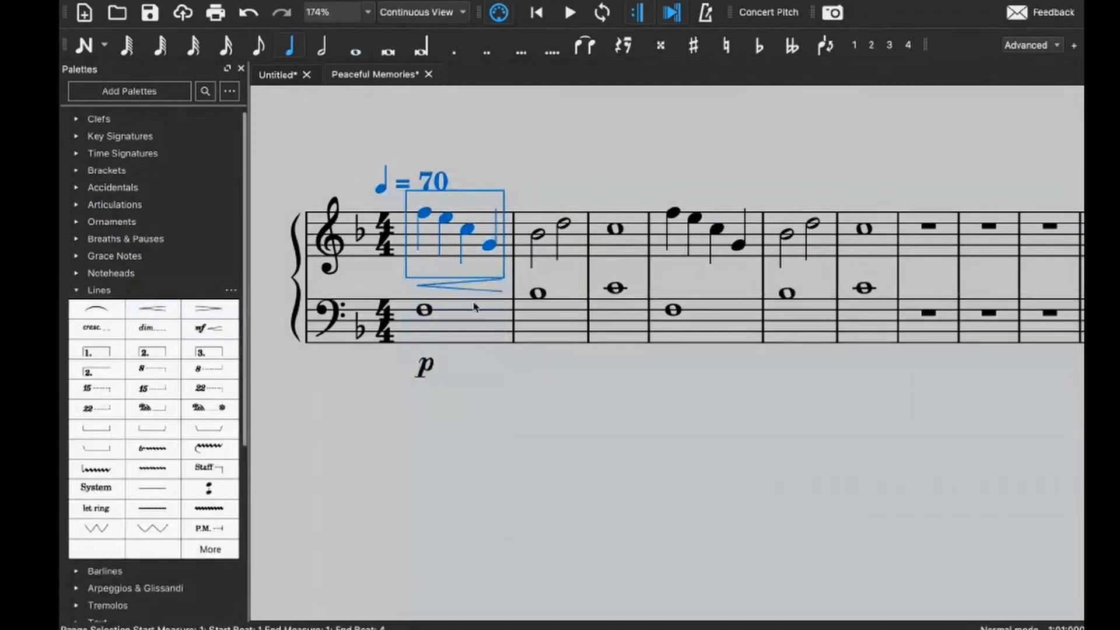
- Mark the first treble note of measure 2 with an mp dynamic and play the score from measure 1
{"action": "left_click", "coordinate": [539, 235]}
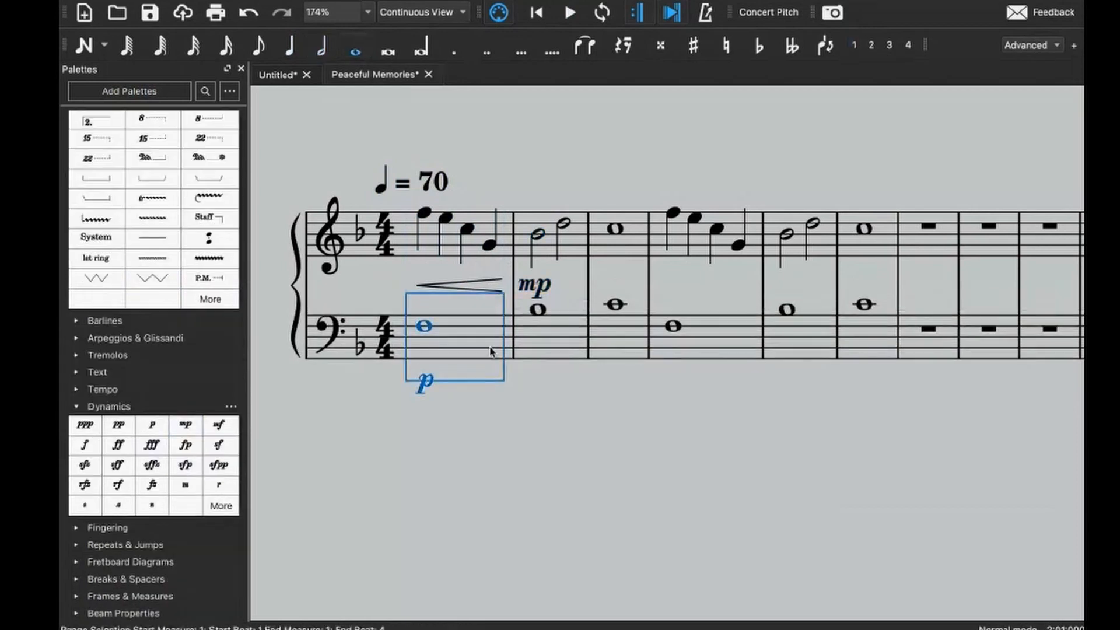
{"action": "key", "text": "space"}
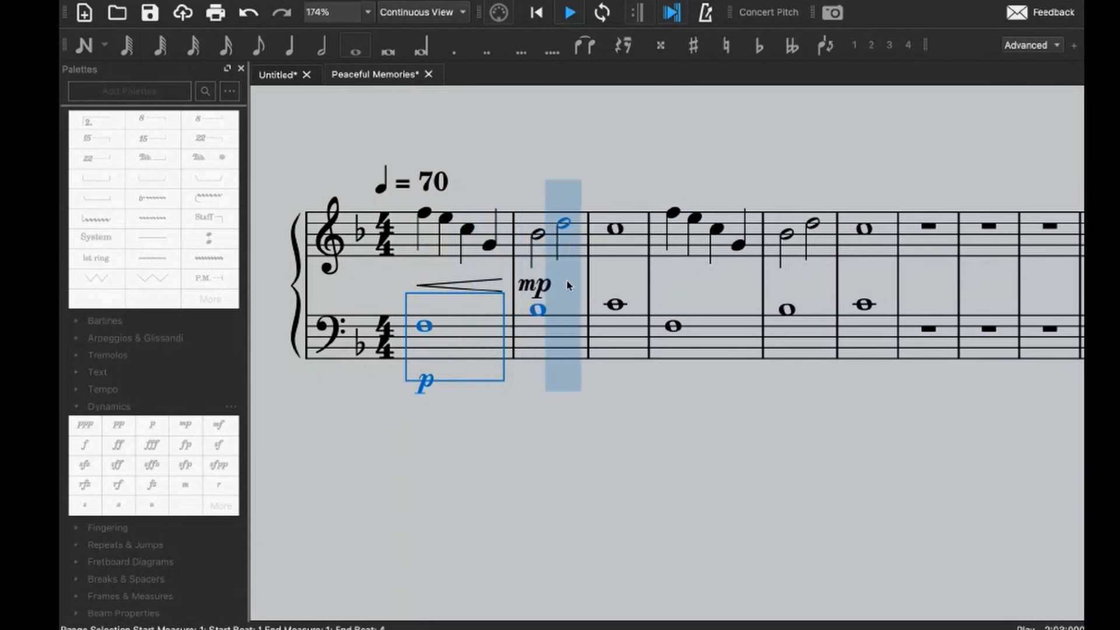
{"action": "key", "text": "space"}
- Add a diminuendo hairpin under the treble notes of measure 2 and a p dynamic on the treble note of measure 3
{"action": "left_click", "coordinate": [579, 252]}
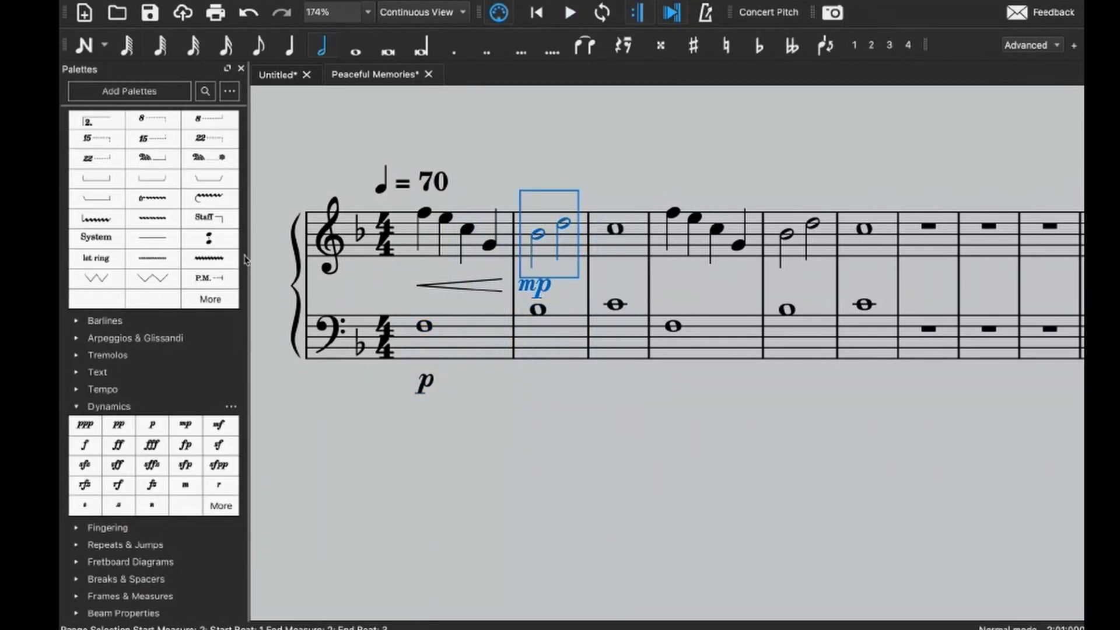
{"action": "scroll", "coordinate": [224, 146], "scroll_direction": "up", "scroll_amount": 1}
{"action": "left_click", "coordinate": [209, 126]}
{"action": "left_click", "coordinate": [616, 230]}
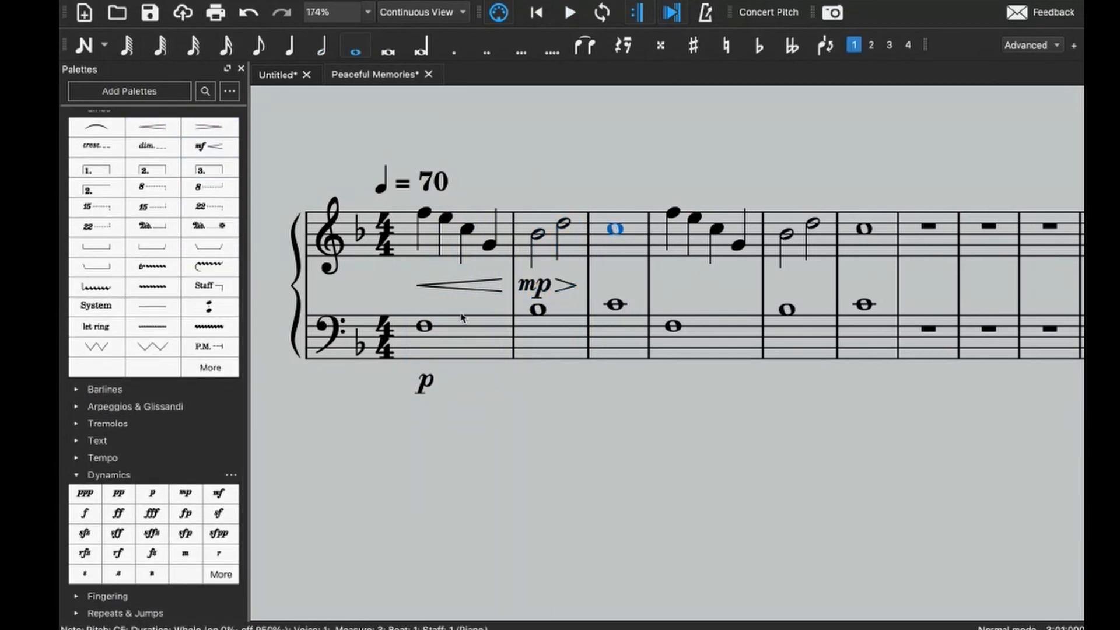
{"action": "left_click", "coordinate": [151, 493]}
- Replace the p dynamic under the first bass note with one on the first treble note, and play the phrase
{"action": "key", "text": "ctrl+Home"}
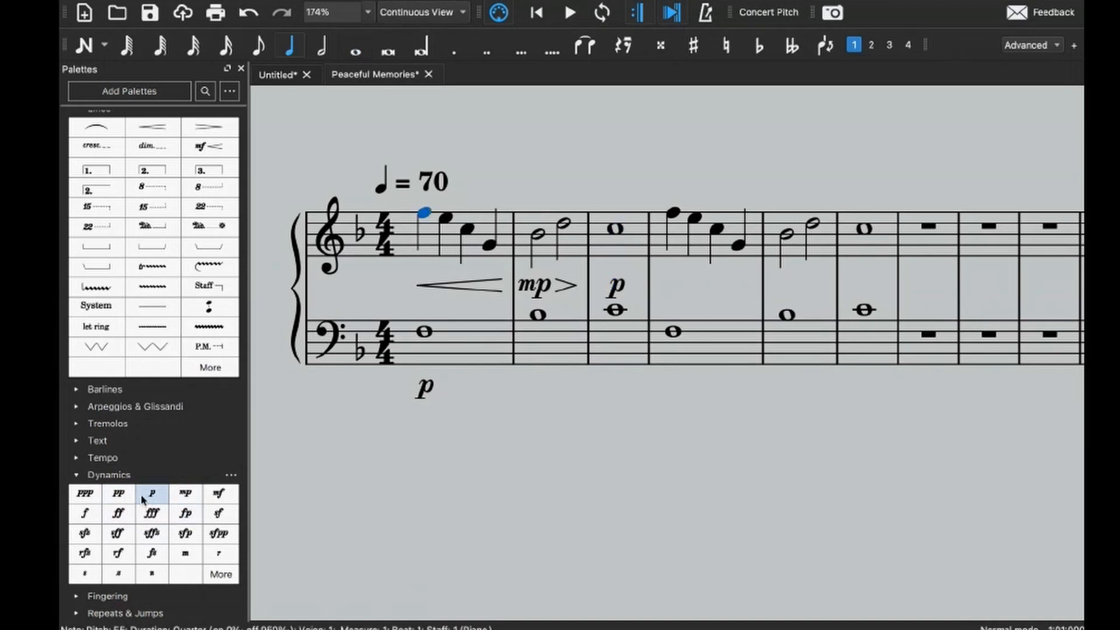
{"action": "left_click", "coordinate": [152, 493]}
{"action": "left_click", "coordinate": [428, 390]}
{"action": "key", "text": "Delete"}
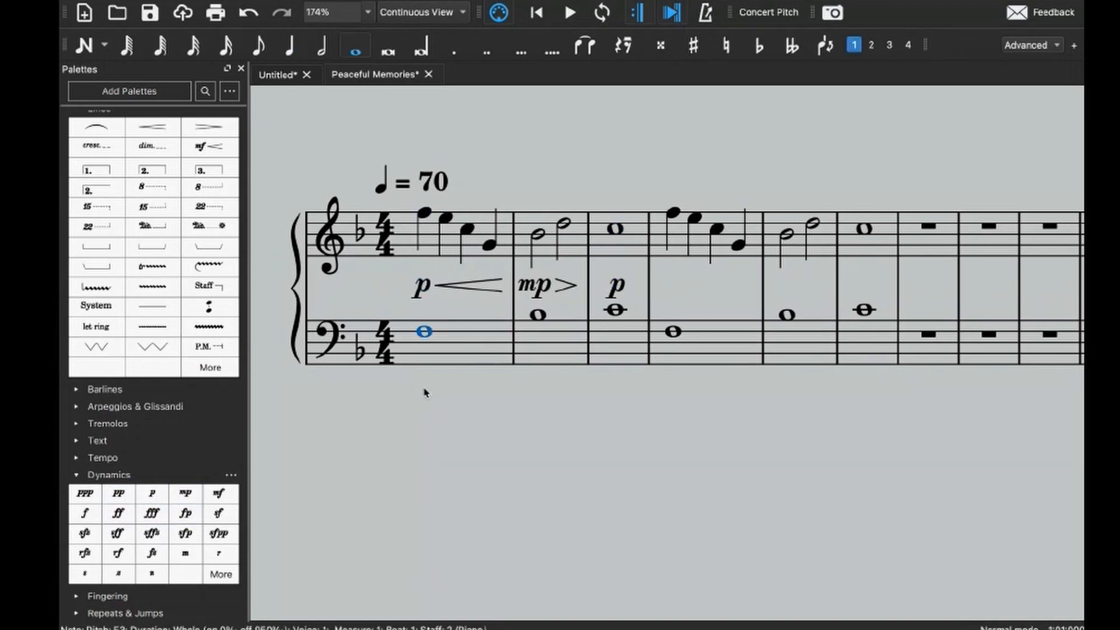
{"action": "key", "text": "space"}
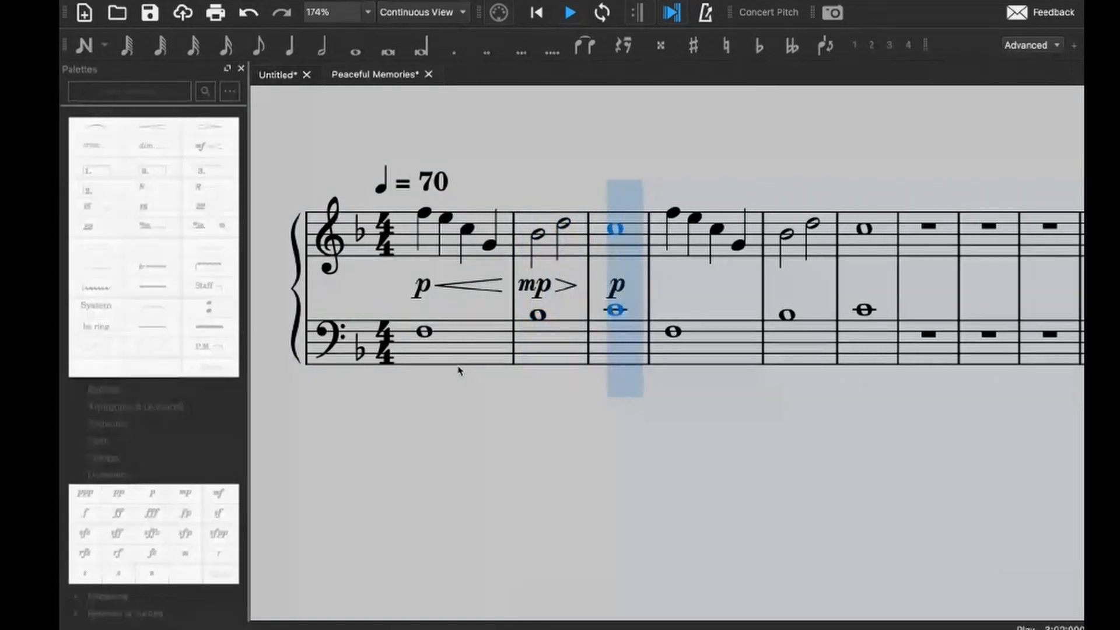
- Repeat measures 1 to 3 of both staves, including their dynamics and hairpins, over measures 4 to 6
{"action": "left_click", "coordinate": [484, 218]}
{"action": "left_click", "coordinate": [633, 341], "text": "shift"}
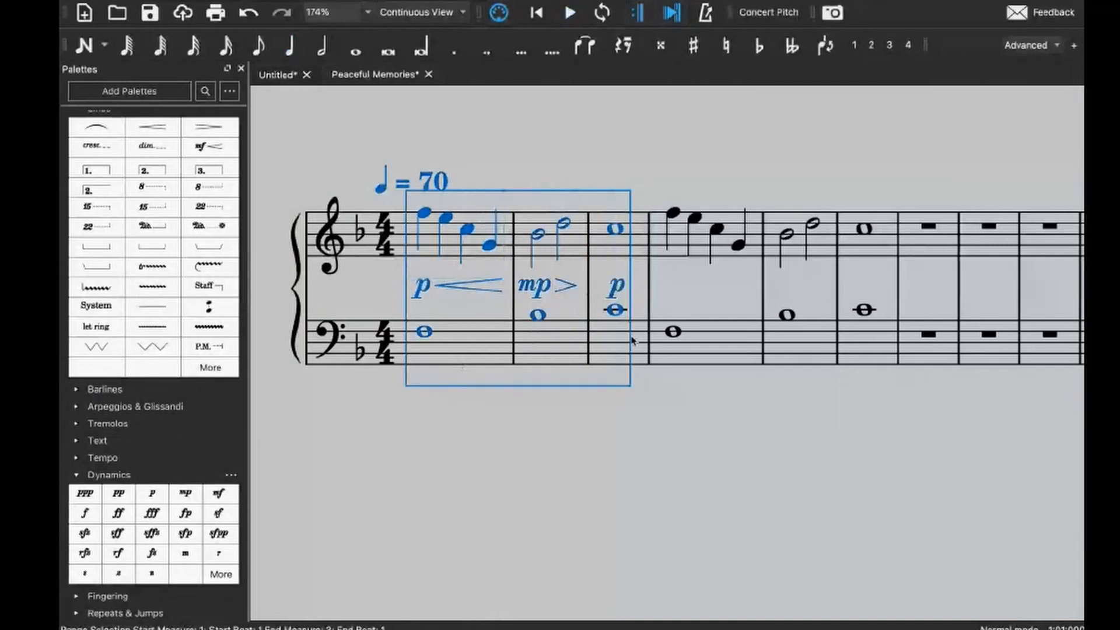
{"action": "key", "text": "r"}
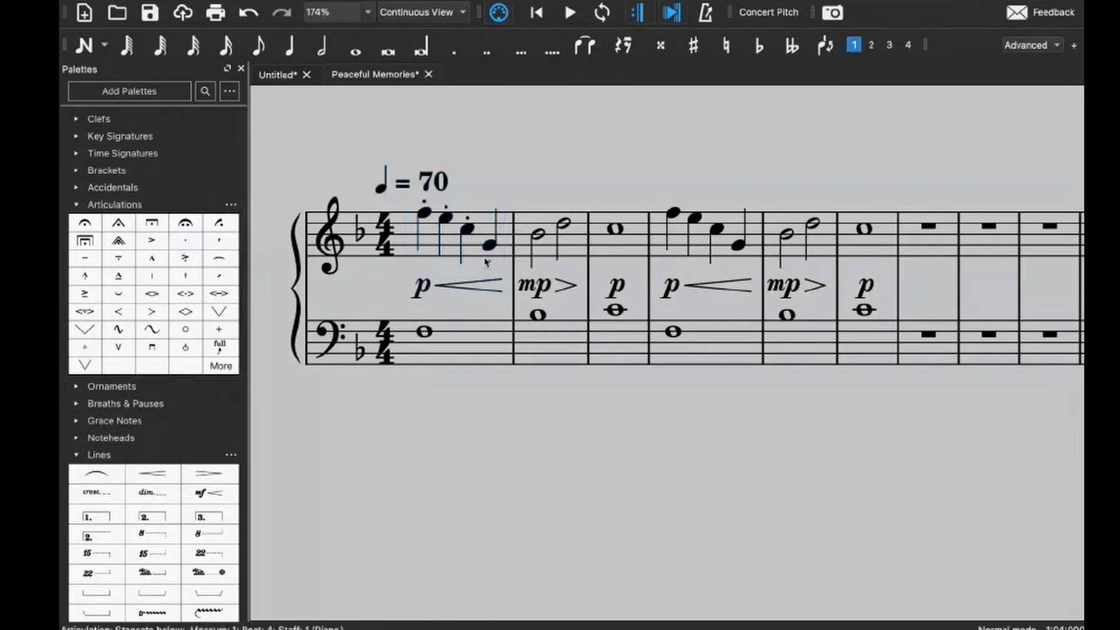
- Compare the staccato treble notes of measure 1 with a version using eighth notes and eighth rests by playing both
{"action": "left_click", "coordinate": [474, 254]}
{"action": "key", "text": "space"}
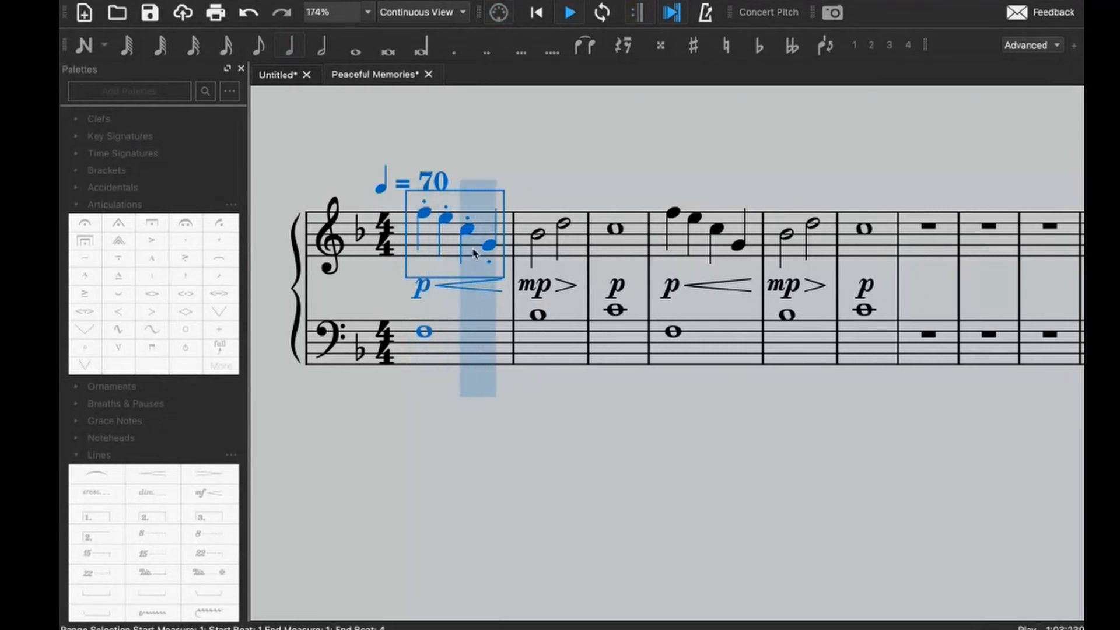
{"action": "key", "text": "4"}
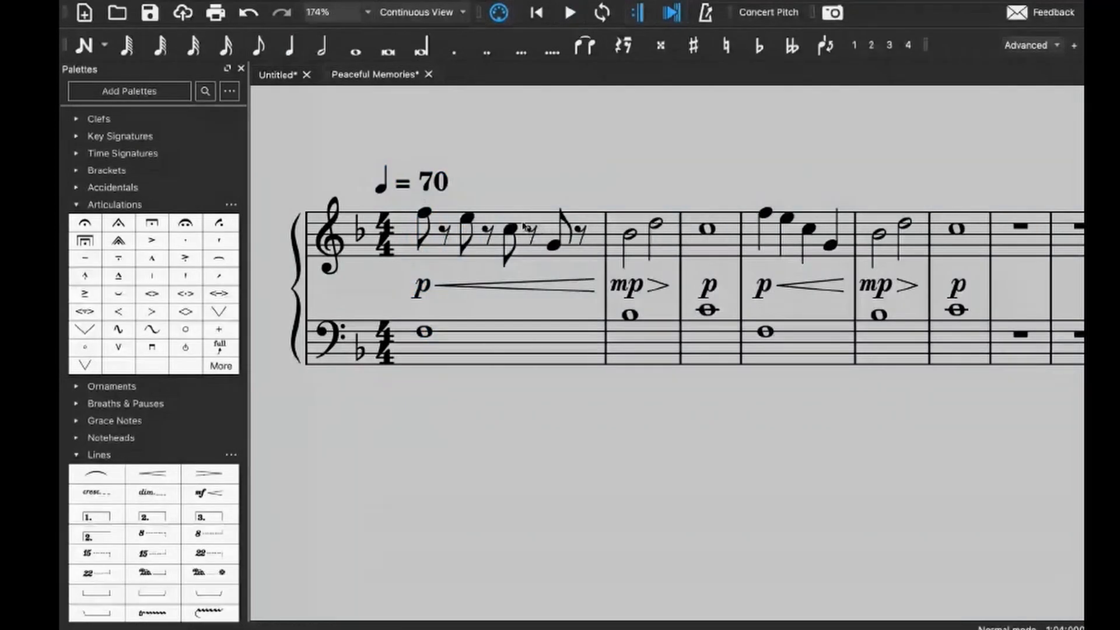
{"action": "key", "text": "space"}
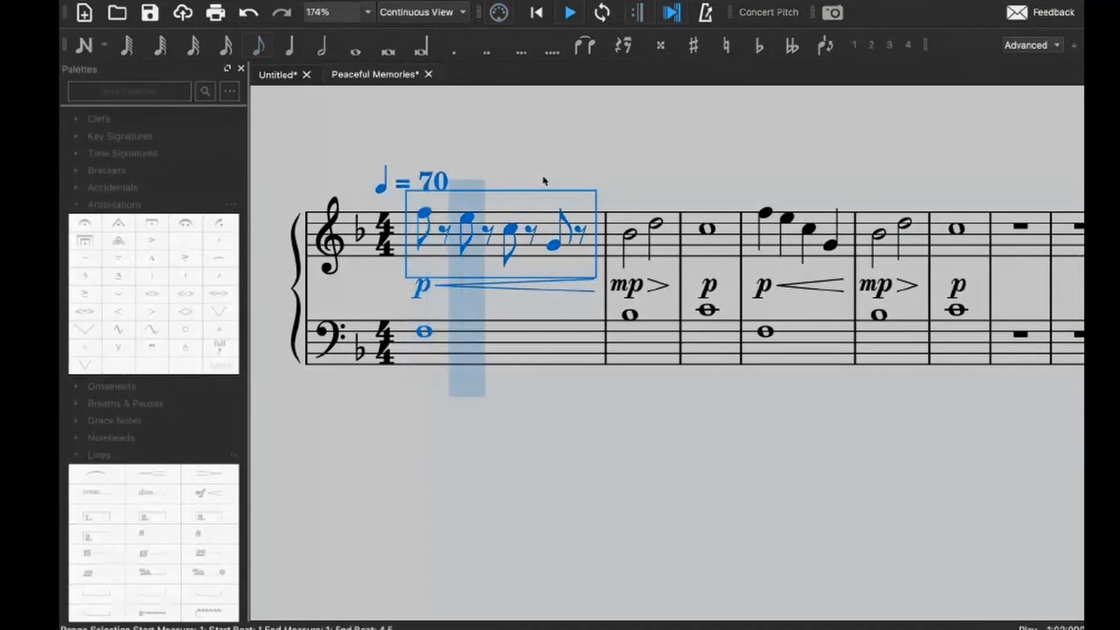
- Stop the playback and undo the eighth-note version so measure 1 of the treble staff has its quarter notes again
{"action": "key", "text": "space"}
{"action": "key", "text": "Escape"}
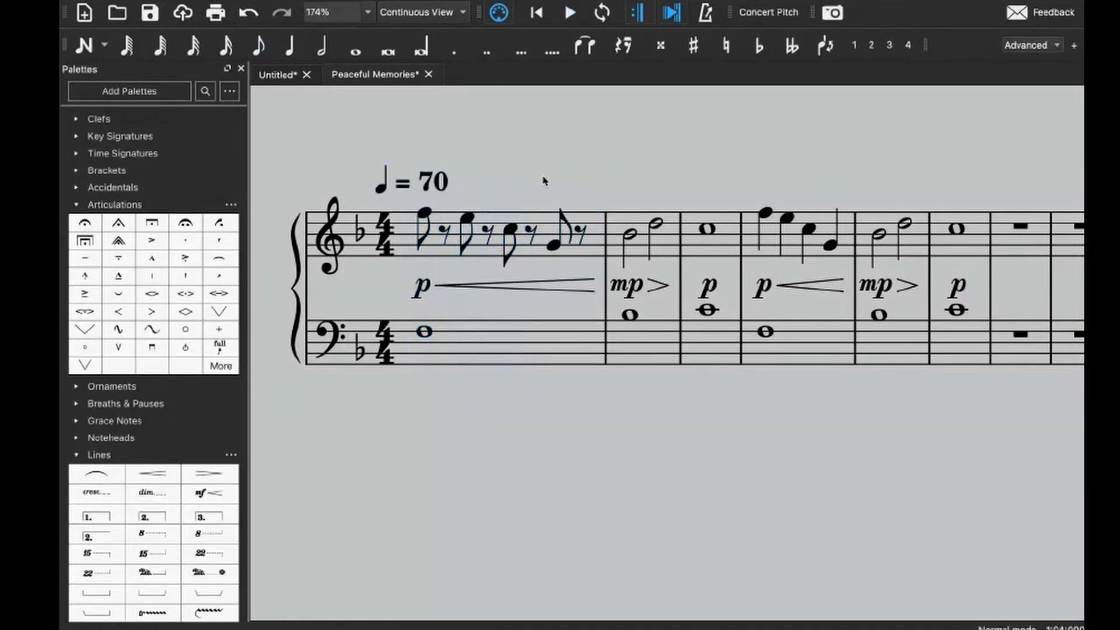
{"action": "left_click", "coordinate": [424, 213]}
{"action": "left_click", "coordinate": [468, 220]}
{"action": "left_click", "coordinate": [529, 230]}
{"action": "key", "text": "ctrl+z"}
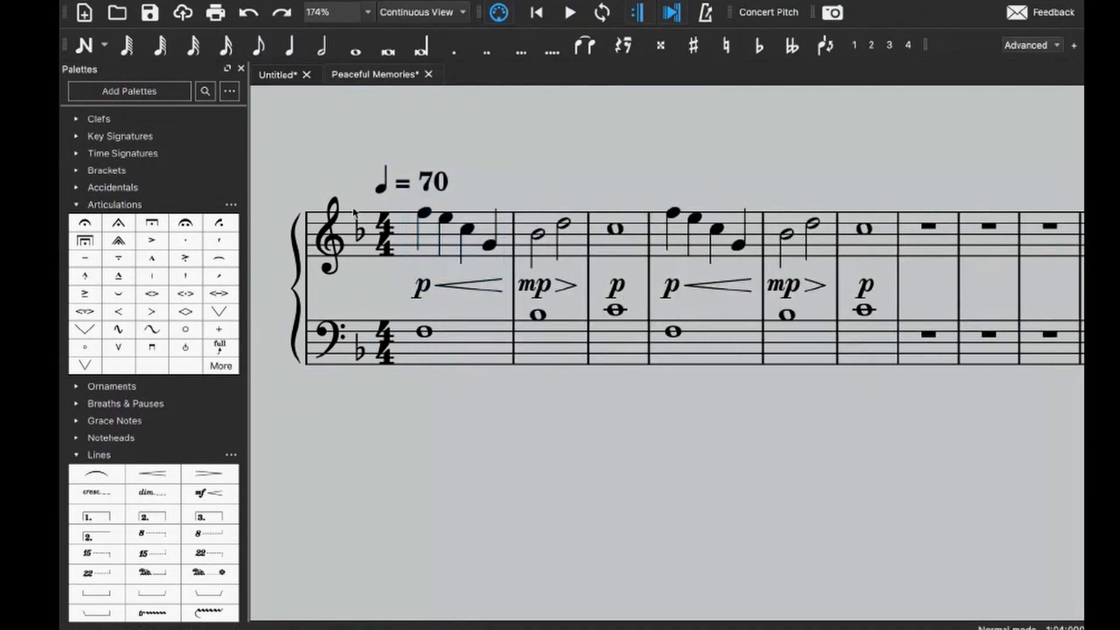
- Try an accent on the fourth treble note of measure 1, play the measure, and undo the accent
{"action": "left_click", "coordinate": [492, 252]}
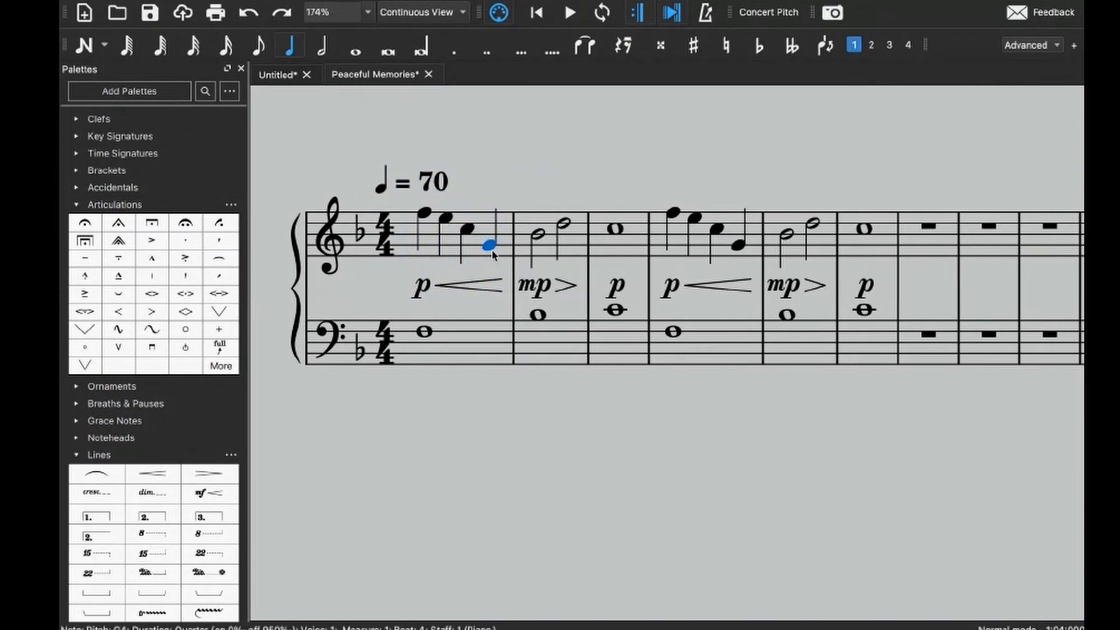
{"action": "left_click", "coordinate": [164, 247]}
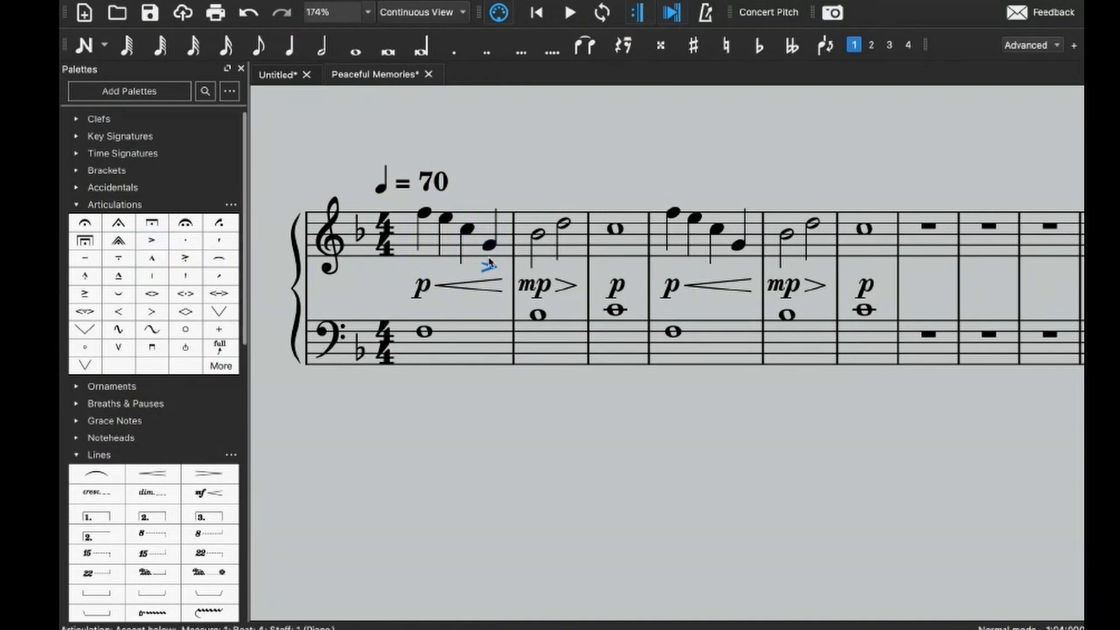
{"action": "left_click", "coordinate": [486, 227]}
{"action": "key", "text": "space"}
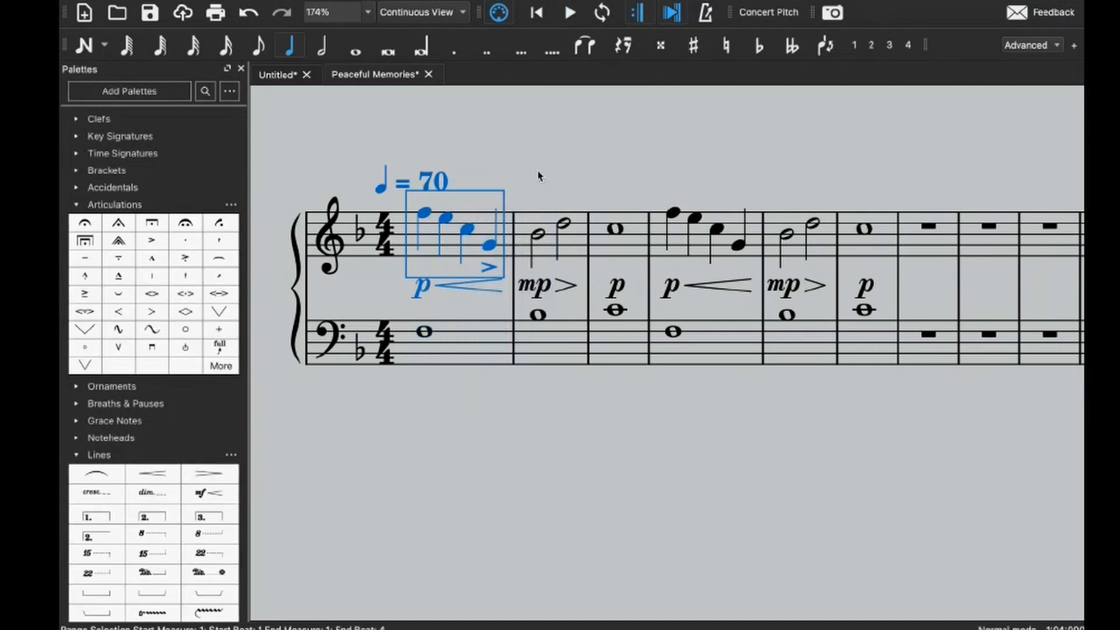
{"action": "key", "text": "ctrl+z"}
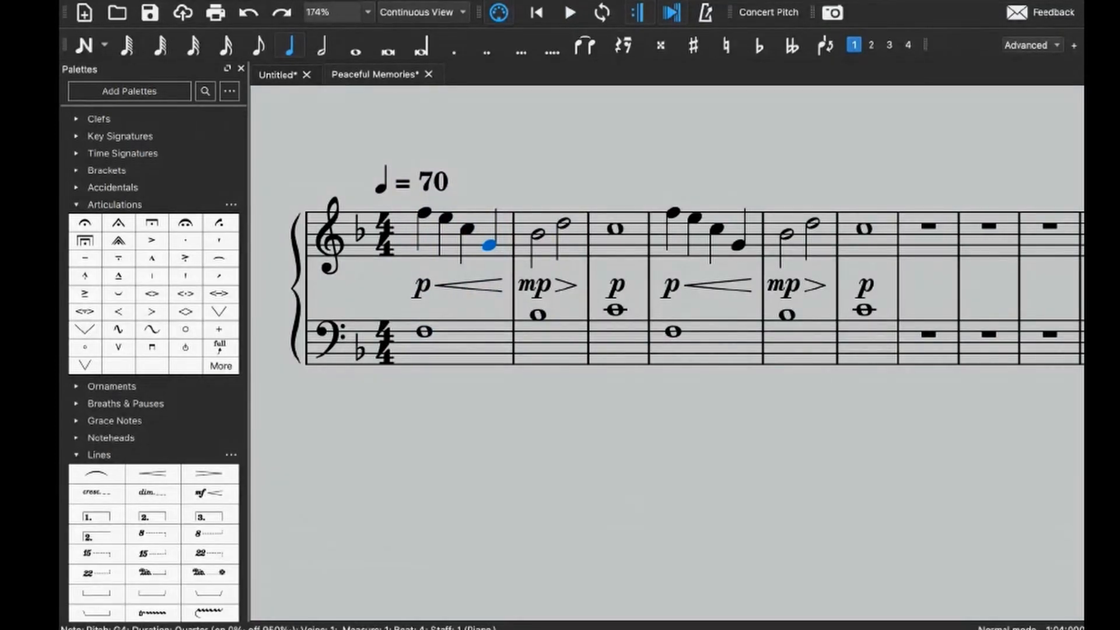
{"action": "left_click", "coordinate": [630, 298]}
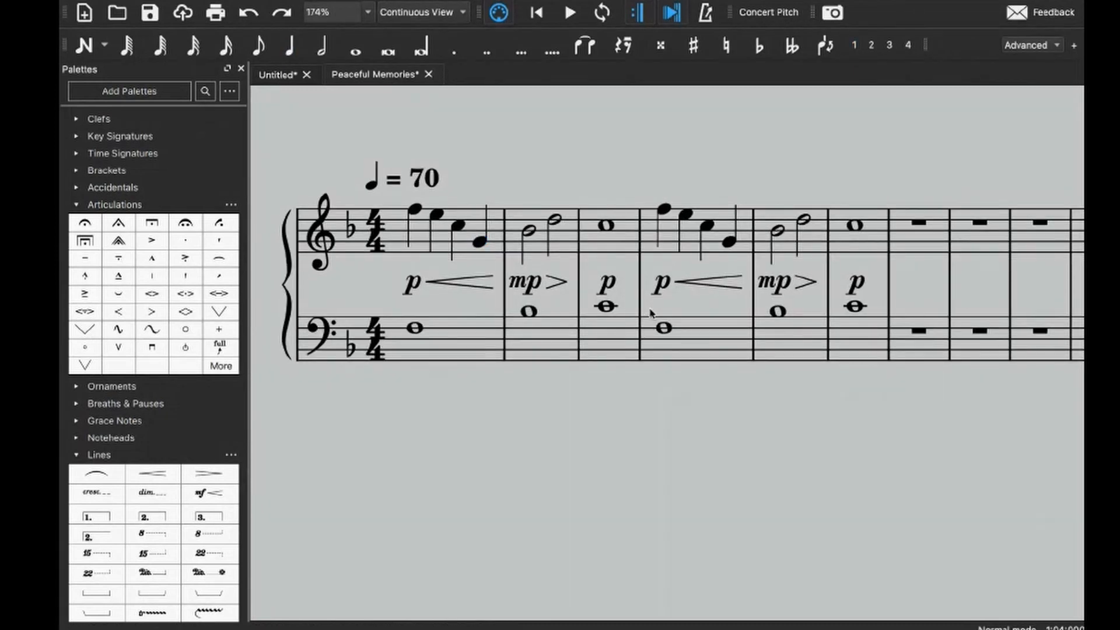
- Enter a whole note F3 in measure 7 of the bass staff
{"action": "scroll", "coordinate": [651, 312], "scroll_direction": "right", "scroll_amount": 5}
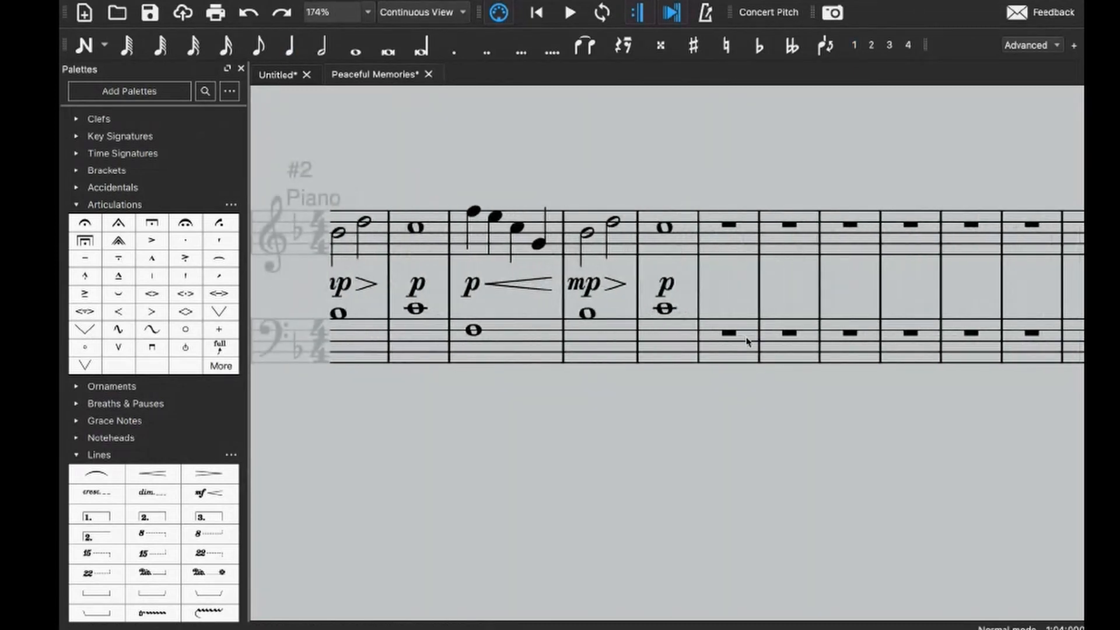
{"action": "left_click", "coordinate": [747, 342]}
{"action": "key", "text": "n"}
{"action": "key", "text": "e"}
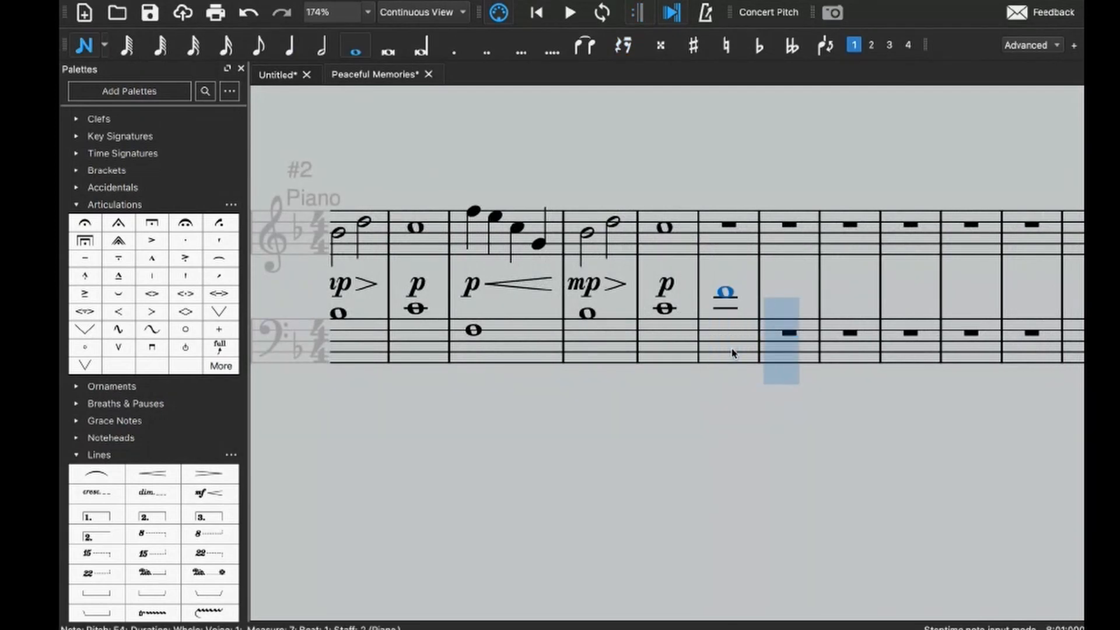
{"action": "key", "text": "ctrl+Down"}
{"action": "key", "text": "Escape"}
- Enter the quarter notes F5, C5, A4 and F4 in measure 7 of the treble staff
{"action": "left_click", "coordinate": [744, 244]}
{"action": "key", "text": "n"}
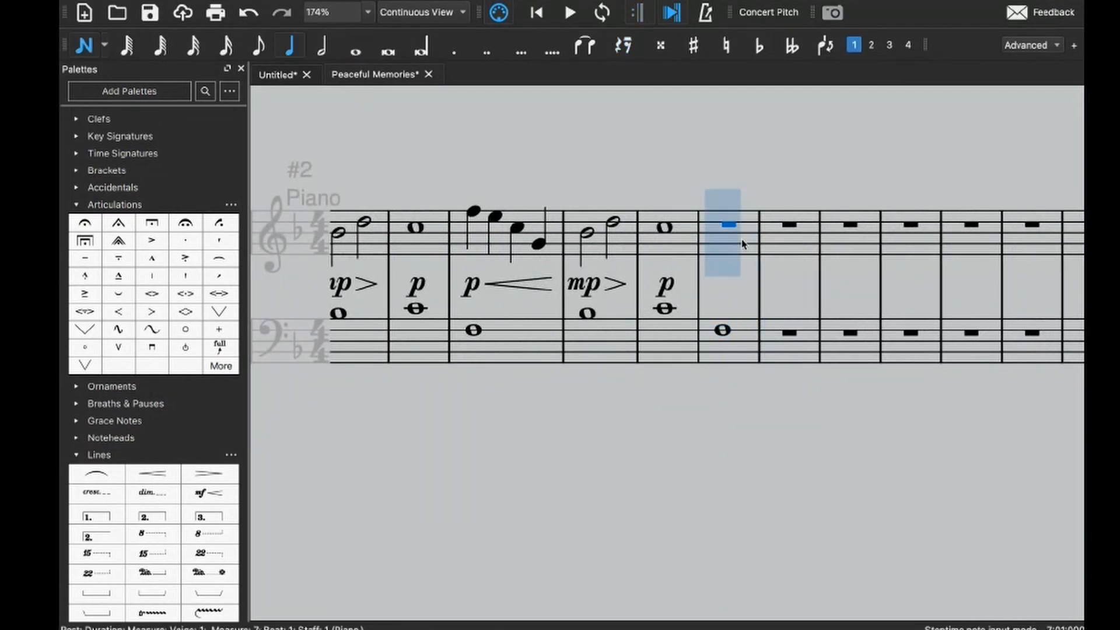
{"action": "key", "text": "f"}
{"action": "key", "text": "c"}
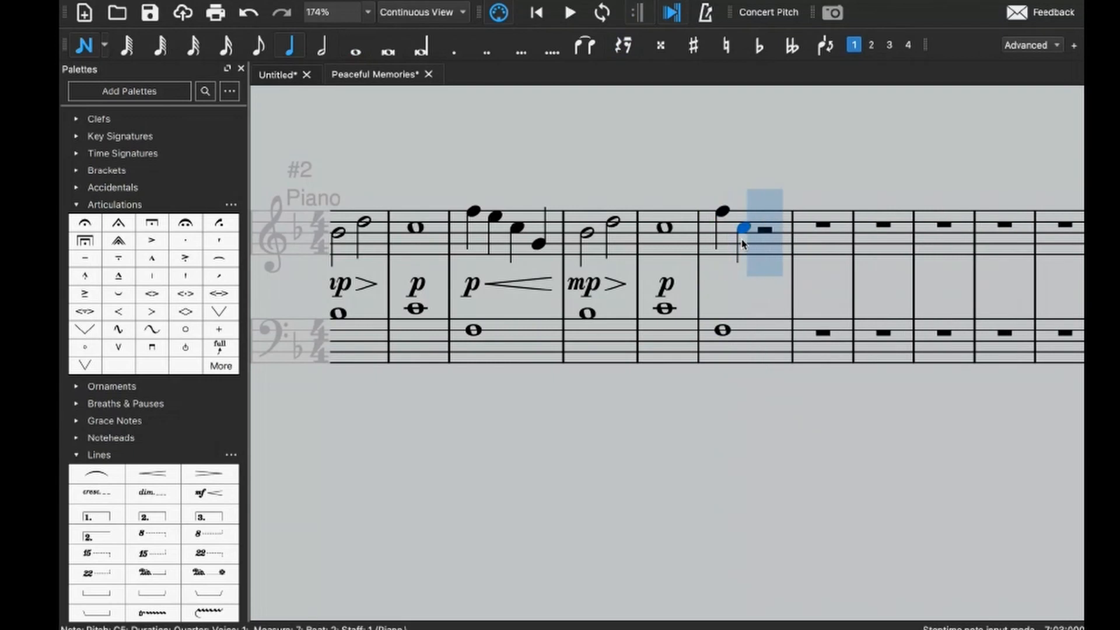
{"action": "key", "text": "a"}
{"action": "key", "text": "f"}
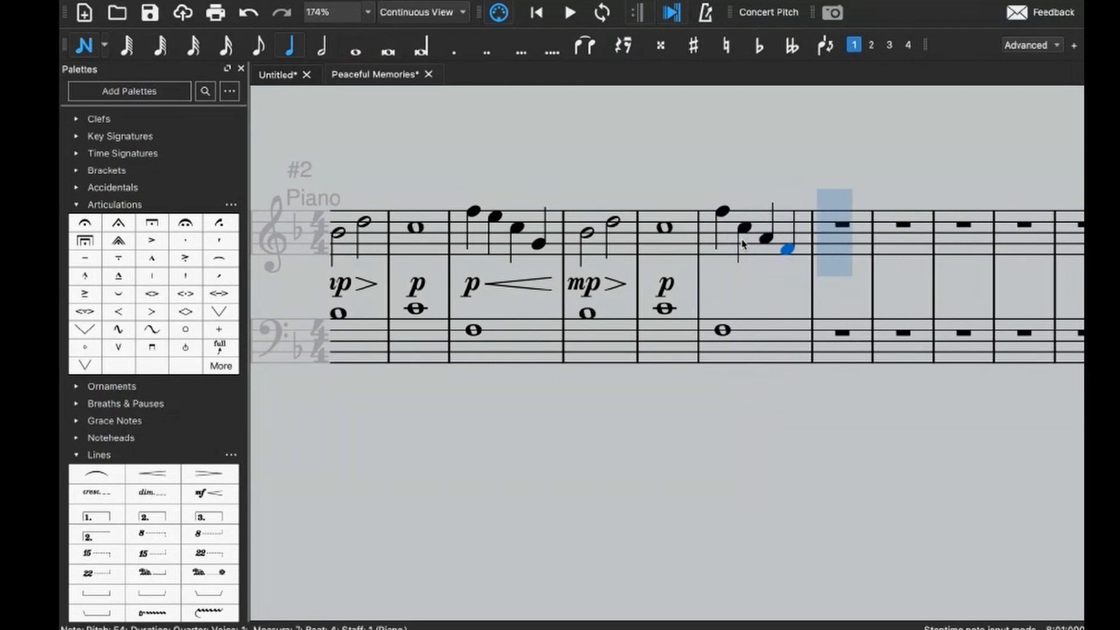
{"action": "key", "text": "Escape"}
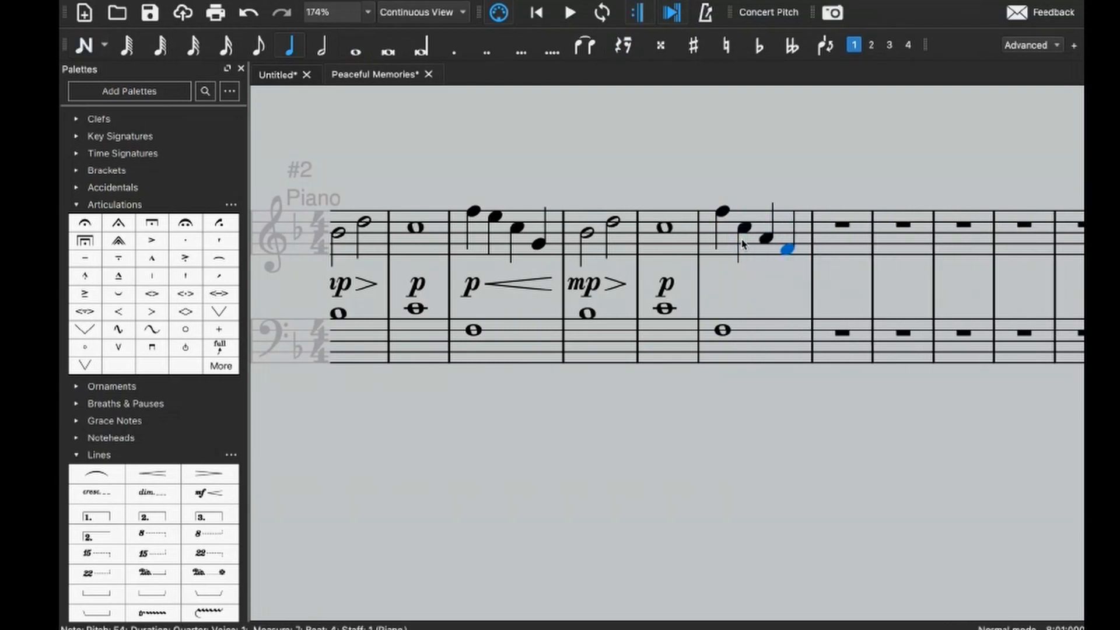
- Play the transition from measure 6 into measure 7 twice to check how the new measure sounds
{"action": "left_click", "coordinate": [684, 251]}
{"action": "key", "text": "space"}
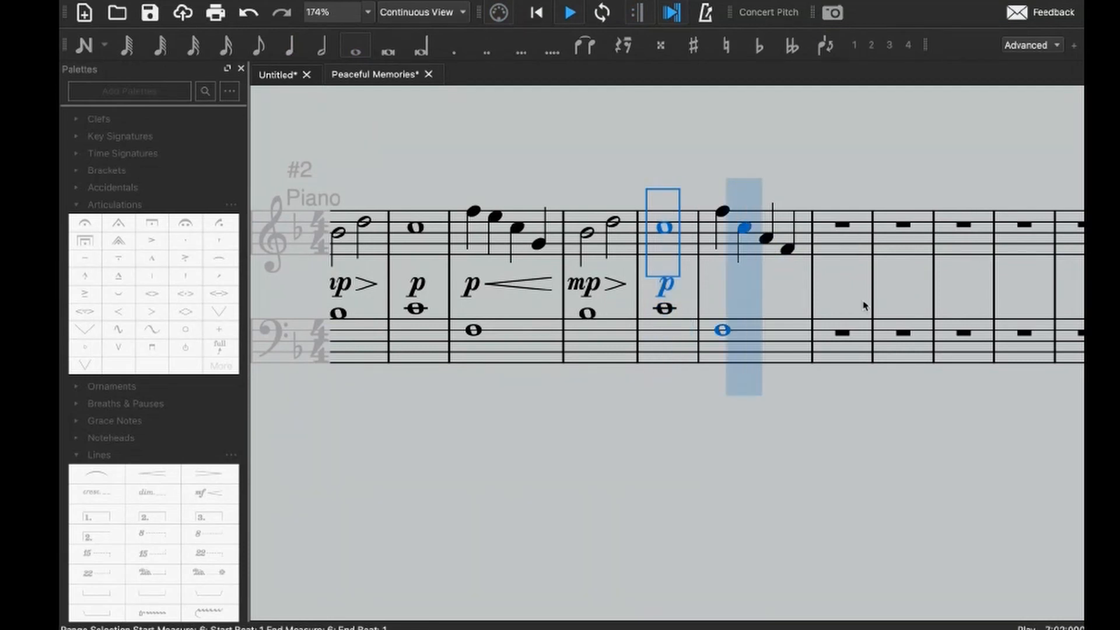
{"action": "key", "text": "space"}
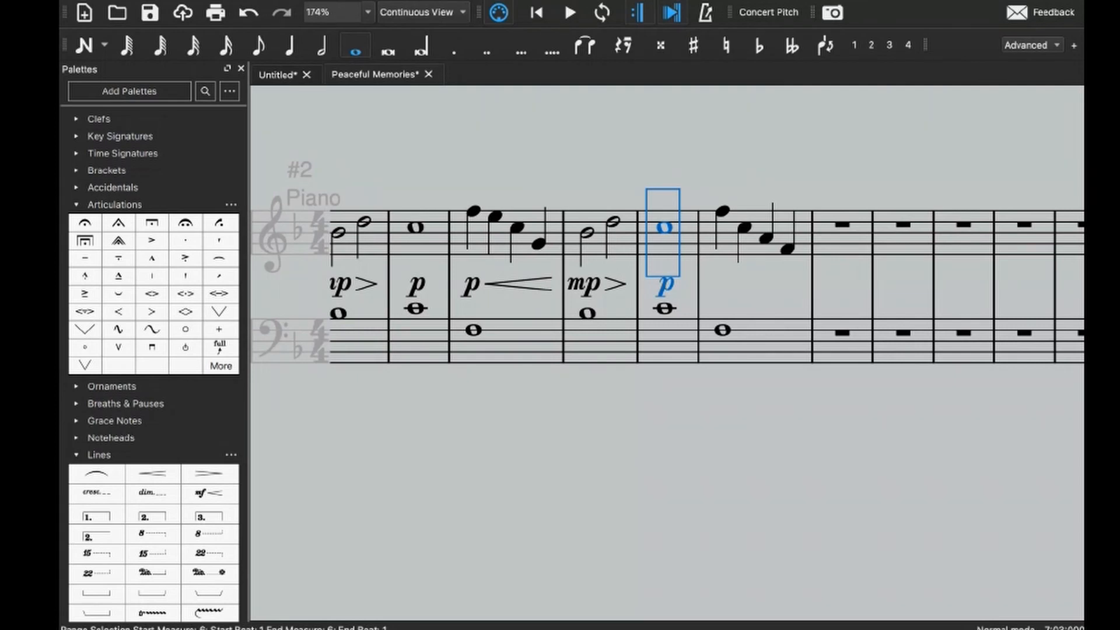
{"action": "left_click", "coordinate": [738, 342]}
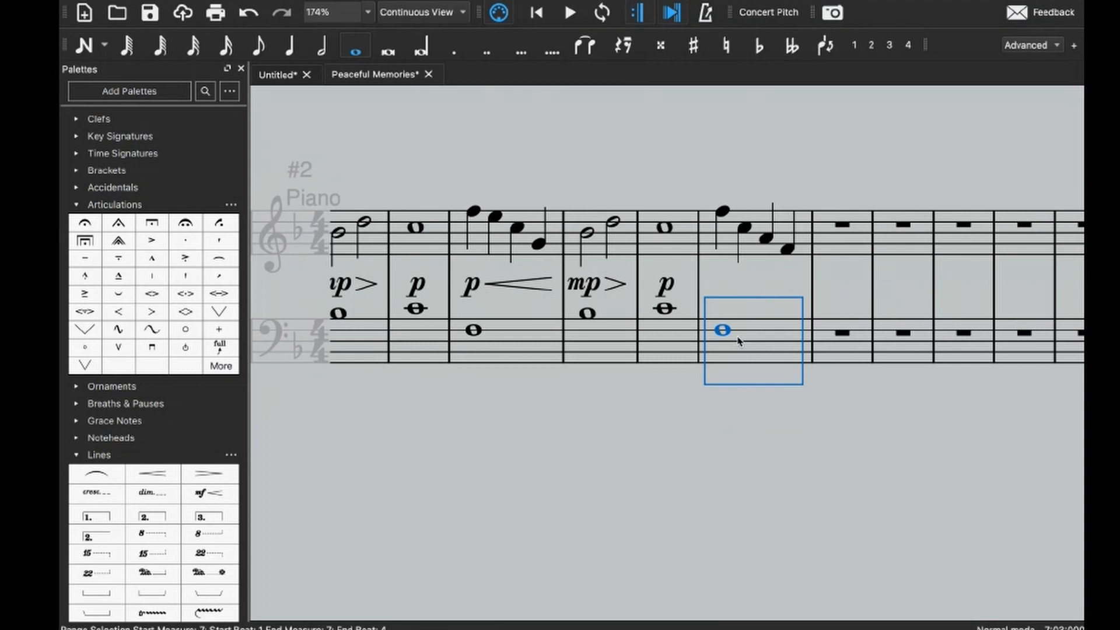
{"action": "scroll", "coordinate": [737, 342], "scroll_direction": "left", "scroll_amount": 2}
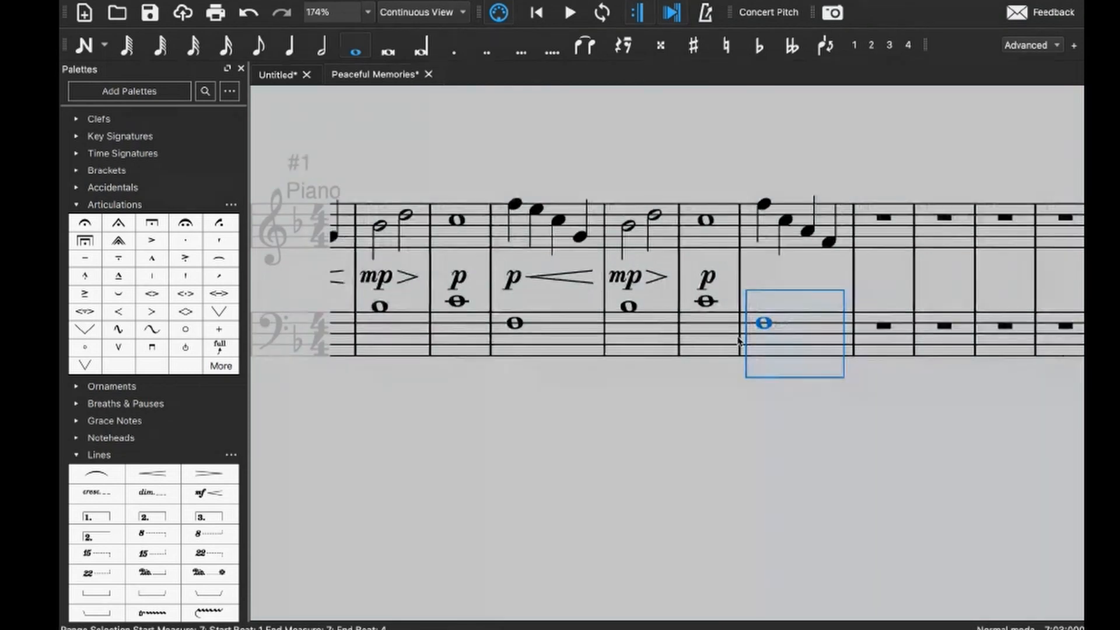
{"action": "scroll", "coordinate": [738, 342], "scroll_direction": "down", "scroll_amount": 1}
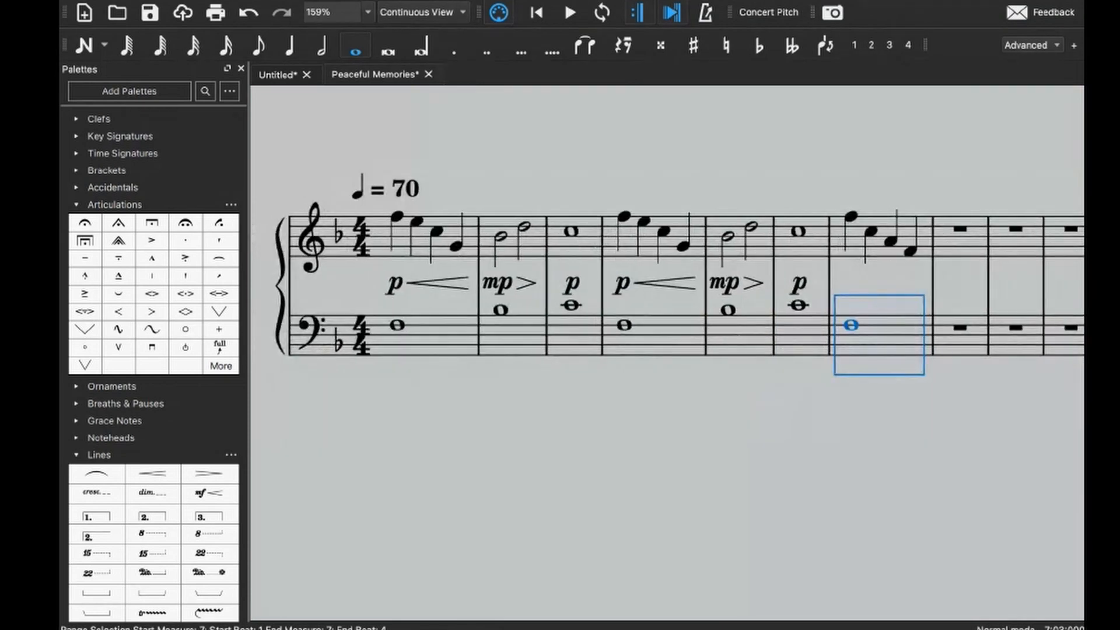
{"action": "key", "text": "Left"}
{"action": "key", "text": "space"}
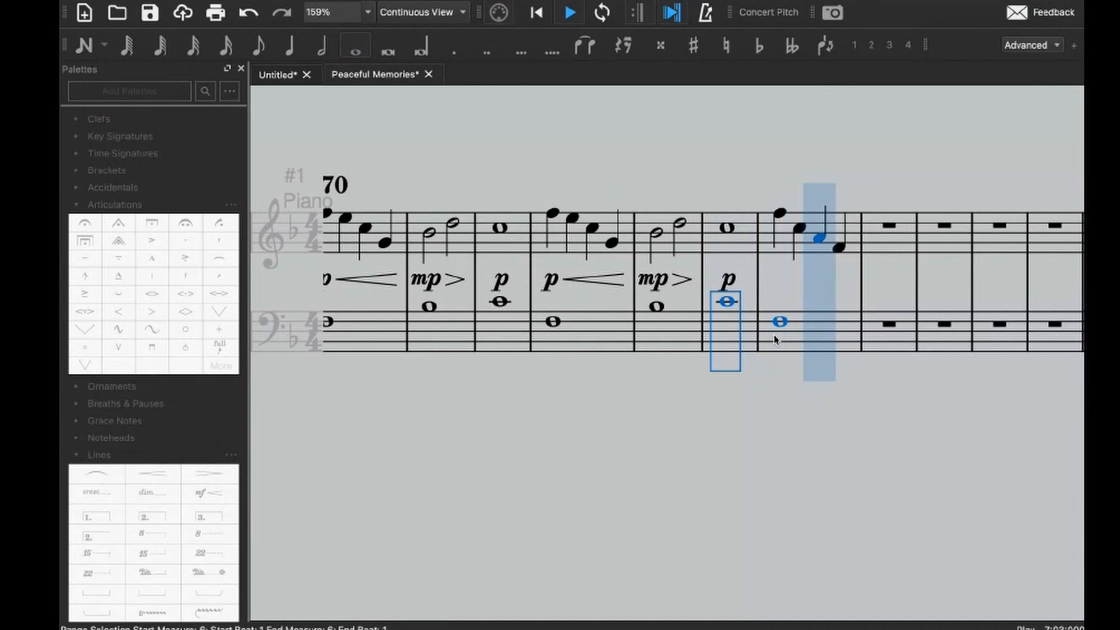
- Fill measure 8 with a dotted half note F4 in the treble and a whole note D3 in the bass, and play from measure 7
{"action": "left_click", "coordinate": [663, 255]}
{"action": "key", "text": "n"}
{"action": "key", "text": "6"}
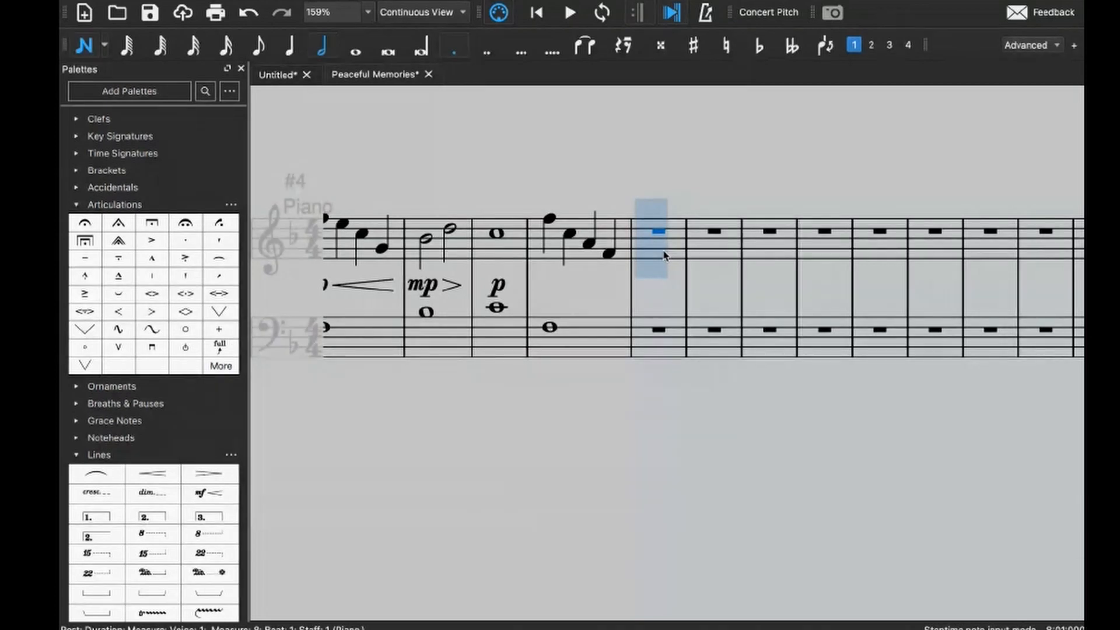
{"action": "left_click", "coordinate": [663, 255]}
{"action": "key", "text": "Escape"}
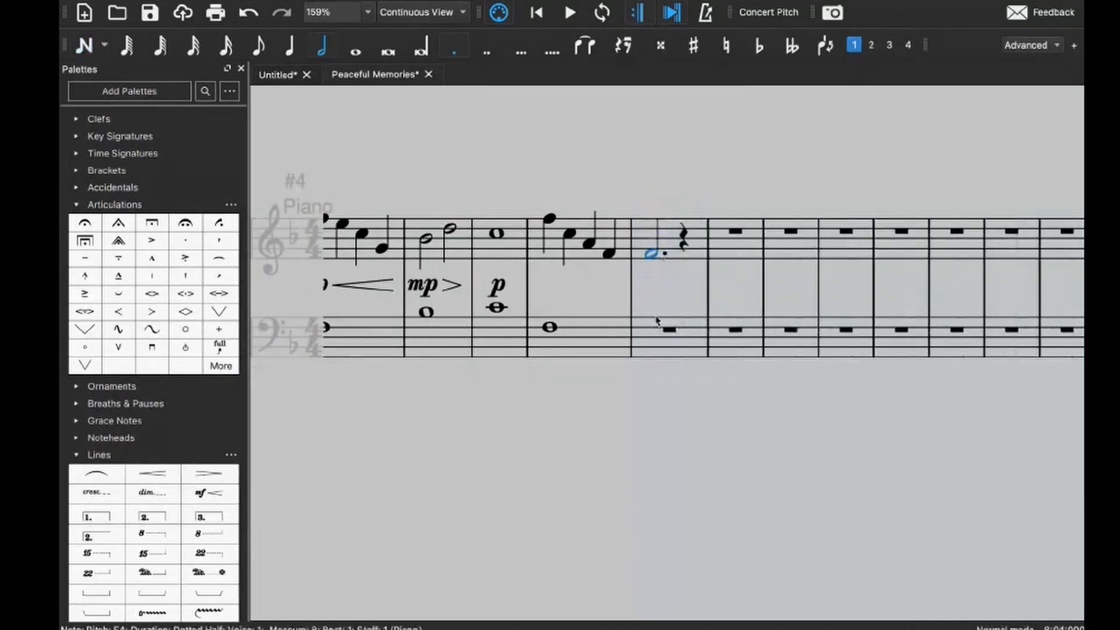
{"action": "left_click", "coordinate": [598, 344]}
{"action": "key", "text": "space"}
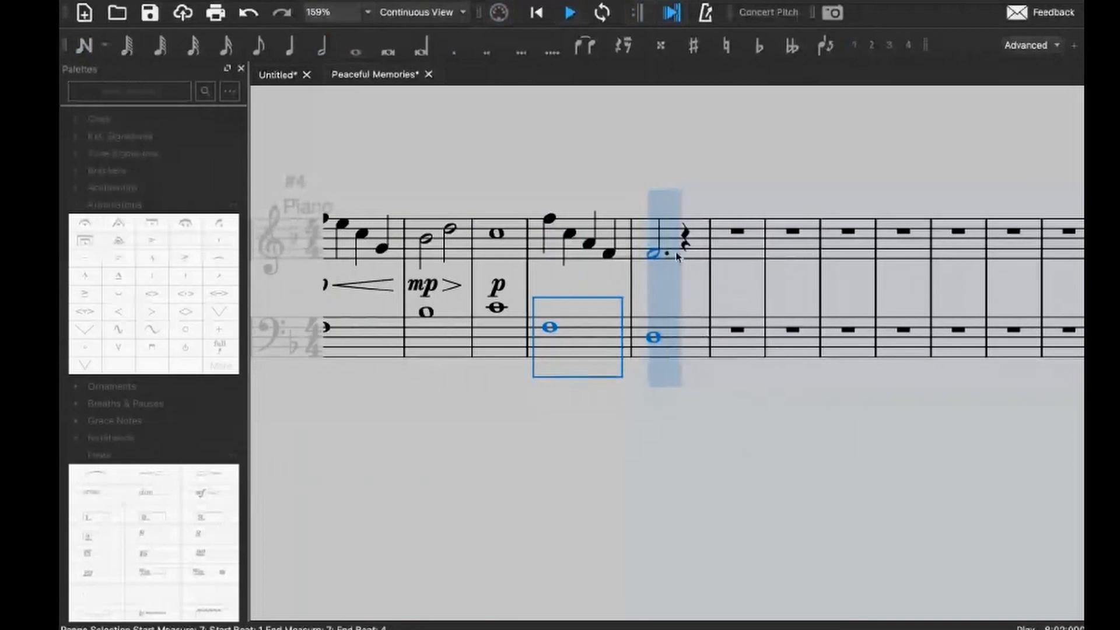
{"action": "key", "text": "space"}
- Shorten the treble F and the bass D of measure 8 to half notes
{"action": "left_click", "coordinate": [653, 254]}
{"action": "key", "text": "6"}
{"action": "left_click", "coordinate": [653, 337]}
{"action": "key", "text": "6"}
- Enter a half note A2 on beat 3 of the bass staff in measure 8
{"action": "left_click", "coordinate": [675, 336]}
{"action": "key", "text": "n"}
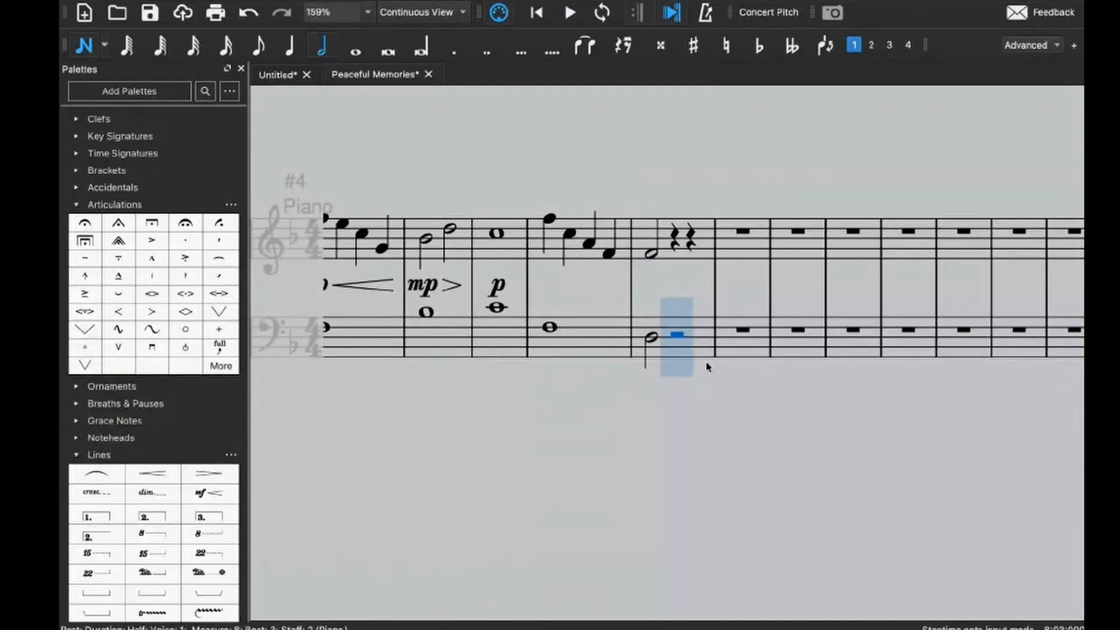
{"action": "key", "text": "a"}
{"action": "key", "text": "Escape"}
{"action": "key", "text": "alt+Up"}
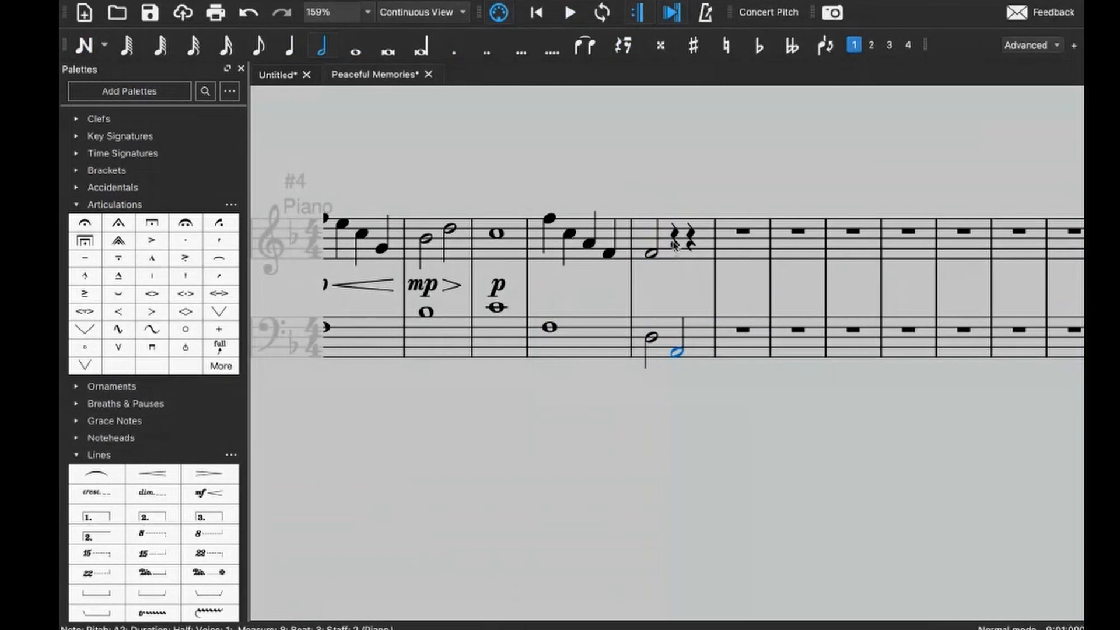
- Enter a half note C-sharp 5 on beat 3 of the treble staff in measure 8
{"action": "key", "text": "n"}
{"action": "key", "text": "6"}
{"action": "key", "text": "c"}
{"action": "key", "text": "ctrl+Up"}
{"action": "key", "text": "Up"}
{"action": "key", "text": "Escape"}
- Play measures 7 and 8, and play the whole piece from measure 1 to hear the new passage in context
{"action": "left_click", "coordinate": [609, 337]}
{"action": "key", "text": "space"}
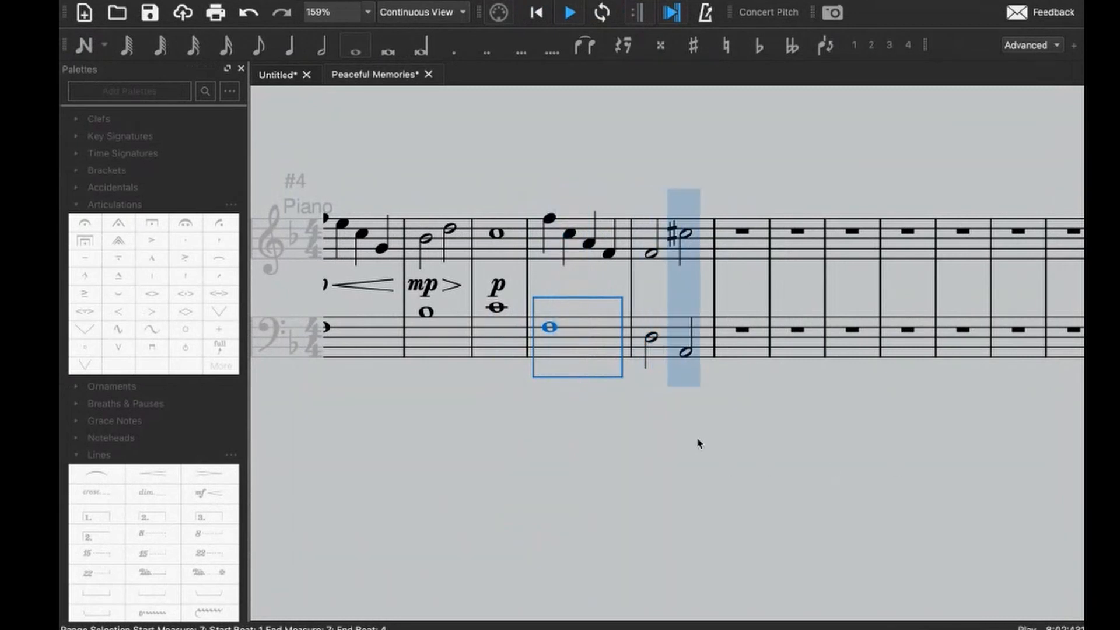
{"action": "key", "text": "space"}
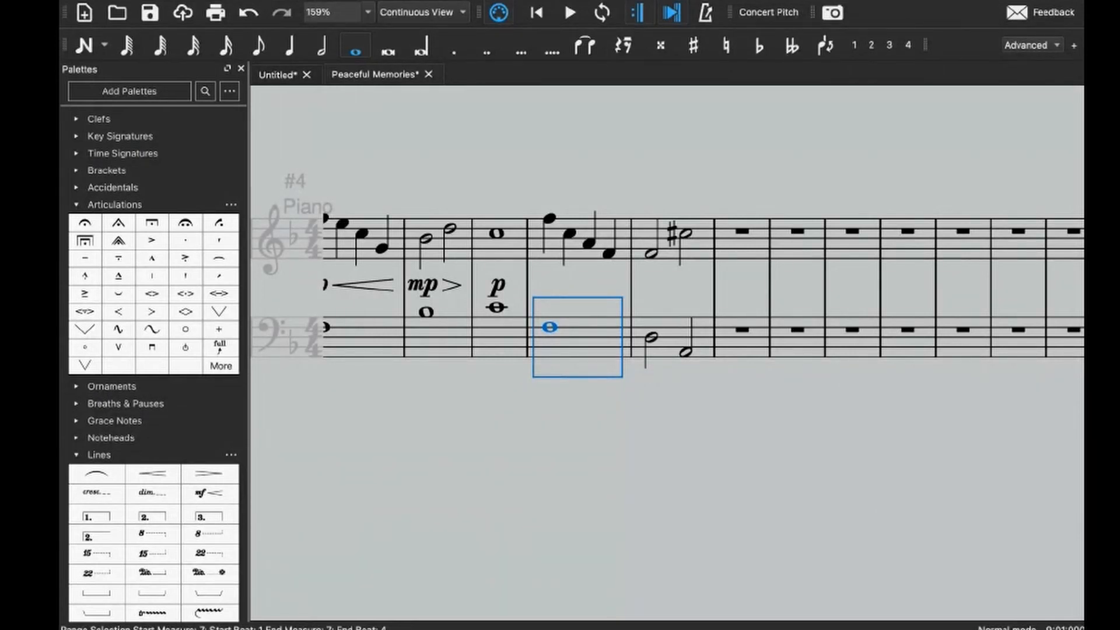
{"action": "scroll", "coordinate": [636, 413], "scroll_direction": "left", "scroll_amount": 10}
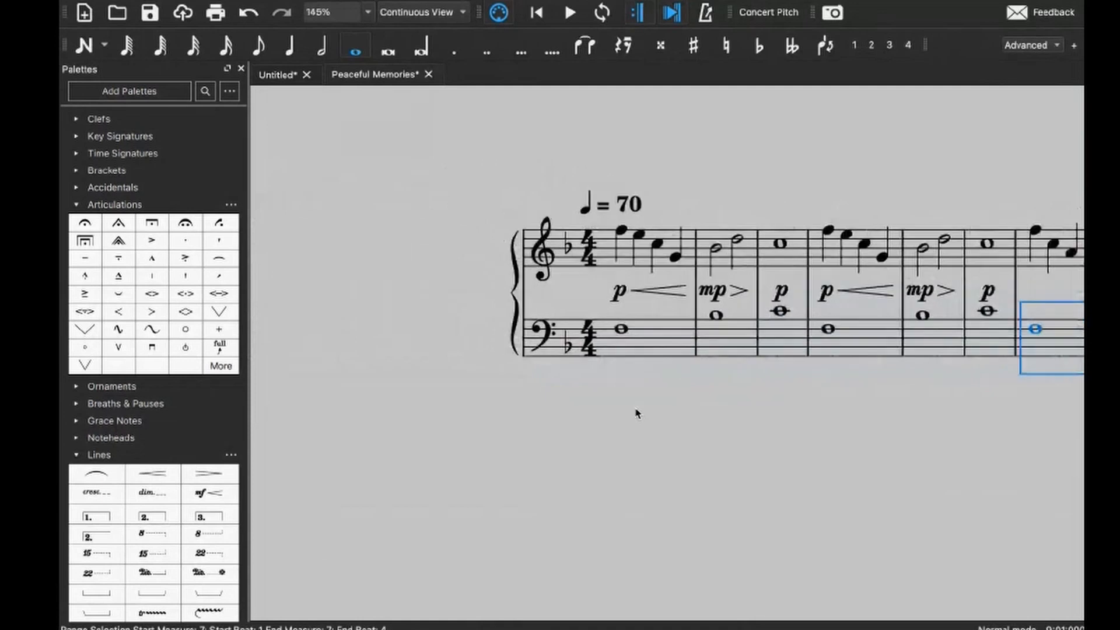
{"action": "scroll", "coordinate": [636, 413], "scroll_direction": "right", "scroll_amount": 10}
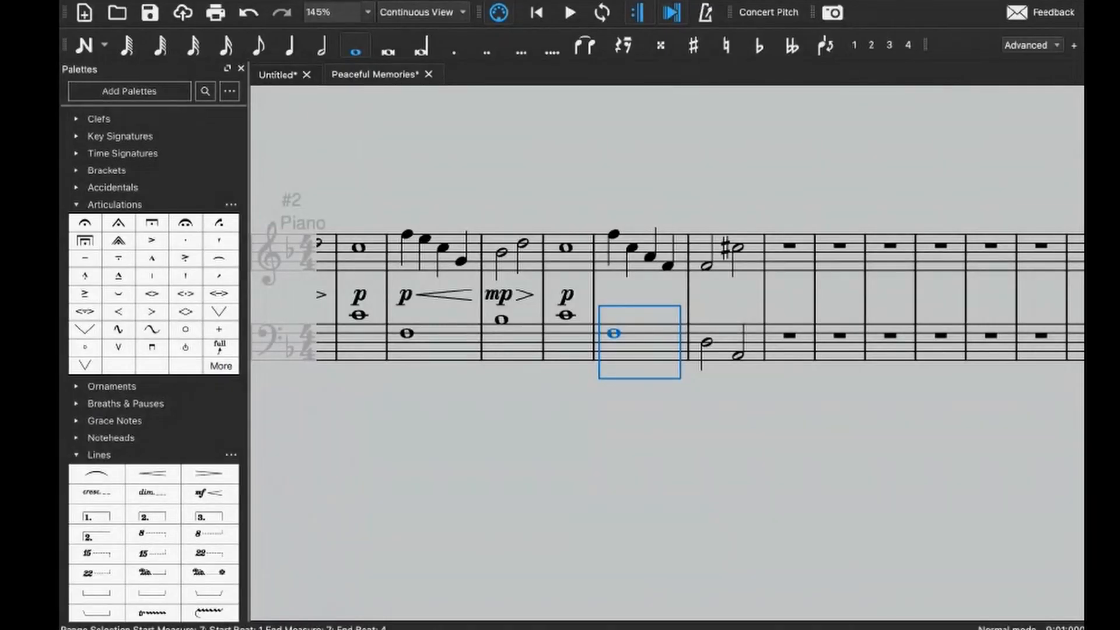
{"action": "left_click", "coordinate": [519, 346]}
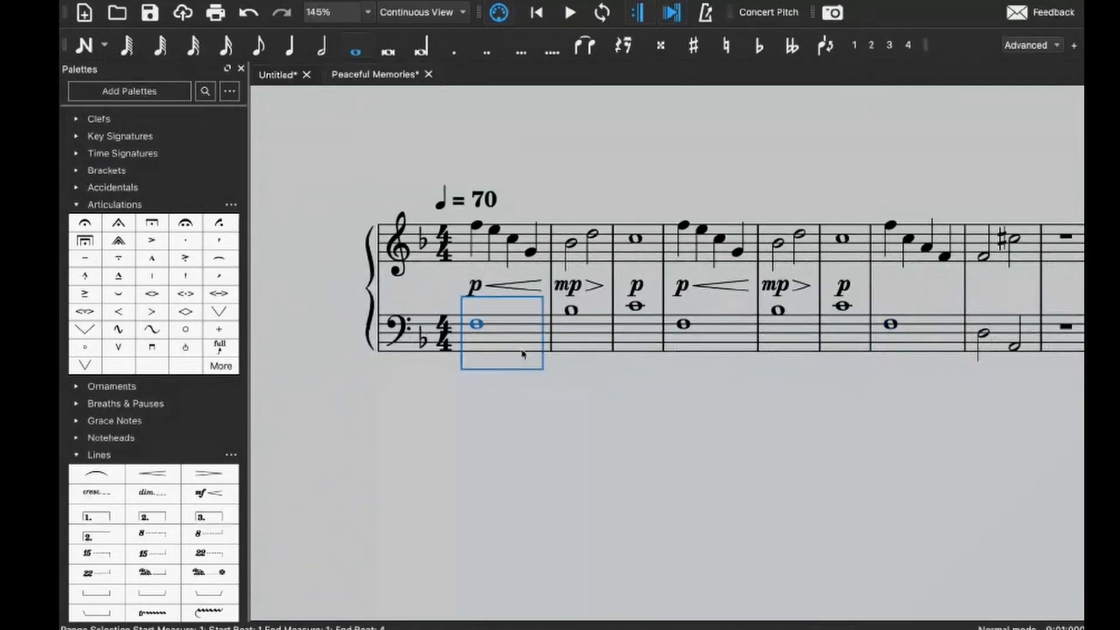
{"action": "key", "text": "space"}
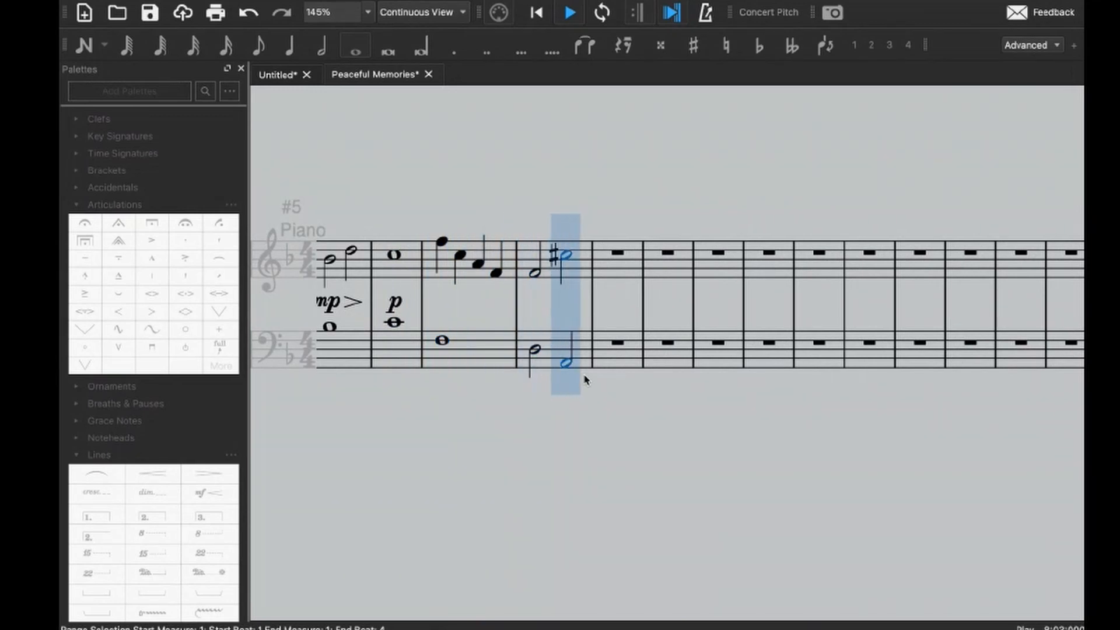
{"action": "key", "text": "space"}
- Change the second treble note of measure 8 to G4 and play that measure
{"action": "left_click", "coordinate": [569, 256]}
{"action": "key", "text": "g"}
{"action": "key", "text": "Escape"}
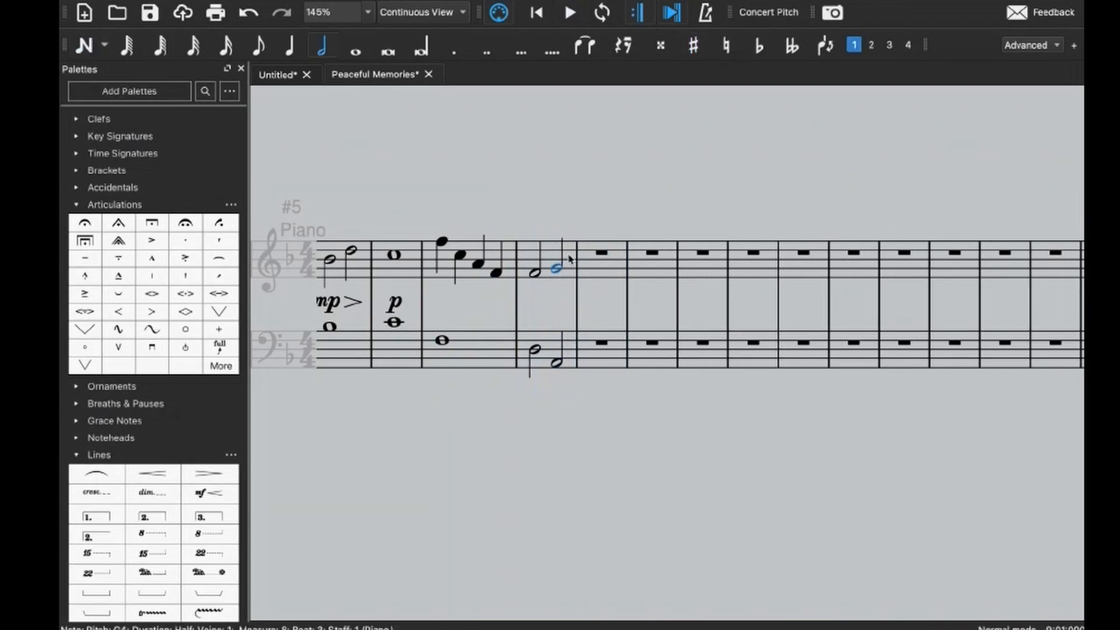
{"action": "left_click", "coordinate": [569, 257]}
{"action": "key", "text": "space"}
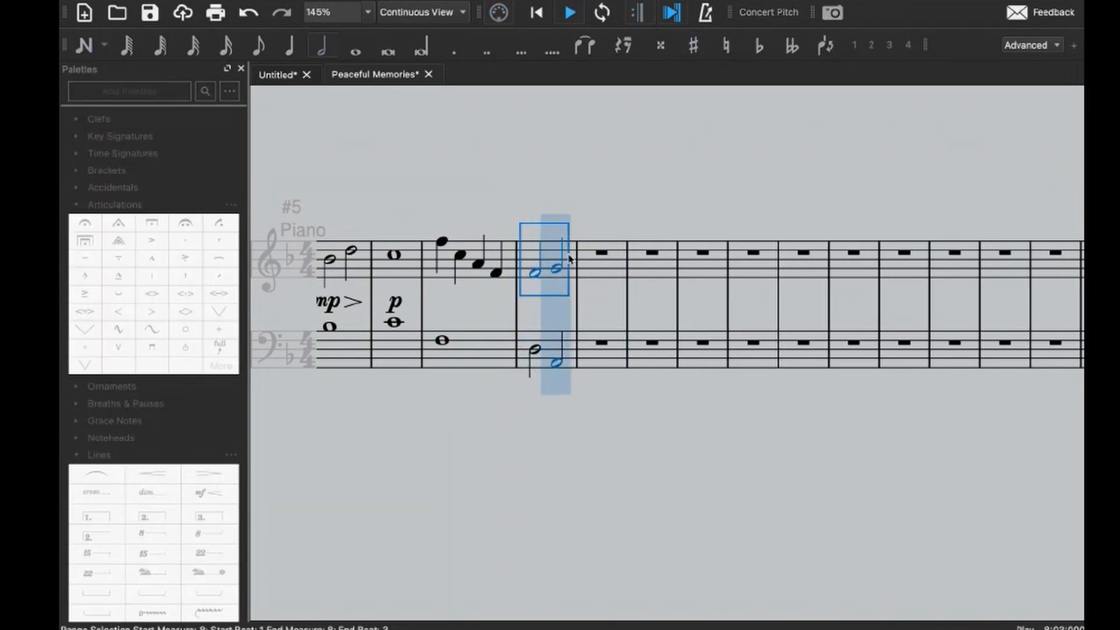
- Enter half notes B-flat 4 and G4 in measure 9 and a whole note F4 in measure 10 of the treble staff
{"action": "left_click", "coordinate": [593, 267]}
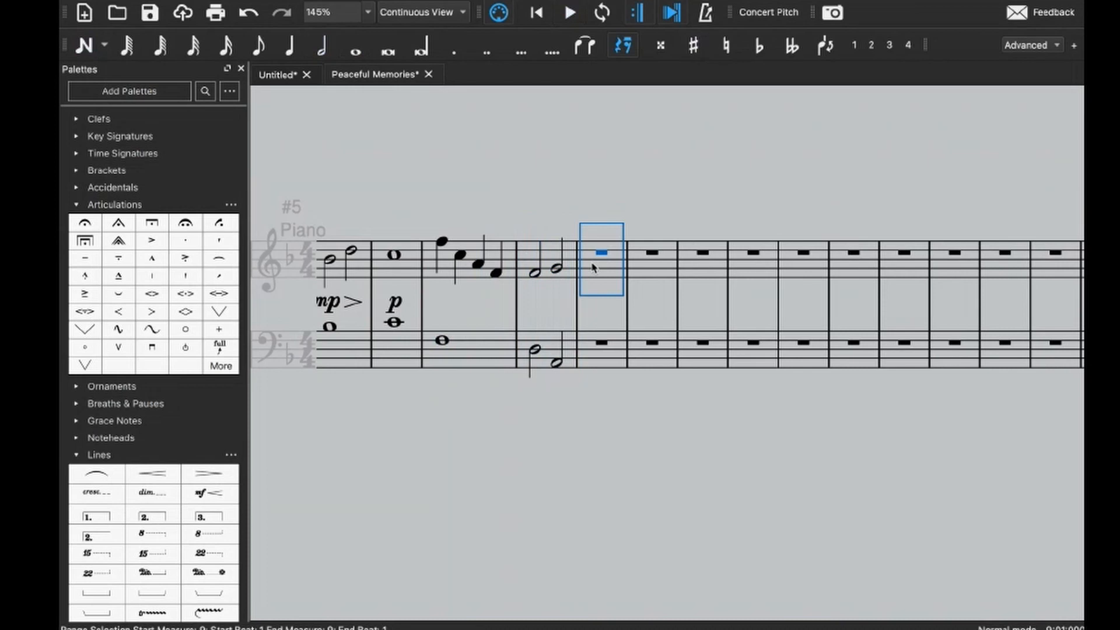
{"action": "key", "text": "n"}
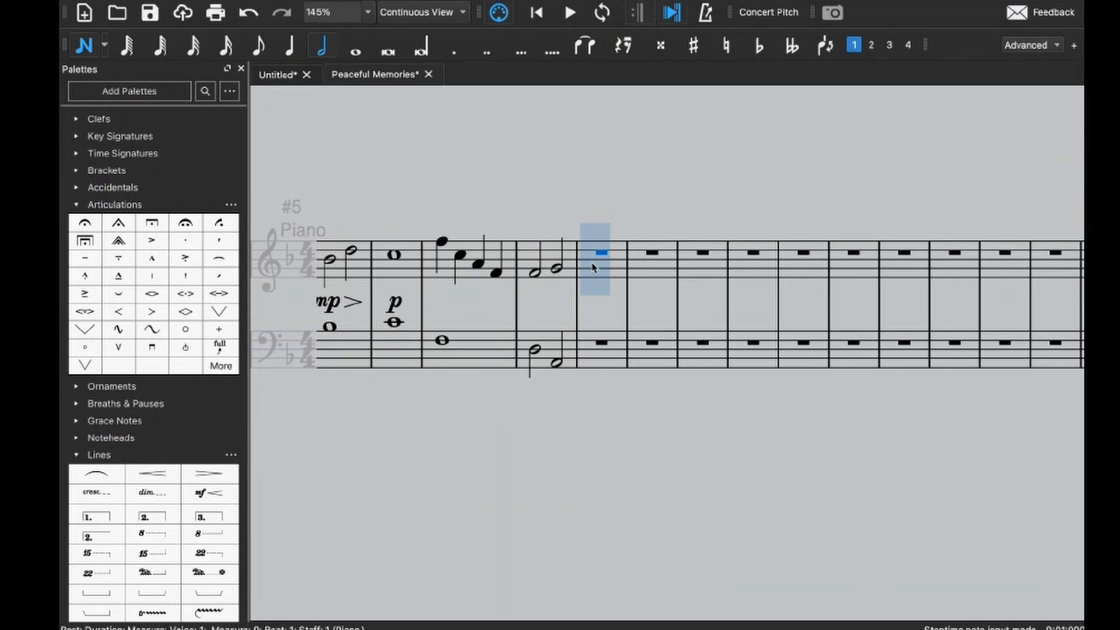
{"action": "key", "text": "b"}
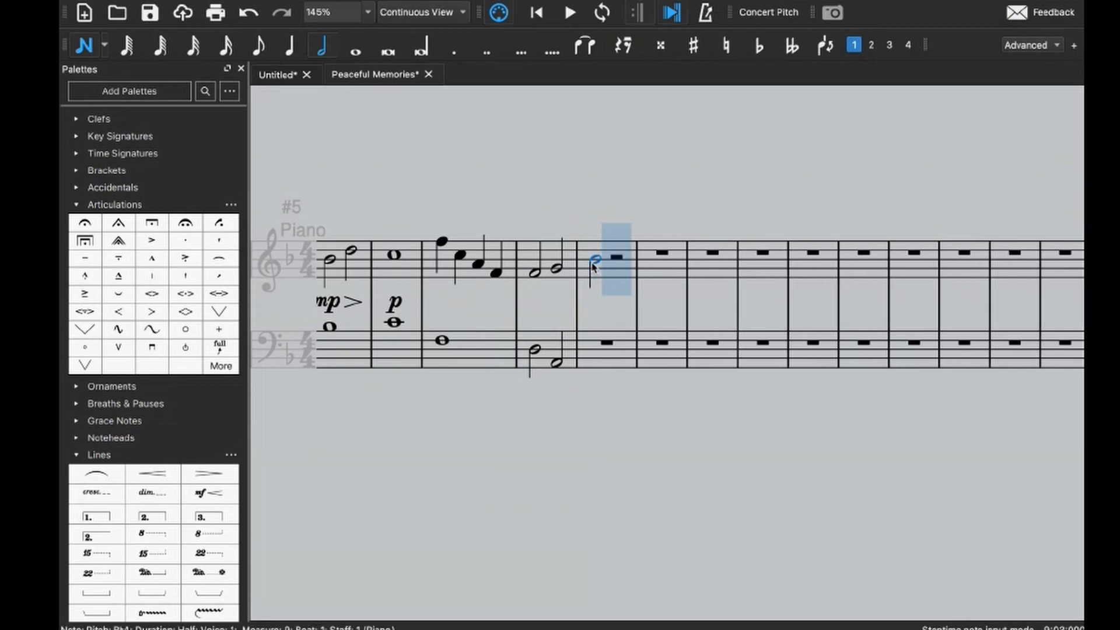
{"action": "key", "text": "g"}
{"action": "key", "text": "7"}
{"action": "key", "text": "f"}
{"action": "key", "text": "Escape"}
- Enter half notes F2 and C2 in measure 9 and a whole note F2 in measure 10 of the bass staff
{"action": "key", "text": "n"}
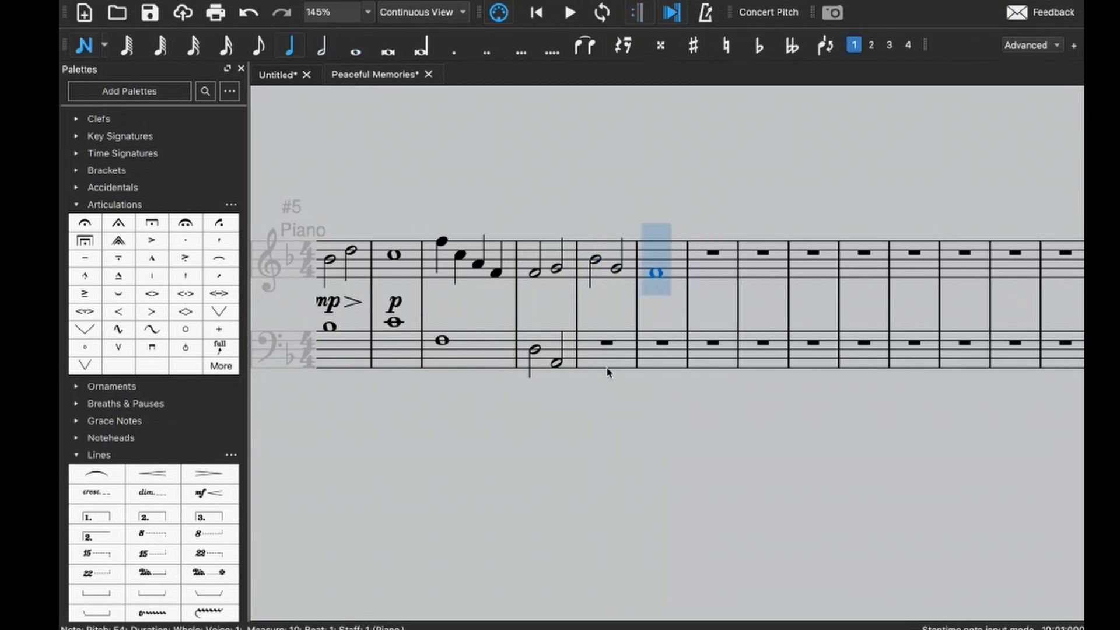
{"action": "left_click", "coordinate": [598, 365]}
{"action": "key", "text": "6"}
{"action": "key", "text": "b"}
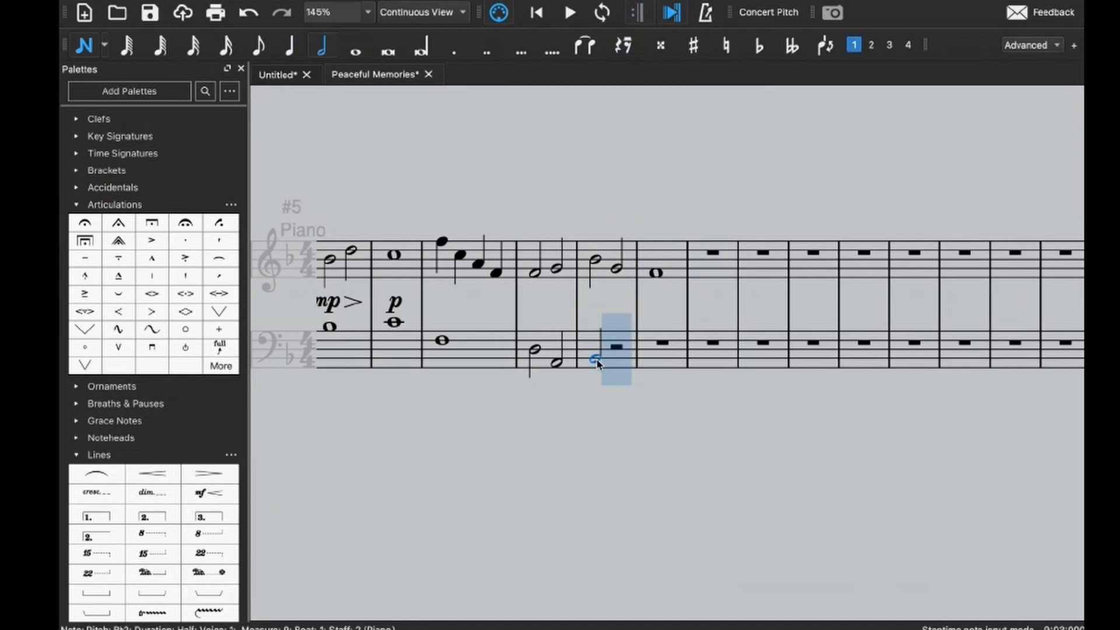
{"action": "key", "text": "Down"}
{"action": "key", "text": "Down"}
{"action": "key", "text": "Down"}
{"action": "key", "text": "Down"}
{"action": "key", "text": "Down"}
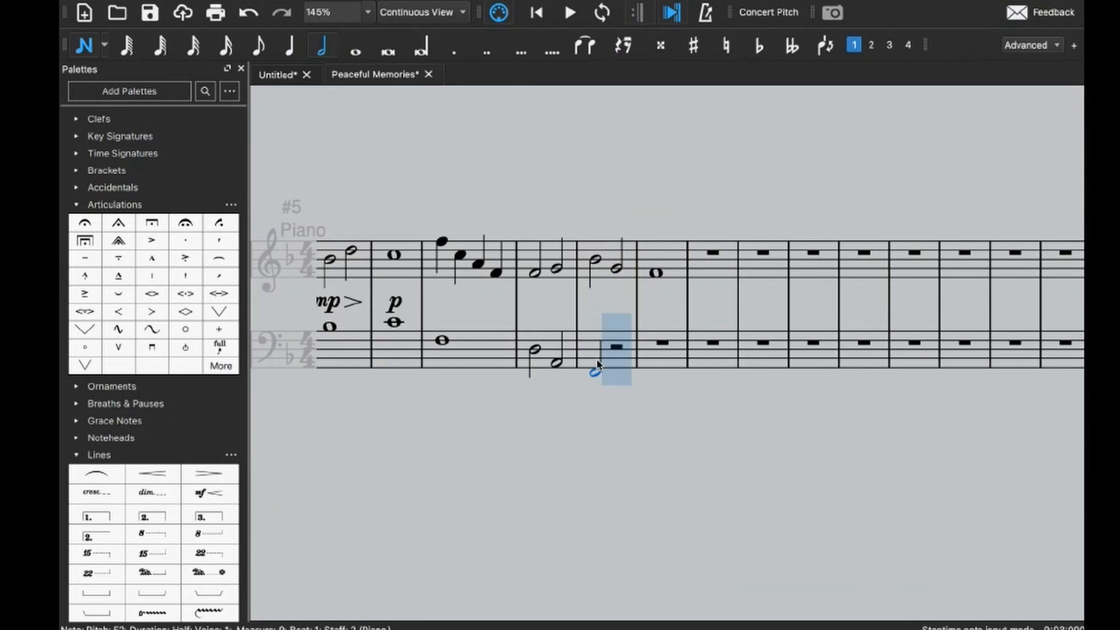
{"action": "key", "text": "c"}
{"action": "key", "text": "7"}
{"action": "key", "text": "f"}
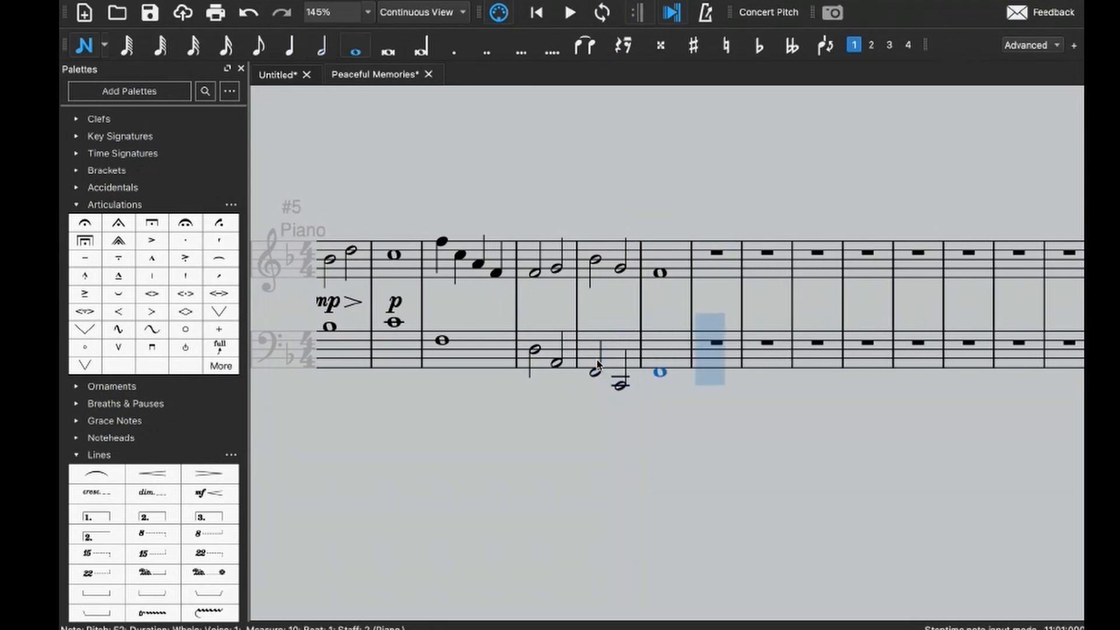
{"action": "key", "text": "Escape"}
- Play the passage from measure 8 and change the first bass note of measure 9 to B-flat 2
{"action": "left_click", "coordinate": [554, 340]}
{"action": "key", "text": "space"}
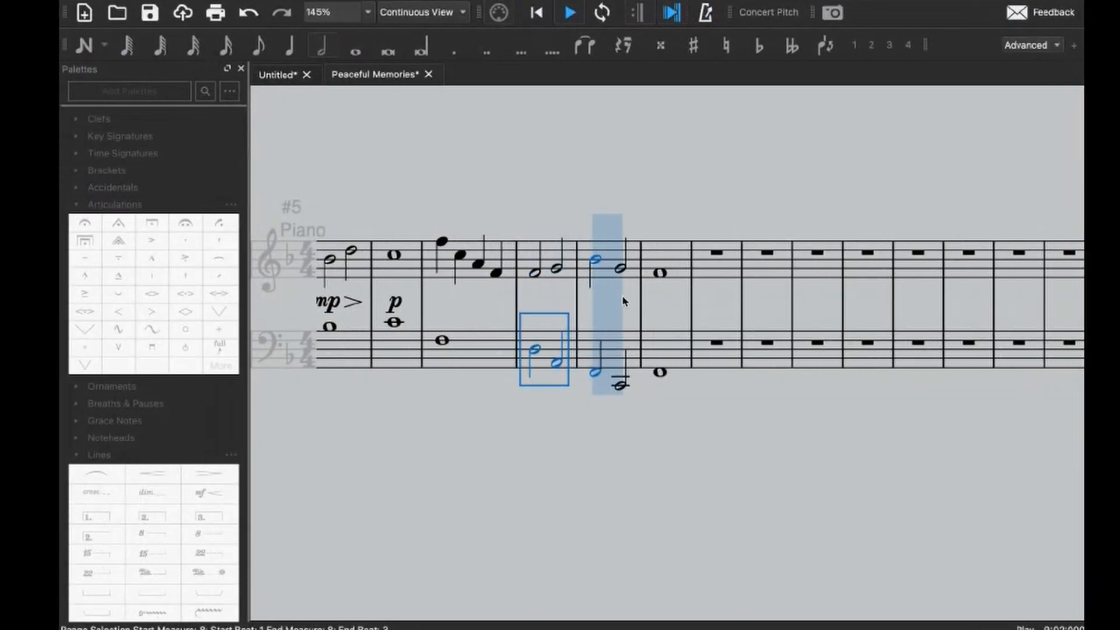
{"action": "left_click", "coordinate": [596, 372]}
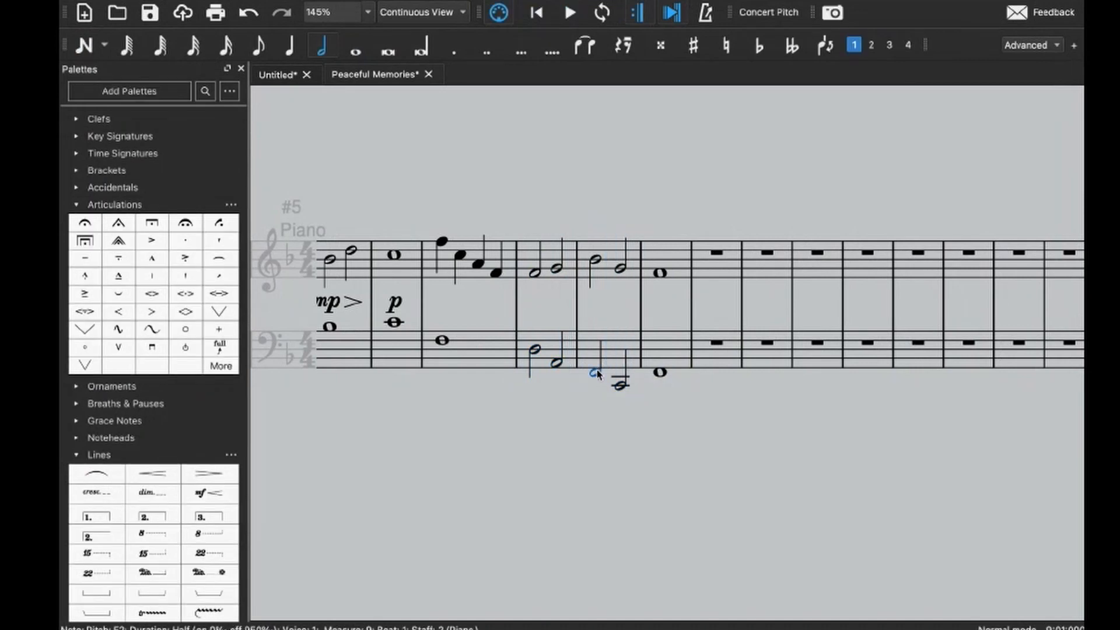
{"action": "left_click", "coordinate": [598, 374], "text": "shift"}
{"action": "key", "text": "space"}
{"action": "key", "text": "space"}
- Play the revised passage from measure 8 through measure 10
{"action": "left_click", "coordinate": [553, 345]}
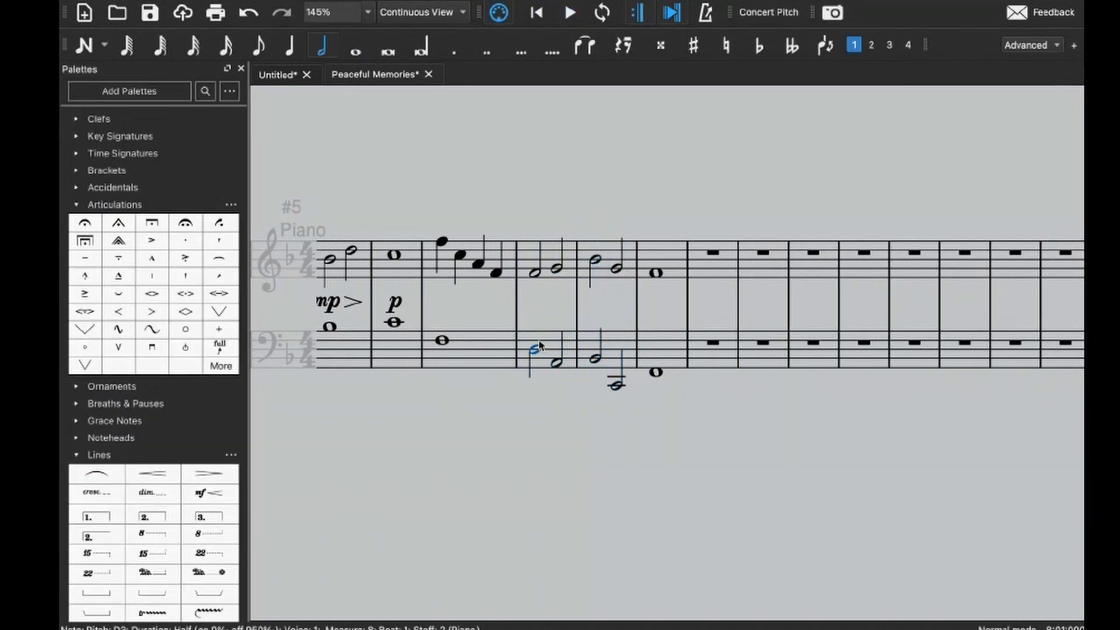
{"action": "key", "text": "space"}
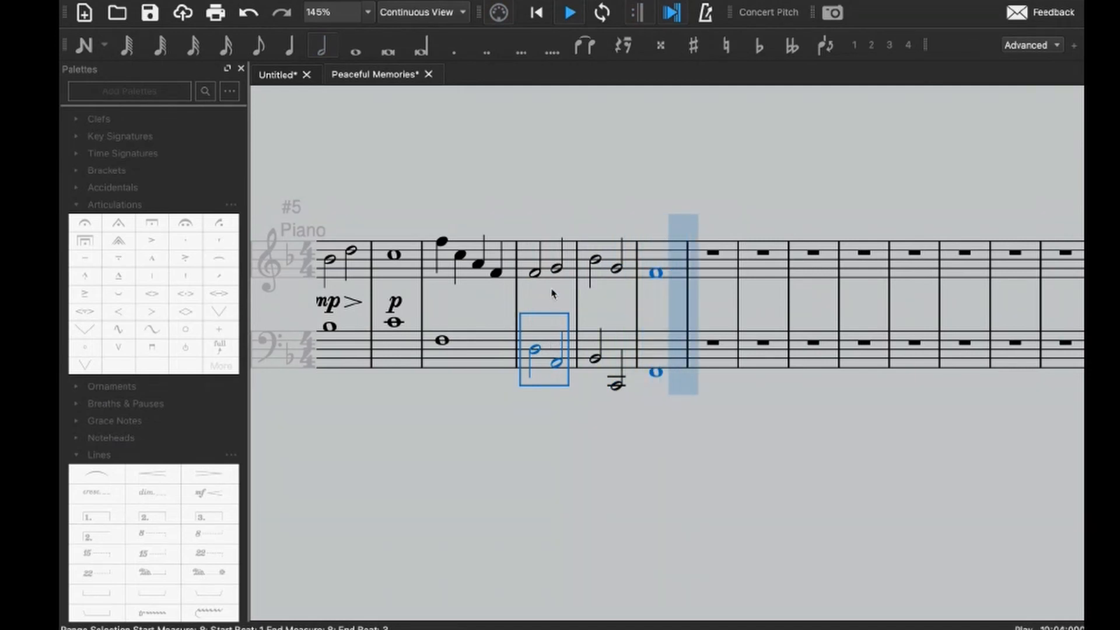
{"action": "key", "text": "space"}
- Add crescendo hairpins under both staves of measure 8
{"action": "left_click", "coordinate": [539, 257]}
{"action": "left_click", "coordinate": [567, 336]}
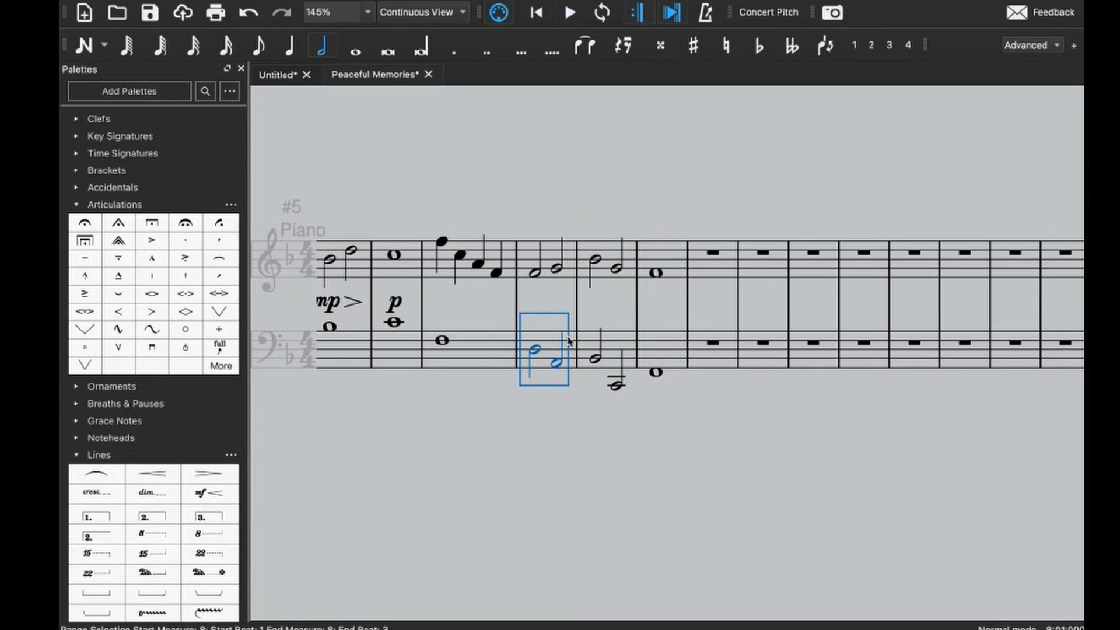
{"action": "key", "text": "shift+Up"}
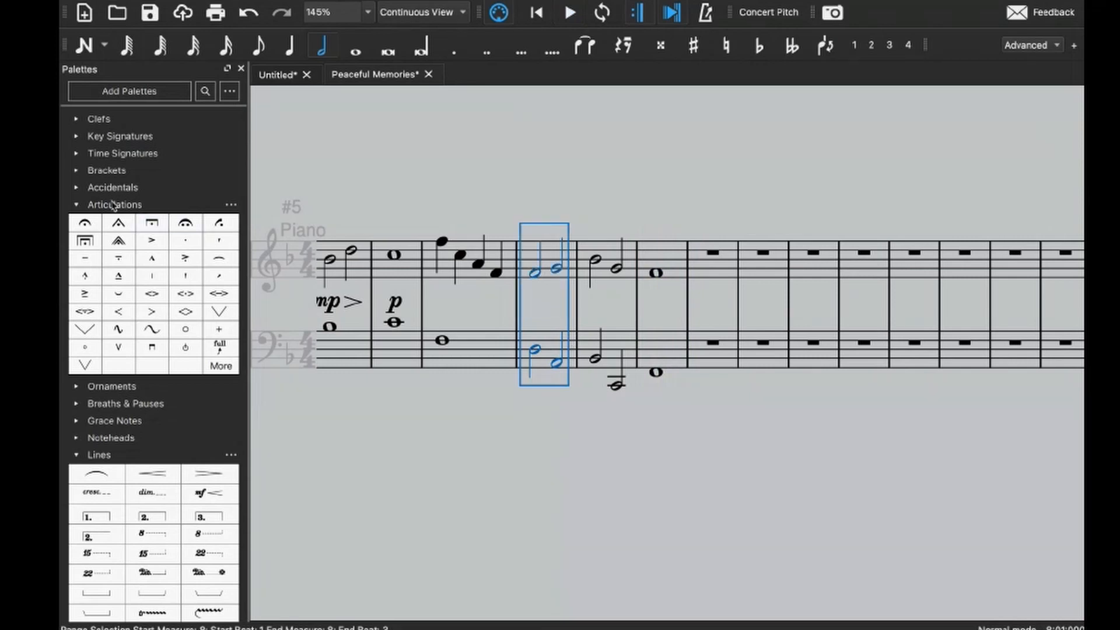
{"action": "left_click", "coordinate": [152, 473]}
- Add an mf dynamic to the first note of measure 9 in both the treble and bass staves
{"action": "left_click", "coordinate": [596, 359]}
{"action": "left_click", "coordinate": [597, 261], "text": "ctrl"}
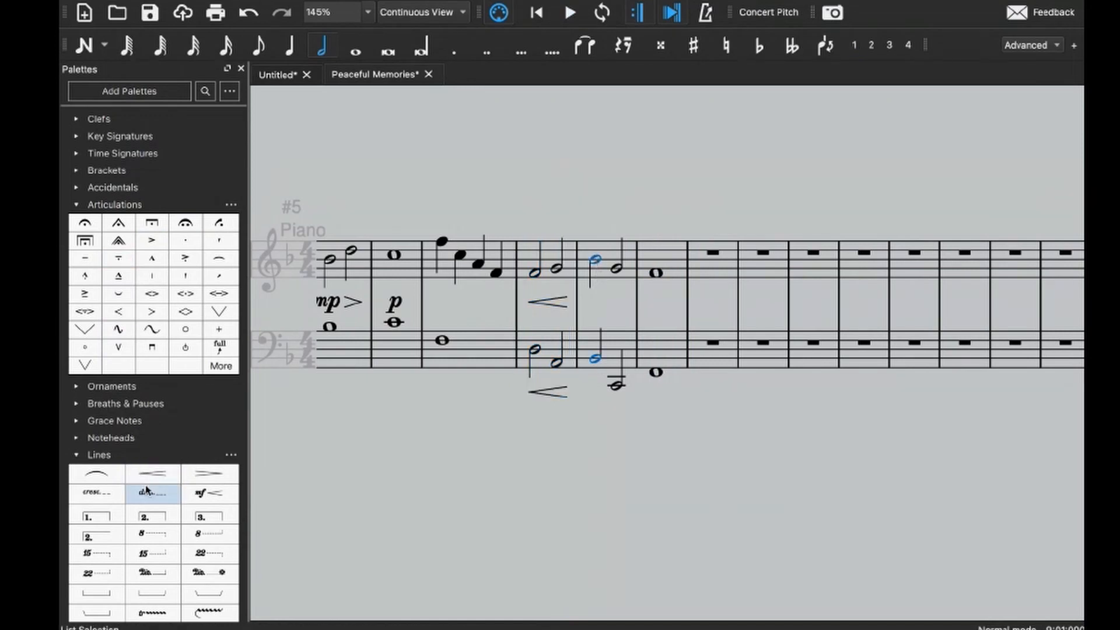
{"action": "scroll", "coordinate": [146, 490], "scroll_direction": "down", "scroll_amount": 10}
{"action": "left_click", "coordinate": [185, 425]}
{"action": "key", "text": "ctrl+z"}
{"action": "left_click", "coordinate": [219, 424]}
- Add diminuendo hairpins to the second half notes of measure 9 in both staves
{"action": "left_click", "coordinate": [616, 267]}
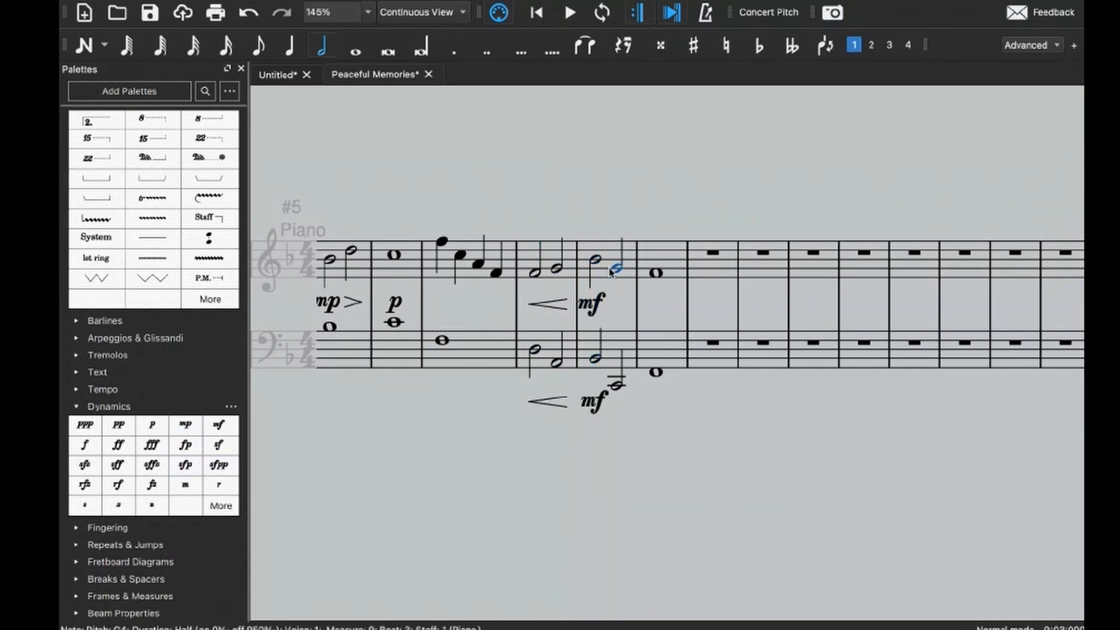
{"action": "left_click", "coordinate": [617, 385], "text": "shift"}
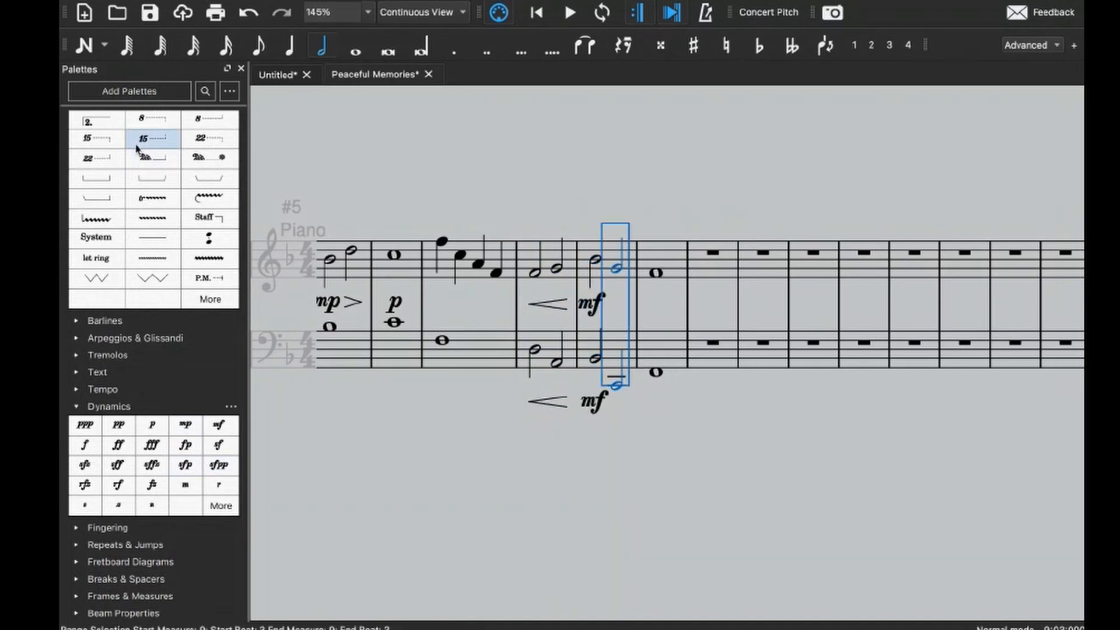
{"action": "scroll", "coordinate": [137, 149], "scroll_direction": "up", "scroll_amount": 5}
{"action": "left_click", "coordinate": [211, 359]}
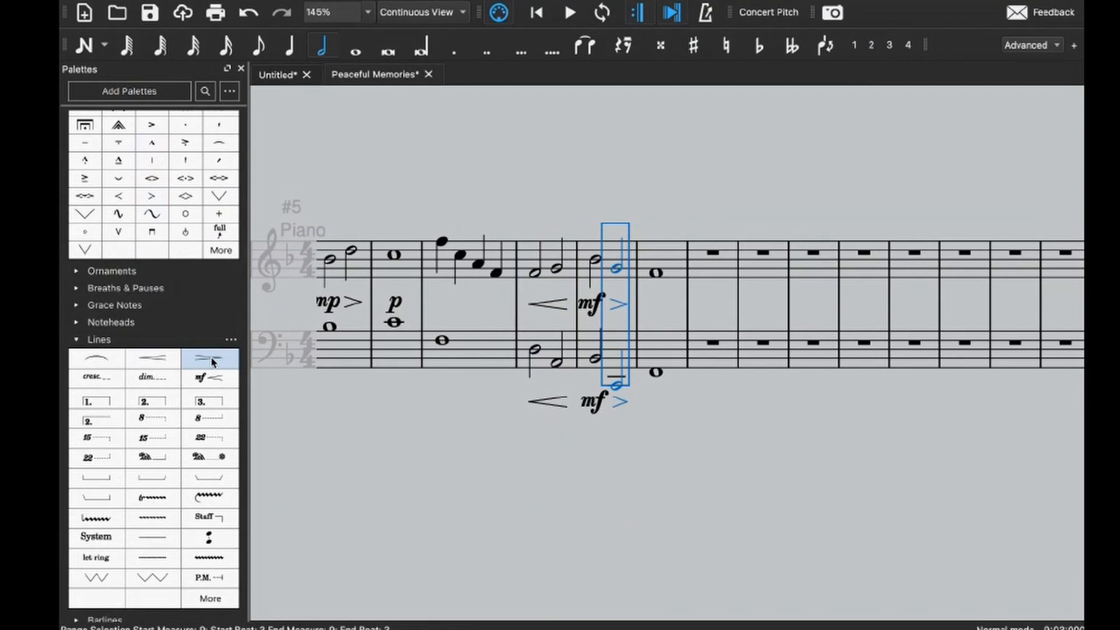
- Add a p dynamic to the whole notes of measure 10 in both staves
{"action": "left_click", "coordinate": [656, 273]}
{"action": "left_click", "coordinate": [654, 373], "text": "super"}
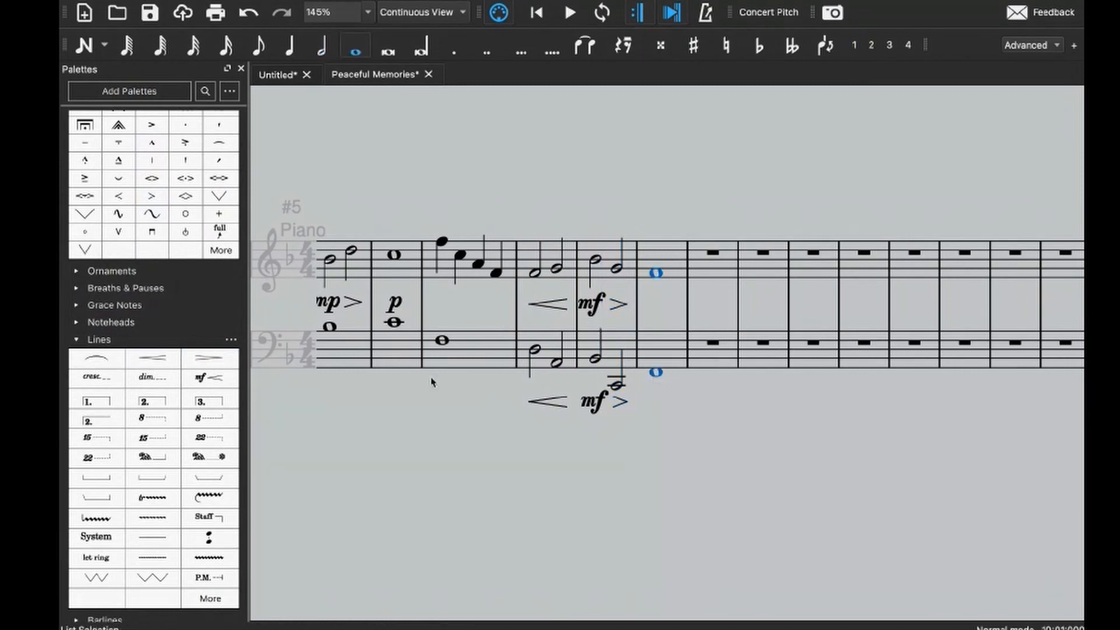
{"action": "scroll", "coordinate": [210, 379], "scroll_direction": "down", "scroll_amount": 5}
{"action": "left_click", "coordinate": [152, 545]}
- Play the new section from measure 7, replay it from measure 8, and check the closing bass notes of measures 9 and 10
{"action": "left_click", "coordinate": [482, 350]}
{"action": "key", "text": "space"}
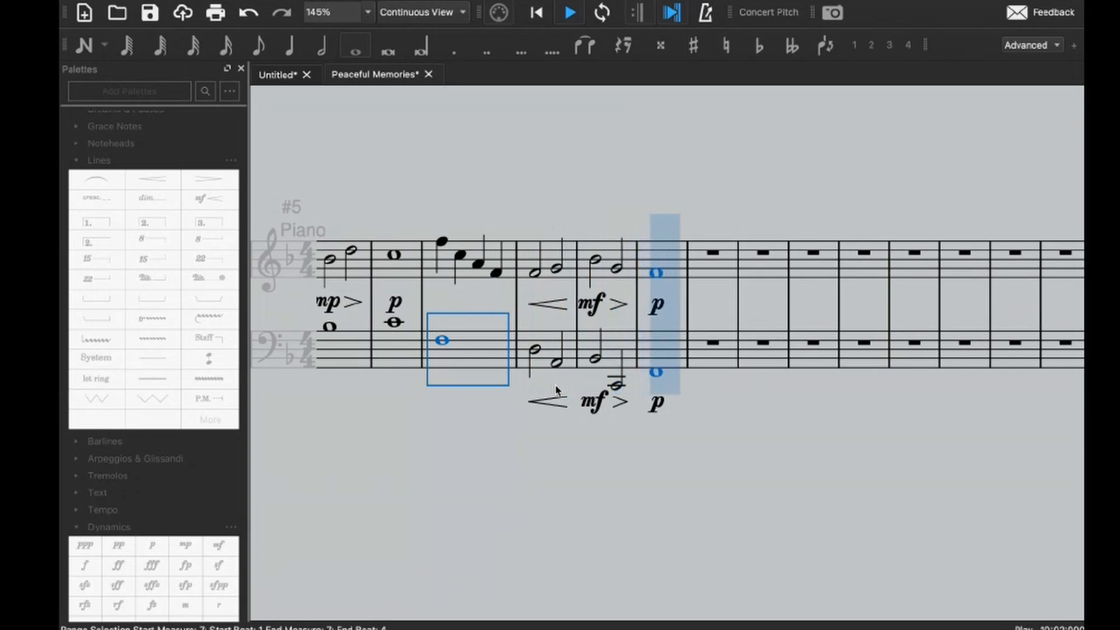
{"action": "key", "text": "space"}
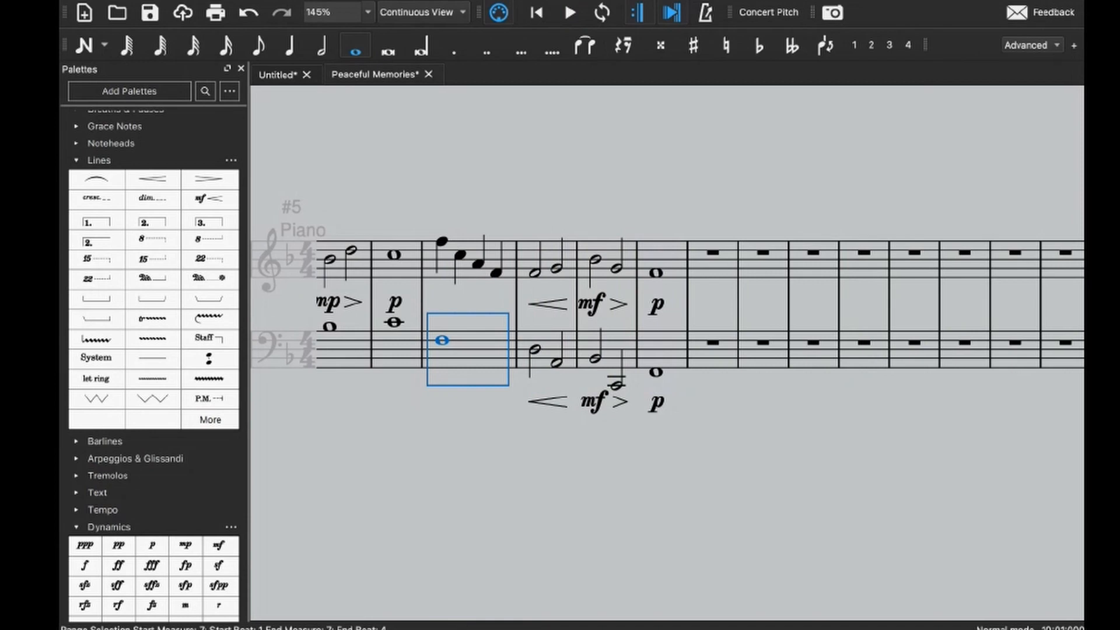
{"action": "left_click", "coordinate": [567, 367]}
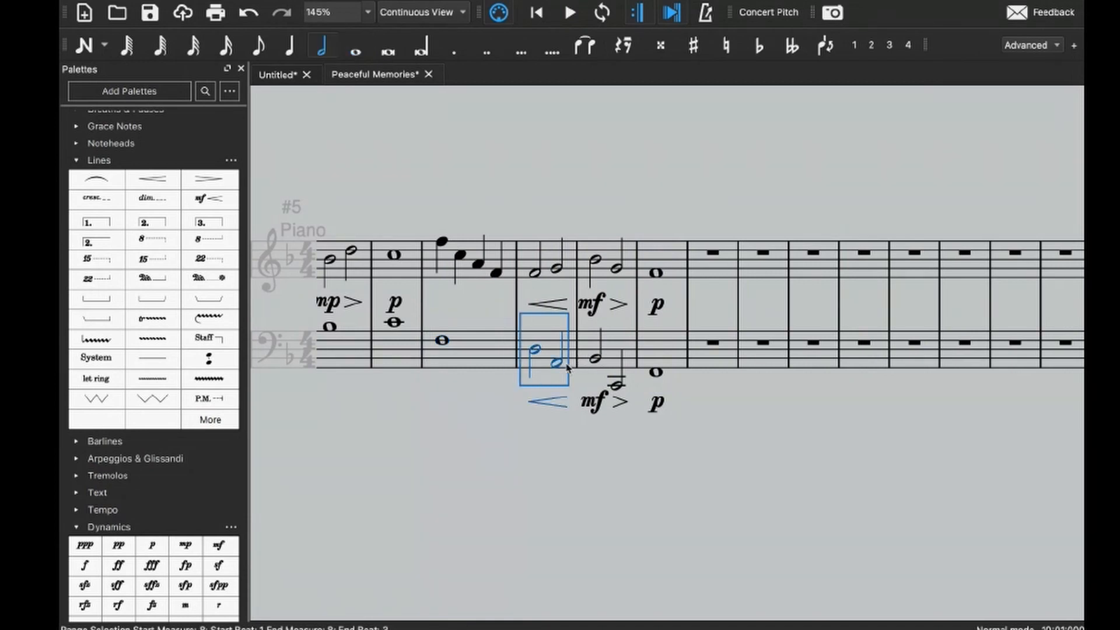
{"action": "key", "text": "space"}
{"action": "left_click", "coordinate": [616, 385]}
{"action": "left_click", "coordinate": [656, 373]}
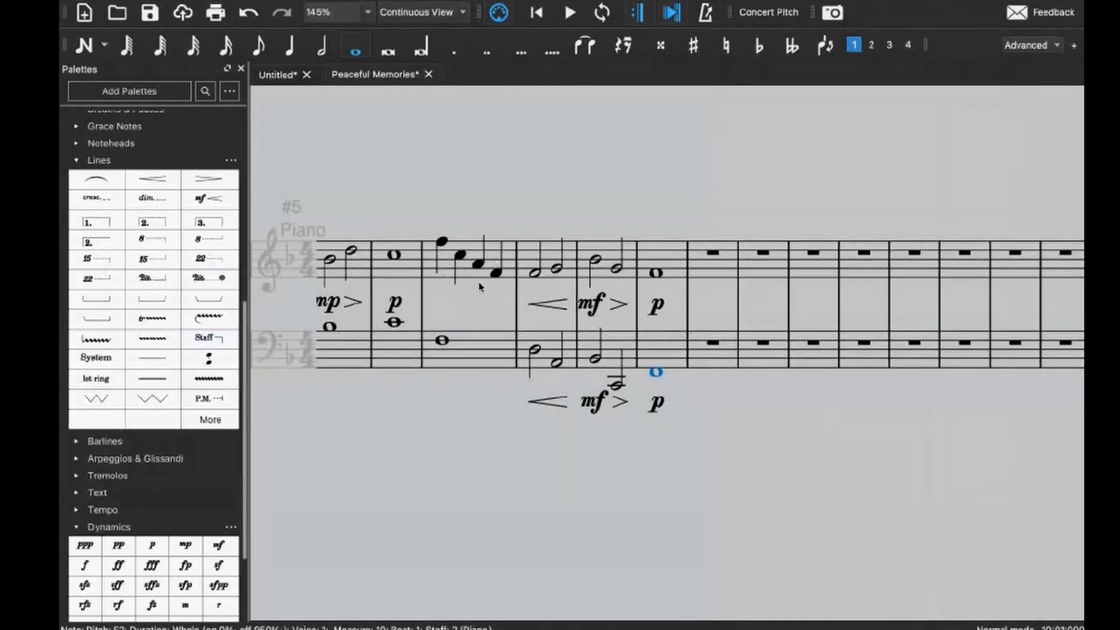
- Review the form of the piece by selecting measures 1 to 6 and then measures 7 to 10 as separate sections
{"action": "scroll", "coordinate": [565, 290], "scroll_direction": "right", "scroll_amount": 5}
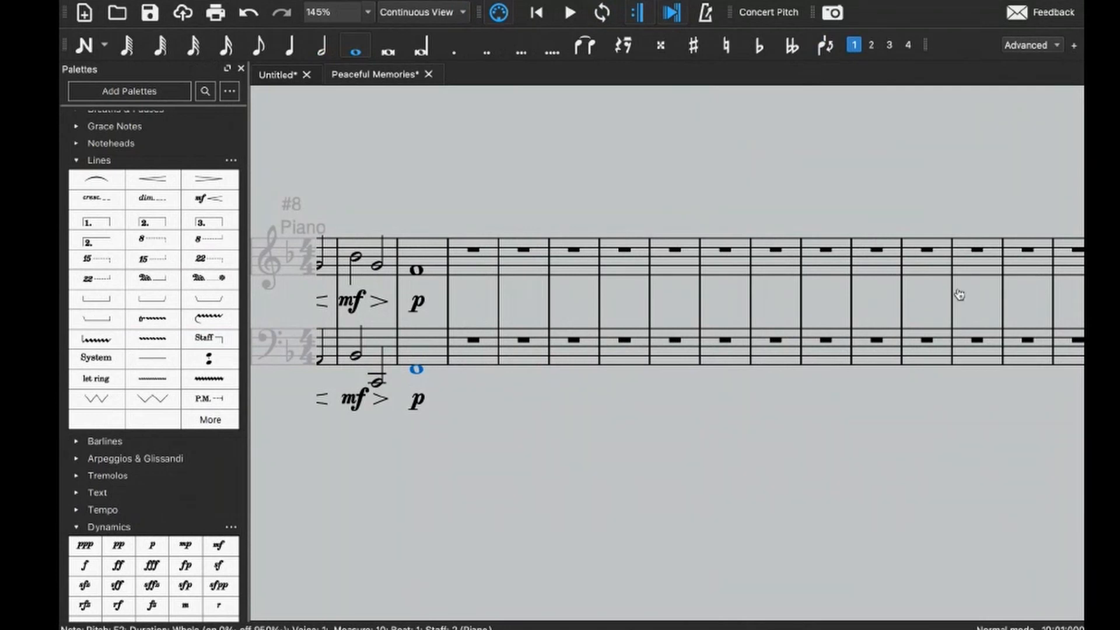
{"action": "scroll", "coordinate": [610, 315], "scroll_direction": "up", "scroll_amount": 1}
{"action": "scroll", "coordinate": [610, 315], "scroll_direction": "left", "scroll_amount": 5}
{"action": "scroll", "coordinate": [610, 313], "scroll_direction": "down", "scroll_amount": 3}
{"action": "scroll", "coordinate": [610, 314], "scroll_direction": "left", "scroll_amount": 4}
{"action": "left_click", "coordinate": [510, 251]}
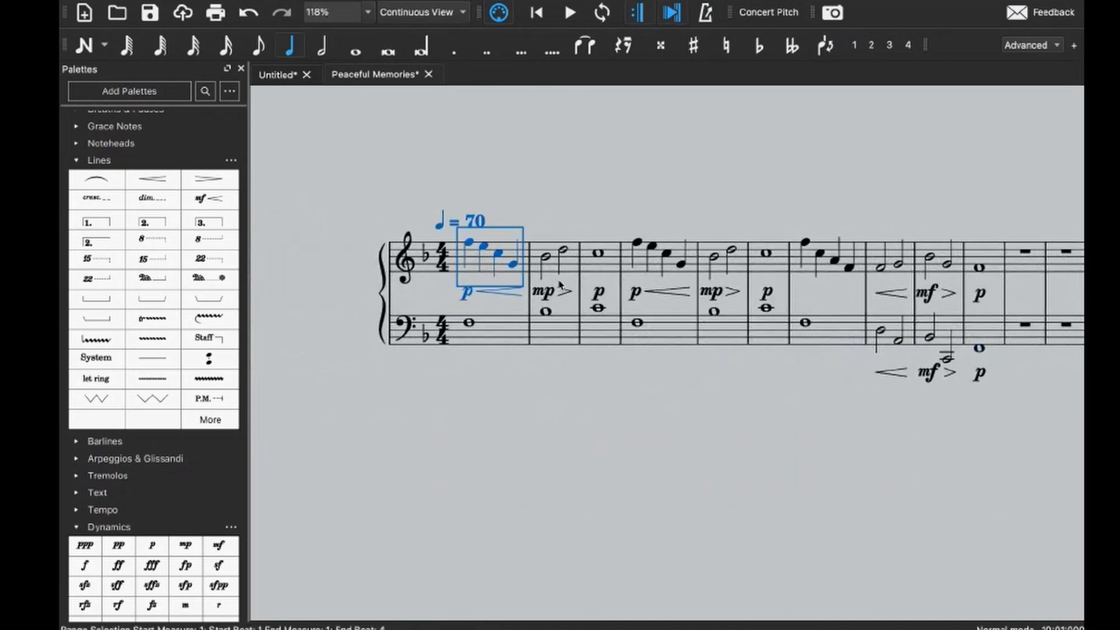
{"action": "scroll", "coordinate": [519, 292], "scroll_direction": "right", "scroll_amount": 2}
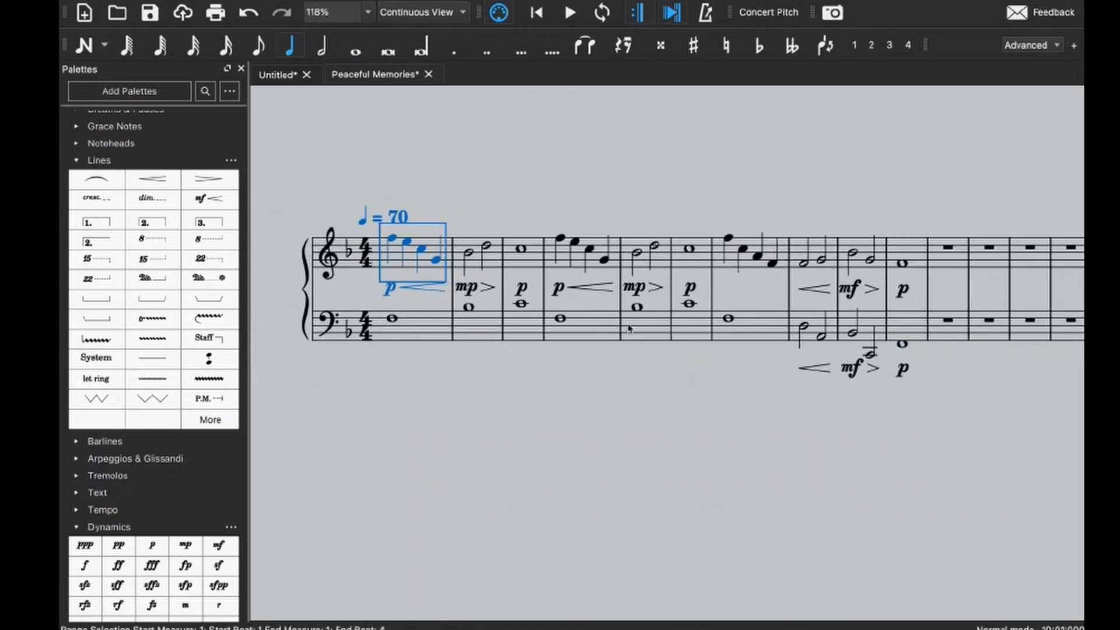
{"action": "left_click", "coordinate": [697, 328], "text": "shift"}
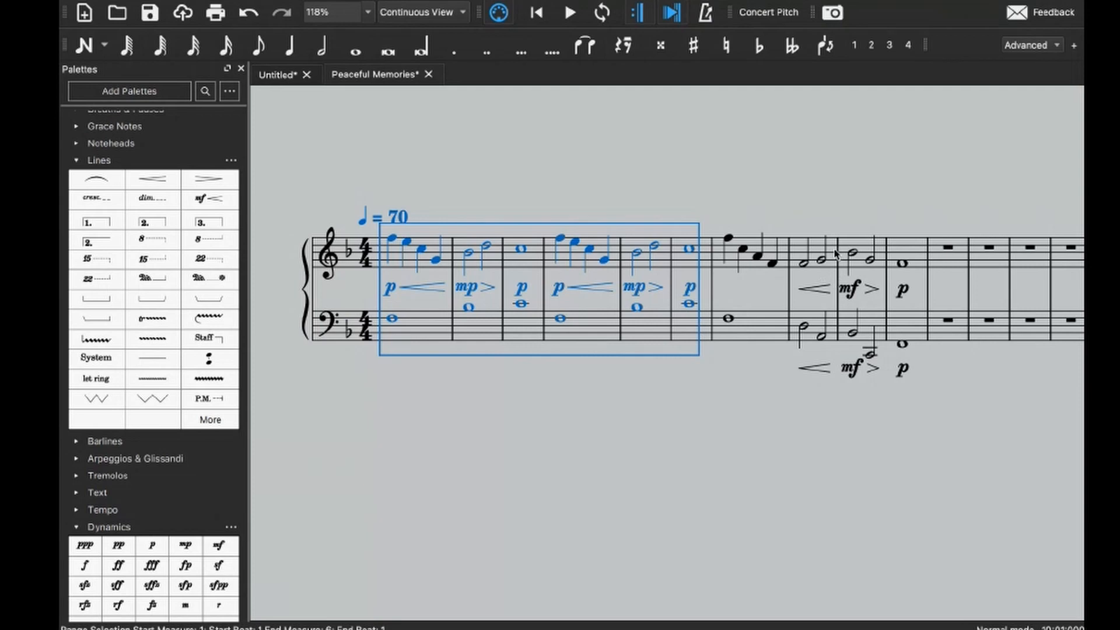
{"action": "left_click", "coordinate": [918, 324], "text": "shift"}
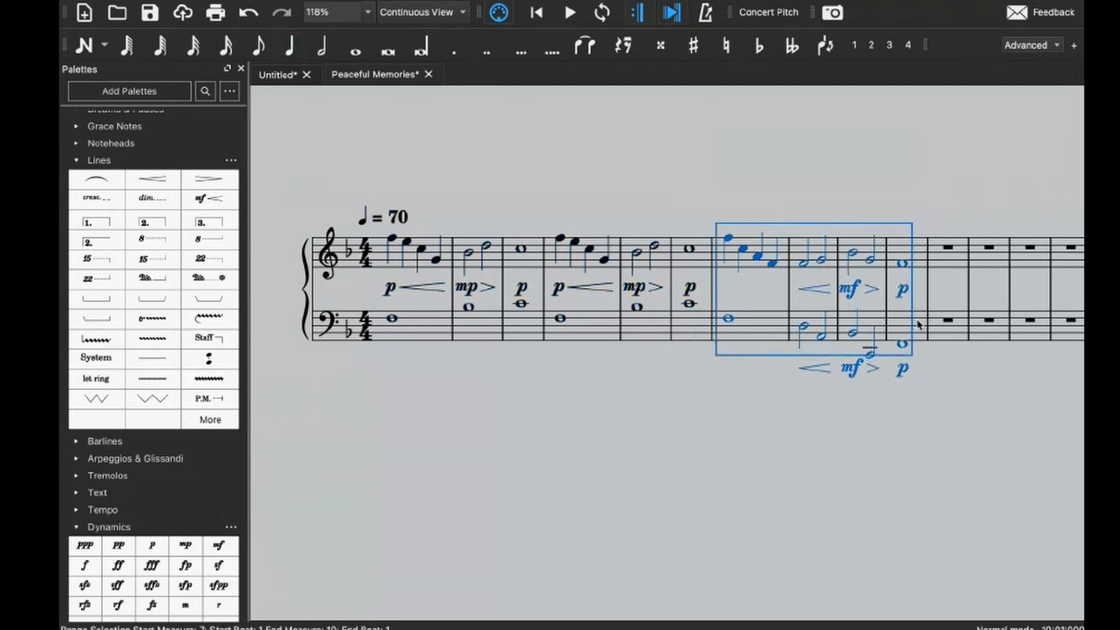
{"action": "scroll", "coordinate": [917, 324], "scroll_direction": "up", "scroll_amount": 5}
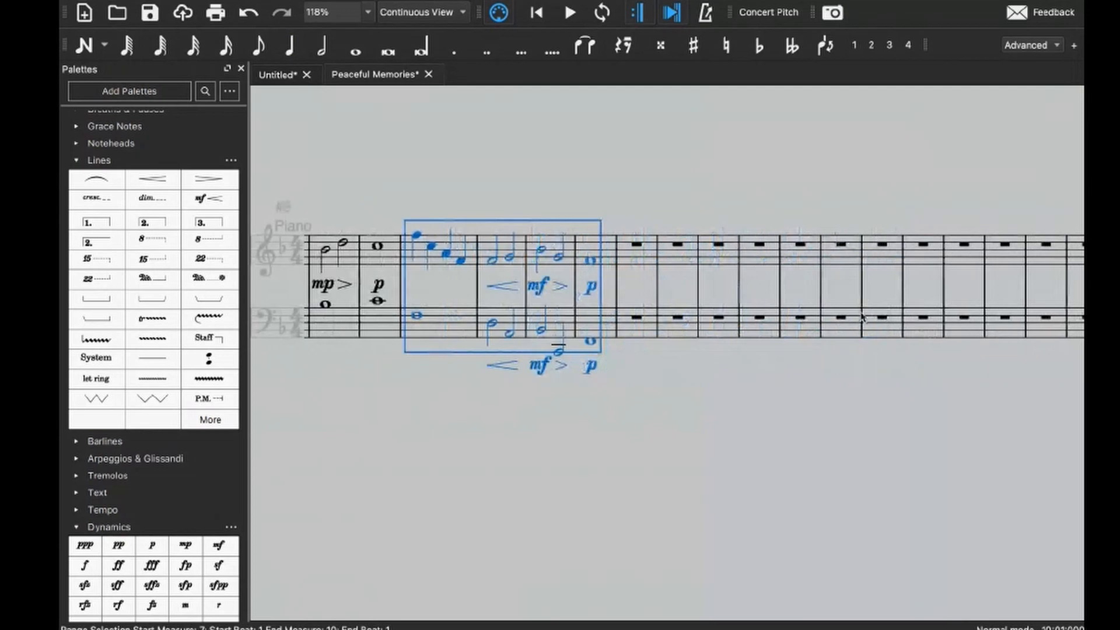
- Enter whole notes F3, E3 and D3 in measures 11 to 13 of the bass staff
{"action": "left_click", "coordinate": [561, 343]}
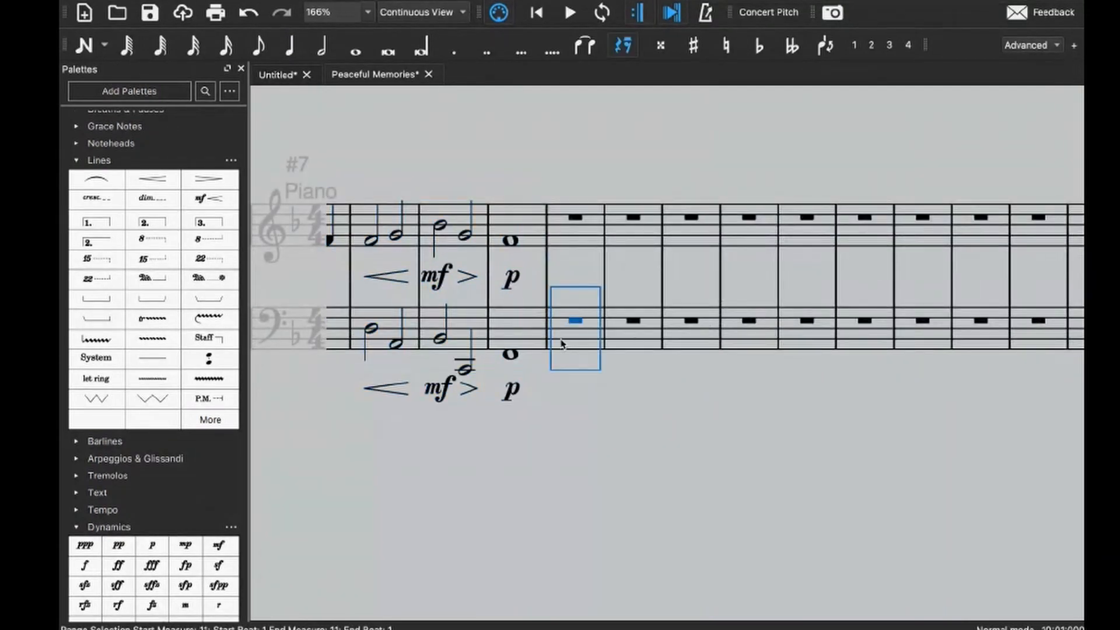
{"action": "scroll", "coordinate": [562, 344], "scroll_direction": "up", "scroll_amount": 10}
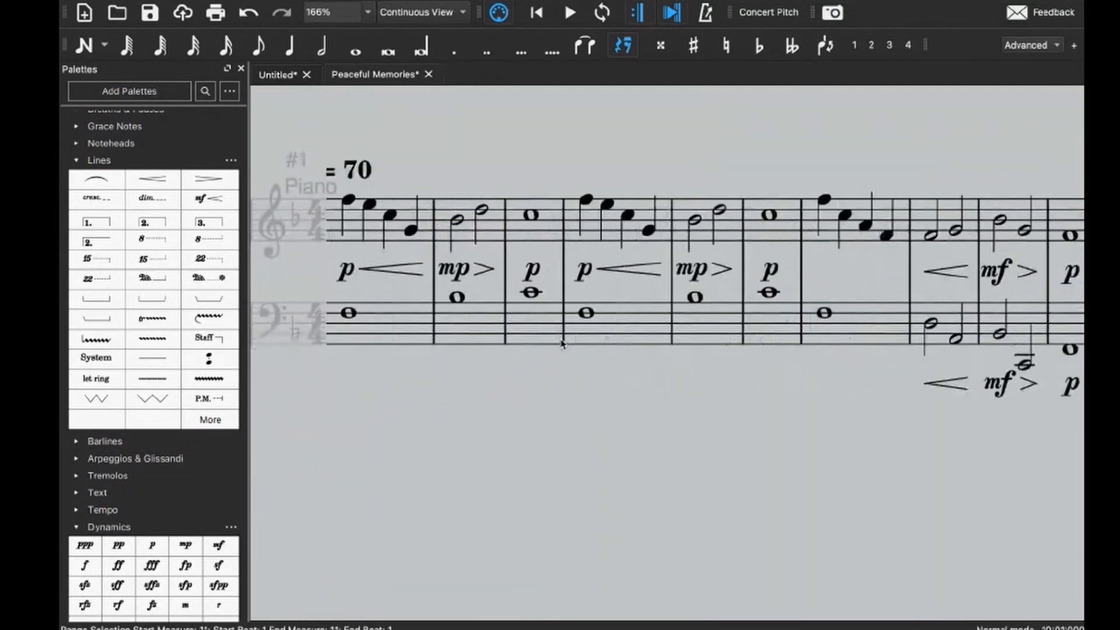
{"action": "scroll", "coordinate": [561, 344], "scroll_direction": "down", "scroll_amount": 3}
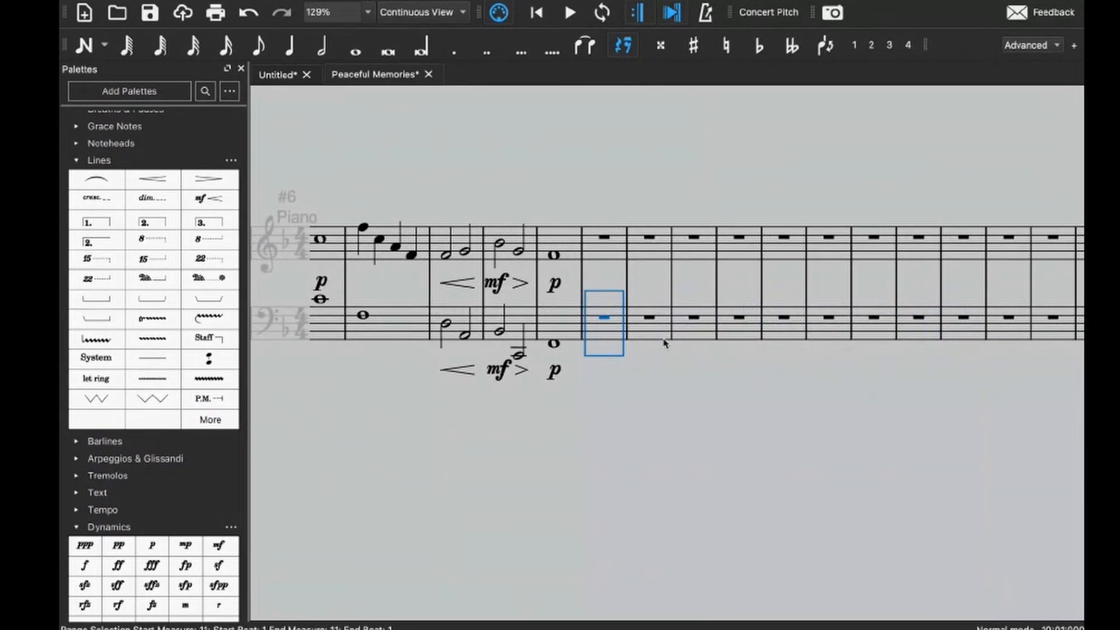
{"action": "key", "text": "n"}
{"action": "key", "text": "e"}
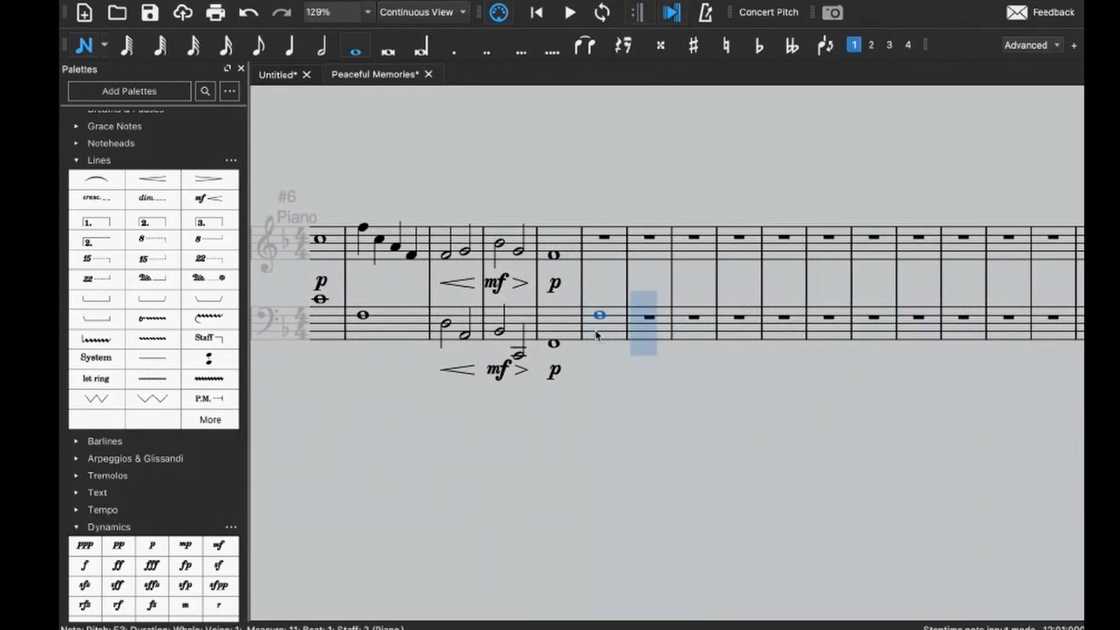
{"action": "key", "text": "d"}
{"action": "key", "text": "d"}
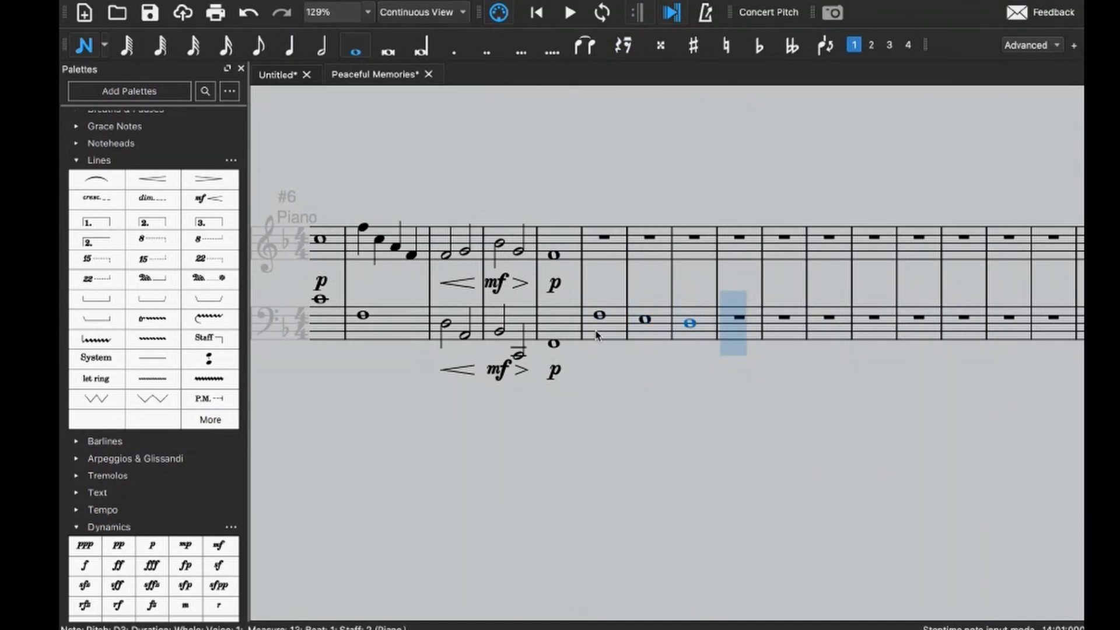
{"action": "key", "text": "Escape"}
- Review the bass line by selecting measures 7 to 10 and measures 1 to 3 in the bass staff
{"action": "scroll", "coordinate": [583, 320], "scroll_direction": "left", "scroll_amount": 2}
{"action": "left_click", "coordinate": [489, 320]}
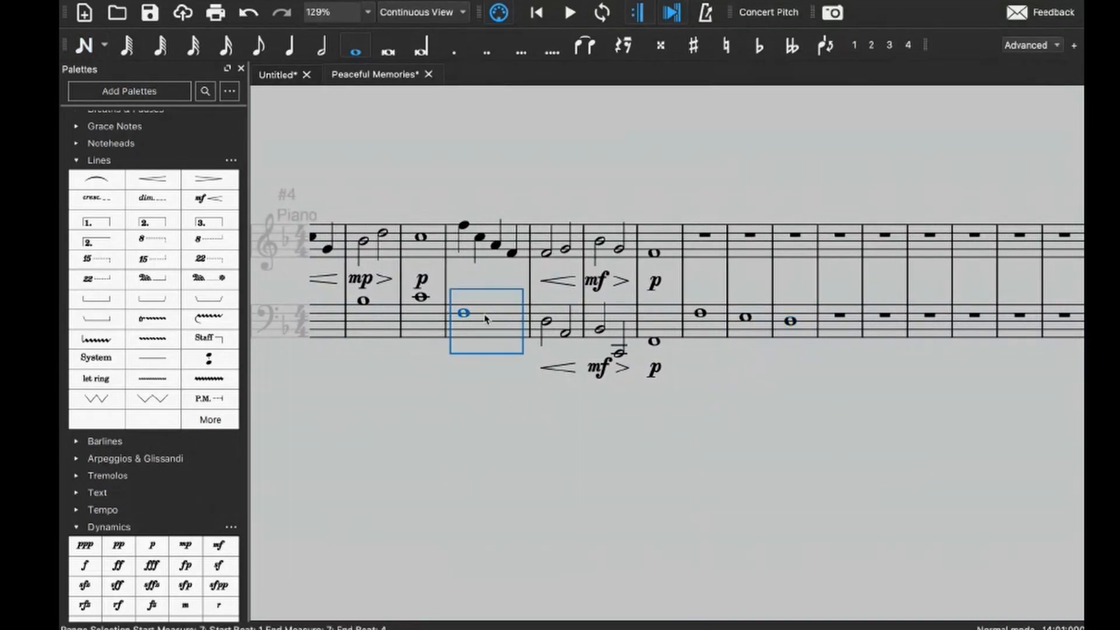
{"action": "left_click", "coordinate": [695, 311], "text": "shift"}
{"action": "left_click", "coordinate": [676, 317], "text": "shift"}
{"action": "scroll", "coordinate": [542, 320], "scroll_direction": "down", "scroll_amount": 3}
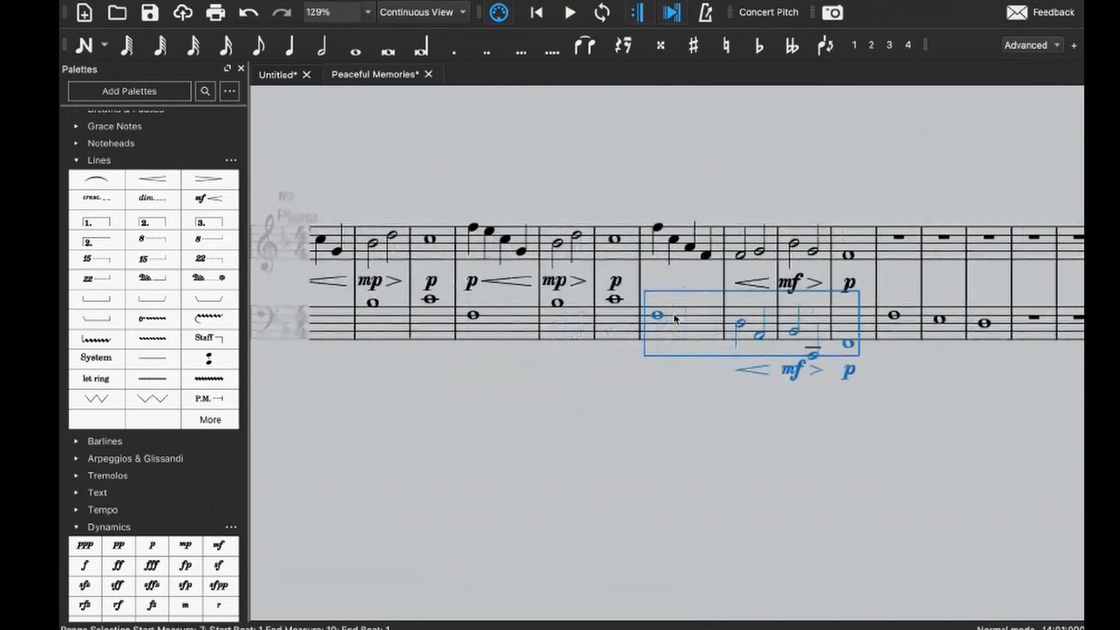
{"action": "left_click", "coordinate": [496, 321]}
{"action": "left_click", "coordinate": [618, 324], "text": "shift"}
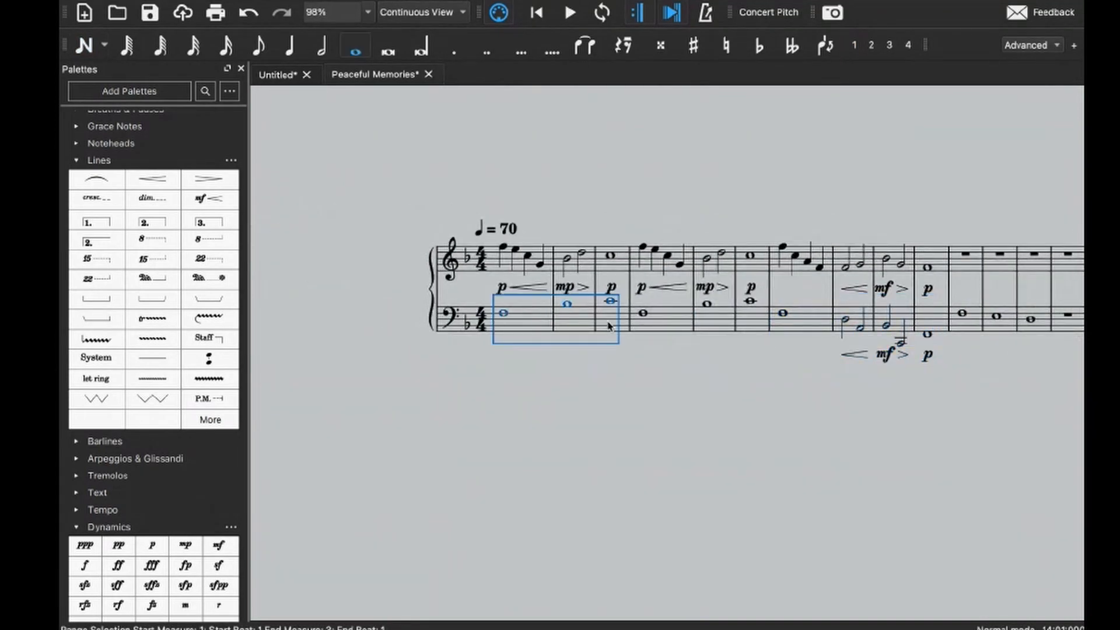
- Review the form phrase by phrase, selecting measures 1 to 3, 4 to 6, 7 to 10 and 11 to 13 across both staves
{"action": "left_click", "coordinate": [542, 256]}
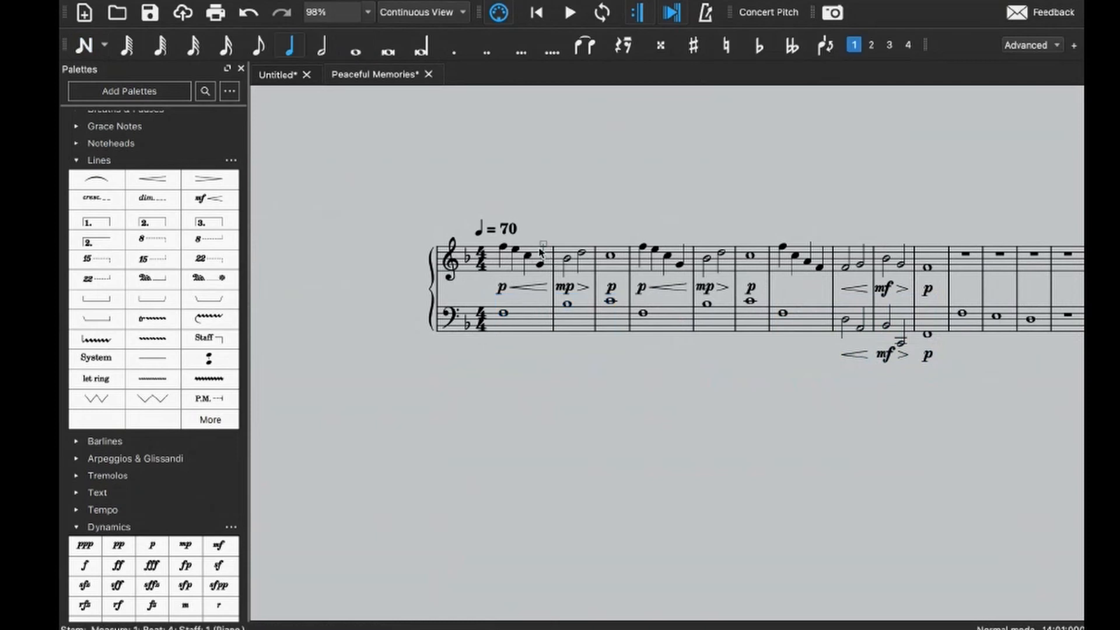
{"action": "left_click", "coordinate": [533, 252]}
{"action": "left_click", "coordinate": [611, 328], "text": "shift"}
{"action": "scroll", "coordinate": [611, 326], "scroll_direction": "right", "scroll_amount": 3}
{"action": "left_click", "coordinate": [567, 320]}
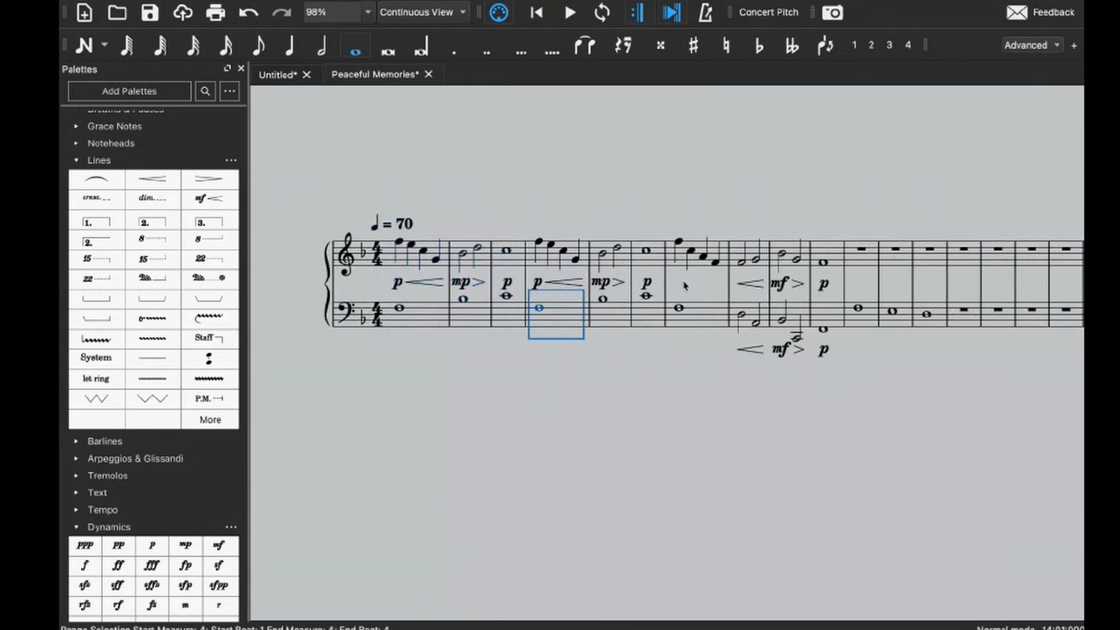
{"action": "left_click", "coordinate": [649, 261], "text": "shift"}
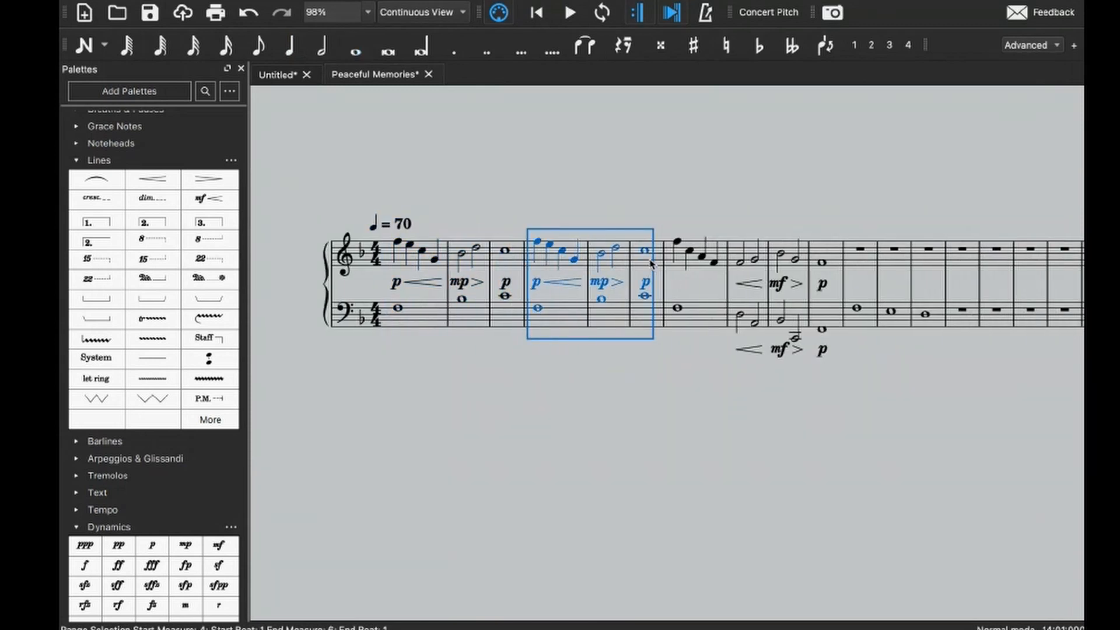
{"action": "scroll", "coordinate": [586, 259], "scroll_direction": "right", "scroll_amount": 3}
{"action": "left_click", "coordinate": [538, 266]}
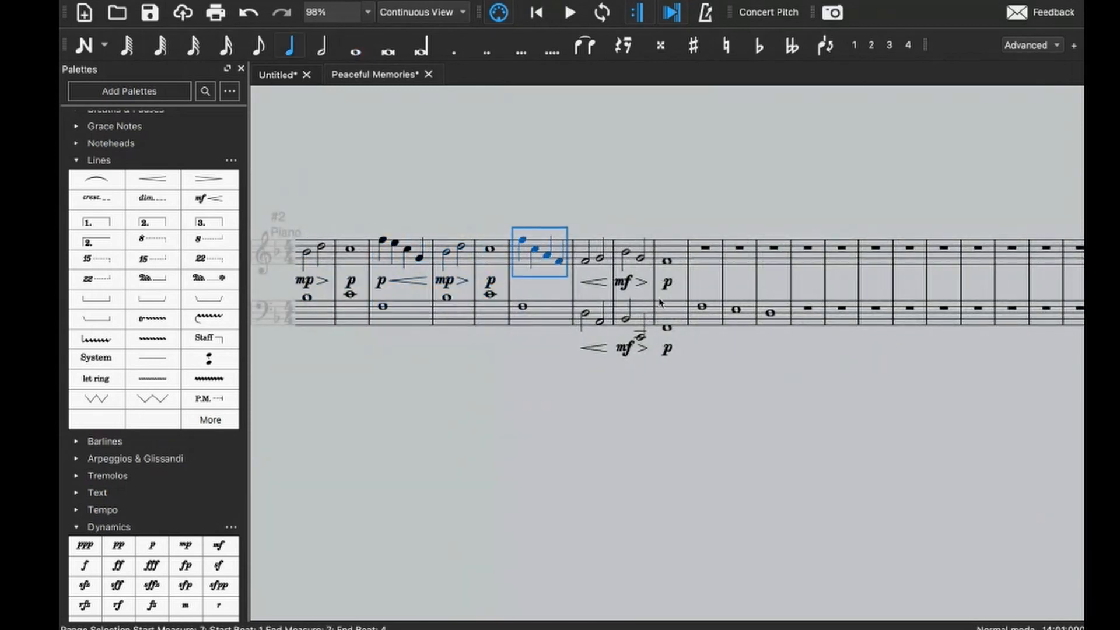
{"action": "left_click", "coordinate": [675, 316], "text": "shift"}
{"action": "scroll", "coordinate": [675, 315], "scroll_direction": "right", "scroll_amount": 2}
{"action": "left_click", "coordinate": [608, 248]}
{"action": "left_click", "coordinate": [685, 315], "text": "shift"}
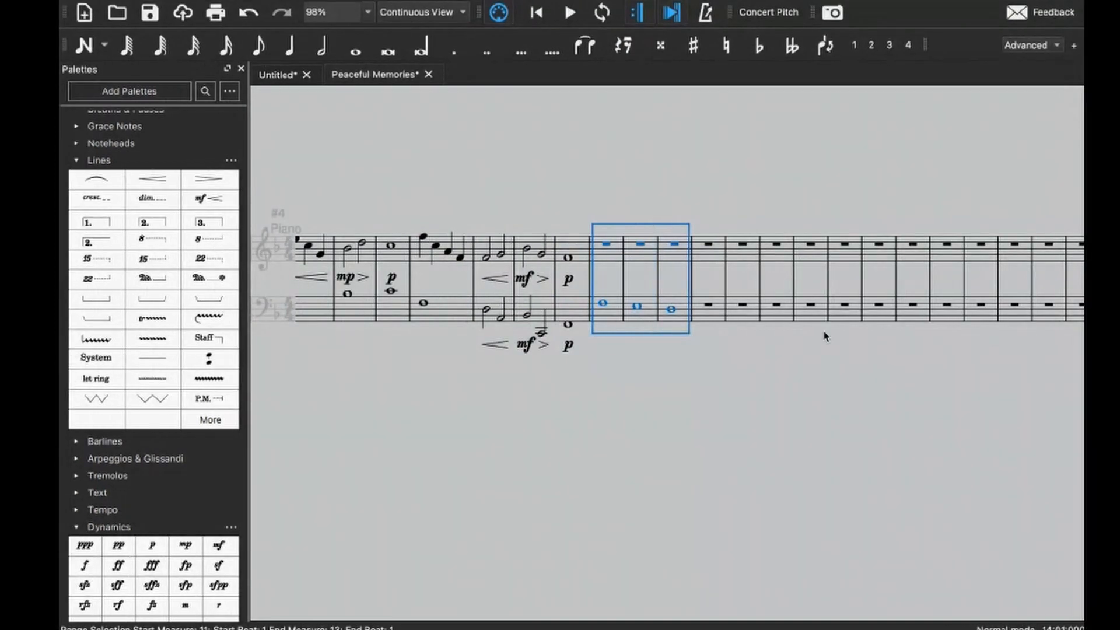
- Replace the bass whole notes in measures 12 and 13 with B♭3 and C4
{"action": "scroll", "coordinate": [824, 336], "scroll_direction": "up", "scroll_amount": 5}
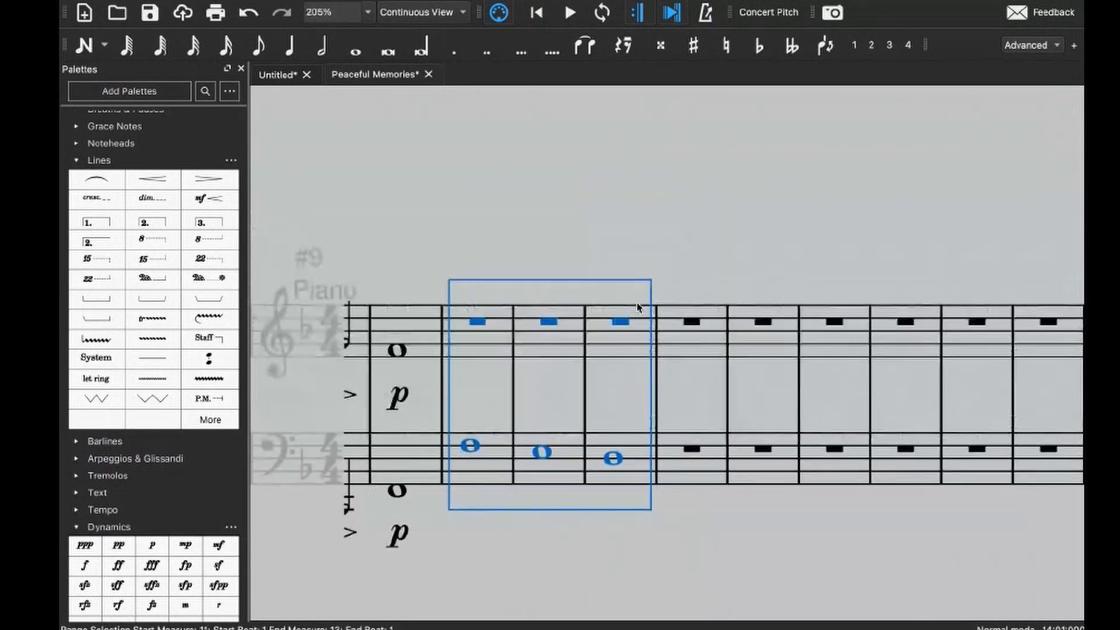
{"action": "key", "text": "Escape"}
{"action": "left_click", "coordinate": [755, 365]}
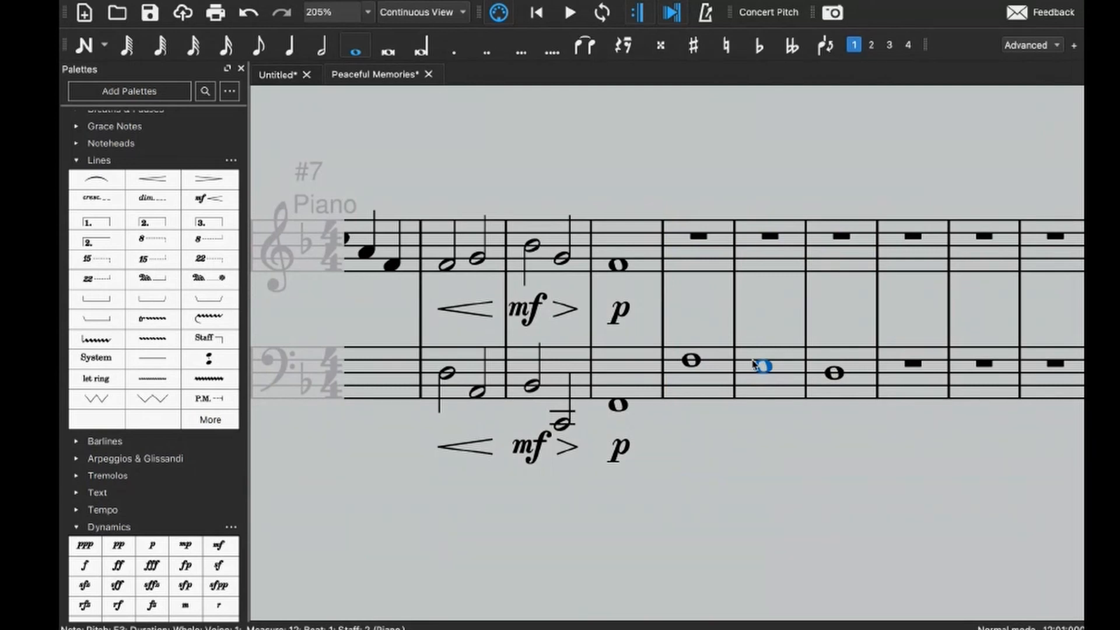
{"action": "key", "text": "n"}
{"action": "key", "text": "b"}
{"action": "key", "text": "c"}
{"action": "key", "text": "Escape"}
- Enter half notes D4 and B♭3 in measure 14 and a whole note F3 in measure 15 of the bass staff
{"action": "left_click", "coordinate": [913, 385]}
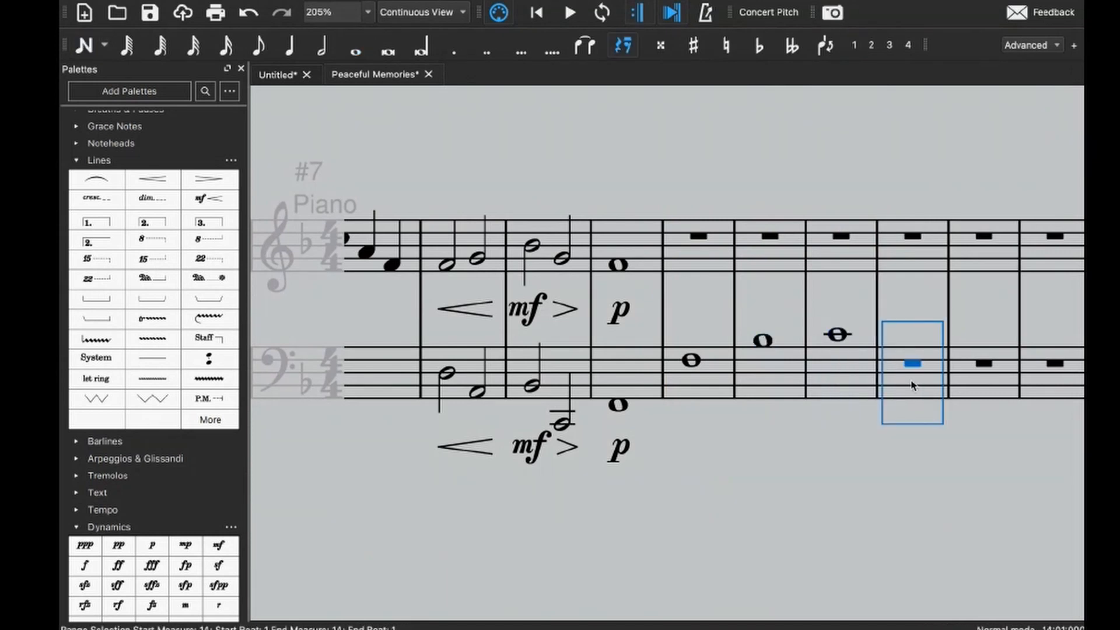
{"action": "key", "text": "n"}
{"action": "key", "text": "6"}
{"action": "key", "text": "d"}
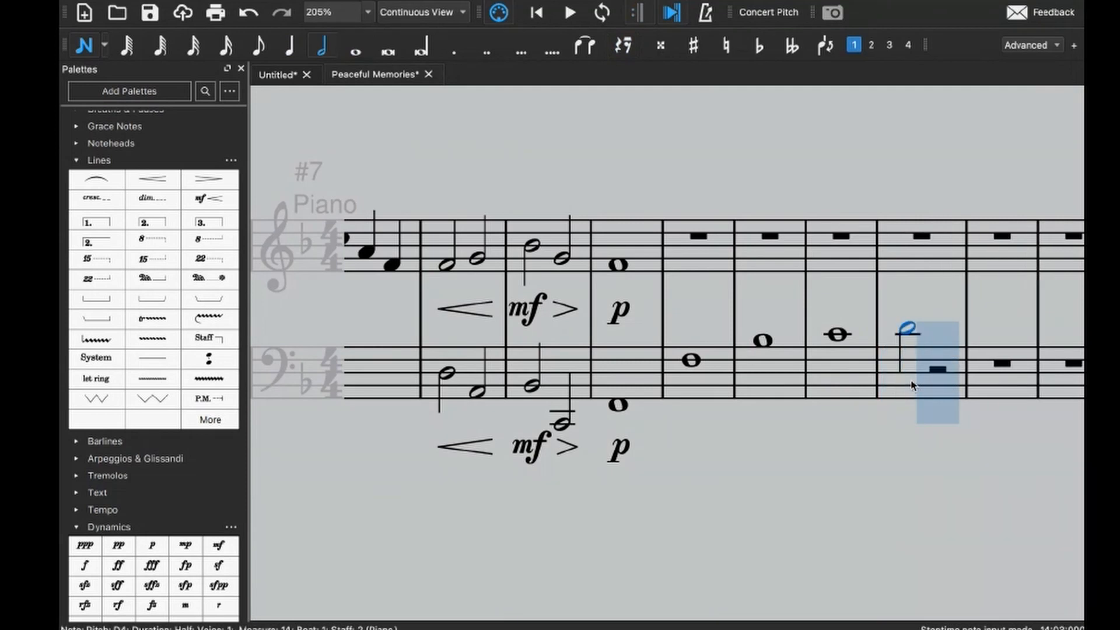
{"action": "key", "text": "b"}
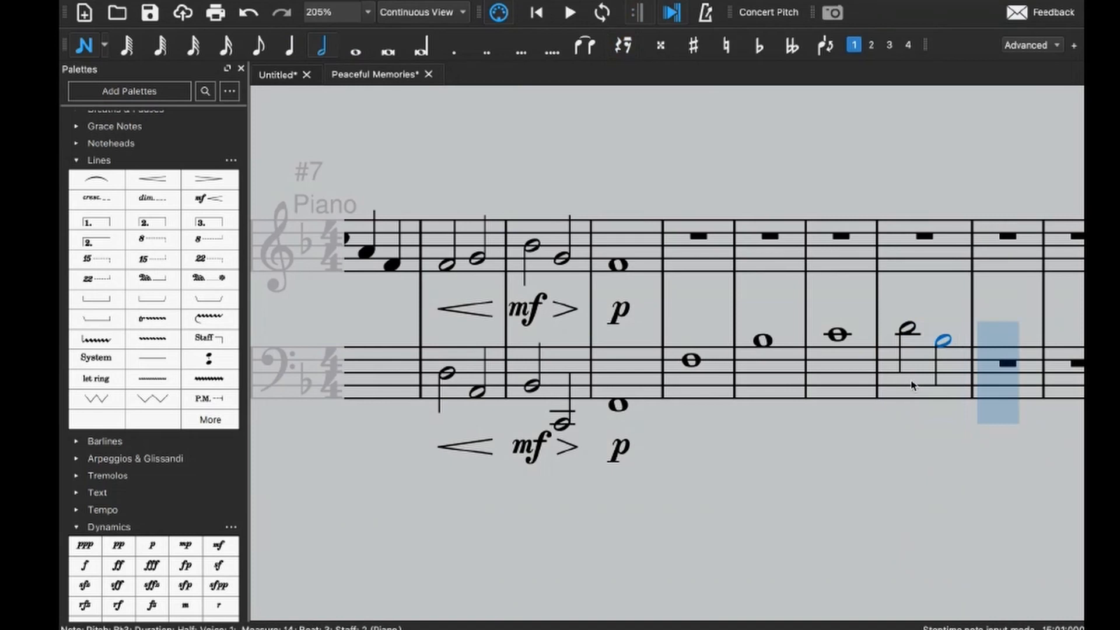
{"action": "key", "text": "7"}
{"action": "key", "text": "f"}
{"action": "key", "text": "Escape"}
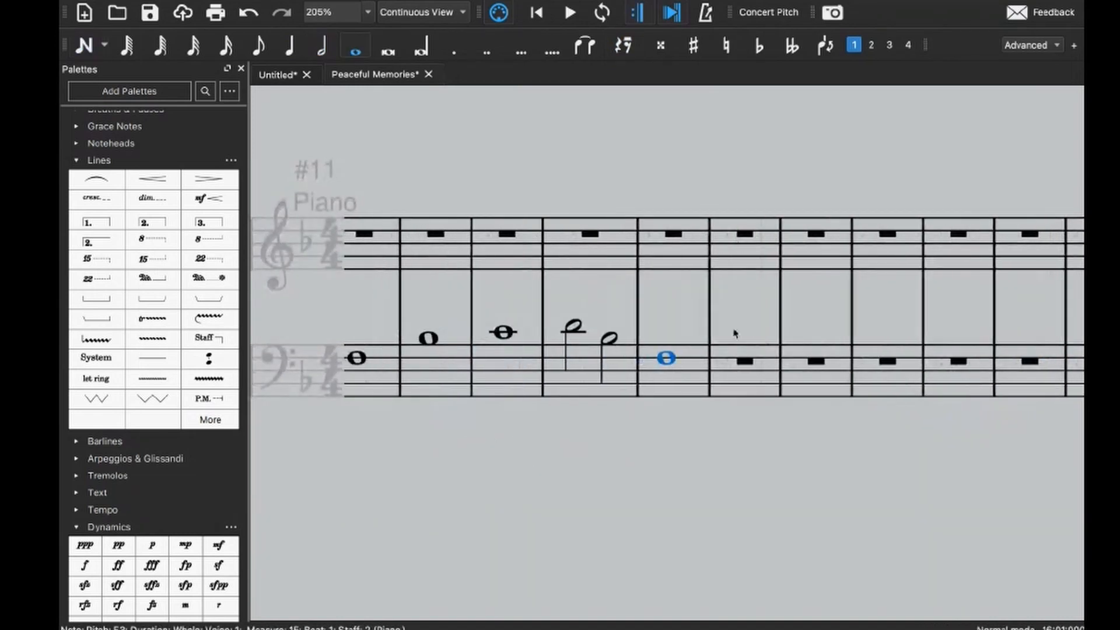
- Check the bass phrase from measure 11 and clear the bass notes in measures 13 to 15
{"action": "scroll", "coordinate": [734, 333], "scroll_direction": "down", "scroll_amount": 1}
{"action": "left_click", "coordinate": [411, 382]}
{"action": "left_click", "coordinate": [665, 394], "text": "shift"}
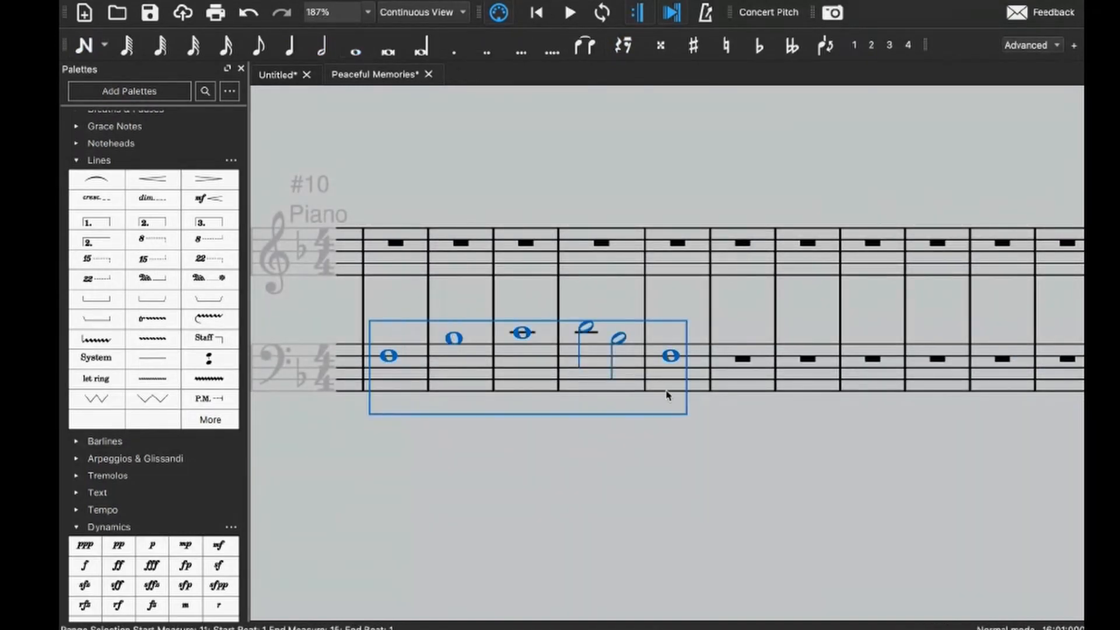
{"action": "scroll", "coordinate": [668, 395], "scroll_direction": "down", "scroll_amount": 3}
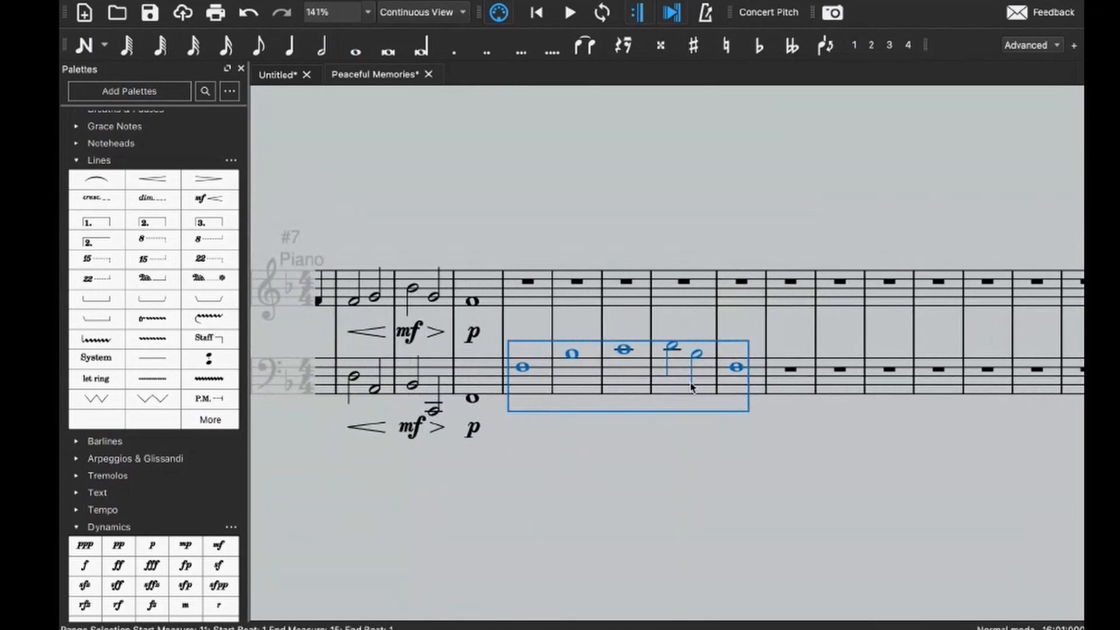
{"action": "left_click", "coordinate": [634, 387]}
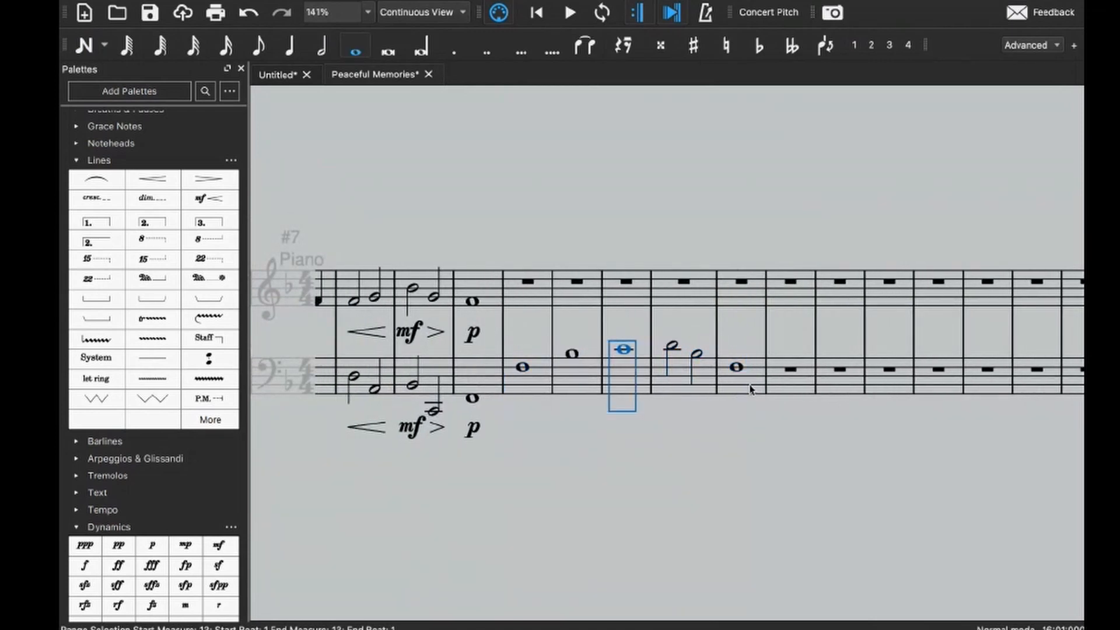
{"action": "left_click", "coordinate": [749, 386], "text": "shift"}
{"action": "key", "text": "Delete"}
- Enter half notes C4 and D4 in measure 13 and B♭3 and F3 in measure 14 of the bass staff
{"action": "key", "text": "n"}
{"action": "key", "text": "6"}
{"action": "key", "text": "c"}
{"action": "key", "text": "d"}
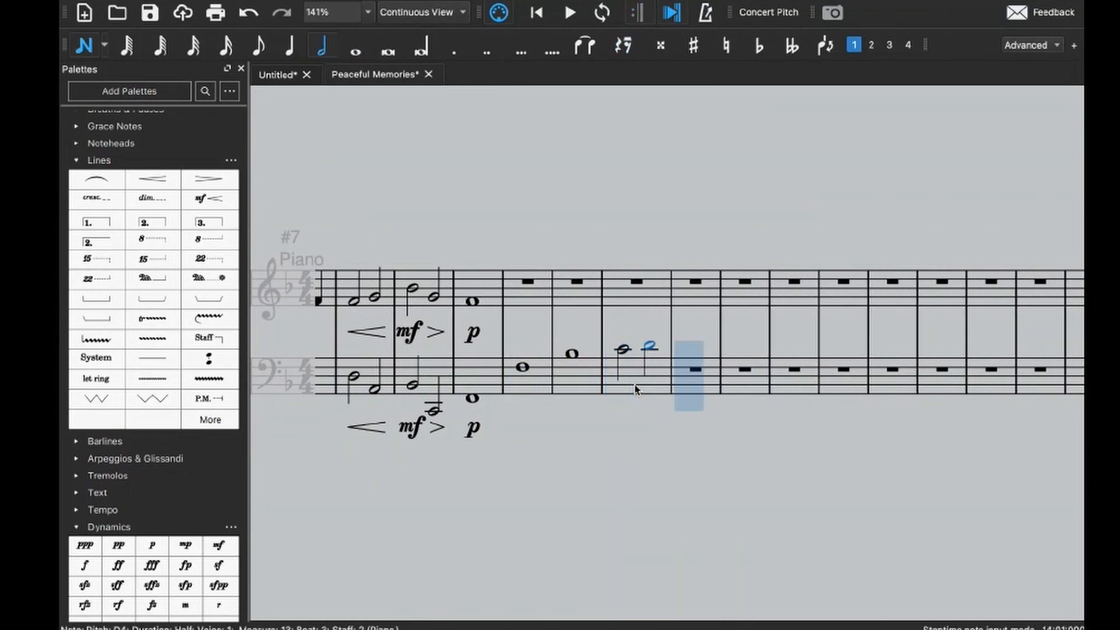
{"action": "key", "text": "b"}
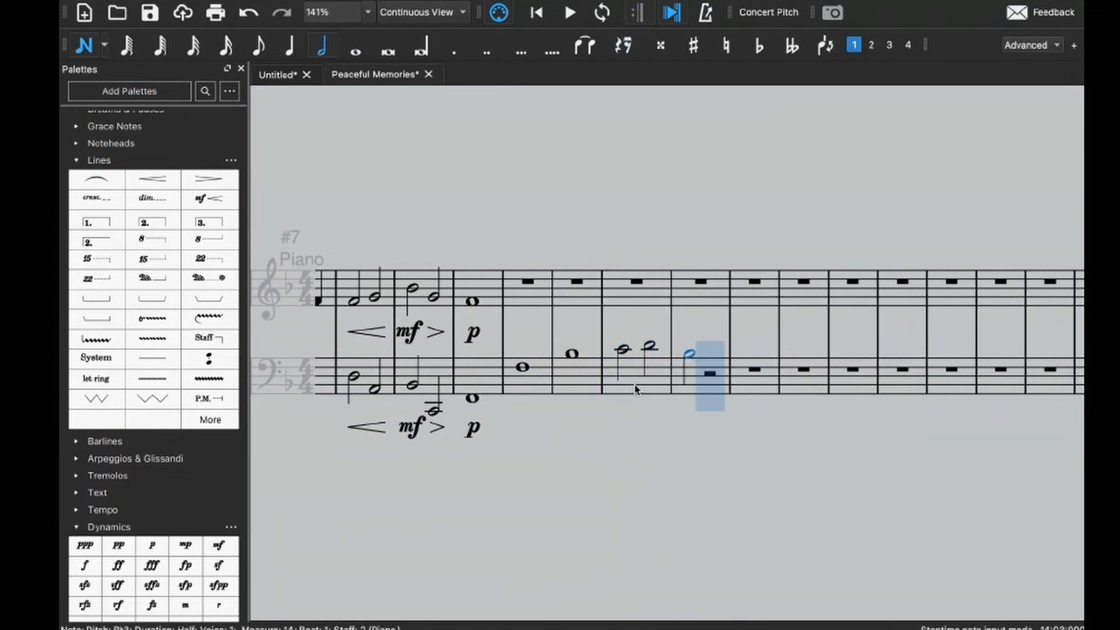
{"action": "key", "text": "e"}
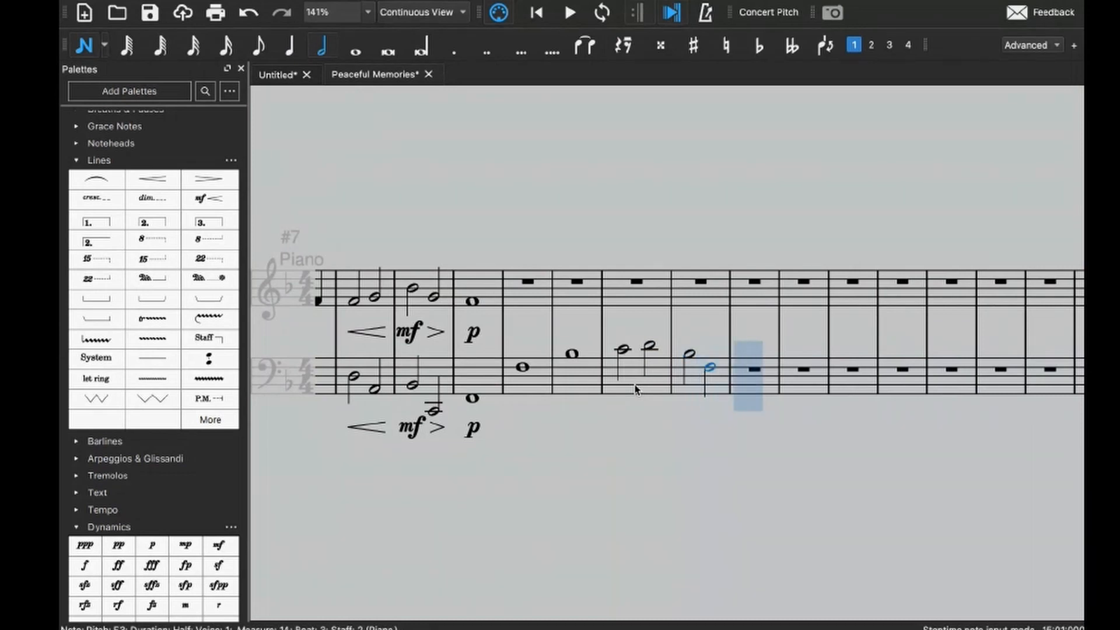
{"action": "key", "text": "Escape"}
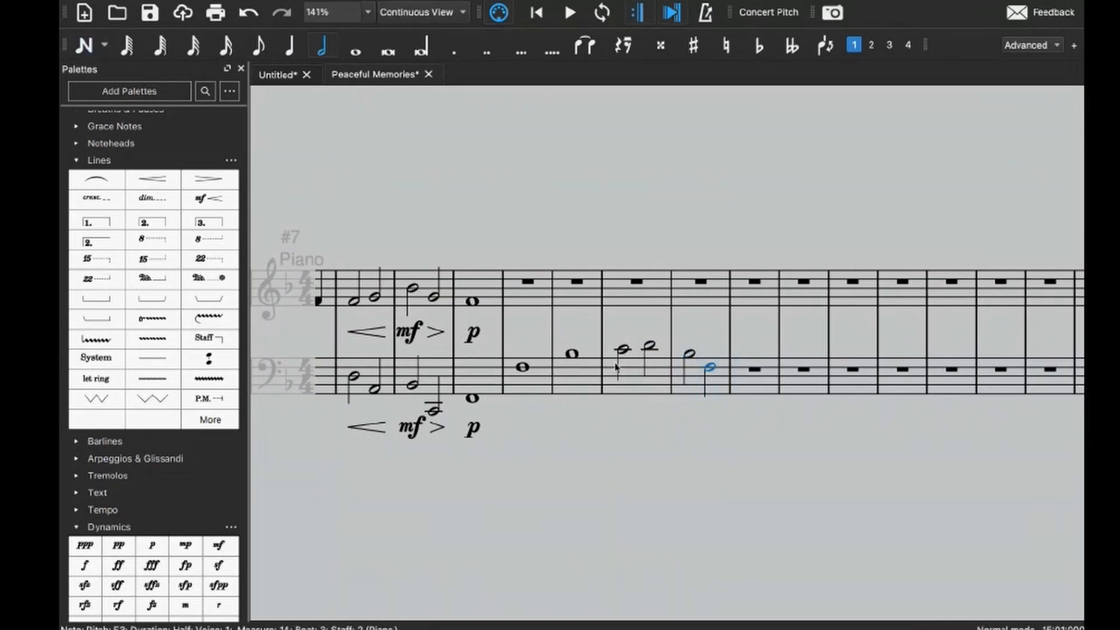
- Enter quarter notes F5, C5, A4 and F4 in measure 11 of the treble staff
{"action": "left_click", "coordinate": [534, 298]}
{"action": "key", "text": "n"}
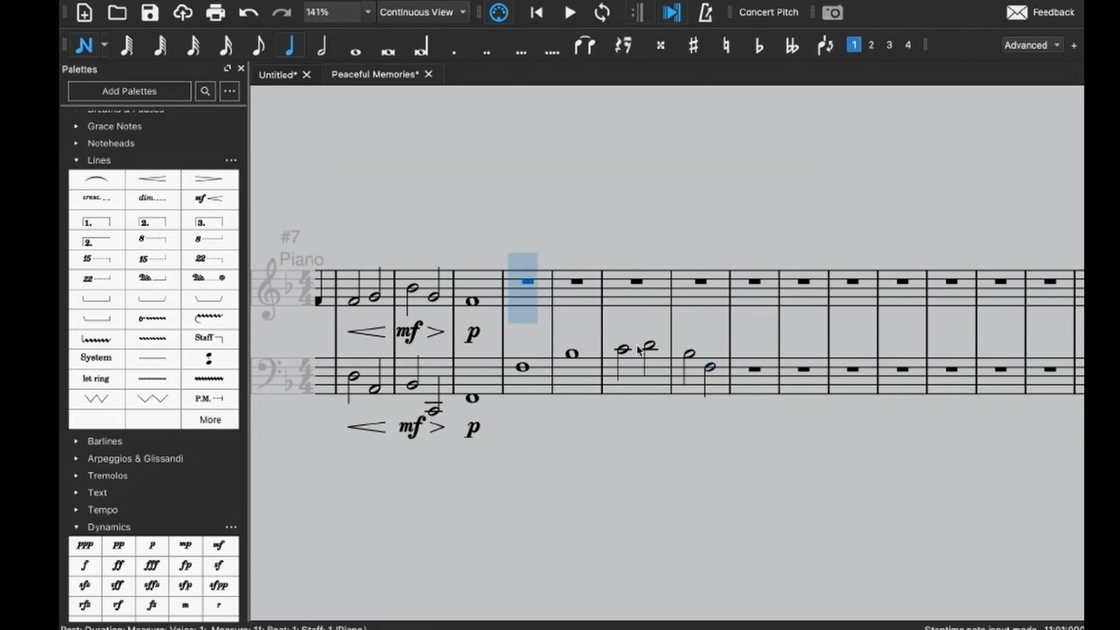
{"action": "key", "text": "f"}
{"action": "key", "text": "c"}
{"action": "key", "text": "a"}
{"action": "key", "text": "f"}
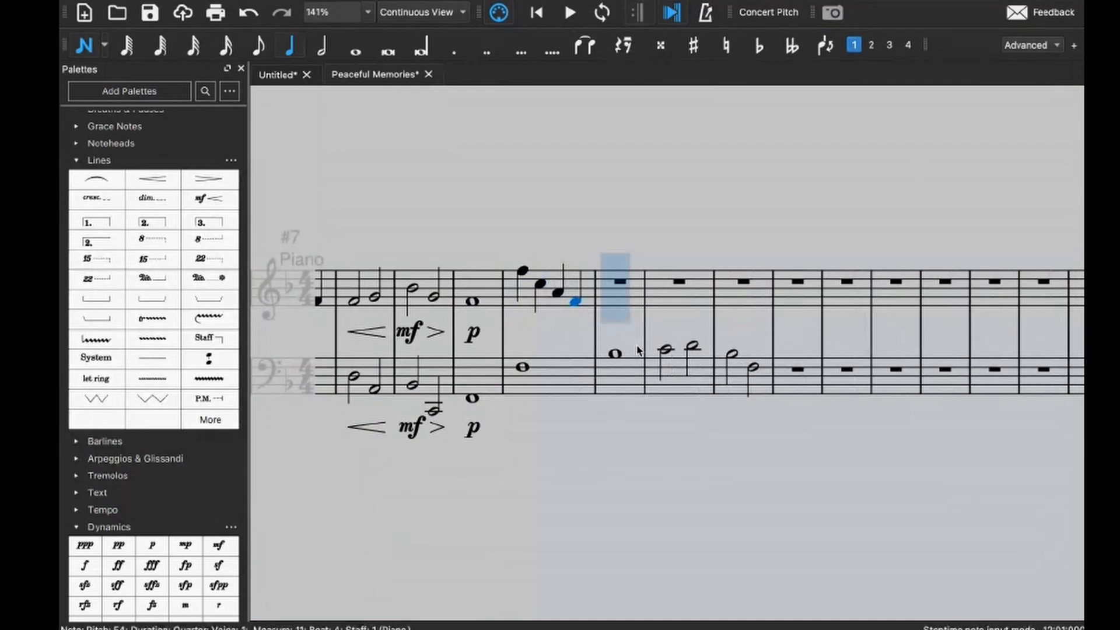
- Enter a dotted quarter B♭4 at the start of treble measure 12, preceded by acciaccatura grace notes G4 and A4
{"action": "key", "text": "period"}
{"action": "key", "text": "b"}
{"action": "key", "text": "Escape"}
{"action": "key", "text": "slash"}
{"action": "key", "text": "slash"}
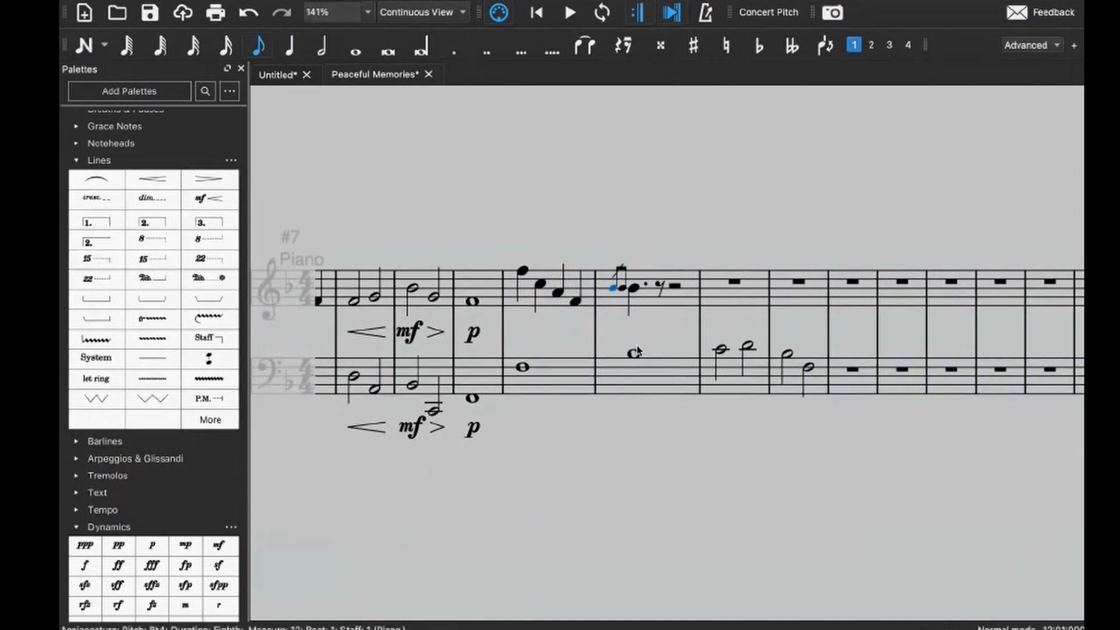
{"action": "key", "text": "ctrl+z"}
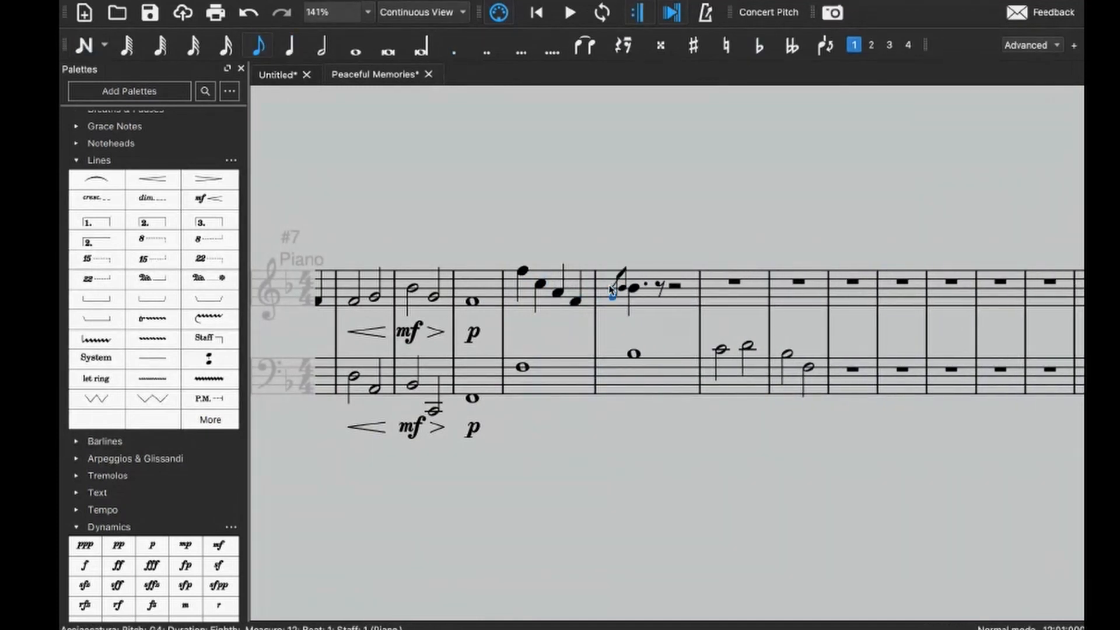
{"action": "left_click", "coordinate": [620, 290]}
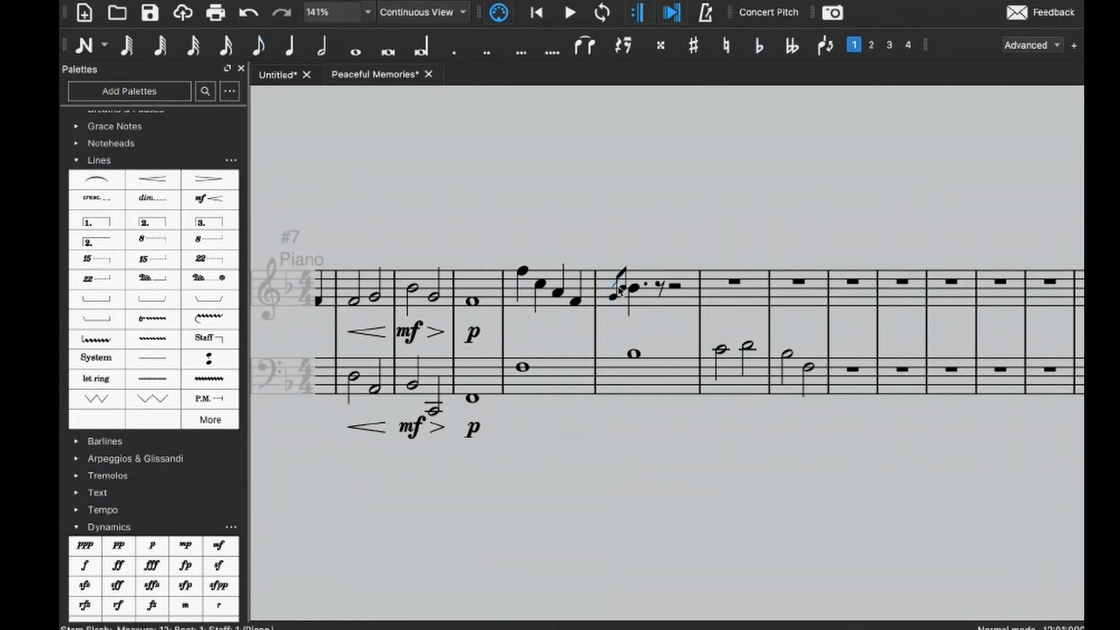
- Play the passage from measure 11 to hear the new treble melody with its grace notes
{"action": "left_click", "coordinate": [576, 280]}
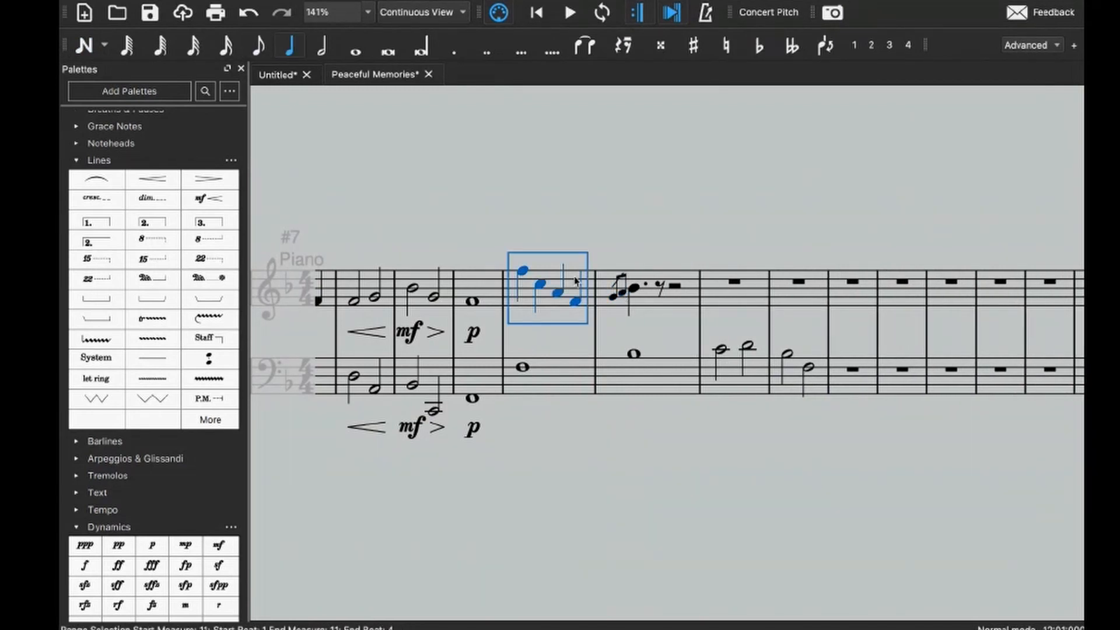
{"action": "key", "text": "space"}
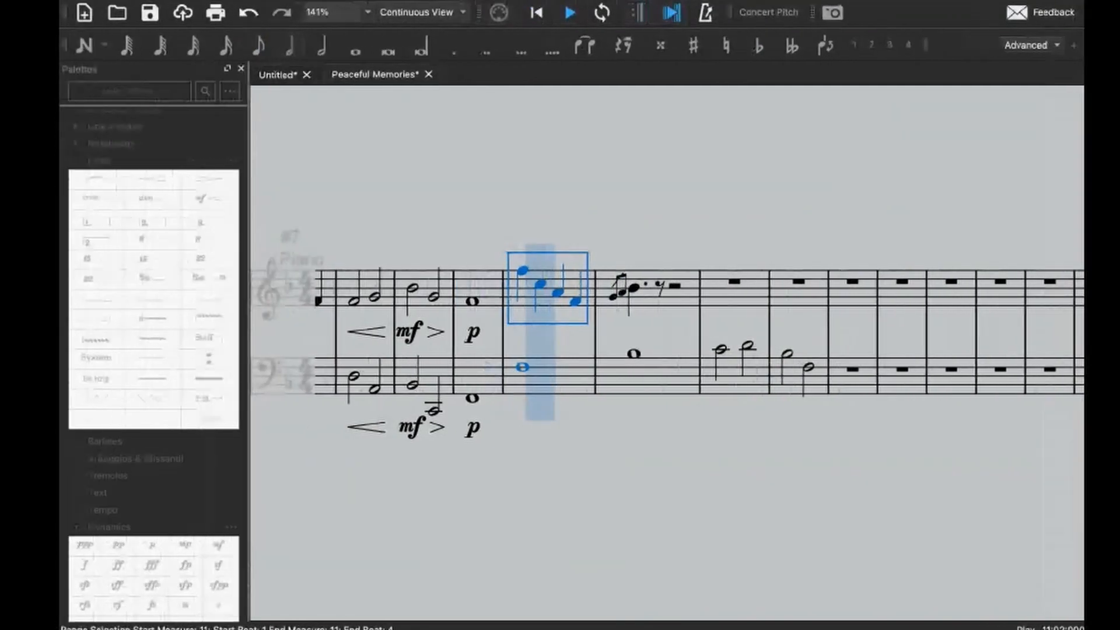
{"action": "key", "text": "space"}
- Enter a dotted quarter D5 after the B♭4 in treble measure 12
{"action": "left_click", "coordinate": [662, 299]}
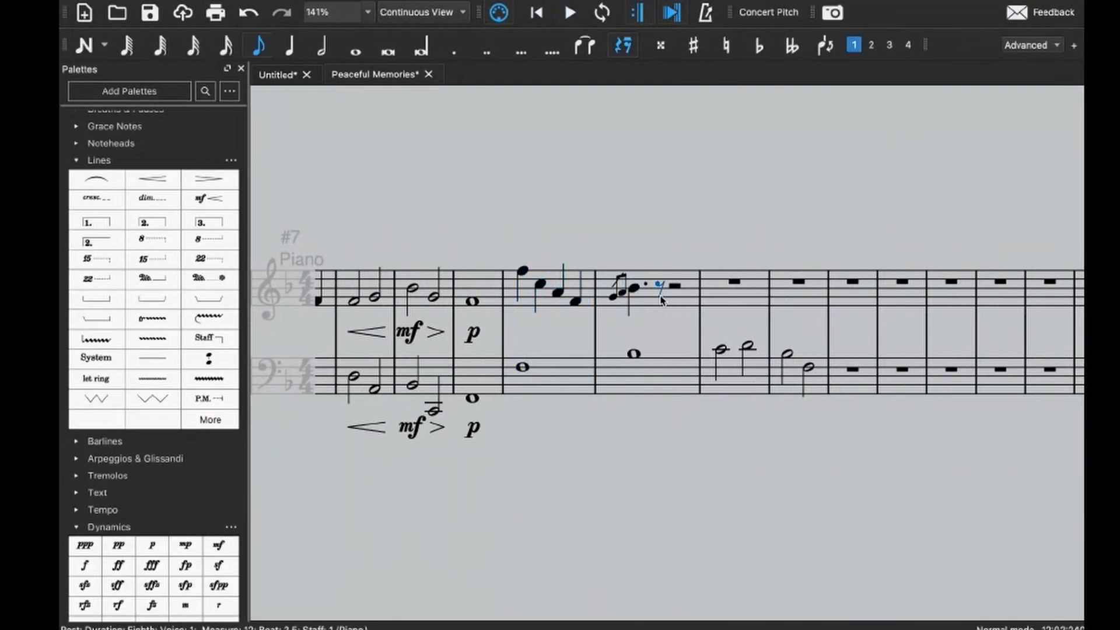
{"action": "key", "text": "n"}
{"action": "key", "text": "5"}
{"action": "key", "text": "period"}
{"action": "key", "text": "d"}
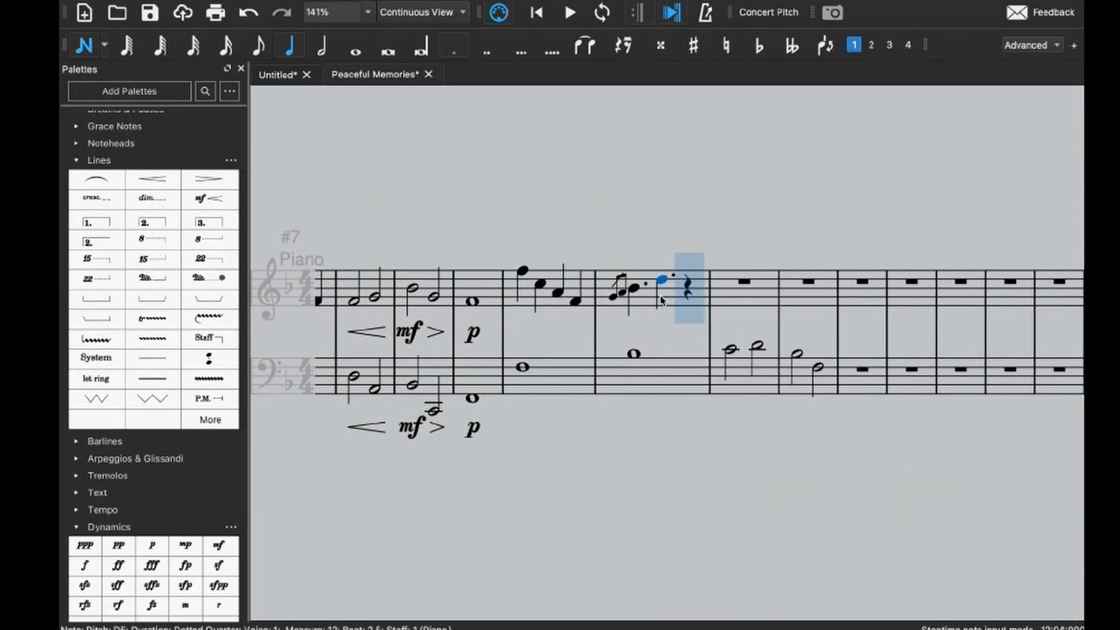
{"action": "key", "text": "Escape"}
- Enter a quarter note B♭4 on beat 4 of treble measure 12 and tie it to a half note B♭4 in measure 13
{"action": "left_click", "coordinate": [688, 291]}
{"action": "key", "text": "n"}
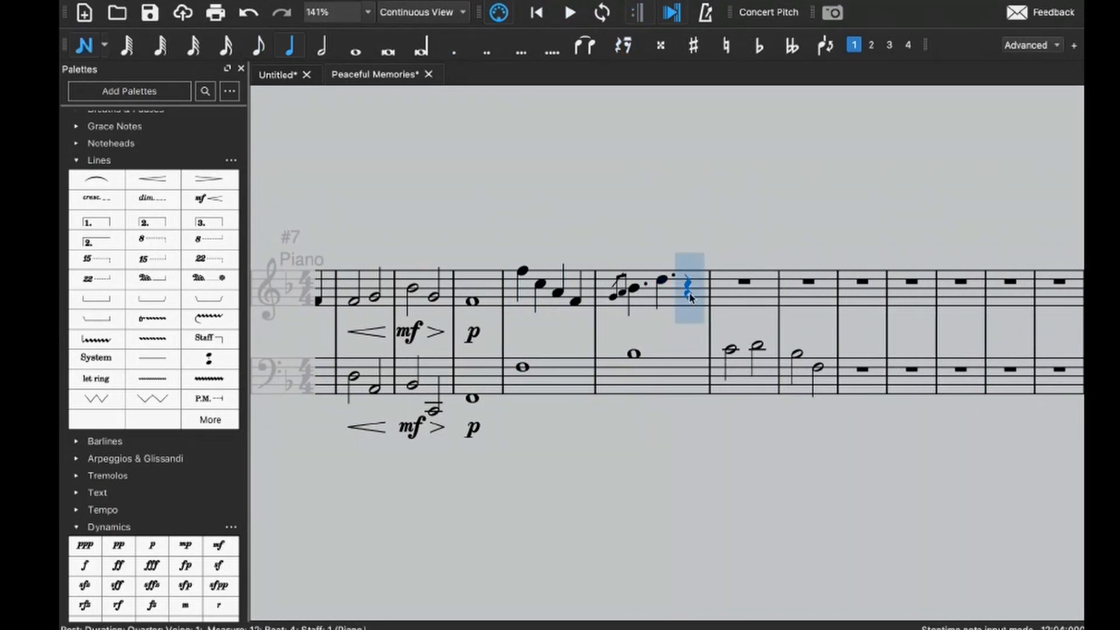
{"action": "key", "text": "b"}
{"action": "key", "text": "6"}
{"action": "key", "text": "t"}
{"action": "key", "text": "Escape"}
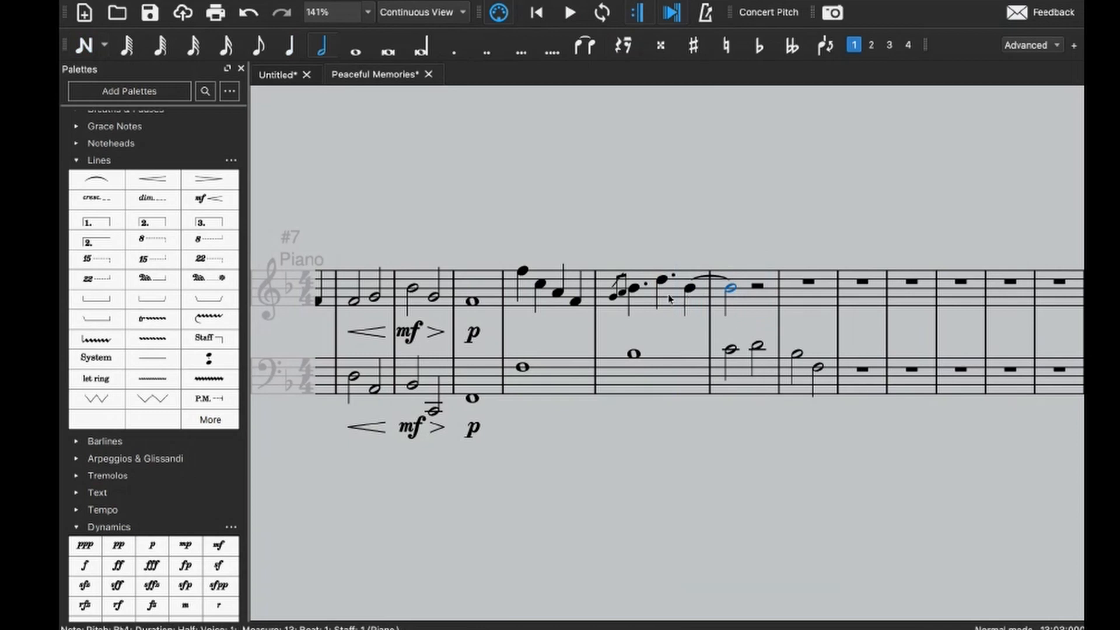
- Rework treble measure 12 to a half note B♭4 followed by a quarter note D5, and play the measure
{"action": "left_click", "coordinate": [669, 298]}
{"action": "key", "text": "space"}
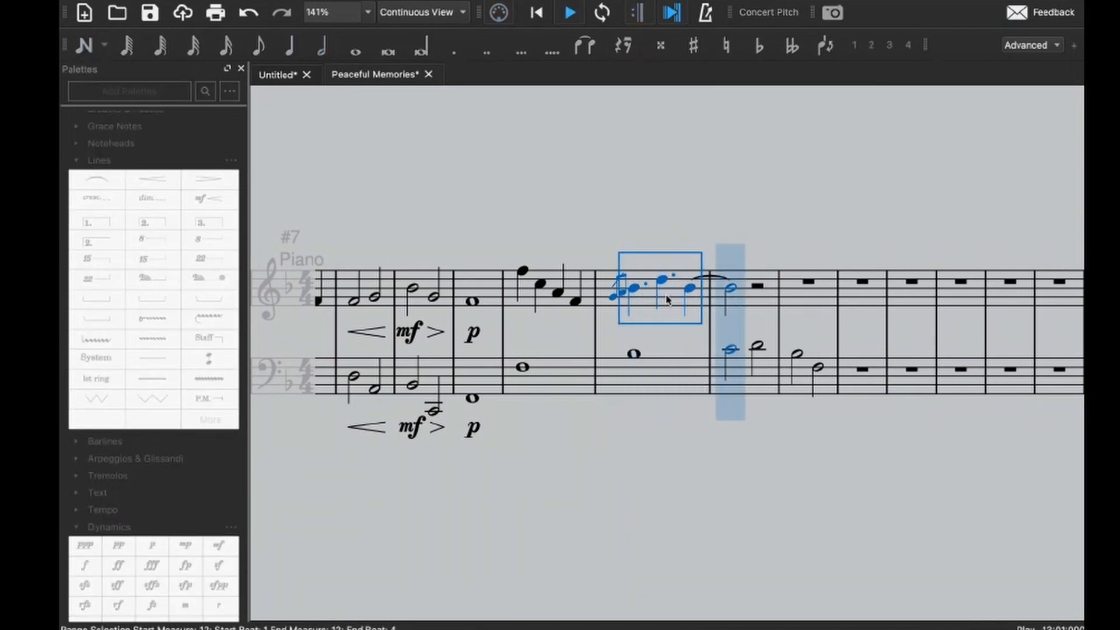
{"action": "left_click", "coordinate": [637, 293]}
{"action": "key", "text": "period"}
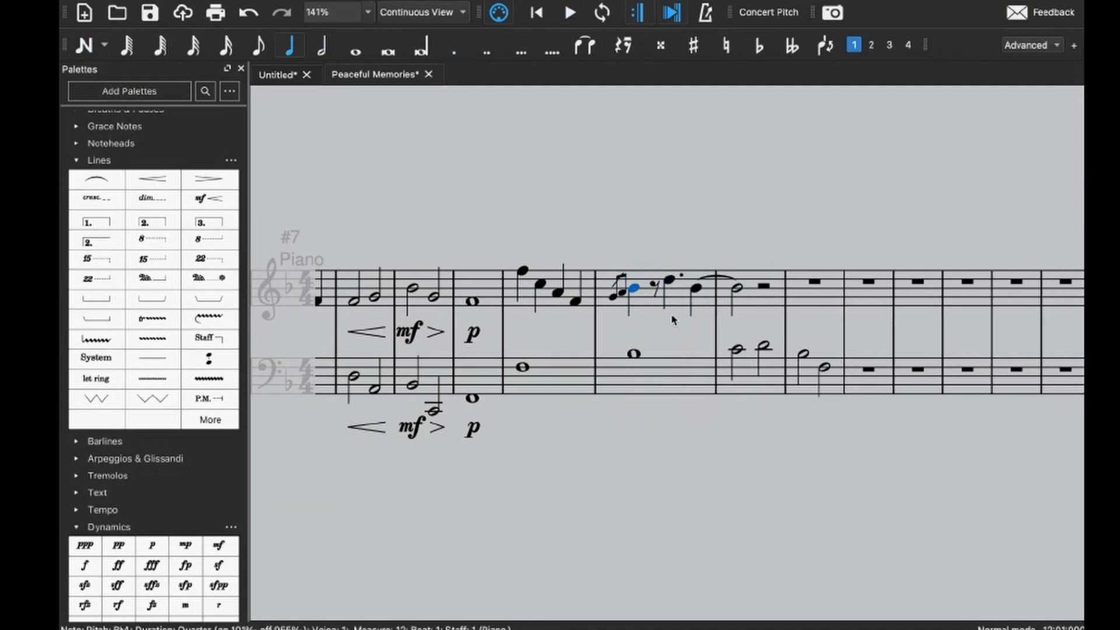
{"action": "left_click", "coordinate": [655, 287]}
{"action": "key", "text": "n"}
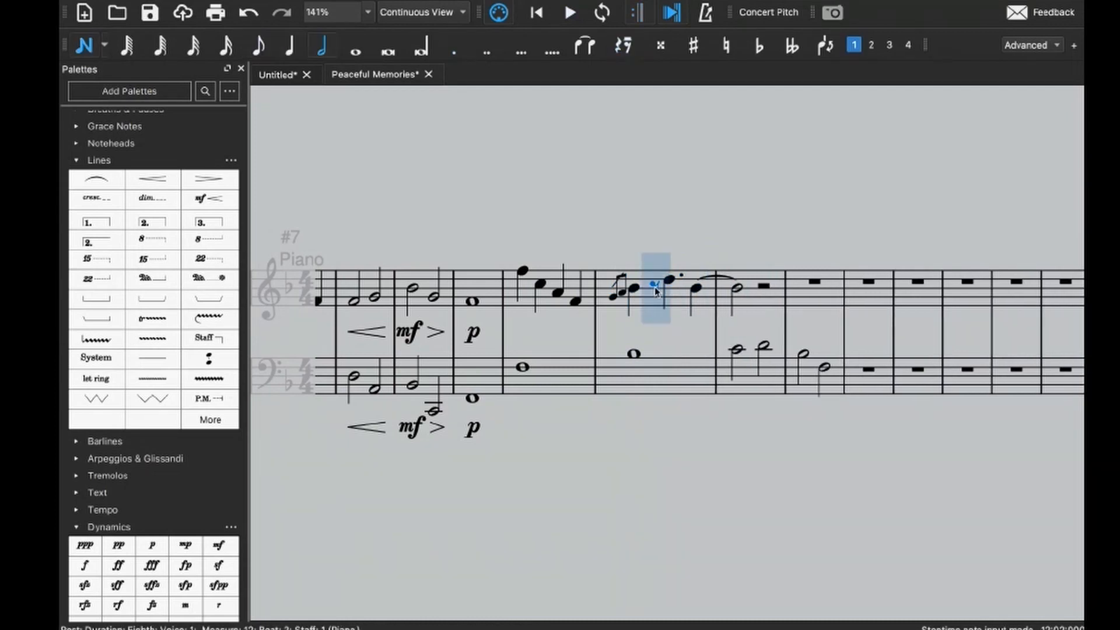
{"action": "key", "text": "d"}
{"action": "key", "text": "Escape"}
{"action": "left_click", "coordinate": [655, 289]}
{"action": "key", "text": "space"}
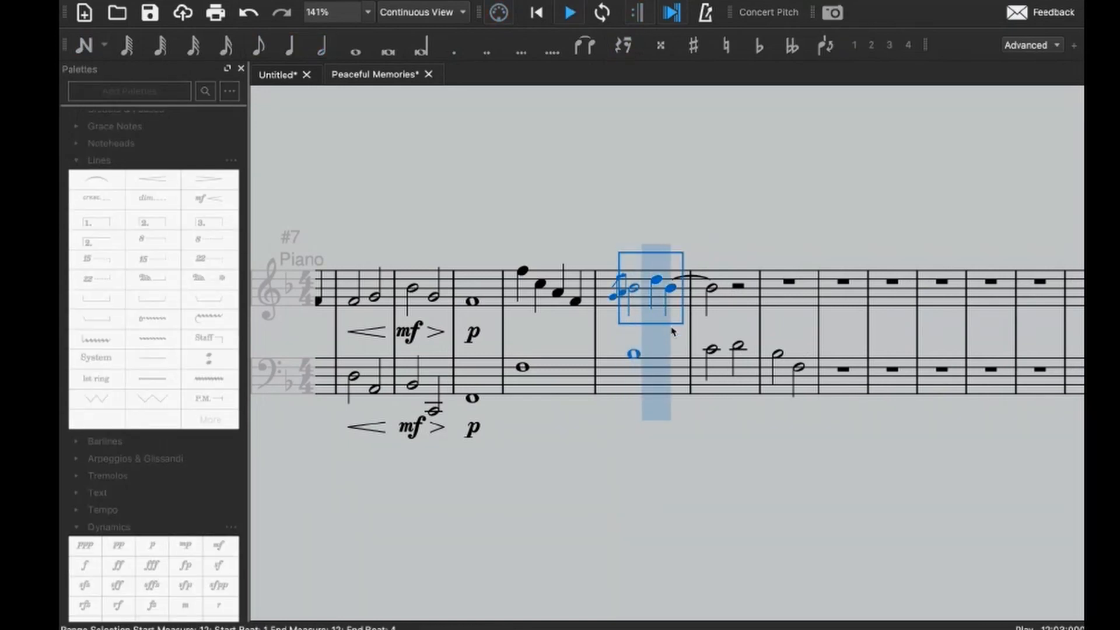
- End treble measure 12 on a half note D5 with measure 13 starting on a half note C5, and play from measure 12
{"action": "left_click", "coordinate": [656, 280]}
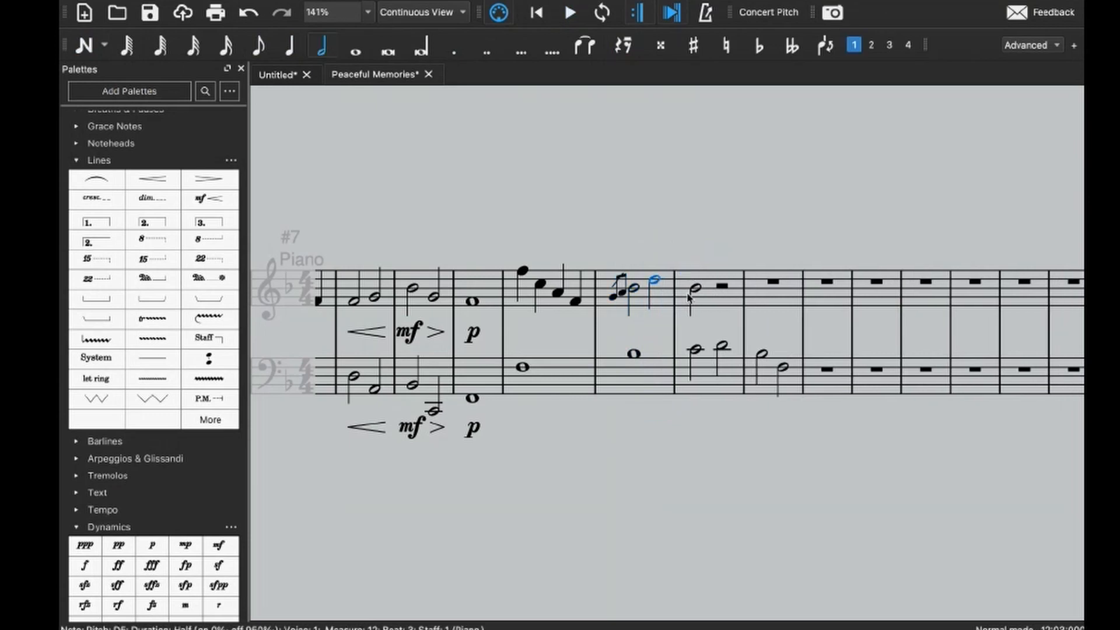
{"action": "key", "text": "space"}
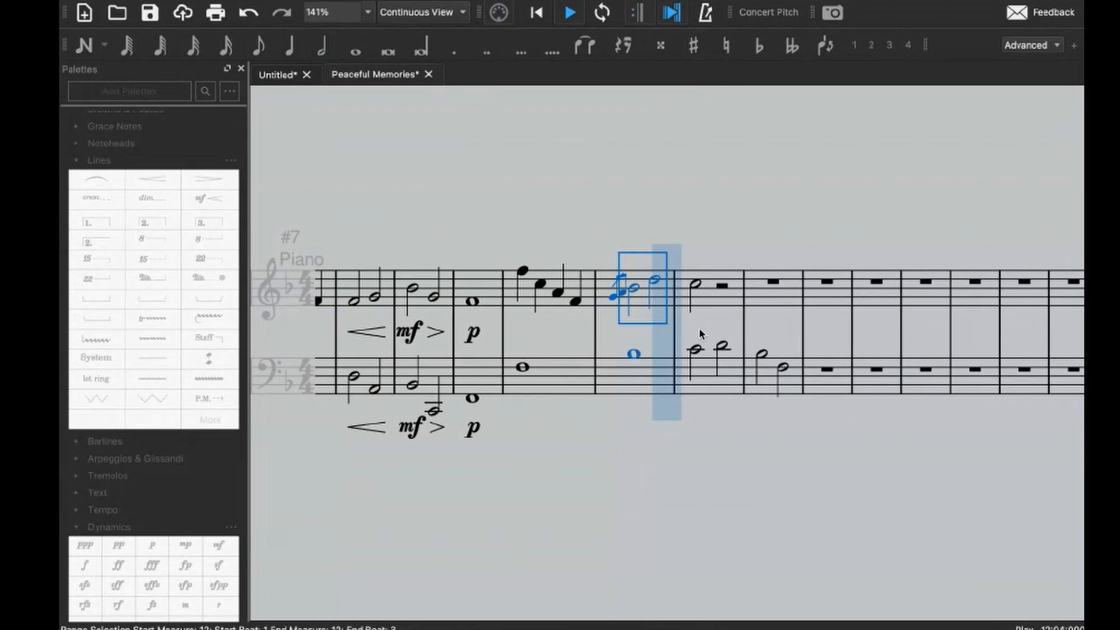
{"action": "key", "text": "space"}
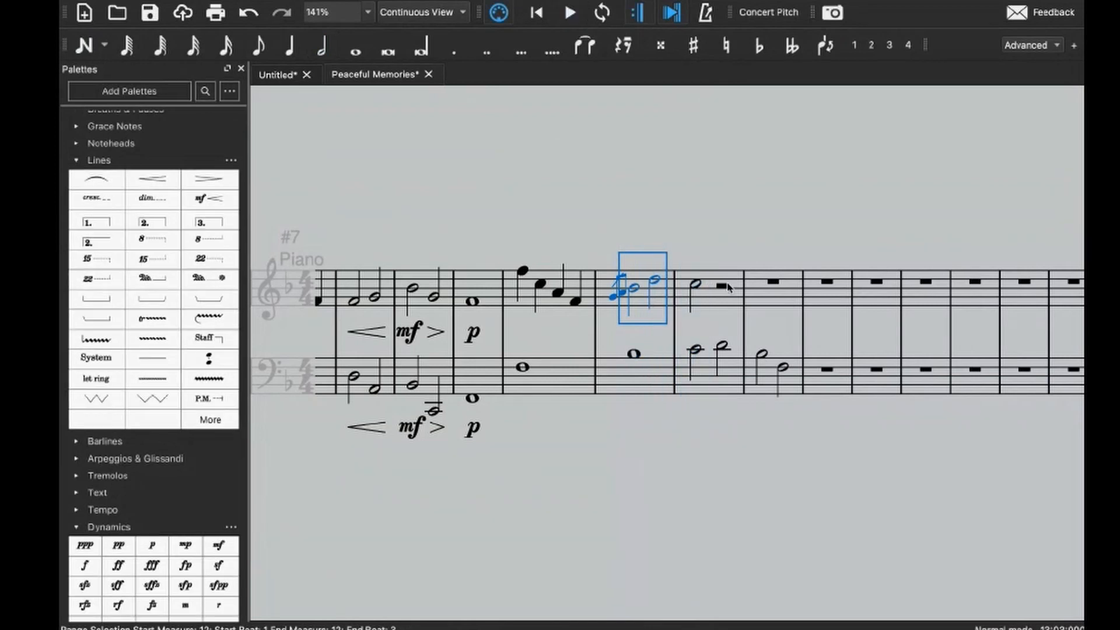
- Enter a half note A4 on beat 3 of treble measure 13
{"action": "left_click", "coordinate": [726, 286]}
{"action": "key", "text": "n"}
{"action": "key", "text": "a"}
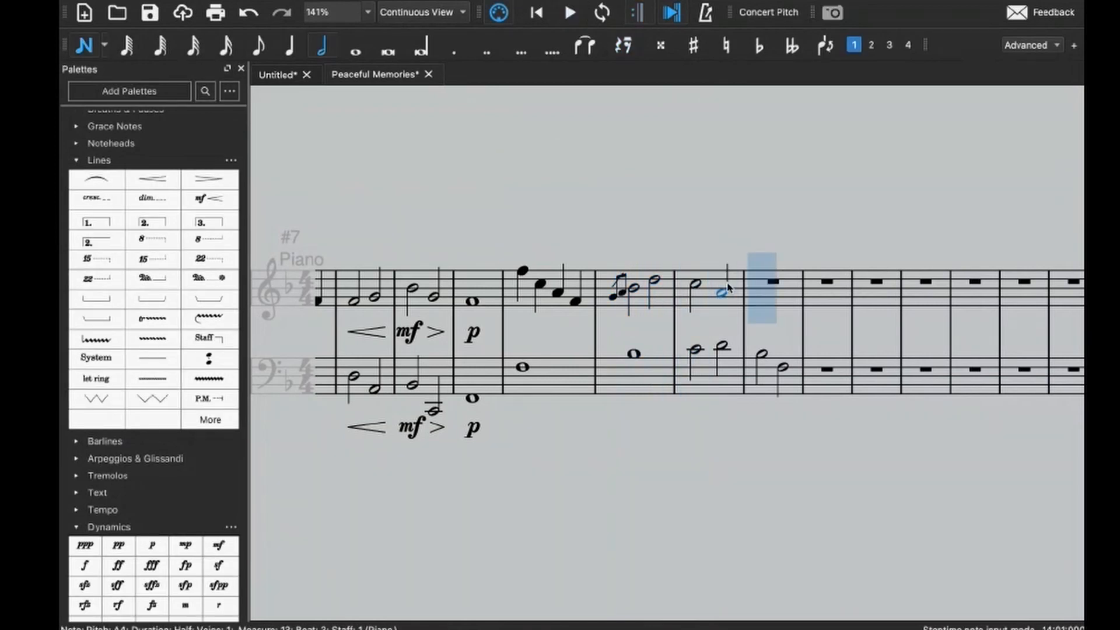
- Try a whole note in treble measure 14, first as C5 and then as F4
{"action": "key", "text": "7"}
{"action": "key", "text": "c"}
{"action": "key", "text": "Escape"}
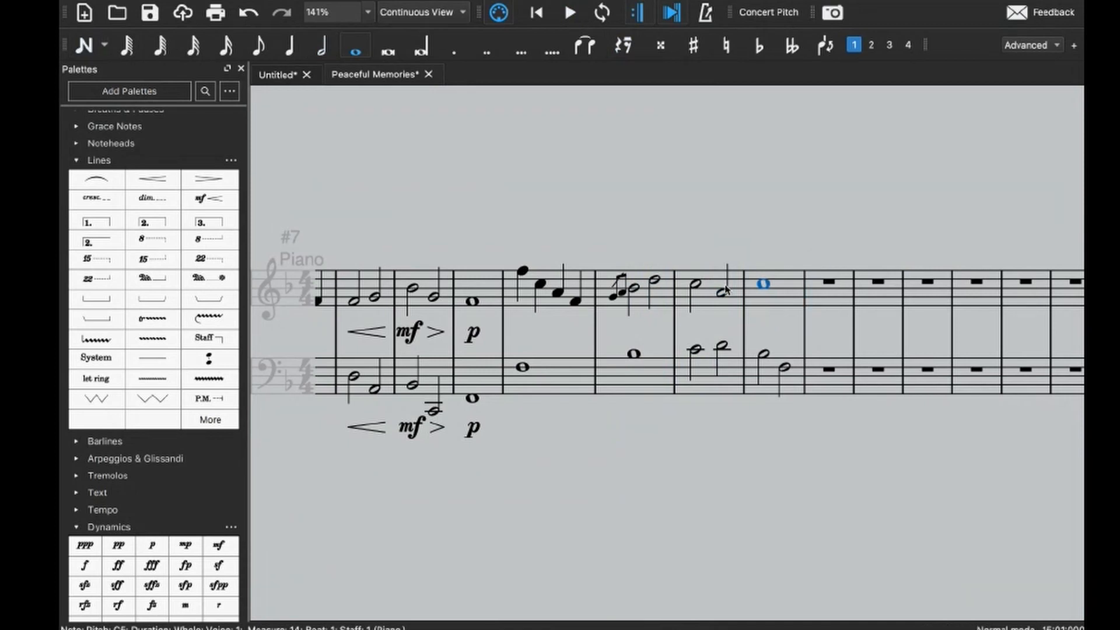
{"action": "key", "text": "n"}
{"action": "key", "text": "alt+Down"}
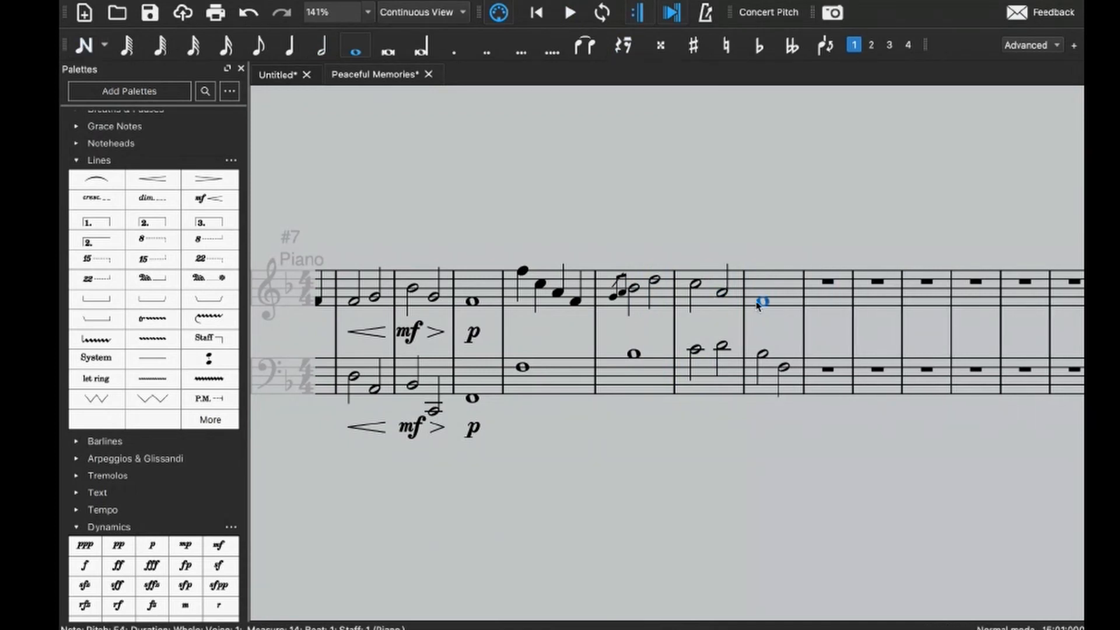
{"action": "key", "text": "Escape"}
- Fill treble measure 14 with half notes B♭4 and F4
{"action": "key", "text": "6"}
{"action": "left_click", "coordinate": [783, 287]}
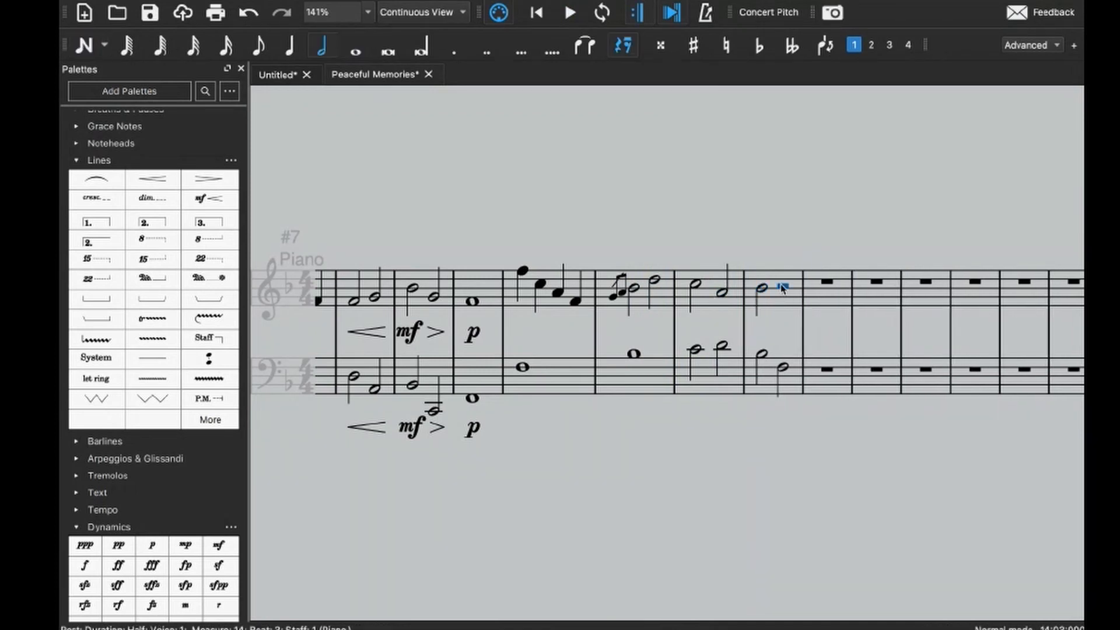
{"action": "key", "text": "f"}
- Play from measure 13 to hear how treble measures 13 and 14 sound with the bass
{"action": "left_click", "coordinate": [722, 295]}
{"action": "key", "text": "space"}
{"action": "key", "text": "space"}
{"action": "key", "text": "space"}
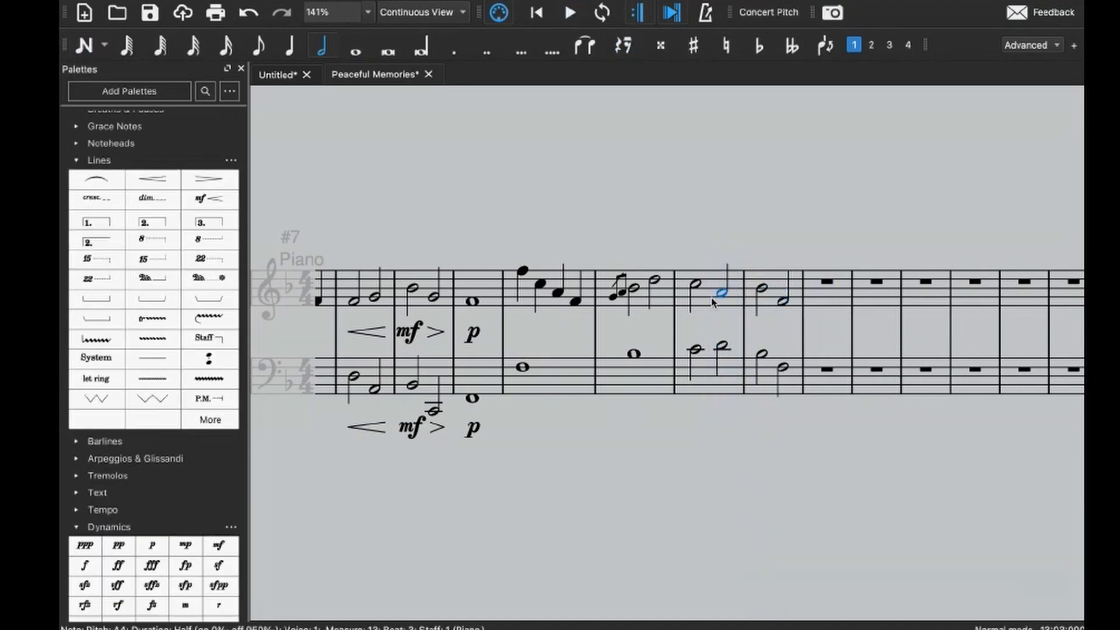
{"action": "left_click", "coordinate": [711, 302]}
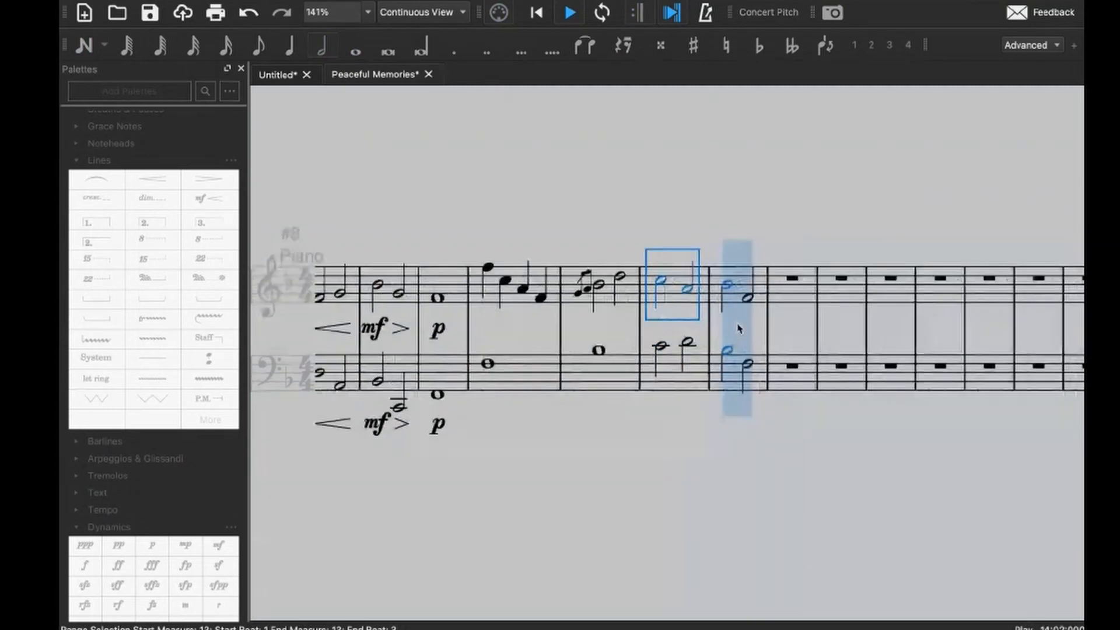
{"action": "key", "text": "space"}
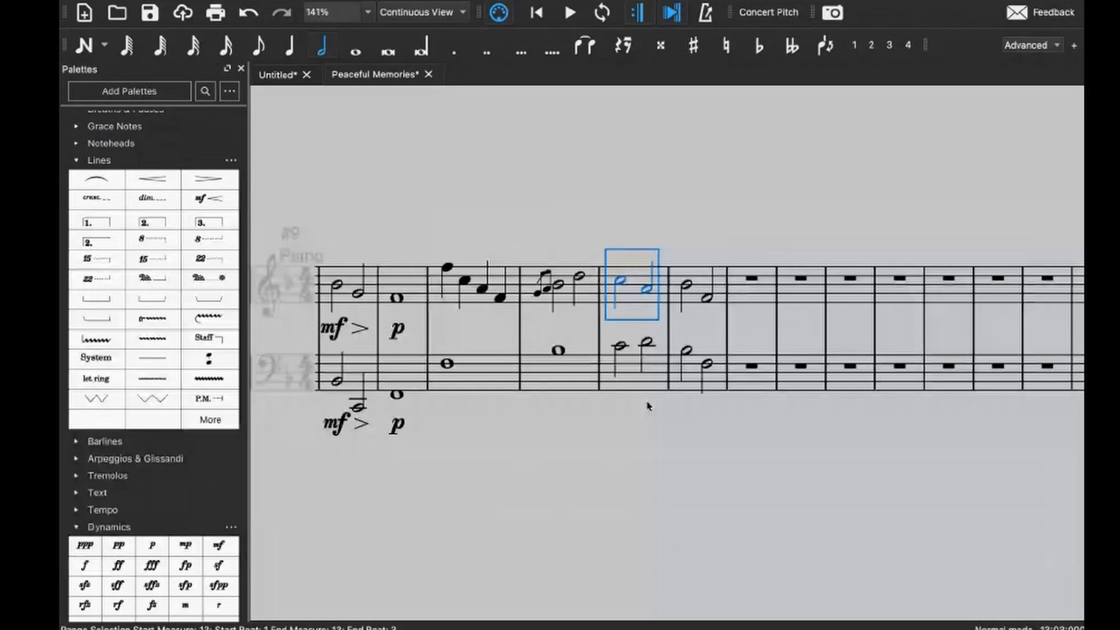
- Return to the start of the score and play the piece from measure 1
{"action": "key", "text": "Left"}
{"action": "key", "text": "ctrl+Down"}
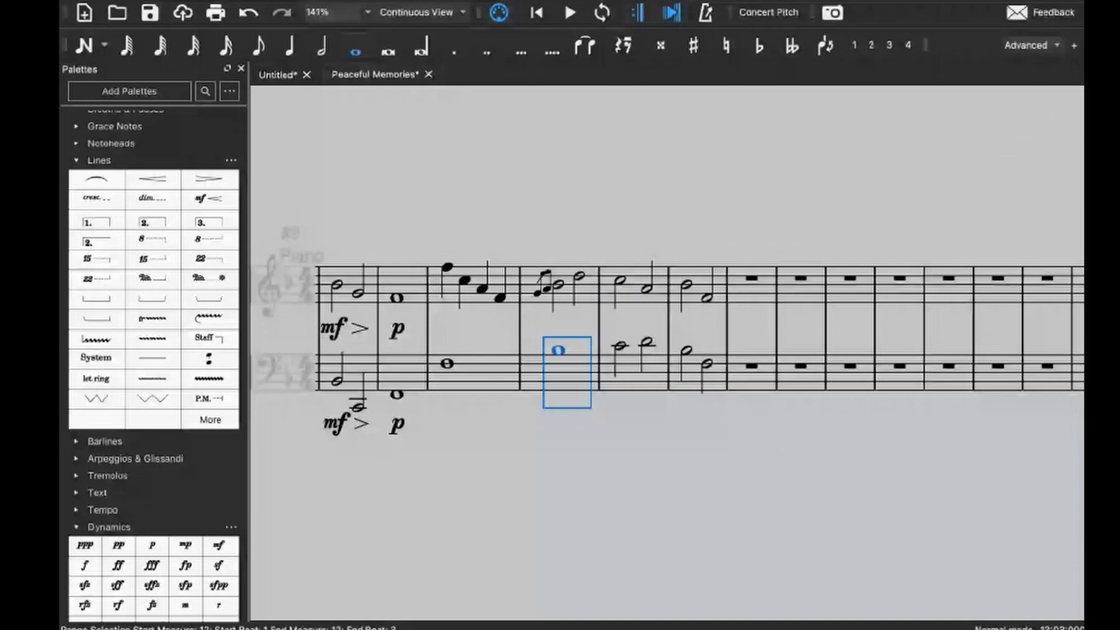
{"action": "key", "text": "ctrl+Home"}
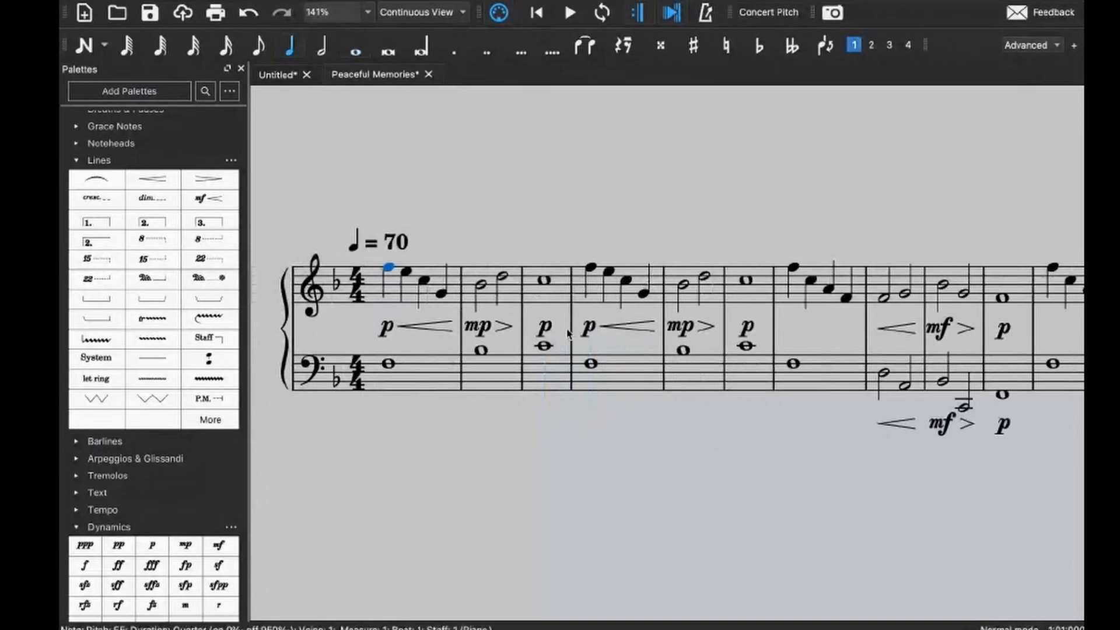
{"action": "left_click", "coordinate": [431, 384]}
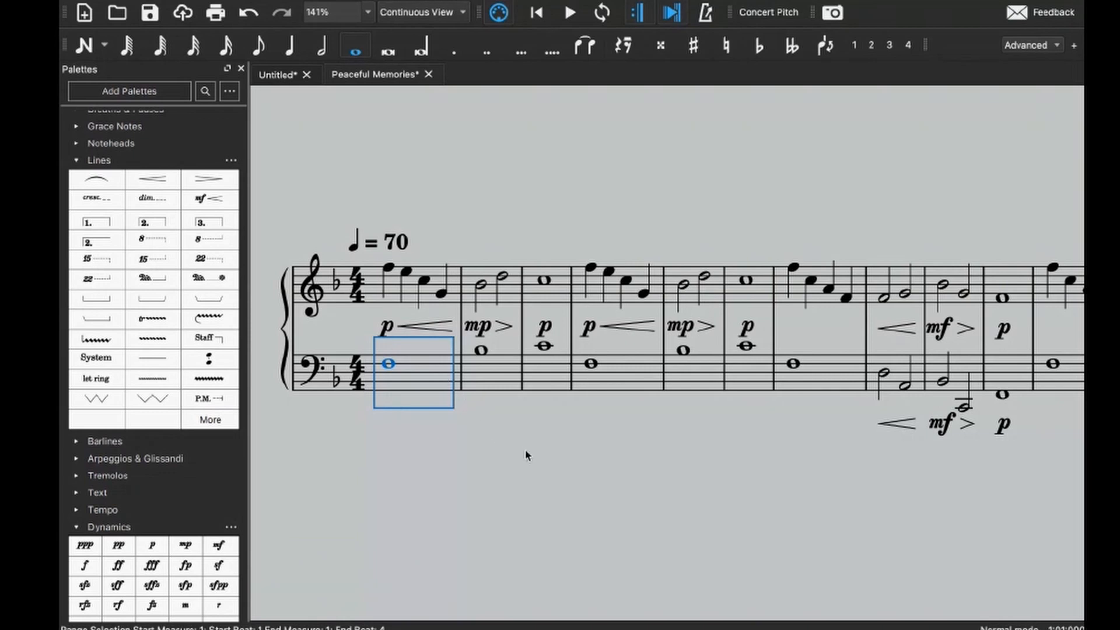
{"action": "key", "text": "space"}
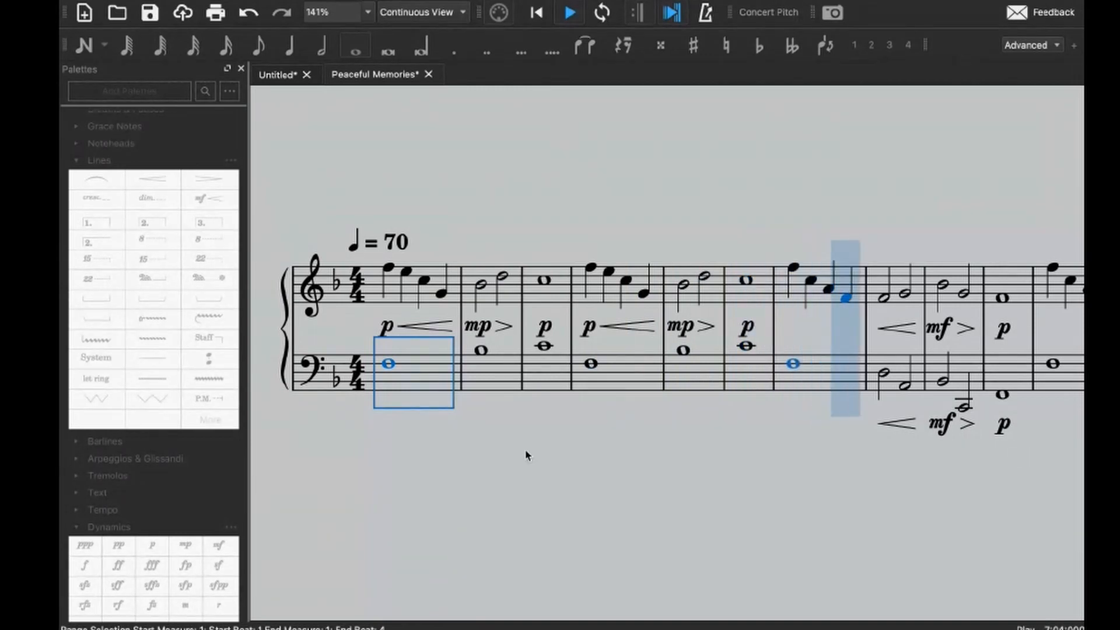
{"action": "key", "text": "space"}
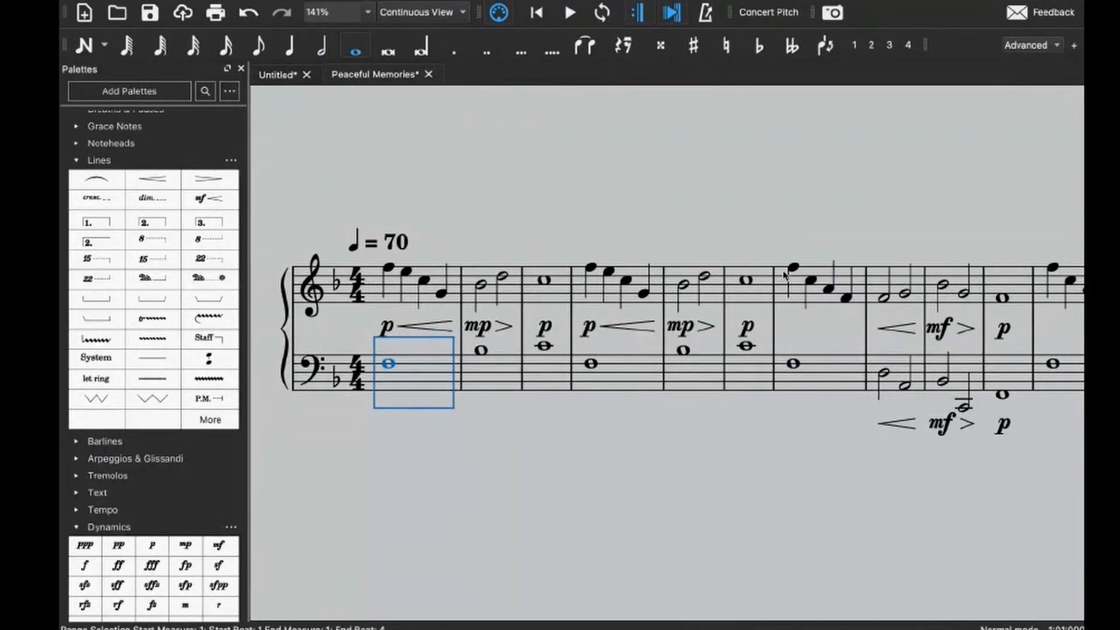
- Play the piece from measure 7 through the new passage ending in measure 14
{"action": "left_click", "coordinate": [798, 303]}
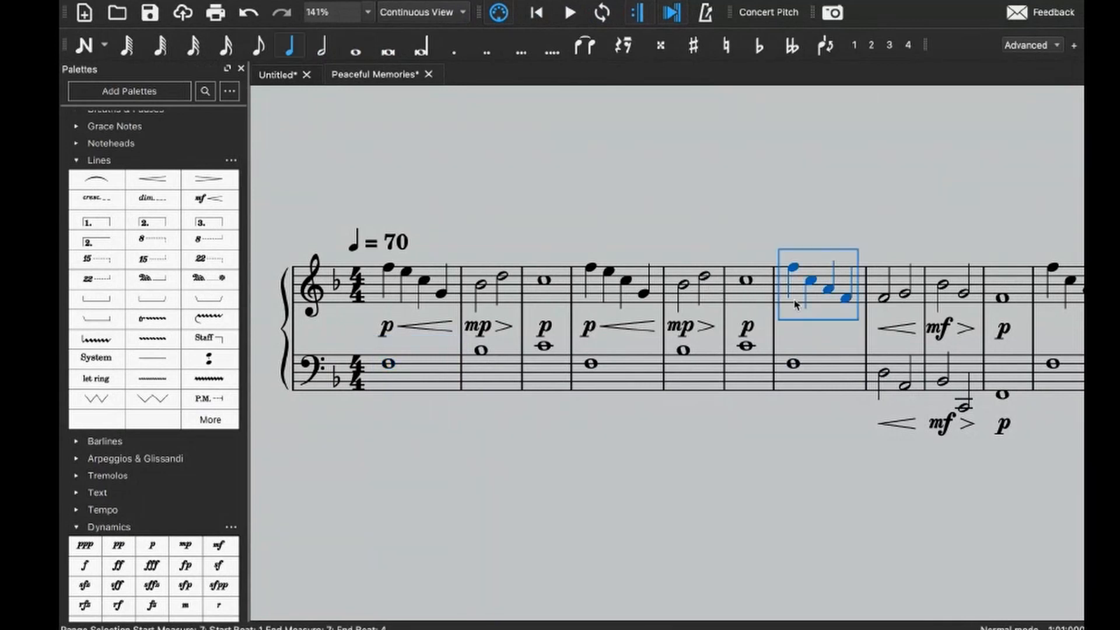
{"action": "key", "text": "space"}
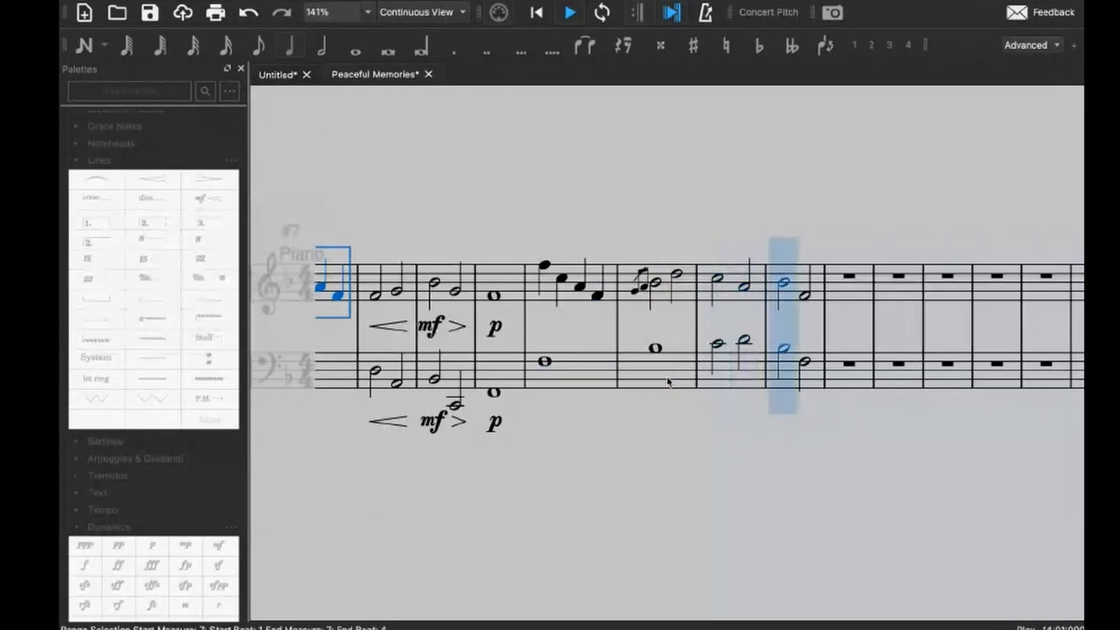
{"action": "key", "text": "space"}
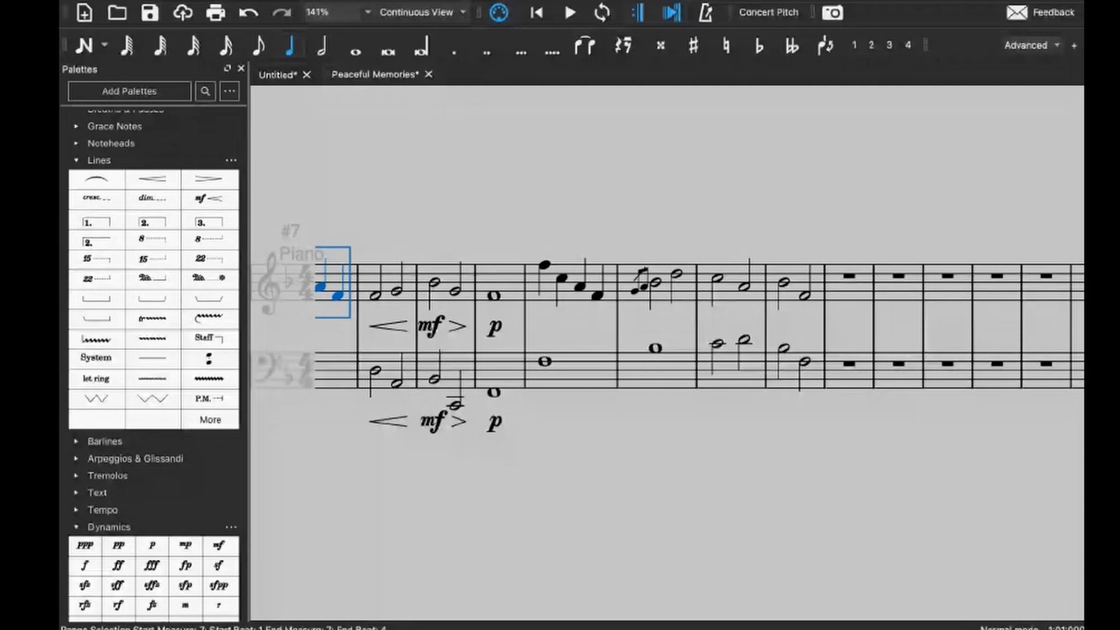
- Select measures 13 and 14 on both staves and check the opening bass and treble notes of measure 13
{"action": "left_click", "coordinate": [729, 362]}
{"action": "left_click", "coordinate": [808, 275]}
{"action": "left_click", "coordinate": [723, 385], "text": "shift"}
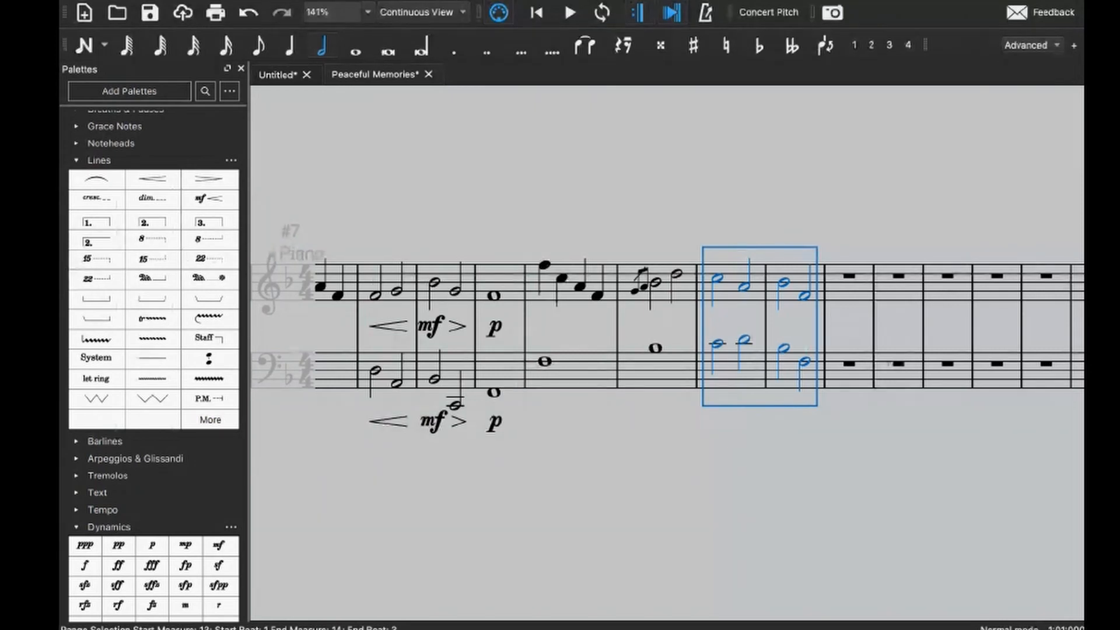
{"action": "left_click", "coordinate": [721, 346]}
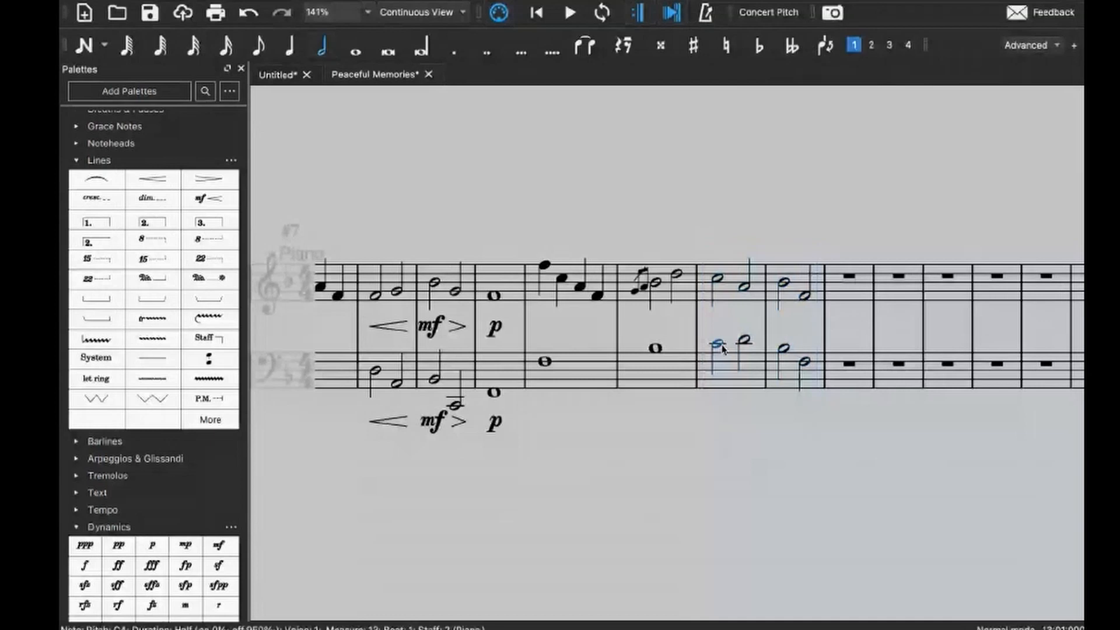
{"action": "key", "text": "alt+Up"}
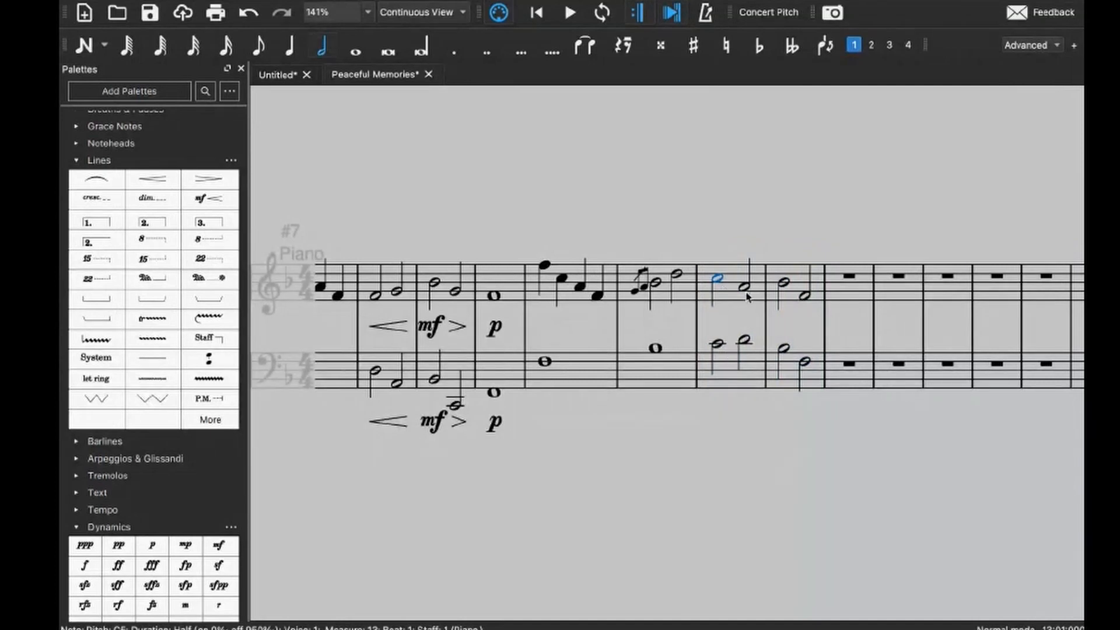
- Try C5 on beat 3 of treble measure 14 and F4 on beat 3 of measure 13, playing from measure 13
{"action": "left_click", "coordinate": [805, 299]}
{"action": "key", "text": "c"}
{"action": "key", "text": "Escape"}
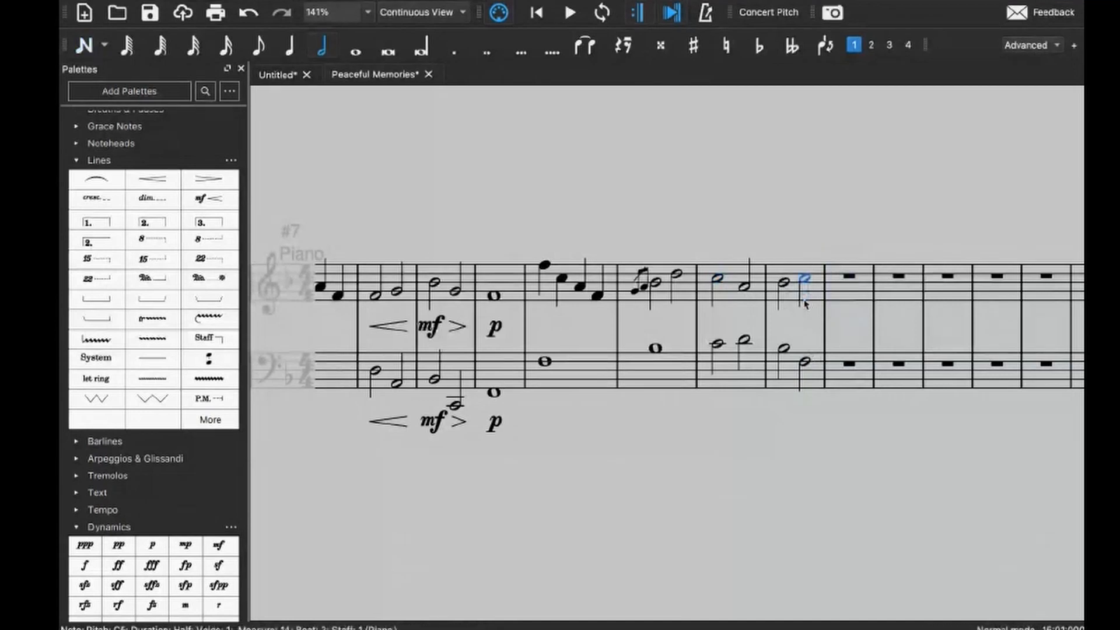
{"action": "key", "text": "space"}
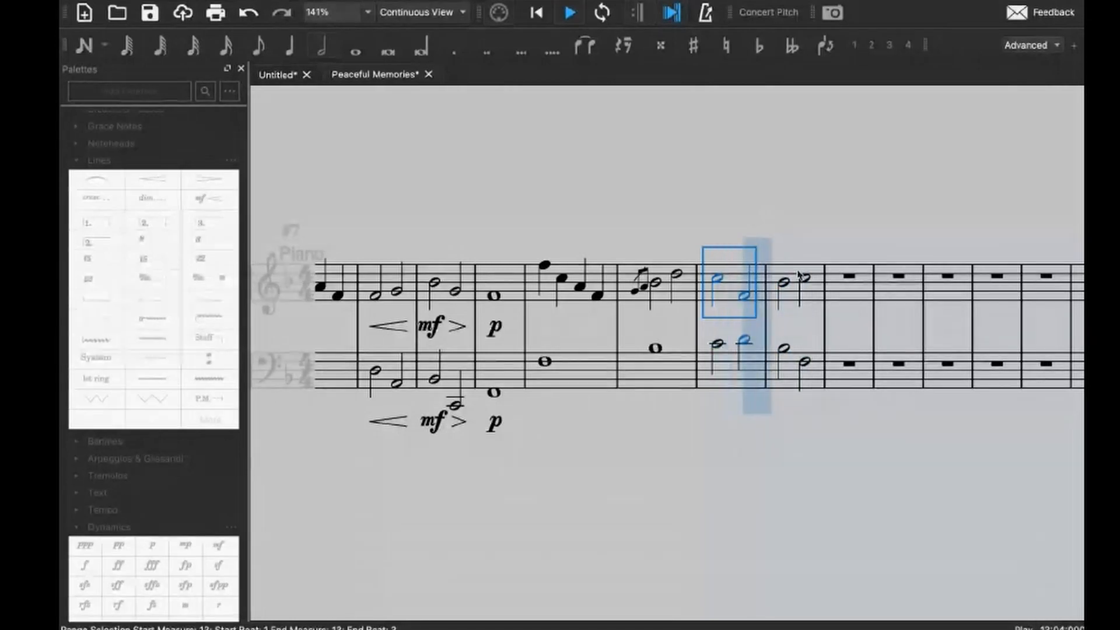
{"action": "key", "text": "space"}
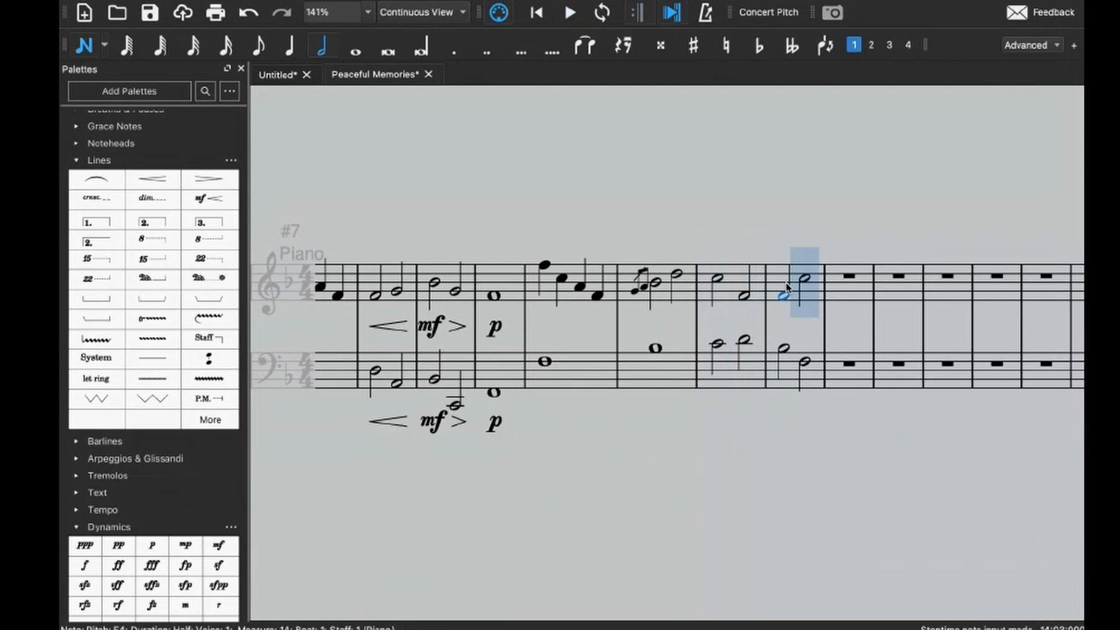
- Change treble measure 14 to half notes F4 and A4, and play from measure 13
{"action": "key", "text": "n"}
{"action": "left_click", "coordinate": [803, 287]}
{"action": "key", "text": "Escape"}
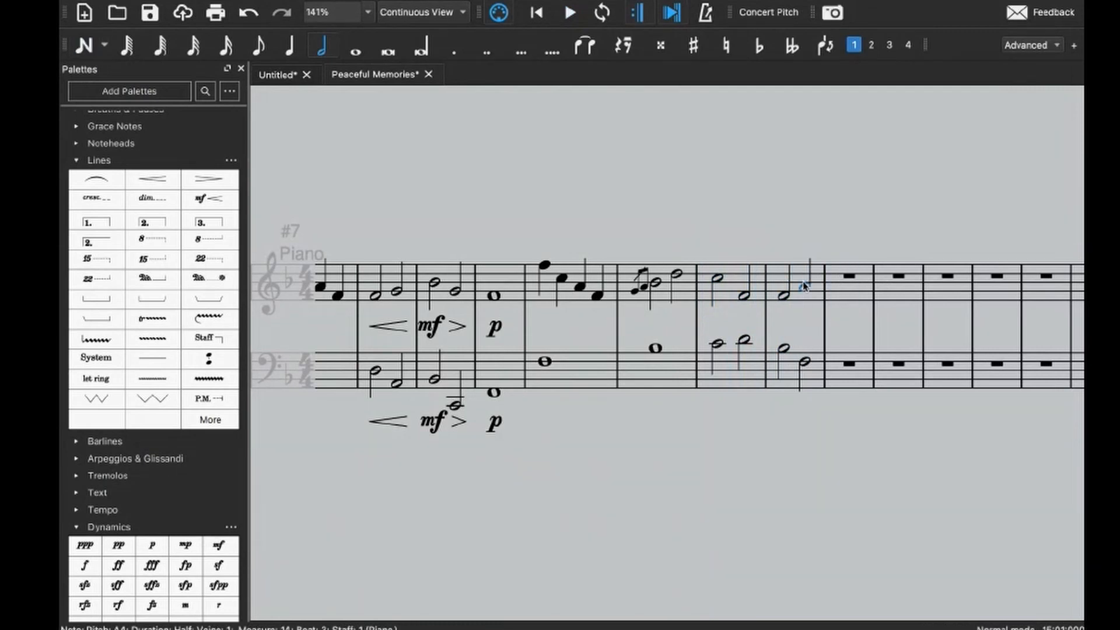
{"action": "key", "text": "space"}
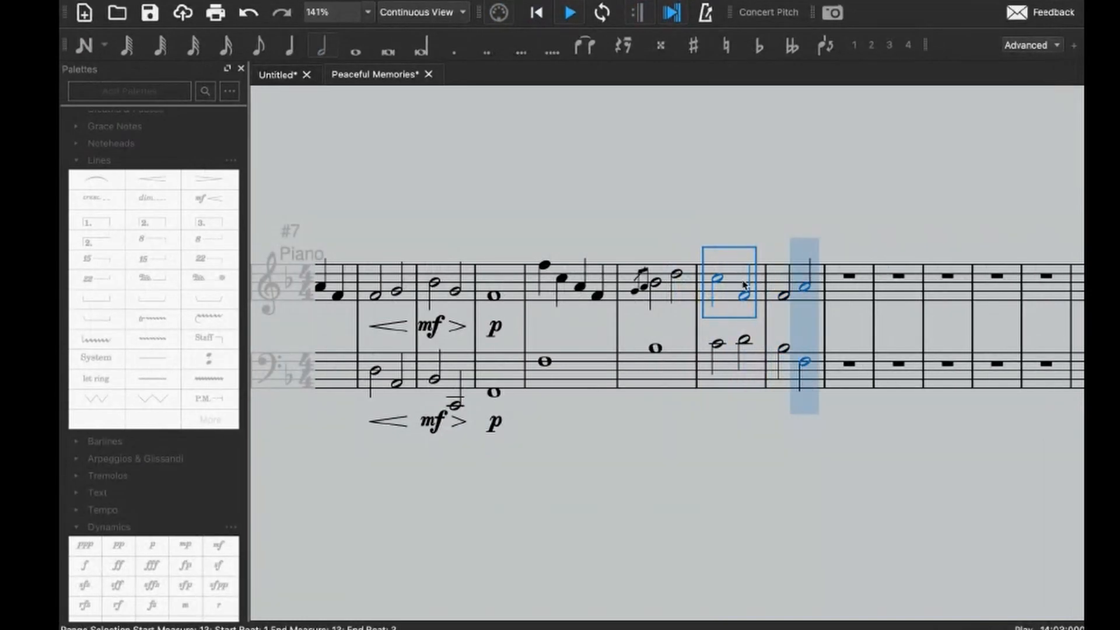
{"action": "key", "text": "space"}
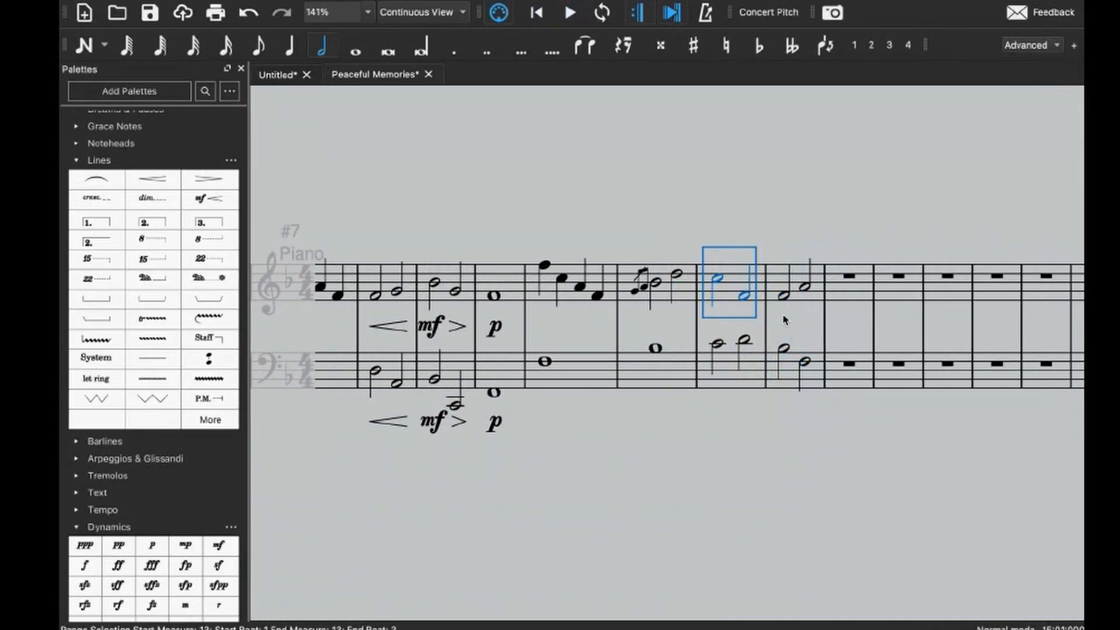
- Play from measure 12 through measure 14 to hear the revised treble melody in context
{"action": "left_click", "coordinate": [676, 362]}
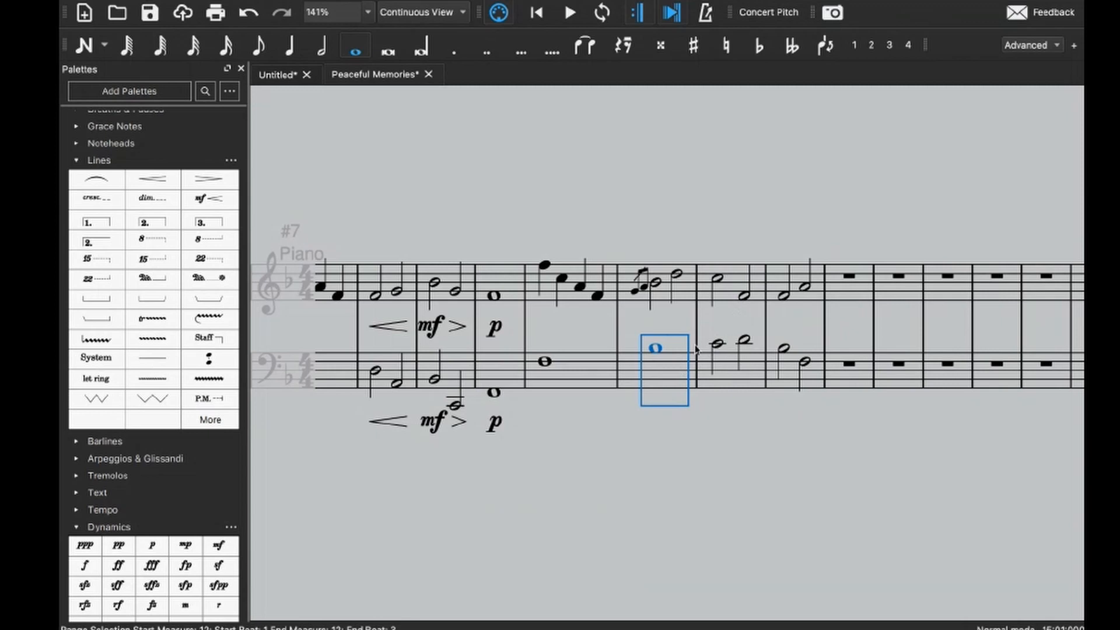
{"action": "key", "text": "space"}
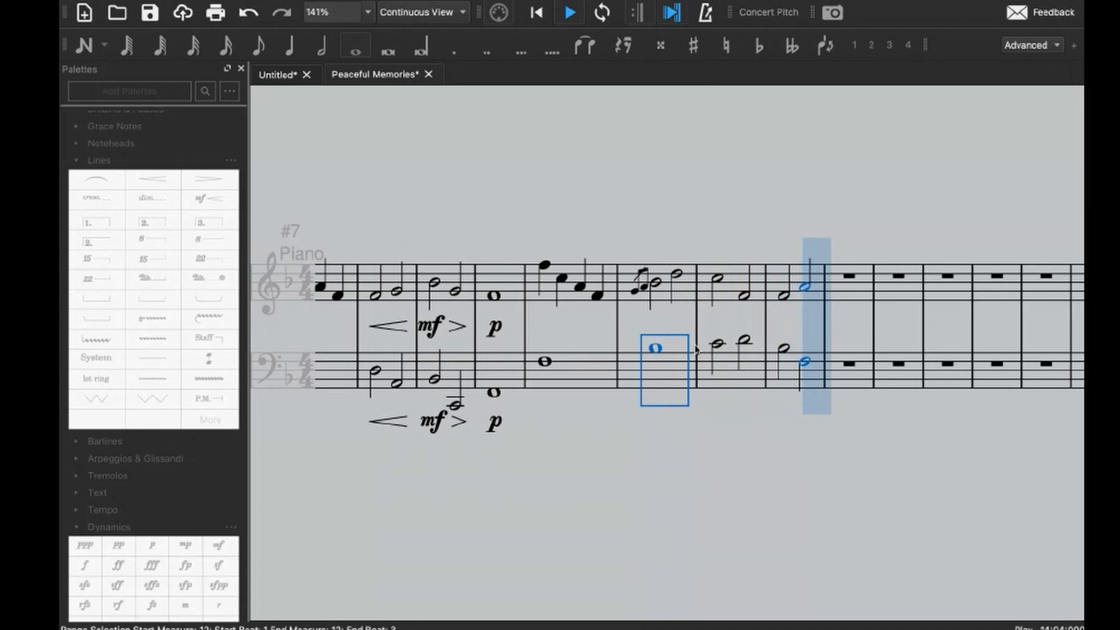
{"action": "key", "text": "space"}
- Change the half note on beat 3 of treble measure 13 to A4 and play from that measure
{"action": "left_click", "coordinate": [745, 297]}
{"action": "key", "text": "n"}
{"action": "key", "text": "Escape"}
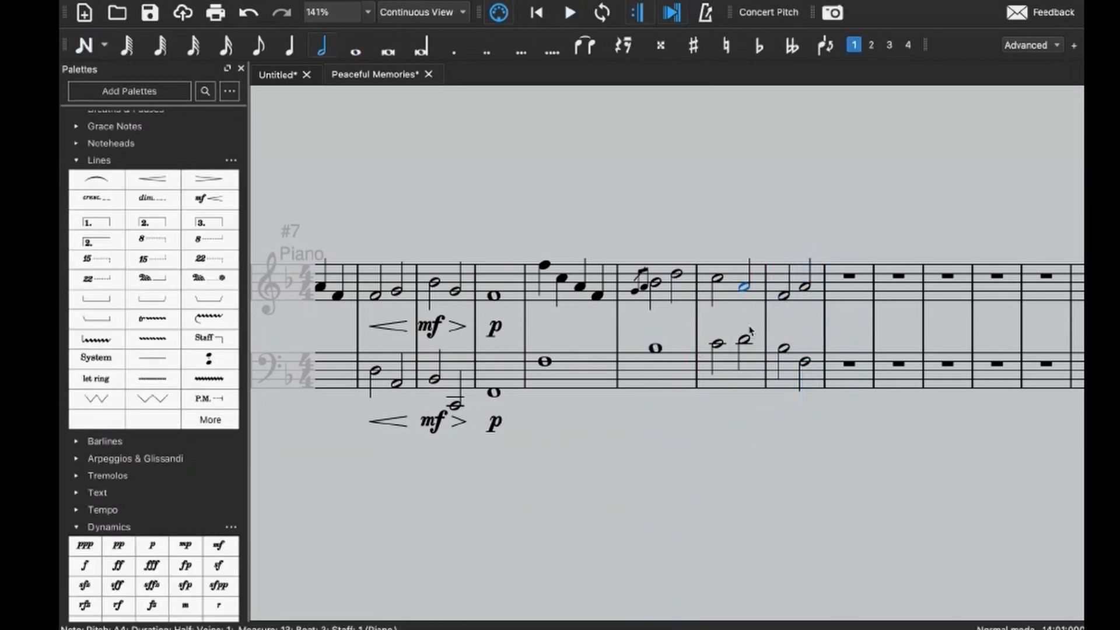
{"action": "key", "text": "space"}
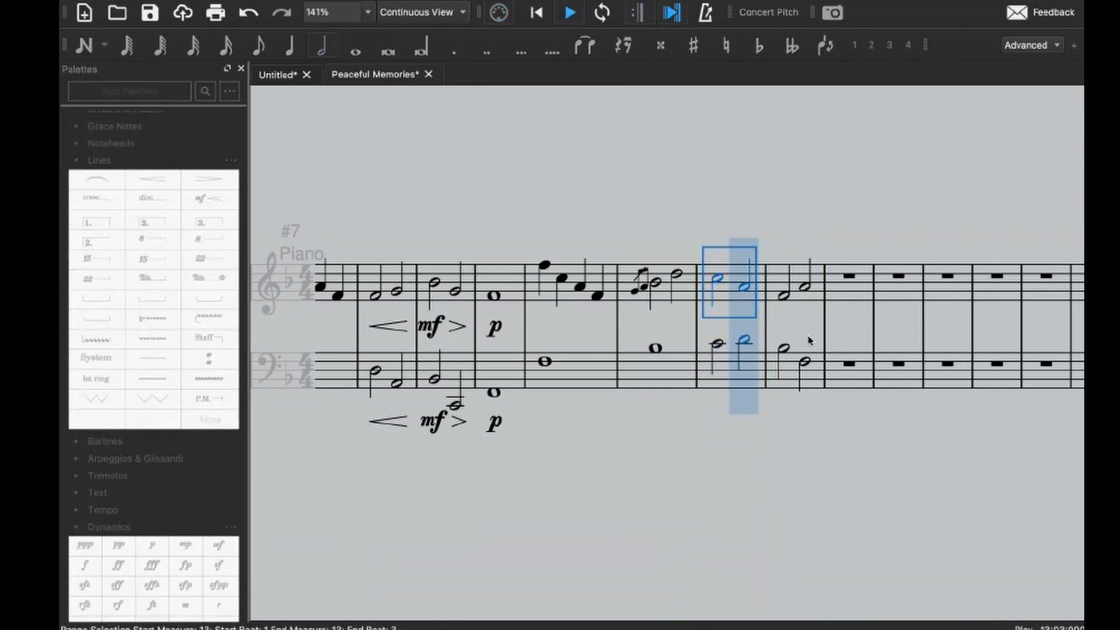
- Change the half note on beat 3 of treble measure 13 to F4 and play from measure 13
{"action": "key", "text": "space"}
{"action": "key", "text": "n"}
{"action": "key", "text": "e"}
{"action": "key", "text": "Down"}
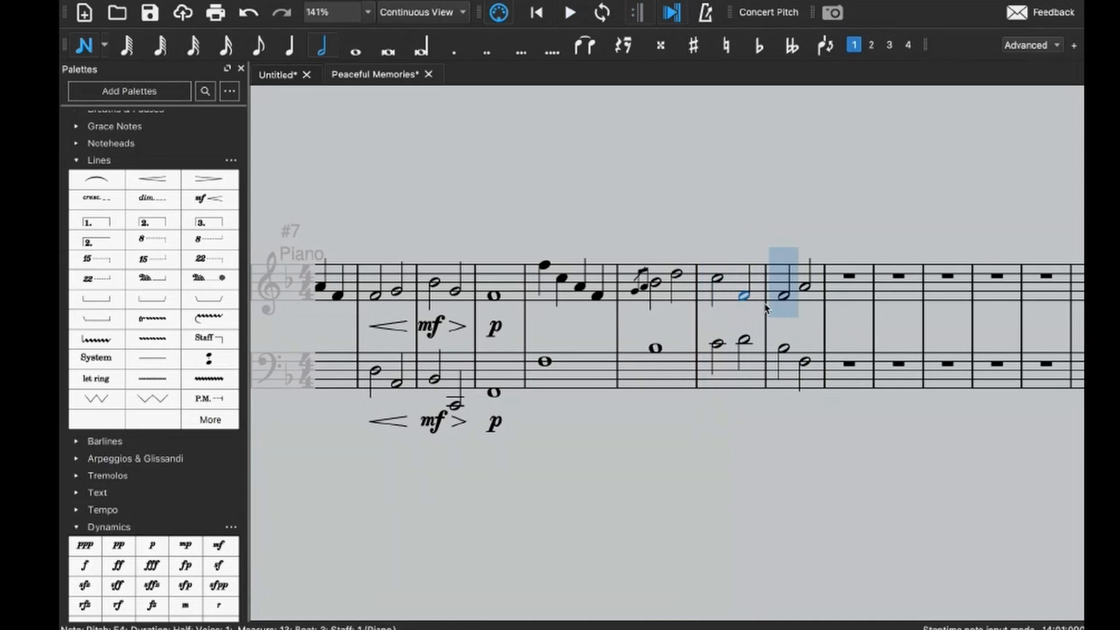
{"action": "key", "text": "Escape"}
{"action": "key", "text": "ctrl+Down"}
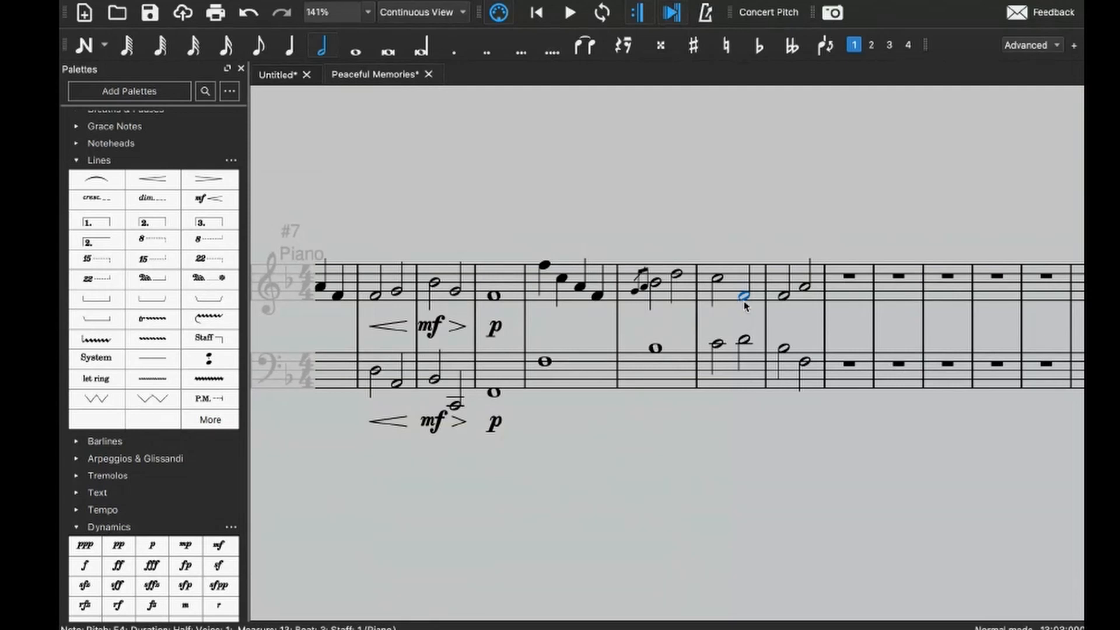
{"action": "key", "text": "space"}
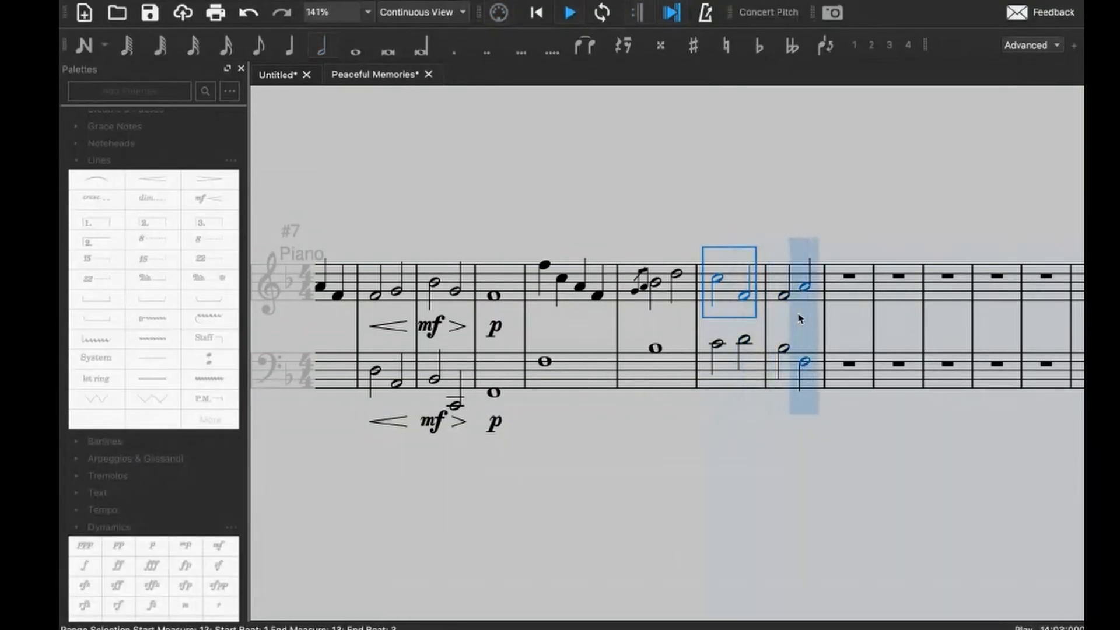
{"action": "key", "text": "space"}
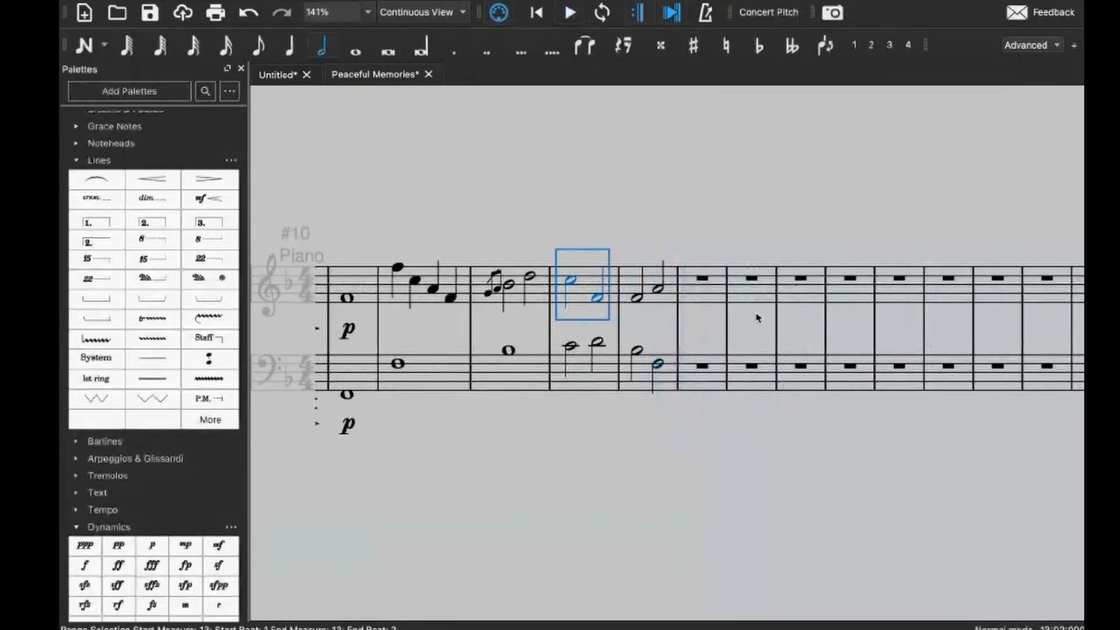
- Place an end-repeat barline after measure 14 and play from measure 13
{"action": "scroll", "coordinate": [757, 318], "scroll_direction": "left", "scroll_amount": 5}
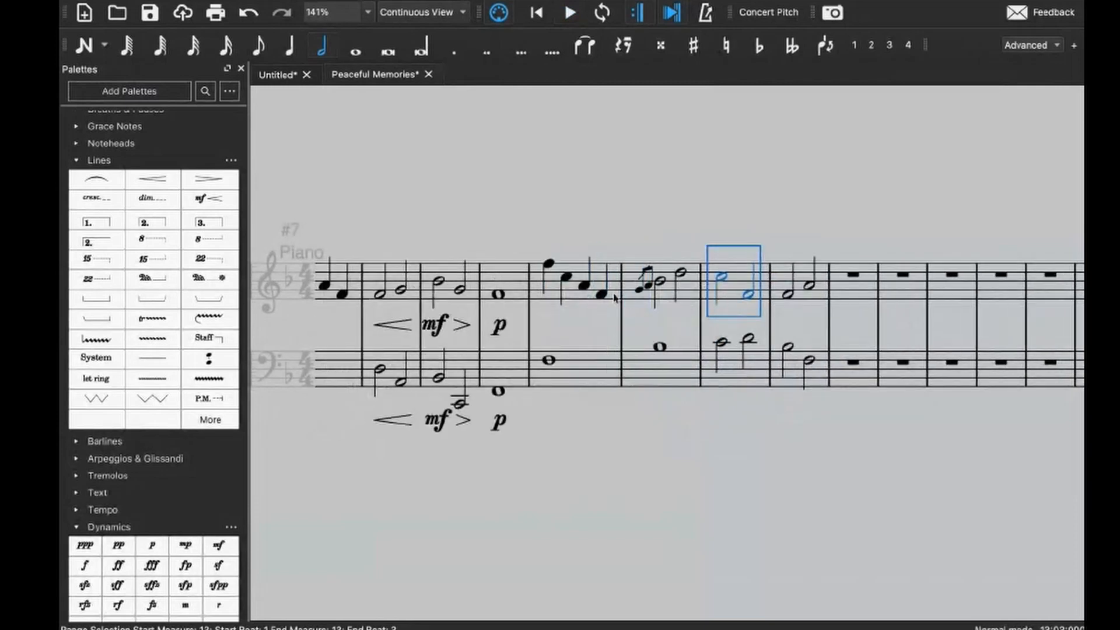
{"action": "scroll", "coordinate": [614, 298], "scroll_direction": "left", "scroll_amount": 2}
{"action": "key", "text": "Right"}
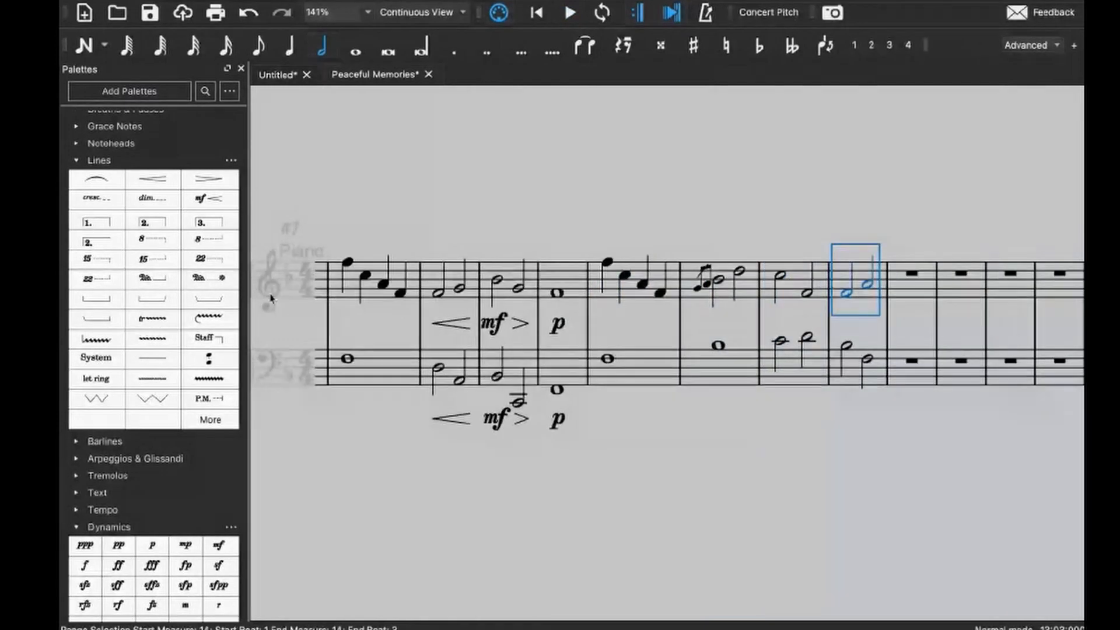
{"action": "scroll", "coordinate": [181, 394], "scroll_direction": "down", "scroll_amount": 3}
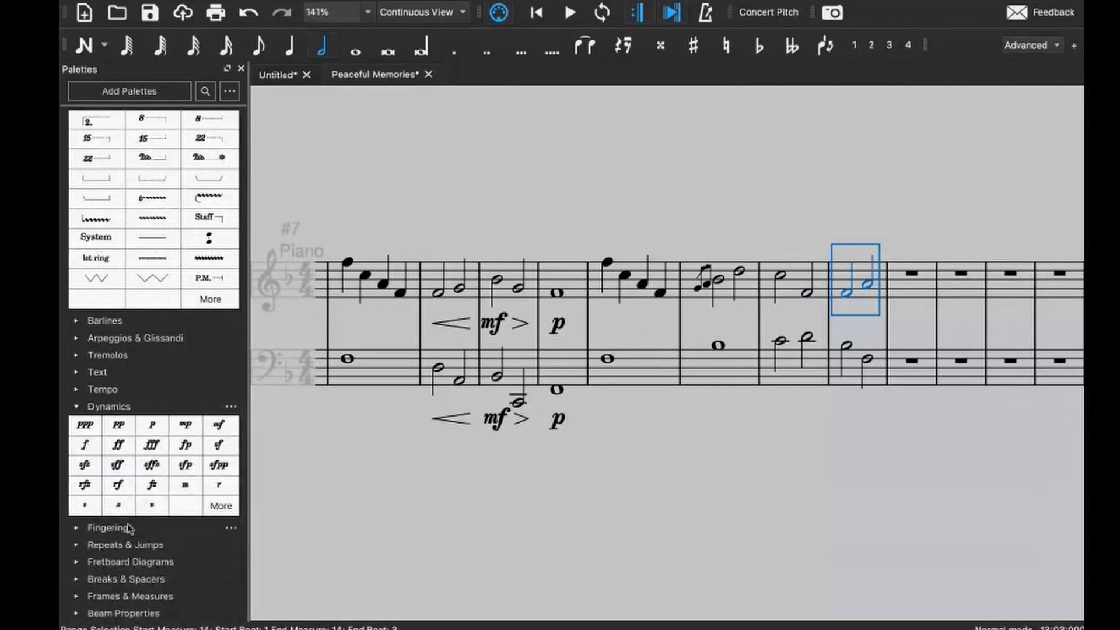
{"action": "left_click", "coordinate": [78, 545]}
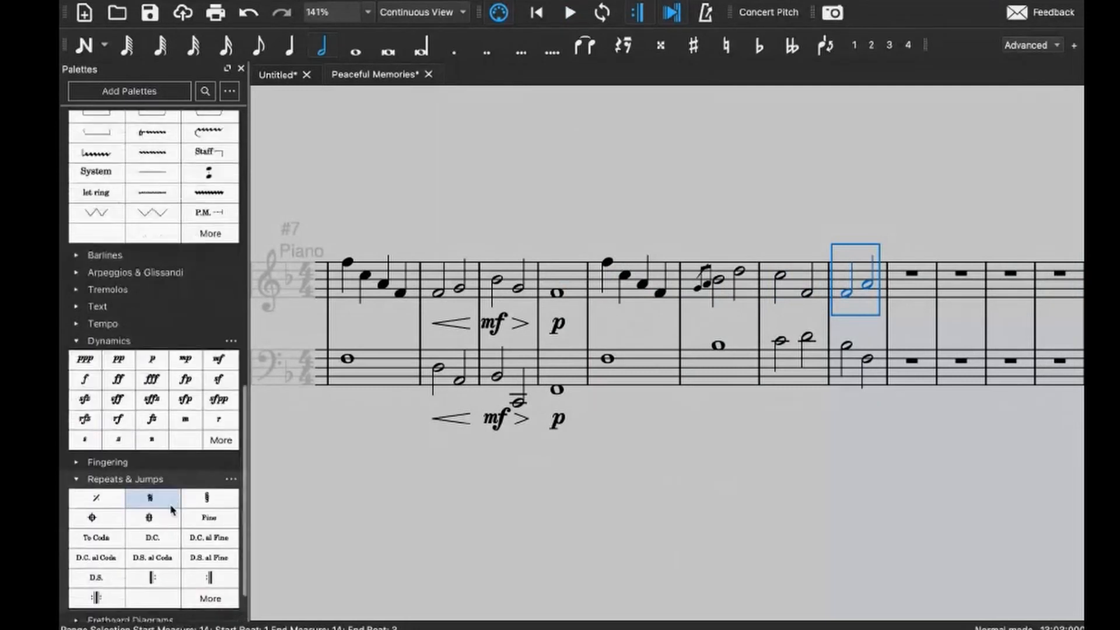
{"action": "left_click", "coordinate": [806, 278]}
{"action": "key", "text": "space"}
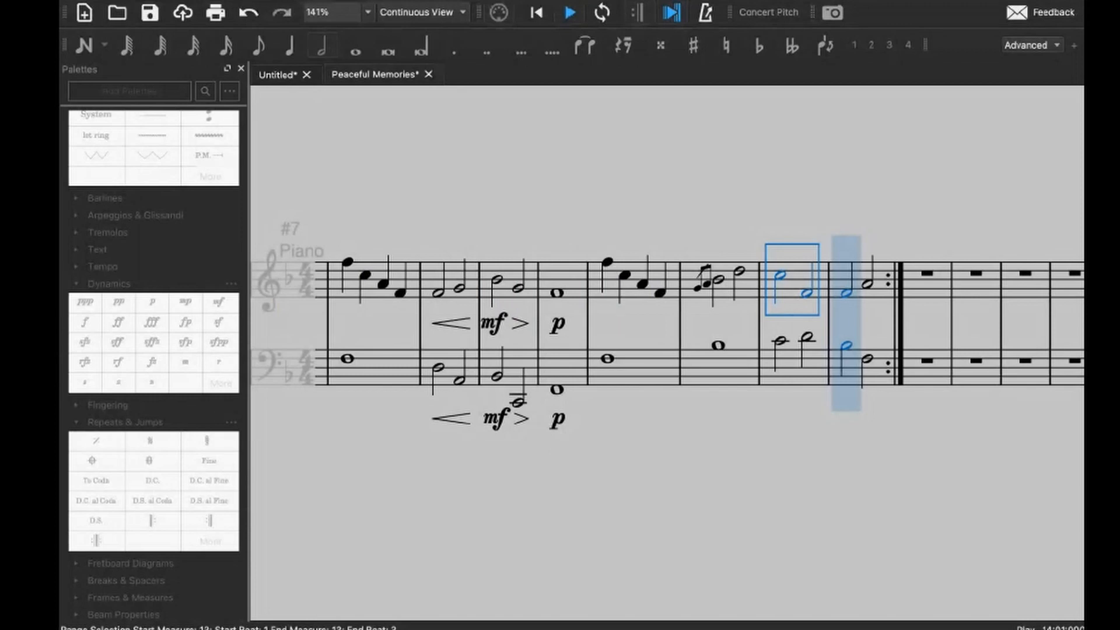
{"action": "key", "text": "space"}
- Add a crescendo hairpin under treble measures 11 and 12 and an mp dynamic on beat 1 of measure 13
{"action": "scroll", "coordinate": [540, 301], "scroll_direction": "down", "scroll_amount": 1}
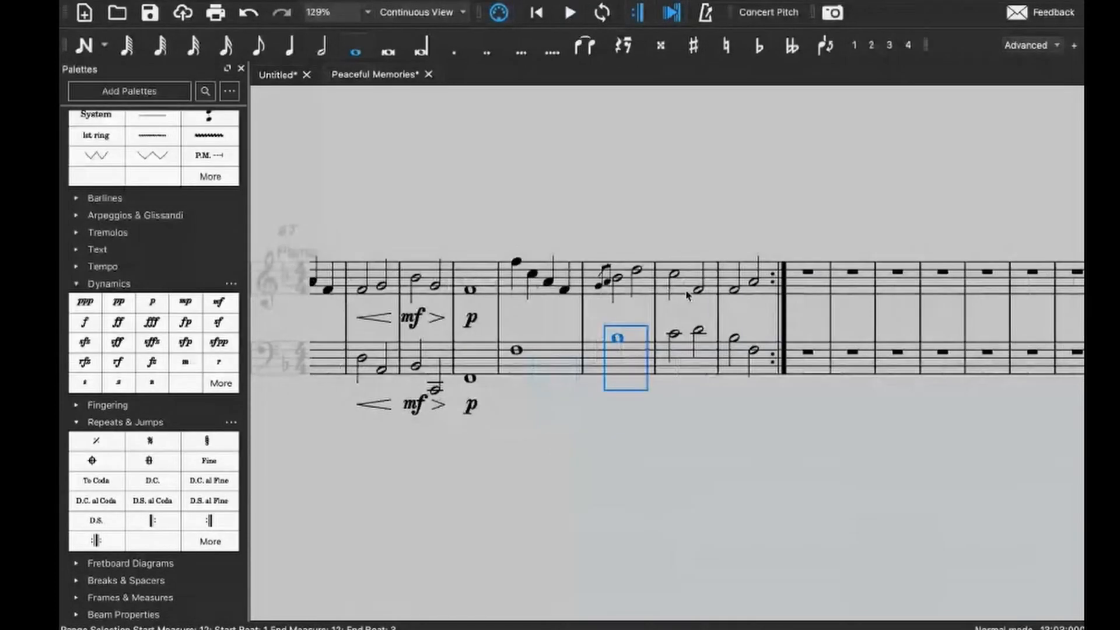
{"action": "left_click", "coordinate": [538, 298]}
{"action": "left_click", "coordinate": [564, 360], "text": "shift"}
{"action": "left_click", "coordinate": [622, 290], "text": "shift"}
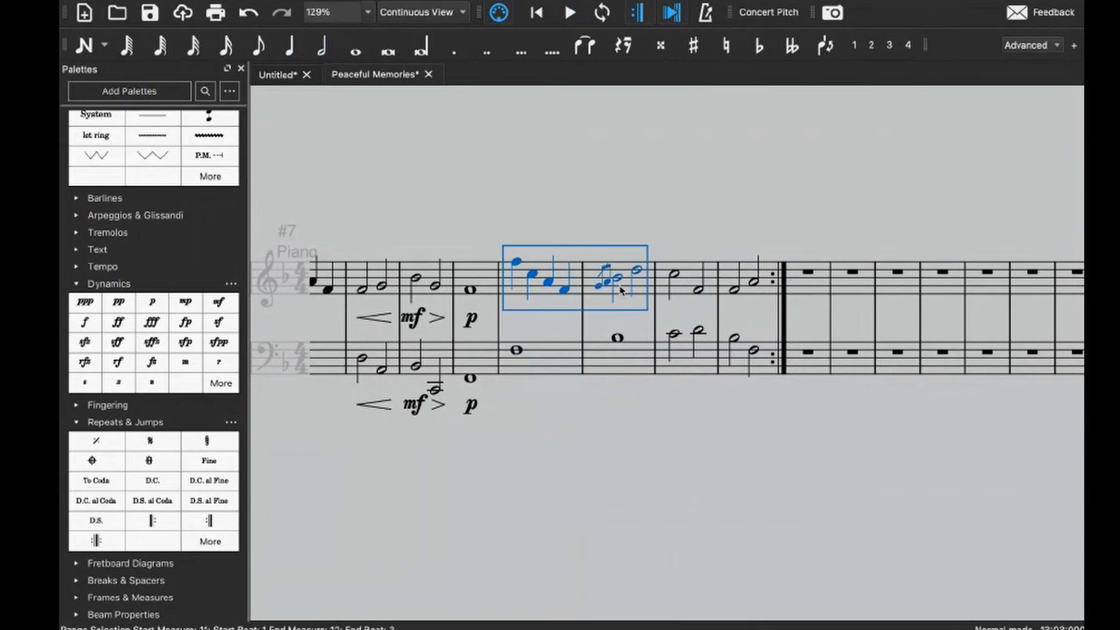
{"action": "scroll", "coordinate": [152, 234], "scroll_direction": "up", "scroll_amount": 4}
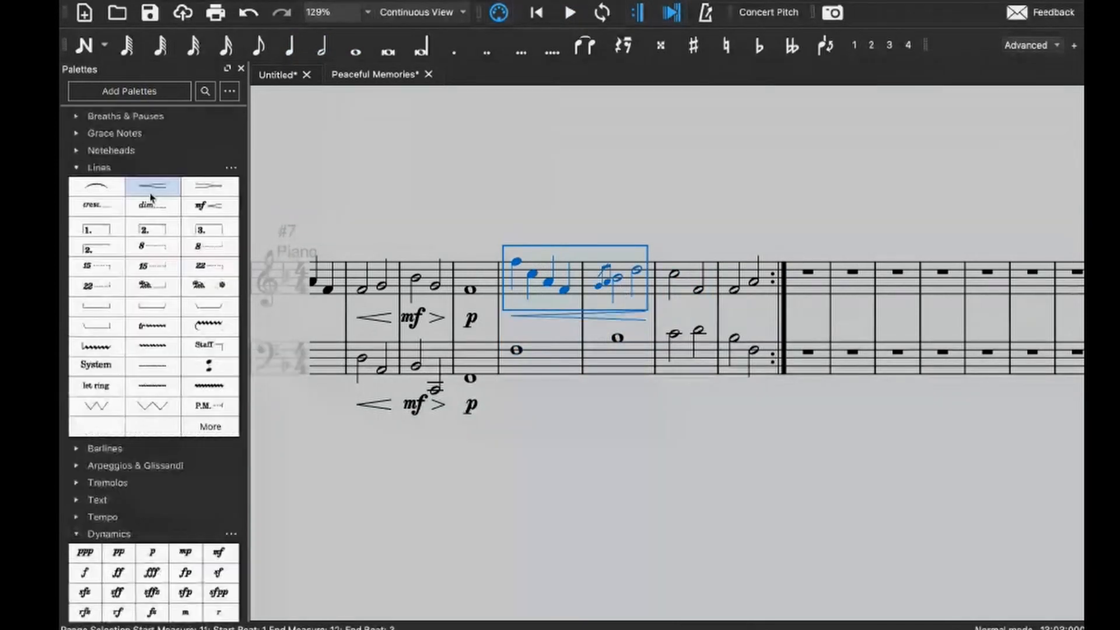
{"action": "left_click", "coordinate": [152, 185]}
{"action": "scroll", "coordinate": [199, 369], "scroll_direction": "down", "scroll_amount": 2}
{"action": "scroll", "coordinate": [198, 369], "scroll_direction": "down", "scroll_amount": 3}
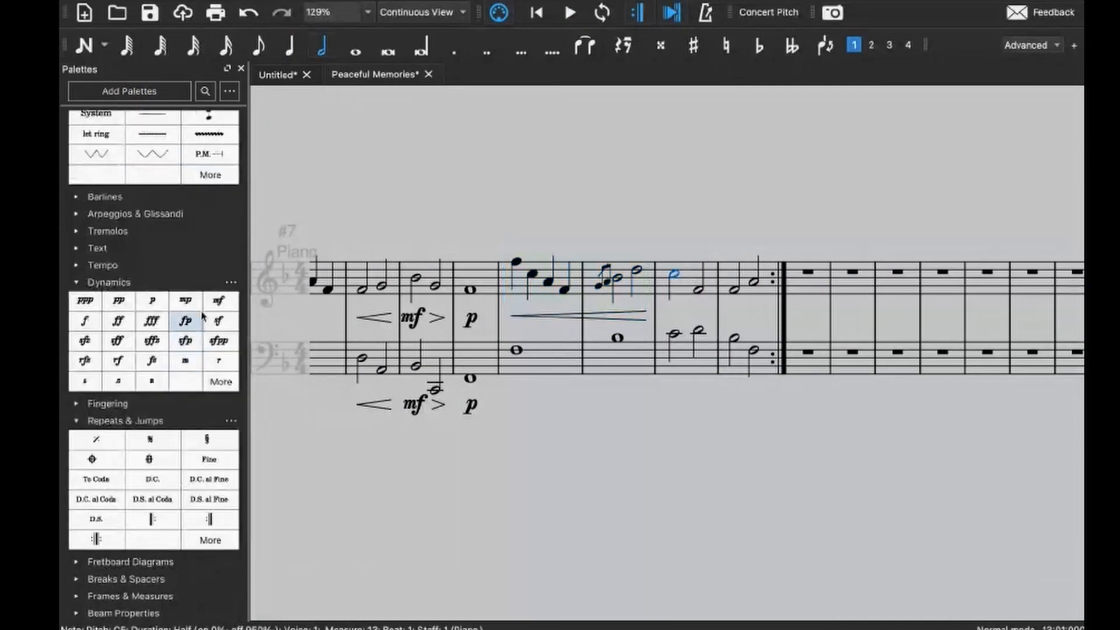
{"action": "left_click", "coordinate": [186, 301]}
- Add a diminuendo hairpin from treble measure 13 beat 3 to the first note of measure 14, and p on measure 14 beat 3
{"action": "left_click", "coordinate": [698, 290]}
{"action": "left_click", "coordinate": [739, 347], "text": "shift"}
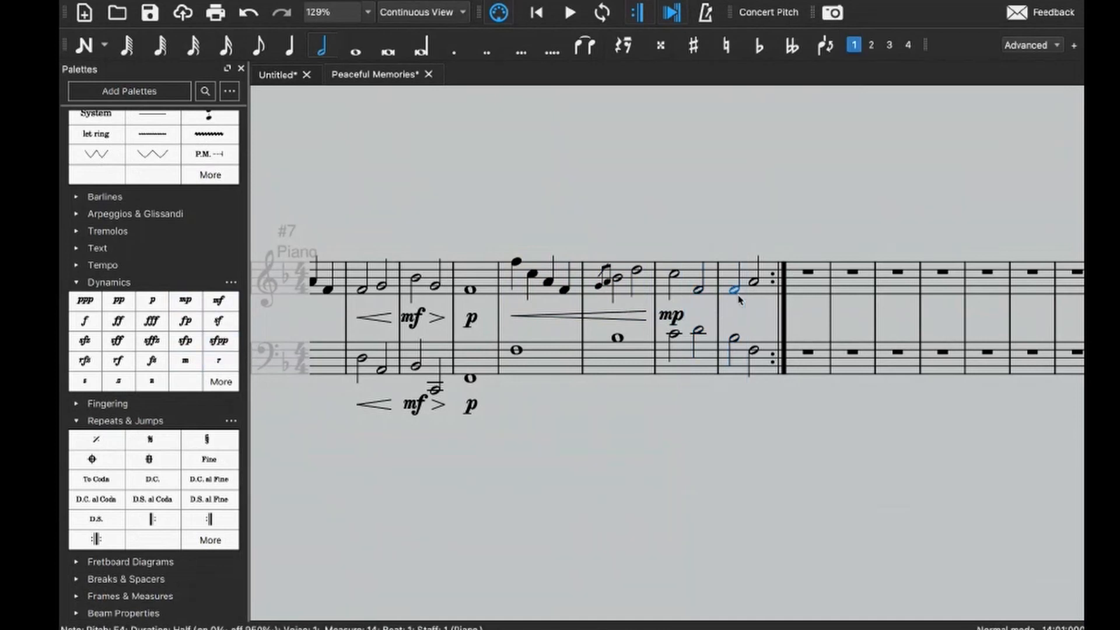
{"action": "left_click", "coordinate": [698, 289], "text": "shift"}
{"action": "scroll", "coordinate": [153, 333], "scroll_direction": "up", "scroll_amount": 4}
{"action": "left_click", "coordinate": [209, 176]}
{"action": "left_click", "coordinate": [756, 284]}
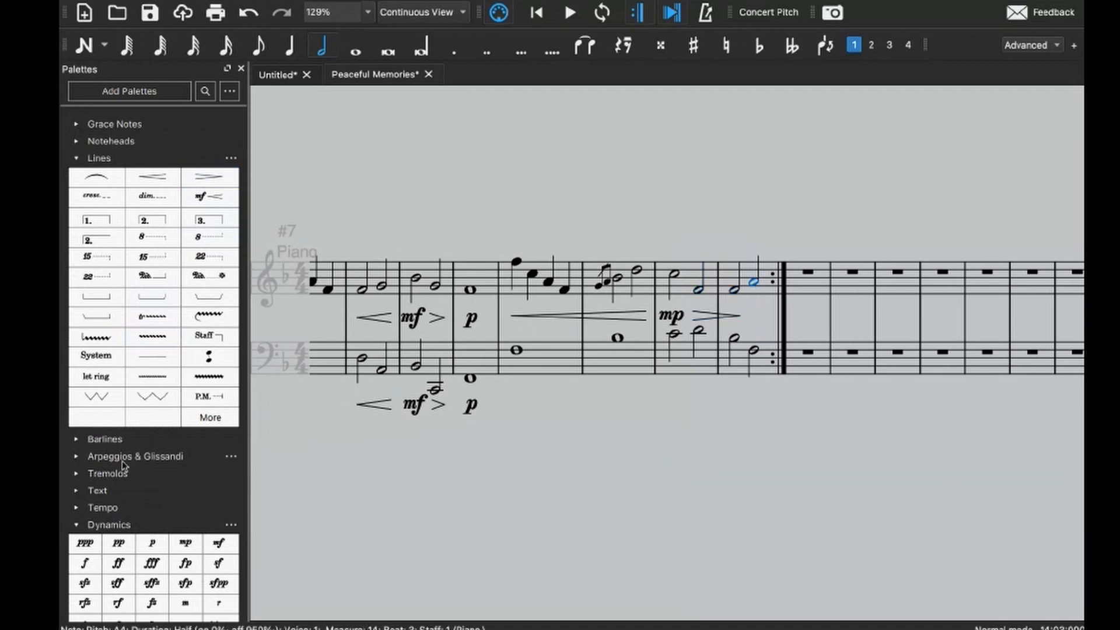
{"action": "scroll", "coordinate": [125, 463], "scroll_direction": "down", "scroll_amount": 6}
{"action": "left_click", "coordinate": [158, 307]}
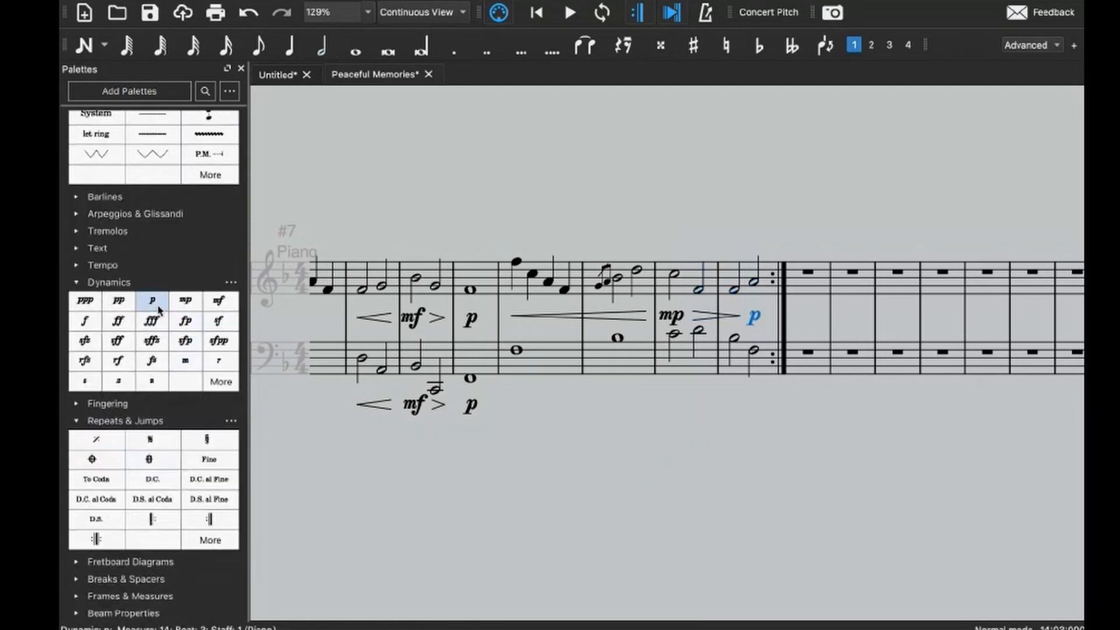
- Play from measure 11 to hear the passage with its dynamics and repeat
{"action": "left_click", "coordinate": [555, 362]}
{"action": "key", "text": "space"}
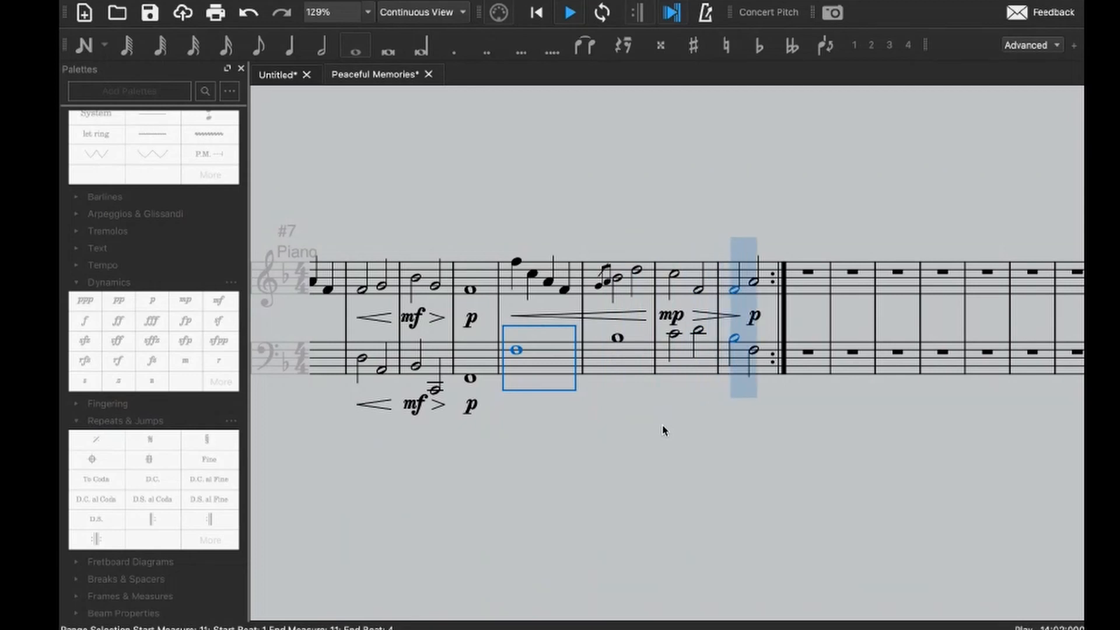
{"action": "key", "text": "space"}
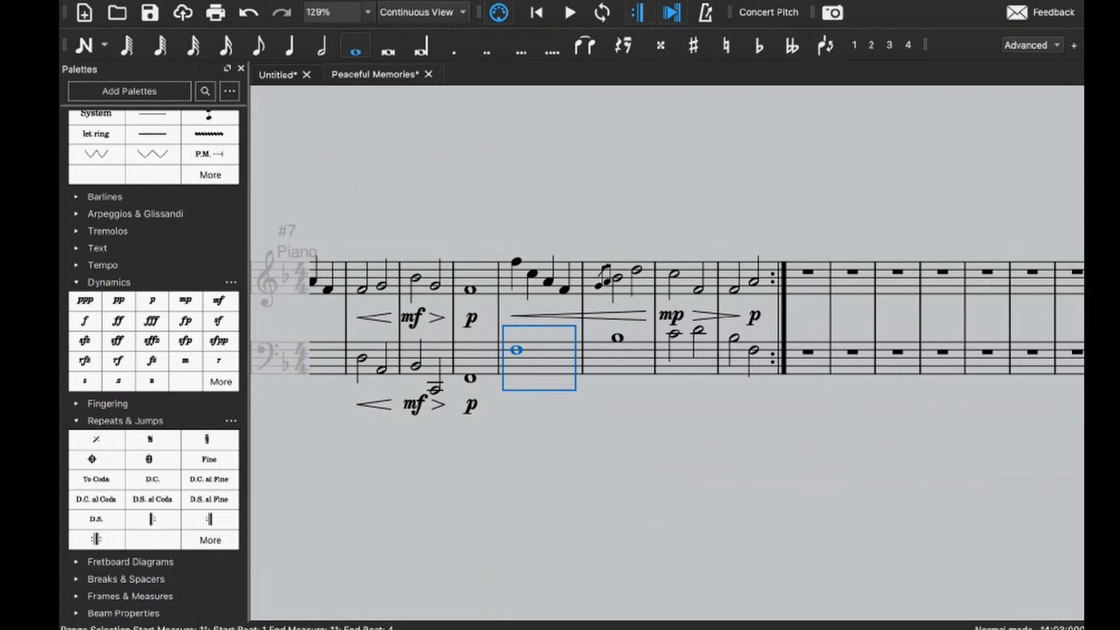
{"action": "scroll", "coordinate": [668, 402], "scroll_direction": "up", "scroll_amount": 2}
{"action": "scroll", "coordinate": [636, 391], "scroll_direction": "right", "scroll_amount": 5}
{"action": "left_click", "coordinate": [577, 366]}
{"action": "key", "text": "n"}
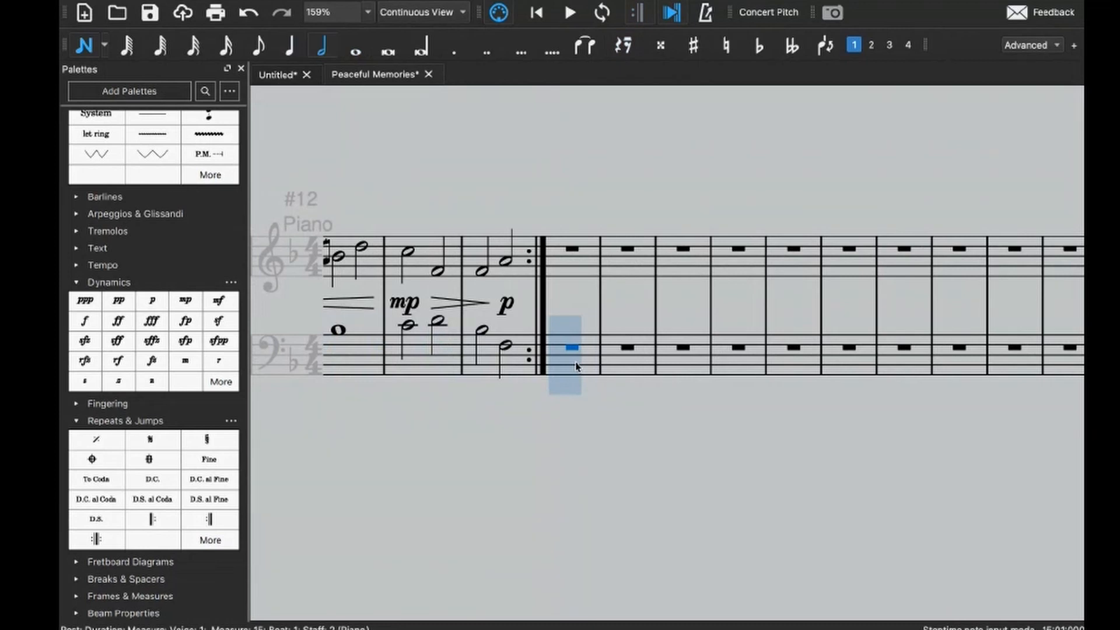
{"action": "key", "text": "Escape"}
- Mark treble measures 11 to 14 with a first-ending bracket
{"action": "scroll", "coordinate": [620, 319], "scroll_direction": "down", "scroll_amount": 3}
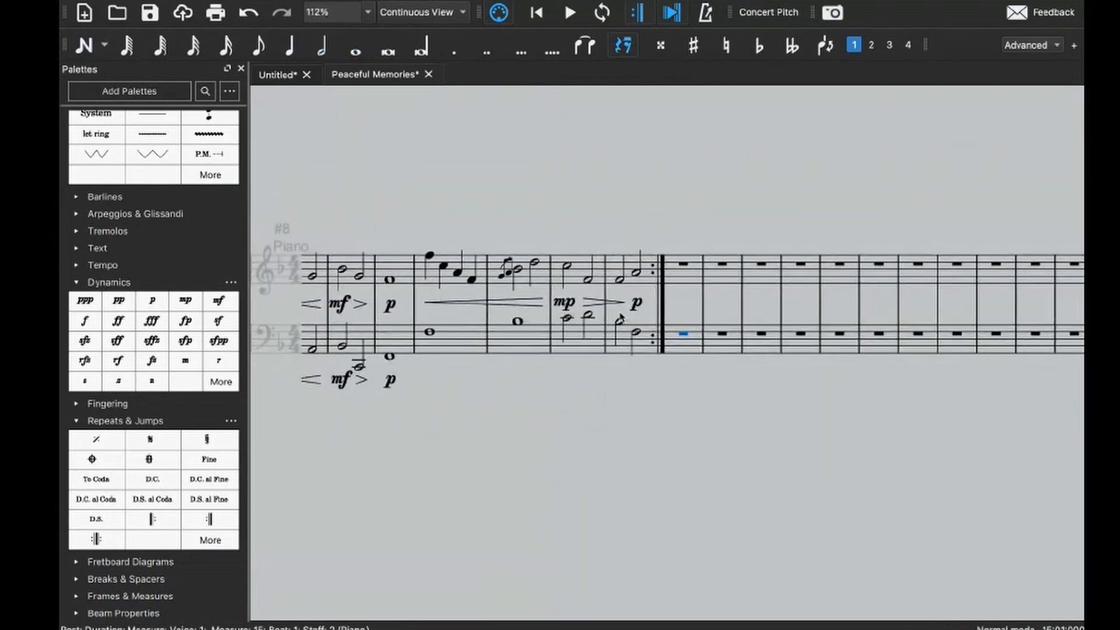
{"action": "left_click", "coordinate": [631, 270]}
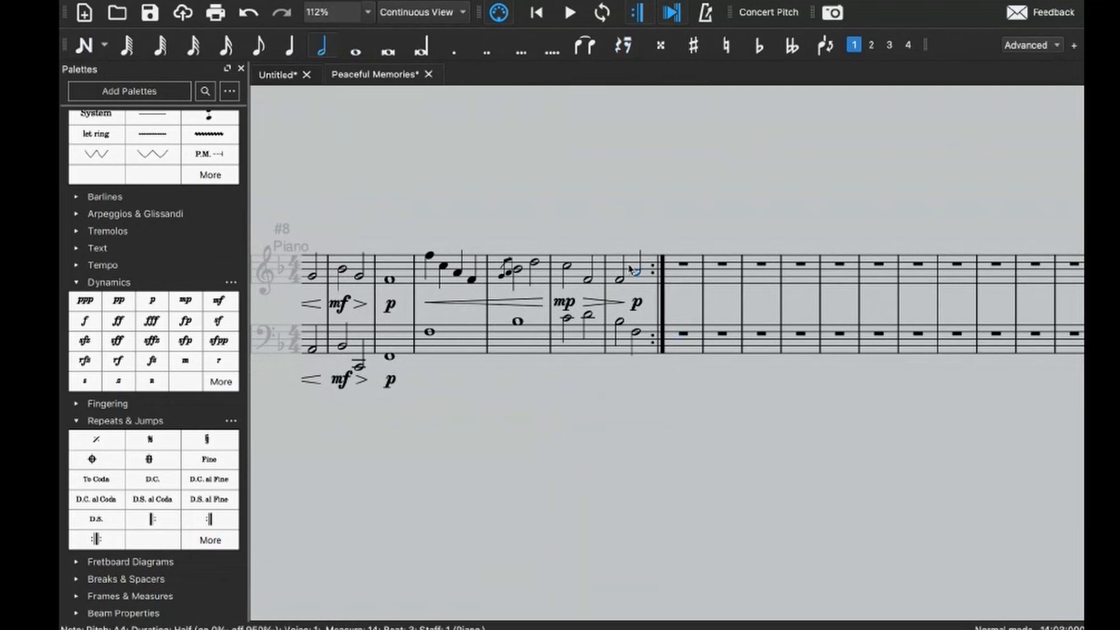
{"action": "scroll", "coordinate": [632, 270], "scroll_direction": "left", "scroll_amount": 1}
{"action": "left_click", "coordinate": [648, 276], "text": "shift"}
{"action": "scroll", "coordinate": [598, 268], "scroll_direction": "left", "scroll_amount": 2}
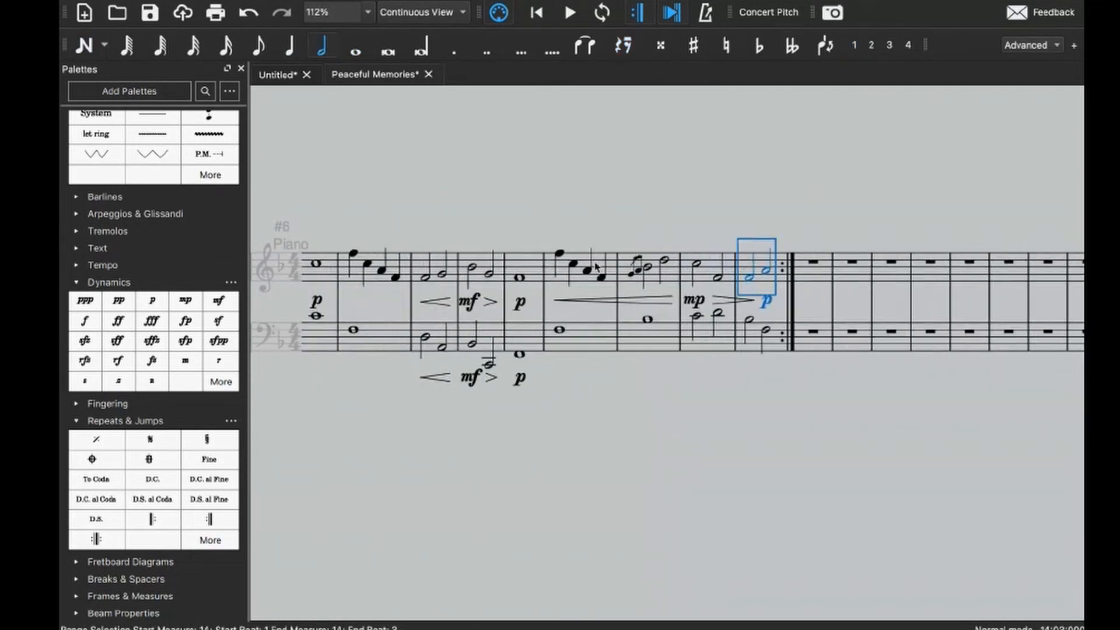
{"action": "left_click", "coordinate": [588, 262], "text": "shift"}
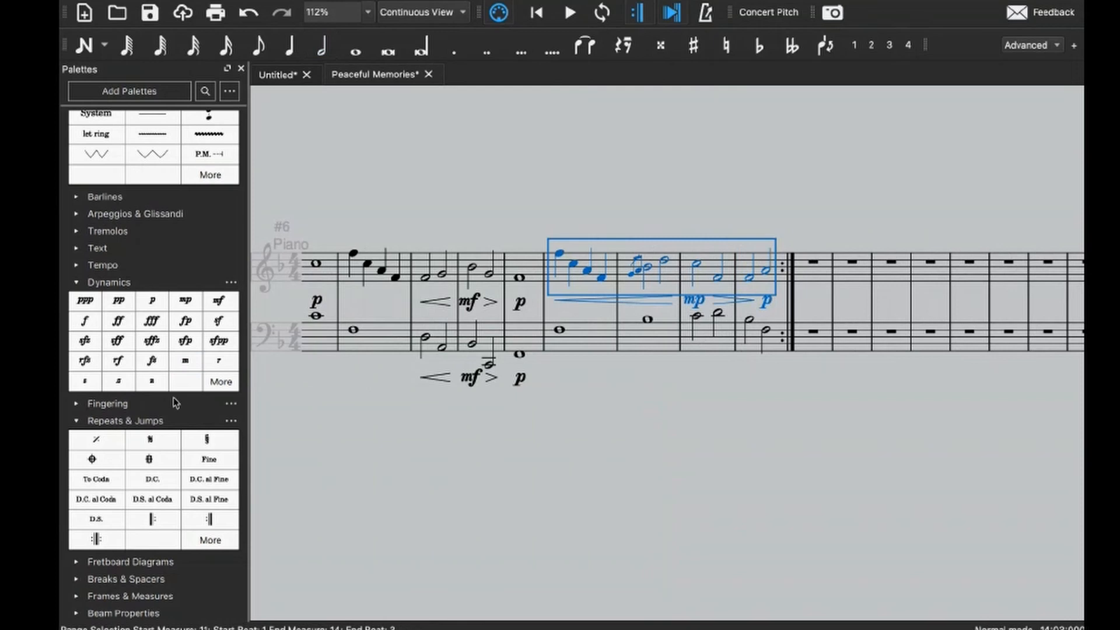
{"action": "scroll", "coordinate": [175, 402], "scroll_direction": "up", "scroll_amount": 10}
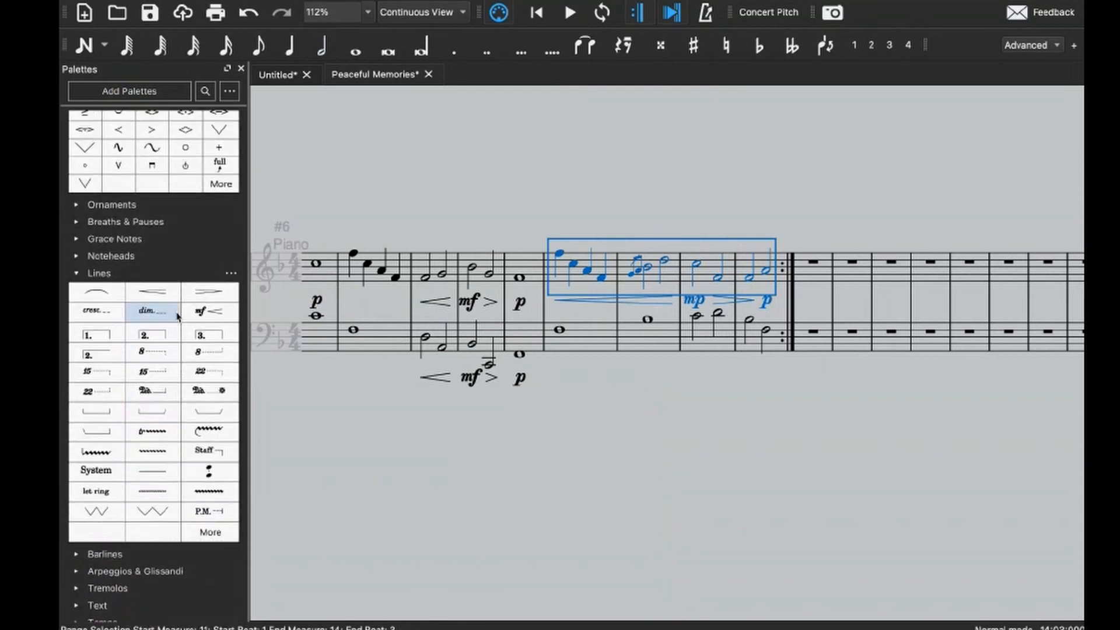
{"action": "scroll", "coordinate": [178, 317], "scroll_direction": "down", "scroll_amount": 10}
{"action": "scroll", "coordinate": [178, 317], "scroll_direction": "up", "scroll_amount": 3}
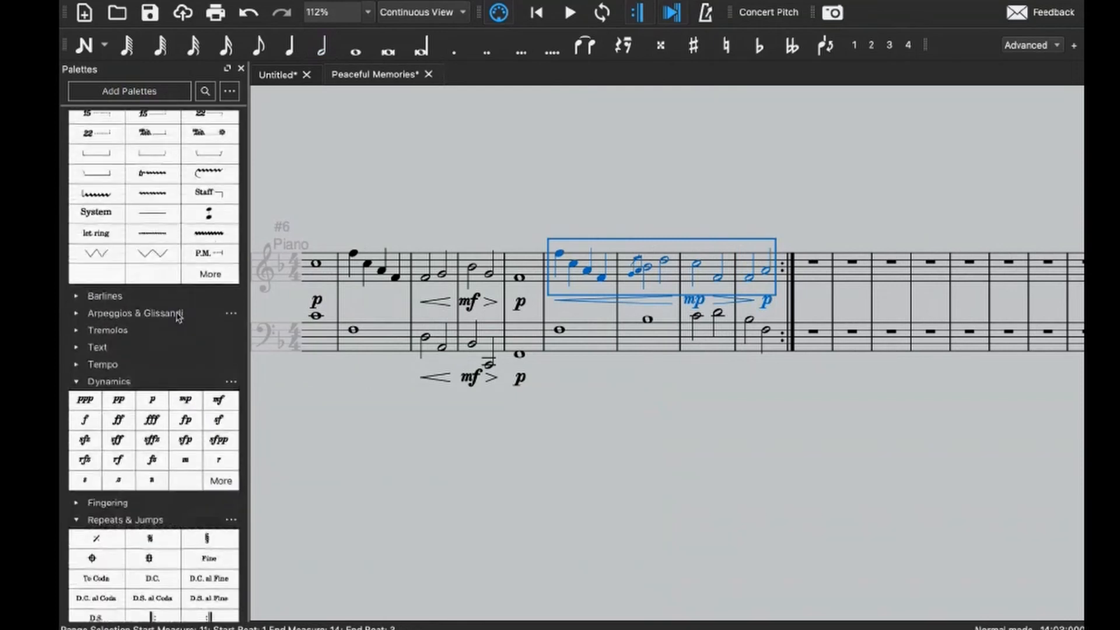
{"action": "scroll", "coordinate": [177, 317], "scroll_direction": "up", "scroll_amount": 3}
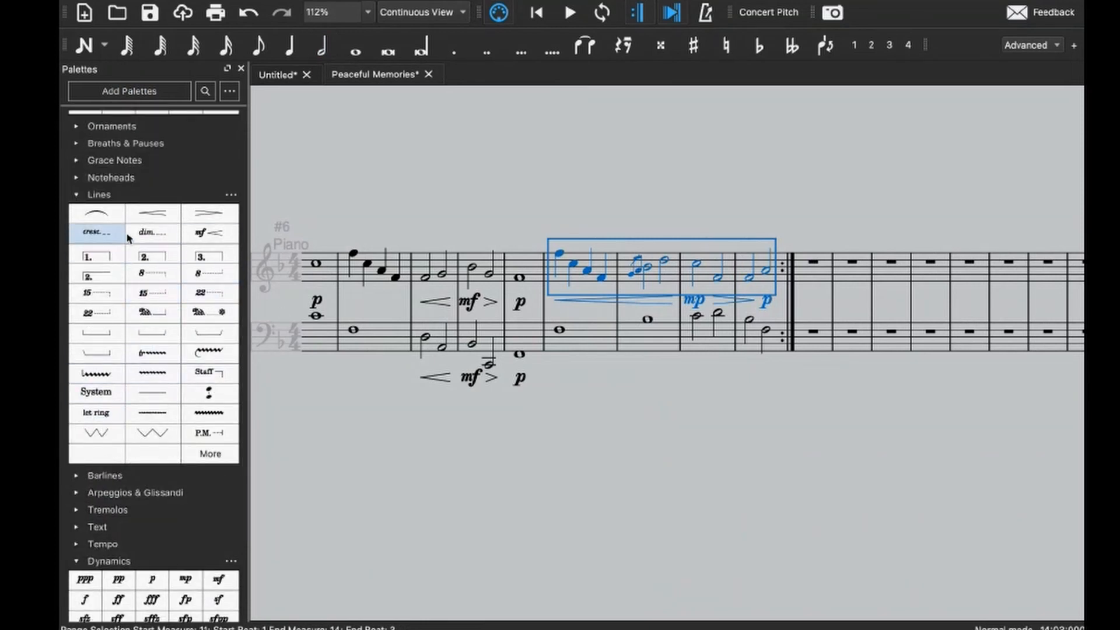
{"action": "left_click", "coordinate": [98, 258]}
- Add a second-ending bracket over measure 15
{"action": "left_click", "coordinate": [514, 270]}
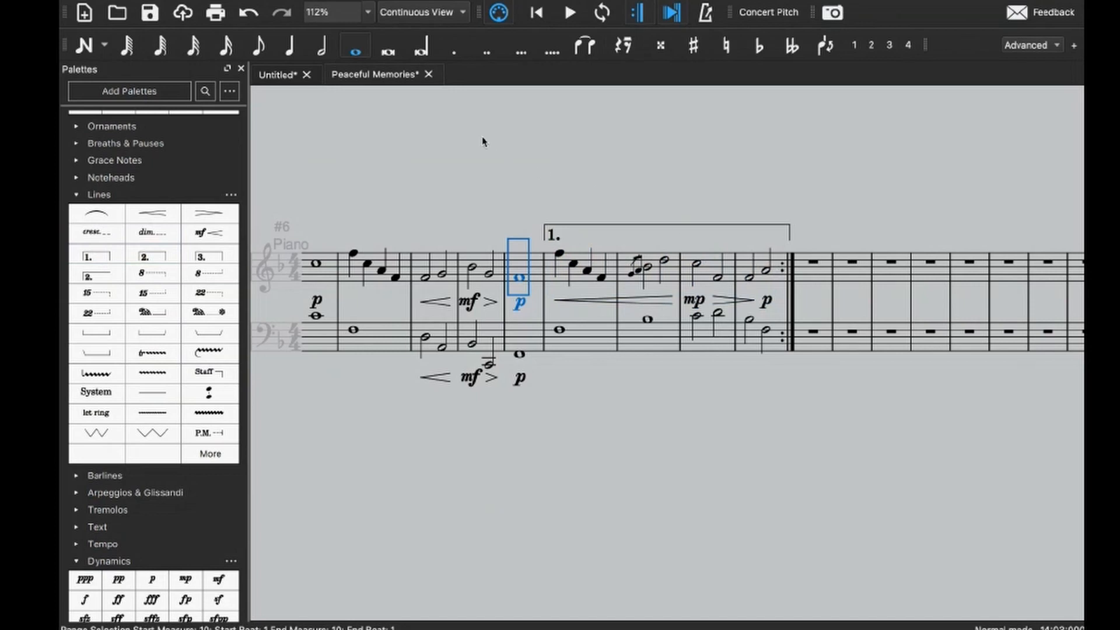
{"action": "left_click", "coordinate": [814, 269]}
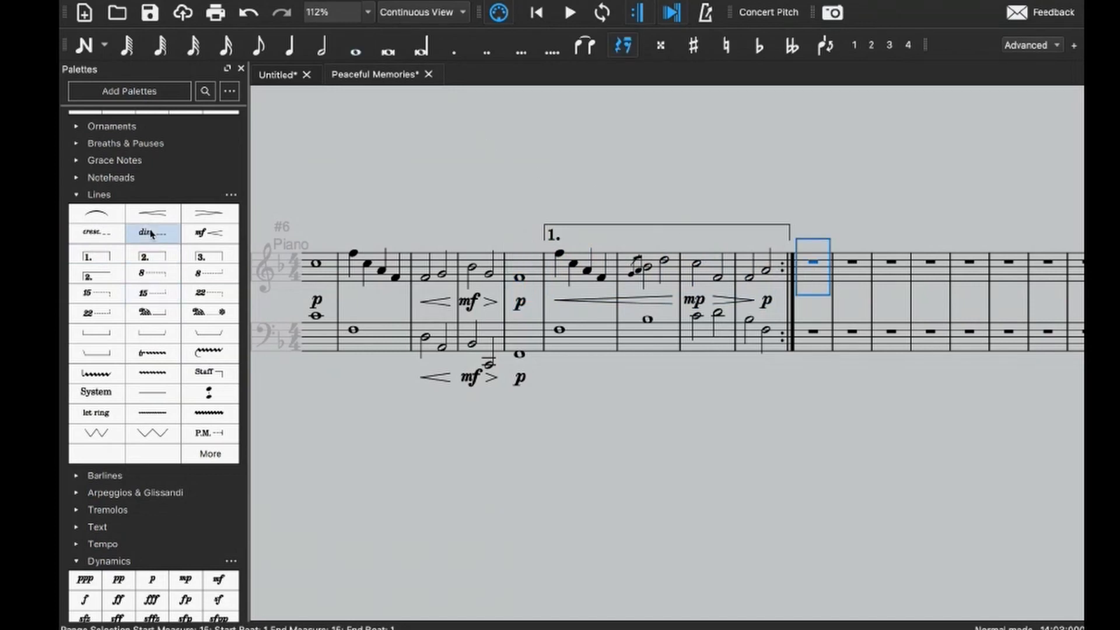
{"action": "left_click", "coordinate": [151, 257]}
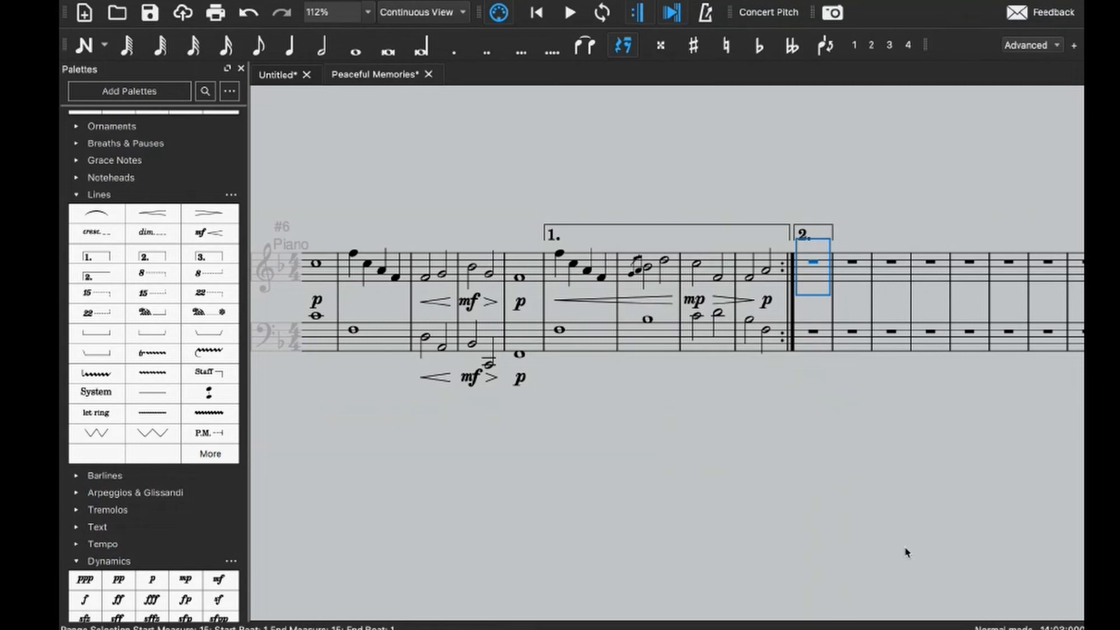
- Review the score from the empty second ending in measure 15 back through the earlier measures
{"action": "scroll", "coordinate": [657, 298], "scroll_direction": "up", "scroll_amount": 5}
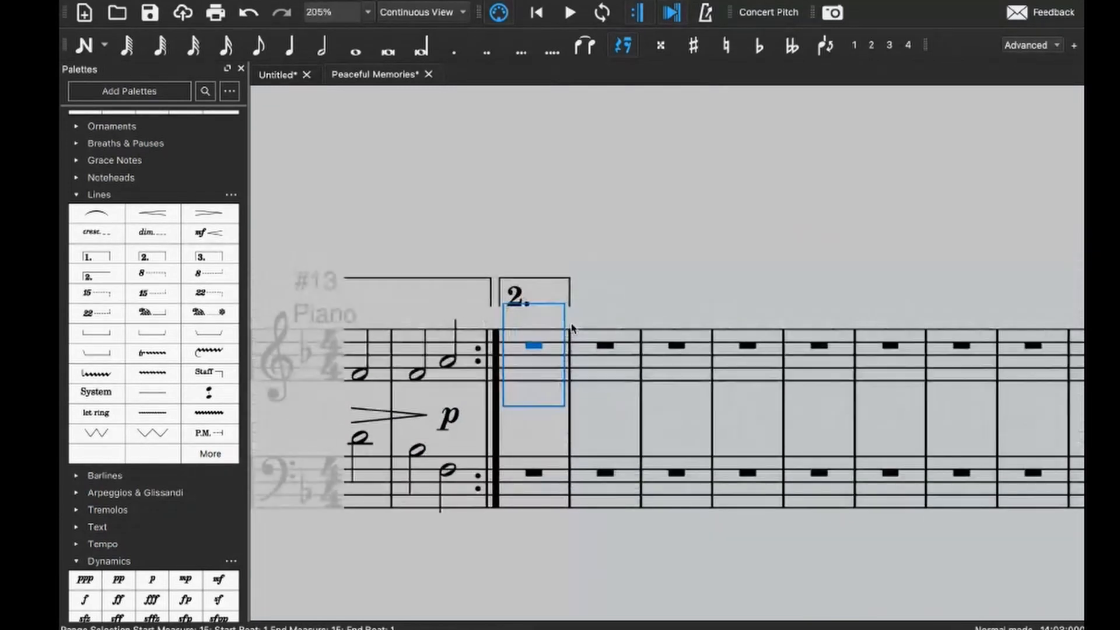
{"action": "scroll", "coordinate": [572, 329], "scroll_direction": "down", "scroll_amount": 2}
{"action": "scroll", "coordinate": [571, 328], "scroll_direction": "left", "scroll_amount": 2}
{"action": "left_click", "coordinate": [658, 375]}
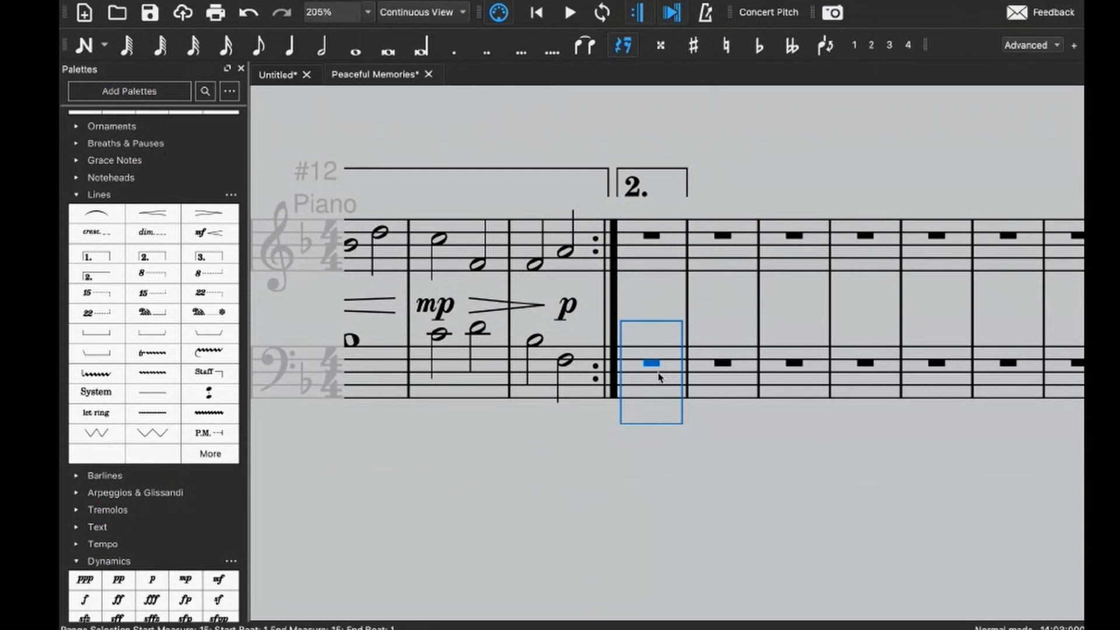
{"action": "scroll", "coordinate": [658, 378], "scroll_direction": "down", "scroll_amount": 3}
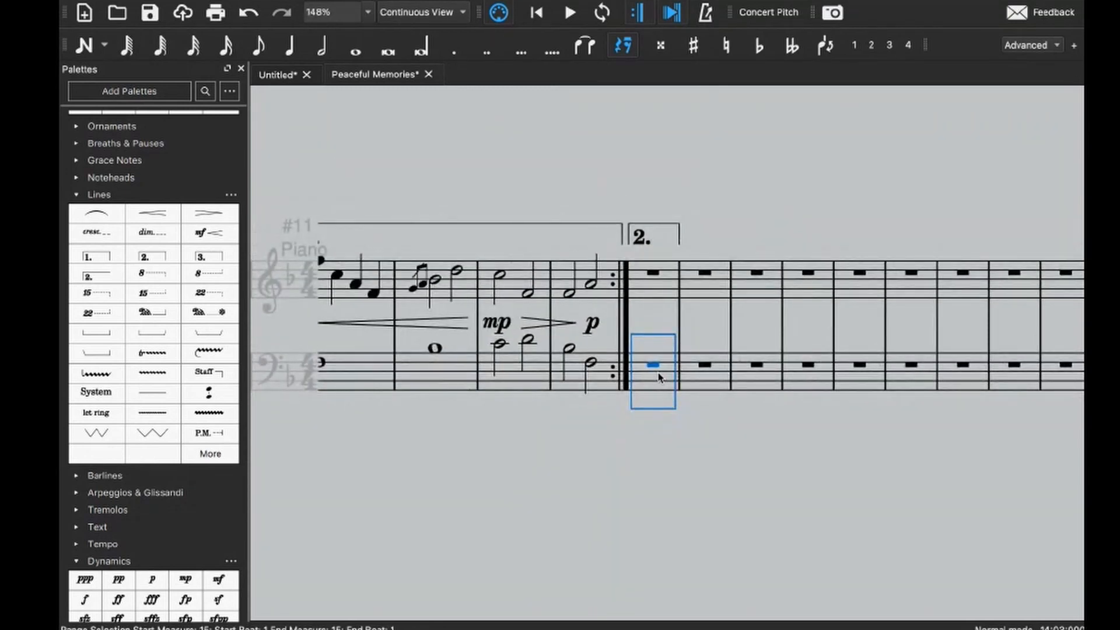
{"action": "scroll", "coordinate": [659, 377], "scroll_direction": "down", "scroll_amount": 1}
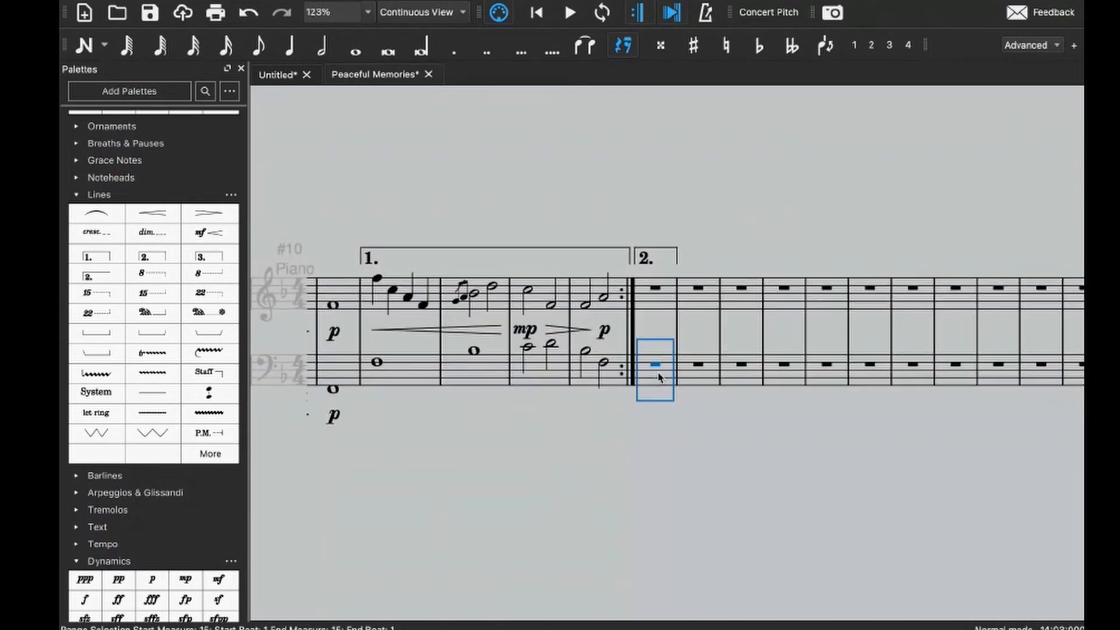
{"action": "scroll", "coordinate": [659, 377], "scroll_direction": "left", "scroll_amount": 3}
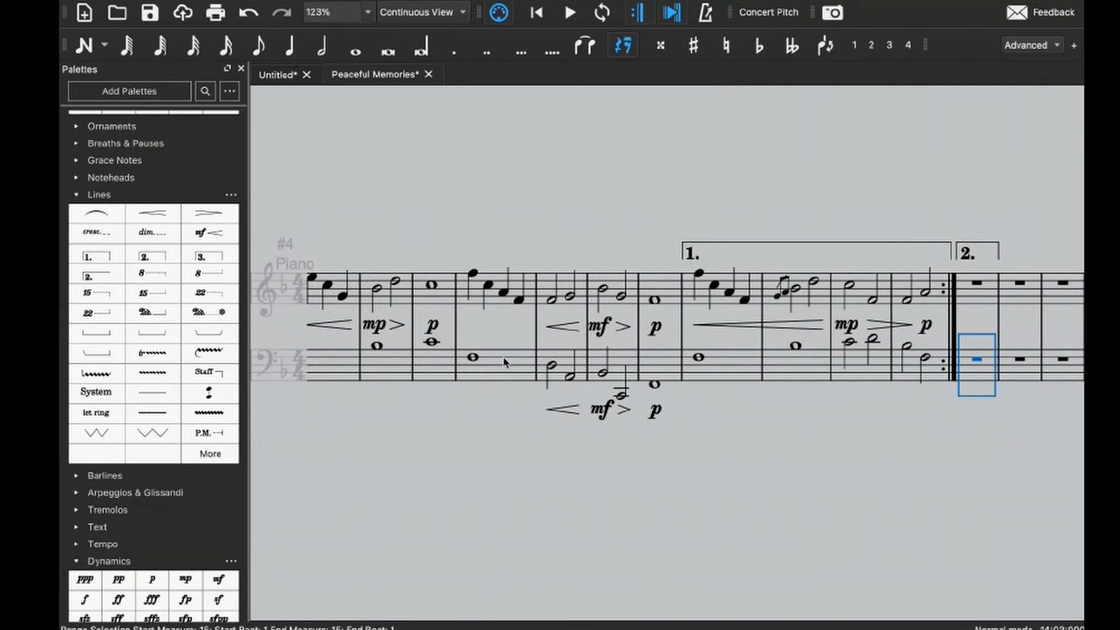
{"action": "scroll", "coordinate": [500, 361], "scroll_direction": "left", "scroll_amount": 5}
{"action": "scroll", "coordinate": [499, 362], "scroll_direction": "up", "scroll_amount": 2}
{"action": "scroll", "coordinate": [632, 355], "scroll_direction": "right", "scroll_amount": 5}
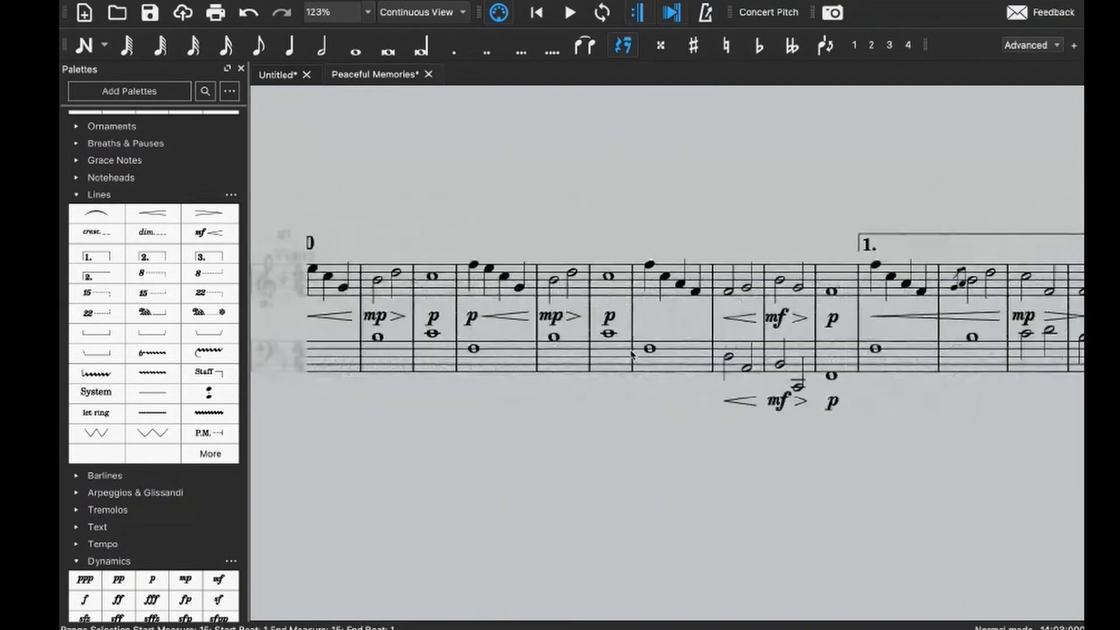
- Play the score from measure 8 to hear the passage leading into the repeat and endings
{"action": "left_click", "coordinate": [593, 352]}
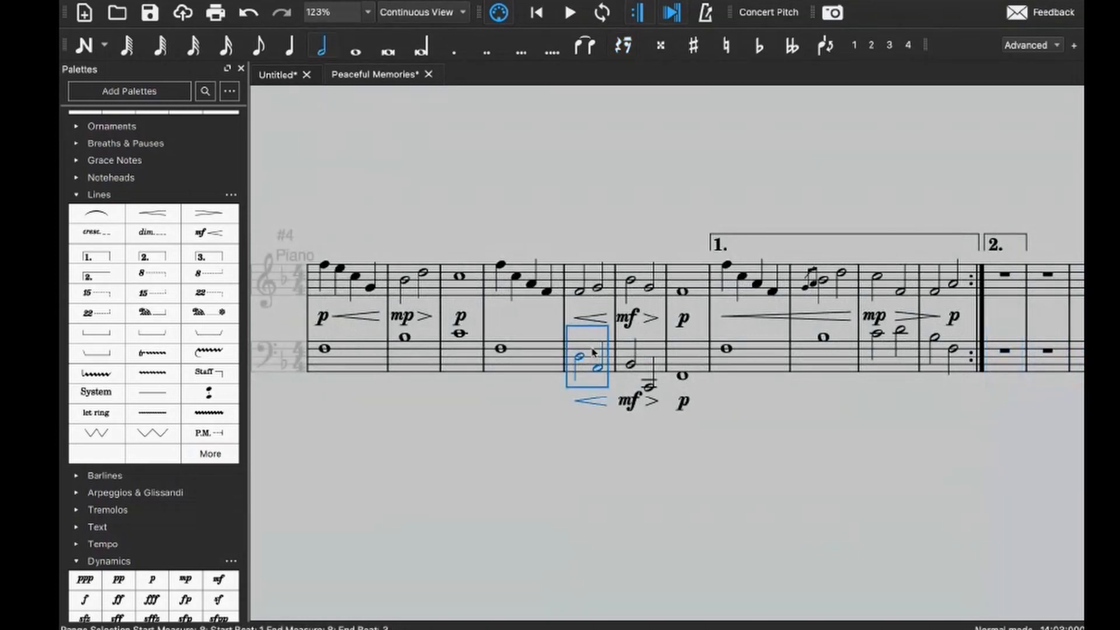
{"action": "key", "text": "space"}
{"action": "scroll", "coordinate": [665, 376], "scroll_direction": "right", "scroll_amount": 5}
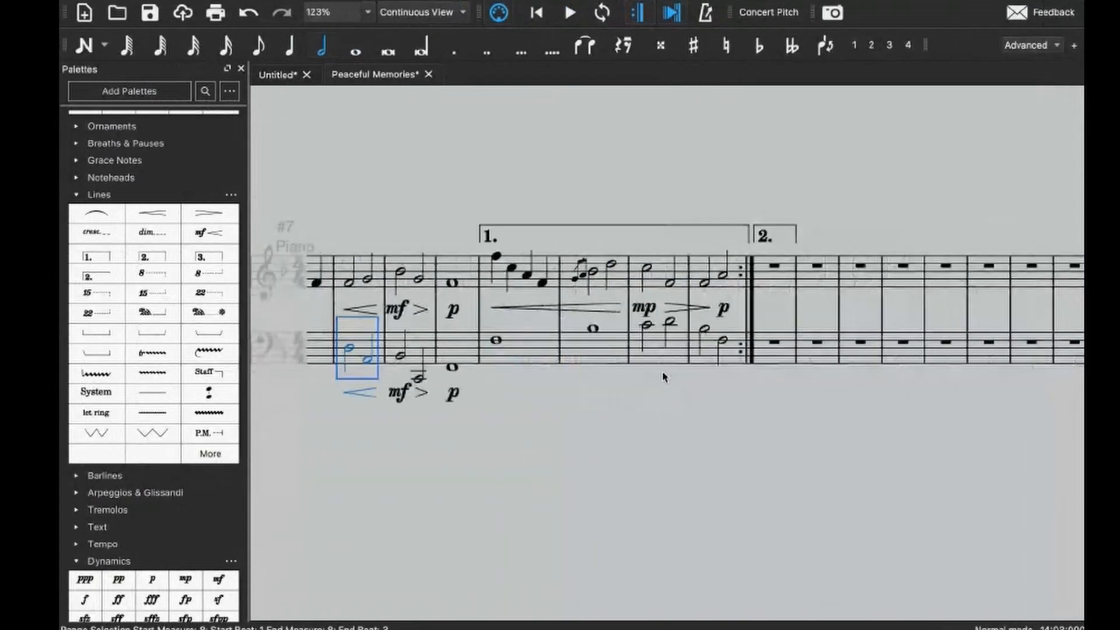
- Enter half notes D3 and E3 in the bass staff of measure 15, under the second ending
{"action": "scroll", "coordinate": [664, 377], "scroll_direction": "right", "scroll_amount": 3}
{"action": "left_click", "coordinate": [654, 354]}
{"action": "key", "text": "n"}
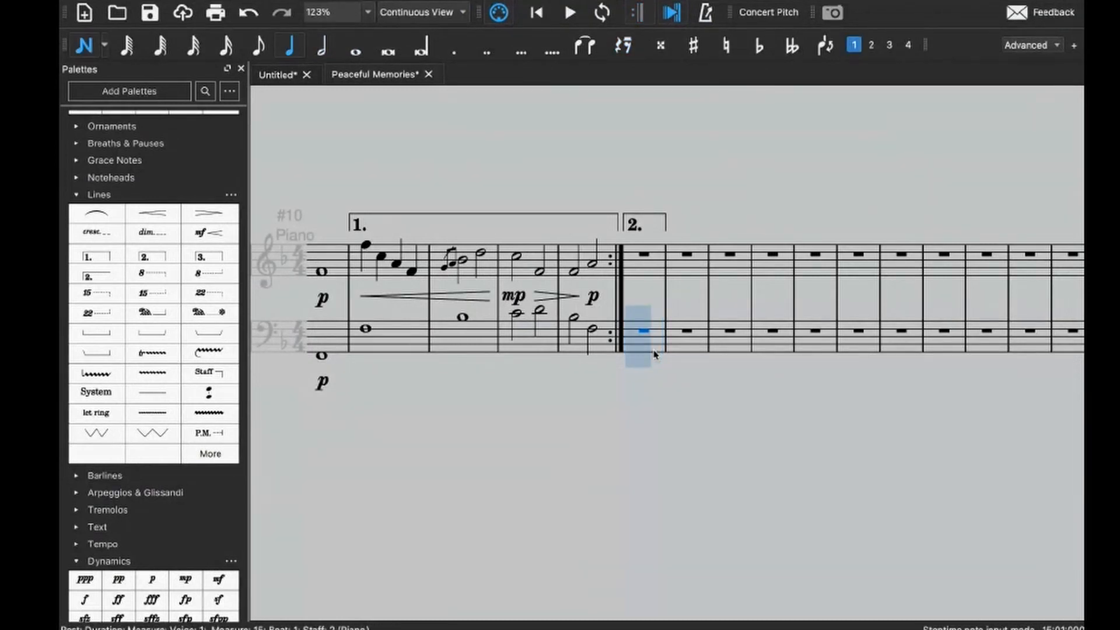
{"action": "key", "text": "d"}
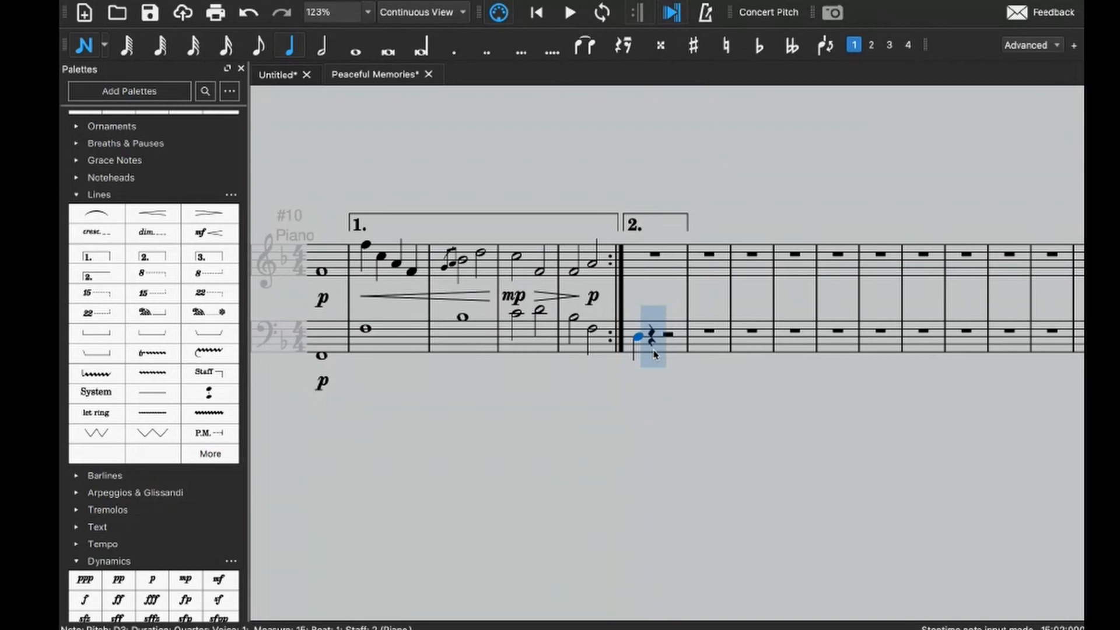
{"action": "key", "text": "ctrl+z"}
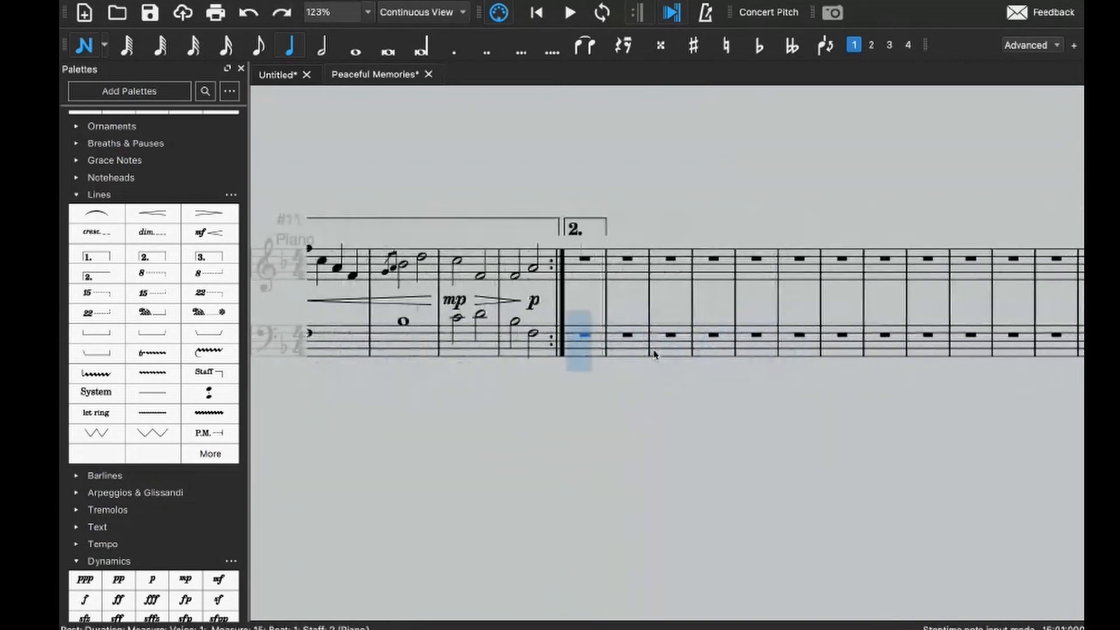
{"action": "key", "text": "6"}
{"action": "key", "text": "d"}
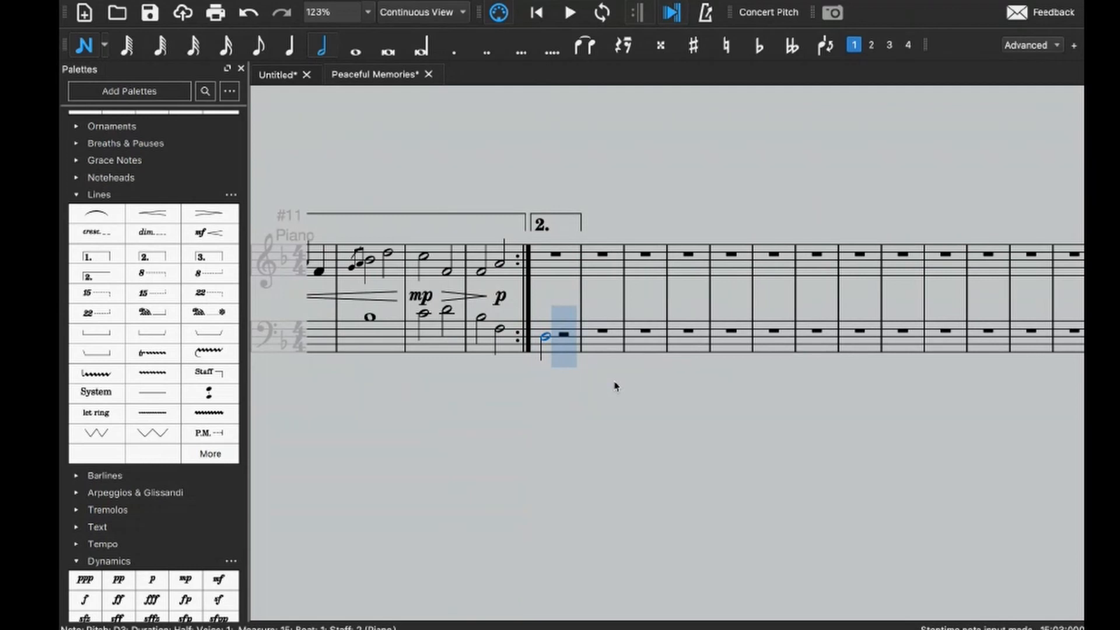
{"action": "key", "text": "f"}
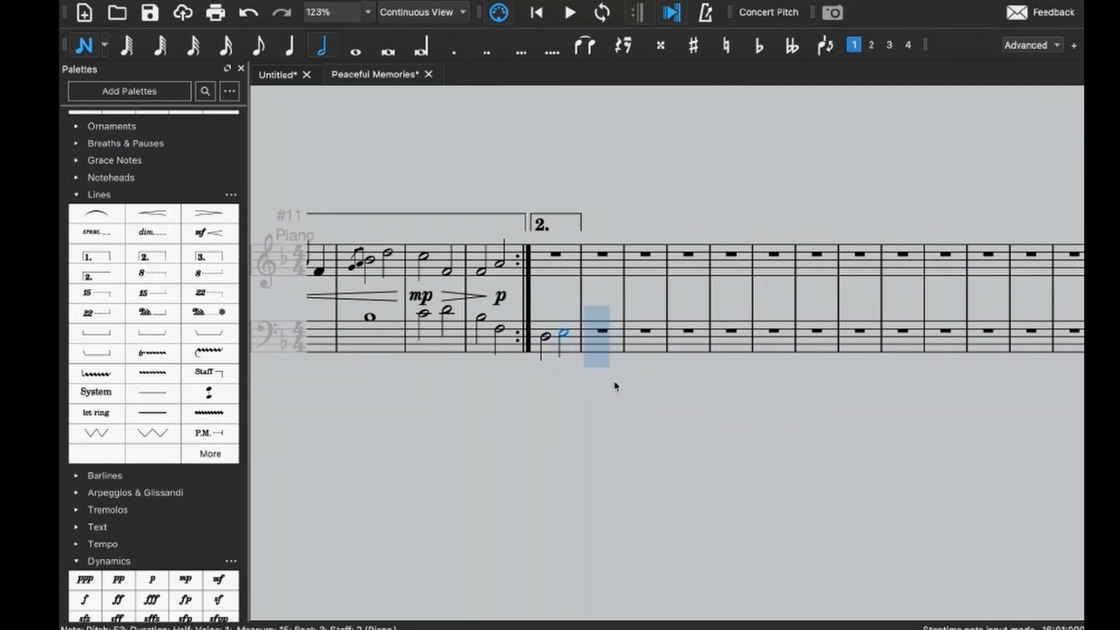
{"action": "key", "text": "Escape"}
- Begin the treble line of measure 15 with a quarter note F5
{"action": "left_click", "coordinate": [556, 255]}
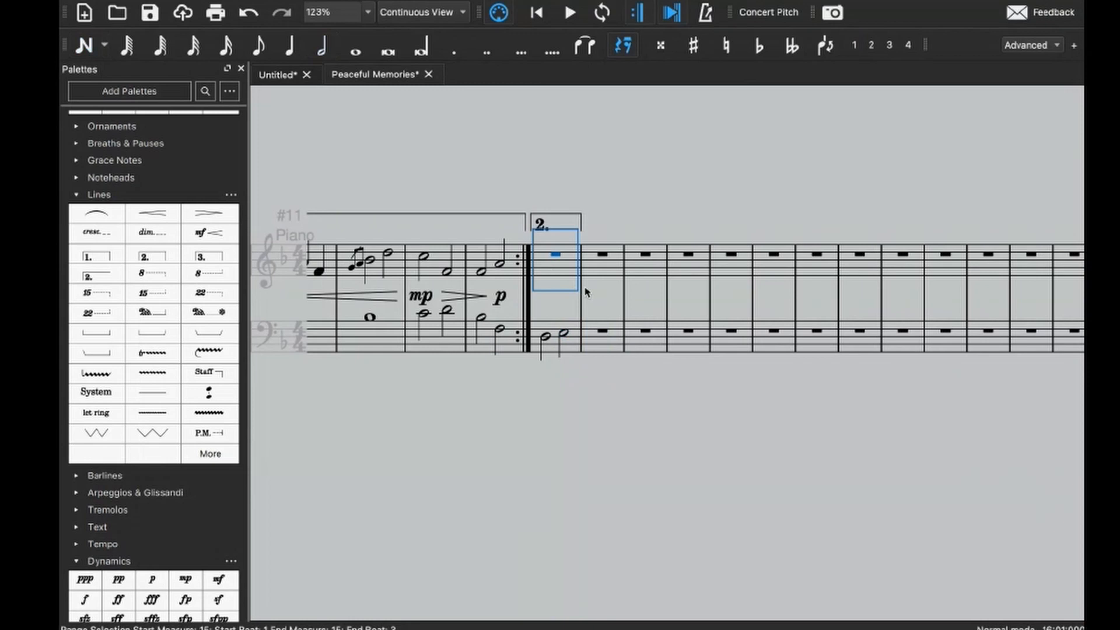
{"action": "key", "text": "n"}
{"action": "key", "text": "f"}
{"action": "key", "text": "ctrl+Up"}
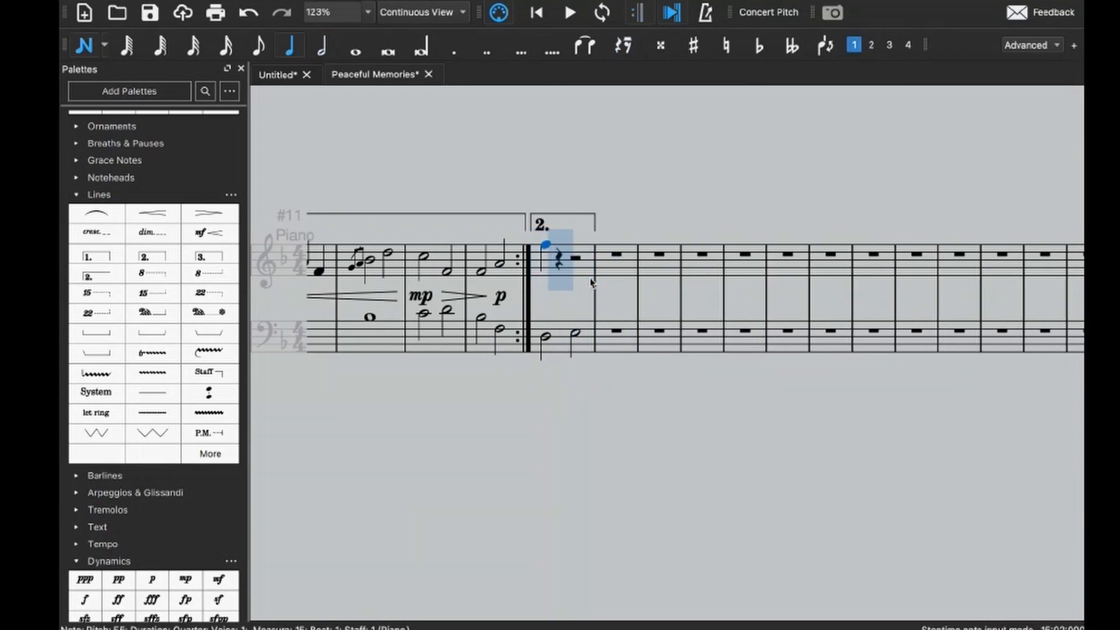
- Review the opening melody from the first measures through to the second ending
{"action": "key", "text": "space"}
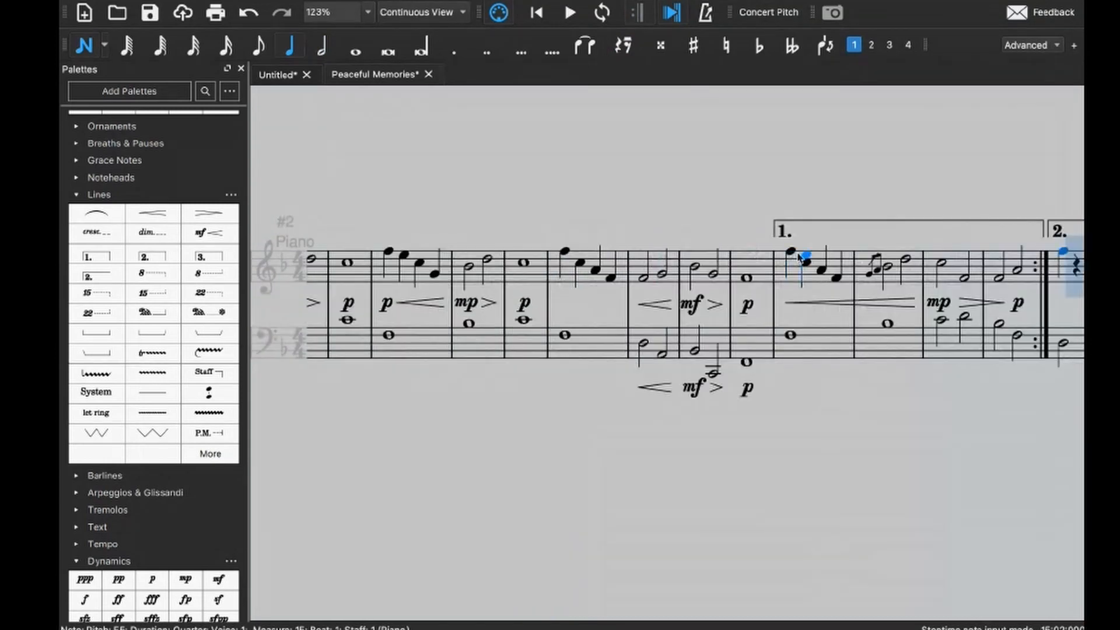
{"action": "left_click", "coordinate": [789, 253]}
{"action": "key", "text": "ctrl+Left"}
{"action": "key", "text": "ctrl+Left"}
{"action": "key", "text": "ctrl+Left"}
{"action": "key", "text": "ctrl+Left"}
{"action": "key", "text": "ctrl+Left"}
{"action": "key", "text": "ctrl+Left"}
{"action": "key", "text": "ctrl+Left"}
{"action": "key", "text": "ctrl+Left"}
{"action": "key", "text": "ctrl+Left"}
{"action": "key", "text": "ctrl+Left"}
{"action": "key", "text": "ctrl+Left"}
{"action": "key", "text": "ctrl+Left"}
{"action": "key", "text": "ctrl+Left"}
{"action": "key", "text": "ctrl+Left"}
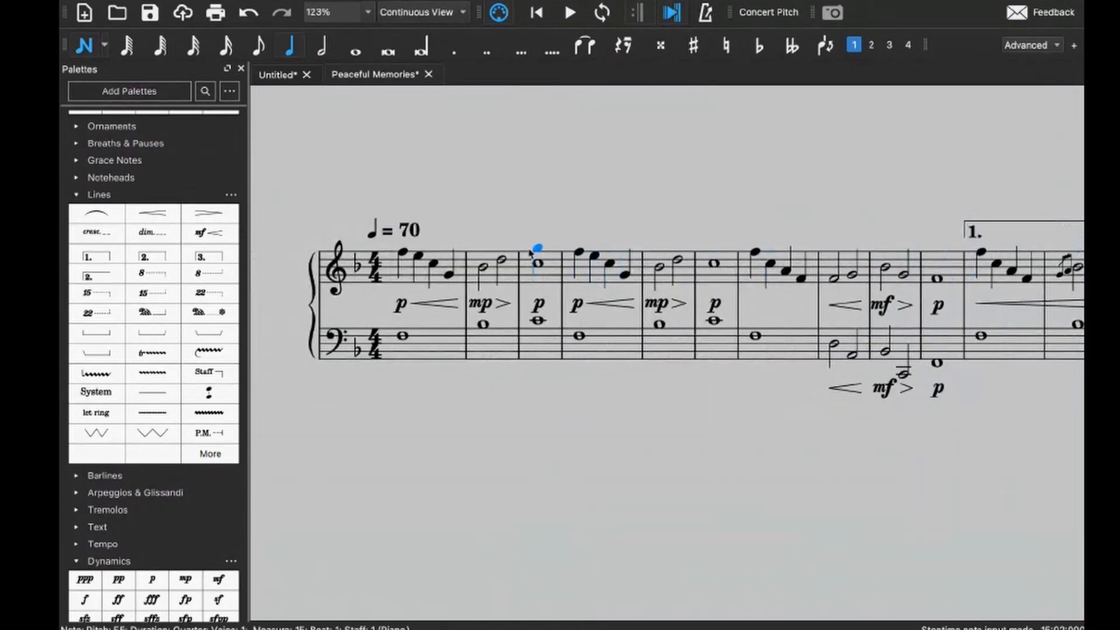
{"action": "left_click", "coordinate": [579, 255]}
{"action": "scroll", "coordinate": [586, 252], "scroll_direction": "down", "scroll_amount": 10}
{"action": "scroll", "coordinate": [580, 252], "scroll_direction": "up", "scroll_amount": 1}
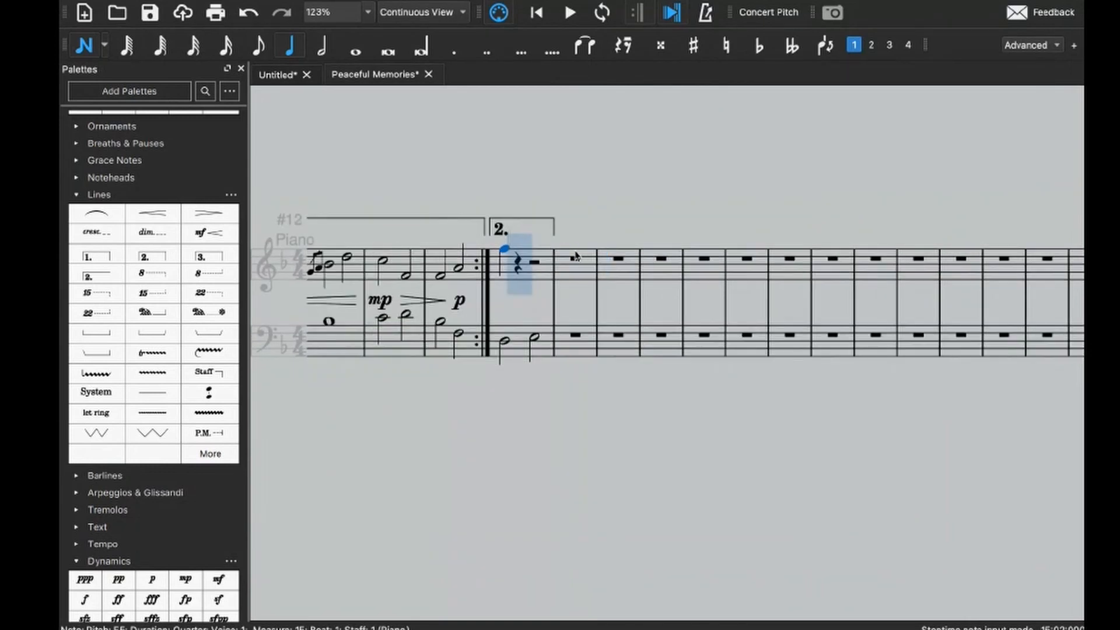
- Complete treble measure 15 with quarter notes D5, C-sharp5 and A4, and play the measure
{"action": "key", "text": "d"}
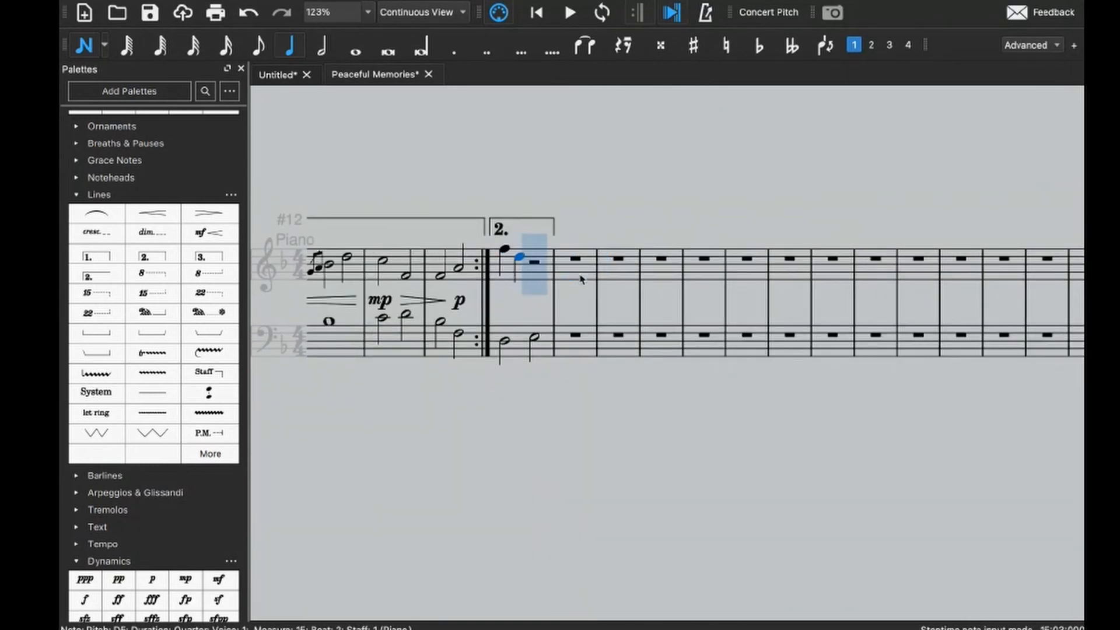
{"action": "key", "text": "c"}
{"action": "key", "text": "Up"}
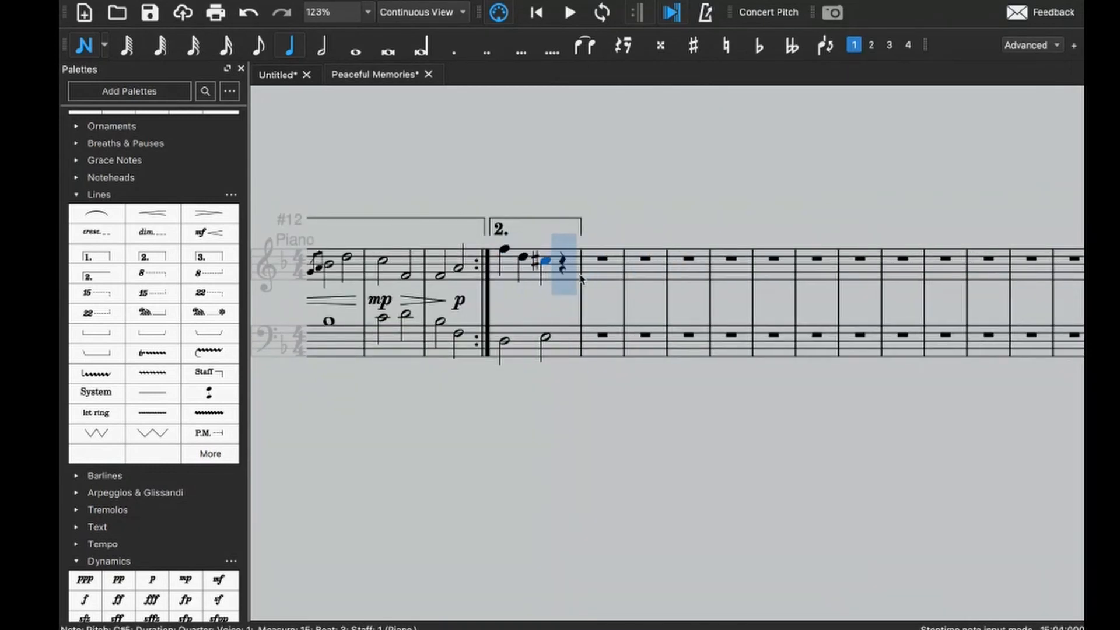
{"action": "key", "text": "a"}
{"action": "key", "text": "Escape"}
{"action": "left_click", "coordinate": [521, 347]}
{"action": "key", "text": "space"}
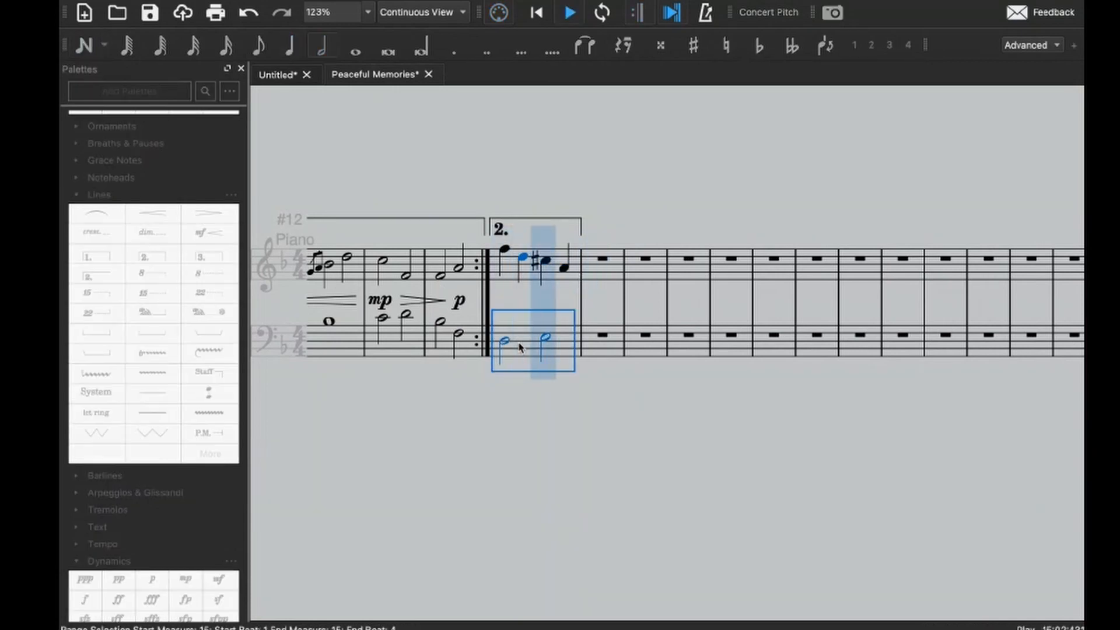
- Enter a half note G4 in the treble and a half note A3 in the bass at the start of measure 16
{"action": "left_click", "coordinate": [600, 277]}
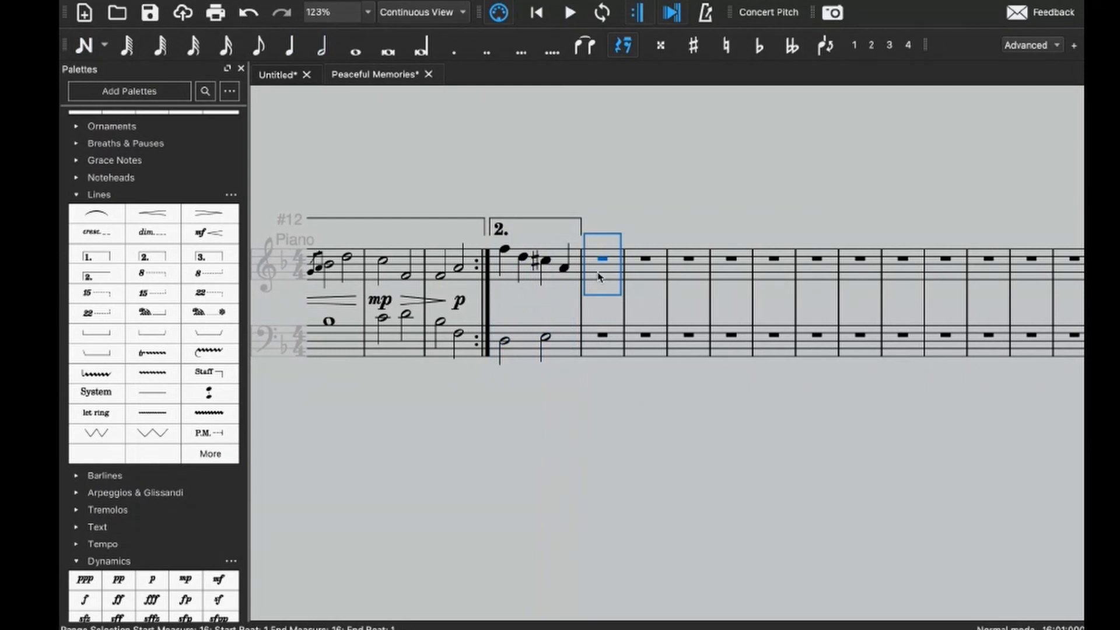
{"action": "key", "text": "n"}
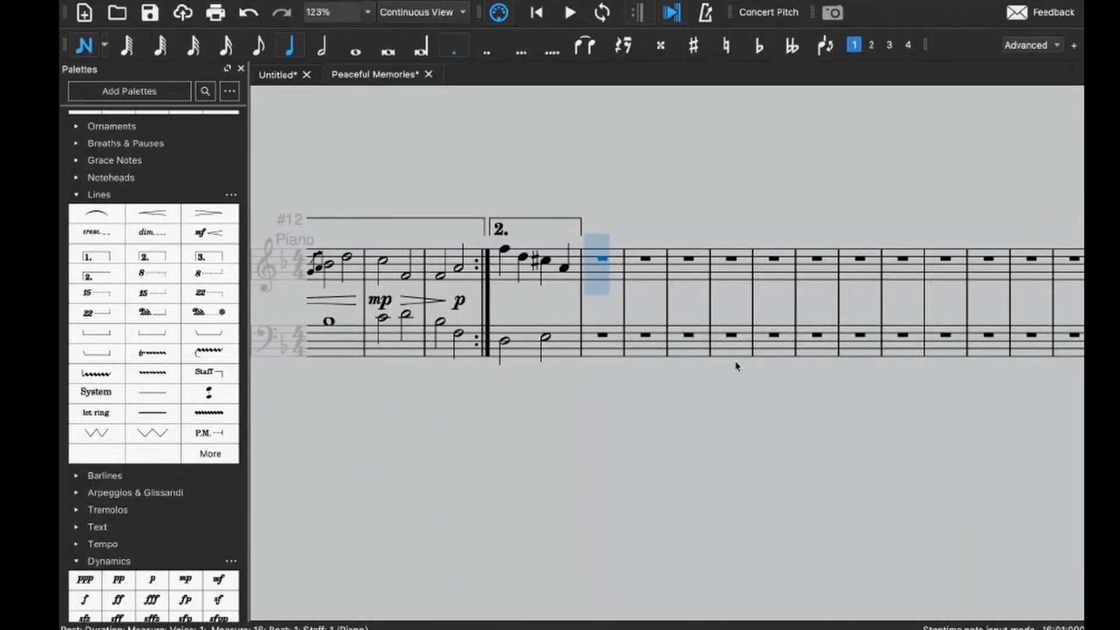
{"action": "left_click", "coordinate": [598, 284]}
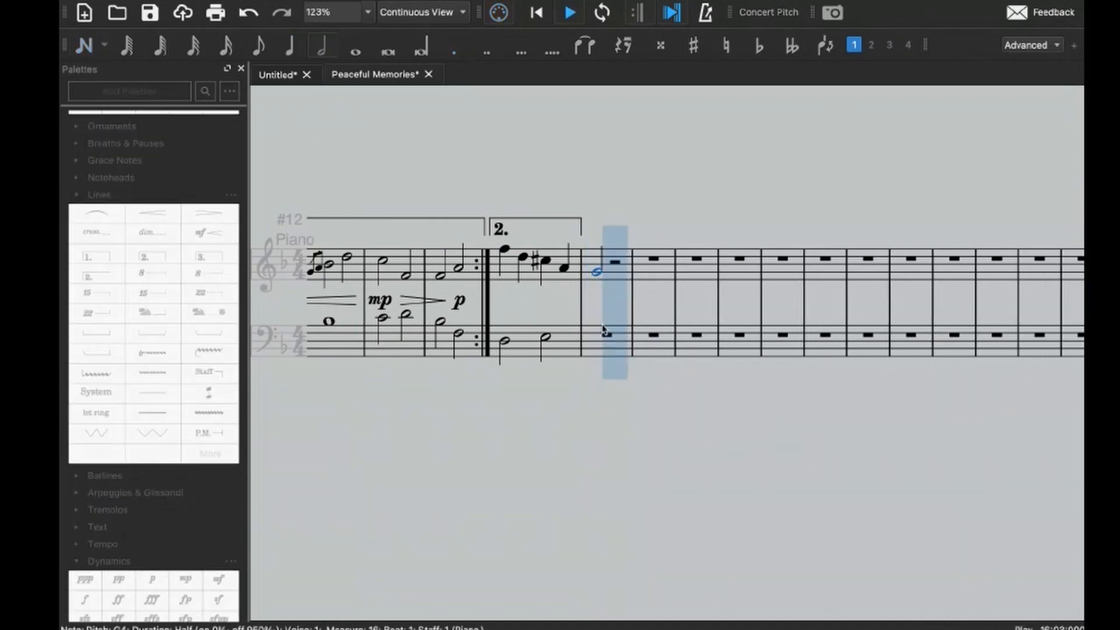
{"action": "key", "text": "ctrl+Down"}
{"action": "key", "text": "6"}
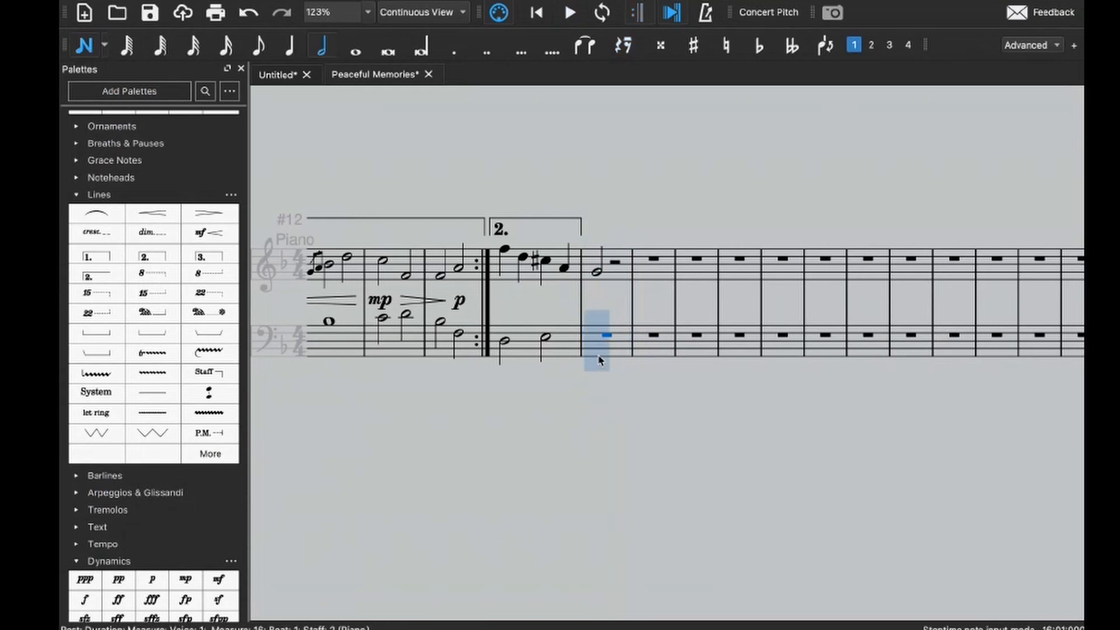
{"action": "key", "text": "a"}
{"action": "key", "text": "Escape"}
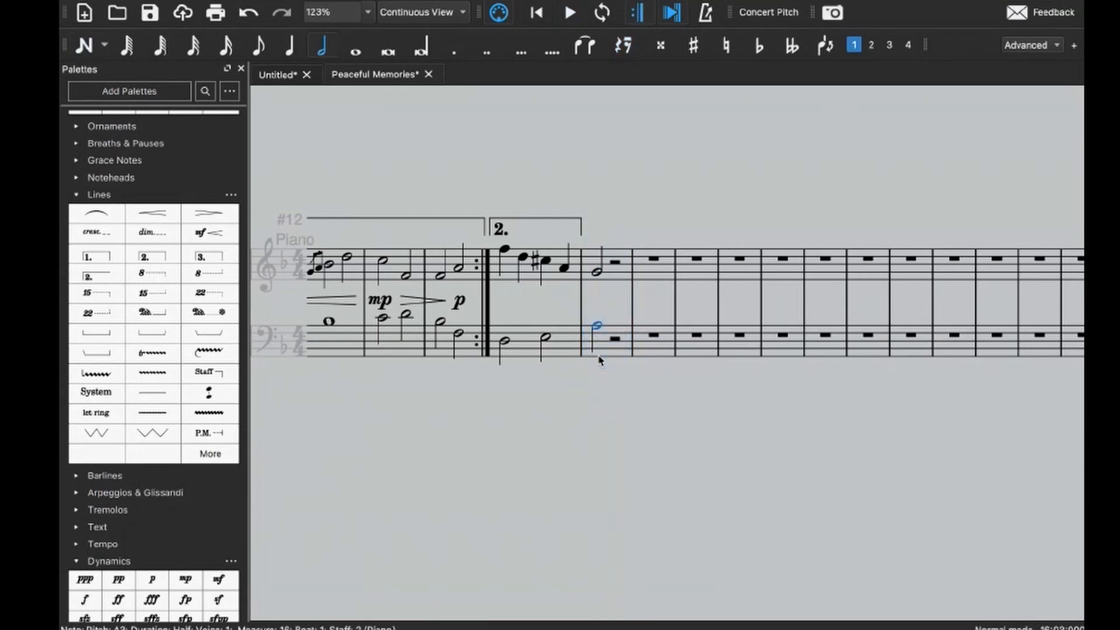
- Play from measure 15 to hear the second ending lead into measure 16
{"action": "left_click", "coordinate": [561, 350]}
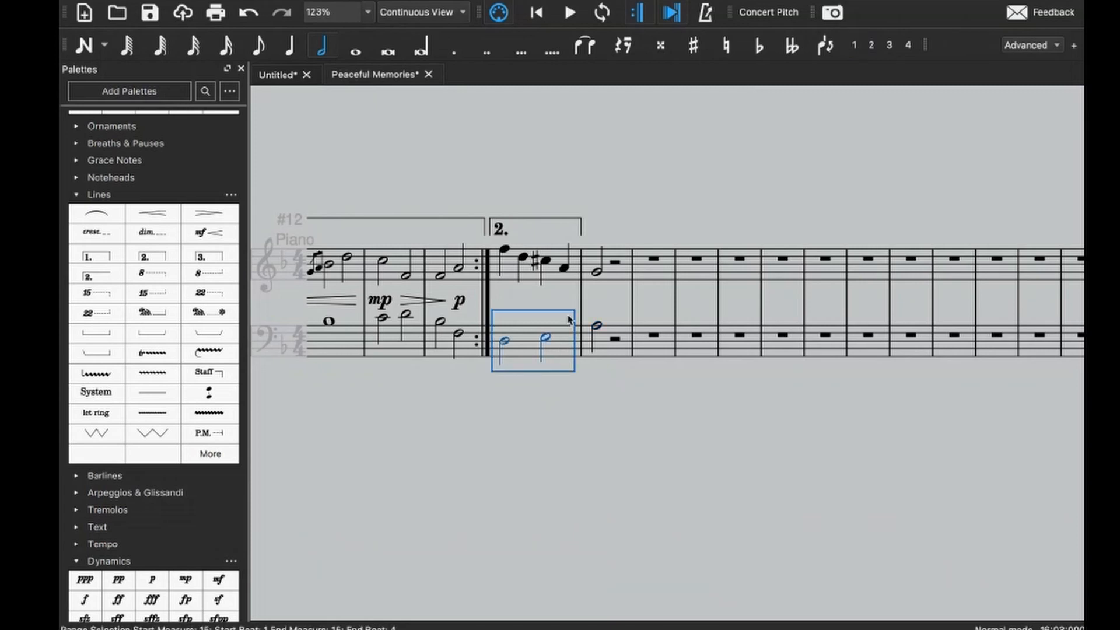
{"action": "key", "text": "space"}
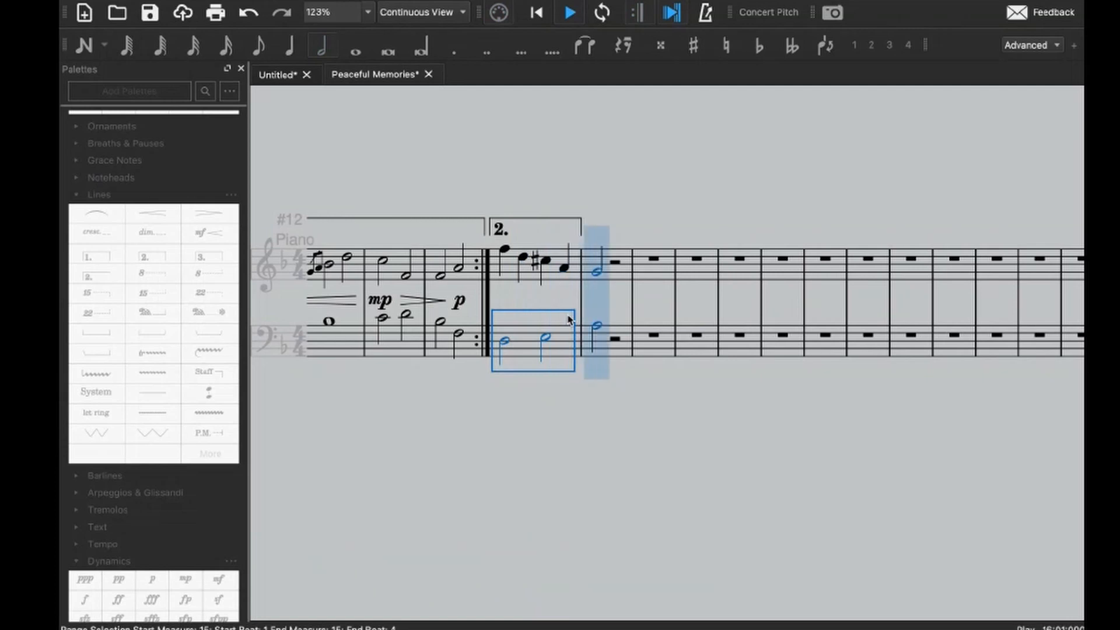
{"action": "key", "text": "space"}
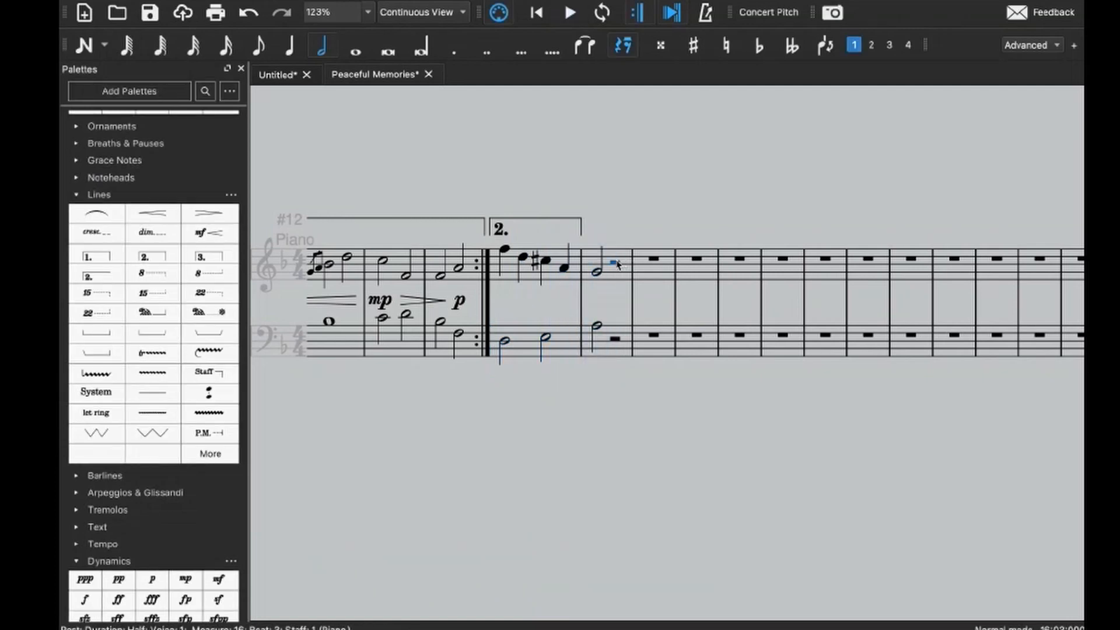
- Add a half note A4 on beat 3 of treble measure 16 and make the bass A3 a whole note
{"action": "key", "text": "n"}
{"action": "key", "text": "a"}
{"action": "key", "text": "Escape"}
{"action": "left_click", "coordinate": [597, 326]}
{"action": "key", "text": "7"}
- Fill measure 17 with a whole note B-flat3 in the bass and a whole note F4 in the treble
{"action": "left_click", "coordinate": [657, 347]}
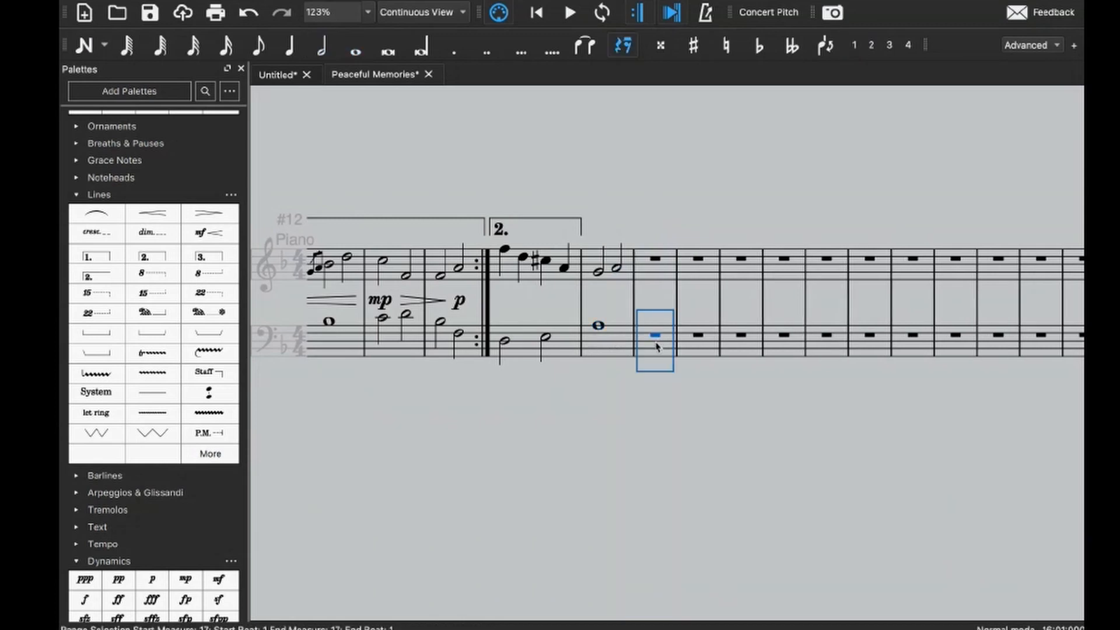
{"action": "key", "text": "n"}
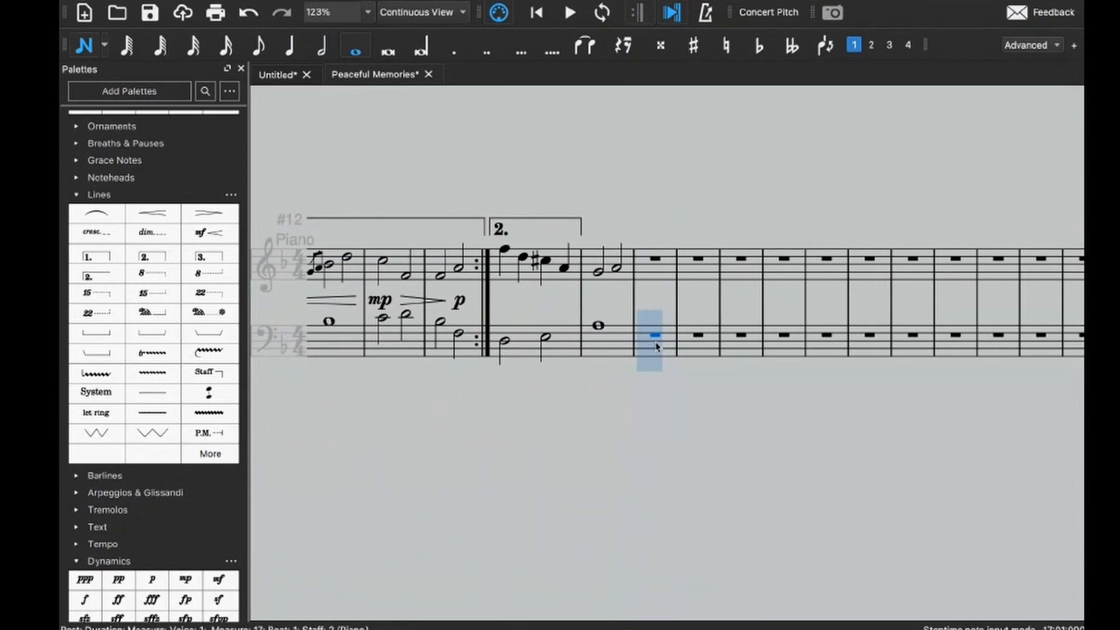
{"action": "key", "text": "b"}
{"action": "key", "text": "n"}
{"action": "left_click", "coordinate": [656, 278]}
{"action": "key", "text": "n"}
{"action": "key", "text": "7"}
{"action": "key", "text": "g"}
{"action": "key", "text": "Escape"}
- Play measures 15 to 17 to hear the new phrase
{"action": "left_click", "coordinate": [566, 347]}
{"action": "key", "text": "space"}
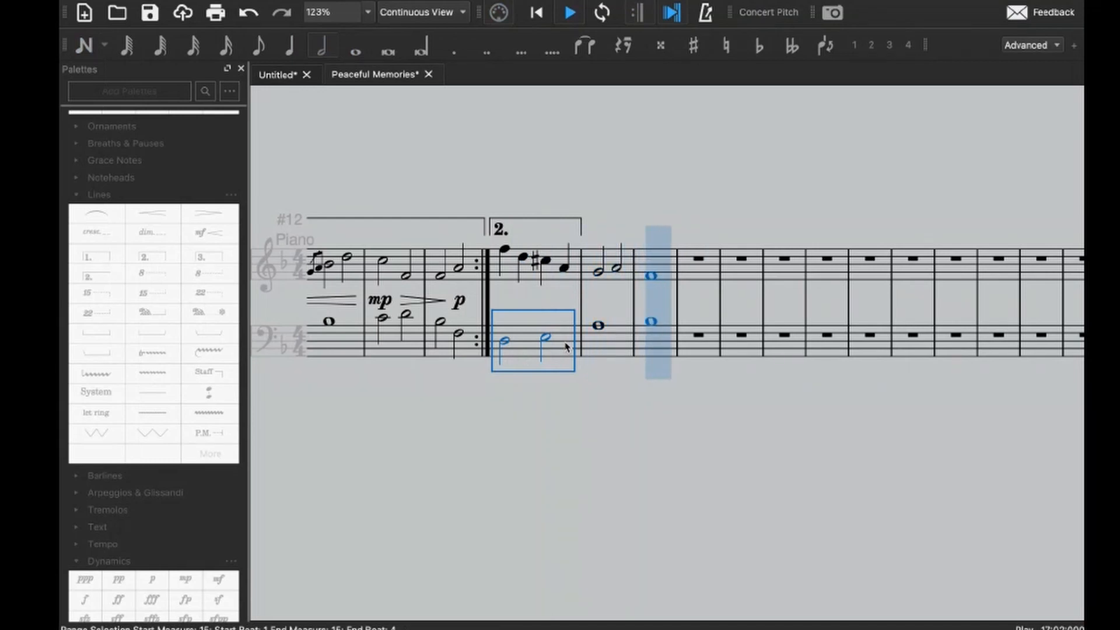
{"action": "key", "text": "space"}
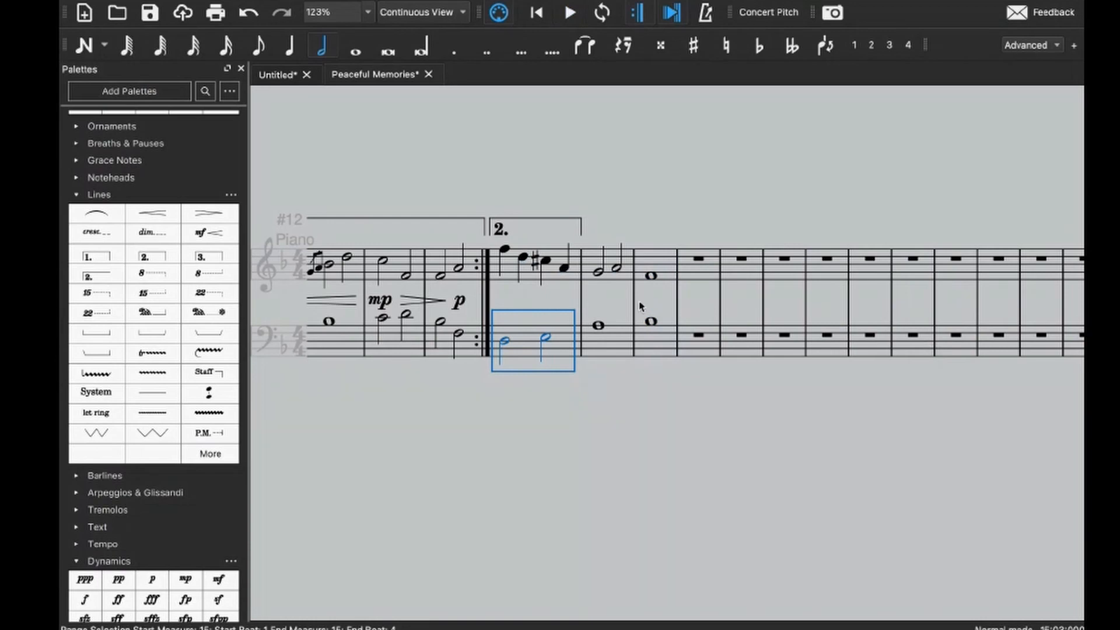
- Rework treble measure 16 into quarter notes G4 and E4 followed by a half note G4
{"action": "left_click", "coordinate": [605, 286]}
{"action": "left_click", "coordinate": [617, 268]}
{"action": "left_click", "coordinate": [651, 276]}
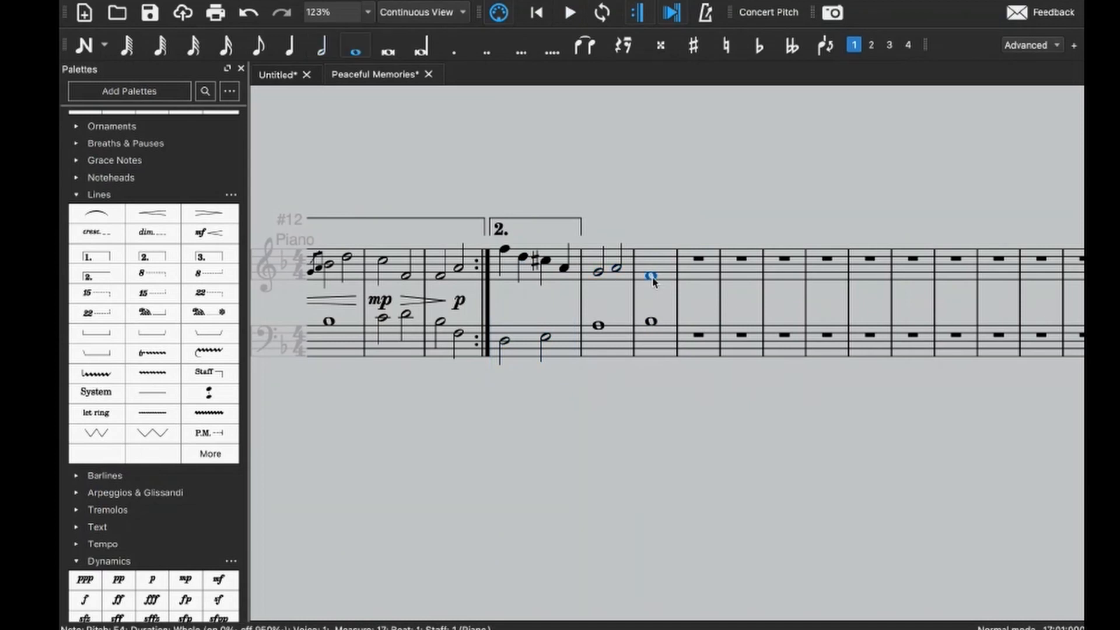
{"action": "left_click", "coordinate": [598, 273]}
{"action": "key", "text": "5"}
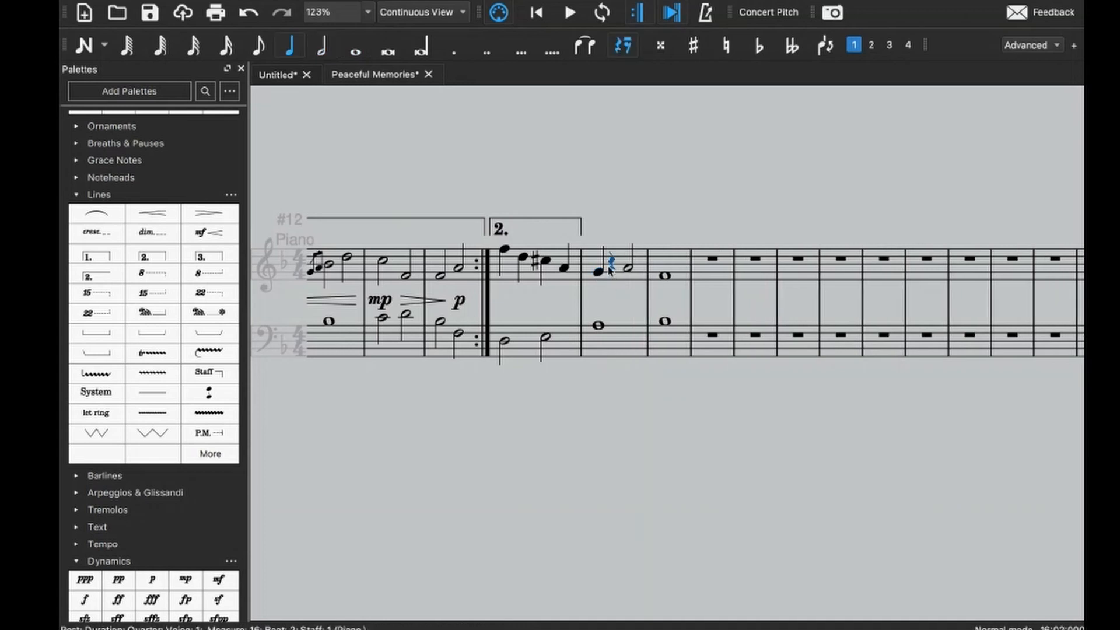
{"action": "key", "text": "n"}
{"action": "key", "text": "e"}
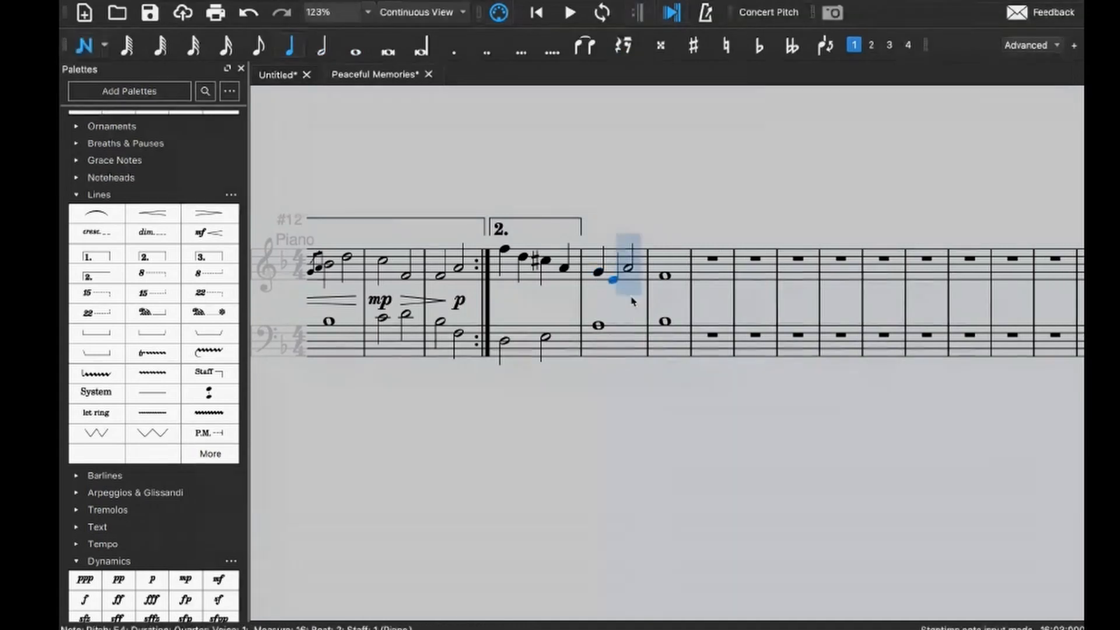
{"action": "key", "text": "g"}
{"action": "key", "text": "Escape"}
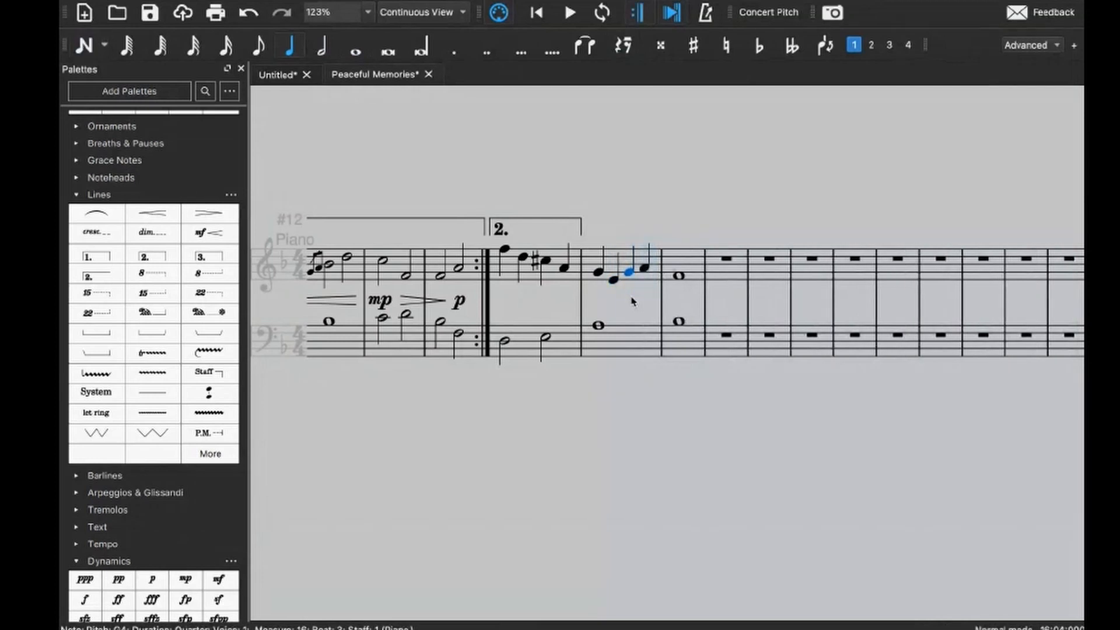
{"action": "key", "text": "6"}
- Play from measure 15 to hear the reworked melody in measure 16
{"action": "key", "text": "space"}
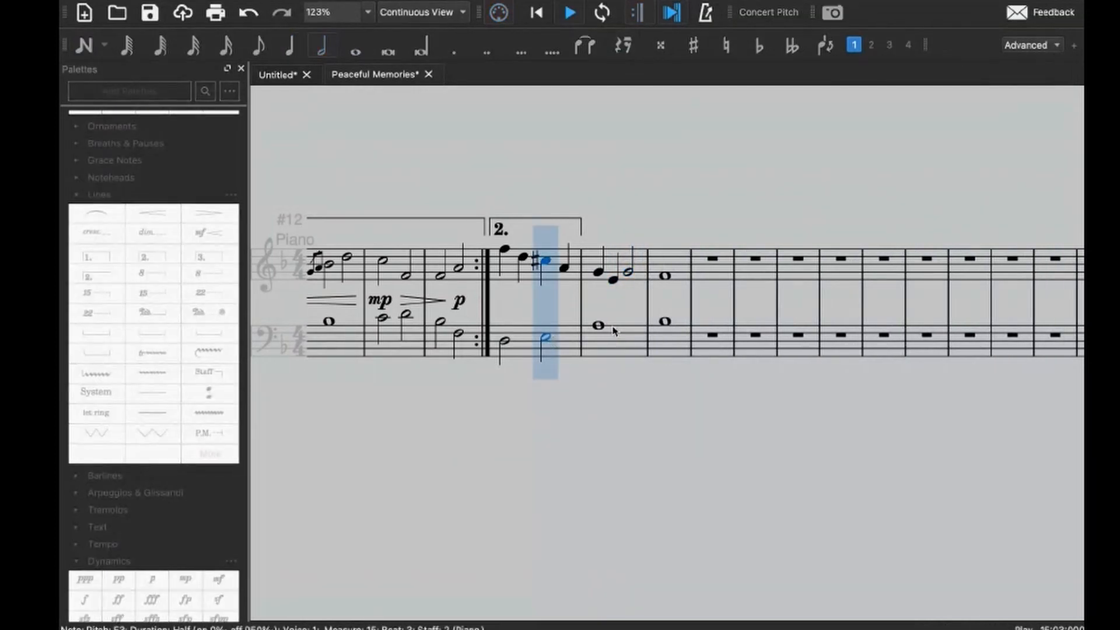
{"action": "left_click", "coordinate": [574, 343]}
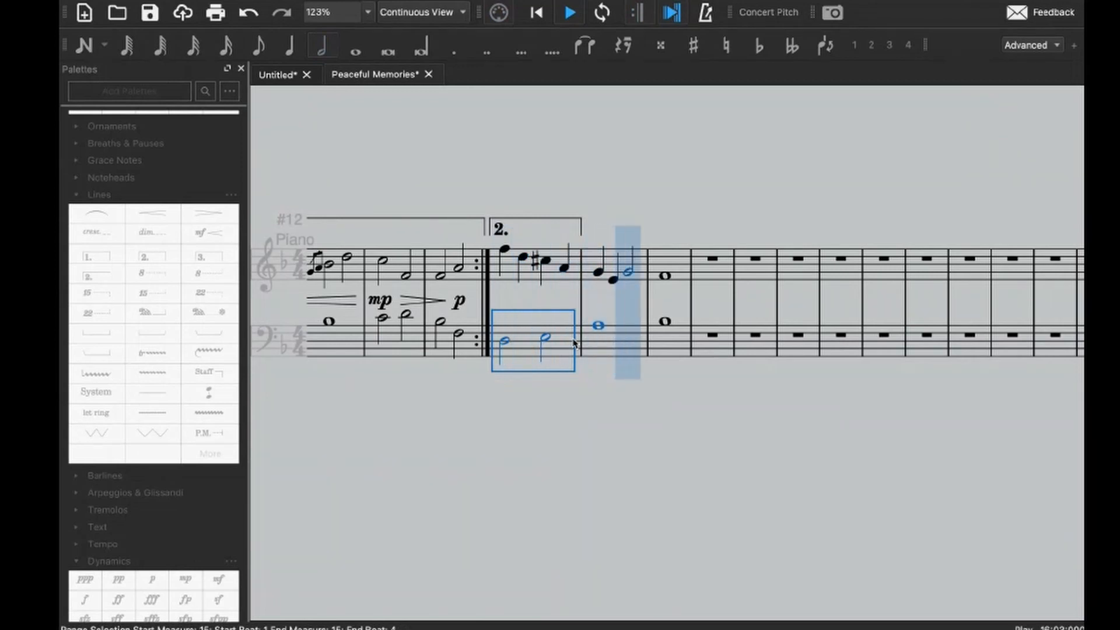
{"action": "key", "text": "space"}
- Replace the half note on beat 3 of treble measure 16 with A4 and play from that measure
{"action": "left_click", "coordinate": [635, 276]}
{"action": "key", "text": "n"}
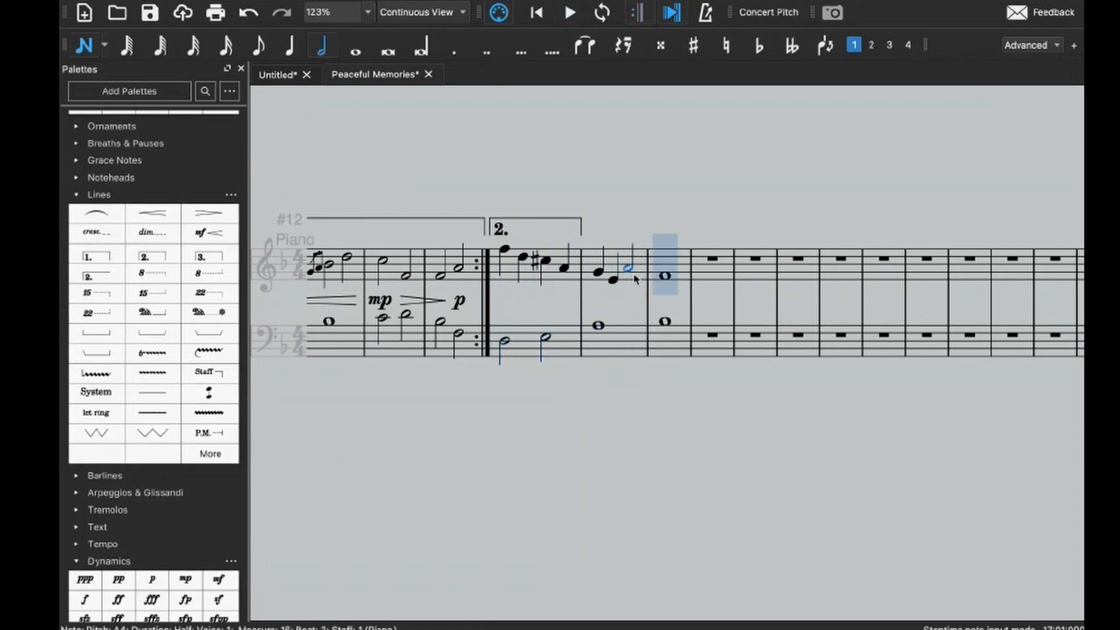
{"action": "key", "text": "Escape"}
{"action": "left_click", "coordinate": [617, 343]}
{"action": "key", "text": "space"}
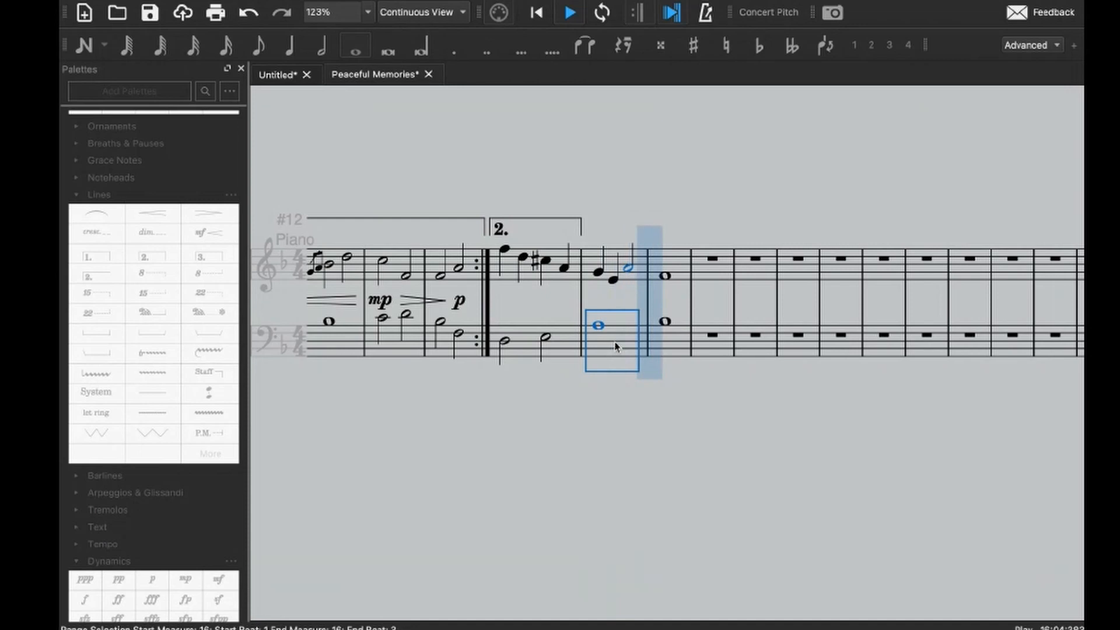
- Raise the half note on beat 3 of treble measure 16 to C♯5 and play from that measure
{"action": "left_click", "coordinate": [630, 270]}
{"action": "key", "text": "Up"}
{"action": "key", "text": "Up"}
{"action": "key", "text": "Up"}
{"action": "key", "text": "Up"}
{"action": "left_click", "coordinate": [648, 279]}
{"action": "key", "text": "space"}
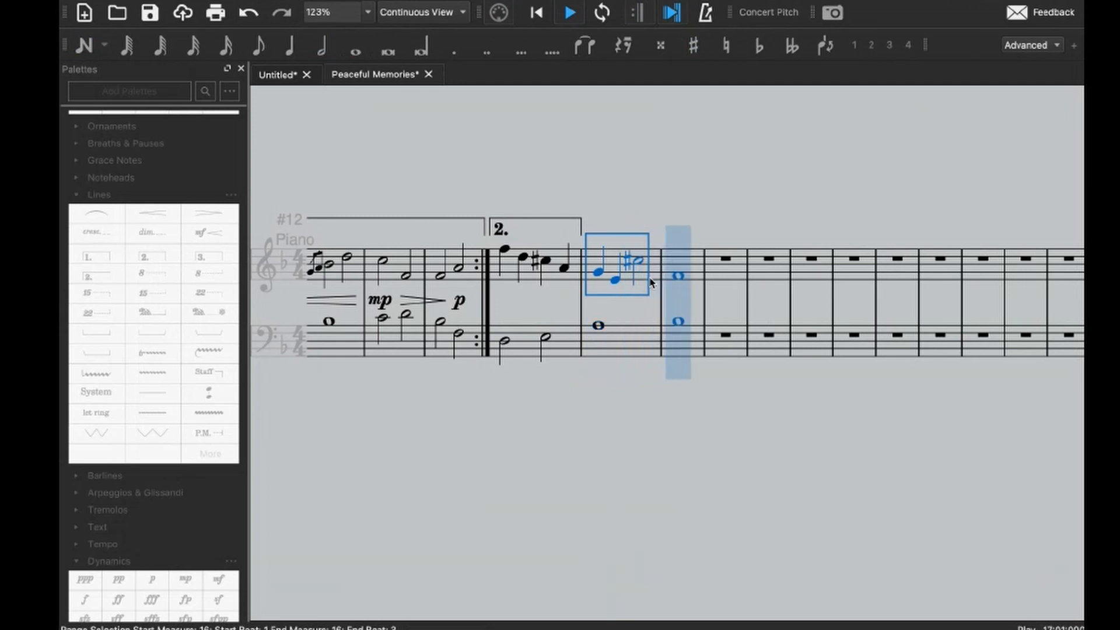
- Change the whole note in treble measure 17 to B♭4 and play from measure 16
{"action": "key", "text": "space"}
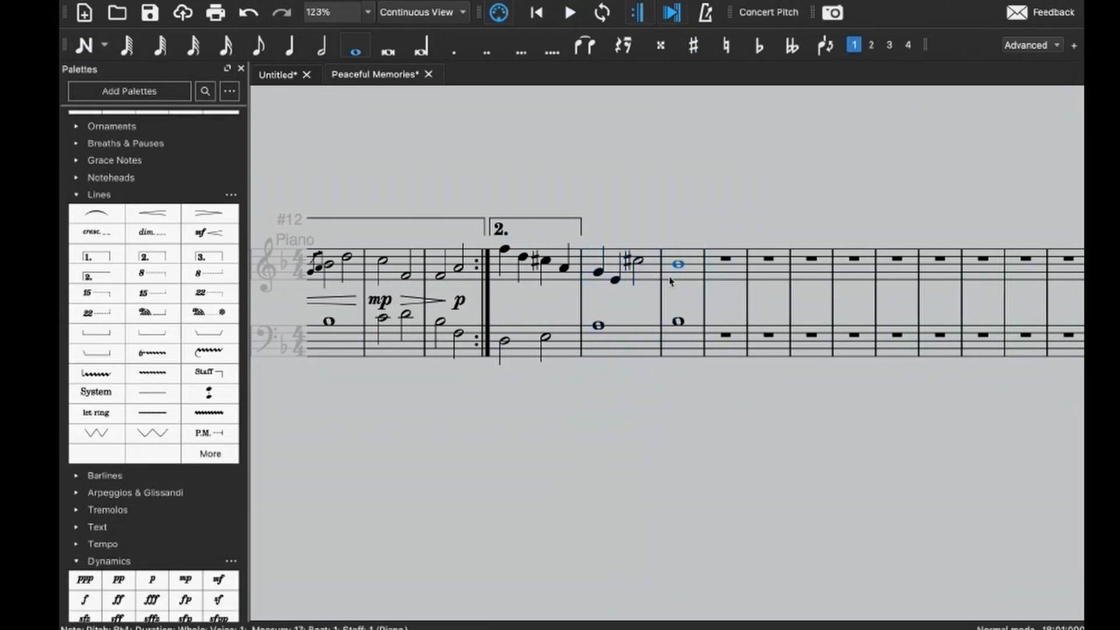
{"action": "key", "text": "space"}
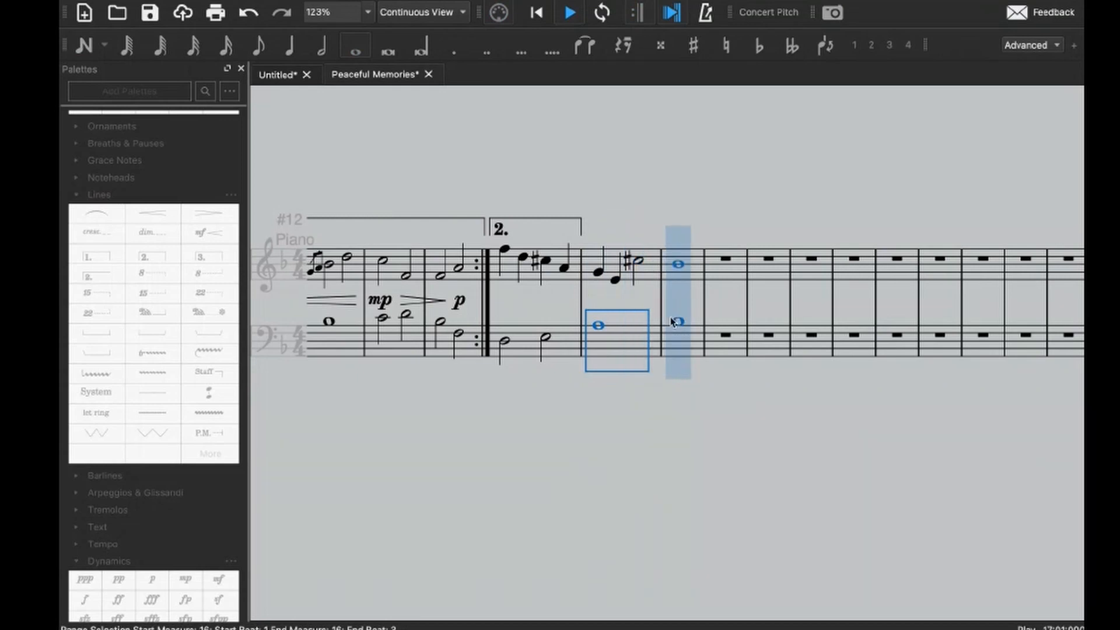
{"action": "key", "text": "space"}
- Add D4 above the whole note B♭3 in bass measure 17 and play from measure 16
{"action": "left_click", "coordinate": [676, 321]}
{"action": "key", "text": "n"}
{"action": "key", "text": "5"}
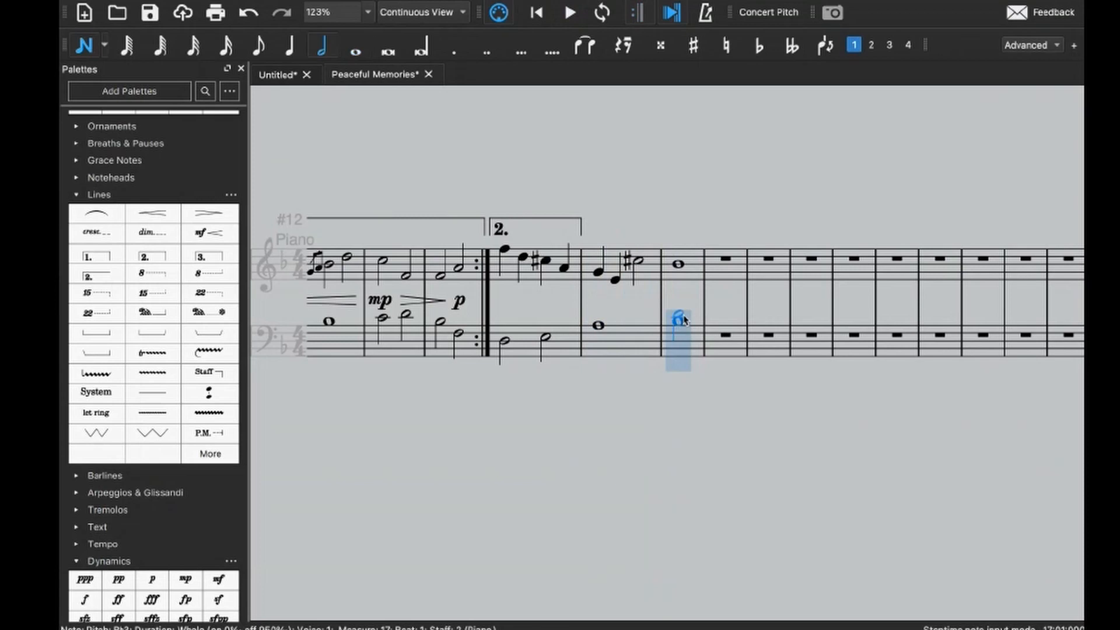
{"action": "left_click", "coordinate": [681, 316], "text": "shift"}
{"action": "key", "text": "Escape"}
{"action": "left_click", "coordinate": [635, 353]}
{"action": "key", "text": "space"}
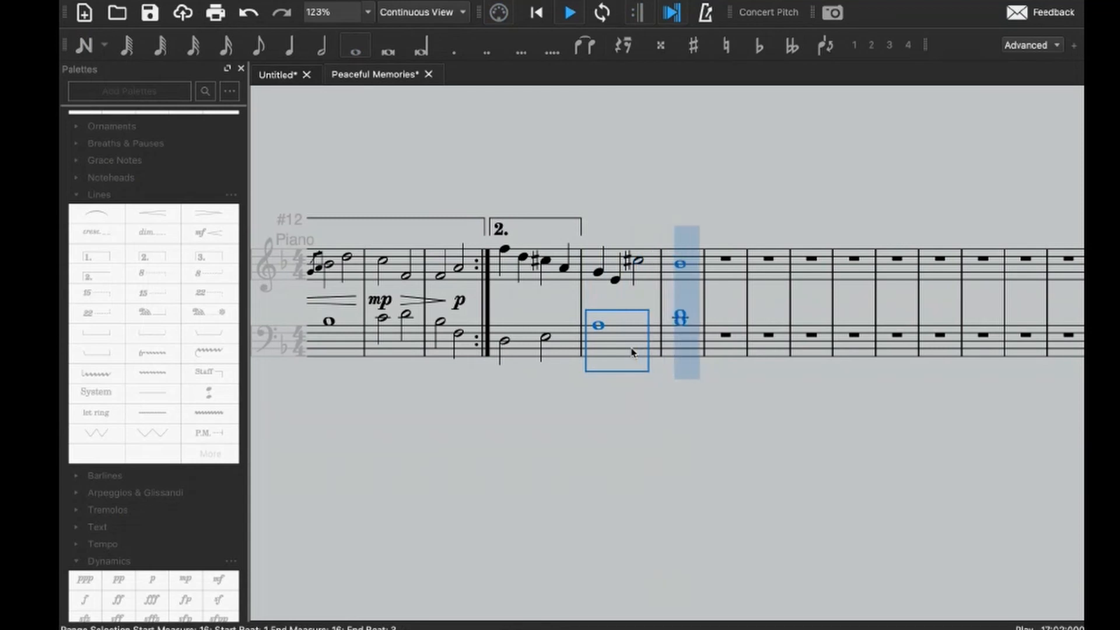
{"action": "key", "text": "space"}
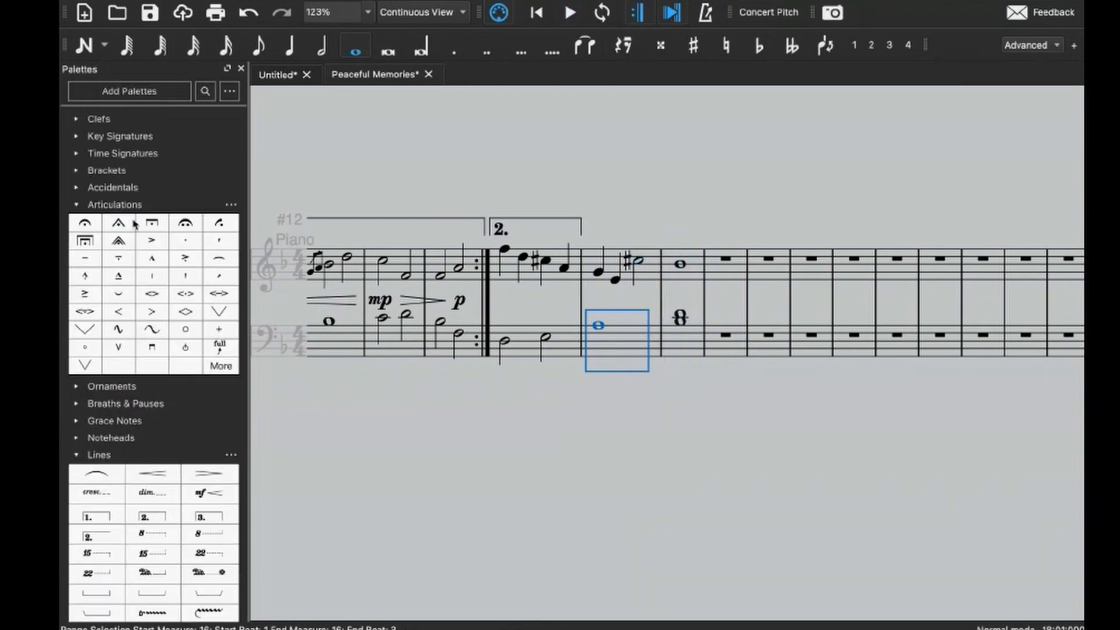
- Change the time signature to 3/4 starting at measure 16
{"action": "left_click", "coordinate": [639, 260]}
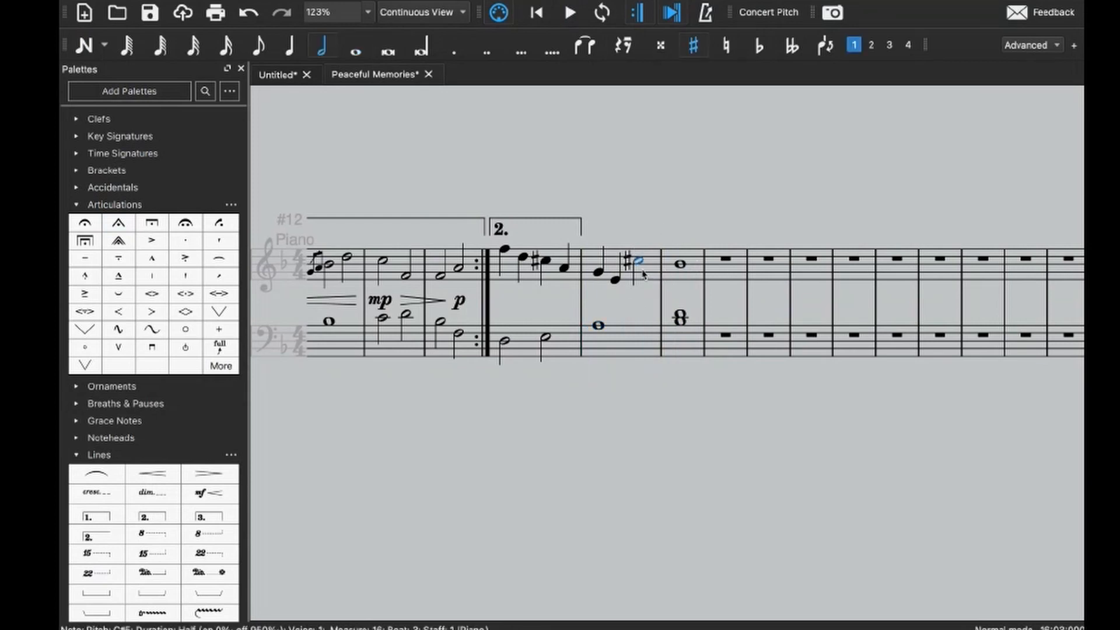
{"action": "left_click", "coordinate": [644, 274]}
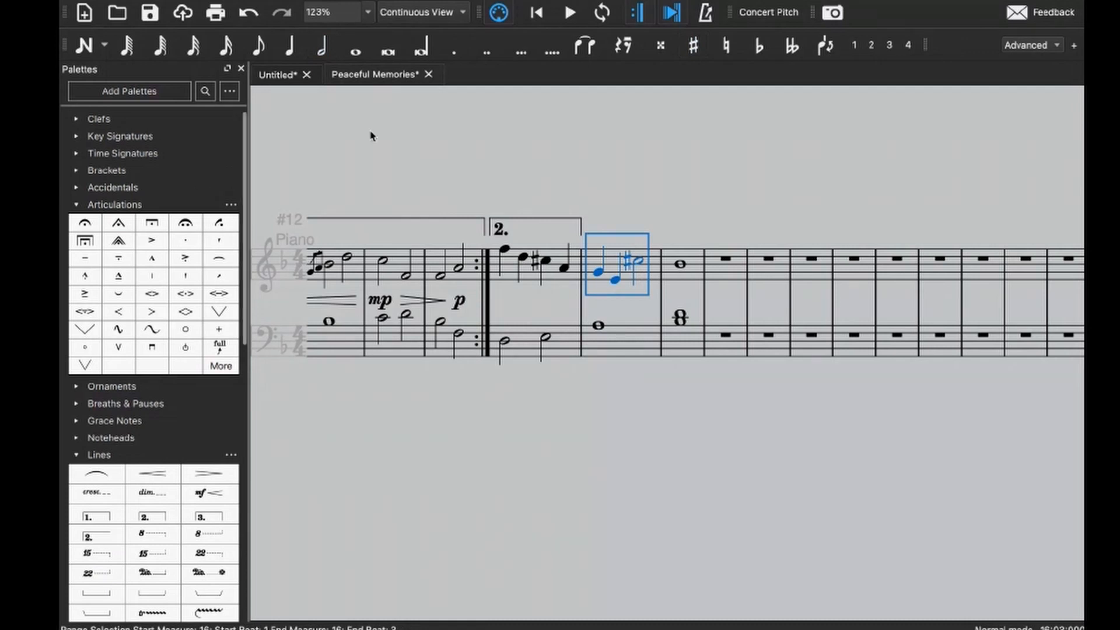
{"action": "left_click", "coordinate": [689, 261]}
{"action": "left_click", "coordinate": [649, 273]}
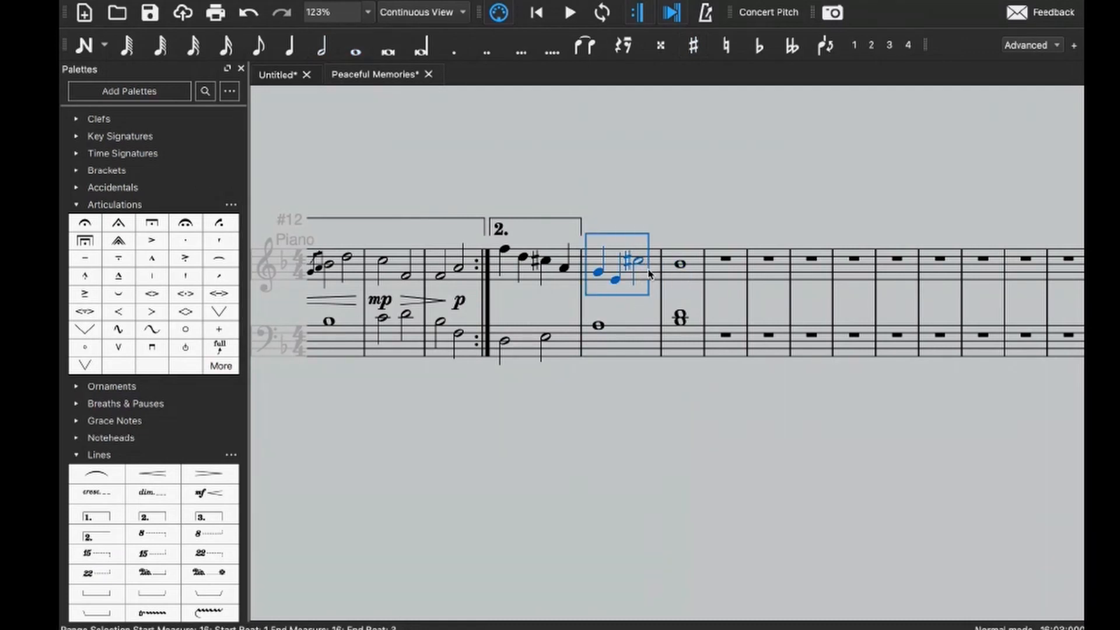
{"action": "left_click", "coordinate": [78, 153]}
{"action": "left_click", "coordinate": [118, 175]}
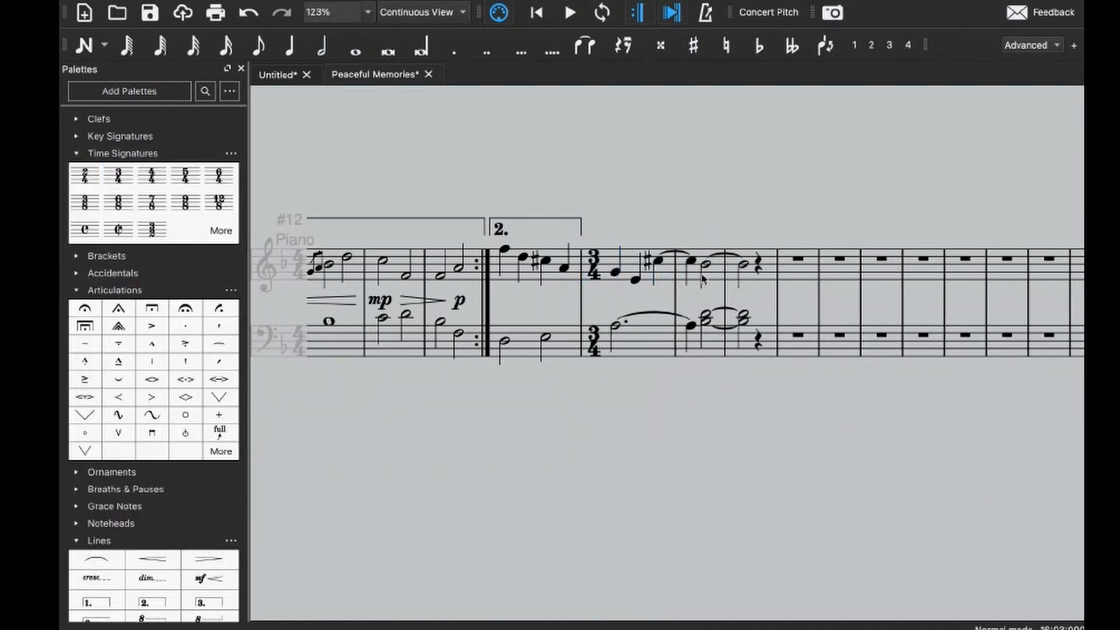
- Clear the notes in measures 17 and 18 on both staves and set a 4/4 time signature at measure 17
{"action": "left_click", "coordinate": [695, 275]}
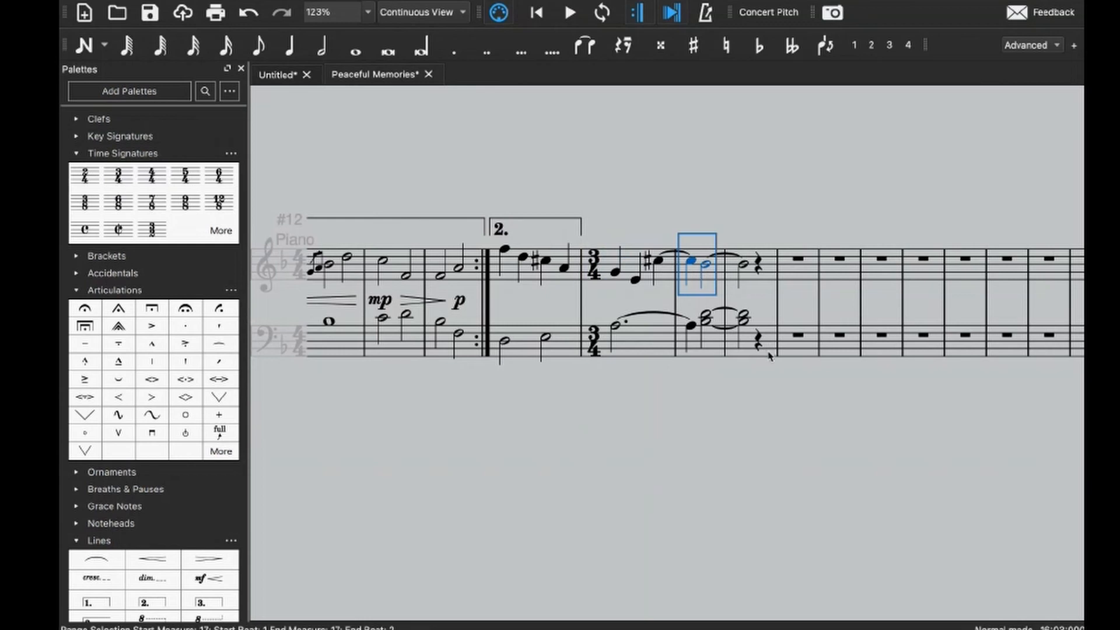
{"action": "left_click", "coordinate": [769, 353], "text": "shift"}
{"action": "key", "text": "Delete"}
{"action": "left_click", "coordinate": [716, 353]}
{"action": "left_click", "coordinate": [691, 351]}
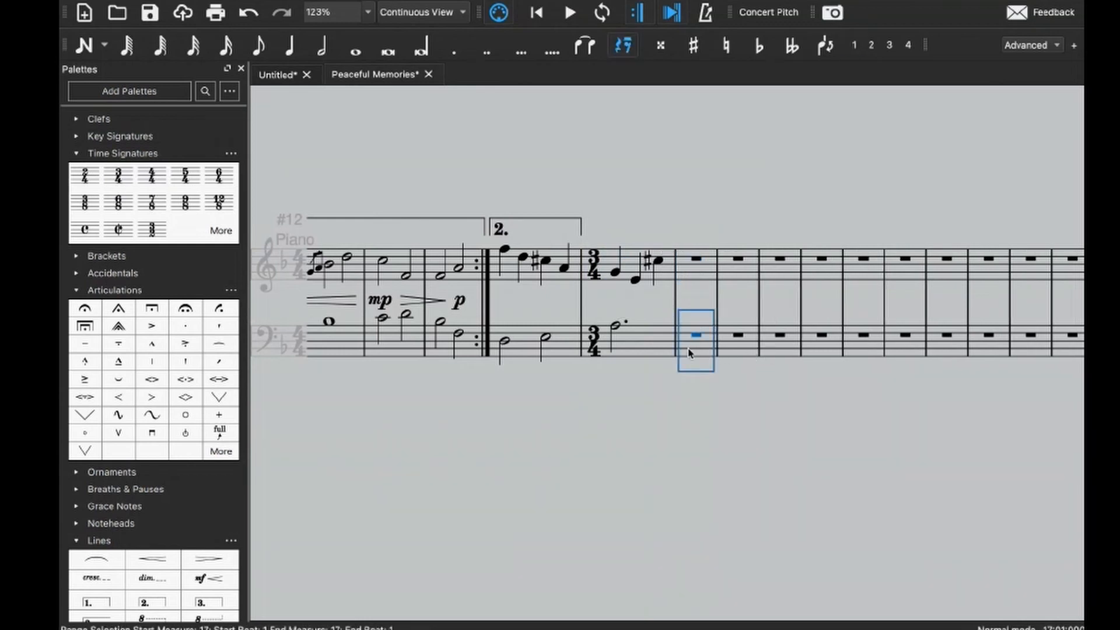
{"action": "left_click", "coordinate": [151, 175]}
- Enter half notes on beat 1 of measure 17, B♭4 in the treble and B♭3 with D4 in the bass, and play from measure 16
{"action": "left_click", "coordinate": [715, 275]}
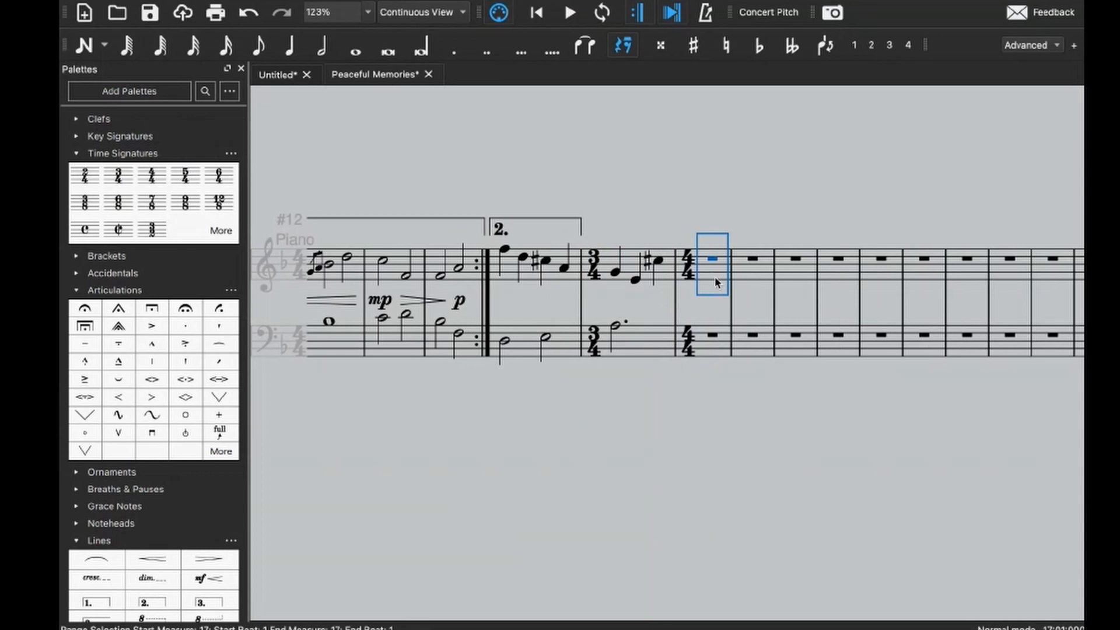
{"action": "key", "text": "n"}
{"action": "key", "text": "6"}
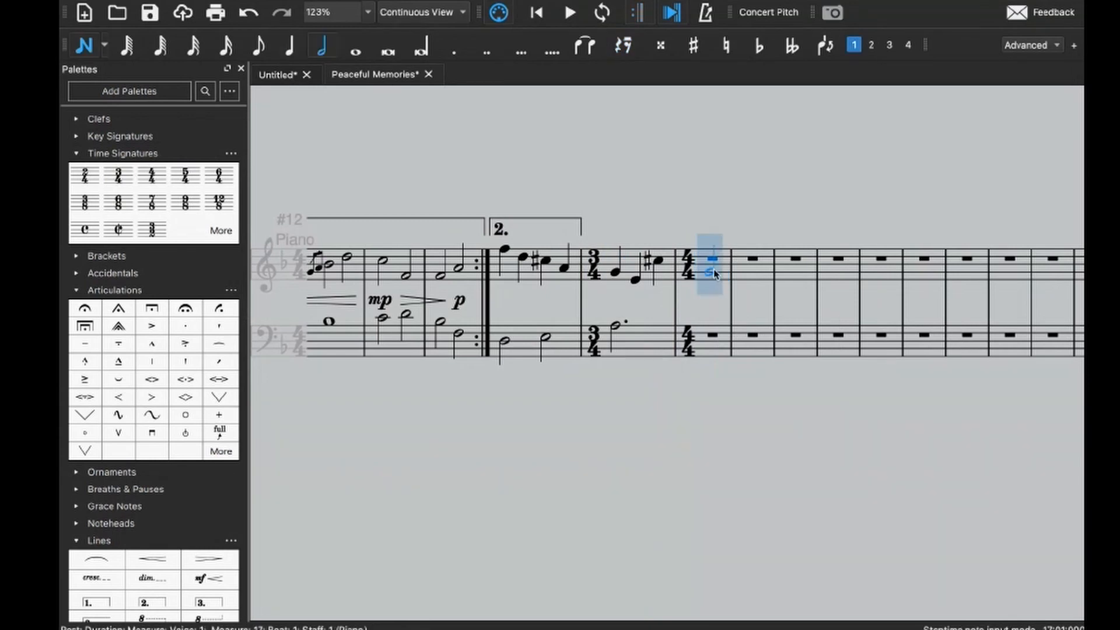
{"action": "left_click", "coordinate": [714, 266]}
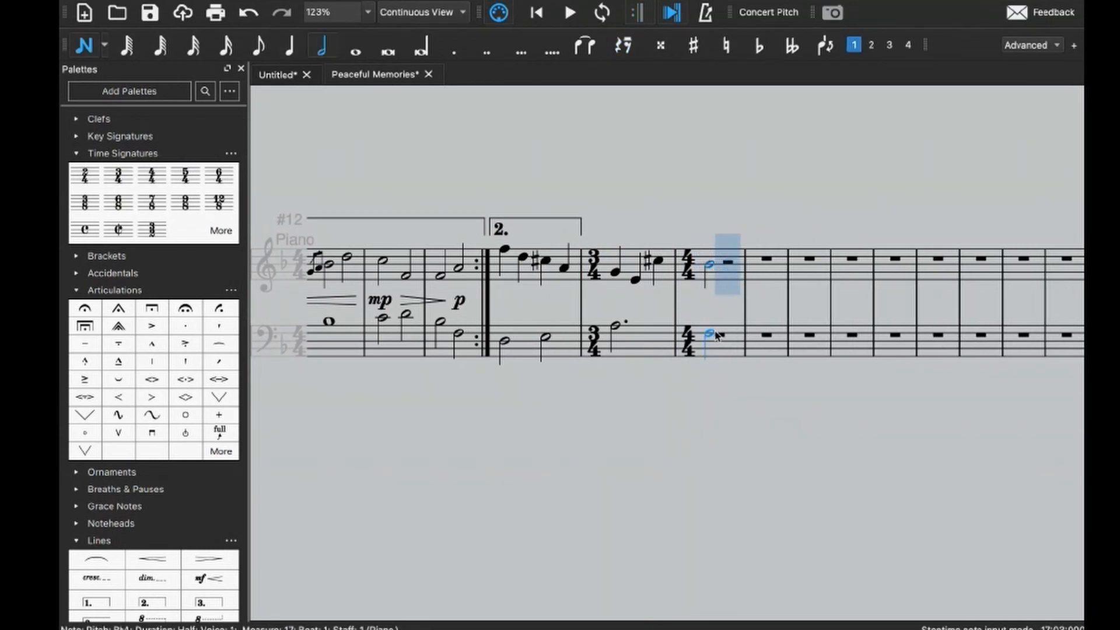
{"action": "left_click", "coordinate": [714, 321]}
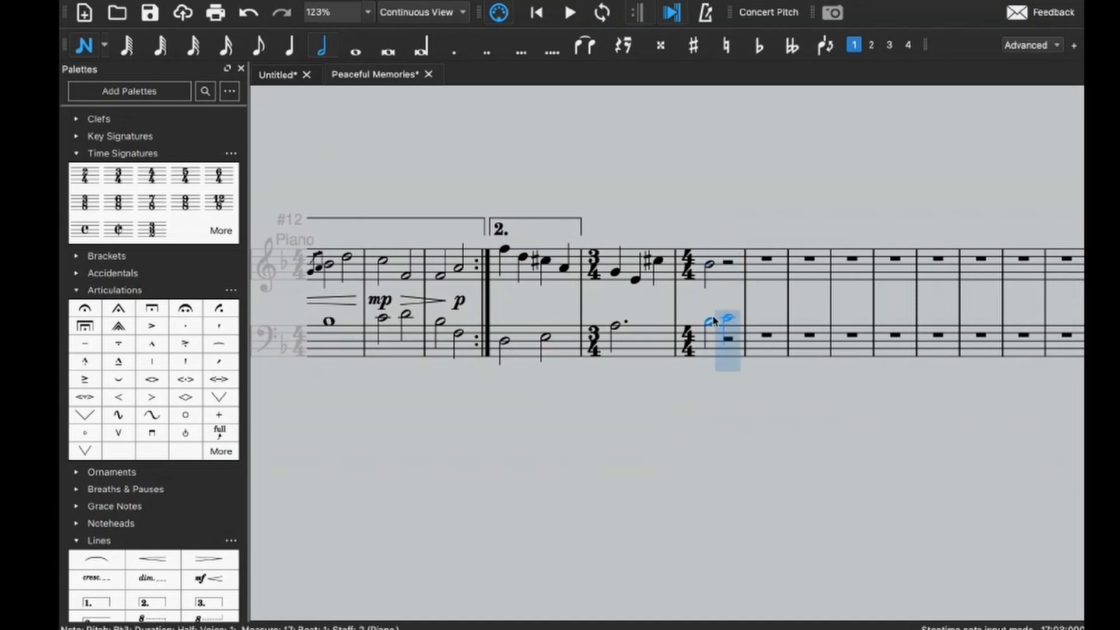
{"action": "key", "text": "Escape"}
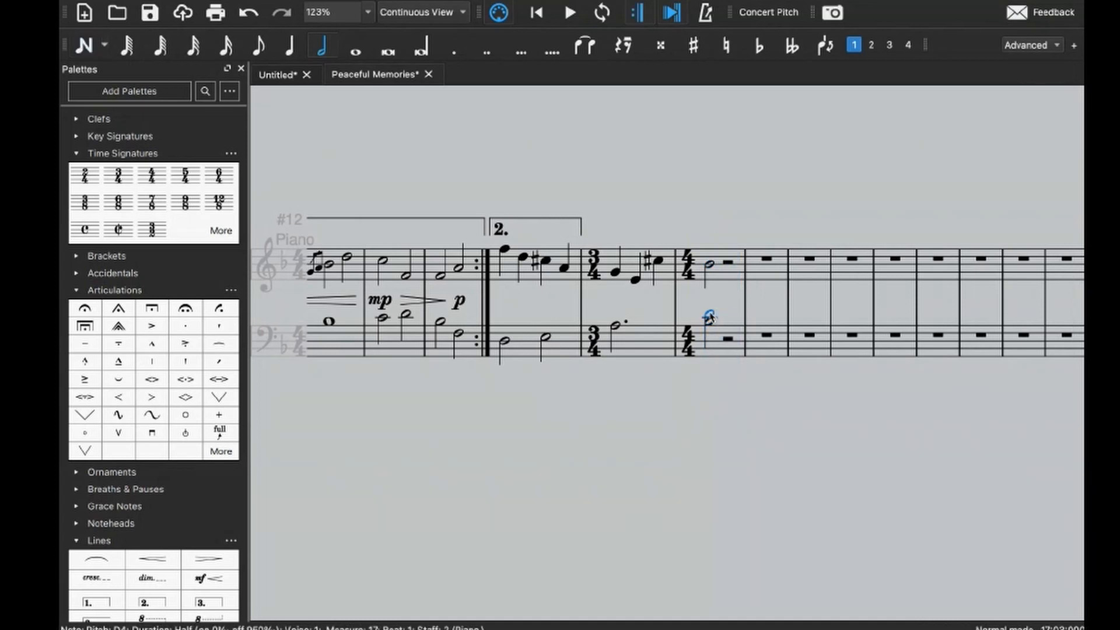
{"action": "left_click", "coordinate": [635, 347]}
{"action": "key", "text": "space"}
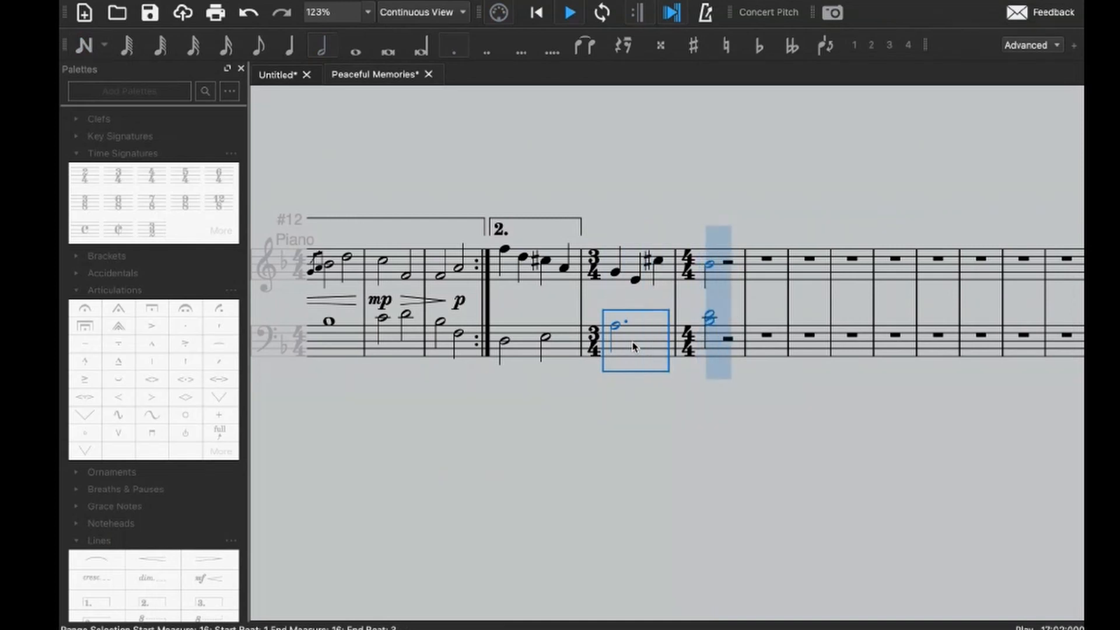
{"action": "key", "text": "space"}
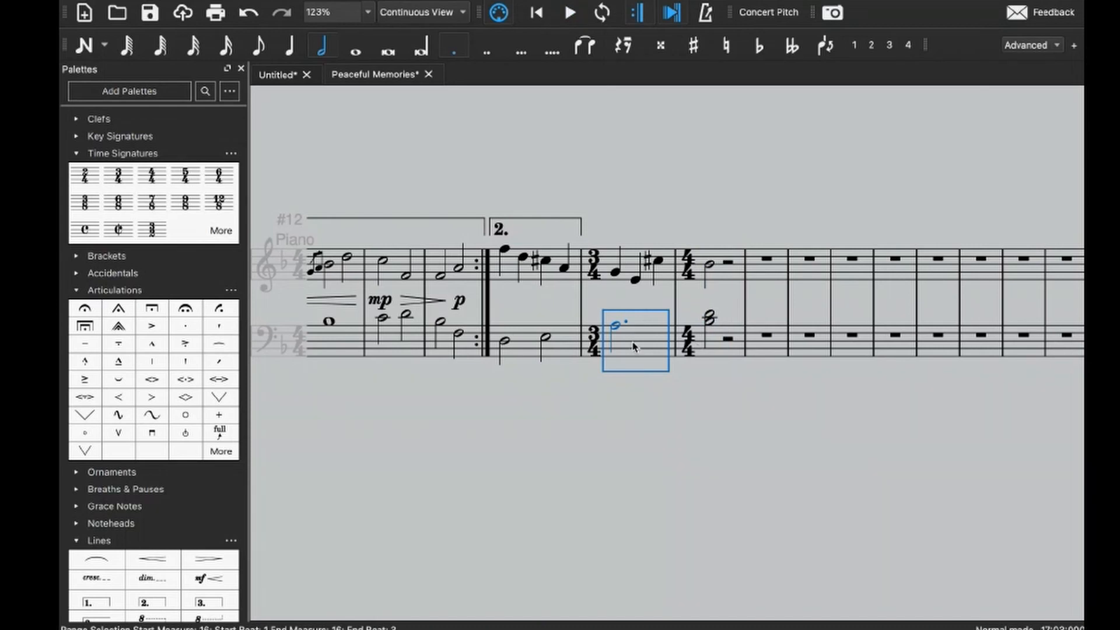
- Listen to the individual treble notes in measures 15 to 17 one at a time
{"action": "left_click", "coordinate": [616, 273]}
{"action": "left_click", "coordinate": [635, 281]}
{"action": "left_click", "coordinate": [657, 263]}
{"action": "left_click", "coordinate": [710, 265]}
{"action": "left_click", "coordinate": [564, 267]}
{"action": "left_click", "coordinate": [543, 260]}
{"action": "left_click", "coordinate": [523, 257]}
{"action": "left_click", "coordinate": [504, 249]}
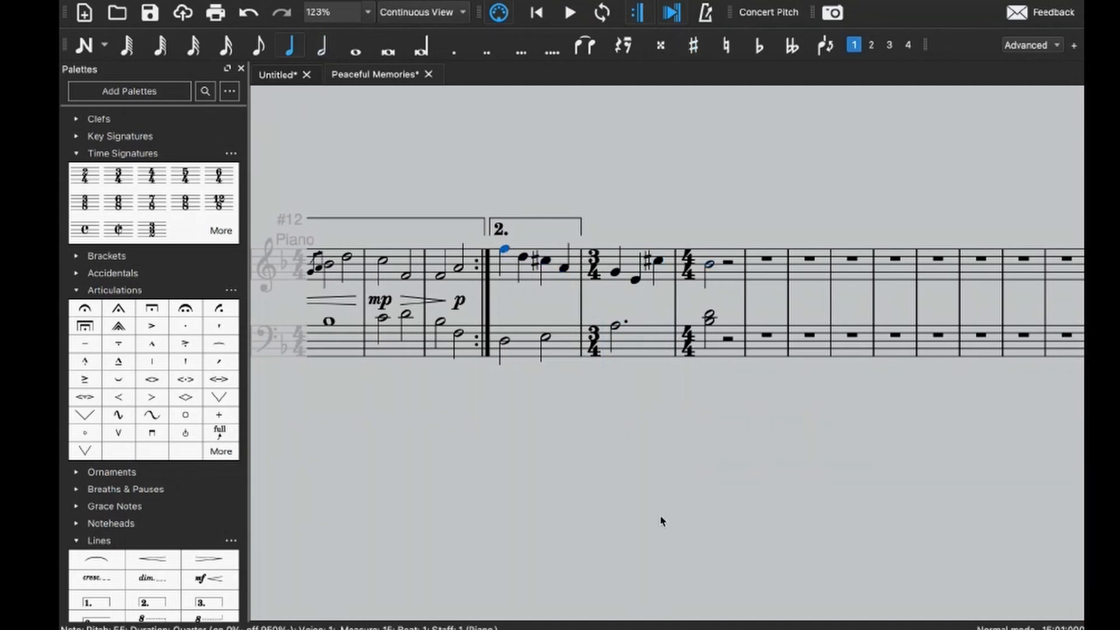
{"action": "key", "text": "Escape"}
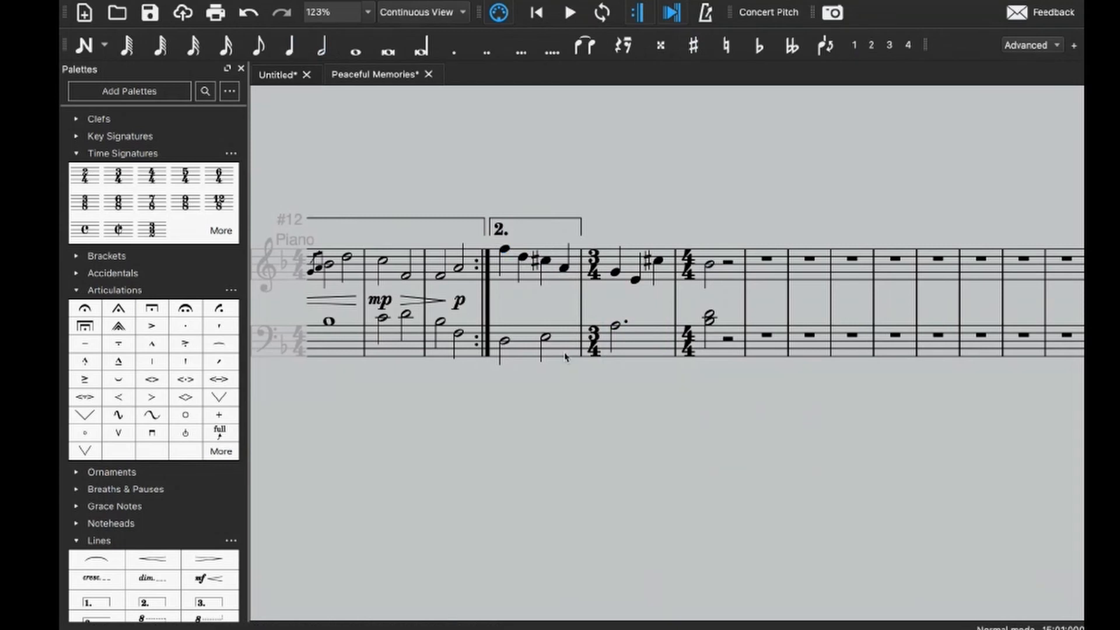
- Play the phrase twice from measure 15 into measure 17
{"action": "left_click", "coordinate": [565, 355]}
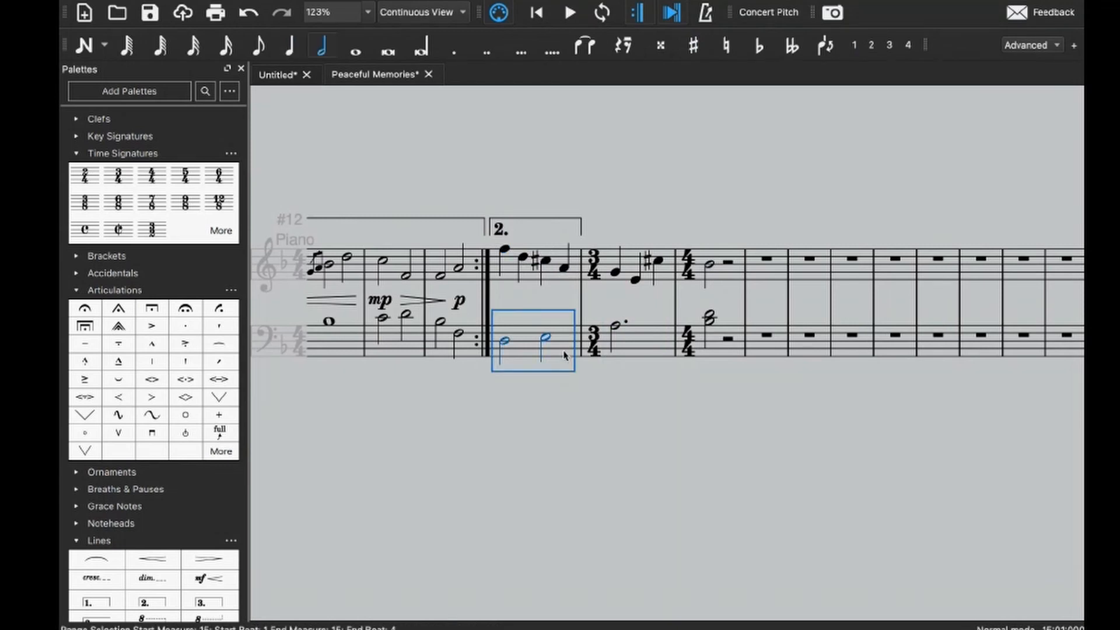
{"action": "key", "text": "space"}
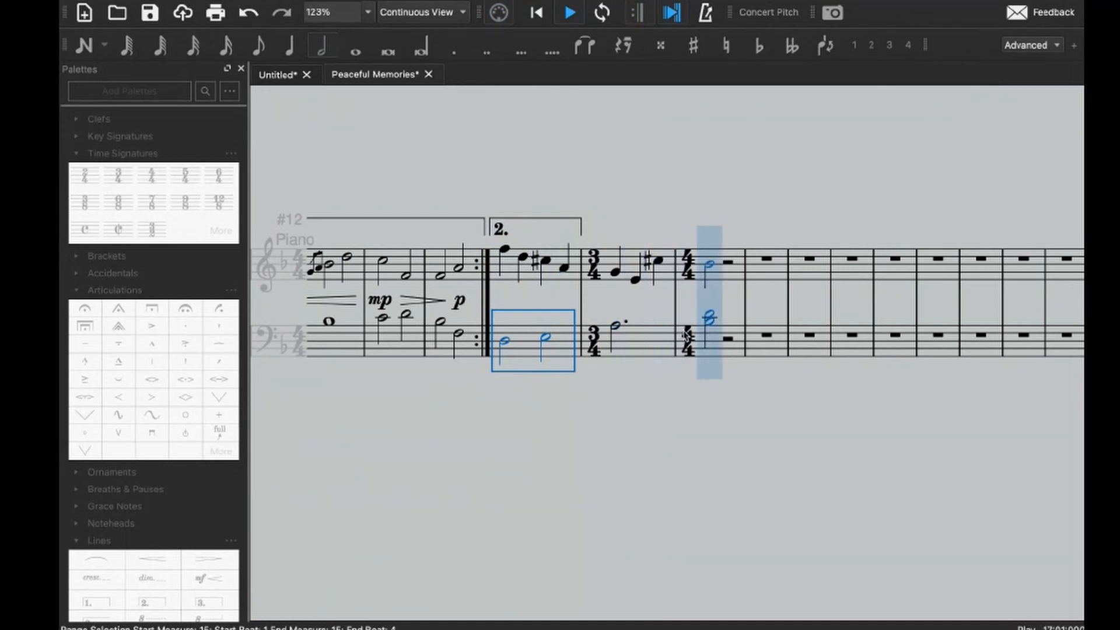
{"action": "key", "text": "space"}
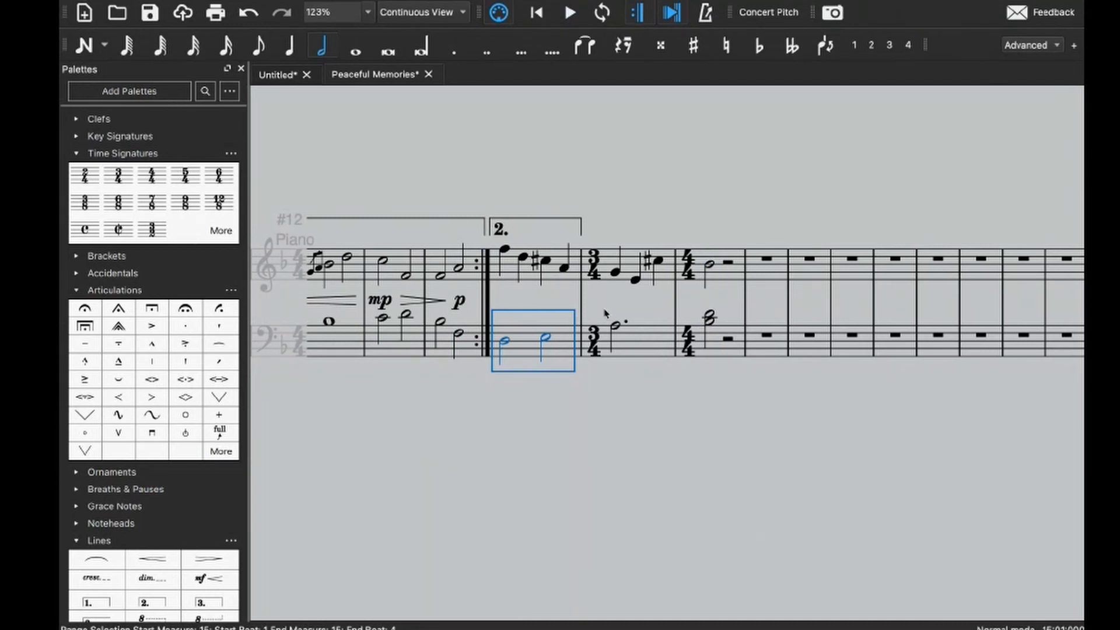
{"action": "left_click", "coordinate": [724, 274]}
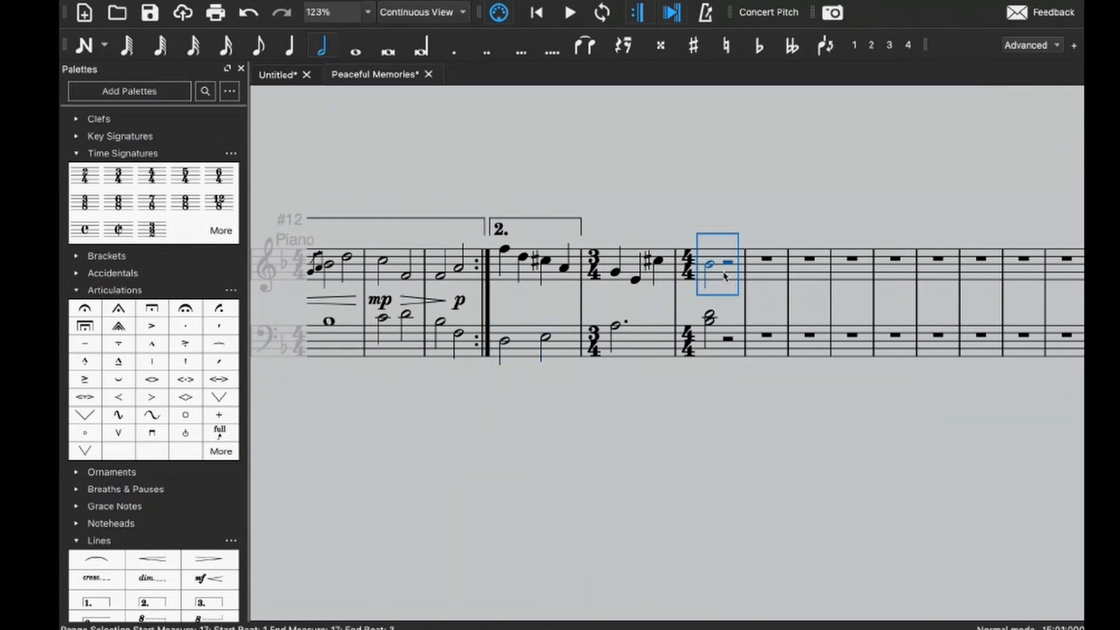
{"action": "left_click", "coordinate": [573, 338]}
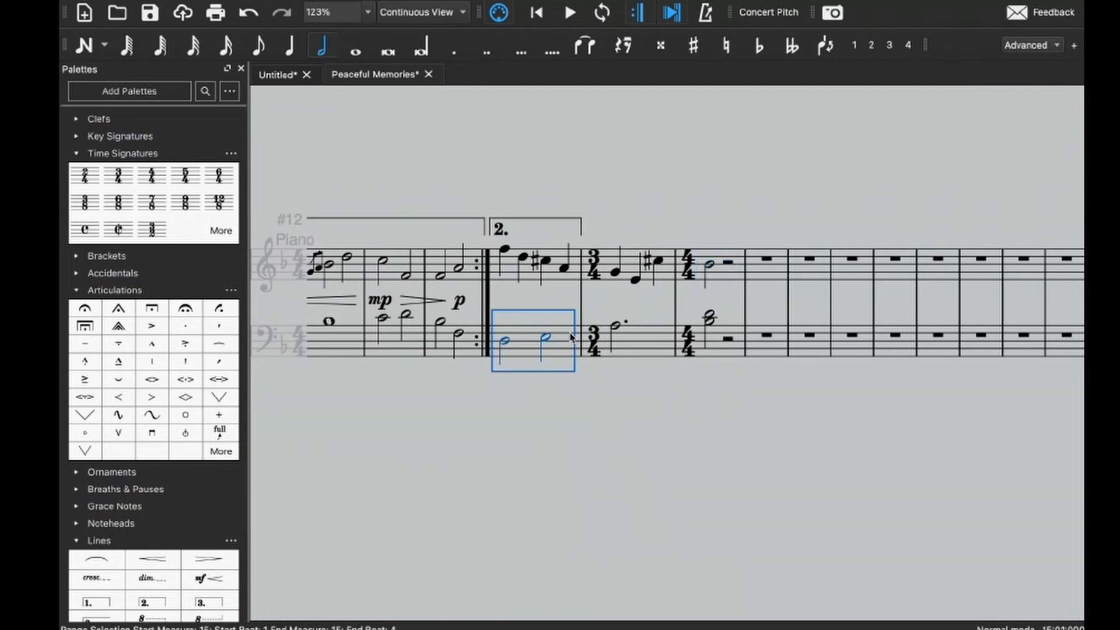
{"action": "key", "text": "space"}
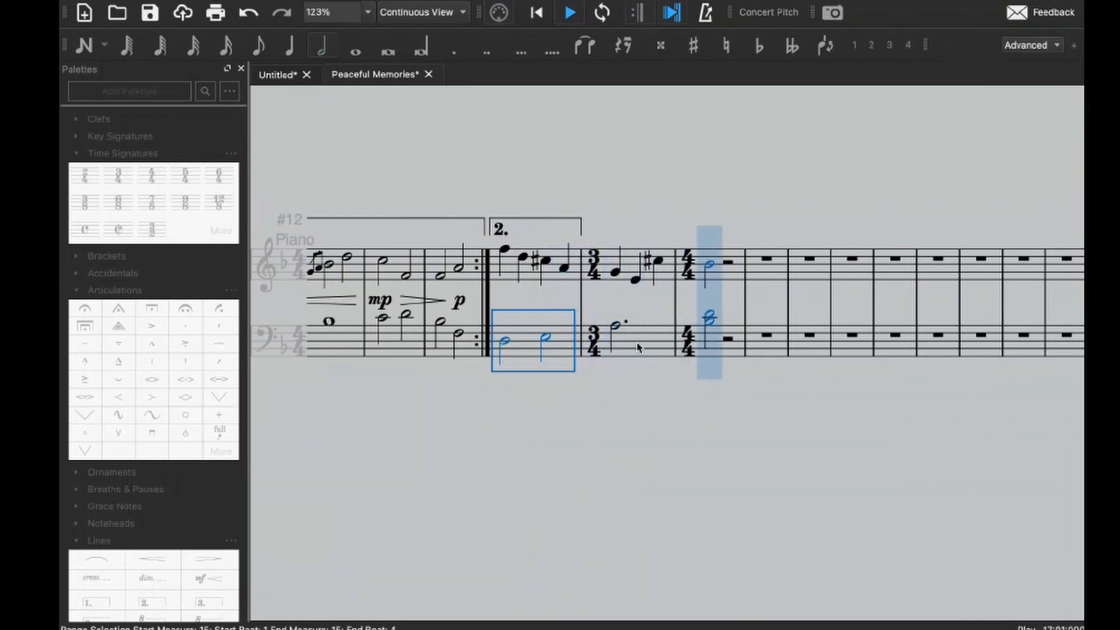
{"action": "key", "text": "space"}
- Rework beat 1 of measure 17 to half notes D5 in the treble and a single F3 in the bass, and play from measure 16
{"action": "key", "text": "Escape"}
{"action": "key", "text": "ctrl+z"}
{"action": "left_click", "coordinate": [709, 265]}
{"action": "left_click", "coordinate": [663, 336]}
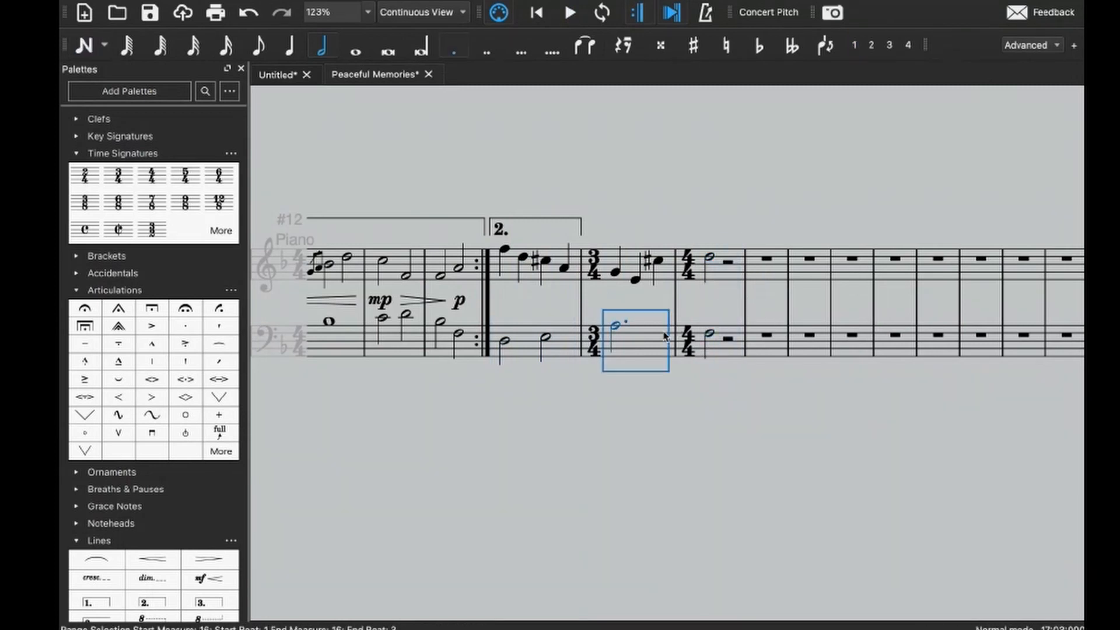
{"action": "key", "text": "space"}
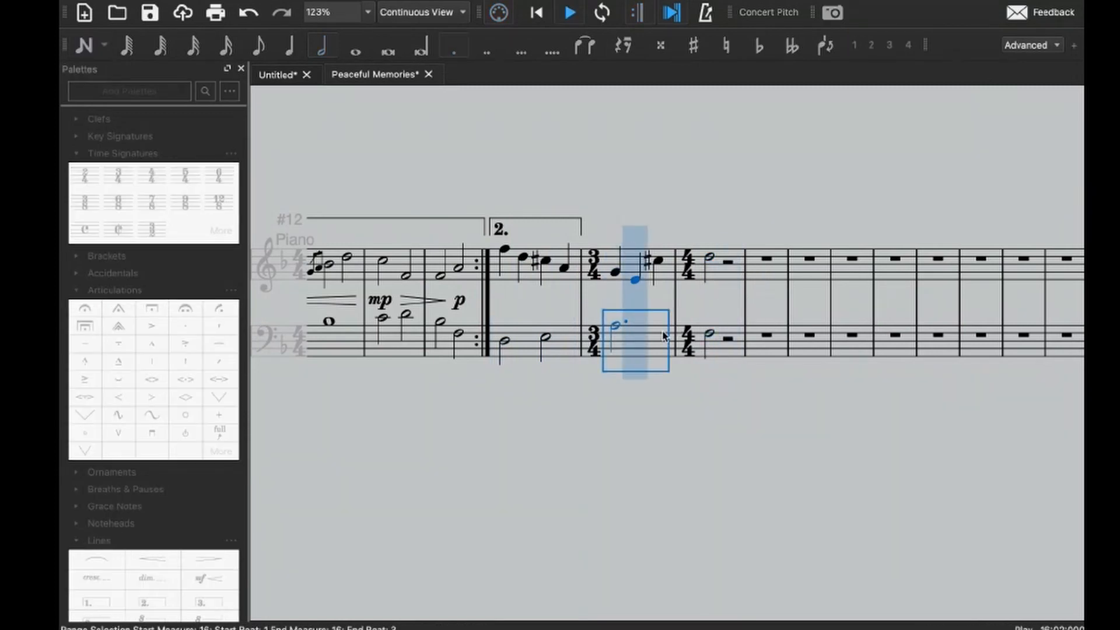
{"action": "key", "text": "space"}
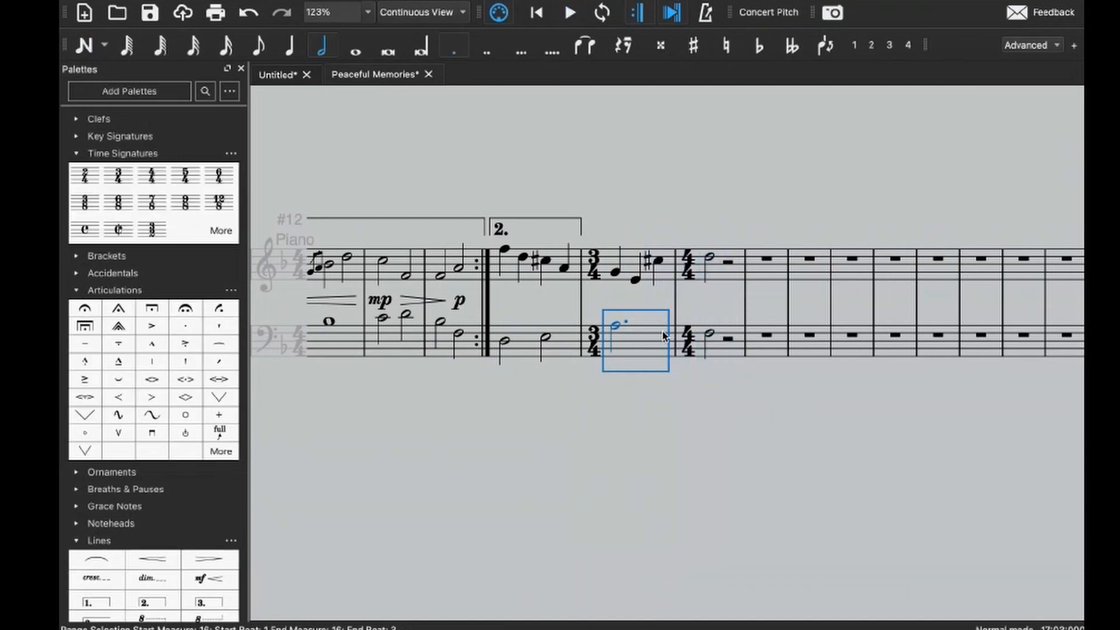
- Add B♭2 below the half note F3 in bass measure 17, and play the passage from measure 16 and from measure 15
{"action": "left_click", "coordinate": [726, 339]}
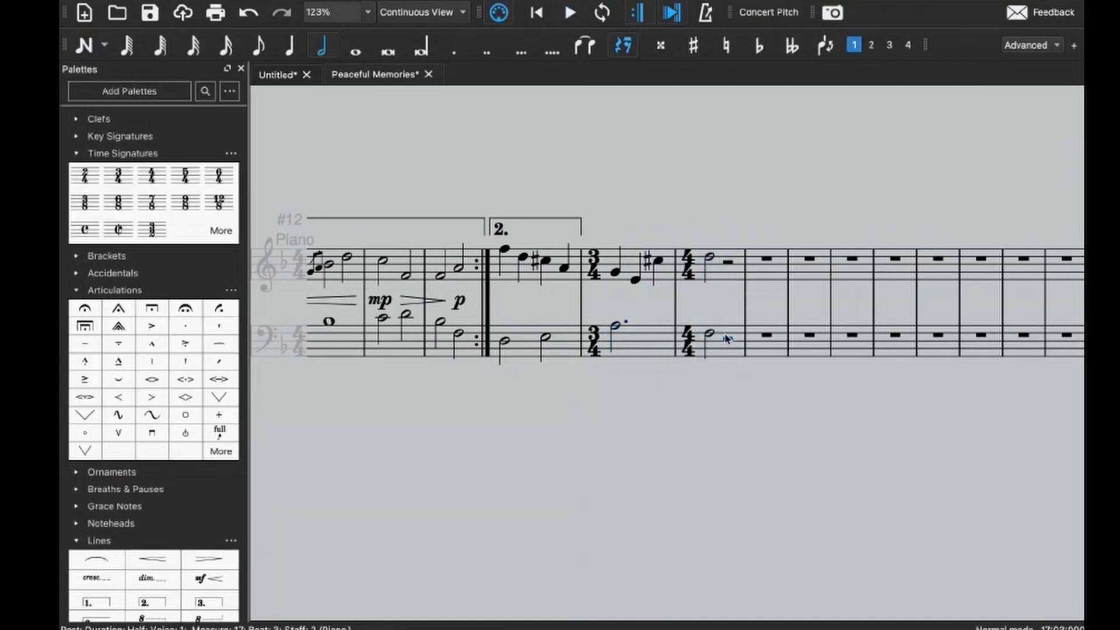
{"action": "left_click", "coordinate": [712, 349]}
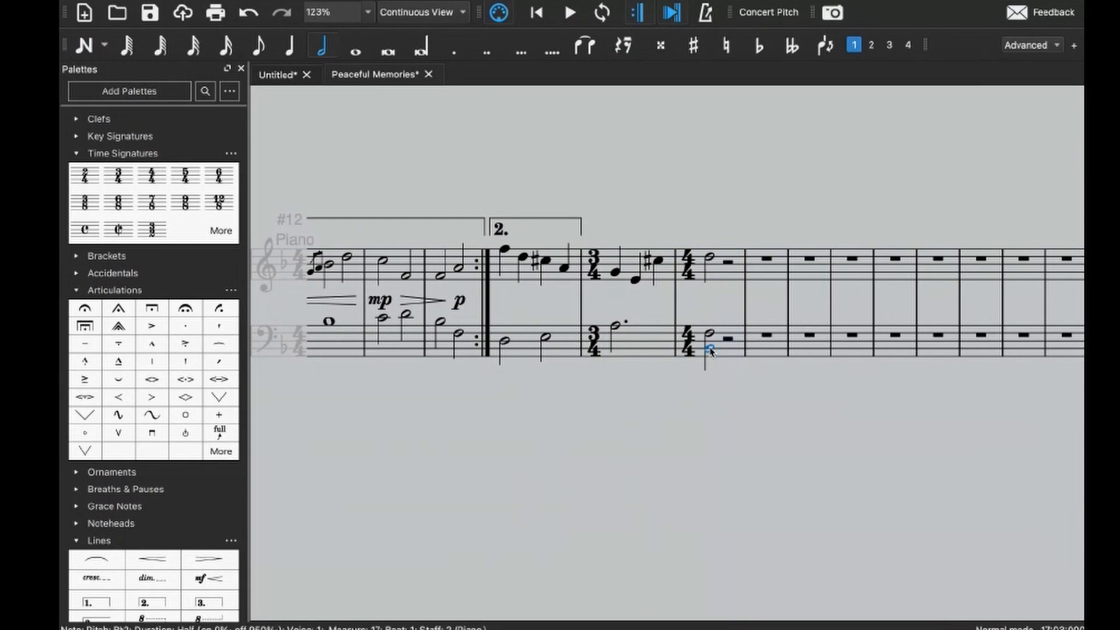
{"action": "left_click", "coordinate": [640, 344]}
{"action": "key", "text": "space"}
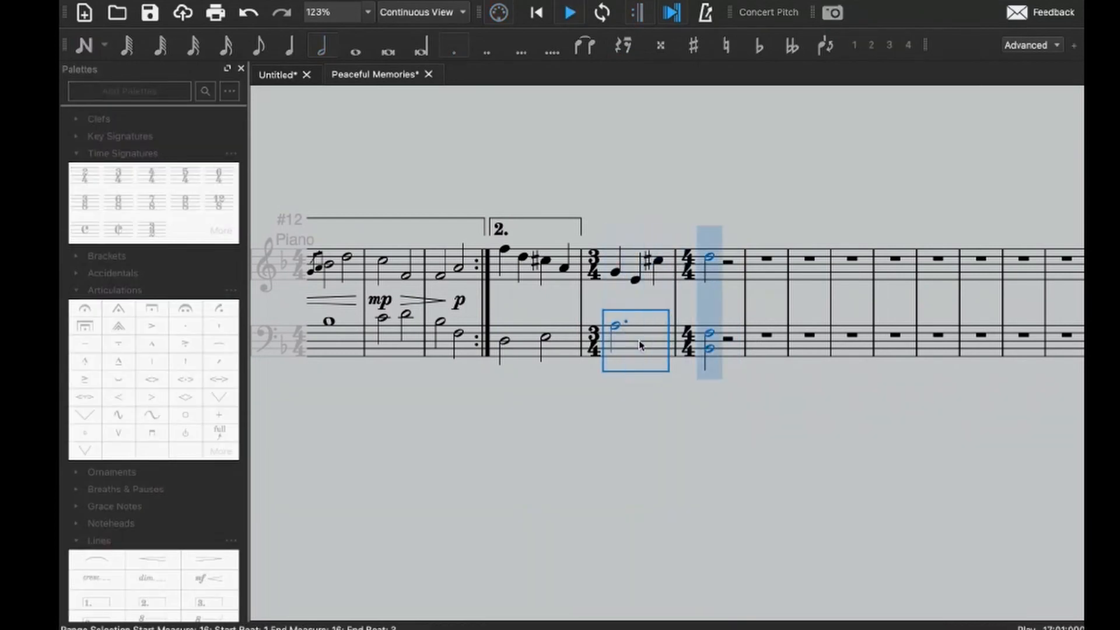
{"action": "key", "text": "space"}
{"action": "left_click", "coordinate": [562, 350]}
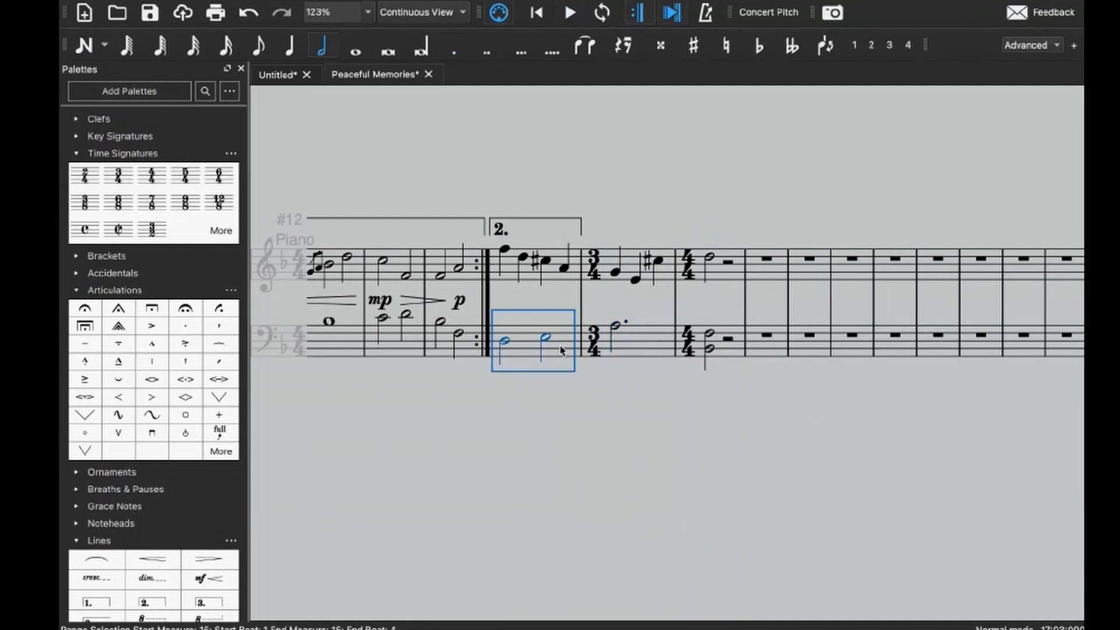
{"action": "key", "text": "space"}
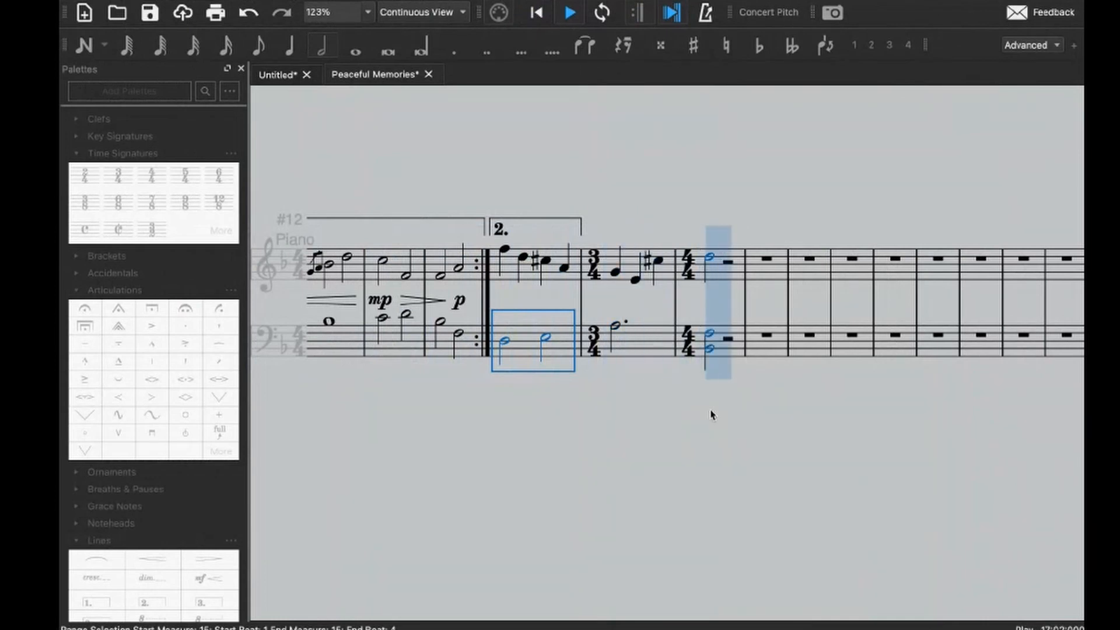
- Stop the playback and listen to the two bass half notes in measure 15 one at a time
{"action": "key", "text": "space"}
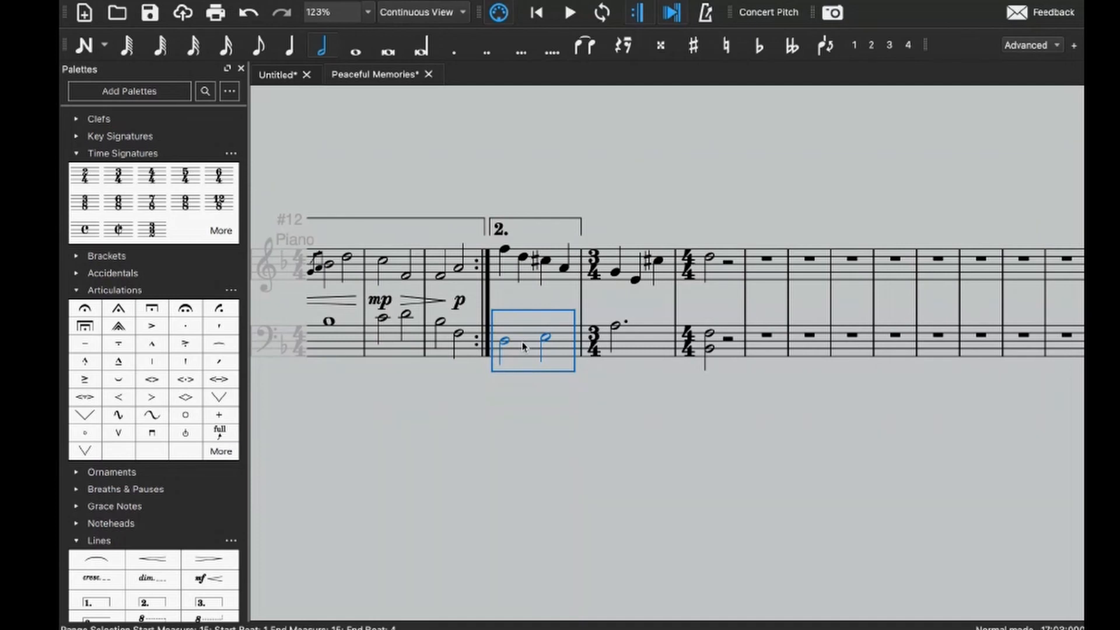
{"action": "left_click", "coordinate": [505, 342]}
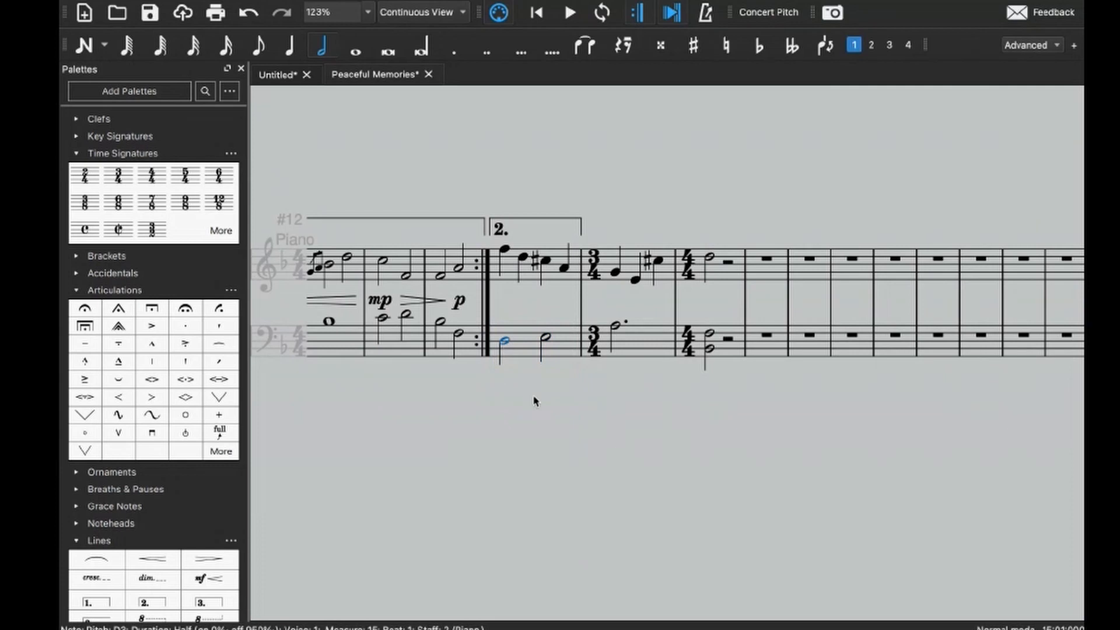
{"action": "left_click", "coordinate": [546, 337]}
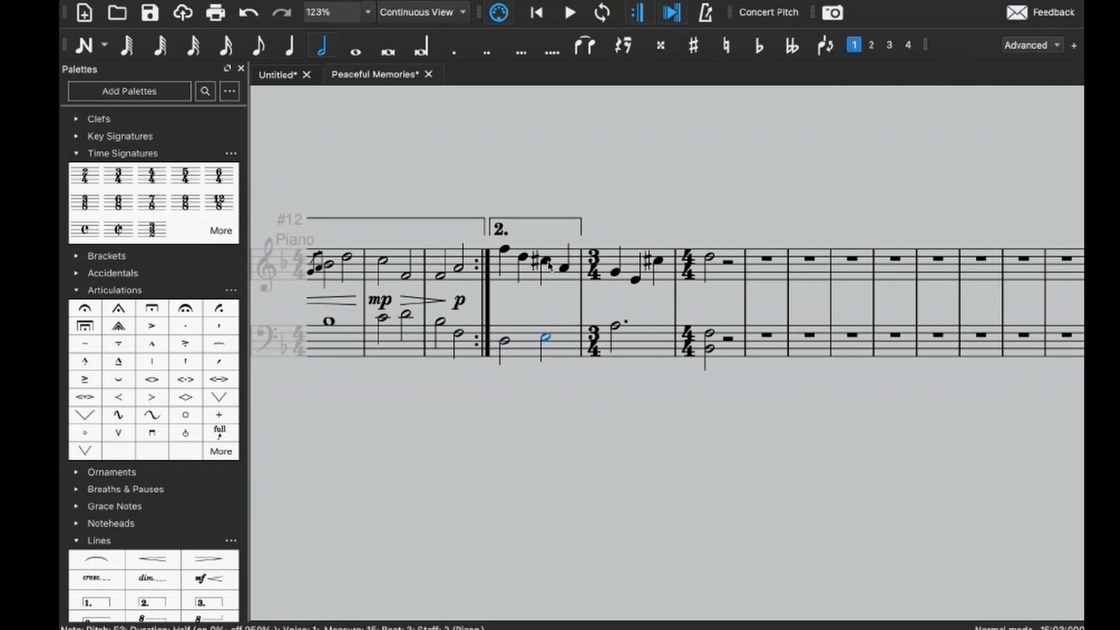
{"action": "left_click_drag", "start_coordinate": [548, 337], "coordinate": [556, 351]}
{"action": "key", "text": "n"}
{"action": "key", "text": "Escape"}
{"action": "key", "text": "ctrl+z"}
- Listen to the bass notes starting measures 16 and 17, and play the passage from measure 16
{"action": "left_click", "coordinate": [614, 326]}
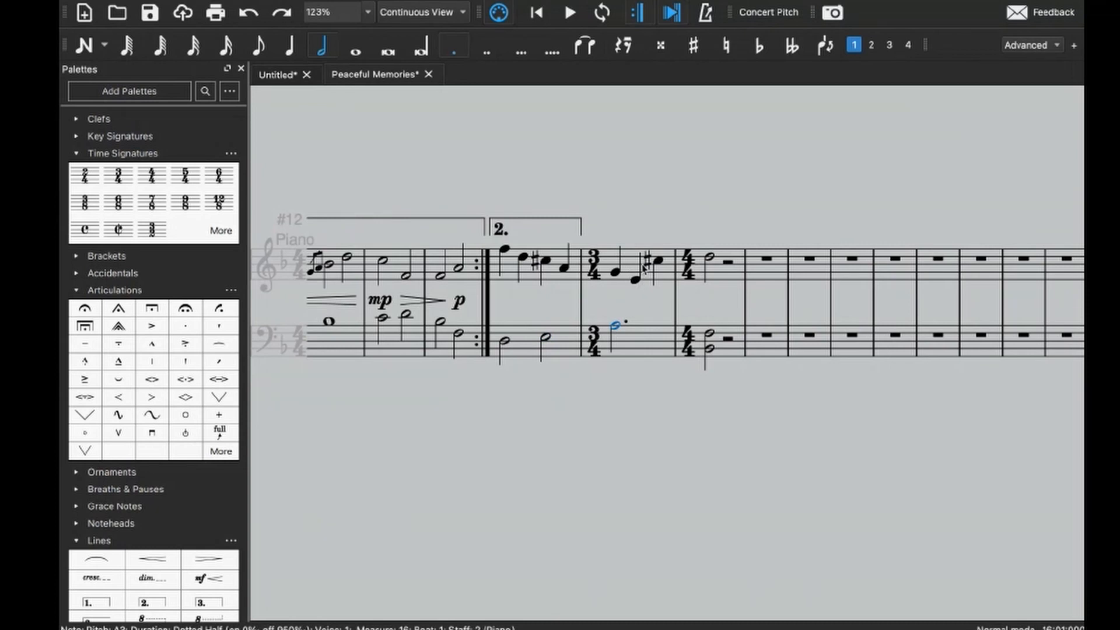
{"action": "left_click", "coordinate": [707, 335]}
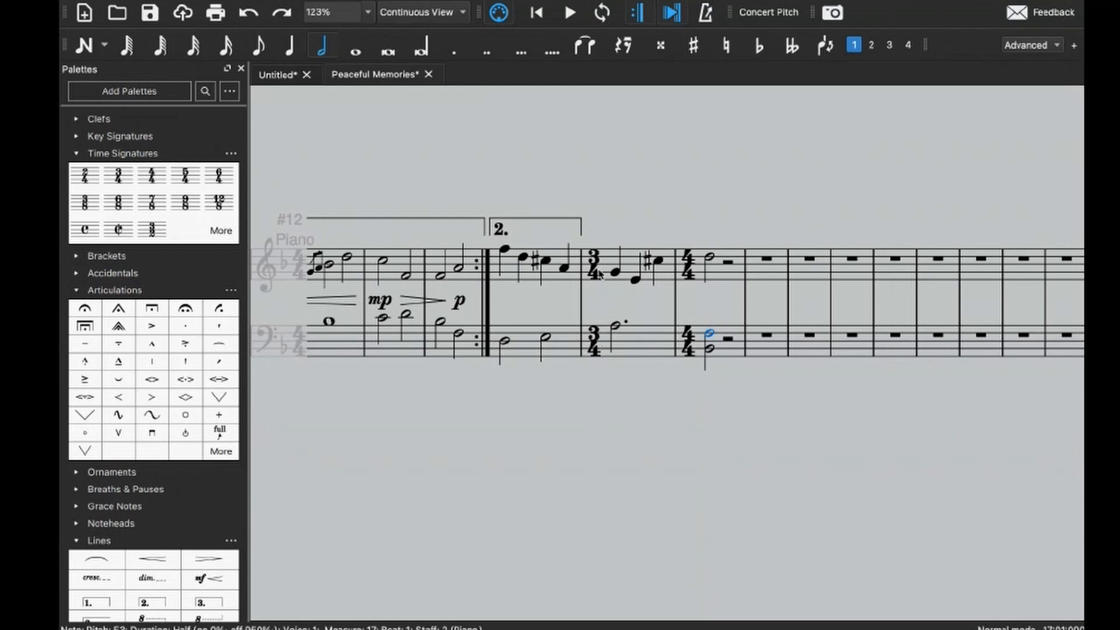
{"action": "left_click", "coordinate": [630, 352]}
{"action": "key", "text": "space"}
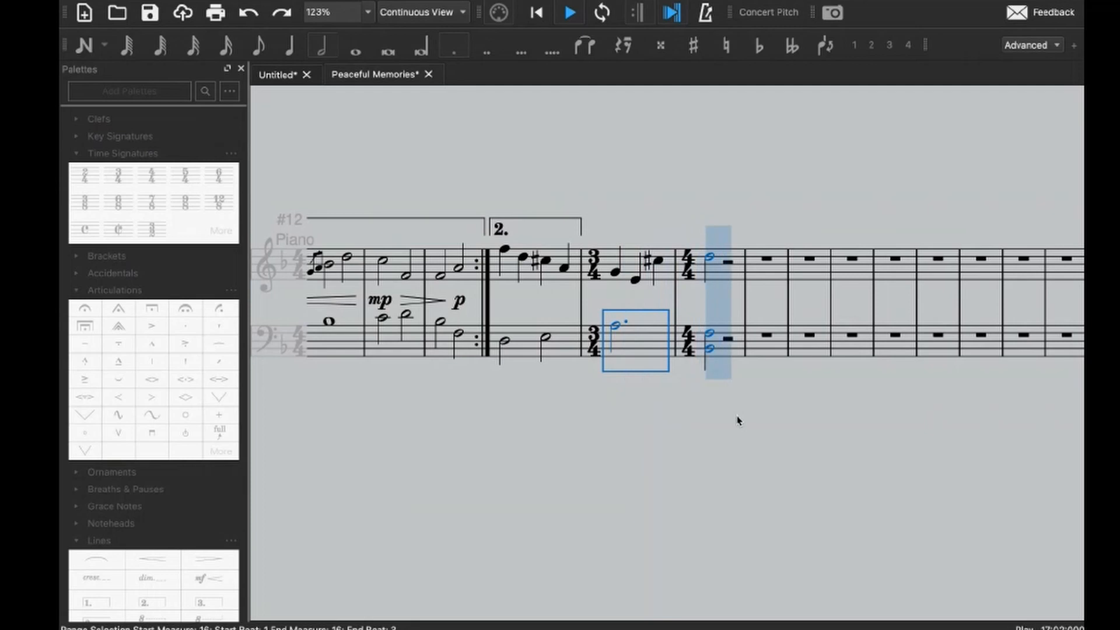
{"action": "key", "text": "space"}
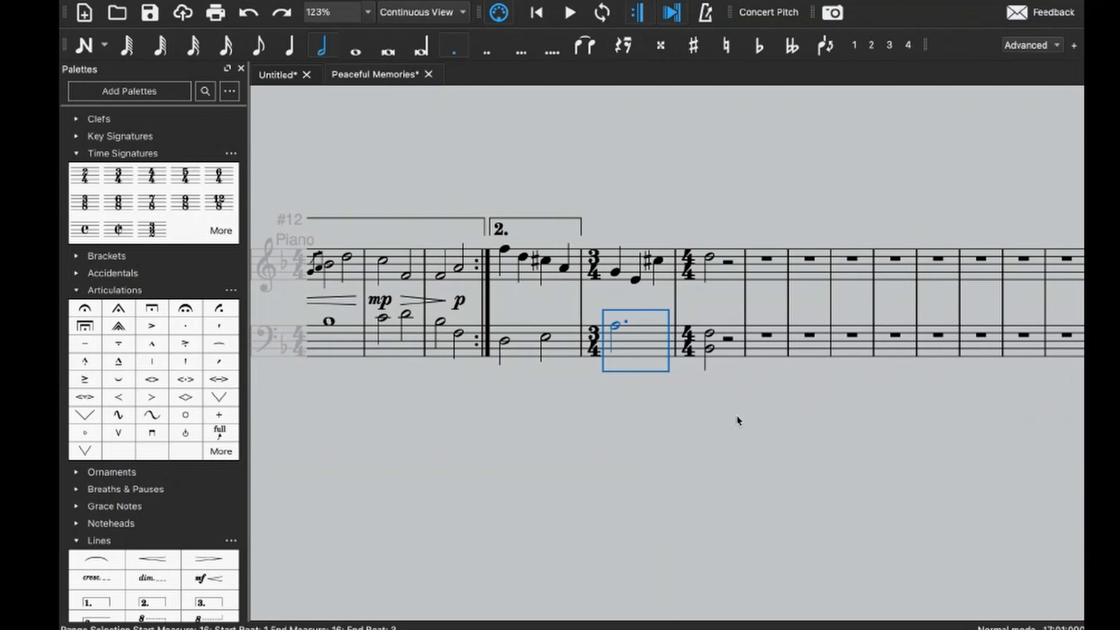
- Fill beat 3 of measure 17 with half notes E3 and B♭2 in the bass and E5 in the treble, and play from measure 16
{"action": "left_click", "coordinate": [728, 340]}
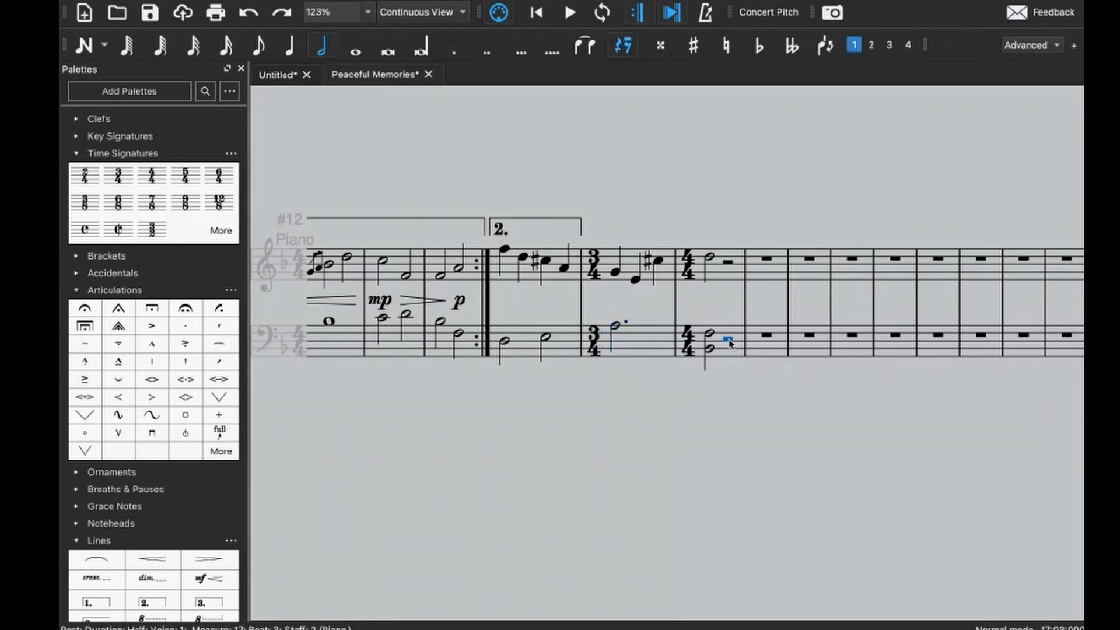
{"action": "key", "text": "n"}
{"action": "key", "text": "e"}
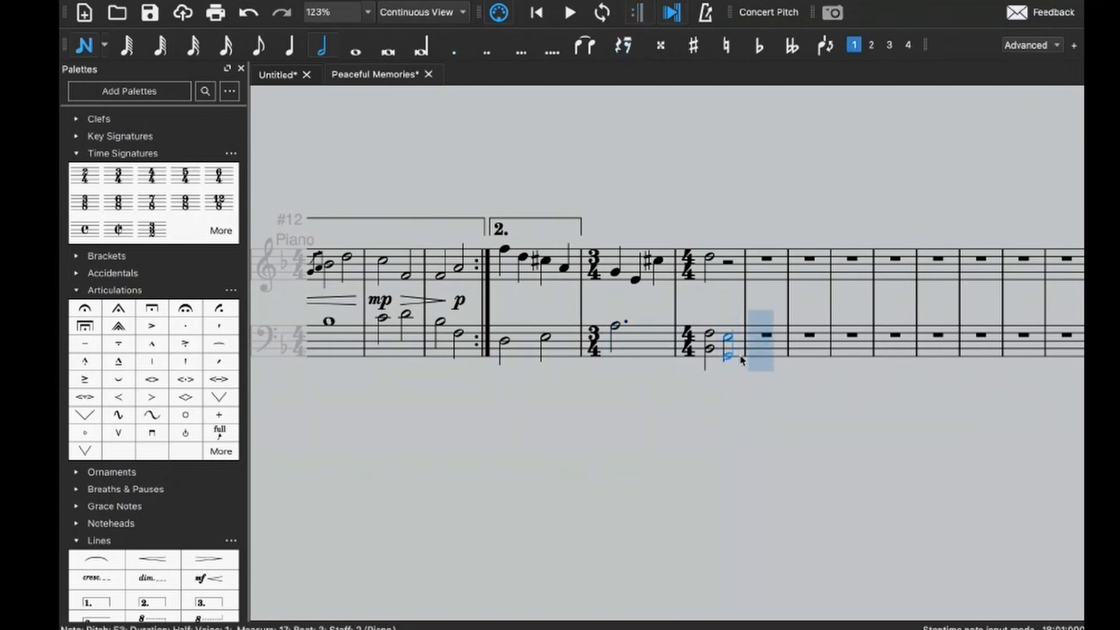
{"action": "left_click", "coordinate": [729, 349], "text": "ctrl"}
{"action": "left_click", "coordinate": [735, 262]}
{"action": "key", "text": "Escape"}
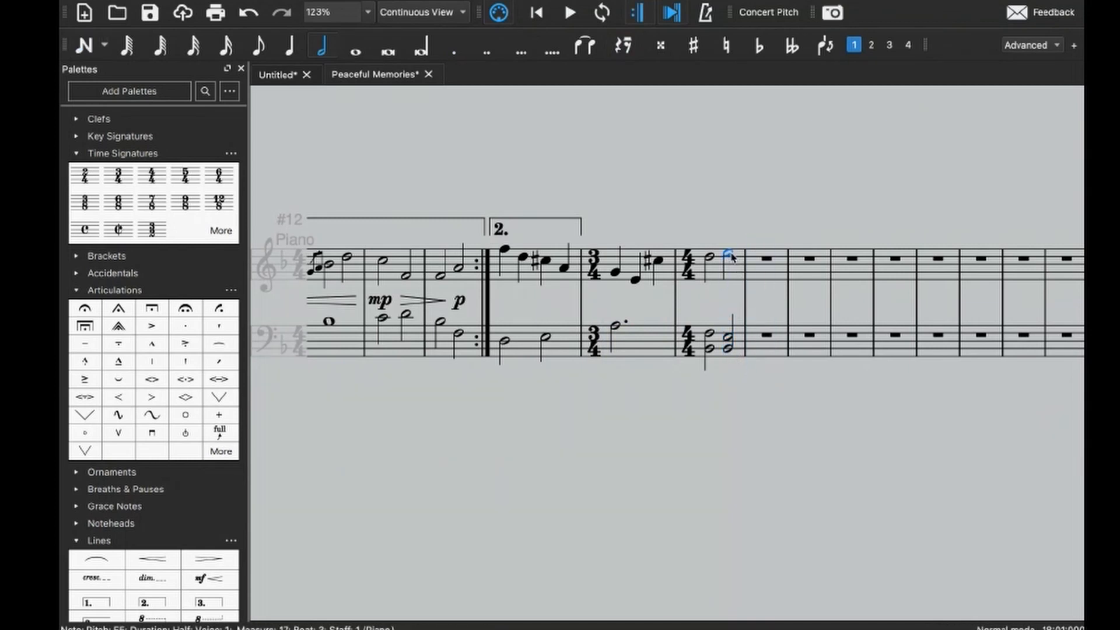
{"action": "key", "text": "space"}
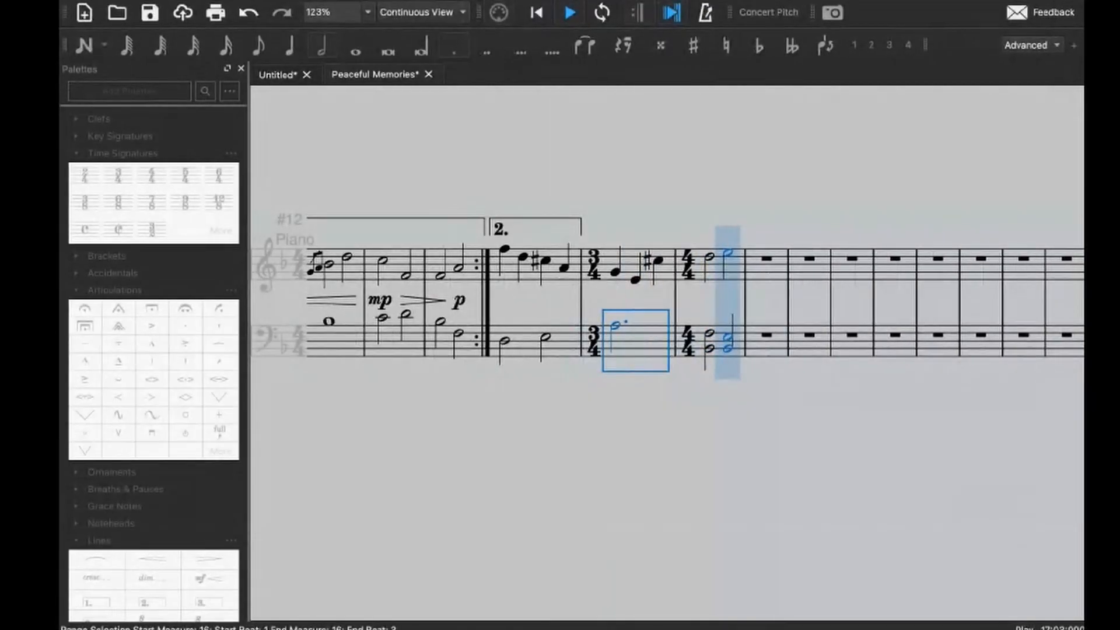
{"action": "key", "text": "space"}
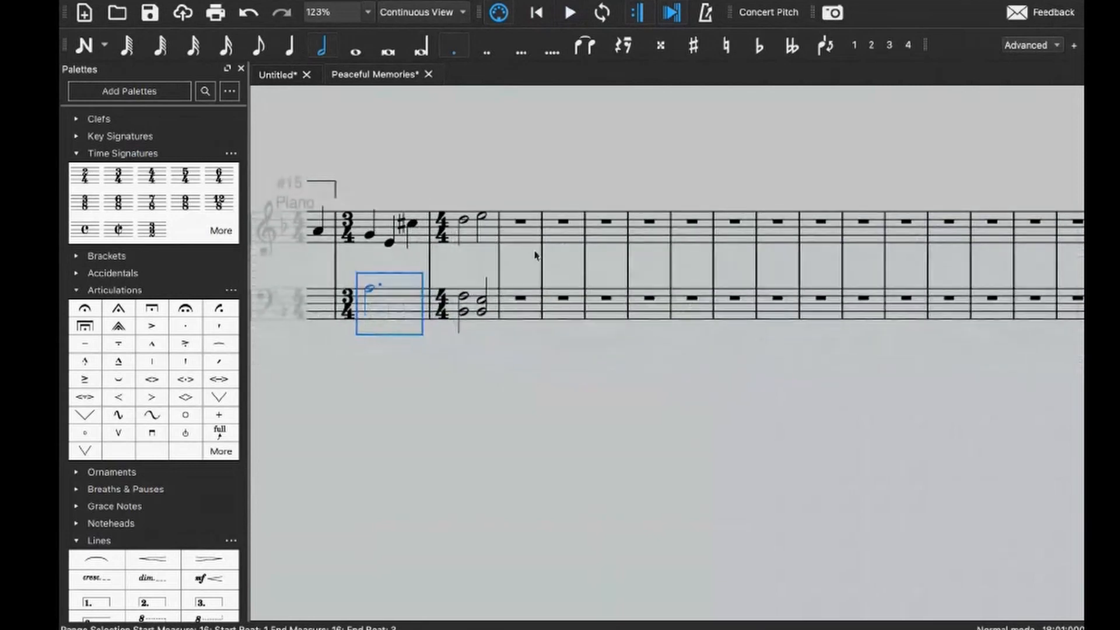
- Fill measure 18 with a whole note F5 in the treble and whole notes D3 and D2 in the bass
{"action": "left_click", "coordinate": [516, 243]}
{"action": "key", "text": "n"}
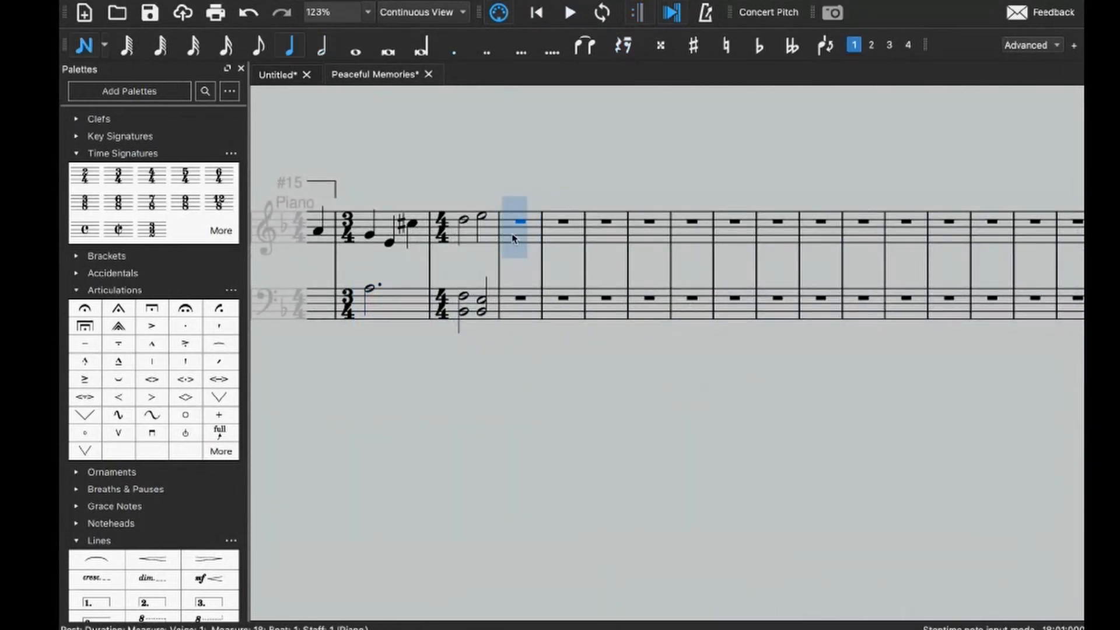
{"action": "key", "text": "7"}
{"action": "key", "text": "f"}
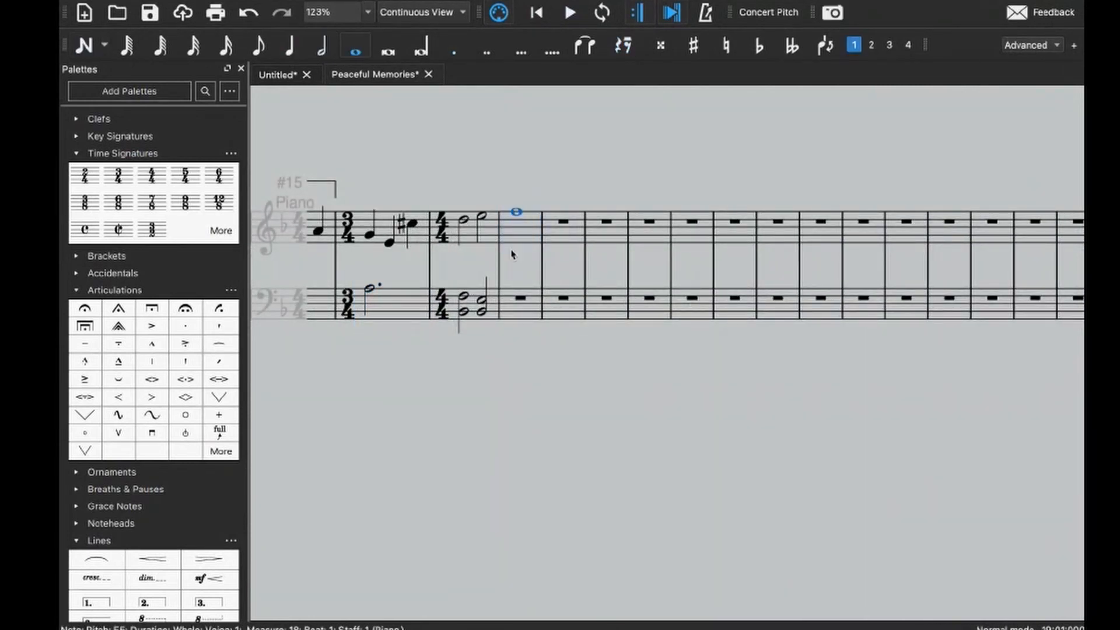
{"action": "left_click", "coordinate": [508, 302]}
{"action": "key", "text": "7"}
{"action": "key", "text": "d"}
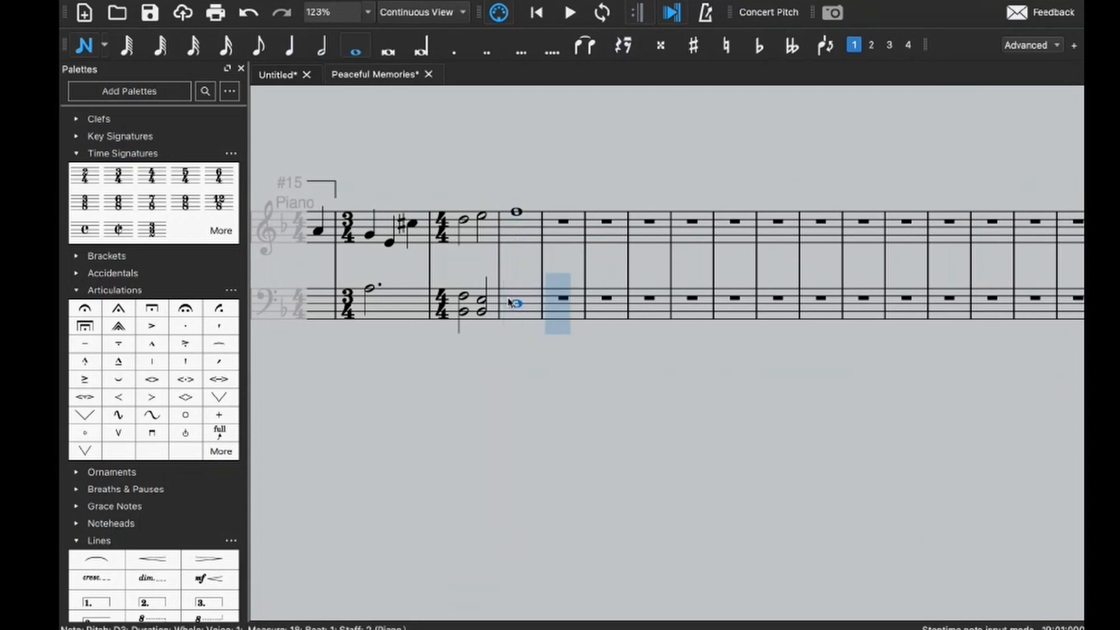
{"action": "left_click", "coordinate": [520, 316], "text": "ctrl"}
{"action": "left_click_drag", "start_coordinate": [521, 318], "coordinate": [515, 332]}
{"action": "key", "text": "Escape"}
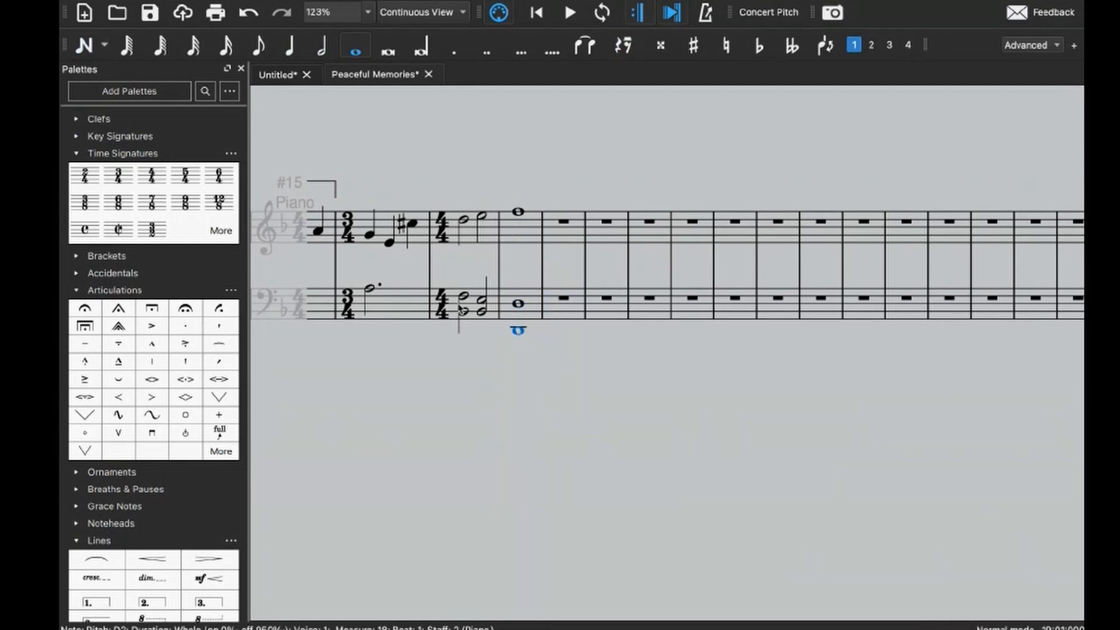
- Play the passage twice from measure 16 into measure 18
{"action": "left_click", "coordinate": [403, 304]}
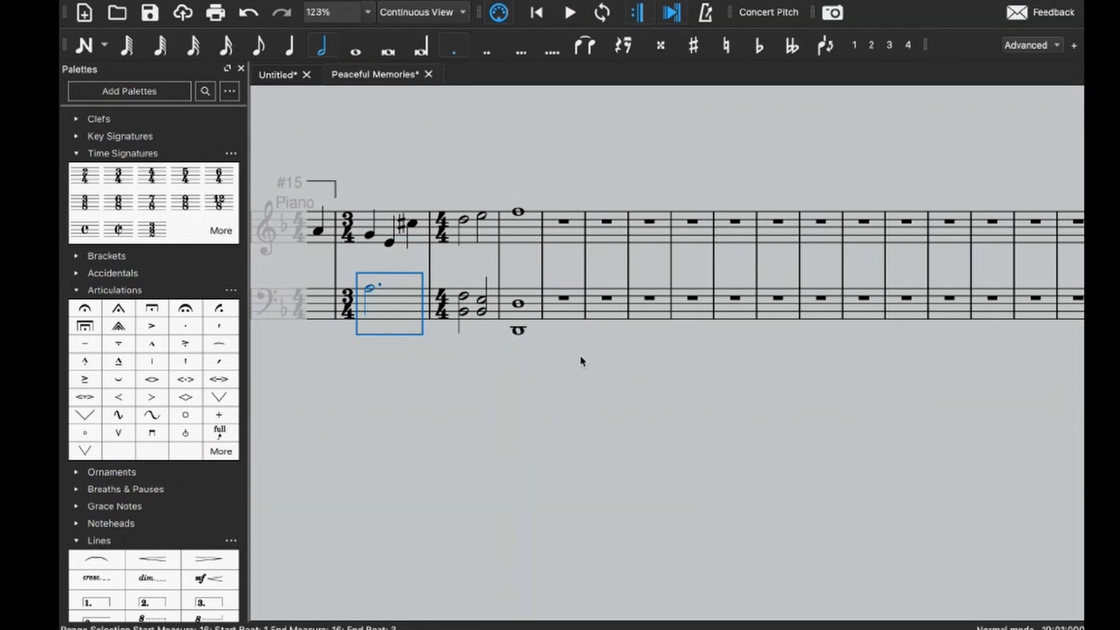
{"action": "key", "text": "space"}
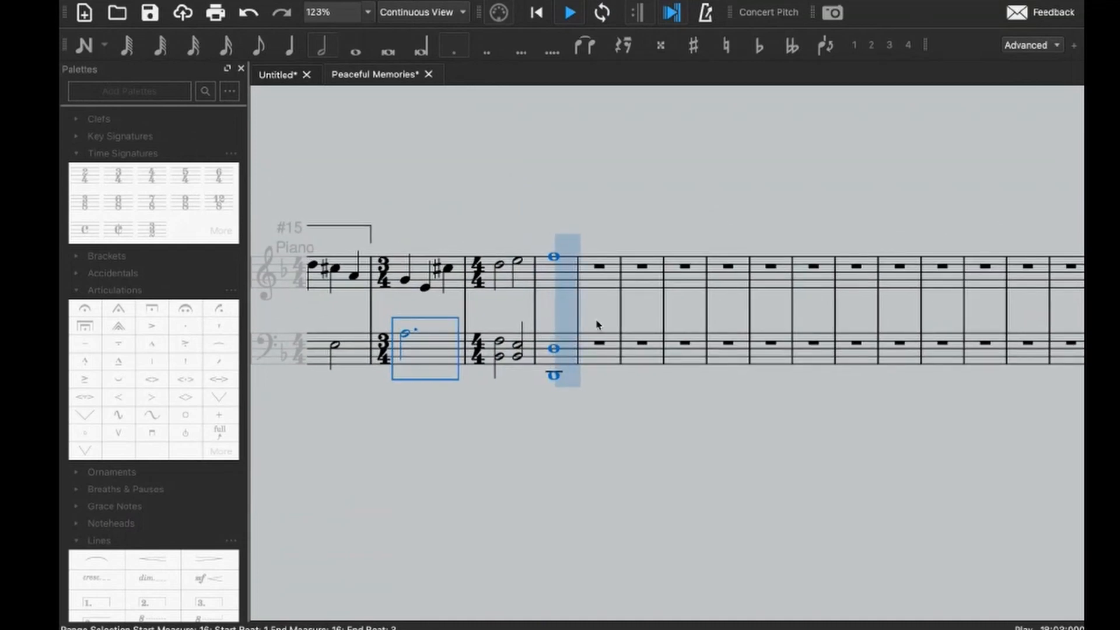
{"action": "key", "text": "space"}
{"action": "key", "text": "space"}
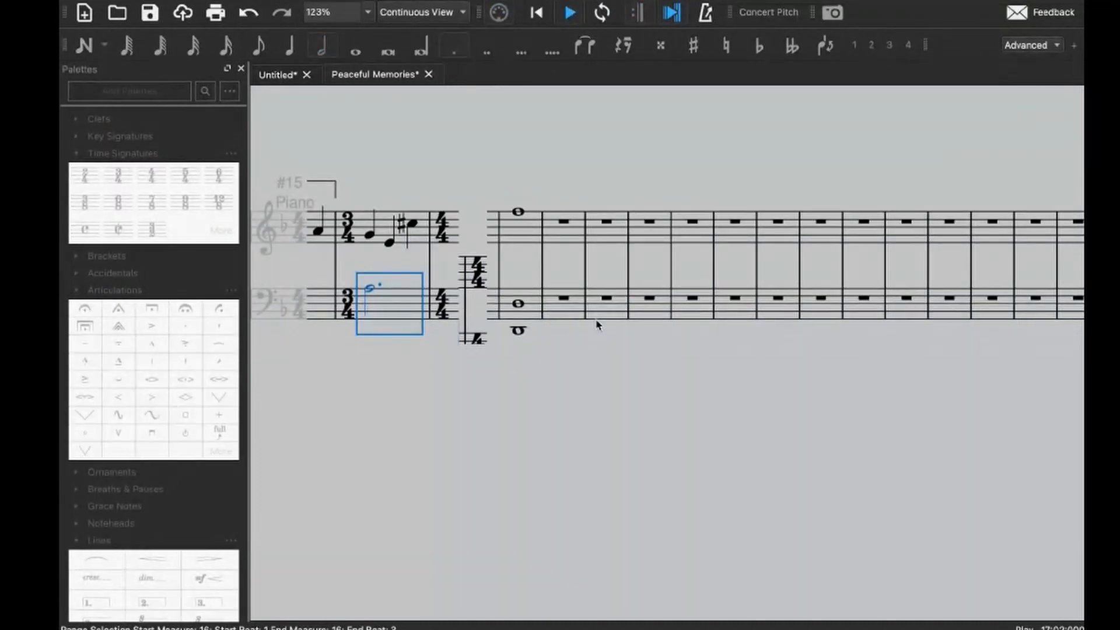
{"action": "key", "text": "space"}
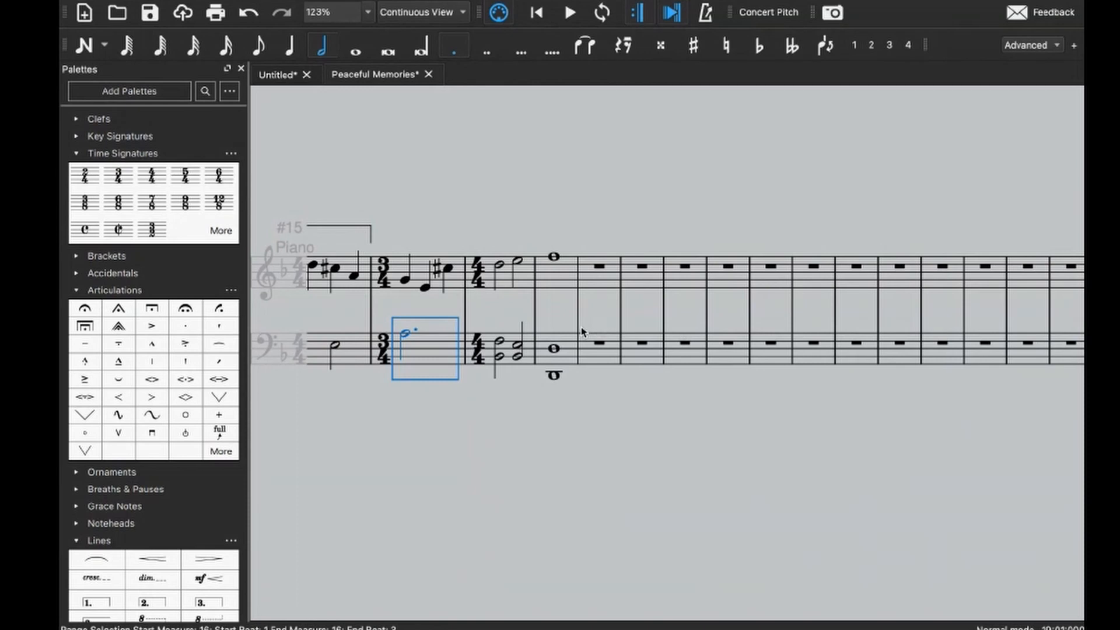
- Review the new phrase in measures 15 to 18 against the first ending in measures 11 to 14 and the opening of the piece
{"action": "scroll", "coordinate": [581, 331], "scroll_direction": "left", "scroll_amount": 2}
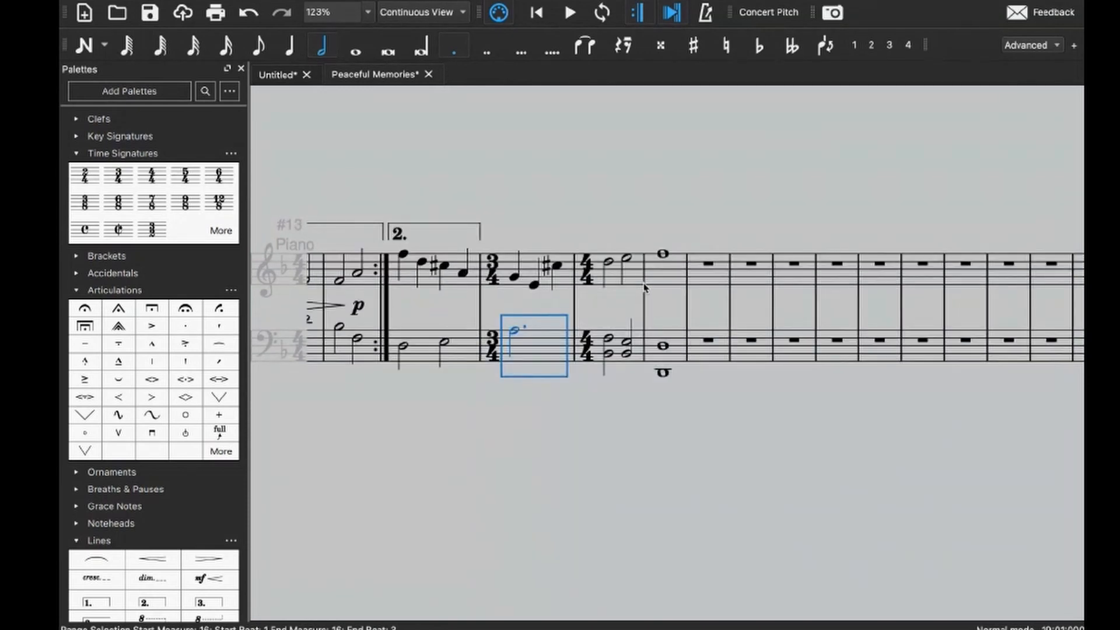
{"action": "left_click", "coordinate": [669, 285]}
{"action": "left_click", "coordinate": [470, 343]}
{"action": "left_click", "coordinate": [667, 291], "text": "shift"}
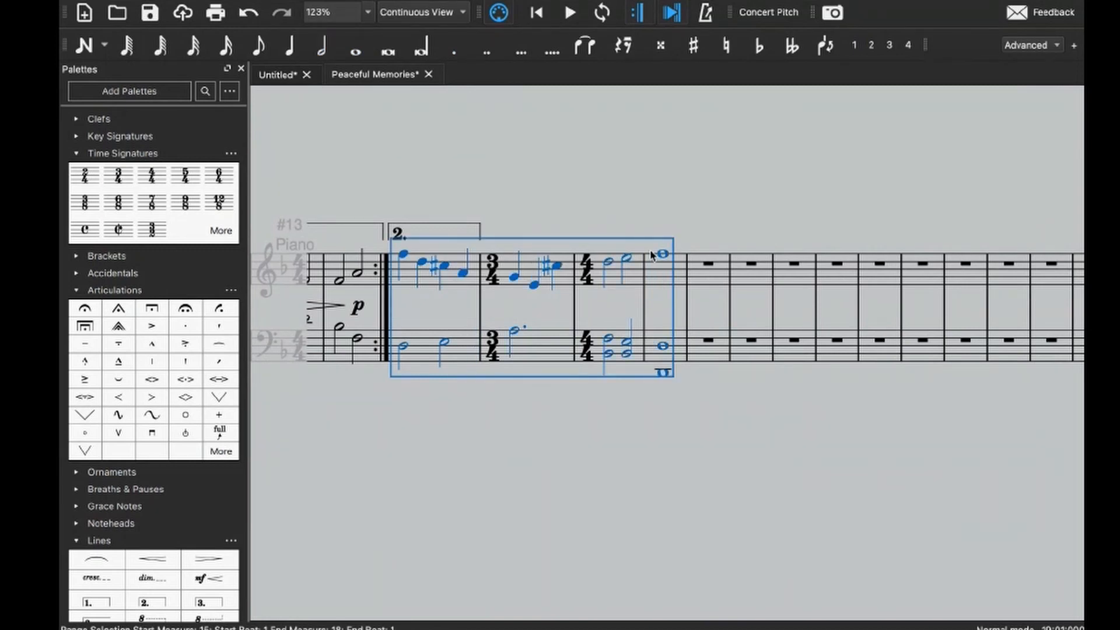
{"action": "scroll", "coordinate": [651, 255], "scroll_direction": "up", "scroll_amount": 5}
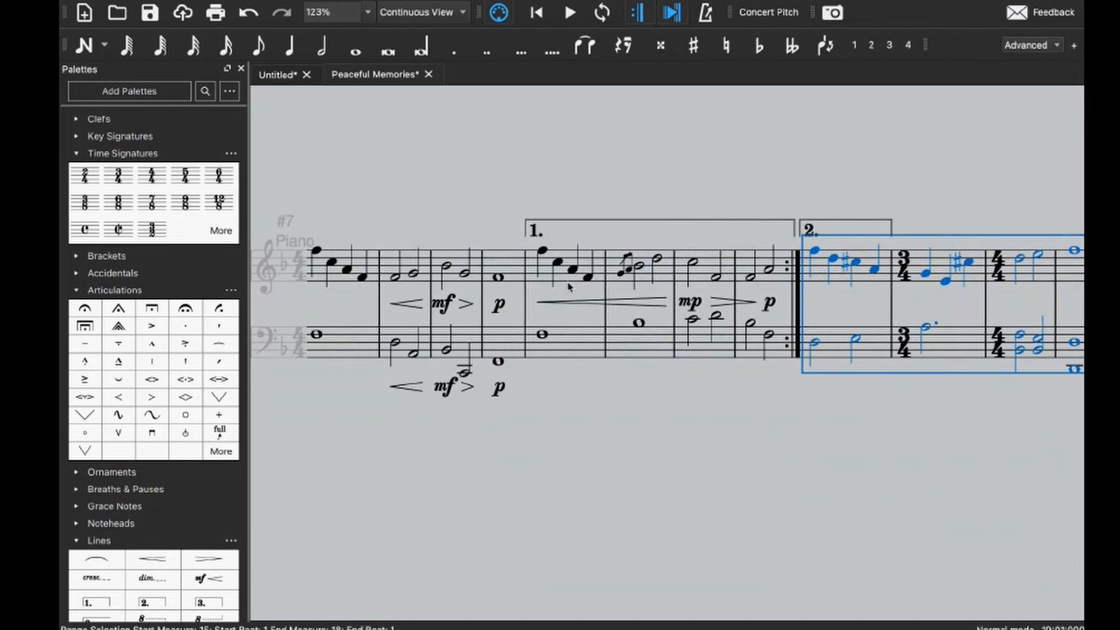
{"action": "left_click", "coordinate": [537, 274]}
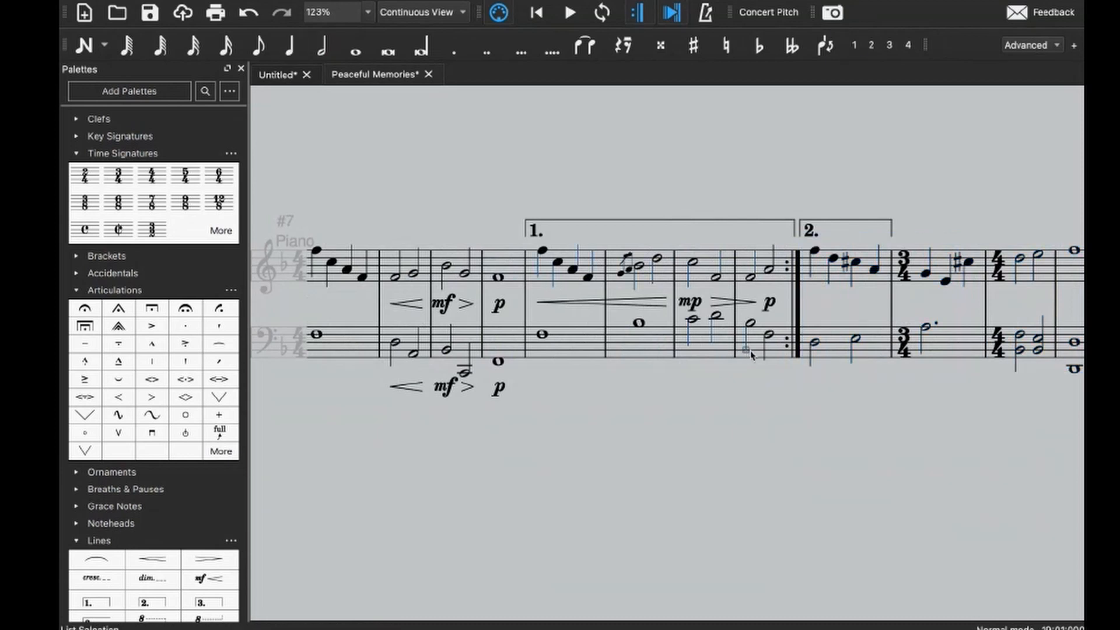
{"action": "left_click", "coordinate": [584, 265]}
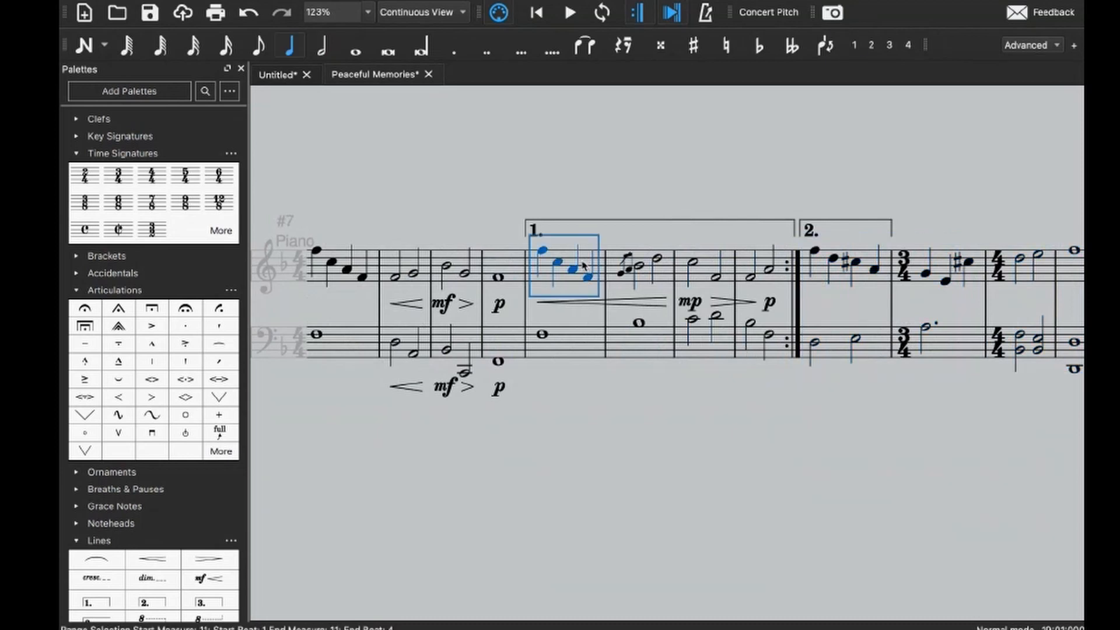
{"action": "left_click", "coordinate": [757, 352], "text": "shift"}
{"action": "scroll", "coordinate": [544, 268], "scroll_direction": "up", "scroll_amount": 3}
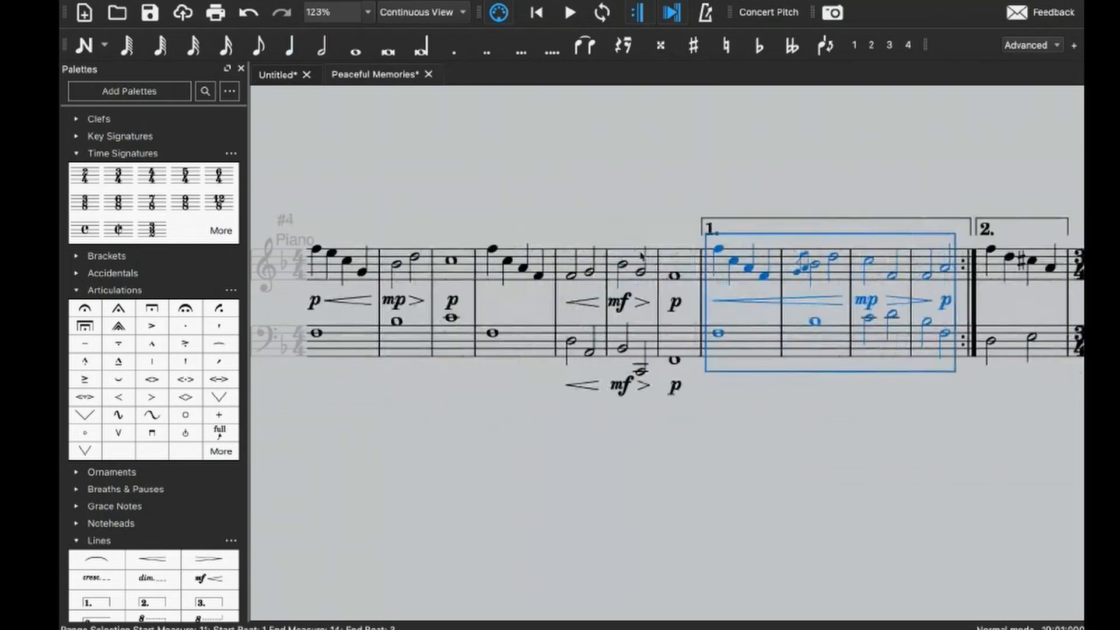
{"action": "scroll", "coordinate": [570, 274], "scroll_direction": "up", "scroll_amount": 4}
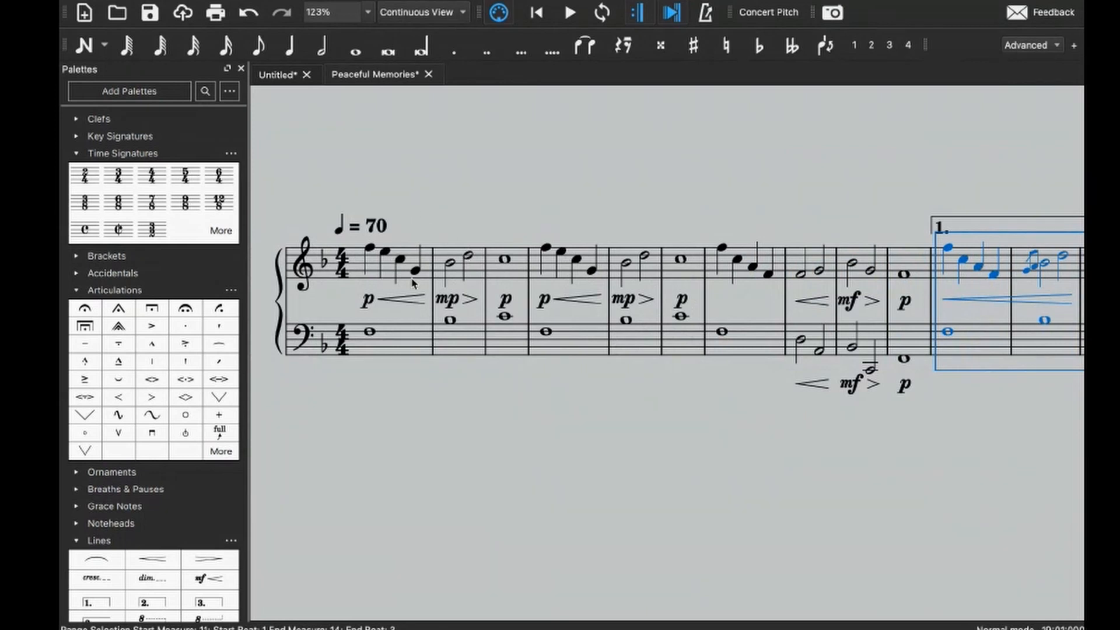
{"action": "scroll", "coordinate": [727, 305], "scroll_direction": "down", "scroll_amount": 8}
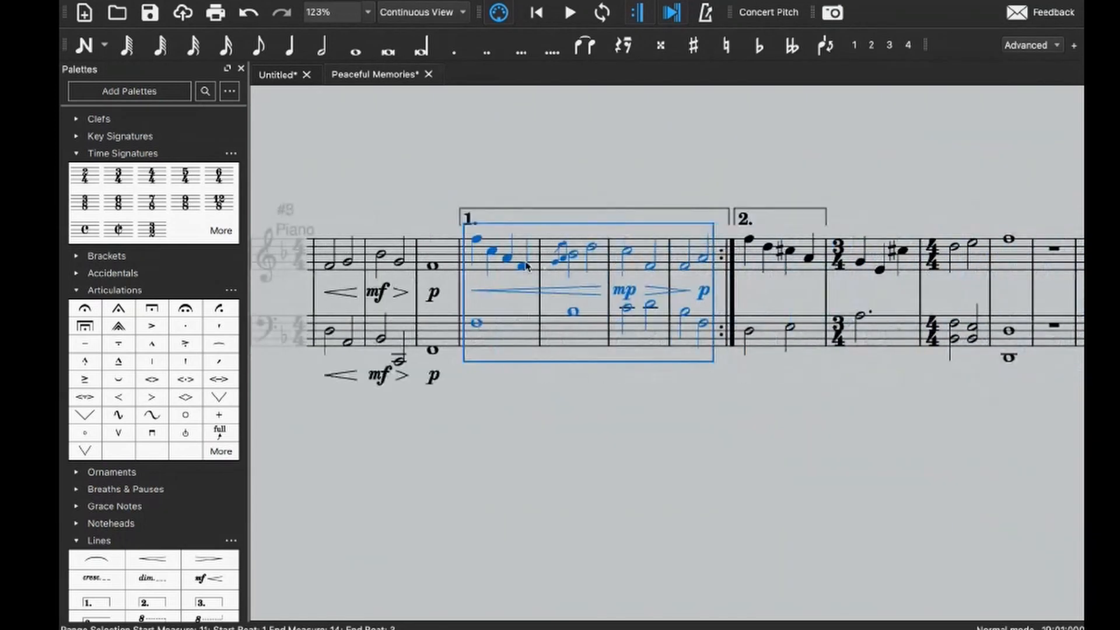
{"action": "scroll", "coordinate": [674, 285], "scroll_direction": "down", "scroll_amount": 5}
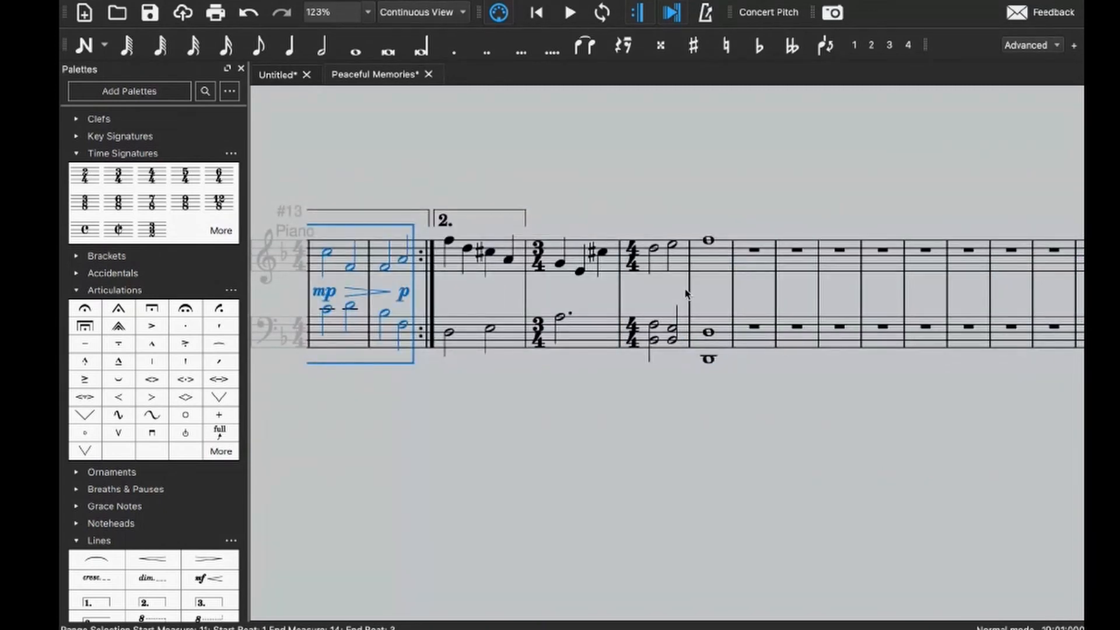
{"action": "left_click", "coordinate": [718, 280]}
{"action": "left_click", "coordinate": [753, 270]}
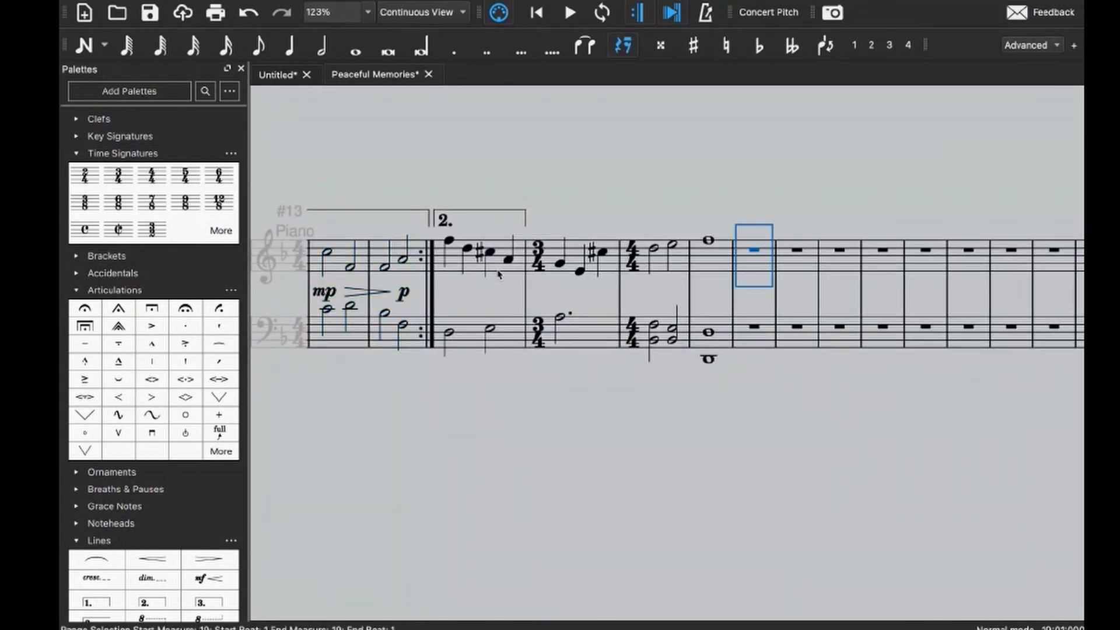
- Add treble dynamics: a crescendo hairpin under measure 15, mf on beat 1 of measure 16 and f on beat 1 of measure 17
{"action": "left_click", "coordinate": [494, 272]}
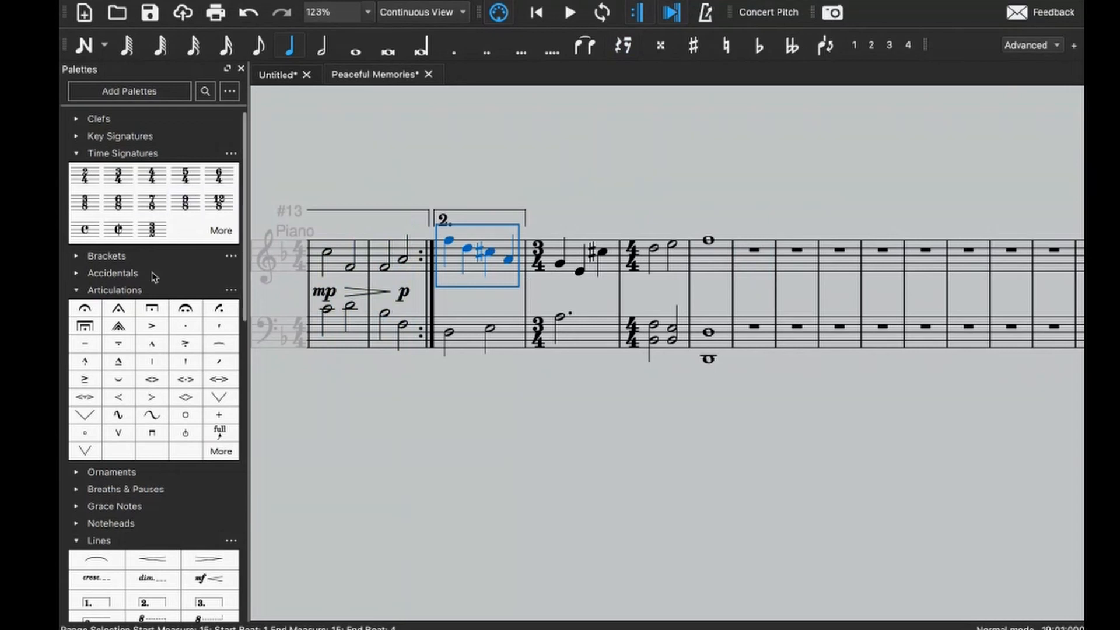
{"action": "scroll", "coordinate": [159, 522], "scroll_direction": "down", "scroll_amount": 3}
{"action": "left_click", "coordinate": [155, 419]}
{"action": "key", "text": "Right"}
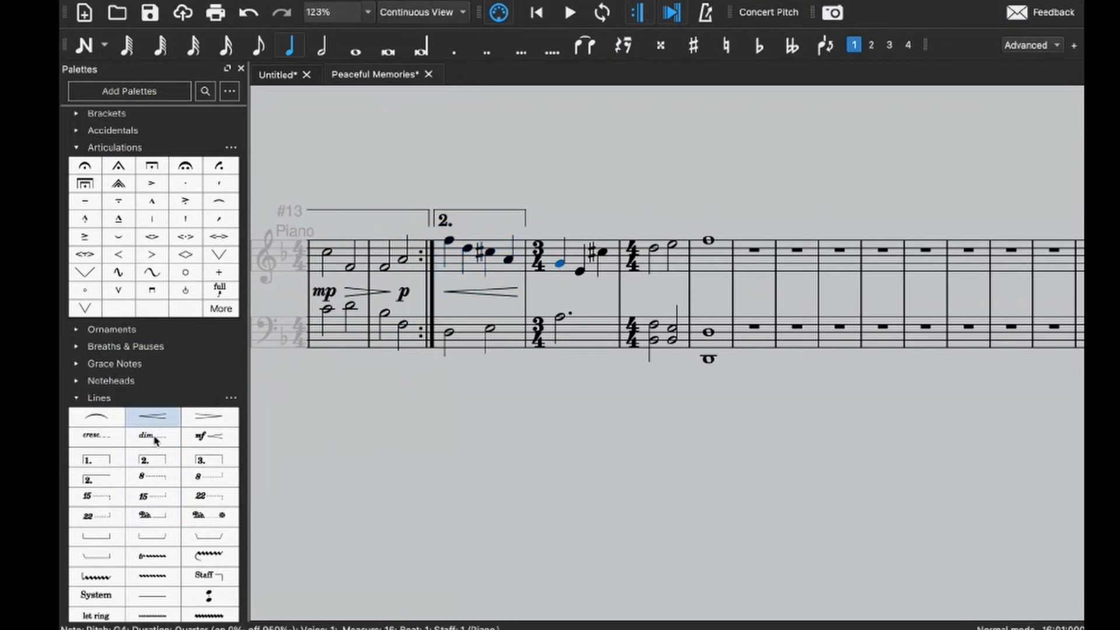
{"action": "scroll", "coordinate": [155, 439], "scroll_direction": "down", "scroll_amount": 5}
{"action": "left_click", "coordinate": [219, 561]}
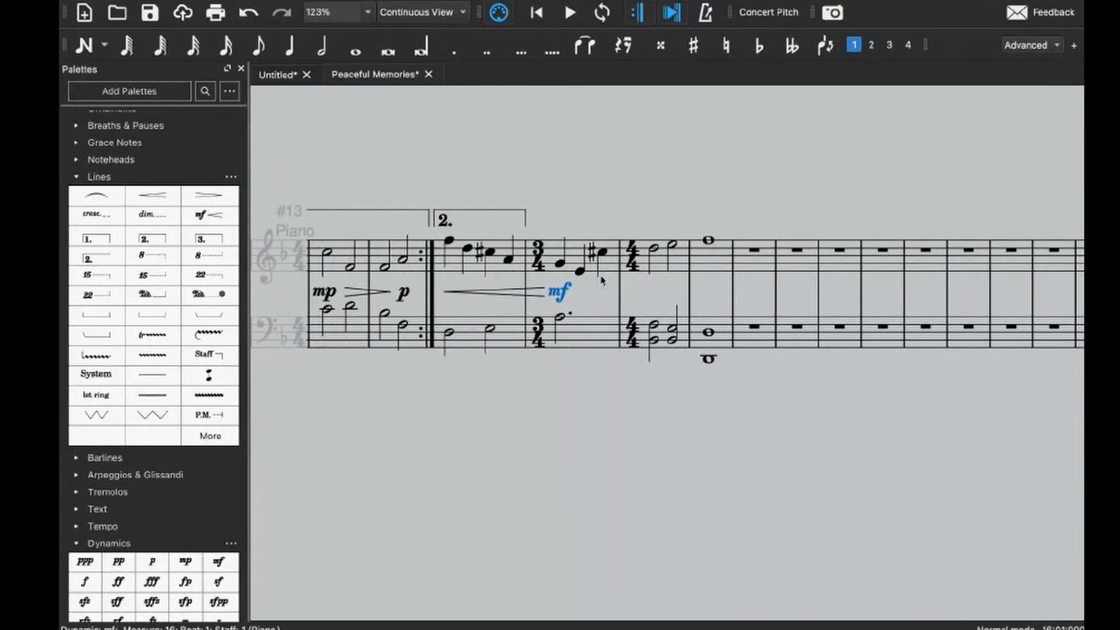
{"action": "left_click", "coordinate": [652, 252]}
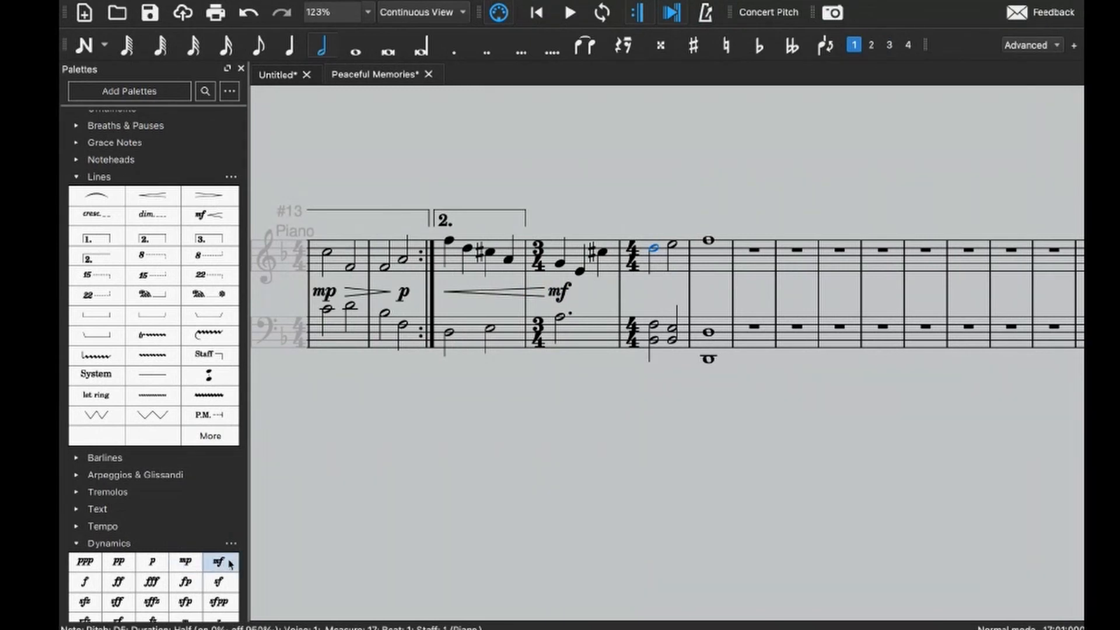
{"action": "left_click", "coordinate": [83, 582]}
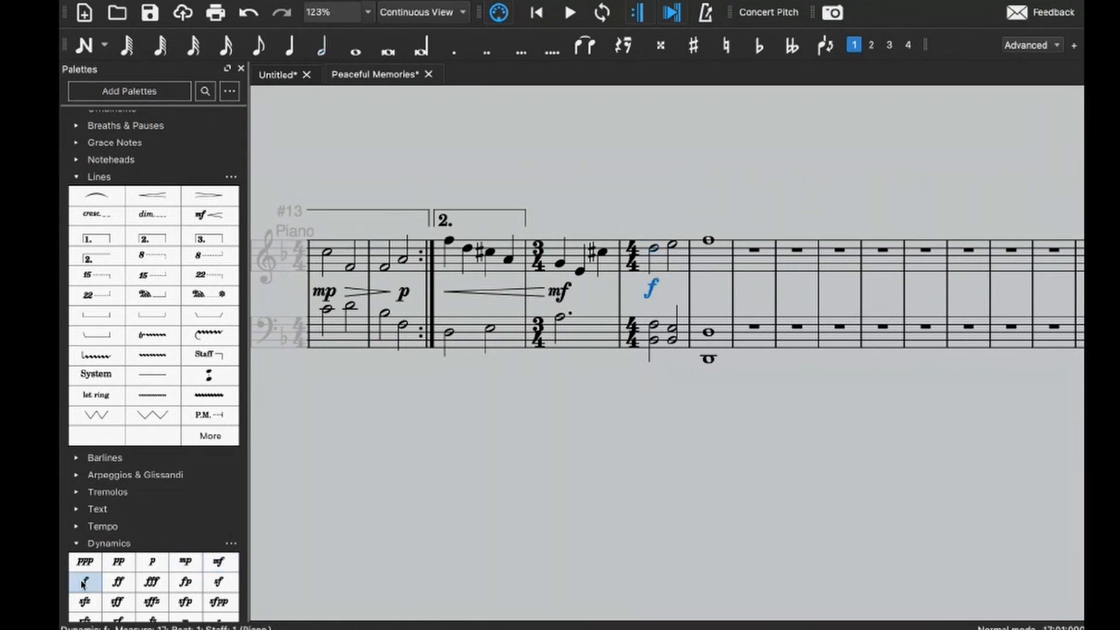
- Mark the second treble half note of measure 17 mp
{"action": "left_click", "coordinate": [682, 249]}
{"action": "left_click", "coordinate": [670, 245]}
{"action": "left_click", "coordinate": [185, 561]}
- Play the passage from the second ending in measure 15 through measure 18
{"action": "key", "text": "Escape"}
{"action": "left_click", "coordinate": [504, 338]}
{"action": "key", "text": "space"}
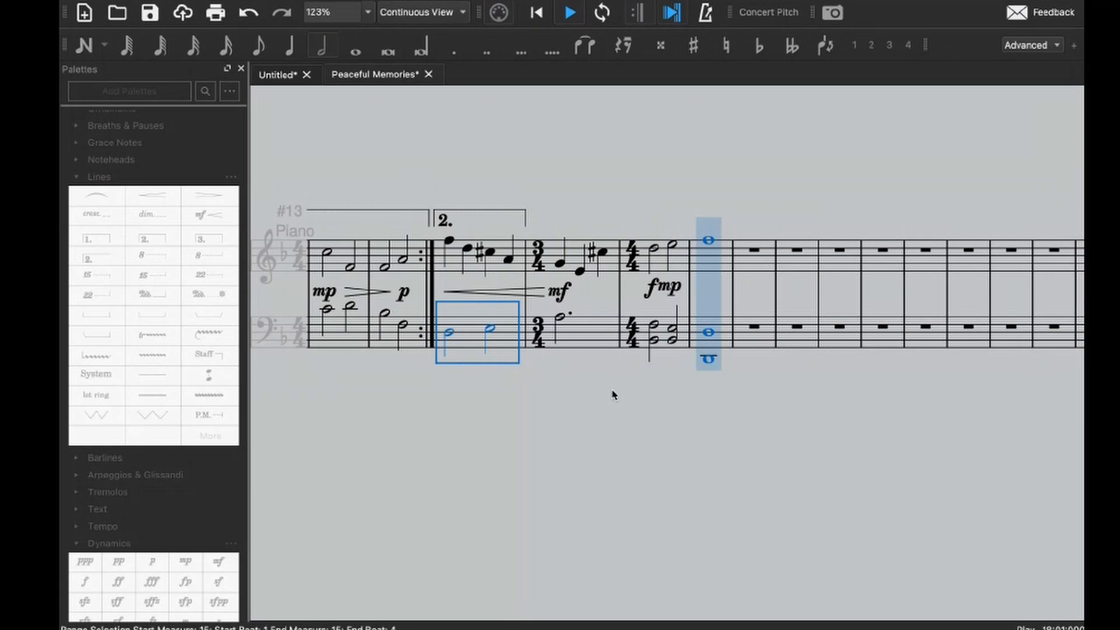
{"action": "key", "text": "space"}
- Add mp on beat 3 of measure 17 and p on beat 1 of measure 18 in the treble, and play from measure 17
{"action": "left_click", "coordinate": [670, 263]}
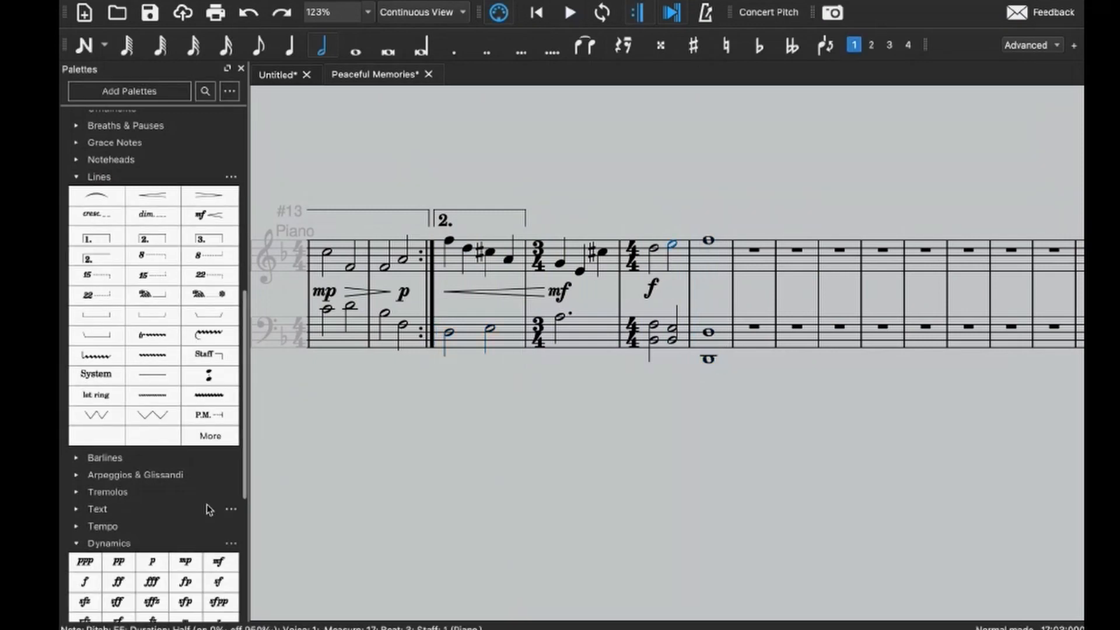
{"action": "left_click", "coordinate": [221, 565]}
{"action": "left_click", "coordinate": [709, 240]}
{"action": "left_click", "coordinate": [162, 564]}
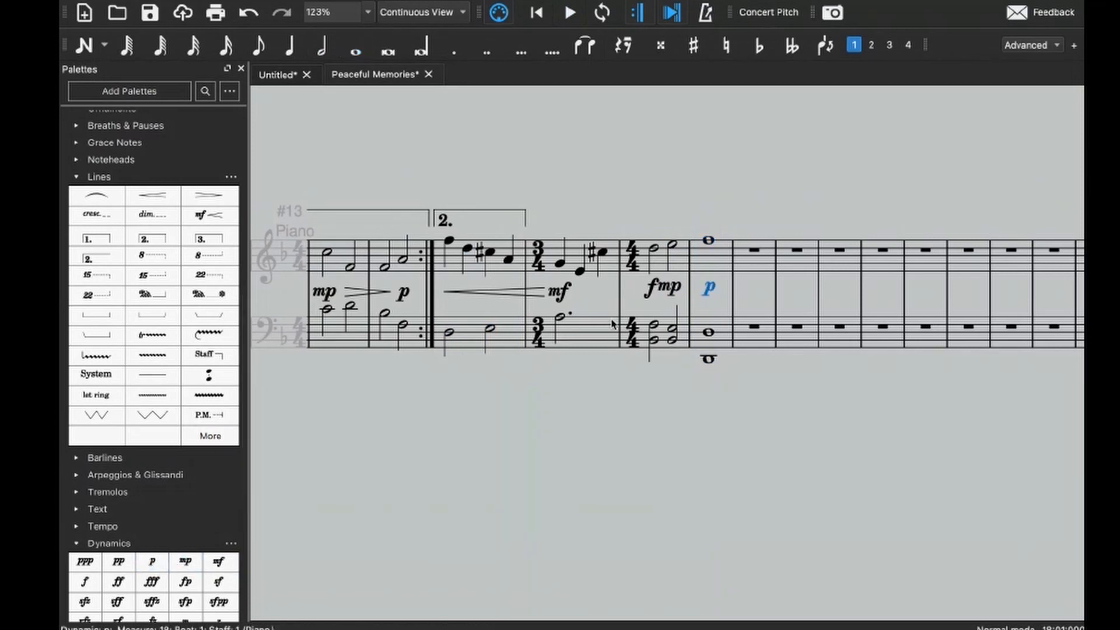
{"action": "key", "text": "space"}
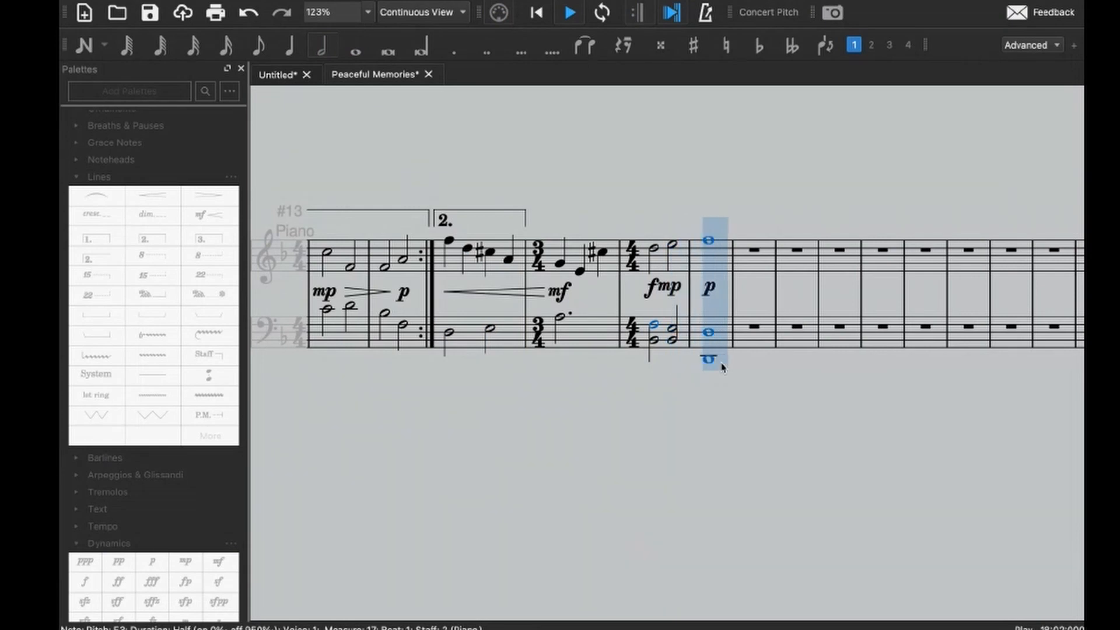
{"action": "key", "text": "space"}
- Add p on beat 1 of measure 15 in the treble and play measures 15 through 18
{"action": "left_click", "coordinate": [449, 240]}
{"action": "left_click", "coordinate": [152, 561]}
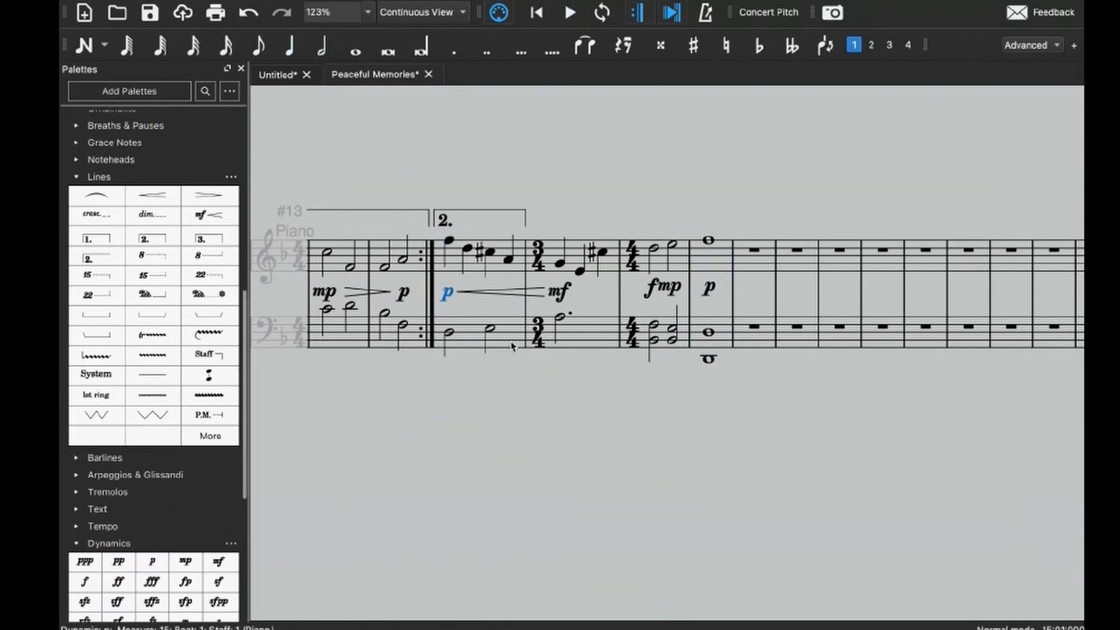
{"action": "left_click", "coordinate": [512, 346]}
{"action": "key", "text": "space"}
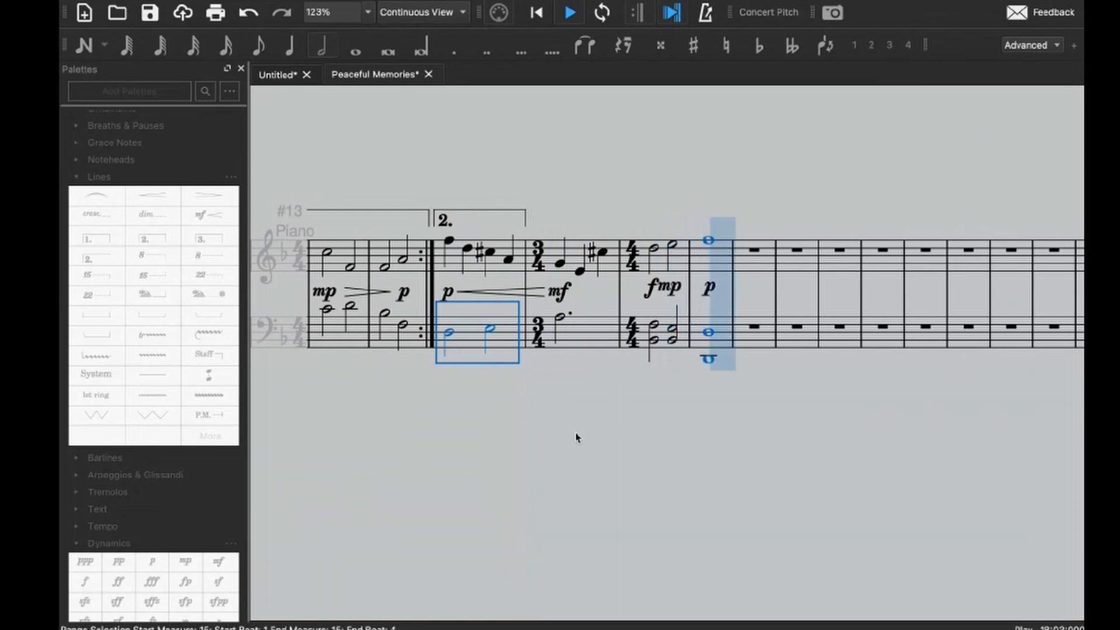
{"action": "key", "text": "space"}
- Enter bass half notes D3 and E3 in measure 19 and A3 on beat 1 of measure 20
{"action": "scroll", "coordinate": [576, 438], "scroll_direction": "left", "scroll_amount": 4}
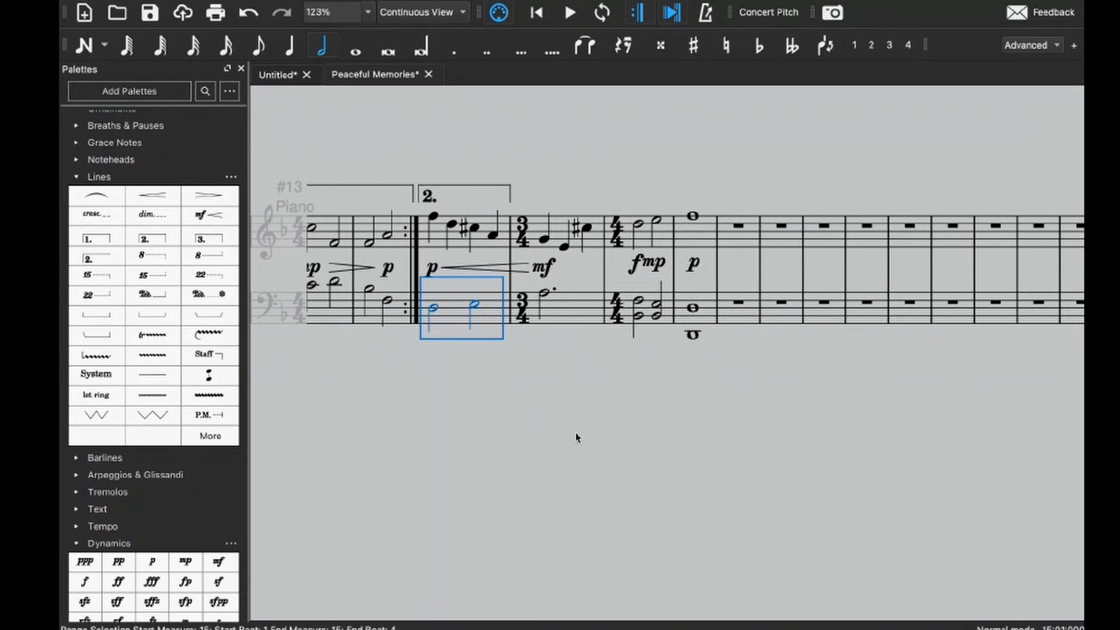
{"action": "left_click", "coordinate": [738, 318]}
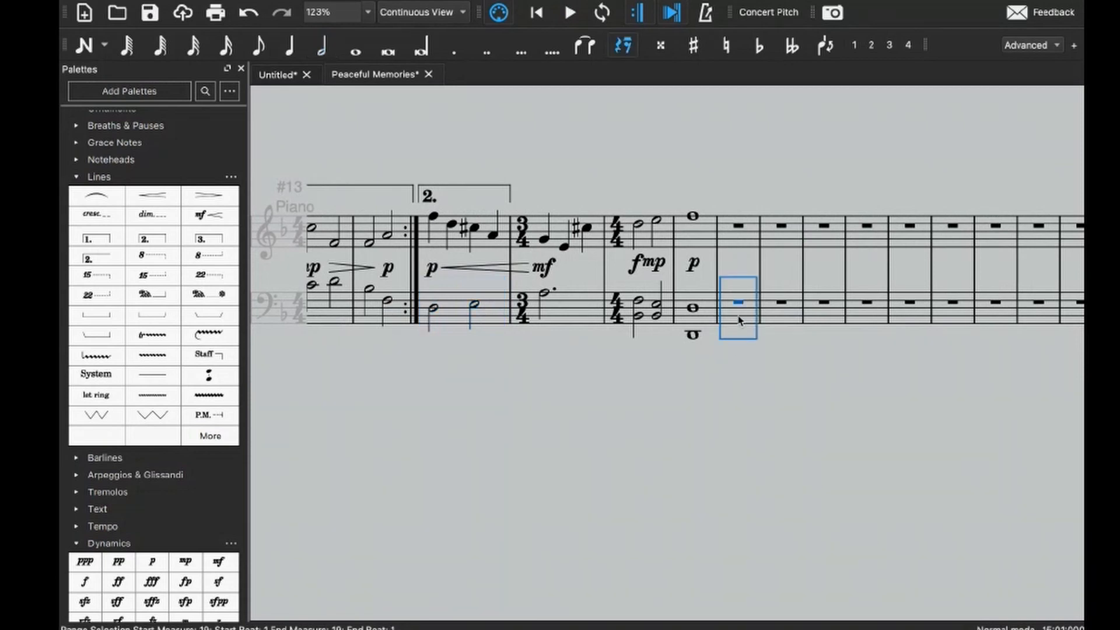
{"action": "key", "text": "n"}
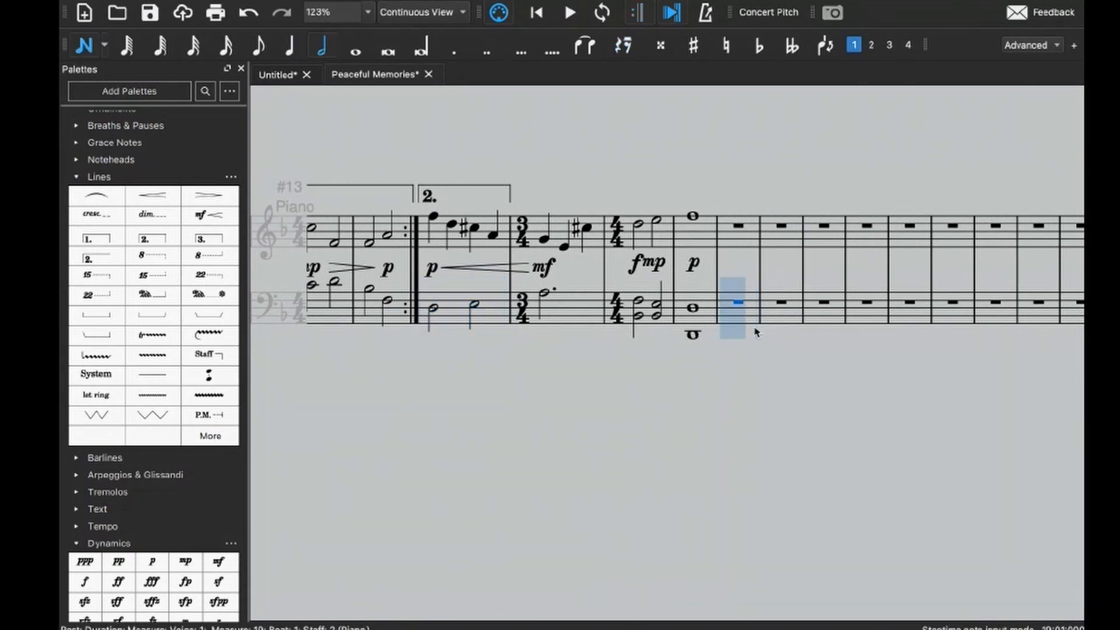
{"action": "left_click", "coordinate": [755, 332]}
{"action": "left_click", "coordinate": [756, 332]}
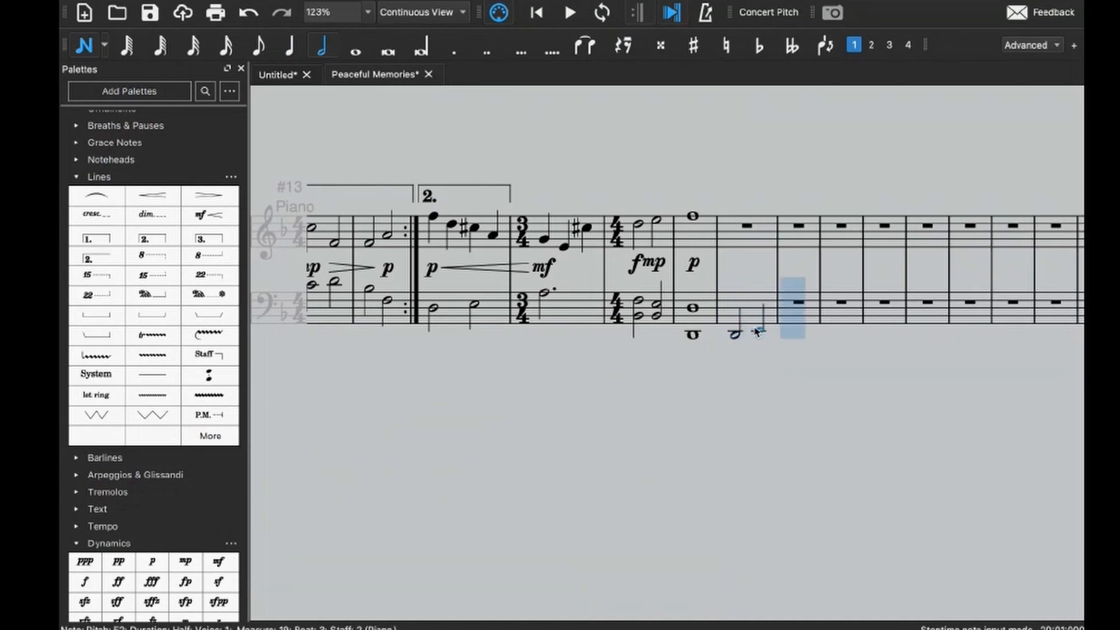
{"action": "key", "text": "ctrl+z"}
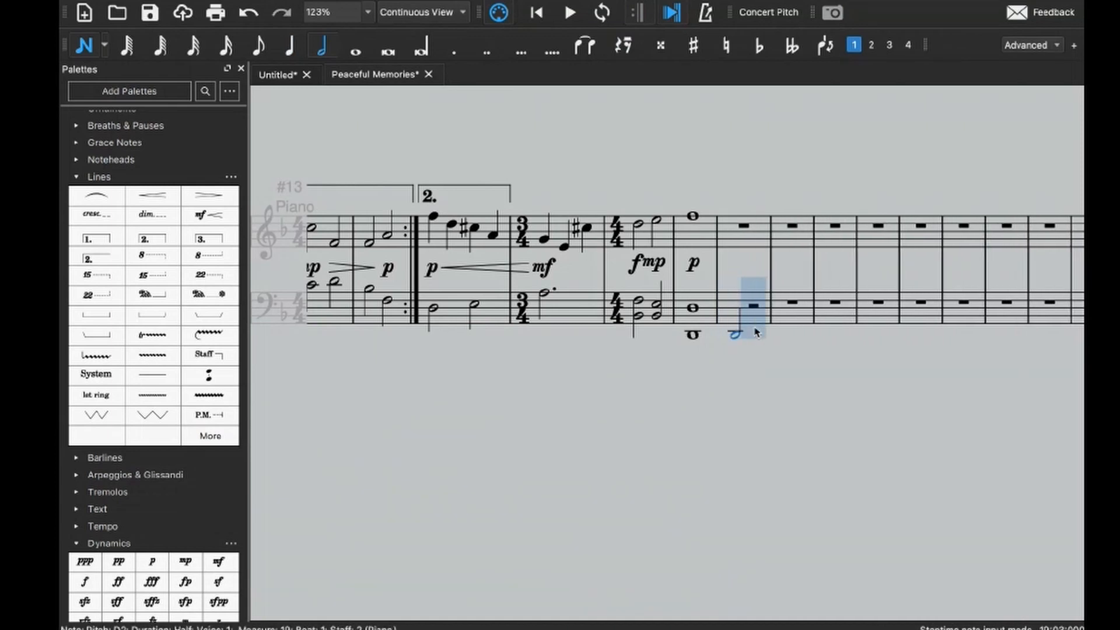
{"action": "key", "text": "ctrl+Up"}
{"action": "key", "text": "f"}
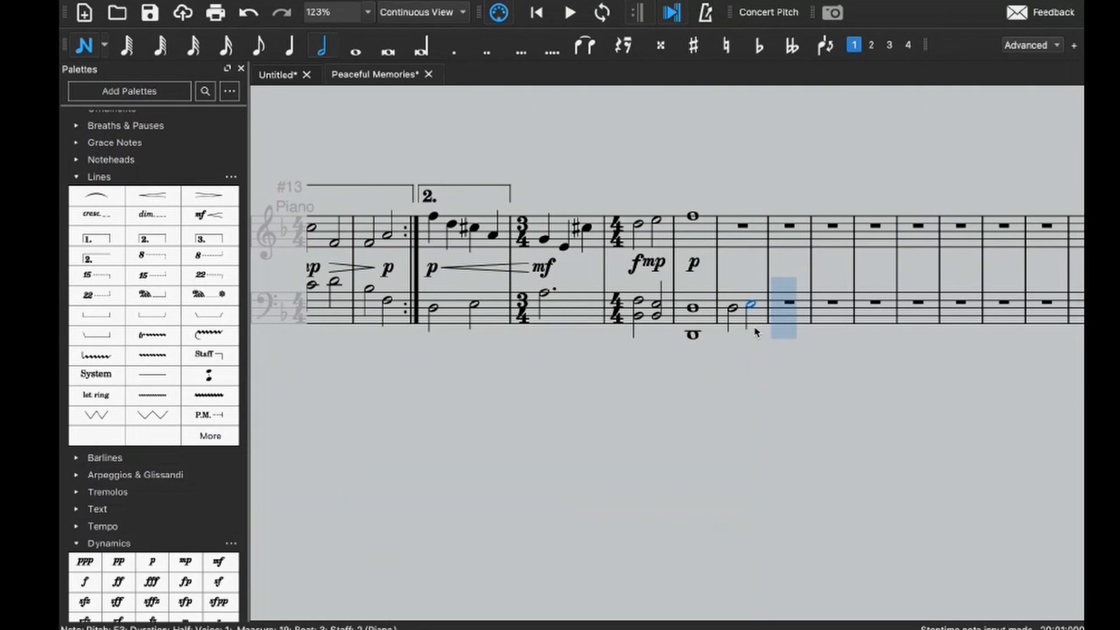
{"action": "key", "text": "a"}
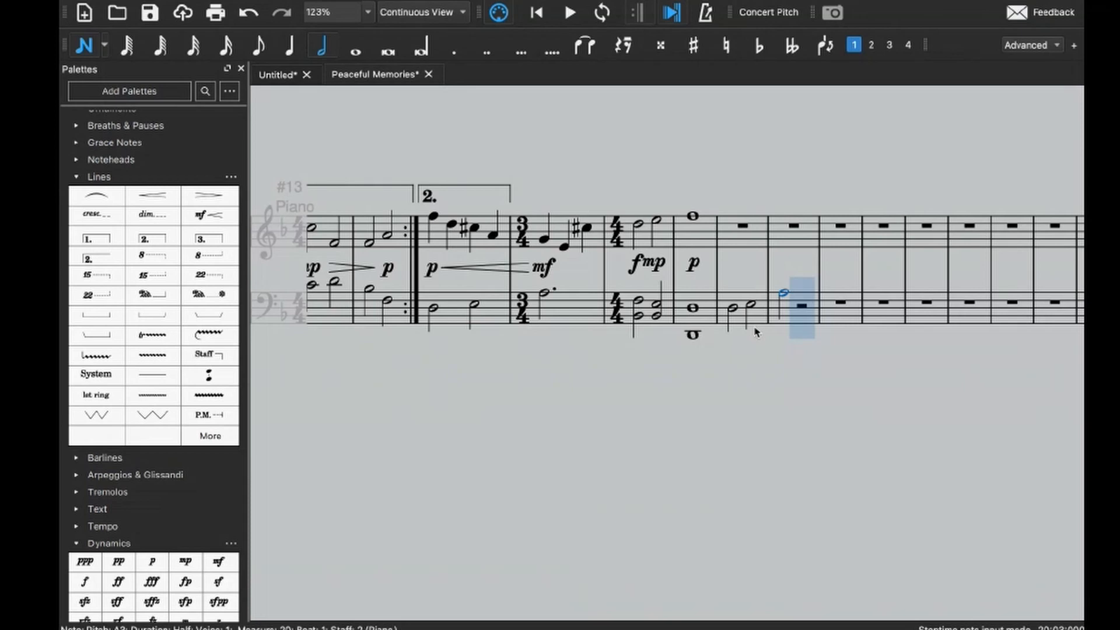
{"action": "key", "text": "Escape"}
- Complete measure 20's bass with a half note F3 and fill measure 21's bass with a whole note D3
{"action": "left_click", "coordinate": [802, 304]}
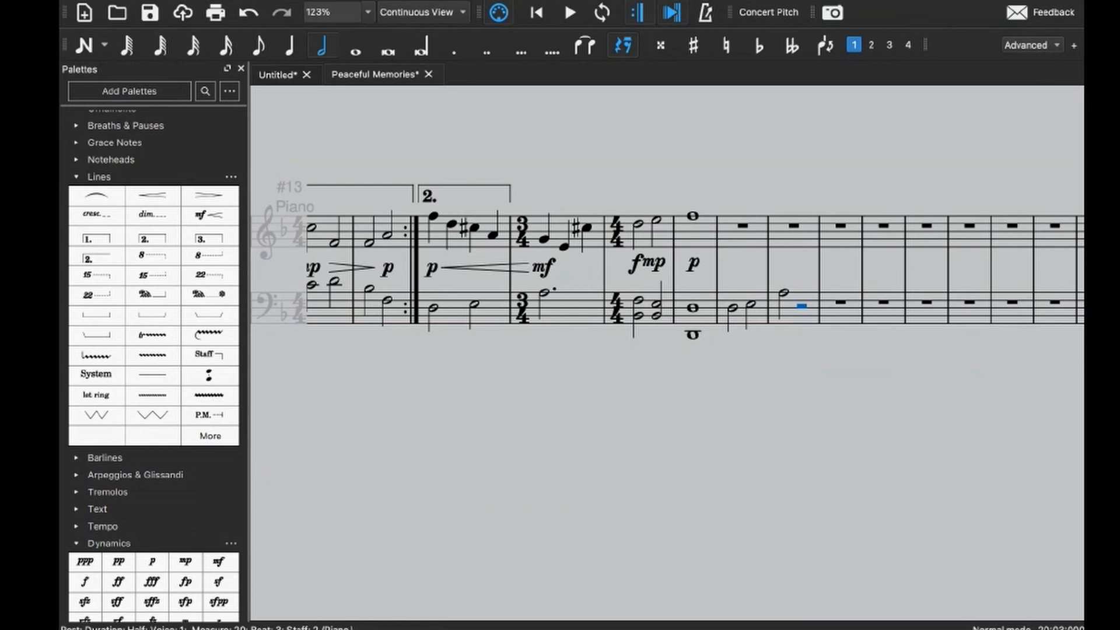
{"action": "scroll", "coordinate": [599, 307], "scroll_direction": "up", "scroll_amount": 1}
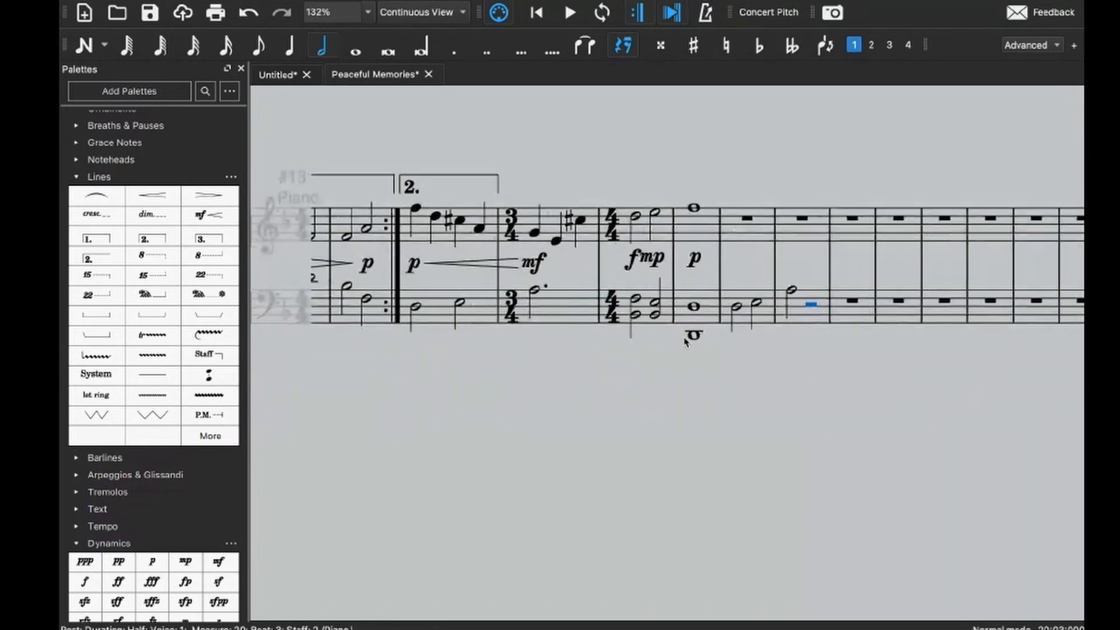
{"action": "scroll", "coordinate": [599, 308], "scroll_direction": "right", "scroll_amount": 5}
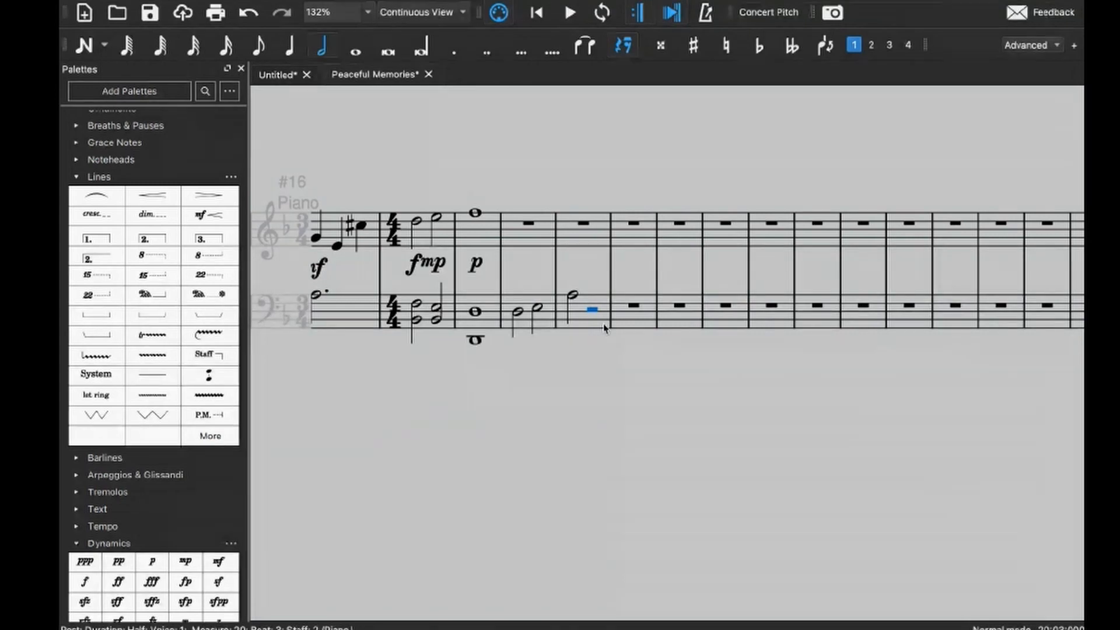
{"action": "key", "text": "n"}
{"action": "key", "text": "f"}
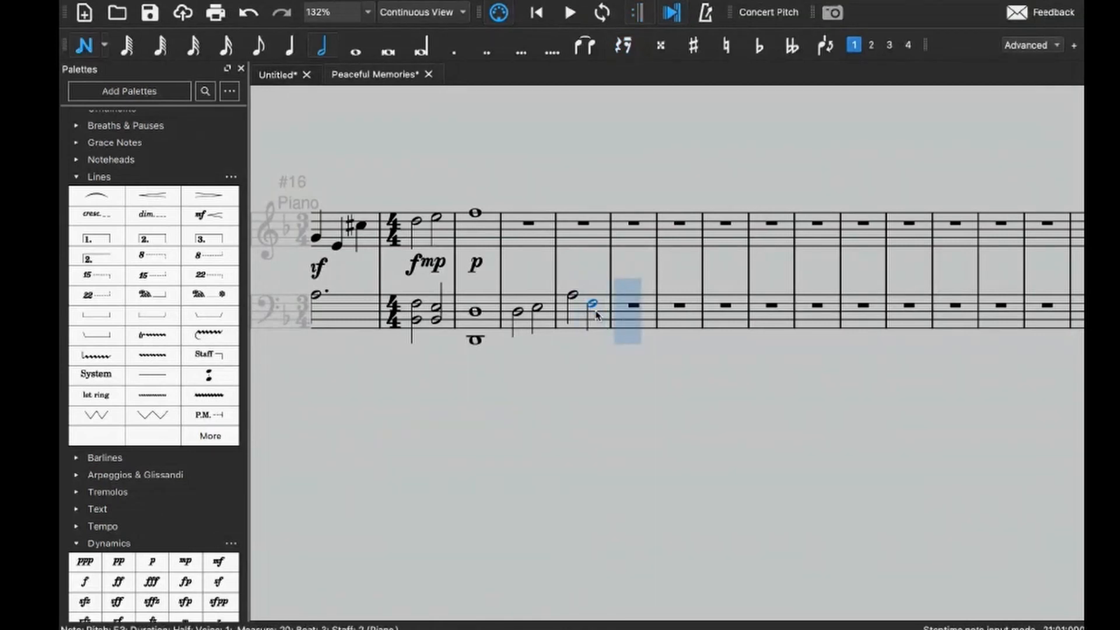
{"action": "key", "text": "6"}
{"action": "key", "text": "d"}
{"action": "key", "text": "Escape"}
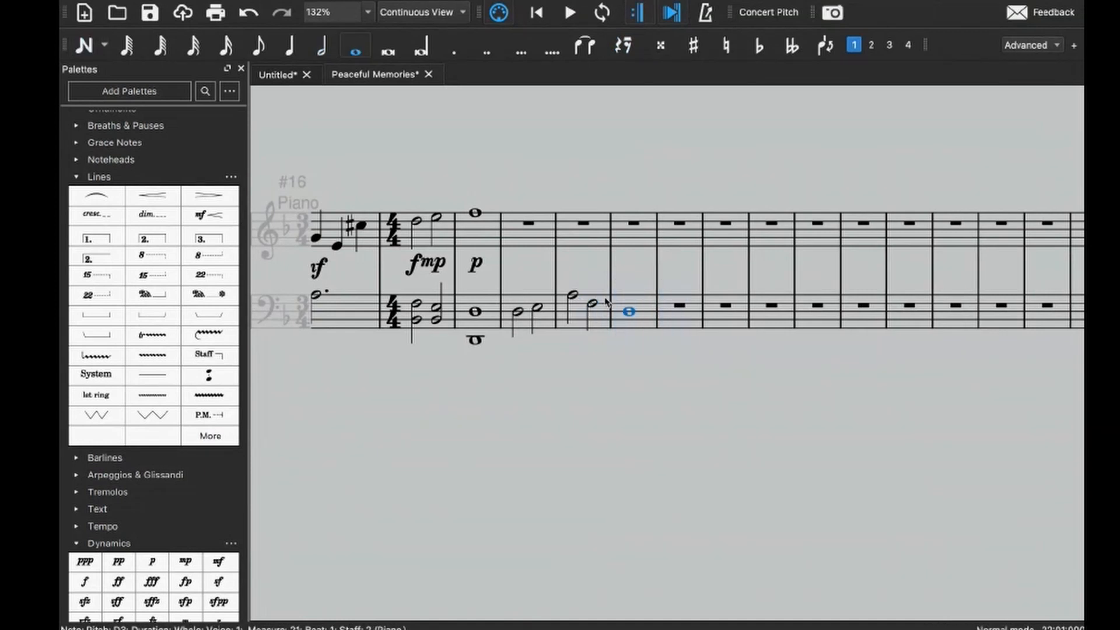
- Review the bass line in measures 19 to 21 and the treble note in measure 18 that leads into it
{"action": "left_click", "coordinate": [646, 312]}
{"action": "left_click", "coordinate": [523, 300], "text": "shift"}
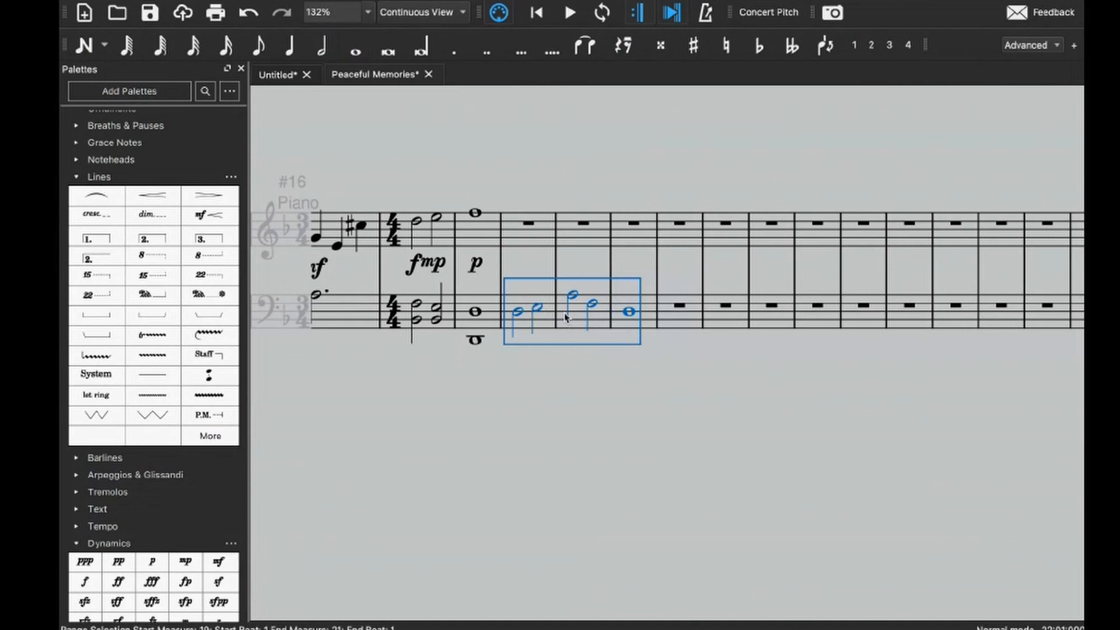
{"action": "key", "text": "n"}
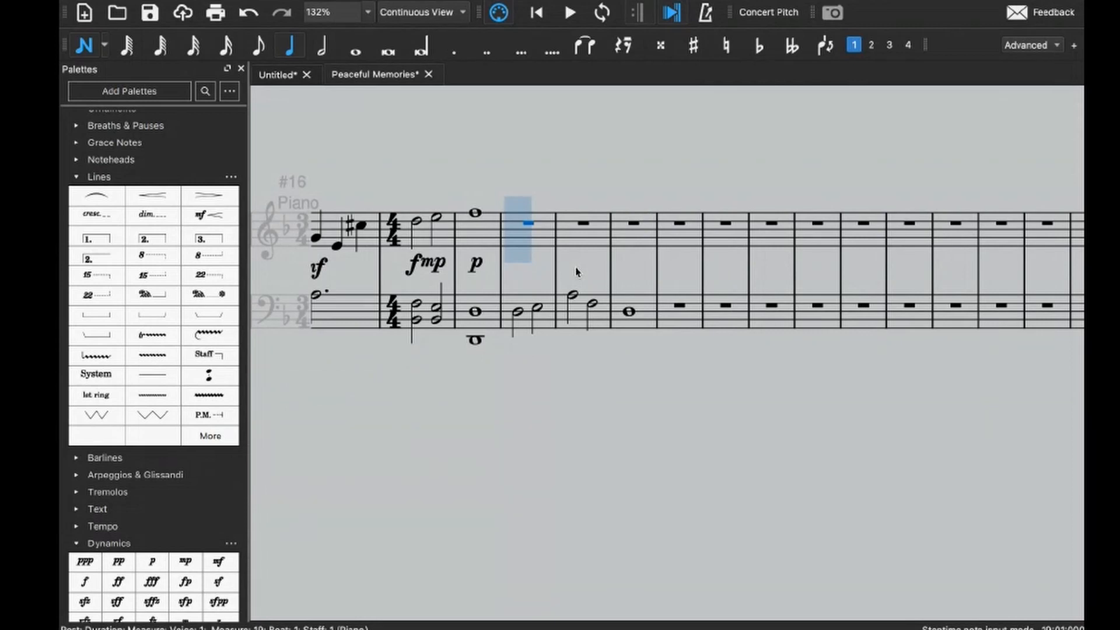
{"action": "key", "text": "Escape"}
{"action": "scroll", "coordinate": [536, 248], "scroll_direction": "left", "scroll_amount": 2}
{"action": "left_click", "coordinate": [592, 209]}
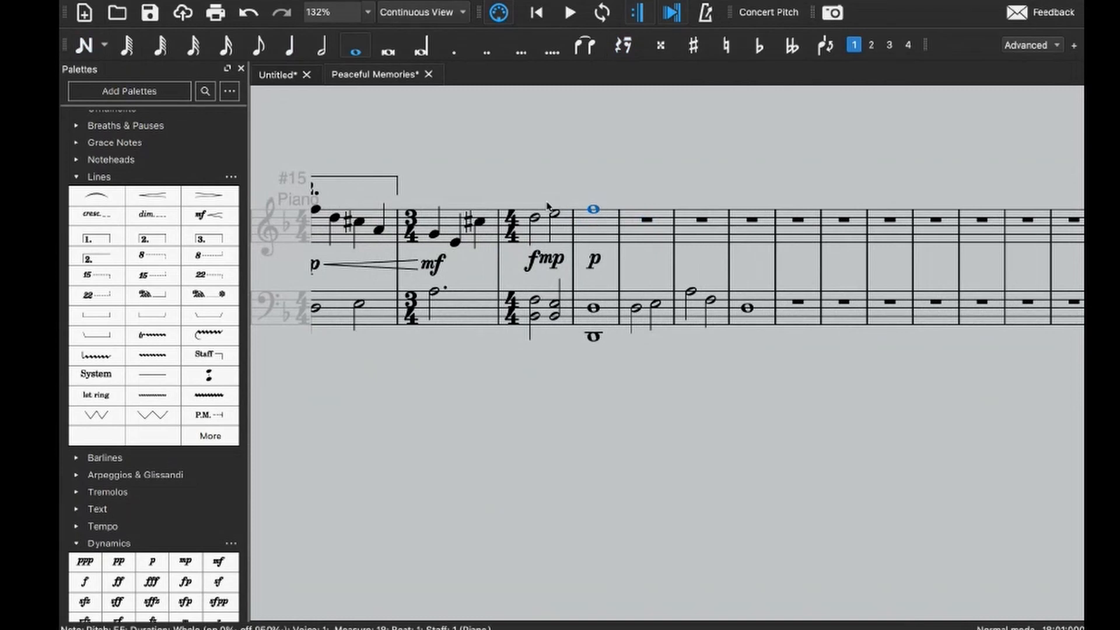
- Examine the treble melody and dynamics in the opening measures, ending the check at the empty treble measure 19
{"action": "key", "text": "ctrl+Left"}
{"action": "key", "text": "ctrl+Left"}
{"action": "key", "text": "ctrl+Left"}
{"action": "key", "text": "ctrl+Left"}
{"action": "key", "text": "ctrl+Left"}
{"action": "key", "text": "ctrl+Left"}
{"action": "key", "text": "ctrl+Left"}
{"action": "key", "text": "ctrl+Left"}
{"action": "key", "text": "ctrl+Left"}
{"action": "key", "text": "ctrl+Left"}
{"action": "key", "text": "ctrl+Left"}
{"action": "key", "text": "ctrl+Left"}
{"action": "key", "text": "ctrl+Left"}
{"action": "key", "text": "ctrl+Left"}
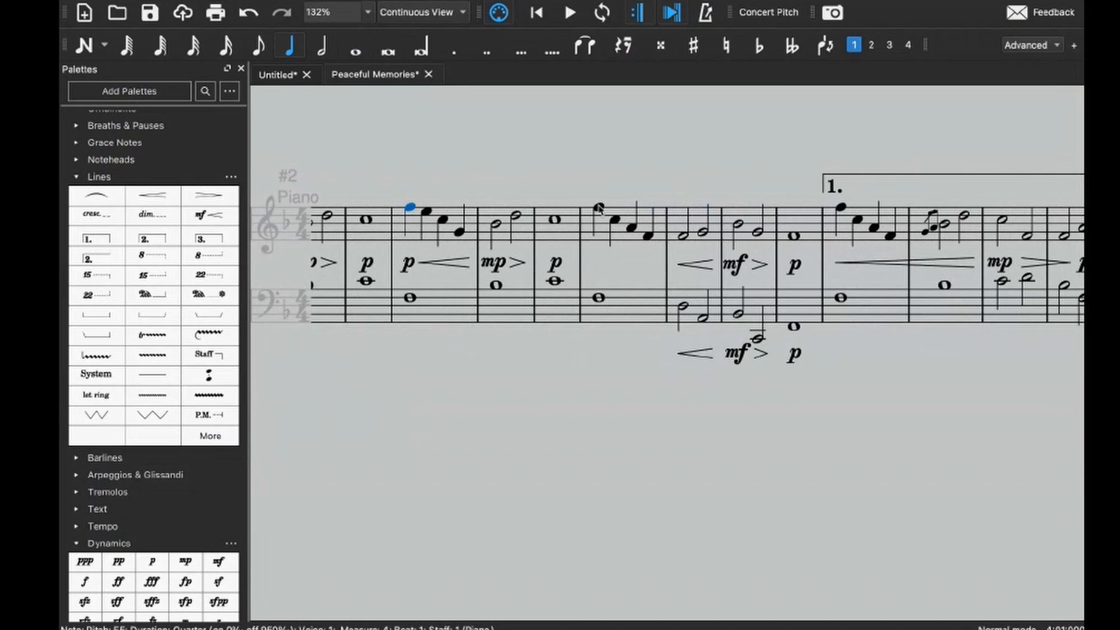
{"action": "left_click", "coordinate": [599, 208]}
{"action": "scroll", "coordinate": [572, 208], "scroll_direction": "left", "scroll_amount": 3}
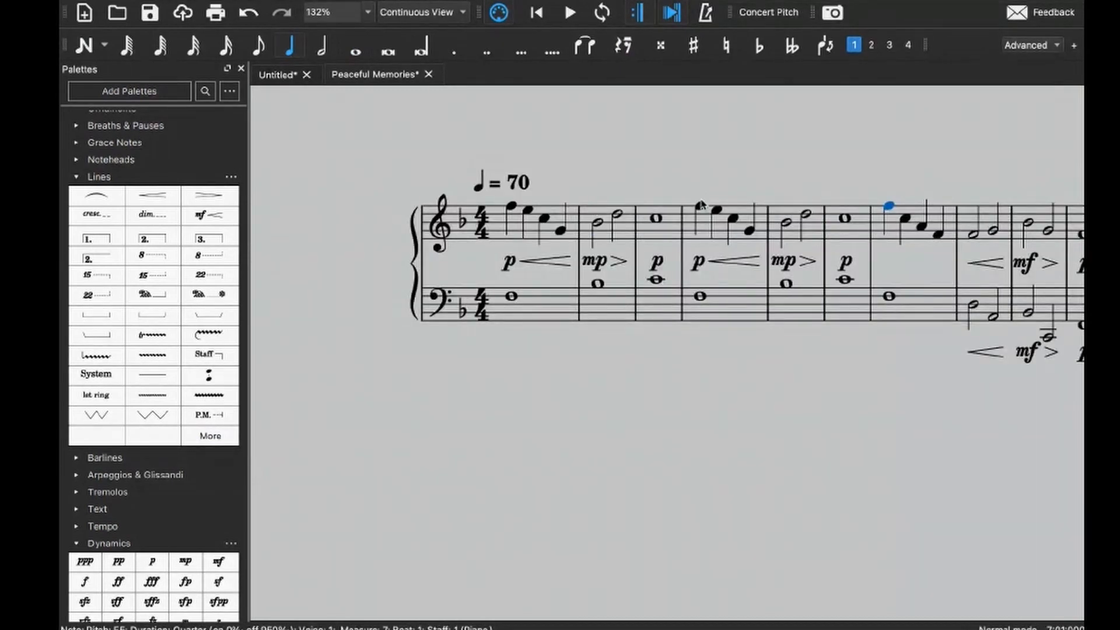
{"action": "scroll", "coordinate": [702, 203], "scroll_direction": "right", "scroll_amount": 6}
{"action": "scroll", "coordinate": [702, 203], "scroll_direction": "right", "scroll_amount": 3}
{"action": "left_click", "coordinate": [613, 221]}
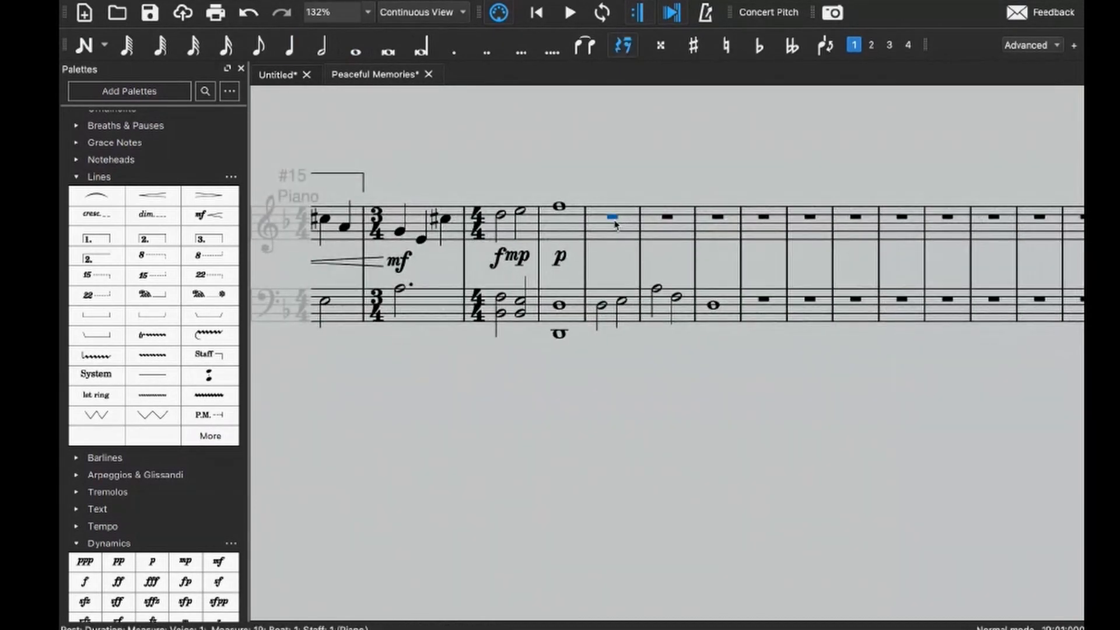
{"action": "key", "text": "Left"}
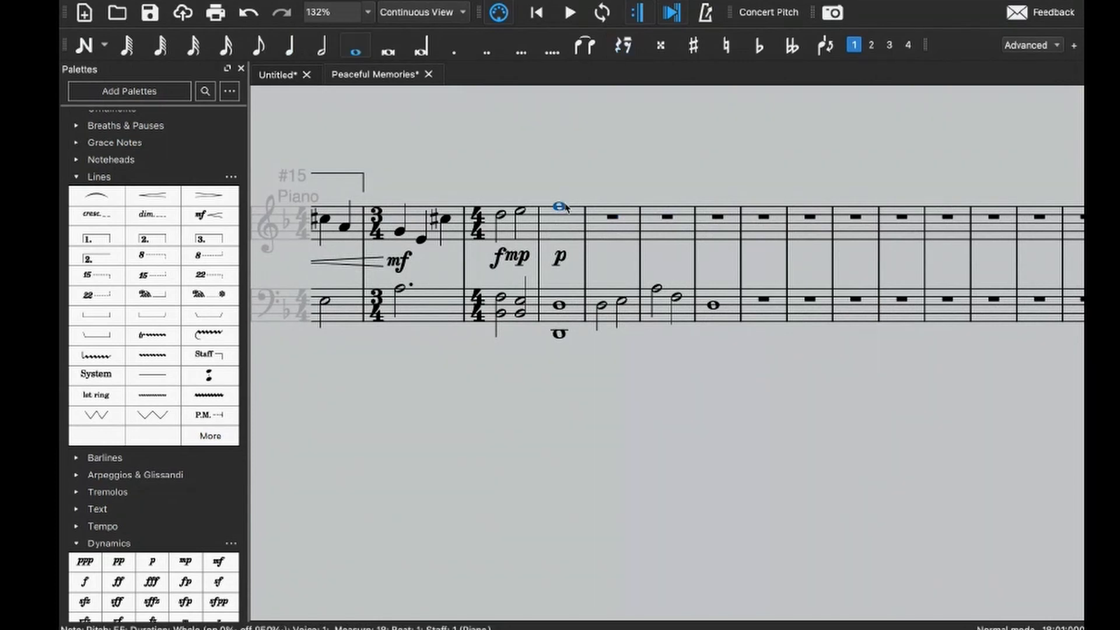
{"action": "key", "text": "Escape"}
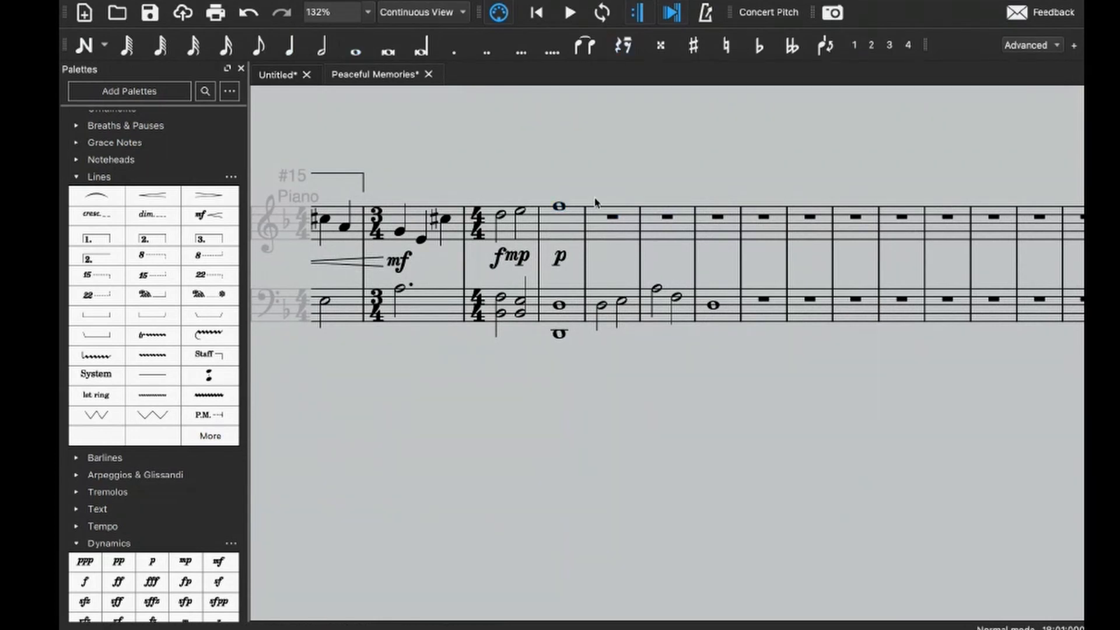
- Enter quarter notes F5, D5, C♯5 and B♭4 in the treble staff of measure 19
{"action": "left_click", "coordinate": [611, 218]}
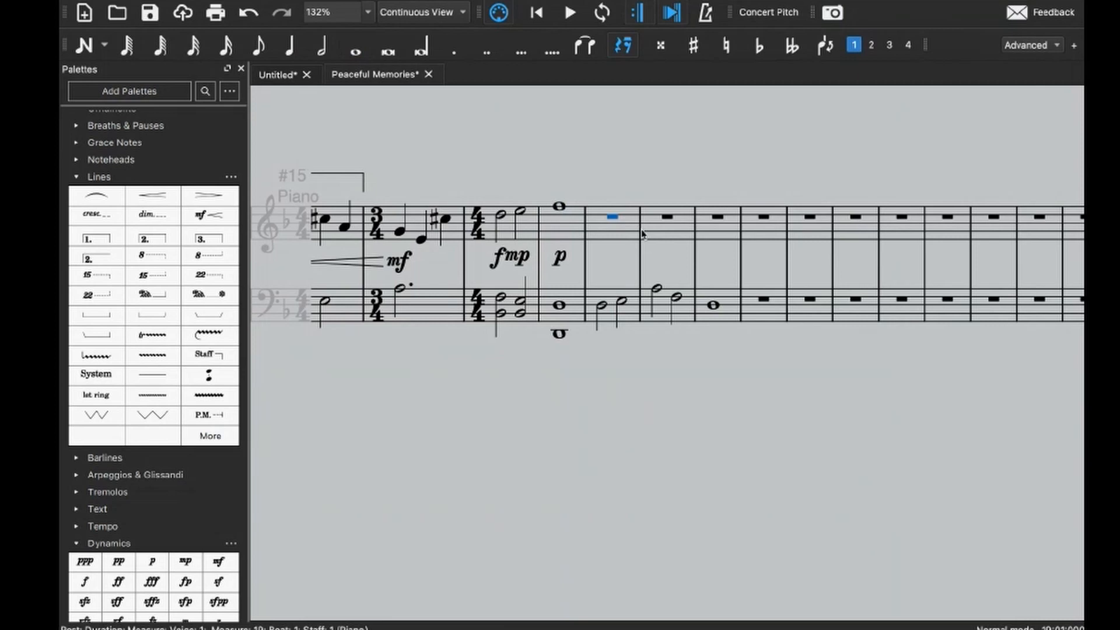
{"action": "key", "text": "n"}
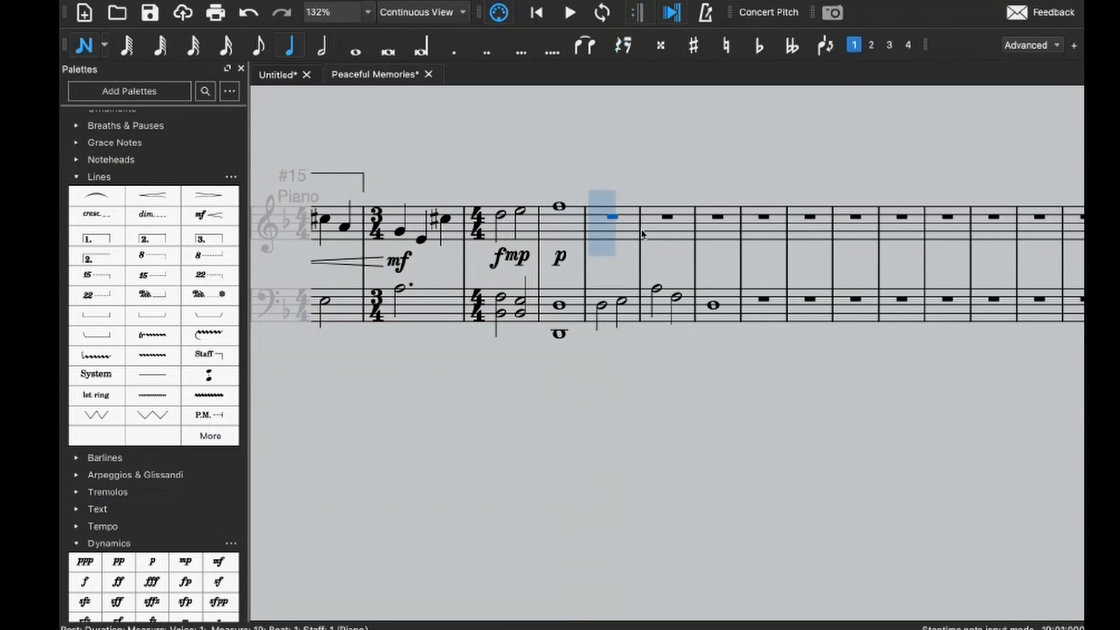
{"action": "key", "text": "e"}
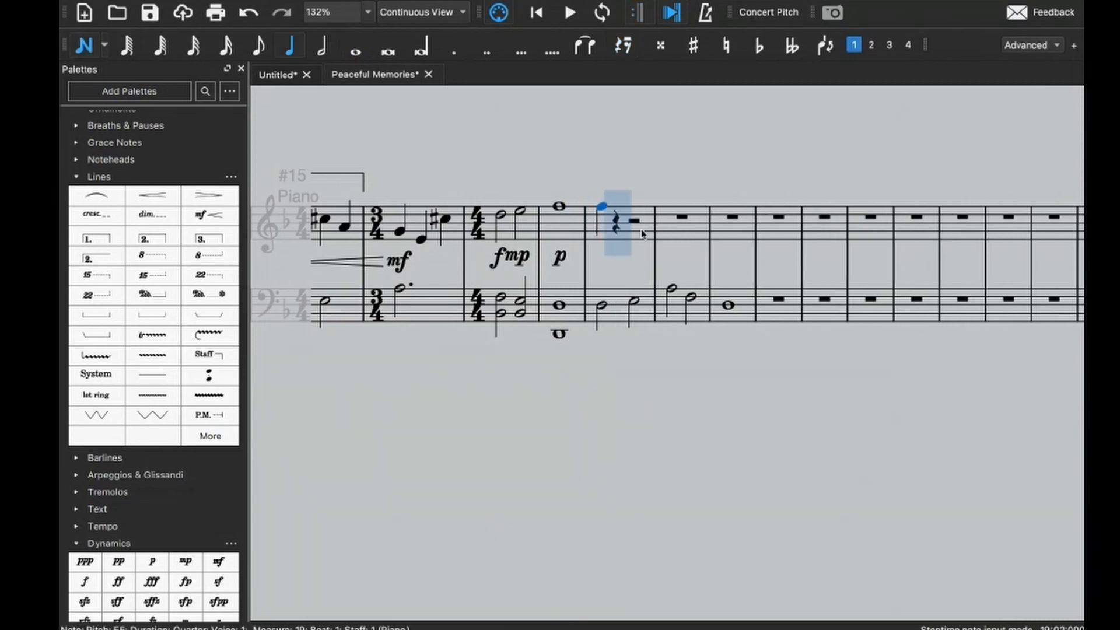
{"action": "key", "text": "d"}
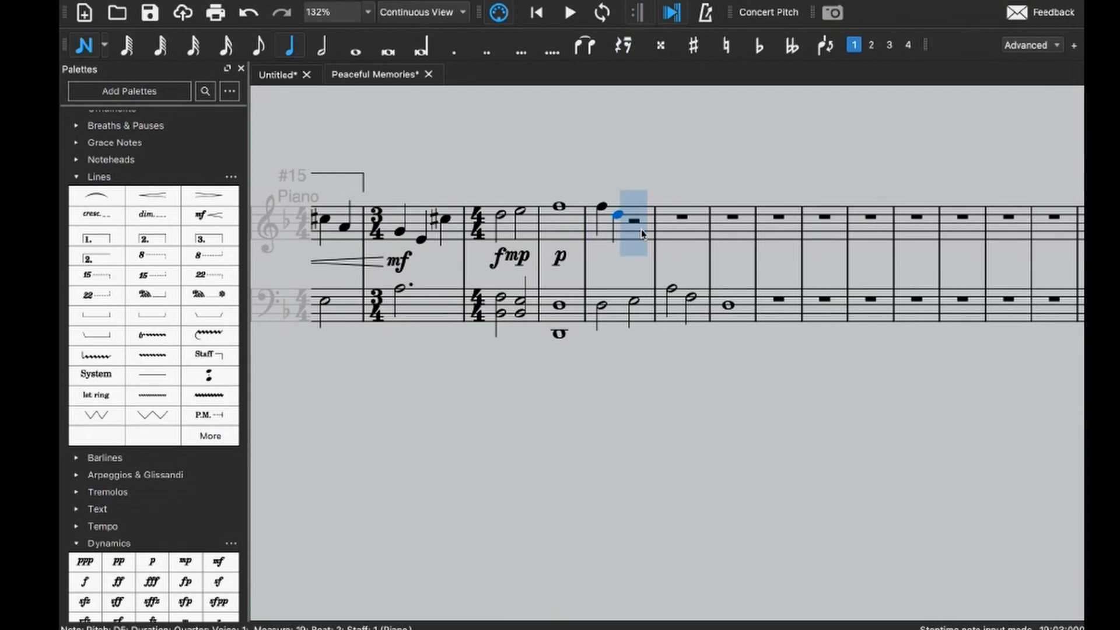
{"action": "key", "text": "c"}
{"action": "key", "text": "Up"}
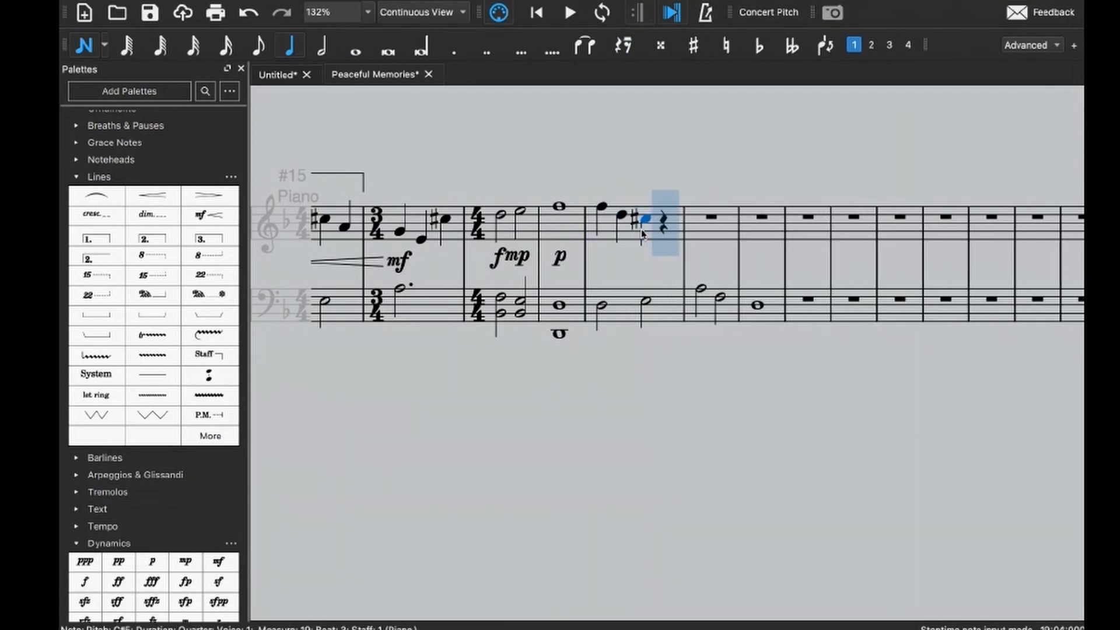
{"action": "key", "text": "b"}
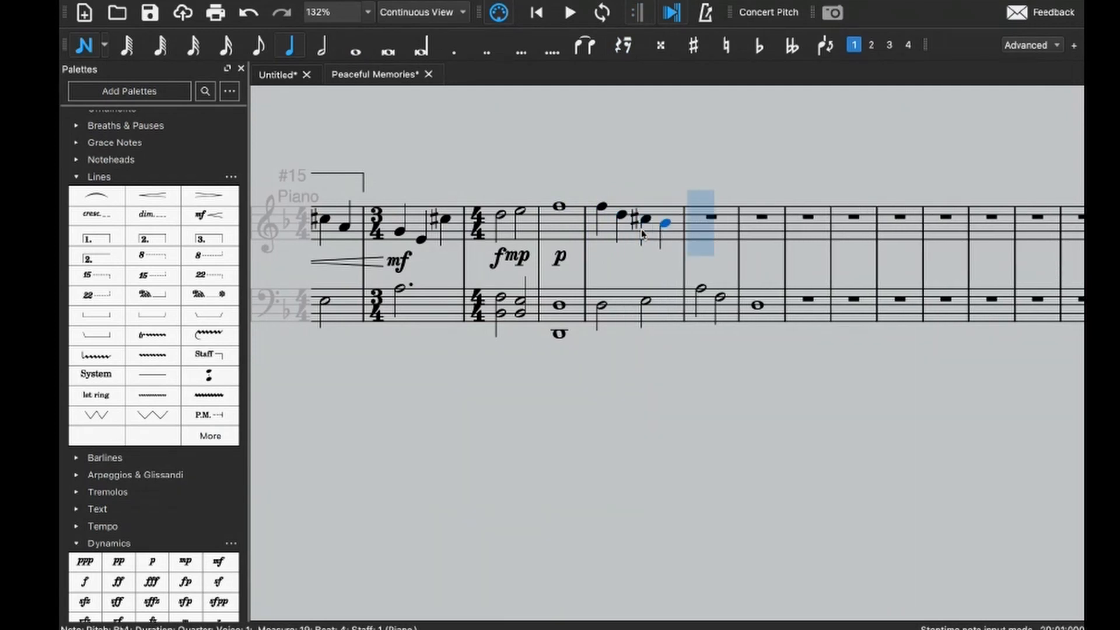
- Fill treble measure 20 with quarter notes A4, C♯5, E5 and G5
{"action": "key", "text": "6"}
{"action": "key", "text": "a"}
{"action": "key", "text": "5"}
{"action": "key", "text": "c"}
{"action": "key", "text": "e"}
{"action": "key", "text": "g"}
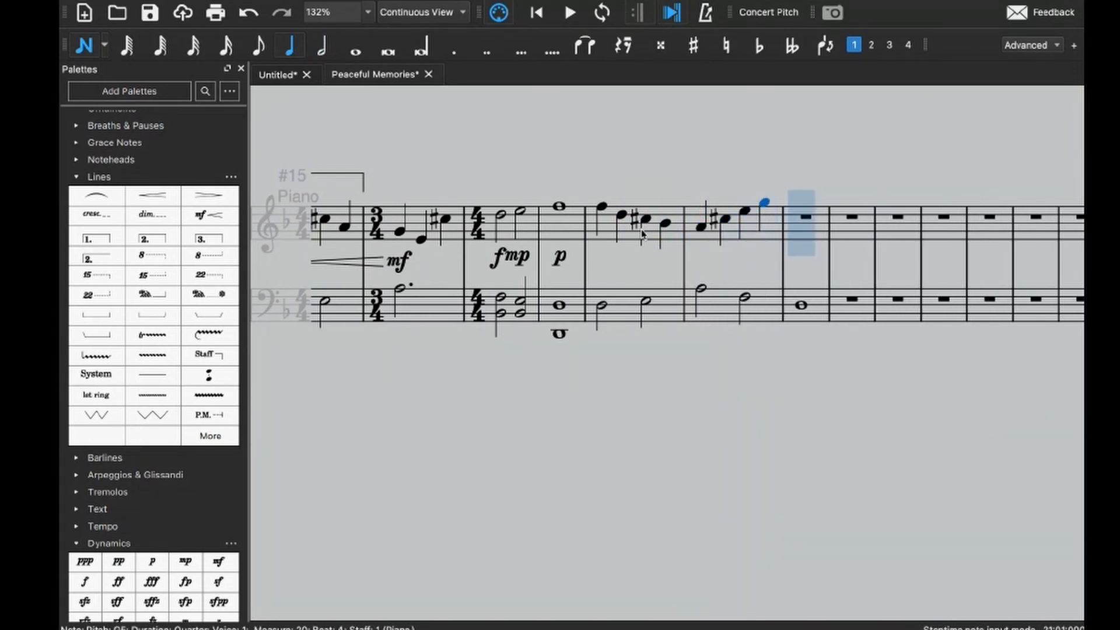
- Enter quarter notes D6, A5, F5 and D5 in treble measure 21 and leave note input
{"action": "key", "text": "a"}
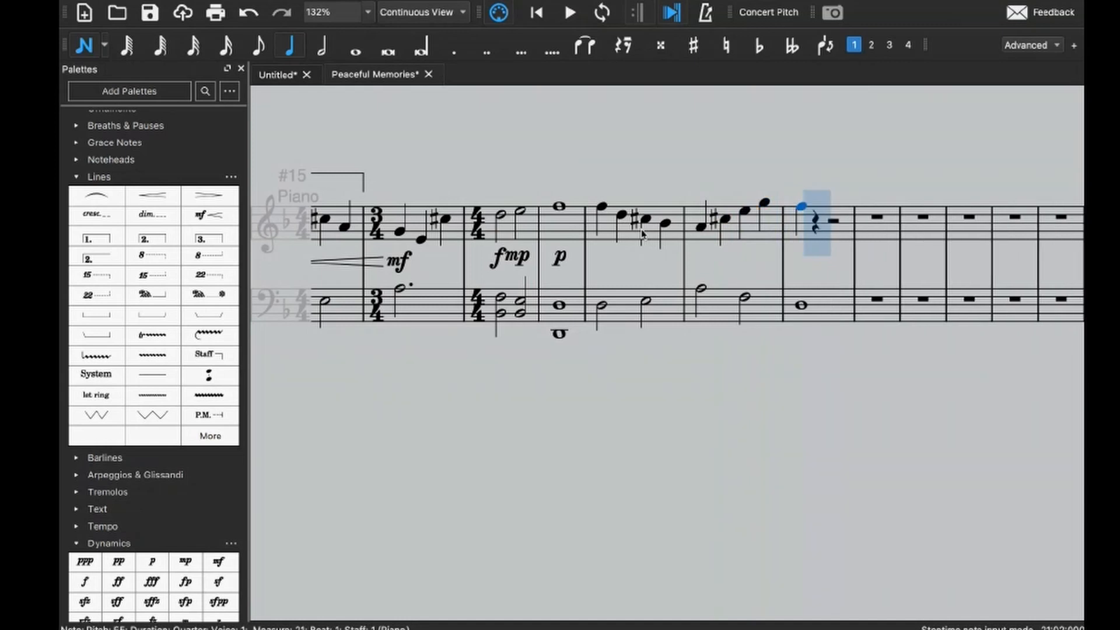
{"action": "key", "text": "ctrl+z"}
{"action": "key", "text": "d"}
{"action": "key", "text": "ctrl+Up"}
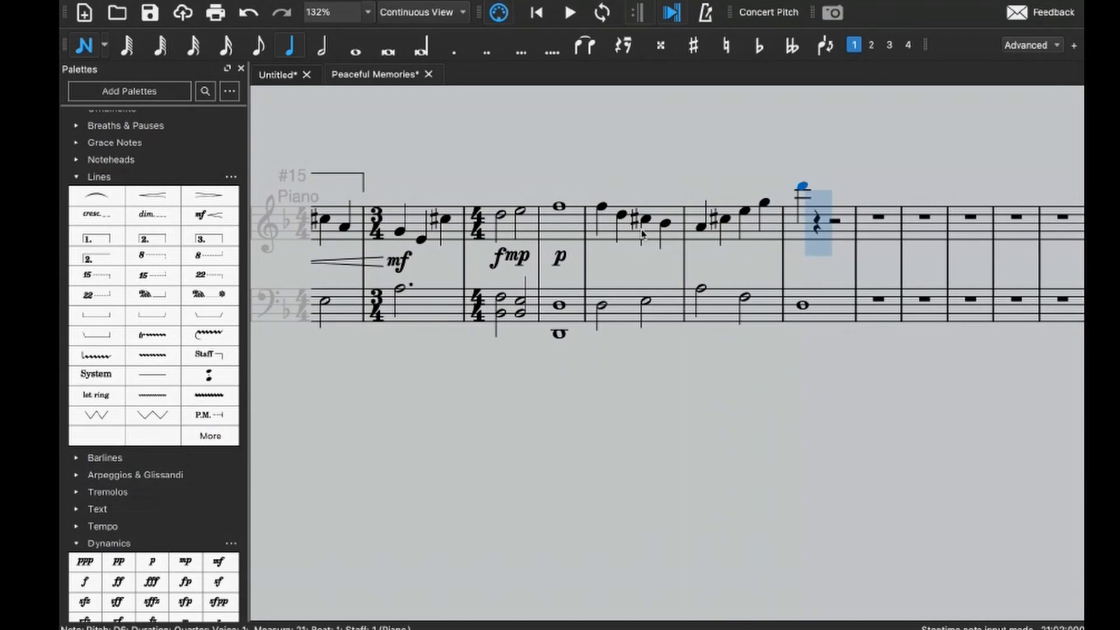
{"action": "key", "text": "a"}
{"action": "key", "text": "f"}
{"action": "key", "text": "d"}
{"action": "key", "text": "Escape"}
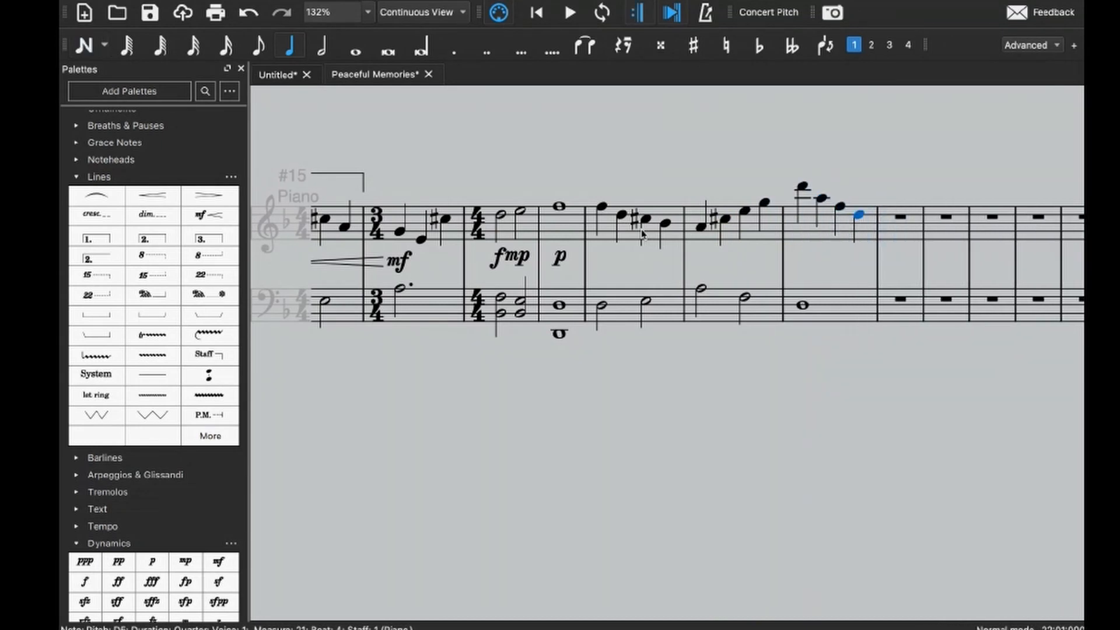
- Play back the new melody with the bass from measure 19 through measure 21
{"action": "left_click", "coordinate": [619, 235]}
{"action": "key", "text": "space"}
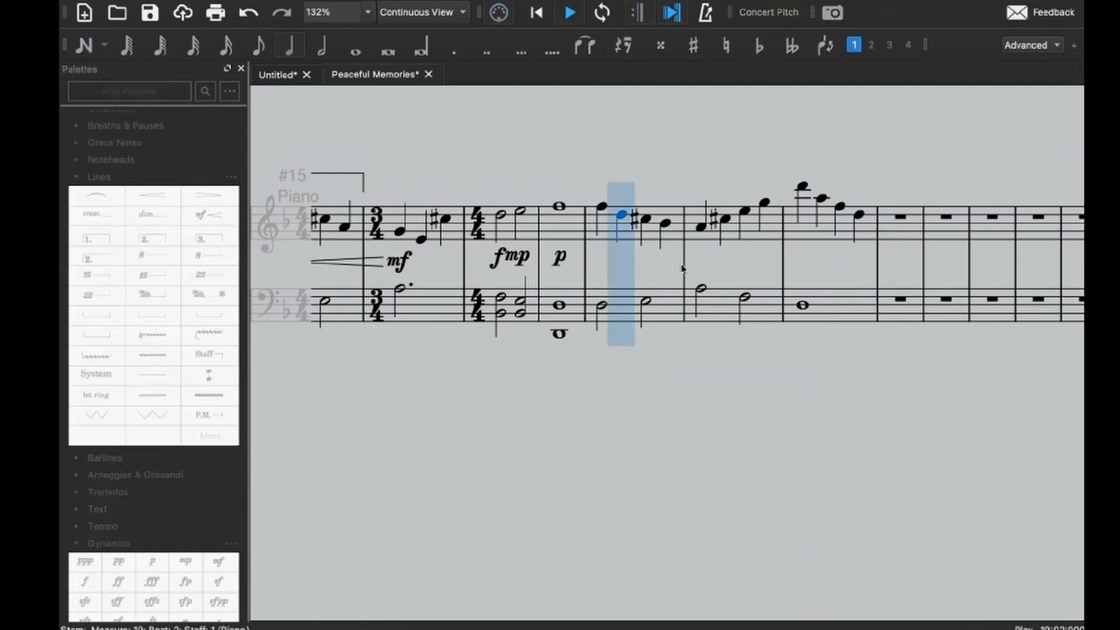
{"action": "left_click", "coordinate": [673, 230]}
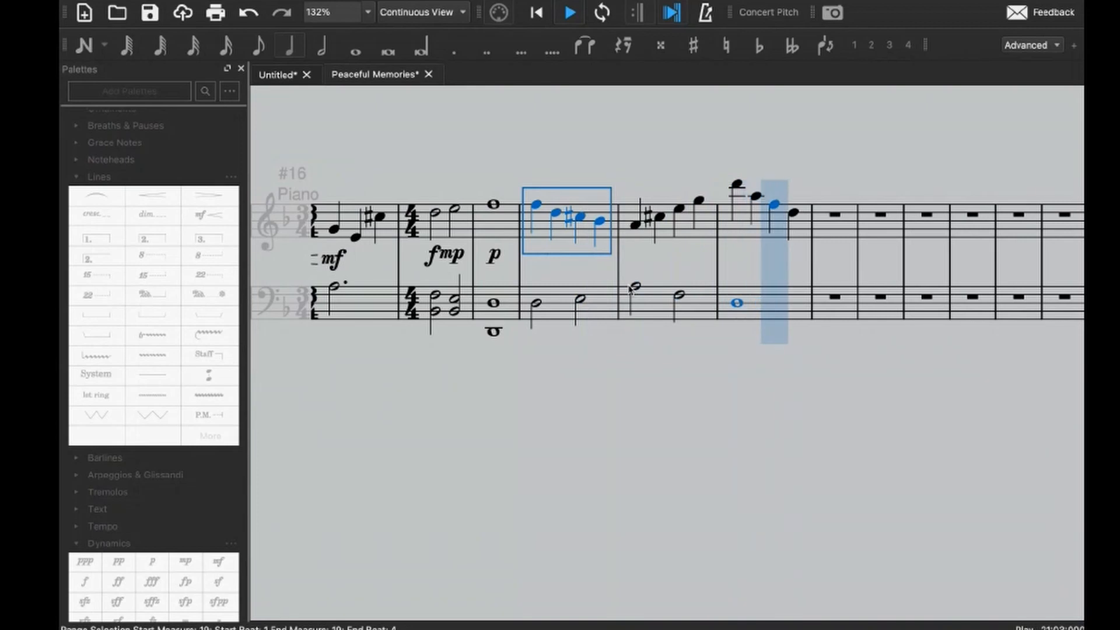
{"action": "key", "text": "space"}
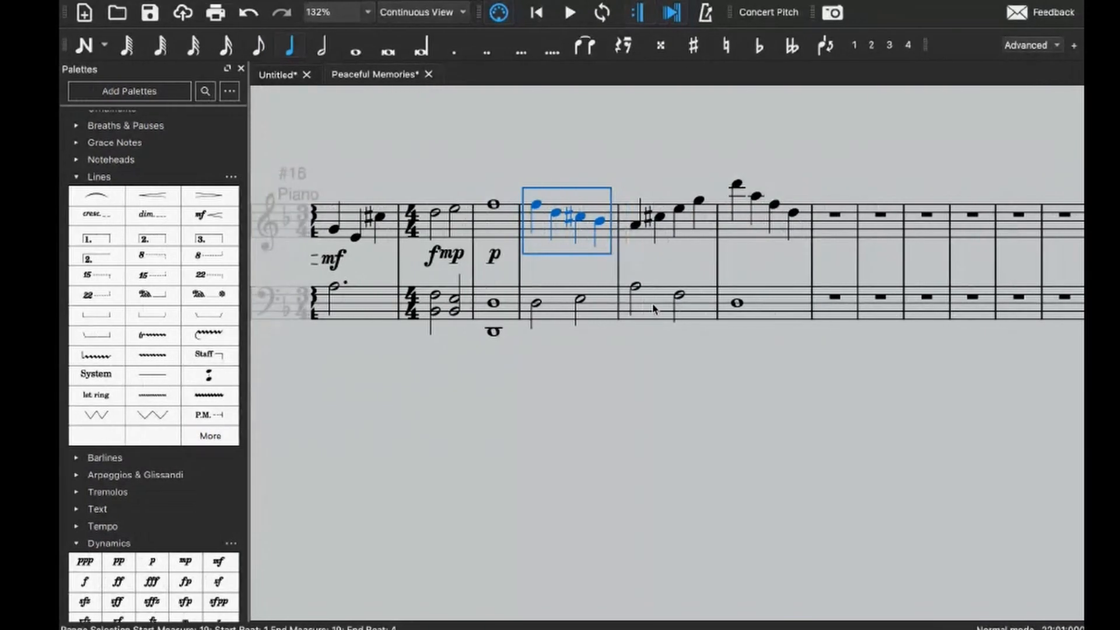
- Try an inverted turn ornament above the D6 in measure 21 and play it back from measure 20
{"action": "left_click", "coordinate": [710, 229]}
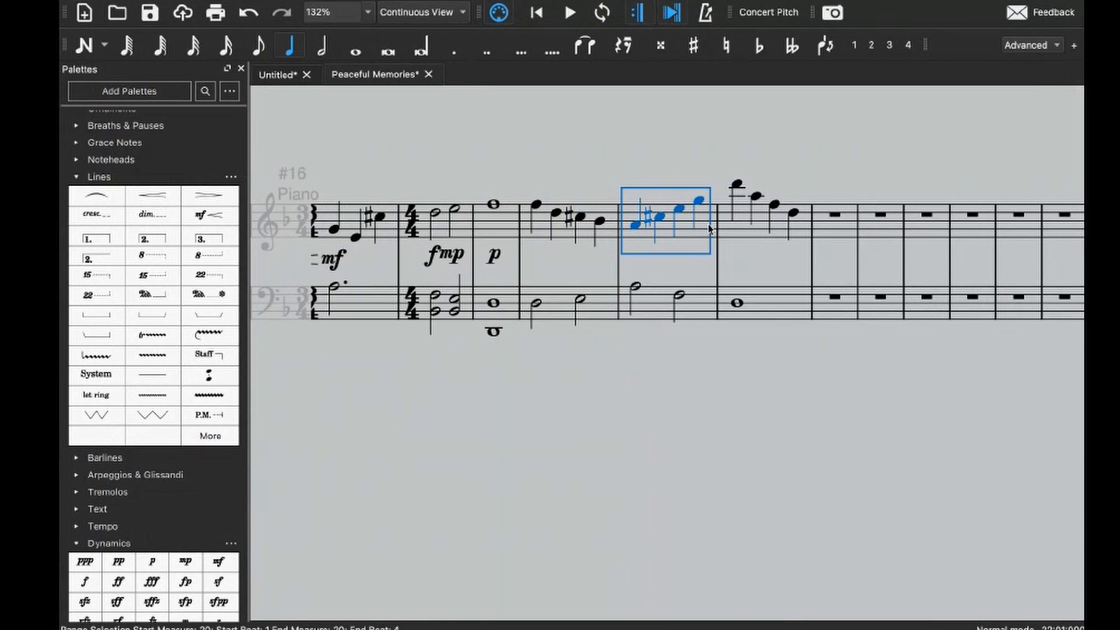
{"action": "left_click", "coordinate": [737, 183]}
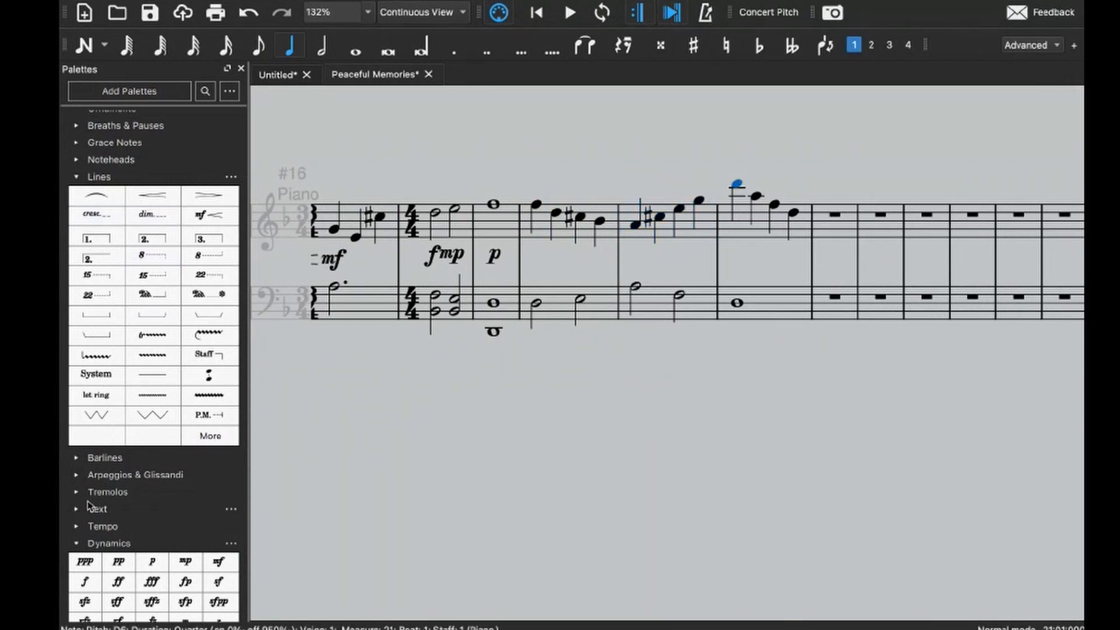
{"action": "scroll", "coordinate": [88, 506], "scroll_direction": "up", "scroll_amount": 5}
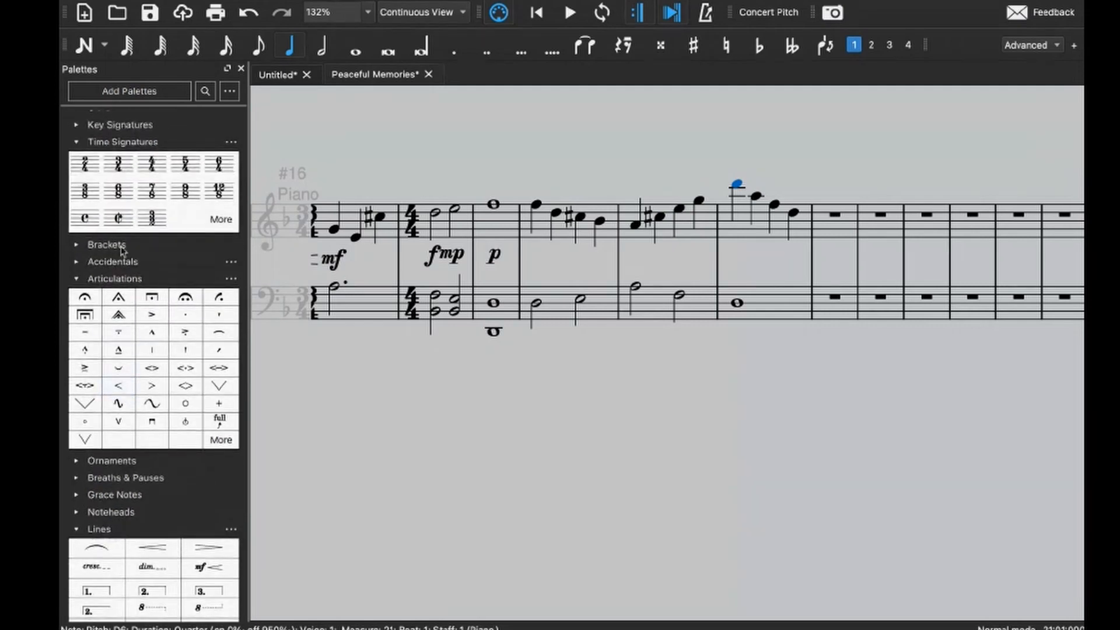
{"action": "left_click", "coordinate": [77, 458]}
{"action": "scroll", "coordinate": [189, 459], "scroll_direction": "down", "scroll_amount": 1}
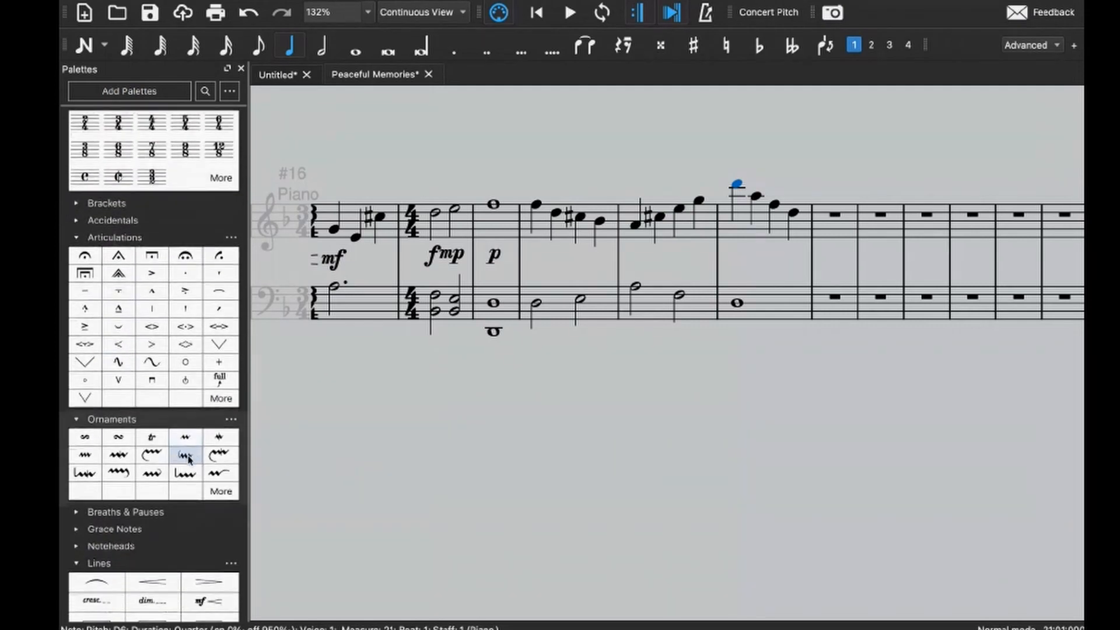
{"action": "left_click", "coordinate": [131, 441]}
{"action": "left_click", "coordinate": [703, 307]}
{"action": "key", "text": "space"}
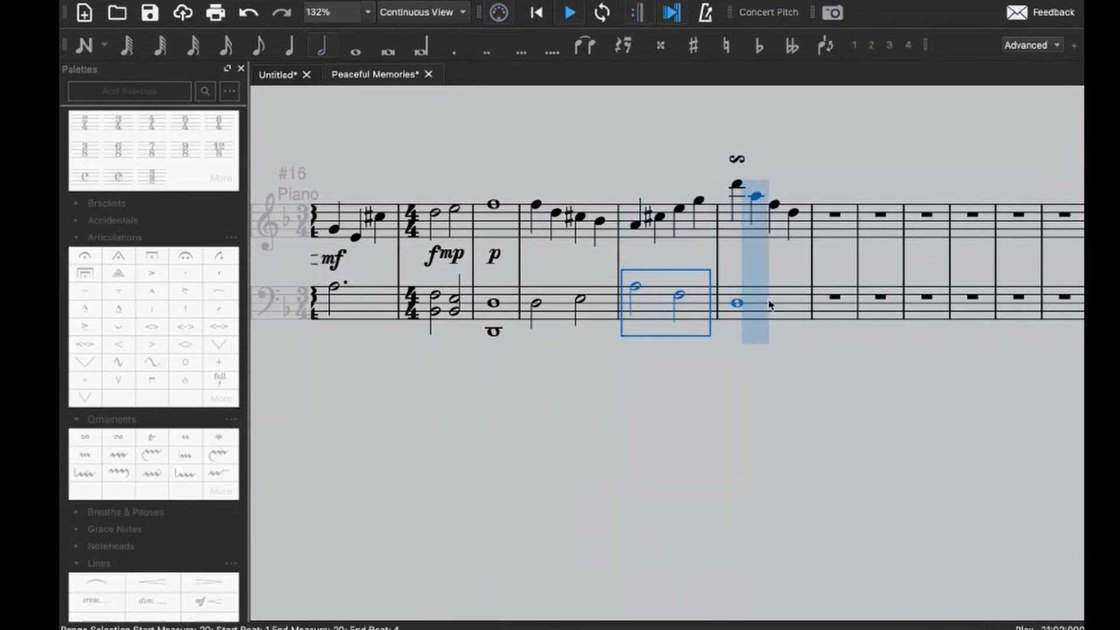
{"action": "key", "text": "space"}
- Add a turn ornament above the D6 in measure 21 and play the passage from measures 21 and 20
{"action": "left_click", "coordinate": [736, 184]}
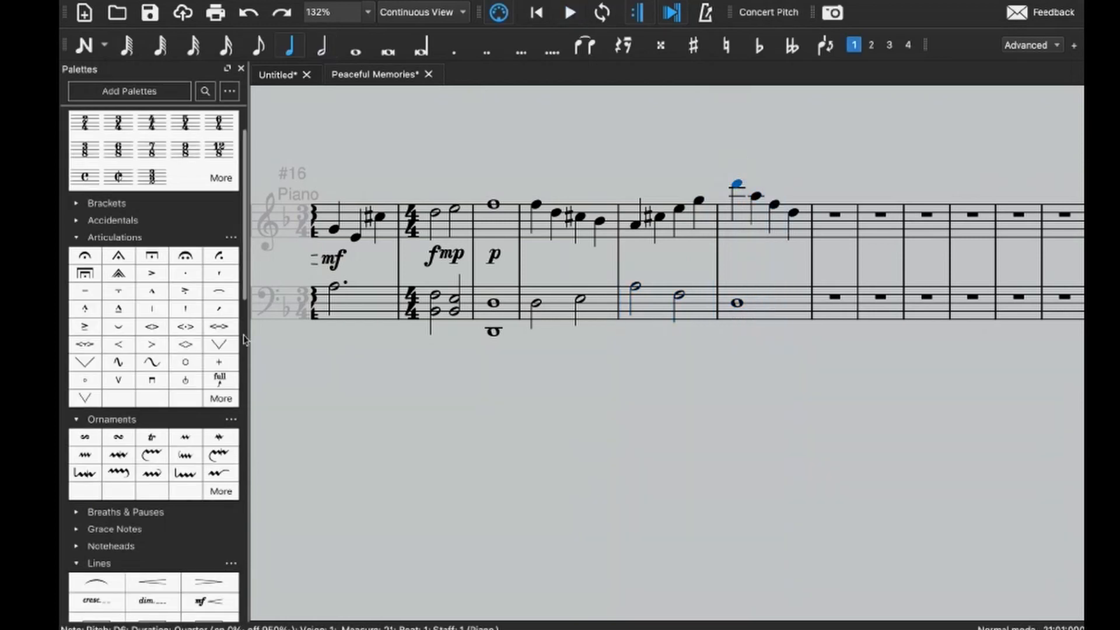
{"action": "left_click", "coordinate": [117, 443]}
{"action": "left_click", "coordinate": [774, 308]}
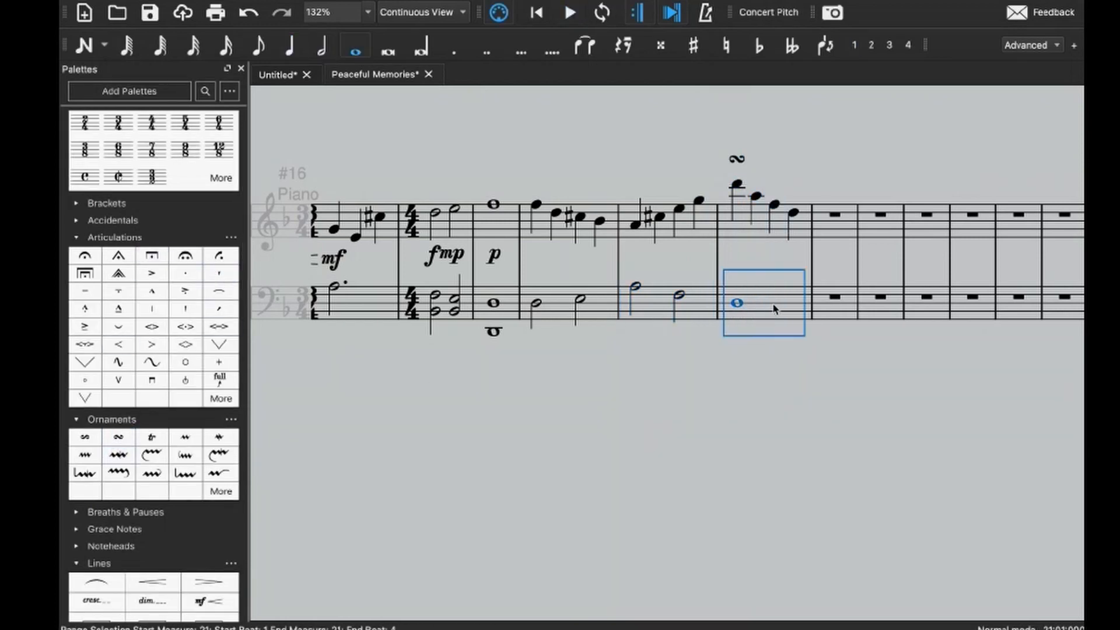
{"action": "key", "text": "space"}
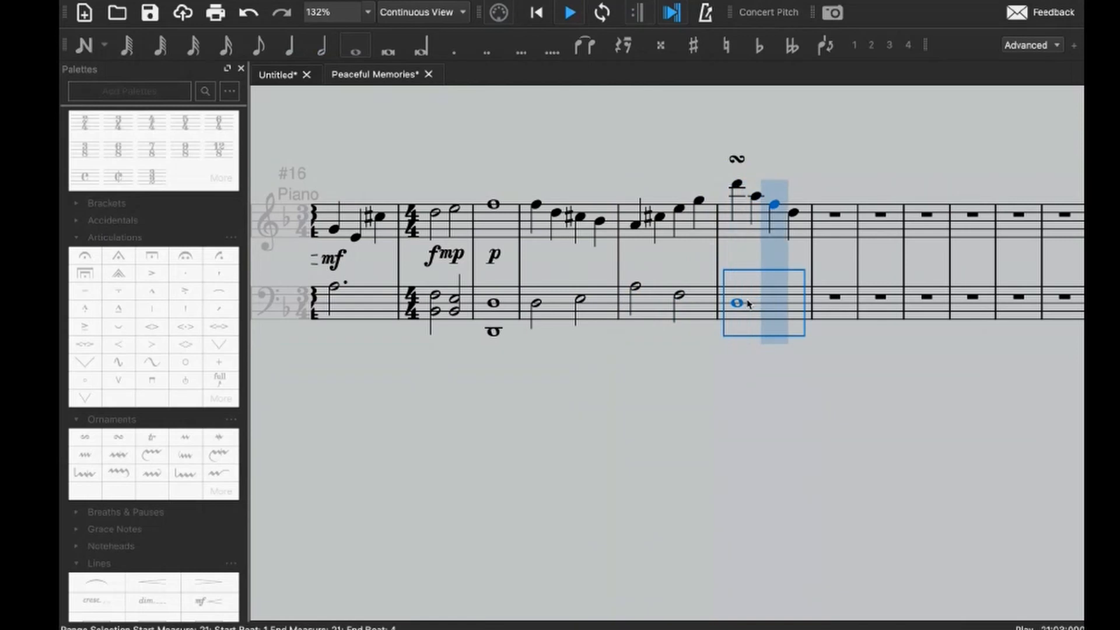
{"action": "left_click", "coordinate": [697, 282]}
{"action": "left_click", "coordinate": [695, 305]}
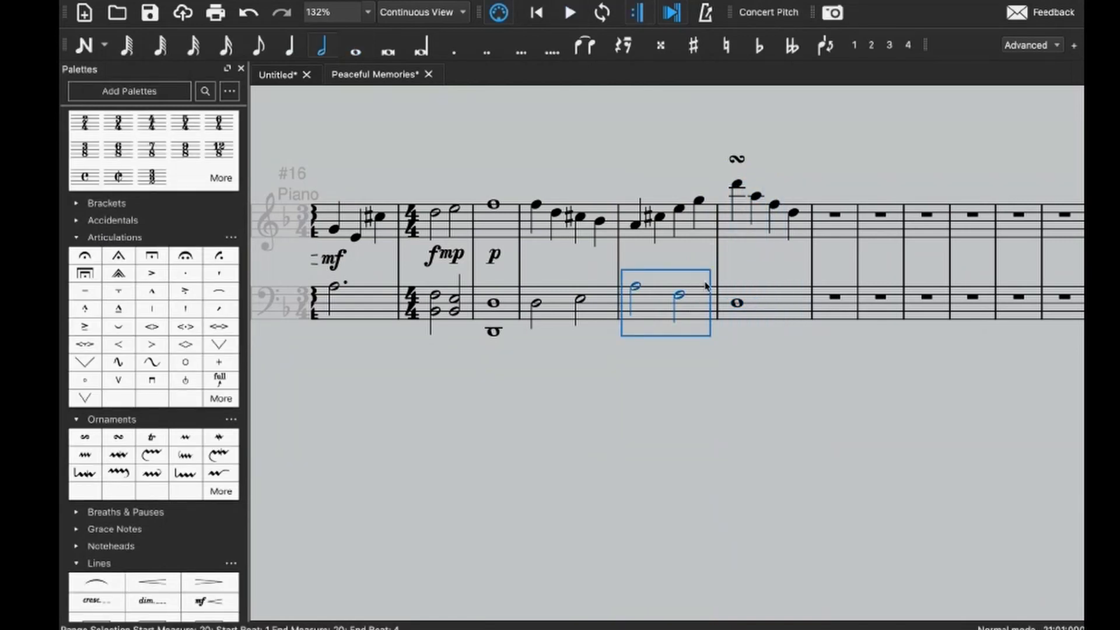
{"action": "key", "text": "space"}
{"action": "key", "text": "space"}
- Shorten the G5 on beat 4 of measure 20 to an eighth note and follow it with sixteenth notes C6 and B♭5
{"action": "left_click", "coordinate": [700, 202]}
{"action": "key", "text": "period"}
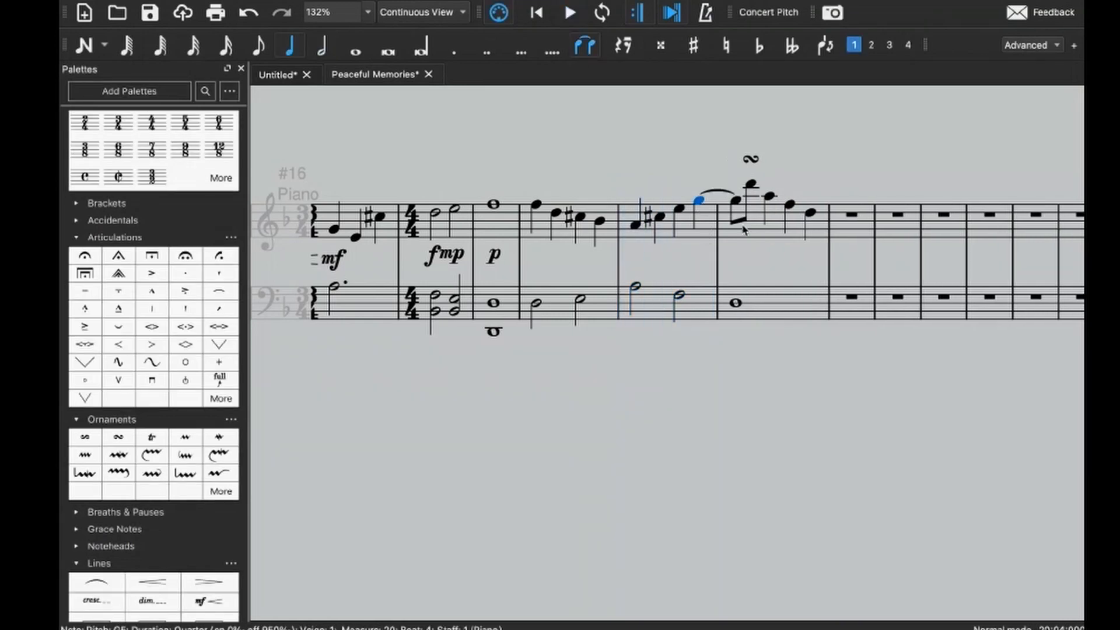
{"action": "key", "text": "4"}
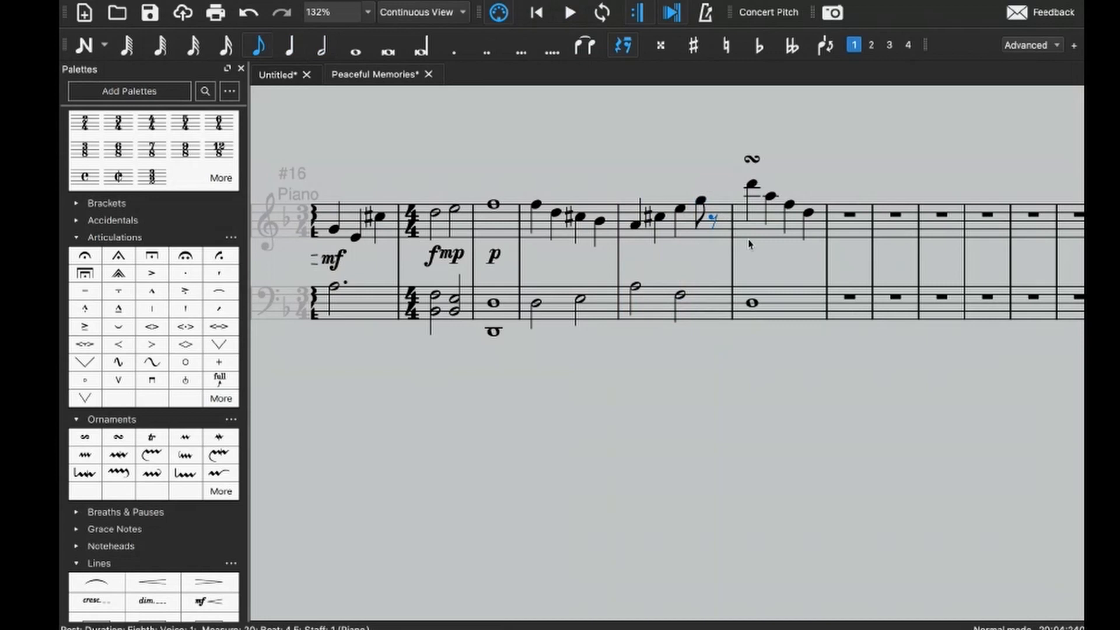
{"action": "key", "text": "n"}
{"action": "key", "text": "a"}
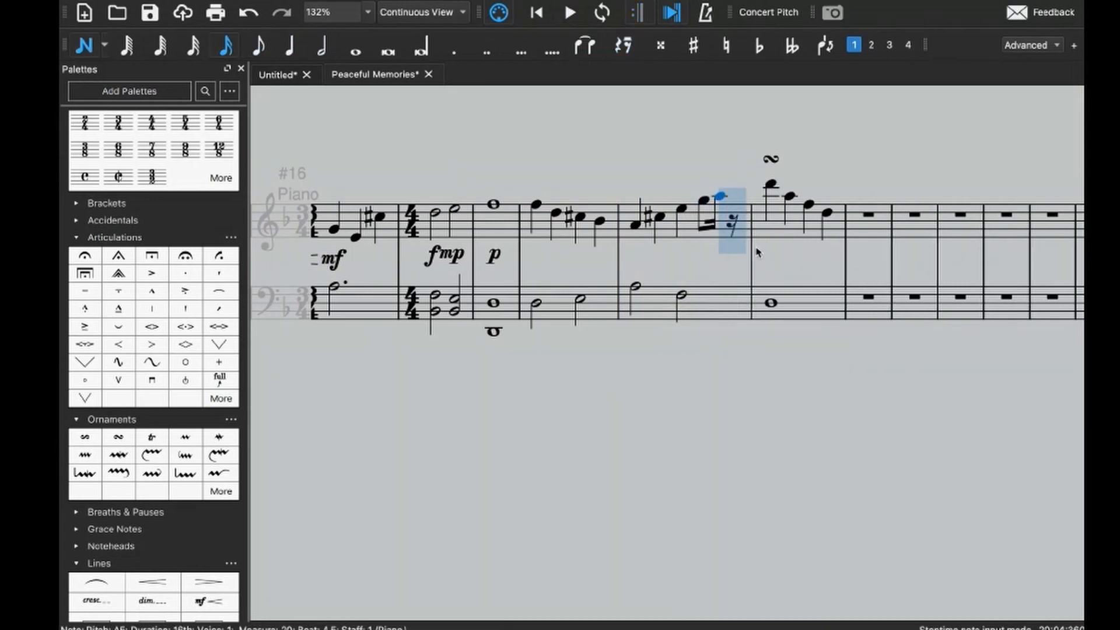
{"action": "key", "text": "ctrl+z"}
{"action": "key", "text": "a"}
{"action": "key", "text": "b"}
{"action": "key", "text": "Escape"}
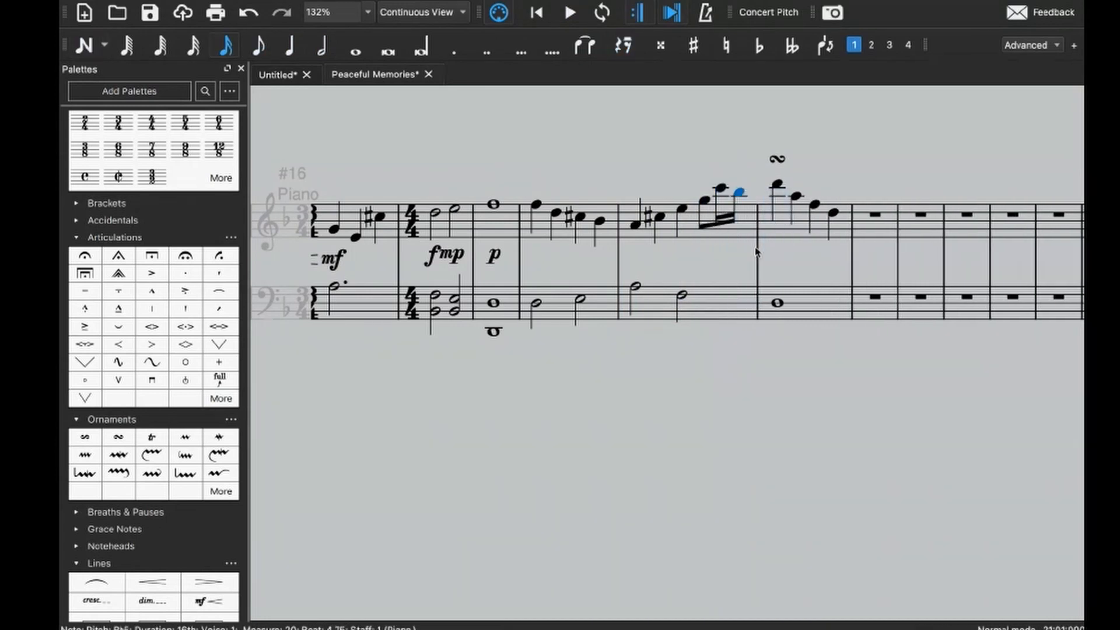
- Play back the revised melody from measure 20 into measure 21
{"action": "left_click", "coordinate": [729, 221]}
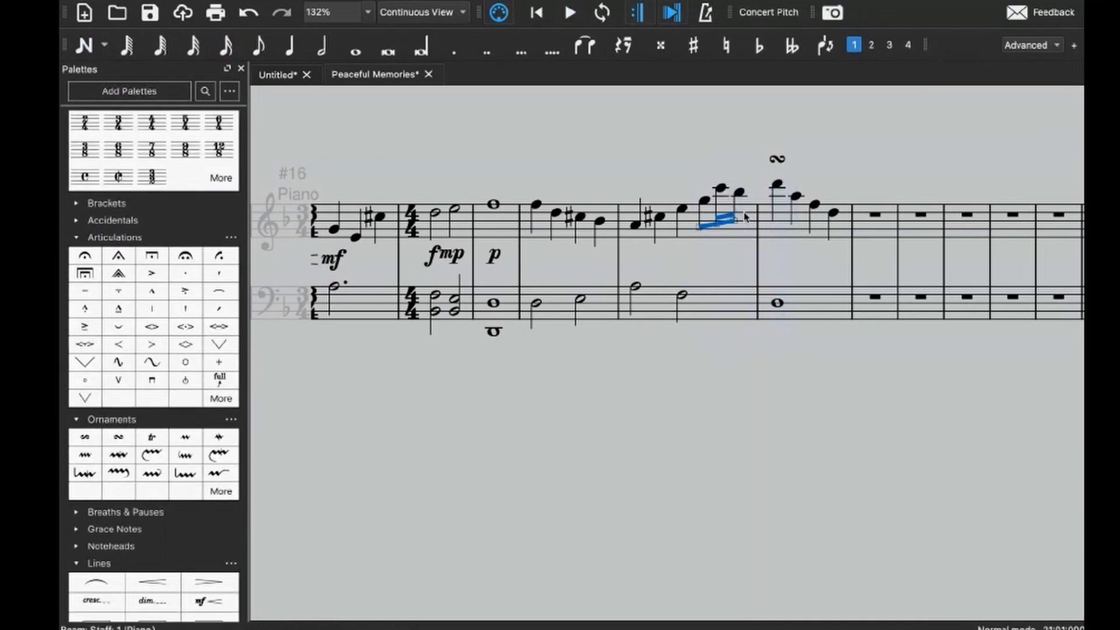
{"action": "left_click", "coordinate": [745, 217]}
{"action": "key", "text": "space"}
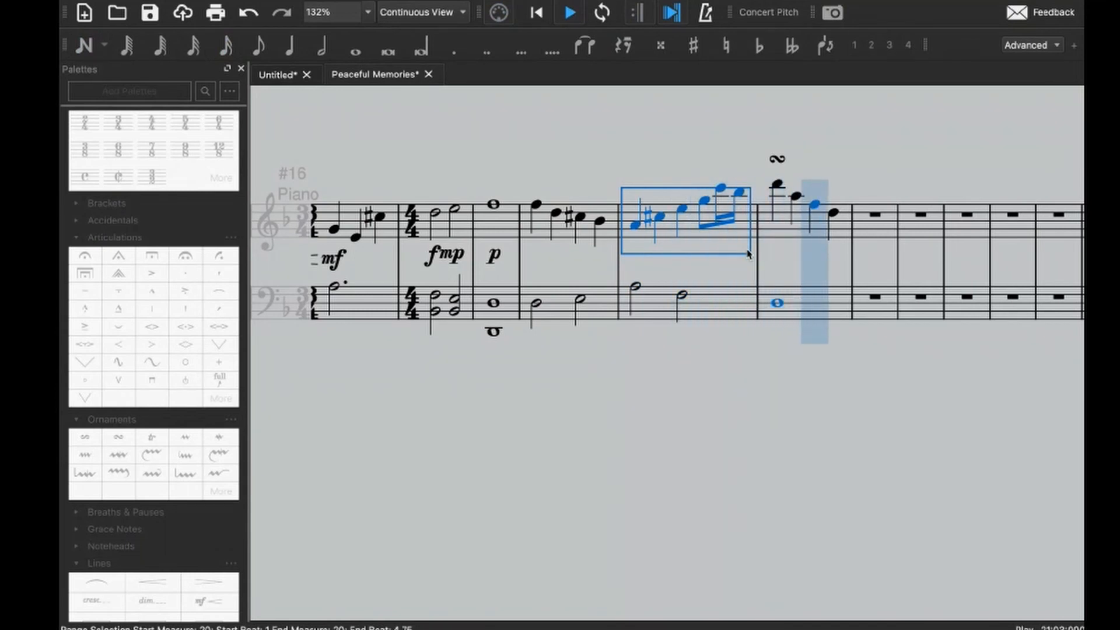
{"action": "key", "text": "space"}
- Rework beat 4 of measure 20 into a dotted eighth G5 followed by thirty-second notes B♭5 and C6
{"action": "left_click", "coordinate": [705, 201]}
{"action": "key", "text": "period"}
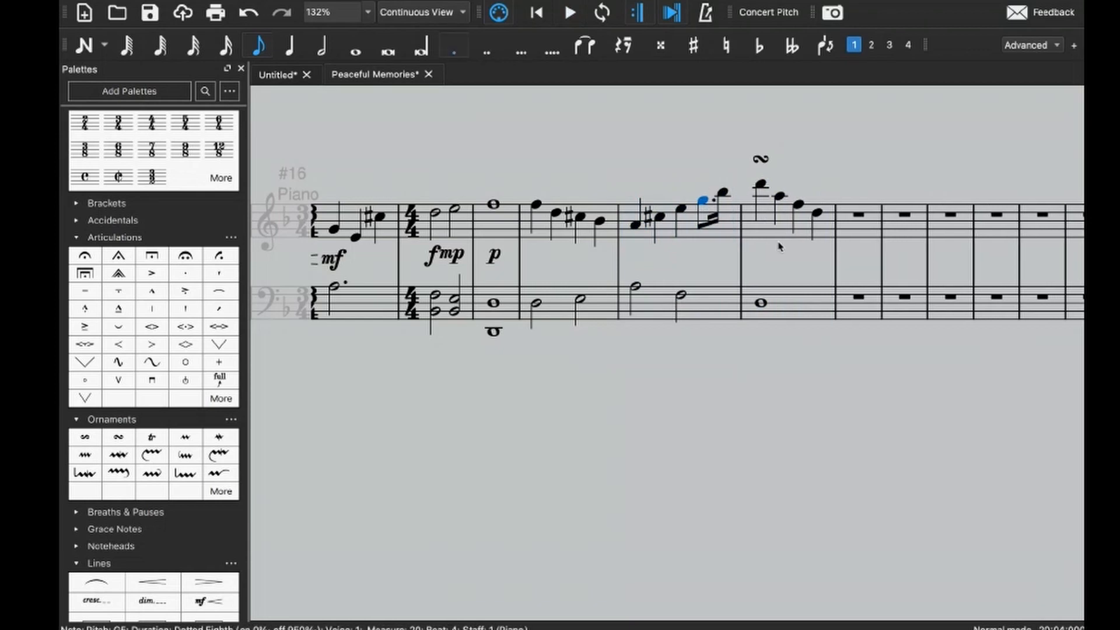
{"action": "left_click", "coordinate": [724, 195]}
{"action": "key", "text": "2"}
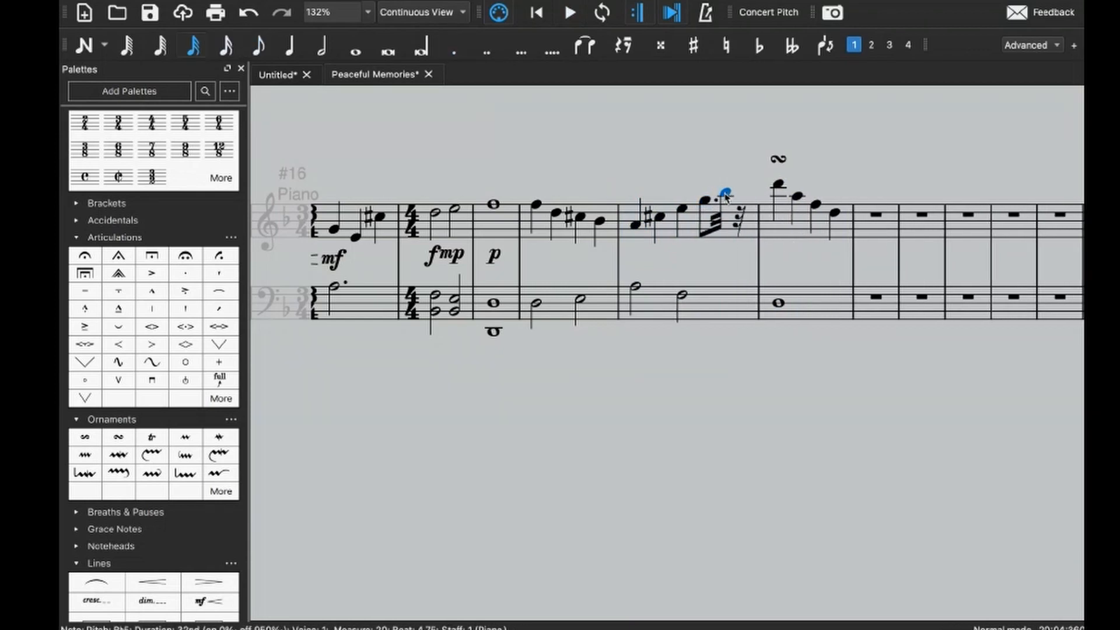
{"action": "key", "text": "Right"}
{"action": "key", "text": "n"}
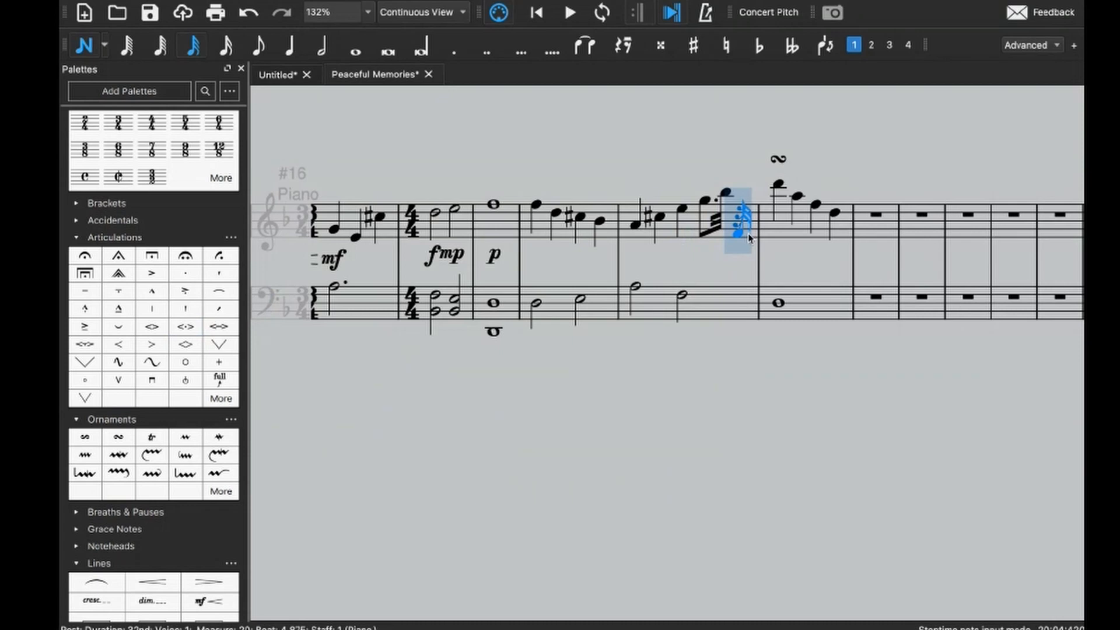
{"action": "key", "text": "a"}
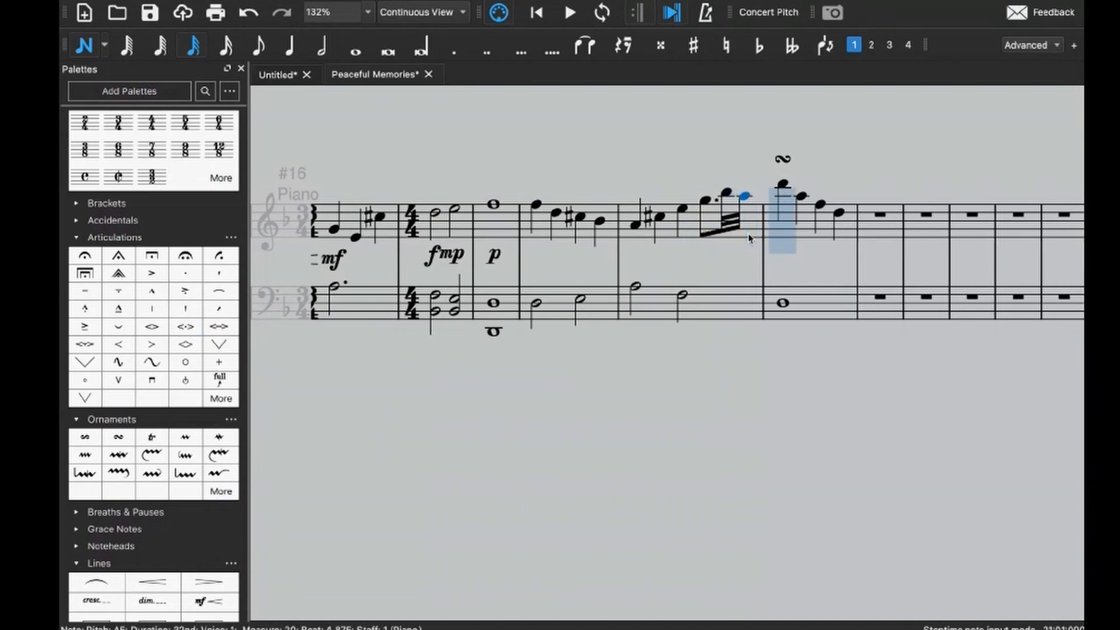
{"action": "key", "text": "Escape"}
- Play back the reworked melody into measure 21, starting once from measure 20 and once from measure 19
{"action": "left_click", "coordinate": [749, 237]}
{"action": "key", "text": "space"}
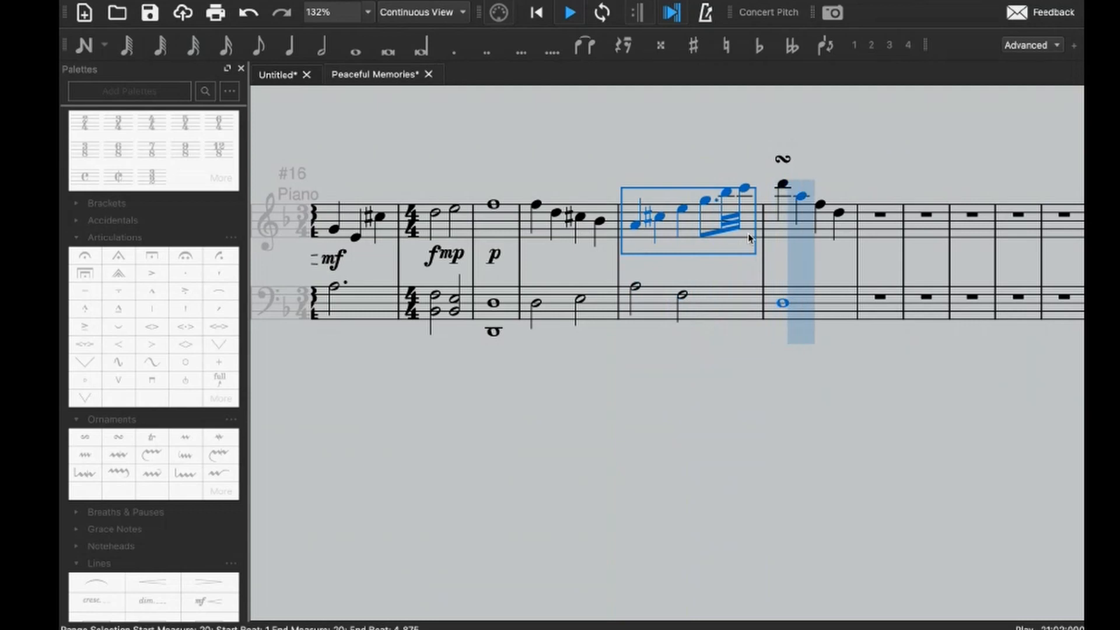
{"action": "key", "text": "space"}
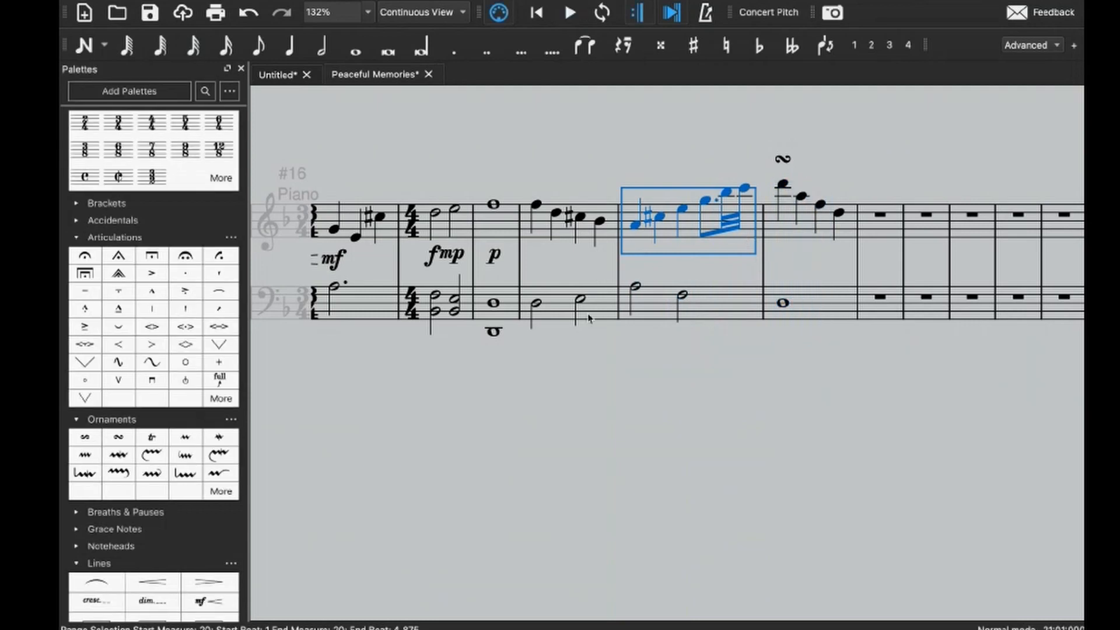
{"action": "left_click", "coordinate": [589, 319]}
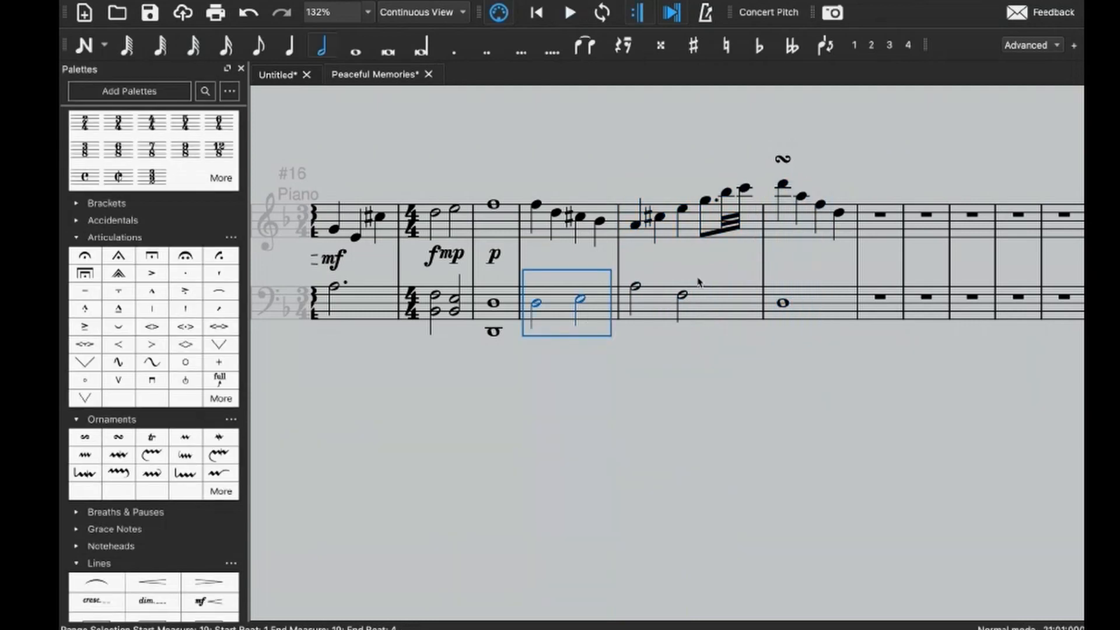
{"action": "key", "text": "space"}
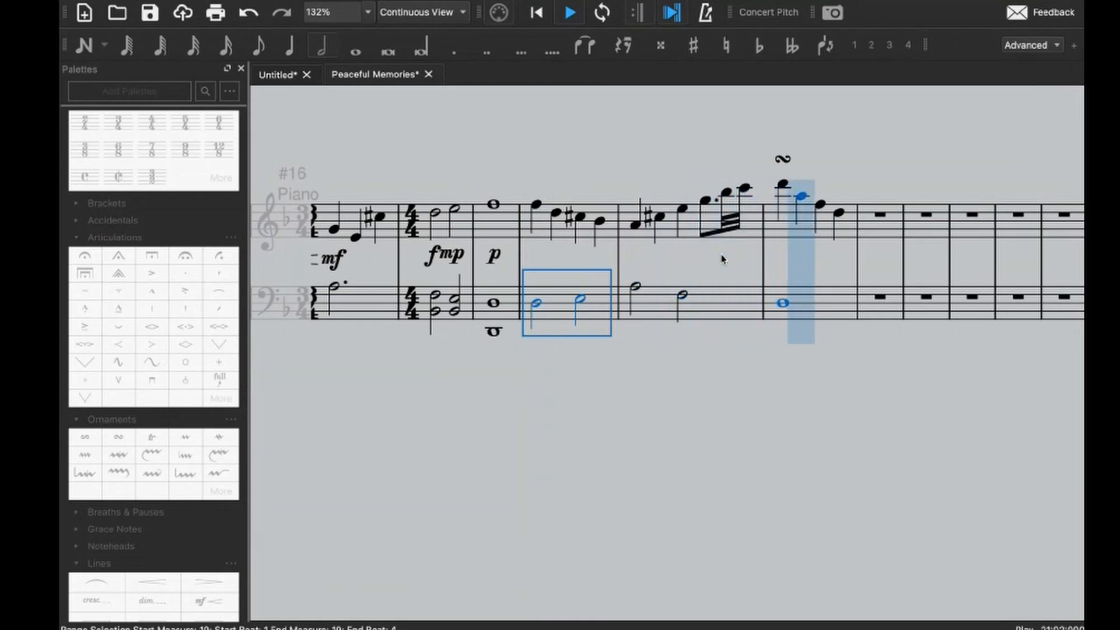
{"action": "key", "text": "space"}
- Enter a whole-note A4 in treble measure 22 and tie the bass D3 whole note of measure 21 into measure 22
{"action": "left_click", "coordinate": [742, 240]}
{"action": "key", "text": "n"}
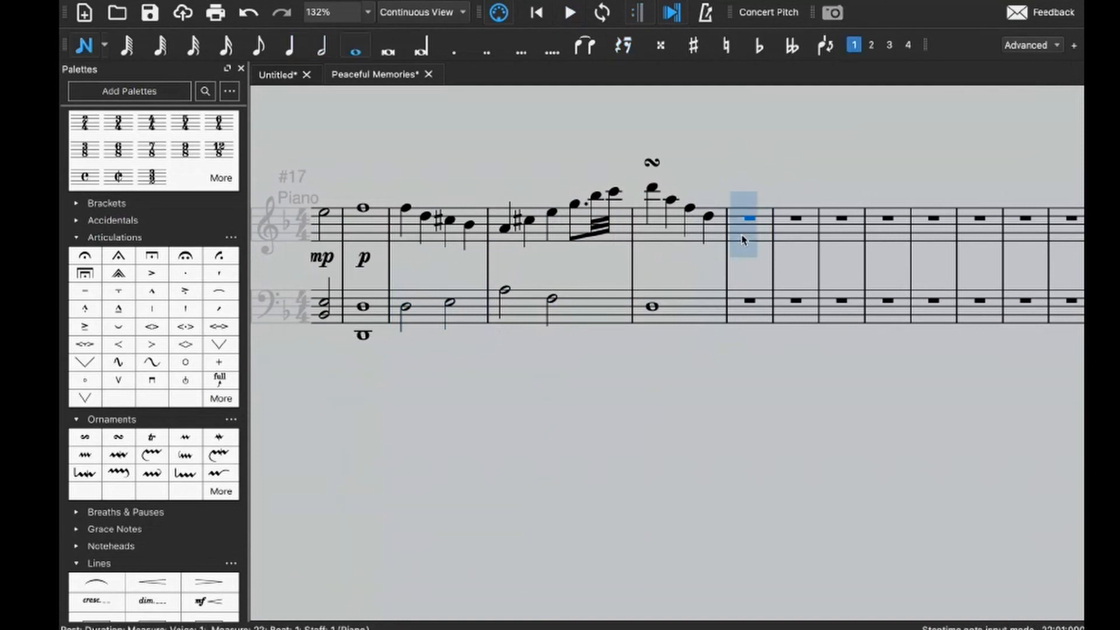
{"action": "key", "text": "e"}
{"action": "key", "text": "super+z"}
{"action": "key", "text": "a"}
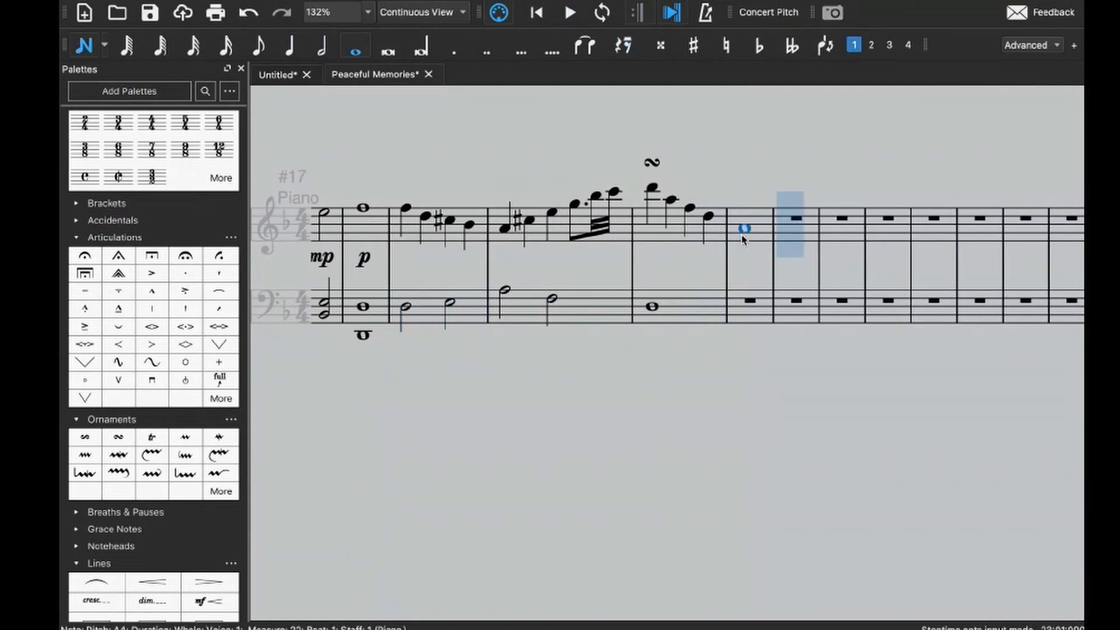
{"action": "key", "text": "Escape"}
{"action": "left_click", "coordinate": [650, 307]}
{"action": "key", "text": "t"}
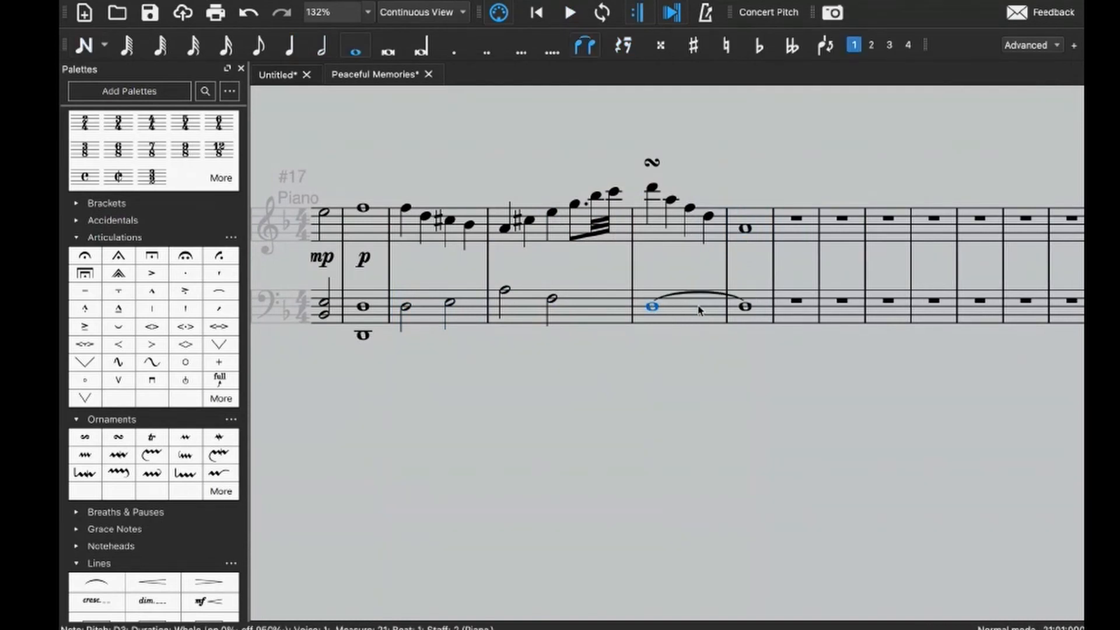
- Play the passage from measure 21 and close measure 22 with an end-repeat barline
{"action": "left_click", "coordinate": [651, 307], "text": "shift"}
{"action": "key", "text": "space"}
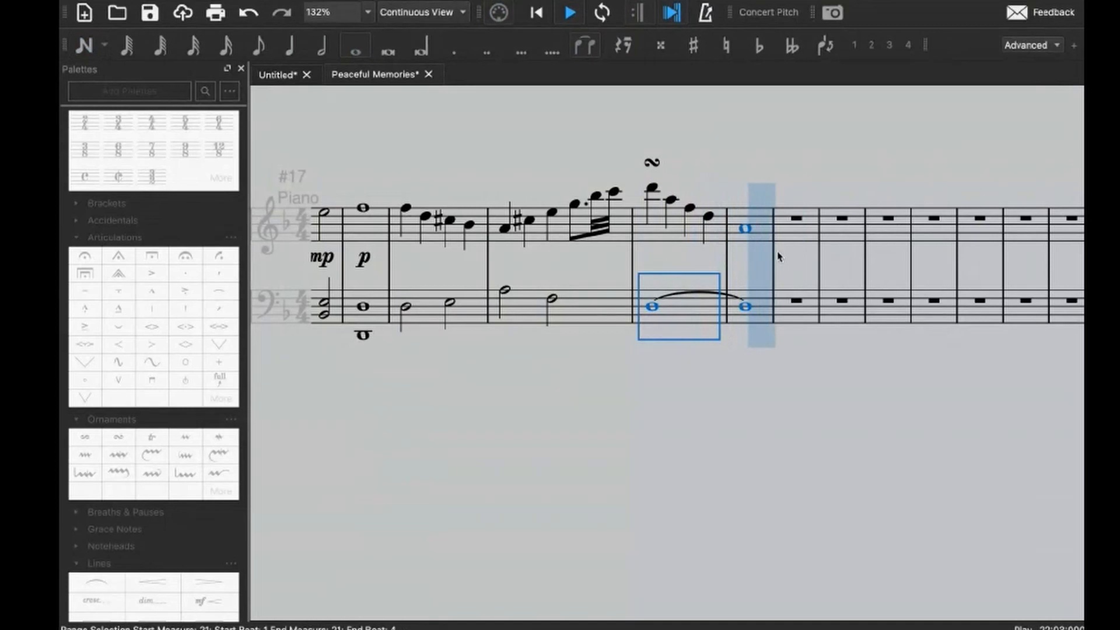
{"action": "key", "text": "space"}
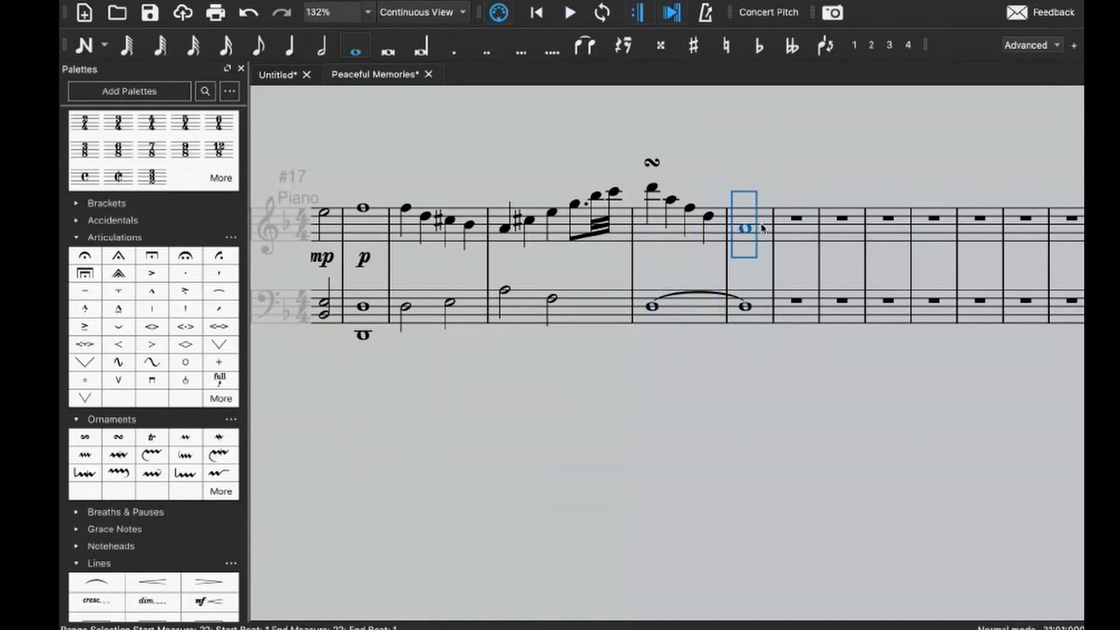
{"action": "scroll", "coordinate": [203, 471], "scroll_direction": "down", "scroll_amount": 15}
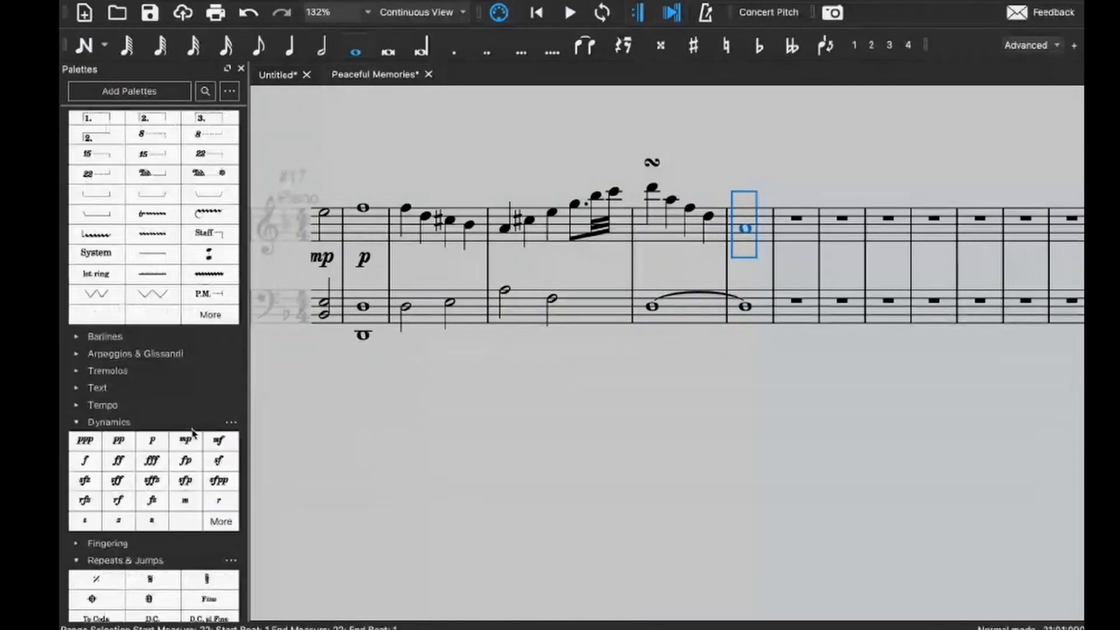
{"action": "left_click", "coordinate": [209, 519]}
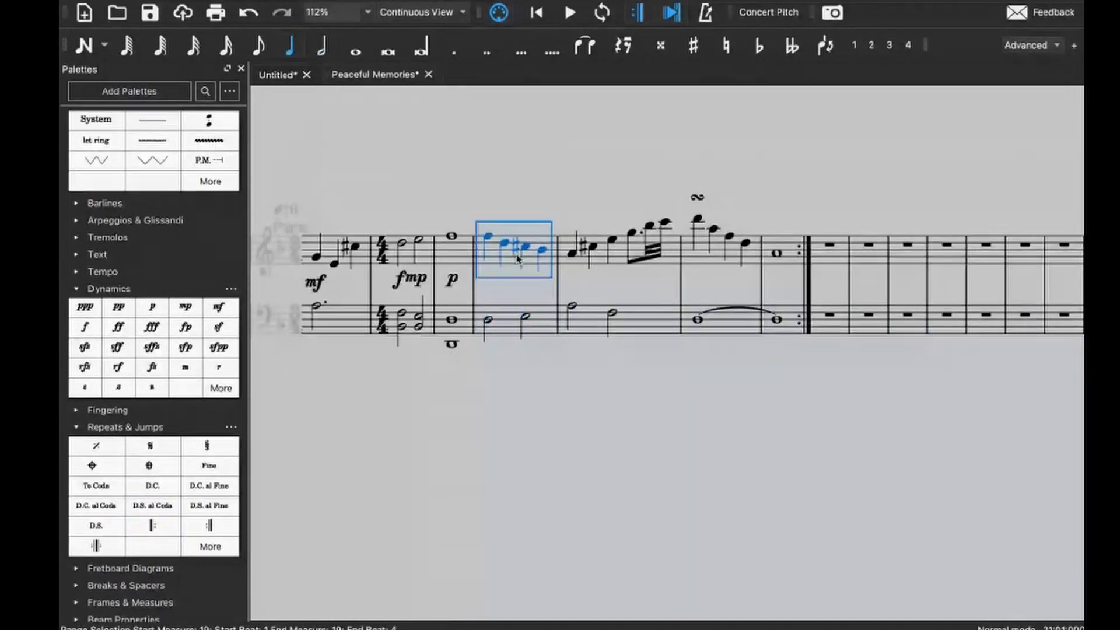
- Add a diminuendo hairpin under treble measure 19 and a pp dynamic on the first note of measure 20
{"action": "scroll", "coordinate": [193, 244], "scroll_direction": "up", "scroll_amount": 5}
{"action": "left_click", "coordinate": [209, 211]}
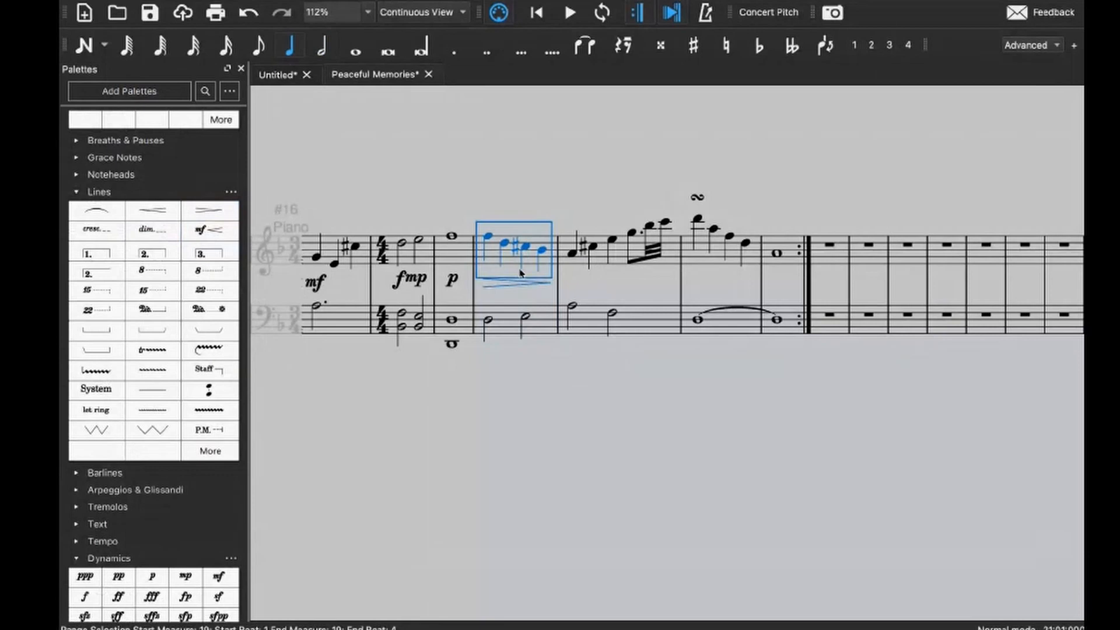
{"action": "left_click", "coordinate": [569, 257]}
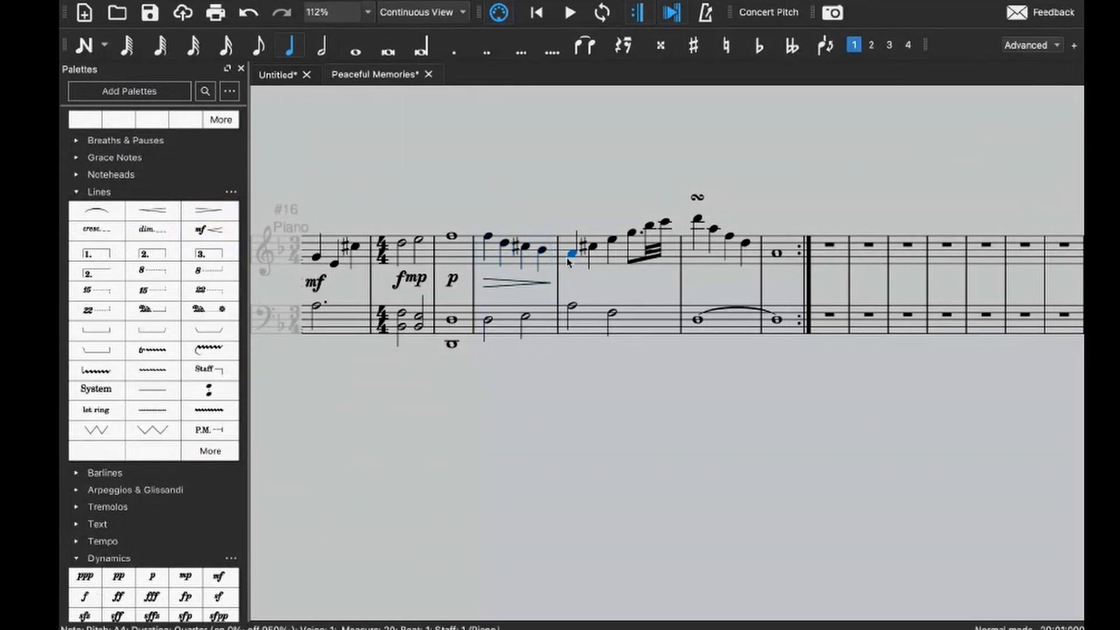
{"action": "scroll", "coordinate": [122, 432], "scroll_direction": "down", "scroll_amount": 3}
{"action": "left_click", "coordinate": [119, 435]}
{"action": "scroll", "coordinate": [646, 321], "scroll_direction": "left", "scroll_amount": 3}
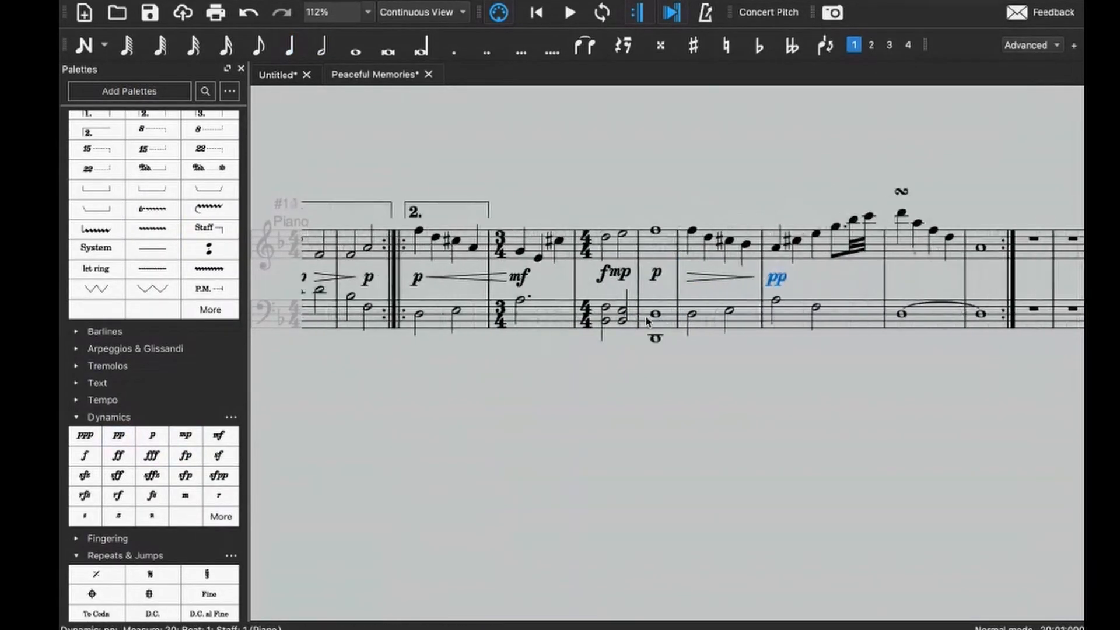
{"action": "left_click", "coordinate": [656, 274]}
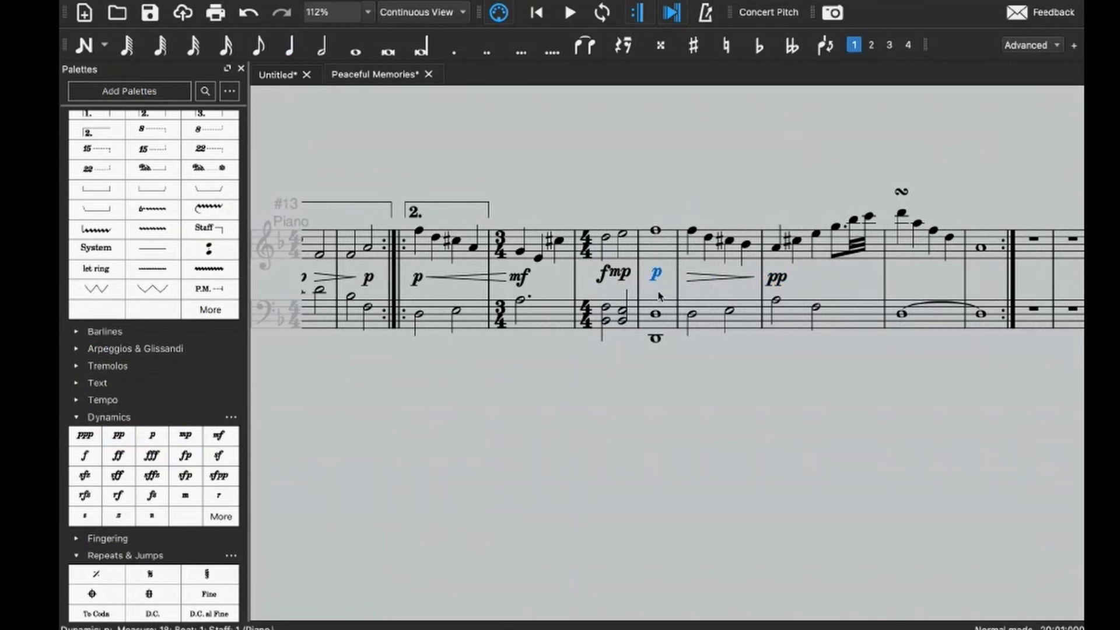
{"action": "scroll", "coordinate": [659, 295], "scroll_direction": "right", "scroll_amount": 3}
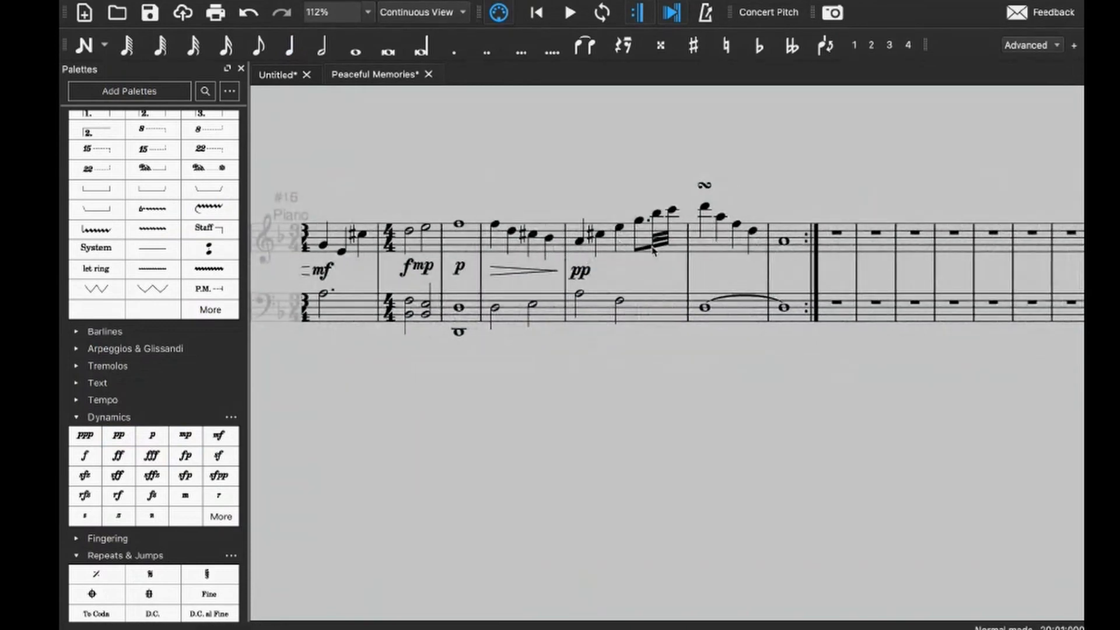
- Add a crescendo hairpin from the C♯5 to the end of measure 20 and an f dynamic on the D6 in measure 21
{"action": "left_click", "coordinate": [601, 236]}
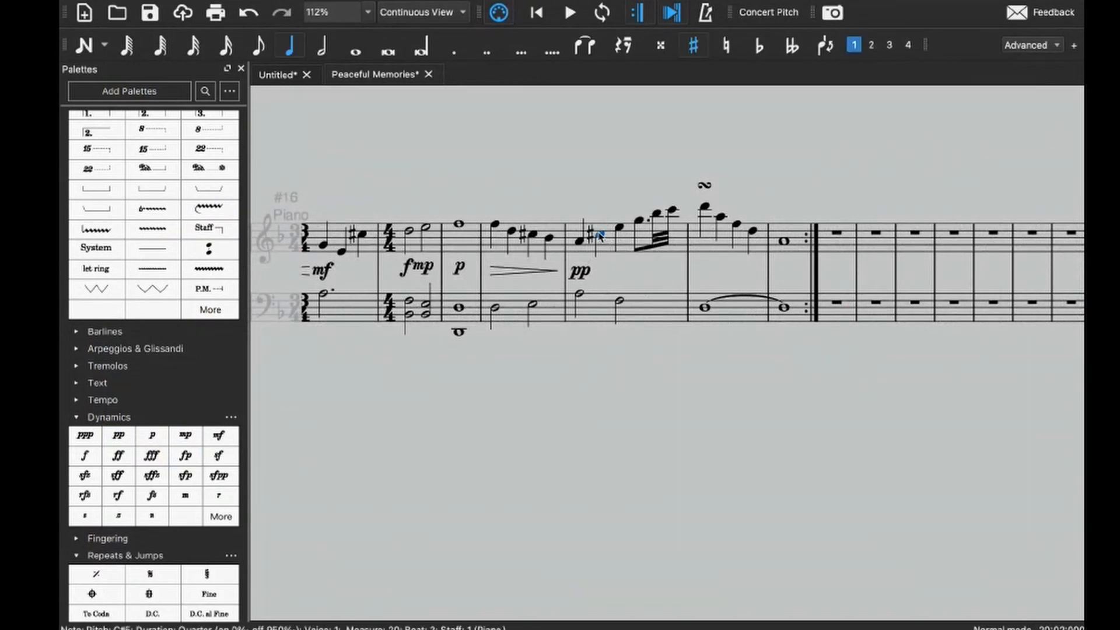
{"action": "left_click", "coordinate": [675, 212], "text": "shift"}
{"action": "scroll", "coordinate": [164, 169], "scroll_direction": "up", "scroll_amount": 3}
{"action": "left_click", "coordinate": [153, 171]}
{"action": "key", "text": "Right"}
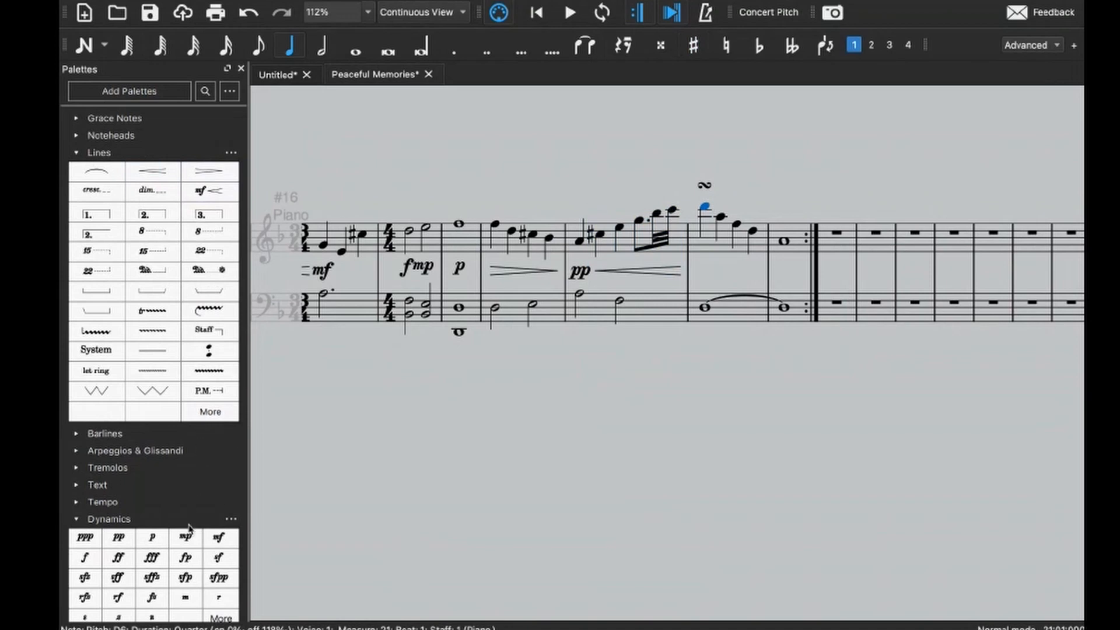
{"action": "left_click", "coordinate": [85, 557]}
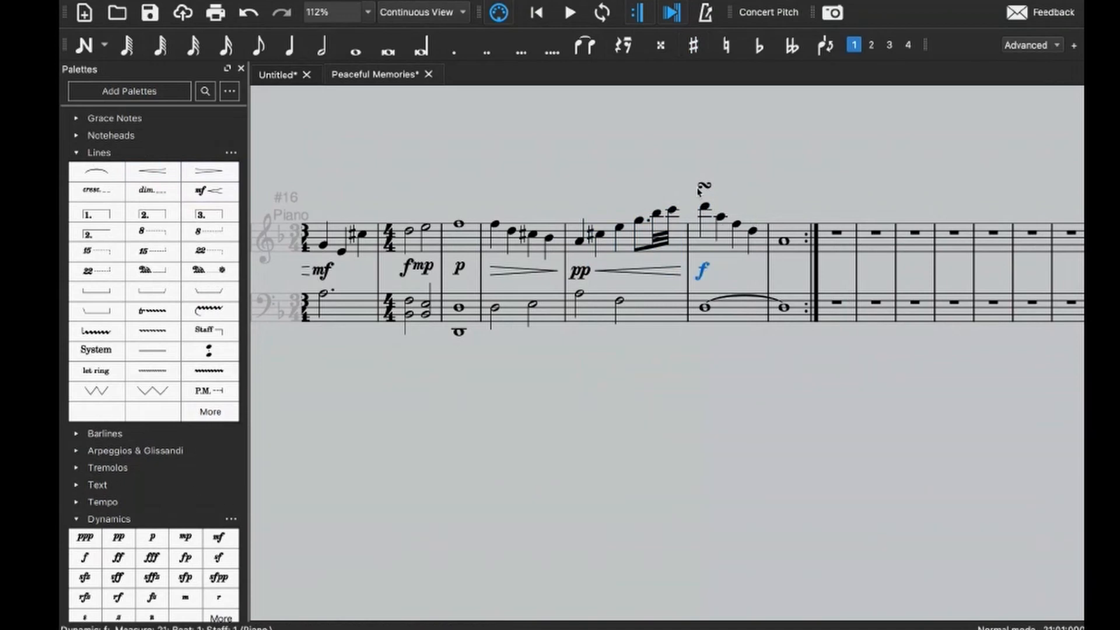
- Add a diminuendo hairpin under the last three treble notes of measure 21 and a p dynamic on measure 22's A4
{"action": "left_click", "coordinate": [721, 217]}
{"action": "left_click", "coordinate": [753, 231], "text": "shift"}
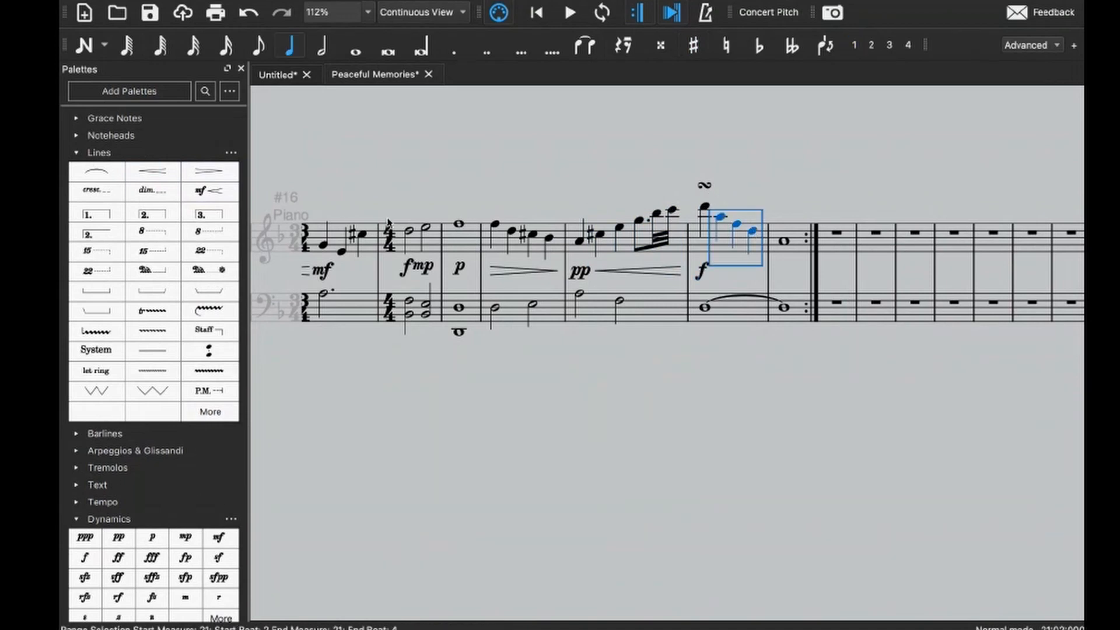
{"action": "left_click", "coordinate": [191, 178]}
{"action": "left_click", "coordinate": [782, 244]}
{"action": "left_click", "coordinate": [152, 537]}
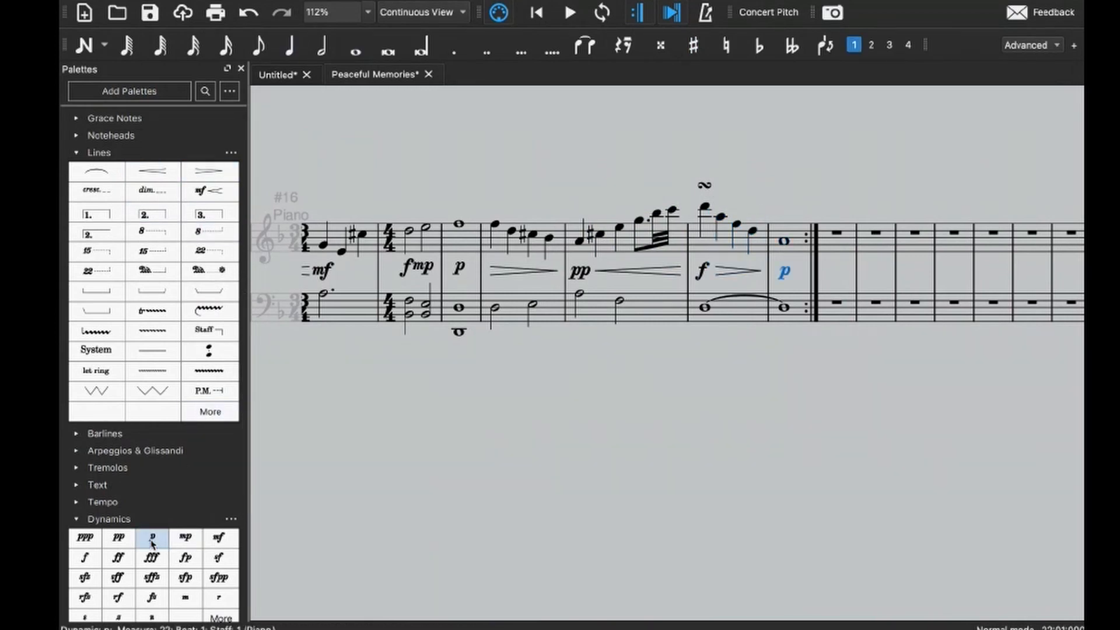
- Play back the passage with its new dynamics from measure 19 through the repeat at measure 22
{"action": "scroll", "coordinate": [607, 309], "scroll_direction": "up", "scroll_amount": 2}
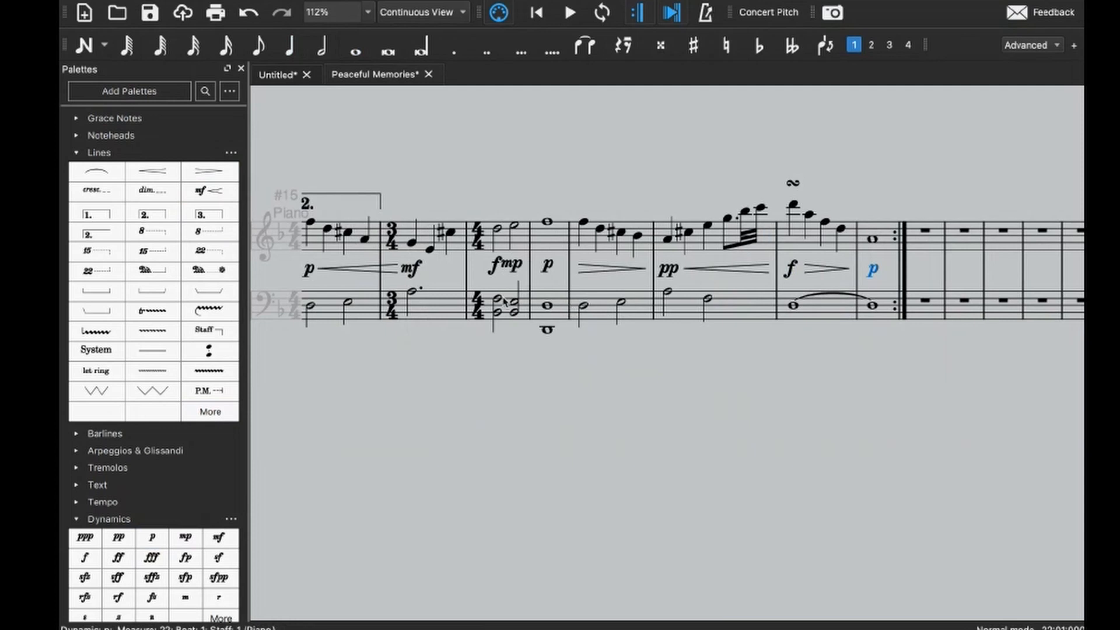
{"action": "scroll", "coordinate": [506, 302], "scroll_direction": "up", "scroll_amount": 3}
{"action": "left_click", "coordinate": [743, 301]}
{"action": "key", "text": "space"}
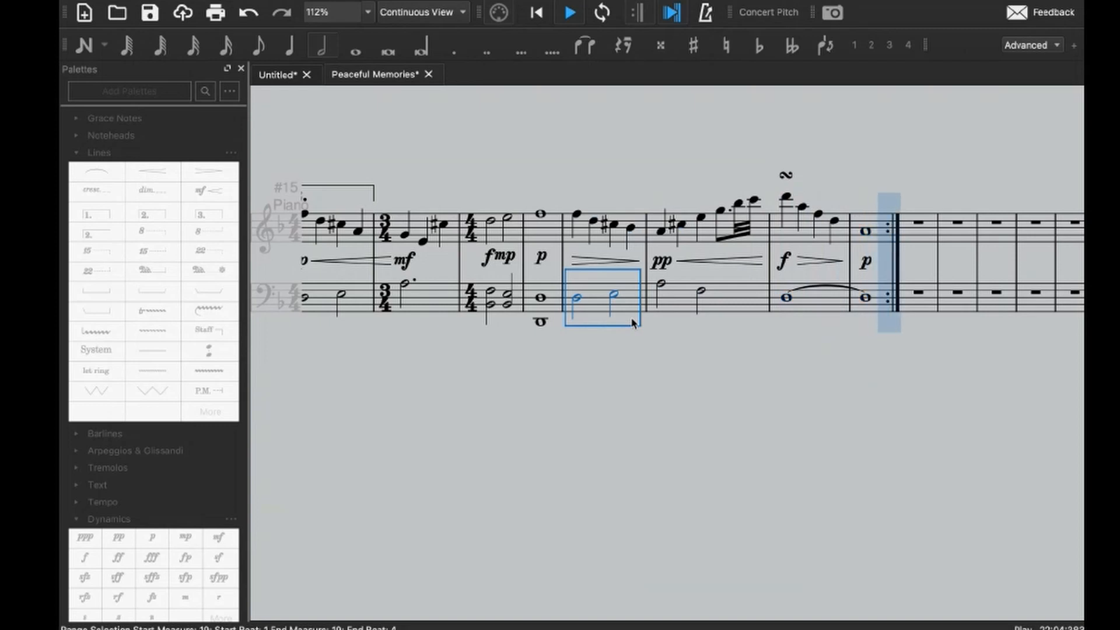
{"action": "key", "text": "space"}
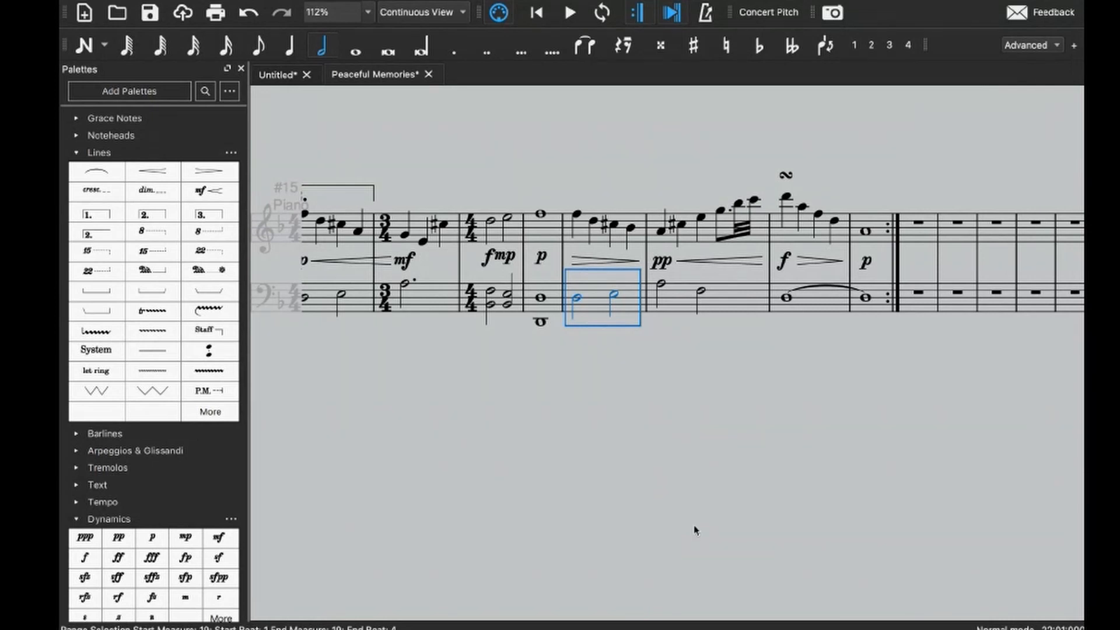
- Examine the C♯5 in treble measure 19 and play from that measure into measure 20
{"action": "left_click", "coordinate": [605, 225]}
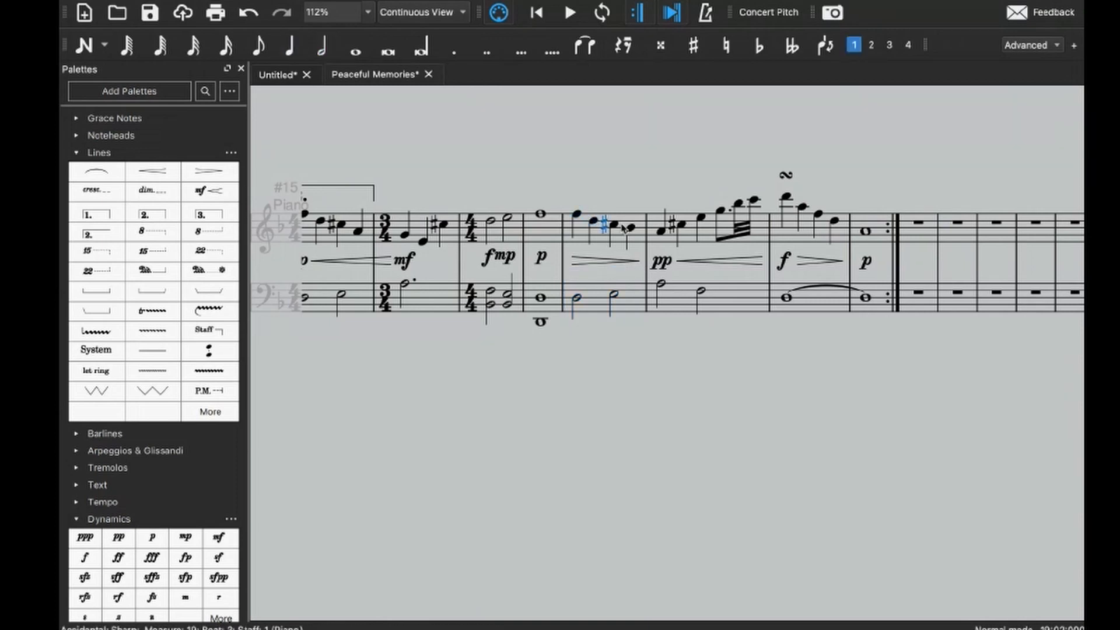
{"action": "left_click", "coordinate": [614, 224]}
{"action": "key", "text": "Escape"}
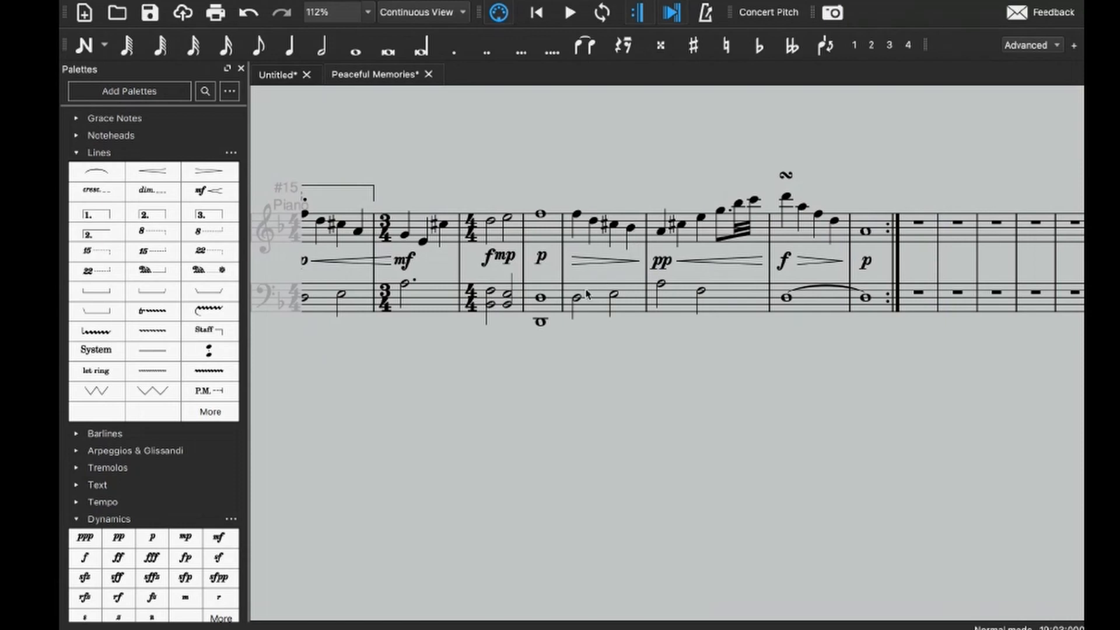
{"action": "left_click", "coordinate": [620, 230]}
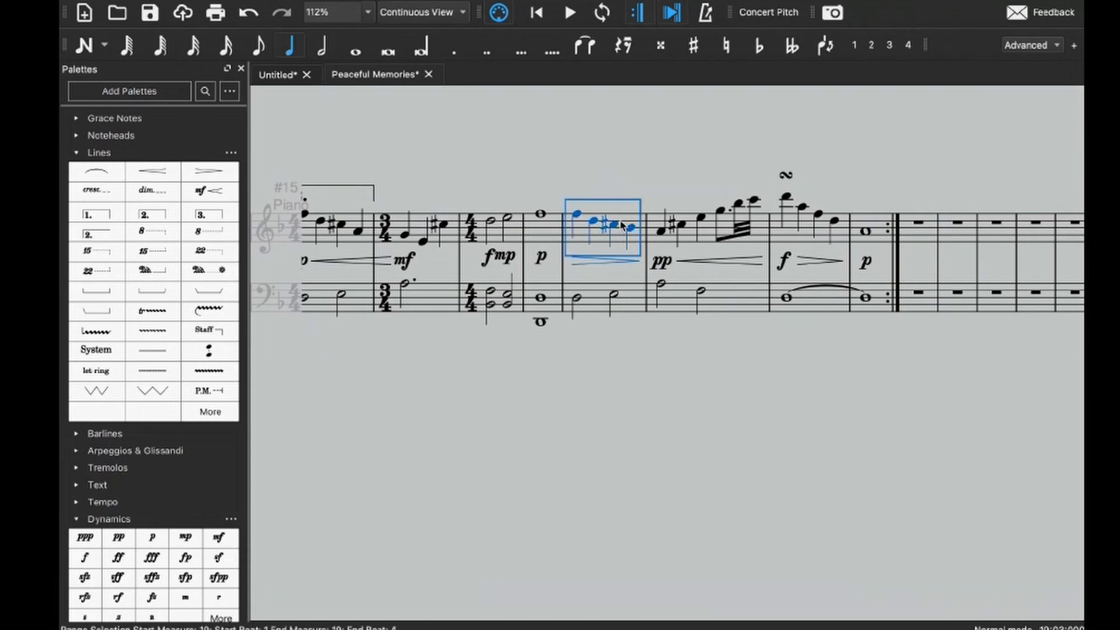
{"action": "key", "text": "space"}
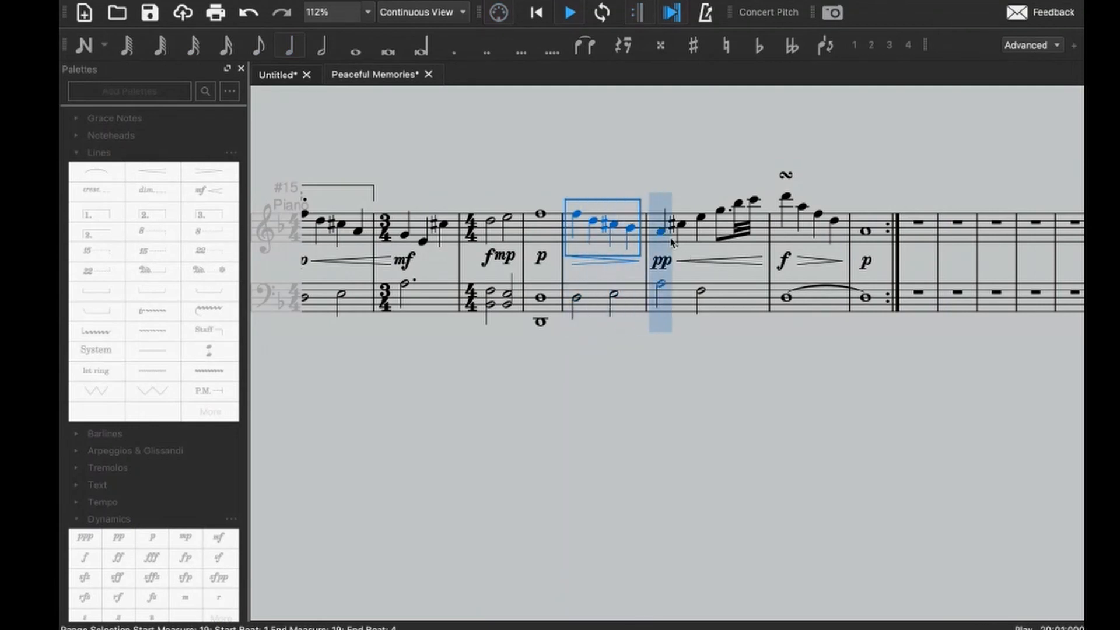
{"action": "key", "text": "Escape"}
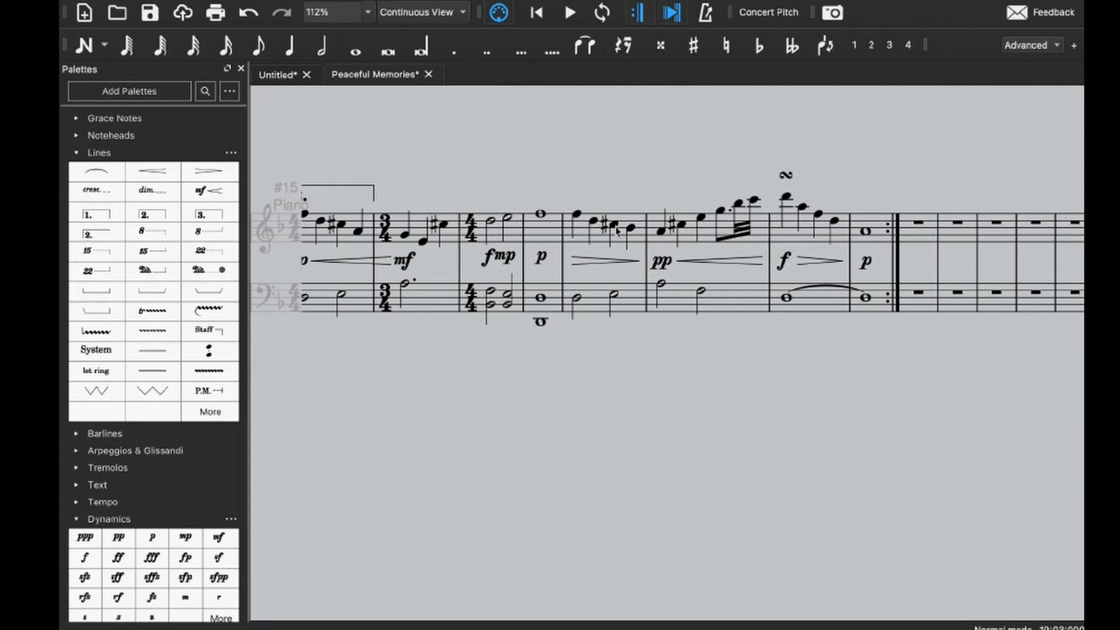
- Remove the sharp from the C5 in treble measure 19 and play the passage from that measure
{"action": "key", "text": "ctrl+z"}
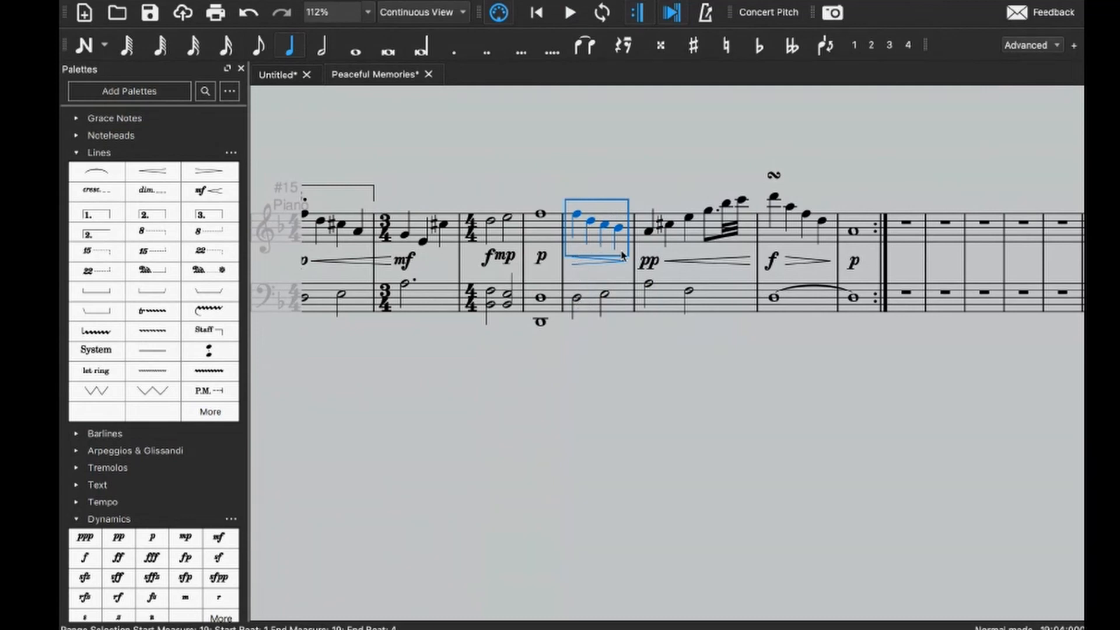
{"action": "left_click", "coordinate": [626, 312]}
{"action": "key", "text": "space"}
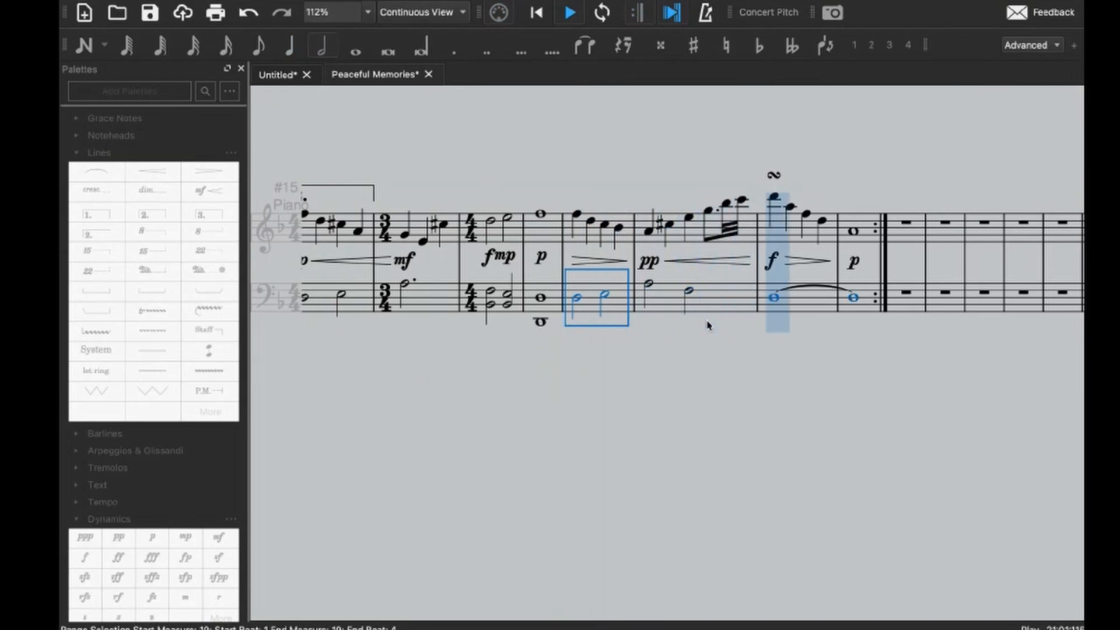
- Try lowering the beat-3 E5 in treble measure 20 to D♯5 and play the passage from measure 19
{"action": "key", "text": "space"}
{"action": "left_click", "coordinate": [689, 216]}
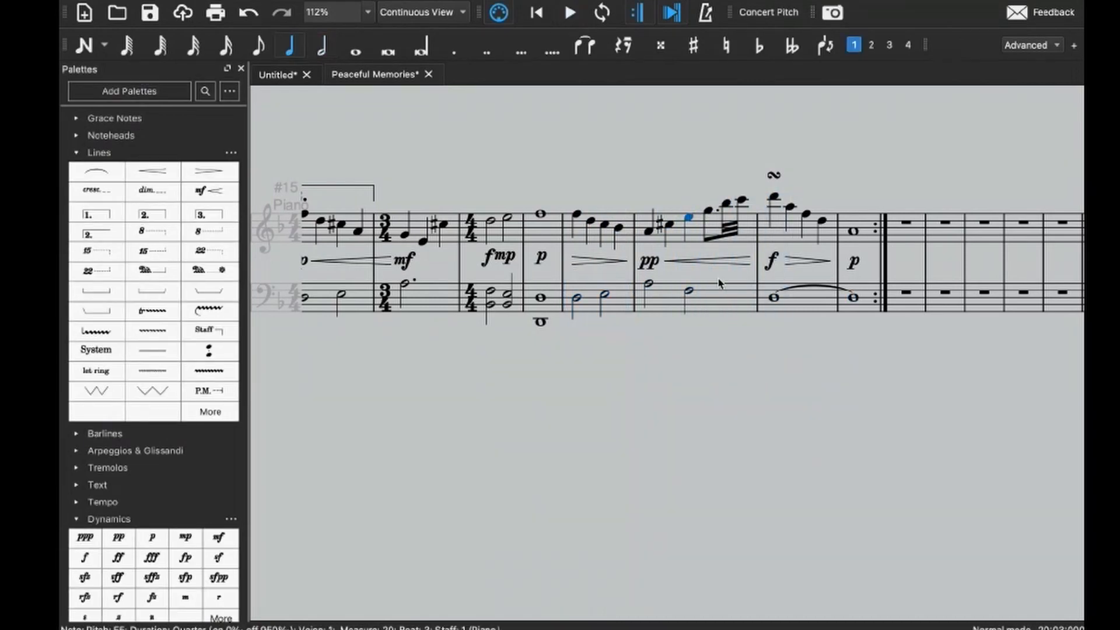
{"action": "key", "text": "Down"}
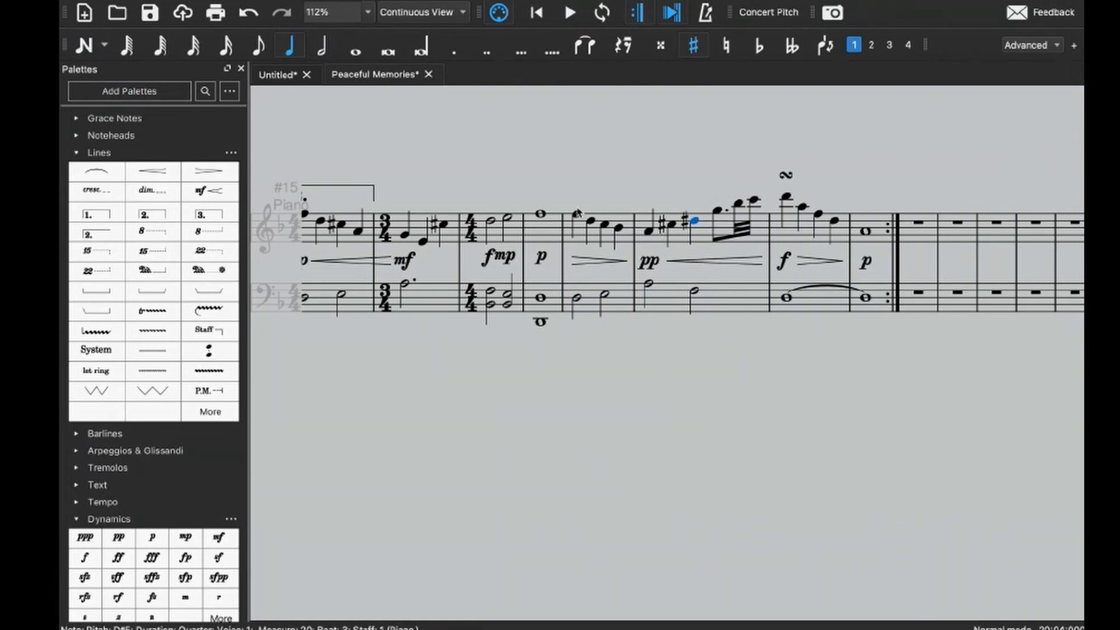
{"action": "left_click", "coordinate": [605, 225]}
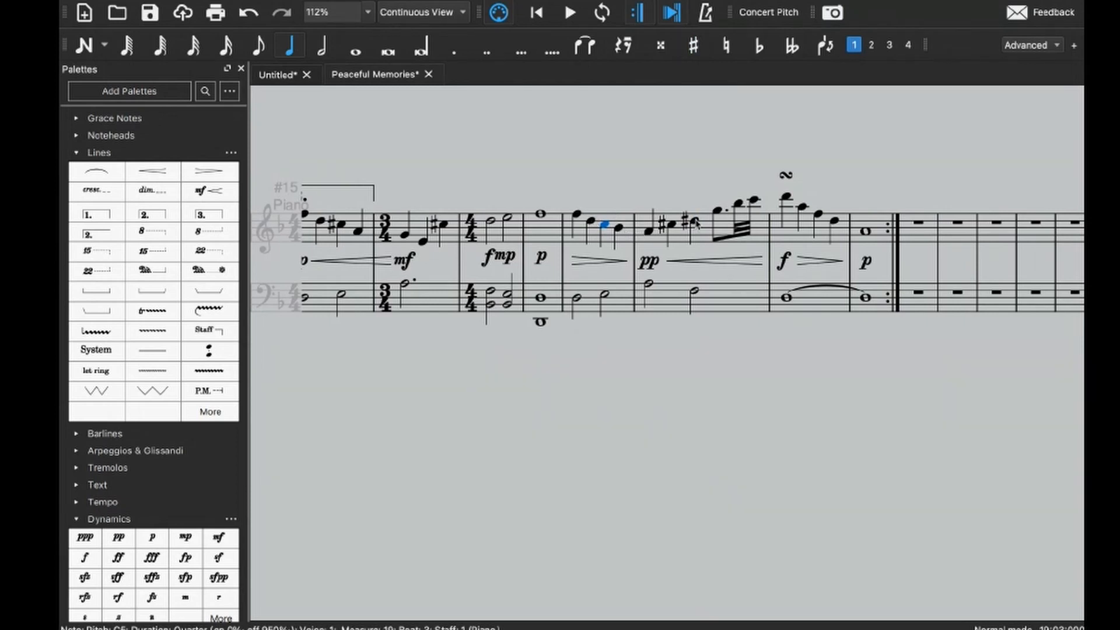
{"action": "left_click", "coordinate": [620, 298]}
{"action": "key", "text": "space"}
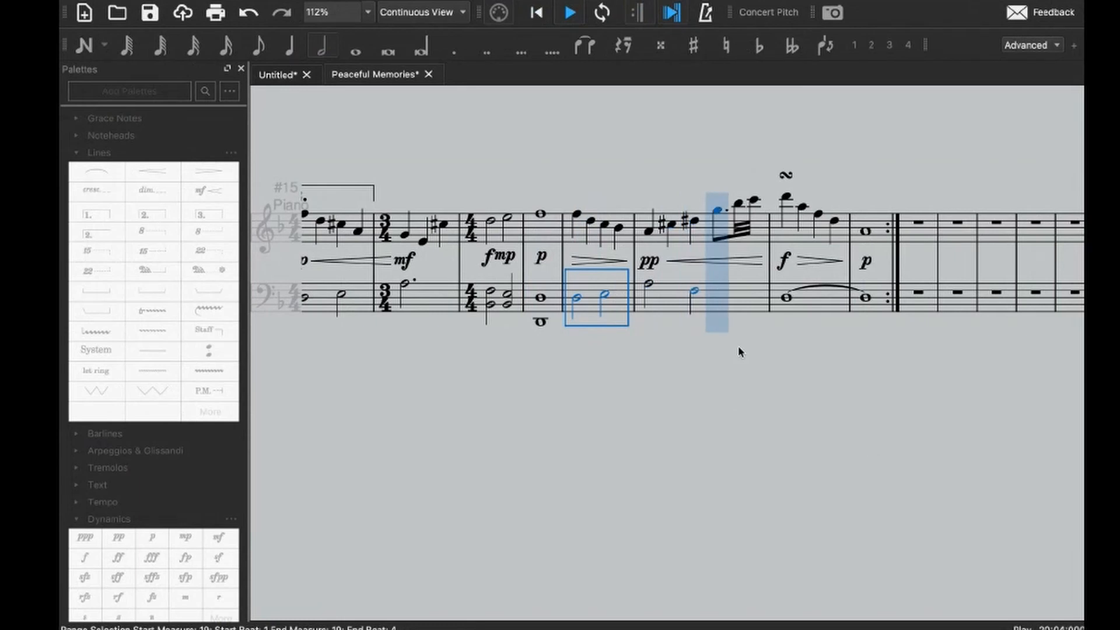
{"action": "key", "text": "space"}
- Check the D♯5 in treble measure 20 against the bass note beneath it by playing measure 20 and its third beat
{"action": "left_click", "coordinate": [694, 222]}
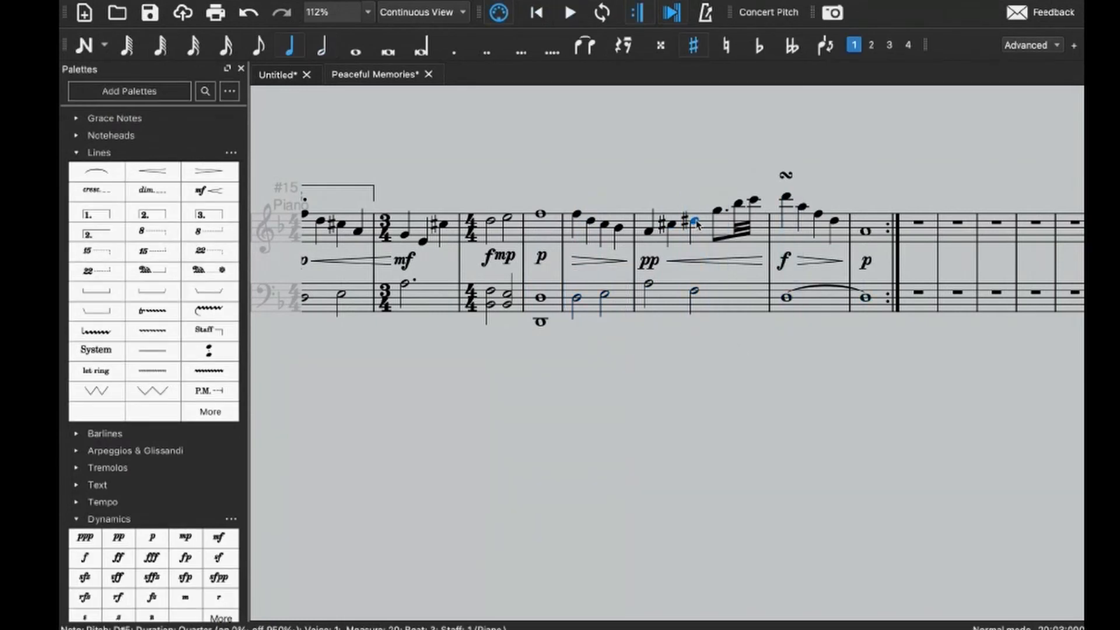
{"action": "left_click", "coordinate": [694, 291]}
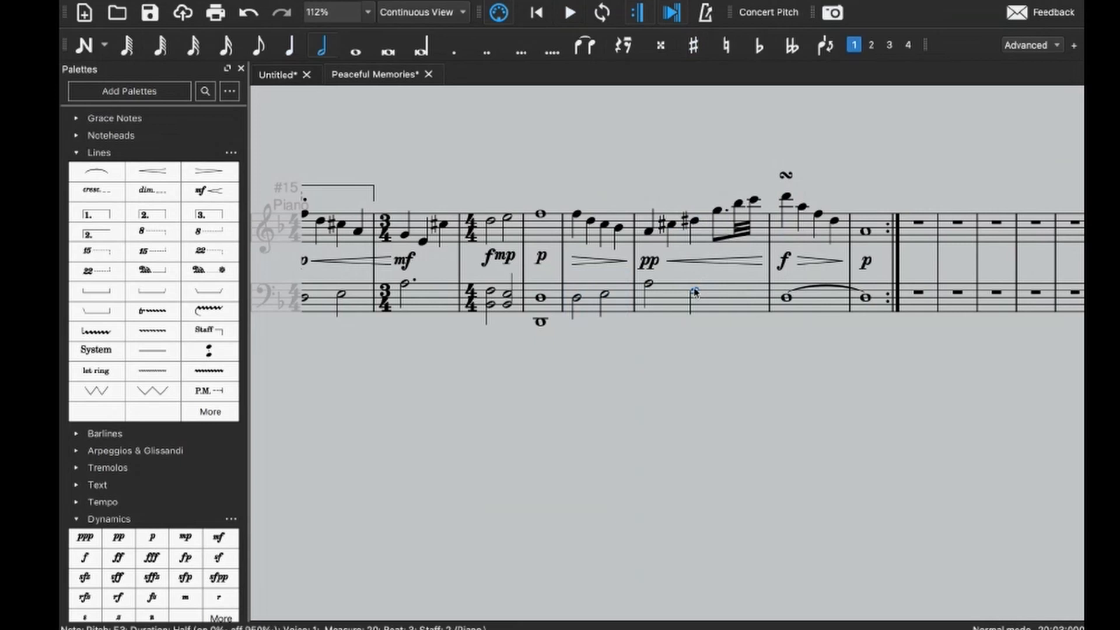
{"action": "left_click", "coordinate": [756, 300]}
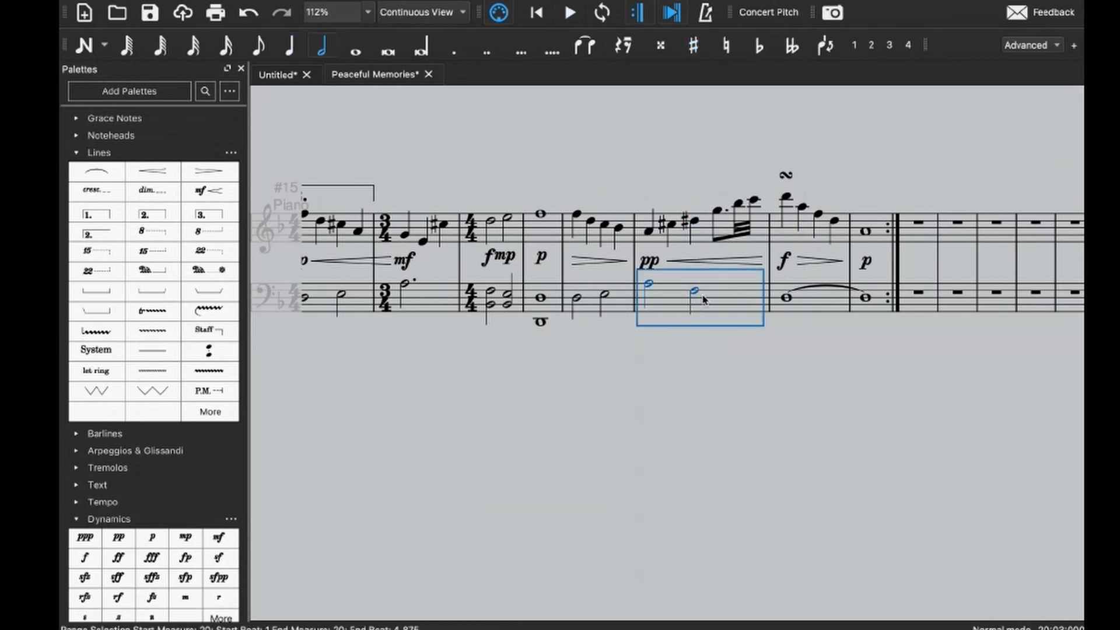
{"action": "key", "text": "space"}
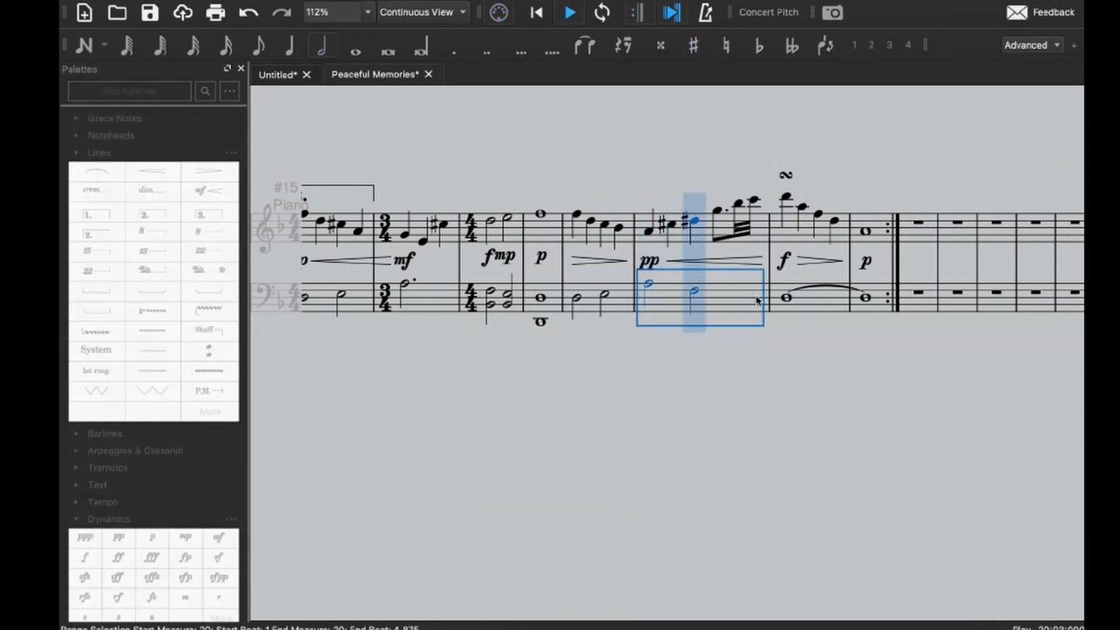
{"action": "key", "text": "space"}
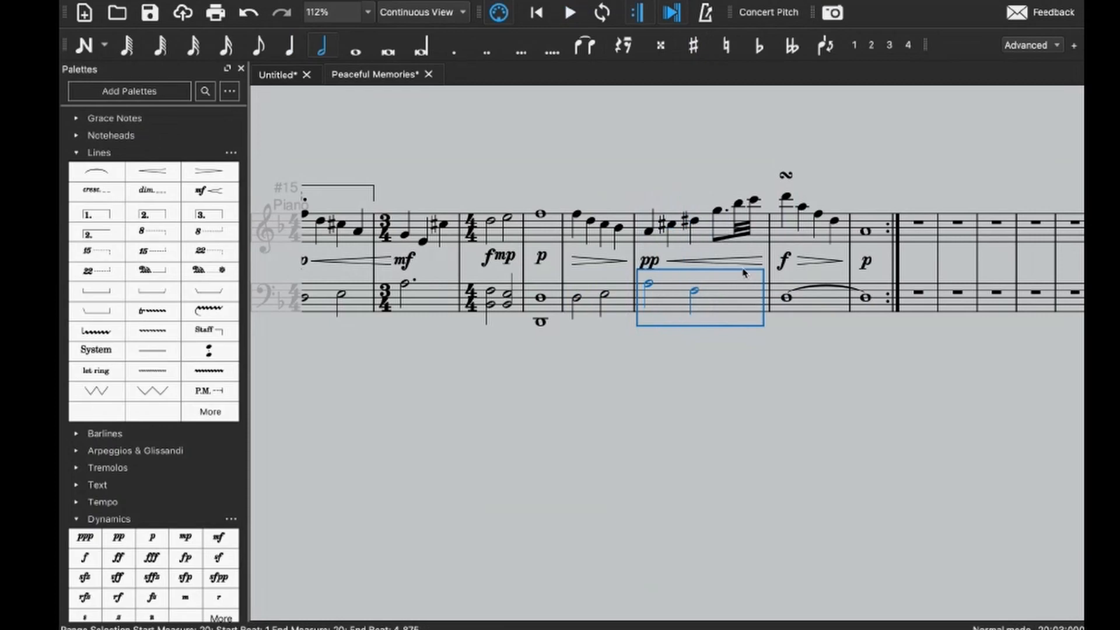
{"action": "left_click", "coordinate": [697, 292]}
{"action": "key", "text": "space"}
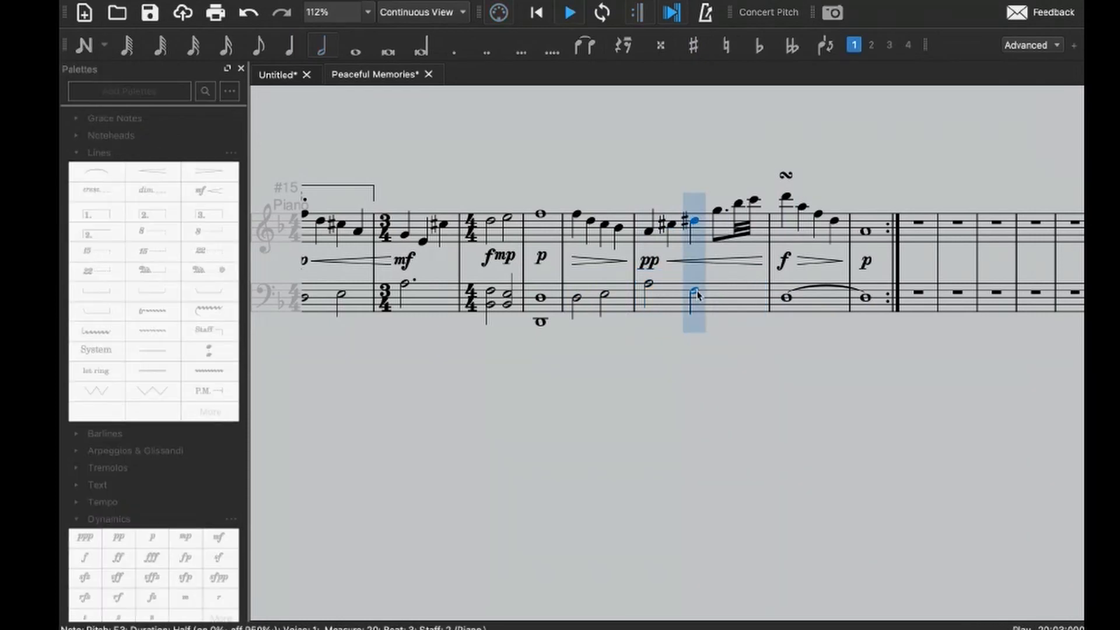
{"action": "key", "text": "space"}
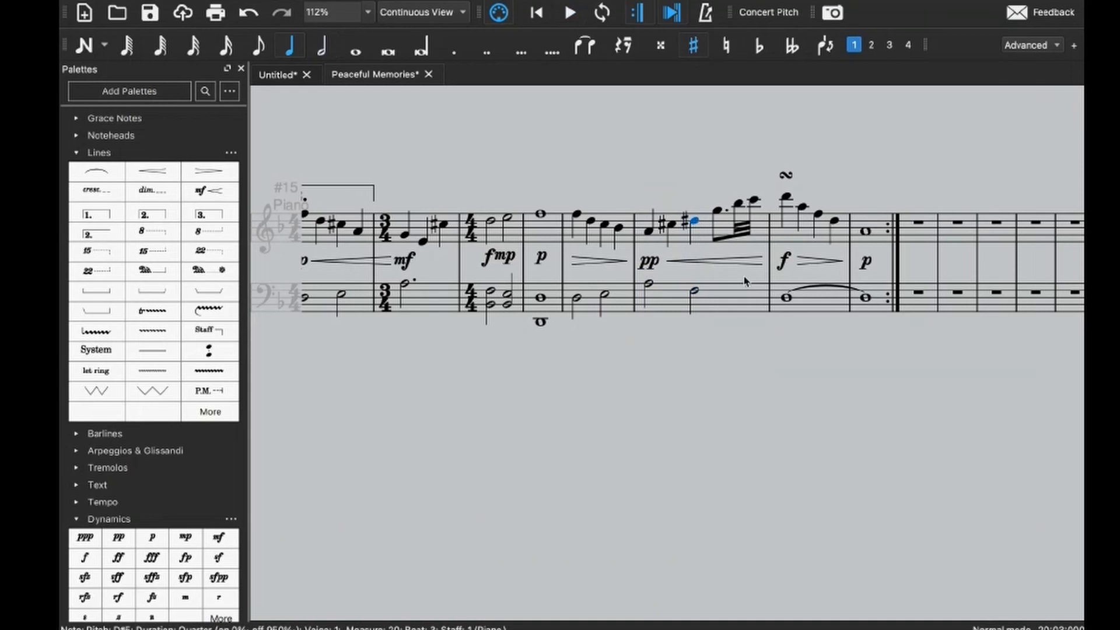
- Raise the D♯5 in treble measure 20 to E5 and the C5 in measure 19 to C♯5, and play from measure 19
{"action": "key", "text": "Up"}
{"action": "left_click", "coordinate": [604, 224]}
{"action": "key", "text": "Up"}
{"action": "key", "text": "space"}
{"action": "key", "text": "space"}
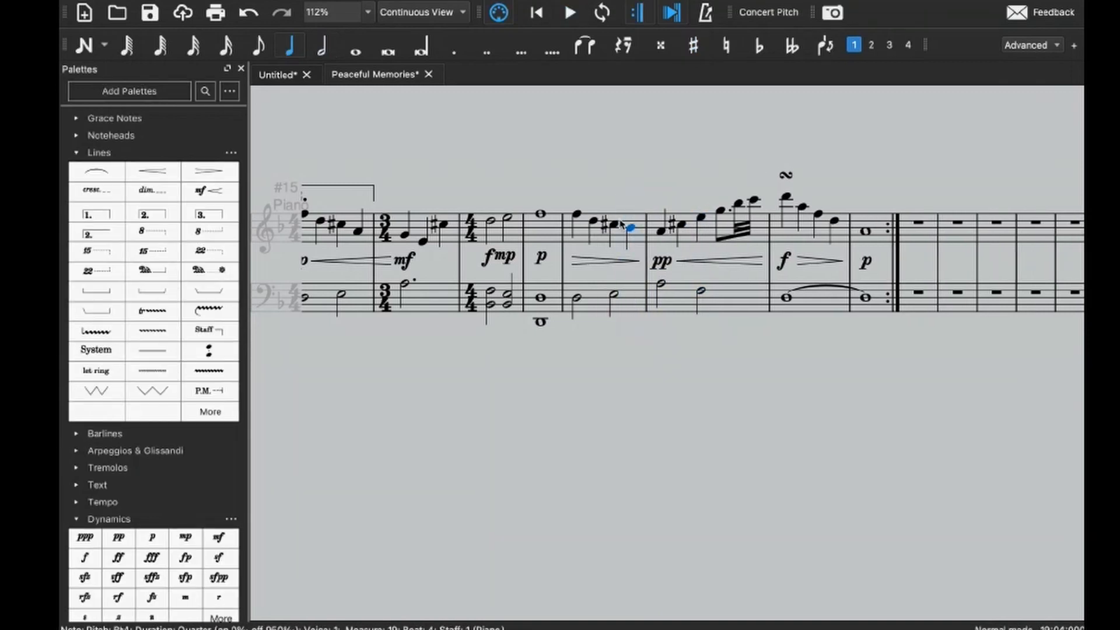
{"action": "left_click", "coordinate": [623, 233]}
{"action": "key", "text": "space"}
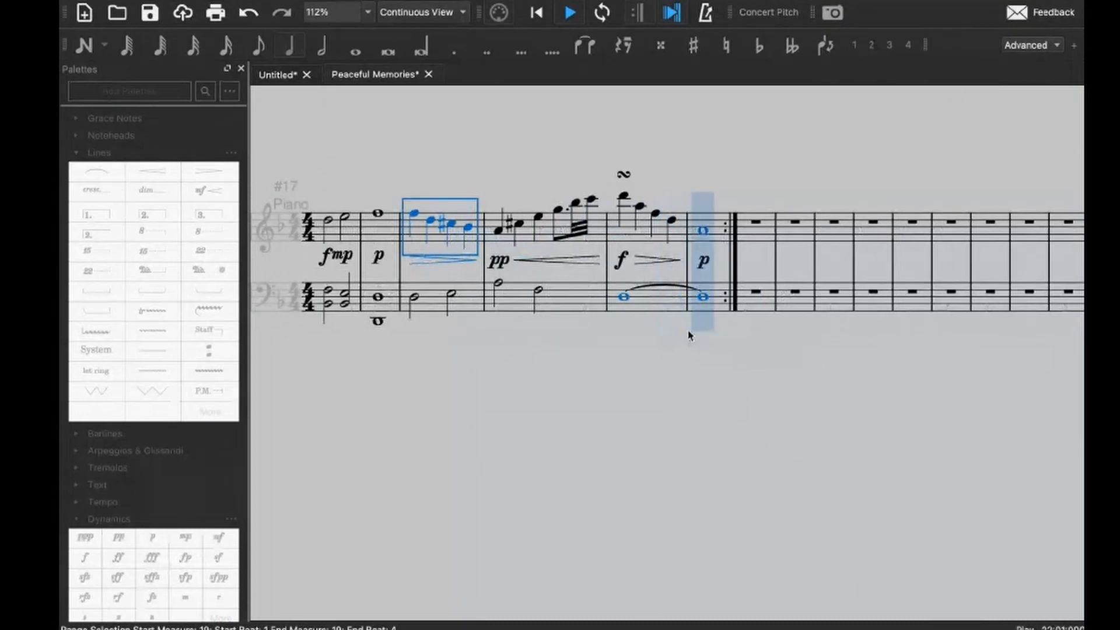
{"action": "key", "text": "space"}
- Copy measures 1 to 10 of both staves and paste them starting at measure 23
{"action": "scroll", "coordinate": [669, 320], "scroll_direction": "down", "scroll_amount": 2}
{"action": "scroll", "coordinate": [669, 319], "scroll_direction": "up", "scroll_amount": 3}
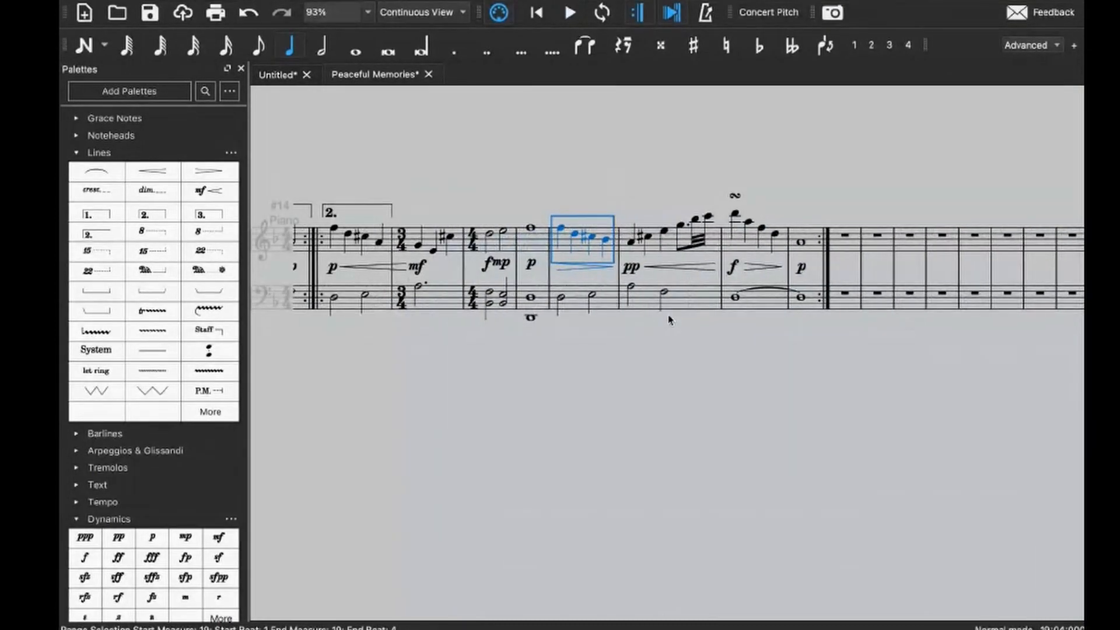
{"action": "left_click", "coordinate": [316, 239]}
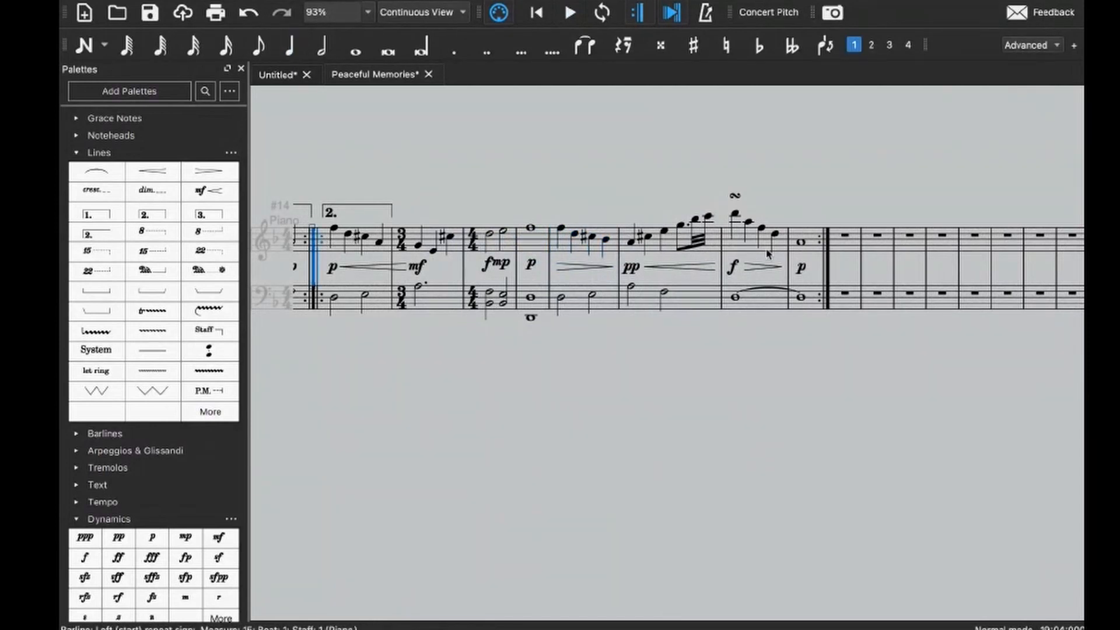
{"action": "scroll", "coordinate": [584, 228], "scroll_direction": "left", "scroll_amount": 10}
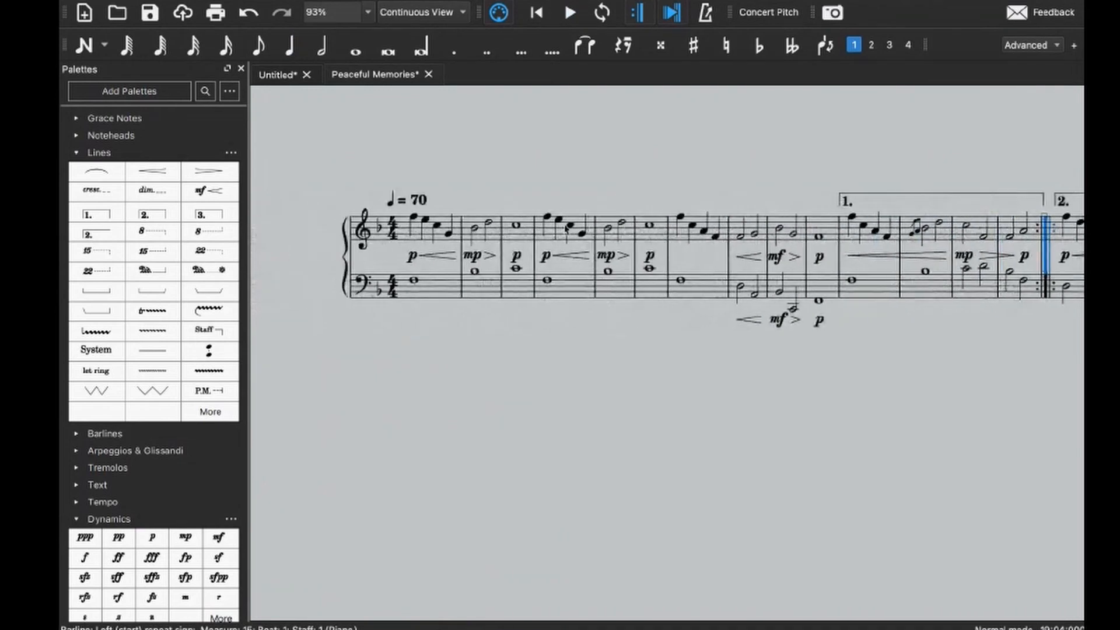
{"action": "left_click", "coordinate": [452, 227]}
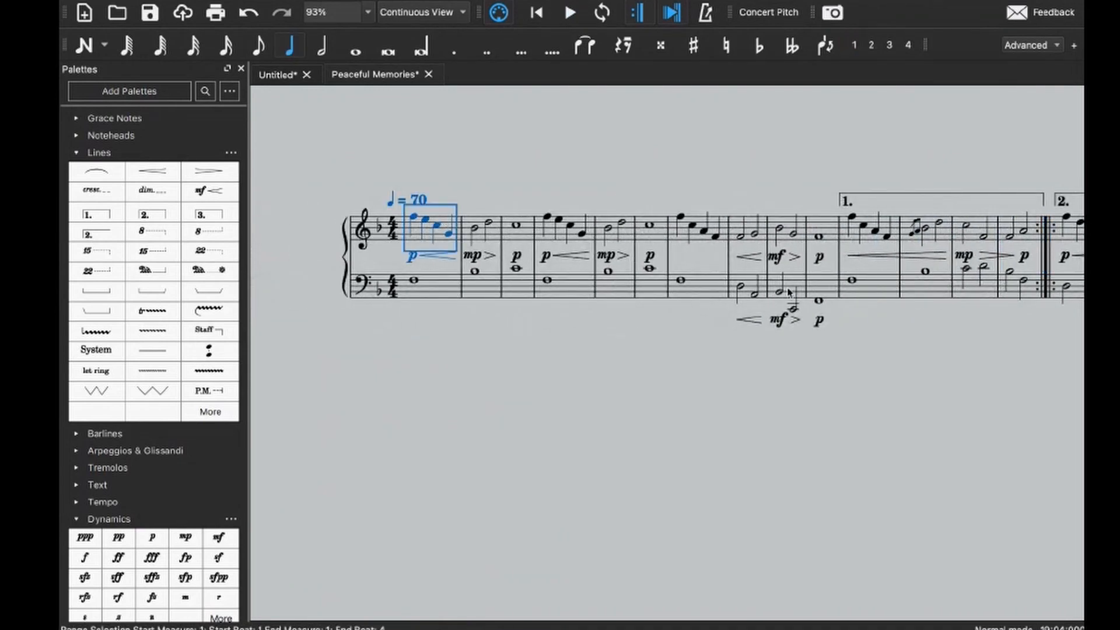
{"action": "left_click", "coordinate": [823, 287], "text": "shift"}
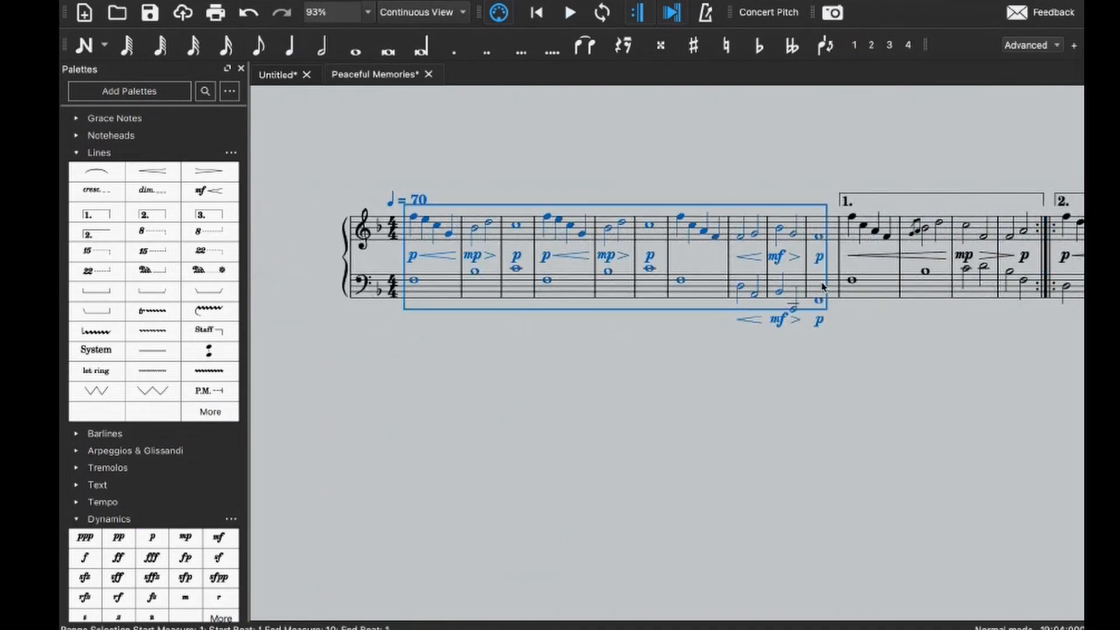
{"action": "key", "text": "ctrl+c"}
{"action": "scroll", "coordinate": [822, 287], "scroll_direction": "right", "scroll_amount": 10}
{"action": "left_click", "coordinate": [939, 233]}
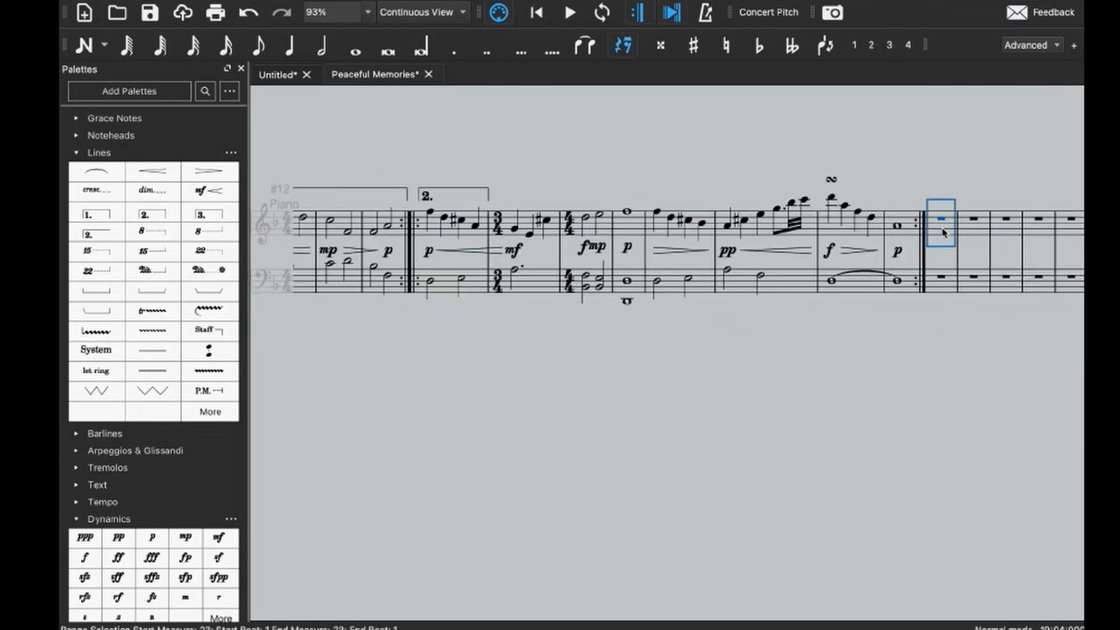
{"action": "key", "text": "ctrl+v"}
- Play back the pasted section from measure 23 to its final note in measure 32
{"action": "scroll", "coordinate": [672, 234], "scroll_direction": "right", "scroll_amount": 3}
{"action": "left_click", "coordinate": [673, 233]}
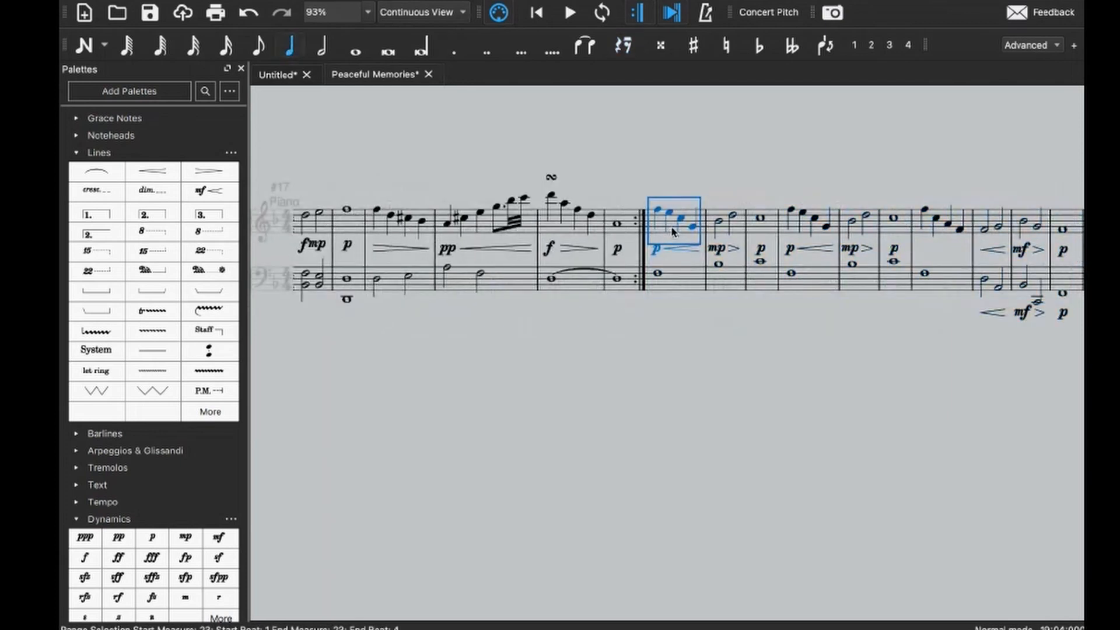
{"action": "key", "text": "space"}
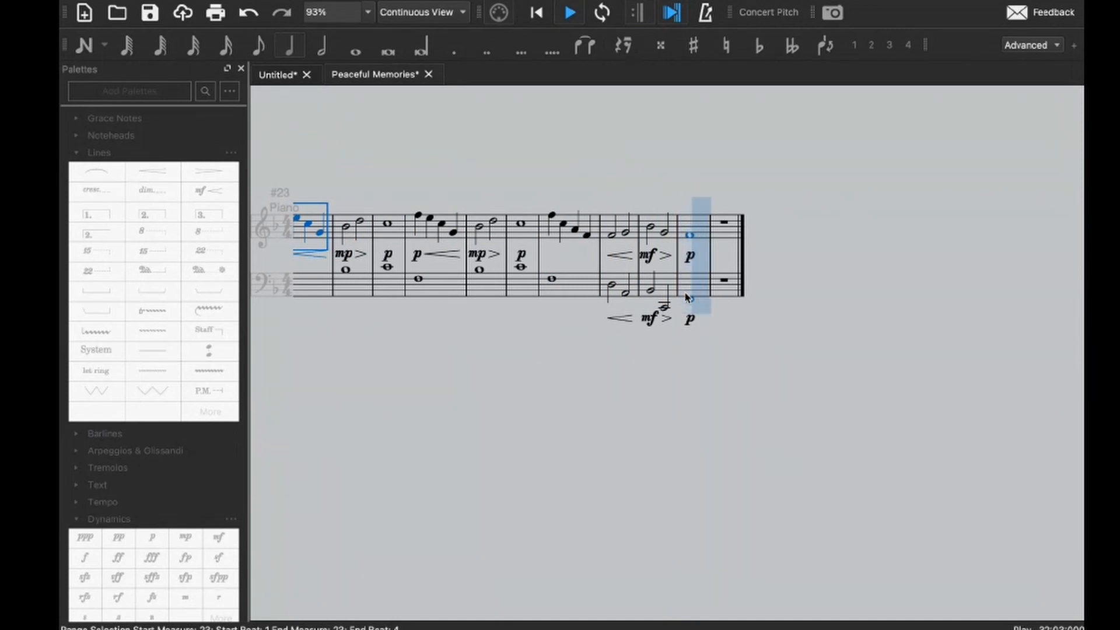
{"action": "key", "text": "space"}
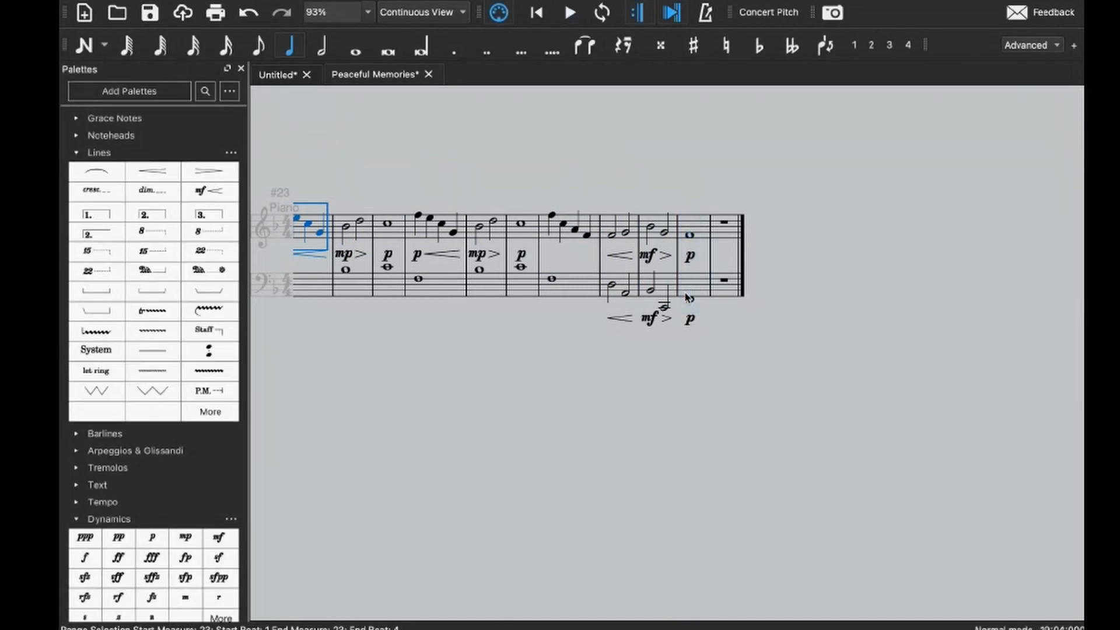
- Examine the score from the opening measures through both endings to the pasted section at measure 23
{"action": "scroll", "coordinate": [687, 299], "scroll_direction": "left", "scroll_amount": 5}
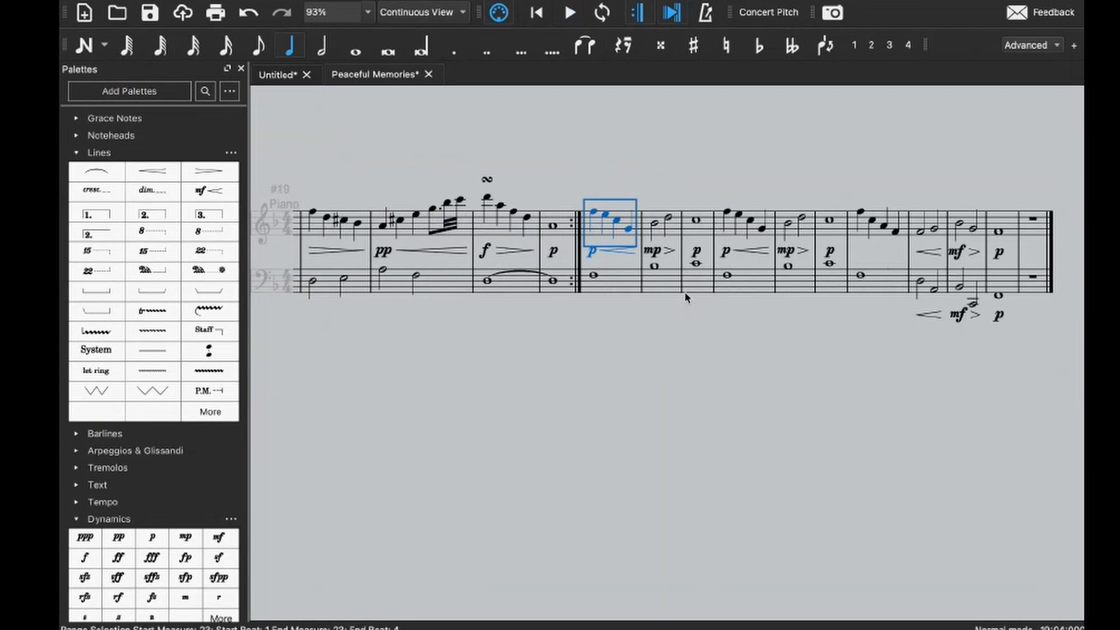
{"action": "scroll", "coordinate": [686, 298], "scroll_direction": "right", "scroll_amount": 3}
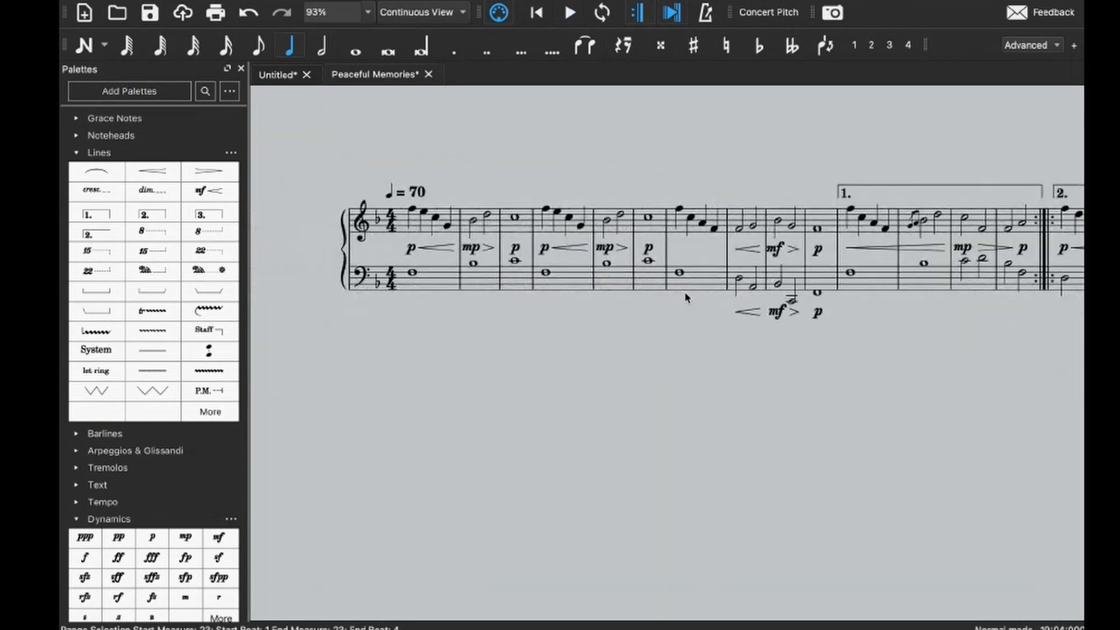
{"action": "scroll", "coordinate": [686, 298], "scroll_direction": "right", "scroll_amount": 2}
{"action": "scroll", "coordinate": [687, 298], "scroll_direction": "right", "scroll_amount": 4}
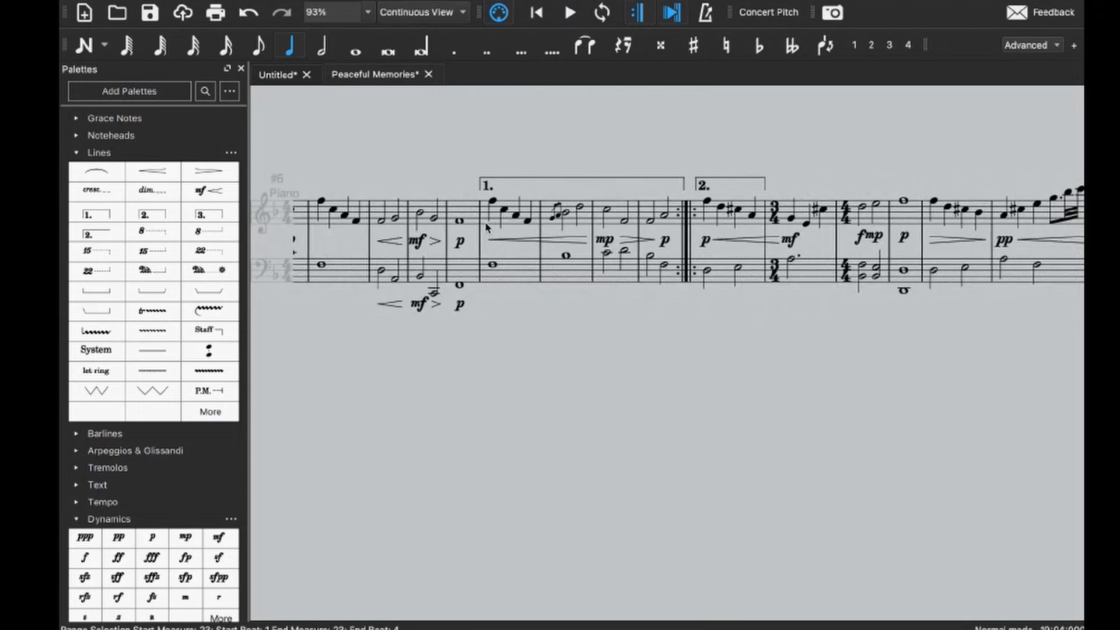
{"action": "scroll", "coordinate": [489, 233], "scroll_direction": "left", "scroll_amount": 7}
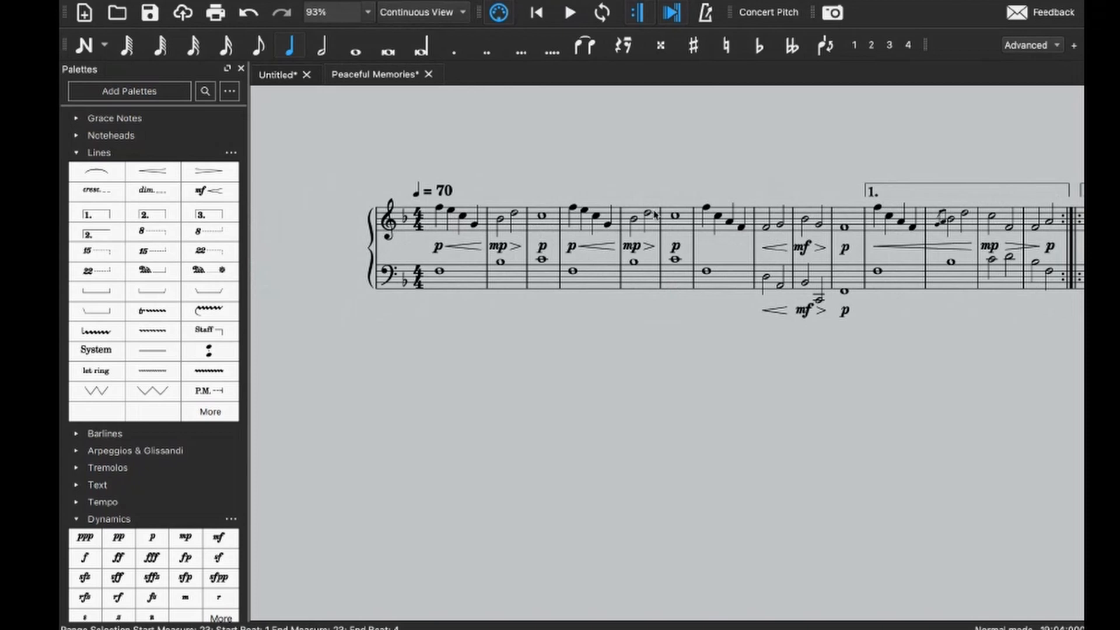
{"action": "scroll", "coordinate": [525, 204], "scroll_direction": "right", "scroll_amount": 1}
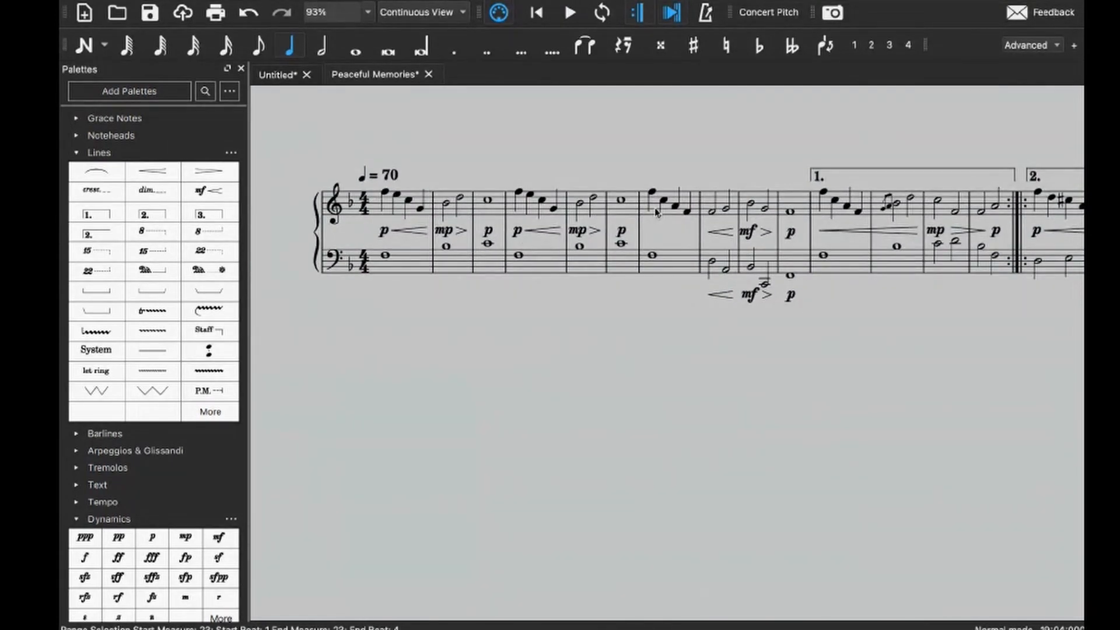
{"action": "scroll", "coordinate": [740, 228], "scroll_direction": "right", "scroll_amount": 10}
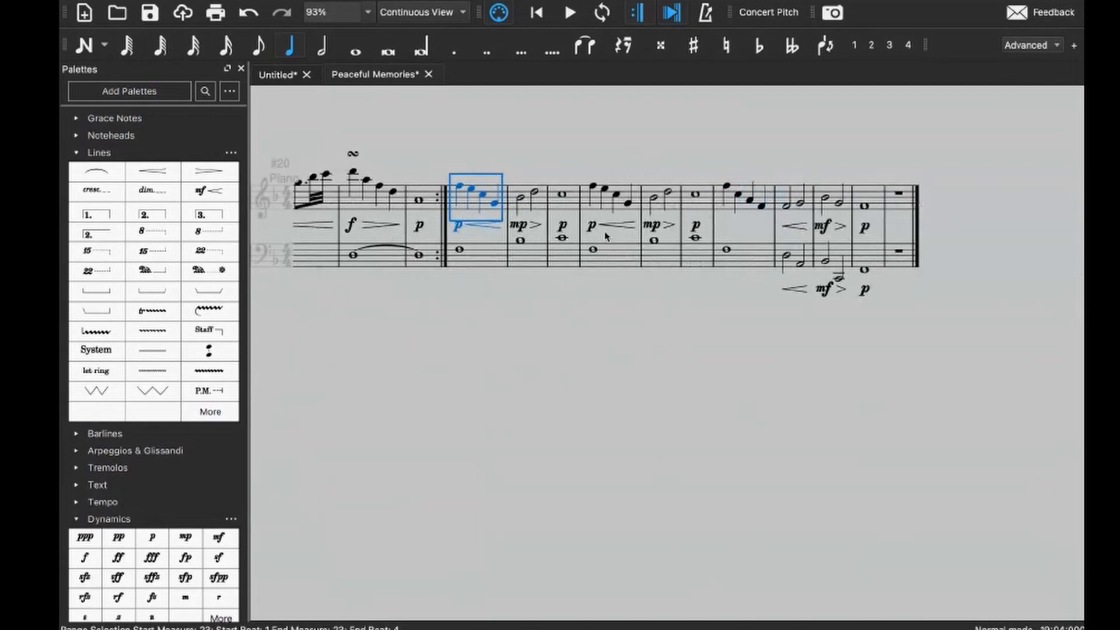
{"action": "scroll", "coordinate": [616, 239], "scroll_direction": "left", "scroll_amount": 1}
{"action": "scroll", "coordinate": [616, 240], "scroll_direction": "left", "scroll_amount": 5}
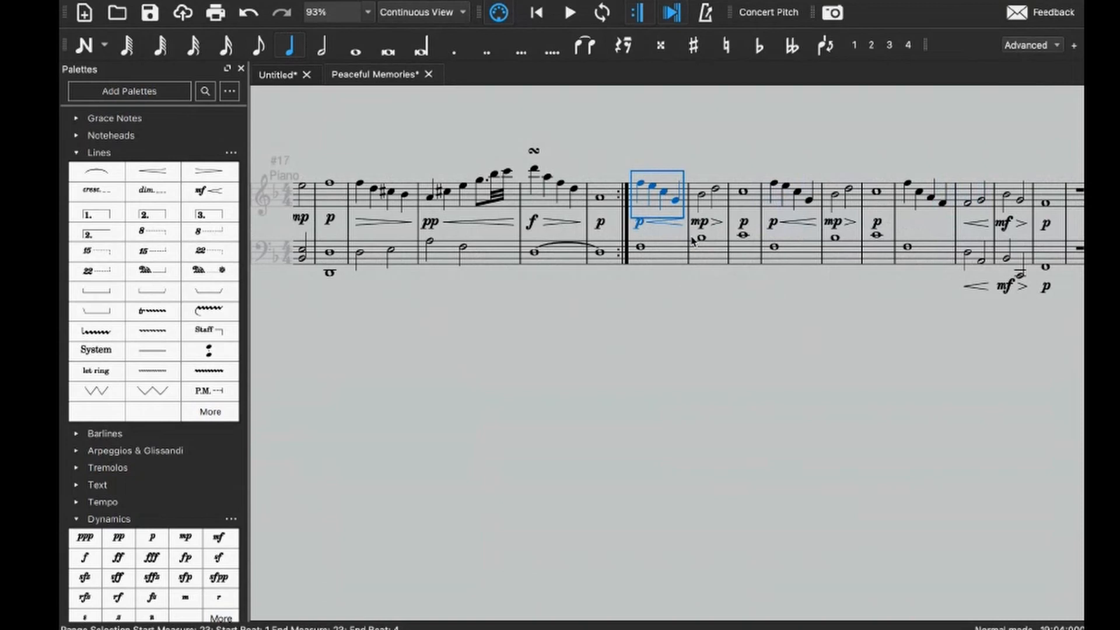
{"action": "scroll", "coordinate": [693, 241], "scroll_direction": "right", "scroll_amount": 4}
- Delete the crescendo hairpin, mf, diminuendo hairpin and p below the bass staff in measures 30 to 32
{"action": "left_click", "coordinate": [623, 163]}
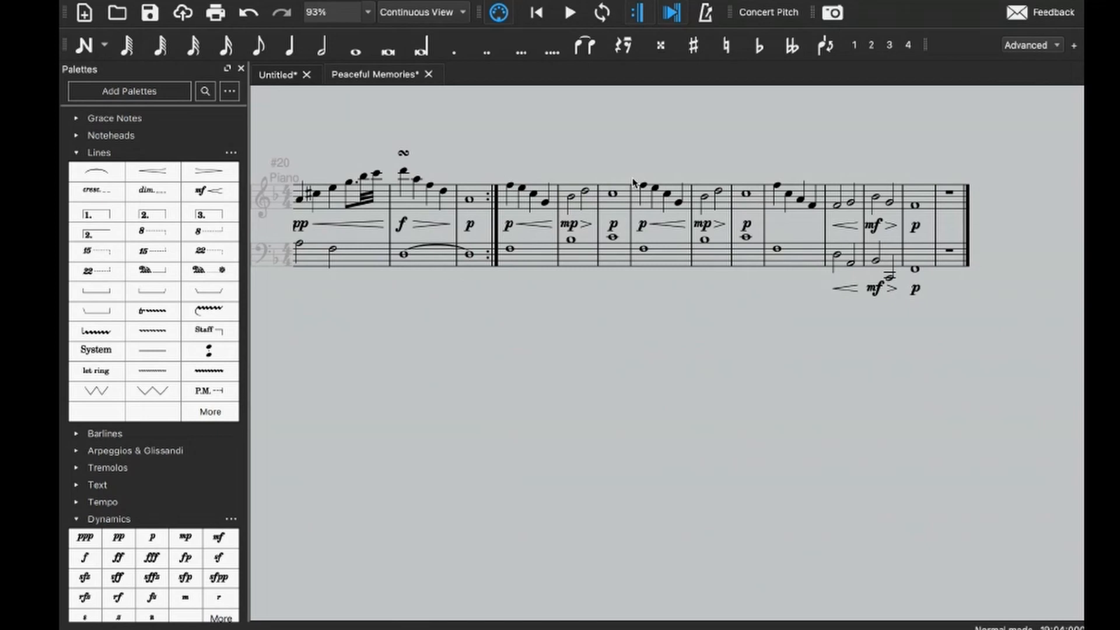
{"action": "scroll", "coordinate": [817, 315], "scroll_direction": "right", "scroll_amount": 3}
{"action": "scroll", "coordinate": [817, 315], "scroll_direction": "down", "scroll_amount": 1}
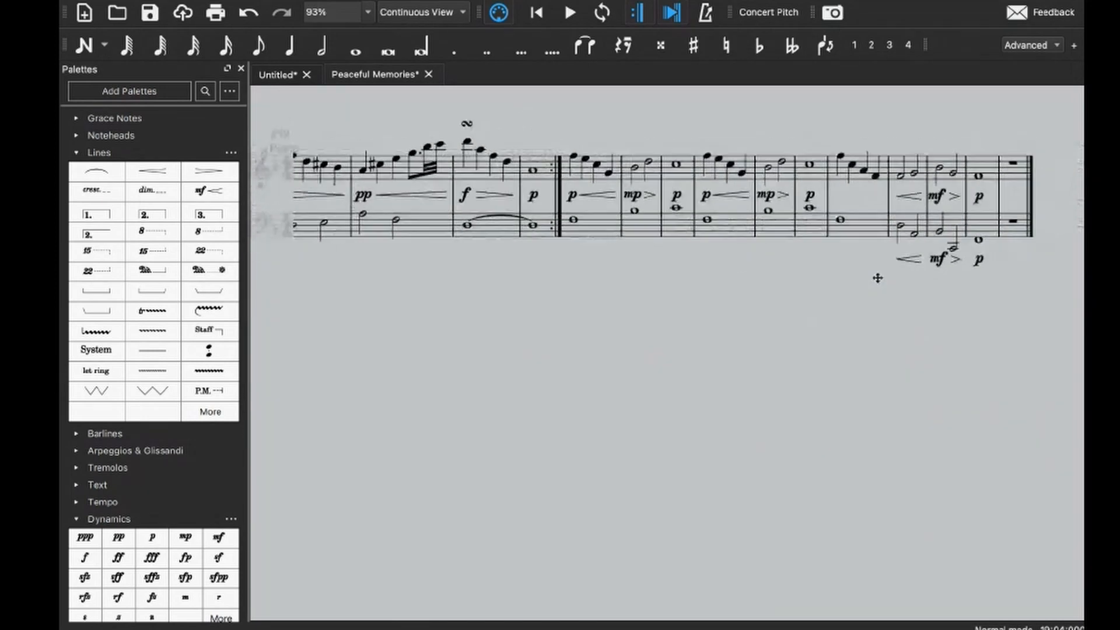
{"action": "left_click_drag", "start_coordinate": [729, 297], "coordinate": [864, 277]}
{"action": "key", "text": "Delete"}
{"action": "left_click", "coordinate": [795, 276]}
{"action": "key", "text": "Delete"}
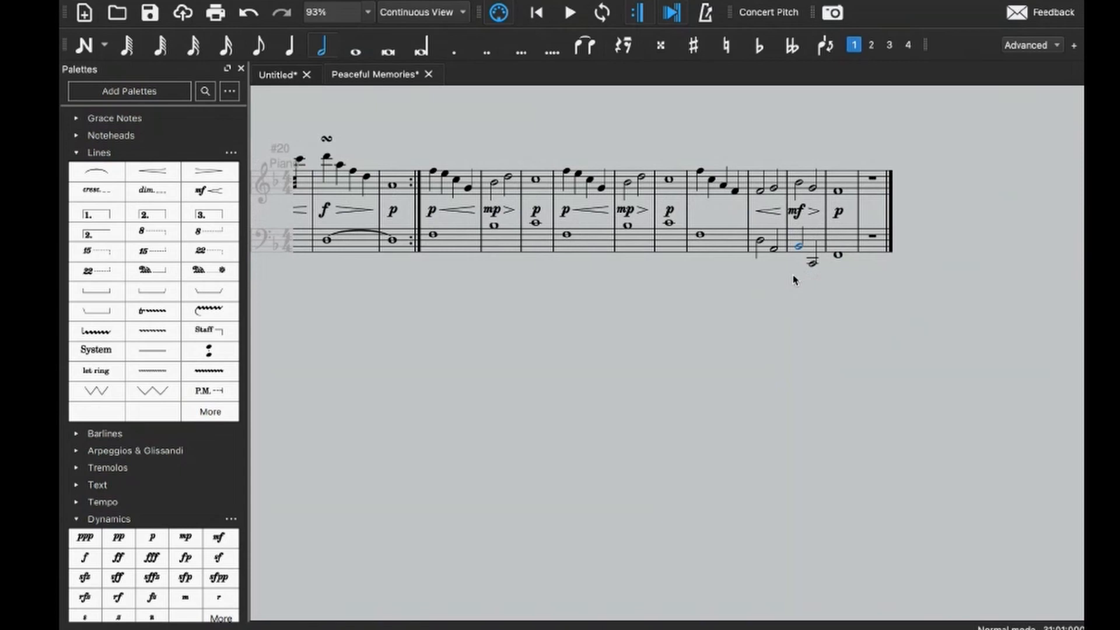
- Delete the matching hairpins, mf and p below the bass staff in measures 8 to 10
{"action": "left_click_drag", "start_coordinate": [793, 281], "coordinate": [633, 280]}
{"action": "key", "text": "ctrl+Home"}
{"action": "key", "text": "Escape"}
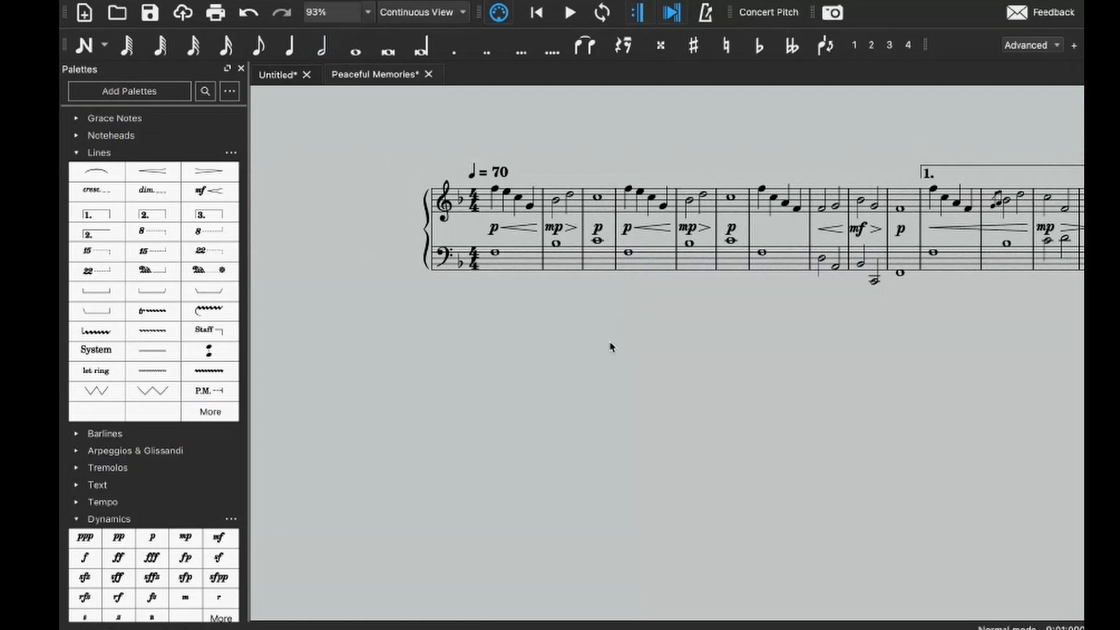
{"action": "key", "text": "ctrl+End"}
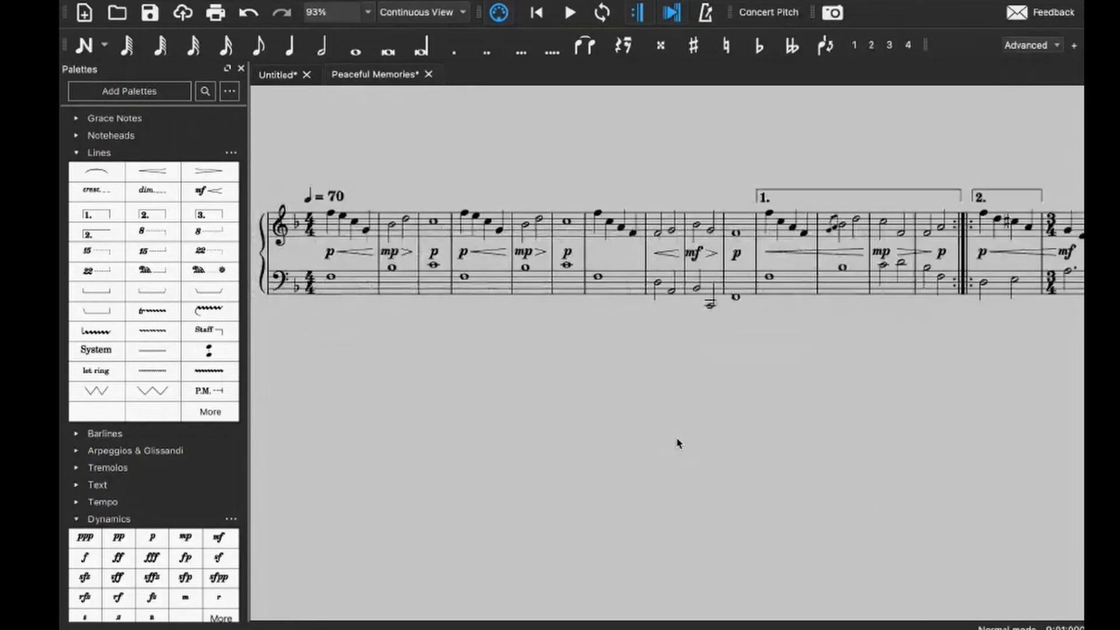
{"action": "scroll", "coordinate": [678, 443], "scroll_direction": "right", "scroll_amount": 6}
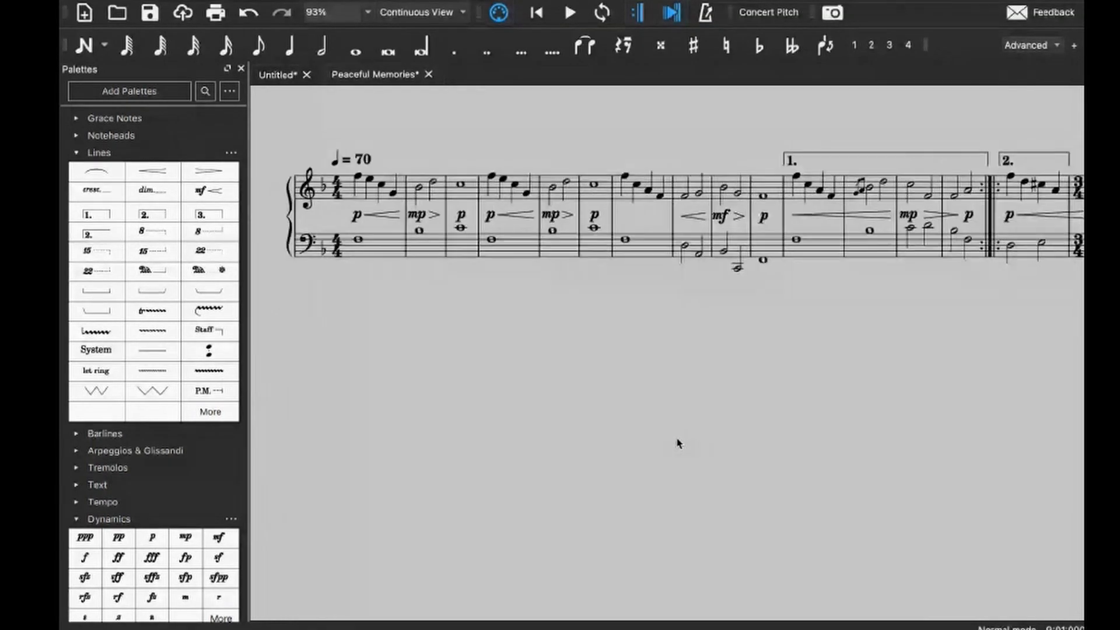
- Play back the reprise from its first measure, measure 23
{"action": "scroll", "coordinate": [678, 443], "scroll_direction": "right", "scroll_amount": 10}
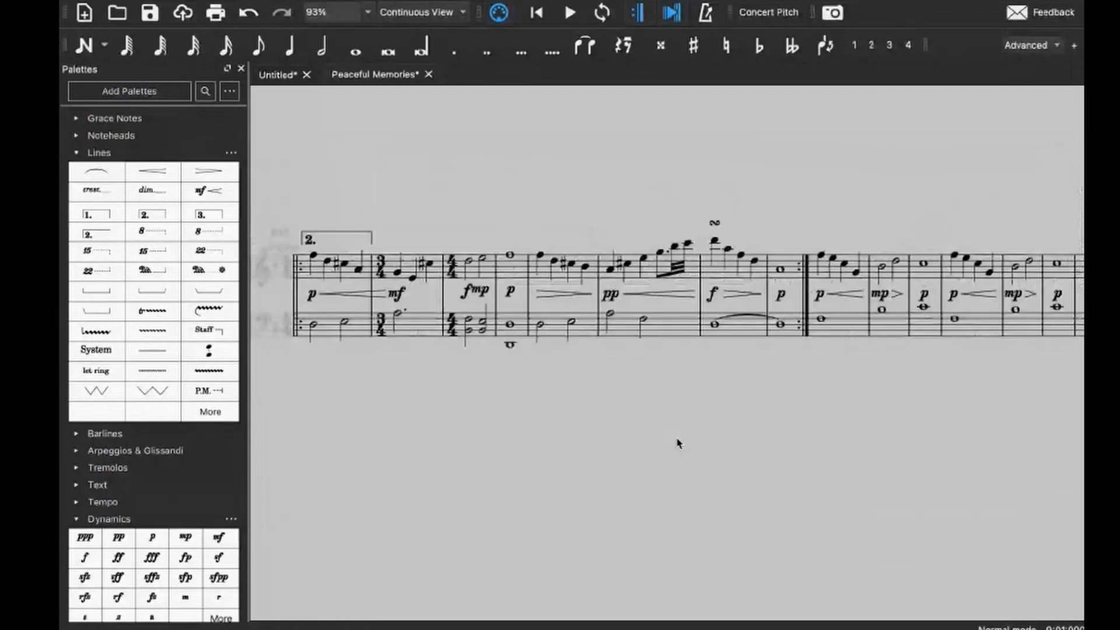
{"action": "scroll", "coordinate": [677, 442], "scroll_direction": "right", "scroll_amount": 1}
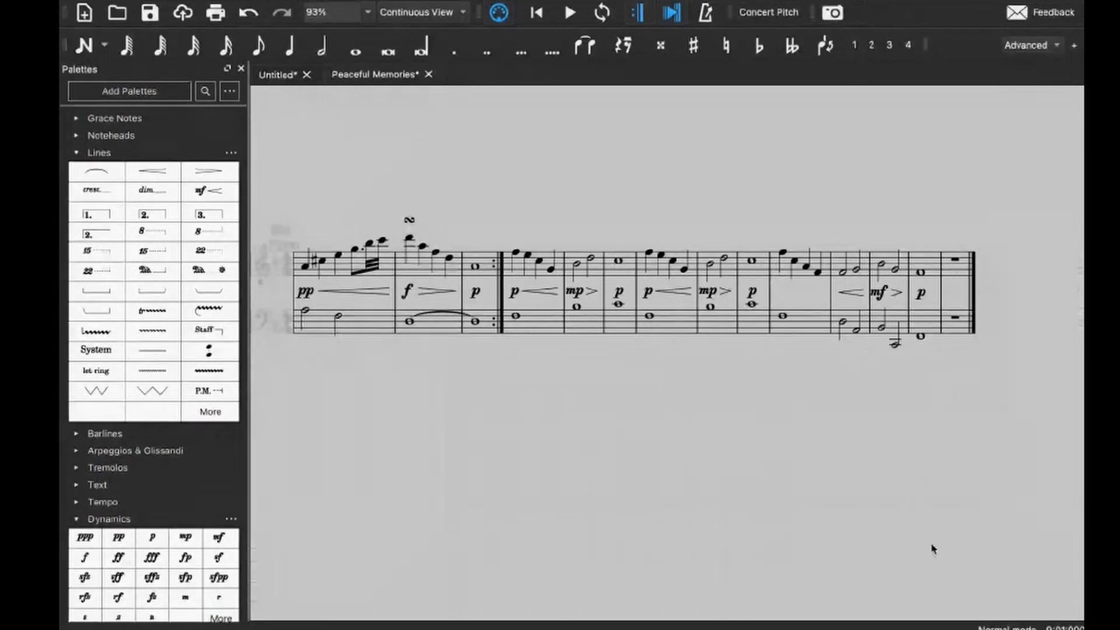
{"action": "scroll", "coordinate": [931, 548], "scroll_direction": "right", "scroll_amount": 3}
{"action": "scroll", "coordinate": [595, 343], "scroll_direction": "right", "scroll_amount": 3}
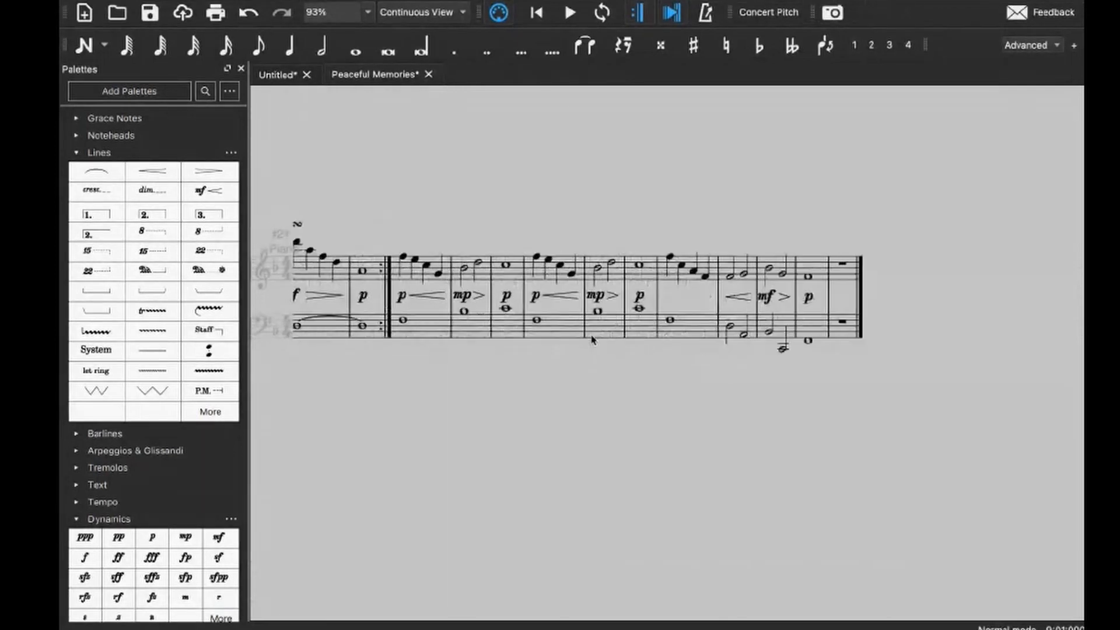
{"action": "scroll", "coordinate": [589, 341], "scroll_direction": "up", "scroll_amount": 1, "text": "ctrl"}
{"action": "left_click", "coordinate": [433, 327]}
{"action": "key", "text": "space"}
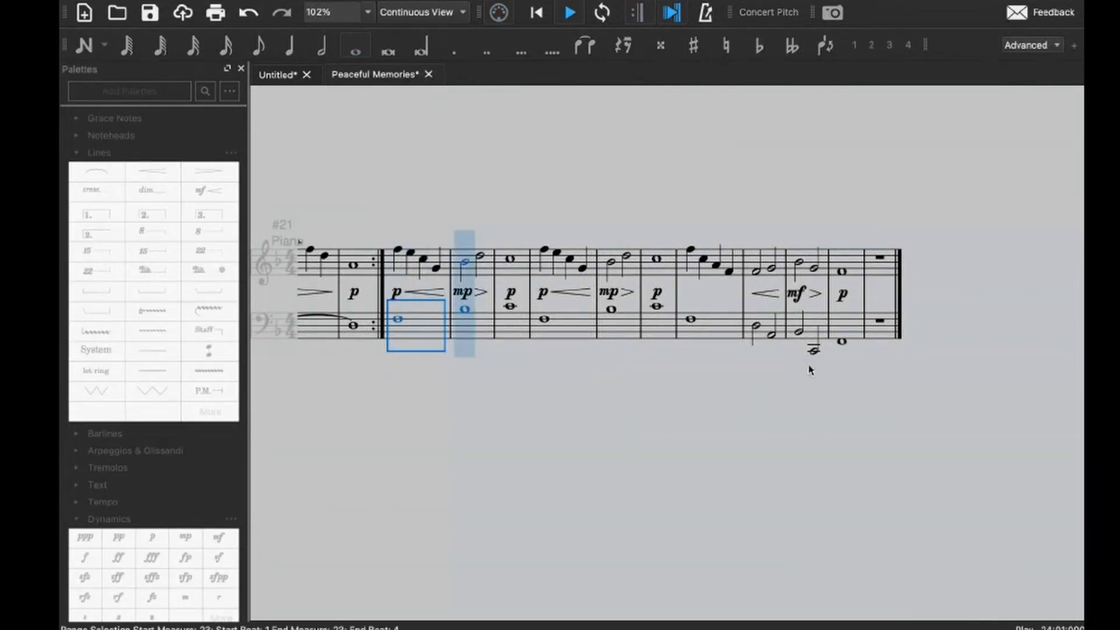
{"action": "key", "text": "space"}
- Examine the reprise and its surroundings between measure 21 and the closing notes in measure 32
{"action": "left_click", "coordinate": [738, 274]}
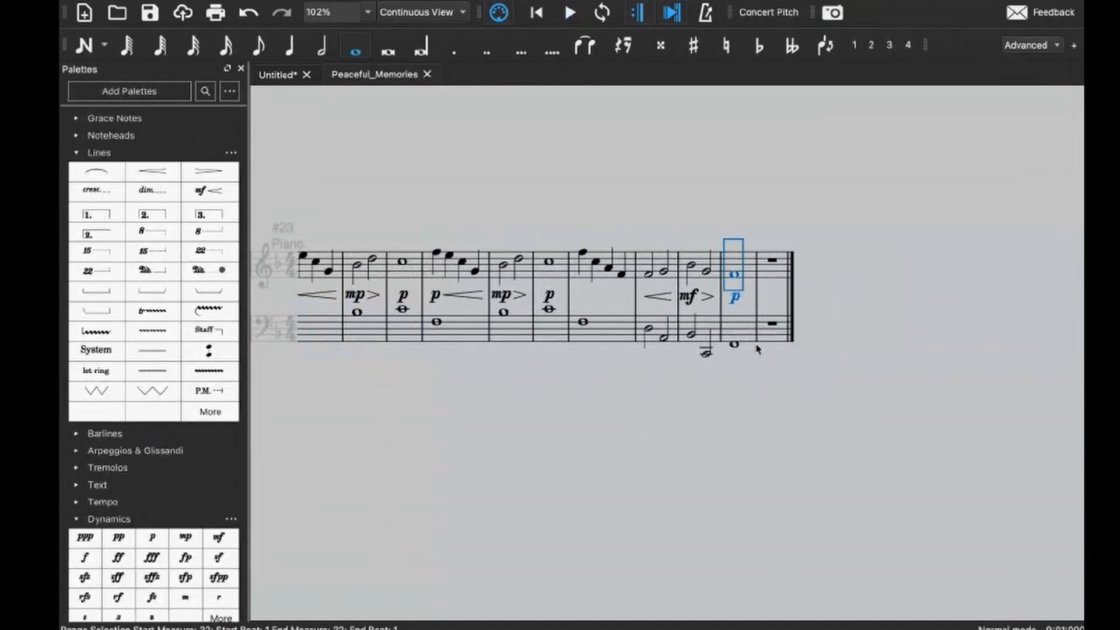
{"action": "scroll", "coordinate": [757, 349], "scroll_direction": "right", "scroll_amount": 3}
{"action": "left_click", "coordinate": [612, 338]}
{"action": "scroll", "coordinate": [616, 339], "scroll_direction": "left", "scroll_amount": 5}
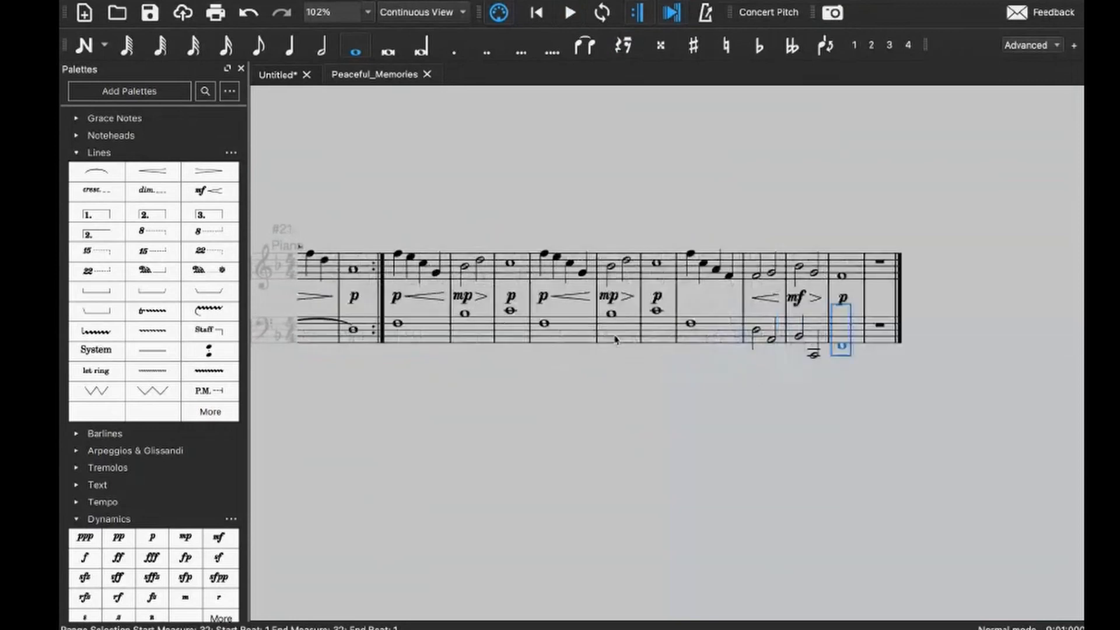
{"action": "scroll", "coordinate": [615, 339], "scroll_direction": "left", "scroll_amount": 2}
{"action": "key", "text": "ctrl+z"}
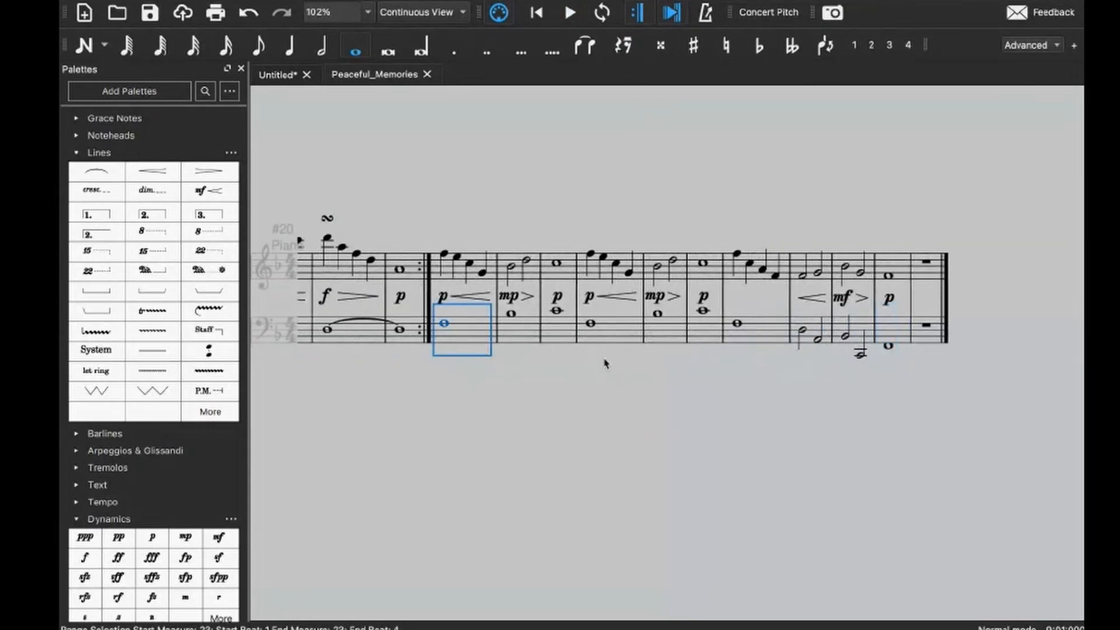
{"action": "scroll", "coordinate": [605, 363], "scroll_direction": "left", "scroll_amount": 3}
{"action": "left_click", "coordinate": [524, 334]}
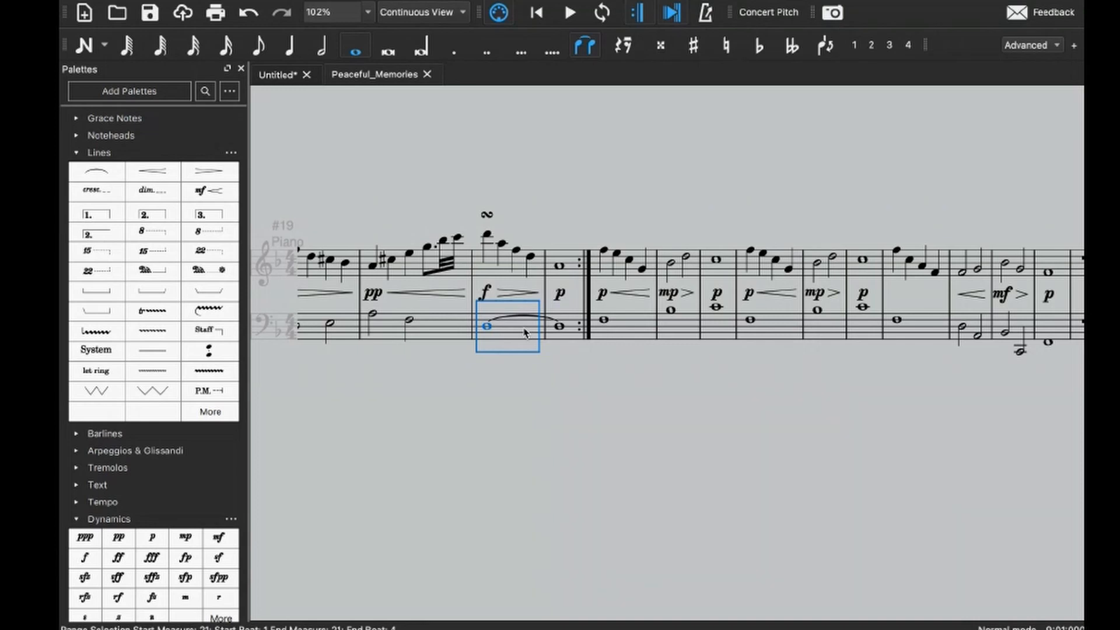
- Enter a half-note F3 on the first beat of bass measure 33
{"action": "scroll", "coordinate": [525, 333], "scroll_direction": "down", "scroll_amount": 10}
{"action": "scroll", "coordinate": [697, 335], "scroll_direction": "up", "scroll_amount": 3}
{"action": "left_click", "coordinate": [693, 338]}
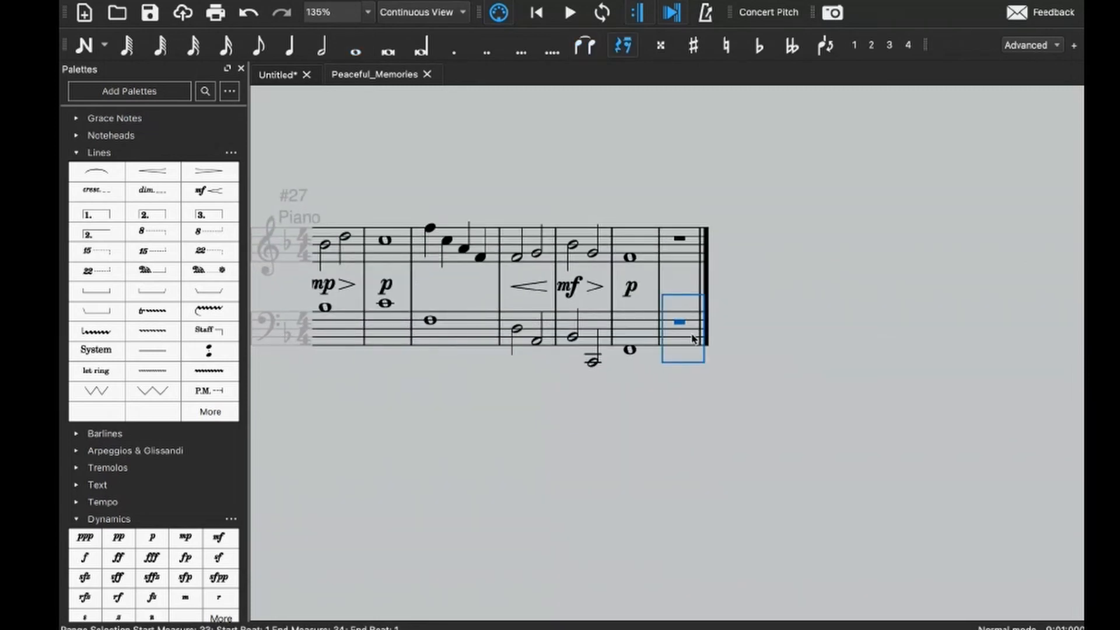
{"action": "key", "text": "n"}
{"action": "key", "text": "6"}
{"action": "key", "text": "e"}
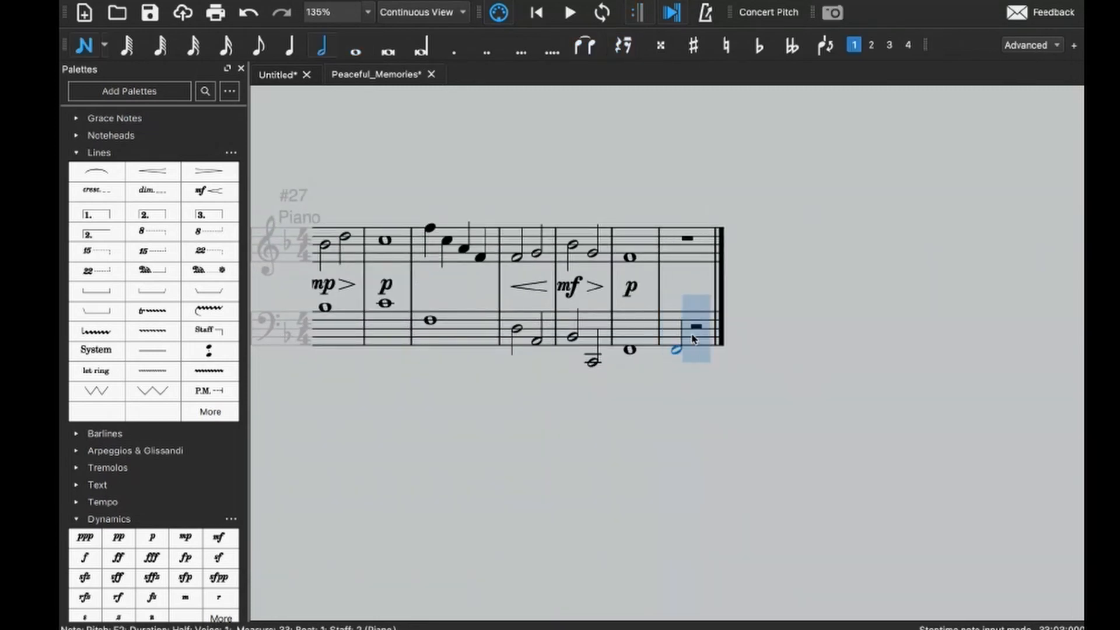
{"action": "key", "text": "ctrl+Up"}
{"action": "key", "text": "f"}
{"action": "key", "text": "shift+a"}
{"action": "key", "text": "shift+c"}
{"action": "key", "text": "ctrl+z"}
{"action": "key", "text": "ctrl+z"}
{"action": "key", "text": "ctrl+z"}
{"action": "key", "text": "Escape"}
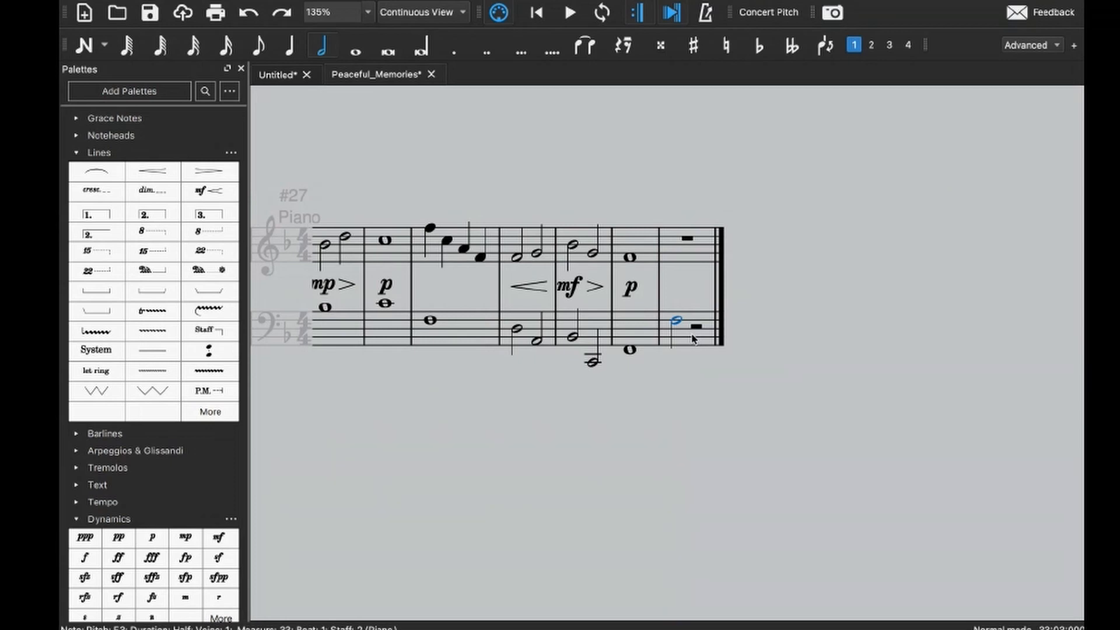
- Fill the half rest on beat 3 of bass measure 33 with a half-note G3
{"action": "left_click", "coordinate": [697, 331]}
{"action": "left_click", "coordinate": [696, 327]}
{"action": "key", "text": "n"}
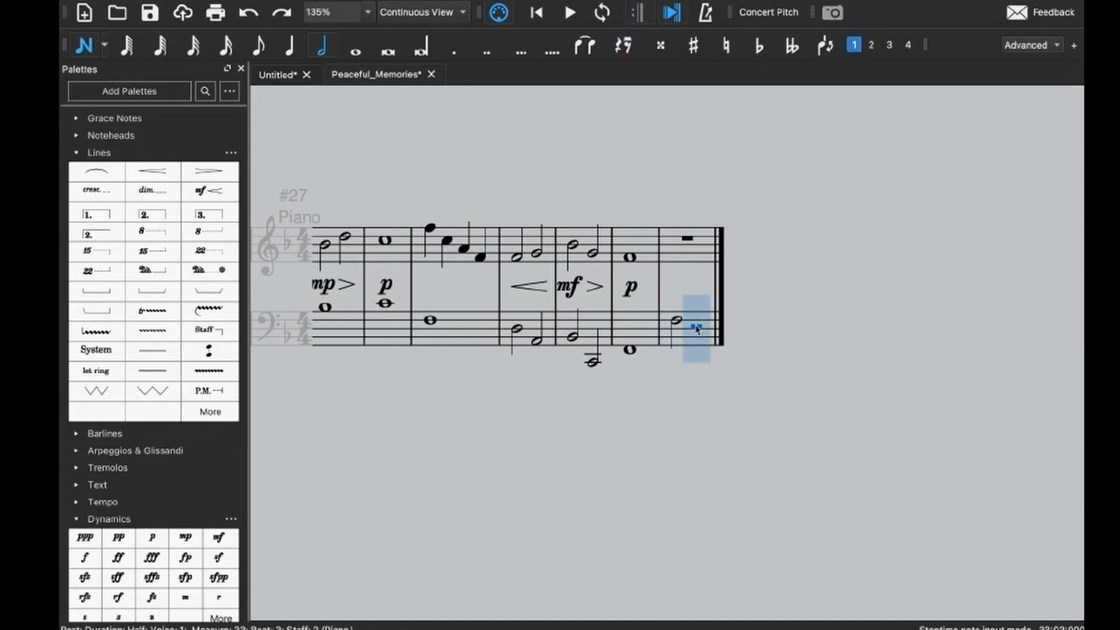
{"action": "key", "text": "g"}
{"action": "key", "text": "Escape"}
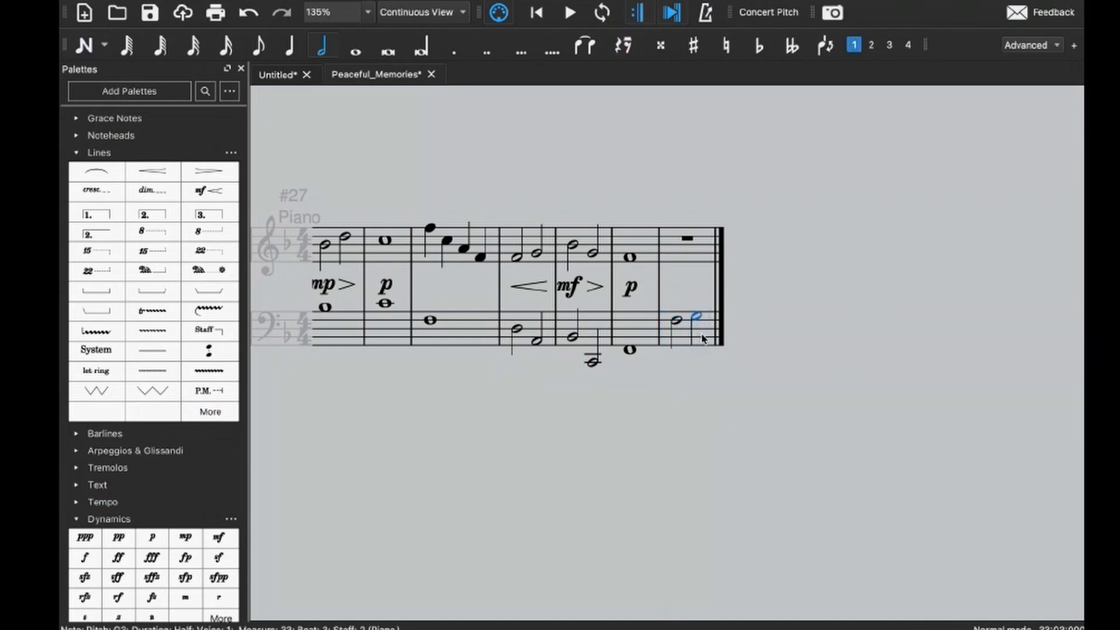
- Append empty measures to the end of the score and enter a whole-note C4 in bass measure 34
{"action": "key", "text": "ctrl+b"}
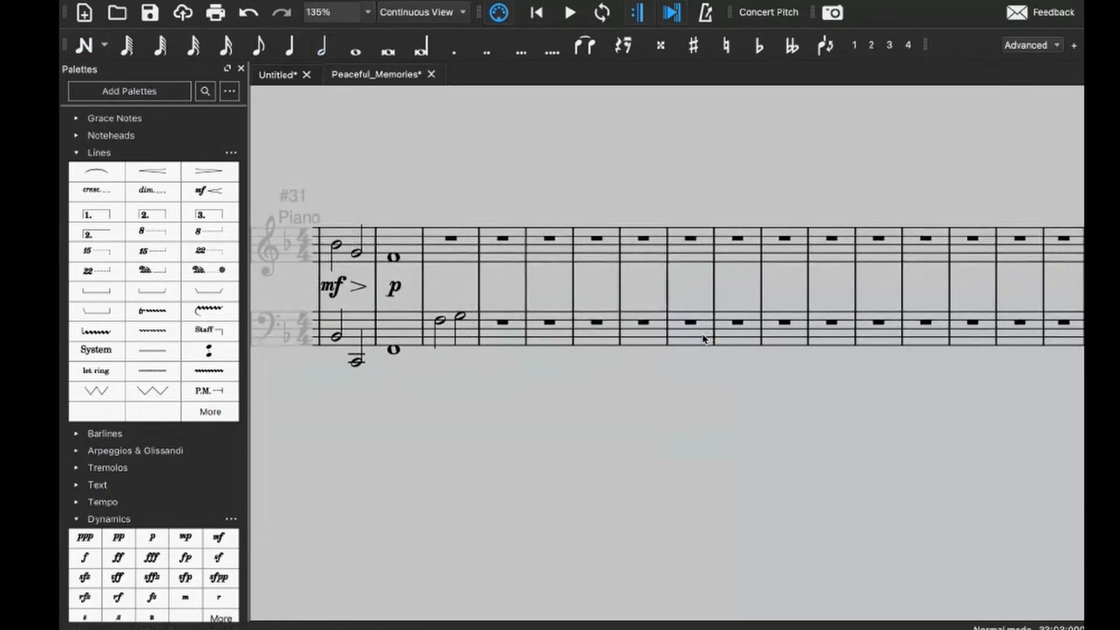
{"action": "left_click", "coordinate": [506, 338]}
{"action": "key", "text": "n"}
{"action": "key", "text": "6"}
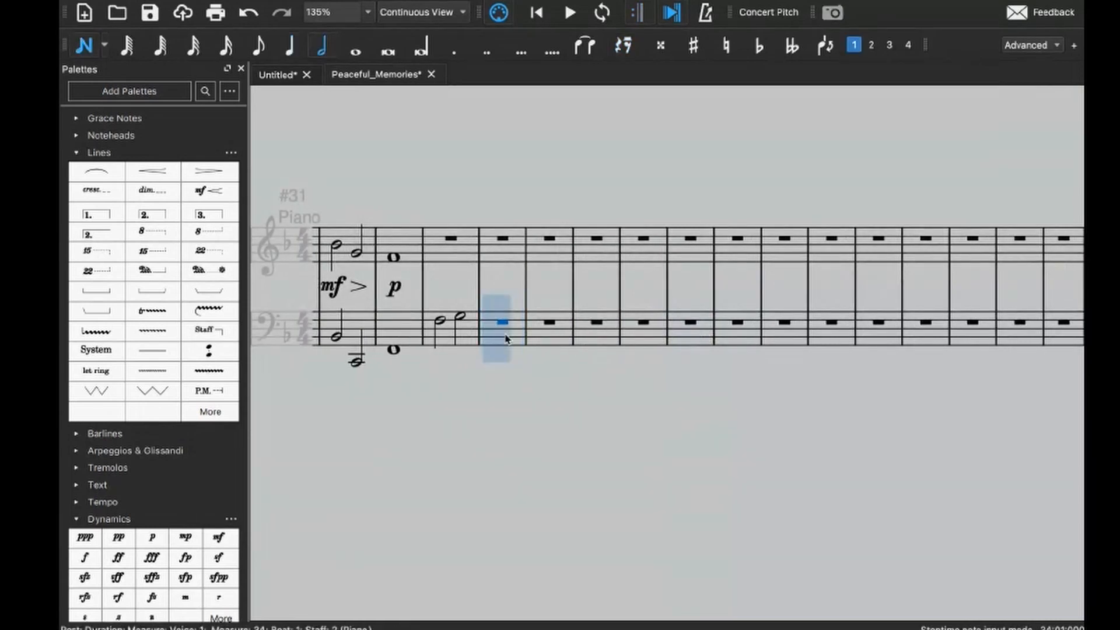
{"action": "key", "text": "7"}
{"action": "key", "text": "c"}
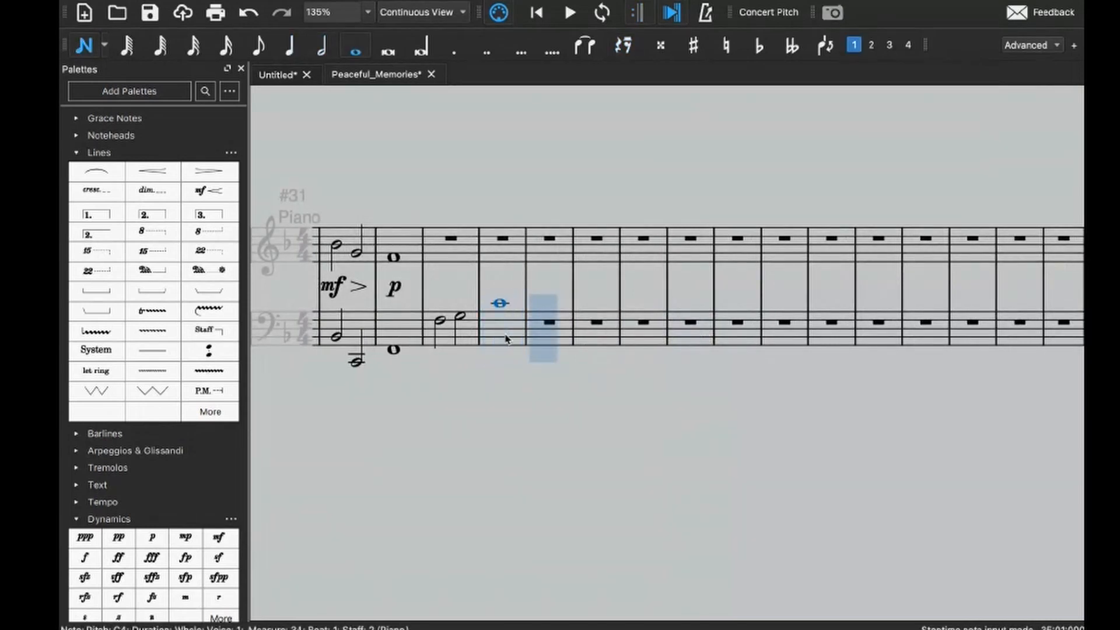
- Enter whole-note chords F-A-C, G-B natural-D, G-C-E and F-A-C in bass measures 35 to 38
{"action": "key", "text": "f"}
{"action": "key", "text": "shift+a"}
{"action": "key", "text": "shift+c"}
{"action": "key", "text": "g"}
{"action": "key", "text": "shift+b"}
{"action": "key", "text": "Up"}
{"action": "key", "text": "shift+d"}
{"action": "key", "text": "g"}
{"action": "key", "text": "shift+c"}
{"action": "key", "text": "shift+e"}
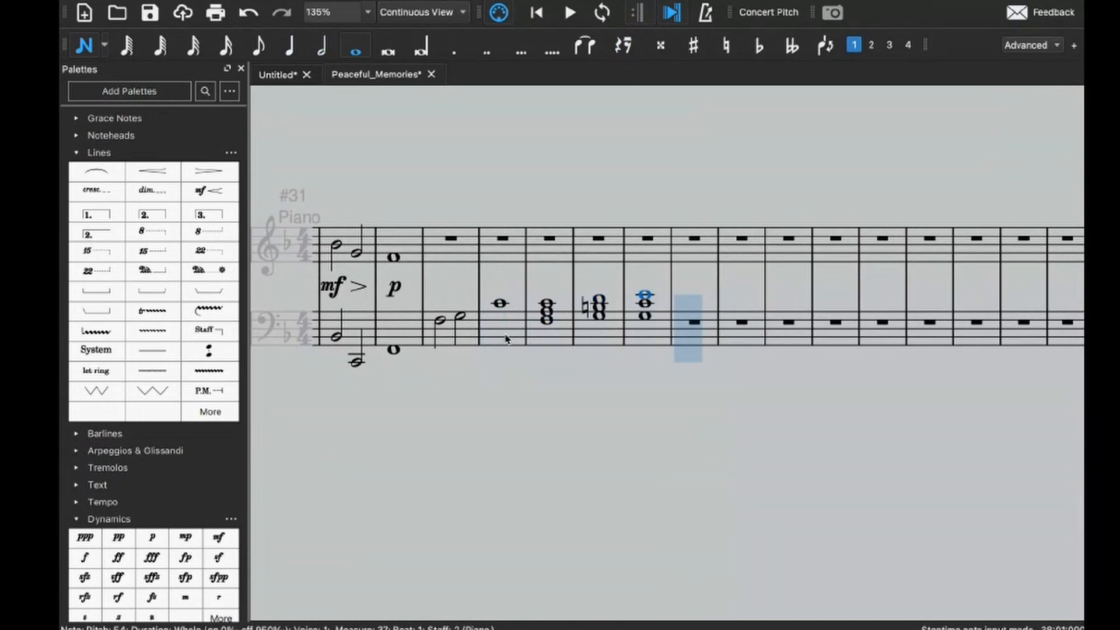
{"action": "key", "text": "f"}
{"action": "key", "text": "shift+a"}
{"action": "key", "text": "shift+c"}
- Delete the four whole-note chords from bass measures 35 to 38
{"action": "key", "text": "Escape"}
{"action": "left_click", "coordinate": [697, 349]}
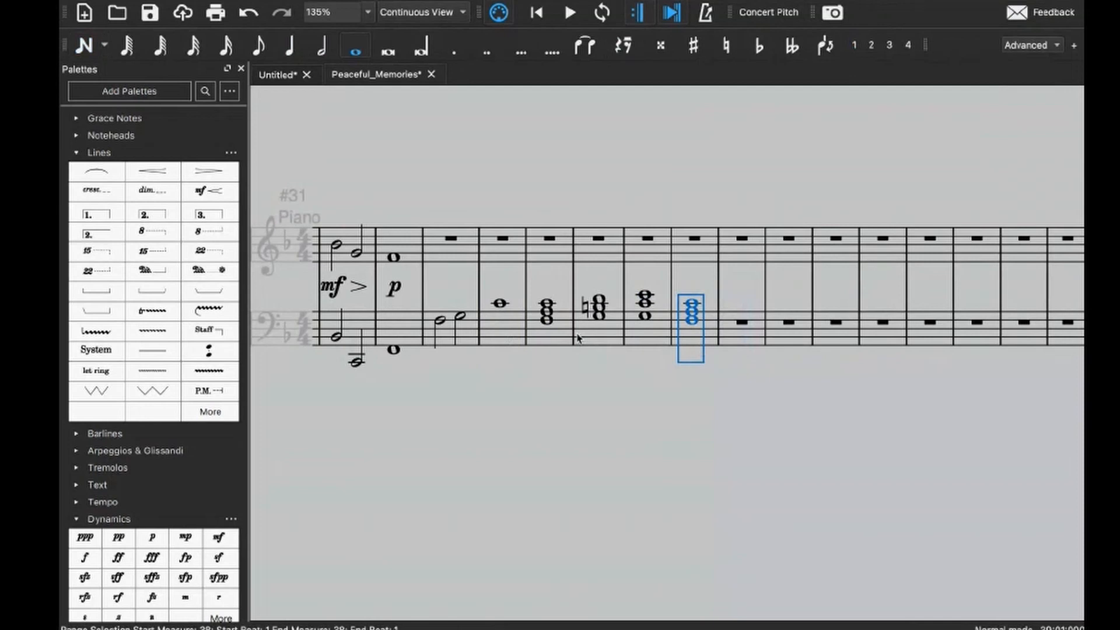
{"action": "left_click", "coordinate": [559, 342], "text": "shift"}
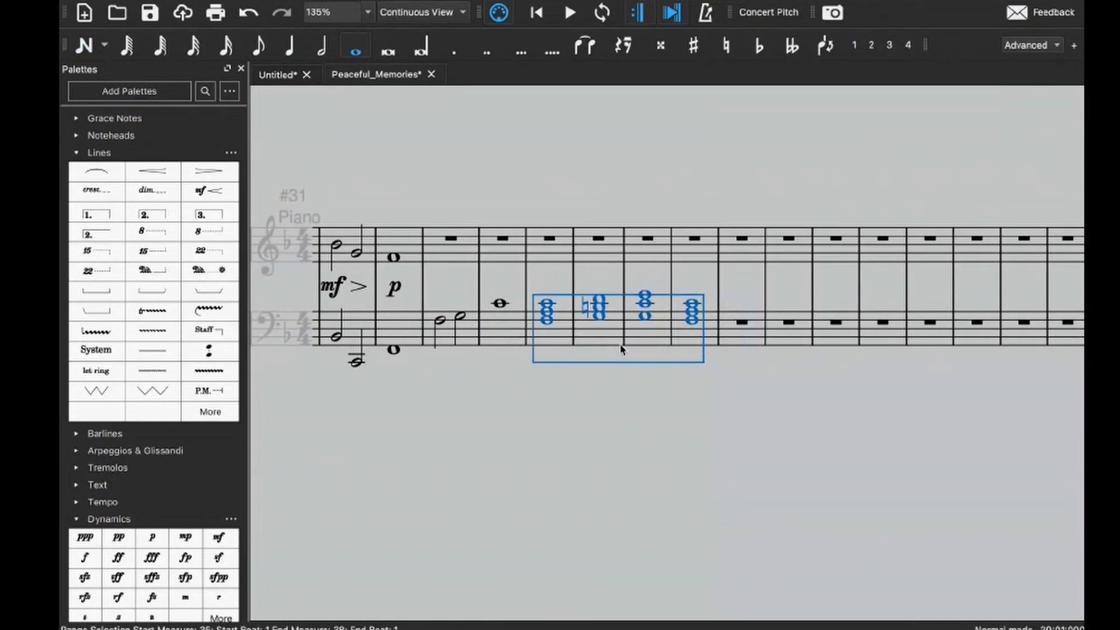
{"action": "key", "text": "Delete"}
- Enter a single whole-note F3 in bass measure 35
{"action": "left_click", "coordinate": [550, 334]}
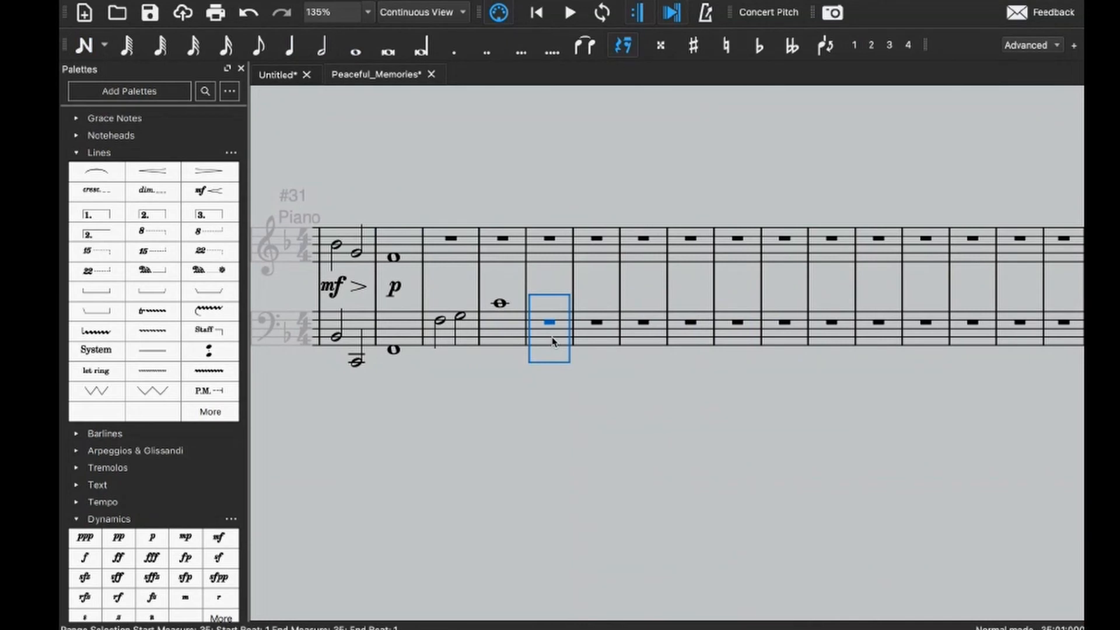
{"action": "key", "text": "n"}
{"action": "key", "text": "7"}
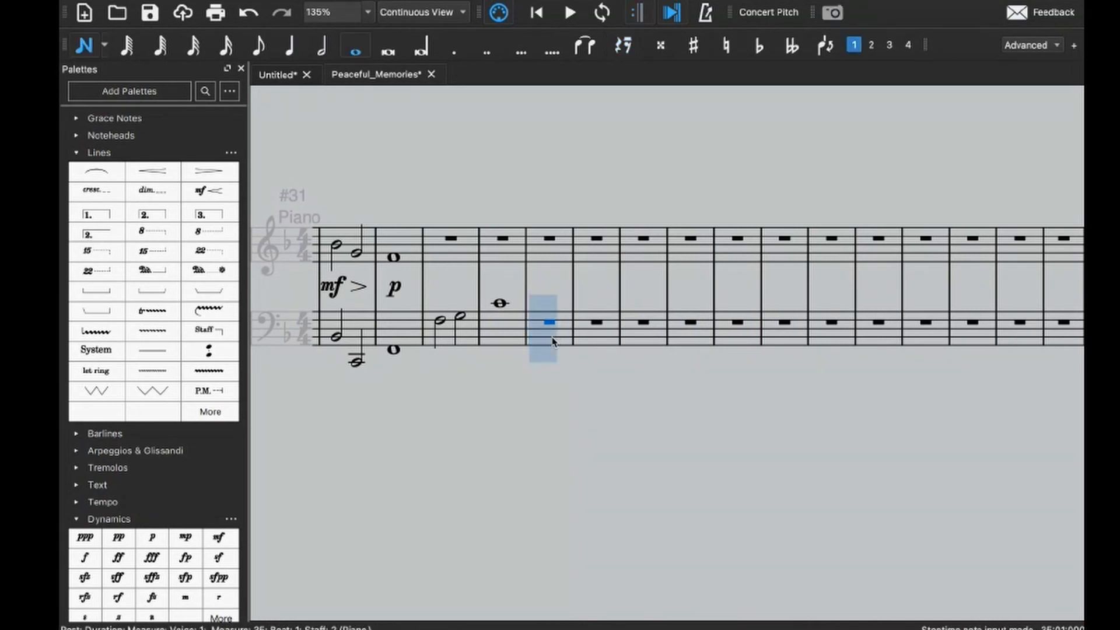
{"action": "key", "text": "e"}
{"action": "key", "text": "ctrl+Down"}
{"action": "key", "text": "Escape"}
- Enter quarter notes F5 and D5 on the first two beats of treble measure 33
{"action": "scroll", "coordinate": [515, 303], "scroll_direction": "left", "scroll_amount": 3}
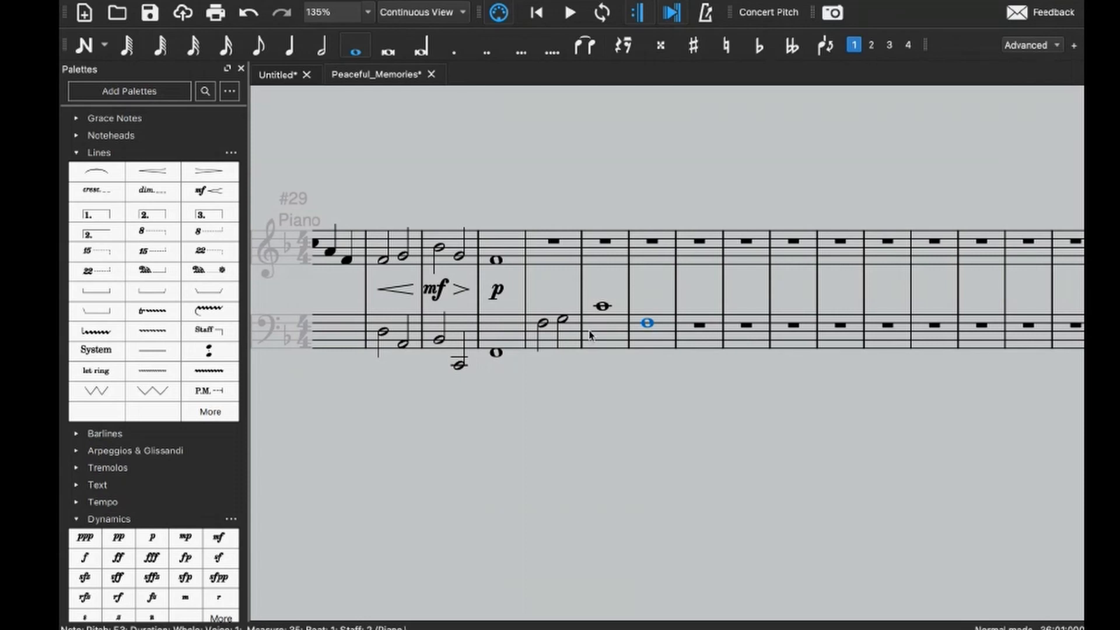
{"action": "key", "text": "Escape"}
{"action": "left_click", "coordinate": [570, 267]}
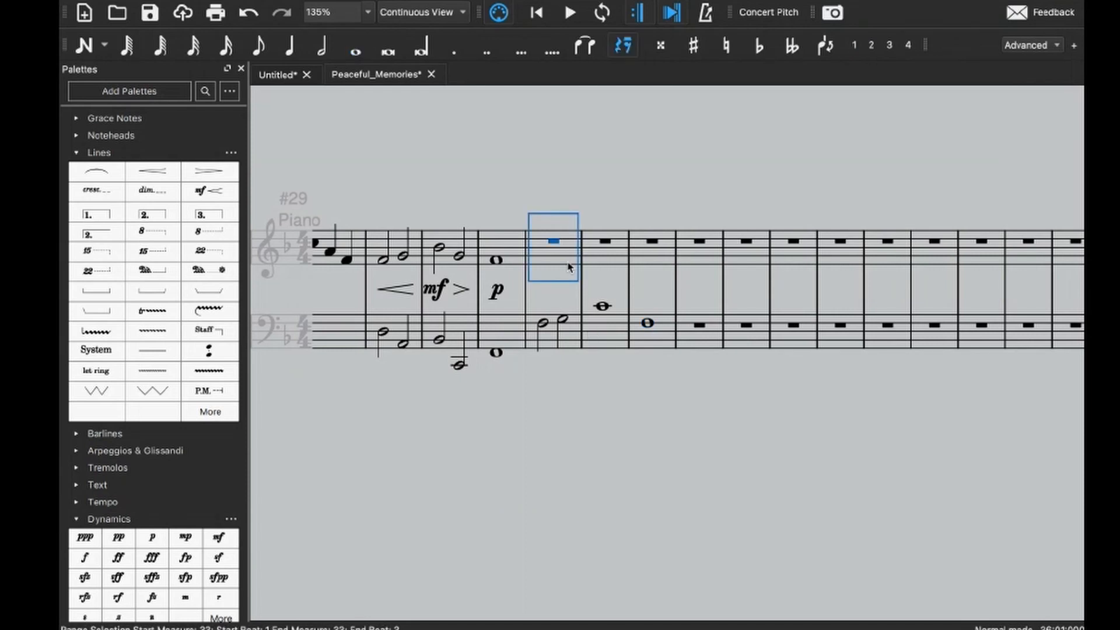
{"action": "key", "text": "n"}
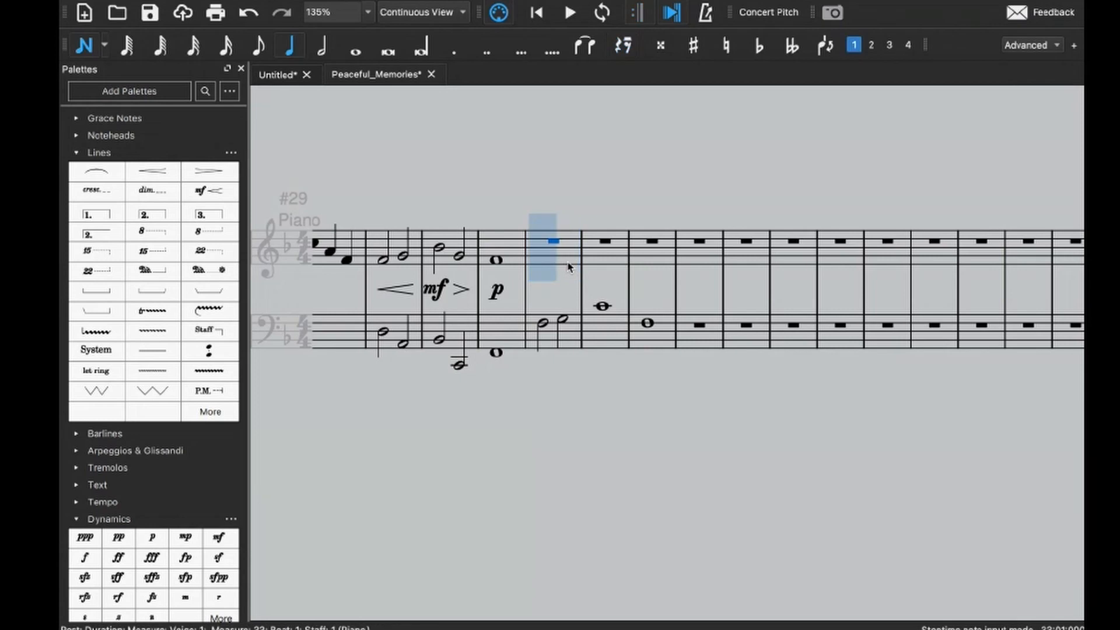
{"action": "key", "text": "e"}
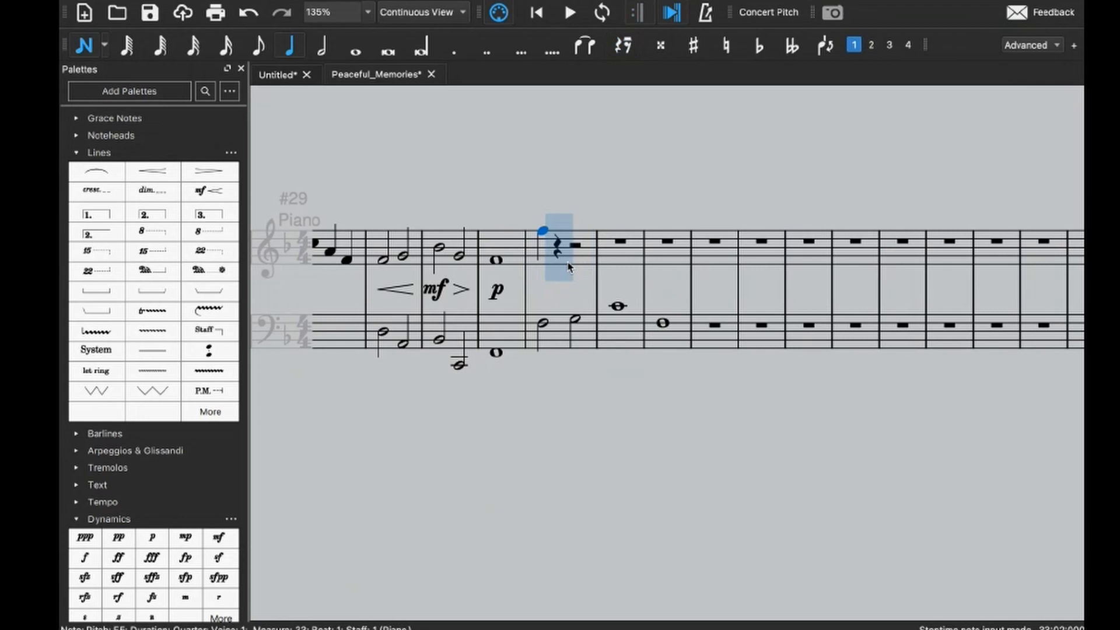
{"action": "key", "text": "d"}
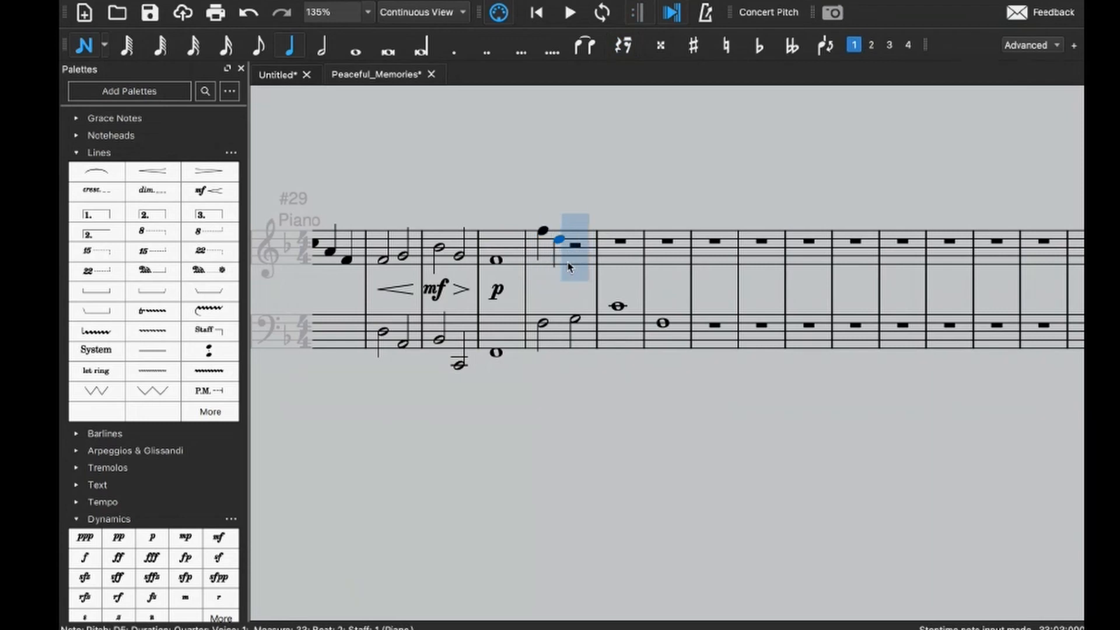
- Try C5 and A4 in turn as the third quarter note of treble measure 33
{"action": "key", "text": "c"}
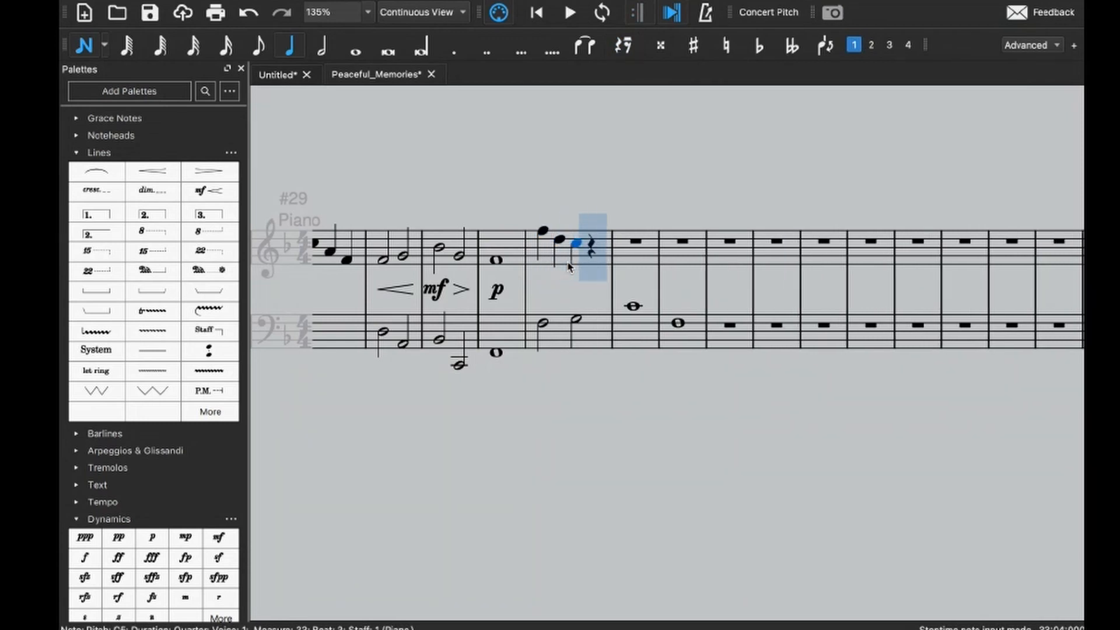
{"action": "key", "text": "ctrl+z"}
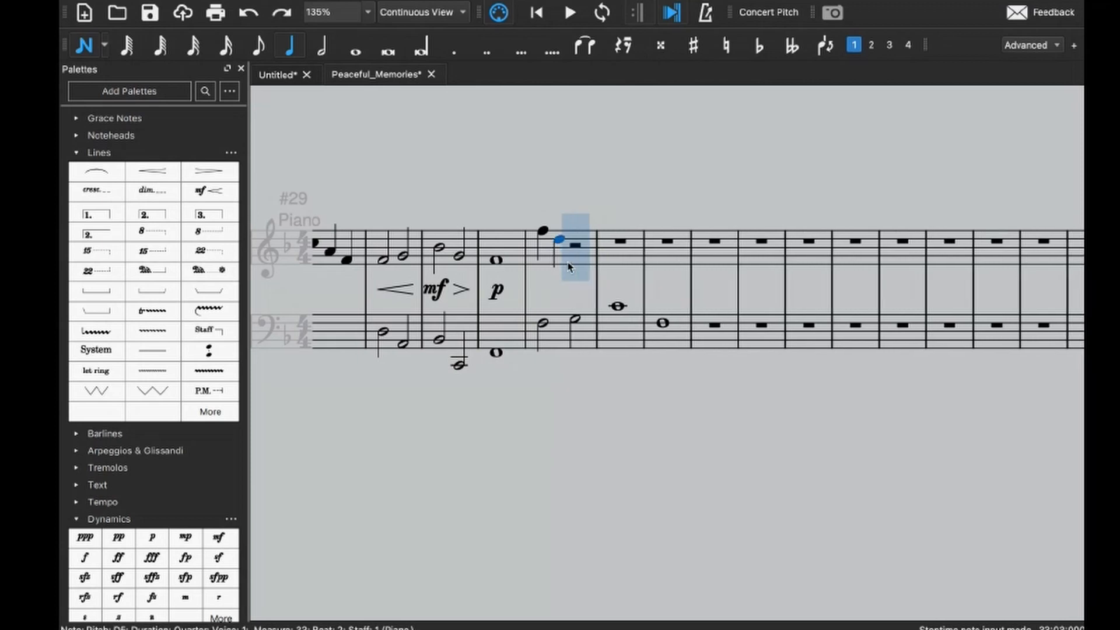
{"action": "key", "text": "a"}
{"action": "key", "text": "ctrl+z"}
{"action": "key", "text": "ctrl+z"}
{"action": "key", "text": "Escape"}
- Replace the second quarter note of treble measure 33 with C5 and continue with B natural 4 and G4
{"action": "left_click", "coordinate": [576, 247]}
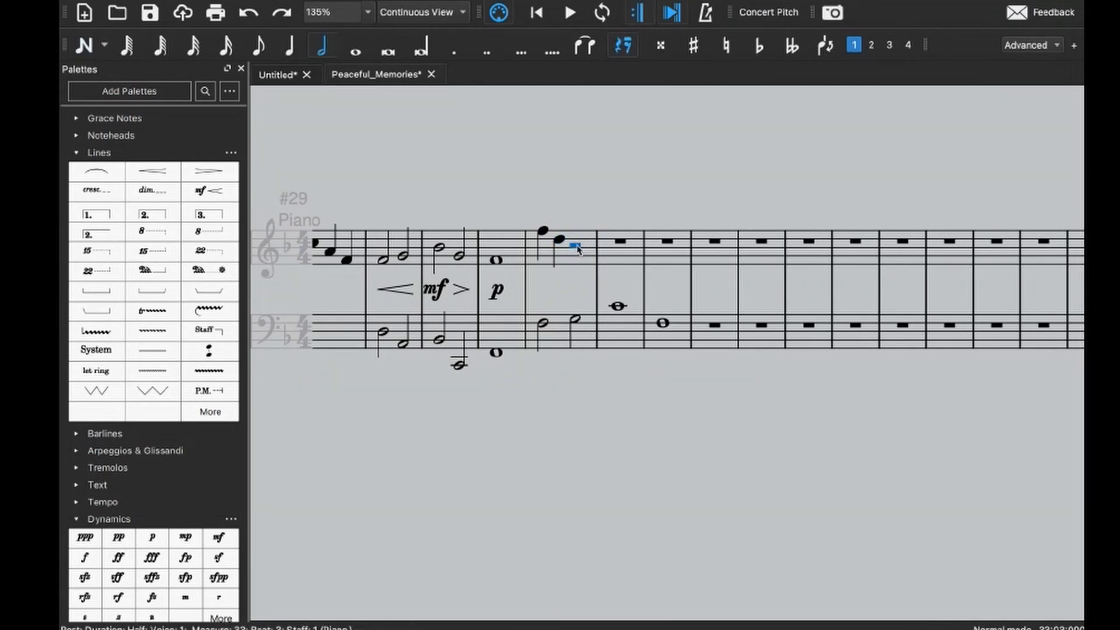
{"action": "key", "text": "n"}
{"action": "key", "text": "5"}
{"action": "key", "text": "c"}
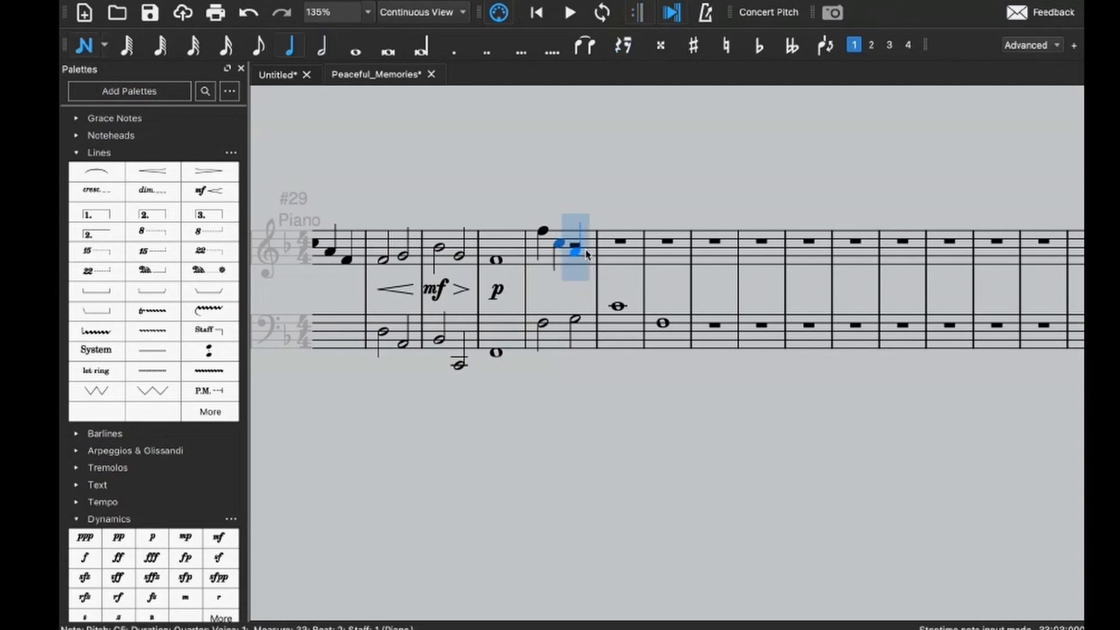
{"action": "key", "text": "b"}
{"action": "key", "text": "Up"}
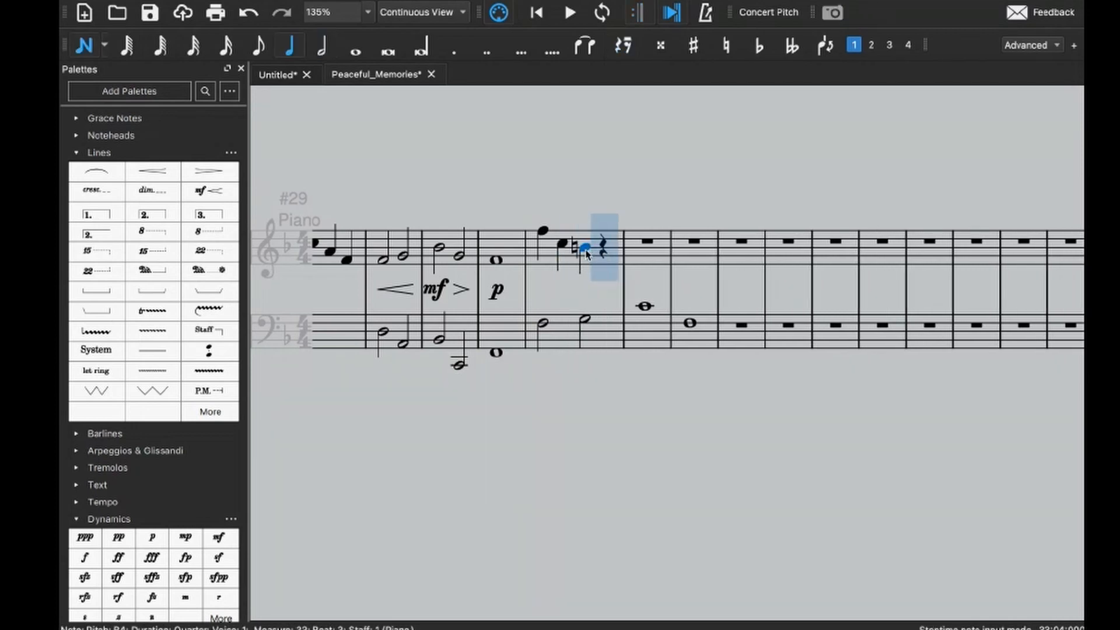
{"action": "key", "text": "g"}
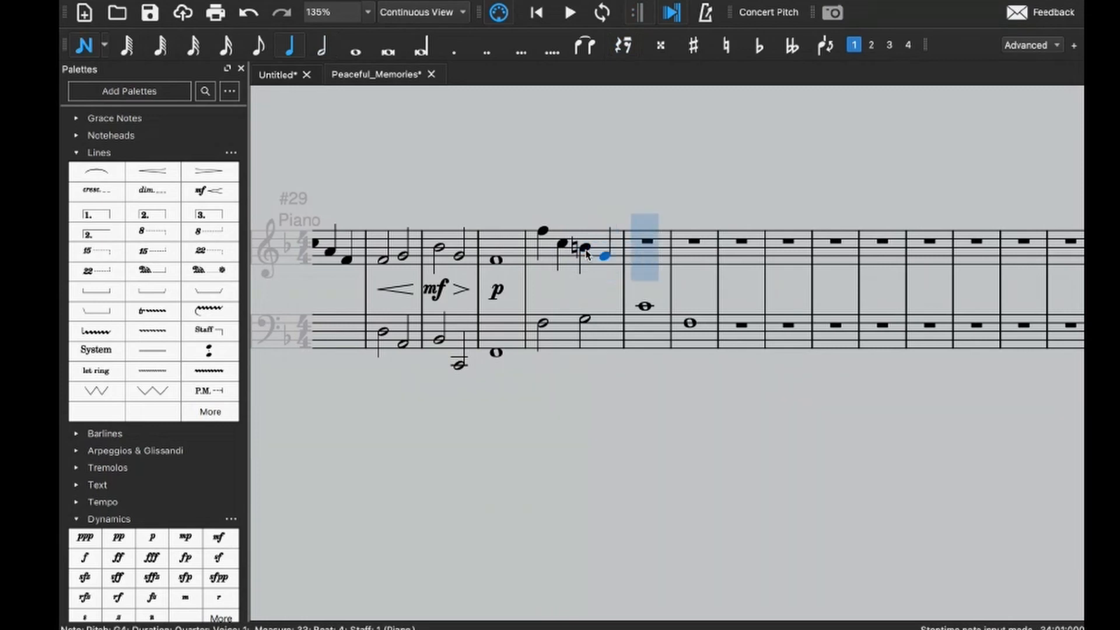
- Enter a whole-note E4 in treble measure 34 and play back the new phrase from measure 33
{"action": "key", "text": "7"}
{"action": "key", "text": "f"}
{"action": "key", "text": "Escape"}
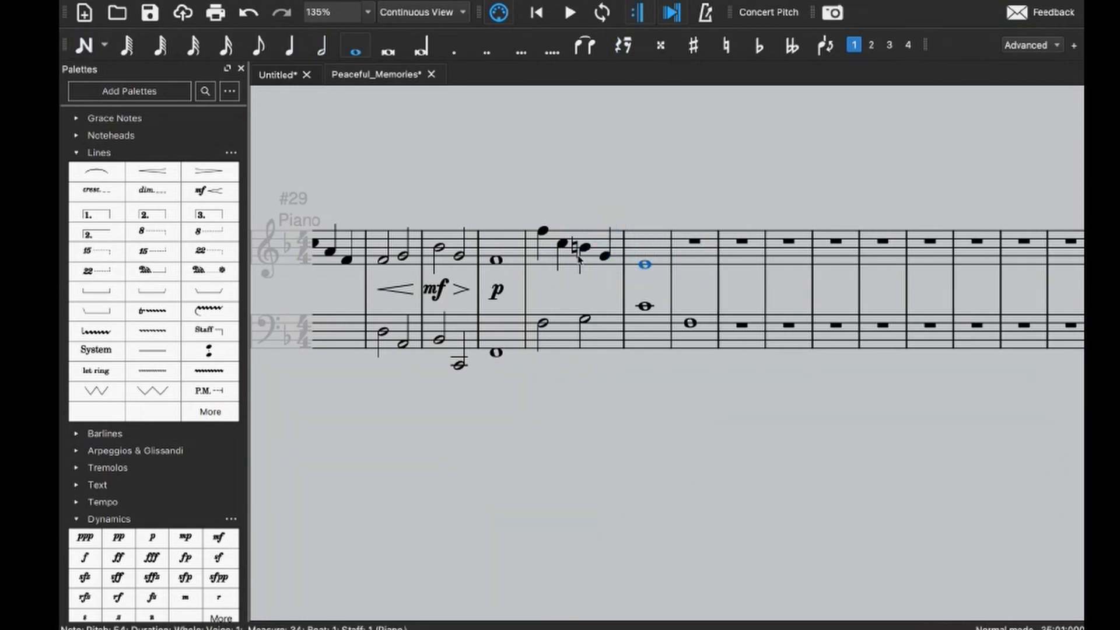
{"action": "left_click", "coordinate": [548, 261]}
{"action": "key", "text": "space"}
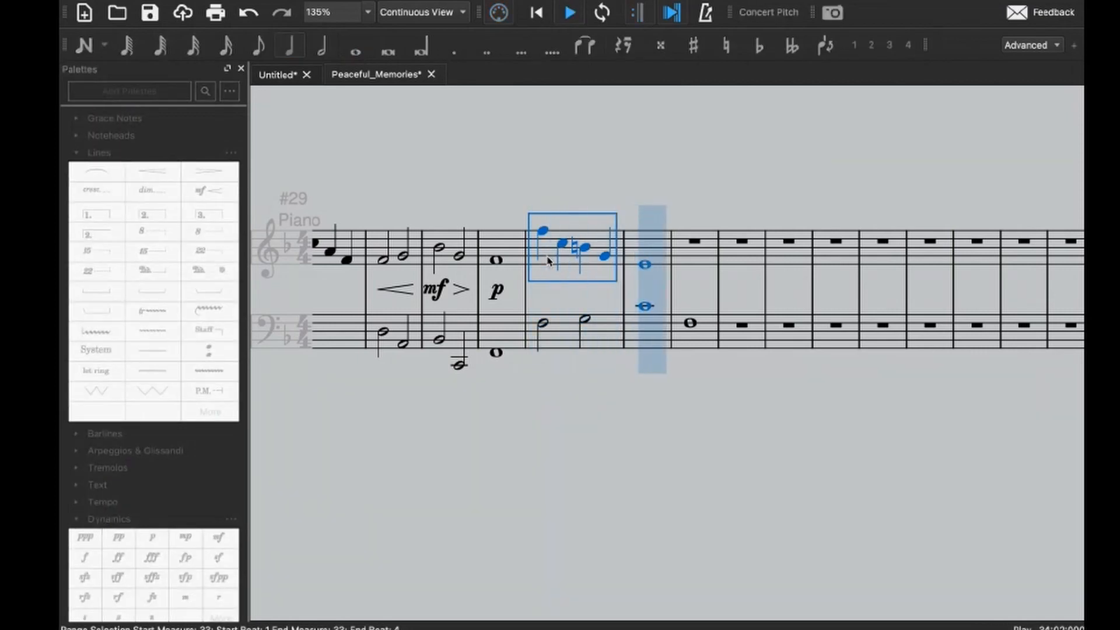
{"action": "key", "text": "space"}
- Shorten the whole-note C4 in bass measure 34 to a half note
{"action": "left_click", "coordinate": [645, 308]}
{"action": "key", "text": "6"}
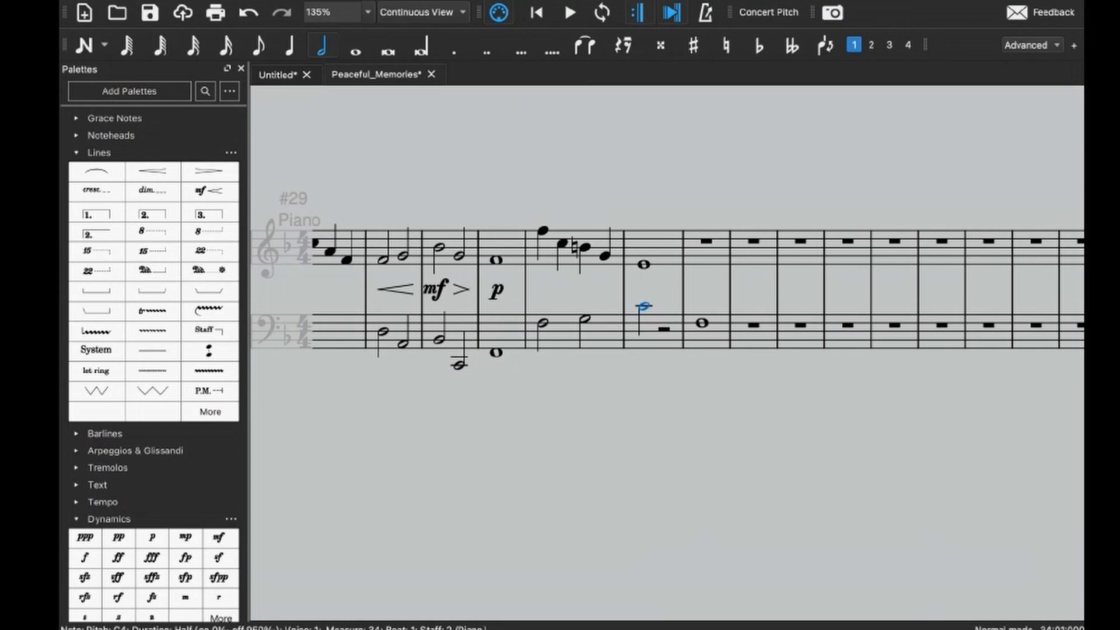
{"action": "left_click", "coordinate": [653, 348]}
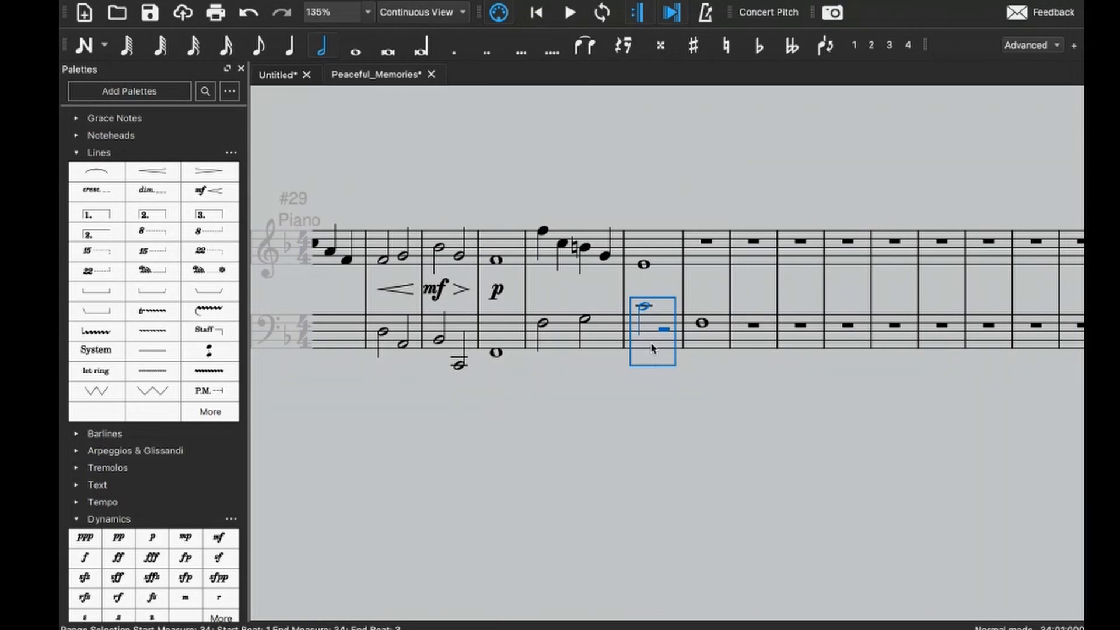
{"action": "scroll", "coordinate": [652, 348], "scroll_direction": "right", "scroll_amount": 4}
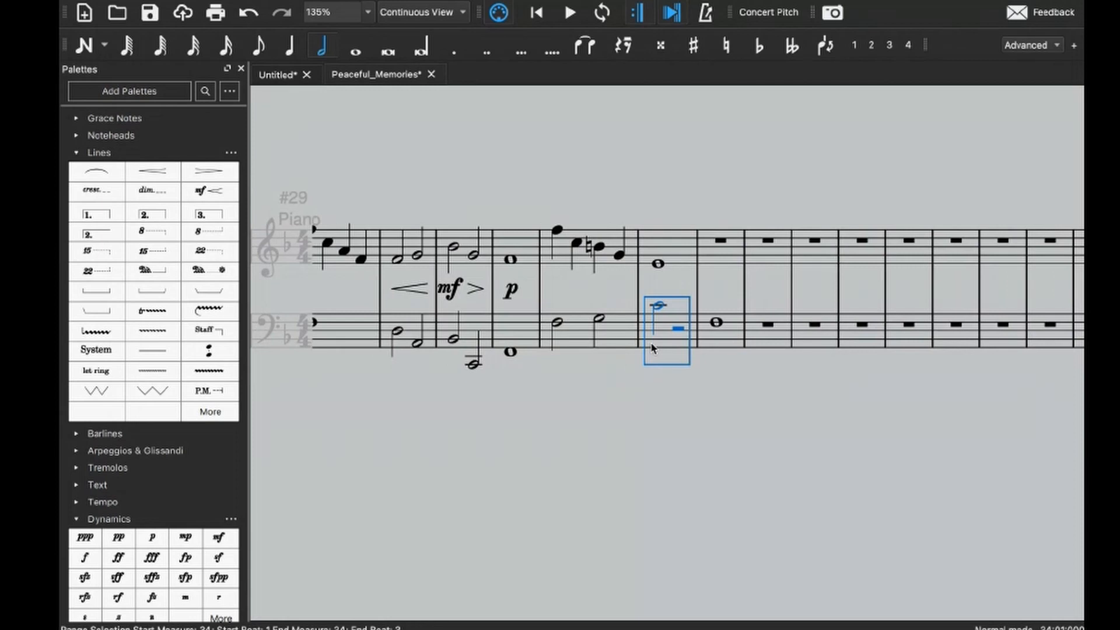
{"action": "left_click", "coordinate": [527, 261]}
{"action": "left_click", "coordinate": [528, 301]}
{"action": "key", "text": "Escape"}
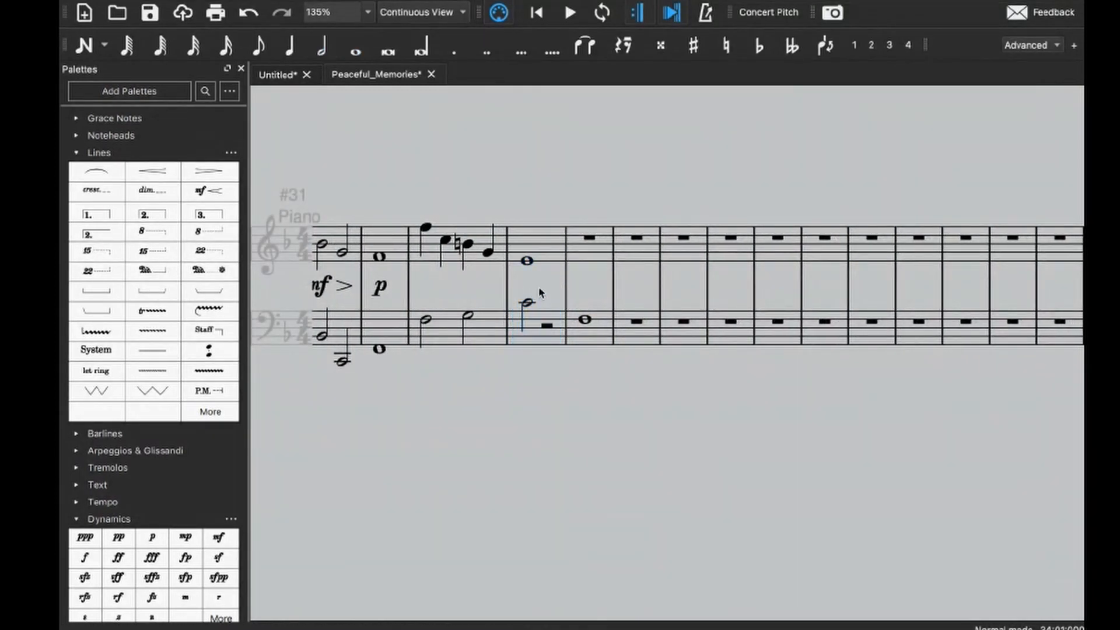
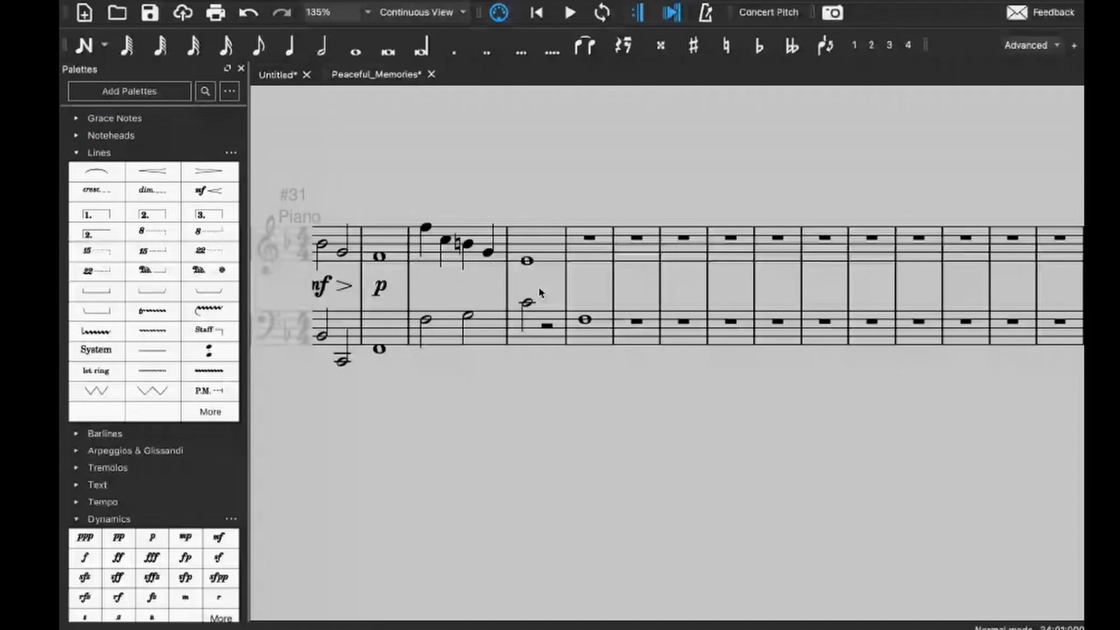
- Complete bass measure 34 with half-note A3, continuing with half notes F3 and G3 in measure 35 and whole-note C3 in measure 36
{"action": "left_click", "coordinate": [494, 337]}
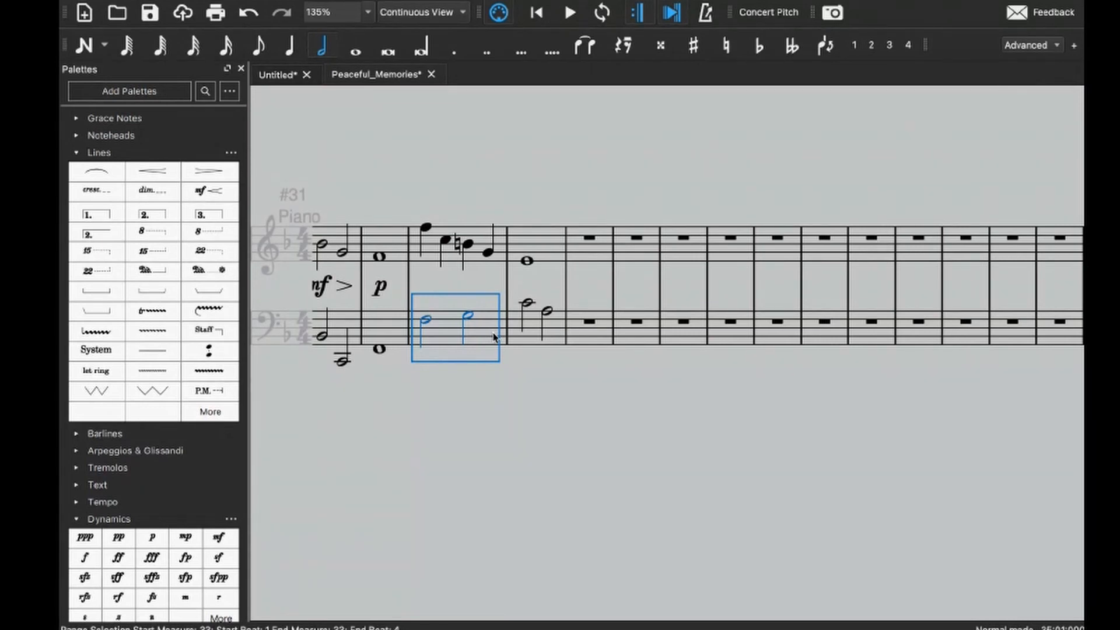
{"action": "key", "text": "Escape"}
{"action": "left_click", "coordinate": [589, 337]}
{"action": "key", "text": "n"}
{"action": "key", "text": "6"}
{"action": "key", "text": "e"}
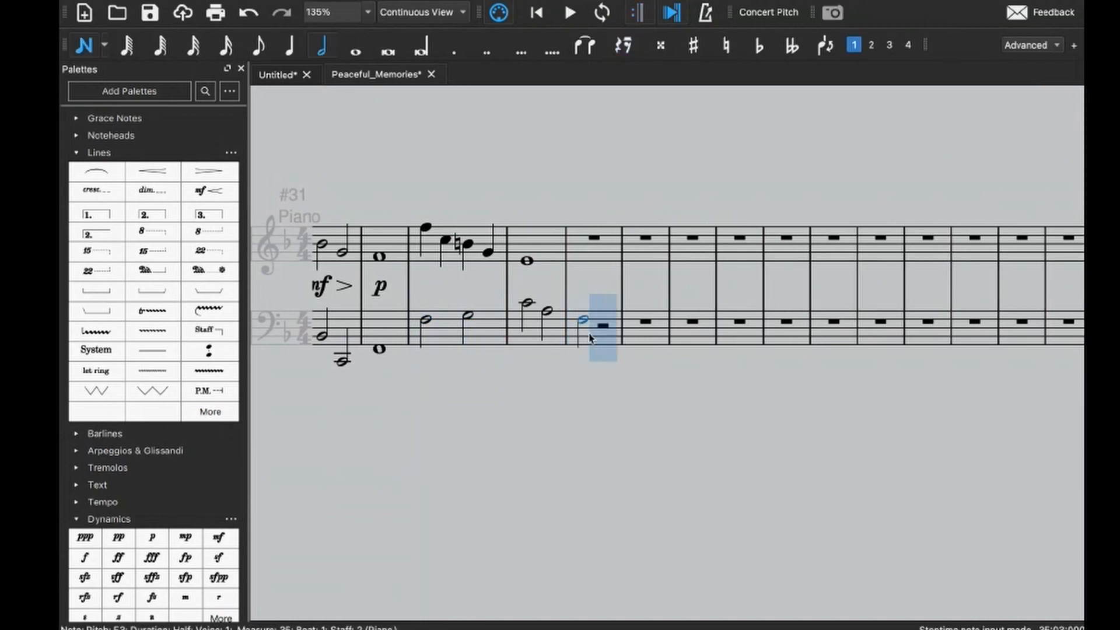
{"action": "key", "text": "f"}
{"action": "key", "text": "7"}
{"action": "key", "text": "c"}
{"action": "key", "text": "Escape"}
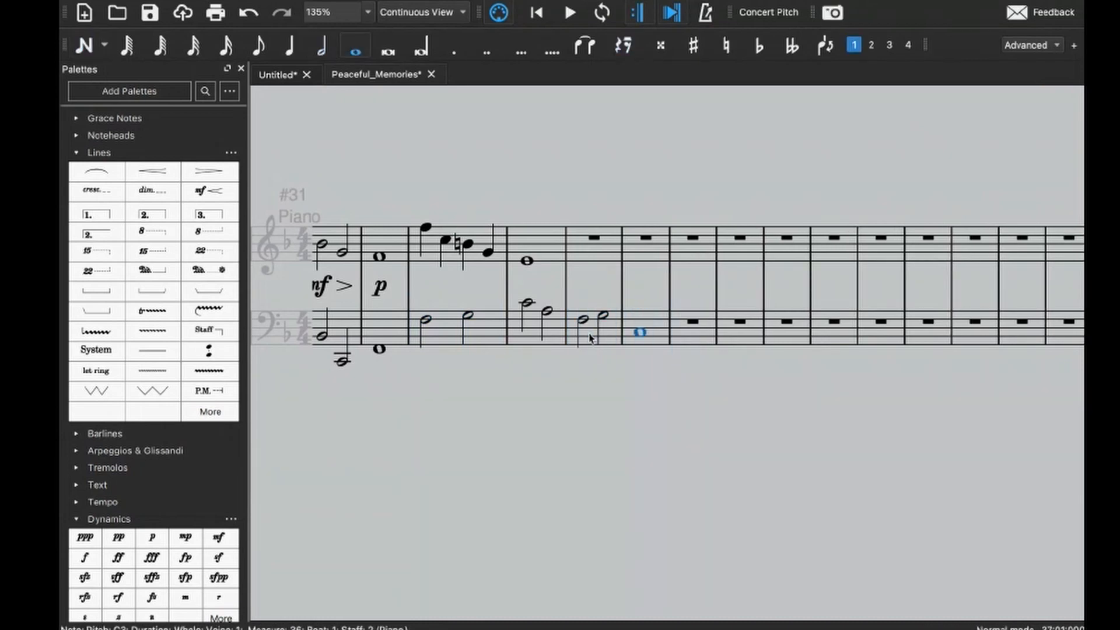
- Shorten the E4 in treble measure 34 to a half note, follow it with half-note A4, and play back from measure 33
{"action": "left_click", "coordinate": [543, 267]}
{"action": "left_click", "coordinate": [501, 326]}
{"action": "left_click", "coordinate": [527, 262]}
{"action": "key", "text": "5"}
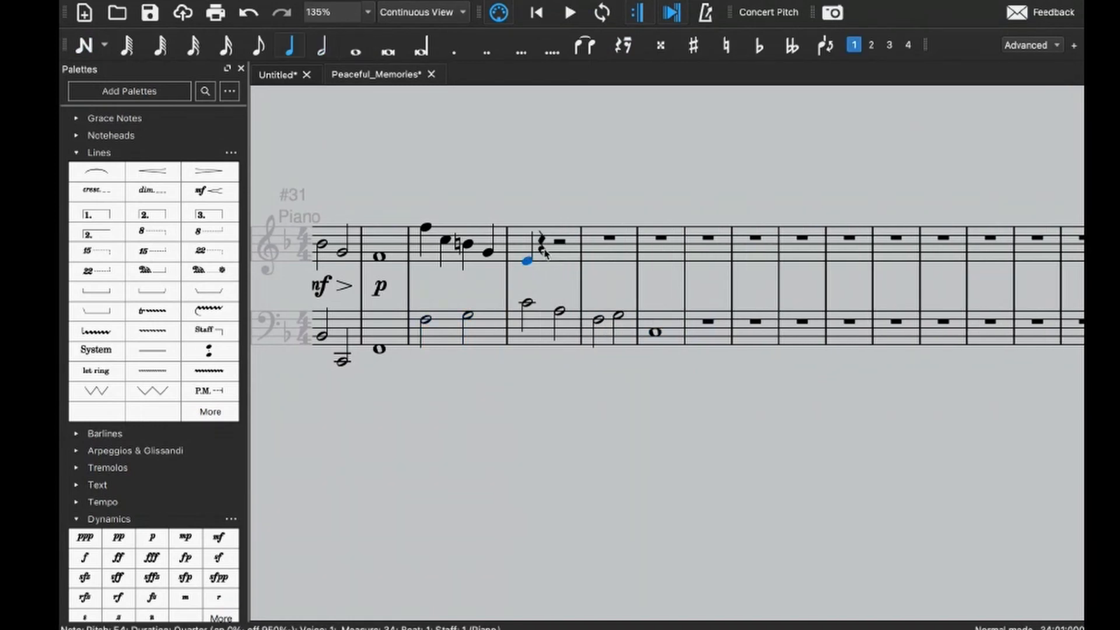
{"action": "key", "text": "6"}
{"action": "key", "text": "Right"}
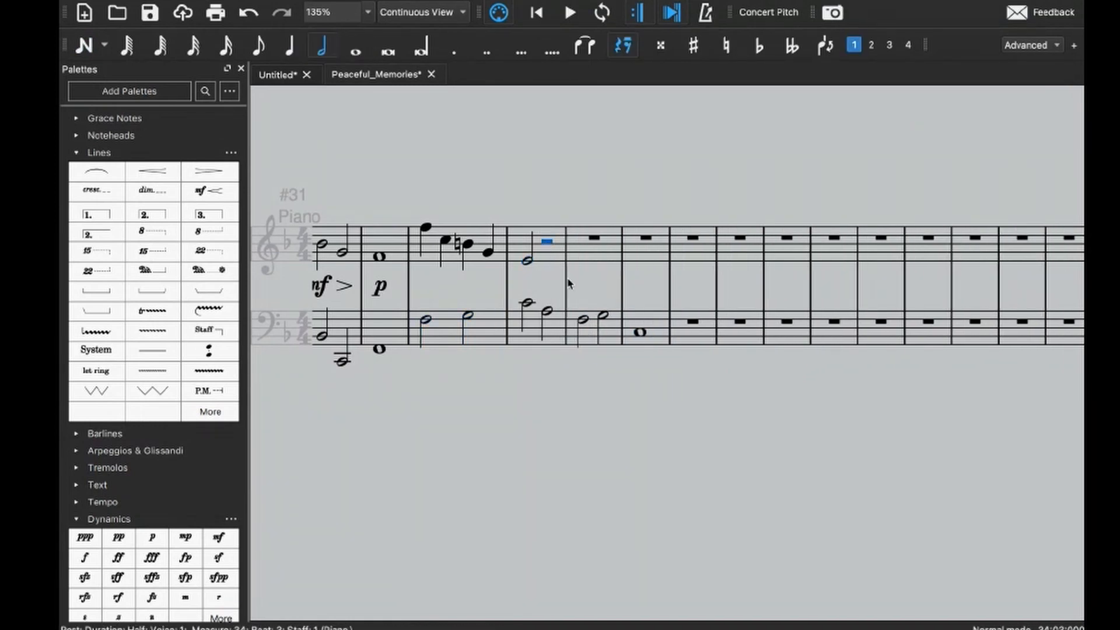
{"action": "key", "text": "a"}
{"action": "key", "text": "Escape"}
{"action": "left_click", "coordinate": [483, 332]}
{"action": "key", "text": "space"}
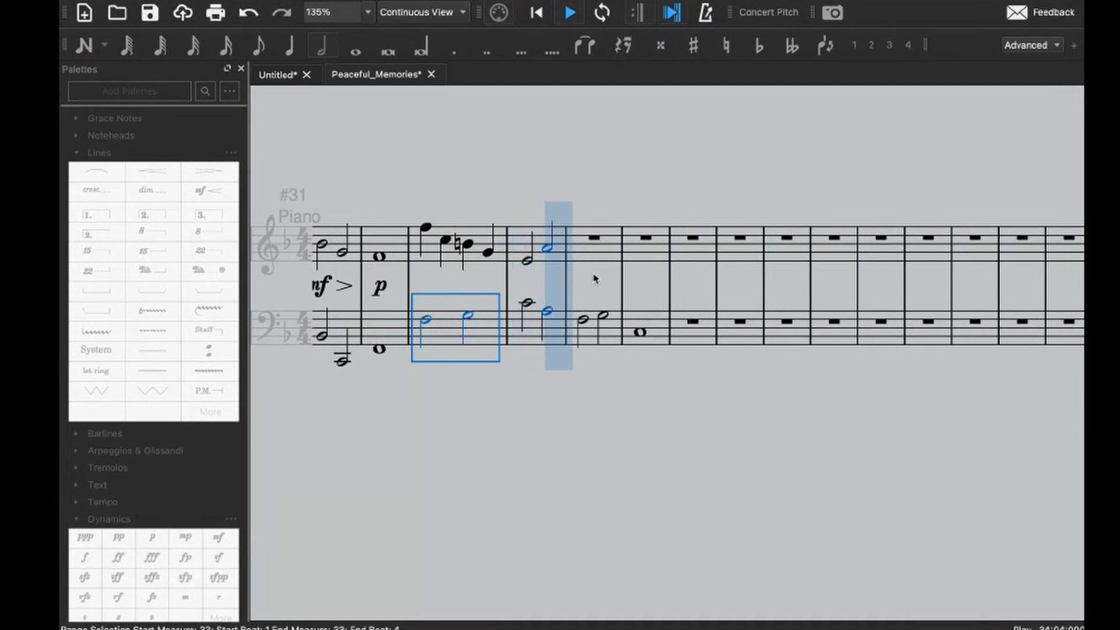
- Try E4 and C4 in turn as the second half note of treble measure 34
{"action": "key", "text": "n"}
{"action": "left_click", "coordinate": [549, 259]}
{"action": "key", "text": "Escape"}
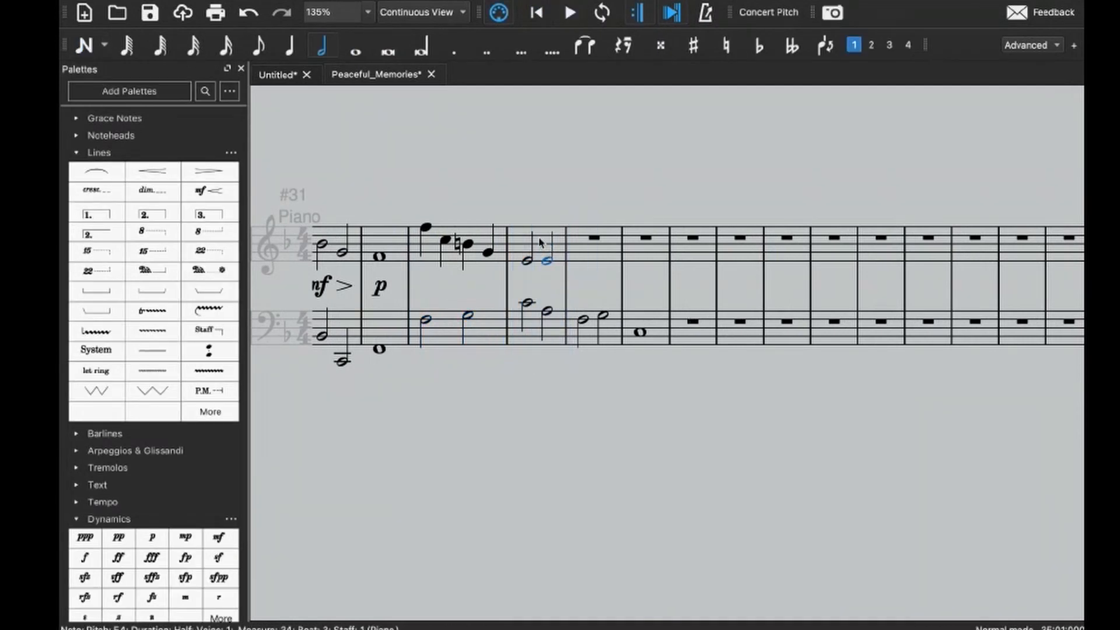
{"action": "left_click", "coordinate": [539, 240]}
{"action": "key", "text": "space"}
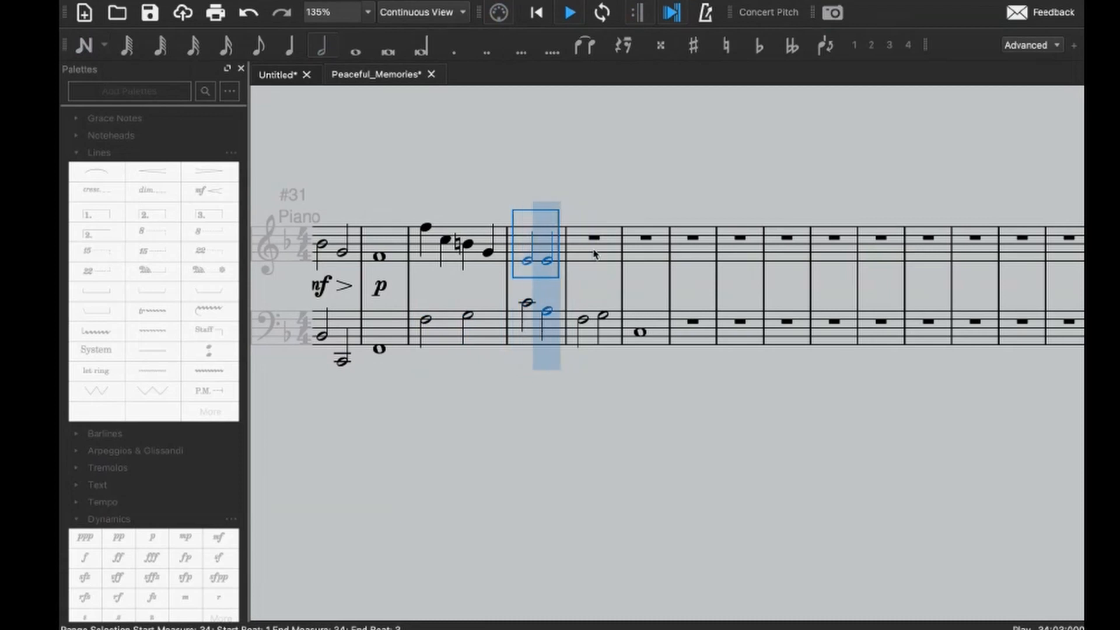
{"action": "key", "text": "ctrl+z"}
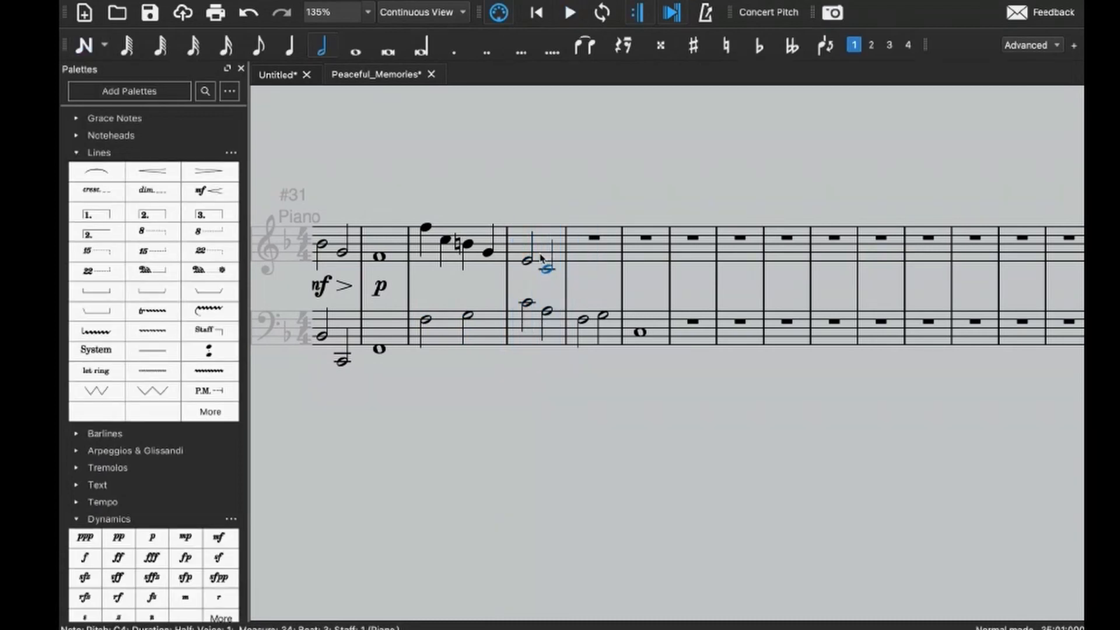
- Set the second half note of treble measure 34 to C5 and play back the measure
{"action": "key", "text": "space"}
{"action": "left_click", "coordinate": [541, 256]}
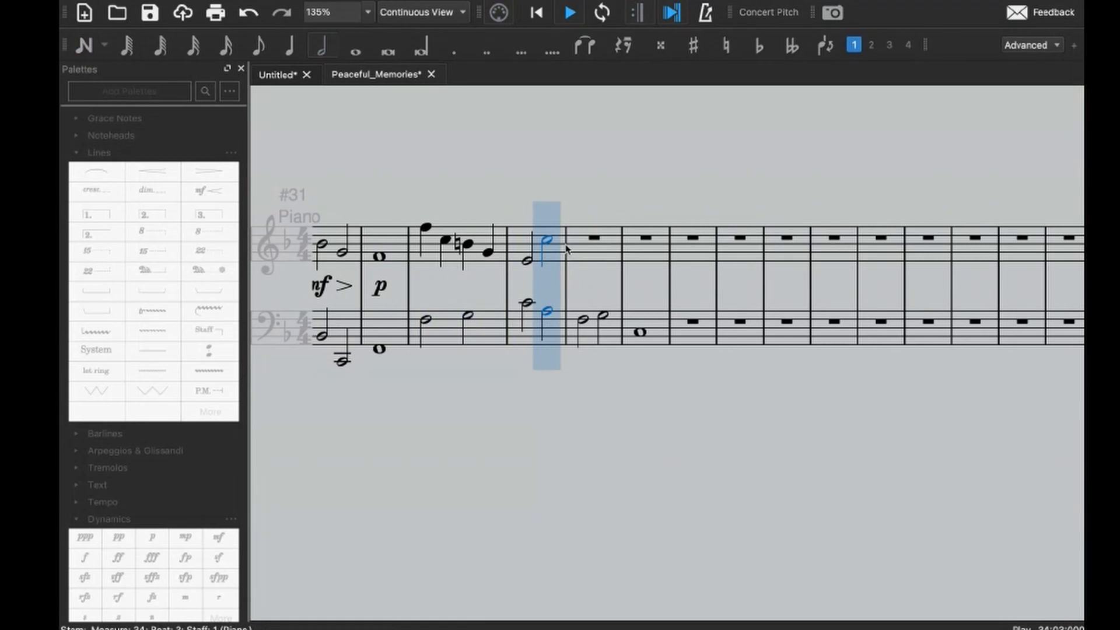
{"action": "key", "text": "shift+Left"}
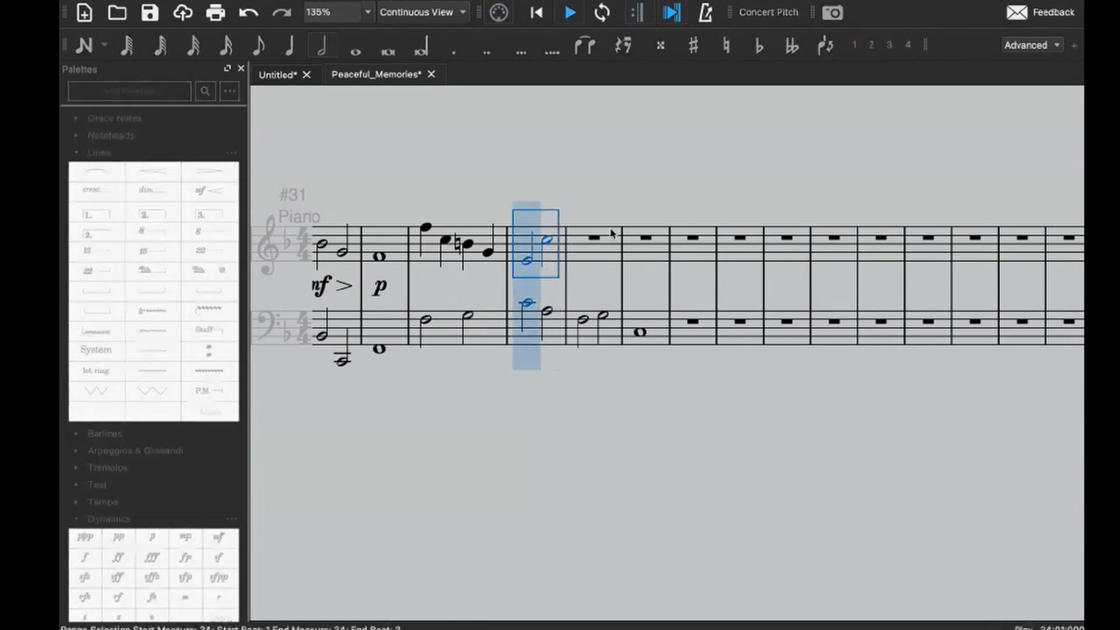
{"action": "key", "text": "space"}
- Enter half notes F5 and D5 in treble measure 35 and whole-note E5 in measure 36, then play back the phrase
{"action": "key", "text": "n"}
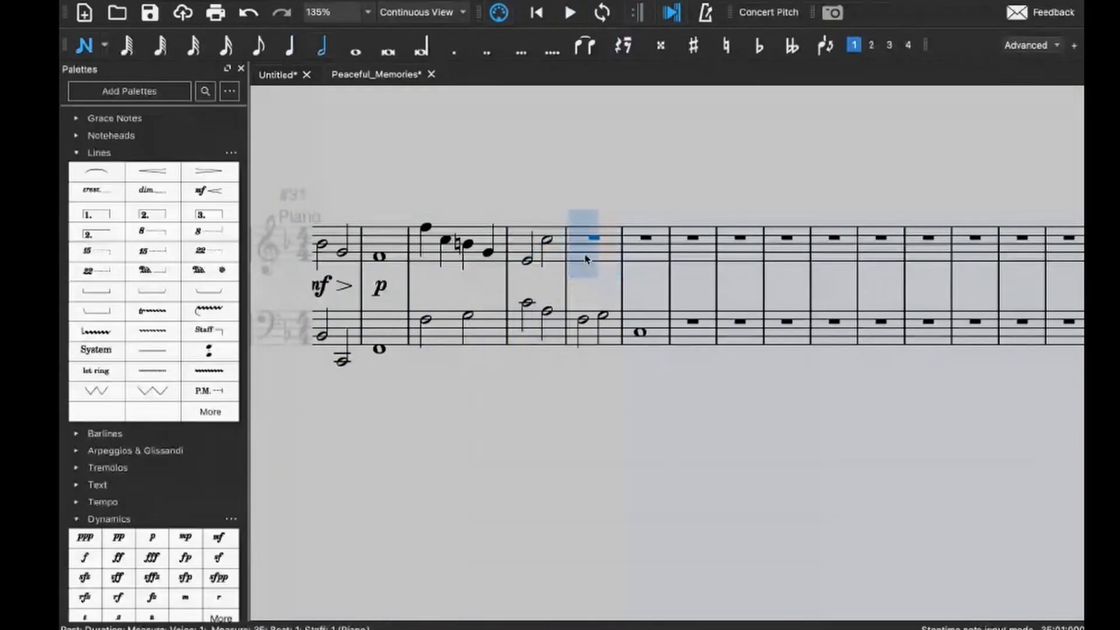
{"action": "key", "text": "e"}
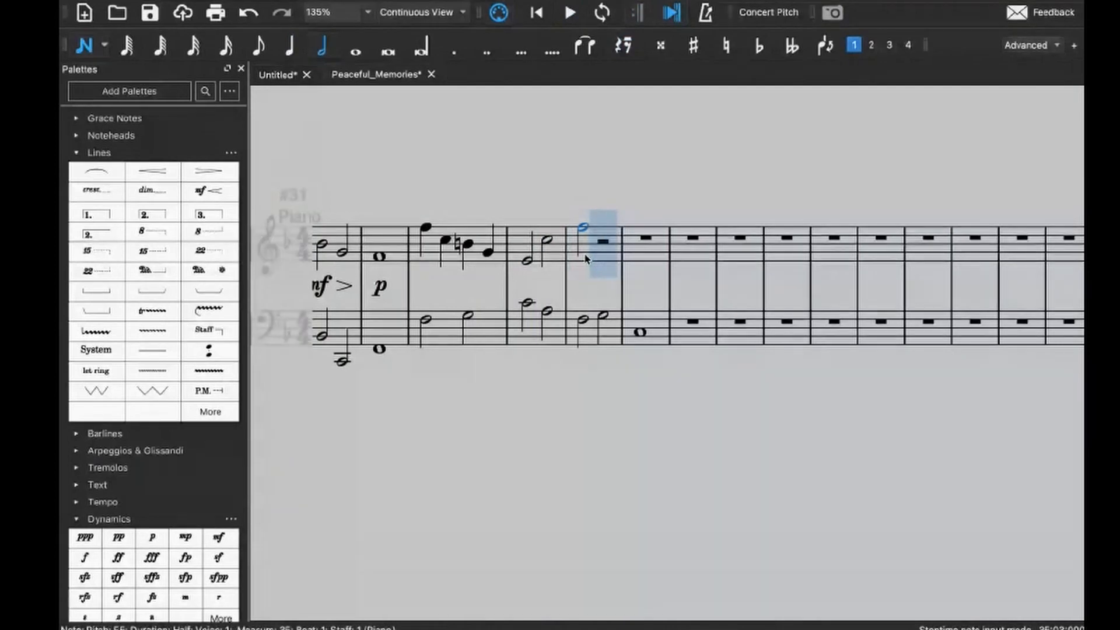
{"action": "type", "text": "d7e"}
{"action": "key", "text": "Escape"}
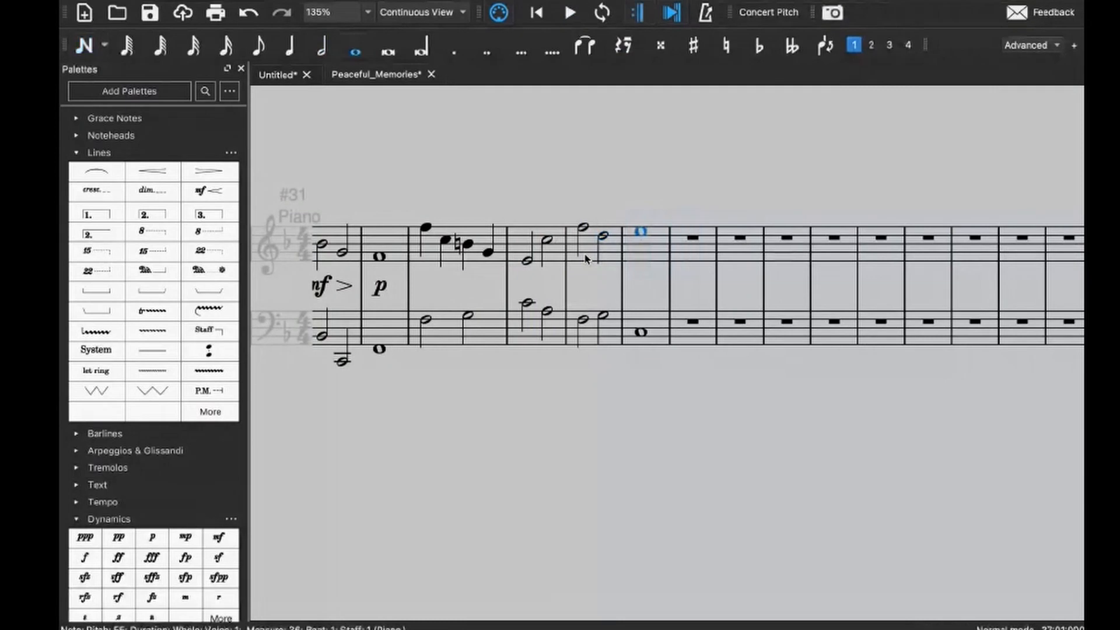
{"action": "left_click", "coordinate": [556, 261]}
{"action": "key", "text": "space"}
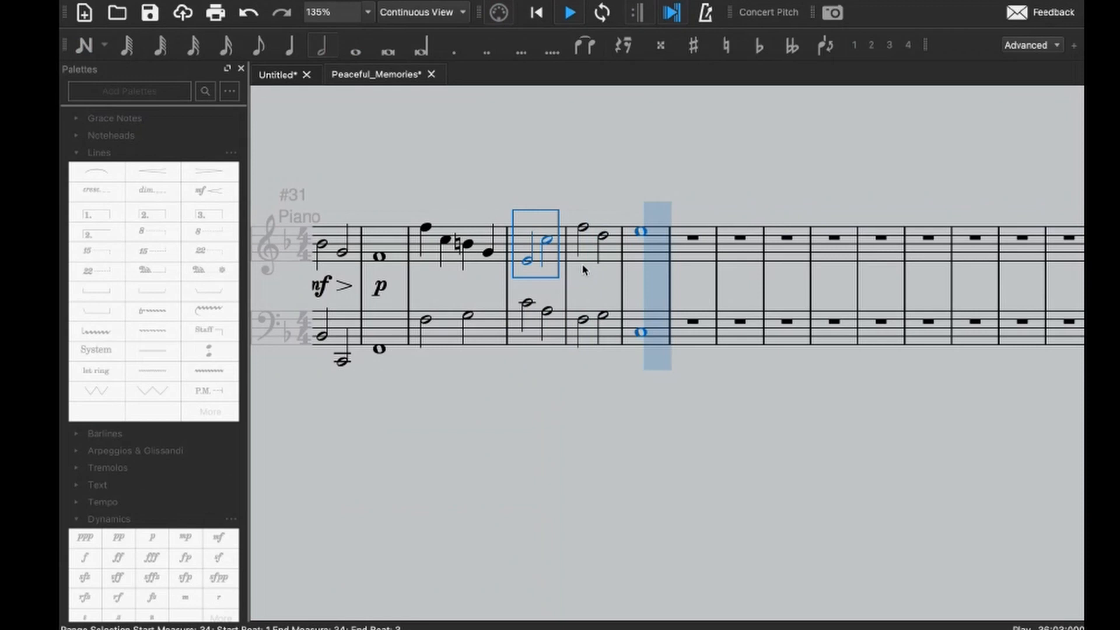
{"action": "key", "text": "space"}
{"action": "key", "text": "ctrl+z"}
{"action": "key", "text": "space"}
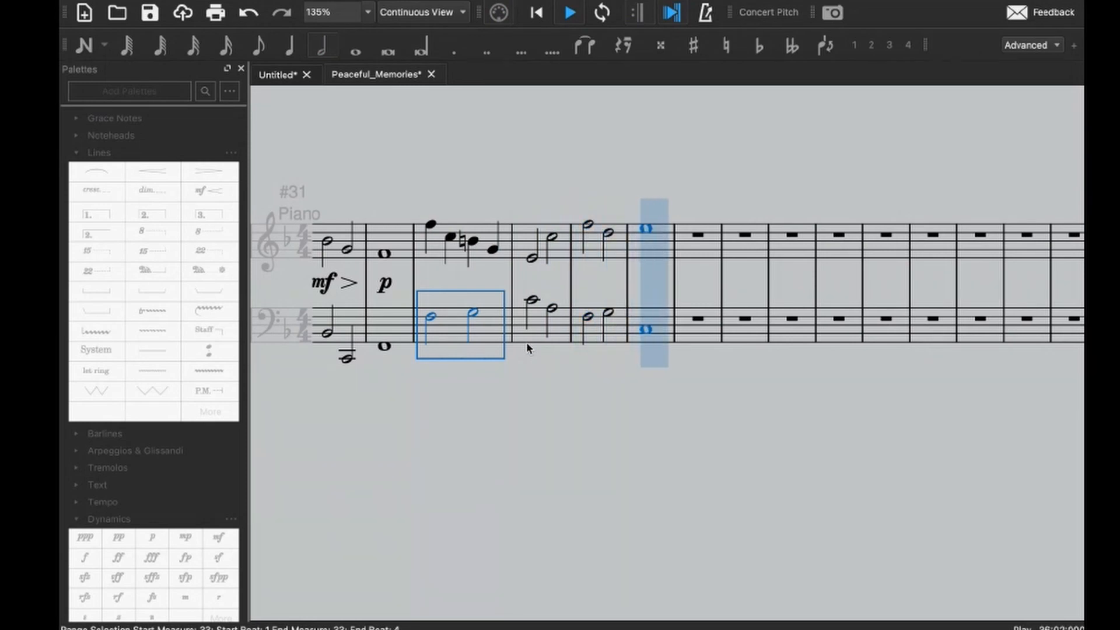
- Shorten the E4 in treble measure 34 to a quarter note, add quarter-note G4 on beat 2, and play back from that measure
{"action": "key", "text": "space"}
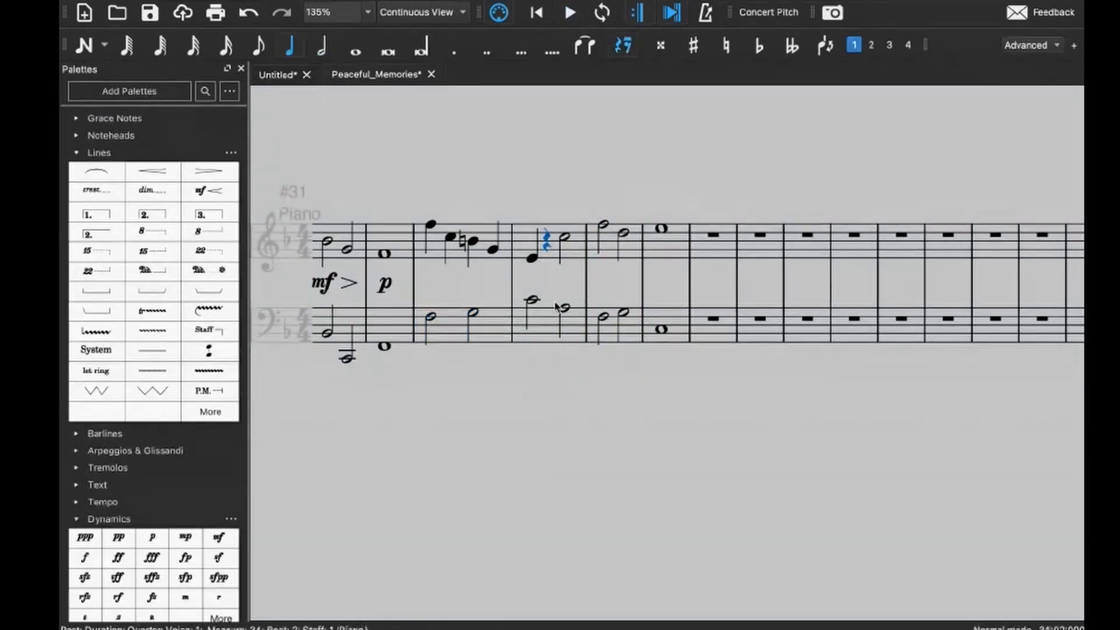
{"action": "key", "text": "n"}
{"action": "key", "text": "g"}
{"action": "key", "text": "Escape"}
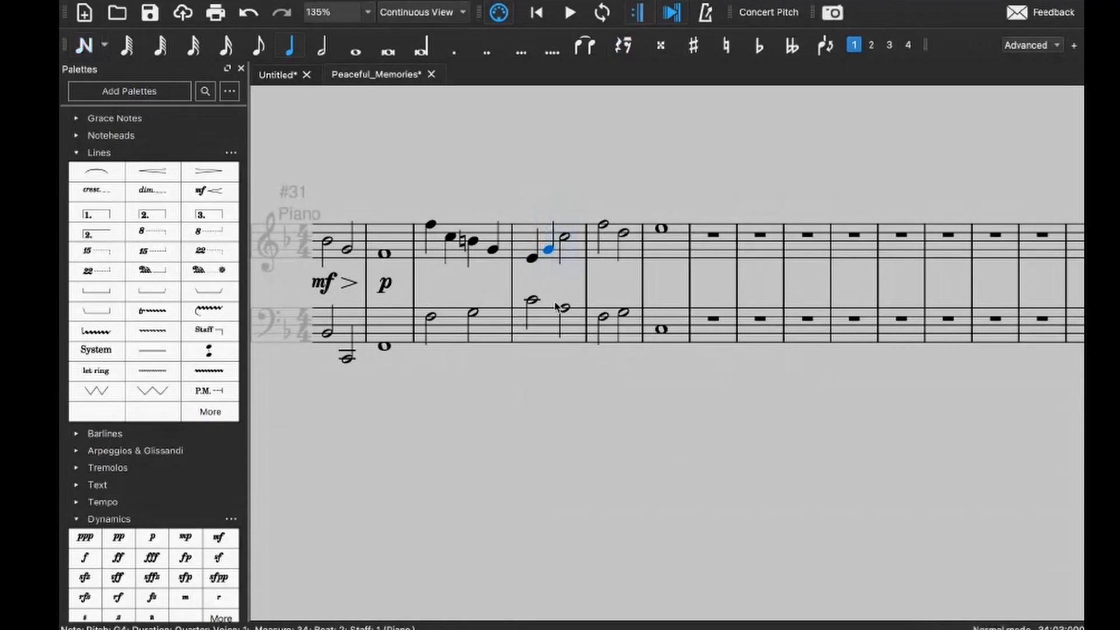
{"action": "left_click", "coordinate": [562, 259]}
{"action": "key", "text": "space"}
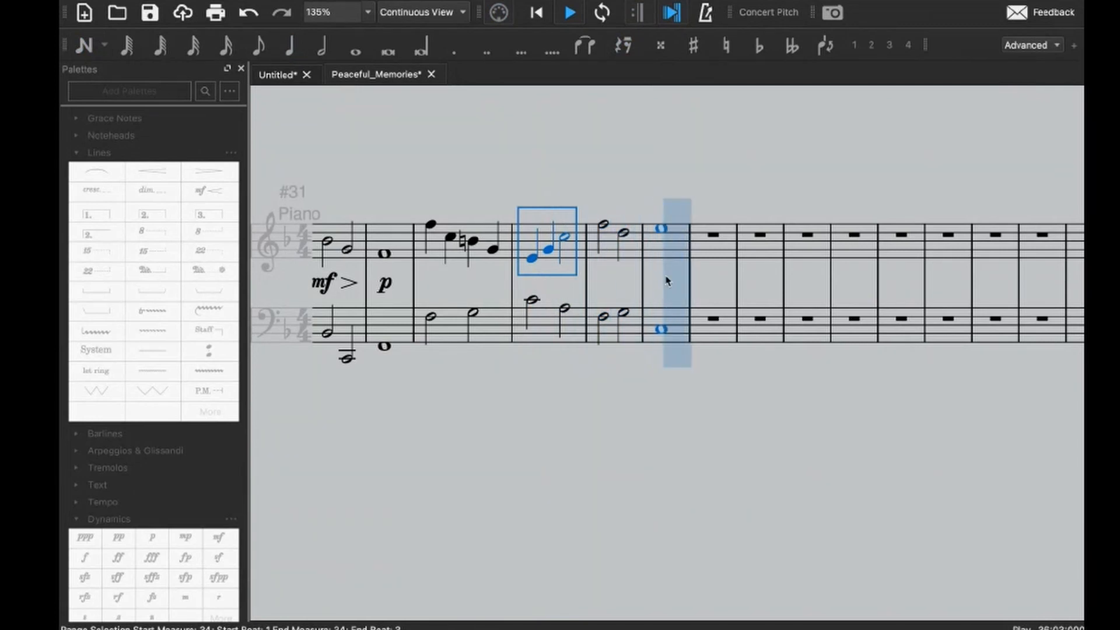
{"action": "key", "text": "space"}
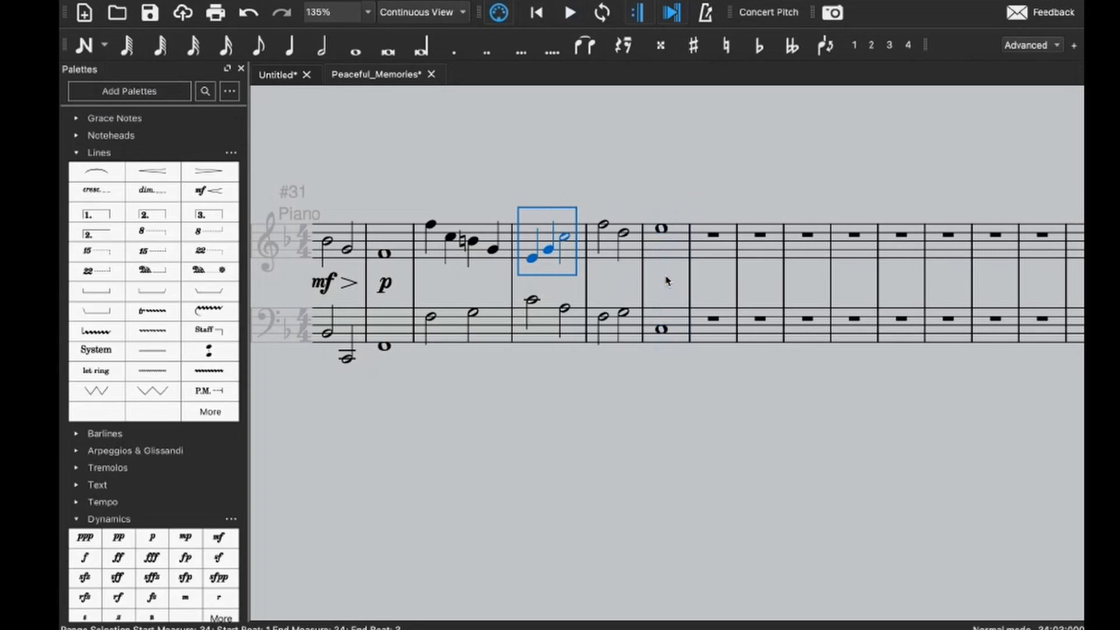
{"action": "left_click", "coordinate": [665, 316]}
{"action": "left_click", "coordinate": [496, 320], "text": "shift"}
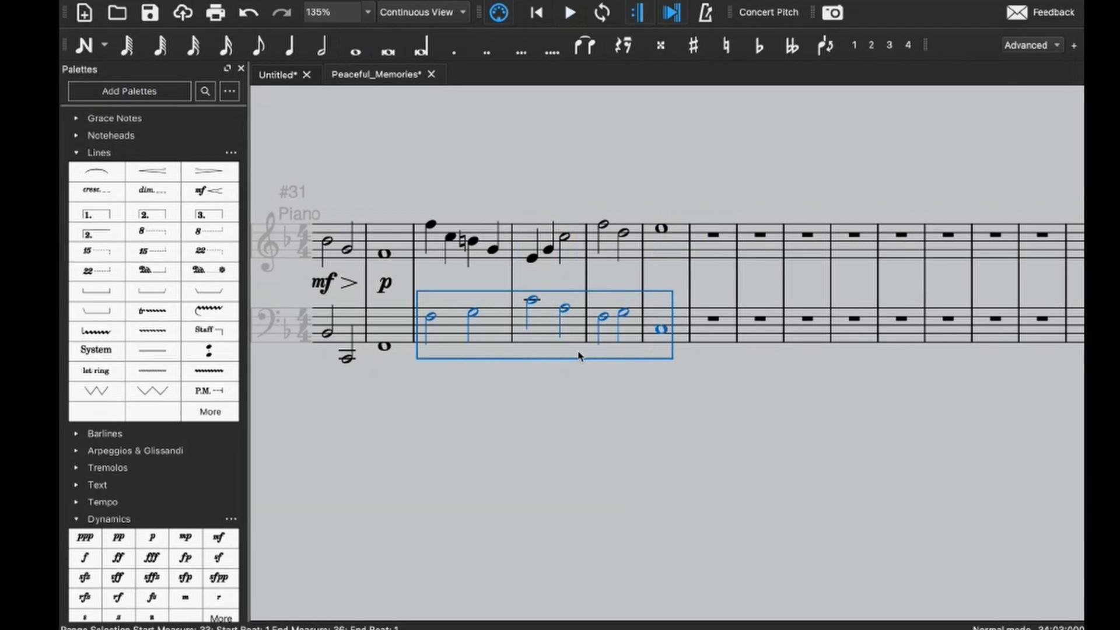
{"action": "left_click", "coordinate": [669, 317]}
{"action": "left_click", "coordinate": [670, 244]}
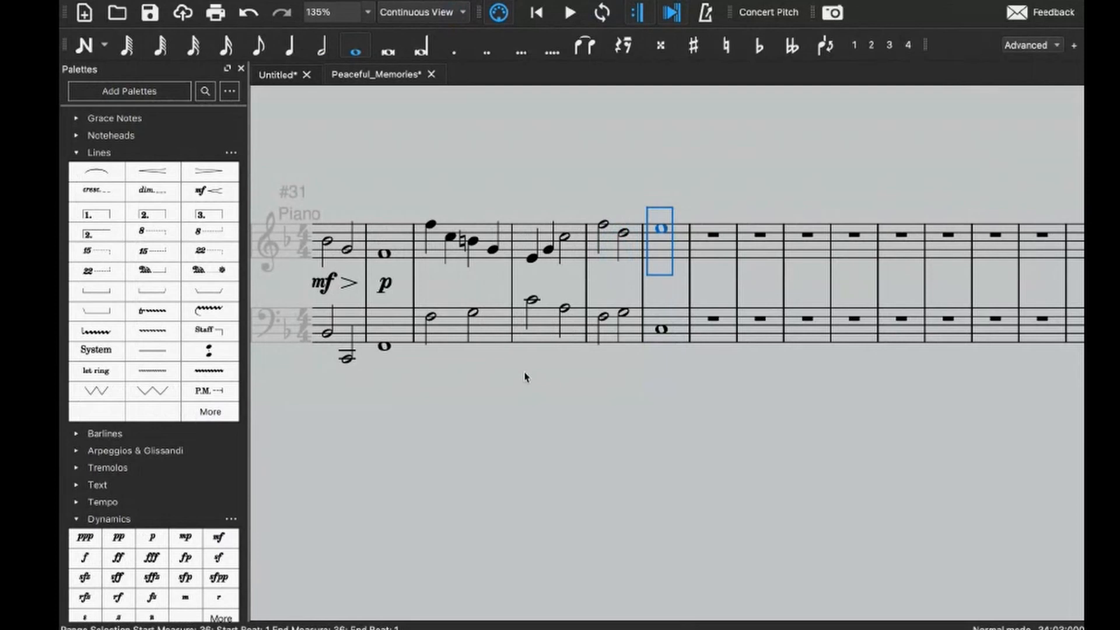
{"action": "left_click", "coordinate": [503, 335]}
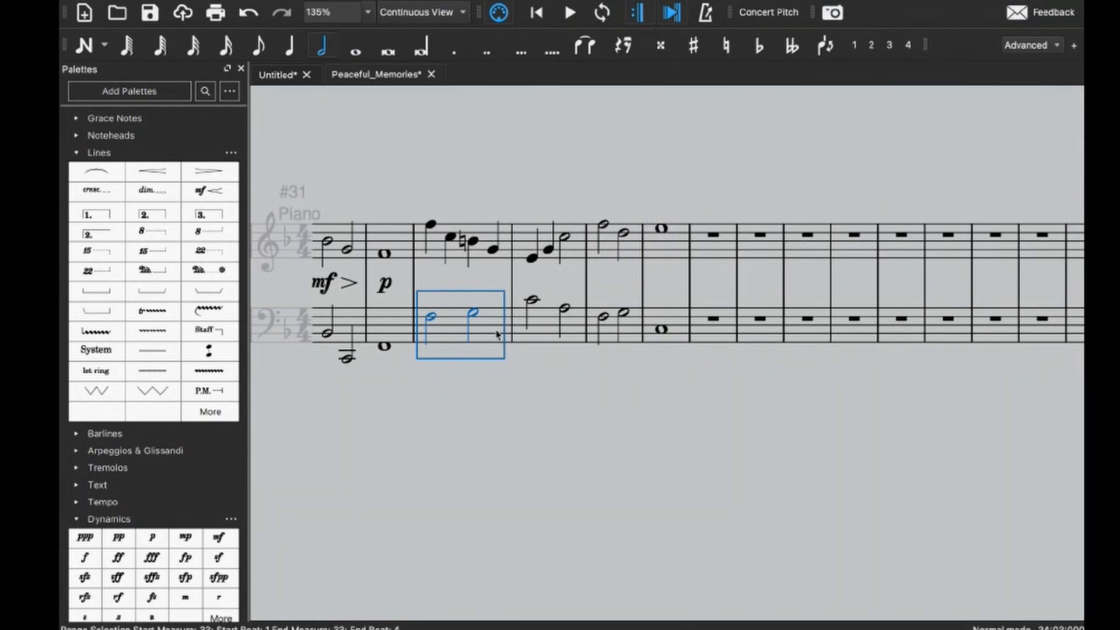
- Try a diminuendo hairpin across treble measure 33
{"action": "left_click", "coordinate": [493, 237]}
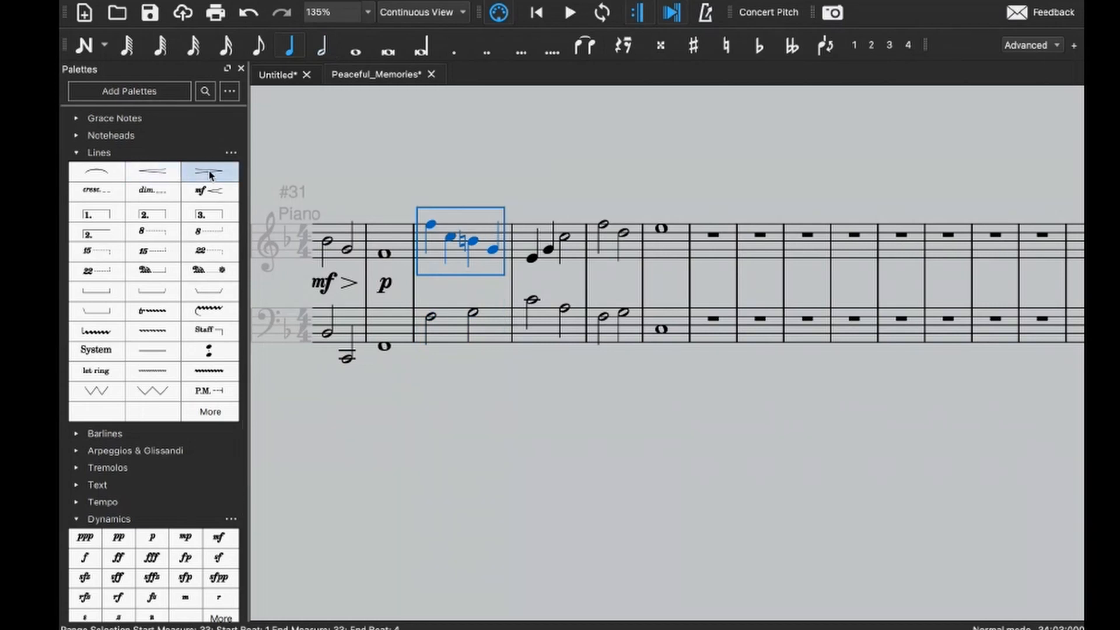
{"action": "left_click", "coordinate": [209, 175]}
{"action": "left_click", "coordinate": [531, 258]}
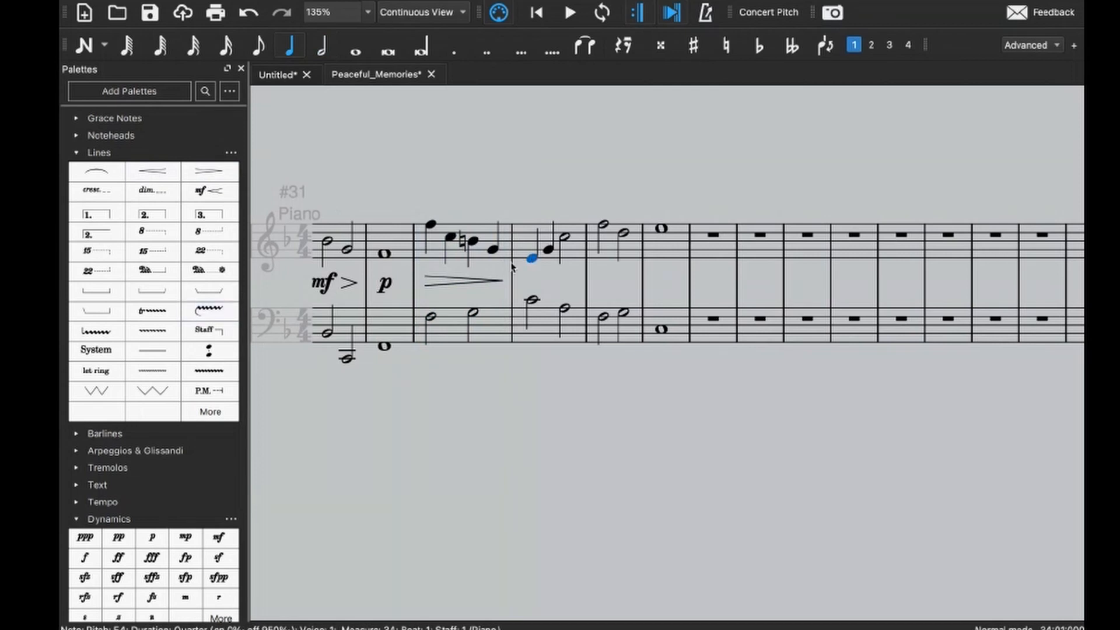
{"action": "left_click", "coordinate": [500, 262]}
{"action": "key", "text": "ctrl+z"}
{"action": "left_click", "coordinate": [483, 231]}
{"action": "key", "text": "ctrl+z"}
- Add a crescendo hairpin across treble measure 34 leading to an mp dynamic at the start of measure 35
{"action": "left_click", "coordinate": [539, 233]}
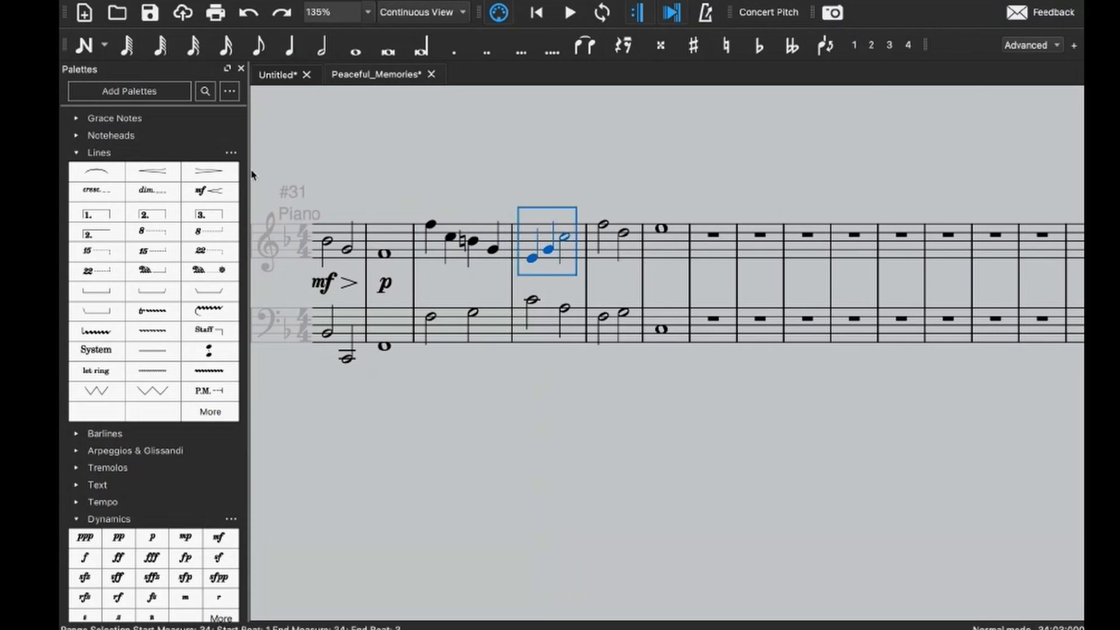
{"action": "left_click", "coordinate": [203, 169]}
{"action": "left_click", "coordinate": [185, 537]}
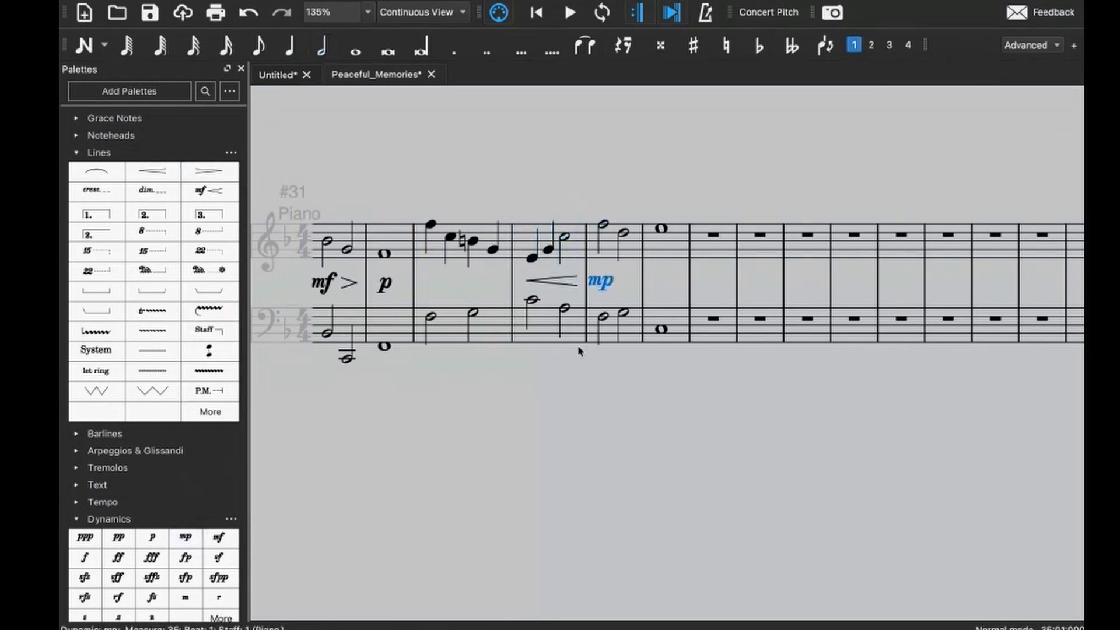
- Add a p dynamic to the whole note in treble measure 36 and play back the phrase from measure 33
{"action": "key", "text": "ctrl+Right"}
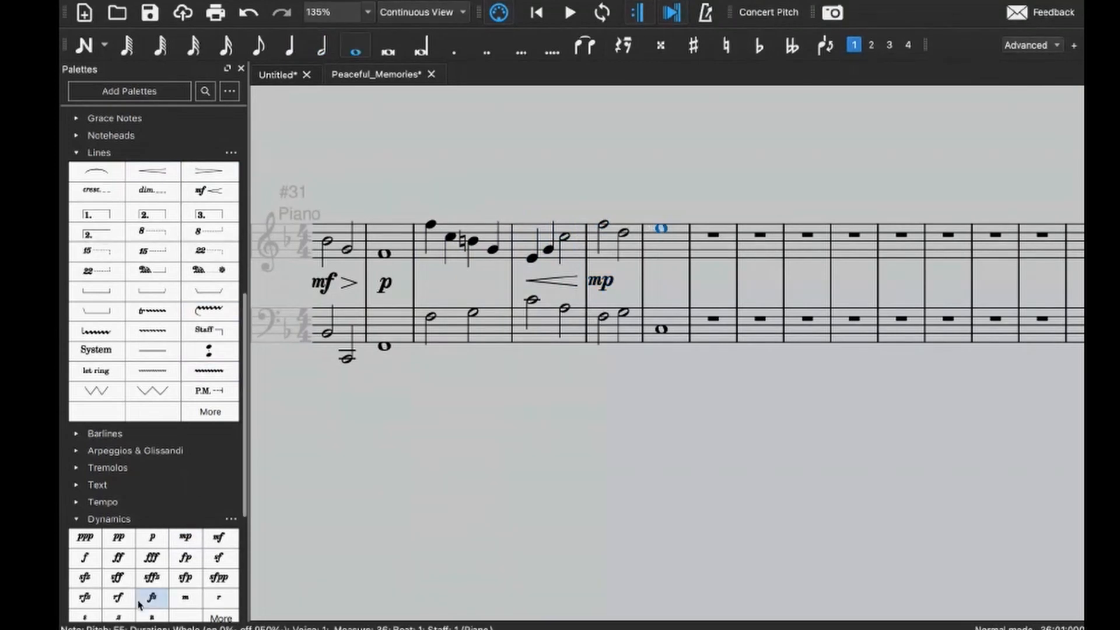
{"action": "left_click", "coordinate": [153, 537]}
{"action": "key", "text": "Escape"}
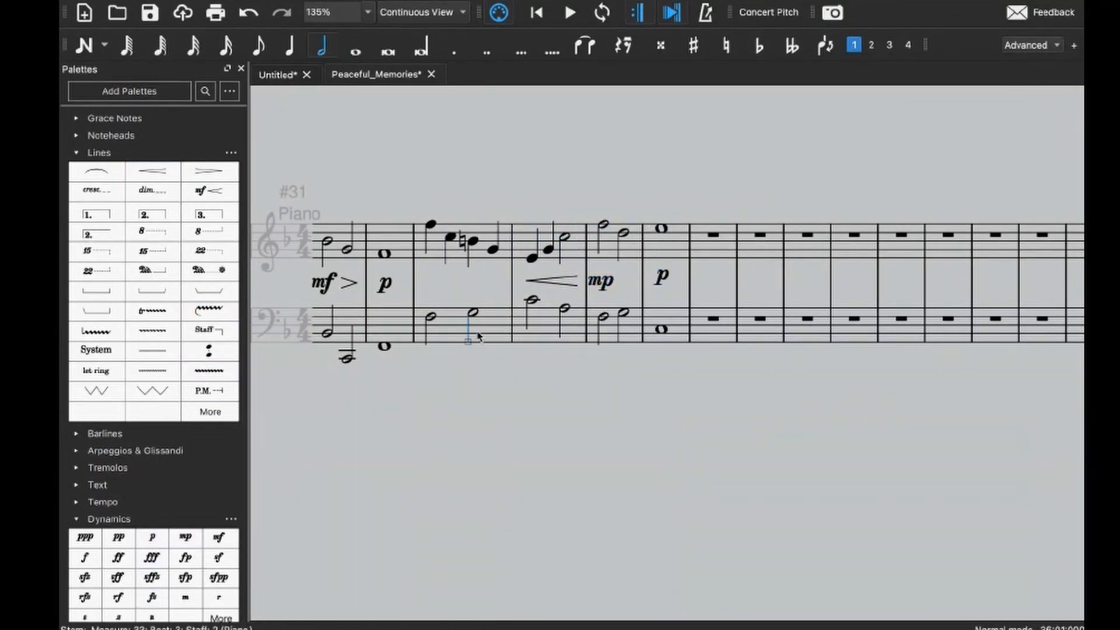
{"action": "left_click", "coordinate": [496, 337]}
{"action": "key", "text": "space"}
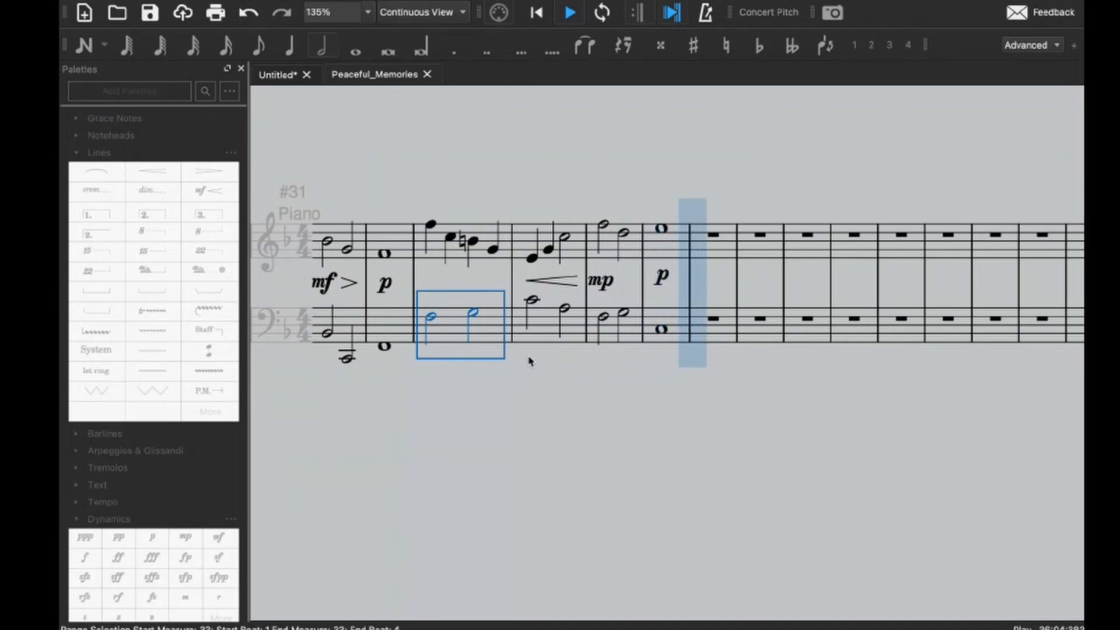
{"action": "key", "text": "space"}
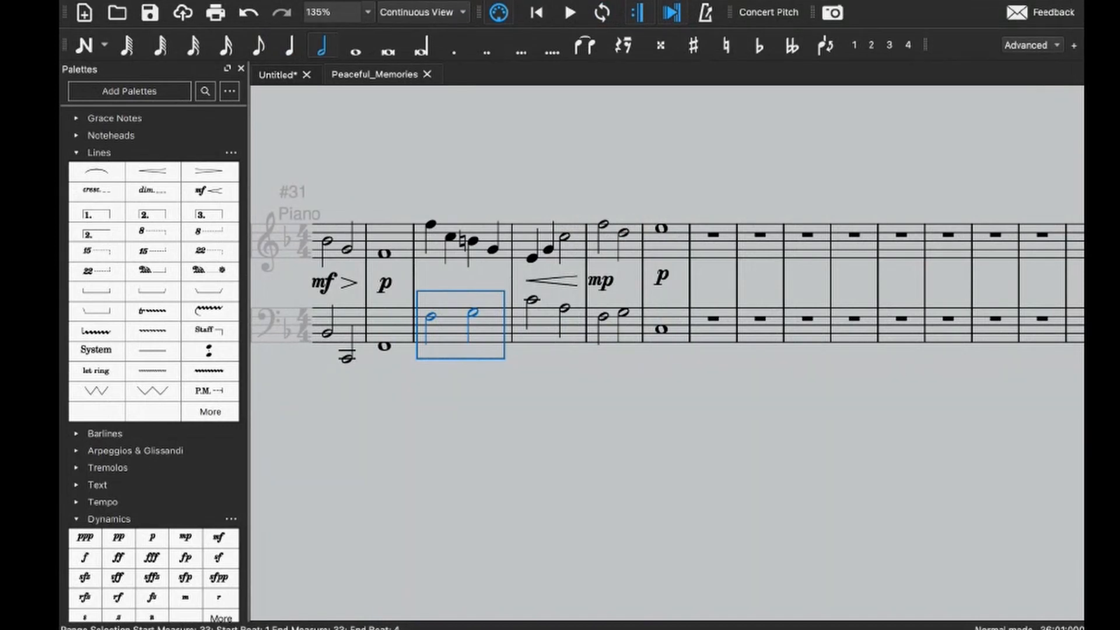
{"action": "scroll", "coordinate": [620, 358], "scroll_direction": "right", "scroll_amount": 4}
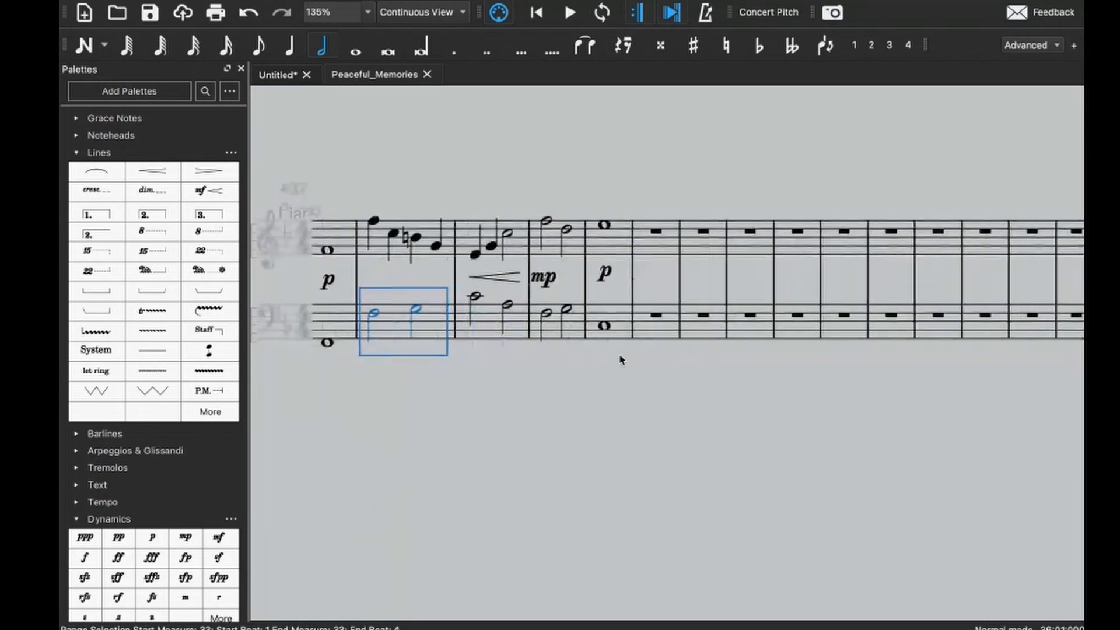
{"action": "scroll", "coordinate": [592, 352], "scroll_direction": "up", "scroll_amount": 2}
{"action": "left_click", "coordinate": [551, 343]}
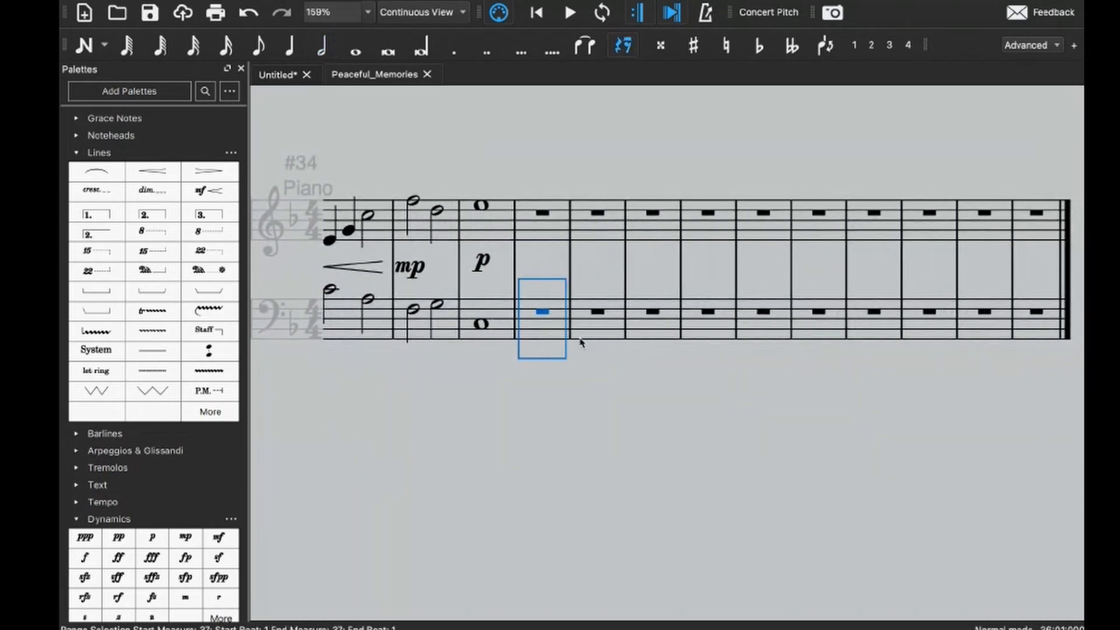
{"action": "key", "text": "n"}
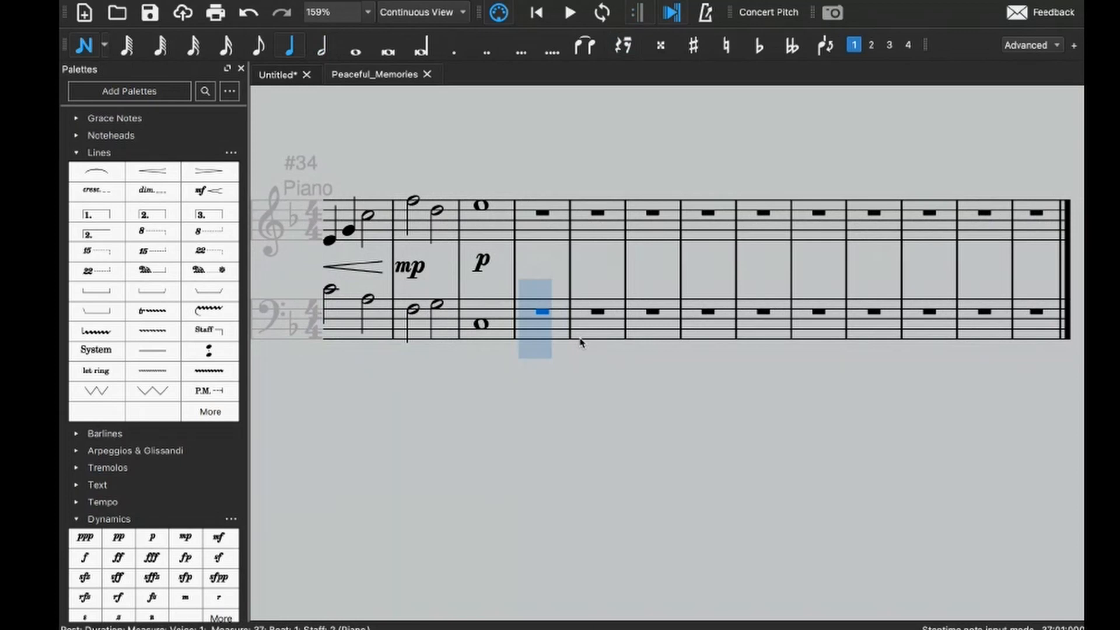
{"action": "key", "text": "c"}
{"action": "key", "text": "shift+e"}
{"action": "key", "text": "shift+g"}
{"action": "key", "text": "c"}
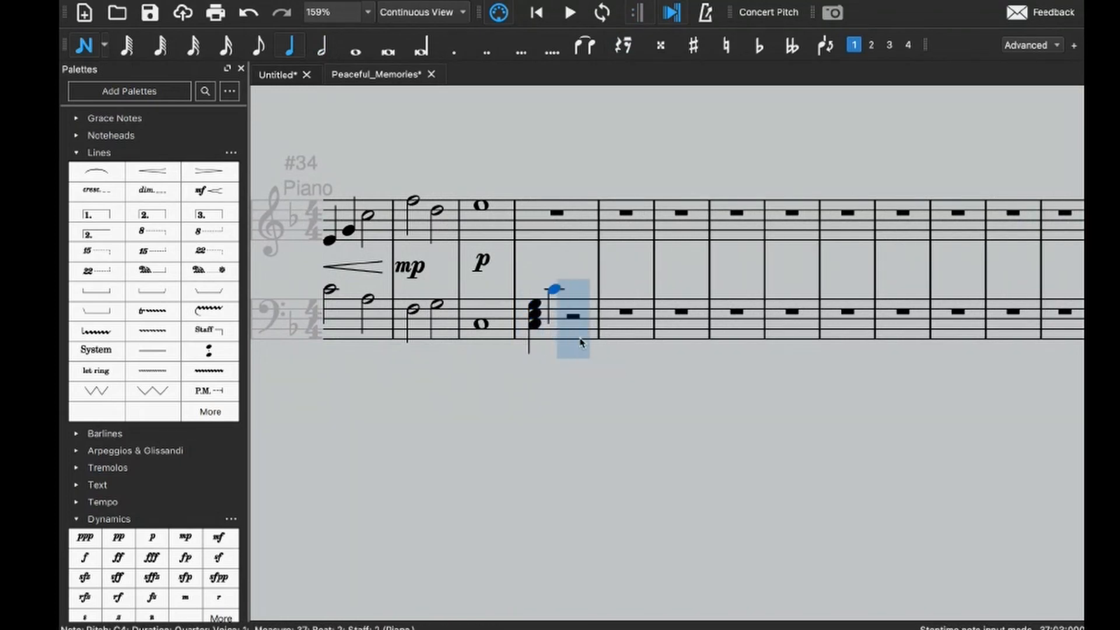
{"action": "key", "text": "ctrl+z"}
{"action": "key", "text": "ctrl+z"}
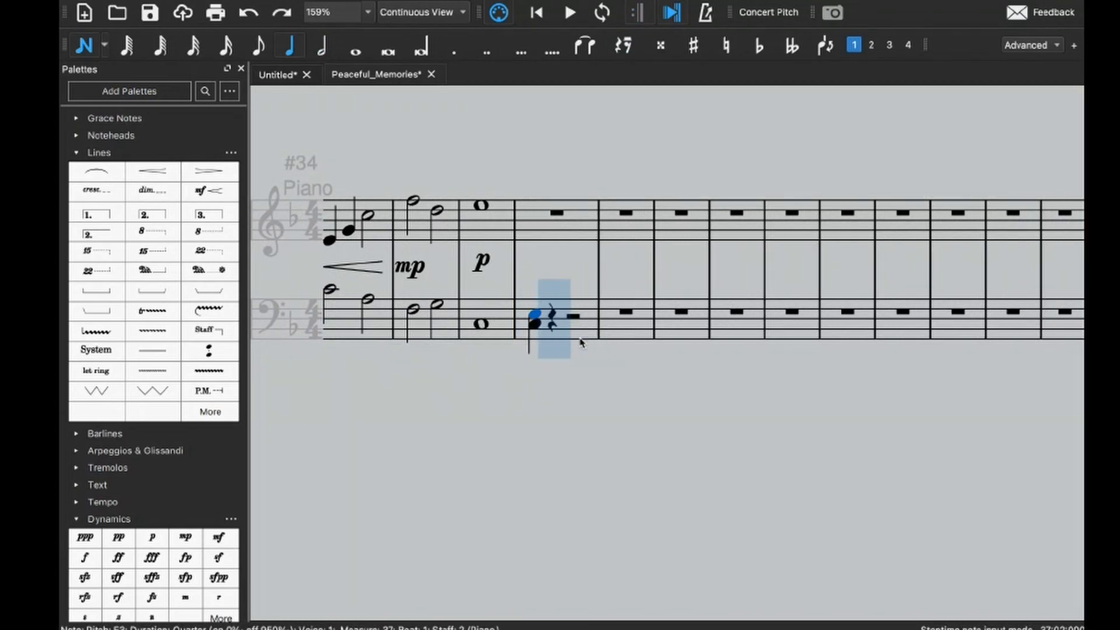
{"action": "key", "text": "ctrl+z"}
{"action": "key", "text": "ctrl+z"}
{"action": "key", "text": "Escape"}
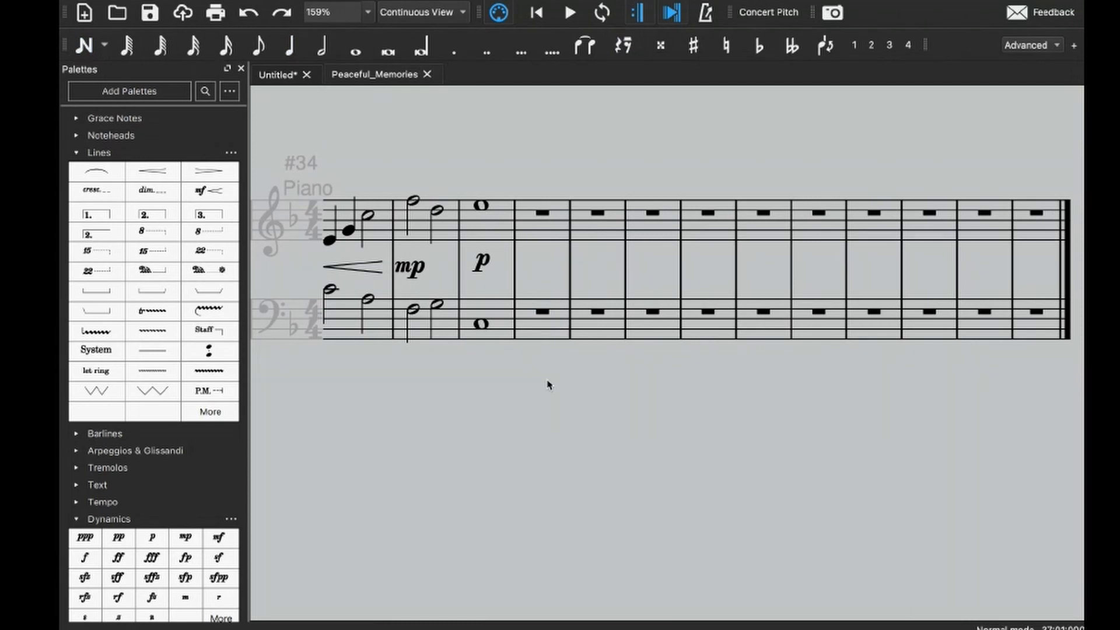
- Enter quarter notes C3, E3, G3 and A3 in bass measure 37
{"action": "left_click", "coordinate": [541, 333]}
{"action": "key", "text": "n"}
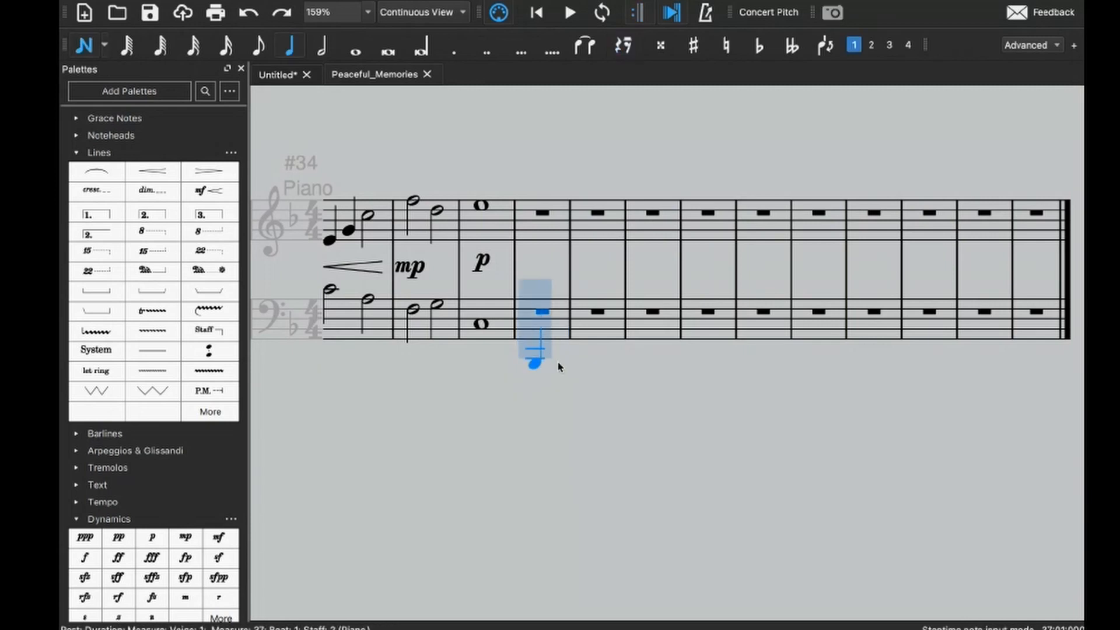
{"action": "key", "text": "c"}
{"action": "key", "text": "e"}
{"action": "key", "text": "g"}
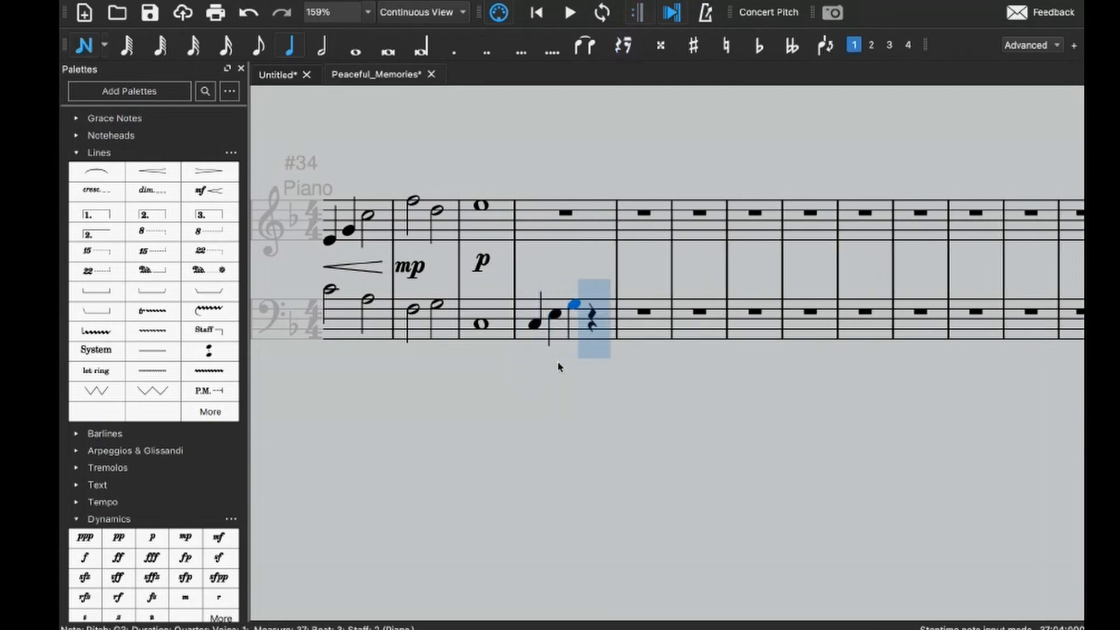
{"action": "key", "text": "a"}
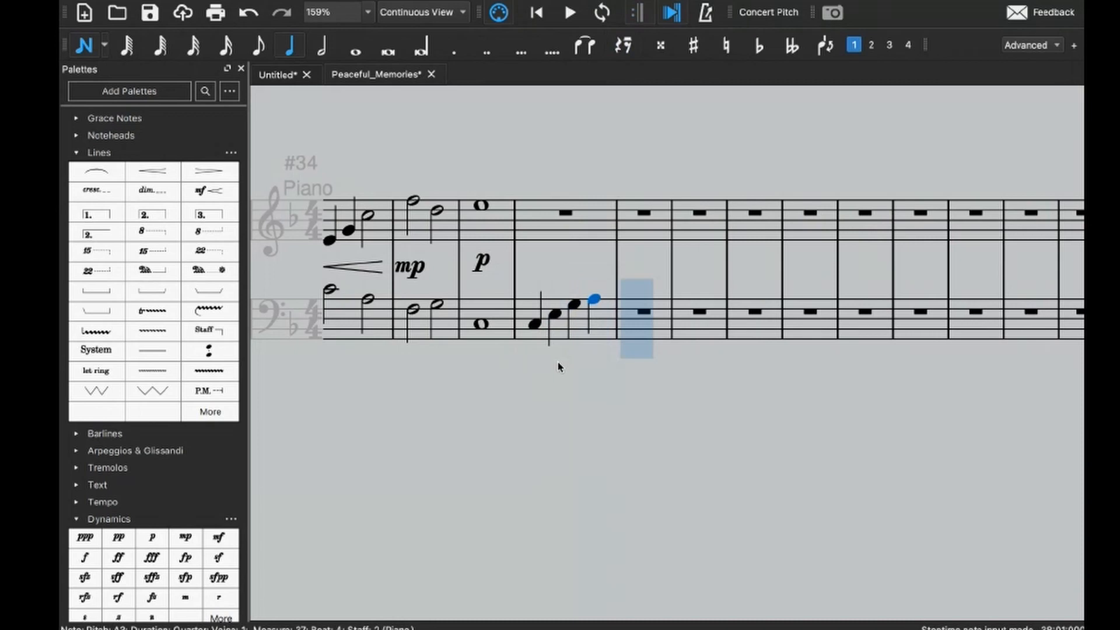
- Enter quarter notes F3, G3, E3 and C3 in bass measure 38
{"action": "key", "text": "f"}
{"action": "key", "text": "shift+g"}
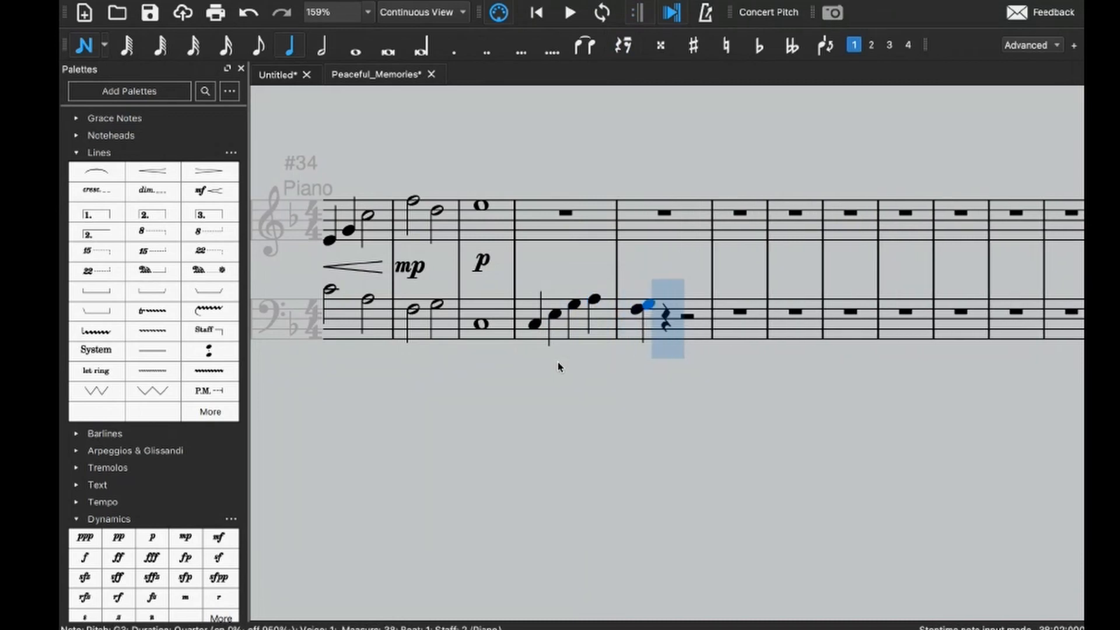
{"action": "key", "text": "ctrl+z"}
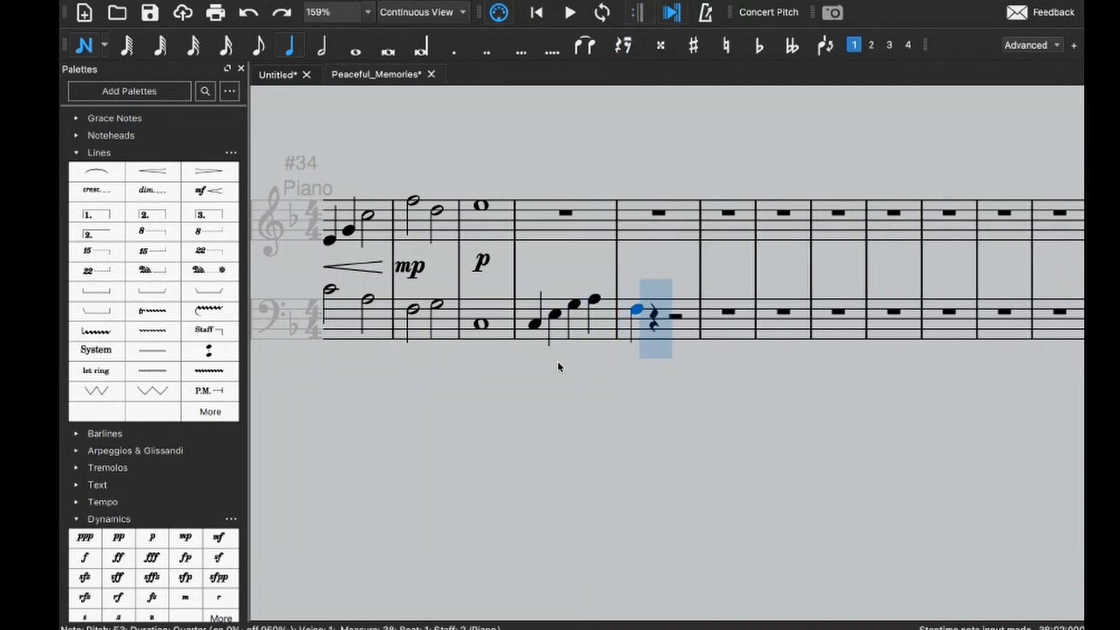
{"action": "key", "text": "g"}
{"action": "key", "text": "e"}
{"action": "key", "text": "c"}
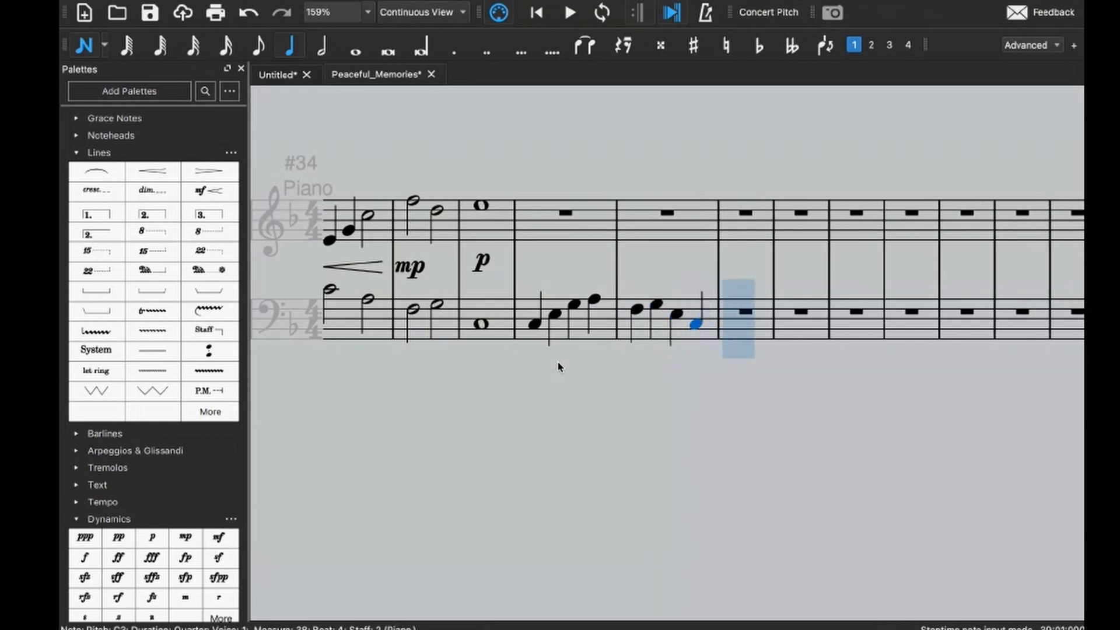
{"action": "key", "text": "Escape"}
{"action": "key", "text": "Escape"}
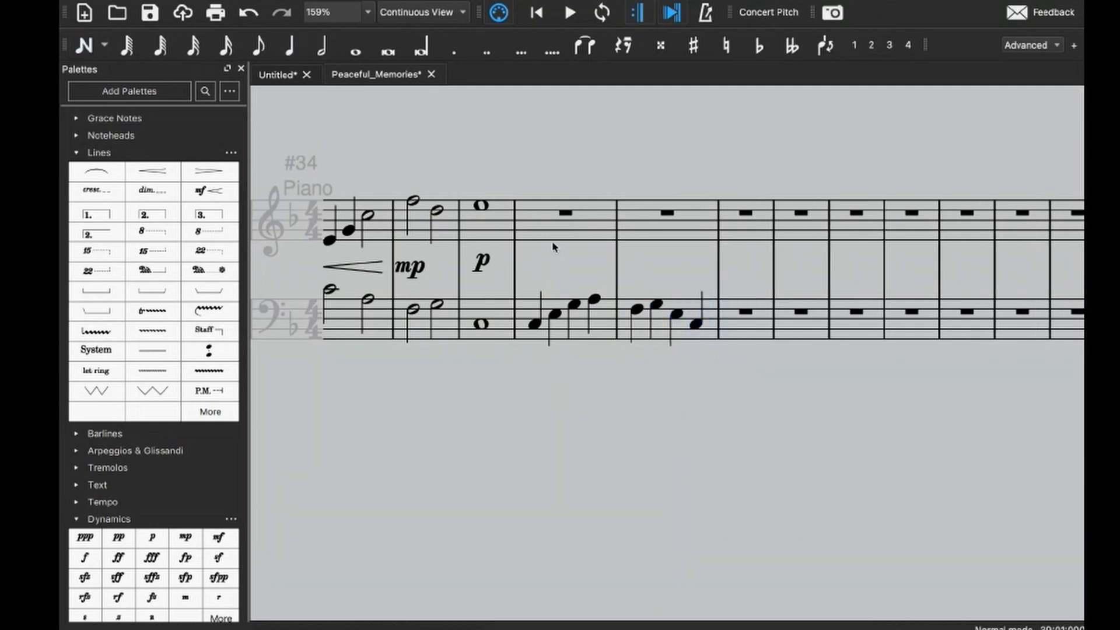
- Fill treble measure 37 with a dotted quarter C5, eighth notes G4, A4 and G4, and a quarter note F4
{"action": "left_click", "coordinate": [546, 228]}
{"action": "key", "text": "n"}
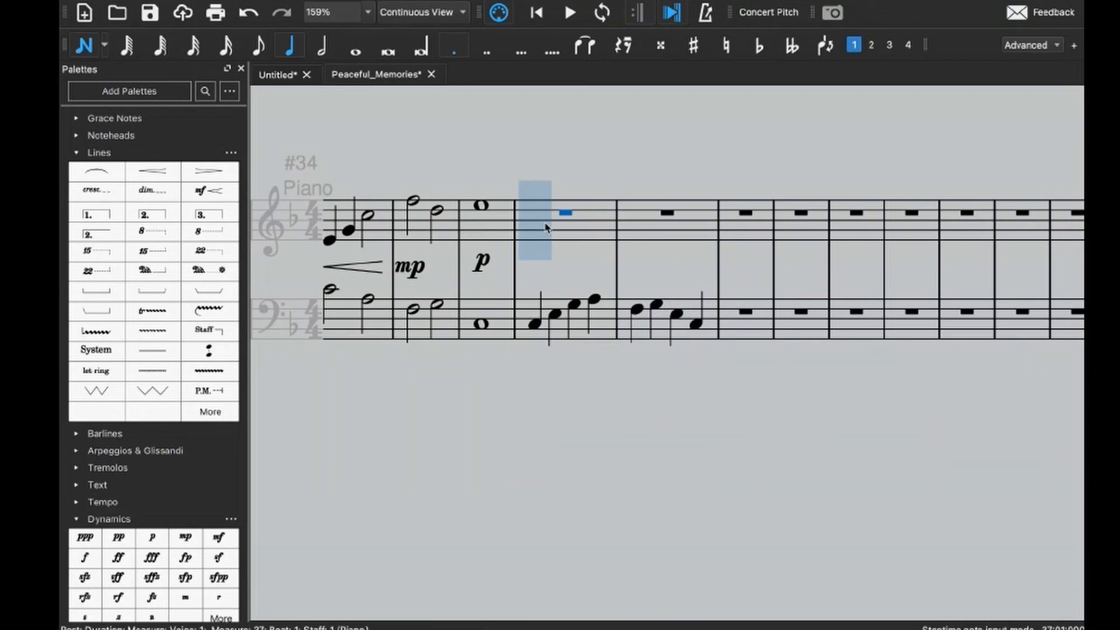
{"action": "key", "text": "c"}
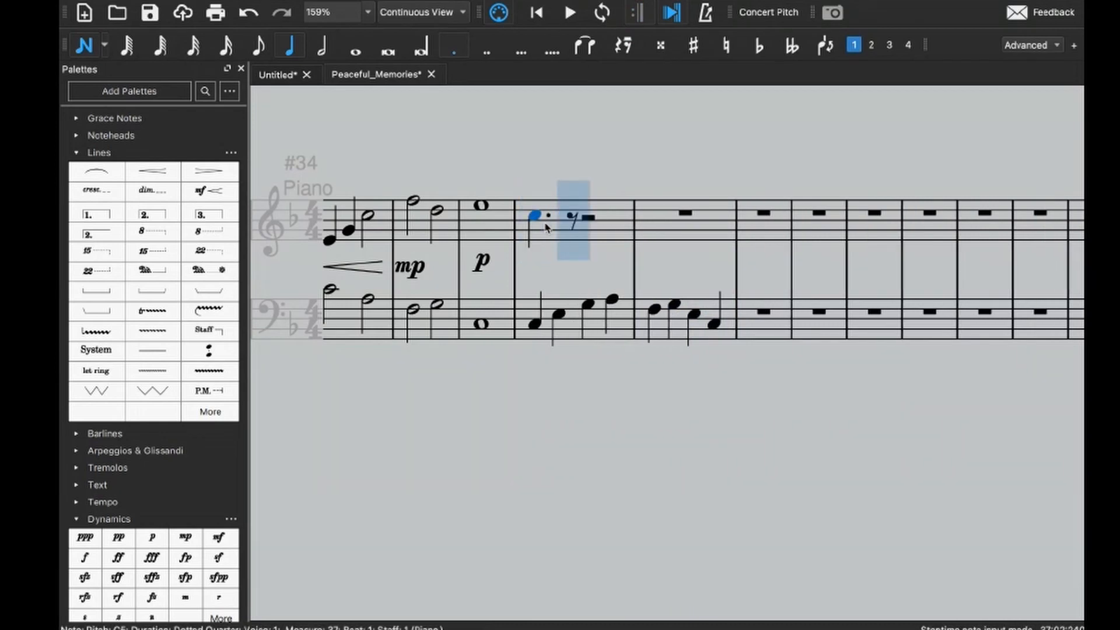
{"action": "key", "text": "3"}
{"action": "key", "text": "g"}
{"action": "key", "text": "a"}
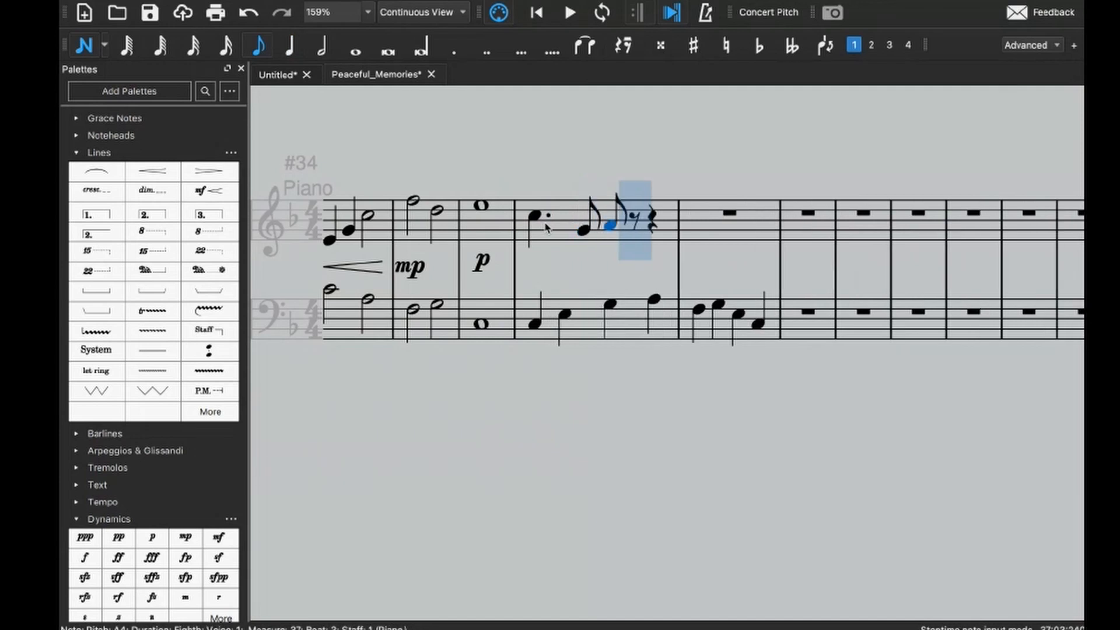
{"action": "key", "text": "g"}
{"action": "key", "text": "5"}
{"action": "key", "text": "f"}
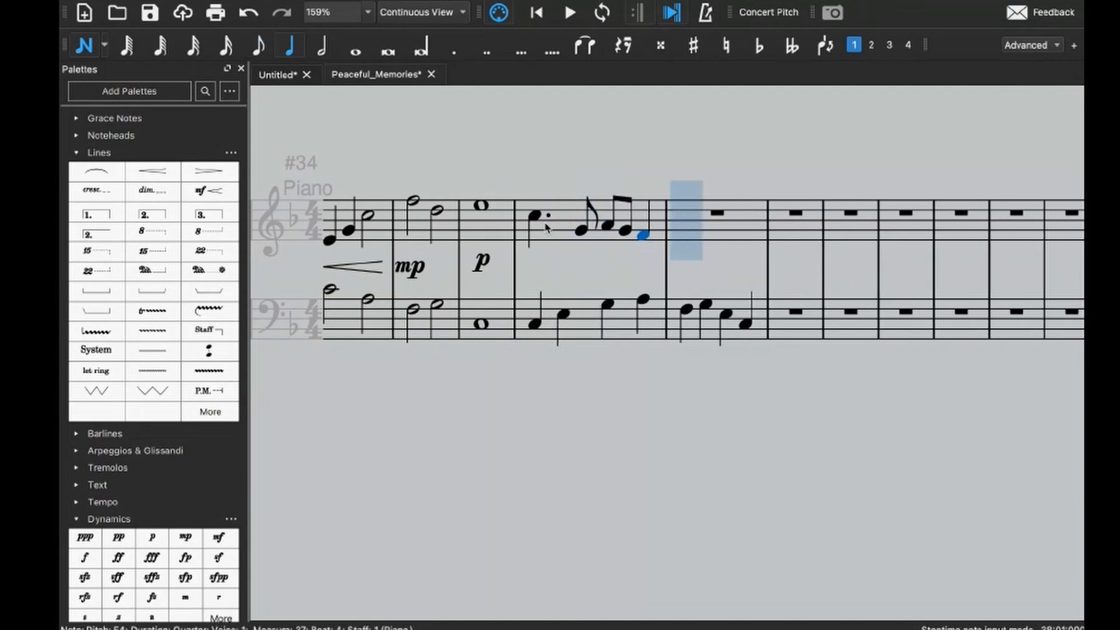
- Tie the F4 over to treble measure 38 as a quarter note and add quarter notes E4, D4 and C4
{"action": "key", "text": "t"}
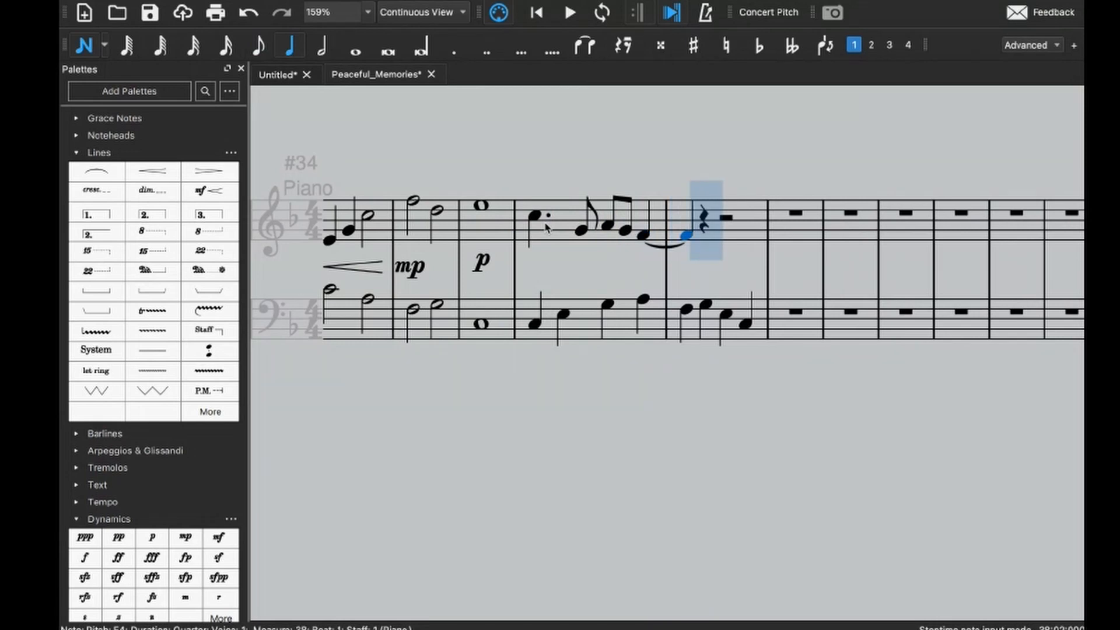
{"action": "key", "text": "e"}
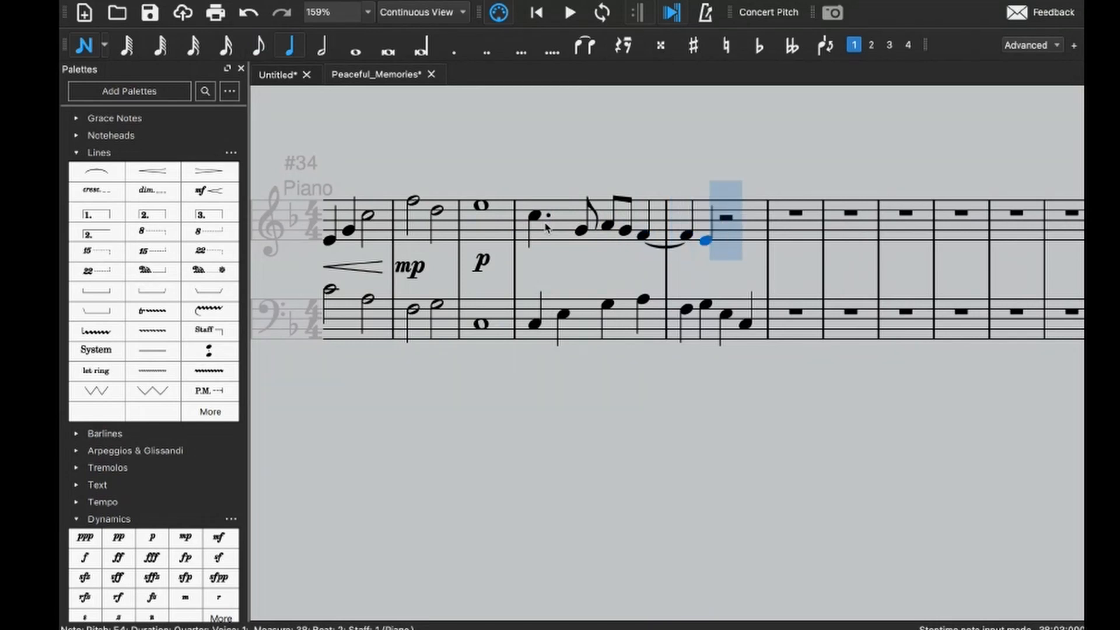
{"action": "key", "text": "d"}
{"action": "key", "text": "c"}
{"action": "key", "text": "Escape"}
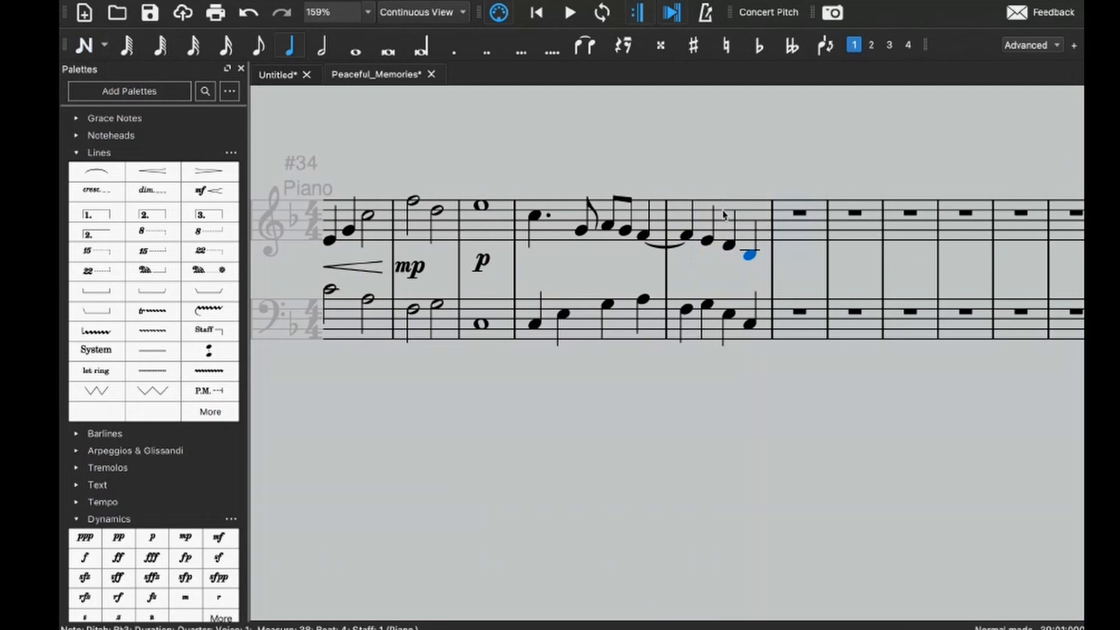
- Play back from measure 37 and raise the beat 3 bass note in measure 38 to F3
{"action": "left_click", "coordinate": [566, 240]}
{"action": "key", "text": "space"}
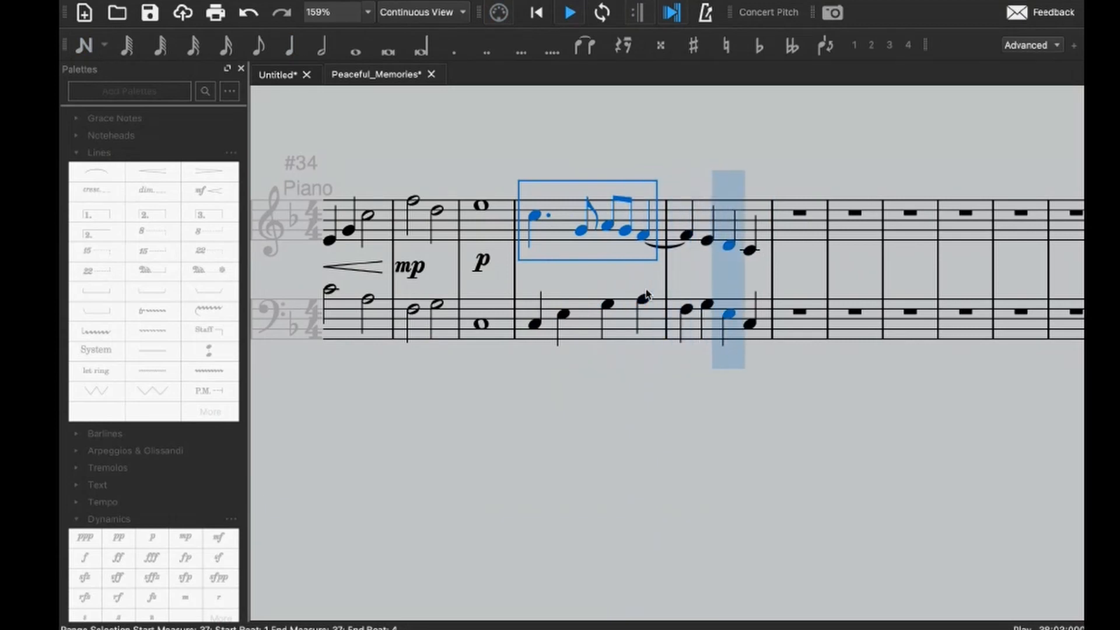
{"action": "key", "text": "space"}
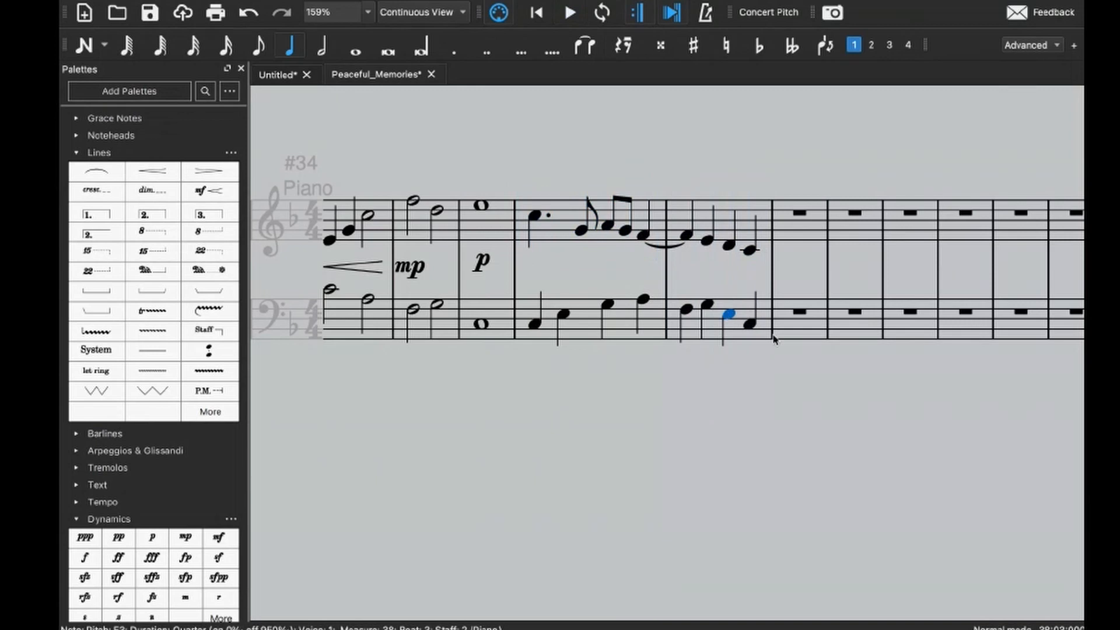
{"action": "left_click", "coordinate": [742, 320]}
{"action": "key", "text": "space"}
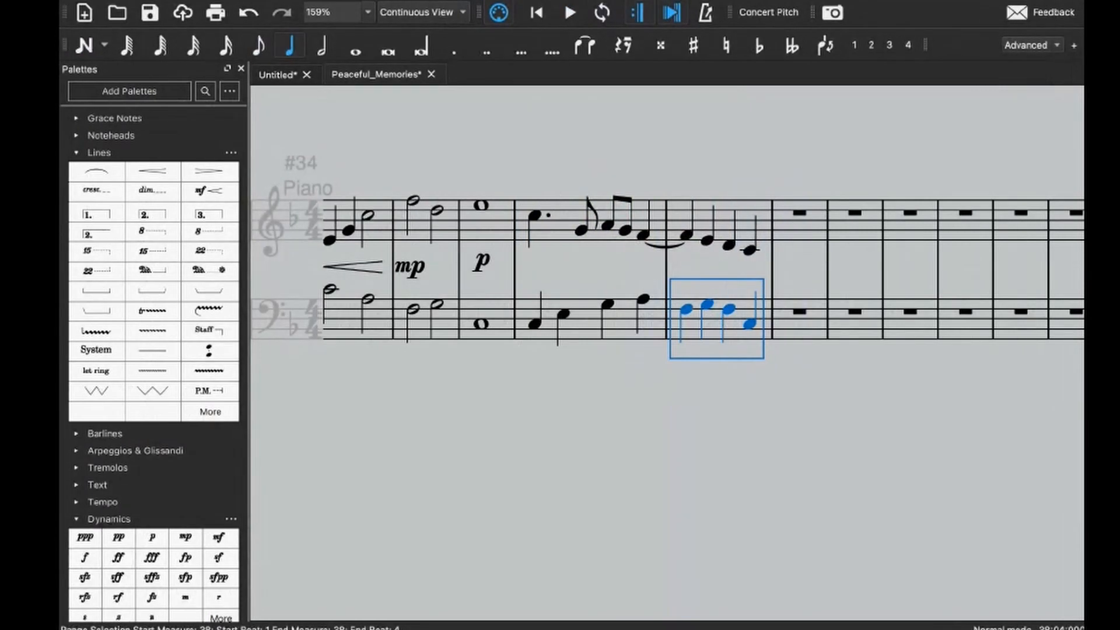
- Play back the passage from measure 36 through measure 38
{"action": "left_click", "coordinate": [565, 328]}
{"action": "left_click", "coordinate": [466, 233]}
{"action": "key", "text": "space"}
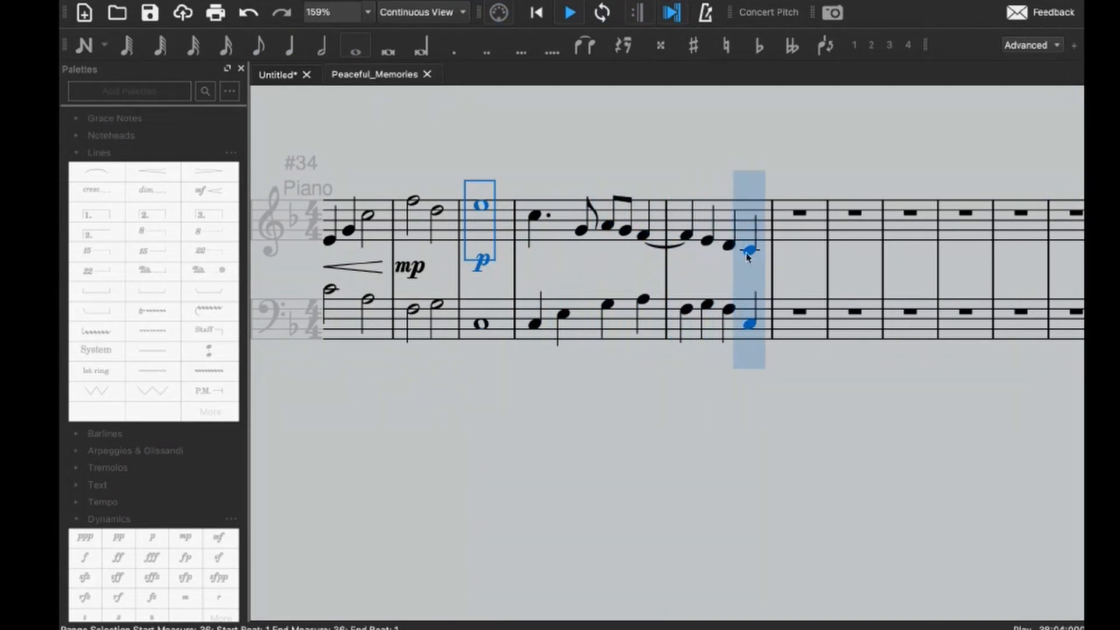
{"action": "key", "text": "space"}
- Change the time signature at measure 38 to 3/4
{"action": "left_click", "coordinate": [748, 225]}
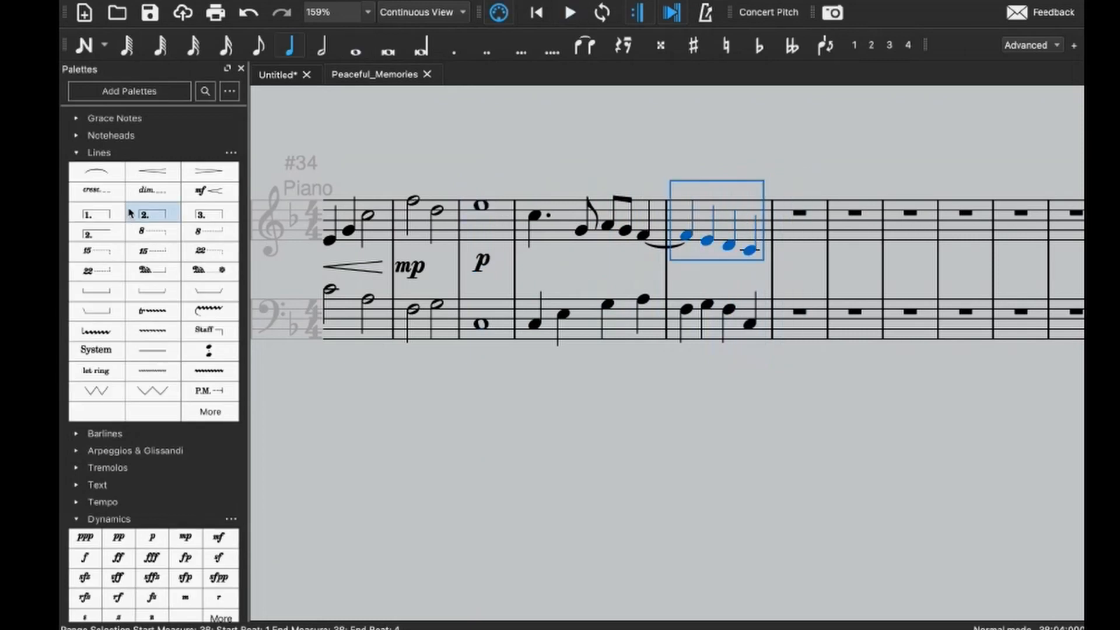
{"action": "scroll", "coordinate": [131, 213], "scroll_direction": "up", "scroll_amount": 8}
{"action": "left_click", "coordinate": [119, 125]}
{"action": "left_click", "coordinate": [795, 252]}
{"action": "key", "text": "7"}
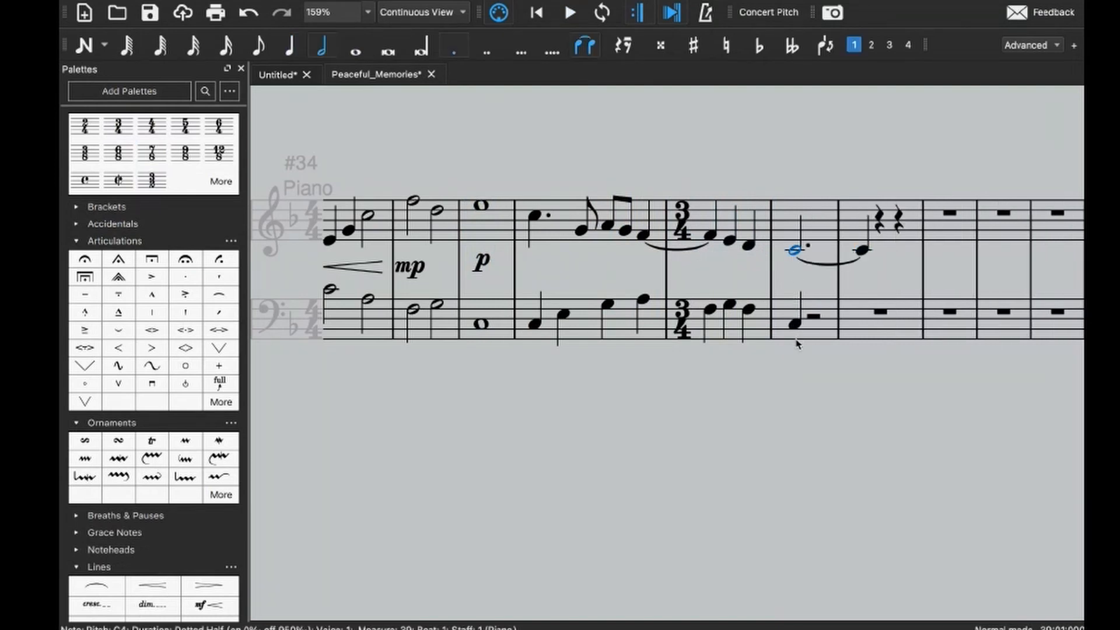
{"action": "key", "text": "ctrl+z"}
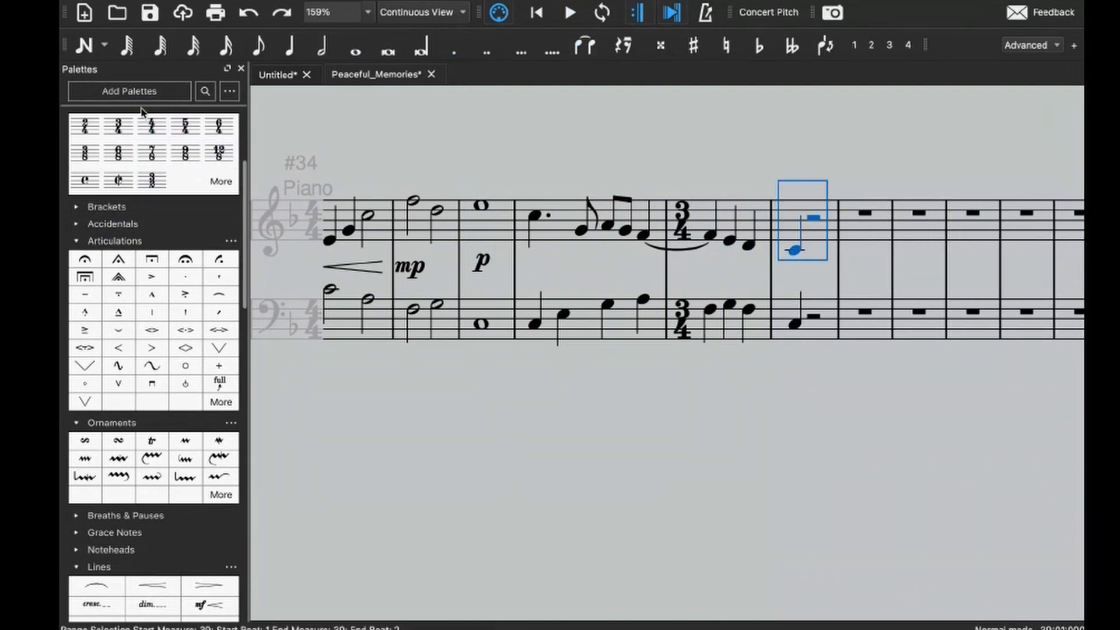
- Set measure 39 back to 4/4 time and lengthen its opening C4 and C3 to half notes
{"action": "left_click", "coordinate": [150, 124]}
{"action": "left_click", "coordinate": [818, 250]}
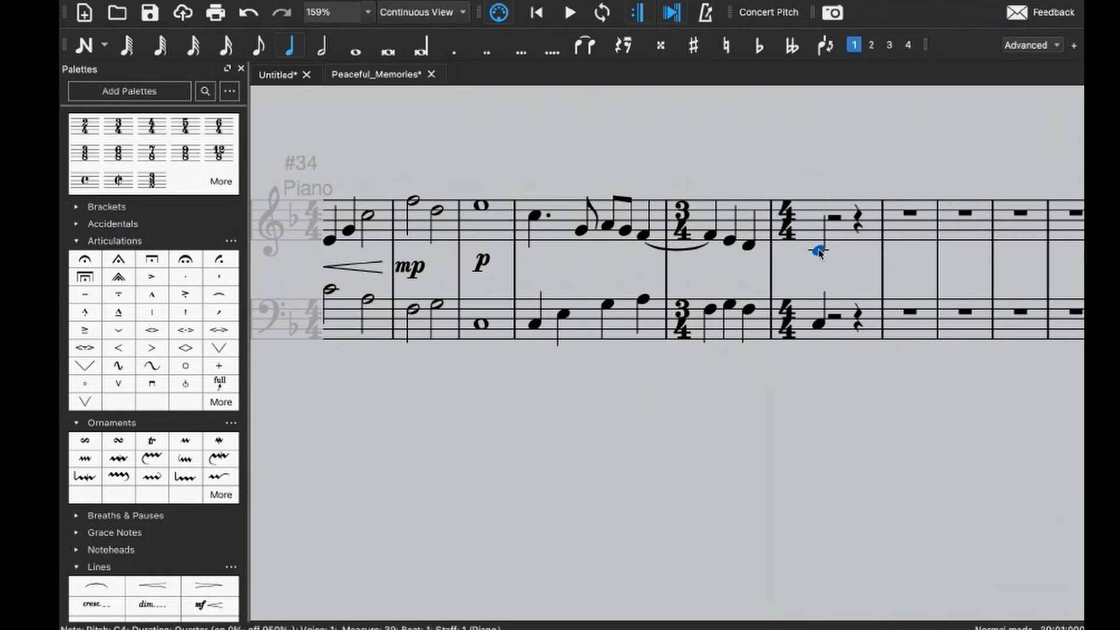
{"action": "key", "text": "6"}
{"action": "left_click", "coordinate": [819, 323]}
{"action": "key", "text": "6"}
- Play back the passage from measure 37 to hear the meter change
{"action": "left_click", "coordinate": [617, 327]}
{"action": "key", "text": "space"}
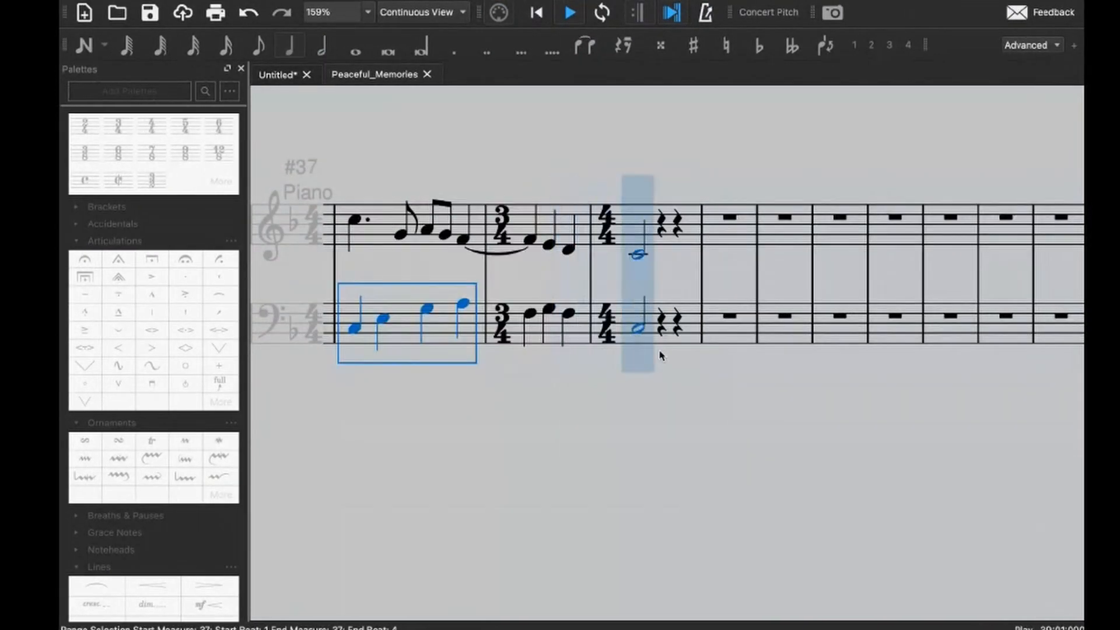
{"action": "key", "text": "space"}
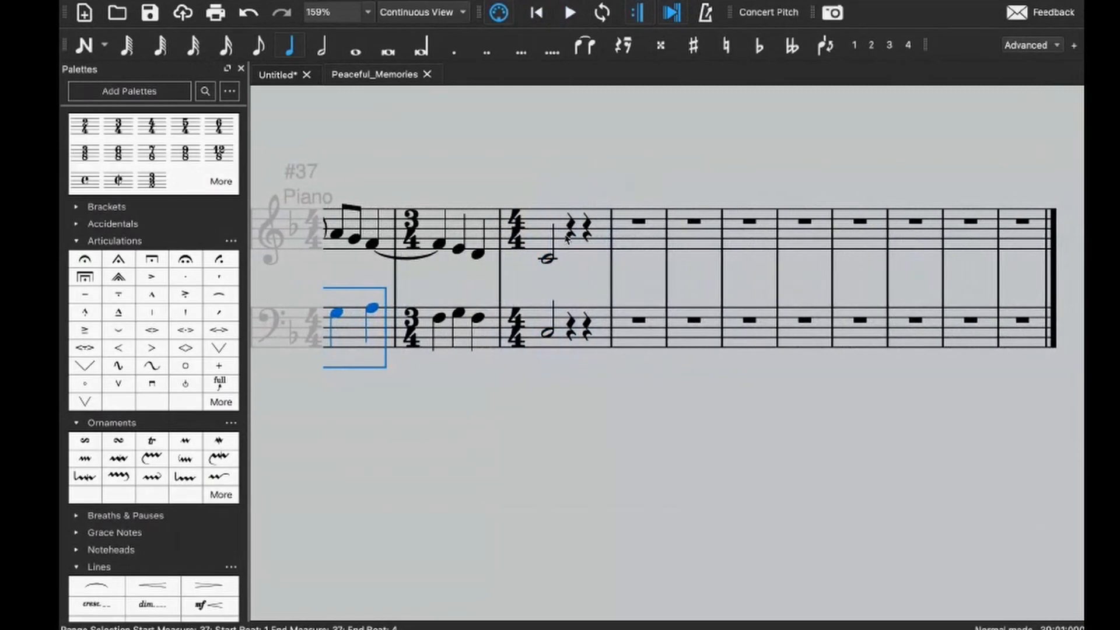
- Enter sixteenth notes E4, G4, C5 and E5 on beat 3 of treble measure 39, followed by a quarter note C5
{"action": "left_click", "coordinate": [567, 232]}
{"action": "key", "text": "n"}
{"action": "key", "text": "3"}
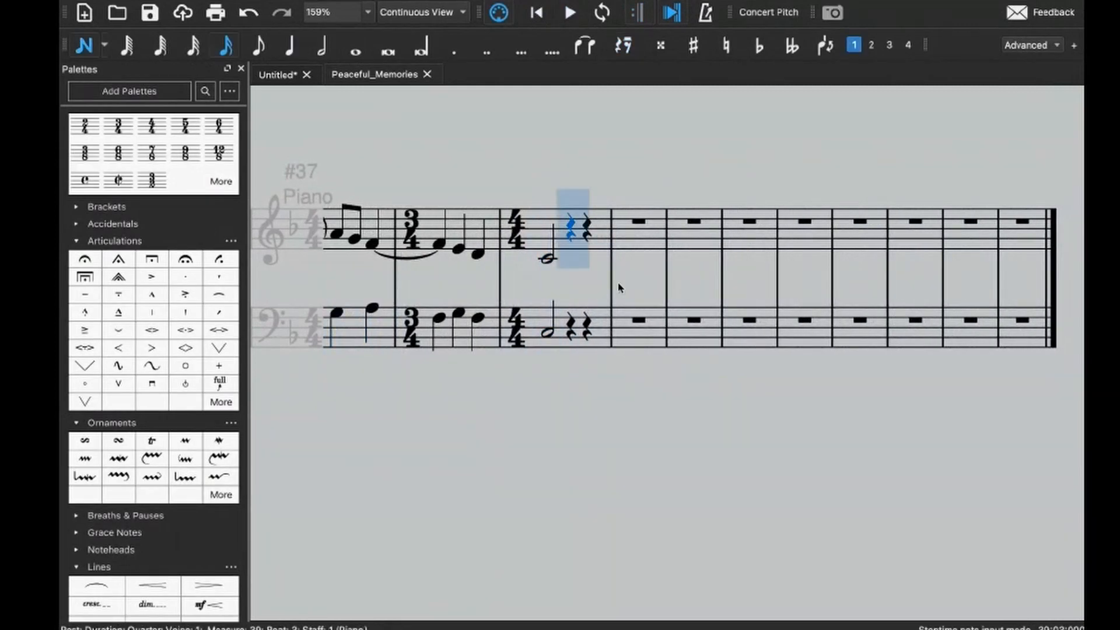
{"action": "key", "text": "f"}
{"action": "key", "text": "g"}
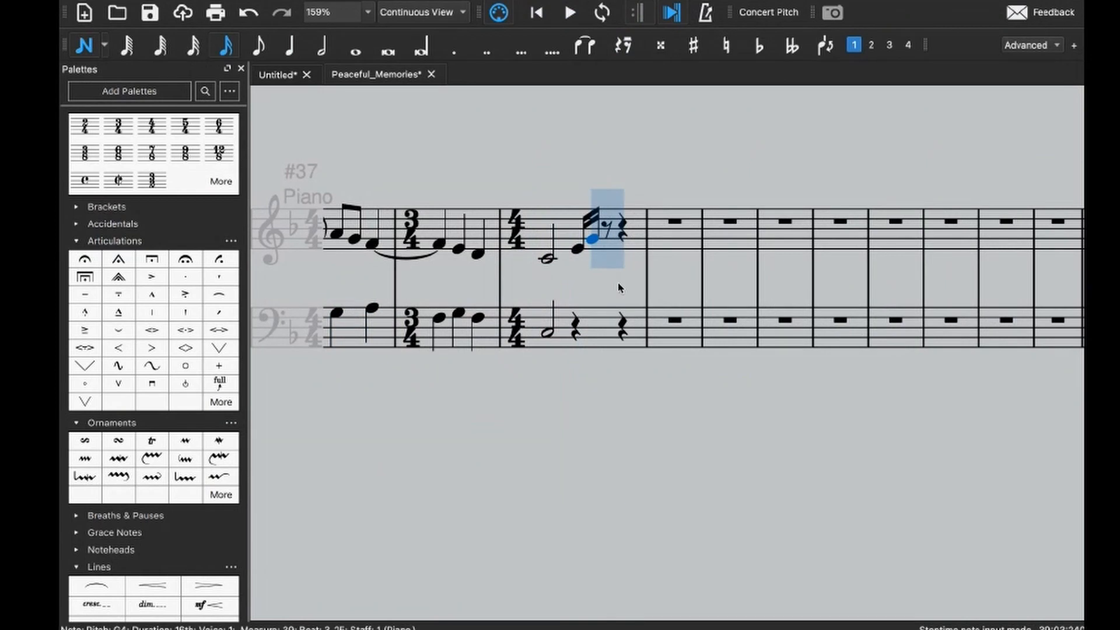
{"action": "key", "text": "c"}
{"action": "key", "text": "e"}
{"action": "key", "text": "5"}
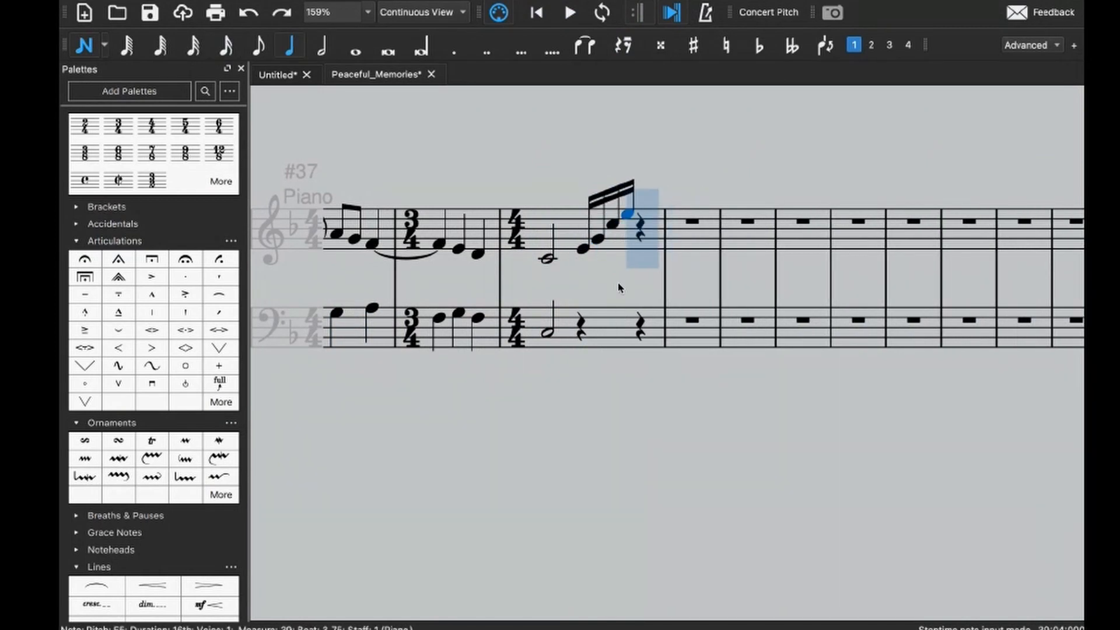
{"action": "key", "text": "c"}
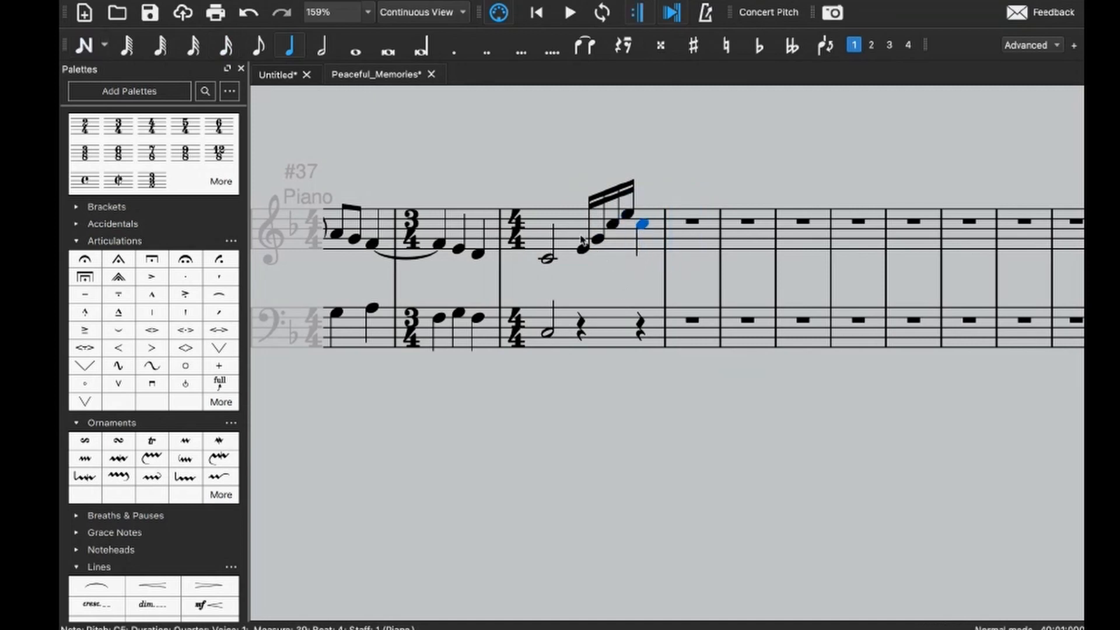
- Play back measure 39 to hear its sixteenth-note run
{"action": "key", "text": "Escape"}
{"action": "left_click", "coordinate": [630, 284]}
{"action": "key", "text": "space"}
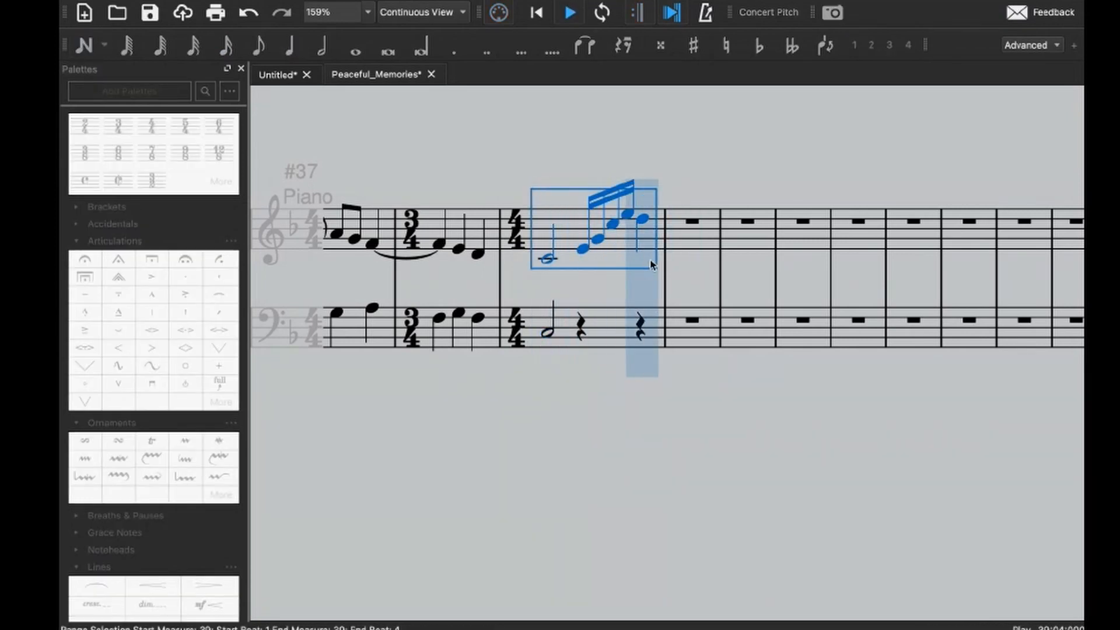
{"action": "key", "text": "space"}
- Delete the sixteenth-note run and the quarter note from beats 3 and 4 of treble measure 39
{"action": "left_click", "coordinate": [586, 251]}
{"action": "left_click", "coordinate": [638, 231]}
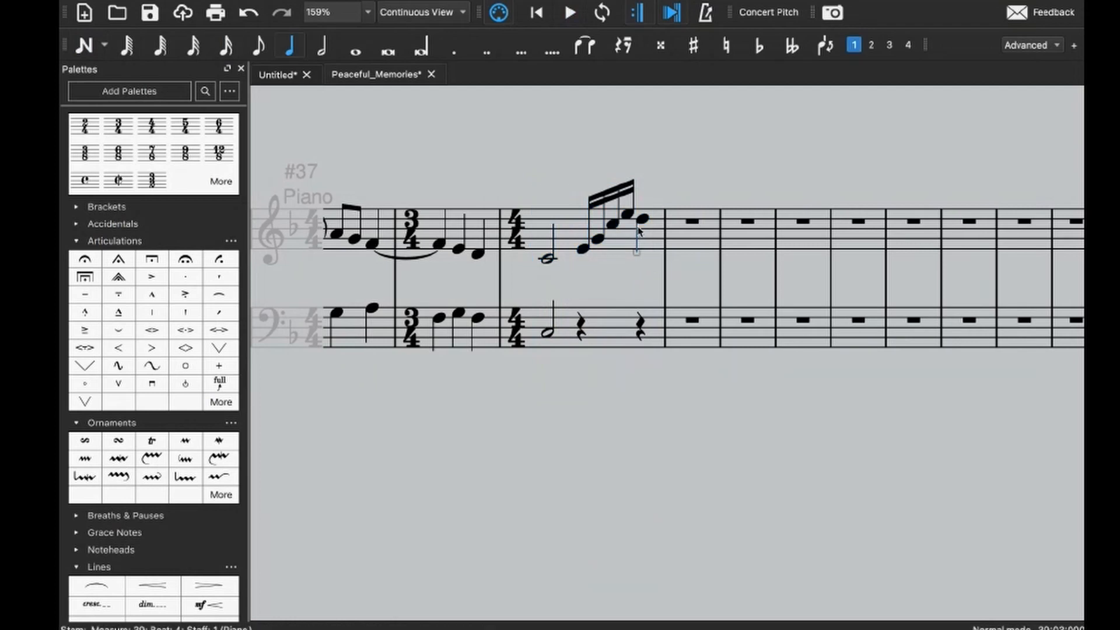
{"action": "left_click", "coordinate": [584, 250], "text": "shift"}
{"action": "key", "text": "Delete"}
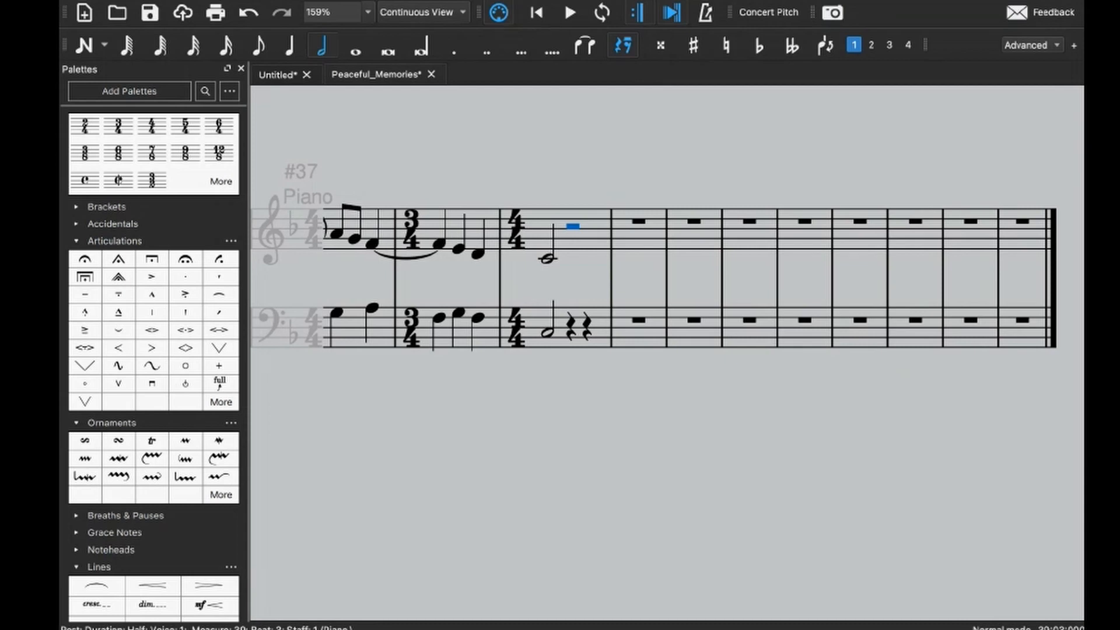
{"action": "left_click", "coordinate": [642, 424]}
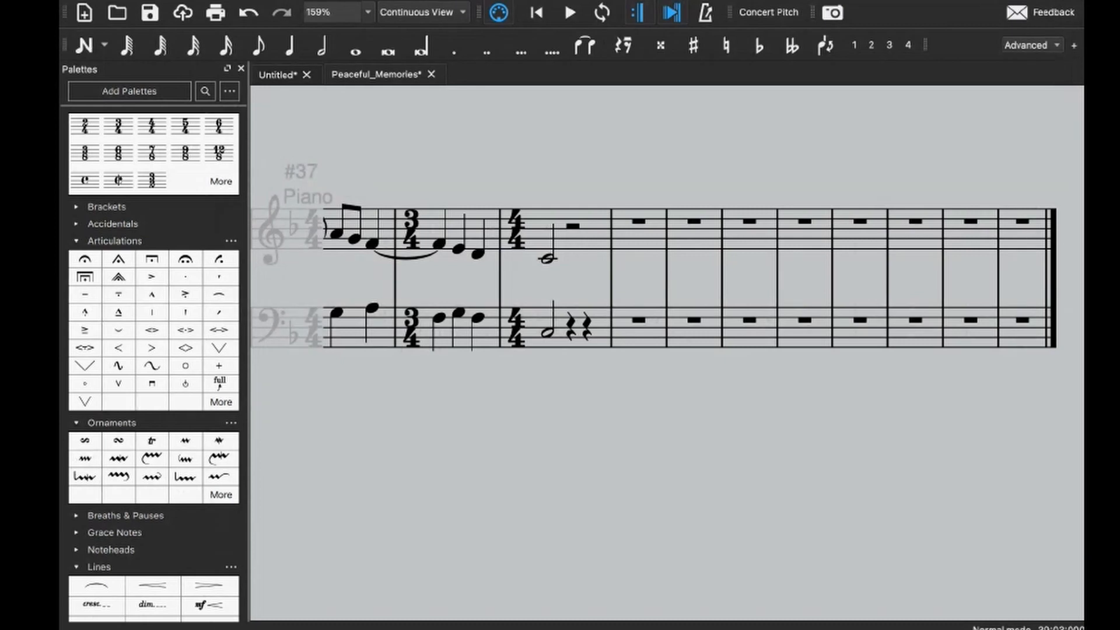
- Play back the passage from measure 37 into measure 39
{"action": "scroll", "coordinate": [565, 353], "scroll_direction": "left", "scroll_amount": 2}
{"action": "left_click", "coordinate": [483, 337]}
{"action": "left_click", "coordinate": [483, 340]}
{"action": "key", "text": "space"}
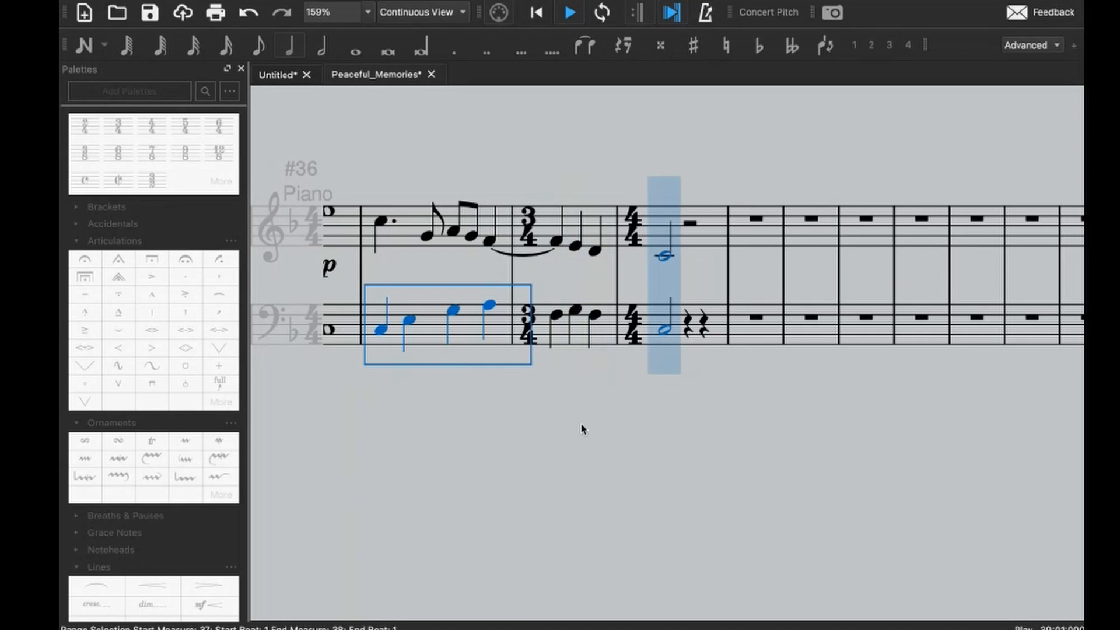
{"action": "key", "text": "space"}
{"action": "key", "text": "n"}
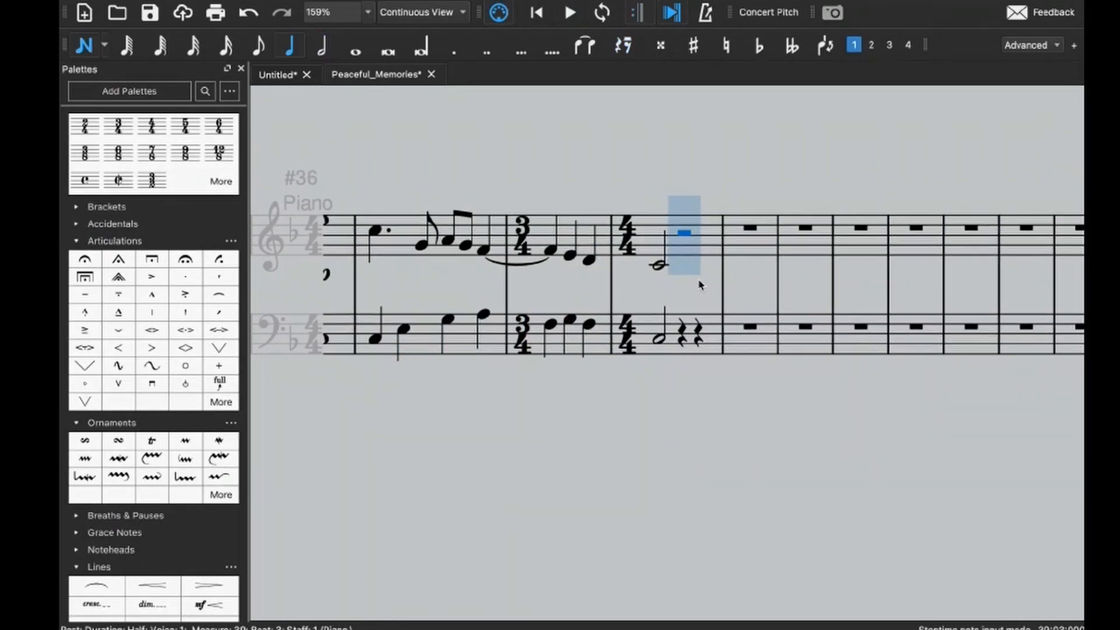
{"action": "key", "text": "Escape"}
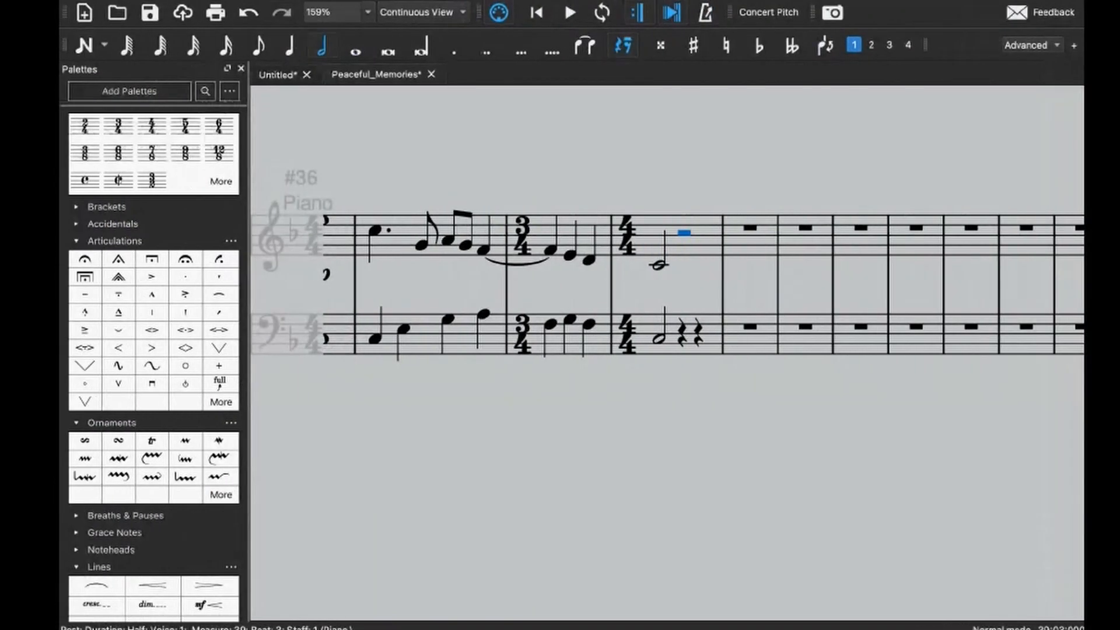
- Change the time signature to 2/4 at measure 39 and to 4/4 at measure 40
{"action": "left_click", "coordinate": [721, 264]}
{"action": "left_click", "coordinate": [84, 125]}
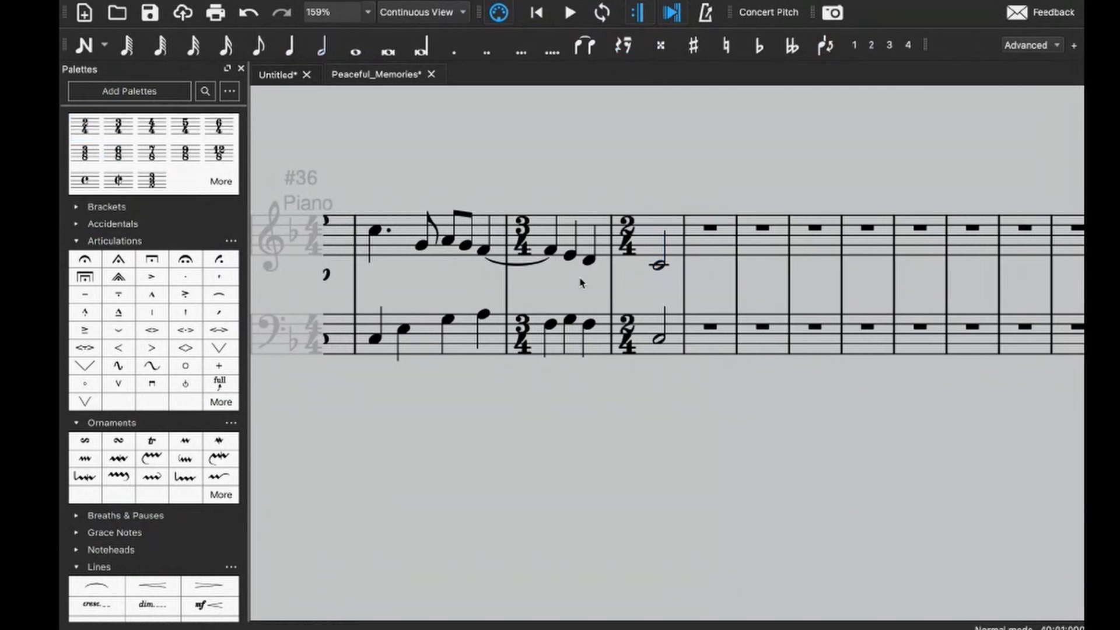
{"action": "left_click", "coordinate": [702, 259]}
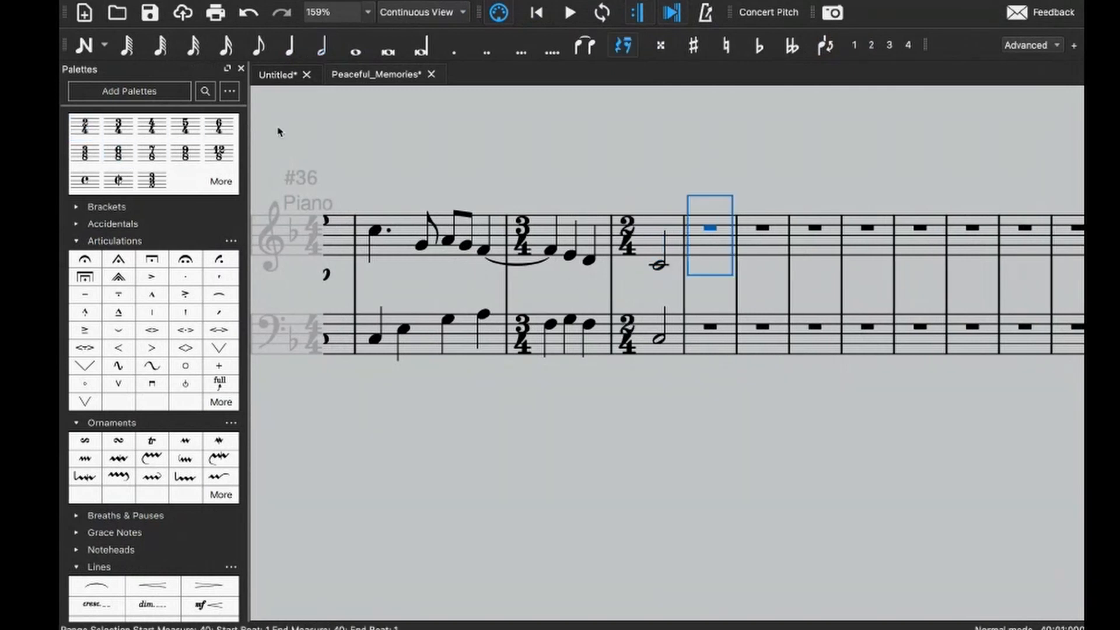
{"action": "left_click", "coordinate": [152, 126]}
{"action": "left_click", "coordinate": [732, 251]}
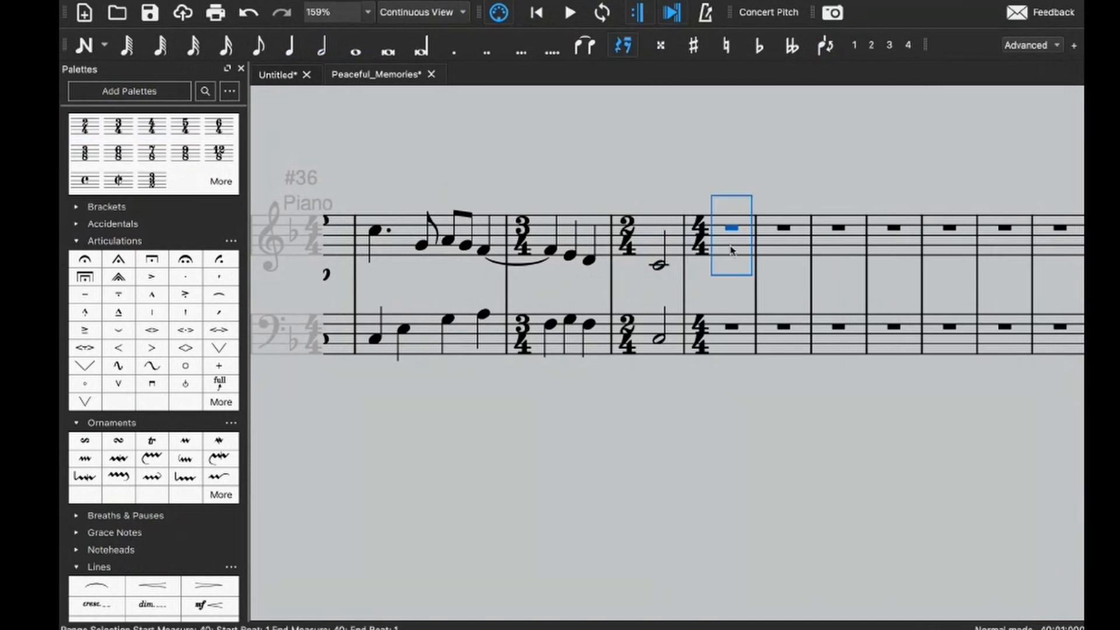
{"action": "key", "text": "Escape"}
- Copy the treble and bass parts of measure 37 into measure 40 and play back the passage
{"action": "left_click", "coordinate": [382, 258]}
{"action": "key", "text": "ctrl+c"}
{"action": "left_click", "coordinate": [736, 252]}
{"action": "key", "text": "ctrl+v"}
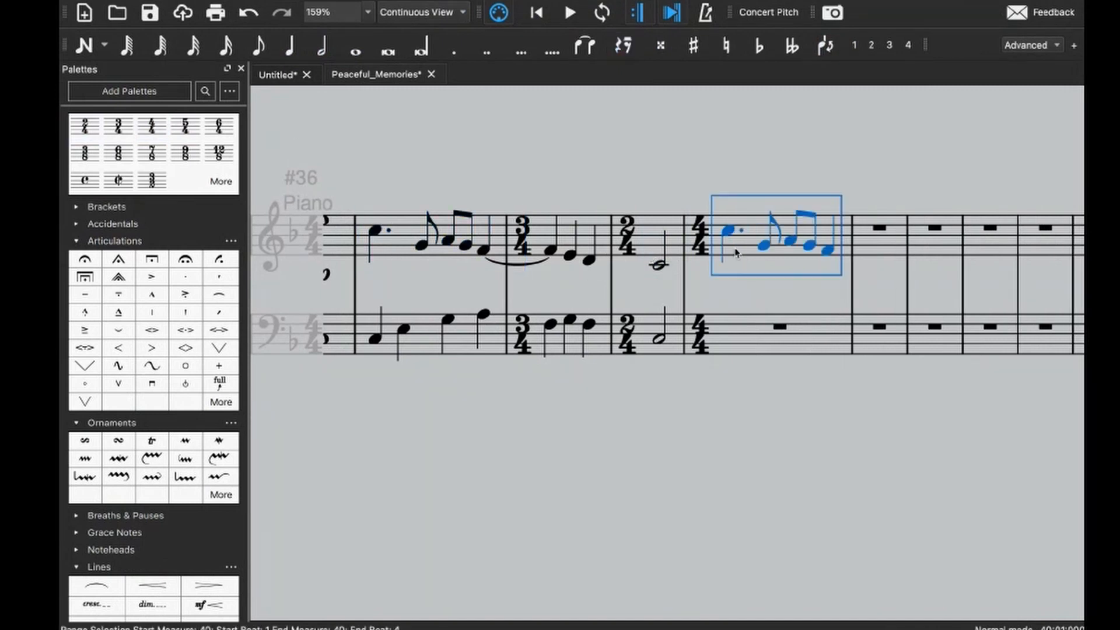
{"action": "left_click", "coordinate": [480, 354]}
{"action": "left_click", "coordinate": [750, 349]}
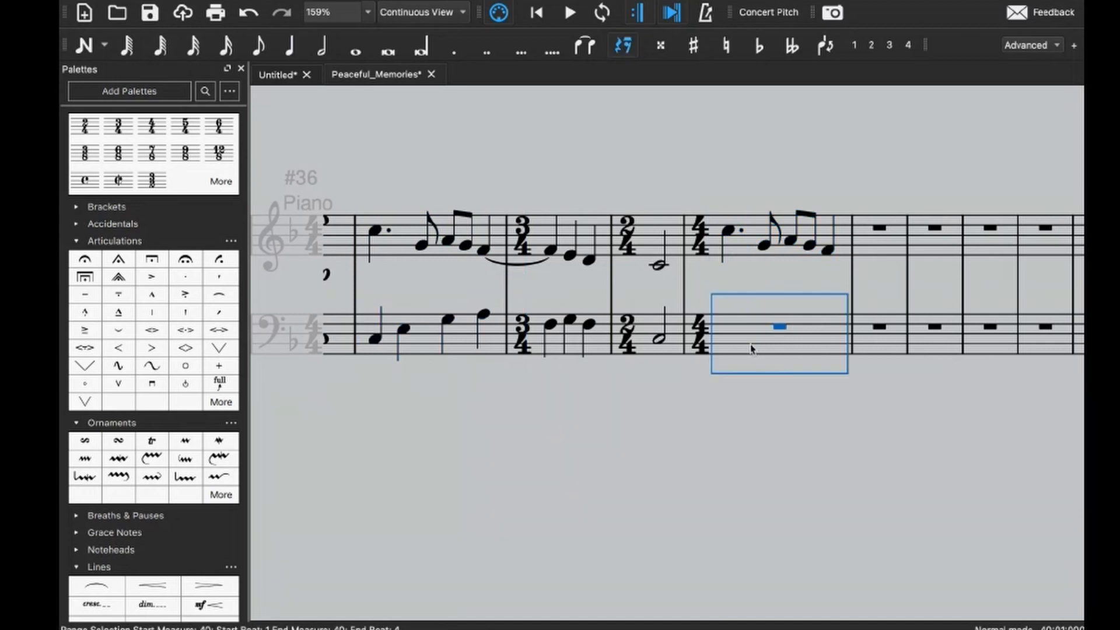
{"action": "key", "text": "ctrl+v"}
{"action": "key", "text": "space"}
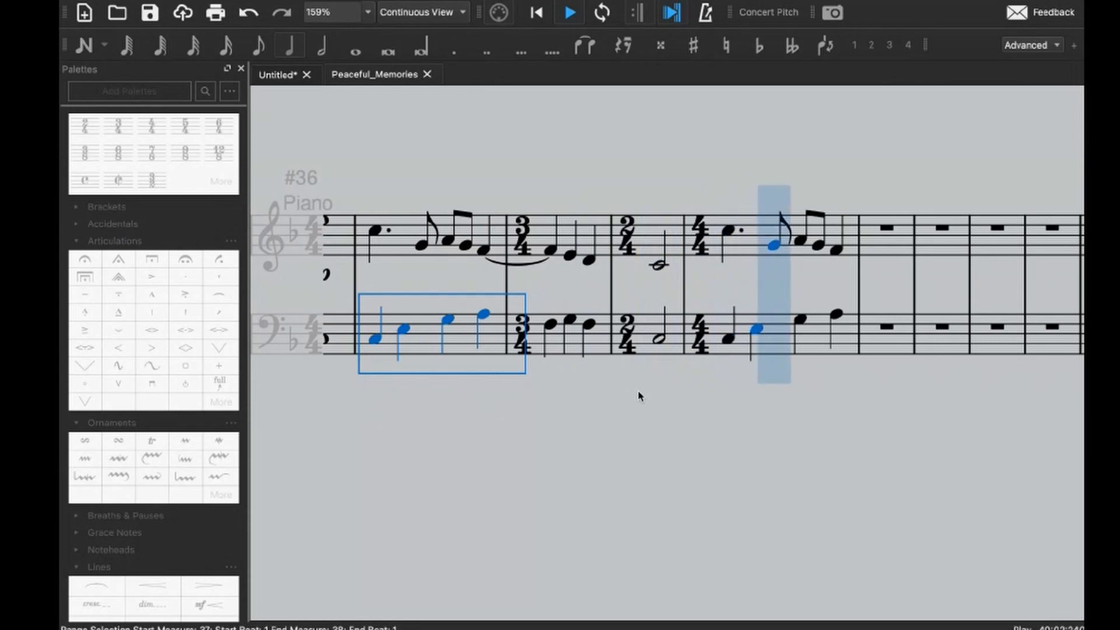
{"action": "key", "text": "space"}
- Shorten the C4 in treble measure 39 to a quarter note, add a quarter note G4 after it, and play back
{"action": "left_click", "coordinate": [659, 265]}
{"action": "key", "text": "5"}
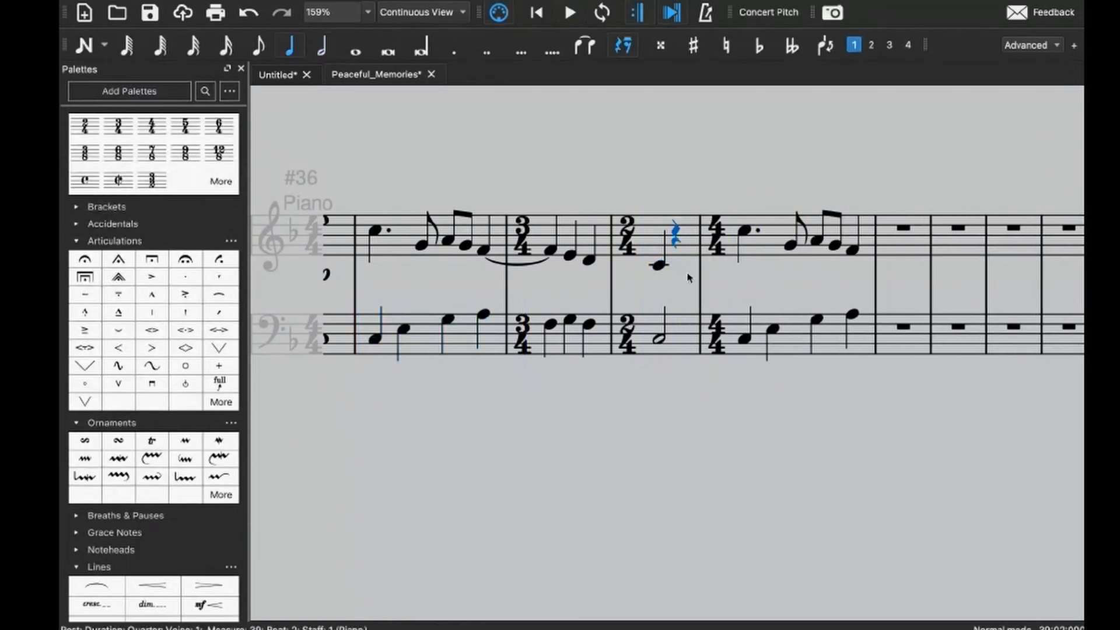
{"action": "key", "text": "g"}
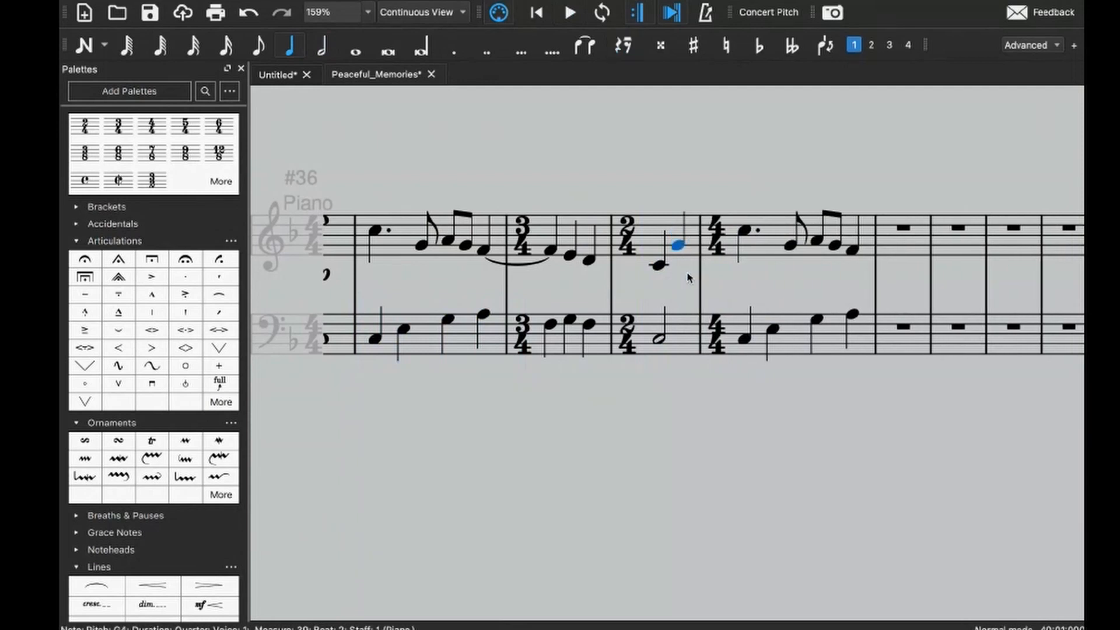
{"action": "key", "text": "shift+Left"}
{"action": "key", "text": "space"}
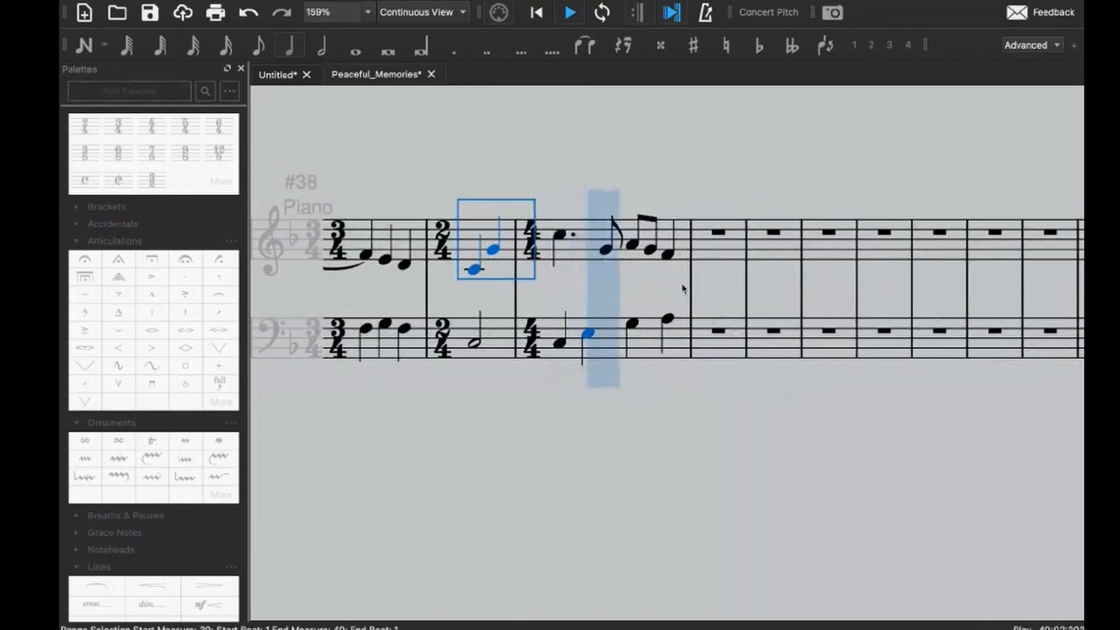
{"action": "key", "text": "space"}
- Try a short trill and a mordent on the eighth note G4 of measure 40 and listen to the result
{"action": "left_click", "coordinate": [607, 250]}
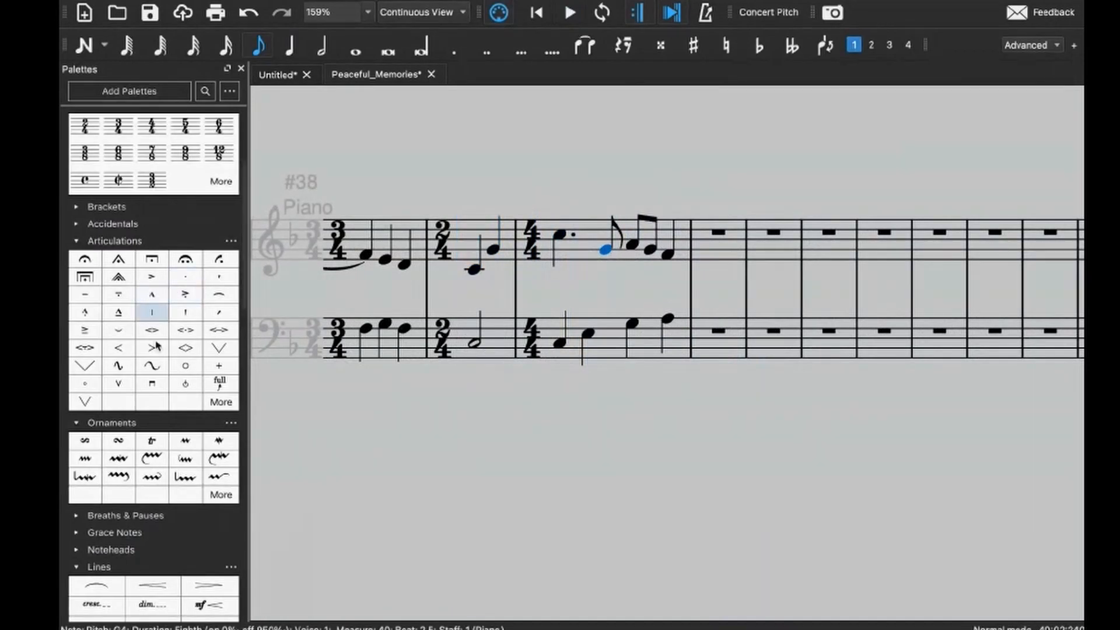
{"action": "scroll", "coordinate": [175, 408], "scroll_direction": "down", "scroll_amount": 2}
{"action": "left_click", "coordinate": [185, 411]}
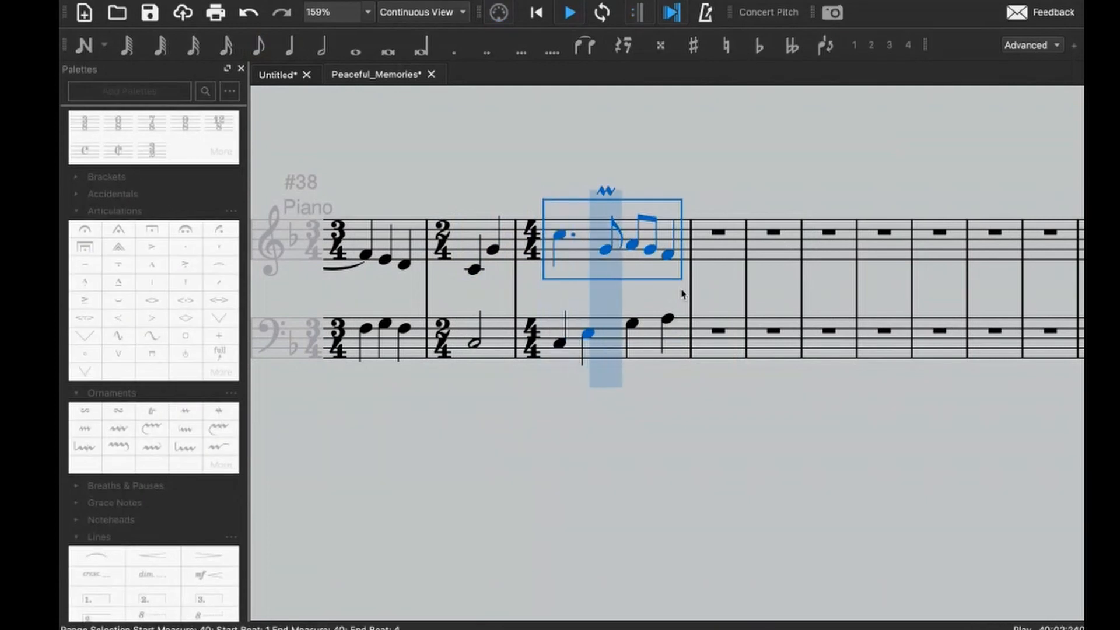
{"action": "left_click", "coordinate": [218, 411]}
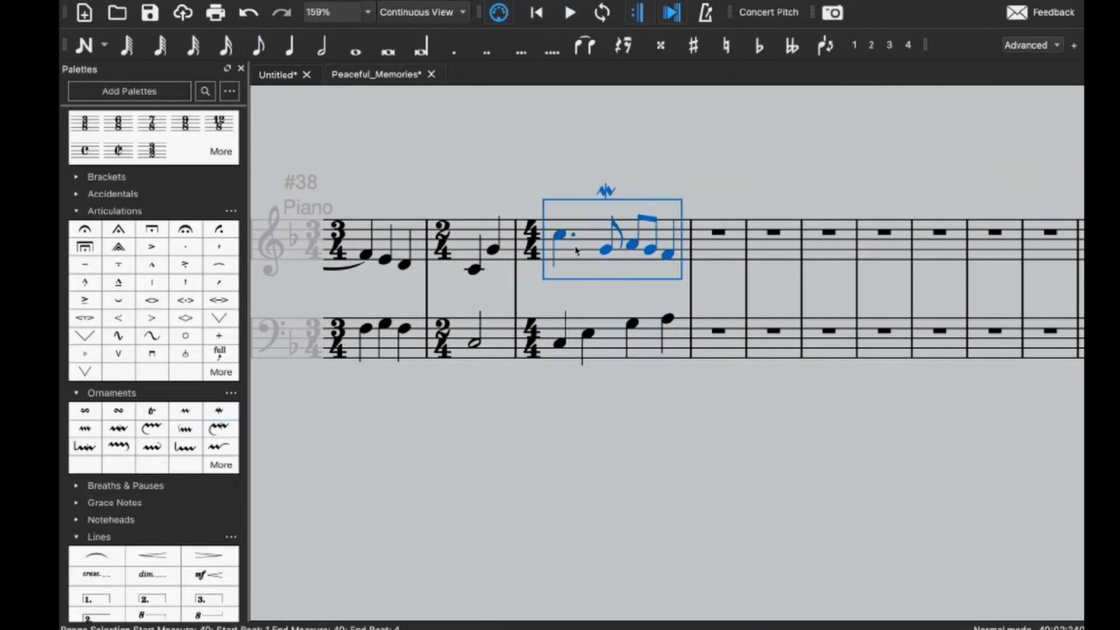
{"action": "key", "text": "space"}
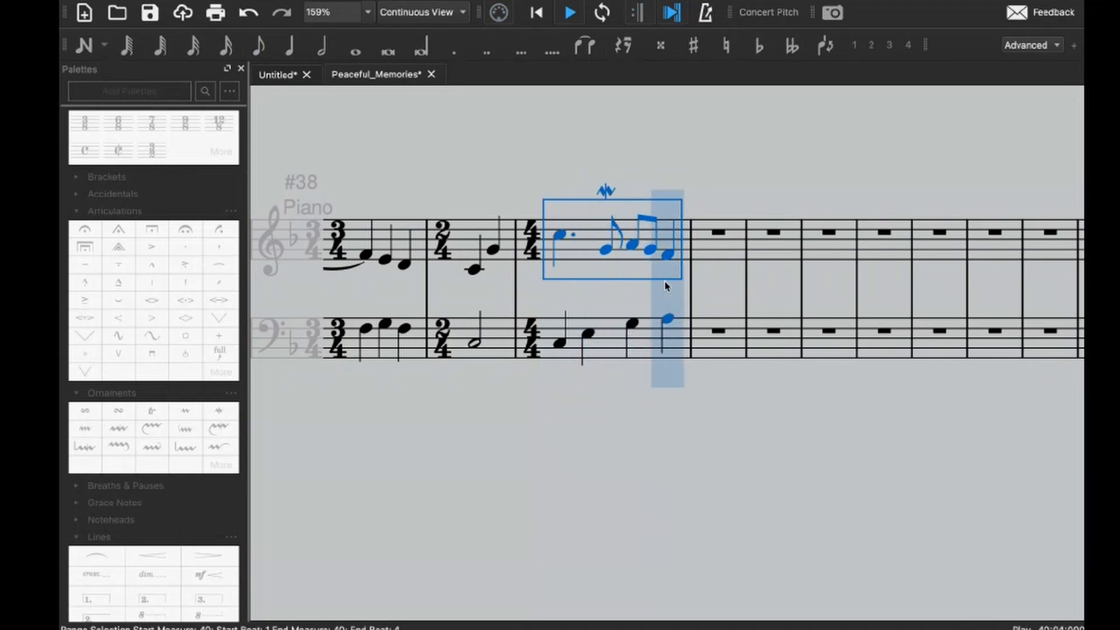
- Try a turn, followed by an inverted turn, on the eighth note G4 of measure 40, playing back each ornament
{"action": "left_click", "coordinate": [119, 411]}
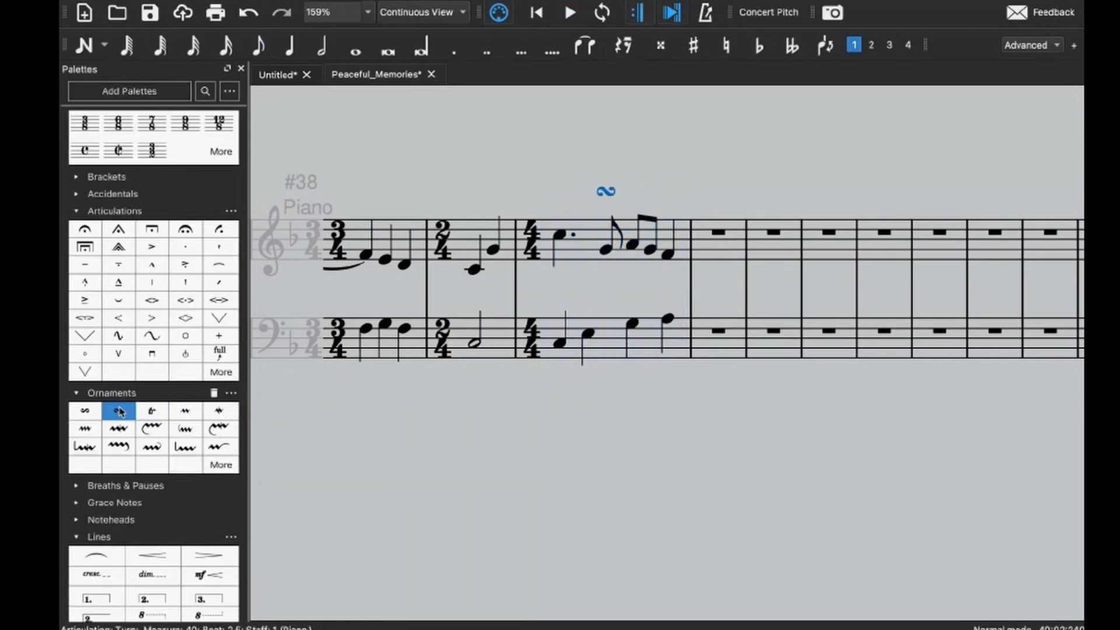
{"action": "key", "text": "space"}
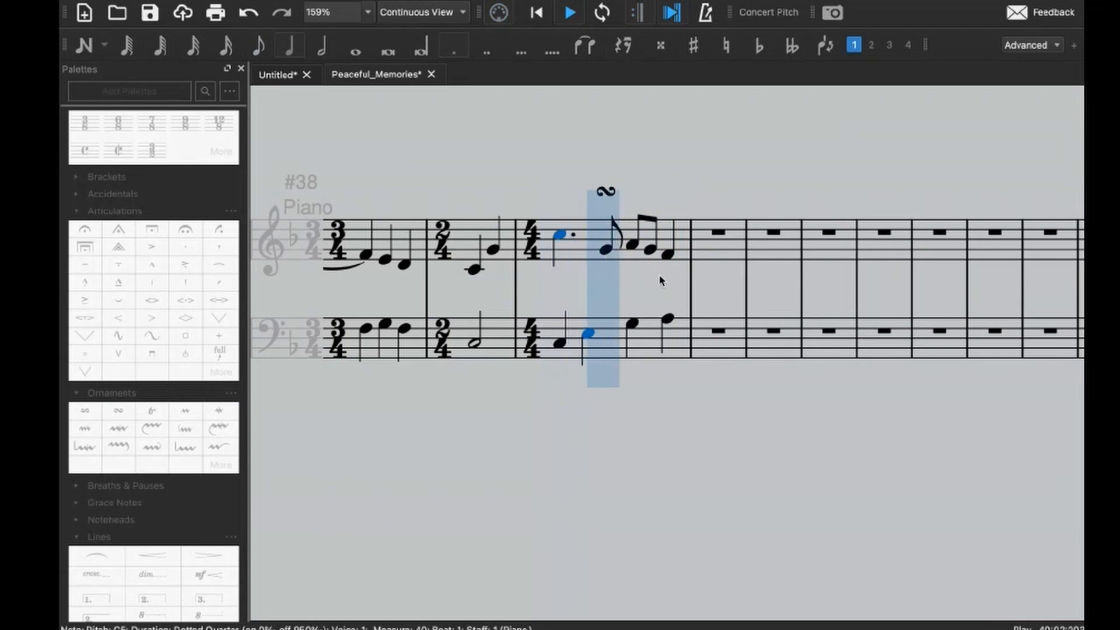
{"action": "key", "text": "space"}
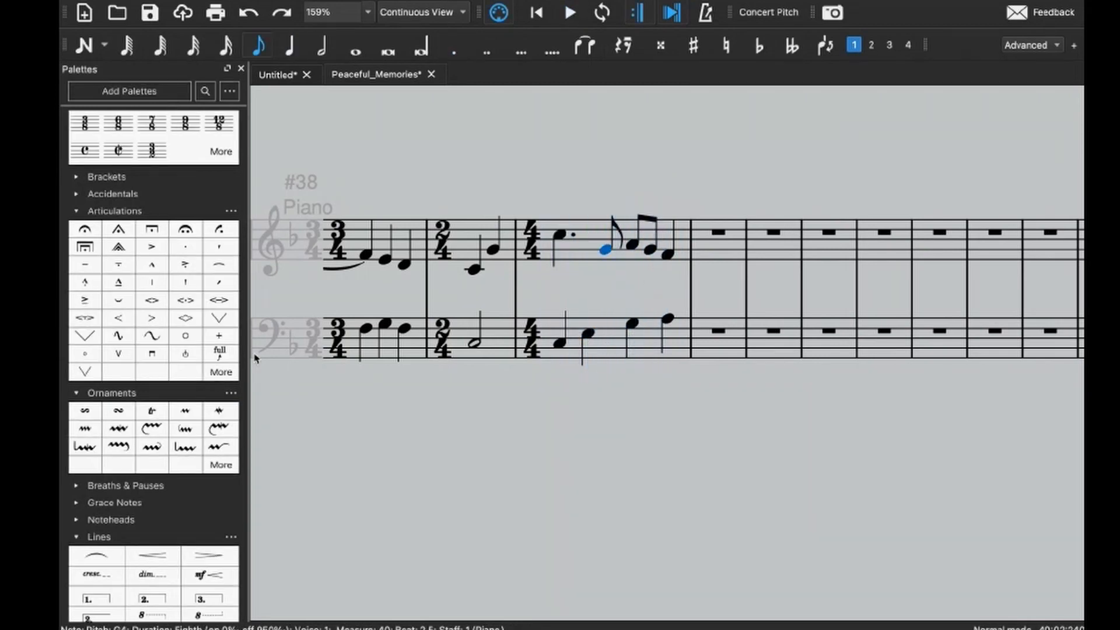
{"action": "left_click", "coordinate": [85, 411]}
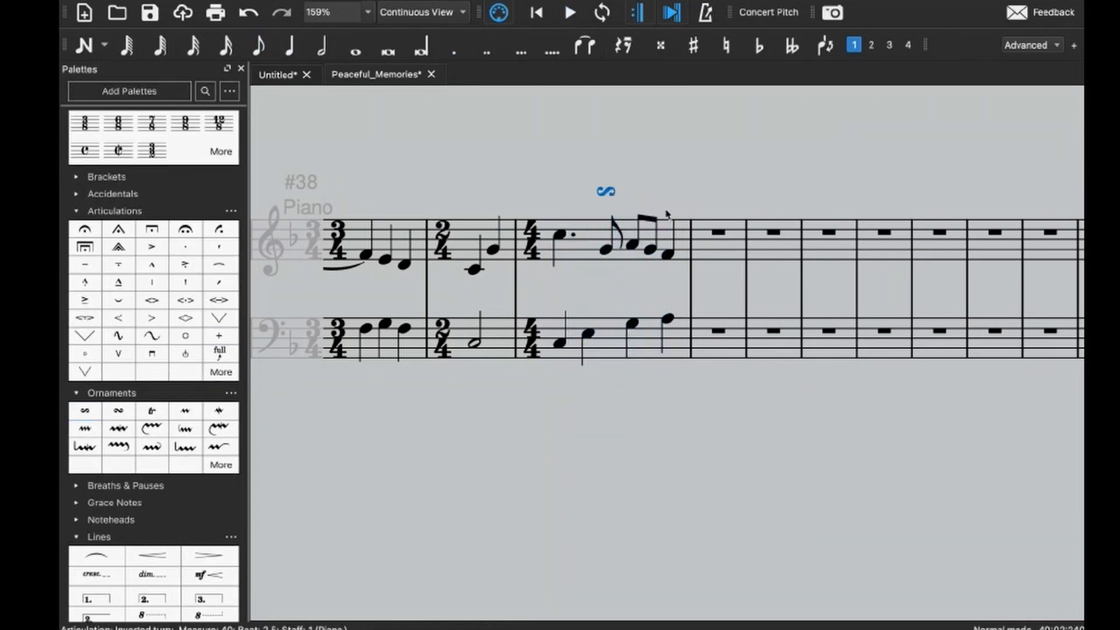
{"action": "left_click", "coordinate": [592, 232]}
{"action": "key", "text": "space"}
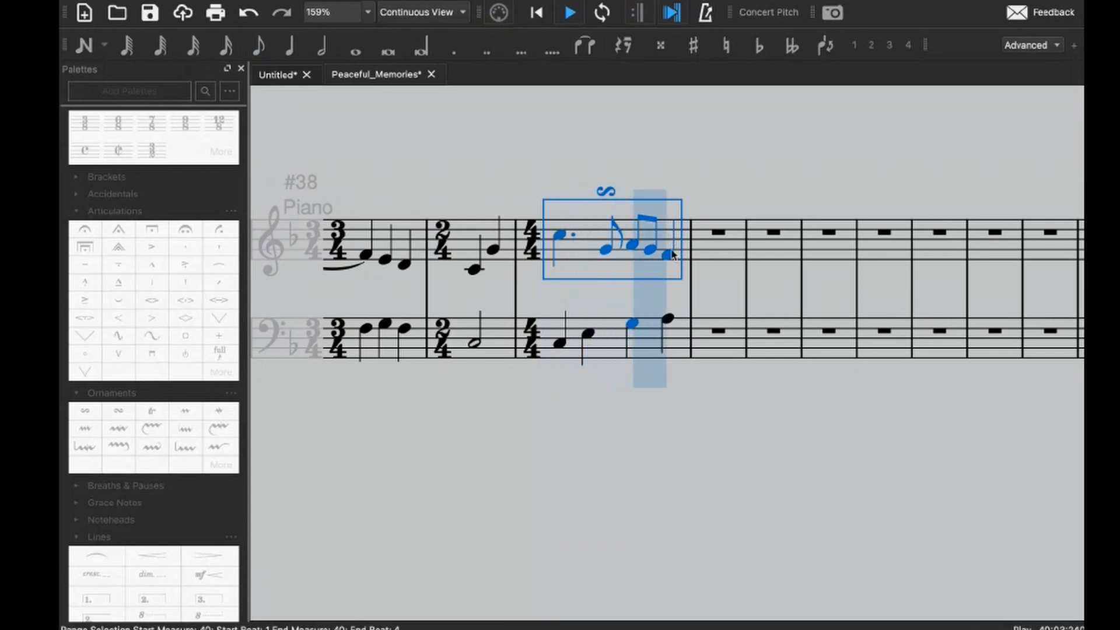
{"action": "key", "text": "space"}
- Put a turn on the eighth note G4 of measure 40 and play back the measure
{"action": "left_click", "coordinate": [118, 411]}
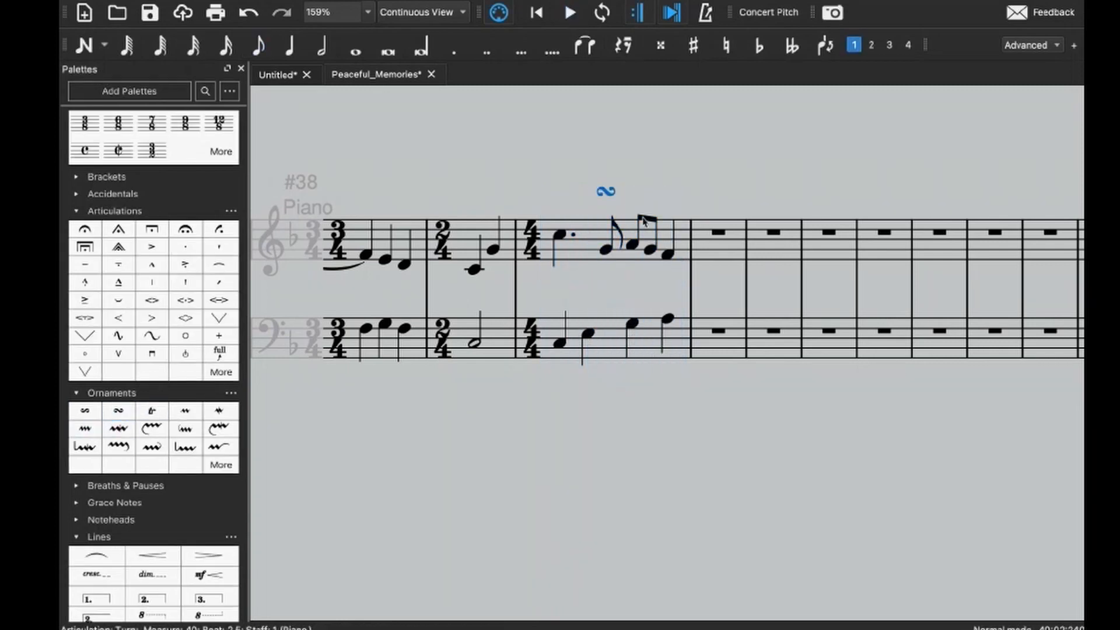
{"action": "left_click", "coordinate": [596, 231]}
{"action": "key", "text": "space"}
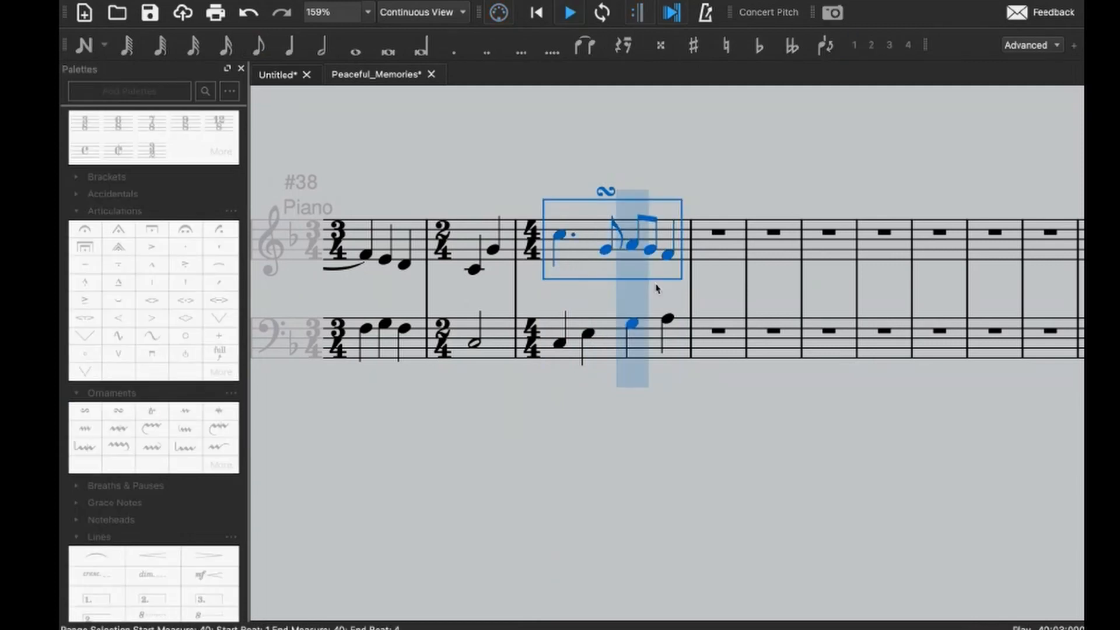
{"action": "key", "text": "space"}
- Try shortening the ornamented G4 in measure 40 to a dotted sixteenth followed by a 32nd note B-flat 4, and play it back
{"action": "left_click", "coordinate": [607, 250]}
{"action": "key", "text": "3"}
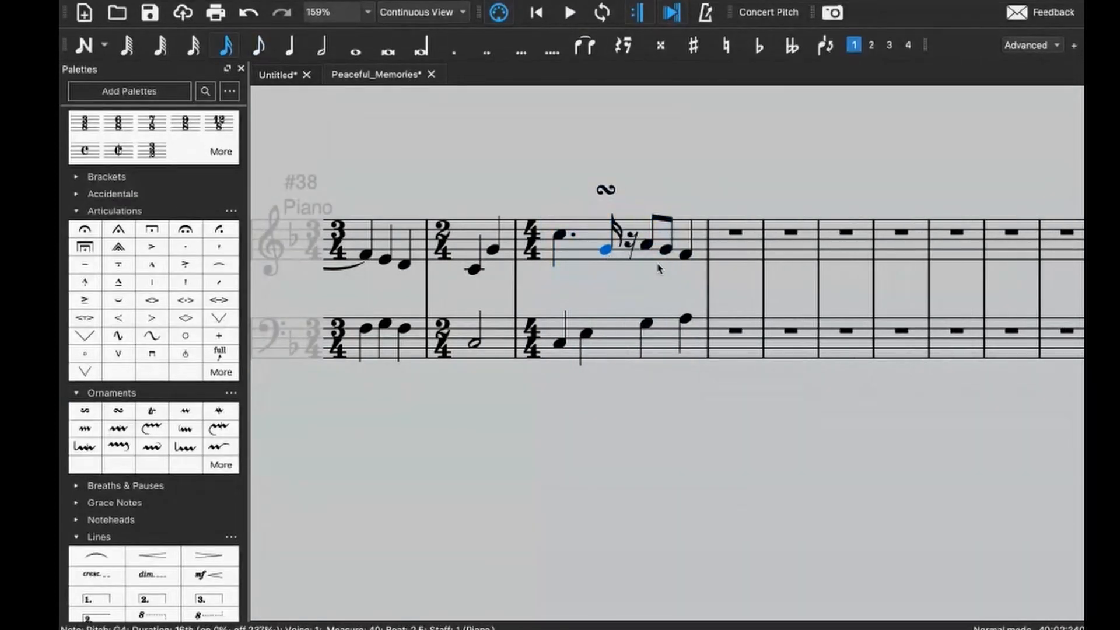
{"action": "left_click", "coordinate": [633, 246]}
{"action": "left_click", "coordinate": [606, 252]}
{"action": "key", "text": "period"}
{"action": "left_click", "coordinate": [629, 250]}
{"action": "key", "text": "n"}
{"action": "key", "text": "b"}
{"action": "key", "text": "Escape"}
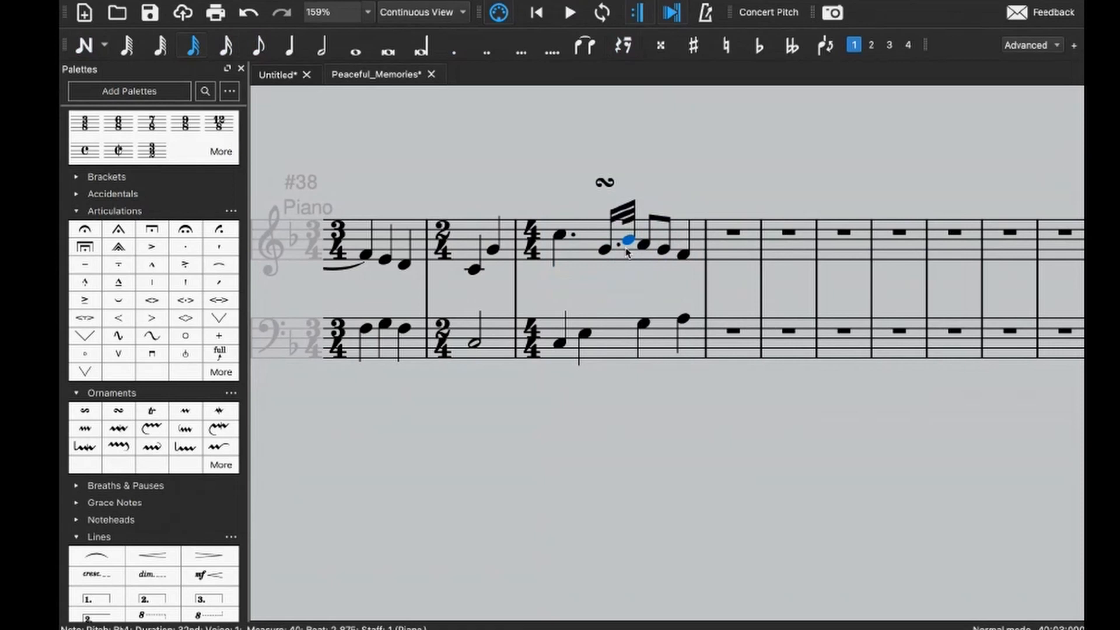
{"action": "left_click", "coordinate": [694, 239]}
{"action": "key", "text": "space"}
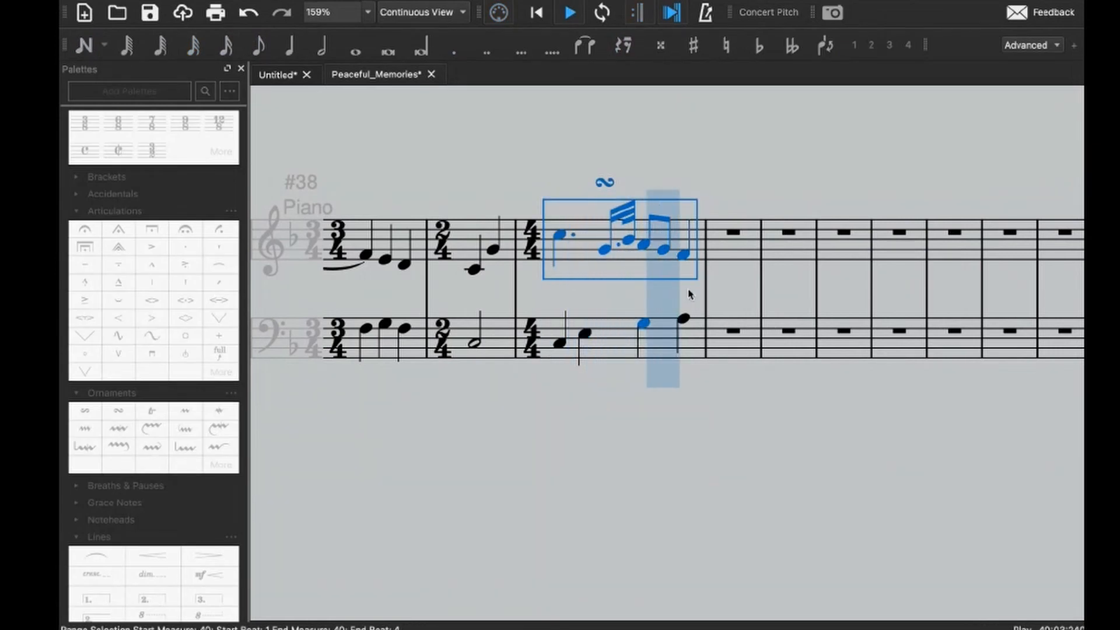
{"action": "key", "text": "space"}
- Try G4, F4 and A4 as the pitch of the 32nd note in measure 40, playing back the variants
{"action": "left_click", "coordinate": [628, 251]}
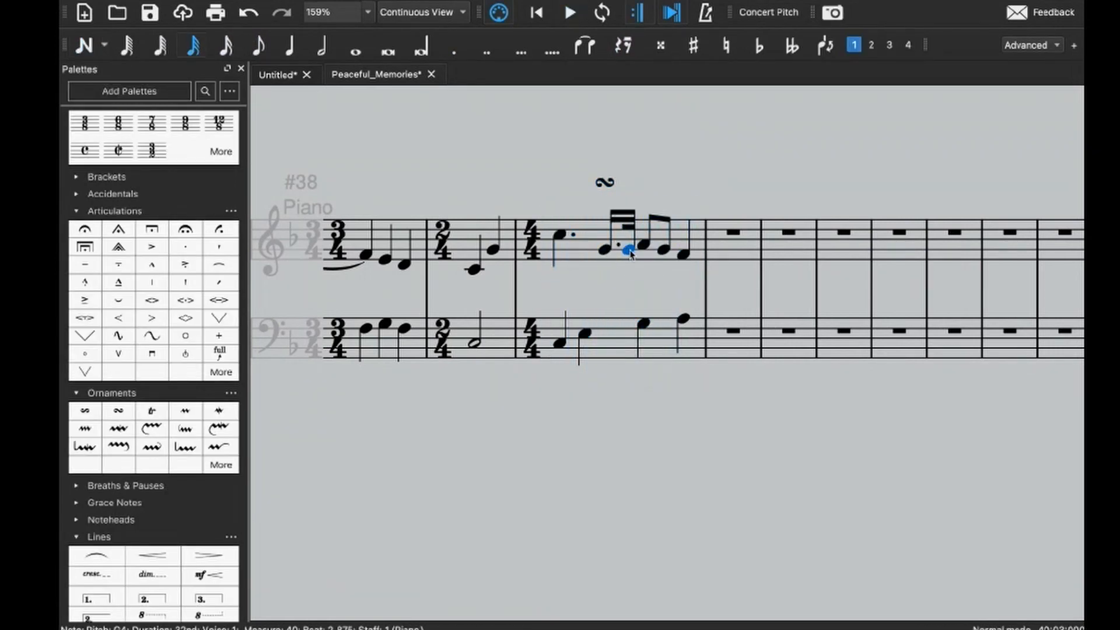
{"action": "key", "text": "Down"}
{"action": "left_click", "coordinate": [694, 245]}
{"action": "key", "text": "space"}
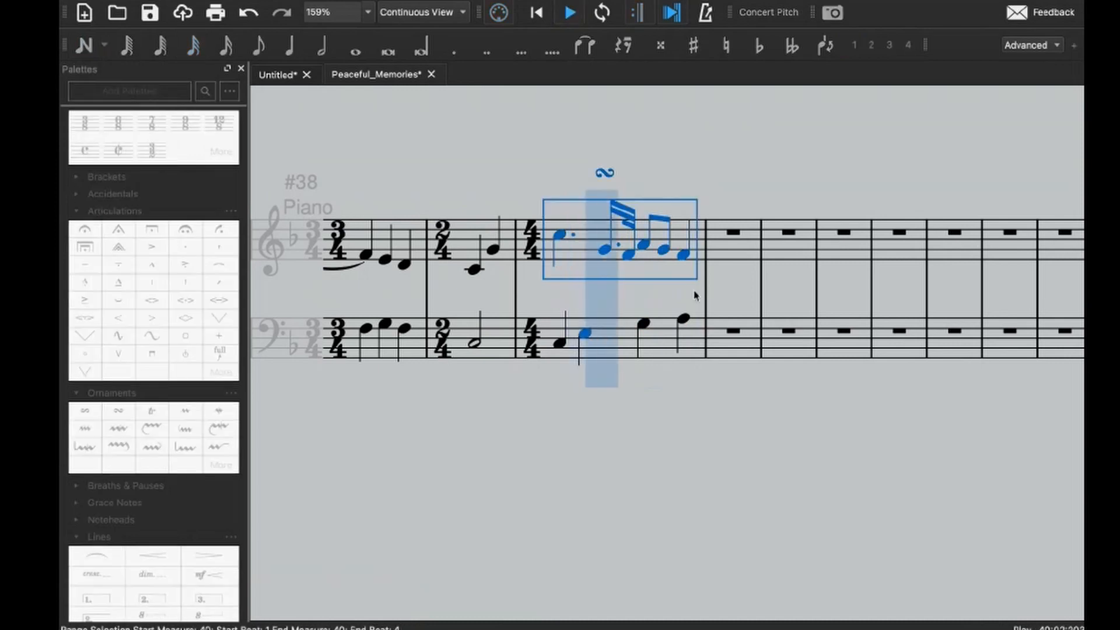
{"action": "key", "text": "space"}
{"action": "left_click", "coordinate": [628, 254]}
{"action": "key", "text": "Up"}
{"action": "key", "text": "Up"}
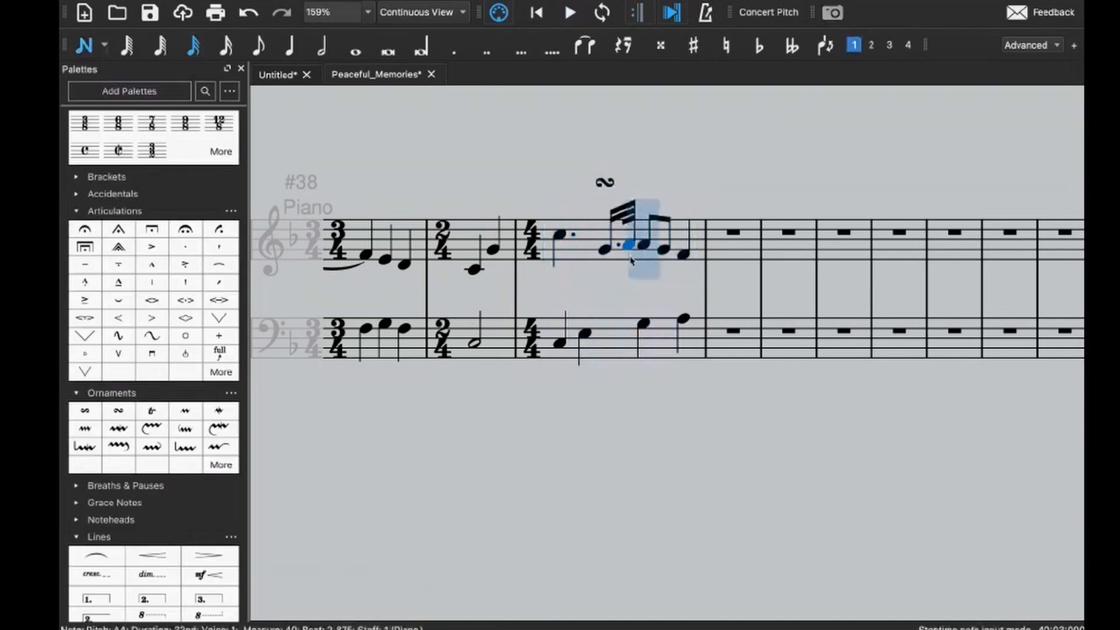
{"action": "left_click", "coordinate": [574, 253]}
{"action": "key", "text": "space"}
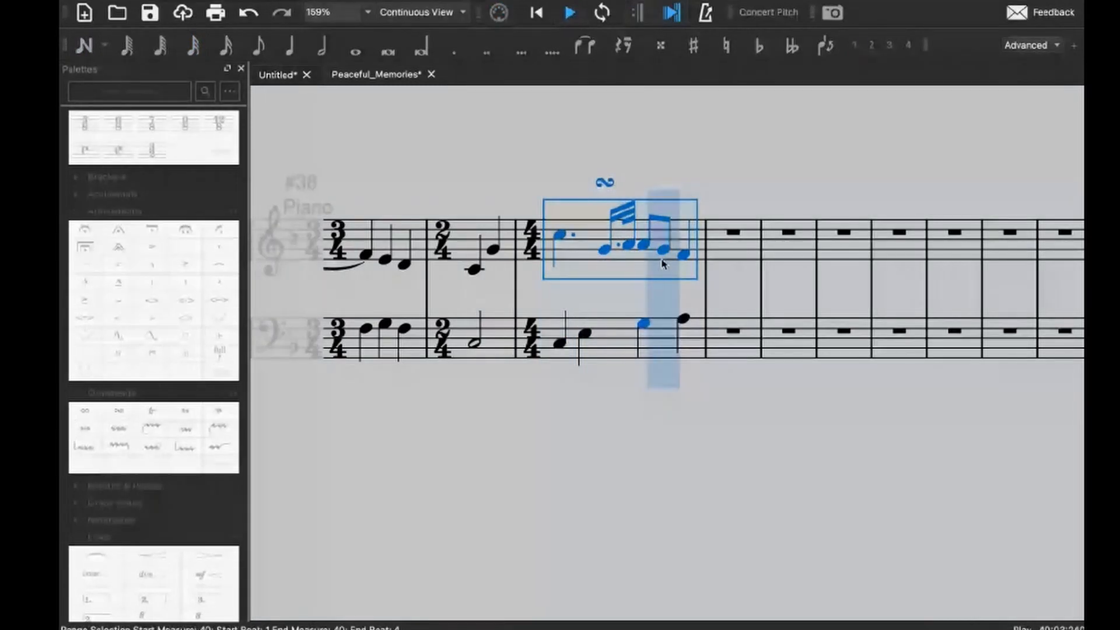
{"action": "key", "text": "space"}
- Set the G4 under the turn in measure 40 back to an eighth note and play back the measure
{"action": "left_click", "coordinate": [605, 249]}
{"action": "key", "text": "4"}
{"action": "left_click", "coordinate": [652, 276]}
{"action": "key", "text": "space"}
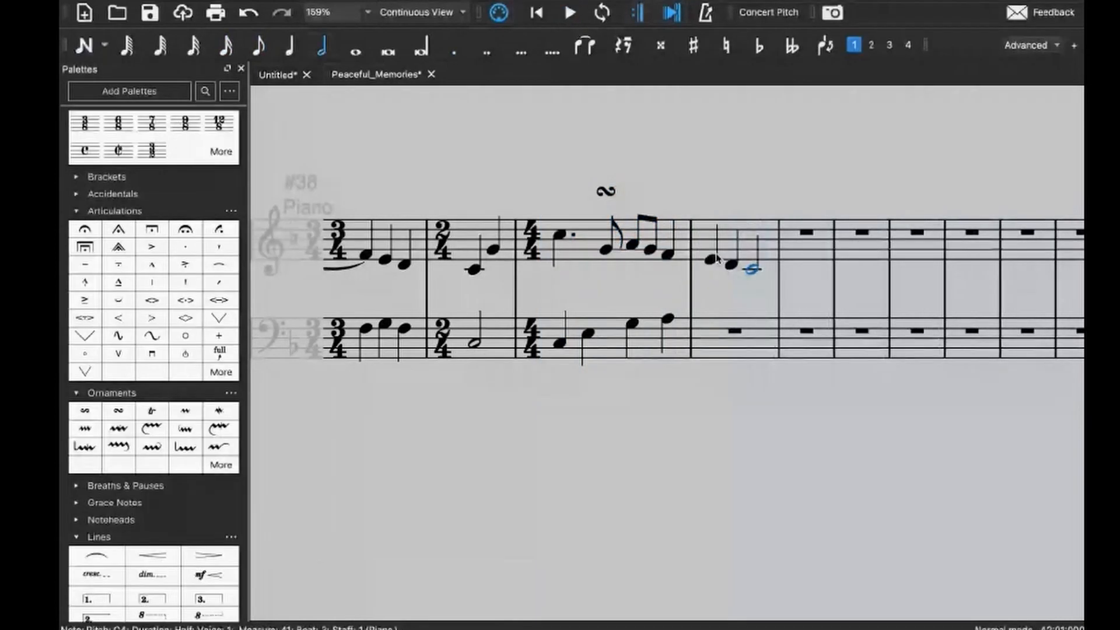
- Change the time signature to 3/4 from measure 41 and delete the leftover right-hand note in measure 42
{"action": "left_click", "coordinate": [734, 331]}
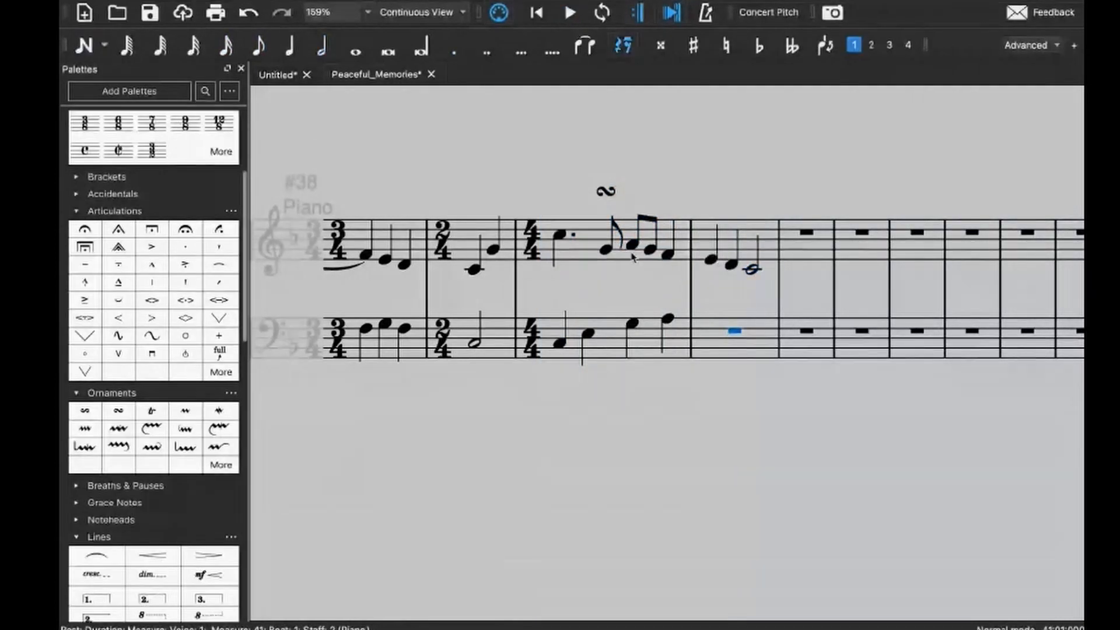
{"action": "left_click", "coordinate": [734, 331], "text": "shift"}
{"action": "scroll", "coordinate": [184, 186], "scroll_direction": "up", "scroll_amount": 3}
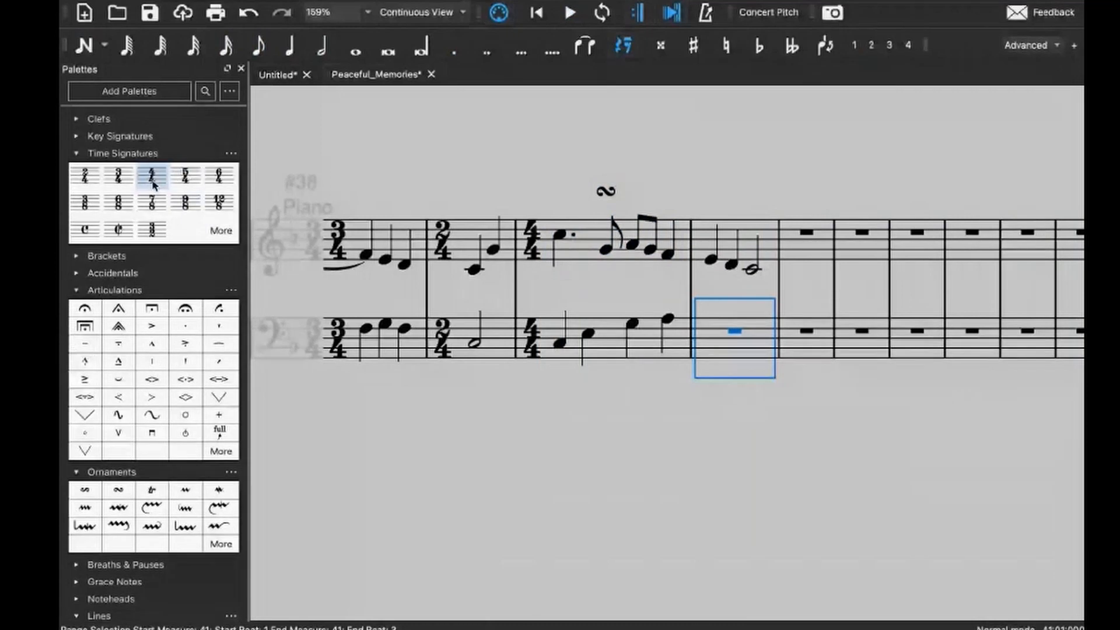
{"action": "left_click", "coordinate": [118, 175]}
{"action": "left_click", "coordinate": [840, 248]}
{"action": "key", "text": "Delete"}
{"action": "key", "text": "Escape"}
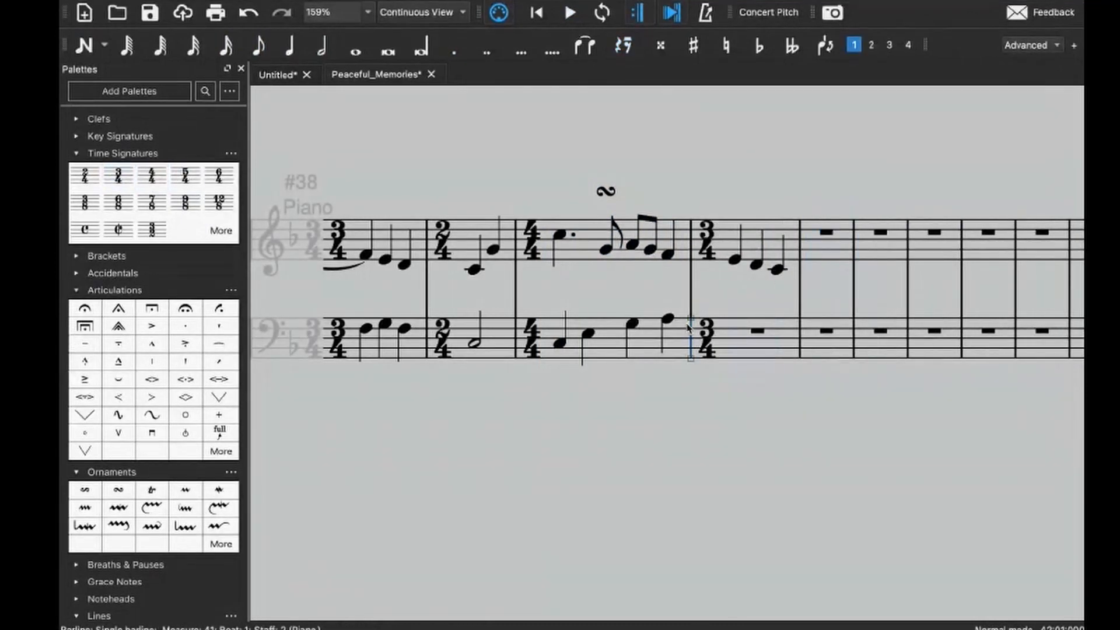
- Play back the passage from measure 40
{"action": "left_click", "coordinate": [673, 337]}
{"action": "key", "text": "space"}
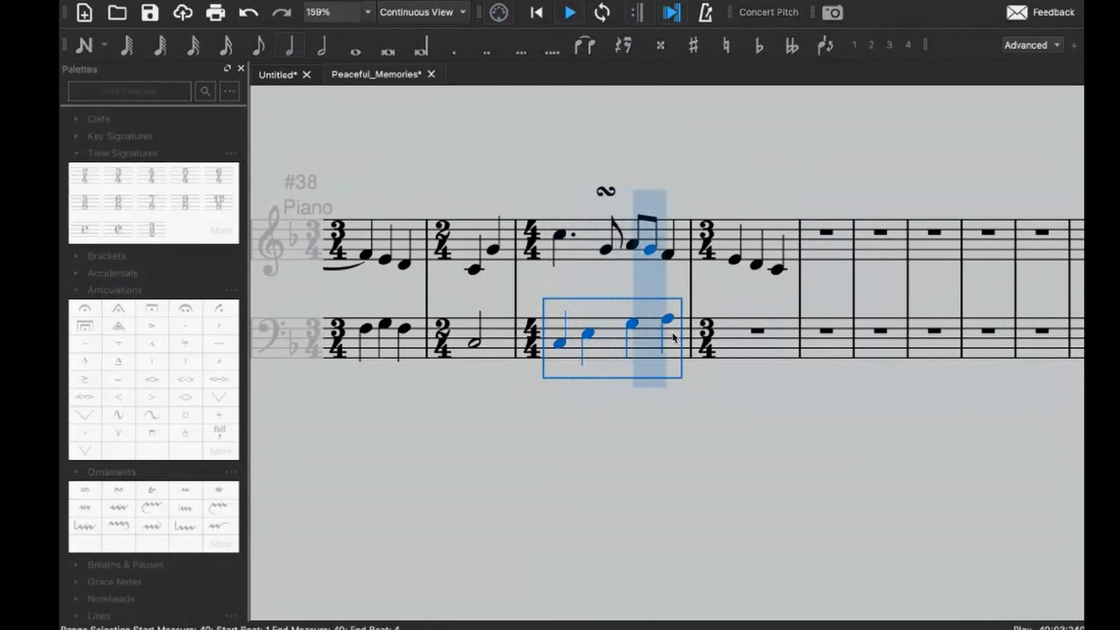
{"action": "key", "text": "space"}
- Enter the quarter notes C4, B-flat 3 and G3 in the left hand of measure 41
{"action": "left_click", "coordinate": [612, 346]}
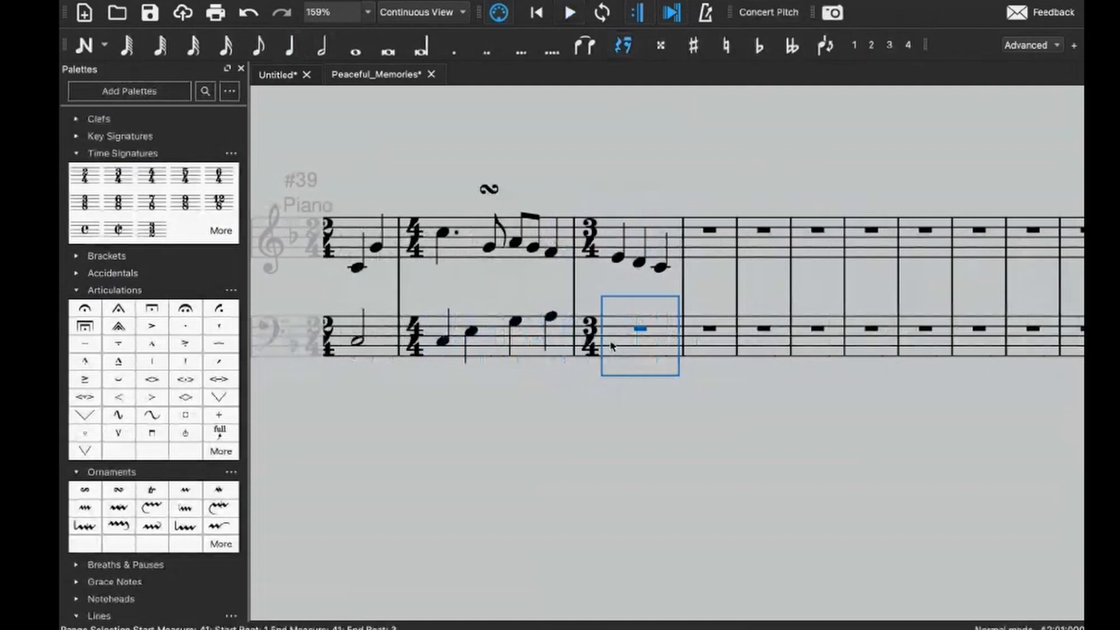
{"action": "key", "text": "Left"}
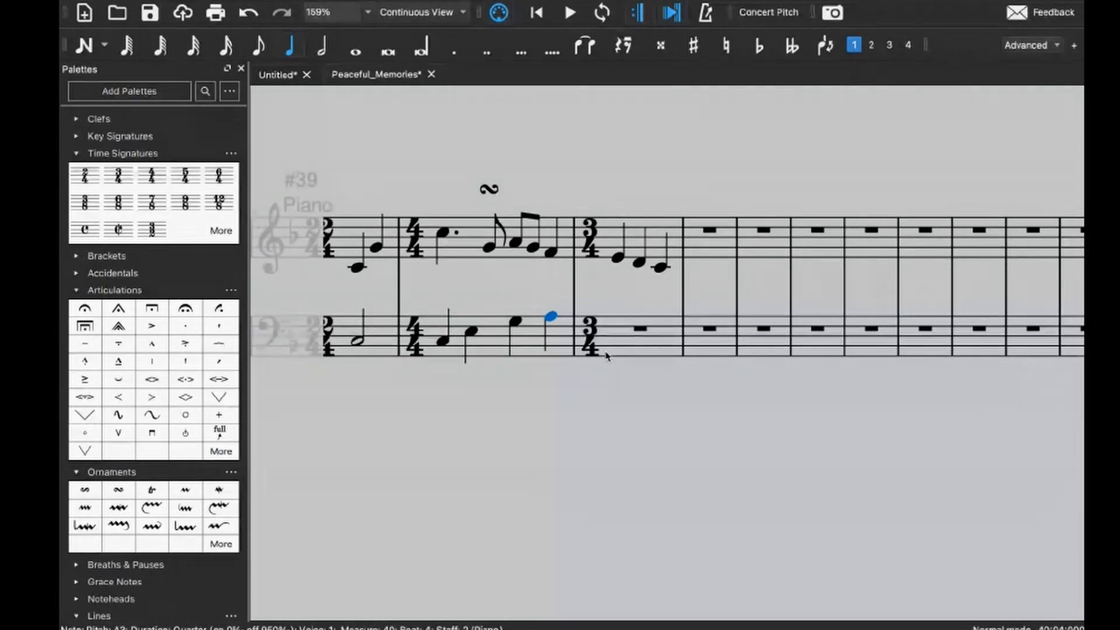
{"action": "key", "text": "Right"}
{"action": "key", "text": "n"}
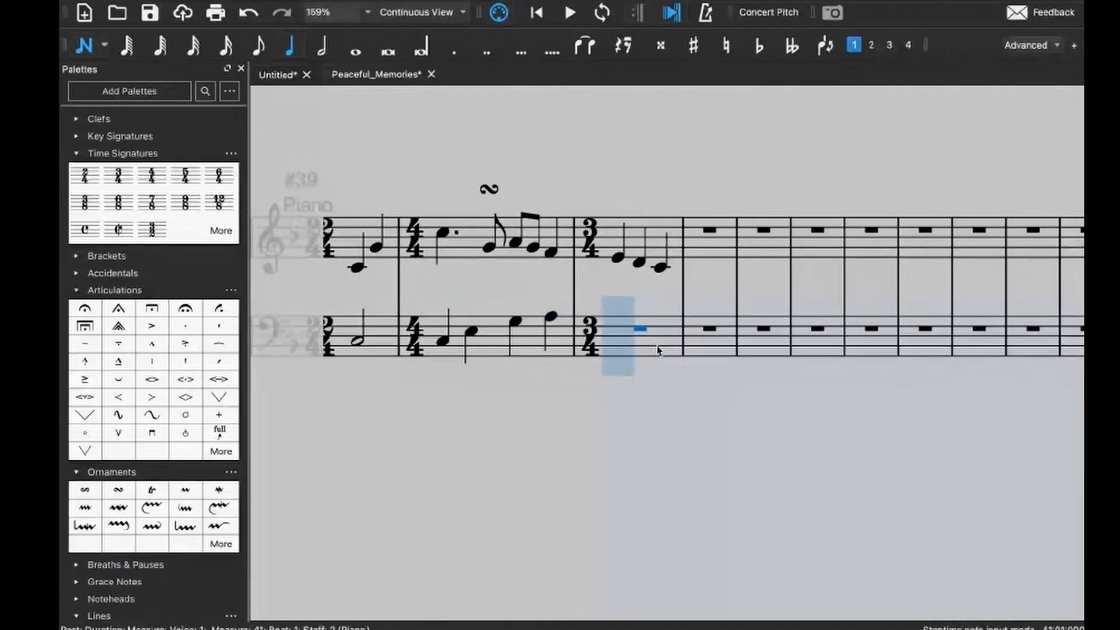
{"action": "key", "text": "ctrl+z"}
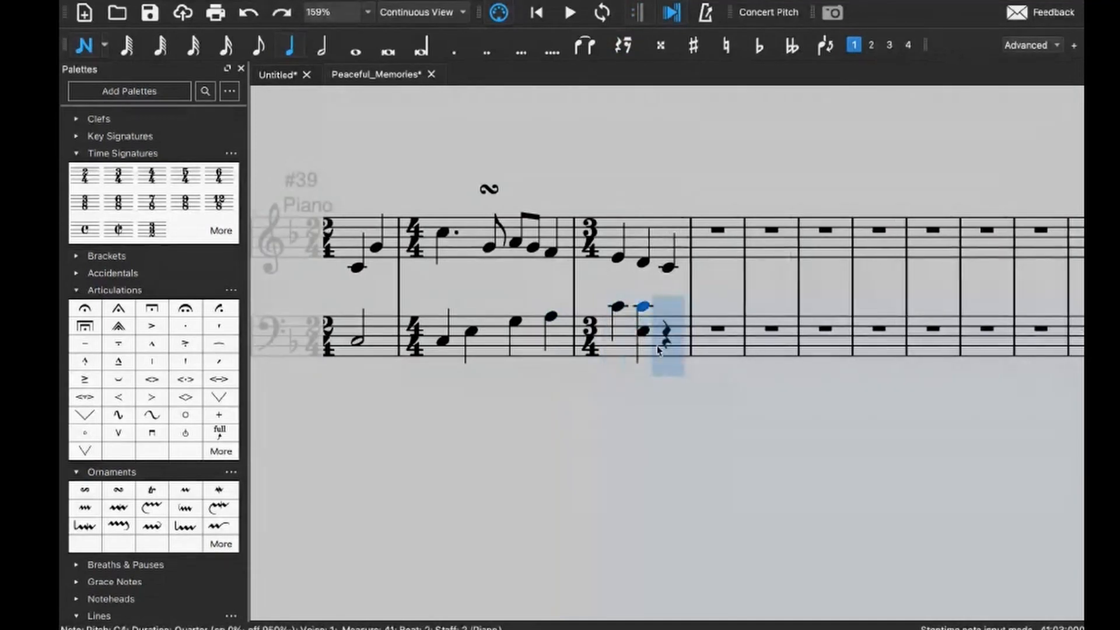
{"action": "key", "text": "ctrl+z"}
{"action": "key", "text": "b"}
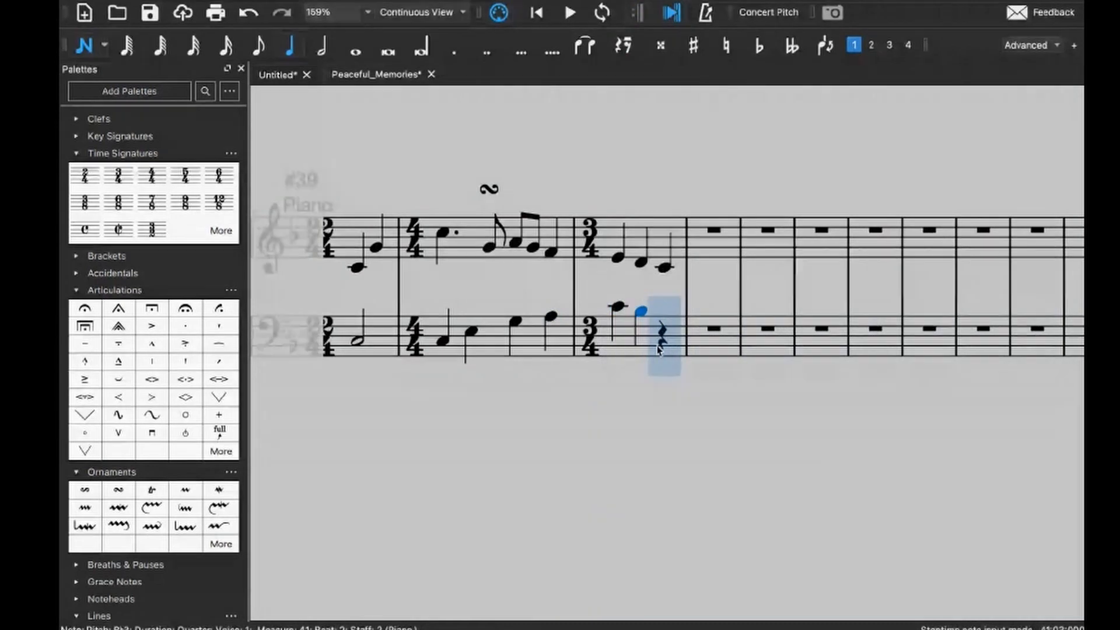
{"action": "key", "text": "g"}
{"action": "key", "text": "Escape"}
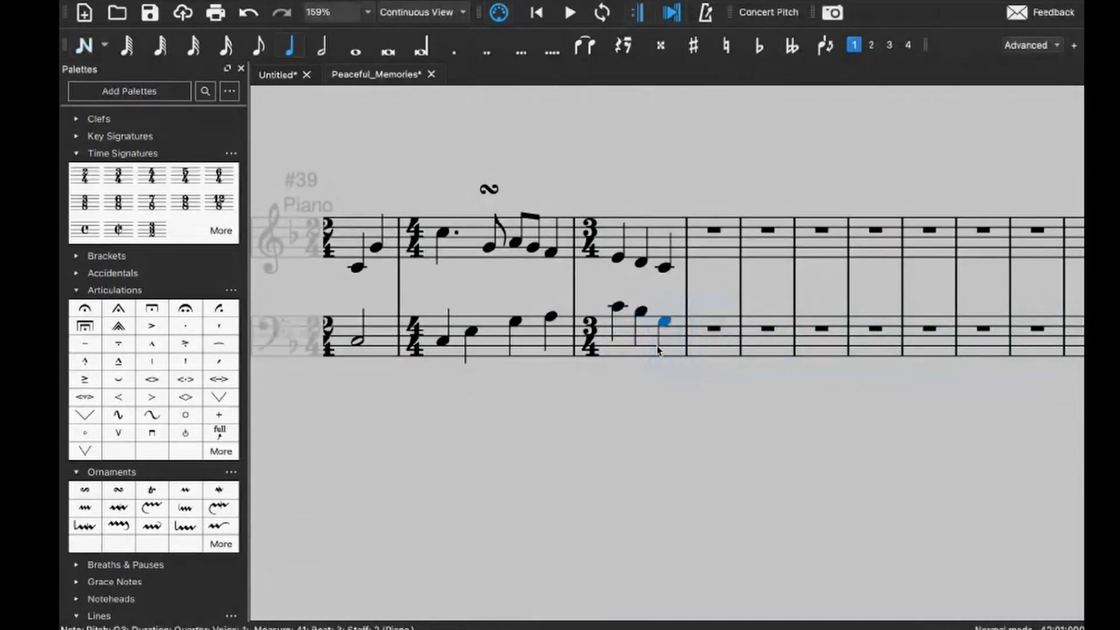
- Try a whole note C3 in the left hand starting at measure 42, and play back from measure 40
{"action": "left_click", "coordinate": [722, 343]}
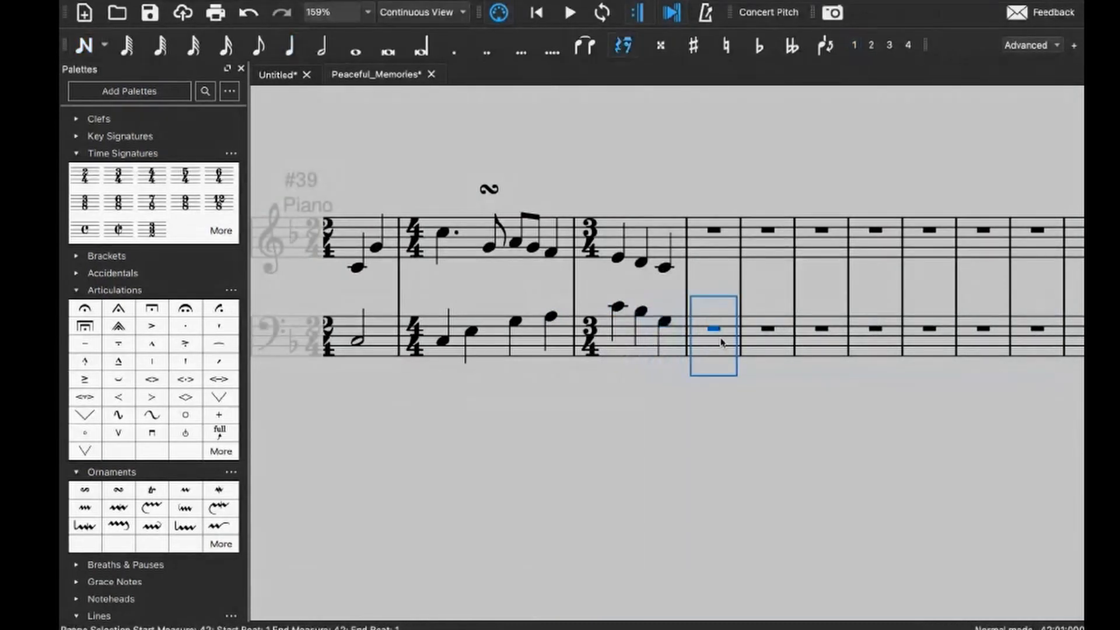
{"action": "key", "text": "n"}
{"action": "key", "text": "7"}
{"action": "key", "text": "c"}
{"action": "key", "text": "Escape"}
{"action": "left_click", "coordinate": [496, 350]}
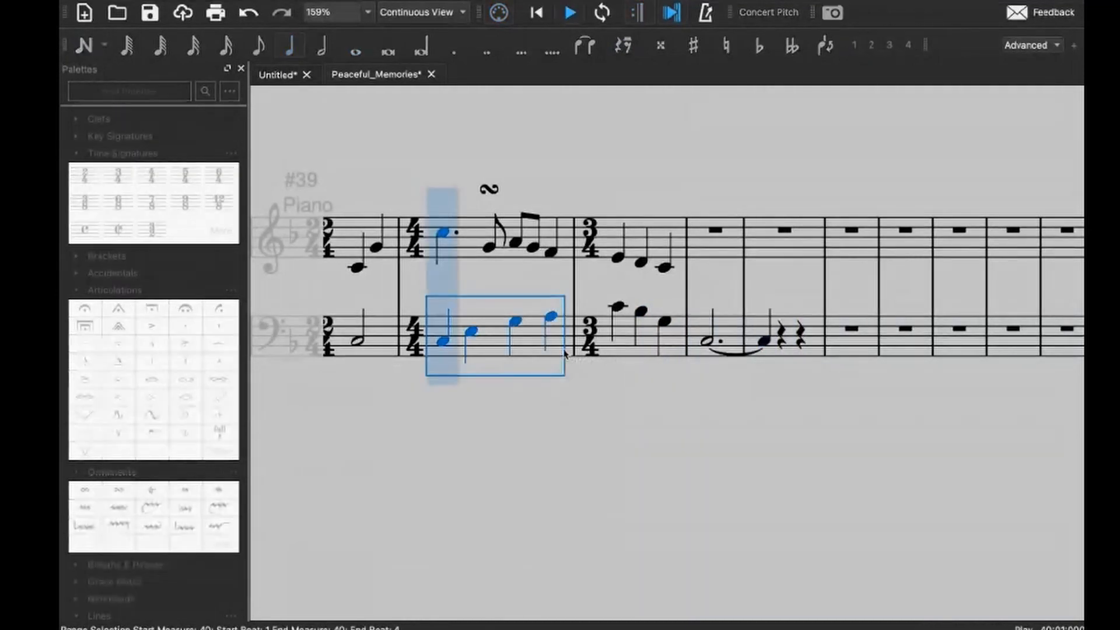
{"action": "key", "text": "space"}
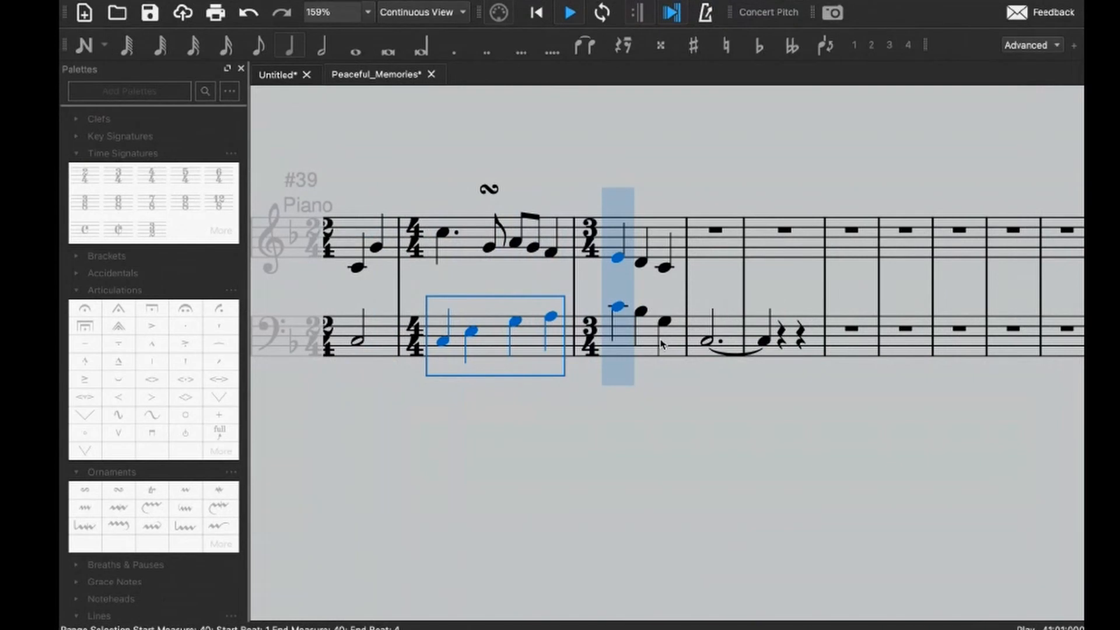
{"action": "key", "text": "space"}
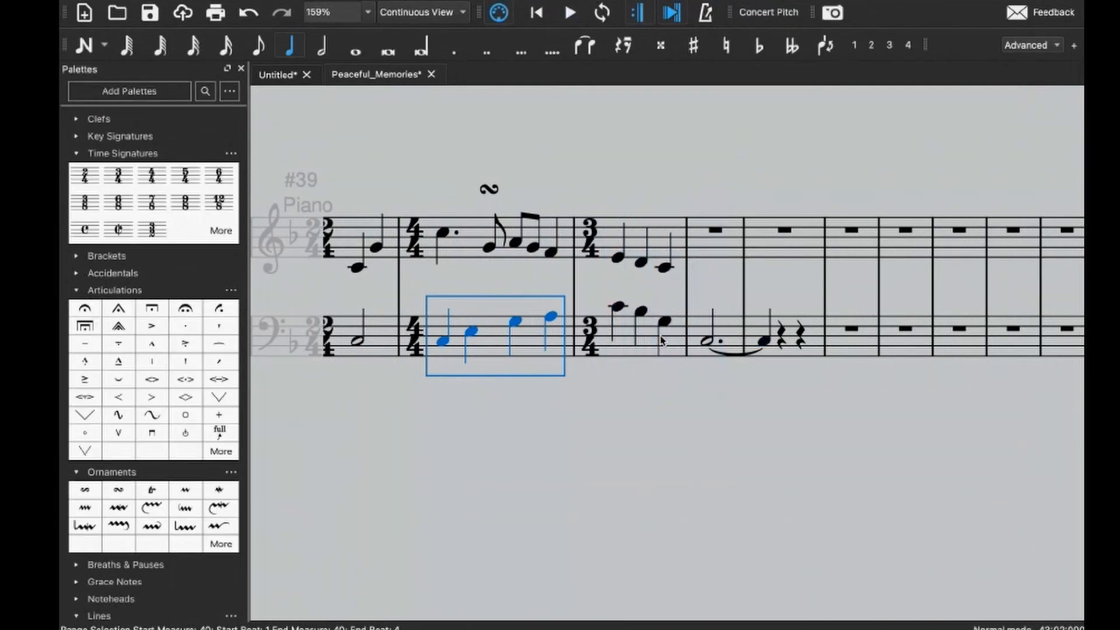
- Build left-hand quarter-note chords in measure 41: E3-G3-C4 on beat 1 and D3-G3-B natural 3 on beat 2
{"action": "left_click", "coordinate": [618, 307]}
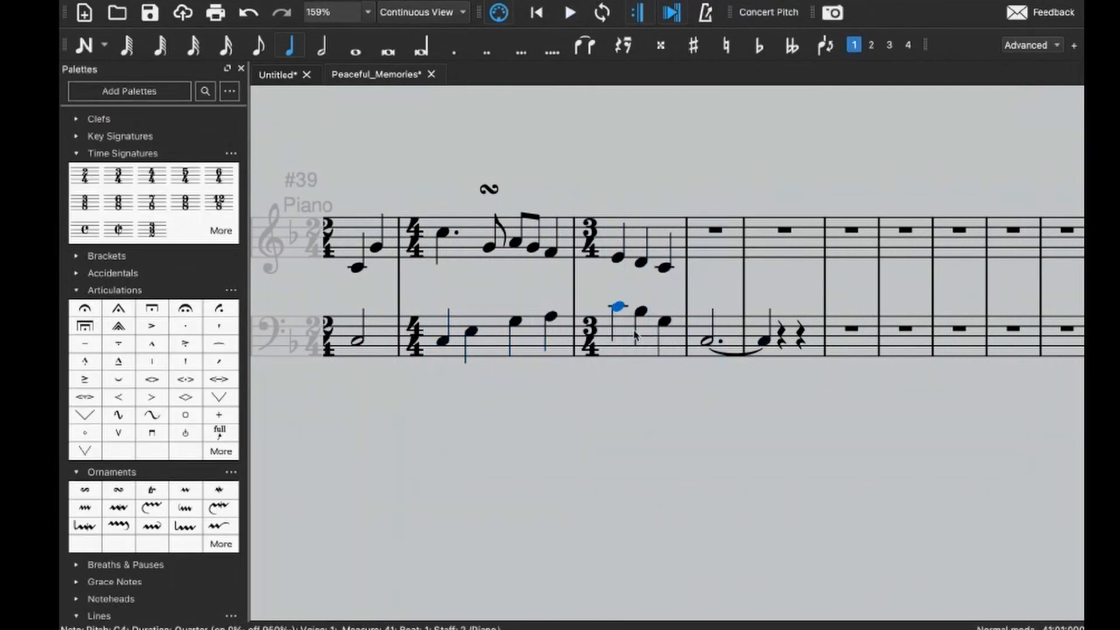
{"action": "key", "text": "n"}
{"action": "left_click", "coordinate": [620, 322]}
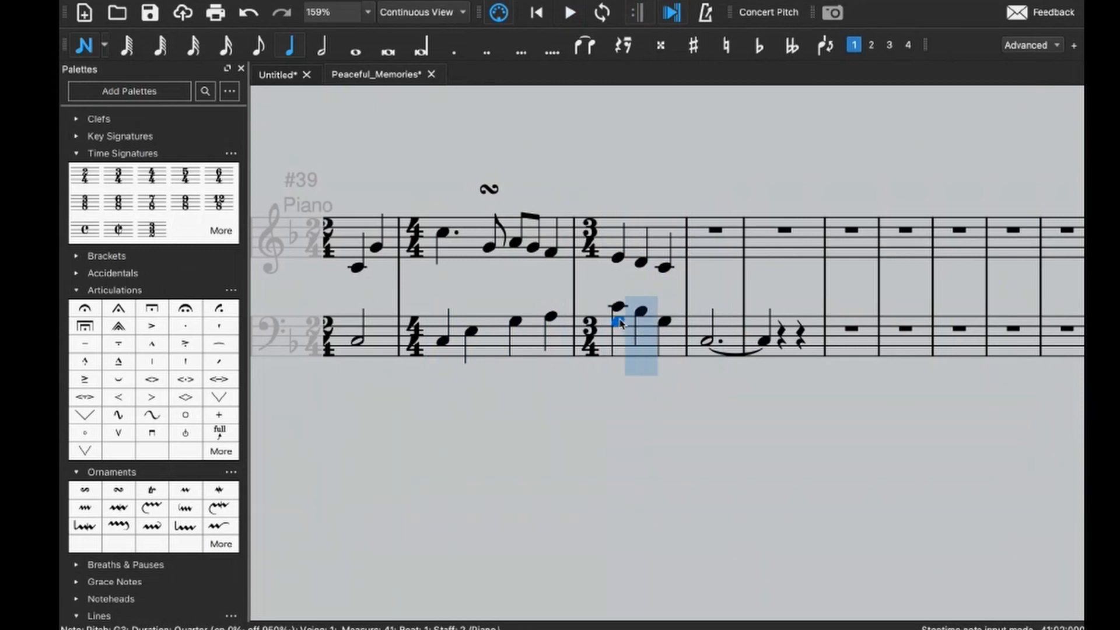
{"action": "left_click", "coordinate": [620, 331]}
{"action": "left_click", "coordinate": [643, 336]}
{"action": "left_click", "coordinate": [642, 322]}
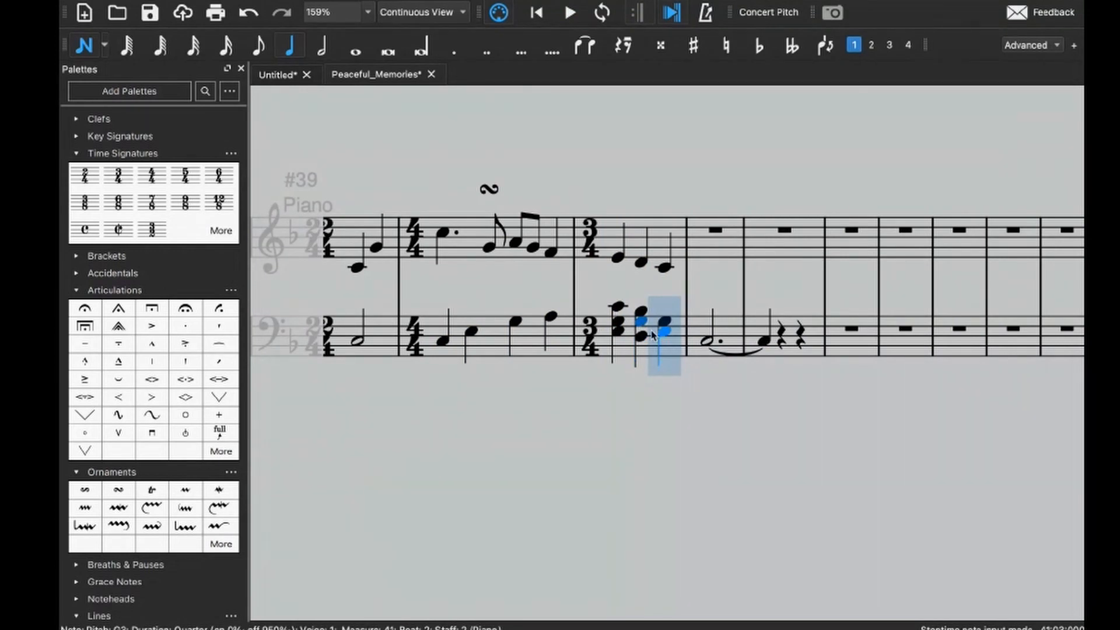
{"action": "key", "text": "Escape"}
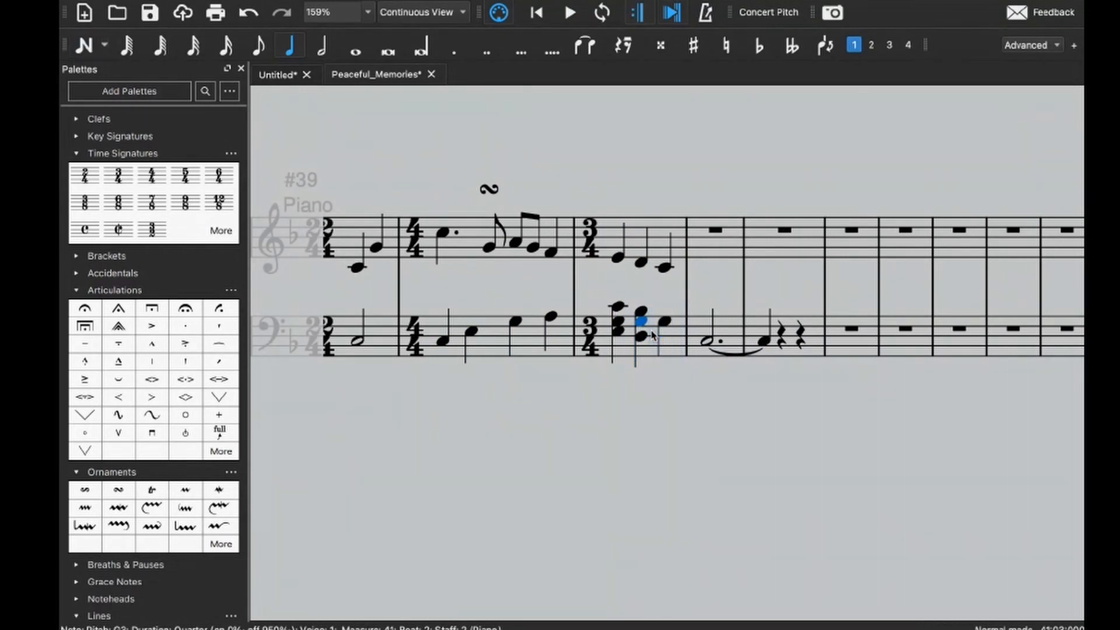
{"action": "key", "text": "Up"}
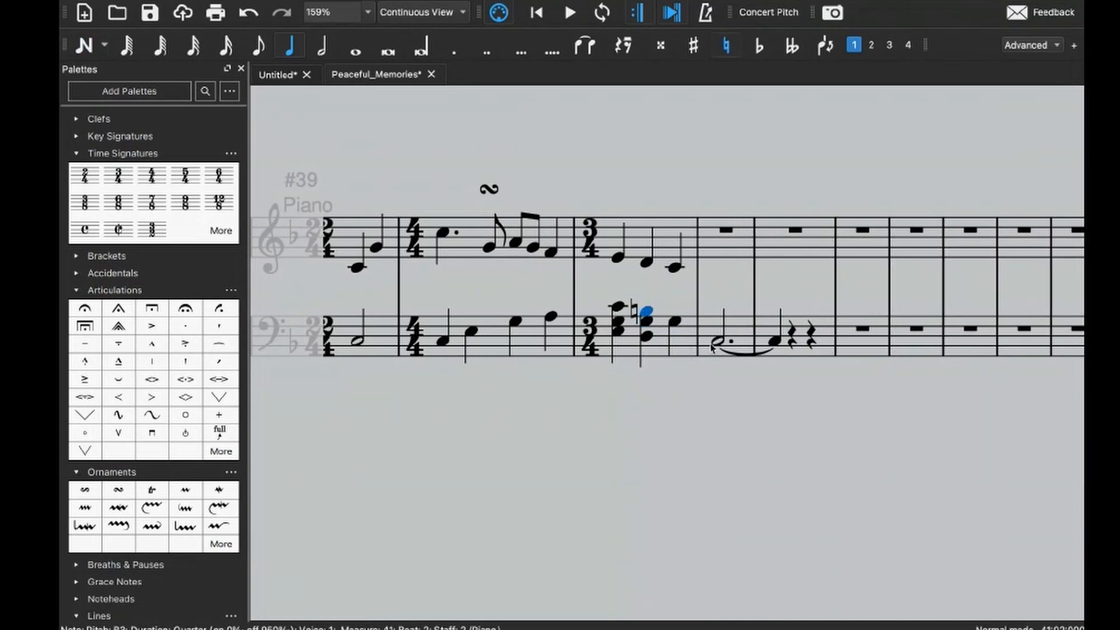
- Add E3 and C3 below the G3 on beat 3 of the left hand in measure 41
{"action": "left_click", "coordinate": [673, 321]}
{"action": "key", "text": "n"}
{"action": "key", "text": "6"}
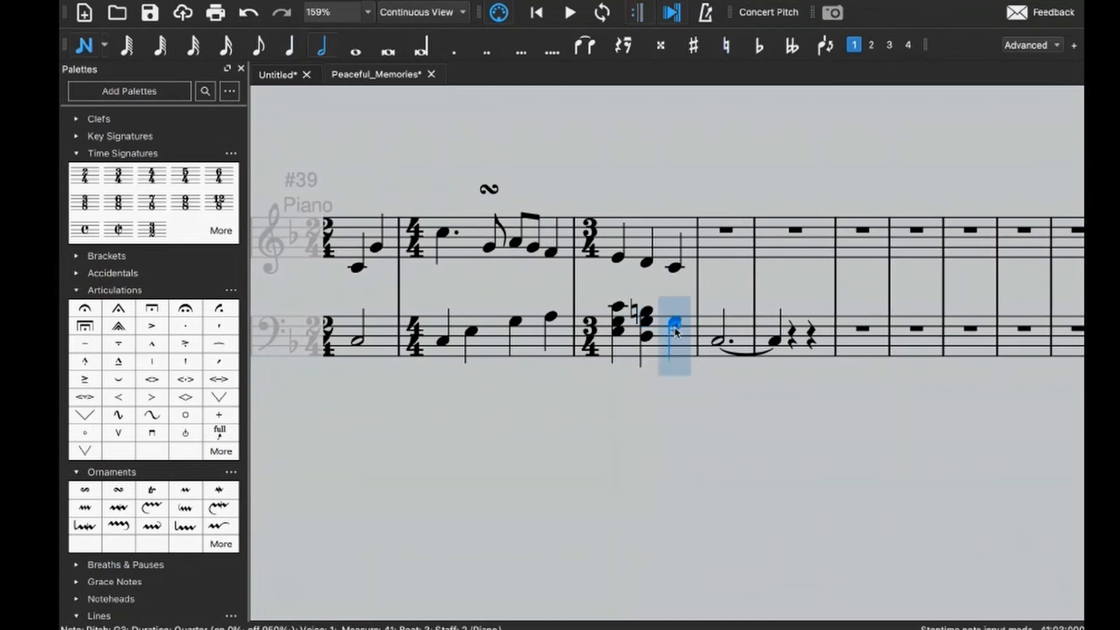
{"action": "key", "text": "5"}
{"action": "key", "text": "g"}
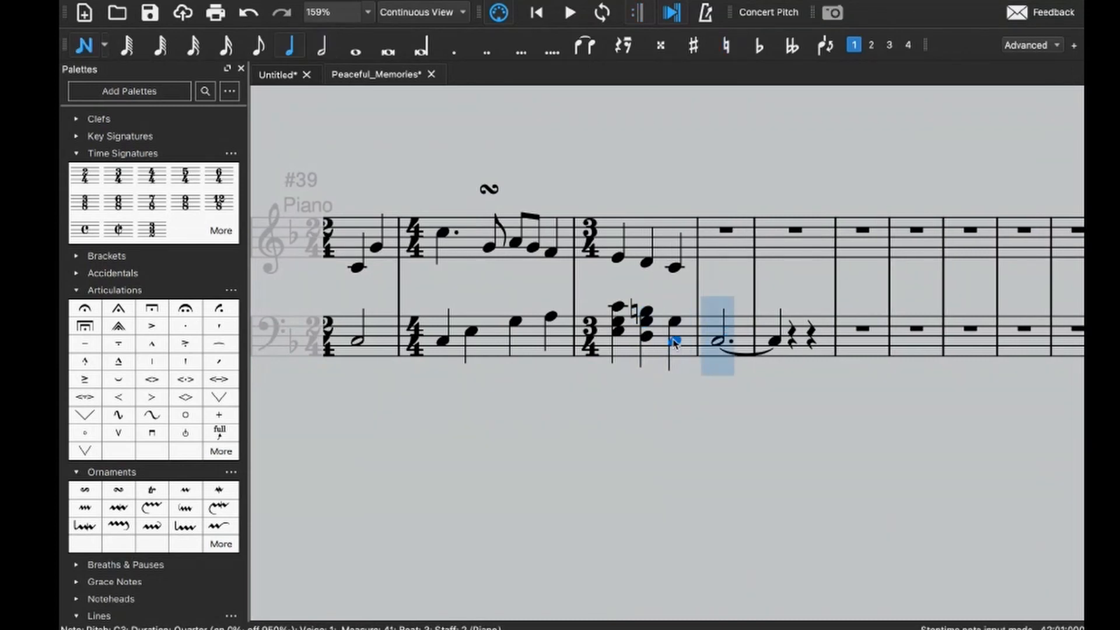
{"action": "key", "text": "shift+e"}
- Enter a half-note octave C2-C3 at the start of the left hand in measure 42 and delete the notes left after it
{"action": "key", "text": "6"}
{"action": "left_click", "coordinate": [724, 379]}
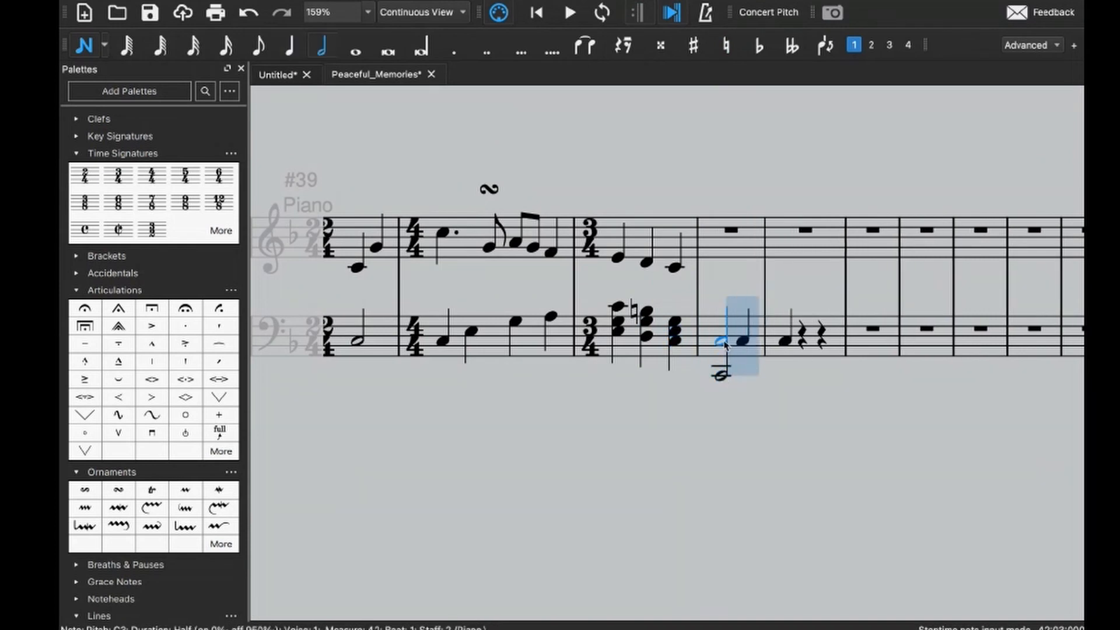
{"action": "left_click", "coordinate": [750, 380]}
{"action": "left_click", "coordinate": [741, 342]}
{"action": "key", "text": "Escape"}
{"action": "left_click", "coordinate": [798, 356]}
{"action": "left_click", "coordinate": [745, 344], "text": "shift"}
{"action": "key", "text": "Delete"}
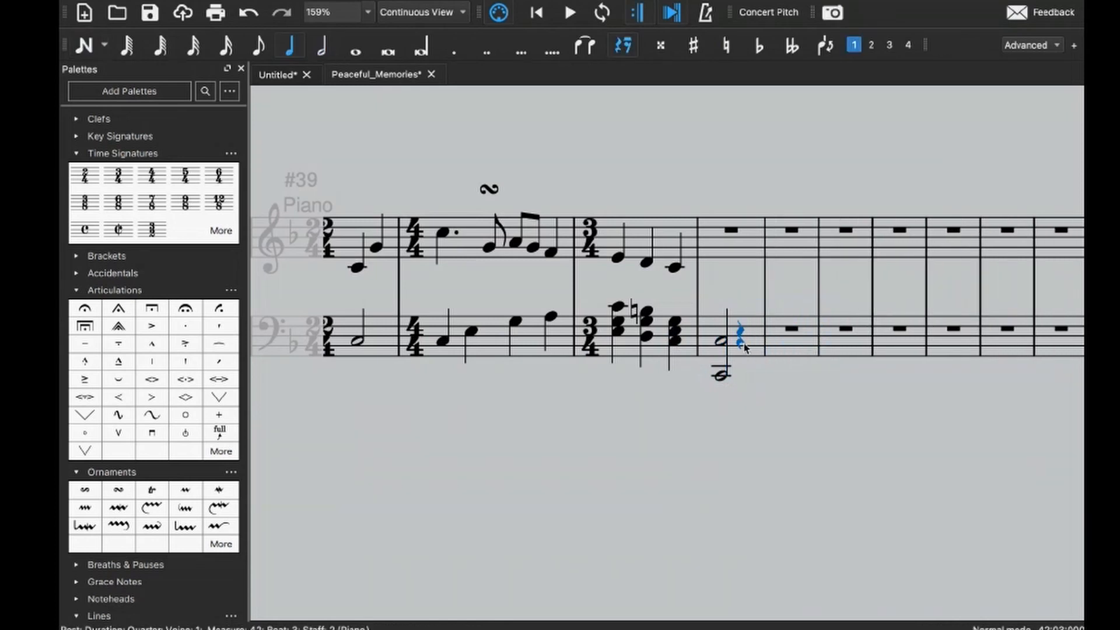
- Change the time signature to 2/4 from measure 42 and play back from measure 40
{"action": "left_click", "coordinate": [755, 348]}
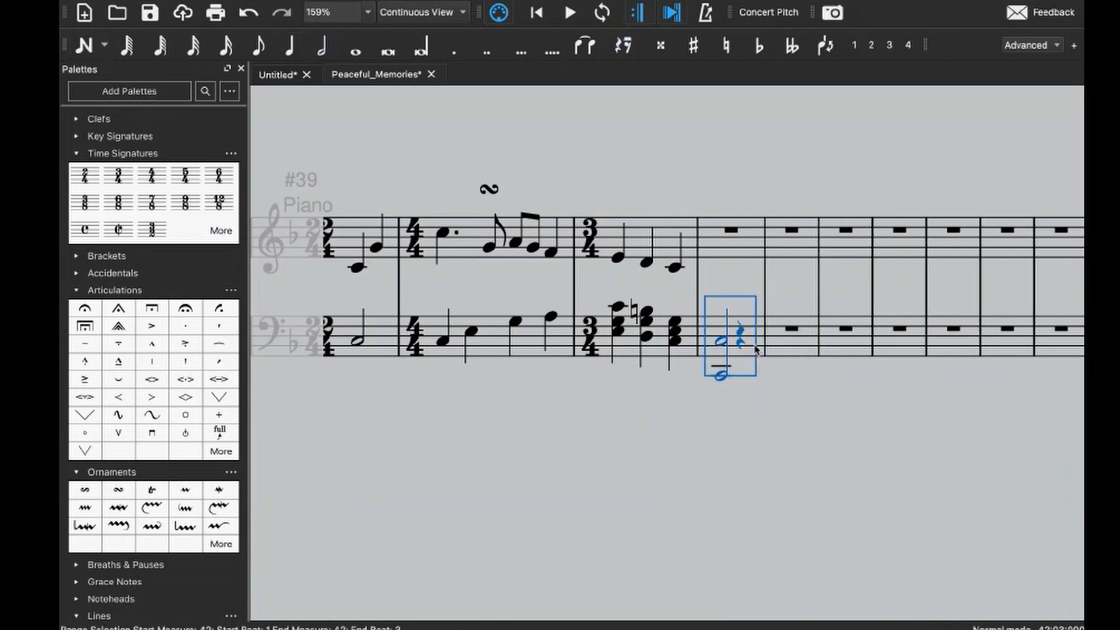
{"action": "left_click", "coordinate": [86, 185]}
{"action": "left_click", "coordinate": [553, 344]}
{"action": "key", "text": "space"}
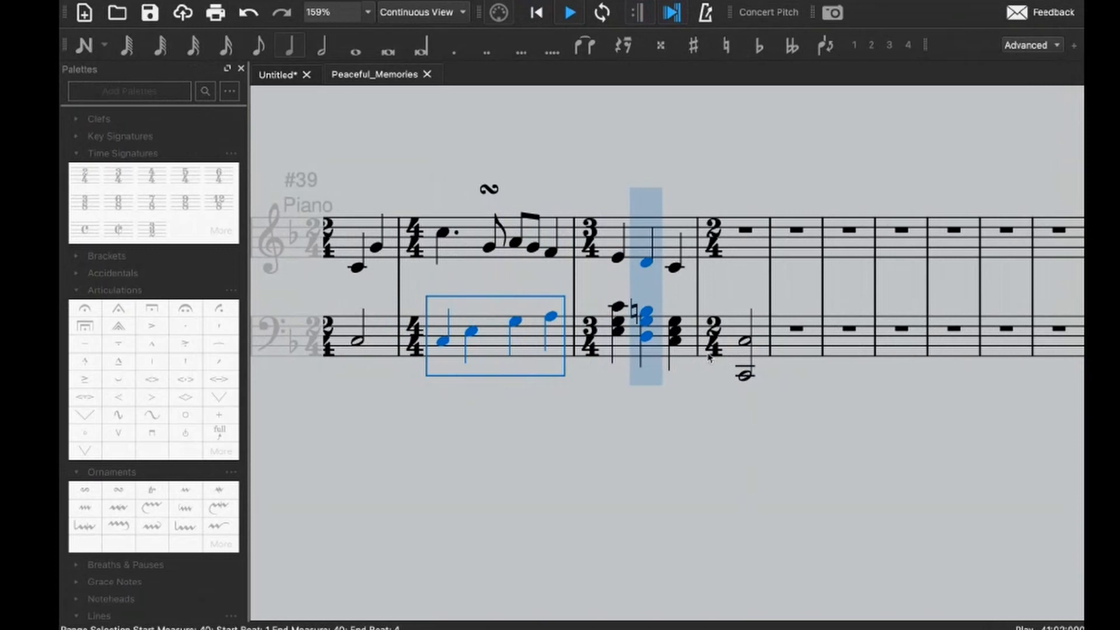
{"action": "key", "text": "space"}
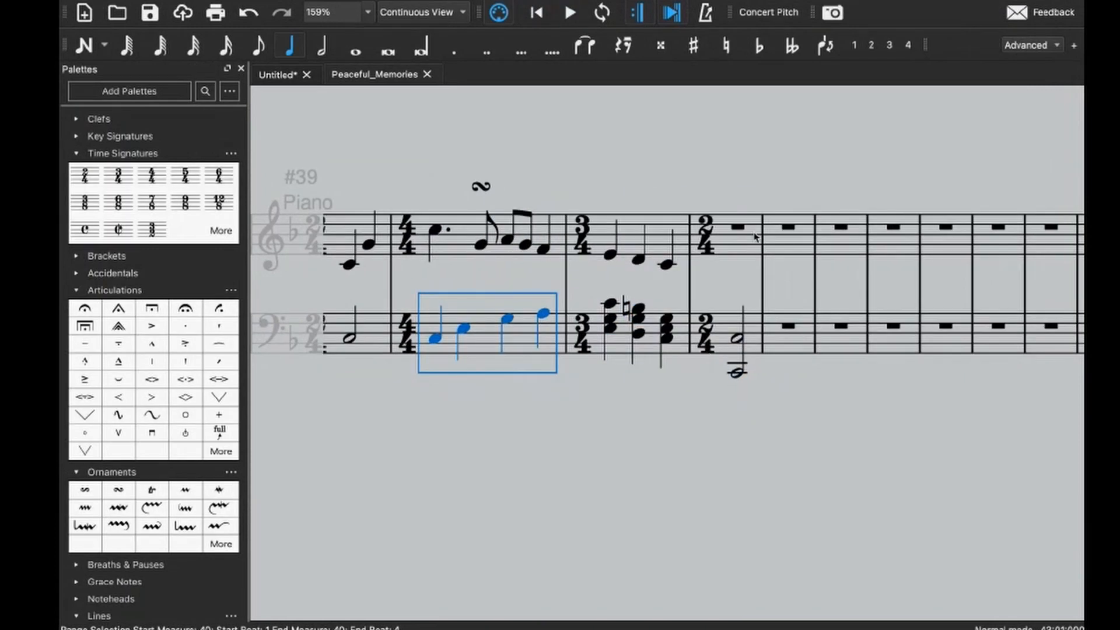
- Enter a quarter note C4 on beat 2 of the right hand in measure 42
{"action": "key", "text": "n"}
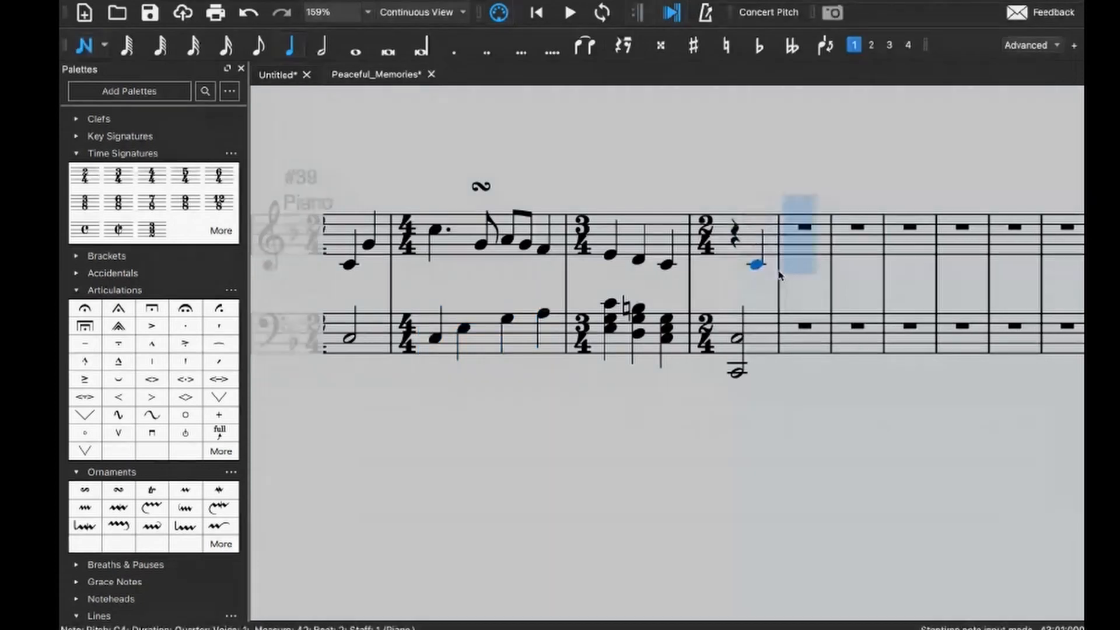
{"action": "left_click", "coordinate": [752, 268]}
{"action": "key", "text": "Escape"}
- Copy both hands of measure 40 to measure 43 and set the time signature there to 4/4
{"action": "left_click", "coordinate": [542, 259]}
{"action": "left_click", "coordinate": [550, 331], "text": "shift"}
{"action": "key", "text": "super+c"}
{"action": "left_click", "coordinate": [862, 234]}
{"action": "key", "text": "super+v"}
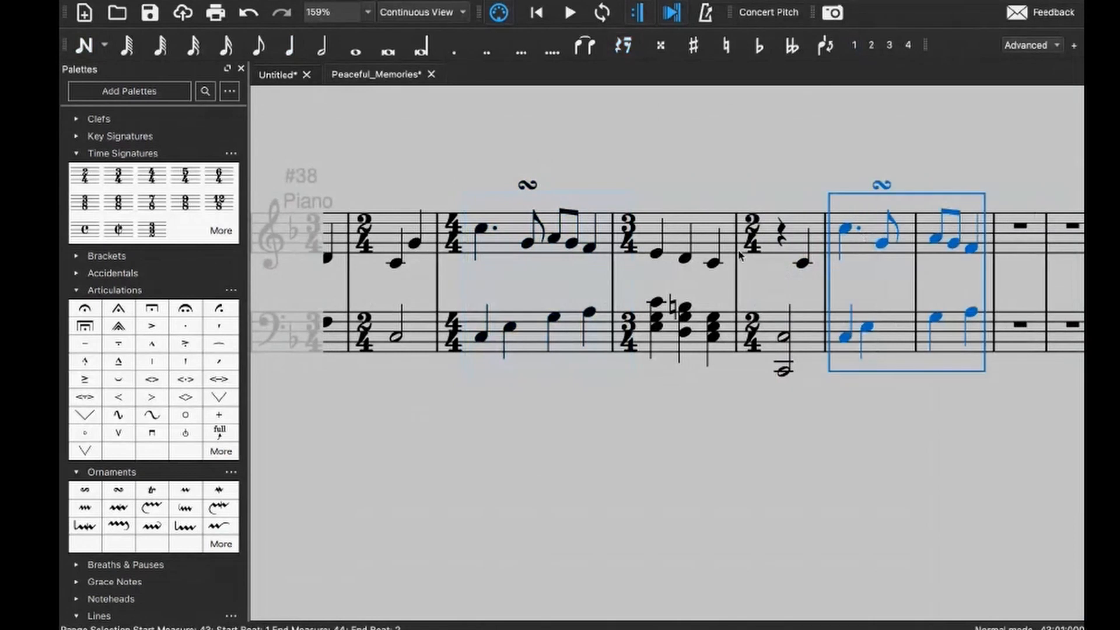
{"action": "left_click", "coordinate": [861, 245]}
{"action": "left_click", "coordinate": [151, 175]}
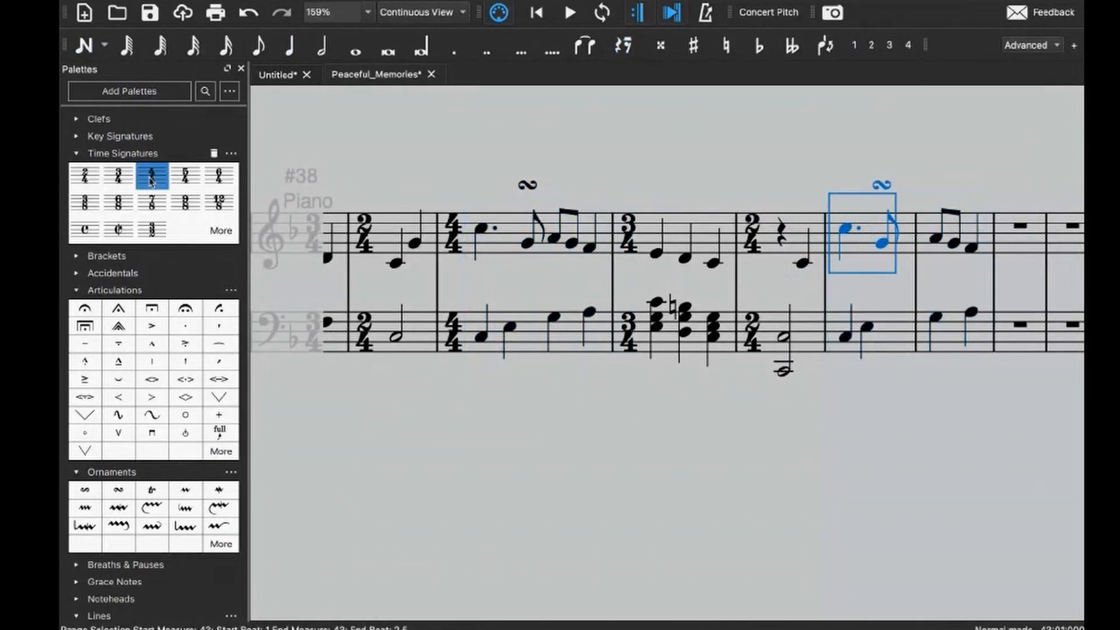
- Play back the passage from measure 39, and again from measure 37 through measure 42
{"action": "left_click", "coordinate": [391, 239]}
{"action": "key", "text": "space"}
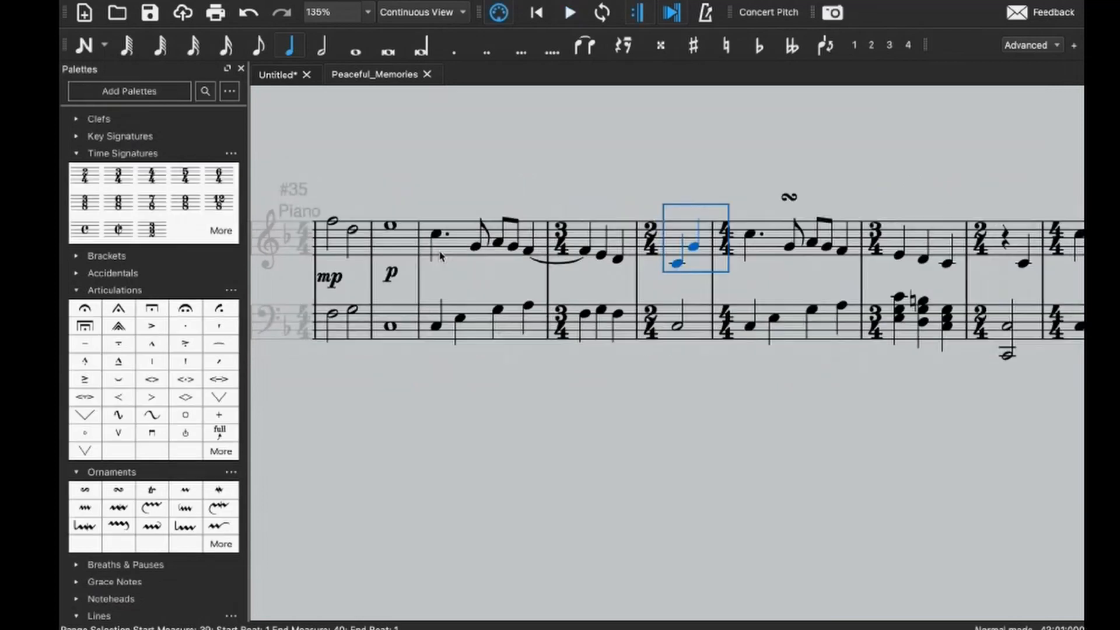
{"action": "left_click", "coordinate": [442, 254]}
{"action": "key", "text": "space"}
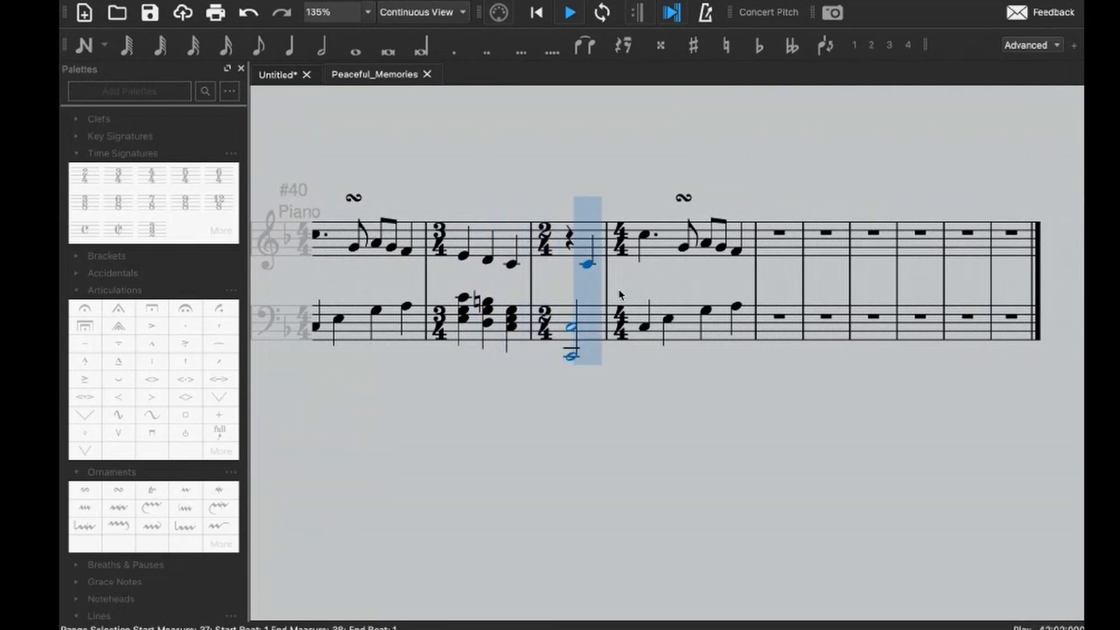
{"action": "key", "text": "space"}
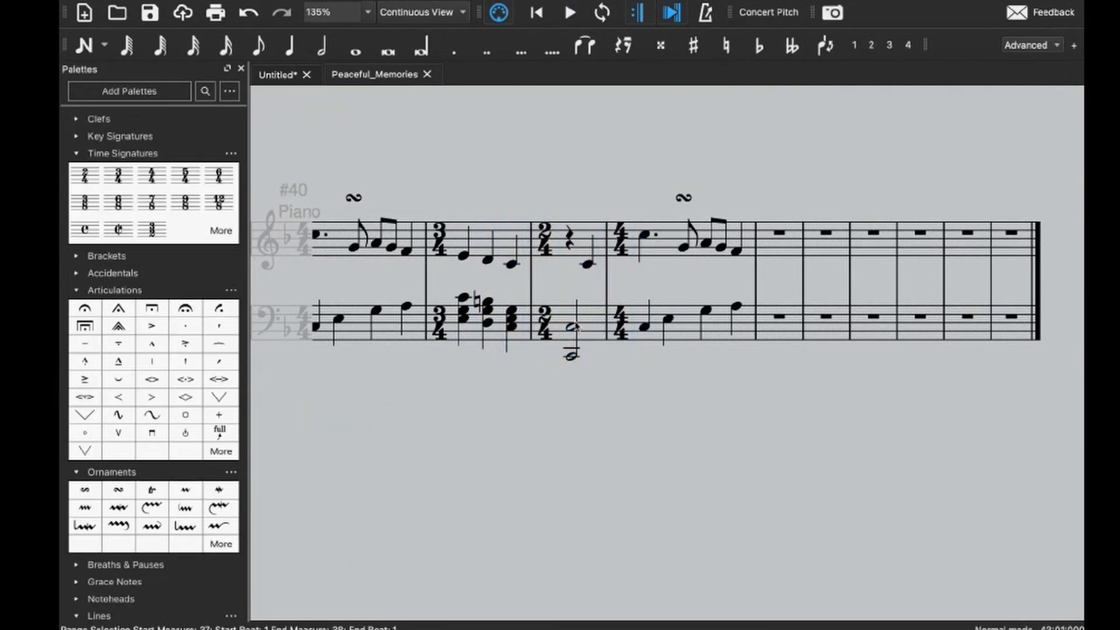
- Shorten the left-hand C2-C3 octave in measure 42 to a dotted quarter and add an eighth-note octave C2-C3 after it
{"action": "left_click", "coordinate": [573, 328]}
{"action": "key", "text": "5"}
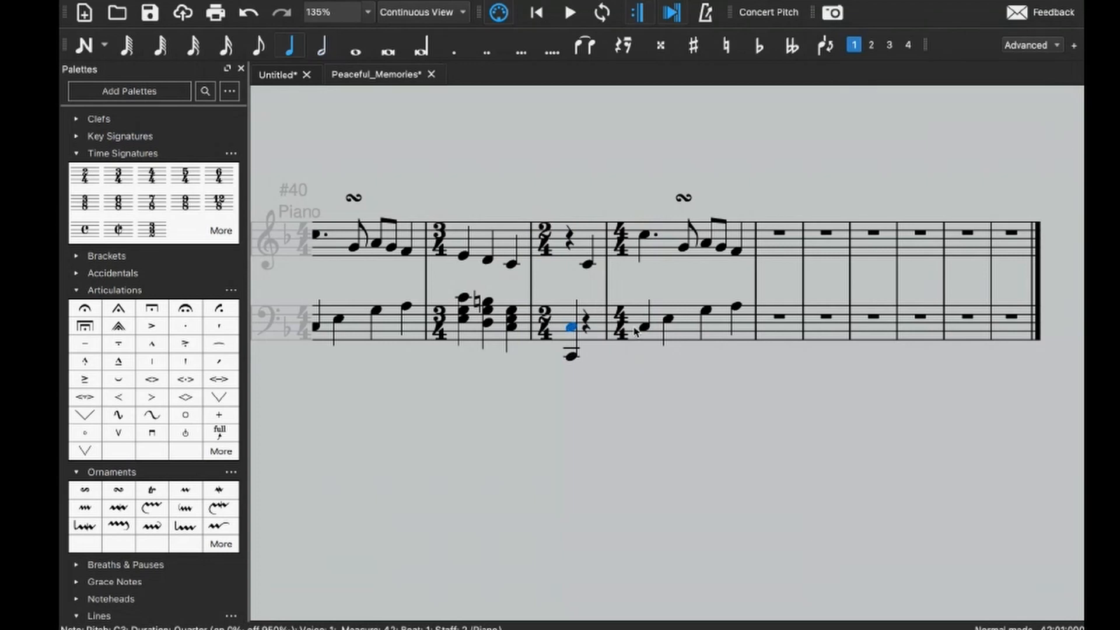
{"action": "key", "text": "."}
{"action": "left_click", "coordinate": [605, 330]}
{"action": "key", "text": "n"}
{"action": "left_click", "coordinate": [604, 331]}
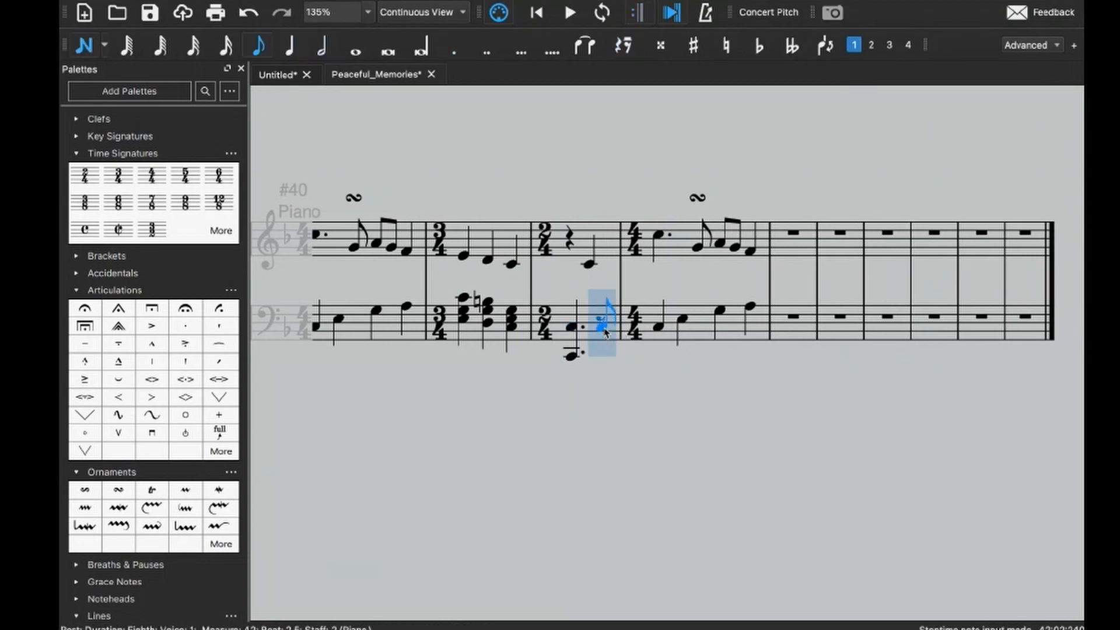
{"action": "left_click", "coordinate": [604, 330]}
{"action": "left_click", "coordinate": [604, 355], "text": "shift"}
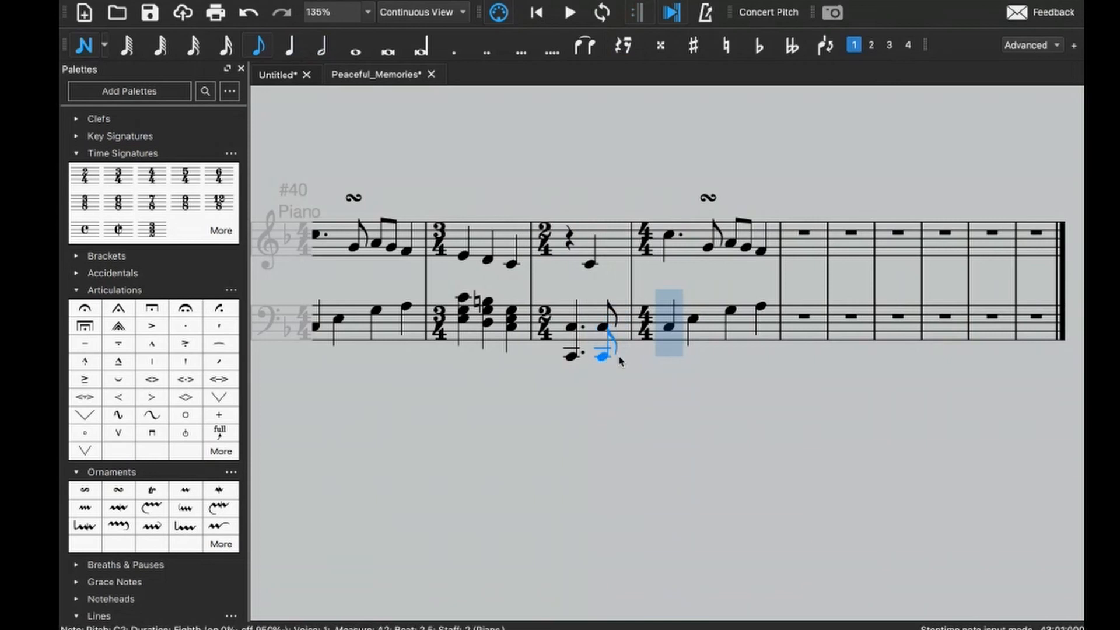
- Double the four left-hand quarter notes of measure 43 an octave lower with C2, E2, G2 and A2
{"action": "left_click", "coordinate": [671, 355], "text": "shift"}
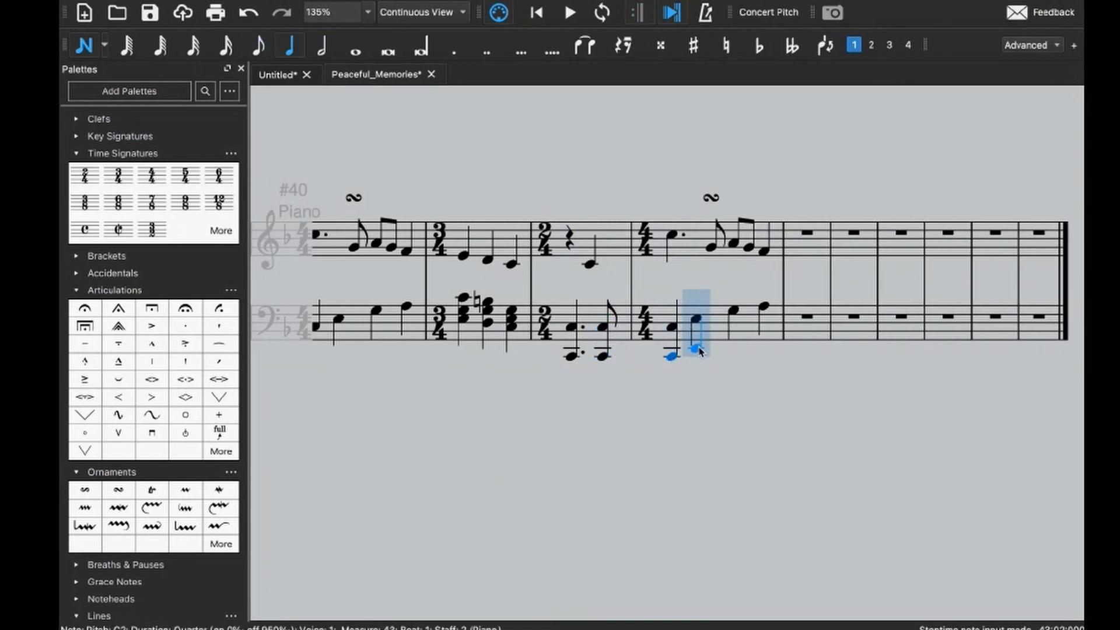
{"action": "left_click", "coordinate": [699, 349], "text": "shift"}
{"action": "left_click", "coordinate": [737, 339], "text": "shift"}
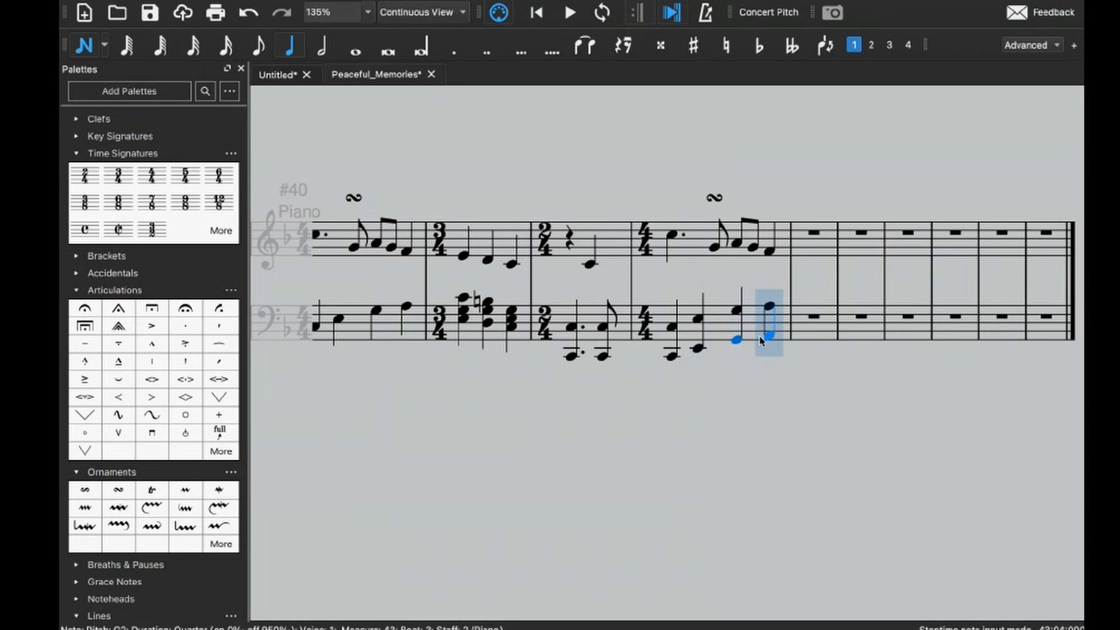
{"action": "left_click", "coordinate": [769, 337], "text": "shift"}
{"action": "key", "text": "Escape"}
- Play back the passage from measure 42 into measure 43
{"action": "left_click", "coordinate": [636, 254]}
{"action": "key", "text": "space"}
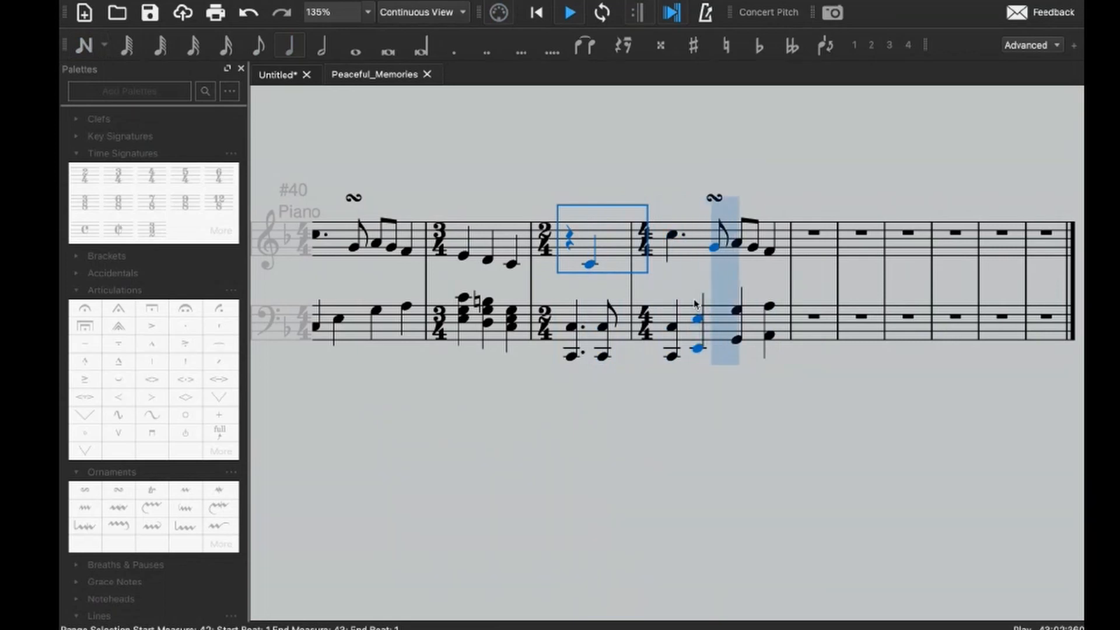
{"action": "key", "text": "space"}
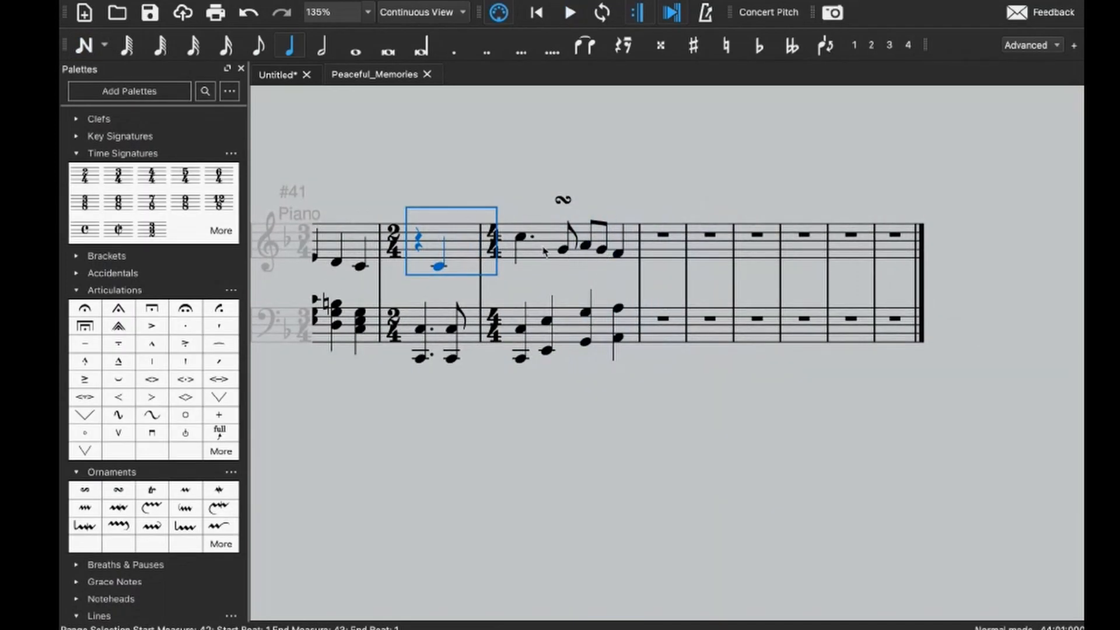
- Try an undotted quarter at the start of measure 43's right hand, with an added eighth note as B♭4 and A4 on beat 2
{"action": "left_click", "coordinate": [521, 236]}
{"action": "key", "text": "period"}
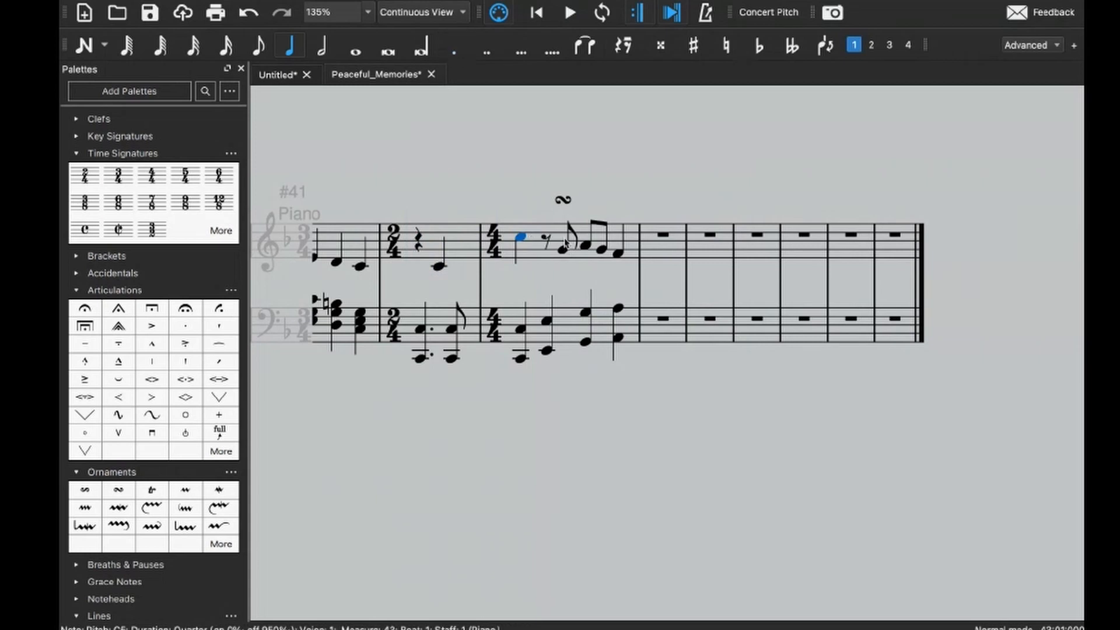
{"action": "key", "text": "Right"}
{"action": "key", "text": "e"}
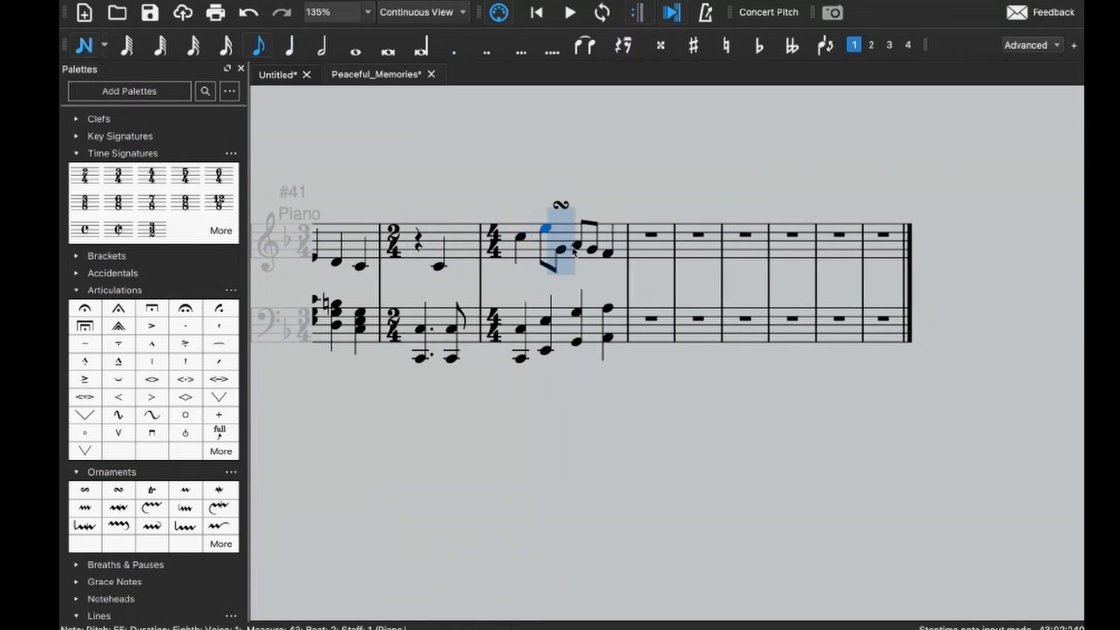
{"action": "key", "text": "space"}
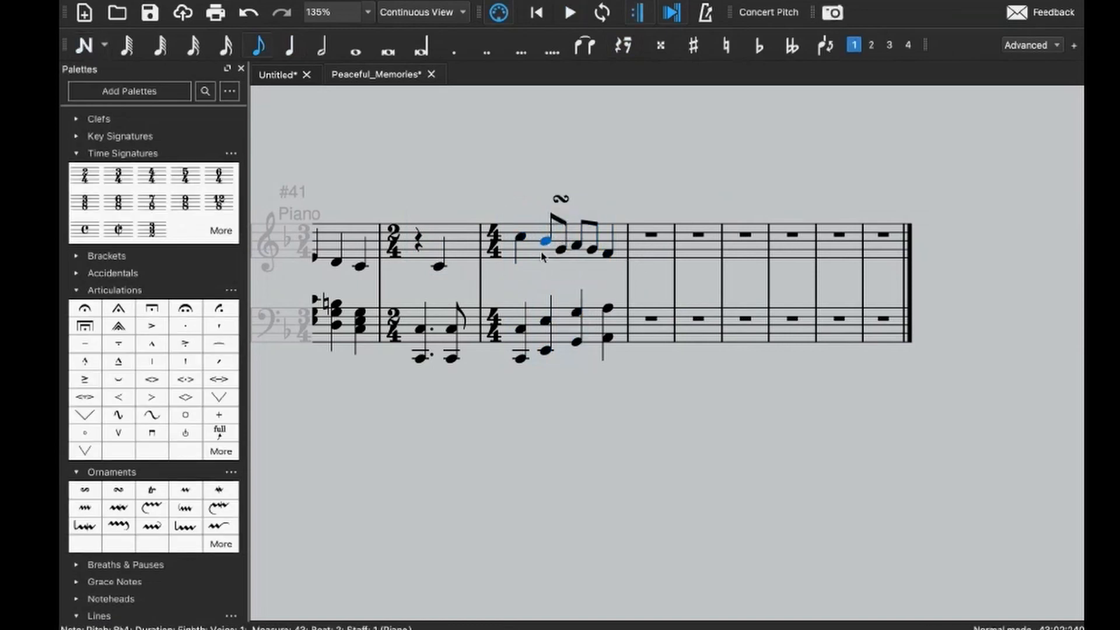
{"action": "left_click", "coordinate": [540, 255]}
{"action": "key", "text": "space"}
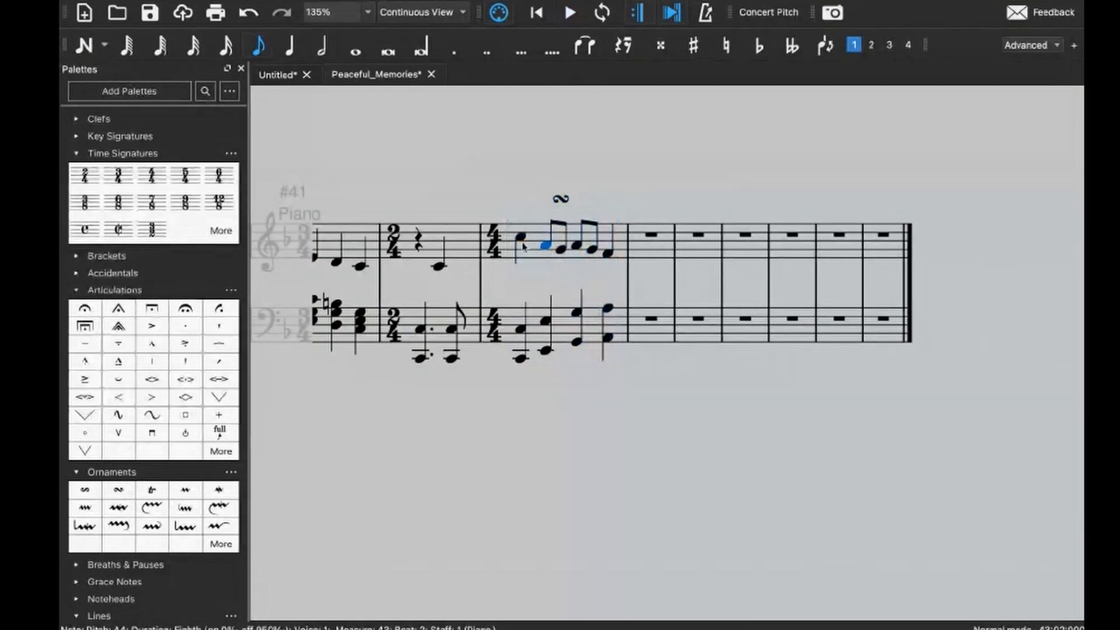
- Restore the dotted quarter C5 at the start of the right hand in measure 43 and play the measure back
{"action": "key", "text": "period"}
{"action": "left_click", "coordinate": [633, 251]}
{"action": "key", "text": "space"}
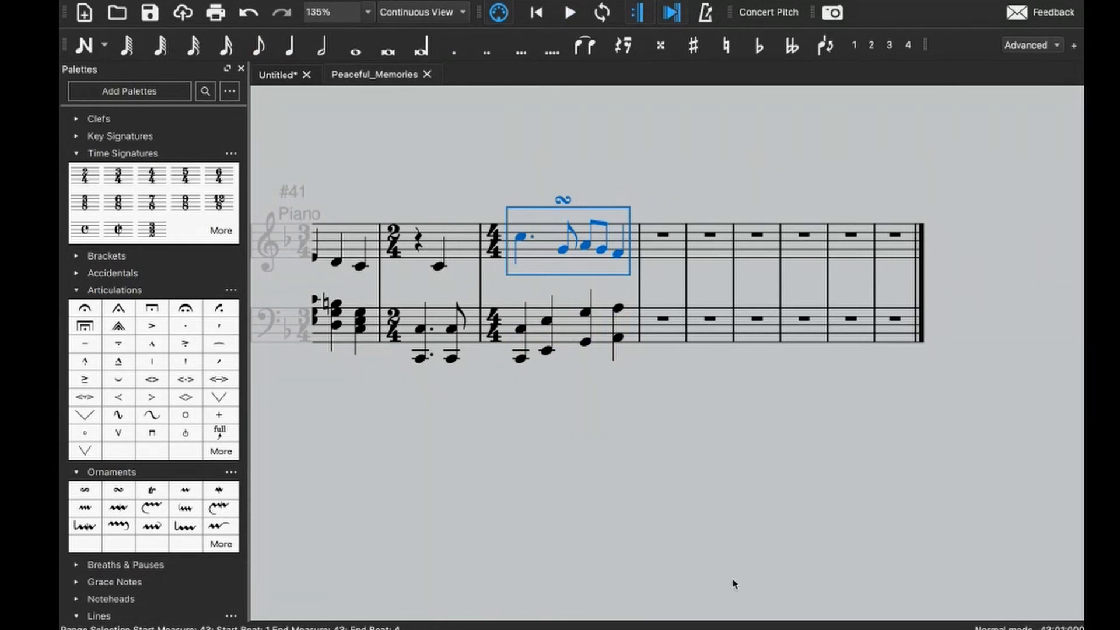
- Copy both hands of measure 41 to measure 44 and set the time signature there to 3/4
{"action": "scroll", "coordinate": [678, 462], "scroll_direction": "left", "scroll_amount": 4}
{"action": "scroll", "coordinate": [679, 462], "scroll_direction": "down", "scroll_amount": 1}
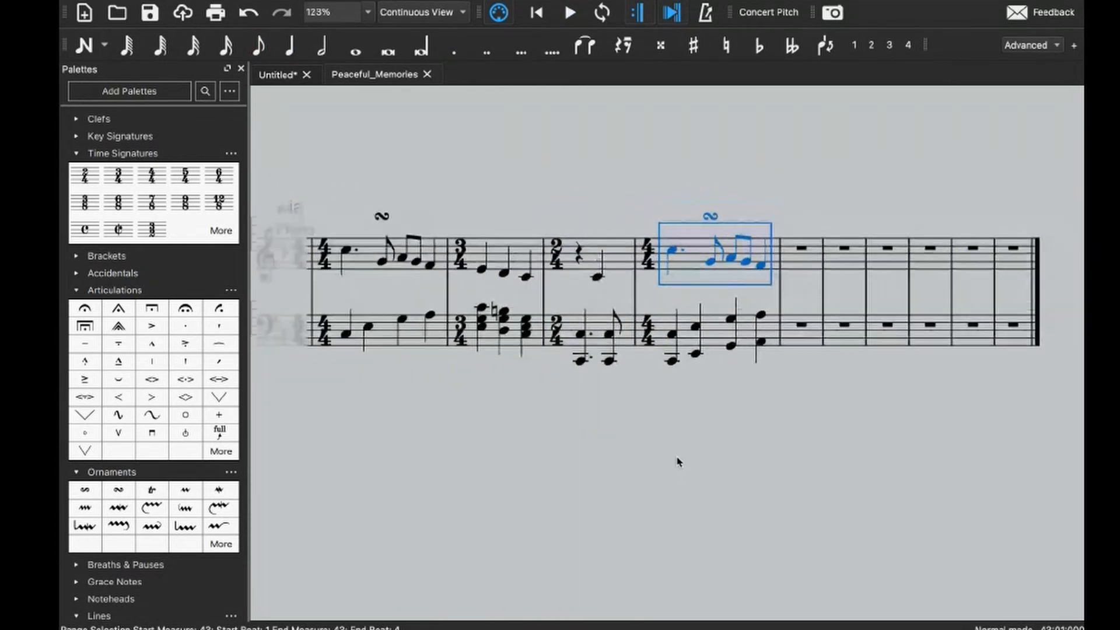
{"action": "scroll", "coordinate": [679, 462], "scroll_direction": "left", "scroll_amount": 3}
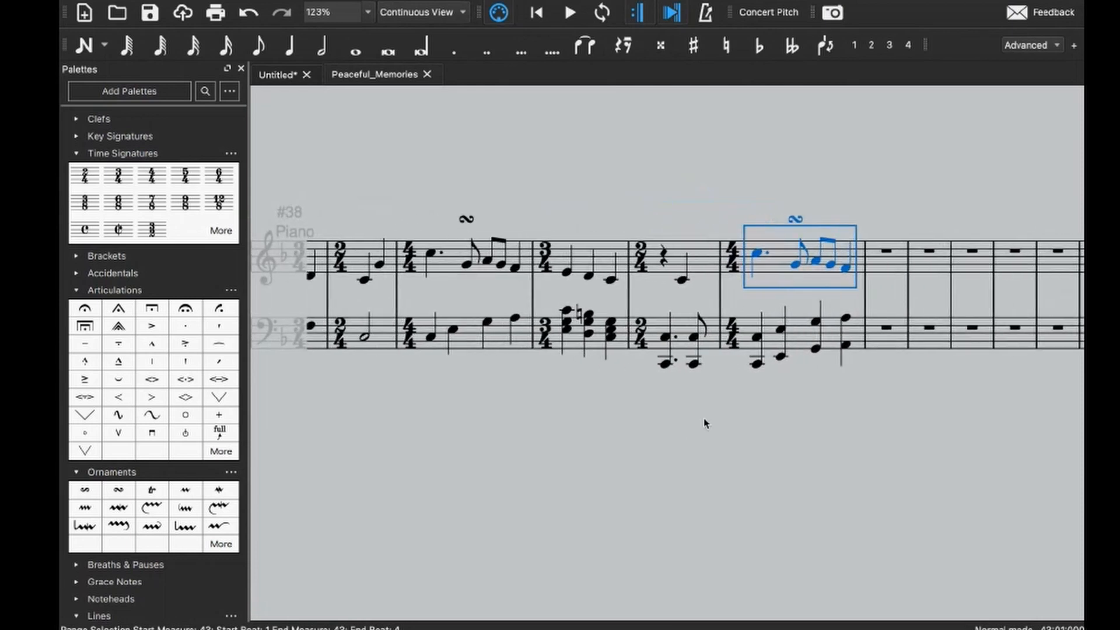
{"action": "scroll", "coordinate": [704, 423], "scroll_direction": "right", "scroll_amount": 2}
{"action": "left_click", "coordinate": [508, 256]}
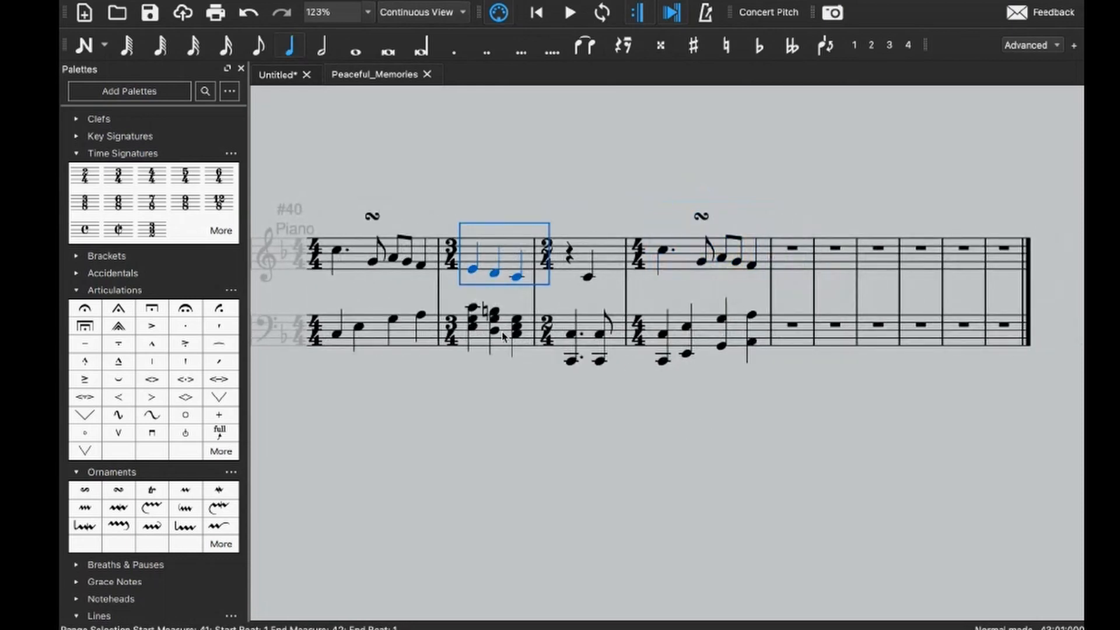
{"action": "left_click", "coordinate": [504, 335], "text": "shift"}
{"action": "key", "text": "ctrl+c"}
{"action": "left_click", "coordinate": [784, 265]}
{"action": "key", "text": "ctrl+v"}
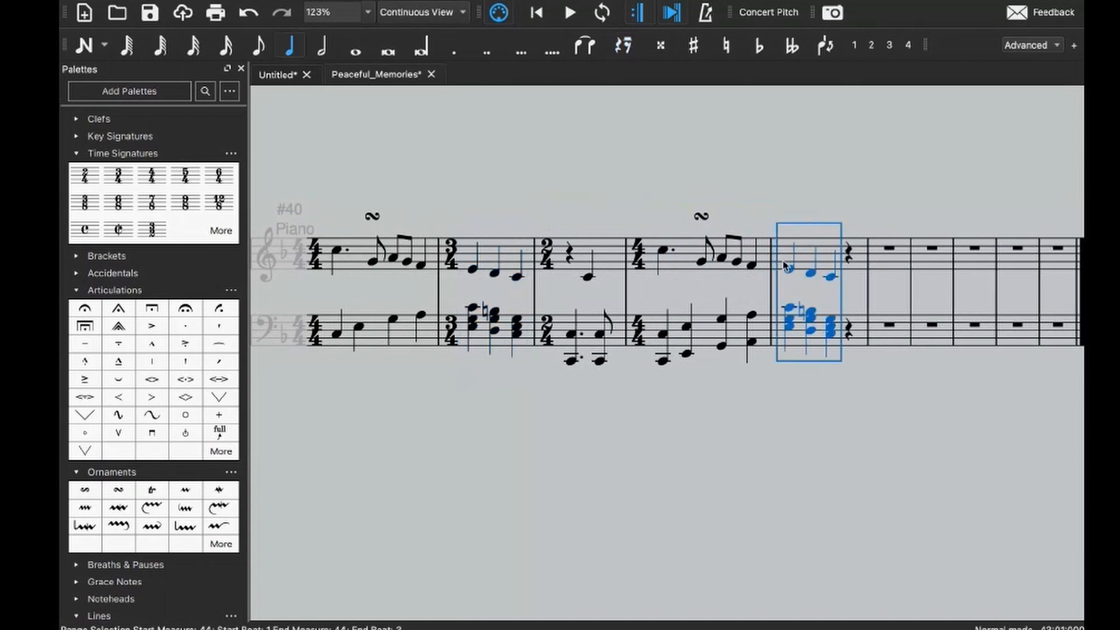
{"action": "left_click", "coordinate": [118, 175]}
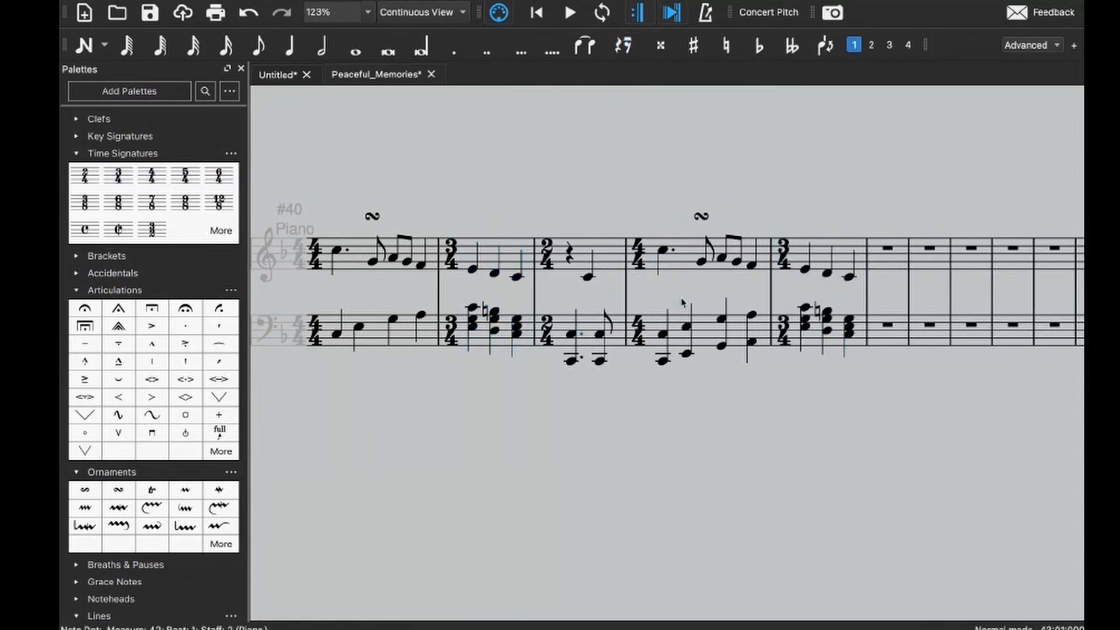
- Copy both hands of measure 42 to measure 45
{"action": "left_click", "coordinate": [589, 330]}
{"action": "left_click", "coordinate": [607, 274], "text": "shift"}
{"action": "key", "text": "ctrl+c"}
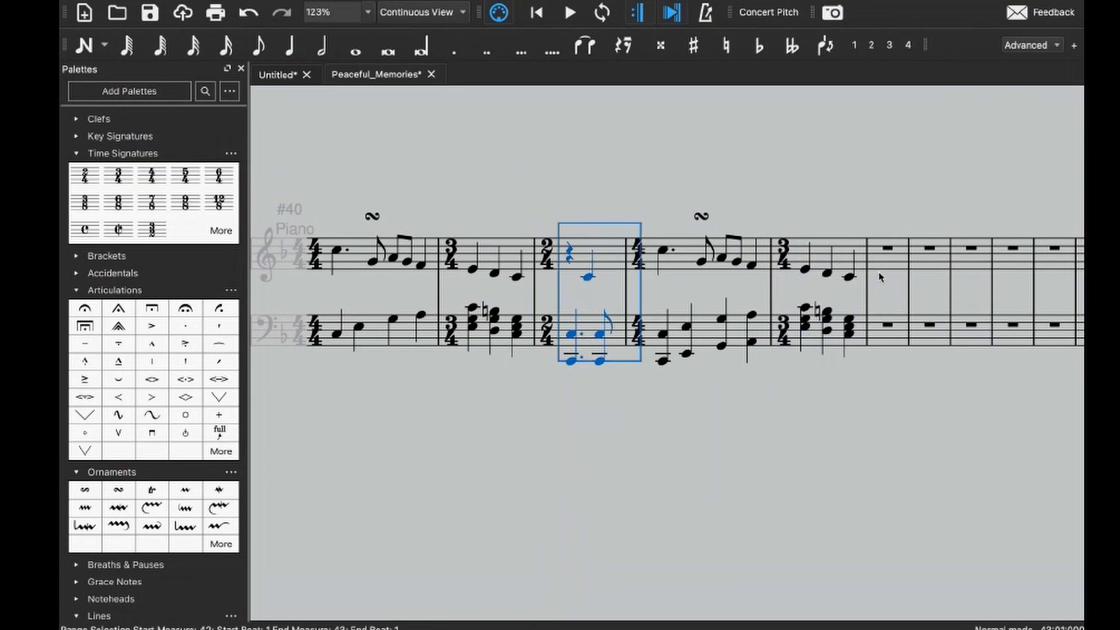
{"action": "left_click", "coordinate": [881, 274]}
{"action": "key", "text": "ctrl+v"}
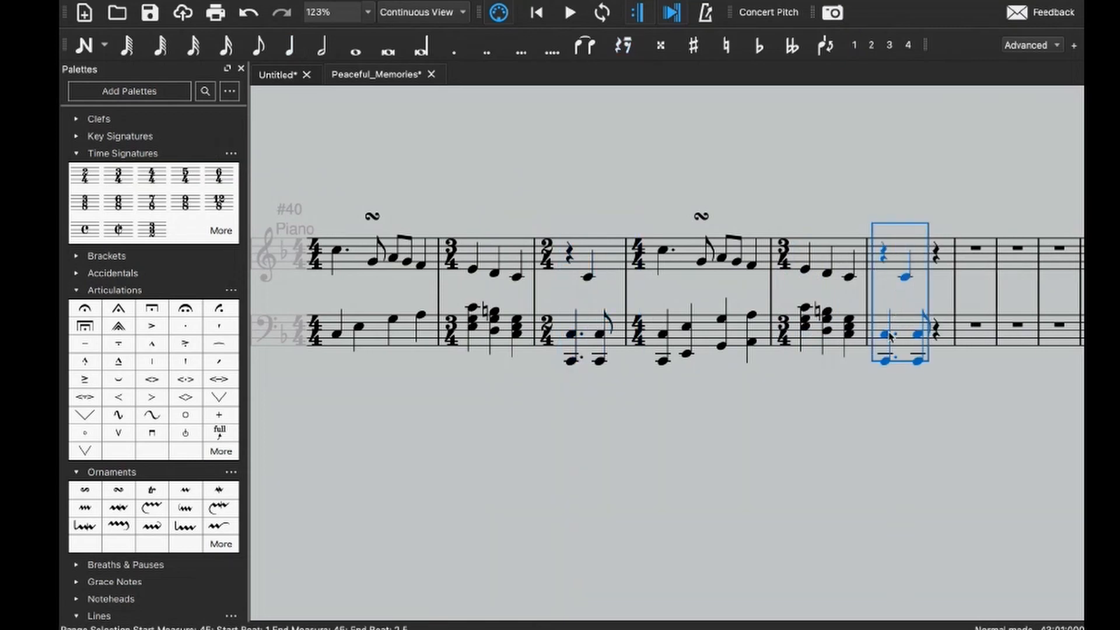
- In measure 45, lengthen the left-hand C2-C3 octave to a whole note and enter a dotted half C4 in the right hand
{"action": "left_click", "coordinate": [886, 335]}
{"action": "key", "text": "7"}
{"action": "left_click", "coordinate": [876, 262]}
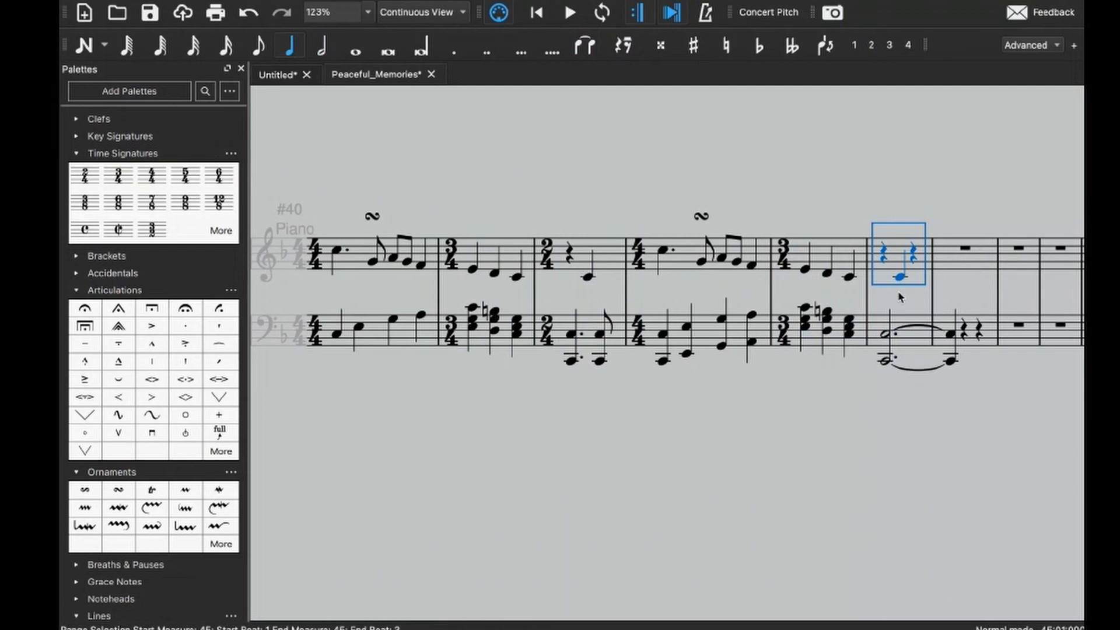
{"action": "key", "text": "n"}
{"action": "key", "text": "period"}
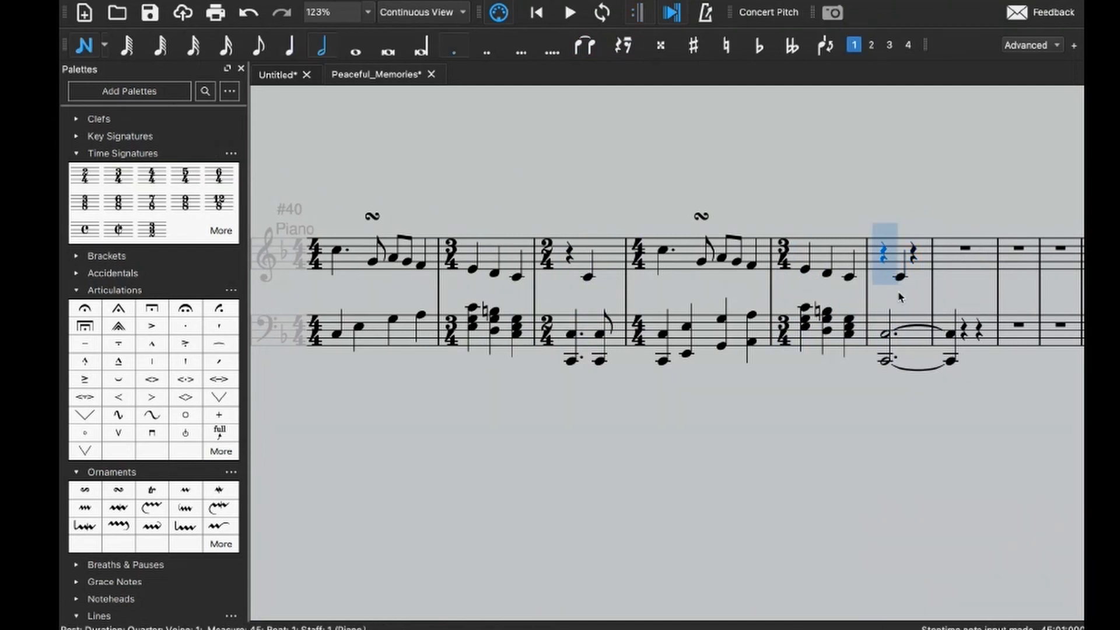
{"action": "key", "text": "c"}
{"action": "key", "text": "Escape"}
- Set the time signature at measure 45 to 2/4 and clear the leftover notes after it in both hands
{"action": "left_click", "coordinate": [899, 259]}
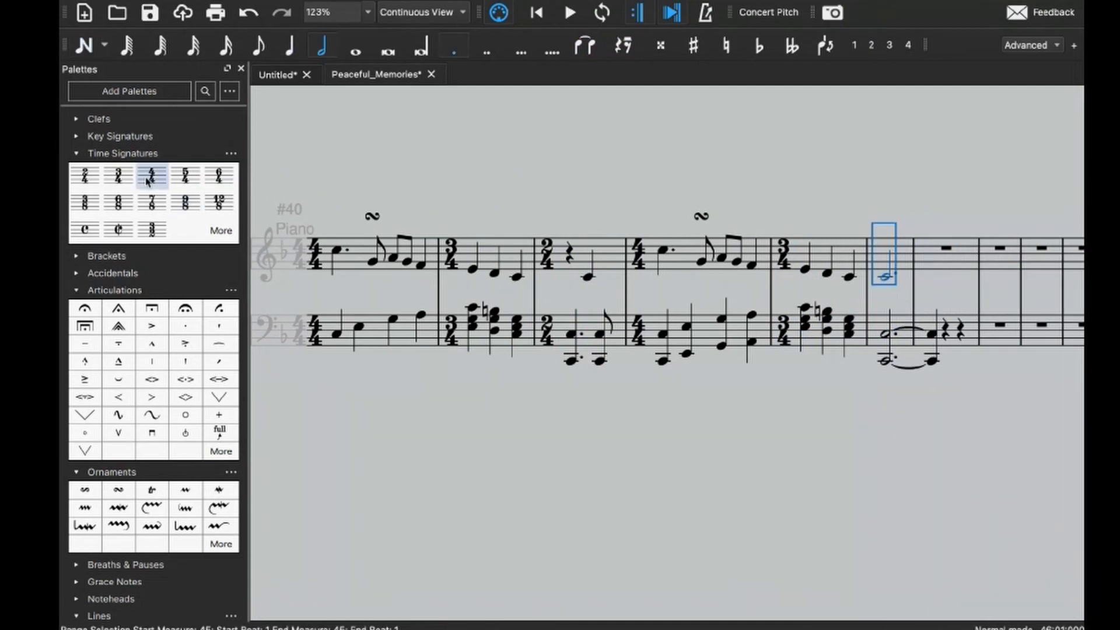
{"action": "left_click", "coordinate": [89, 176]}
{"action": "left_click", "coordinate": [963, 254]}
{"action": "left_click", "coordinate": [980, 274], "text": "shift"}
{"action": "left_click", "coordinate": [975, 334], "text": "shift"}
{"action": "key", "text": "Delete"}
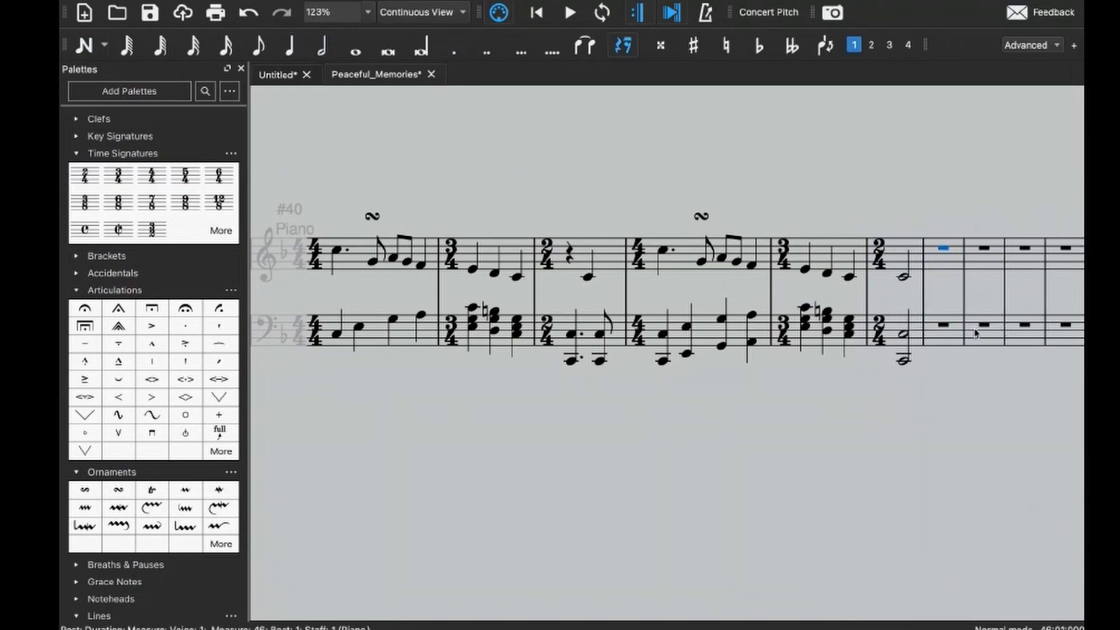
- Play back the passage from measure 43 through measure 45
{"action": "left_click", "coordinate": [701, 262]}
{"action": "left_click", "coordinate": [711, 280]}
{"action": "key", "text": "space"}
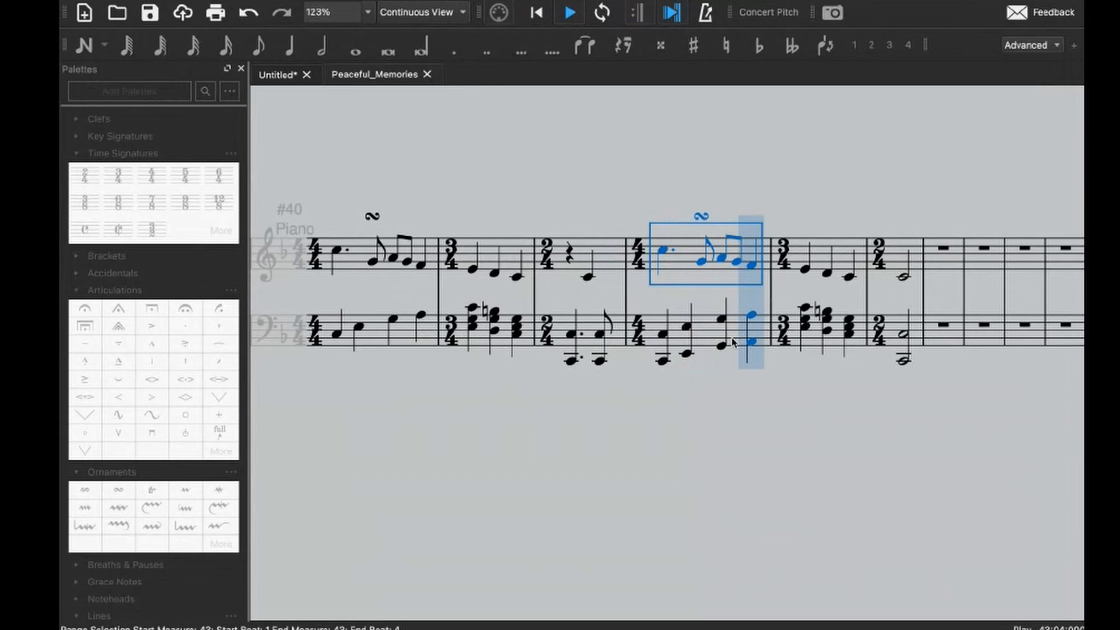
{"action": "key", "text": "space"}
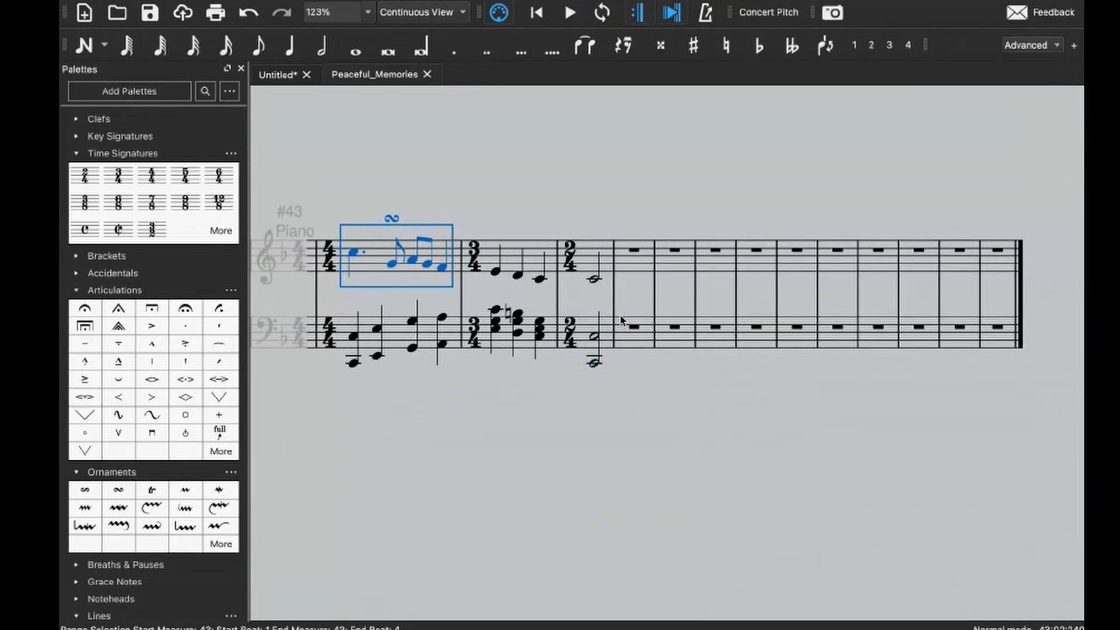
- Add an end-repeat barline to measure 45
{"action": "left_click", "coordinate": [711, 265]}
{"action": "key", "text": "Escape"}
{"action": "left_click", "coordinate": [659, 255]}
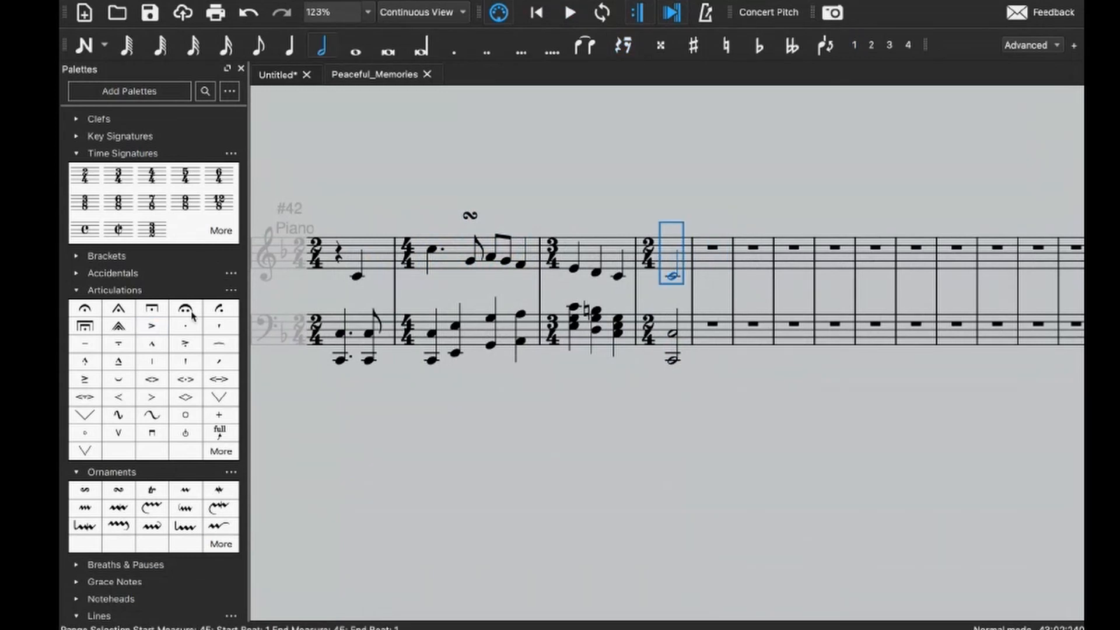
{"action": "scroll", "coordinate": [193, 316], "scroll_direction": "down", "scroll_amount": 10}
{"action": "left_click", "coordinate": [209, 564]}
- Play back the section from measure 37
{"action": "scroll", "coordinate": [686, 323], "scroll_direction": "left", "scroll_amount": 10}
{"action": "scroll", "coordinate": [688, 322], "scroll_direction": "left", "scroll_amount": 5}
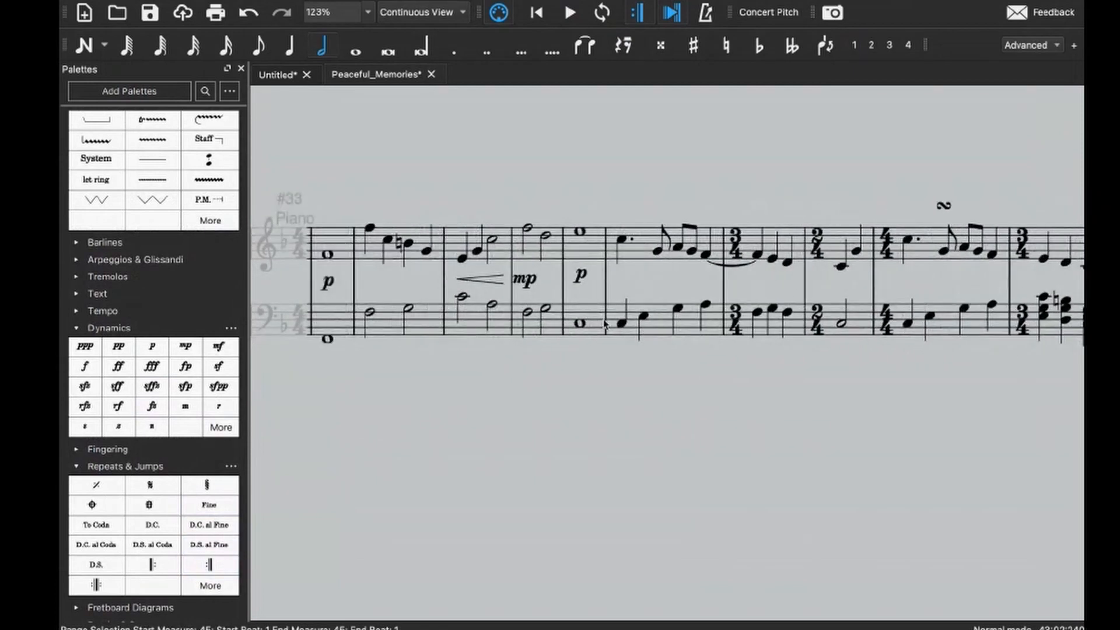
{"action": "left_click", "coordinate": [665, 330]}
{"action": "key", "text": "space"}
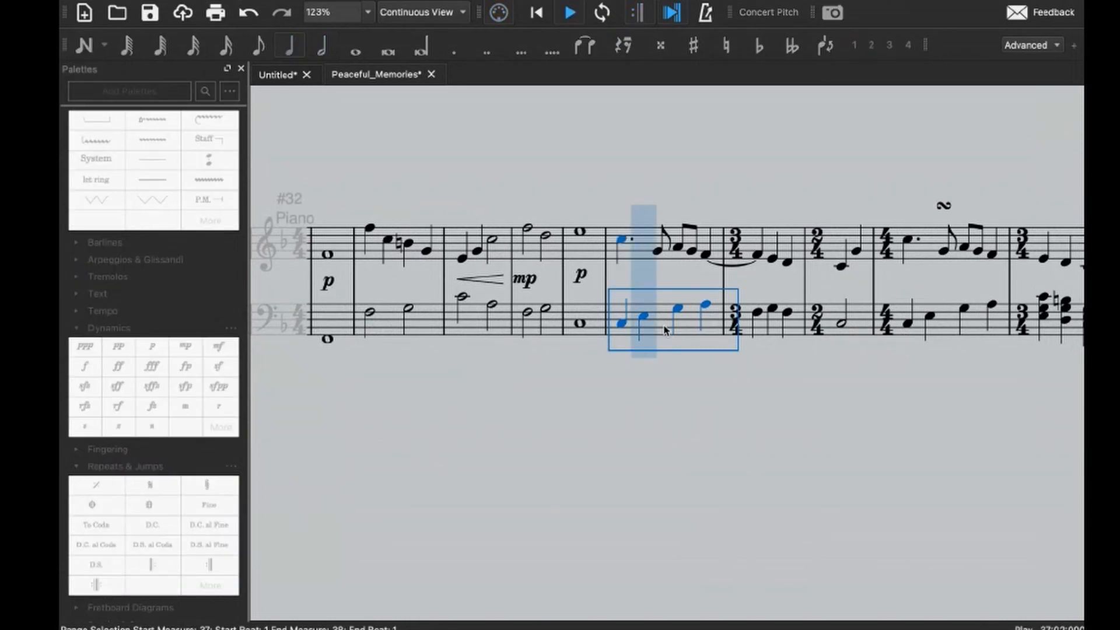
{"action": "key", "text": "space"}
- Undo the end-repeat barline at measure 45
{"action": "scroll", "coordinate": [665, 330], "scroll_direction": "right", "scroll_amount": 10}
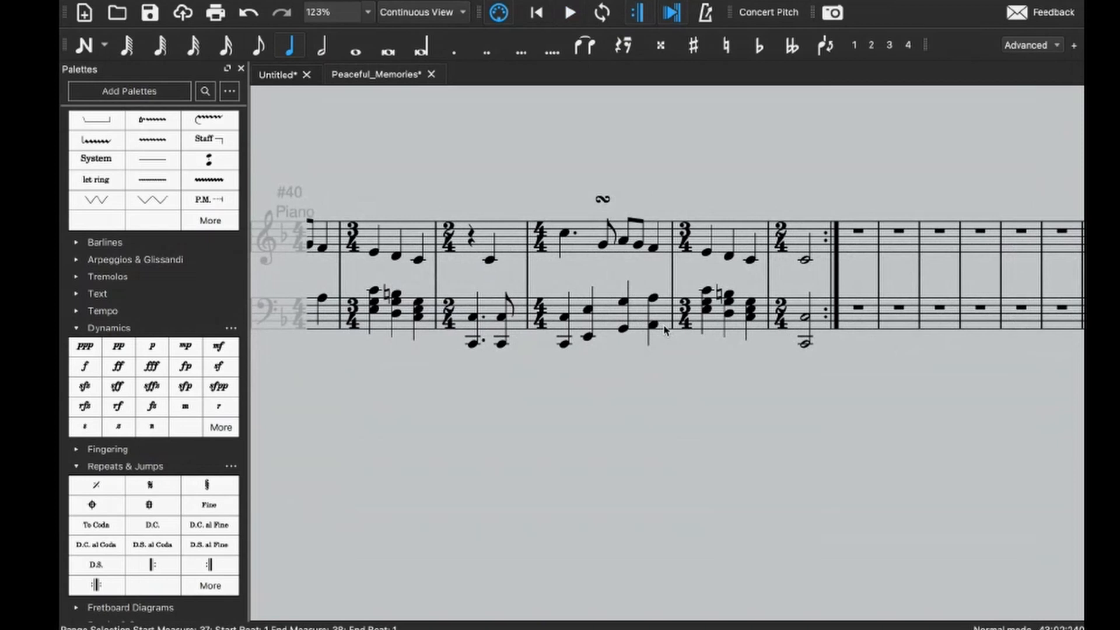
{"action": "scroll", "coordinate": [665, 330], "scroll_direction": "down", "scroll_amount": 4, "text": "ctrl"}
{"action": "key", "text": "ctrl+z"}
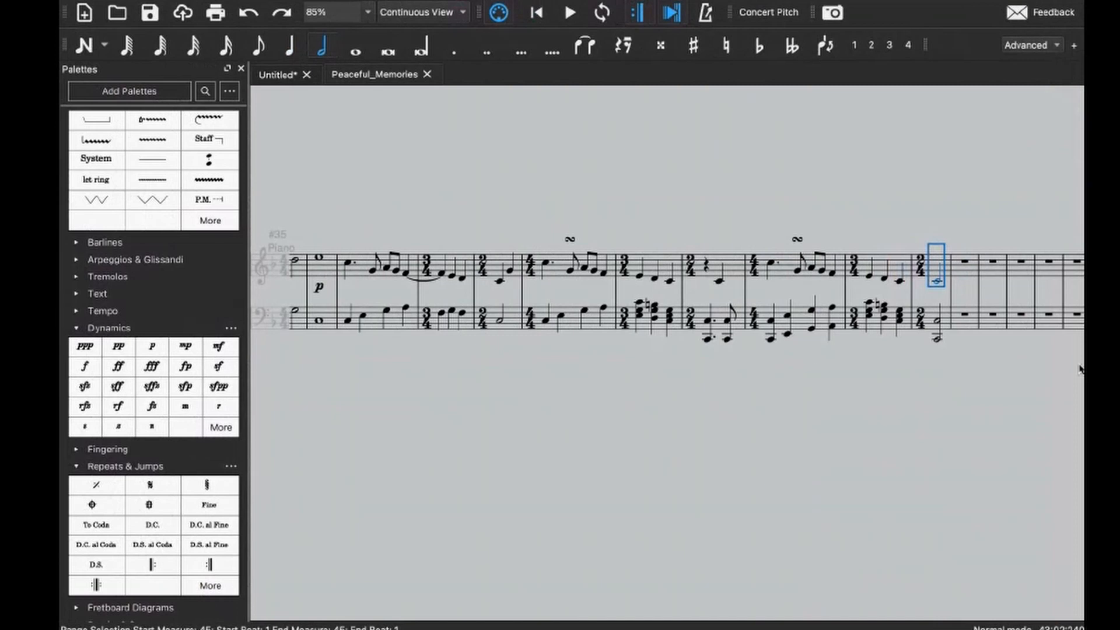
- Enter quarter notes C3 and E3 in the left hand of measure 46, followed by a half note G3 in measure 47
{"action": "scroll", "coordinate": [718, 360], "scroll_direction": "left", "scroll_amount": 5}
{"action": "scroll", "coordinate": [715, 360], "scroll_direction": "right", "scroll_amount": 10}
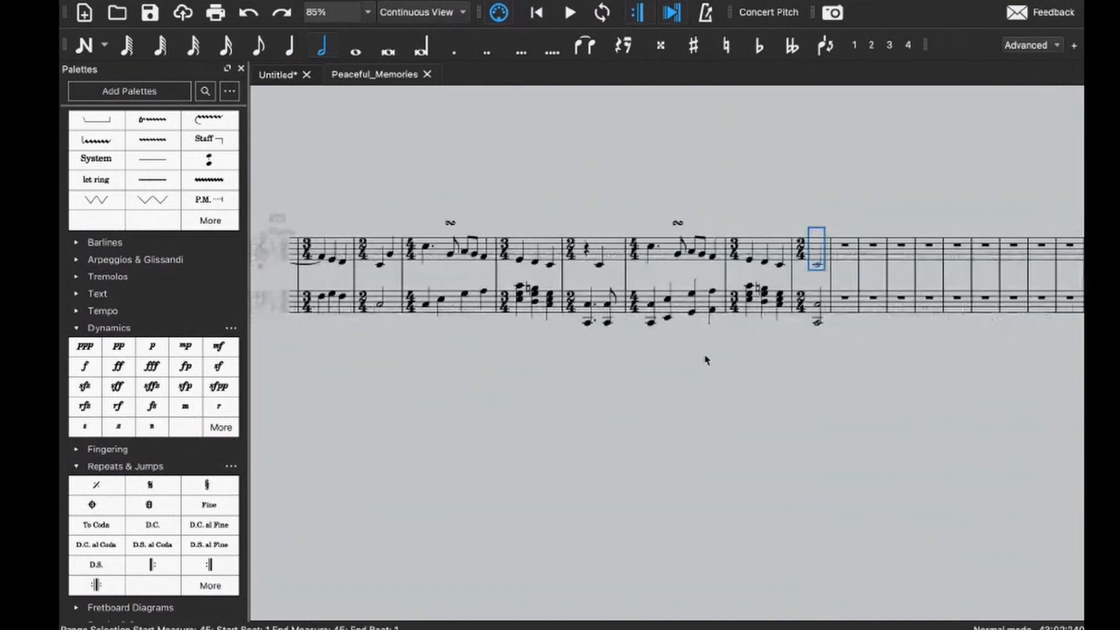
{"action": "scroll", "coordinate": [564, 352], "scroll_direction": "right", "scroll_amount": 5}
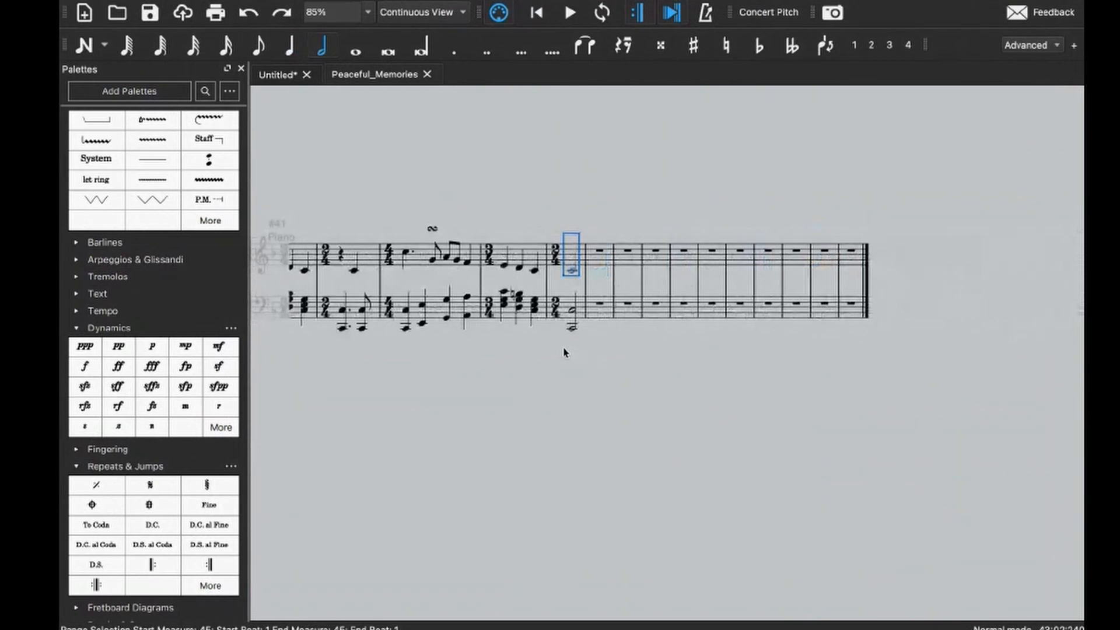
{"action": "left_click", "coordinate": [616, 319]}
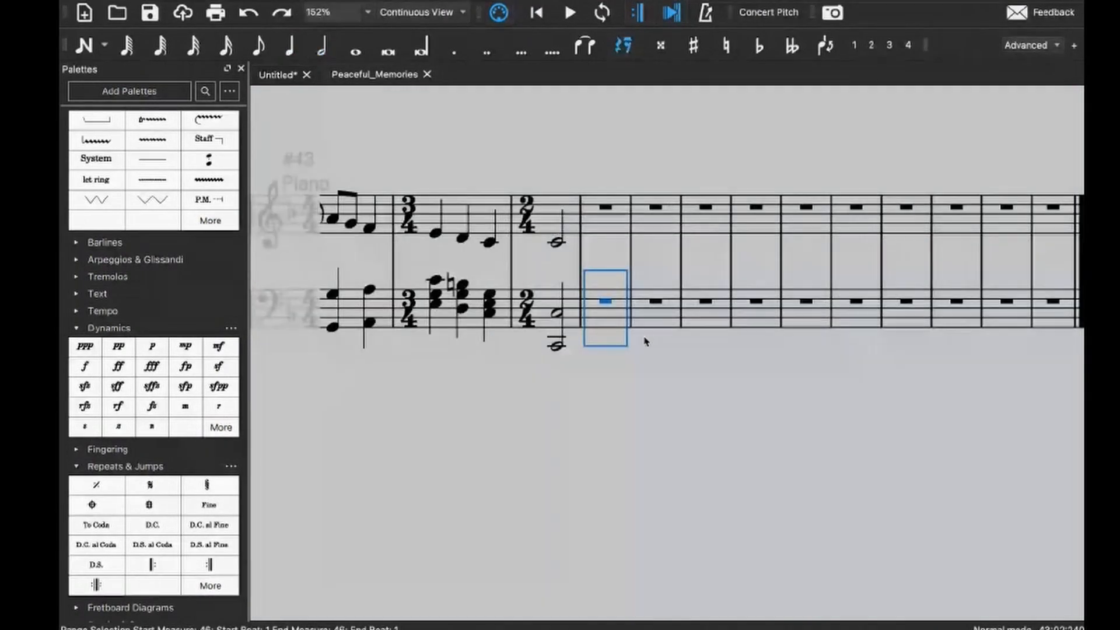
{"action": "key", "text": "n"}
{"action": "key", "text": "6"}
{"action": "key", "text": "5"}
{"action": "key", "text": "c"}
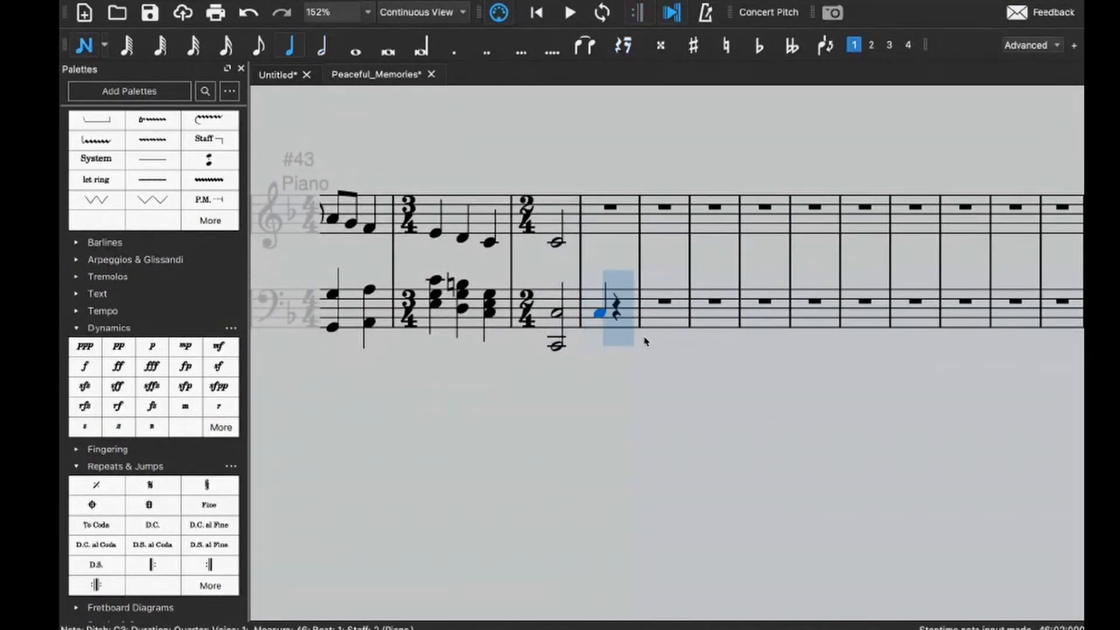
{"action": "key", "text": "e"}
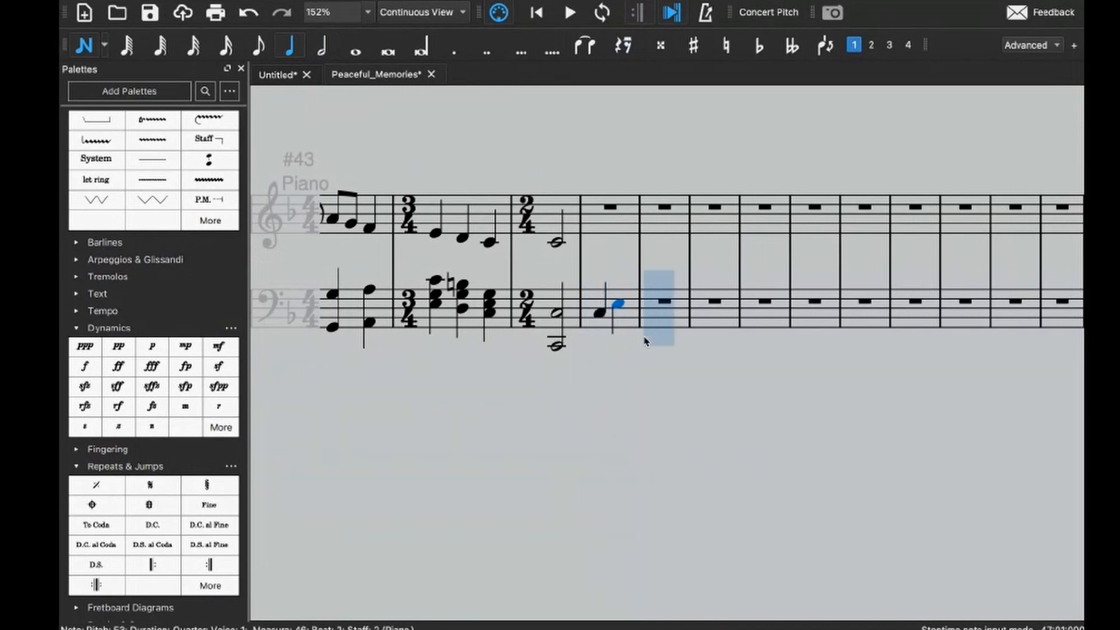
{"action": "key", "text": "6"}
{"action": "key", "text": "g"}
{"action": "key", "text": "Escape"}
- Set the time signature at measure 46 to 4/4
{"action": "left_click", "coordinate": [623, 321]}
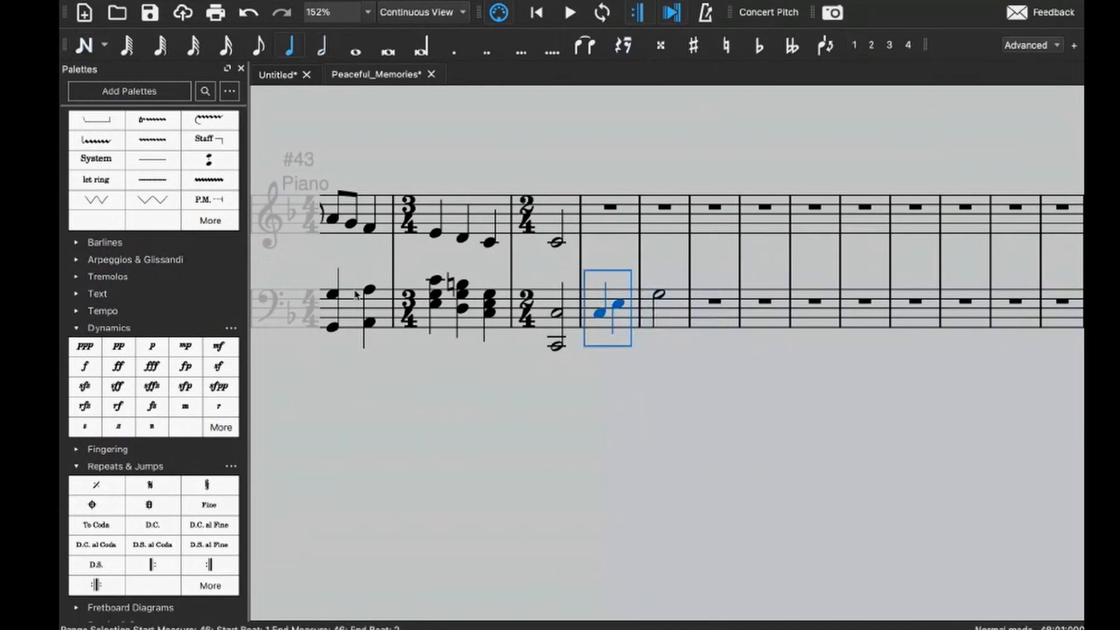
{"action": "scroll", "coordinate": [185, 193], "scroll_direction": "up", "scroll_amount": 10}
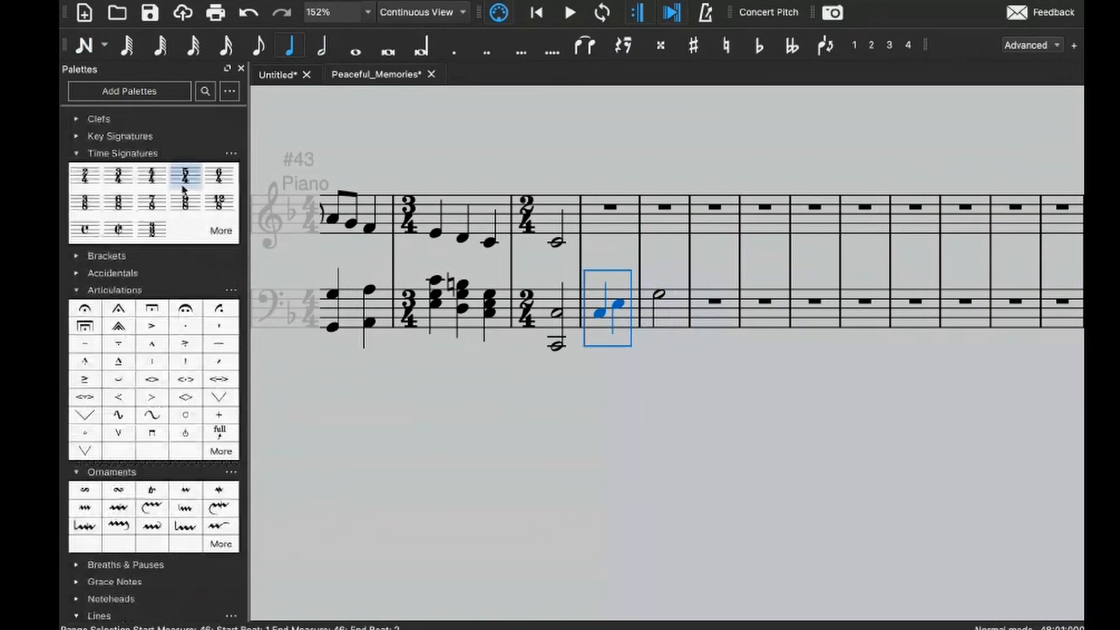
{"action": "left_click", "coordinate": [151, 175]}
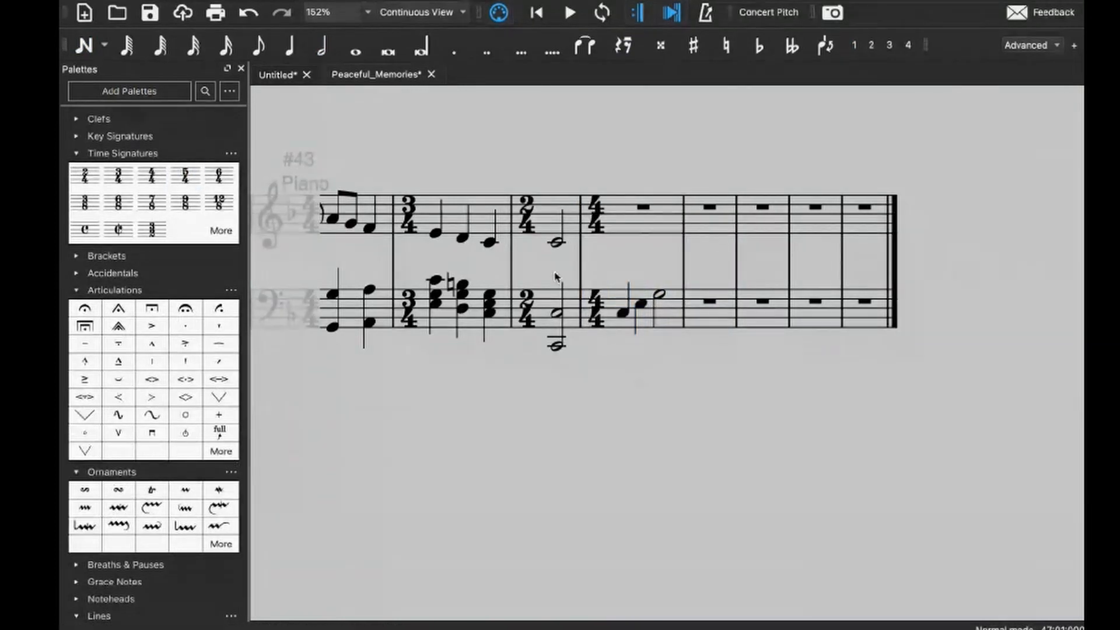
- Play back the section from measure 44
{"action": "key", "text": "space"}
{"action": "scroll", "coordinate": [604, 290], "scroll_direction": "down", "scroll_amount": 3}
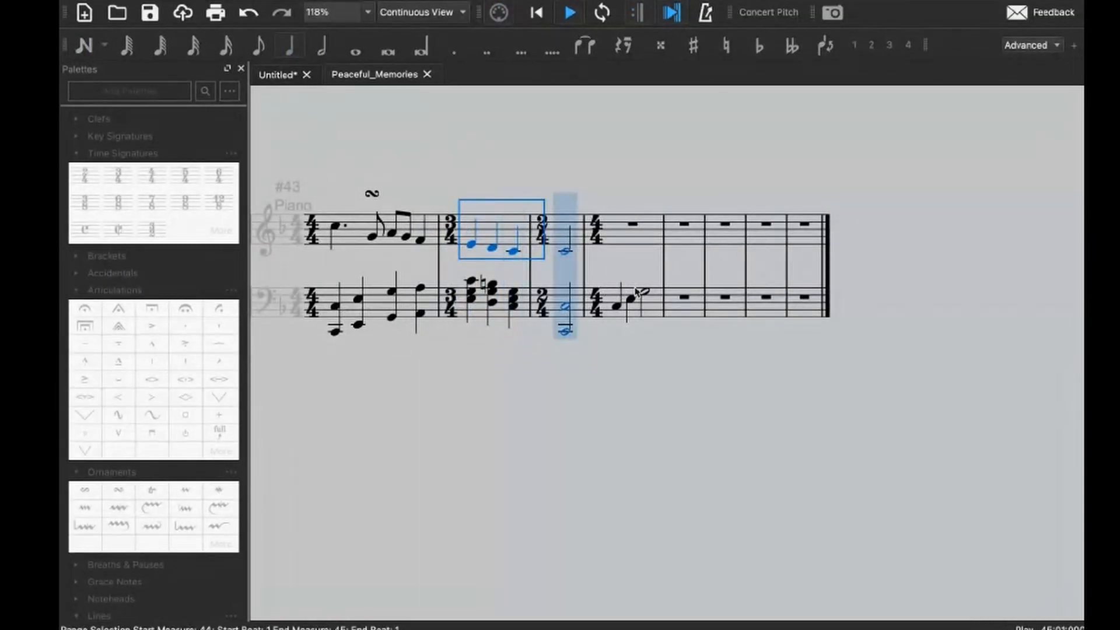
{"action": "scroll", "coordinate": [639, 291], "scroll_direction": "up", "scroll_amount": 3}
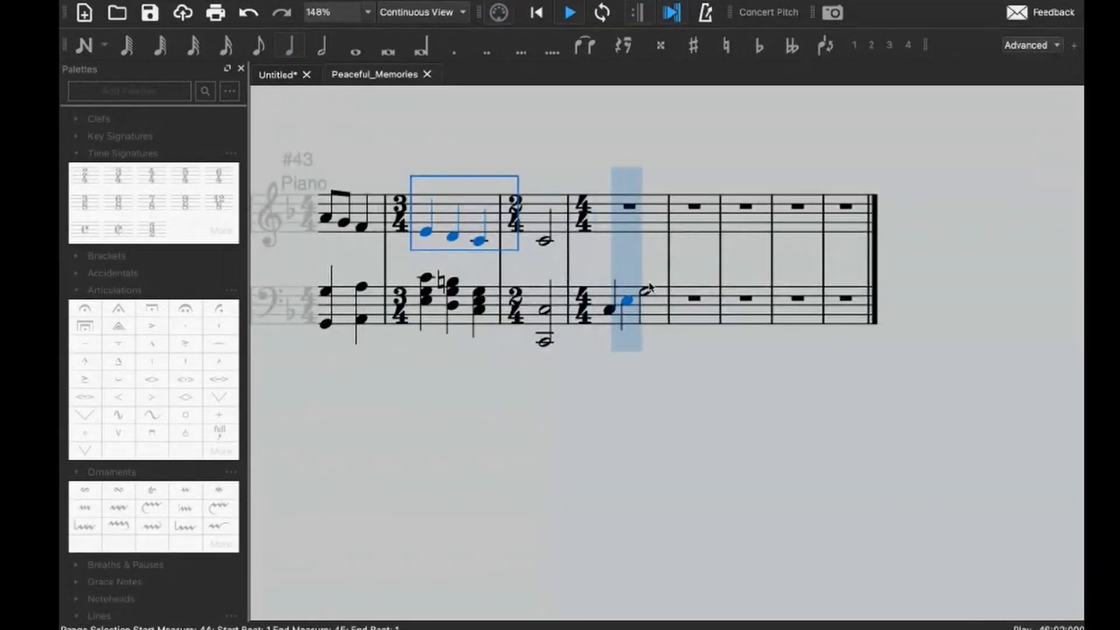
{"action": "left_click", "coordinate": [700, 321]}
{"action": "key", "text": "n"}
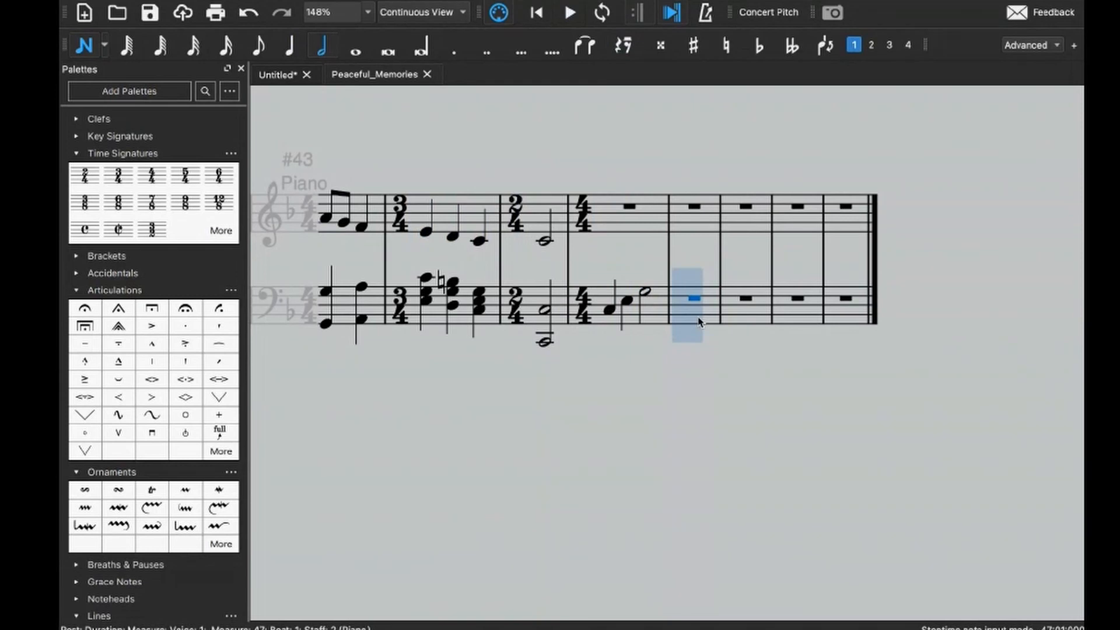
{"action": "key", "text": "f"}
{"action": "key", "text": "shift+a"}
{"action": "key", "text": "shift+c"}
{"action": "key", "text": "r"}
{"action": "key", "text": "ctrl+z"}
{"action": "key", "text": "ctrl+z"}
{"action": "key", "text": "ctrl+z"}
{"action": "key", "text": "ctrl+z"}
{"action": "key", "text": "Escape"}
{"action": "left_click", "coordinate": [656, 383]}
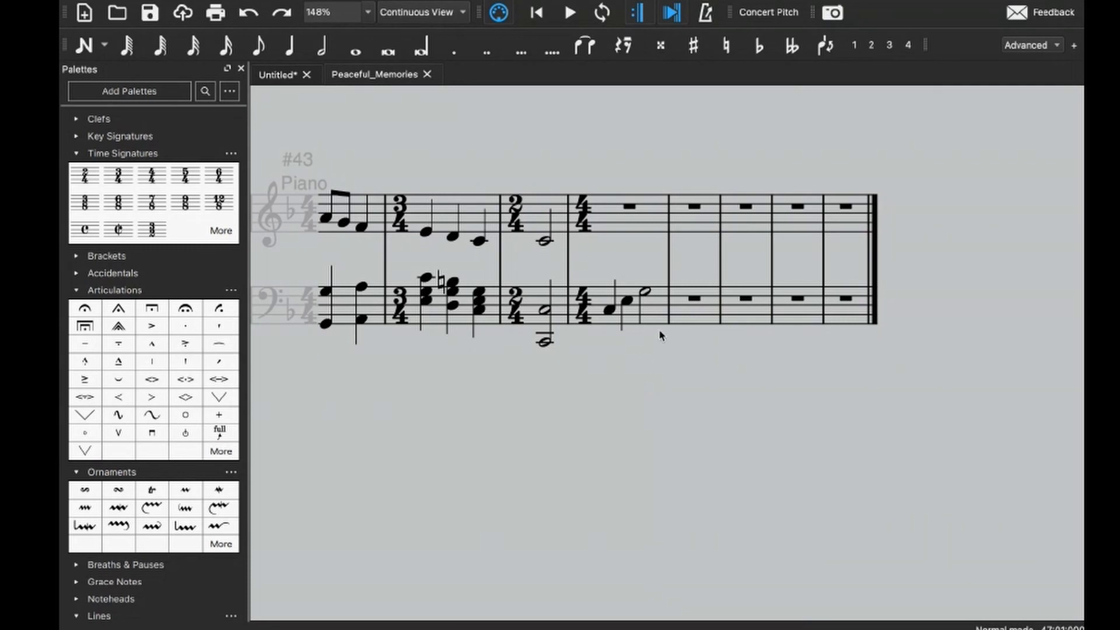
- Clear the left hand of measure 46 and enter a half-note chord of C3 and B♭3 on beat 1
{"action": "left_click", "coordinate": [641, 306]}
{"action": "key", "text": "Delete"}
{"action": "key", "text": "n"}
{"action": "key", "text": "6"}
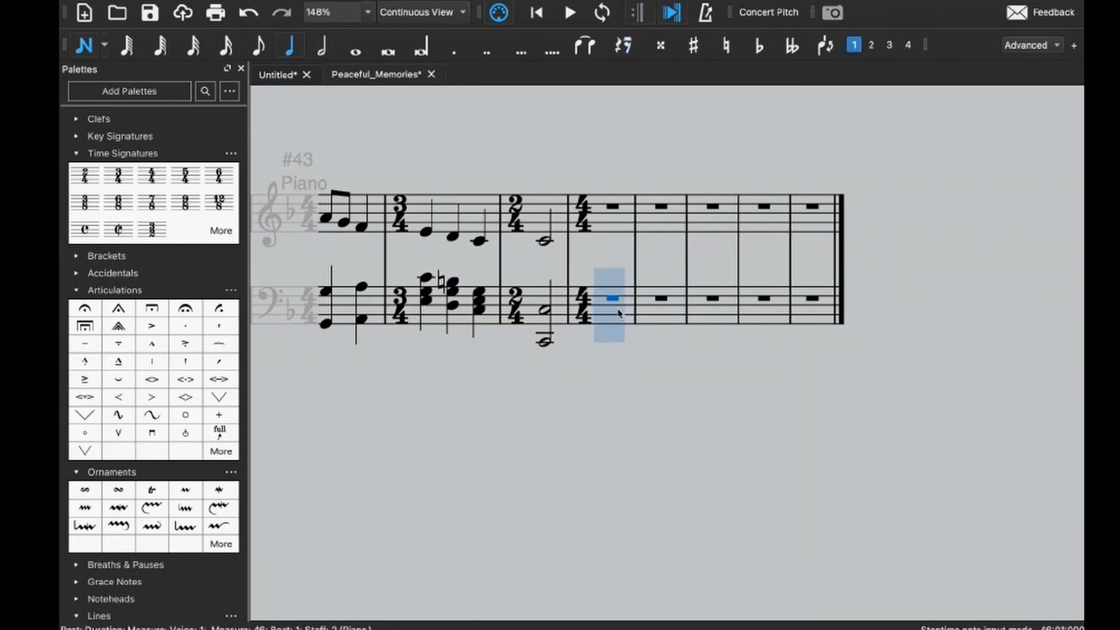
{"action": "key", "text": "c"}
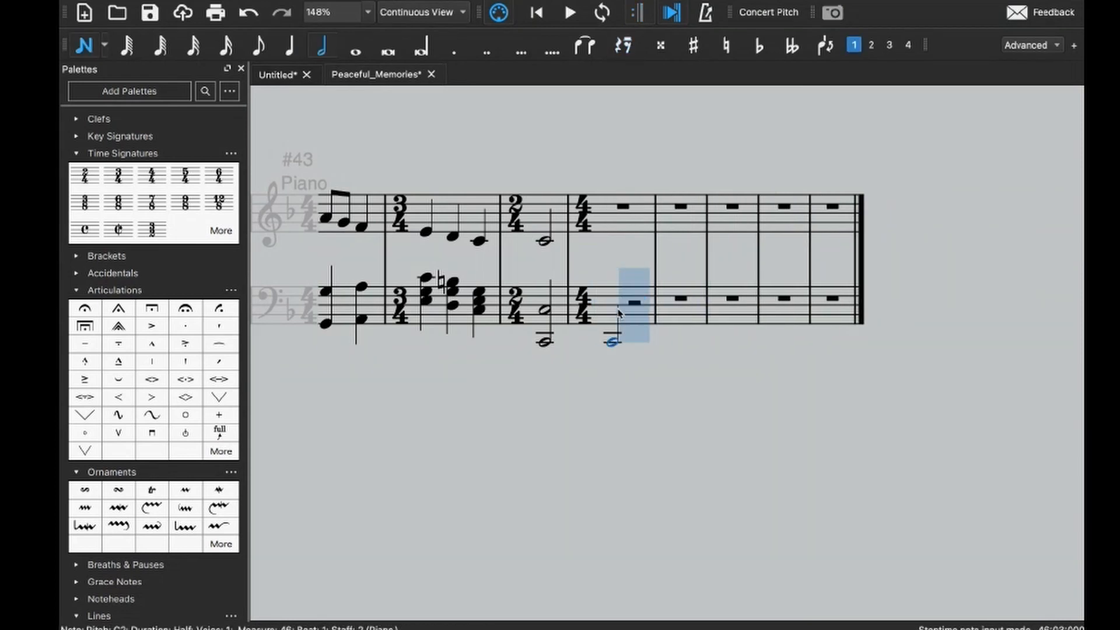
{"action": "key", "text": "super+Up"}
{"action": "left_click", "coordinate": [607, 287]}
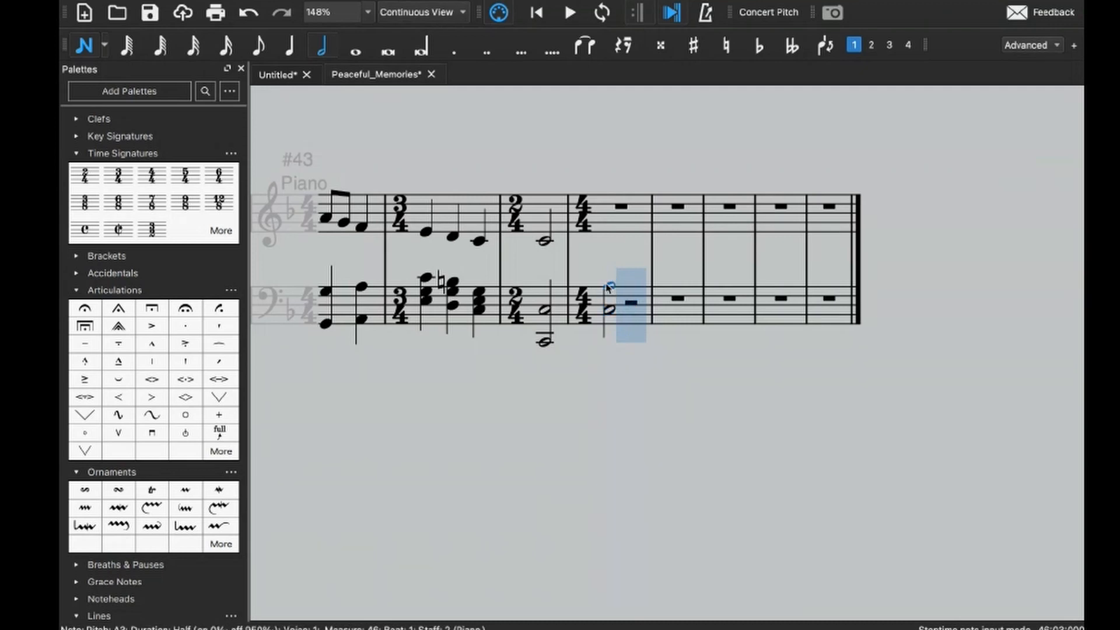
{"action": "key", "text": "Up"}
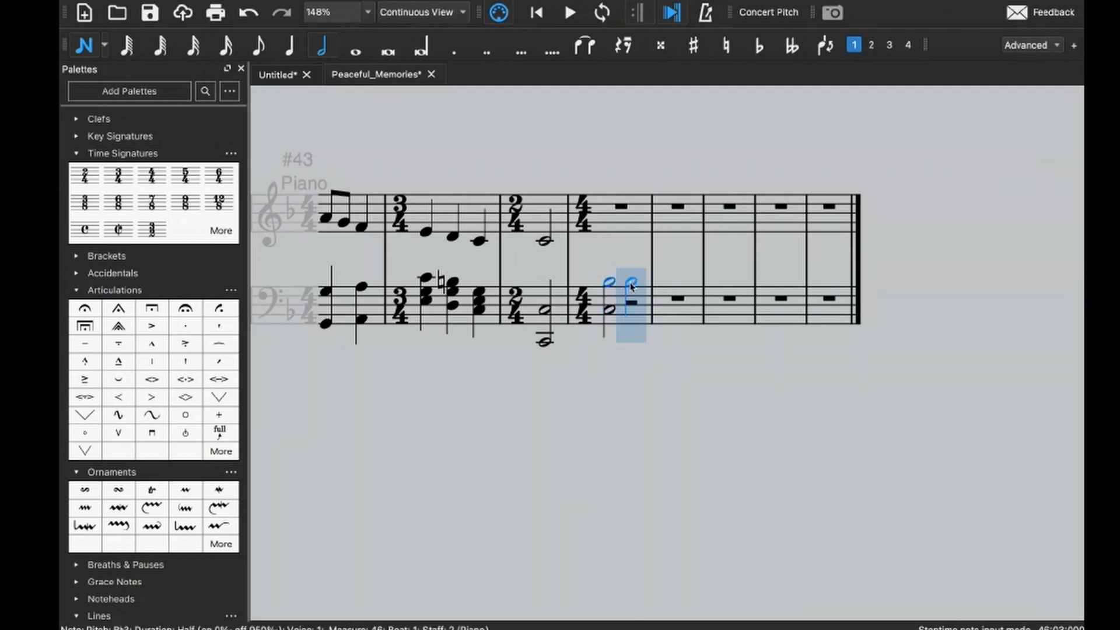
- Enter a C3 half note on beat 3 of measure 46 in the left hand, without an upper note
{"action": "left_click", "coordinate": [630, 286]}
{"action": "key", "text": "Up"}
{"action": "left_click", "coordinate": [639, 309]}
{"action": "key", "text": "Escape"}
{"action": "left_click", "coordinate": [637, 282]}
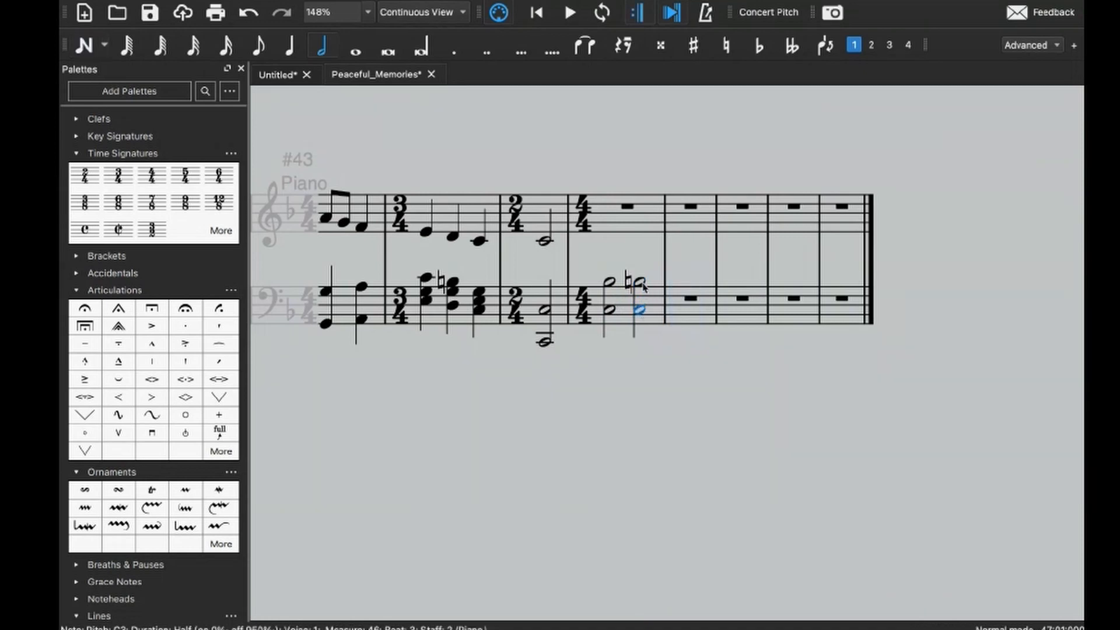
{"action": "key", "text": "Delete"}
{"action": "key", "text": "Escape"}
- Play back the section from measure 45
{"action": "left_click", "coordinate": [606, 283]}
{"action": "key", "text": "space"}
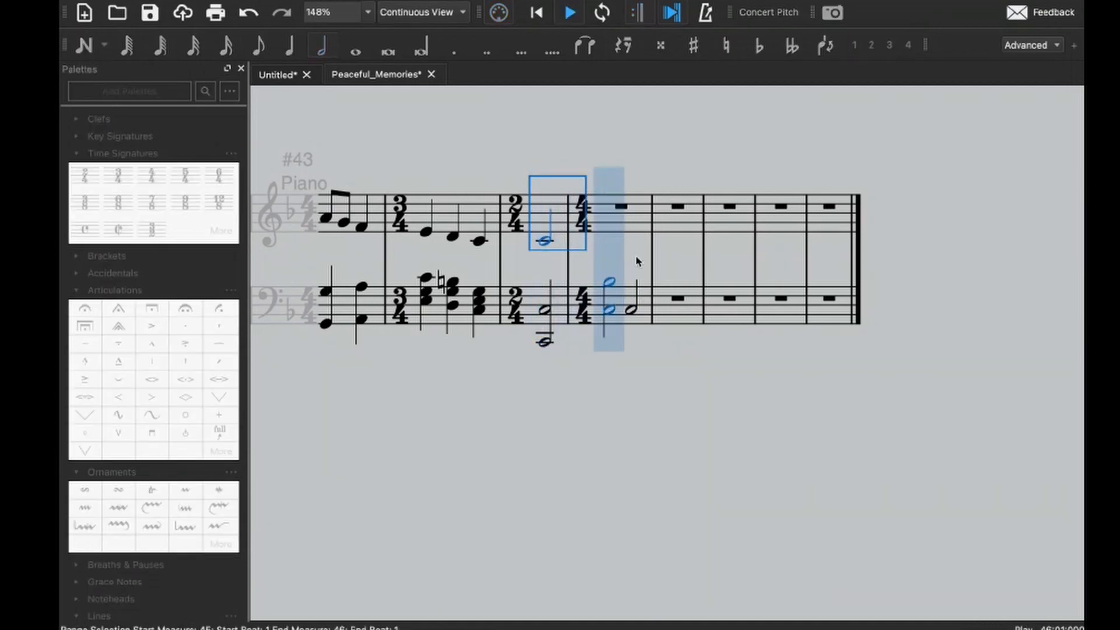
{"action": "key", "text": "space"}
- Begin the right hand of measure 46 with an eighth rest followed by a dotted quarter note C5
{"action": "left_click", "coordinate": [621, 207]}
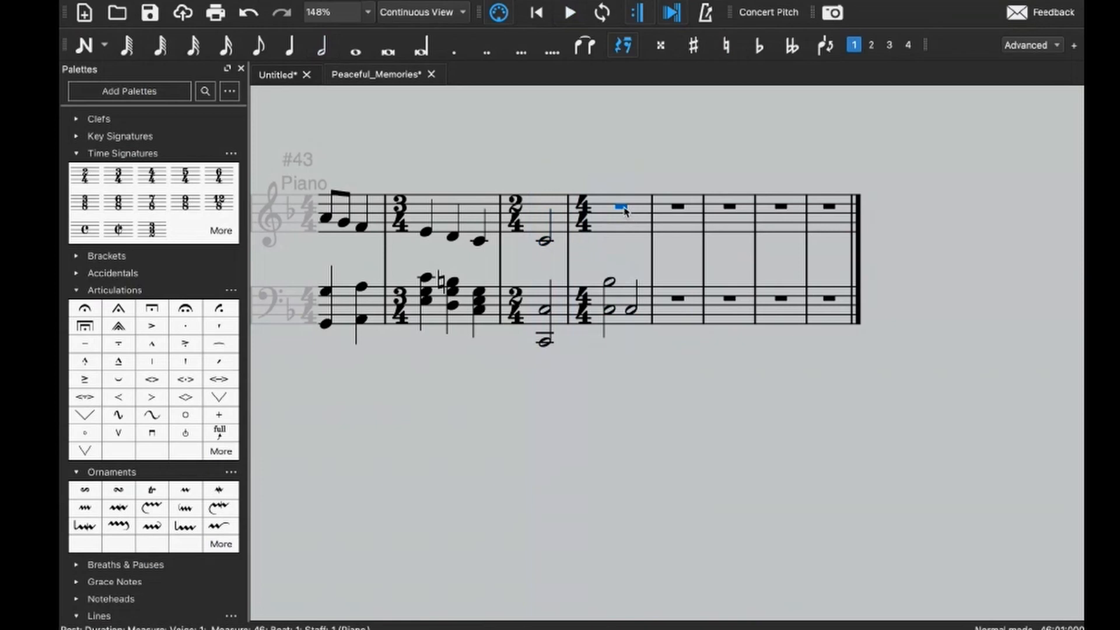
{"action": "key", "text": "n"}
{"action": "key", "text": "4"}
{"action": "key", "text": "5"}
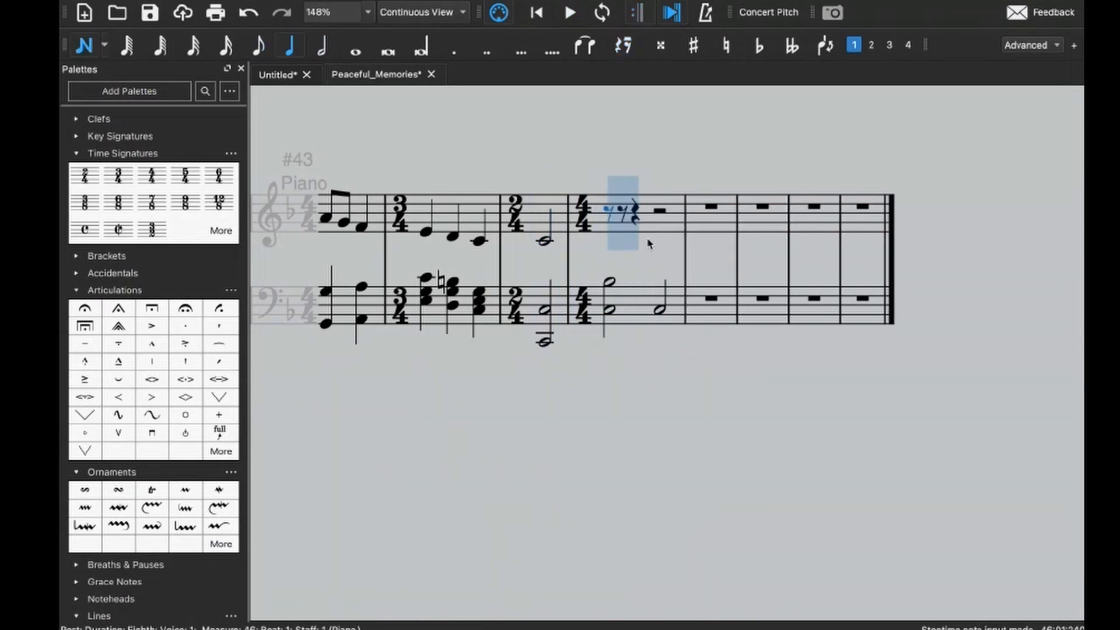
{"action": "key", "text": "period"}
{"action": "key", "text": "c"}
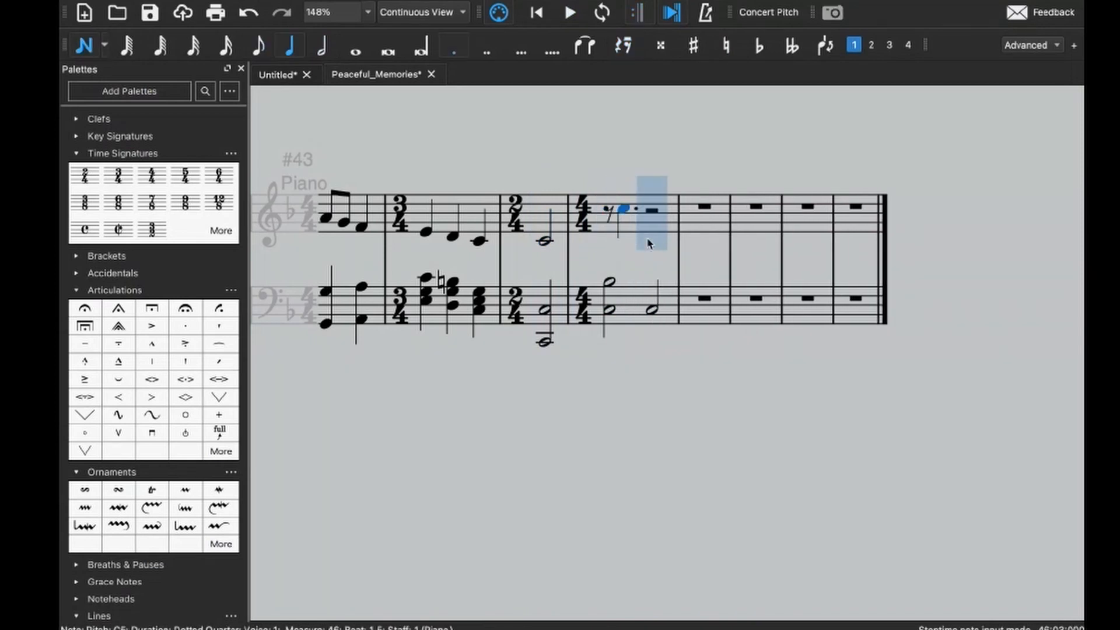
- Complete the right hand of measure 46 with eighth notes B♭4, G4, F4 and E4
{"action": "key", "text": "4"}
{"action": "key", "text": "b"}
{"action": "key", "text": "Up"}
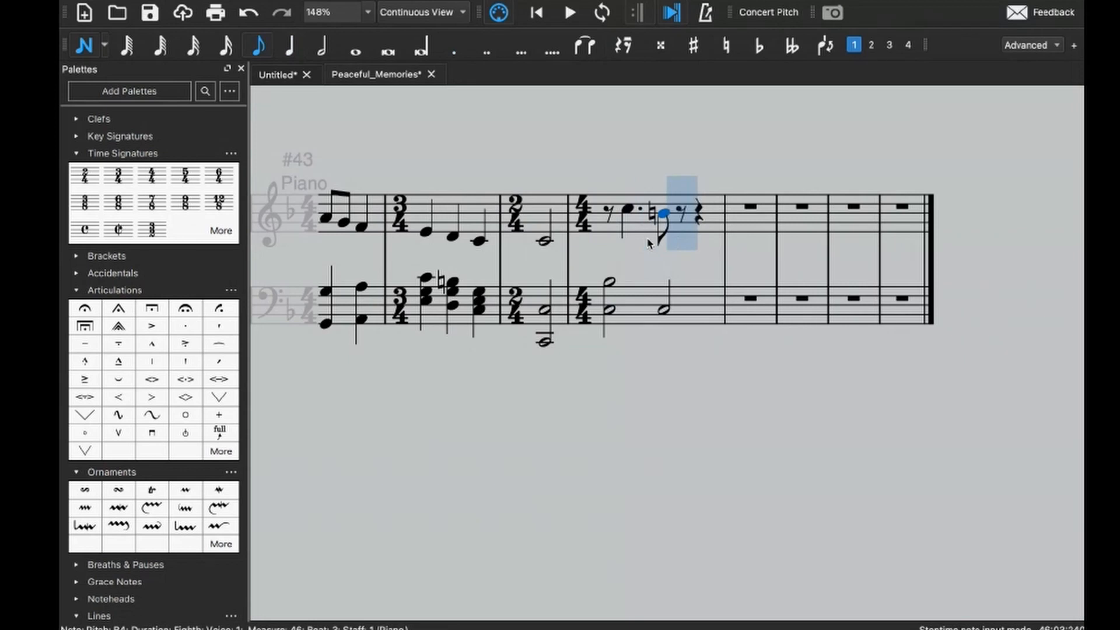
{"action": "key", "text": "Down"}
{"action": "key", "text": "g"}
{"action": "key", "text": "f"}
{"action": "key", "text": "e"}
- Enter a dotted half note D4 in the right hand of measure 47 and a half-note G2–G3 octave in the left hand
{"action": "key", "text": "6"}
{"action": "key", "text": "period"}
{"action": "key", "text": "d"}
{"action": "key", "text": "ctrl+Down"}
{"action": "key", "text": "6"}
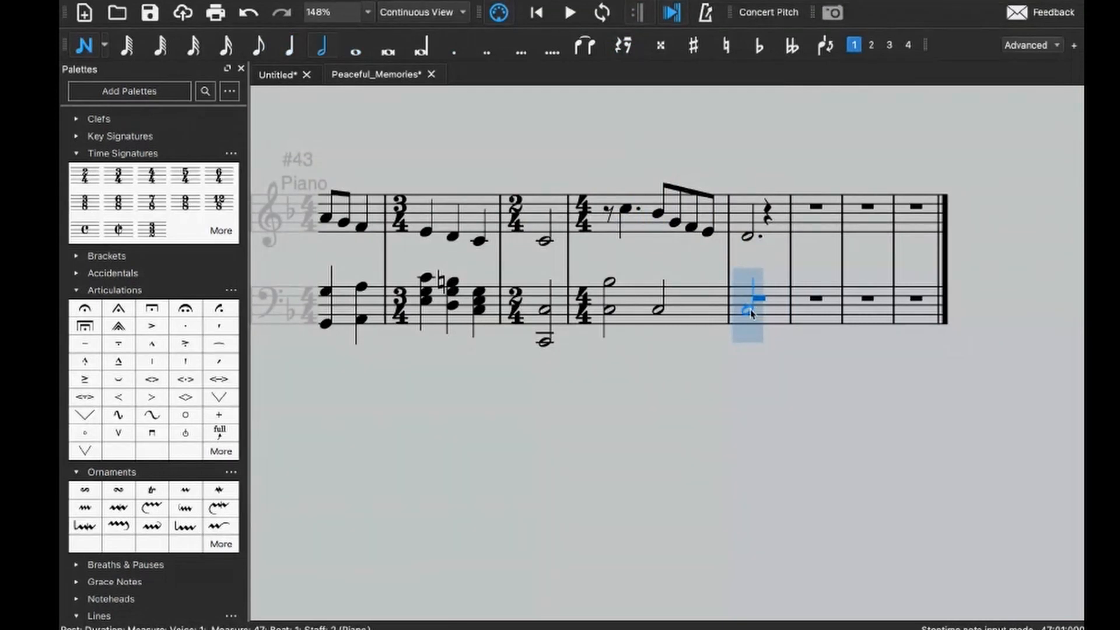
{"action": "left_click", "coordinate": [746, 322]}
{"action": "left_click", "coordinate": [747, 293], "text": "shift"}
{"action": "key", "text": "Escape"}
- Replace the left-hand note on beat 3 of measure 46 with a half-note G2–G3 octave
{"action": "key", "text": "space"}
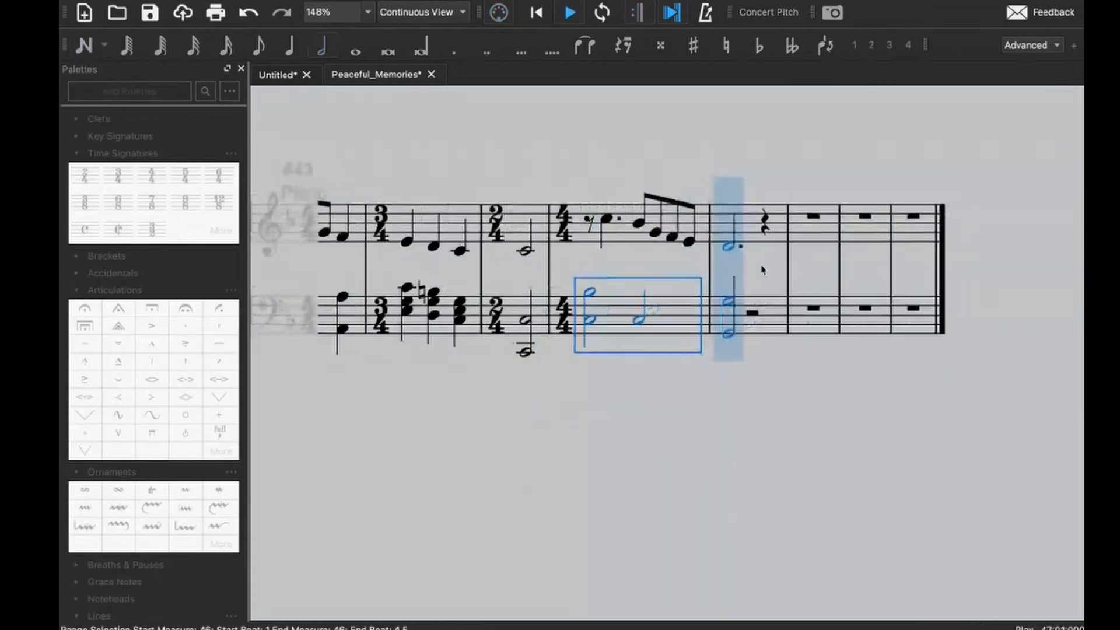
{"action": "key", "text": "space"}
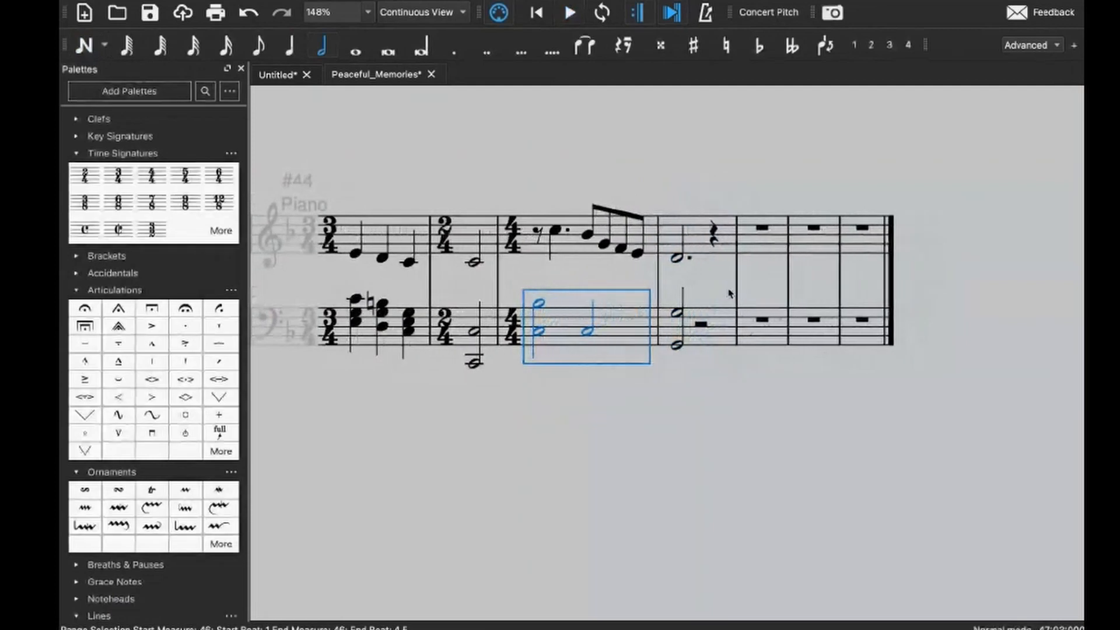
{"action": "left_click", "coordinate": [588, 332]}
{"action": "key", "text": "ctrl+z"}
- Play back the section from measure 46
{"action": "key", "text": "space"}
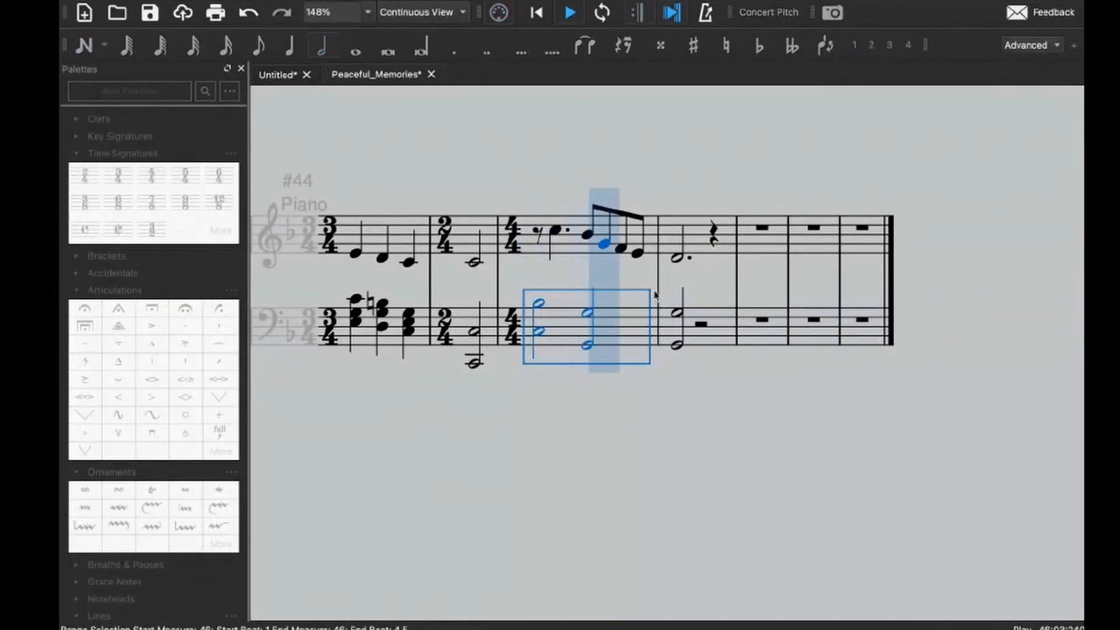
{"action": "key", "text": "space"}
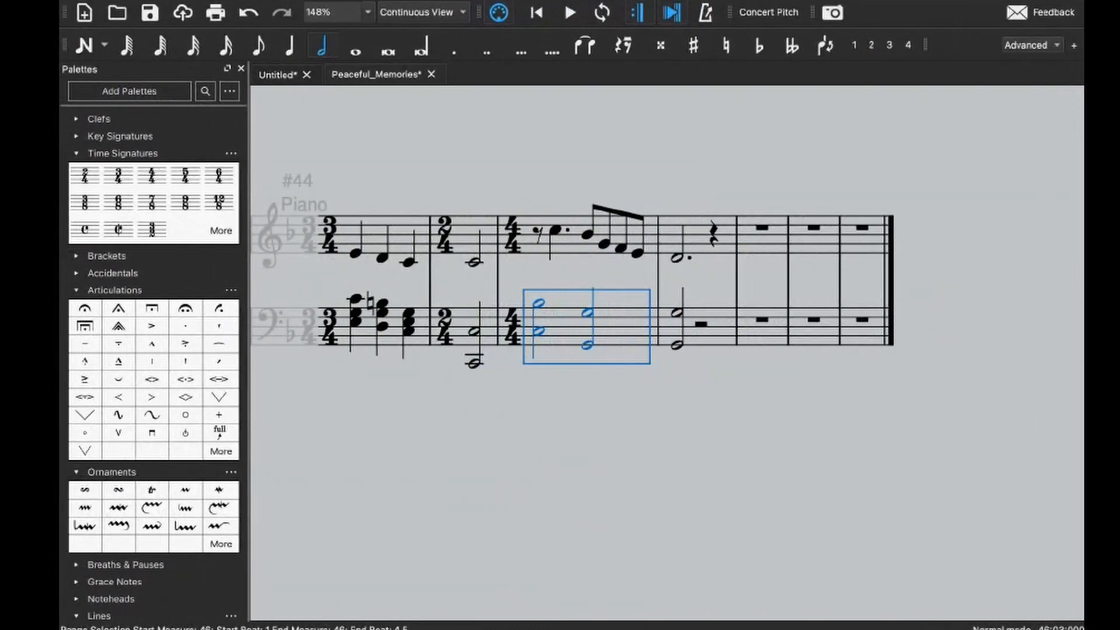
{"action": "key", "text": "space"}
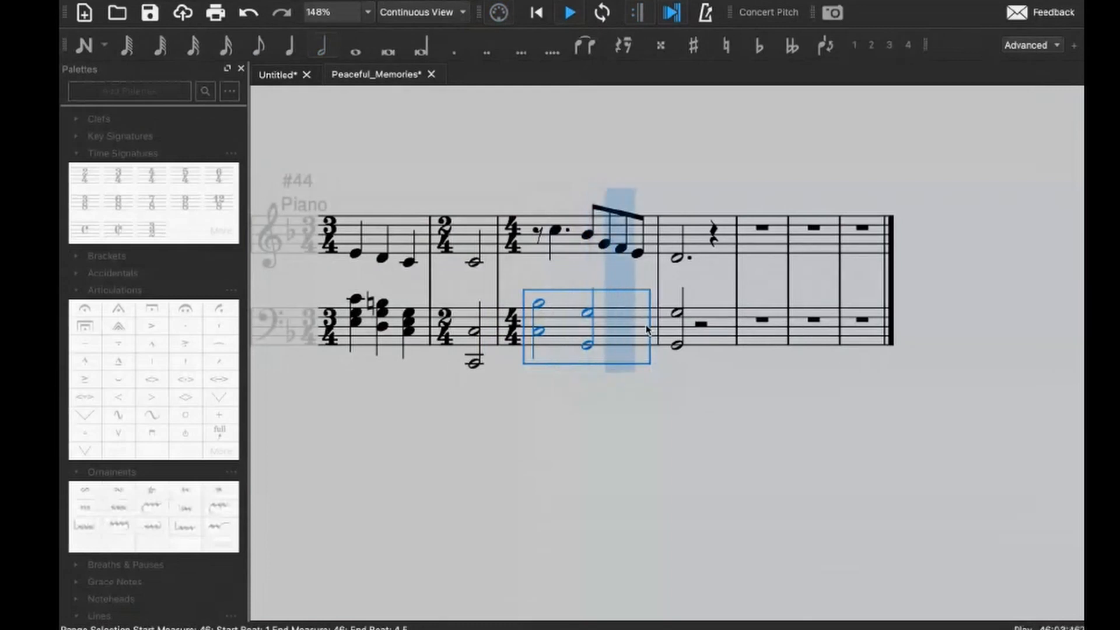
- Enter a half-note C2–C3 octave on beat 3 of measure 47 in the left hand
{"action": "left_click", "coordinate": [700, 325]}
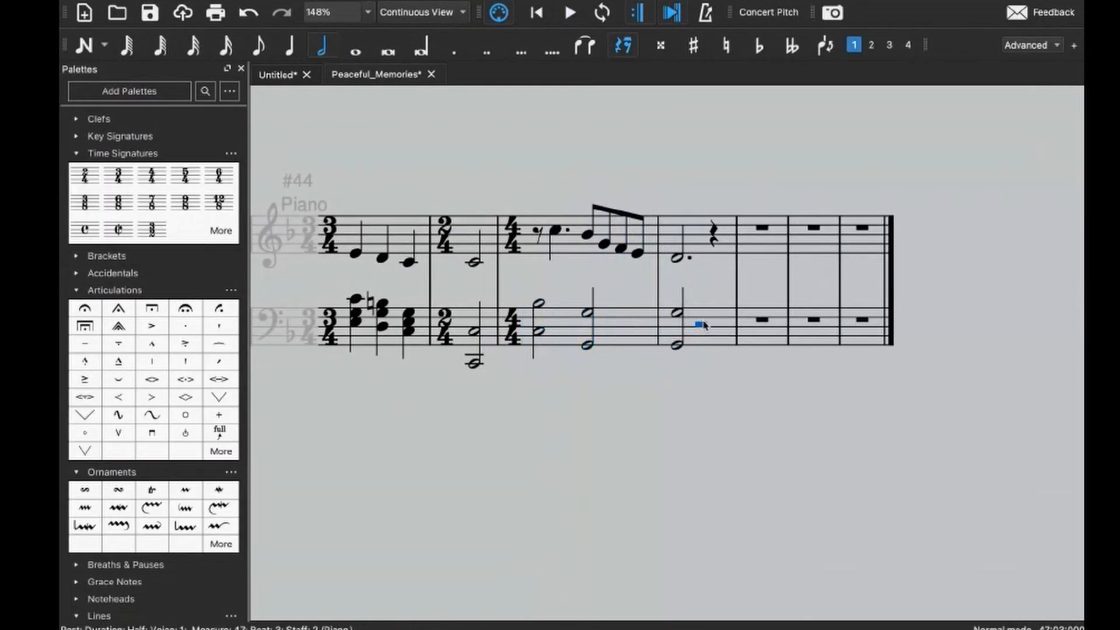
{"action": "key", "text": "n"}
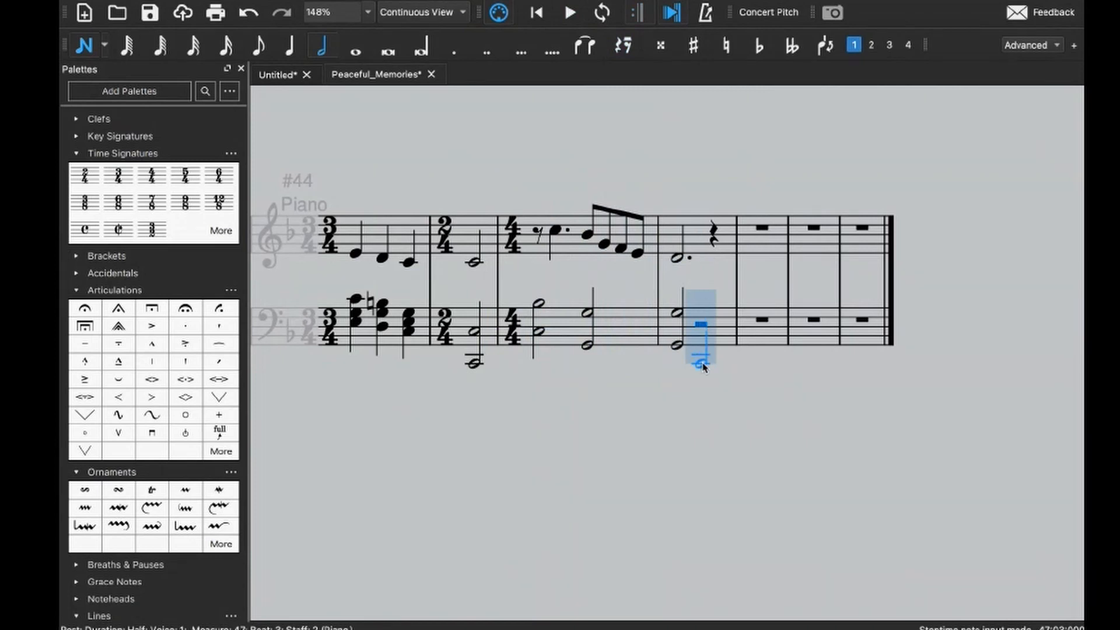
{"action": "left_click", "coordinate": [703, 364]}
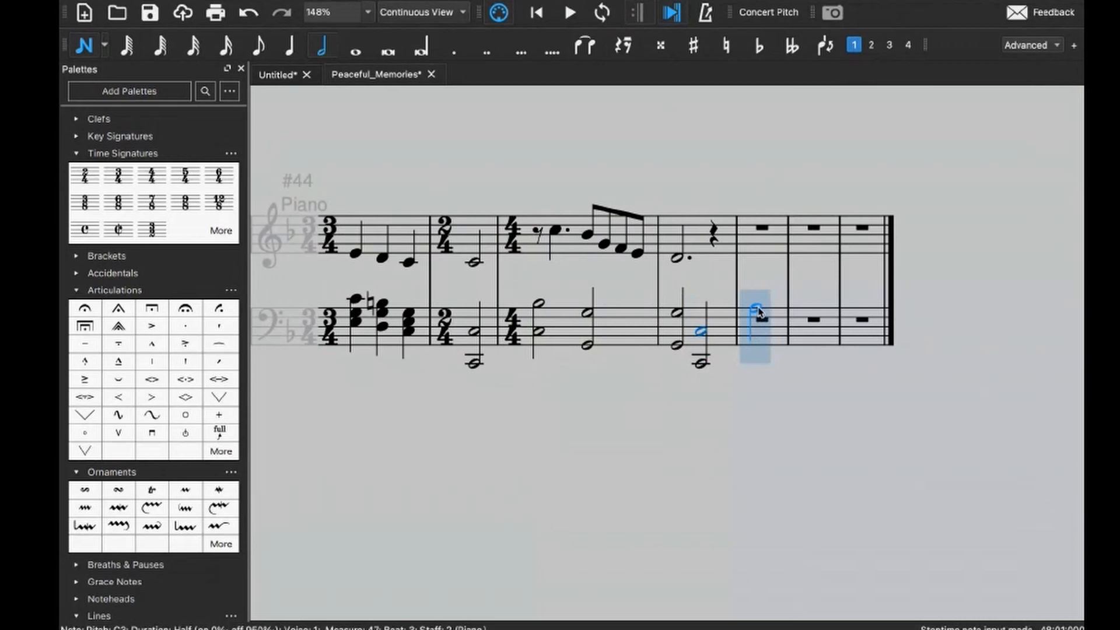
{"action": "key", "text": "Escape"}
- Copy both hands of measures 46 and 47 into measures 48 and 49, and play back from measure 46
{"action": "left_click", "coordinate": [633, 324]}
{"action": "left_click", "coordinate": [709, 229], "text": "shift"}
{"action": "key", "text": "ctrl+c"}
{"action": "left_click", "coordinate": [767, 245]}
{"action": "key", "text": "ctrl+v"}
{"action": "left_click", "coordinate": [562, 241]}
{"action": "key", "text": "space"}
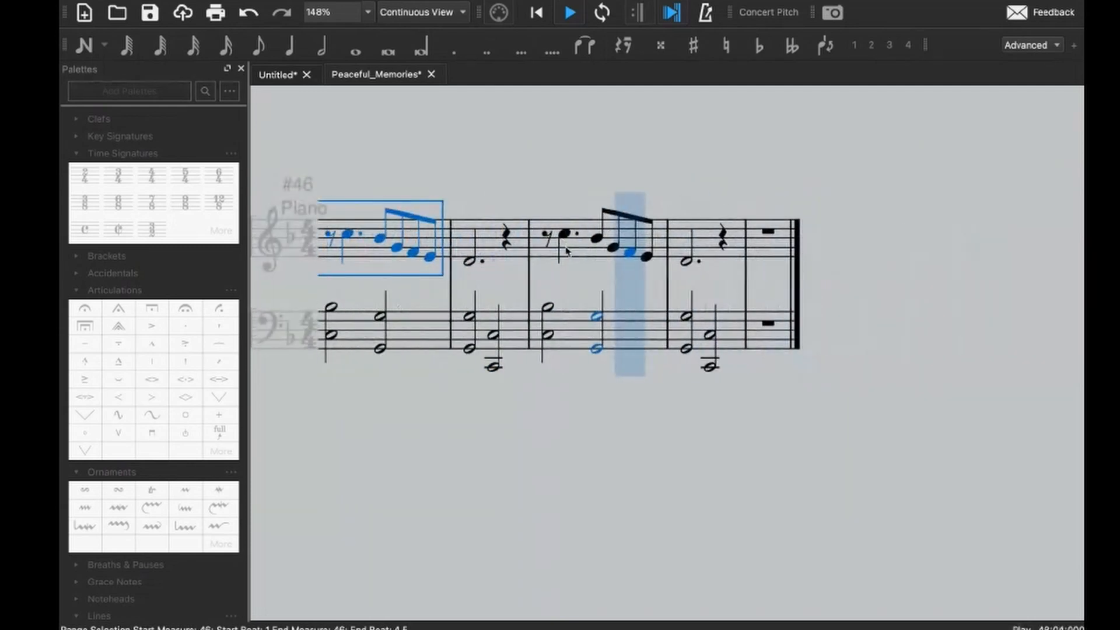
- Change the right-hand eighth notes of measure 48 to D5, G5, F5 and E5, and measure 49 to a whole note D5
{"action": "left_click", "coordinate": [564, 235]}
{"action": "left_click", "coordinate": [596, 238]}
{"action": "left_click", "coordinate": [648, 256], "text": "shift"}
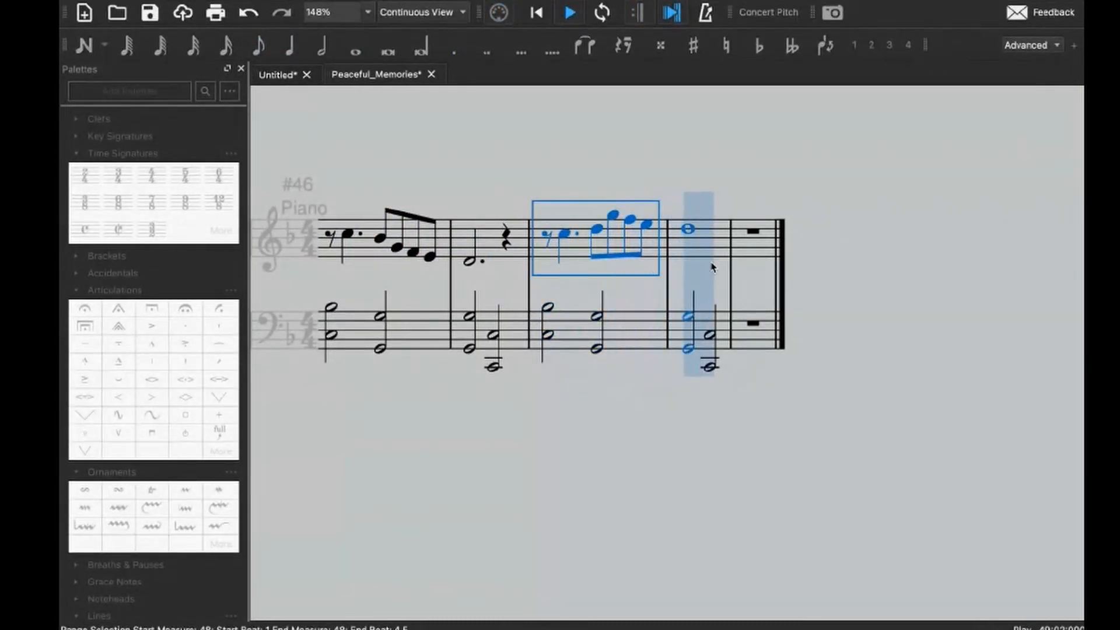
- Remove the second left-hand octave of measure 49 and lengthen the G2–G3 octave to whole notes
{"action": "left_click", "coordinate": [717, 332]}
{"action": "key", "text": "Delete"}
{"action": "left_click", "coordinate": [688, 316]}
{"action": "key", "text": "7"}
- Add a whole note B♭4 below the D5 in the right hand of measure 49
{"action": "left_click", "coordinate": [688, 229]}
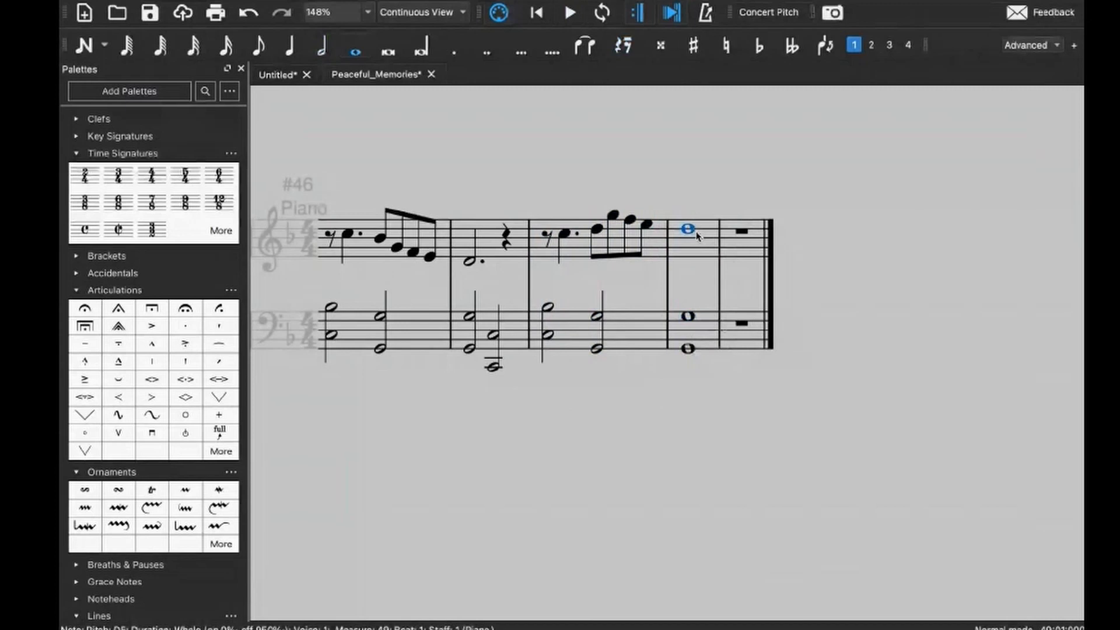
{"action": "key", "text": "n"}
{"action": "left_click", "coordinate": [697, 237], "text": "shift"}
{"action": "key", "text": "Escape"}
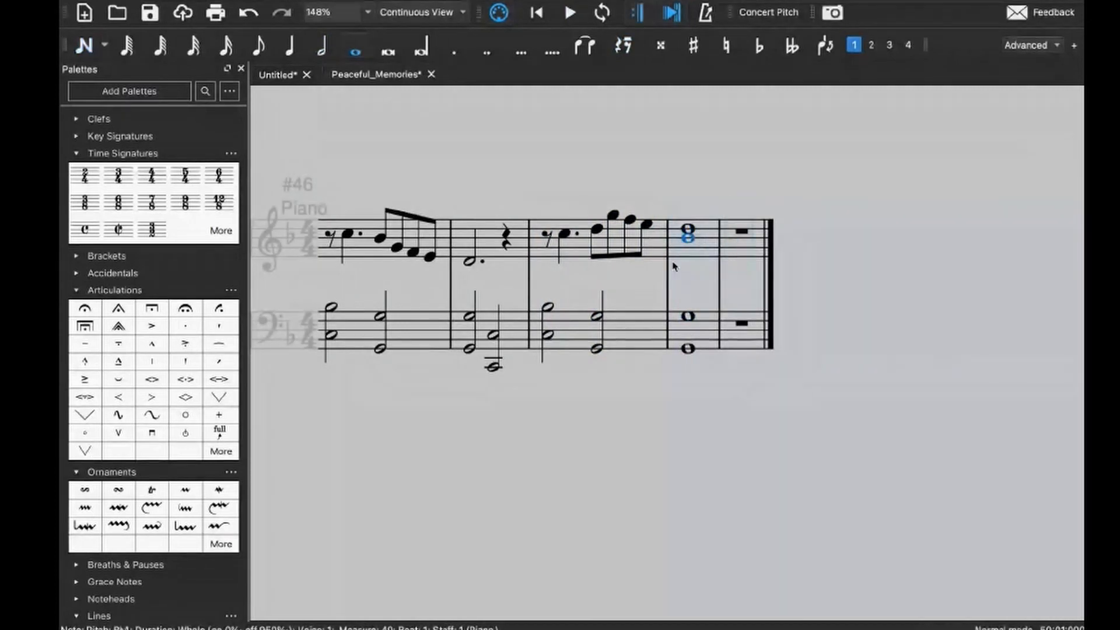
- Play back from measure 48 and again from measure 46
{"action": "key", "text": "space"}
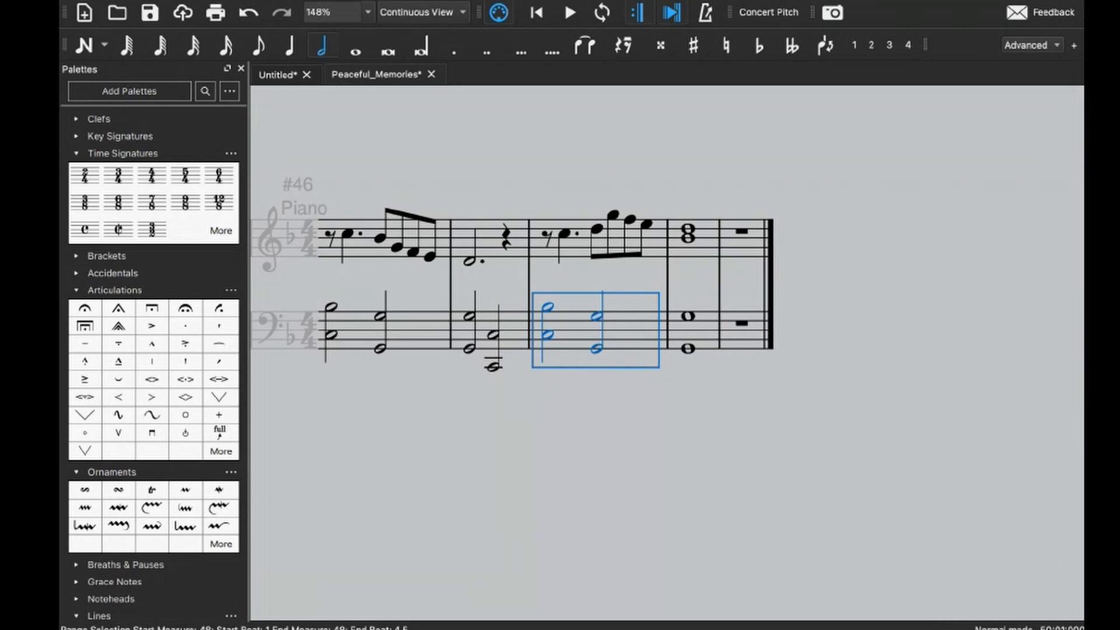
{"action": "scroll", "coordinate": [635, 330], "scroll_direction": "up", "scroll_amount": 3}
{"action": "left_click", "coordinate": [635, 330]}
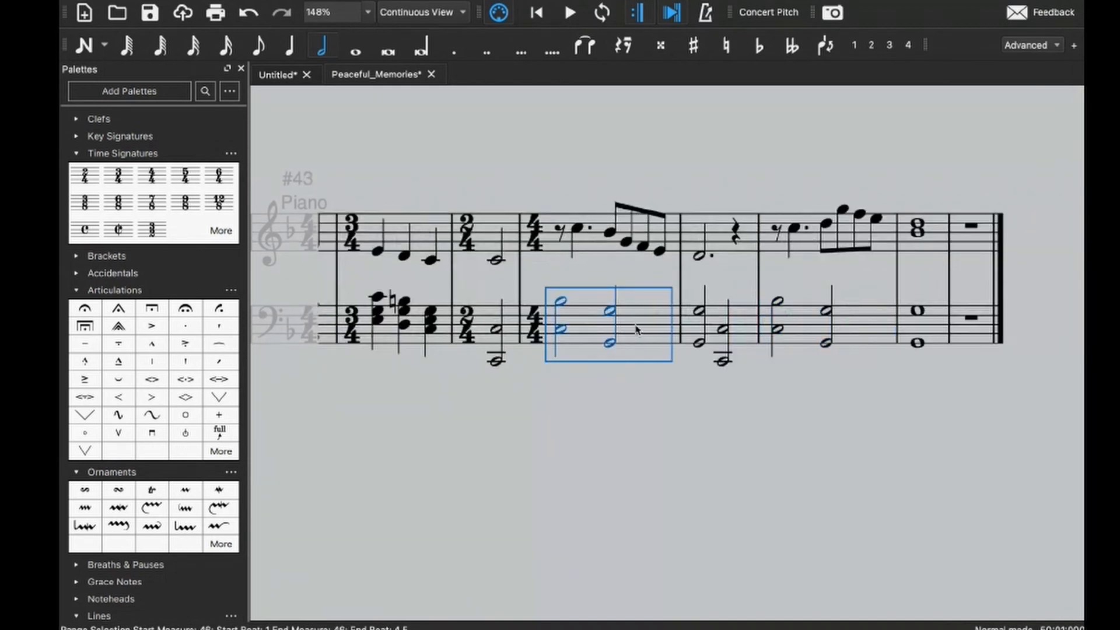
{"action": "key", "text": "space"}
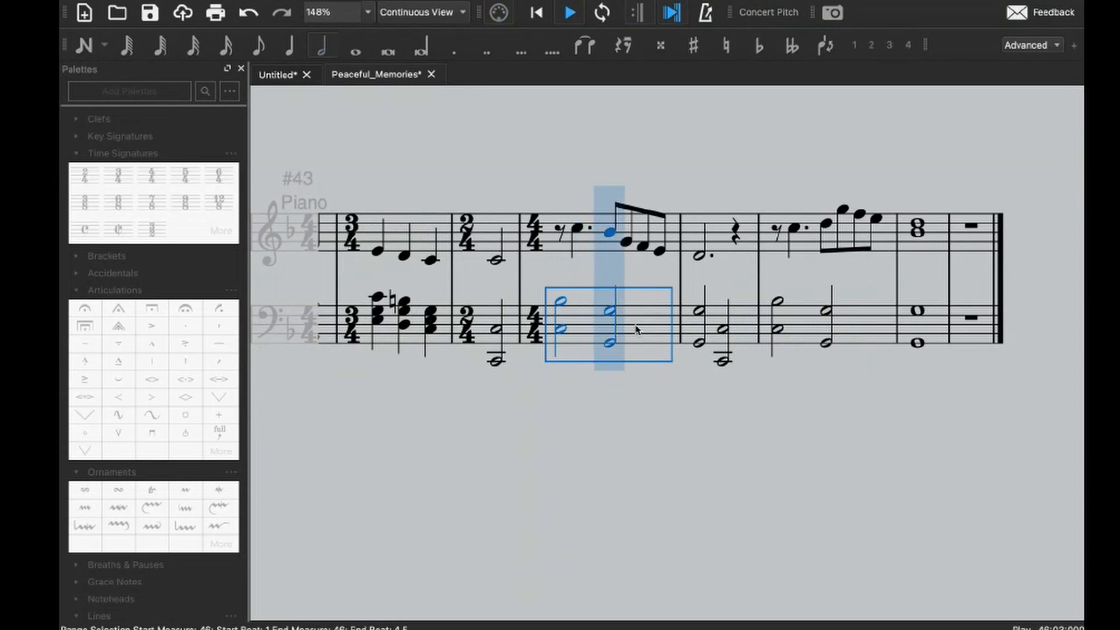
{"action": "key", "text": "space"}
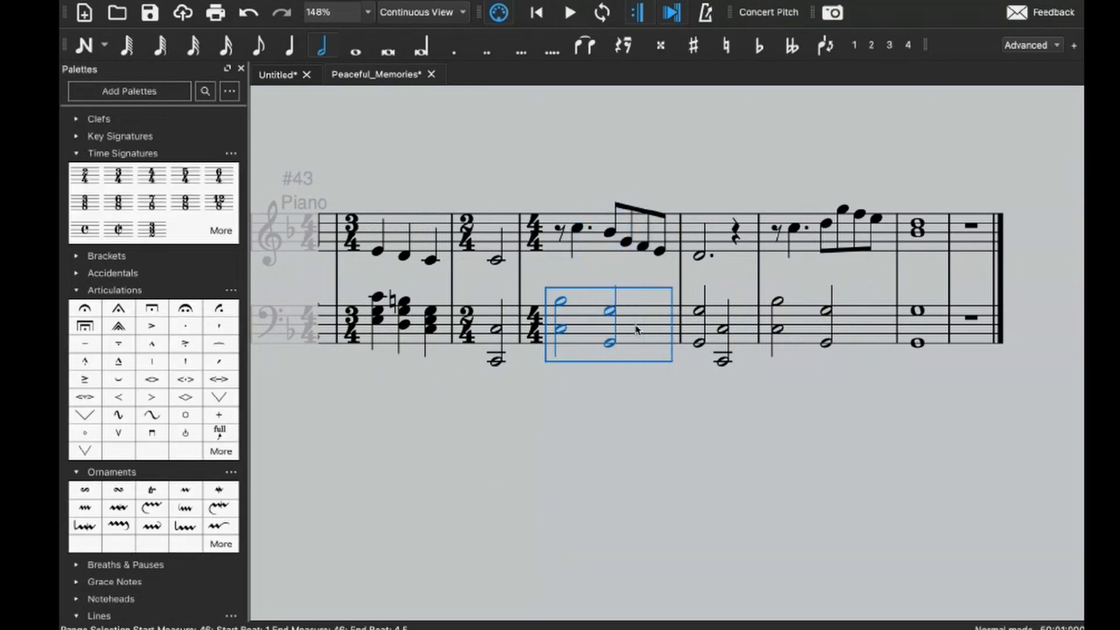
- Change the first left-hand octave of measure 47 to half notes F2–F3 and the right-hand dotted half note to C4
{"action": "left_click", "coordinate": [698, 315]}
{"action": "key", "text": "n"}
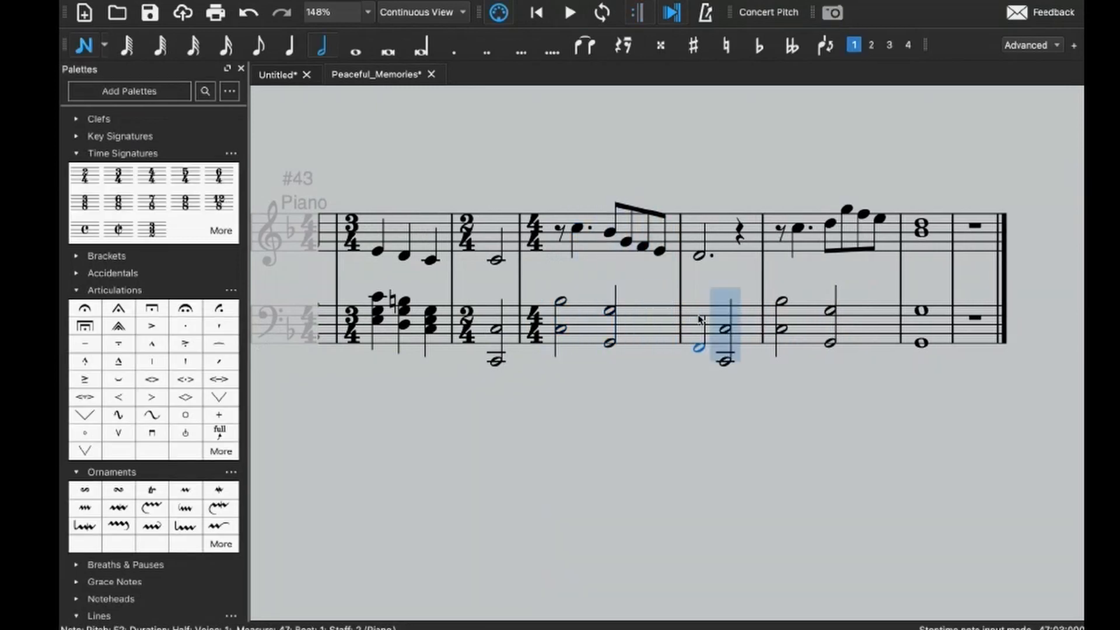
{"action": "left_click_drag", "start_coordinate": [699, 319], "coordinate": [699, 311]}
{"action": "key", "text": "Escape"}
{"action": "left_click", "coordinate": [701, 257]}
{"action": "key", "text": "c"}
{"action": "key", "text": "Escape"}
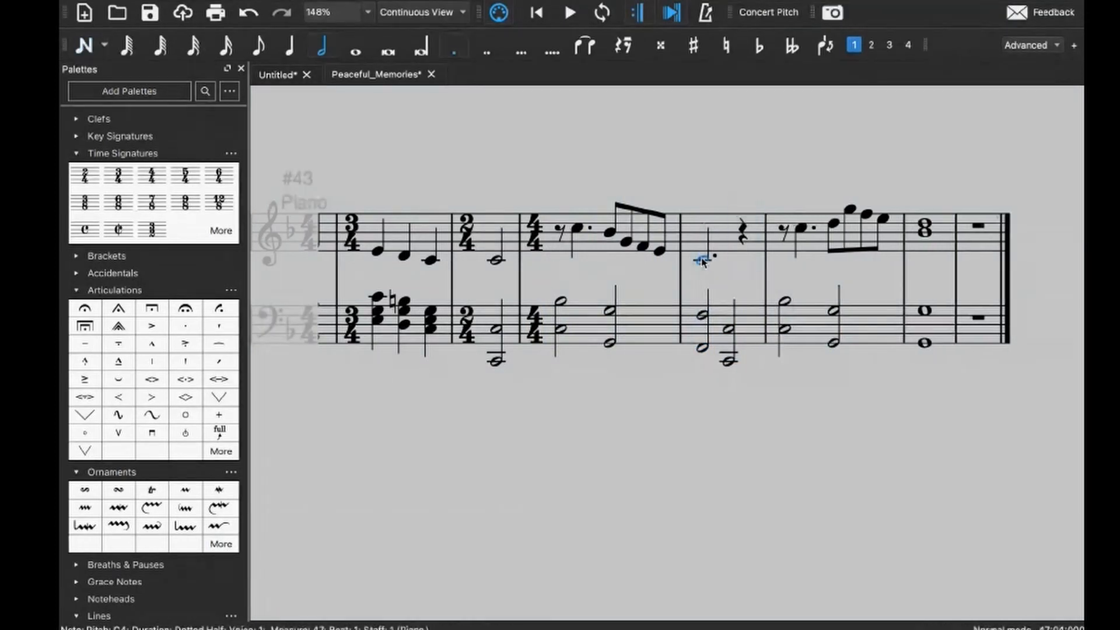
- Play back the revised passage from measure 46
{"action": "left_click", "coordinate": [661, 314]}
{"action": "key", "text": "space"}
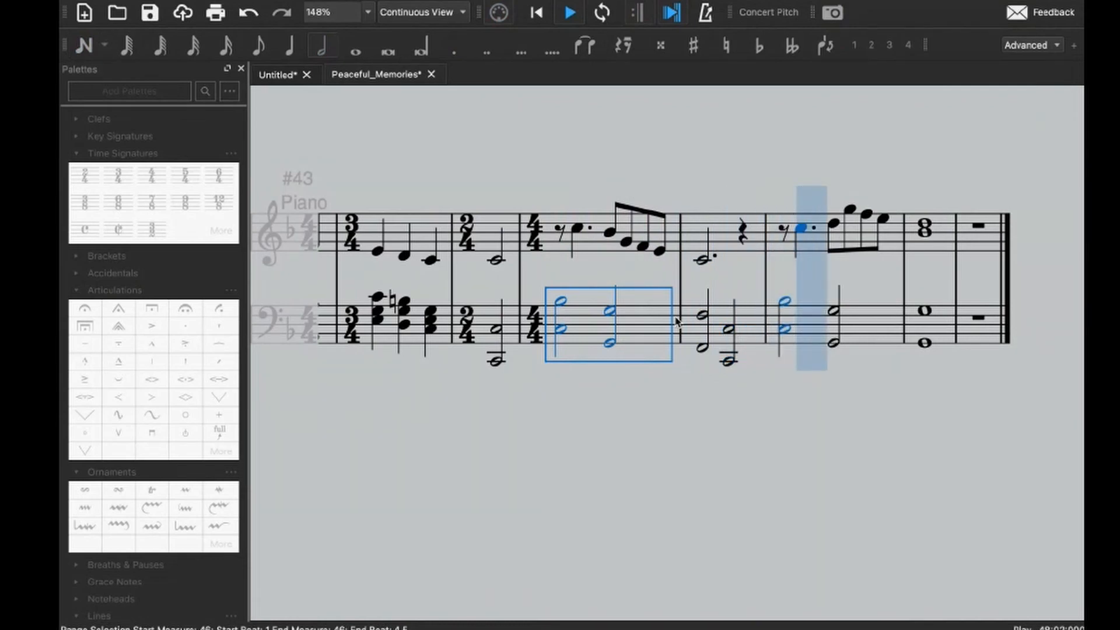
{"action": "key", "text": "space"}
- Lower the right-hand whole-note chord of measure 49 to A4 and C5
{"action": "left_click", "coordinate": [622, 236]}
{"action": "key", "text": "Down"}
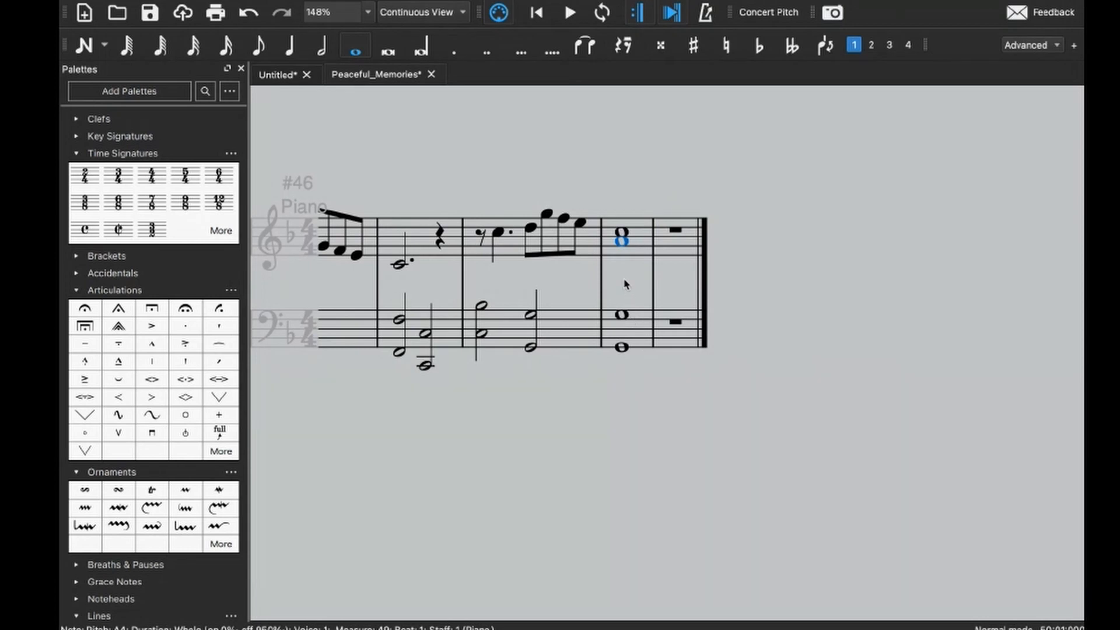
- Play back the ending from measure 48
{"action": "left_click", "coordinate": [591, 346]}
{"action": "key", "text": "space"}
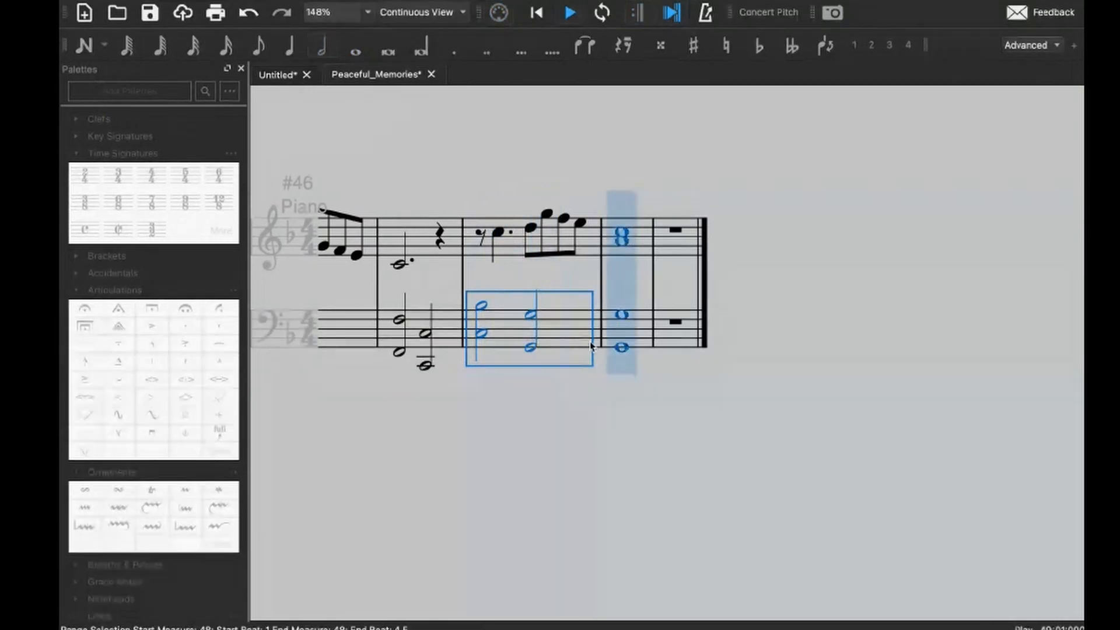
{"action": "key", "text": "space"}
- Lower the left-hand whole-note octave of measure 49 and the second half-note octave of measure 48 to F2–F3
{"action": "key", "text": "n"}
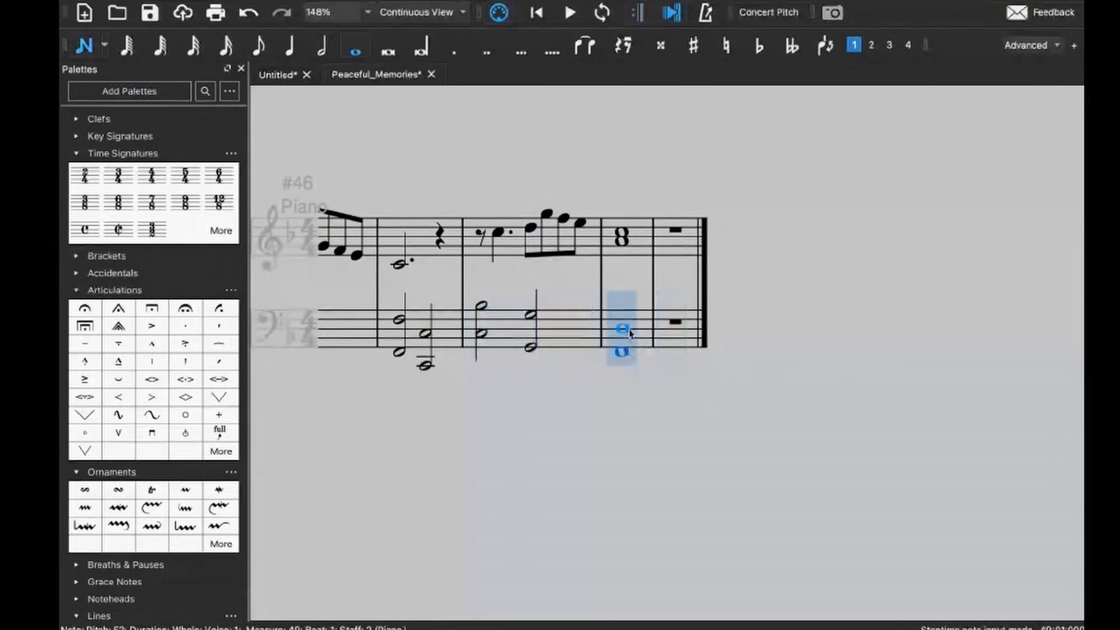
{"action": "key", "text": "Escape"}
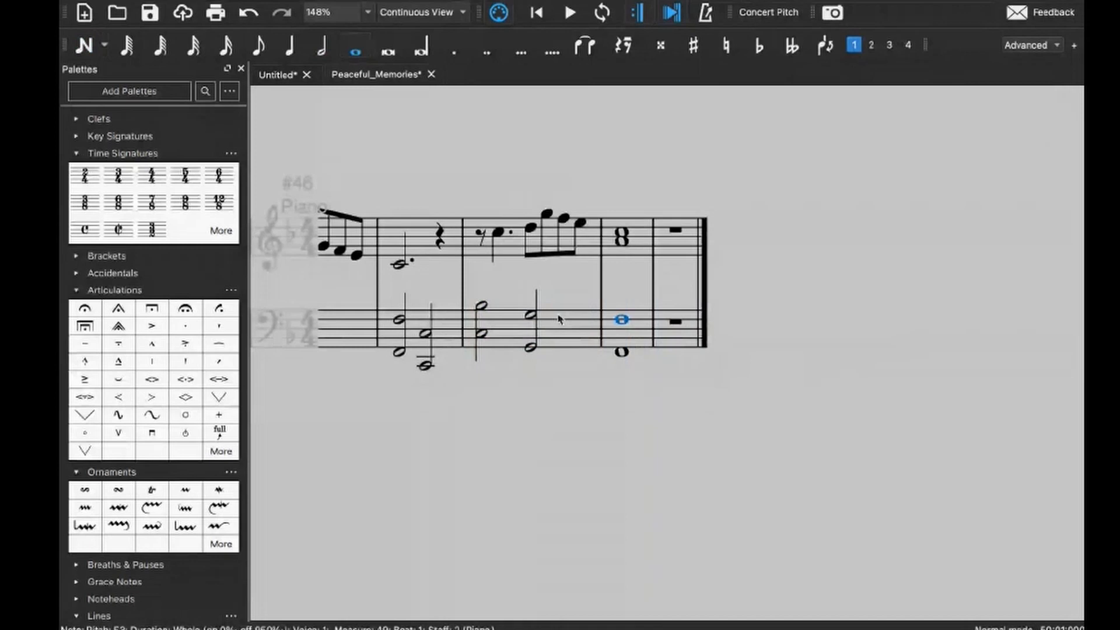
{"action": "left_click", "coordinate": [530, 315]}
{"action": "key", "text": "n"}
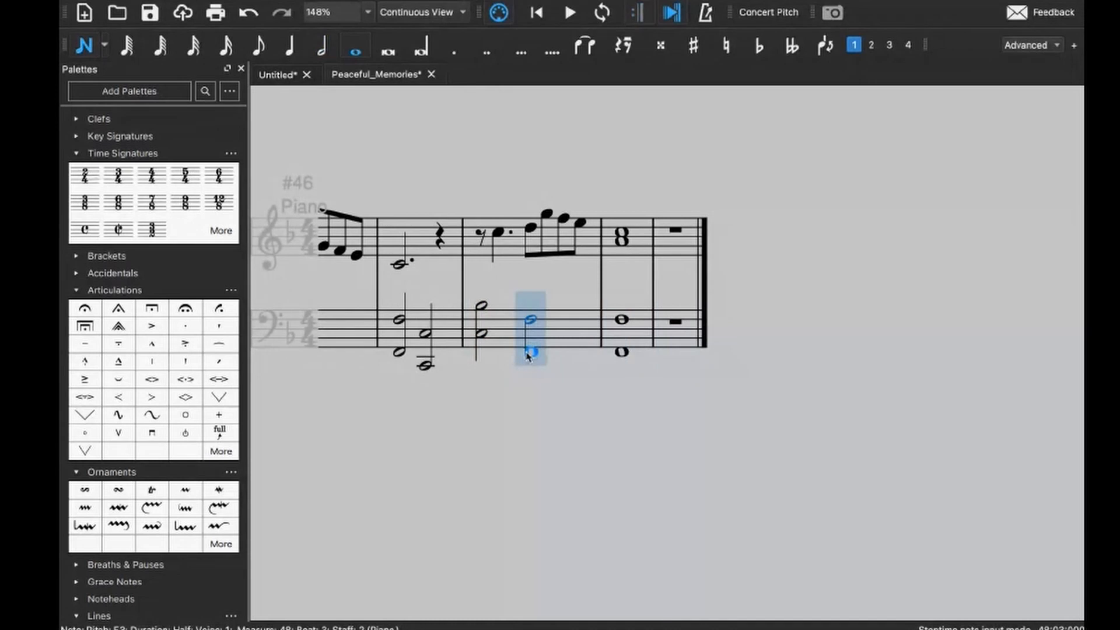
{"action": "key", "text": "5"}
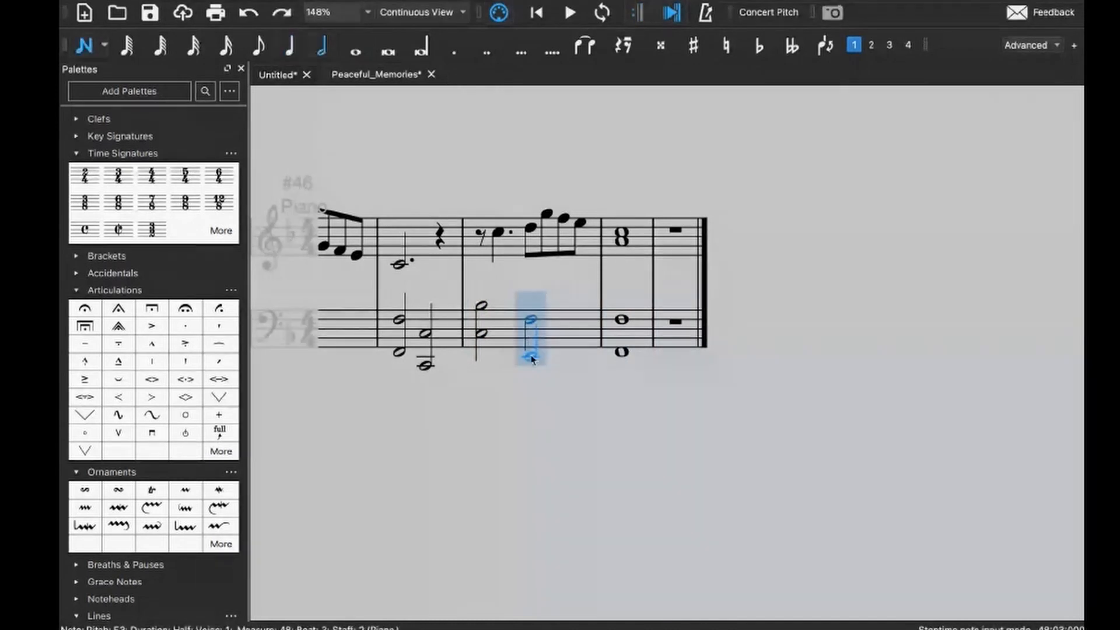
{"action": "key", "text": "e"}
{"action": "left_click", "coordinate": [530, 355]}
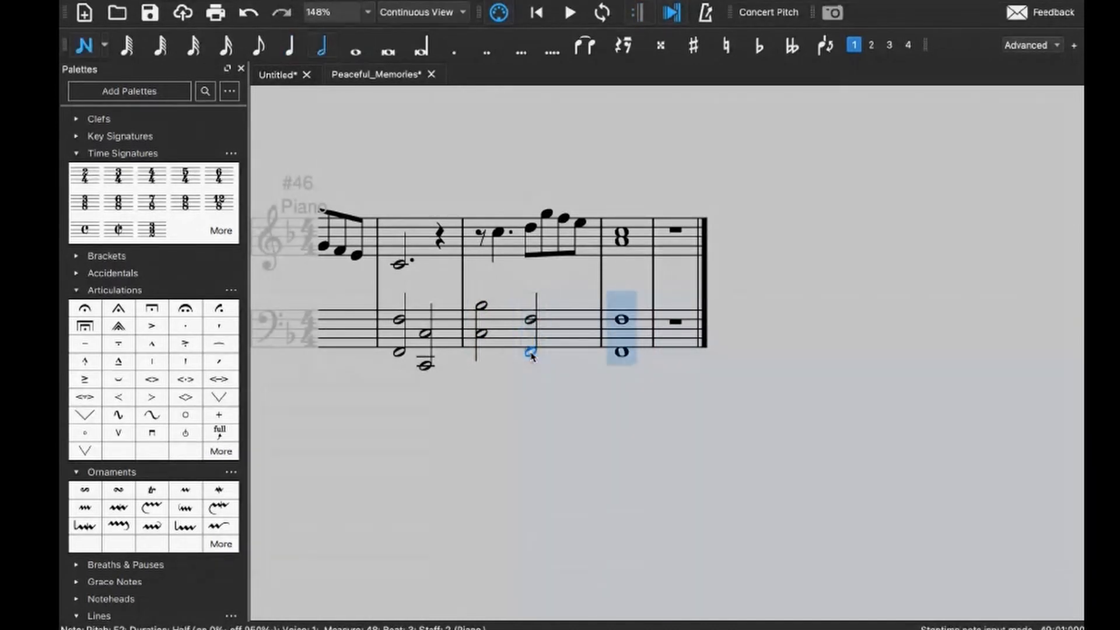
{"action": "key", "text": "Escape"}
- Play back the revised ending from measure 46
{"action": "left_click", "coordinate": [560, 337]}
{"action": "key", "text": "space"}
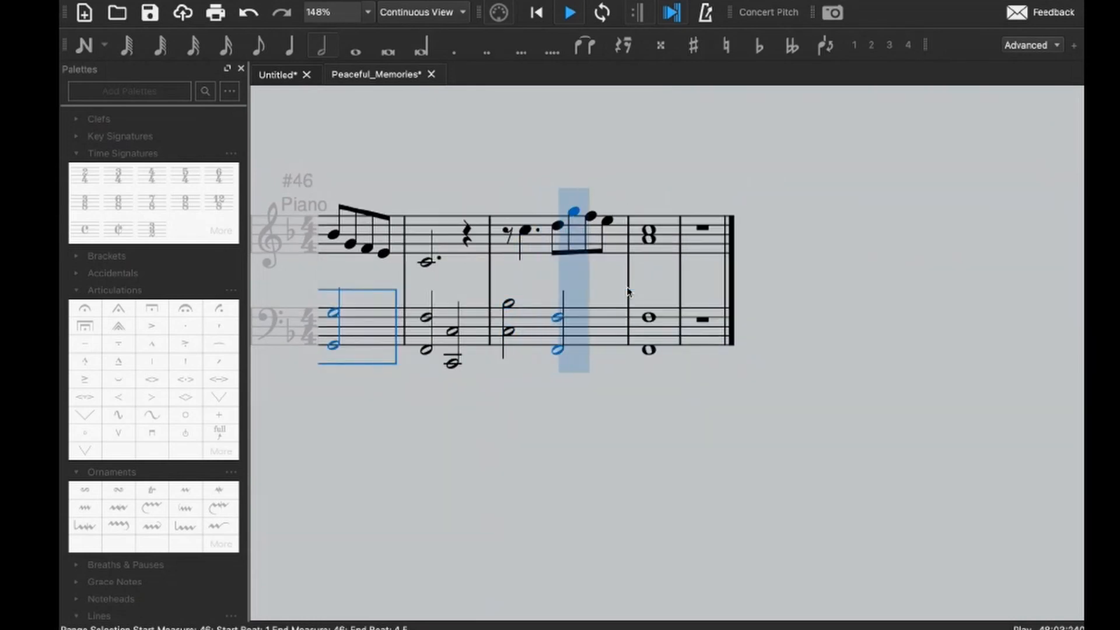
{"action": "left_click", "coordinate": [563, 251]}
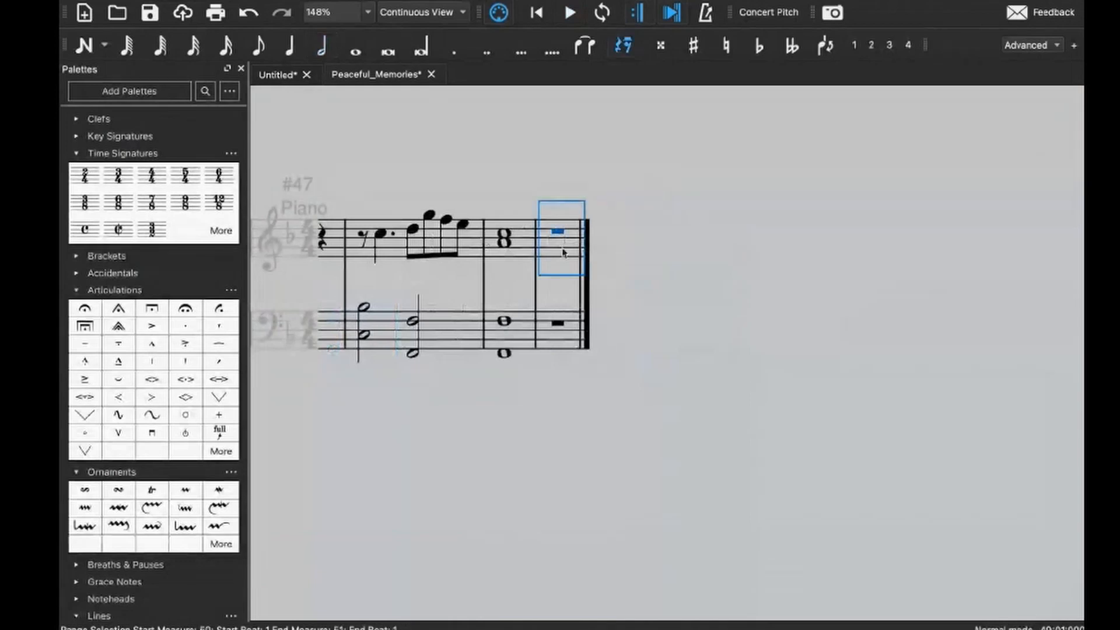
{"action": "key", "text": "n"}
{"action": "key", "text": "6"}
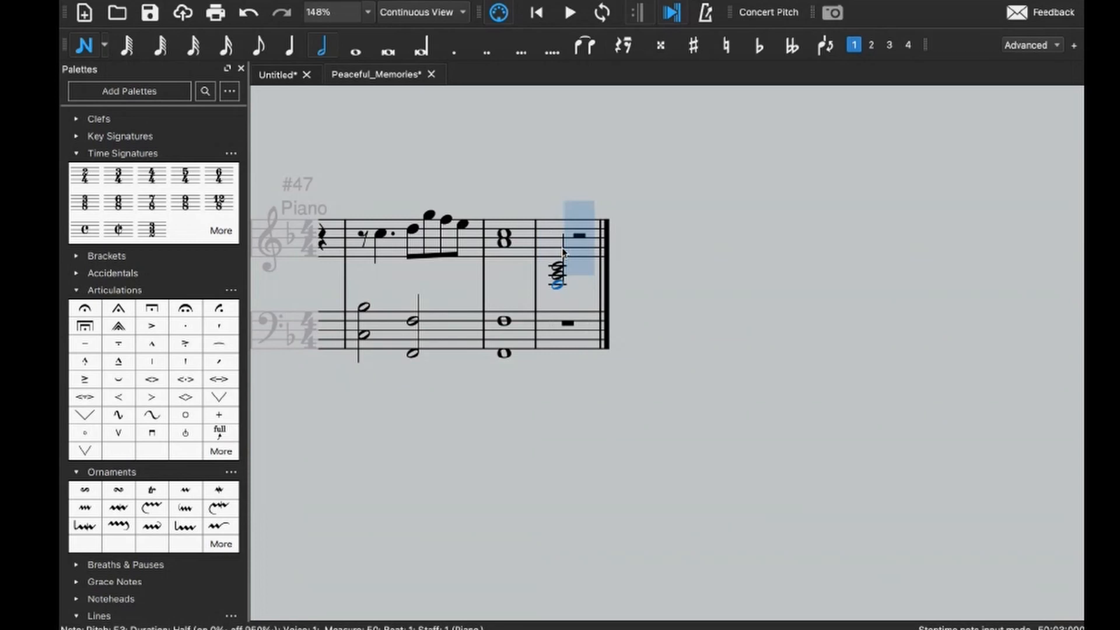
{"action": "key", "text": "ctrl+z"}
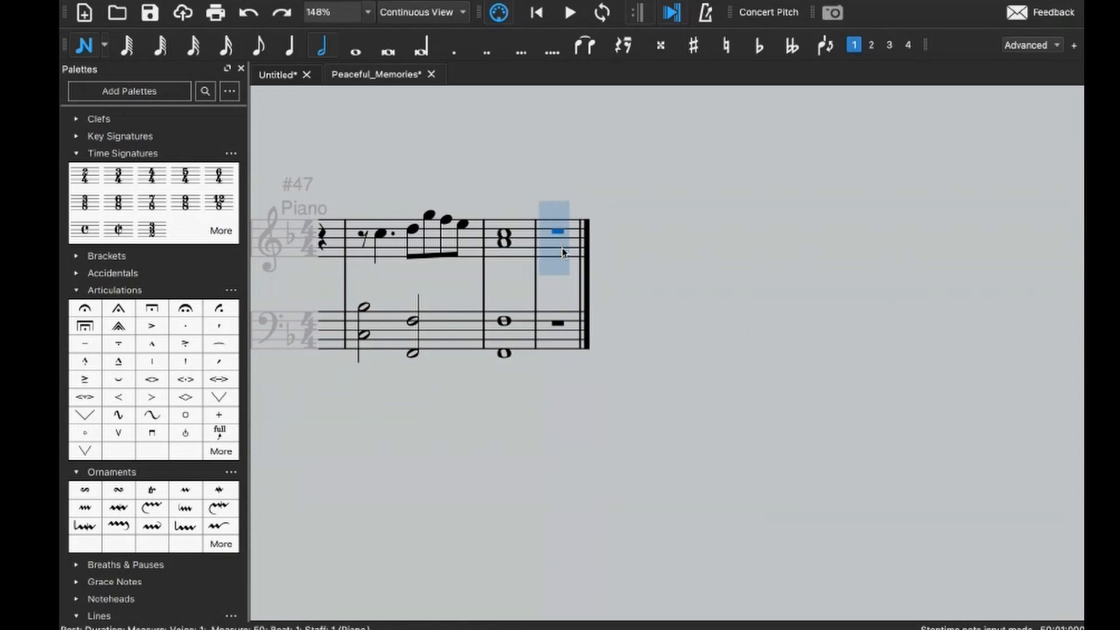
{"action": "key", "text": "Escape"}
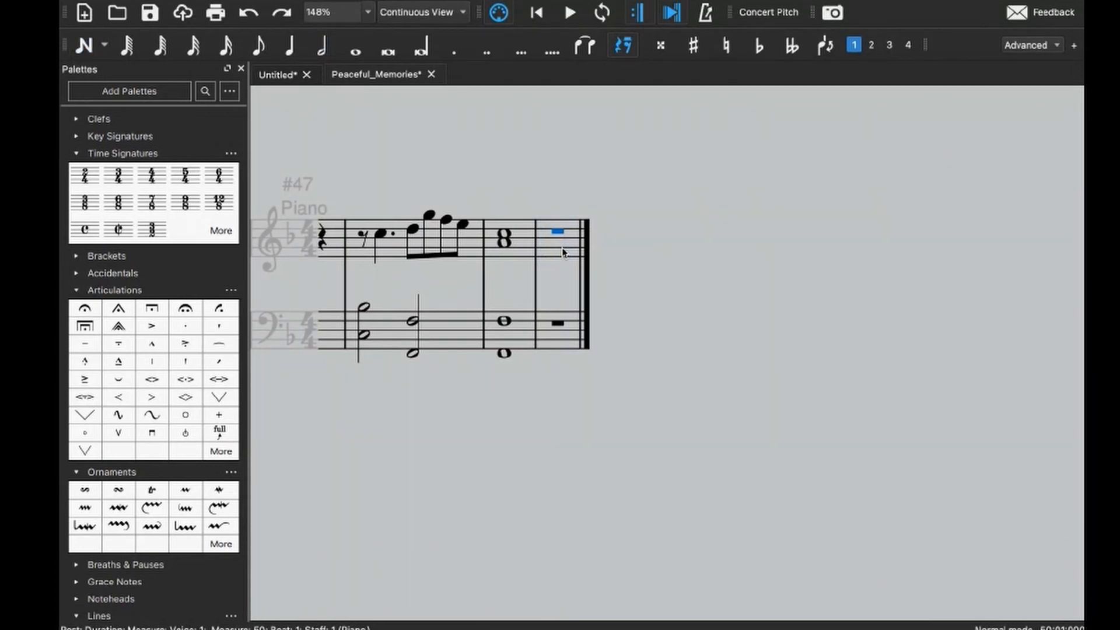
- Append one measure to the score and enter a left-hand whole-note octave C2–C3 in measure 50
{"action": "left_click", "coordinate": [555, 344]}
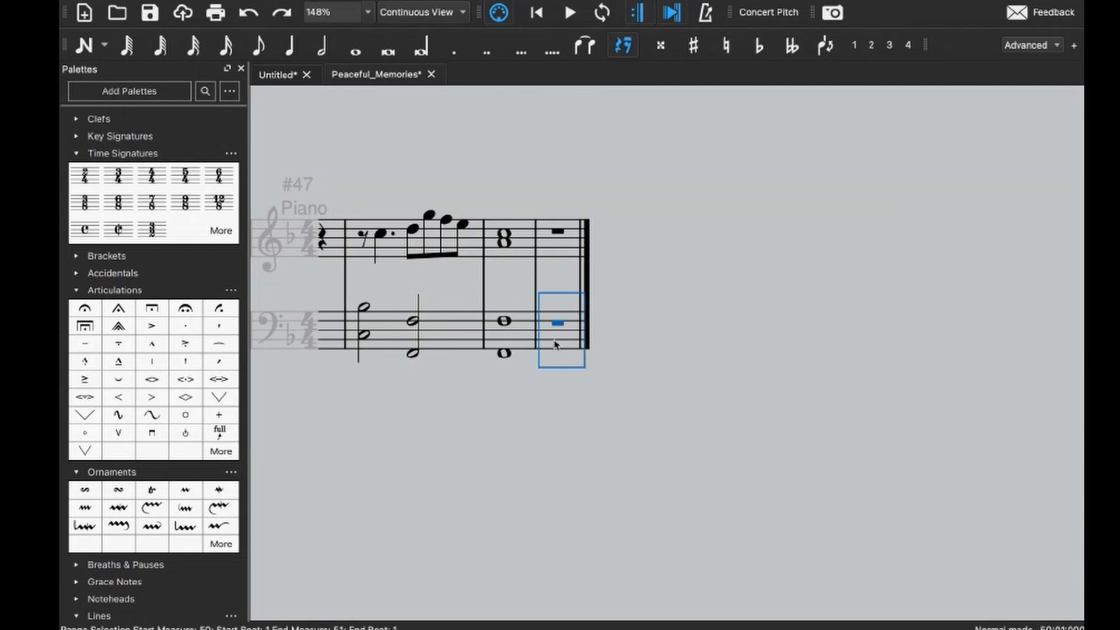
{"action": "key", "text": "ctrl+b"}
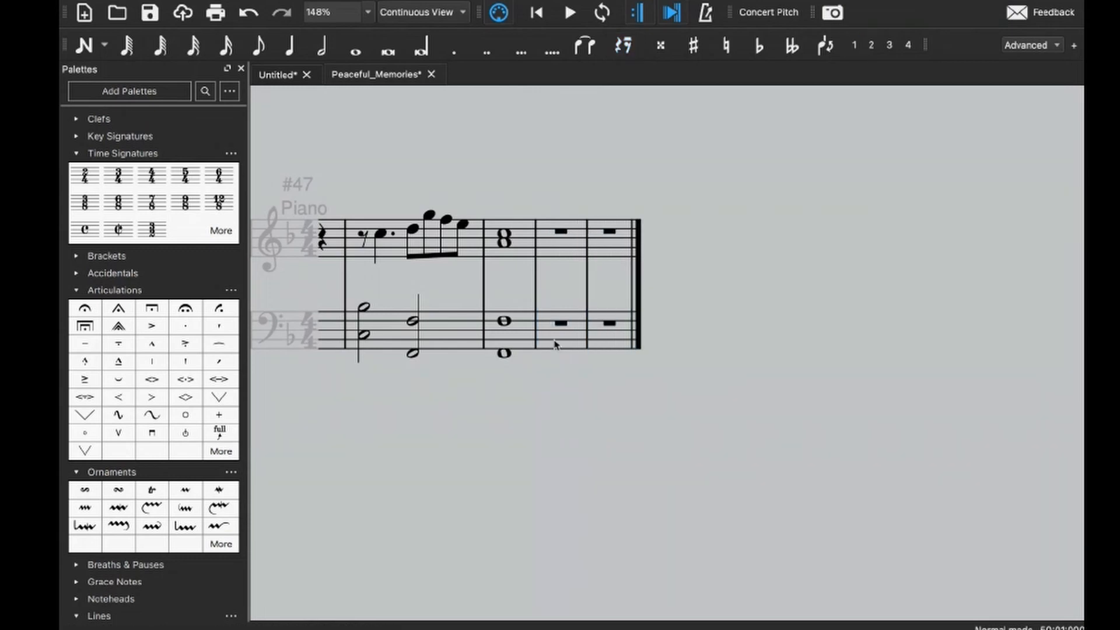
{"action": "key", "text": "n"}
{"action": "left_click", "coordinate": [555, 334]}
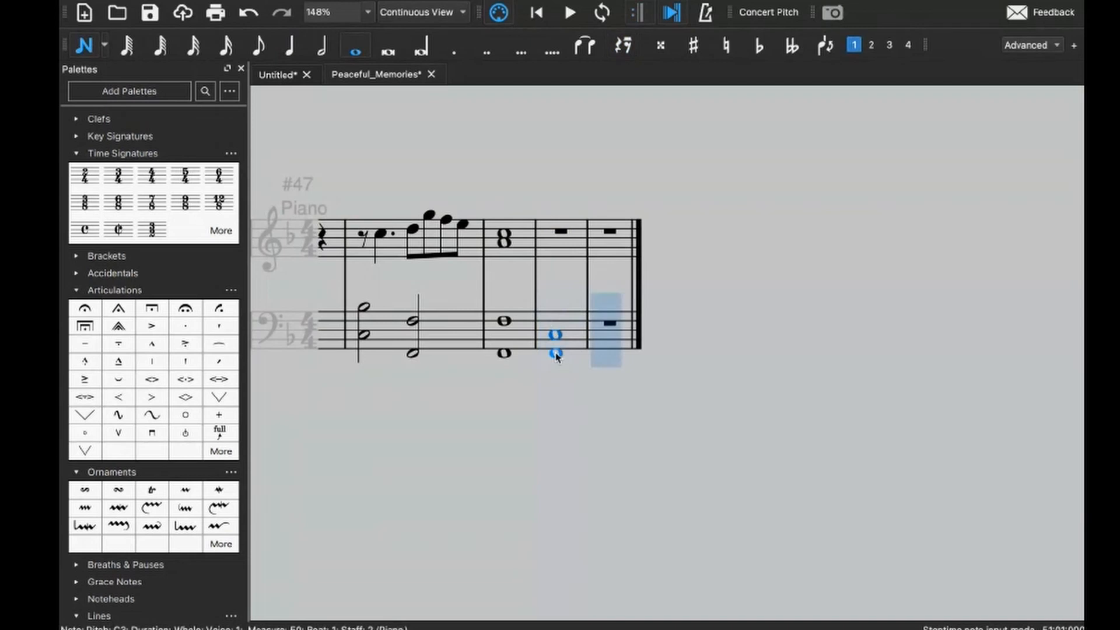
{"action": "left_click", "coordinate": [554, 370], "text": "shift"}
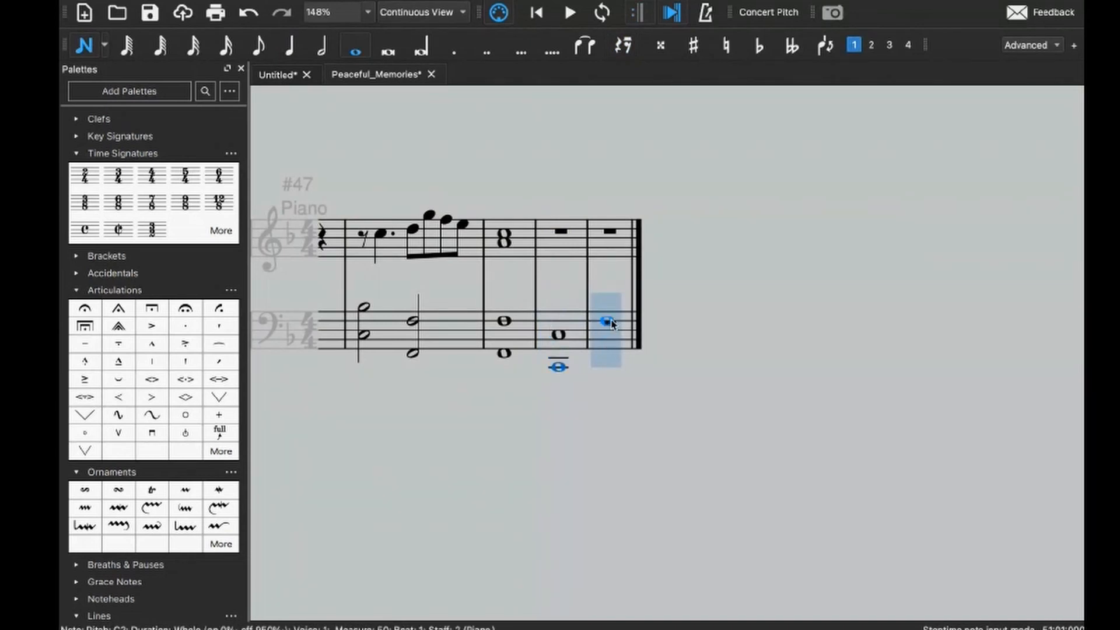
- Enter whole-note chords: F3 and F2 in the bass of measure 51, G4 and B4-flat in treble measure 50, A4 and F5 in treble measure 51
{"action": "left_click", "coordinate": [606, 320]}
{"action": "left_click", "coordinate": [607, 353], "text": "shift"}
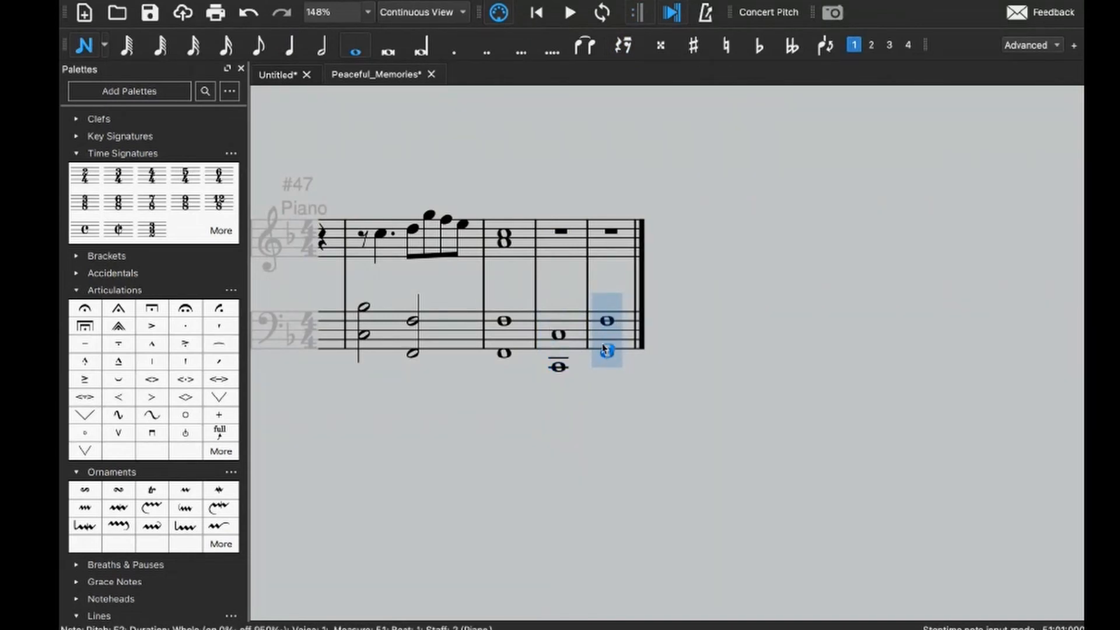
{"action": "left_click", "coordinate": [554, 251]}
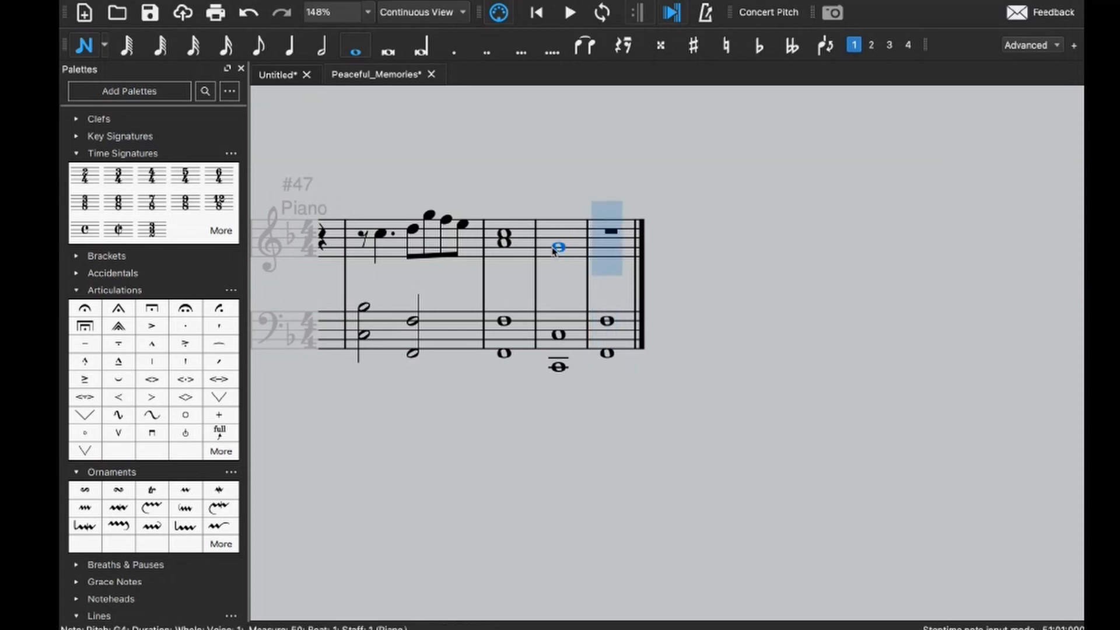
{"action": "left_click", "coordinate": [557, 239], "text": "shift"}
{"action": "left_click", "coordinate": [606, 242]}
{"action": "left_click", "coordinate": [606, 220], "text": "shift"}
{"action": "left_click", "coordinate": [607, 221], "text": "shift"}
{"action": "key", "text": "Escape"}
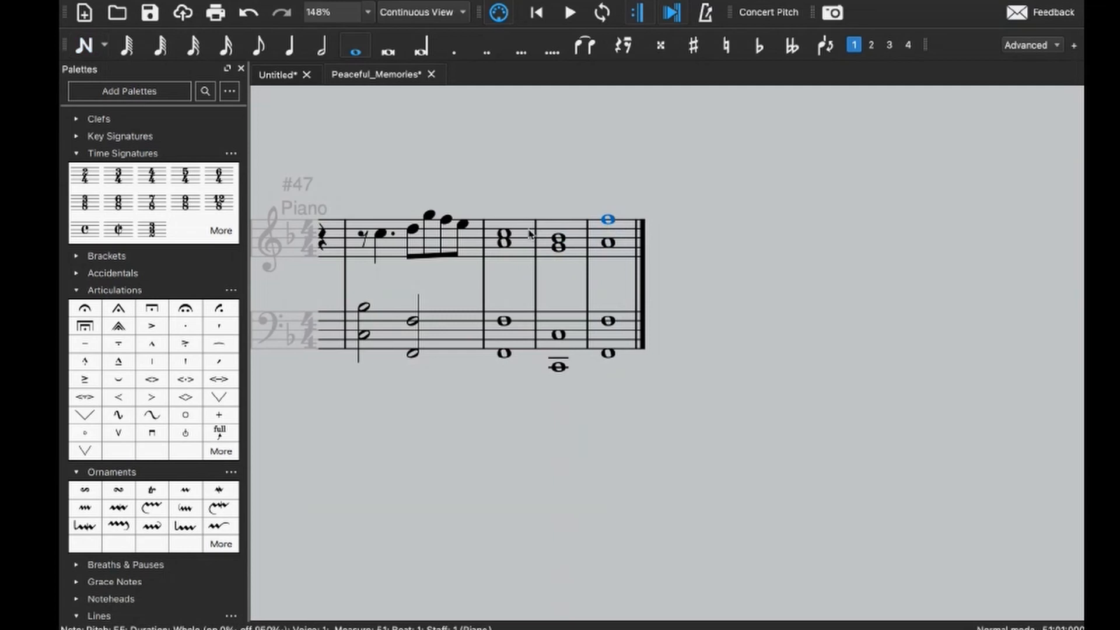
- Play back the final three measures starting from the treble chord in measure 49
{"action": "left_click", "coordinate": [517, 233]}
{"action": "key", "text": "space"}
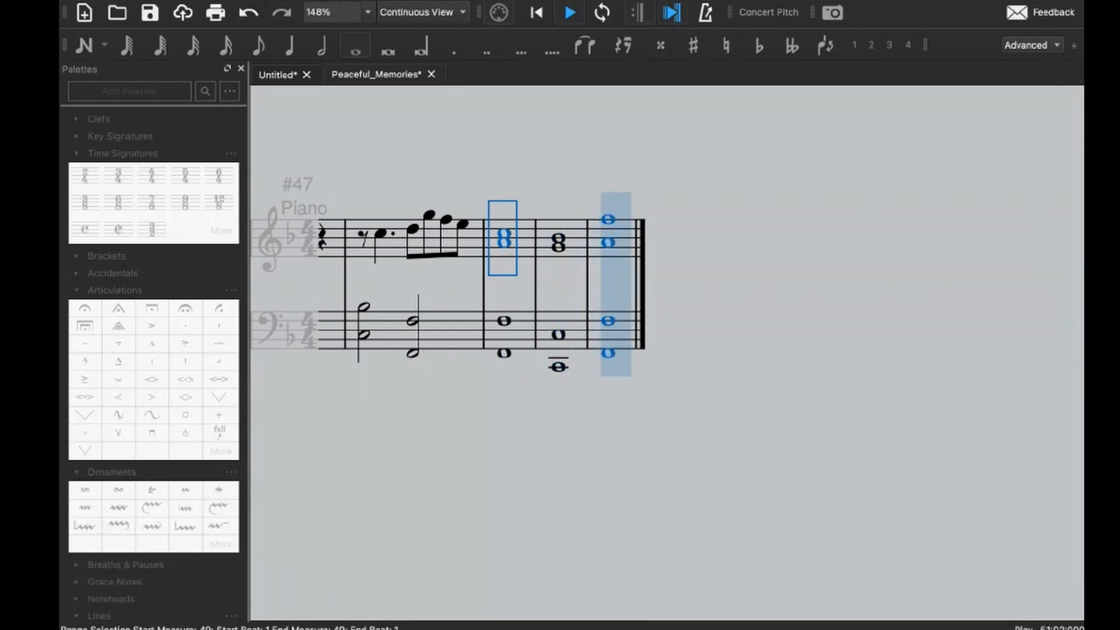
{"action": "scroll", "coordinate": [622, 330], "scroll_direction": "down", "scroll_amount": 4}
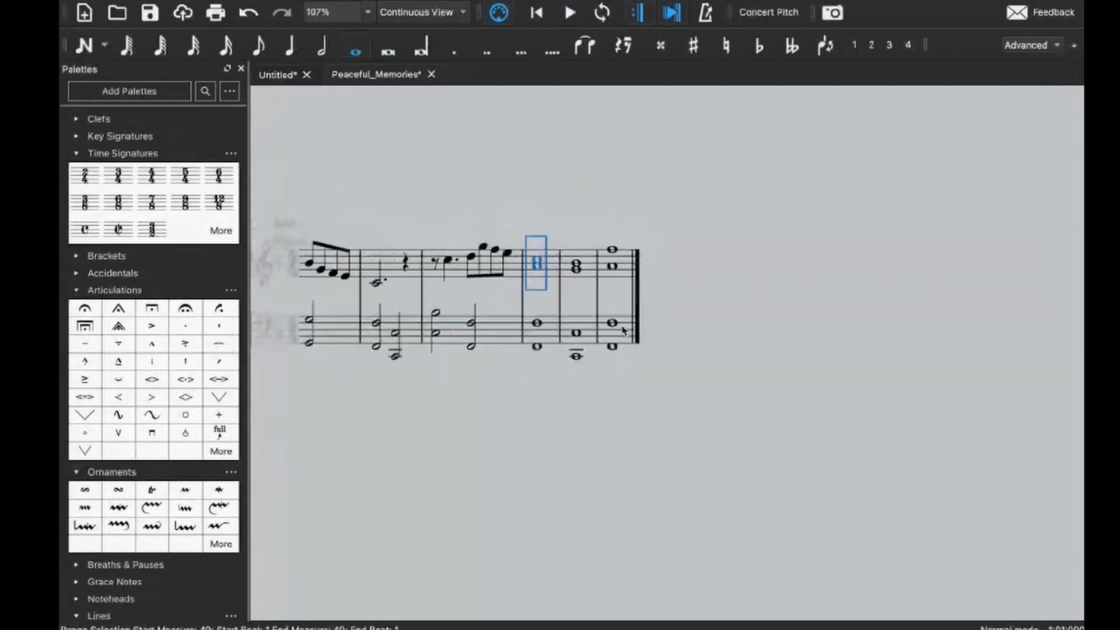
{"action": "scroll", "coordinate": [622, 331], "scroll_direction": "left", "scroll_amount": 10}
{"action": "scroll", "coordinate": [625, 331], "scroll_direction": "left", "scroll_amount": 10}
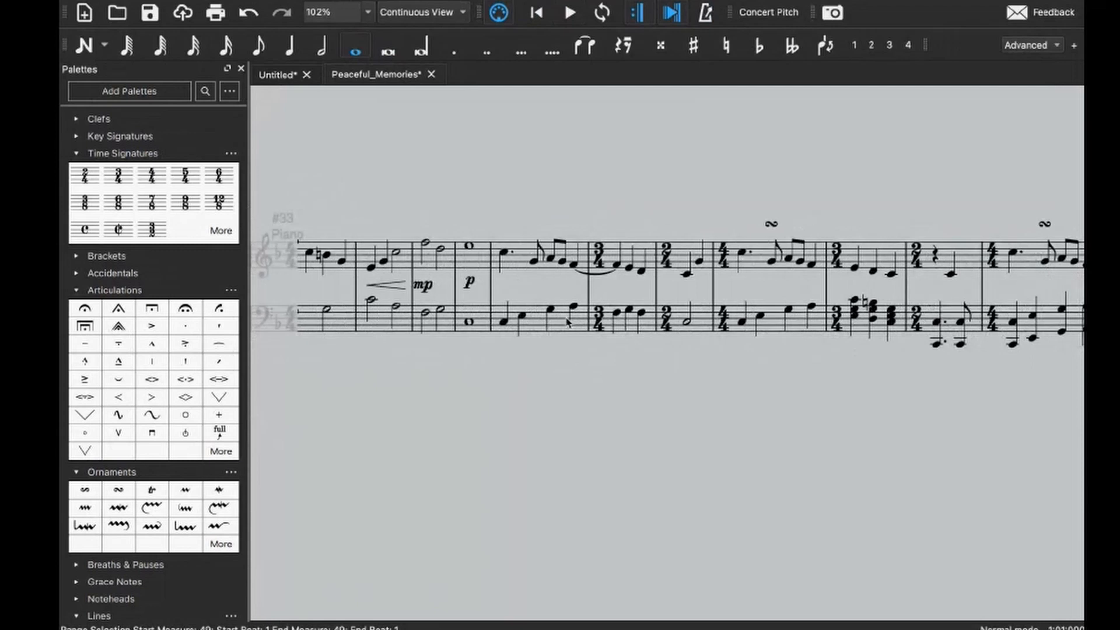
- Examine the treble melody from measure 37 through measure 42 for places that lack dynamics
{"action": "scroll", "coordinate": [567, 321], "scroll_direction": "up", "scroll_amount": 2}
{"action": "left_click", "coordinate": [495, 241]}
{"action": "left_click", "coordinate": [516, 252]}
{"action": "scroll", "coordinate": [595, 325], "scroll_direction": "up", "scroll_amount": 2}
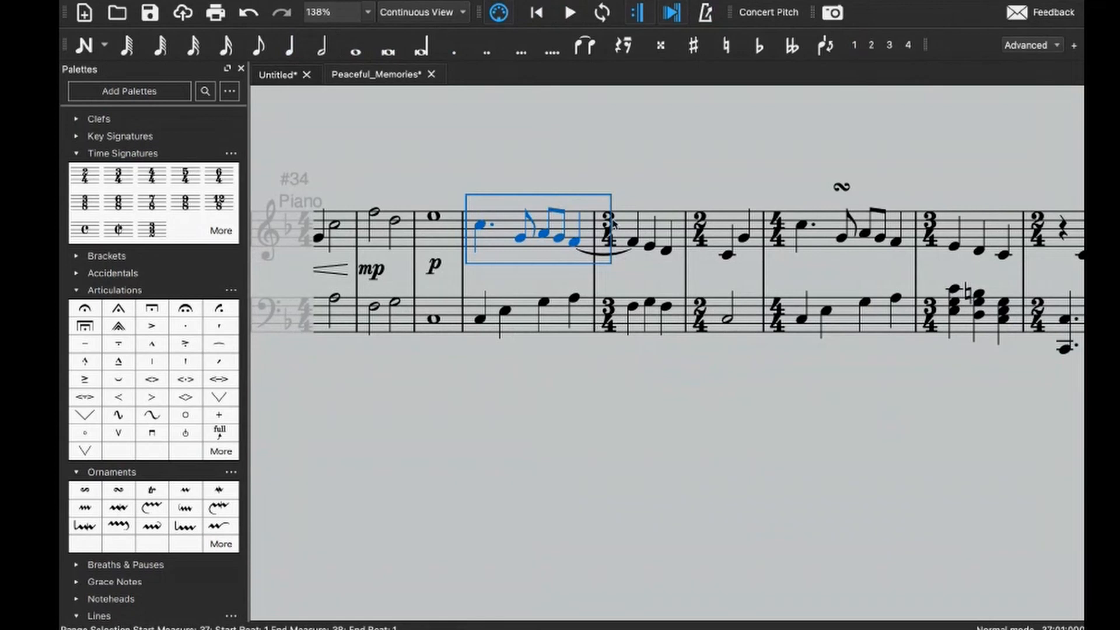
{"action": "scroll", "coordinate": [665, 239], "scroll_direction": "right", "scroll_amount": 2}
{"action": "scroll", "coordinate": [722, 256], "scroll_direction": "right", "scroll_amount": 1}
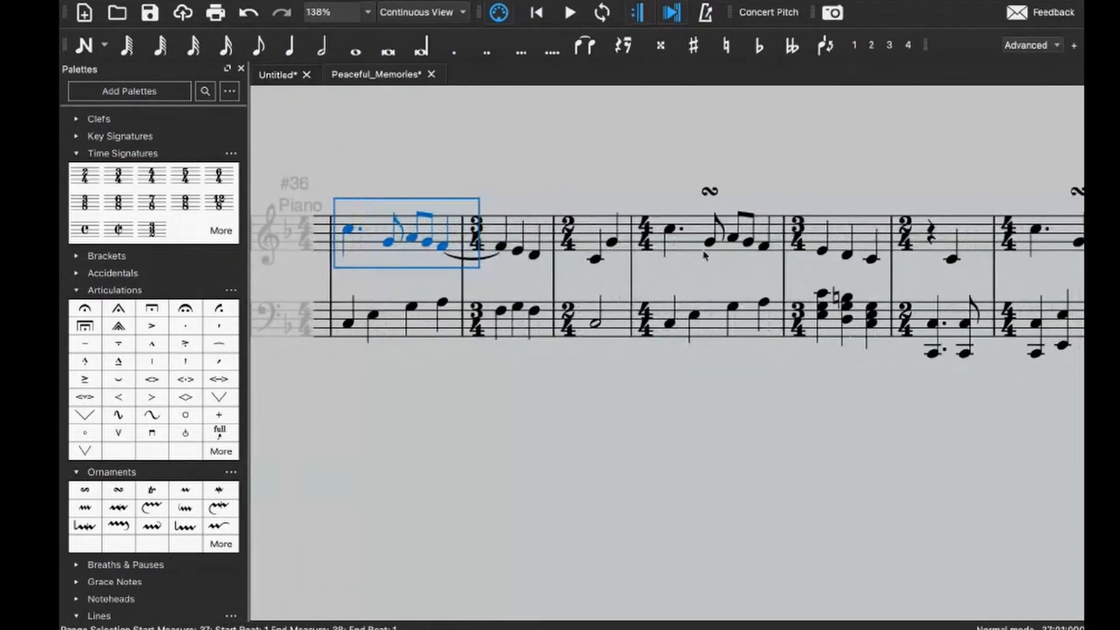
{"action": "scroll", "coordinate": [641, 251], "scroll_direction": "left", "scroll_amount": 2}
{"action": "left_click", "coordinate": [457, 228]}
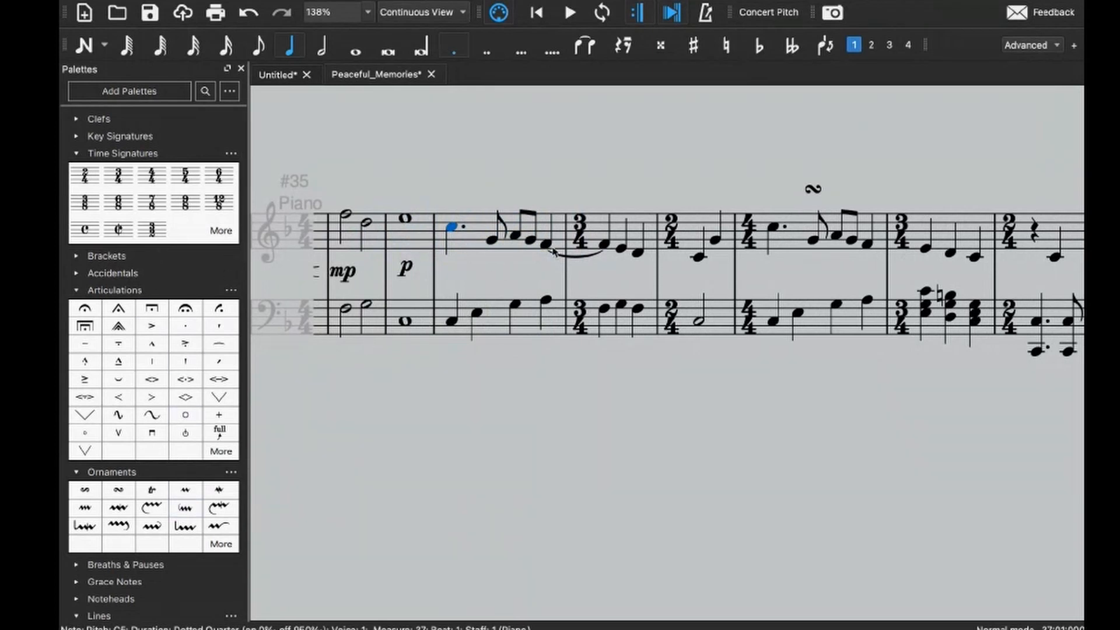
- Add a crescendo hairpin under the treble staff across measures 40 and 41
{"action": "scroll", "coordinate": [555, 252], "scroll_direction": "right", "scroll_amount": 2}
{"action": "left_click", "coordinate": [686, 248]}
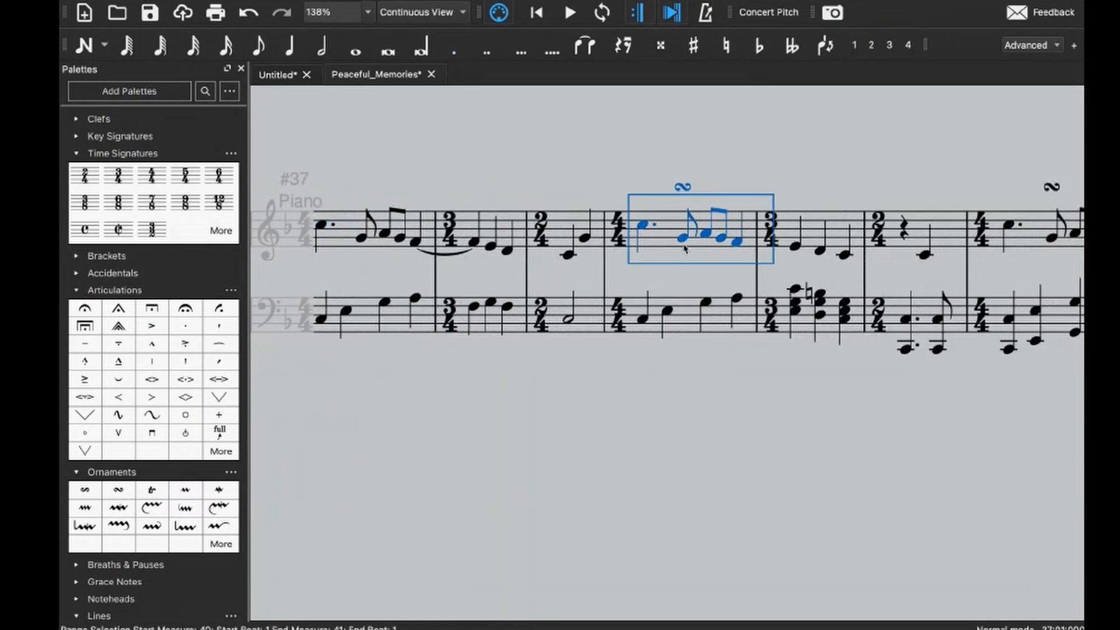
{"action": "scroll", "coordinate": [677, 280], "scroll_direction": "right", "scroll_amount": 3}
{"action": "left_click", "coordinate": [665, 334], "text": "shift"}
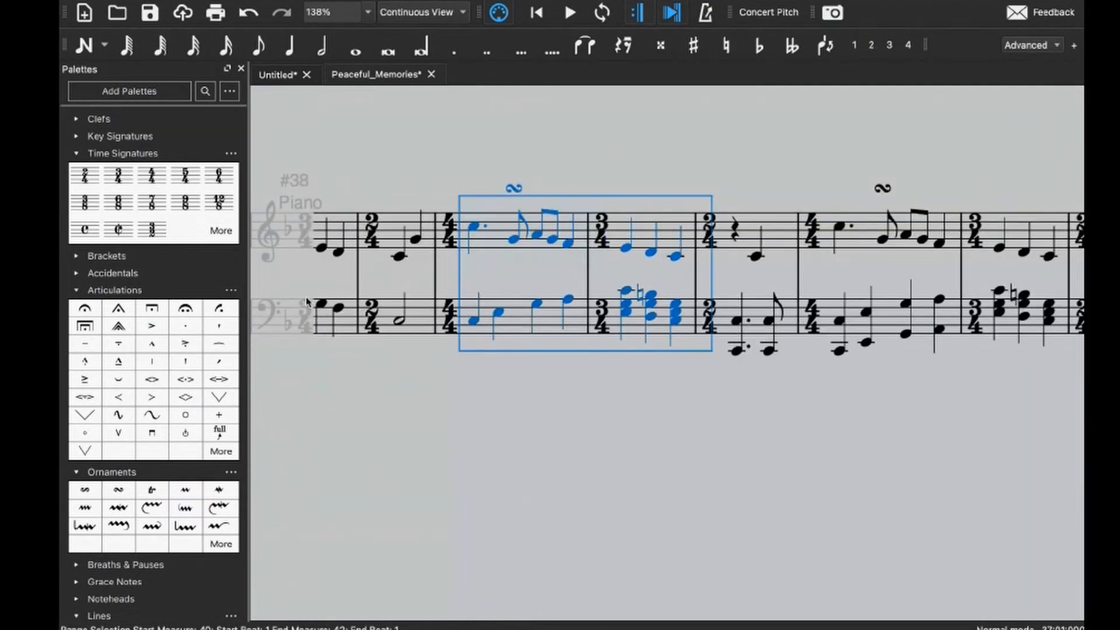
{"action": "left_click", "coordinate": [683, 220]}
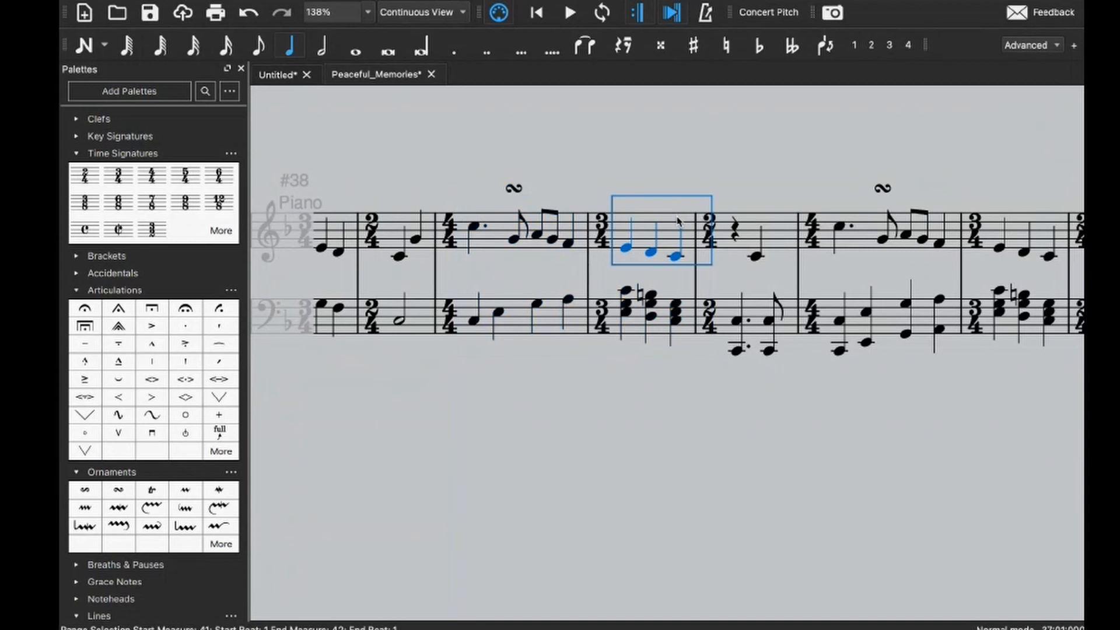
{"action": "left_click", "coordinate": [489, 227], "text": "shift"}
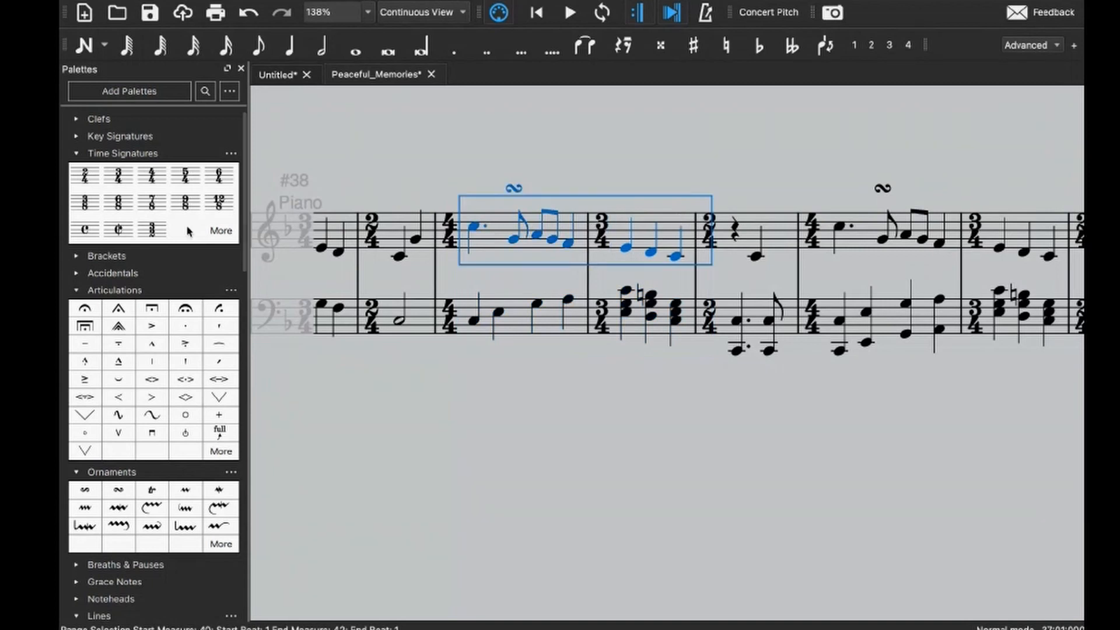
{"action": "scroll", "coordinate": [175, 466], "scroll_direction": "down", "scroll_amount": 5}
{"action": "left_click", "coordinate": [153, 486]}
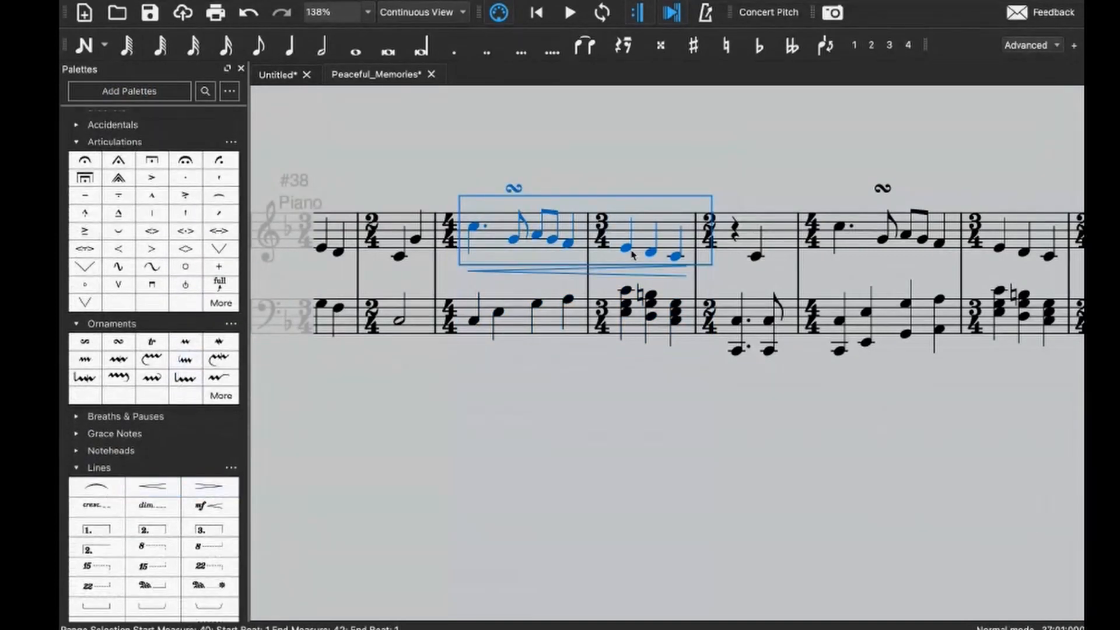
- Place an mp dynamic at the quarter rest that starts treble measure 42
{"action": "left_click", "coordinate": [754, 255]}
{"action": "left_click", "coordinate": [735, 238]}
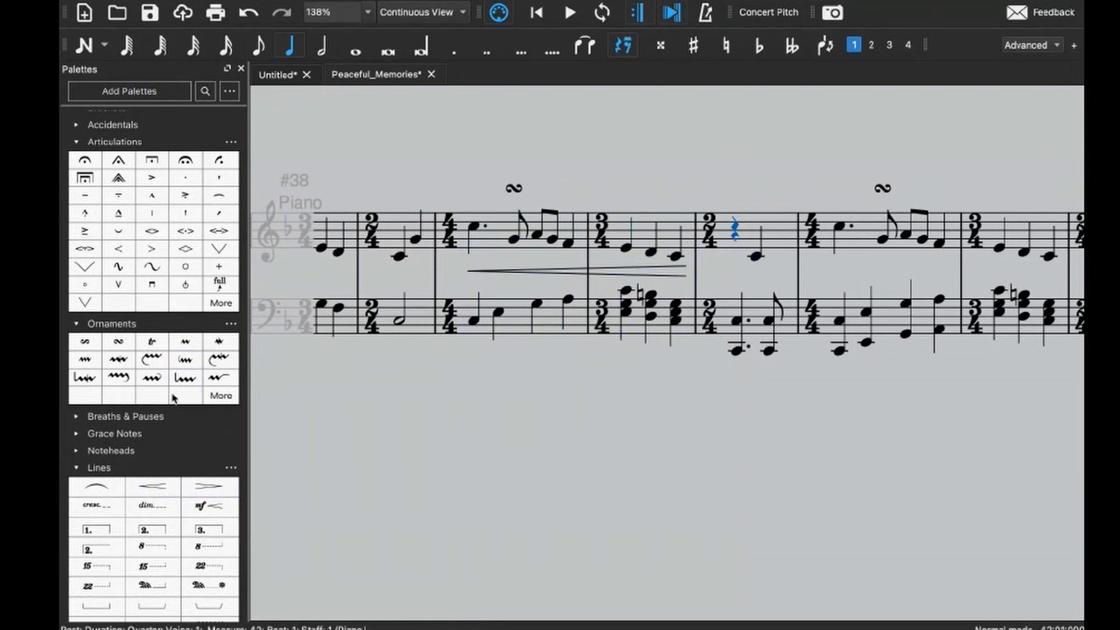
{"action": "scroll", "coordinate": [173, 399], "scroll_direction": "down", "scroll_amount": 5}
{"action": "left_click", "coordinate": [185, 521]}
- Play back the passage from measure 40 to hear the crescendo and its dynamic
{"action": "left_click", "coordinate": [526, 325]}
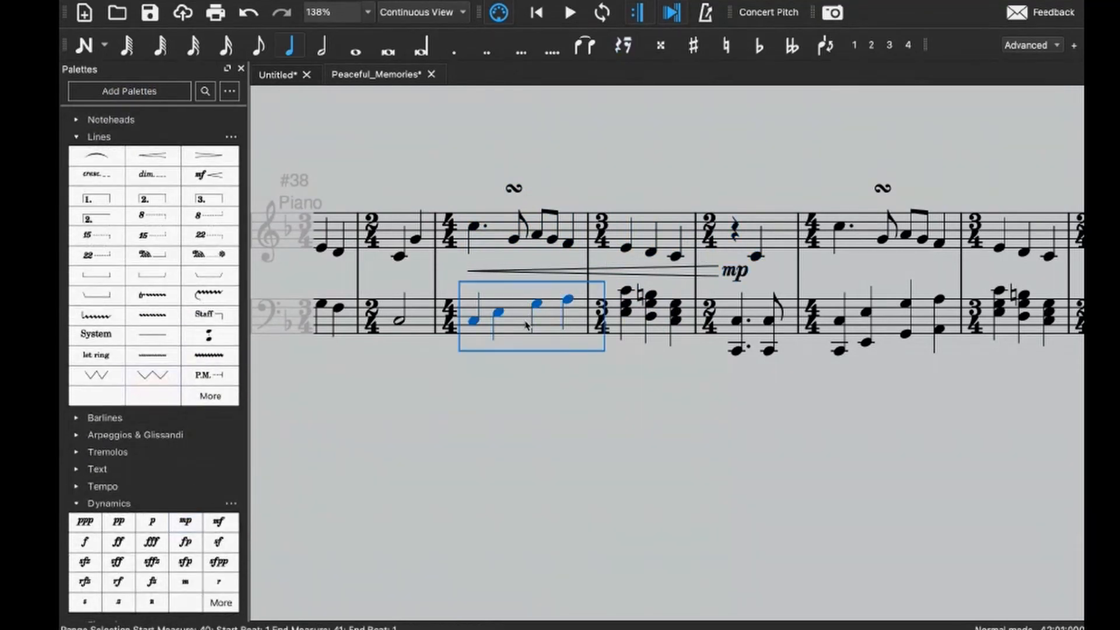
{"action": "key", "text": "space"}
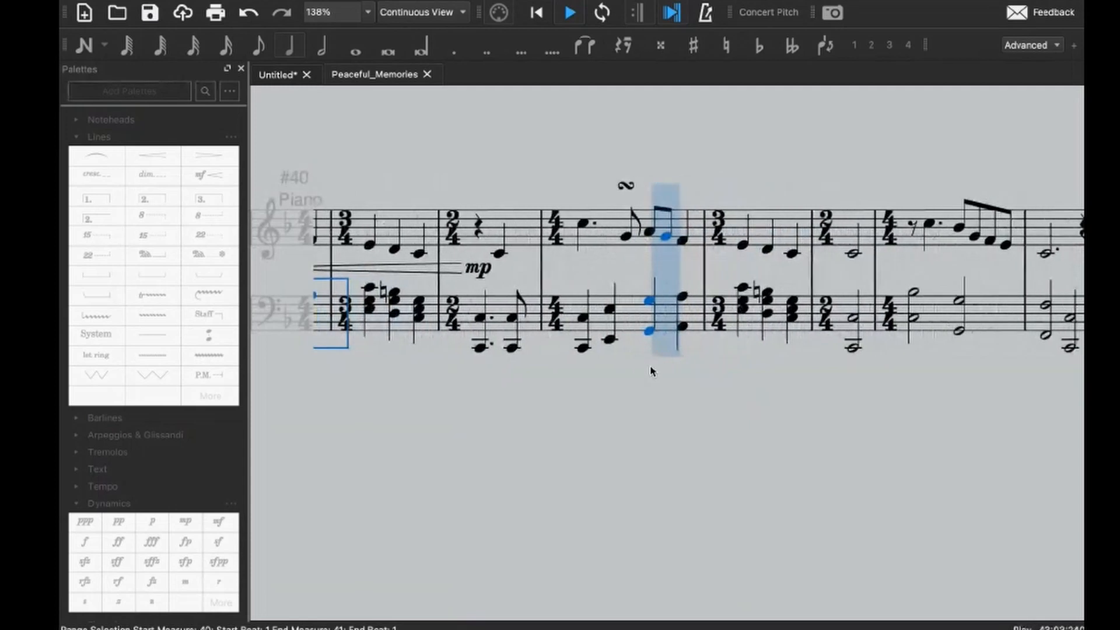
{"action": "key", "text": "space"}
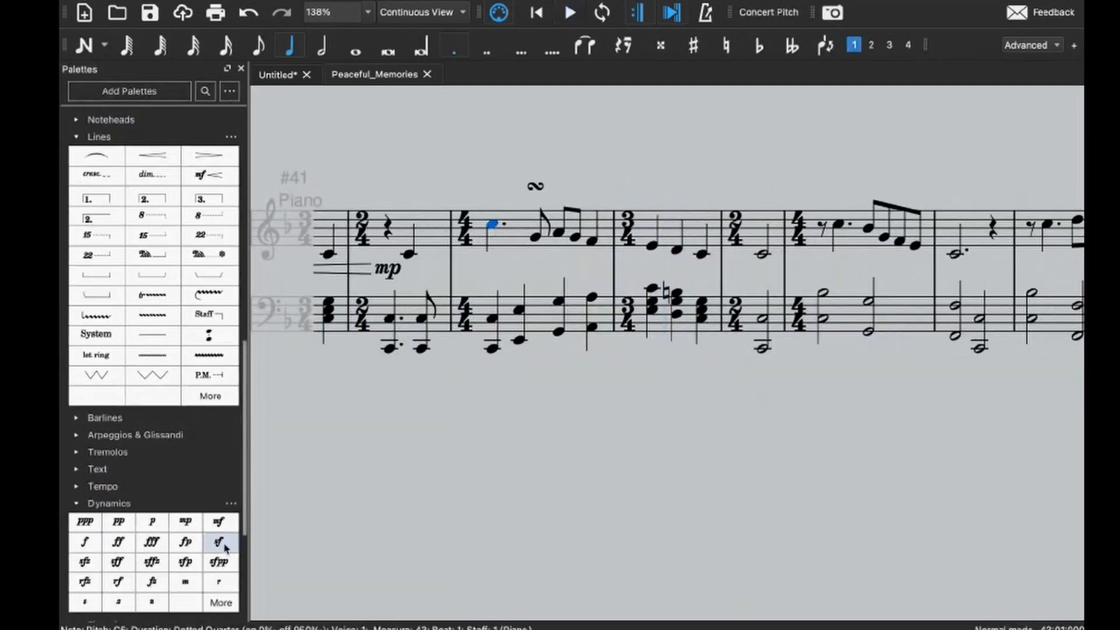
- Mark the start of treble measure 43 p and add a crescendo hairpin across measures 43 and 44, ending at mp in measure 45
{"action": "left_click", "coordinate": [146, 521]}
{"action": "left_click", "coordinate": [506, 247]}
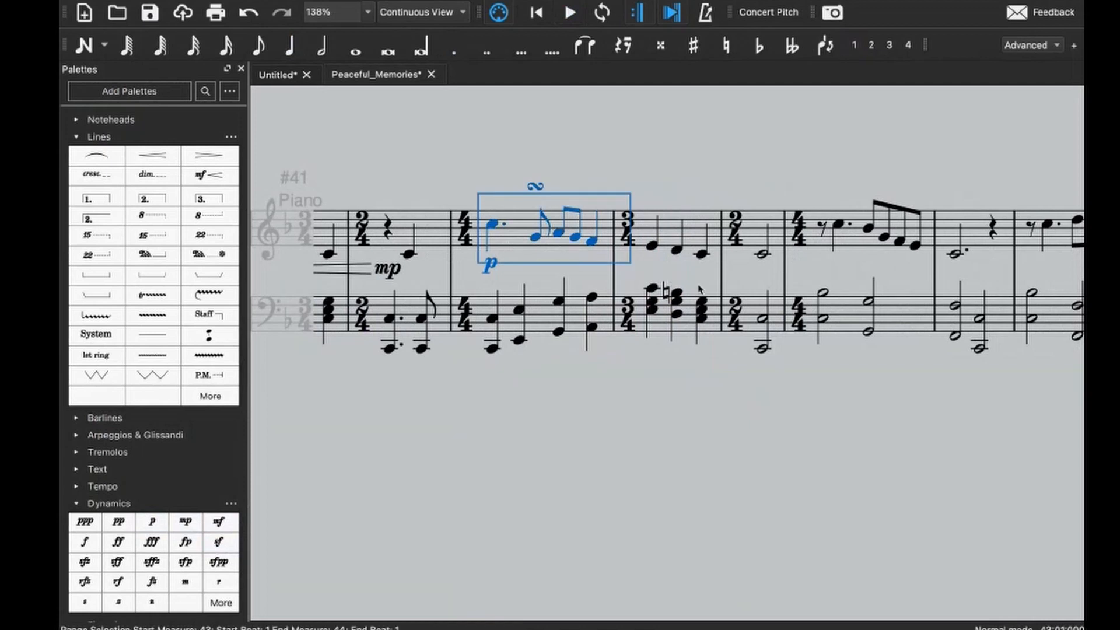
{"action": "left_click", "coordinate": [716, 236], "text": "shift"}
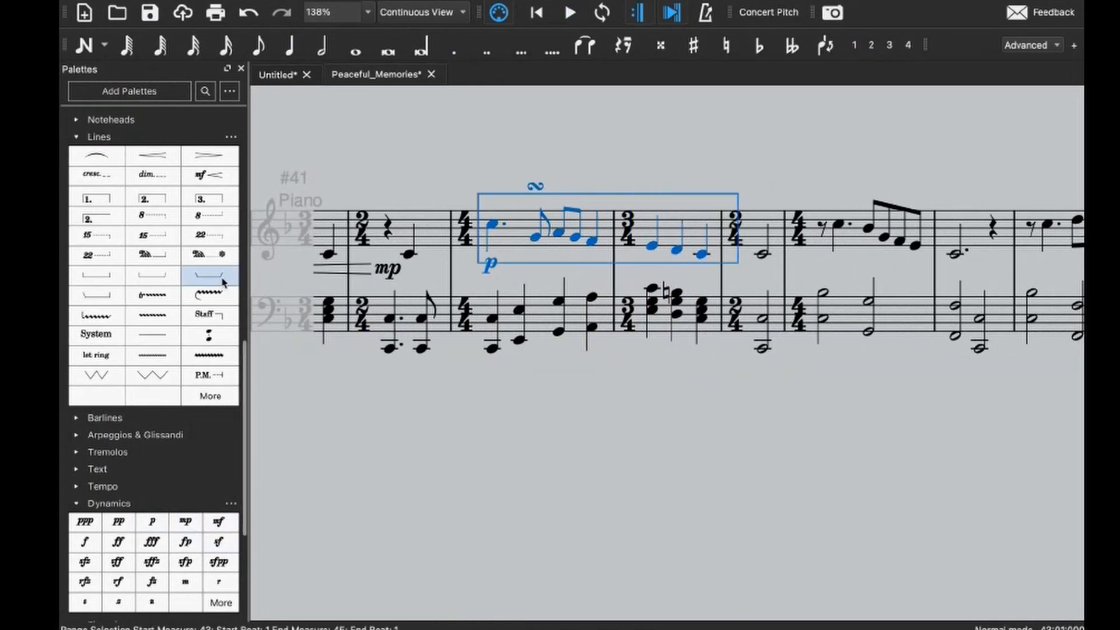
{"action": "left_click", "coordinate": [157, 158]}
{"action": "key", "text": "Right"}
{"action": "left_click", "coordinate": [184, 521]}
- Play back the score from measure 43 and save it
{"action": "key", "text": "space"}
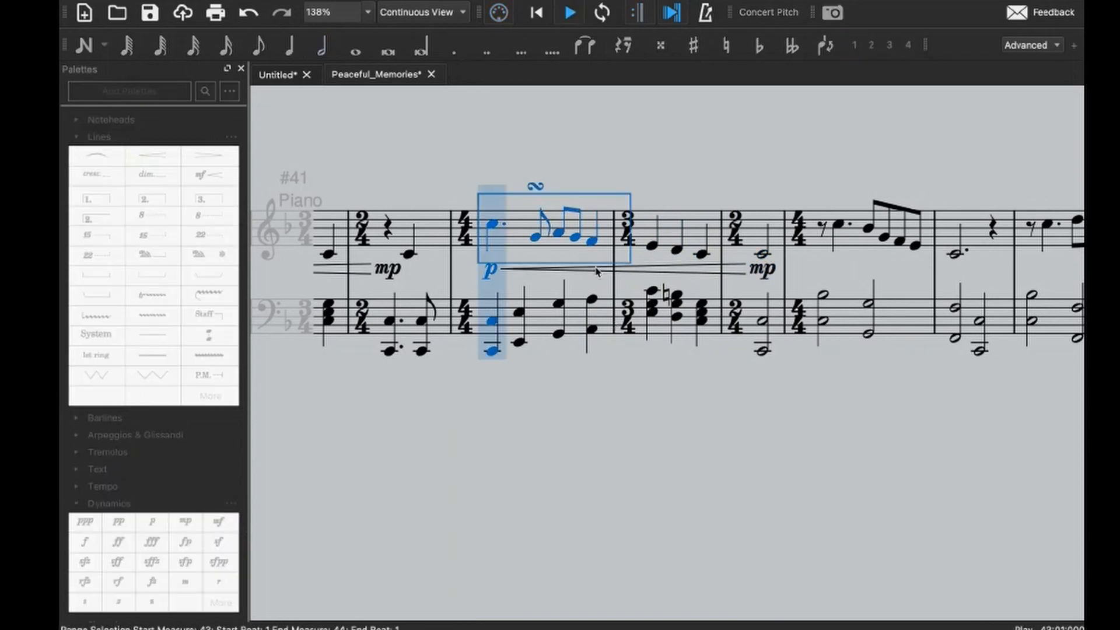
{"action": "key", "text": "ctrl+s"}
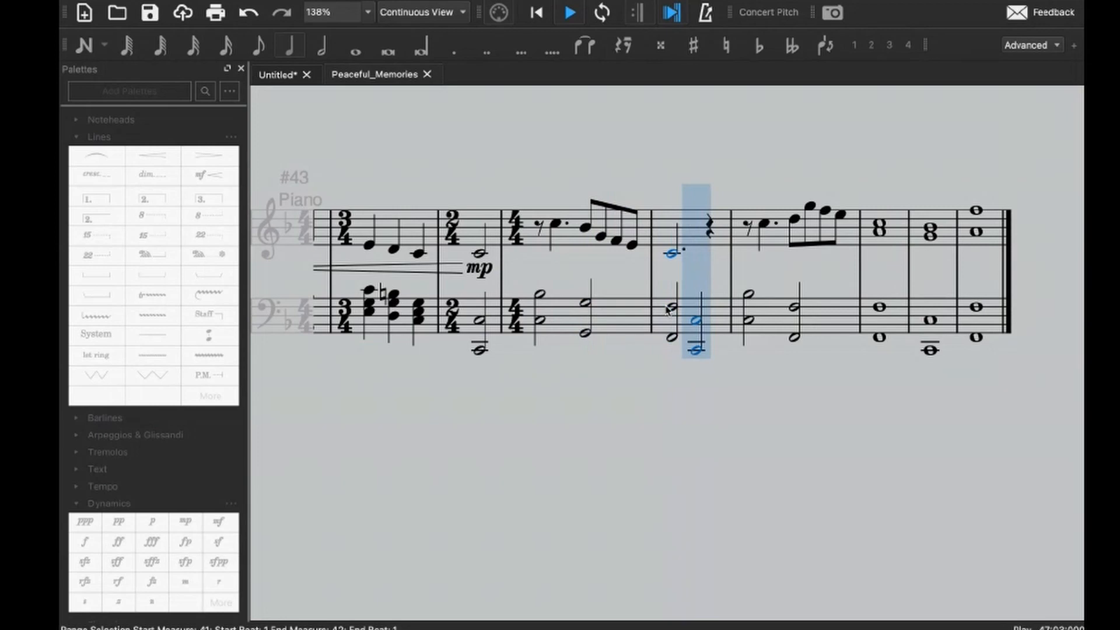
{"action": "key", "text": "space"}
- Add a diminuendo hairpin under the four beamed treble notes in measure 46, leading to p on the dotted half note of measure 47
{"action": "left_click", "coordinate": [585, 228]}
{"action": "left_click", "coordinate": [635, 248], "text": "shift"}
{"action": "left_click", "coordinate": [208, 155]}
{"action": "left_click", "coordinate": [676, 251]}
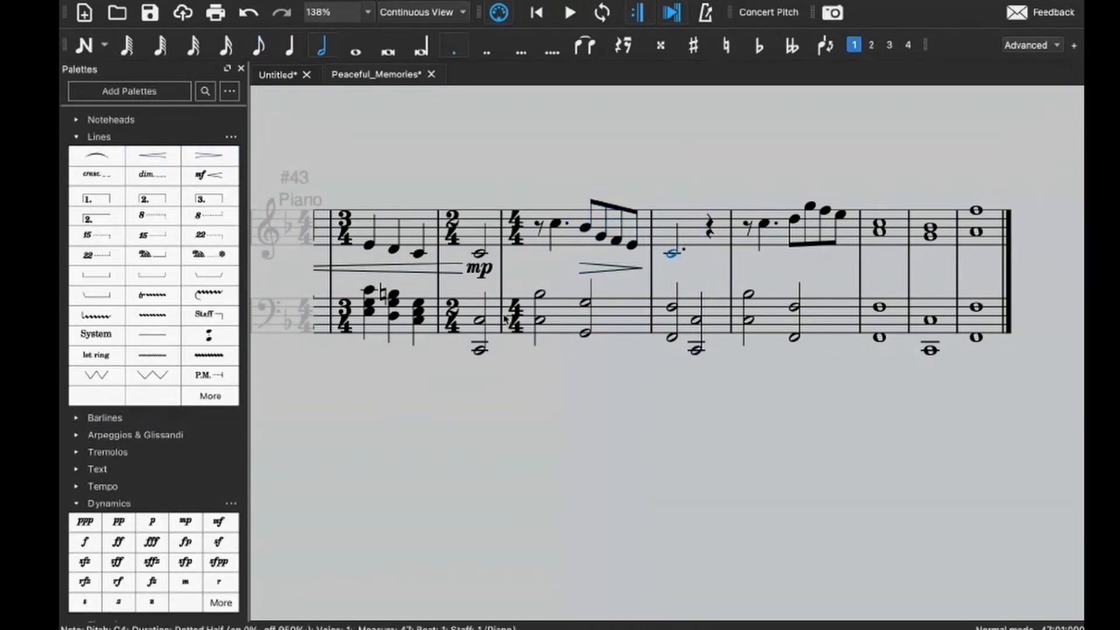
{"action": "left_click", "coordinate": [152, 522]}
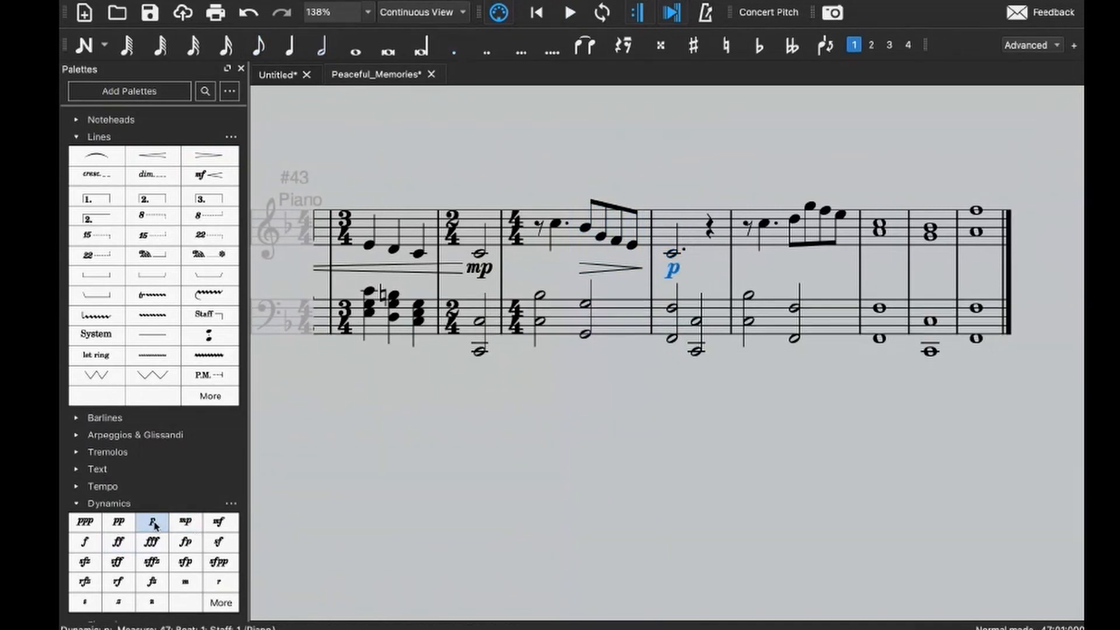
- Place a p dynamic below the first bass chord of measure 48
{"action": "left_click", "coordinate": [748, 229]}
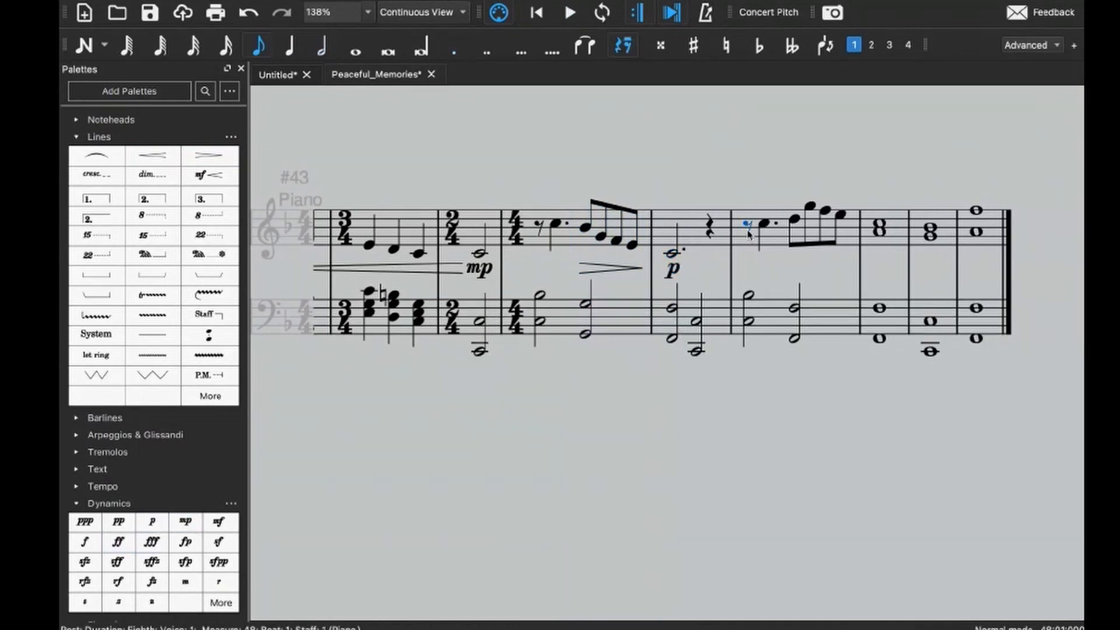
{"action": "left_click", "coordinate": [750, 292]}
{"action": "left_click", "coordinate": [152, 521]}
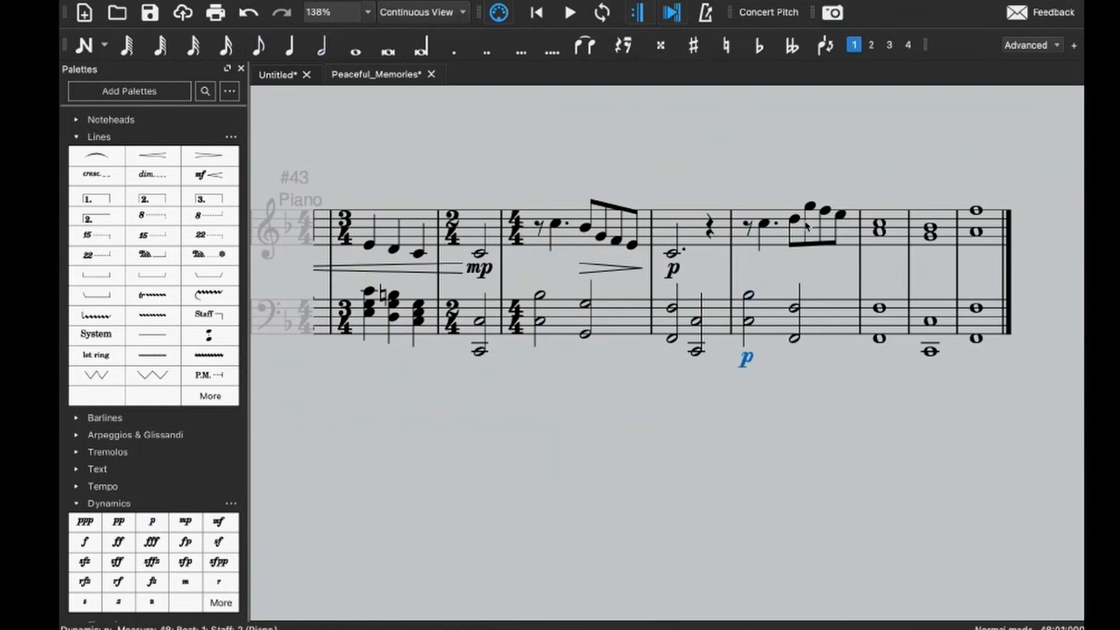
- Add a diminuendo hairpin under the treble chords of measures 49 and 50
{"action": "left_click", "coordinate": [879, 224]}
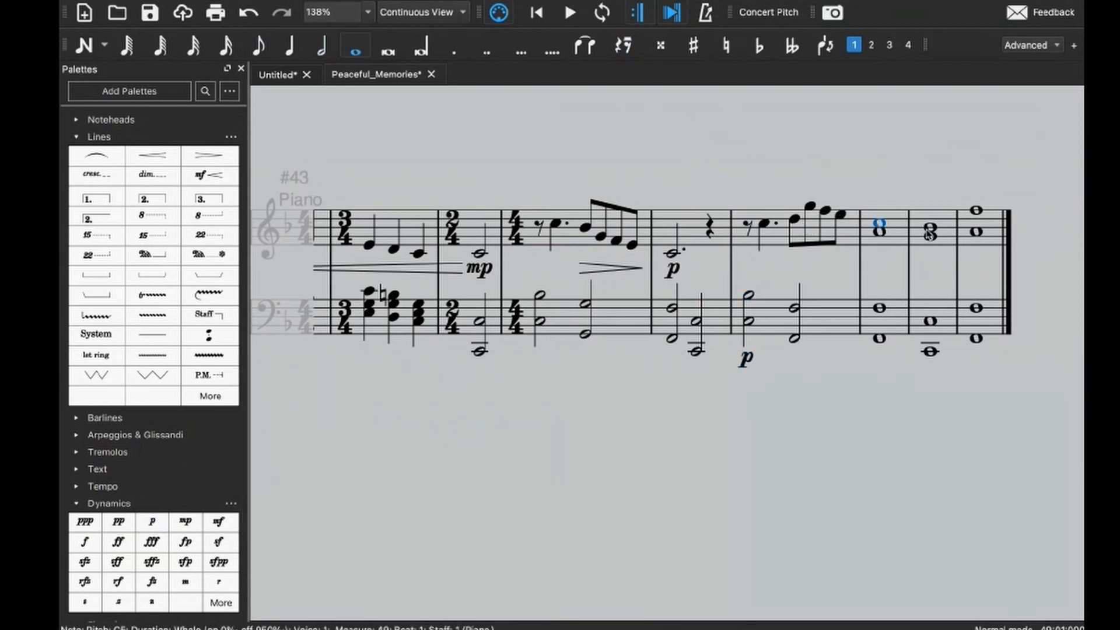
{"action": "left_click", "coordinate": [930, 233], "text": "shift"}
{"action": "left_click", "coordinate": [219, 160]}
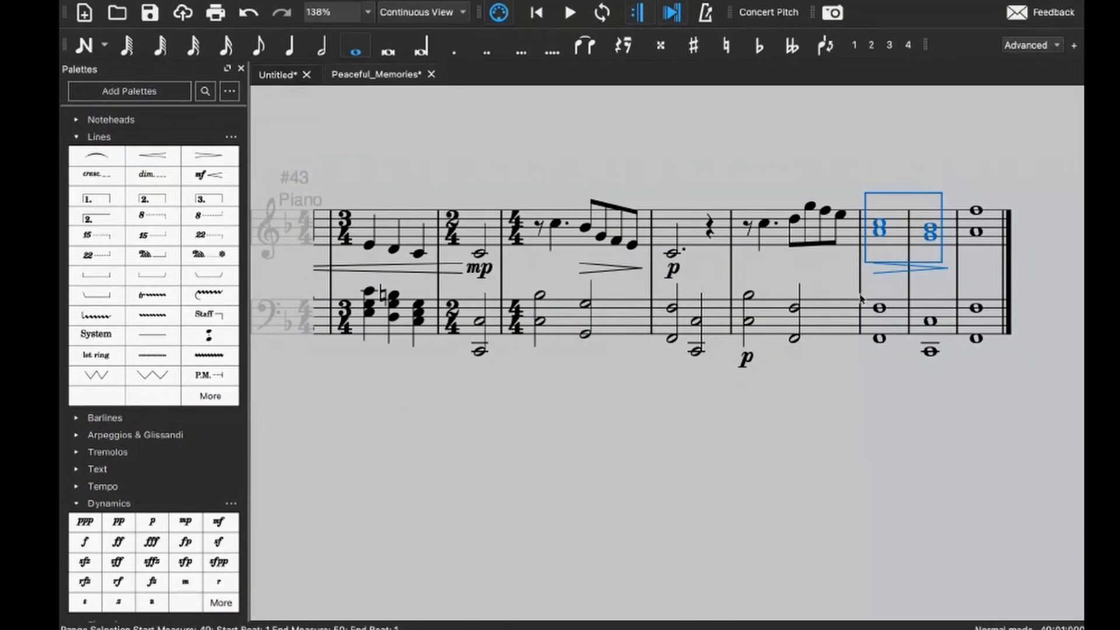
- Replace the p below the first bass chord of measure 48 with mp and play back the ending
{"action": "left_click", "coordinate": [747, 363]}
{"action": "key", "text": "Delete"}
{"action": "left_click", "coordinate": [184, 522]}
{"action": "key", "text": "space"}
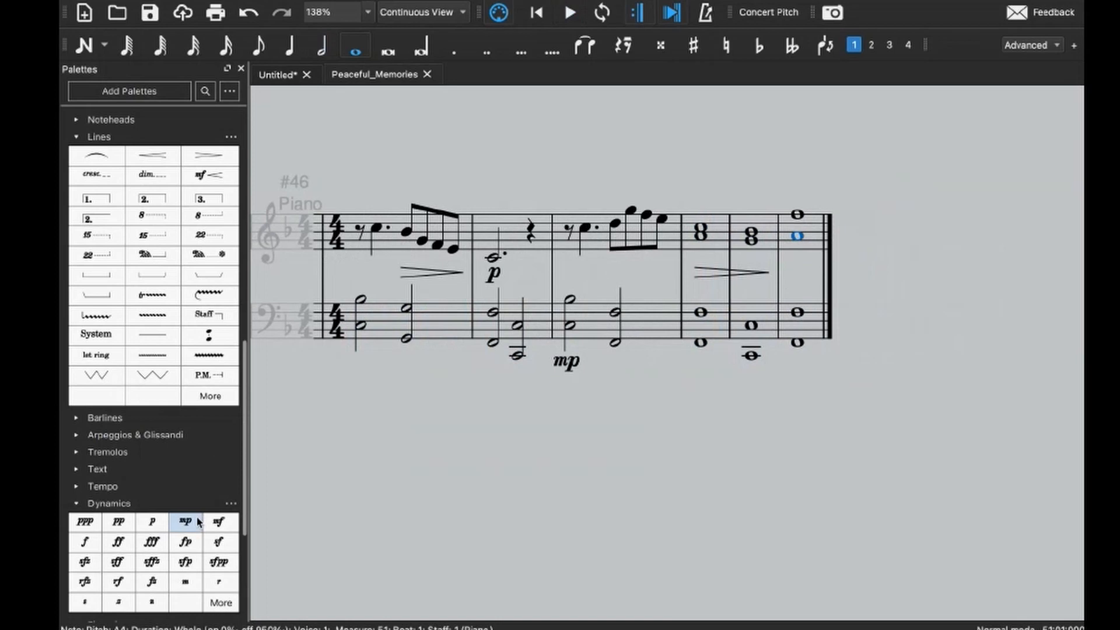
- Replace the hairpin under measures 49 and 50 with stepped treble dynamics: p in measure 49, pp in measure 50 and ppp in measure 51
{"action": "key", "text": "ctrl+z"}
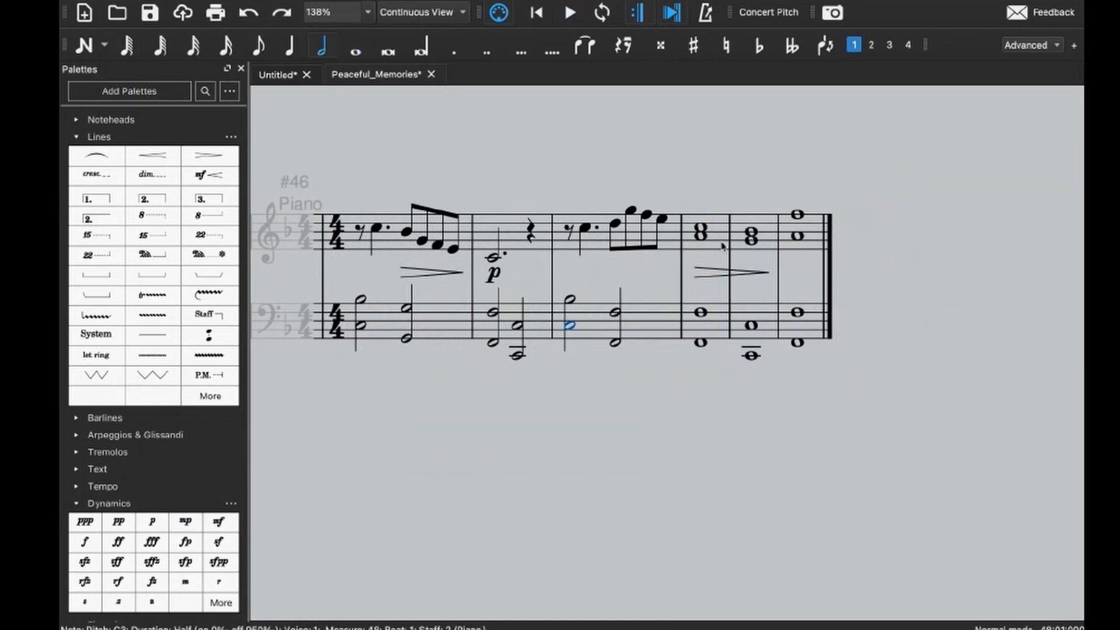
{"action": "key", "text": "ctrl+shift+z"}
{"action": "left_click", "coordinate": [713, 273]}
{"action": "key", "text": "Delete"}
{"action": "left_click", "coordinate": [703, 248]}
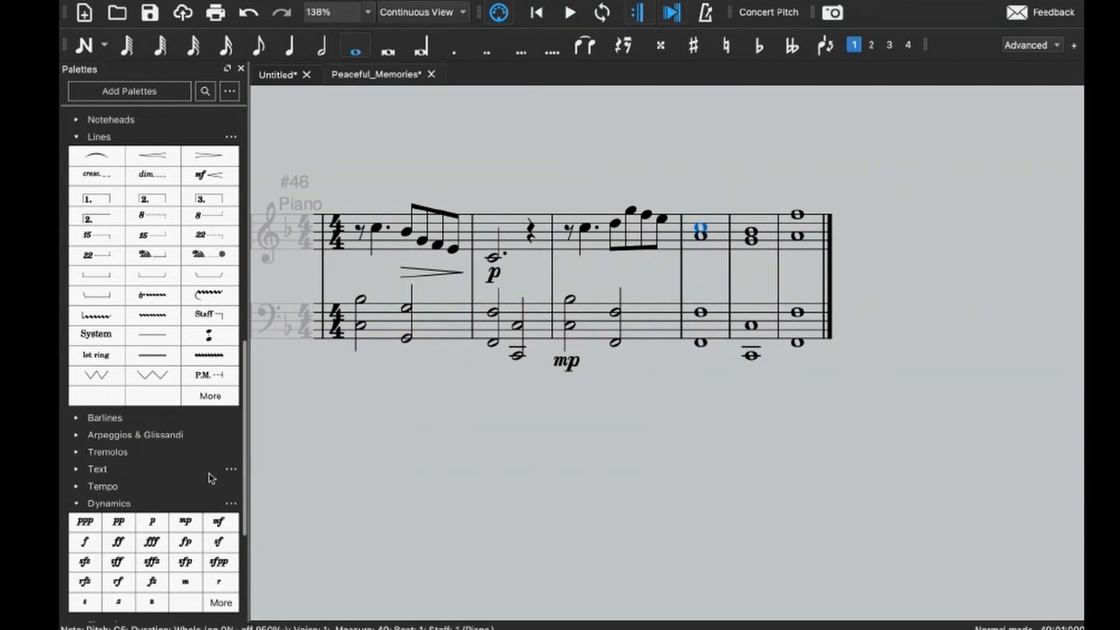
{"action": "left_click", "coordinate": [152, 522]}
{"action": "left_click", "coordinate": [753, 251]}
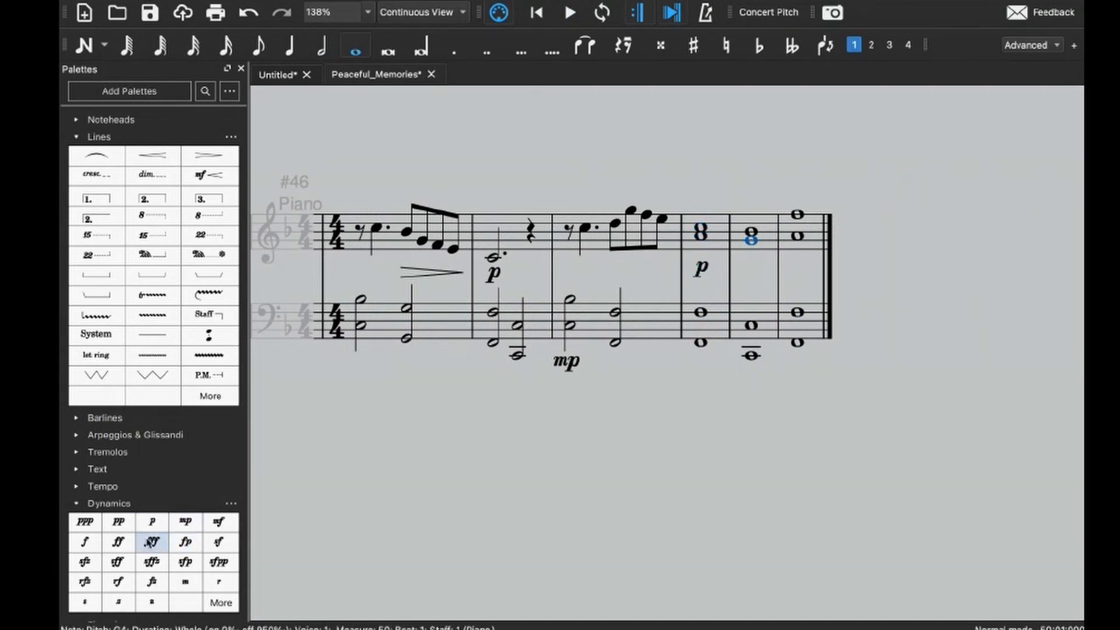
{"action": "left_click", "coordinate": [119, 521]}
- Play back the ending from measure 49 and switch the score to Page View
{"action": "left_click", "coordinate": [700, 318]}
{"action": "key", "text": "space"}
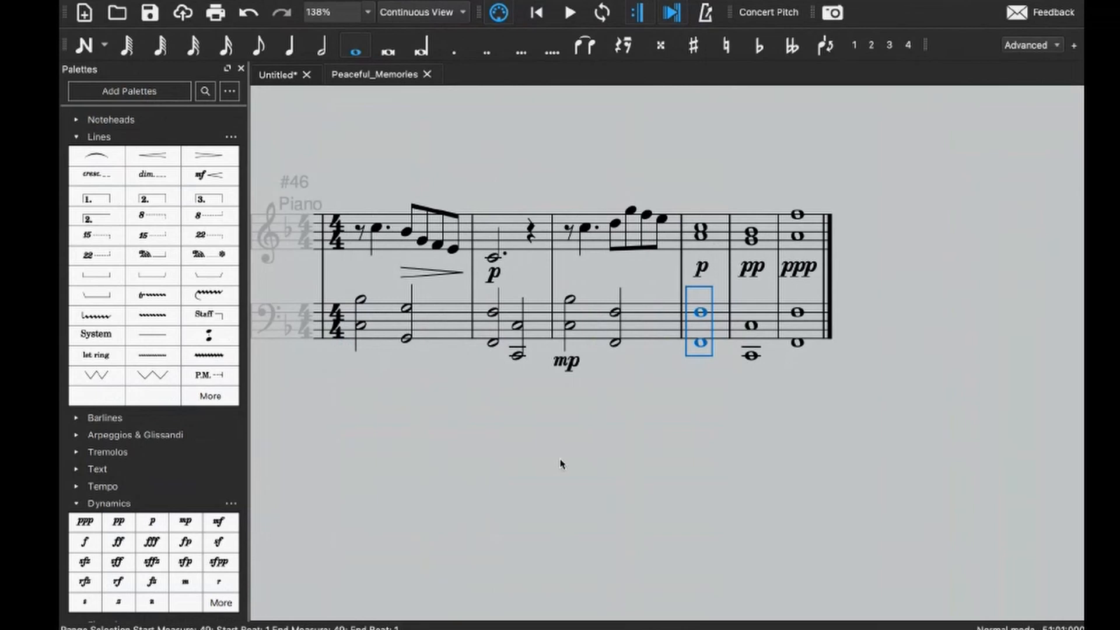
{"action": "scroll", "coordinate": [560, 464], "scroll_direction": "down", "scroll_amount": 5}
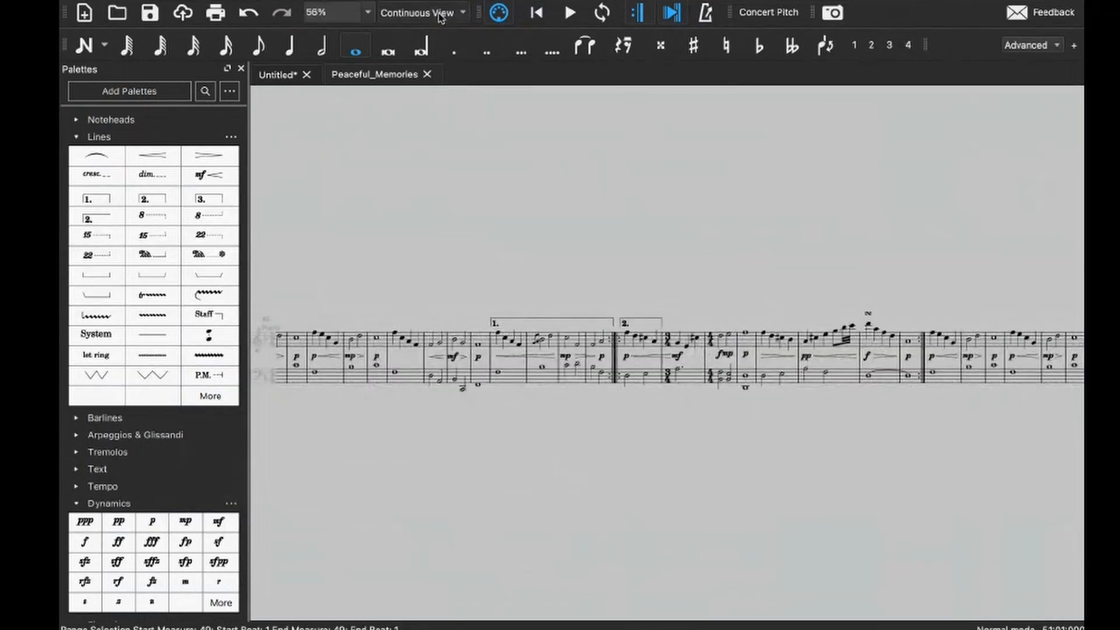
{"action": "left_click", "coordinate": [457, 12]}
{"action": "left_click", "coordinate": [420, 34]}
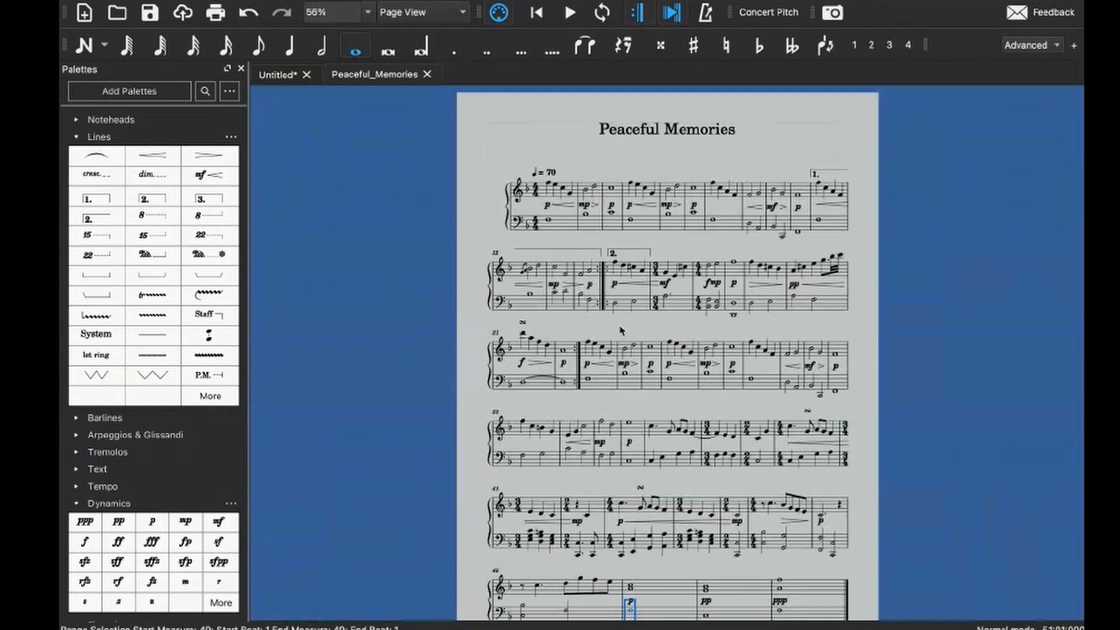
- Deselect the measure 49 chord and play back the whole piece from measure 1
{"action": "scroll", "coordinate": [621, 330], "scroll_direction": "up", "scroll_amount": 5}
{"action": "scroll", "coordinate": [620, 330], "scroll_direction": "up", "scroll_amount": 2}
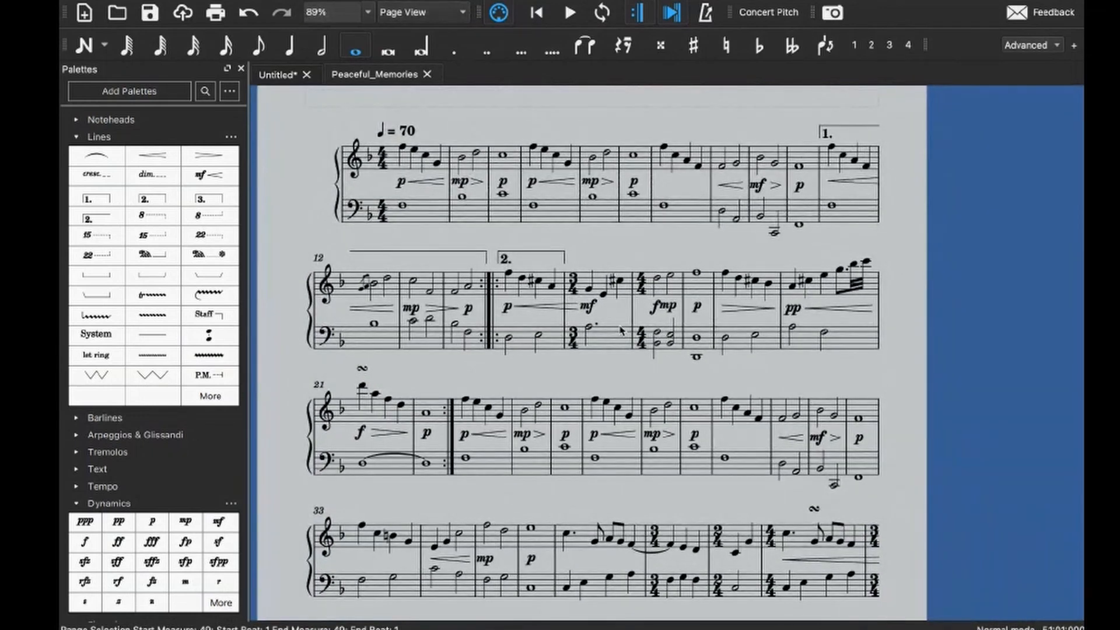
{"action": "scroll", "coordinate": [620, 331], "scroll_direction": "down", "scroll_amount": 1}
{"action": "scroll", "coordinate": [621, 331], "scroll_direction": "down", "scroll_amount": 10}
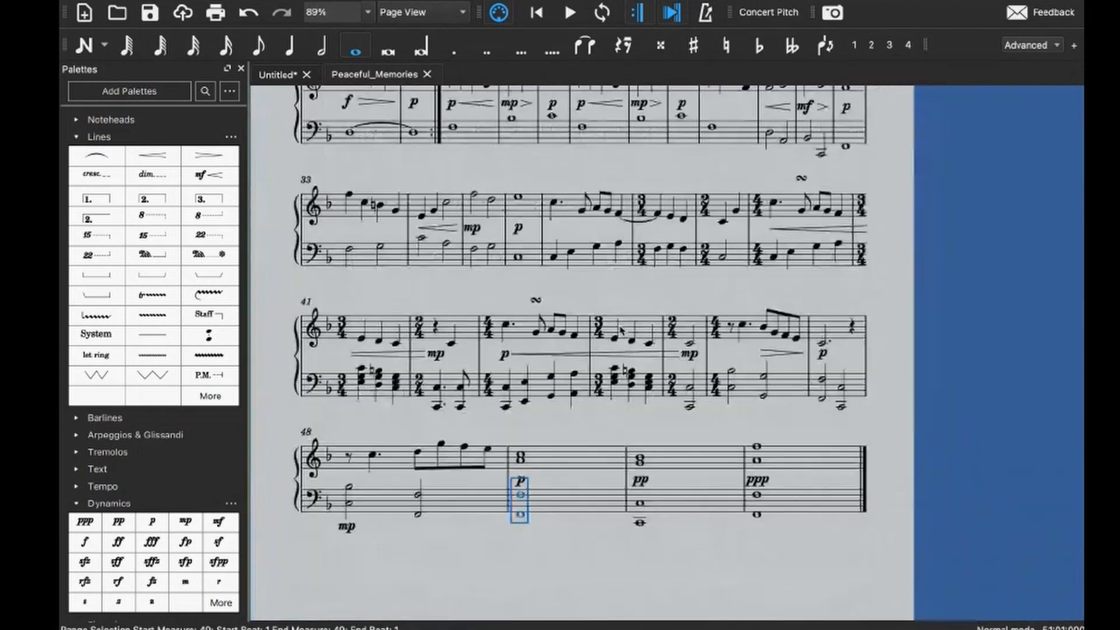
{"action": "key", "text": "Escape"}
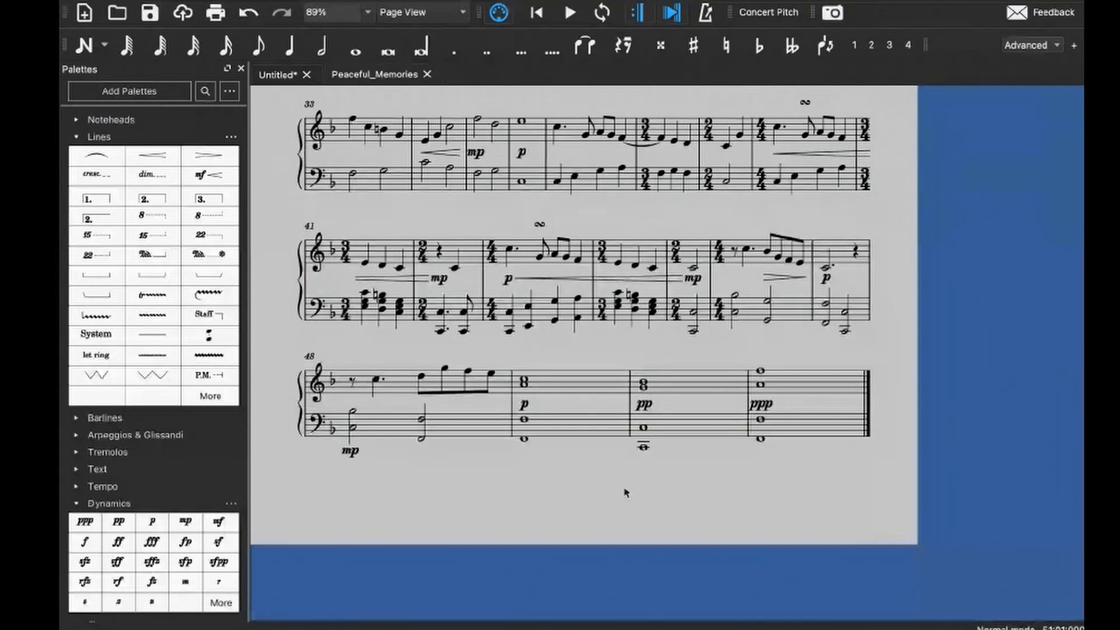
{"action": "scroll", "coordinate": [587, 447], "scroll_direction": "up", "scroll_amount": 8}
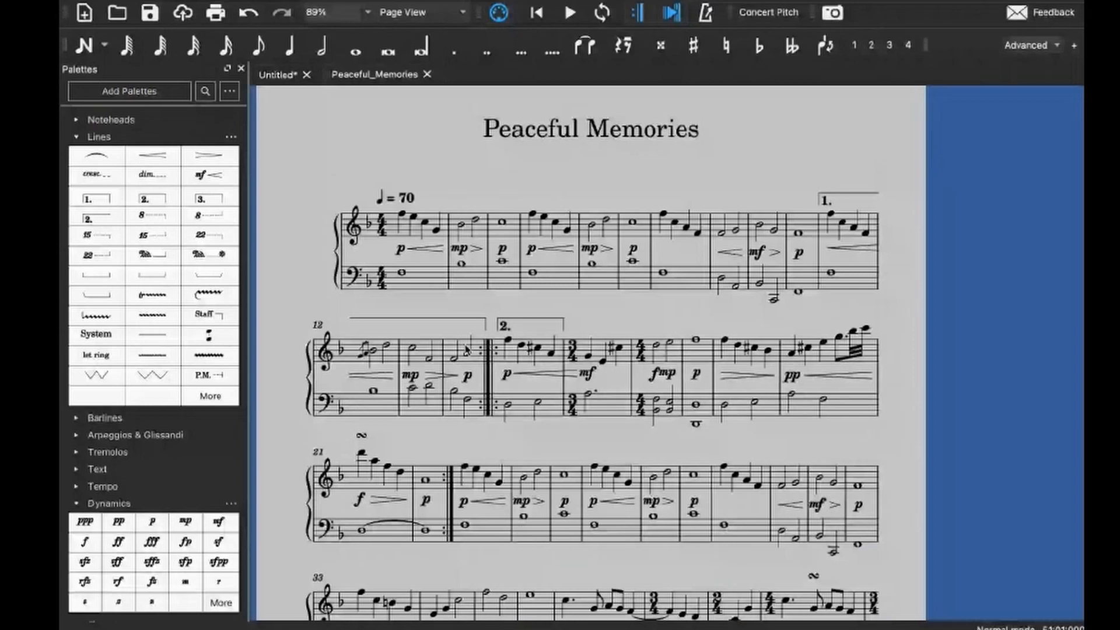
{"action": "left_click", "coordinate": [431, 282]}
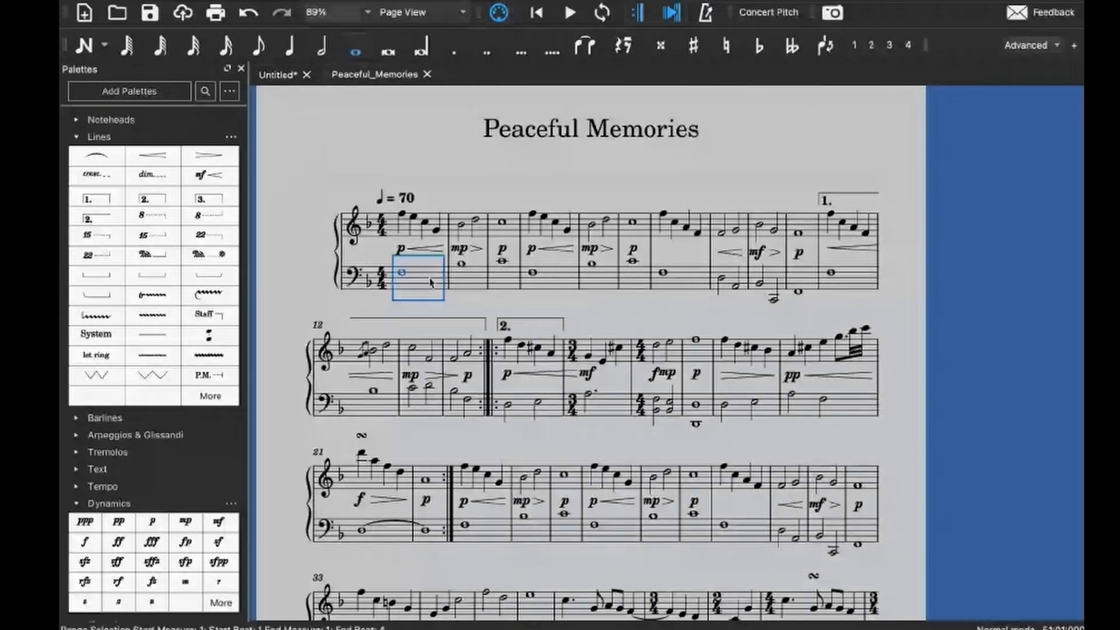
{"action": "key", "text": "space"}
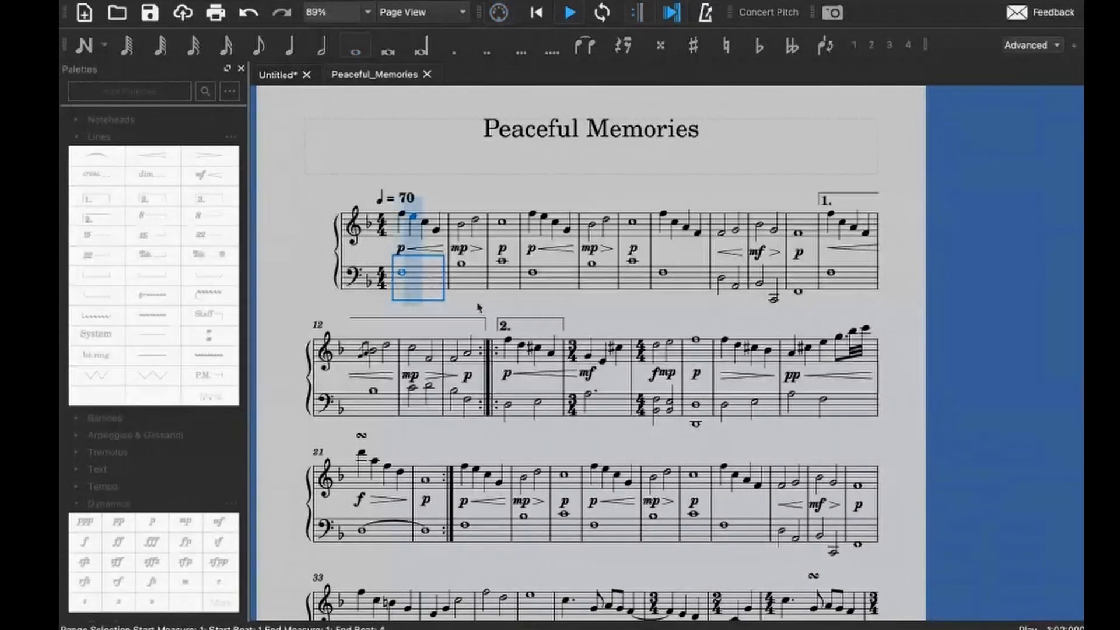
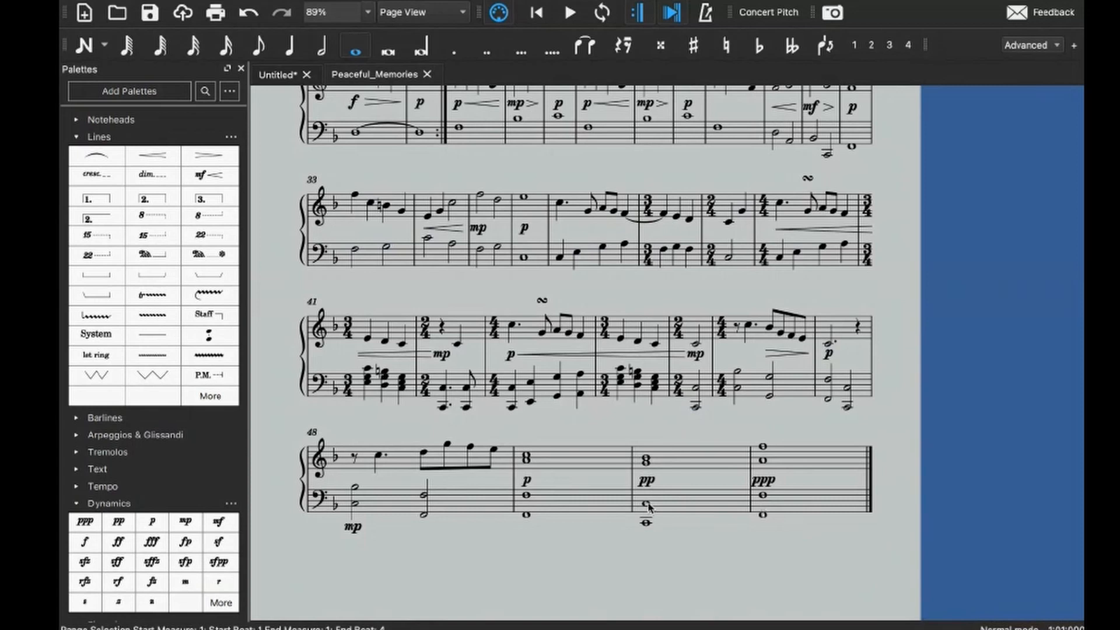
- Review the full score of Peaceful Memories, from the title through the closing chords
{"action": "scroll", "coordinate": [649, 509], "scroll_direction": "up", "scroll_amount": 3}
{"action": "scroll", "coordinate": [564, 506], "scroll_direction": "up", "scroll_amount": 2}
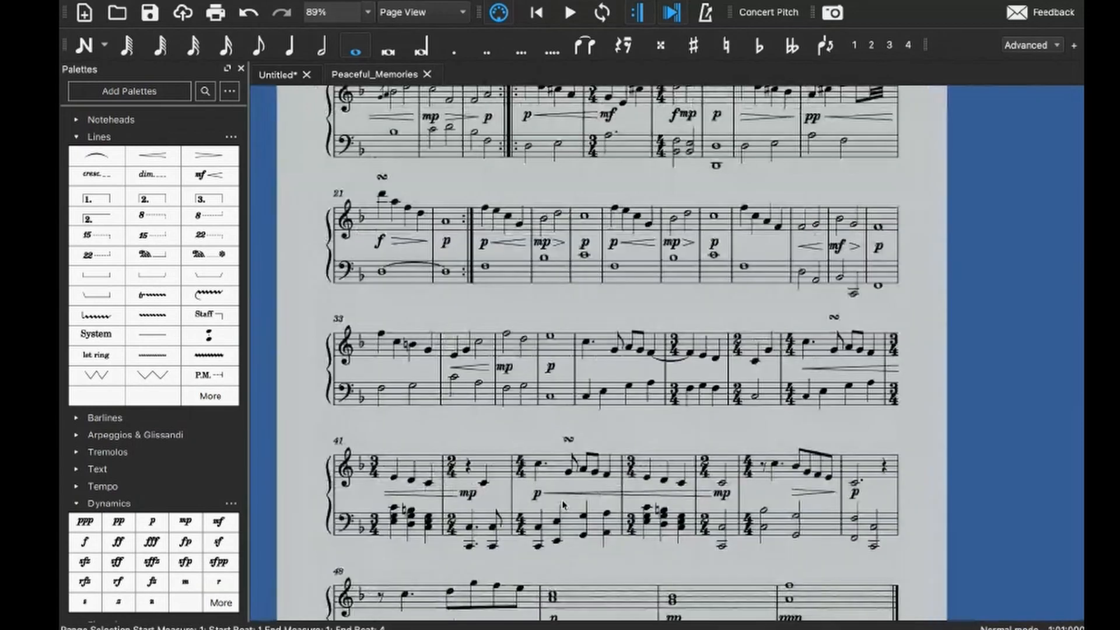
{"action": "scroll", "coordinate": [564, 505], "scroll_direction": "up", "scroll_amount": 8}
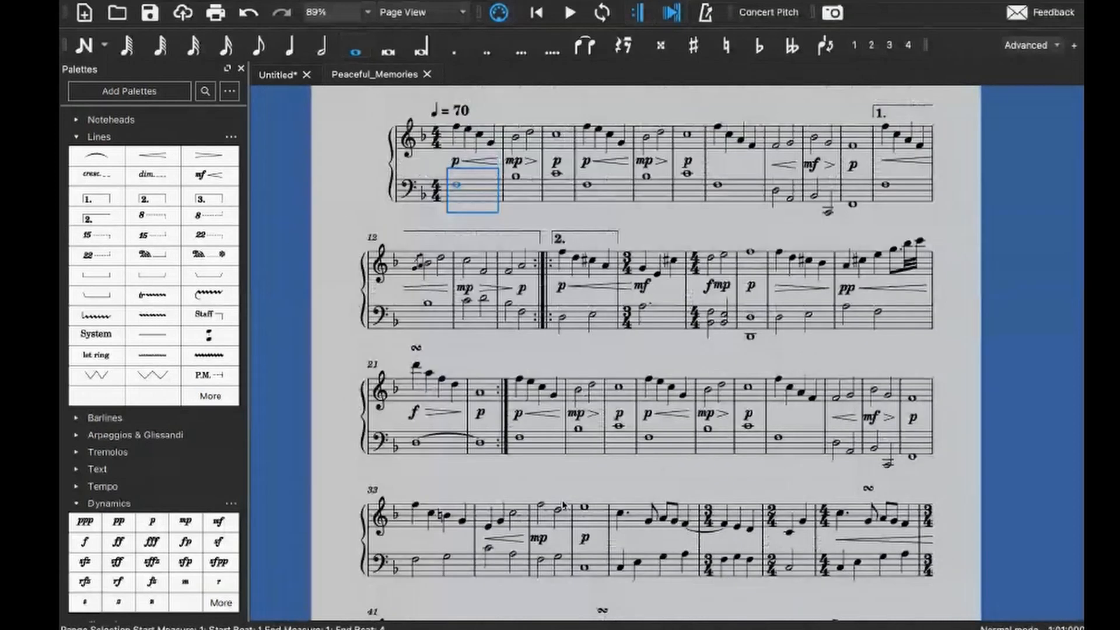
{"action": "scroll", "coordinate": [563, 505], "scroll_direction": "up", "scroll_amount": 2}
{"action": "scroll", "coordinate": [564, 505], "scroll_direction": "down", "scroll_amount": 1}
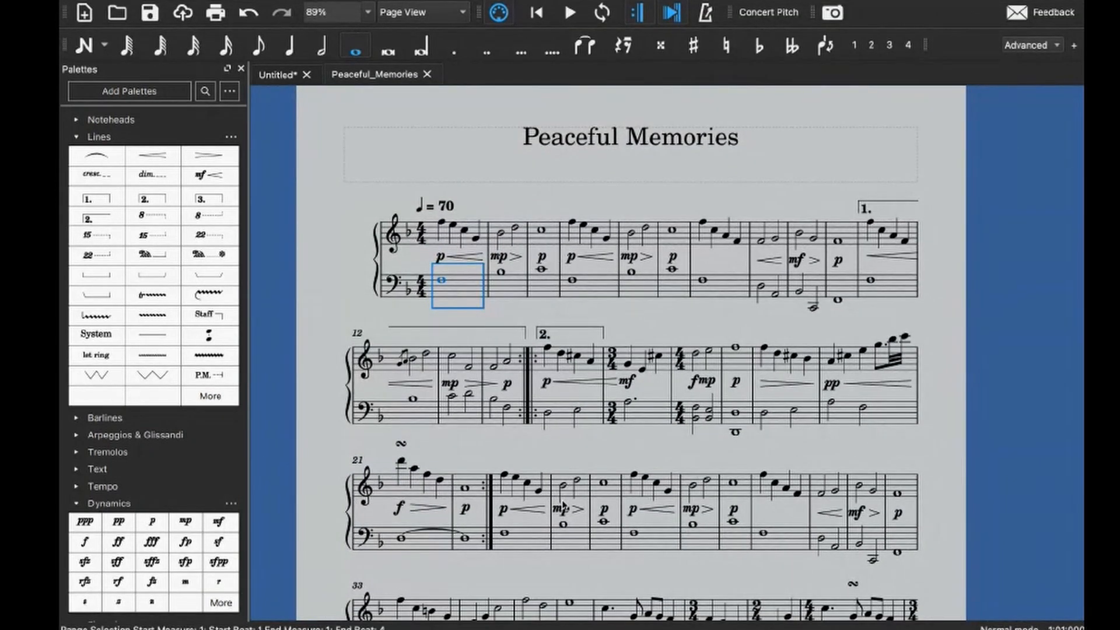
{"action": "scroll", "coordinate": [564, 505], "scroll_direction": "down", "scroll_amount": 7}
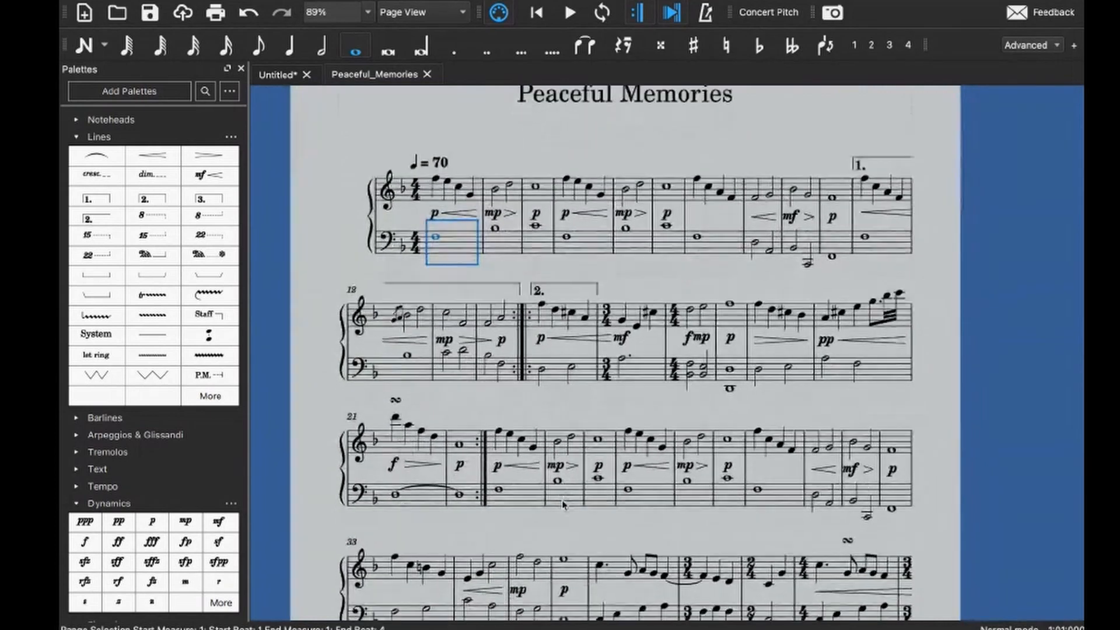
{"action": "scroll", "coordinate": [563, 505], "scroll_direction": "down", "scroll_amount": 3}
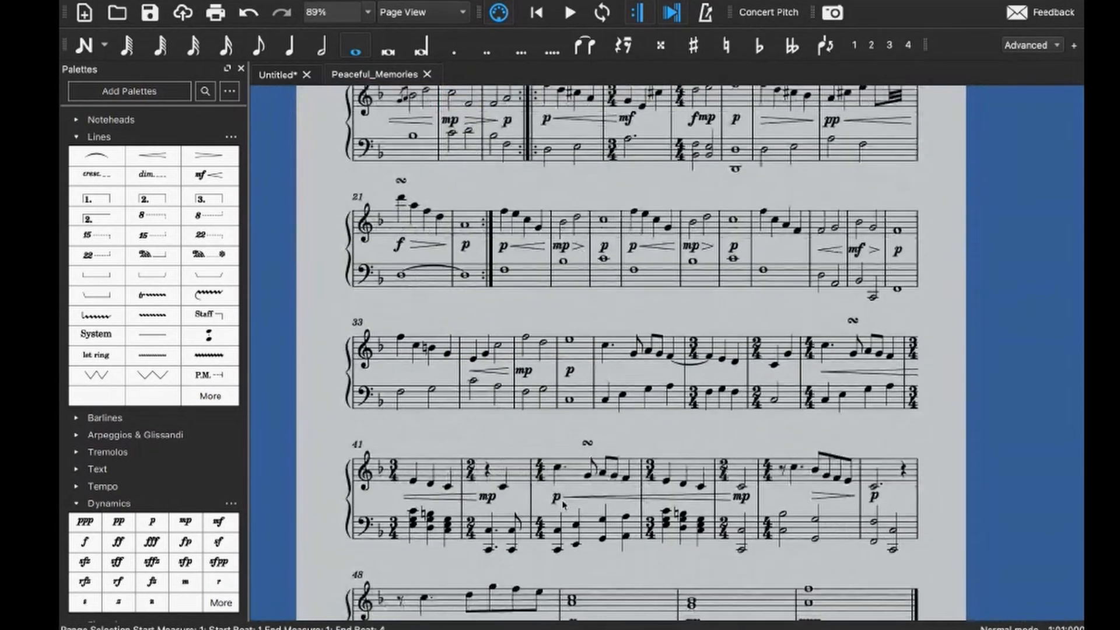
{"action": "scroll", "coordinate": [564, 505], "scroll_direction": "down", "scroll_amount": 6}
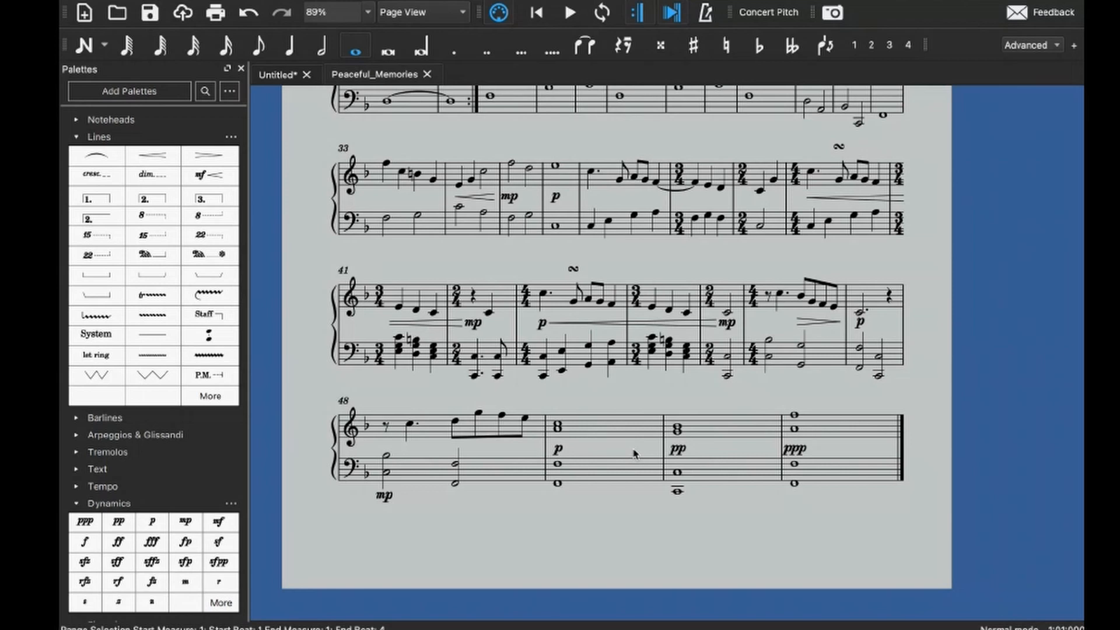
- Add the Roman numeral I below the bass note of measure 1
{"action": "key", "text": "ctrl+plus"}
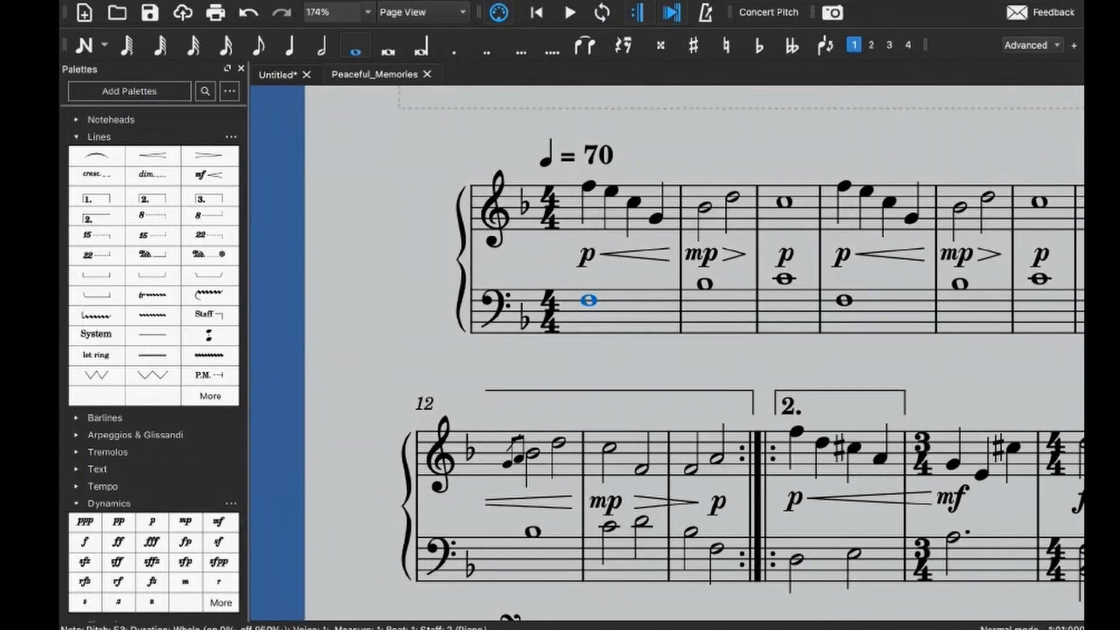
{"action": "scroll", "coordinate": [675, 370], "scroll_direction": "up", "scroll_amount": 1}
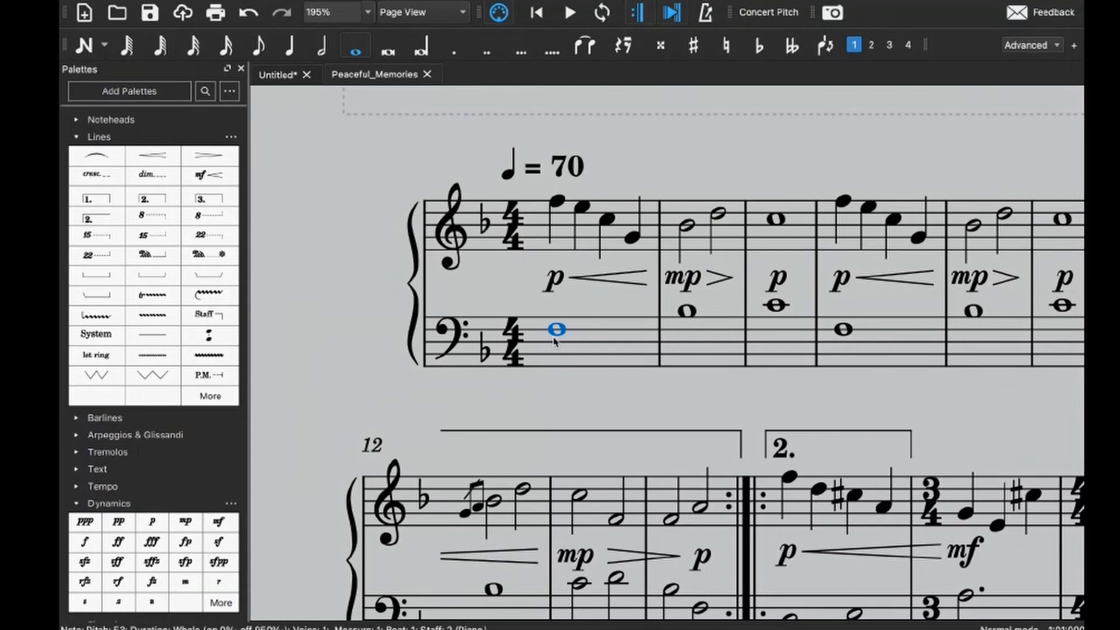
{"action": "key", "text": "ctrl+k"}
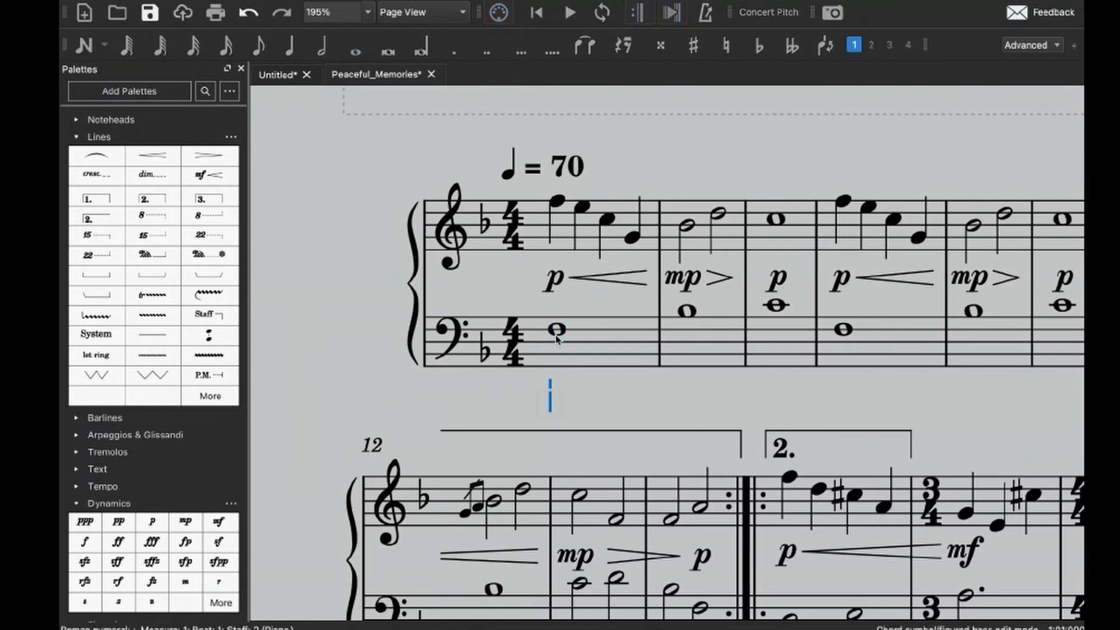
{"action": "type", "text": "I"}
{"action": "key", "text": "Escape"}
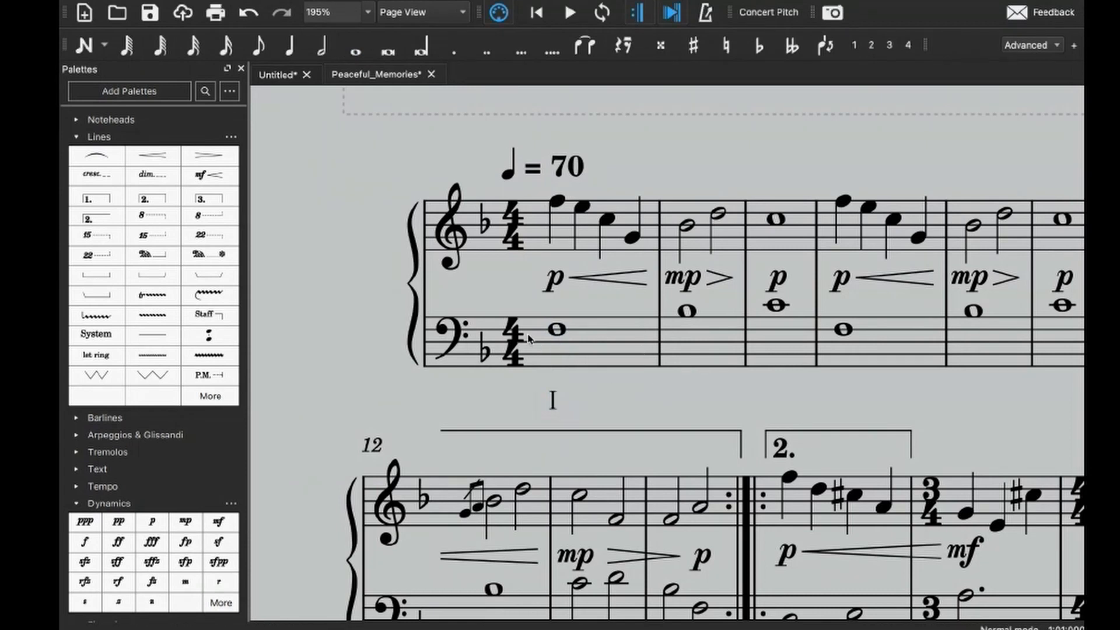
- Try an F chord symbol on the bass note of measure 1, and undo it
{"action": "left_click", "coordinate": [556, 329]}
{"action": "key", "text": "ctrl+k"}
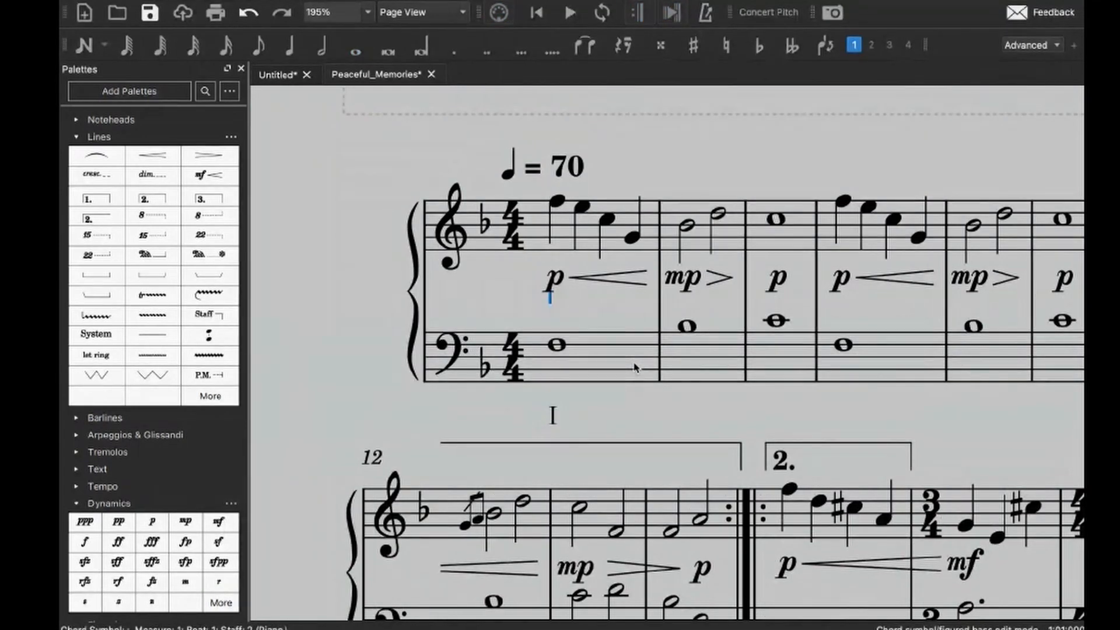
{"action": "type", "text": "F"}
{"action": "key", "text": "Escape"}
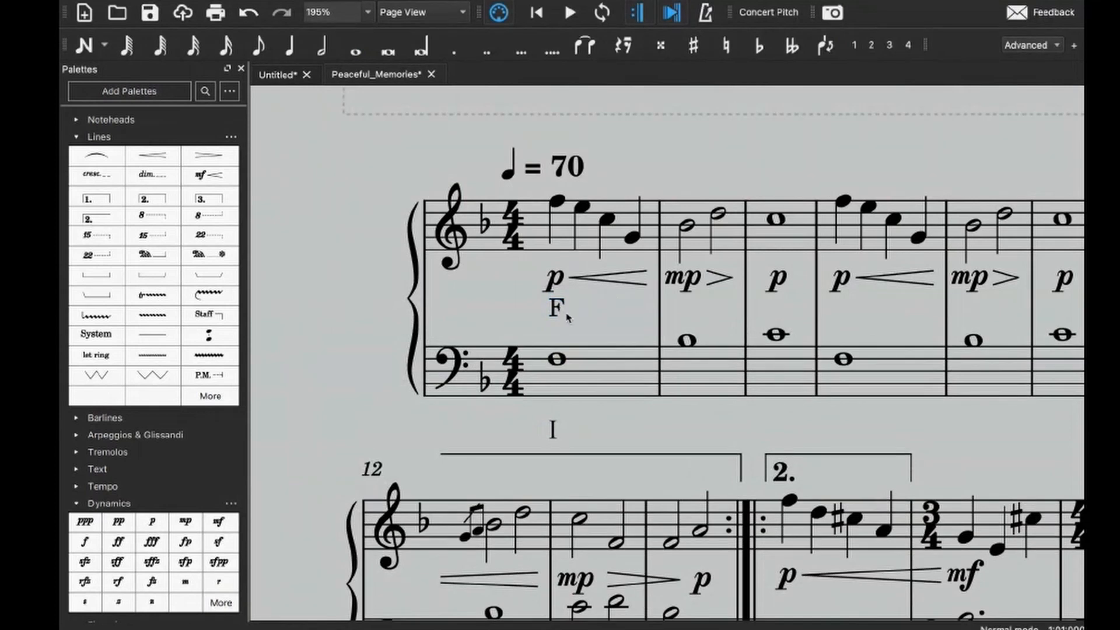
{"action": "key", "text": "ctrl+z"}
- Try an F chord symbol above the first treble note of measure 1, play it back, and undo it
{"action": "left_click", "coordinate": [557, 201]}
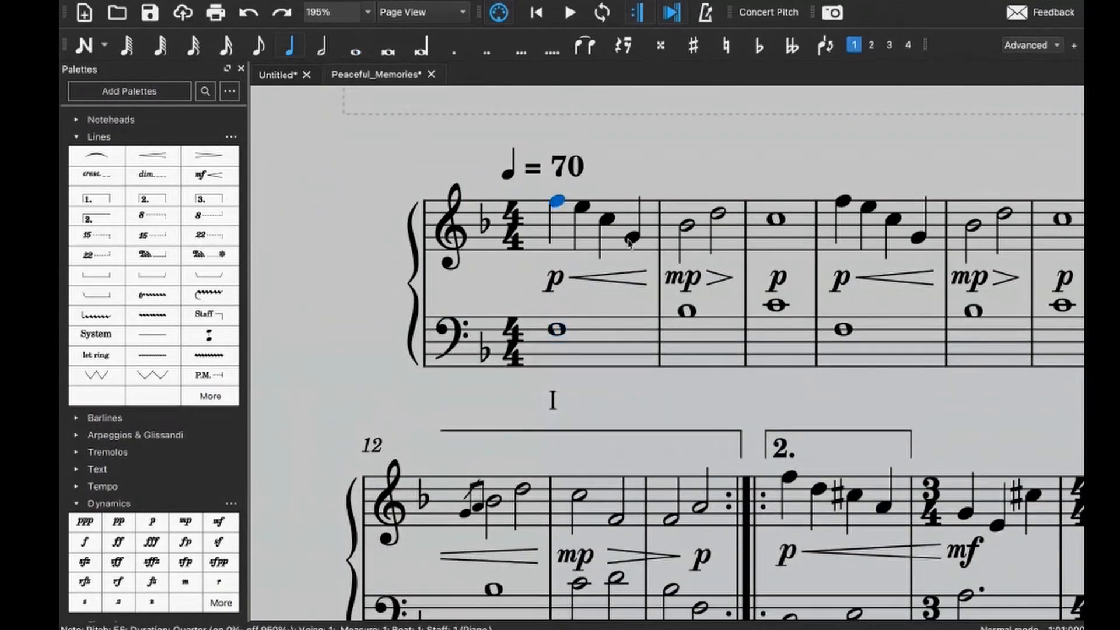
{"action": "key", "text": "ctrl+k"}
{"action": "type", "text": "F"}
{"action": "key", "text": "Escape"}
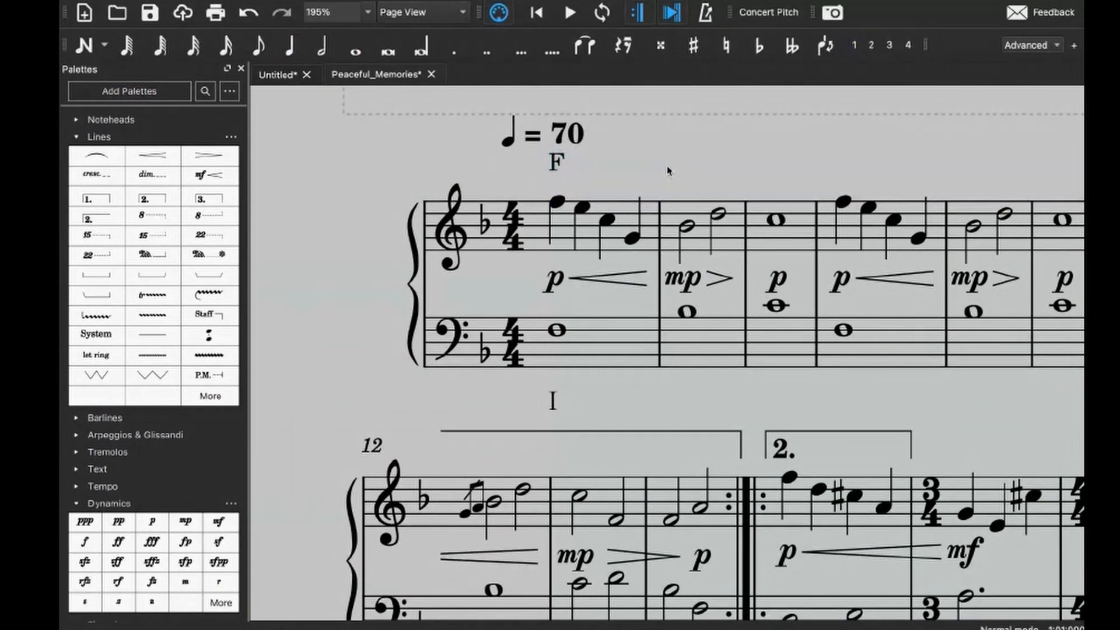
{"action": "scroll", "coordinate": [645, 180], "scroll_direction": "right", "scroll_amount": 3}
{"action": "left_click", "coordinate": [489, 243]}
{"action": "key", "text": "space"}
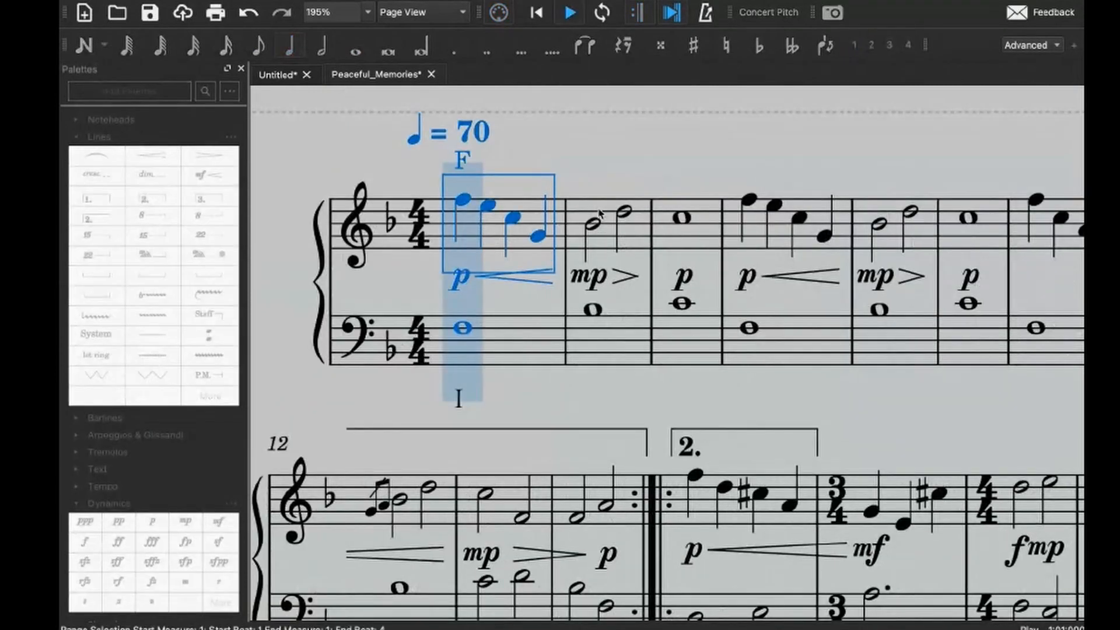
{"action": "key", "text": "space"}
{"action": "key", "text": "ctrl+z"}
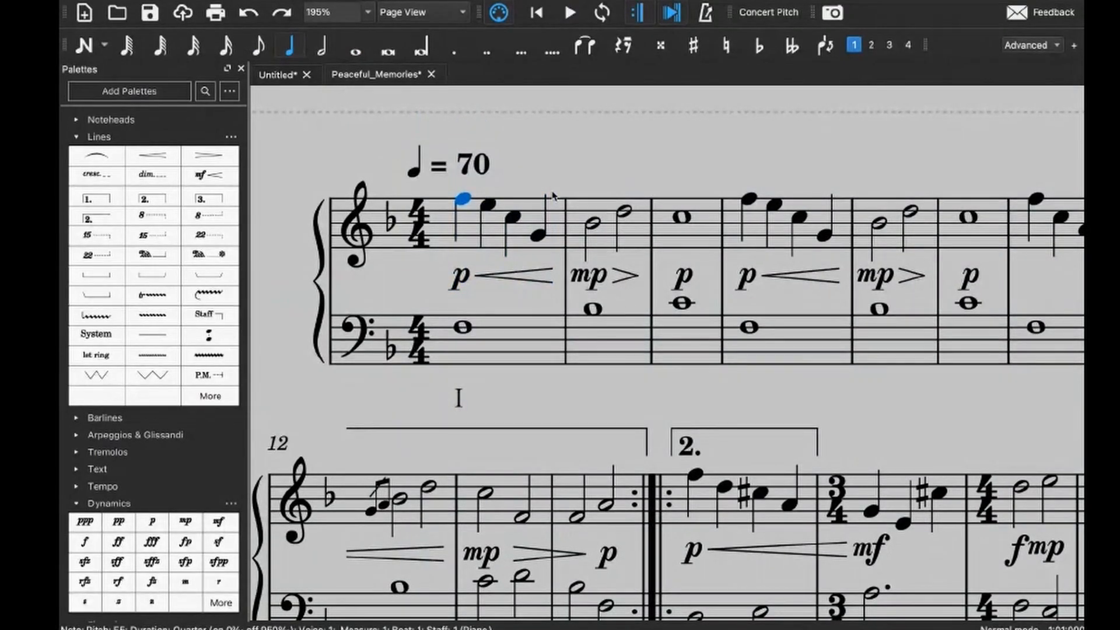
- Add the Roman numerals IV and V below the bass notes of measures 2 and 3
{"action": "left_click", "coordinate": [594, 309]}
{"action": "key", "text": "ctrl+k"}
{"action": "type", "text": "I"}
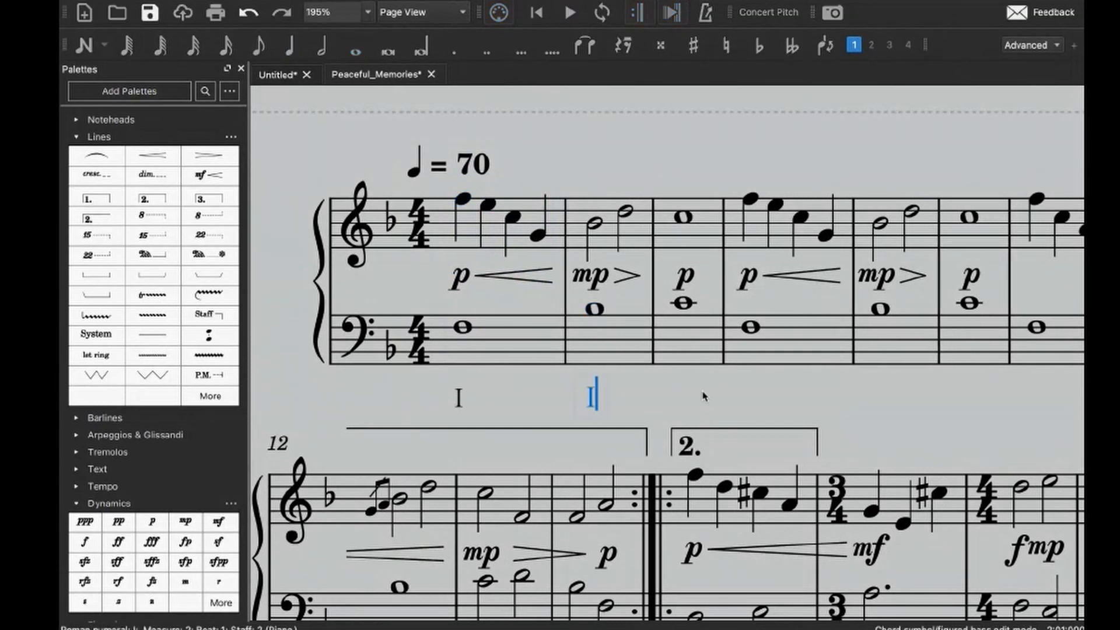
{"action": "type", "text": "V"}
{"action": "key", "text": "Escape"}
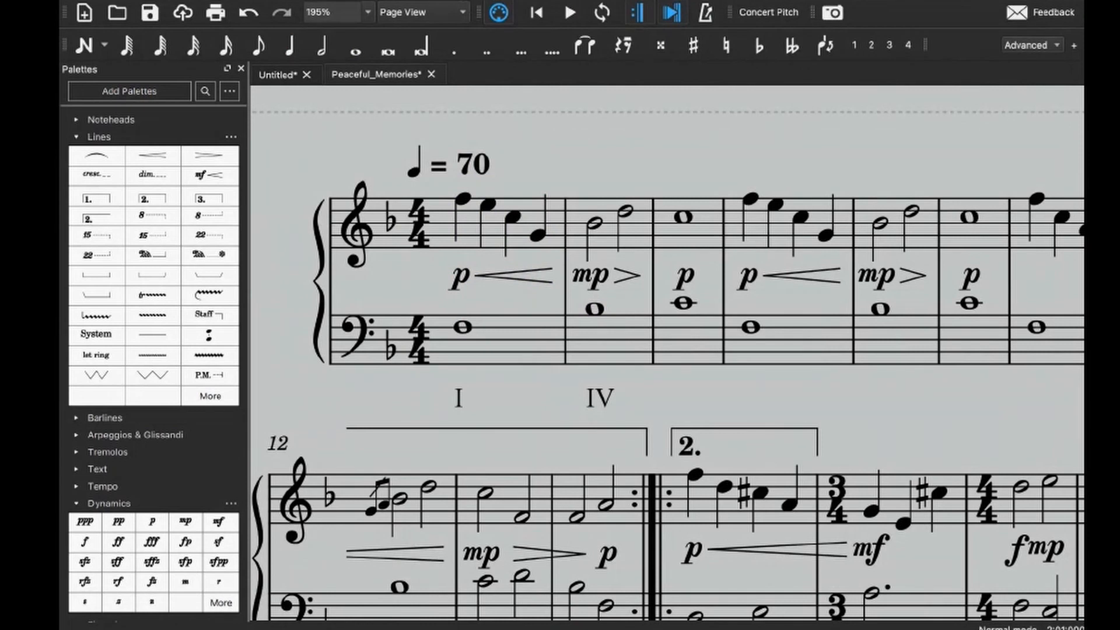
{"action": "left_click", "coordinate": [684, 302]}
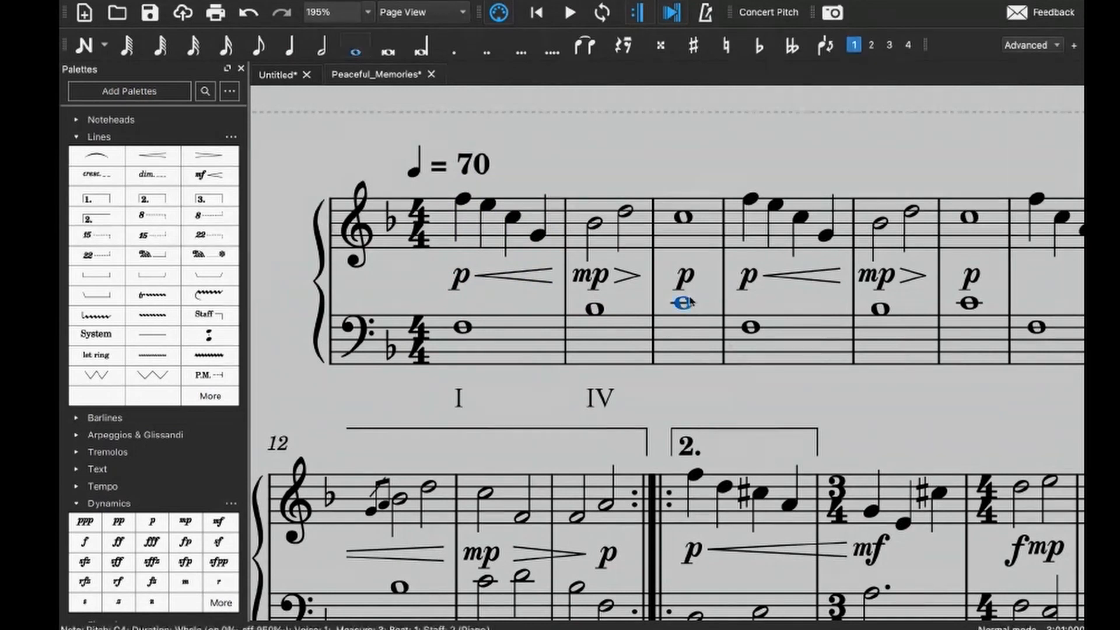
{"action": "key", "text": "ctrl+k"}
{"action": "type", "text": "V"}
{"action": "key", "text": "Escape"}
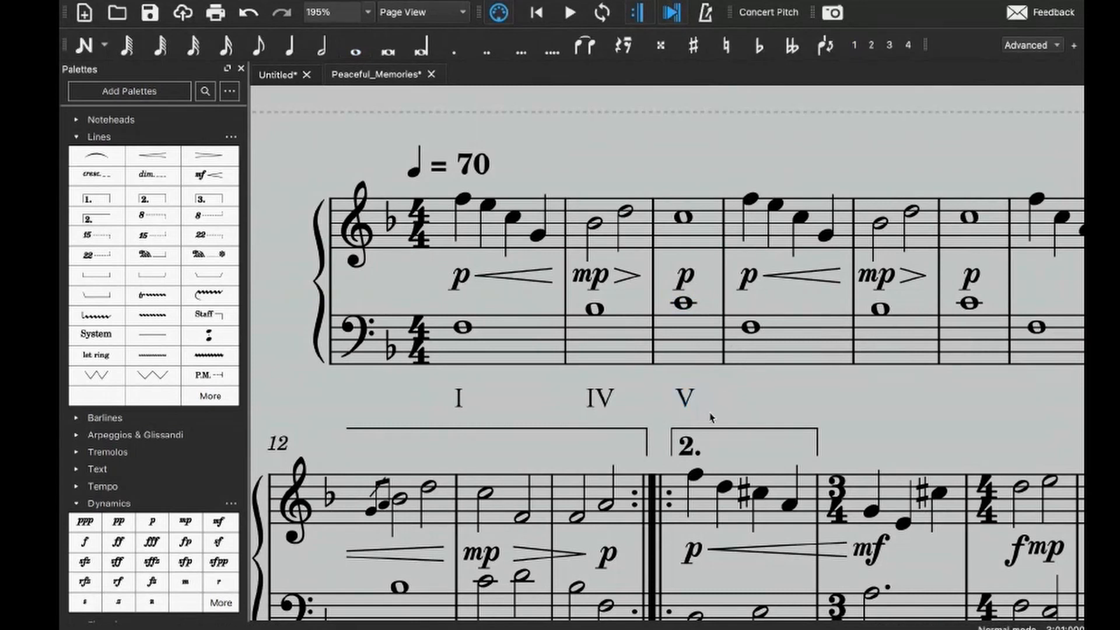
- Select the second treble note of measure 1 and collapse the Articulations, Ornaments, Lines, Dynamics and Repeats & Jumps palettes
{"action": "left_click", "coordinate": [531, 346]}
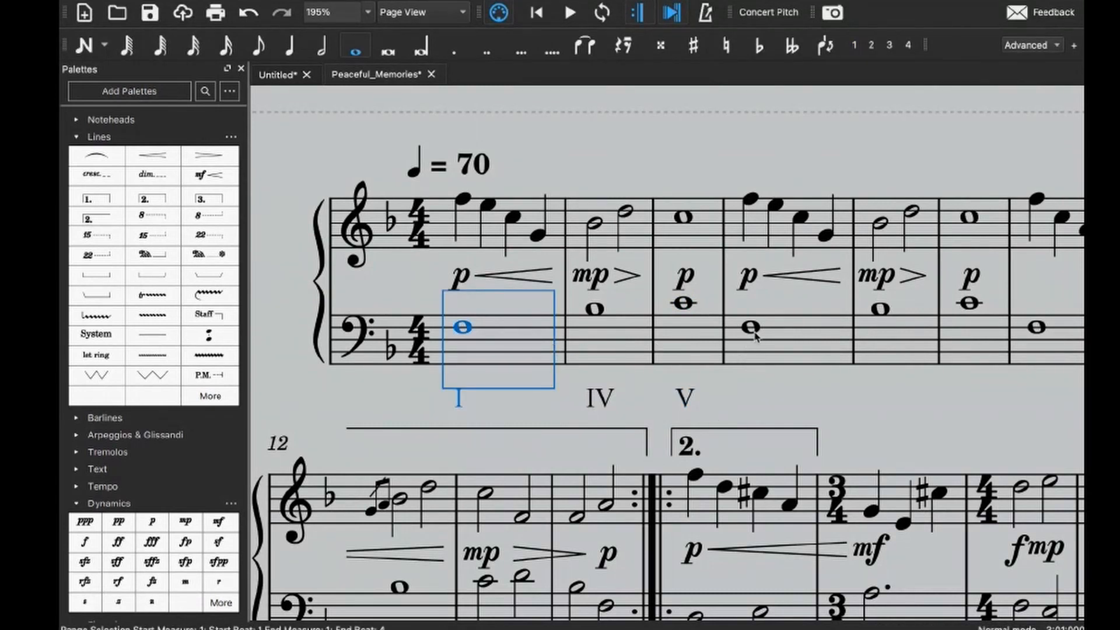
{"action": "left_click", "coordinate": [488, 205]}
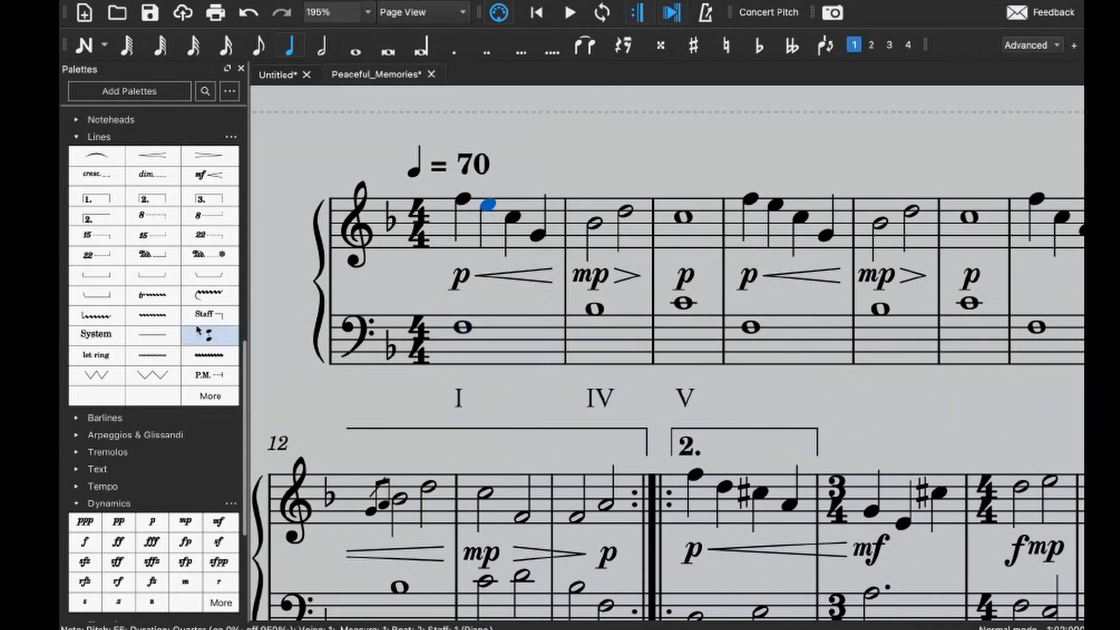
{"action": "scroll", "coordinate": [185, 320], "scroll_direction": "up", "scroll_amount": 10}
{"action": "scroll", "coordinate": [184, 319], "scroll_direction": "down", "scroll_amount": 5}
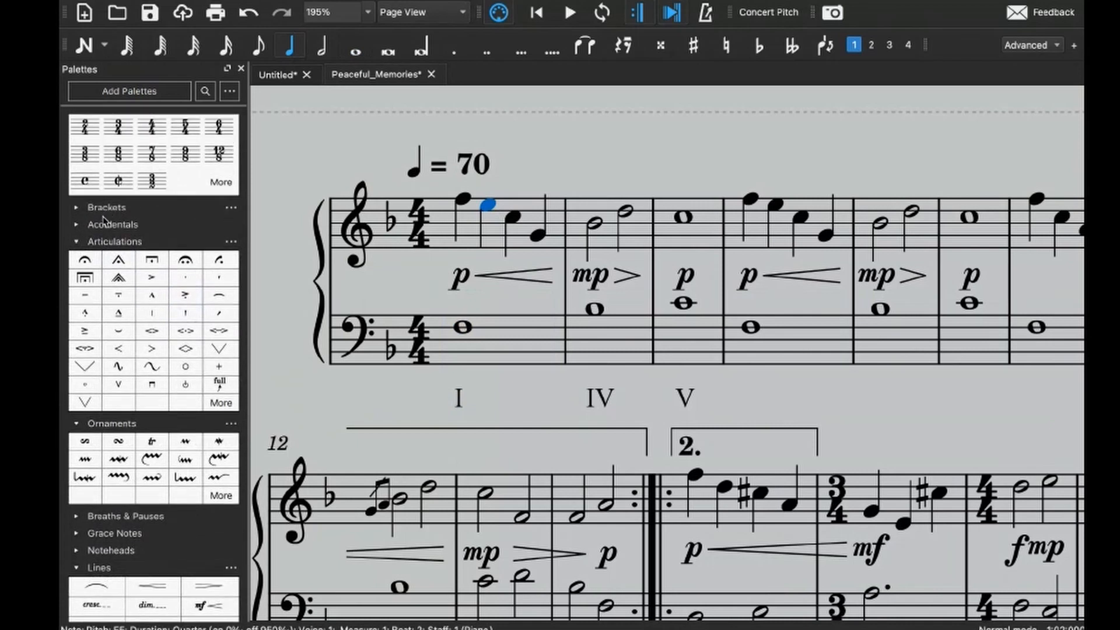
{"action": "left_click", "coordinate": [79, 241]}
{"action": "left_click", "coordinate": [79, 258]}
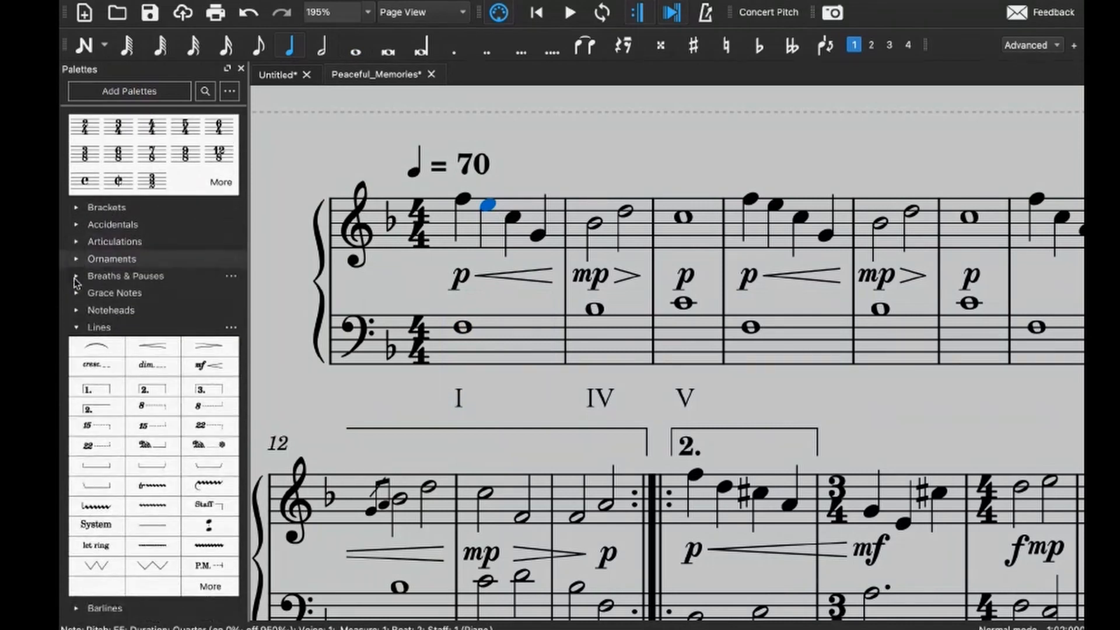
{"action": "left_click", "coordinate": [79, 327]}
{"action": "left_click", "coordinate": [85, 208]}
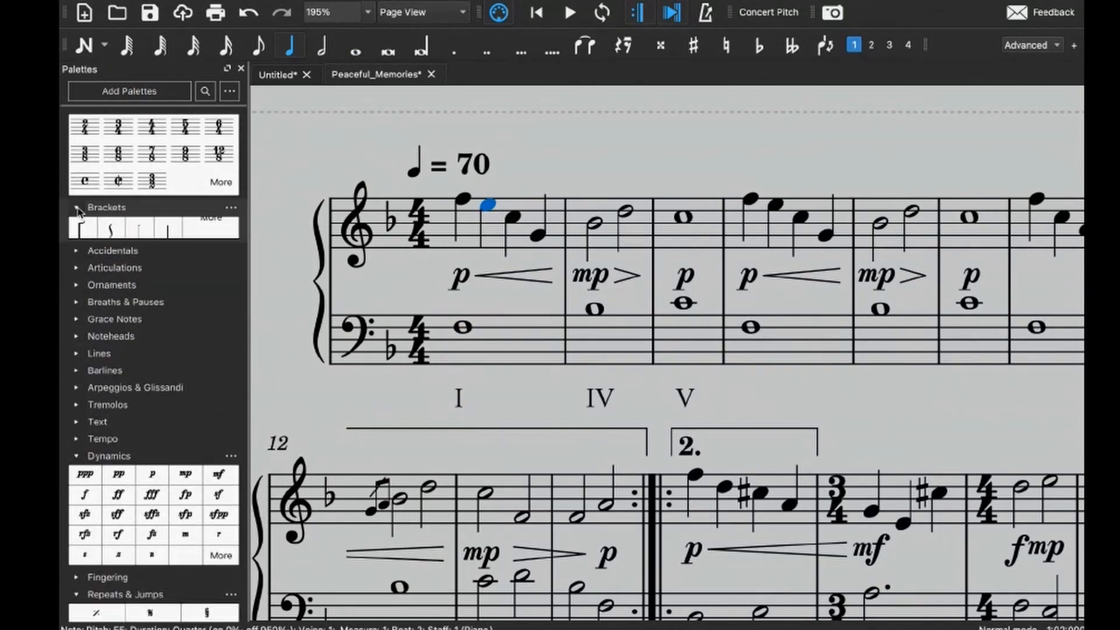
{"action": "left_click", "coordinate": [86, 208]}
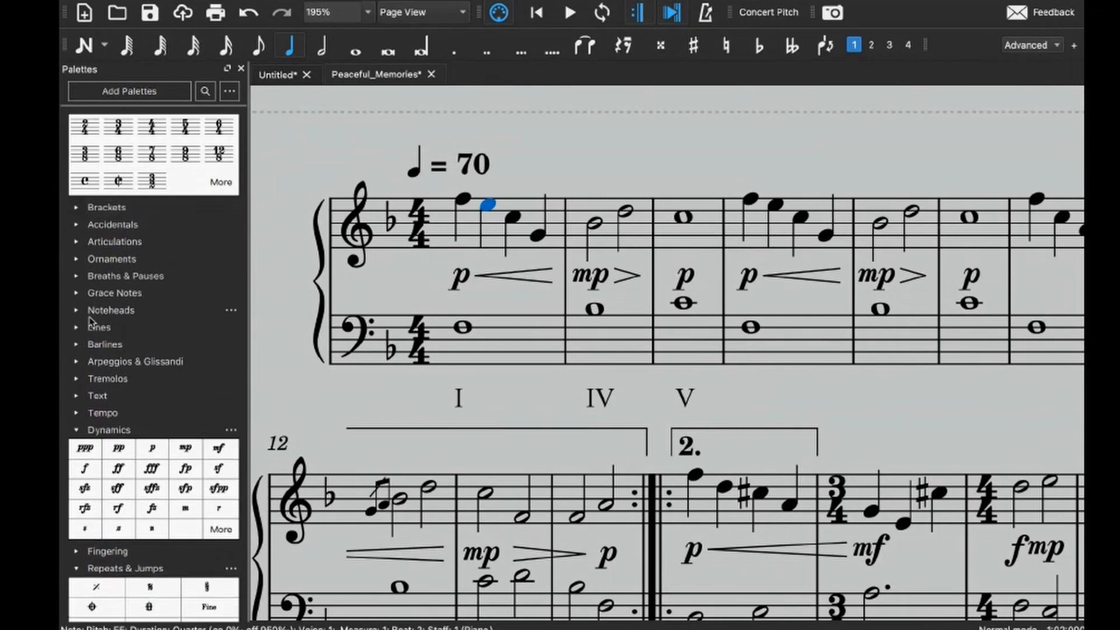
{"action": "left_click", "coordinate": [76, 431]}
{"action": "left_click", "coordinate": [75, 465]}
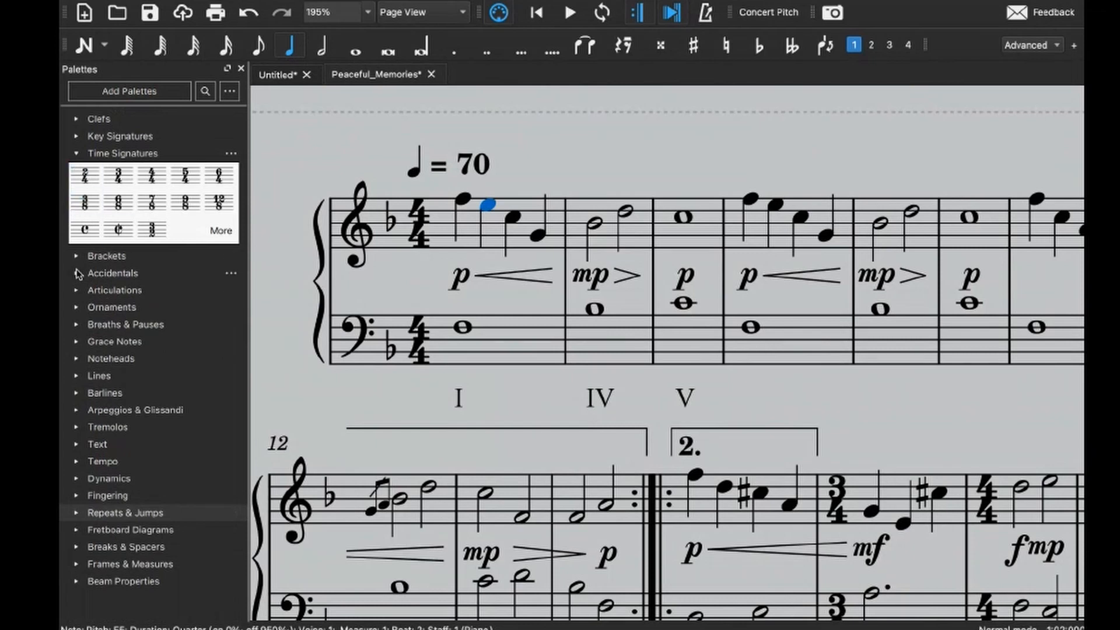
- Look through the Articulations, Ornaments, Noteheads and Beam Properties palettes for a parentheses symbol
{"action": "left_click", "coordinate": [77, 292]}
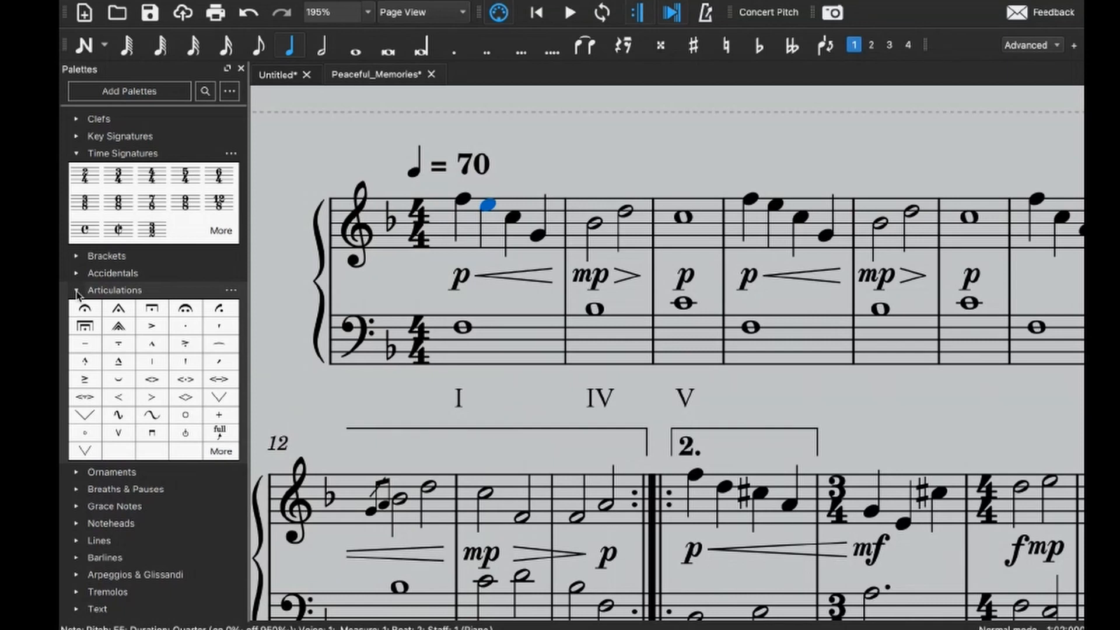
{"action": "left_click", "coordinate": [78, 292]}
{"action": "left_click", "coordinate": [76, 308]}
{"action": "left_click", "coordinate": [76, 308]}
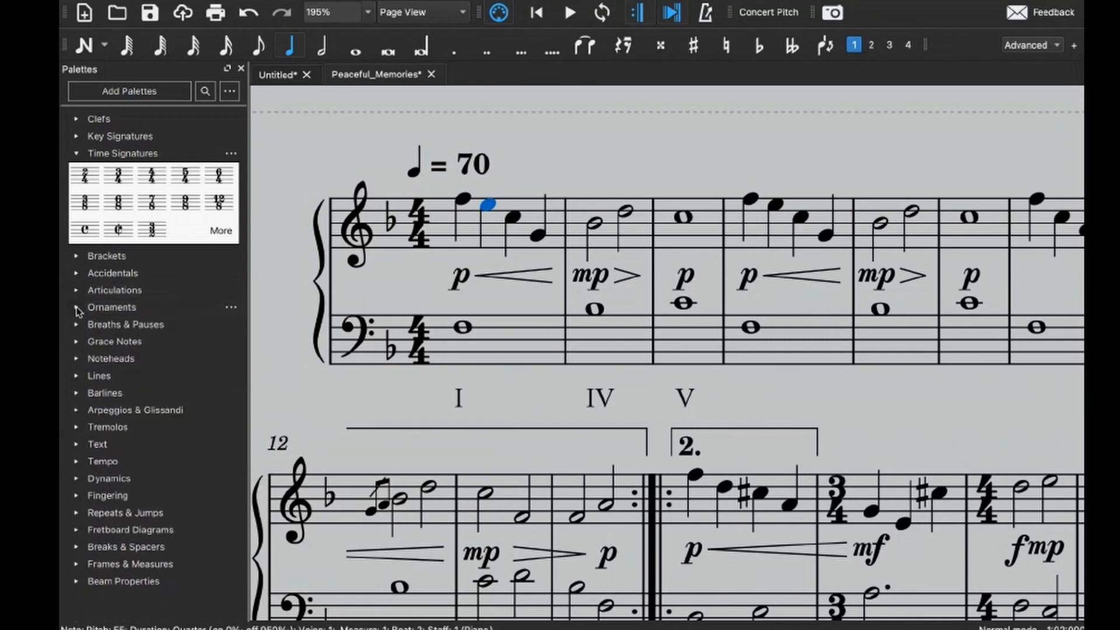
{"action": "left_click", "coordinate": [76, 359]}
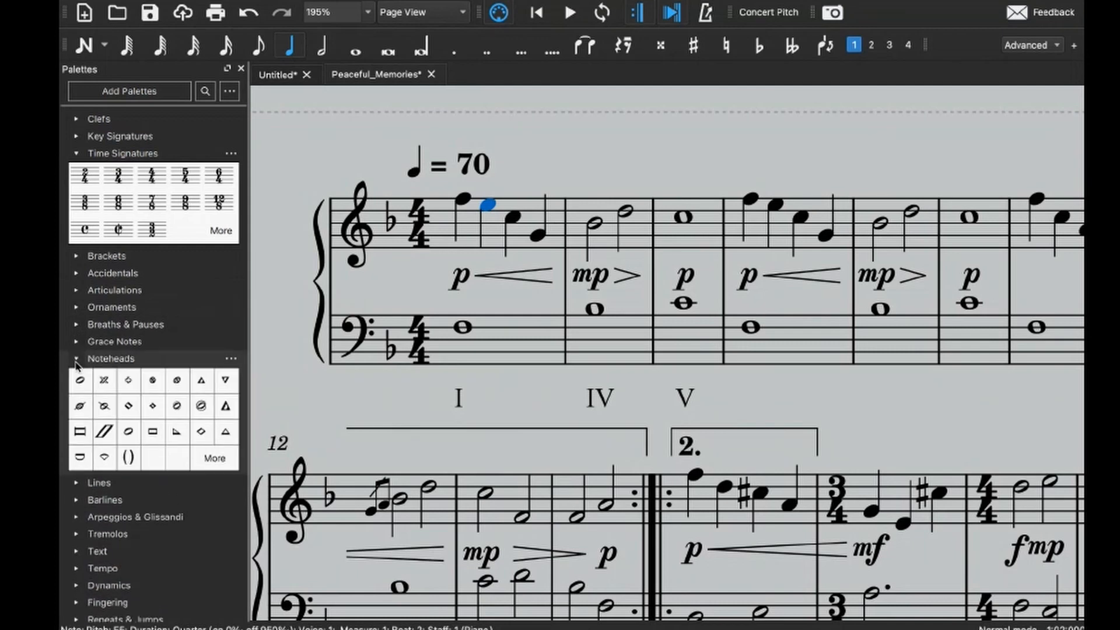
{"action": "left_click", "coordinate": [76, 360]}
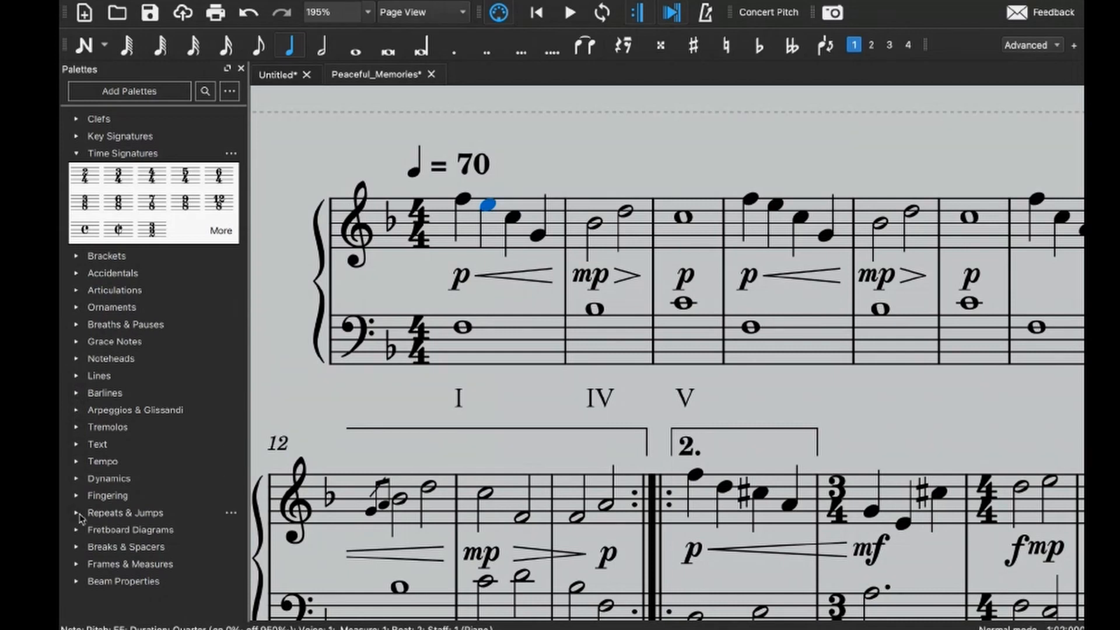
{"action": "left_click", "coordinate": [77, 582]}
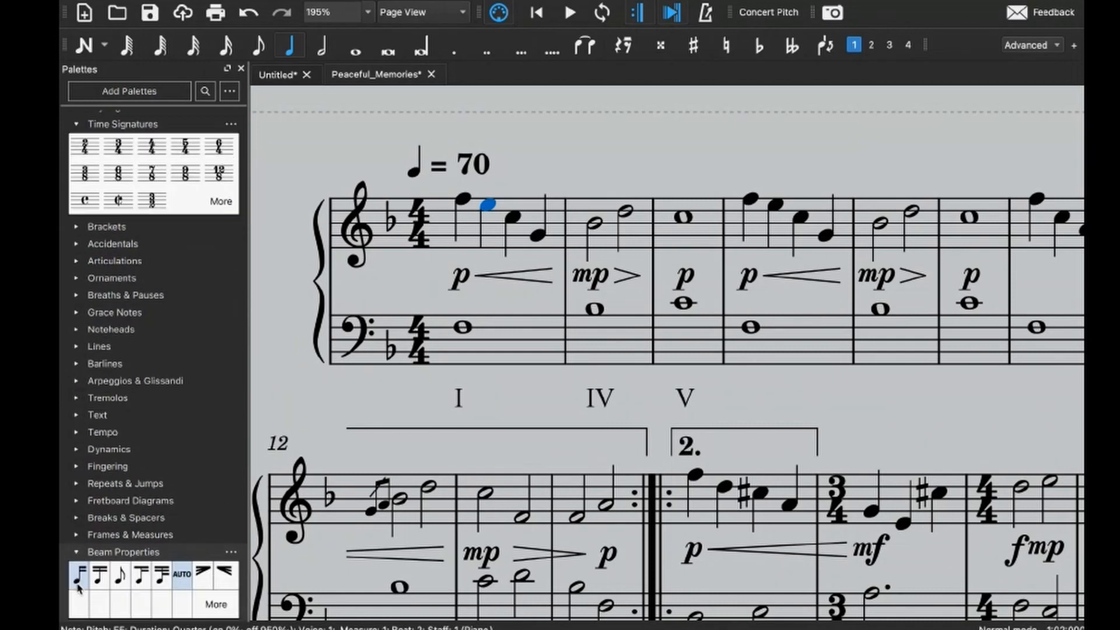
{"action": "left_click", "coordinate": [77, 551]}
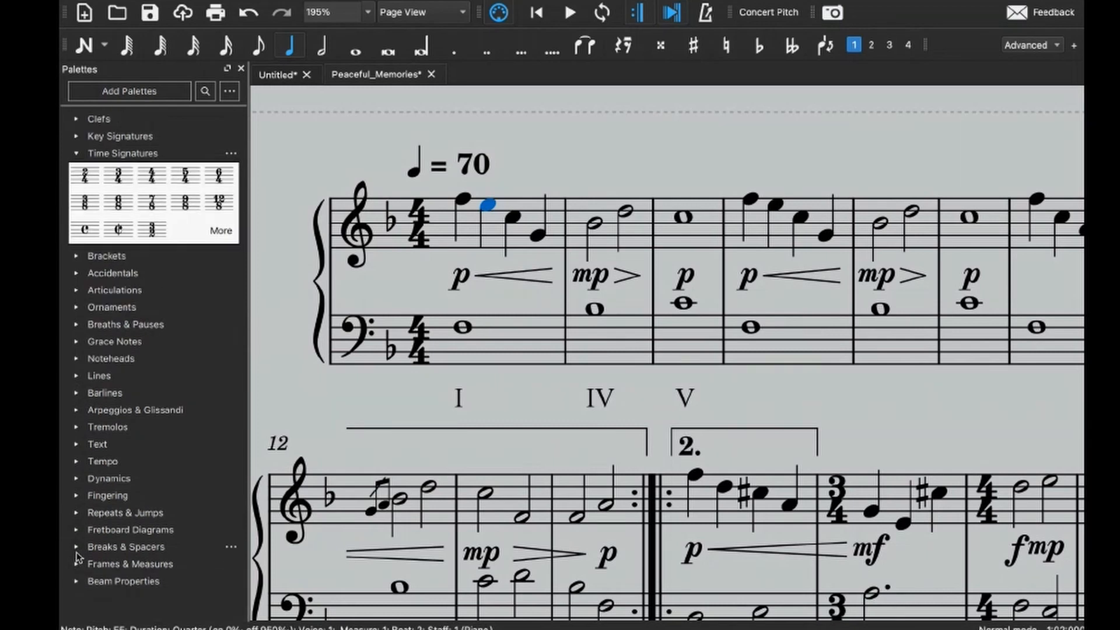
{"action": "left_click", "coordinate": [77, 546]}
{"action": "left_click", "coordinate": [77, 546]}
{"action": "left_click", "coordinate": [77, 530]}
{"action": "left_click", "coordinate": [77, 530]}
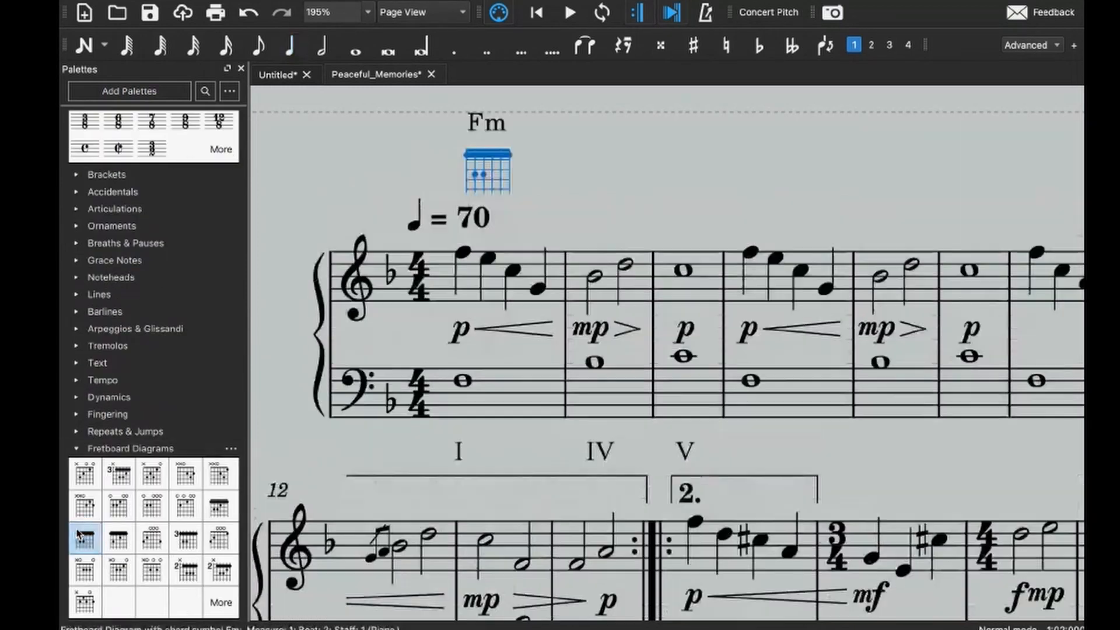
{"action": "key", "text": "super+z"}
{"action": "left_click", "coordinate": [76, 451]}
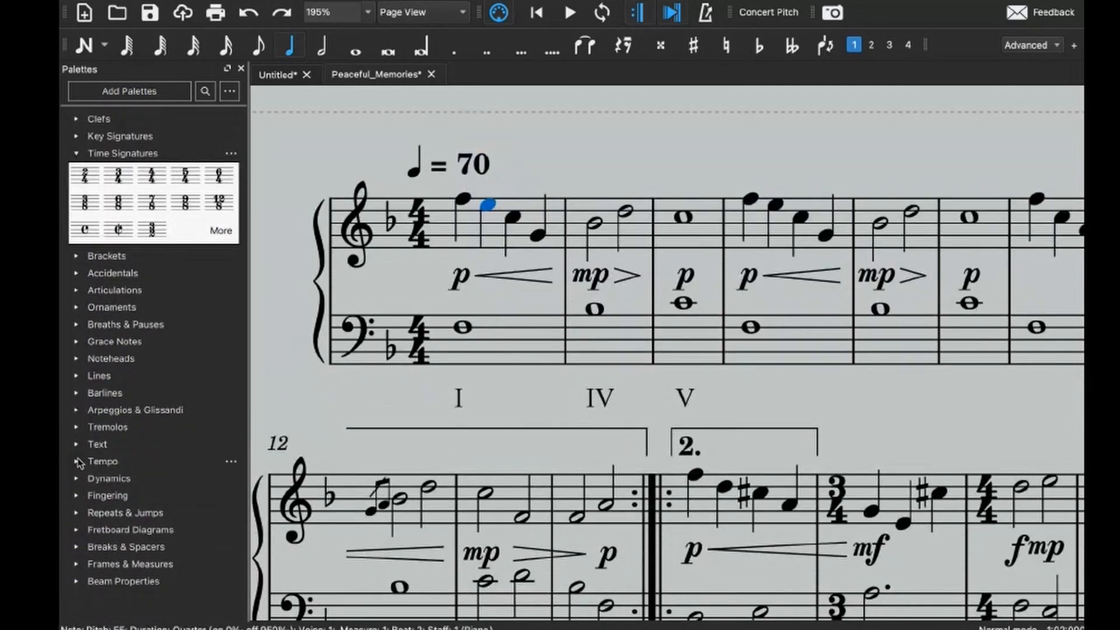
{"action": "left_click", "coordinate": [77, 444]}
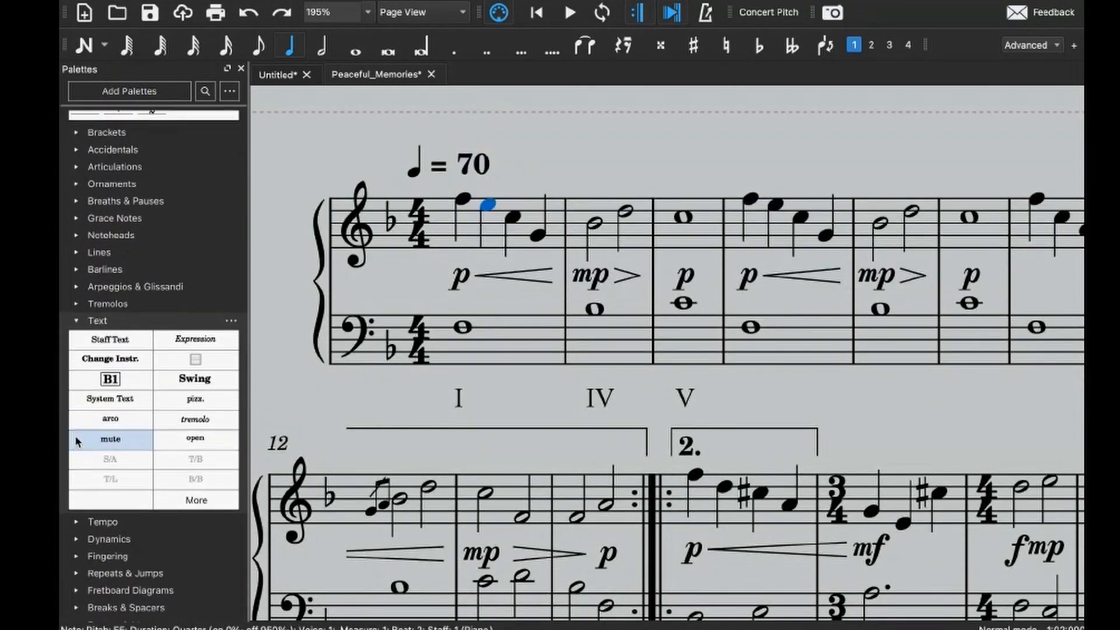
{"action": "scroll", "coordinate": [77, 420], "scroll_direction": "up", "scroll_amount": 3}
{"action": "left_click", "coordinate": [76, 400]}
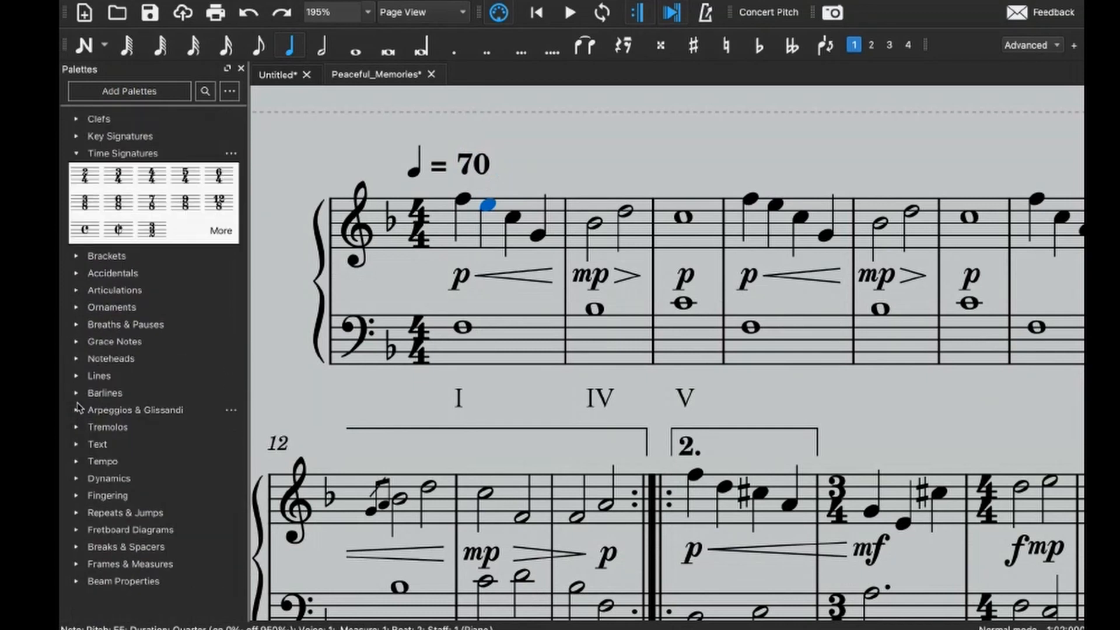
{"action": "left_click", "coordinate": [77, 376]}
{"action": "scroll", "coordinate": [78, 379], "scroll_direction": "up", "scroll_amount": 1}
{"action": "left_click", "coordinate": [78, 377]}
- Put notehead parentheses around the second and fourth treble notes of measure 1
{"action": "left_click", "coordinate": [77, 358]}
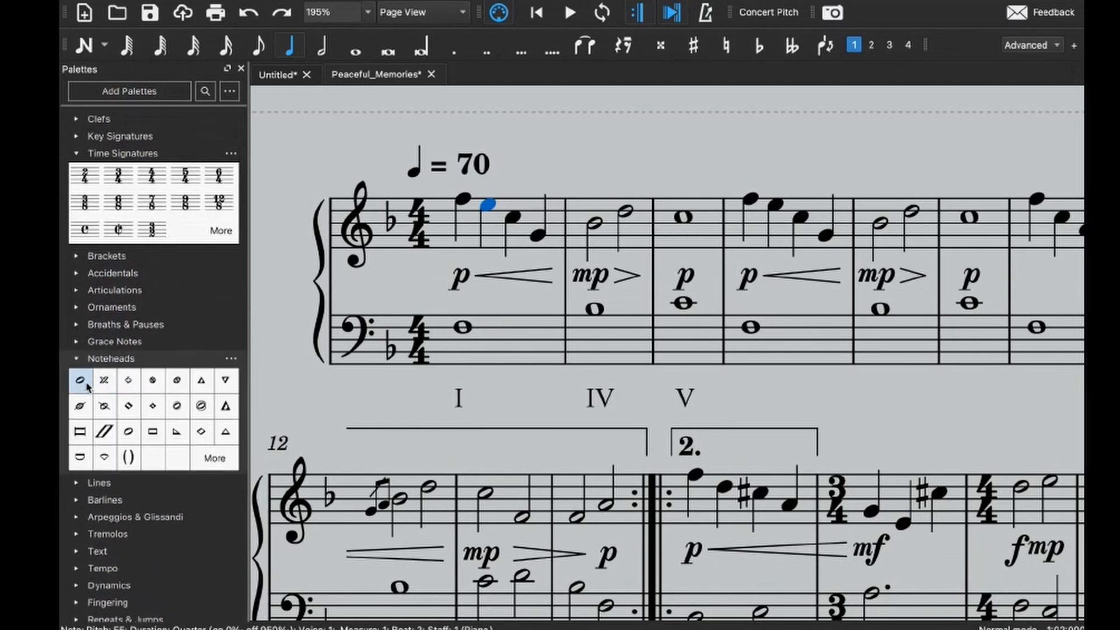
{"action": "left_click", "coordinate": [127, 457]}
{"action": "left_click", "coordinate": [550, 142]}
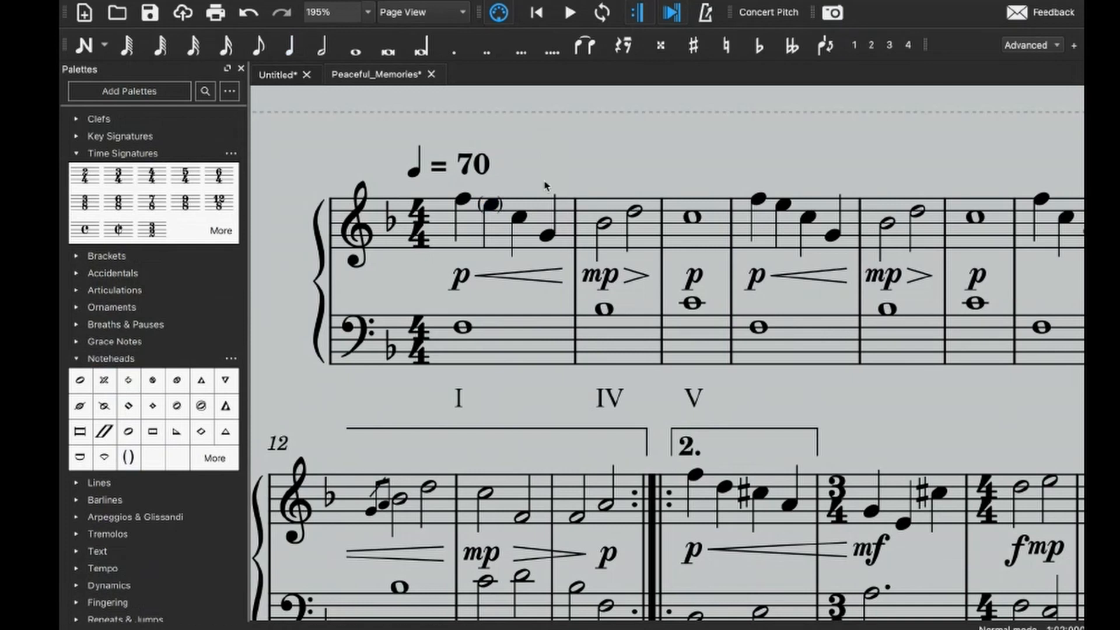
{"action": "left_click", "coordinate": [546, 235]}
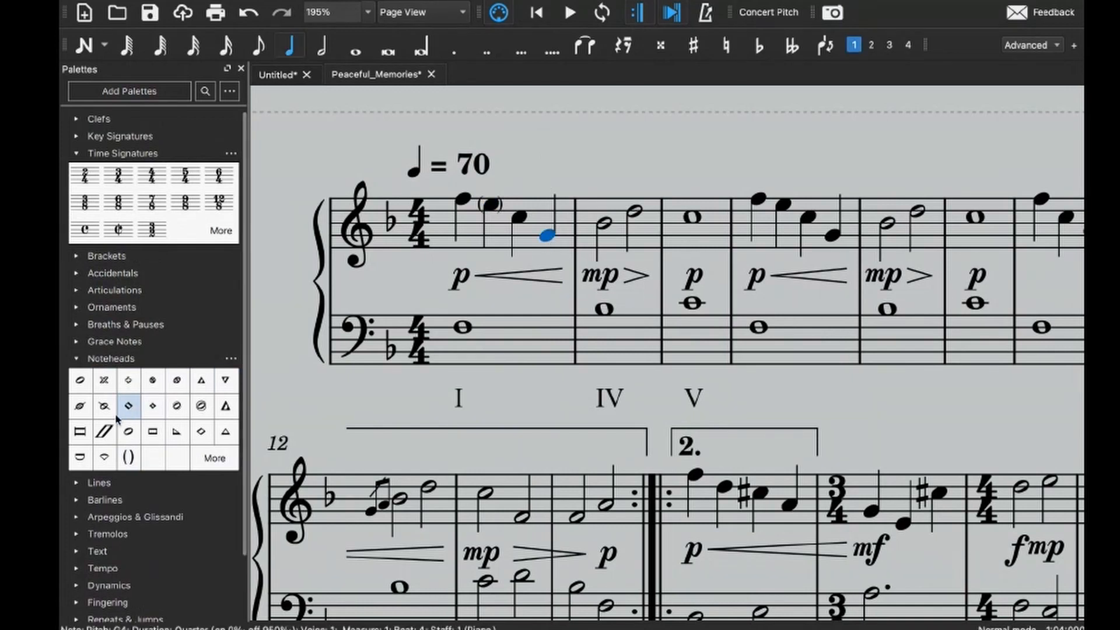
{"action": "left_click", "coordinate": [127, 458]}
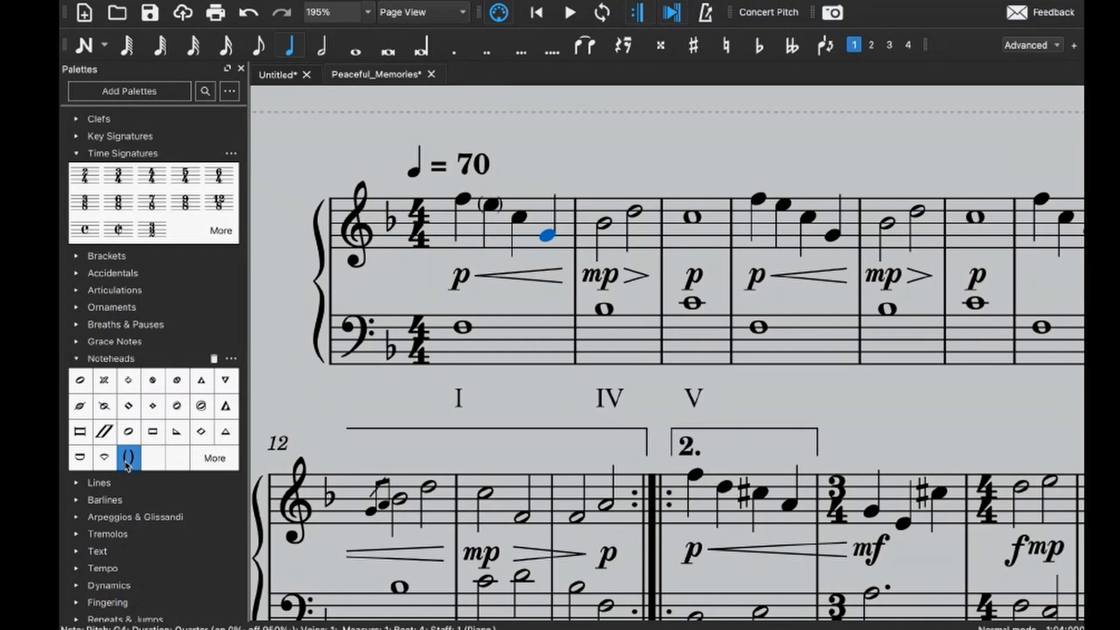
{"action": "left_click_drag", "start_coordinate": [128, 458], "coordinate": [546, 235]}
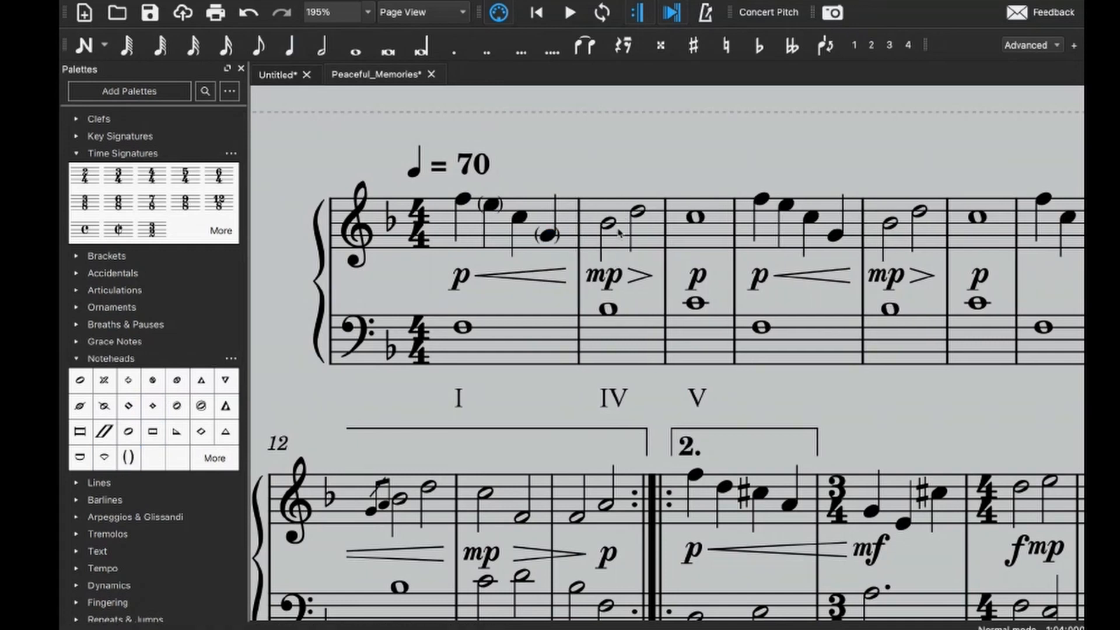
{"action": "left_click", "coordinate": [608, 223]}
{"action": "left_click", "coordinate": [641, 209]}
{"action": "left_click", "coordinate": [672, 179]}
{"action": "left_click", "coordinate": [694, 217]}
- Add the Roman numerals I and IV below the bass notes of measures 4 and 5
{"action": "left_click", "coordinate": [761, 328]}
{"action": "key", "text": "alt+shift+r"}
{"action": "type", "text": "I"}
{"action": "left_click", "coordinate": [891, 309]}
{"action": "key", "text": "alt+shift+r"}
{"action": "type", "text": "IV"}
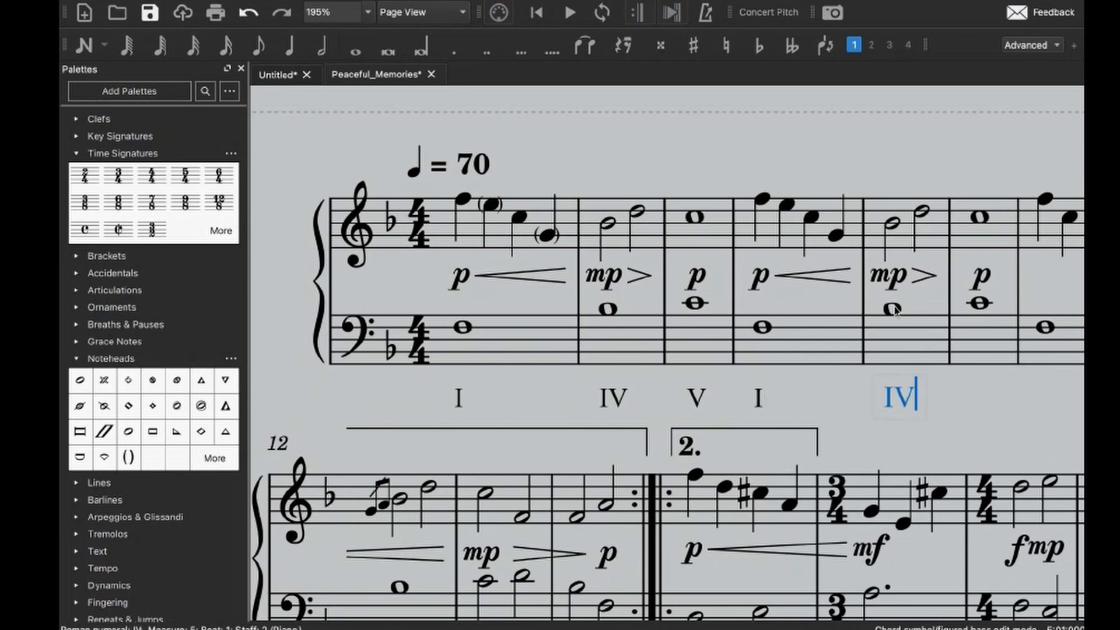
{"action": "key", "text": "space"}
{"action": "type", "text": "V"}
{"action": "scroll", "coordinate": [921, 395], "scroll_direction": "right", "scroll_amount": 5}
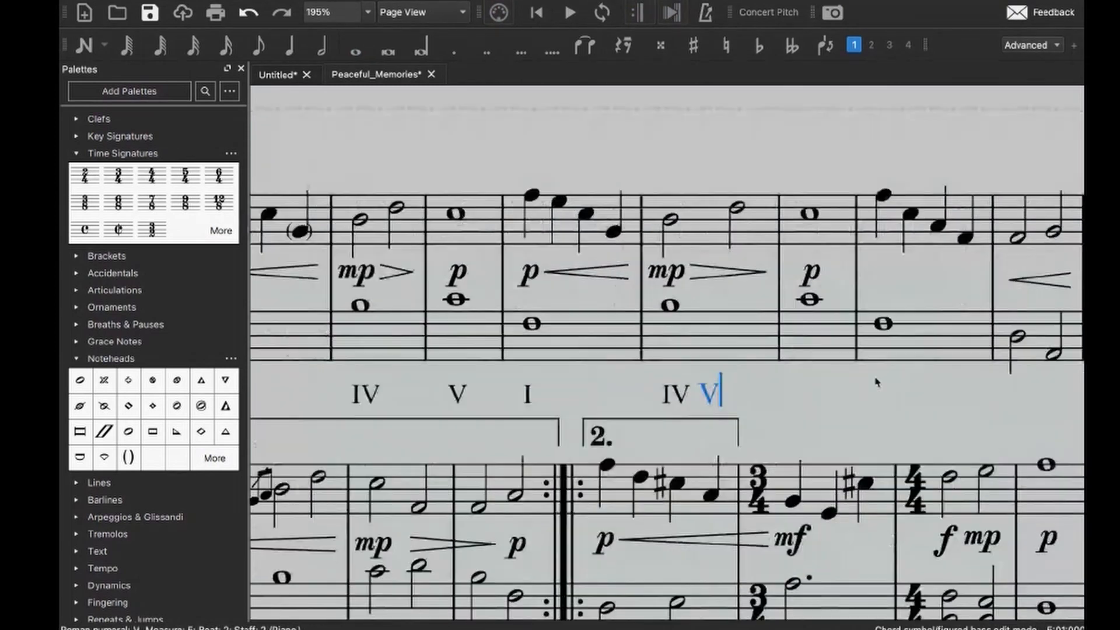
{"action": "key", "text": "Escape"}
{"action": "left_click", "coordinate": [707, 397]}
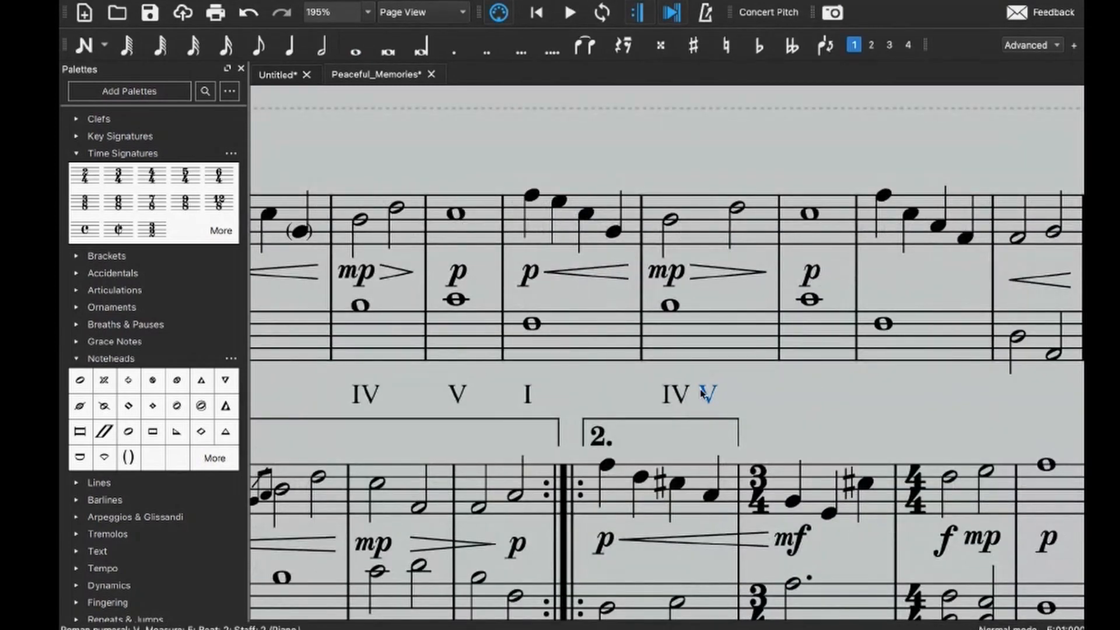
{"action": "key", "text": "Delete"}
- Add the Roman numeral V below the bass note of measure 6
{"action": "key", "text": "ctrl+z"}
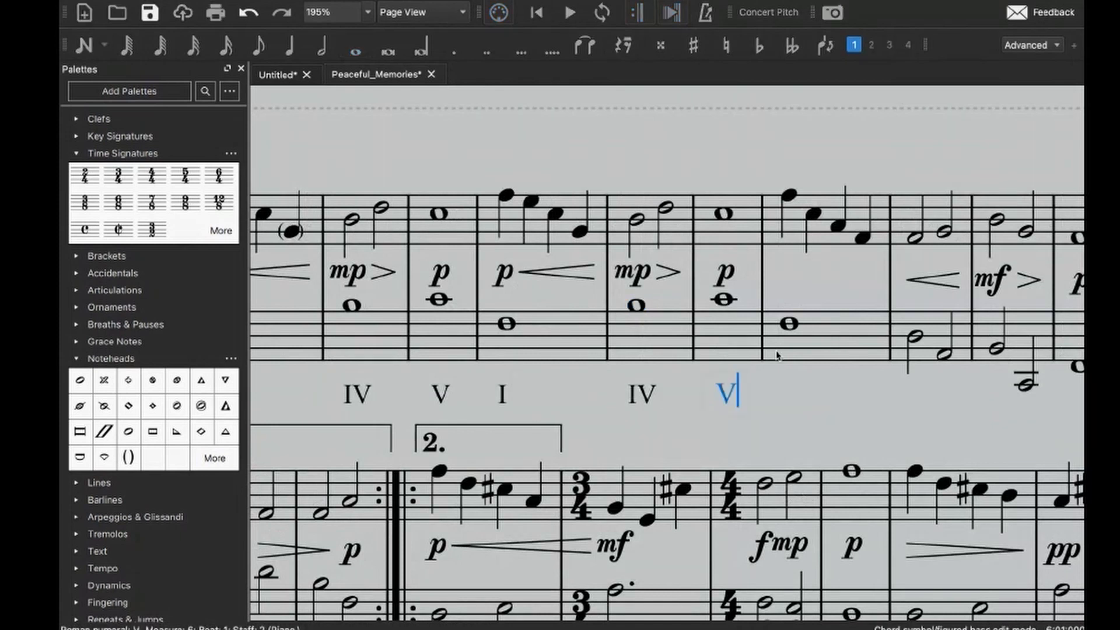
{"action": "key", "text": "Escape"}
- Put notehead parentheses around the second and fourth treble notes of measure 4 together
{"action": "left_click", "coordinate": [531, 201]}
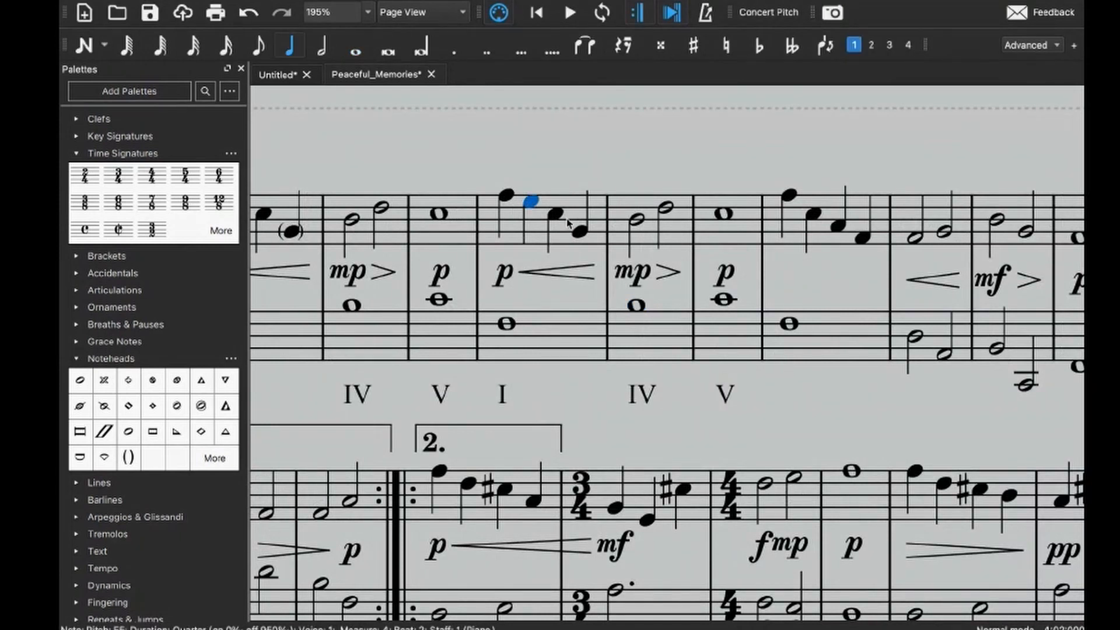
{"action": "left_click", "coordinate": [580, 232], "text": "ctrl"}
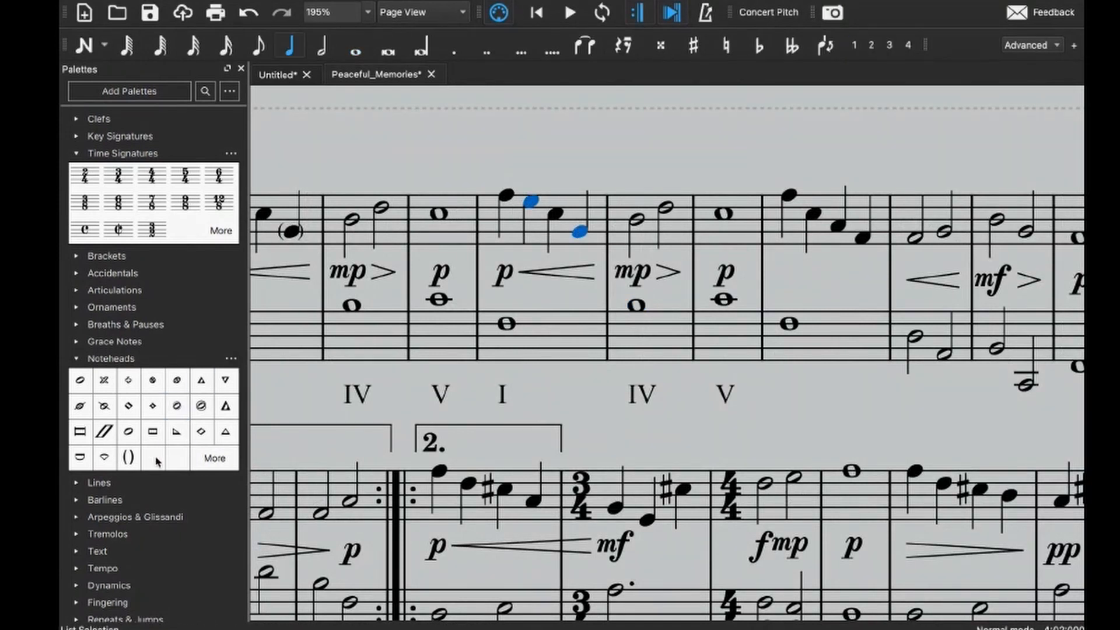
{"action": "left_click", "coordinate": [128, 456]}
{"action": "left_click", "coordinate": [599, 398]}
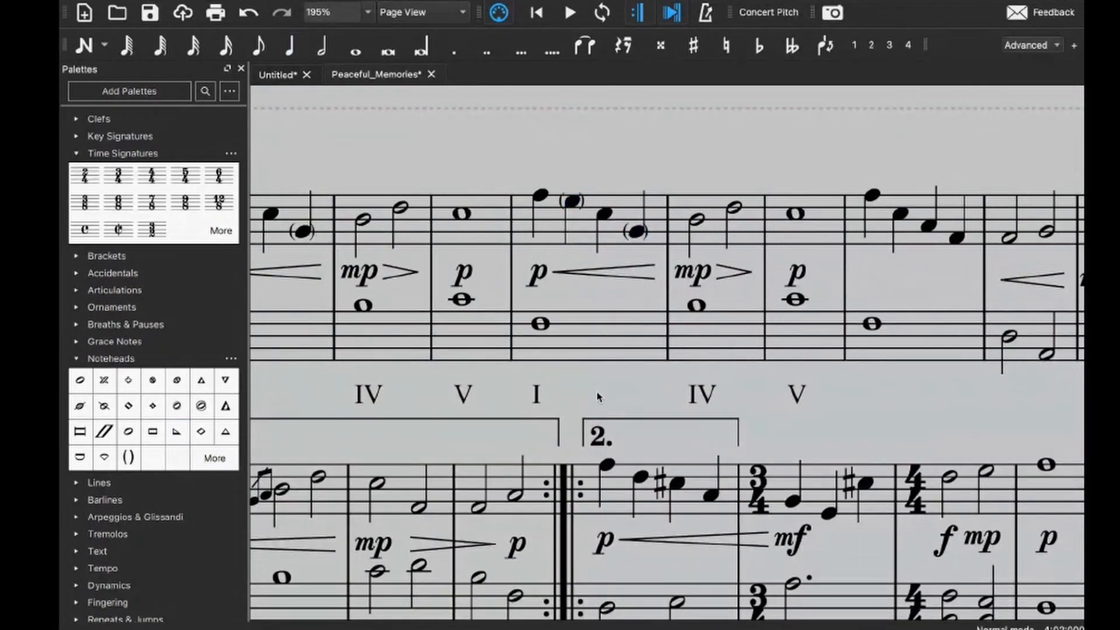
- Add the Roman numeral I below the bass note of measure 7
{"action": "scroll", "coordinate": [598, 398], "scroll_direction": "down", "scroll_amount": 5}
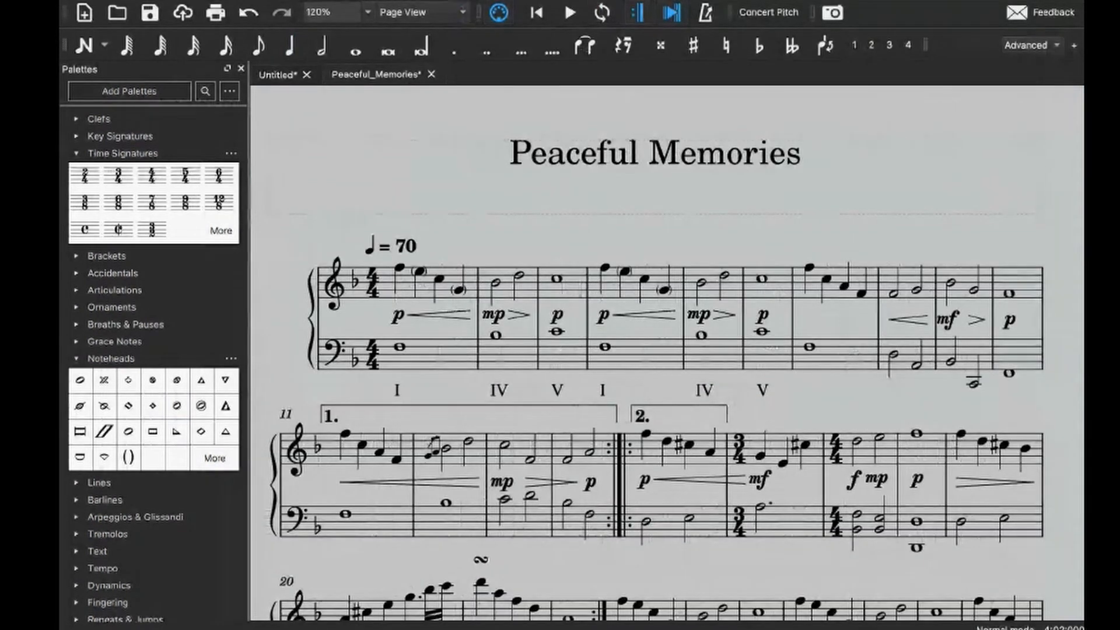
{"action": "scroll", "coordinate": [598, 397], "scroll_direction": "up", "scroll_amount": 3}
{"action": "scroll", "coordinate": [612, 395], "scroll_direction": "right", "scroll_amount": 6}
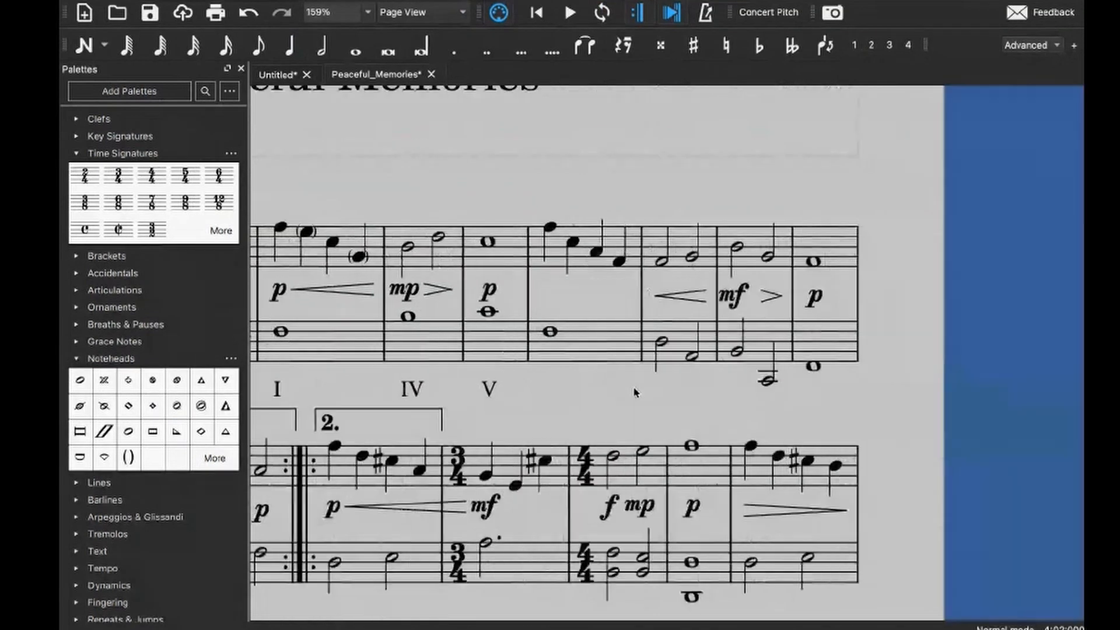
{"action": "left_click", "coordinate": [513, 331]}
{"action": "key", "text": "super+k"}
{"action": "type", "text": "I"}
{"action": "key", "text": "Escape"}
{"action": "key", "text": "Escape"}
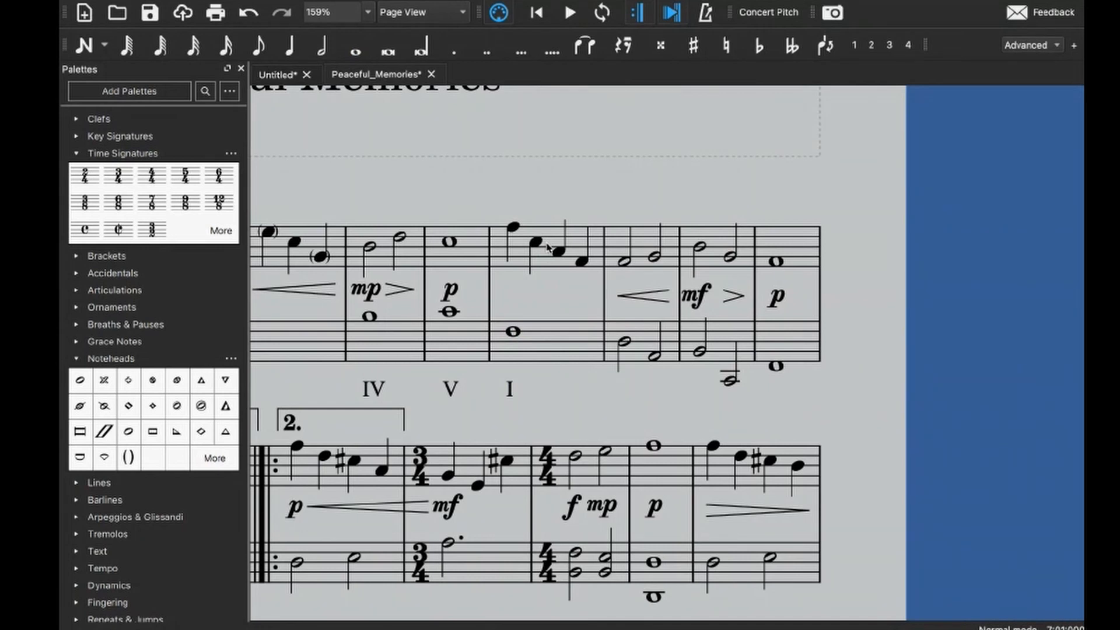
- Add the Roman numerals IV and vi below the two bass notes of measure 8
{"action": "left_click", "coordinate": [626, 341]}
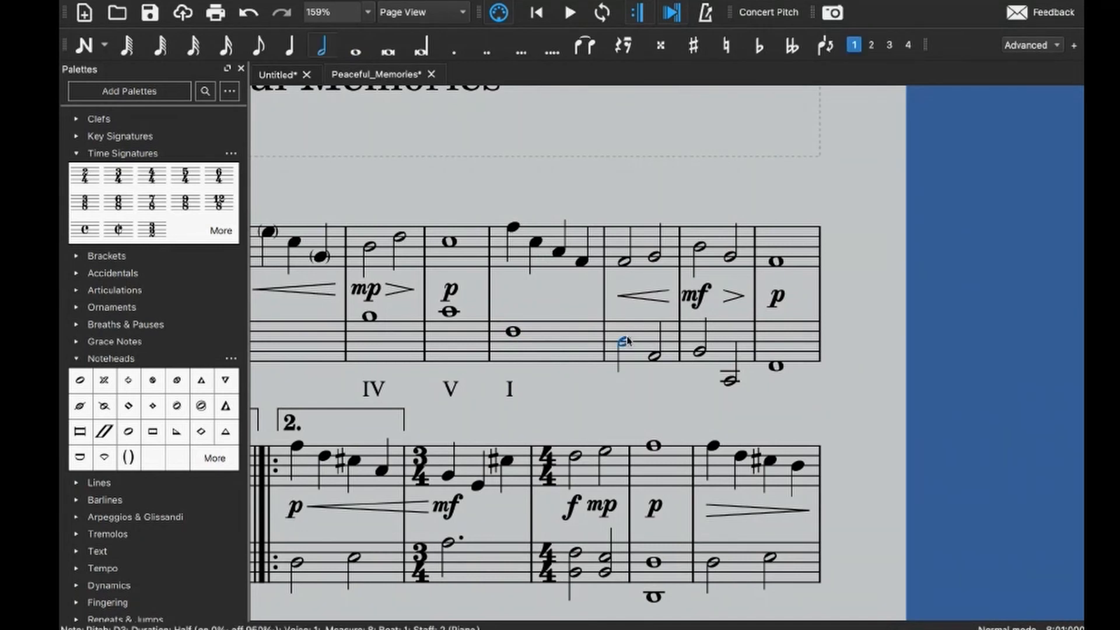
{"action": "key", "text": "alt+shift+r"}
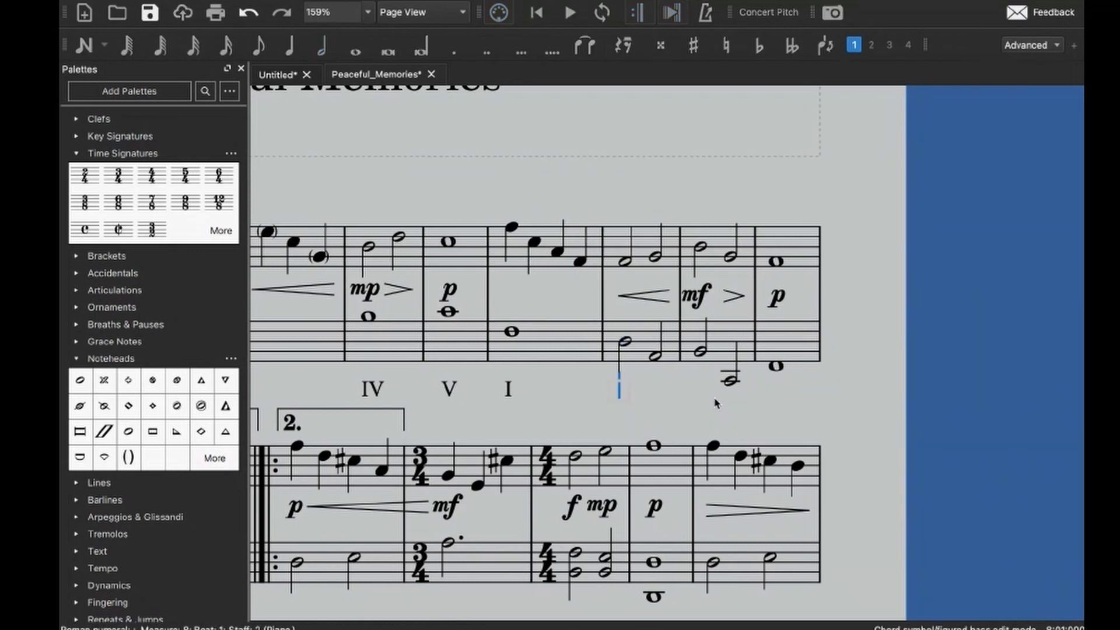
{"action": "type", "text": "IV"}
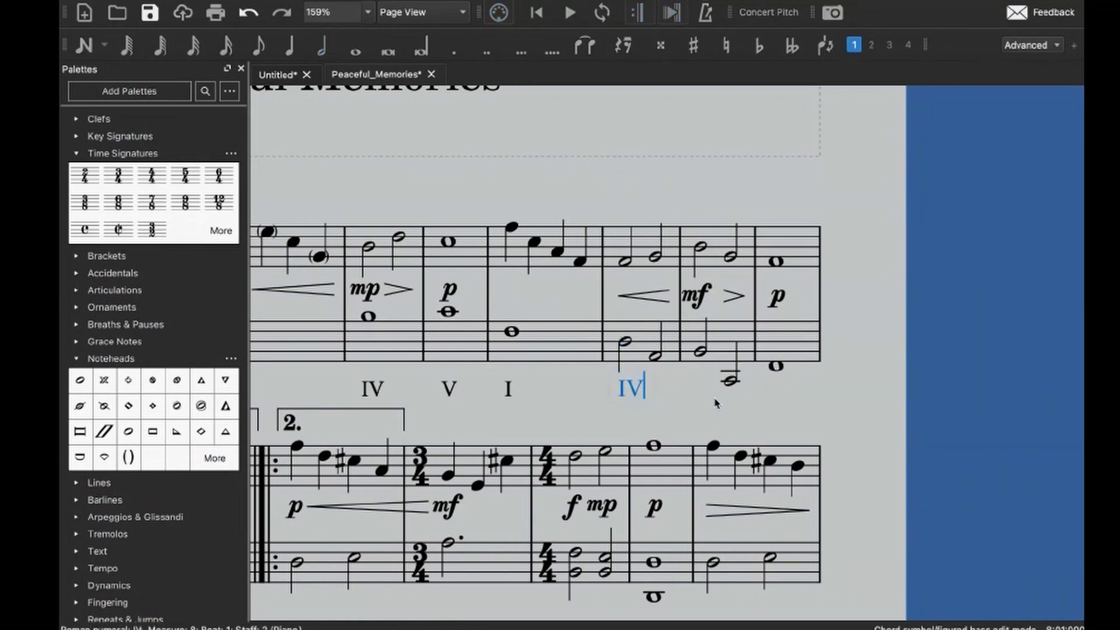
{"action": "left_click", "coordinate": [660, 408]}
{"action": "key", "text": "n"}
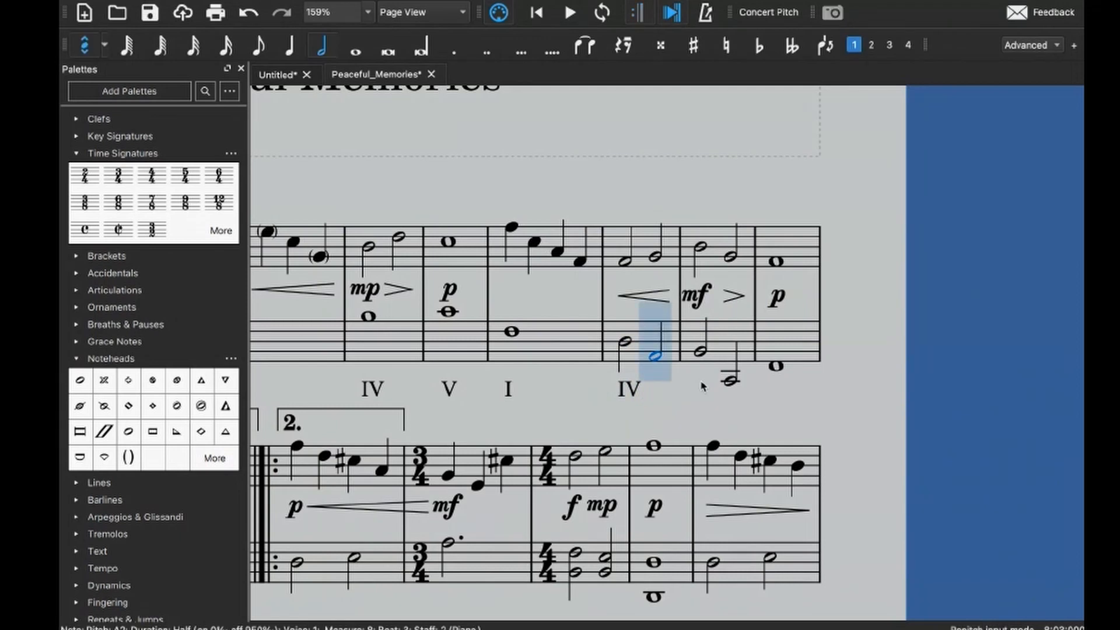
{"action": "key", "text": "Escape"}
{"action": "key", "text": "alt+shift+r"}
{"action": "type", "text": "vi"}
{"action": "left_click", "coordinate": [726, 395]}
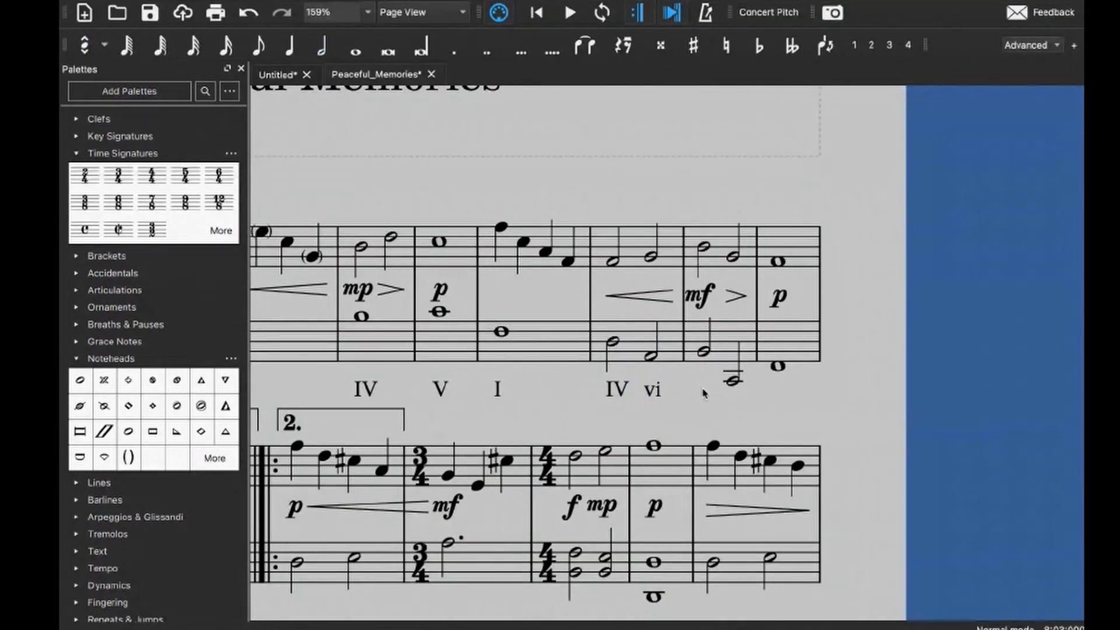
- Replace the Roman numeral below the second bass note of measure 8 with V/VI
{"action": "left_click", "coordinate": [662, 391]}
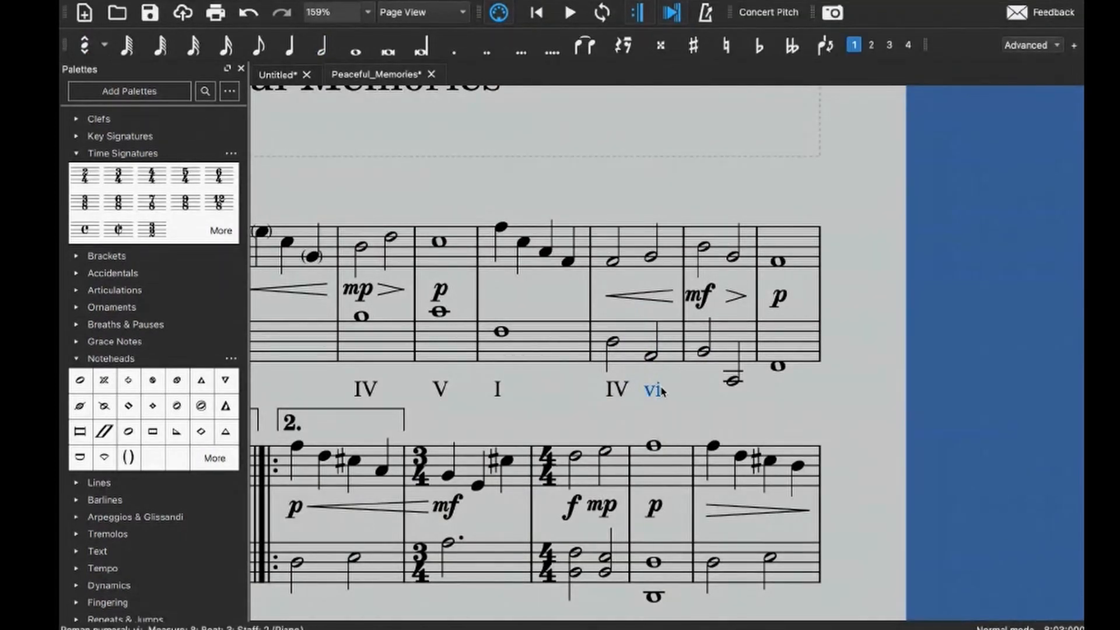
{"action": "key", "text": "Delete"}
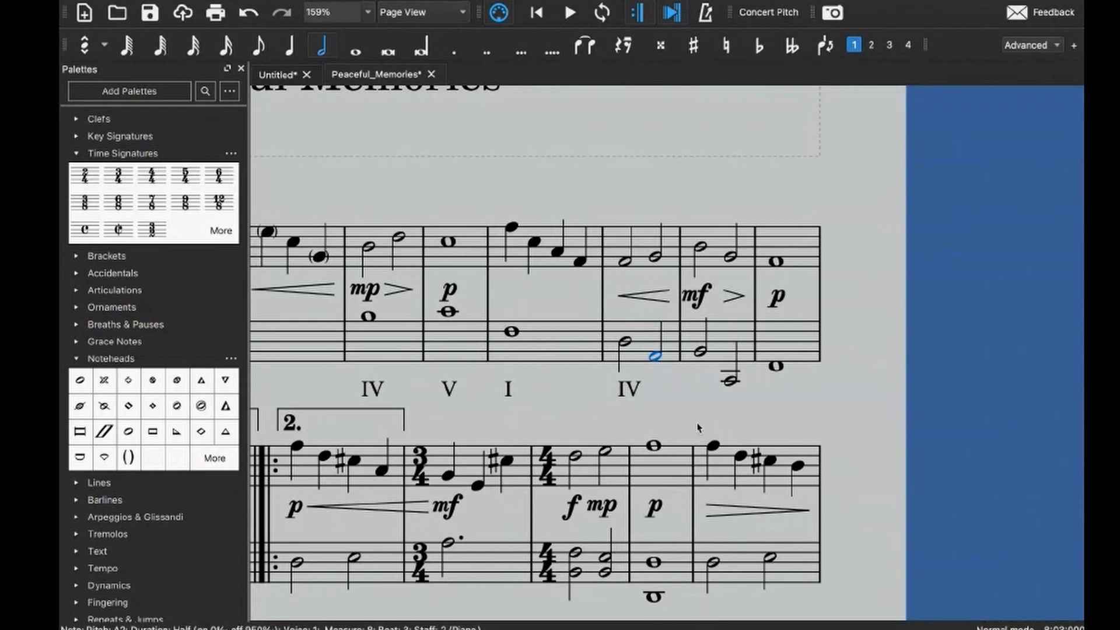
{"action": "key", "text": "alt+shift+r"}
{"action": "type", "text": "V/VI"}
{"action": "key", "text": "Escape"}
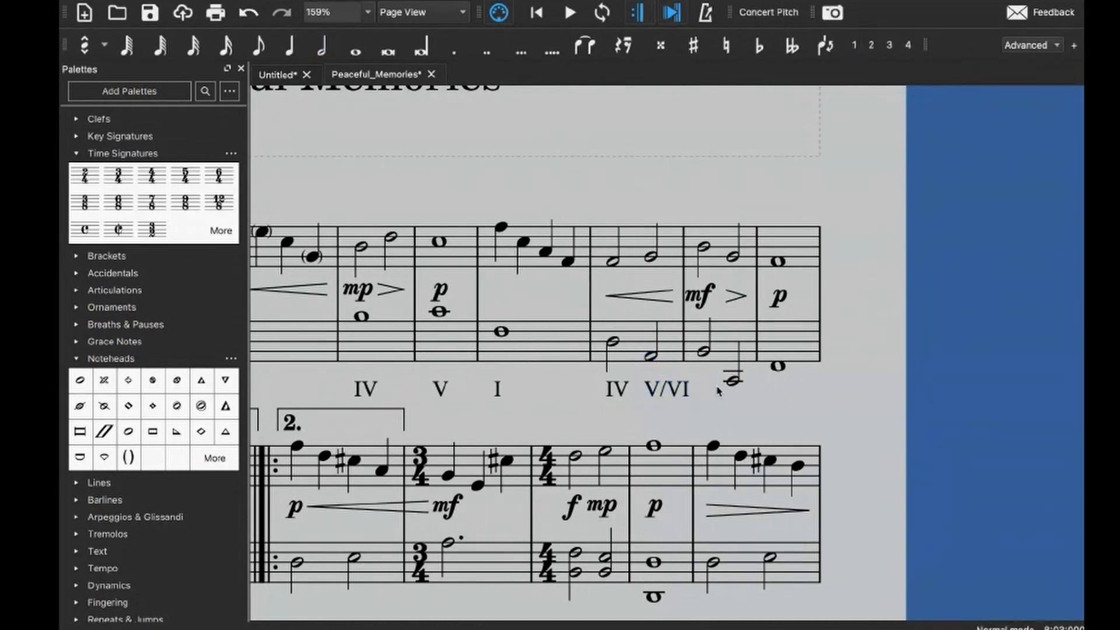
- Add the Roman numerals IV and V below the bass notes of measure 9 and I below measure 10
{"action": "left_click", "coordinate": [707, 352]}
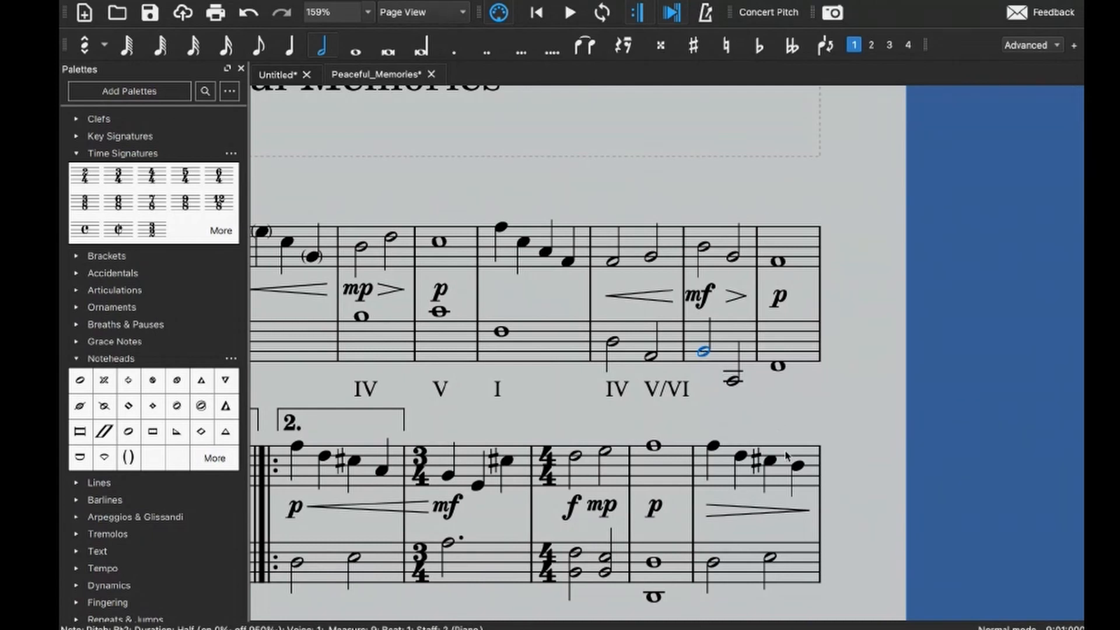
{"action": "key", "text": "ctrl+g"}
{"action": "type", "text": "IV"}
{"action": "key", "text": "Escape"}
{"action": "left_click", "coordinate": [735, 382]}
{"action": "key", "text": "n"}
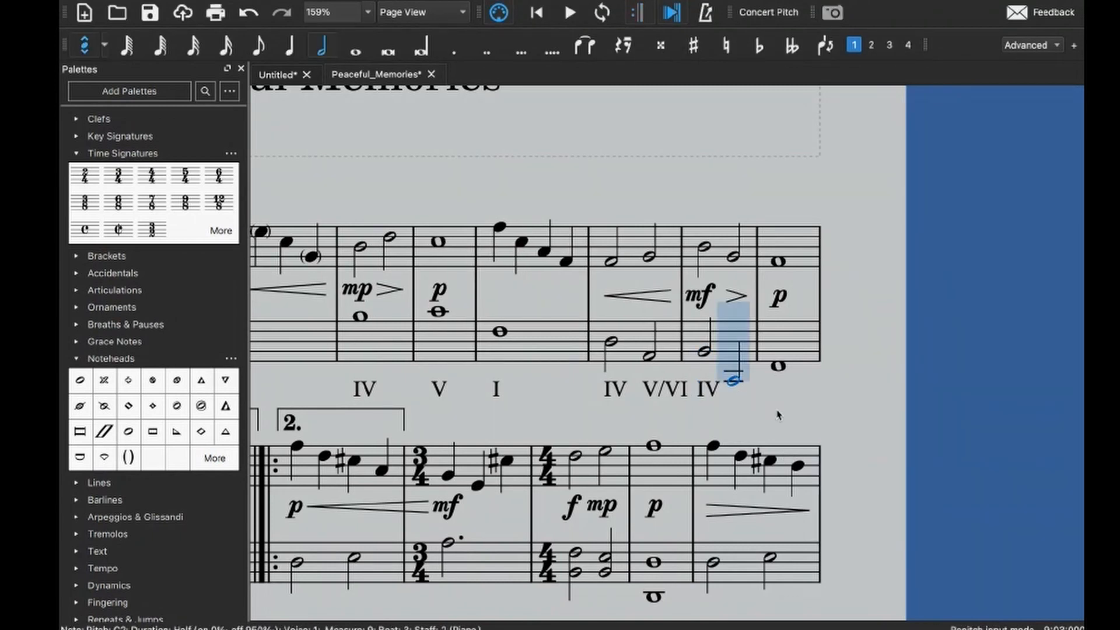
{"action": "key", "text": "ctrl+g"}
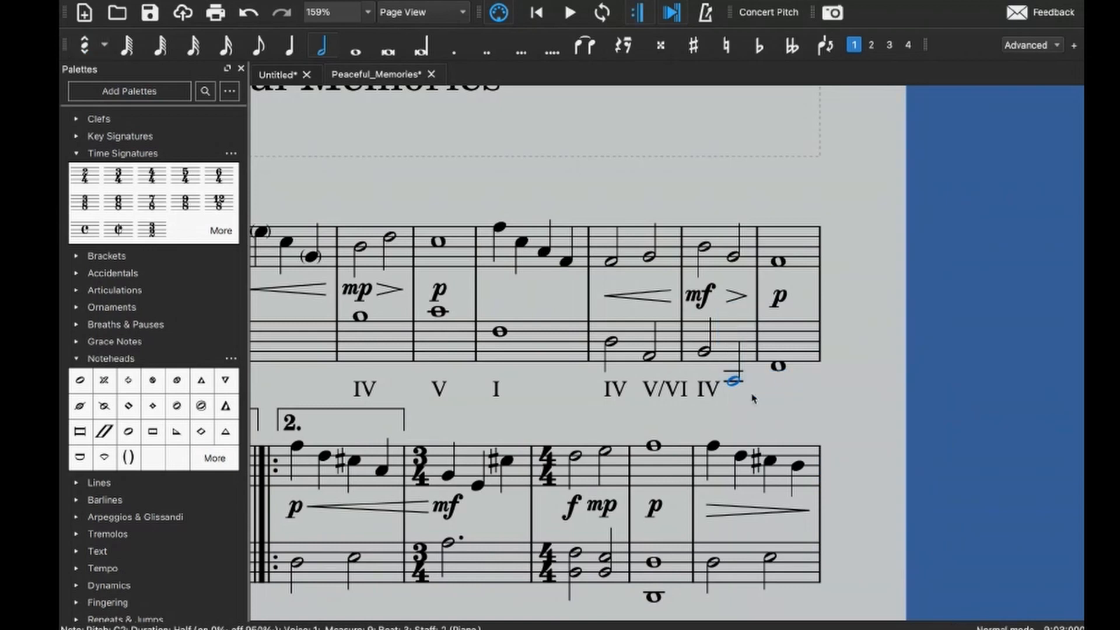
{"action": "type", "text": "V"}
{"action": "key", "text": "space"}
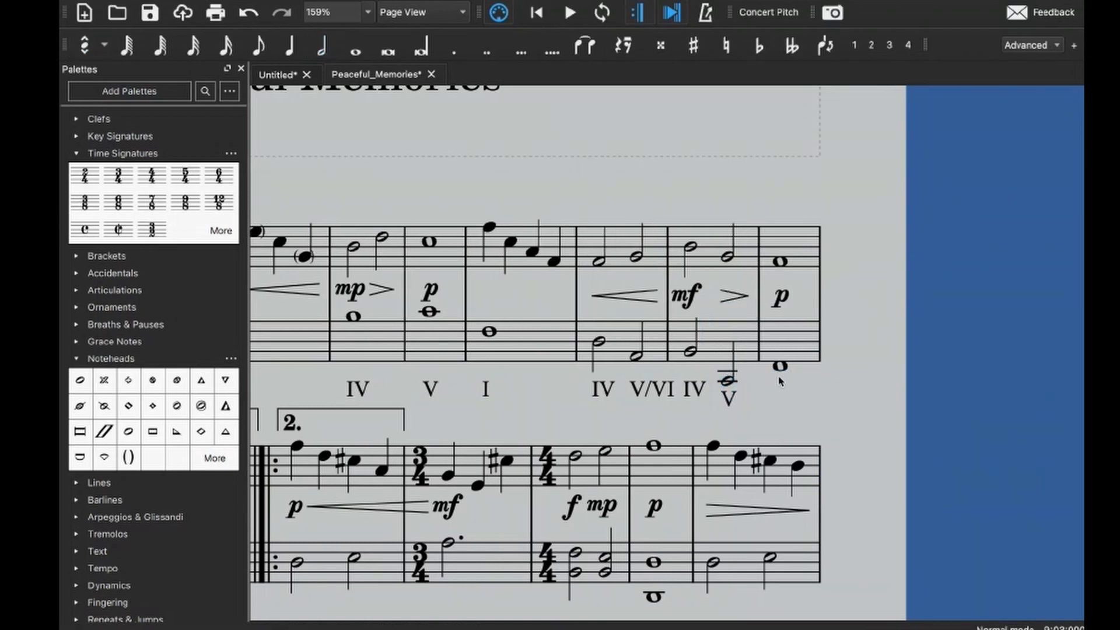
{"action": "type", "text": "I"}
{"action": "key", "text": "Escape"}
- Replace the Roman numeral below the first bass note of measure 8 with vi
{"action": "left_click", "coordinate": [652, 389]}
{"action": "left_click", "coordinate": [624, 349]}
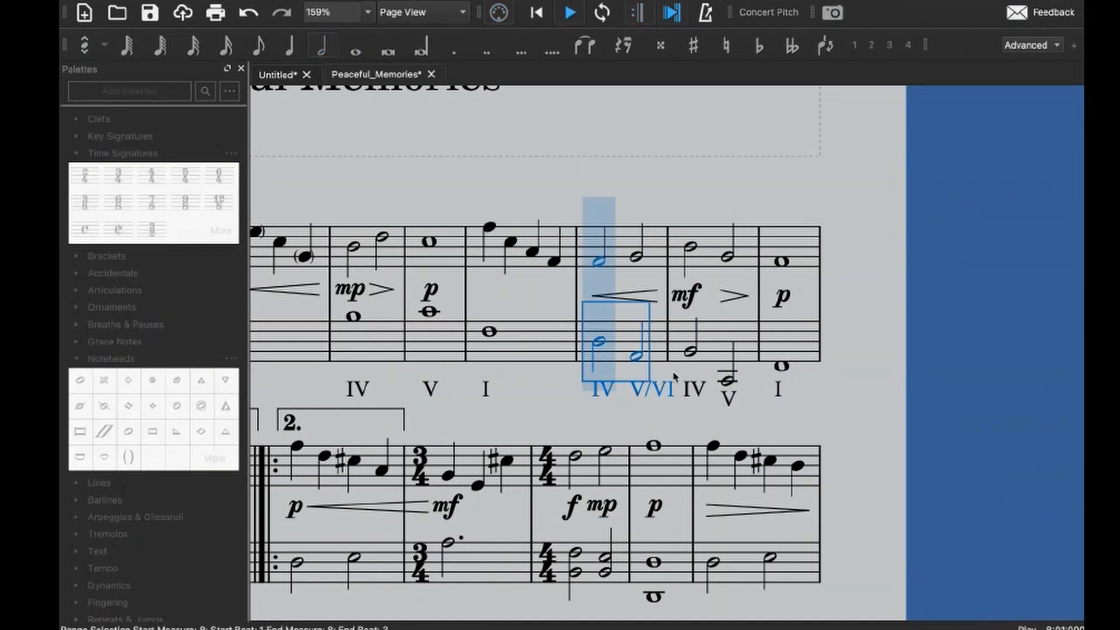
{"action": "left_click", "coordinate": [603, 390]}
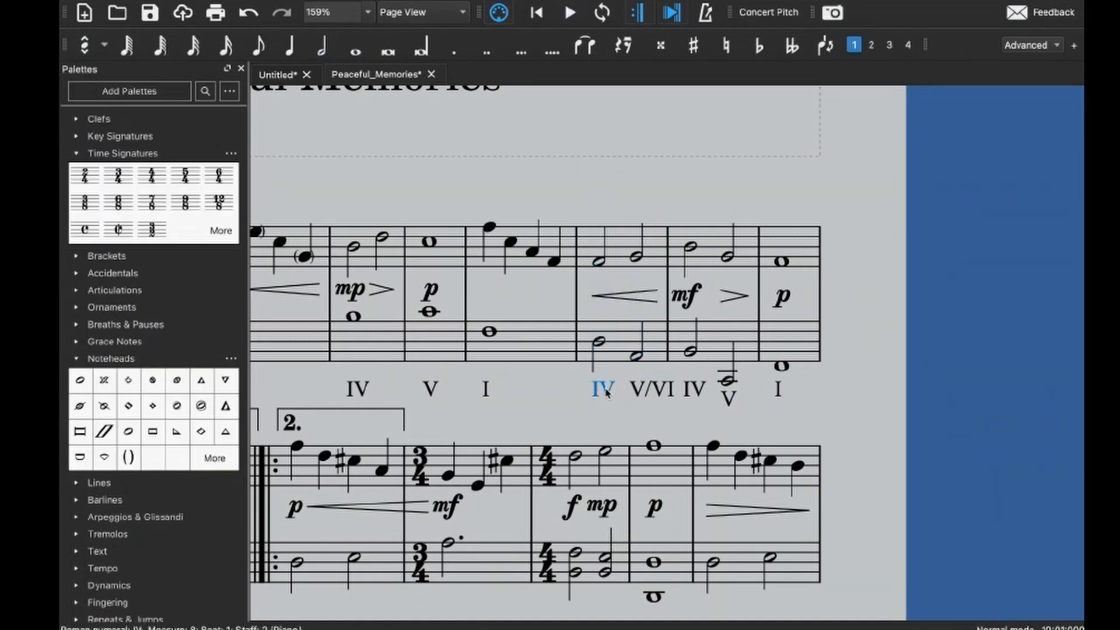
{"action": "key", "text": "Delete"}
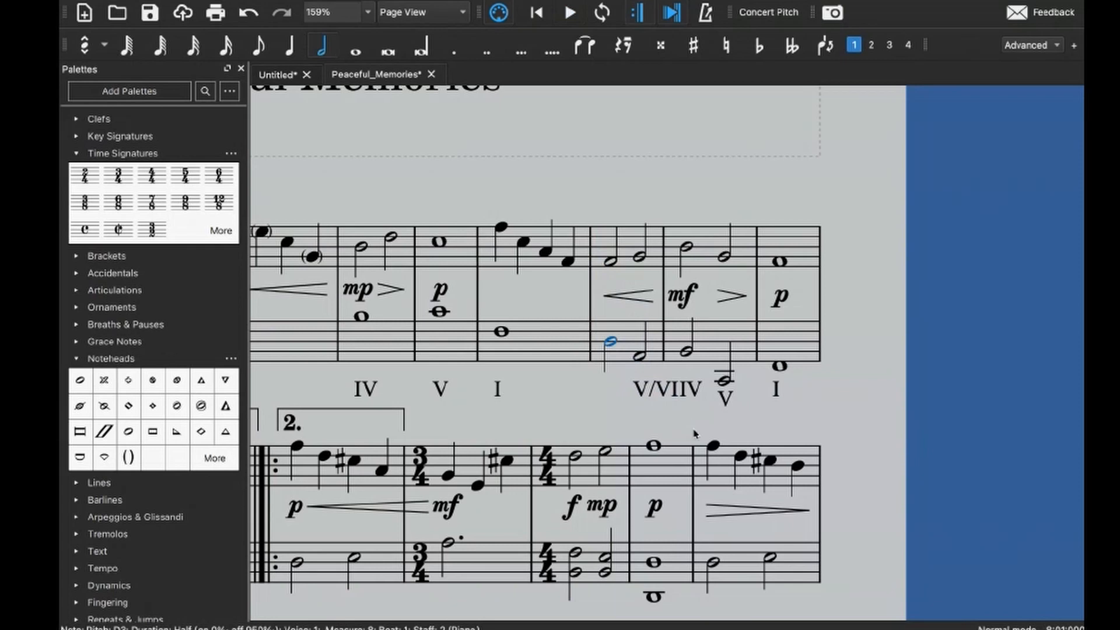
{"action": "key", "text": "ctrl+r"}
{"action": "type", "text": "vi"}
{"action": "left_click", "coordinate": [649, 389]}
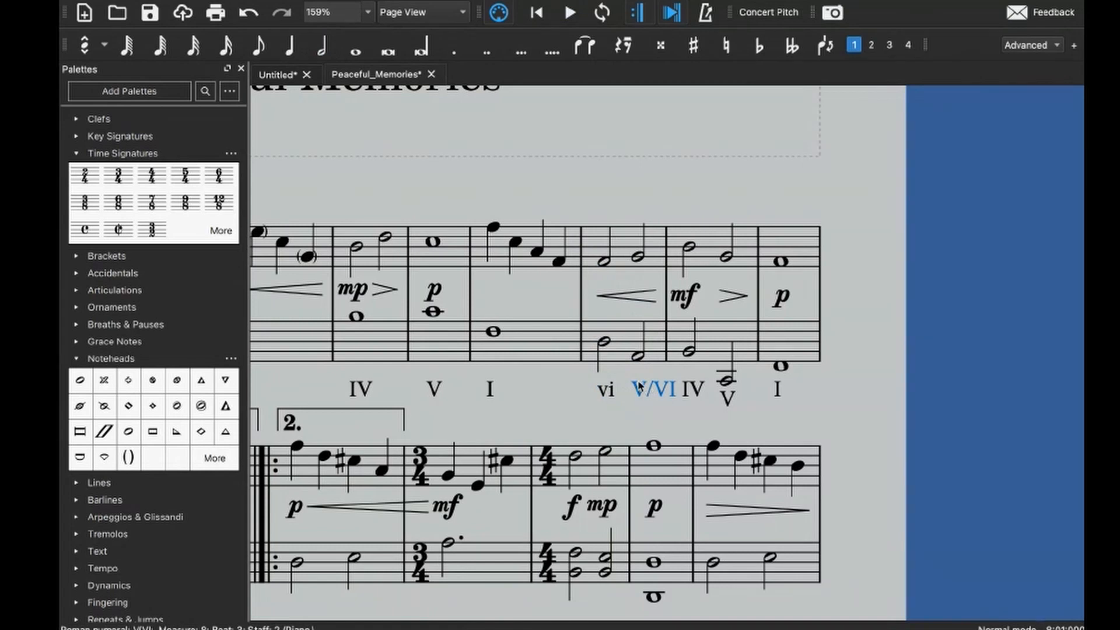
- Play back the passage from measure 7 through measure 9 to check its harmony
{"action": "key", "text": "space"}
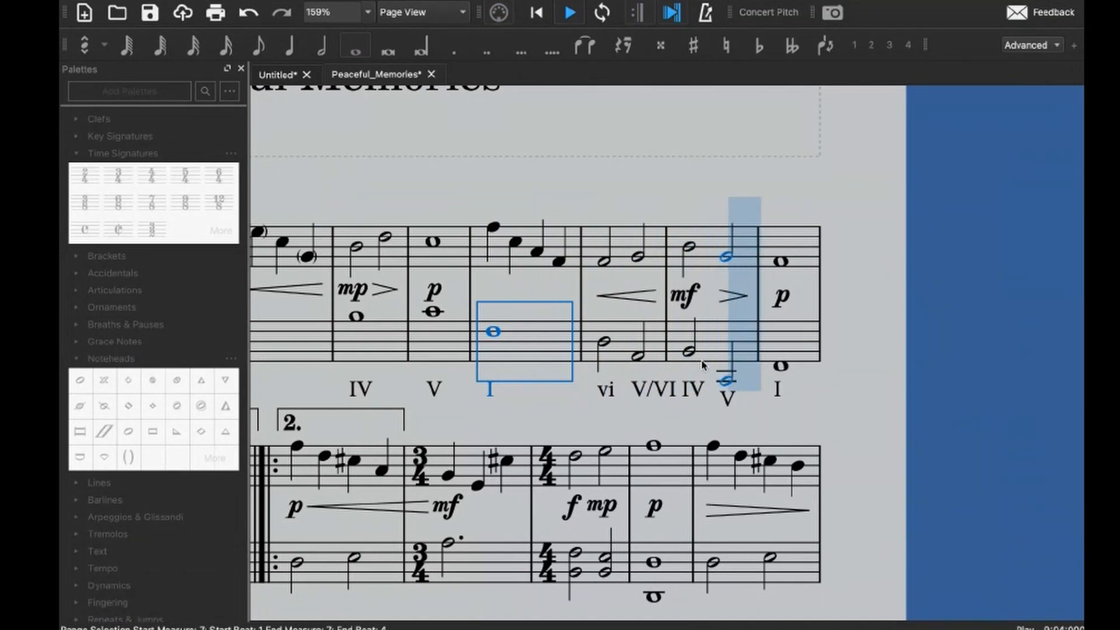
{"action": "key", "text": "space"}
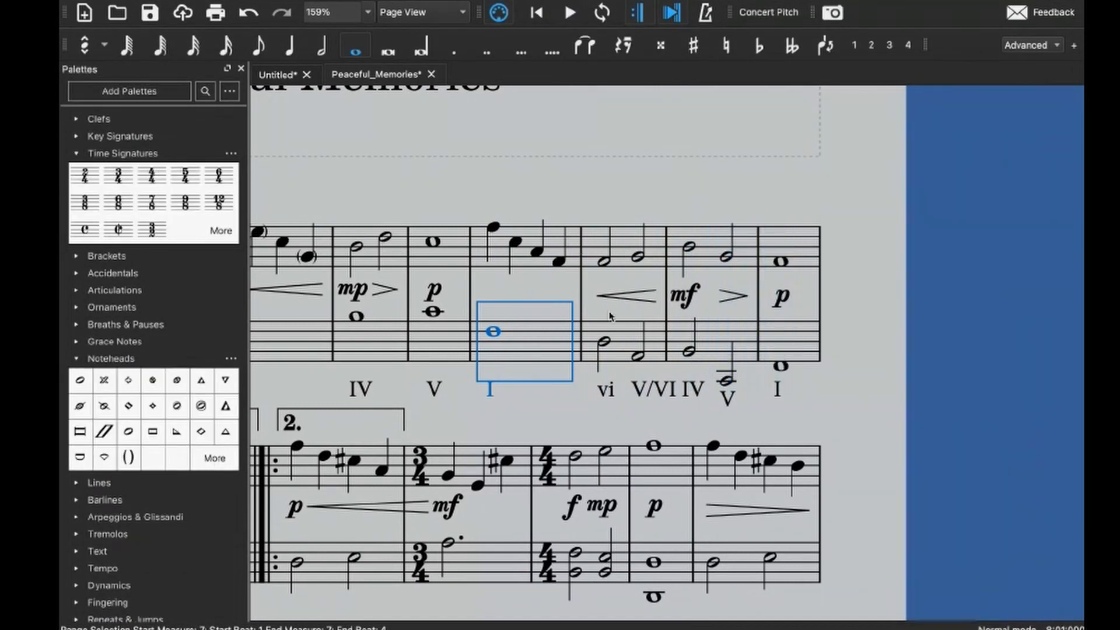
{"action": "key", "text": "Escape"}
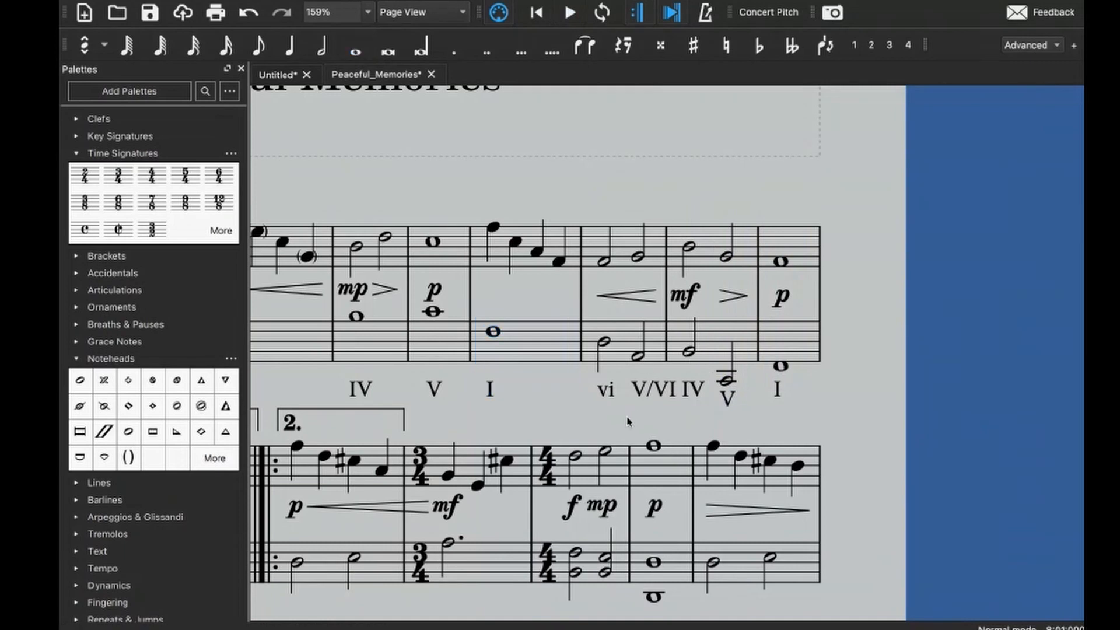
- Add the Roman numerals I, IV and V below the first bass notes of measures 11, 12 and 13
{"action": "key", "text": "Home"}
{"action": "left_click", "coordinate": [496, 378]}
{"action": "key", "text": "alt+shift+r"}
{"action": "type", "text": "I"}
{"action": "left_click", "coordinate": [639, 367]}
{"action": "key", "text": "alt+shift+r"}
{"action": "type", "text": "IV"}
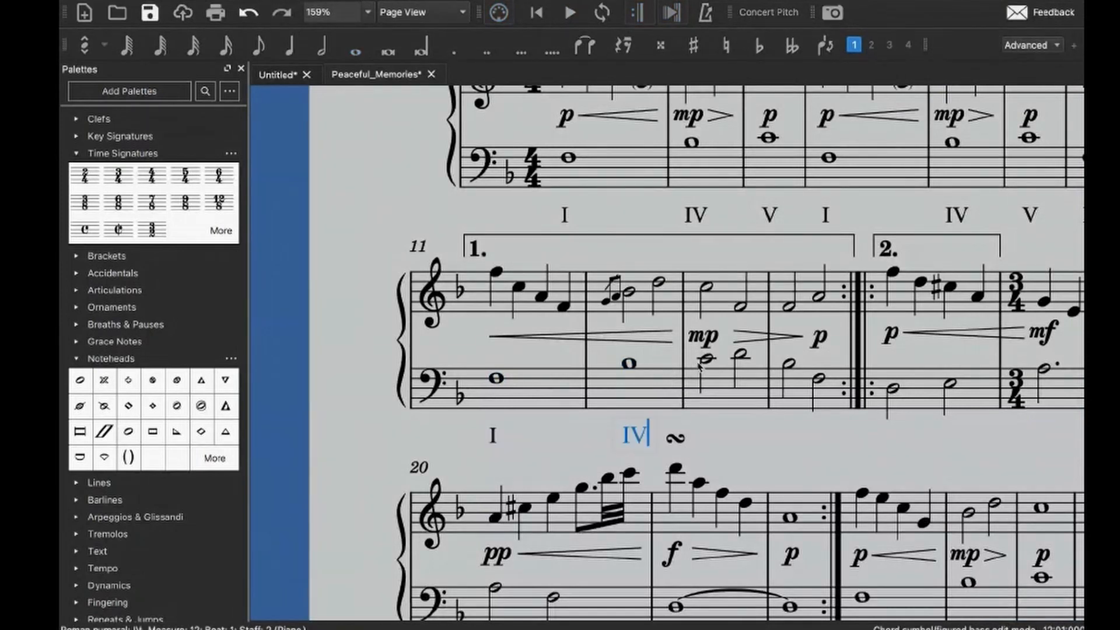
{"action": "key", "text": "space"}
{"action": "type", "text": "V"}
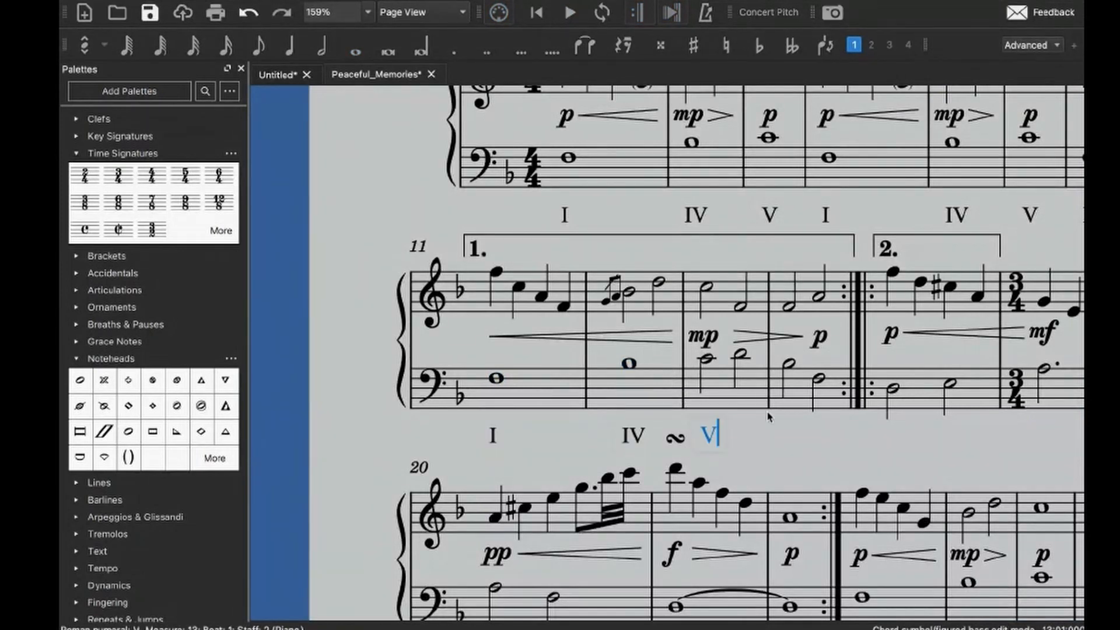
- Add the Roman numeral vi below the second bass note of measure 13
{"action": "left_click", "coordinate": [741, 355]}
{"action": "key", "text": "alt+shift+r"}
{"action": "type", "text": "vi"}
{"action": "key", "text": "Escape"}
- Add the Roman numerals IV and I below the two bass notes of measure 14
{"action": "left_click", "coordinate": [790, 365]}
{"action": "key", "text": "space"}
{"action": "key", "text": "space"}
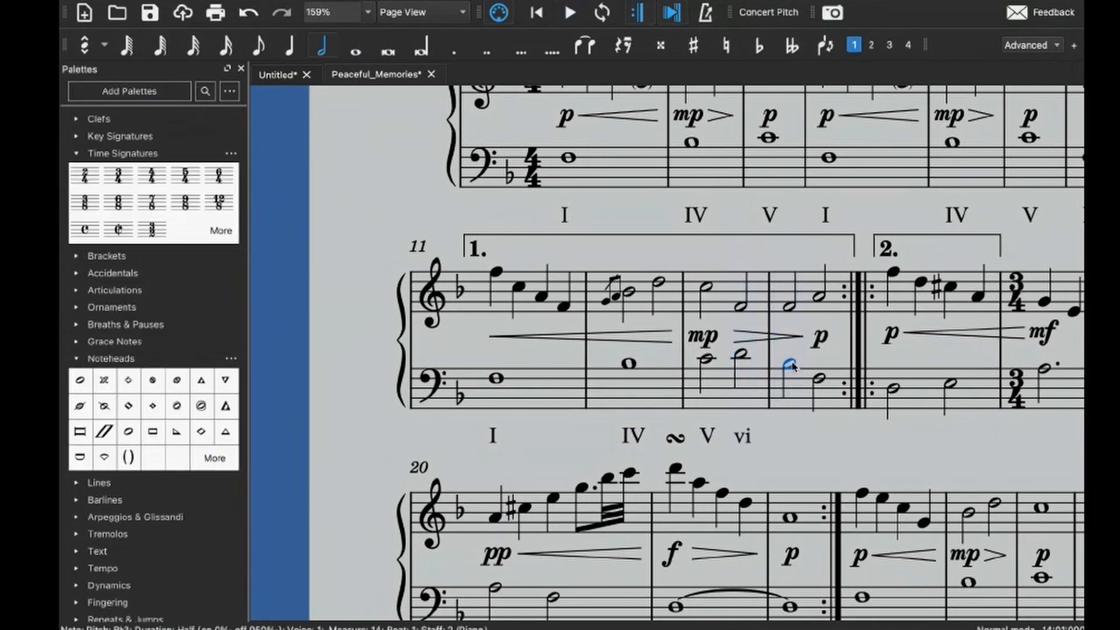
{"action": "key", "text": "alt+shift+r"}
{"action": "type", "text": "IV"}
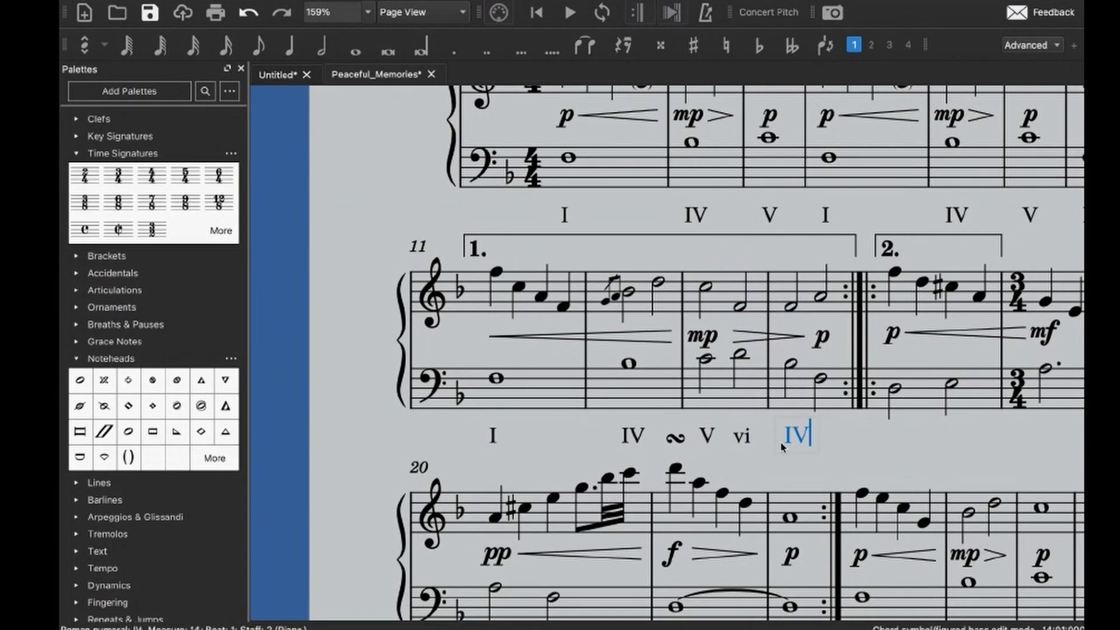
{"action": "key", "text": "space"}
{"action": "type", "text": "I"}
{"action": "key", "text": "Escape"}
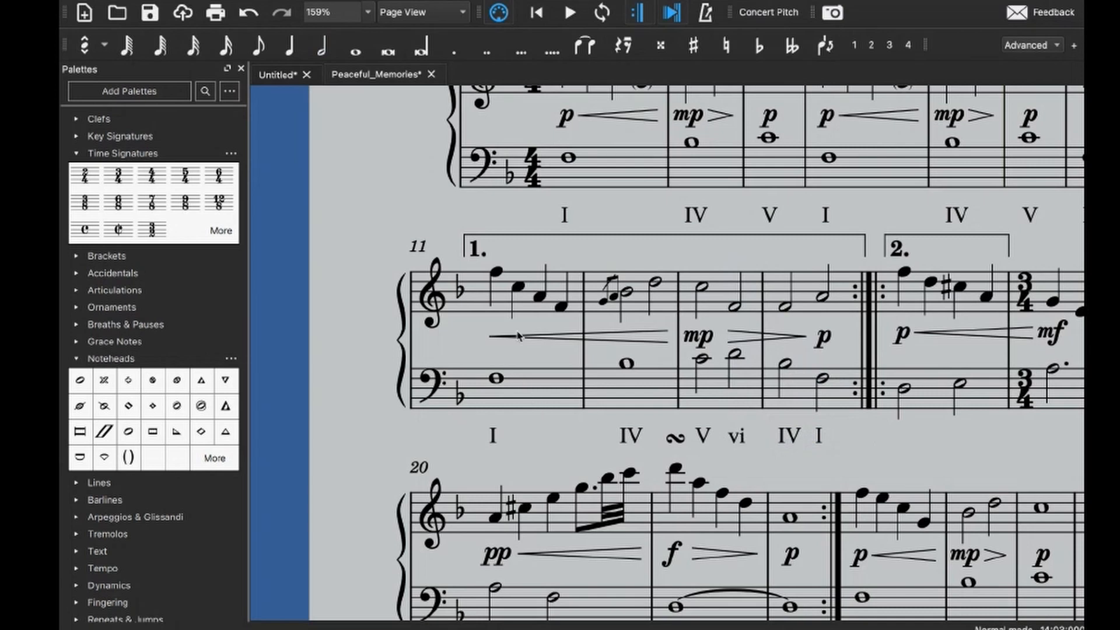
- Put notehead parentheses around the two treble grace notes of measure 12 together
{"action": "left_click", "coordinate": [603, 302]}
{"action": "left_click", "coordinate": [612, 296], "text": "ctrl"}
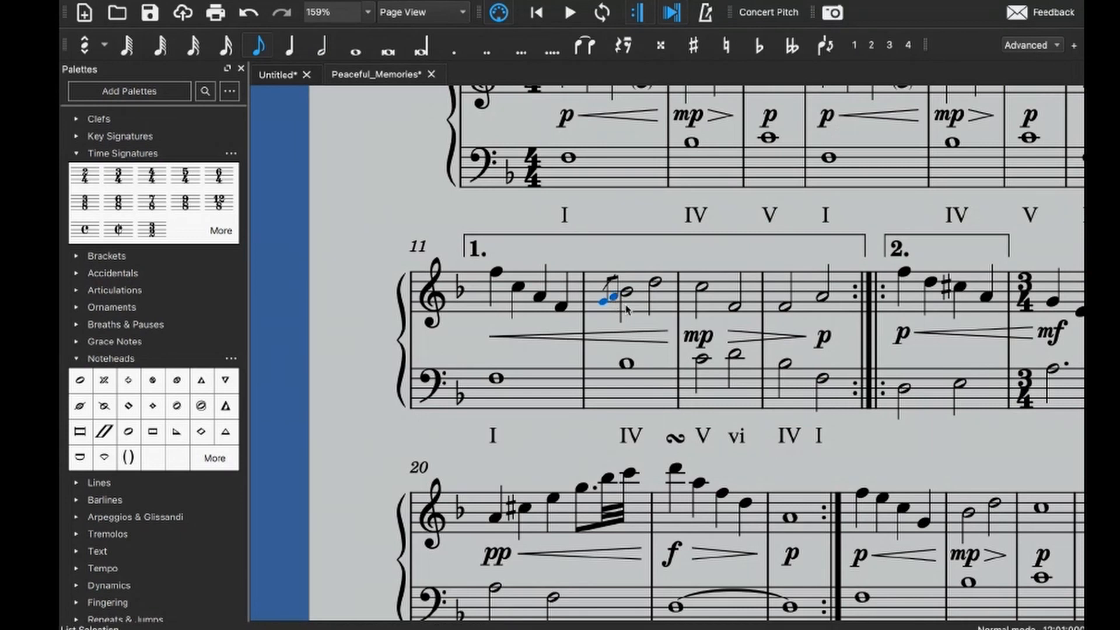
{"action": "left_click", "coordinate": [129, 457]}
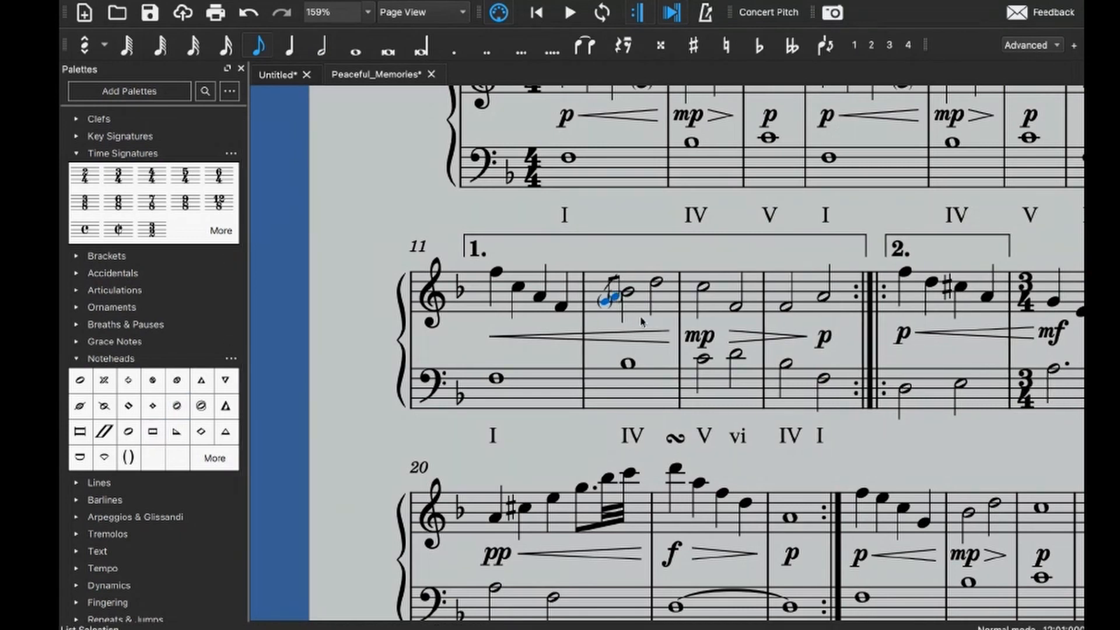
- Play back the first ending from measure 12 to check its harmony
{"action": "left_click", "coordinate": [641, 322]}
{"action": "key", "text": "space"}
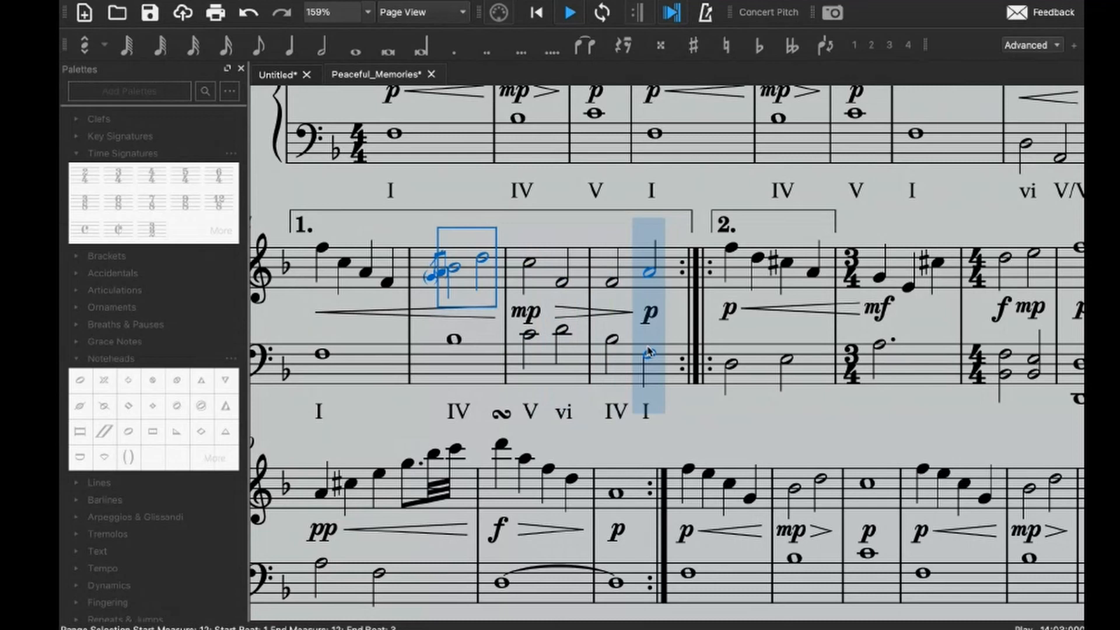
{"action": "key", "text": "space"}
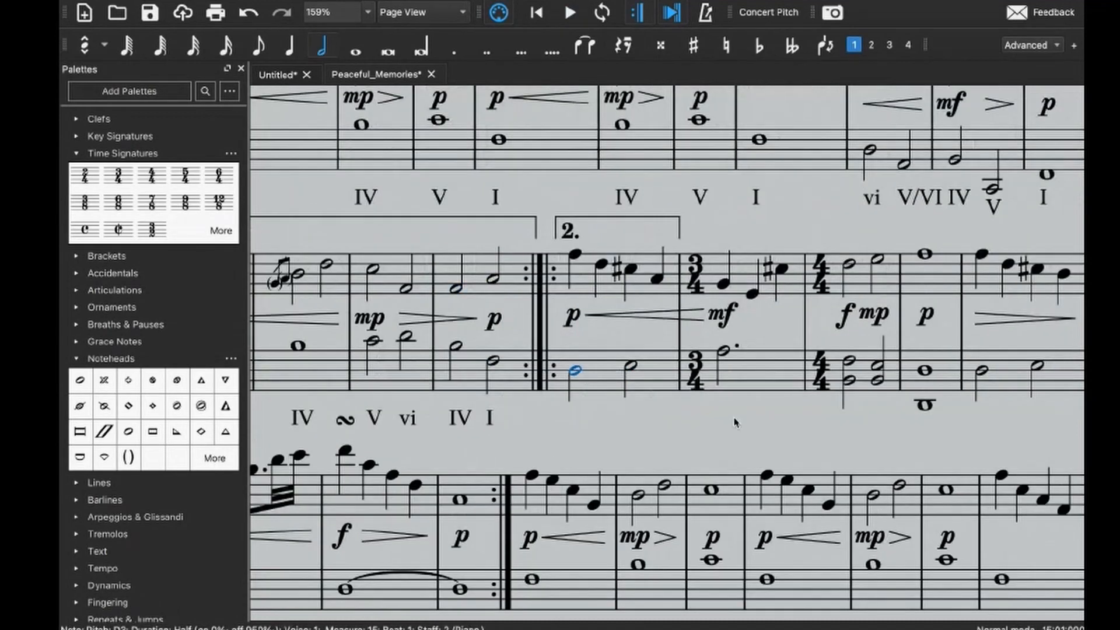
- Try the Roman numerals I and i in turn below the first bass note of measure 15
{"action": "key", "text": "super+k"}
{"action": "key", "text": "Escape"}
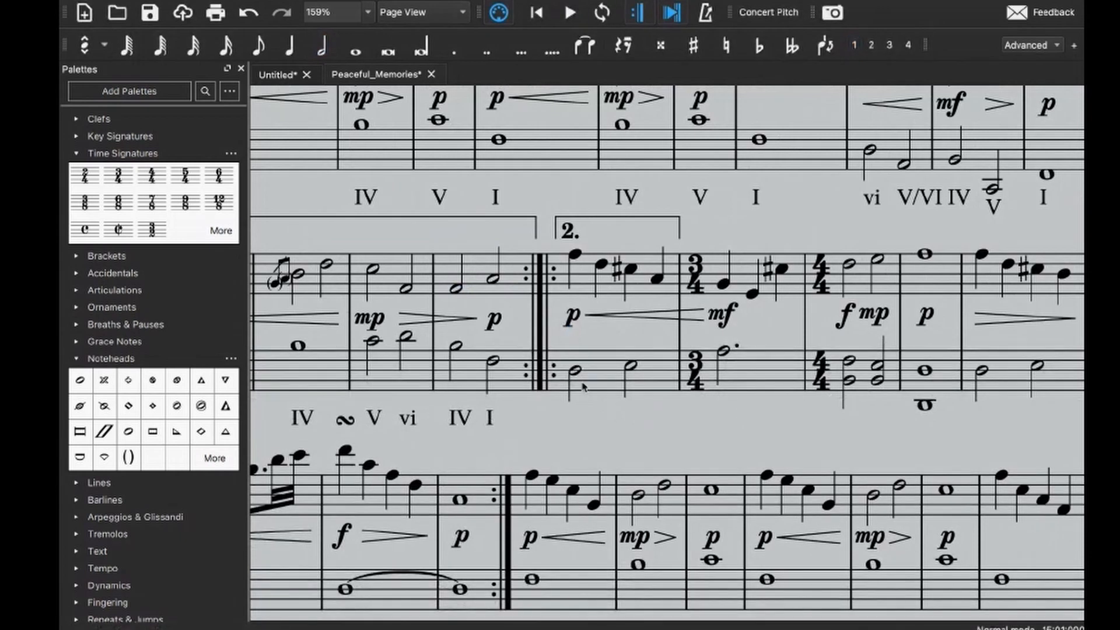
{"action": "key", "text": "super+k"}
{"action": "type", "text": "I"}
{"action": "key", "text": "Escape"}
{"action": "key", "text": "ctrl+z"}
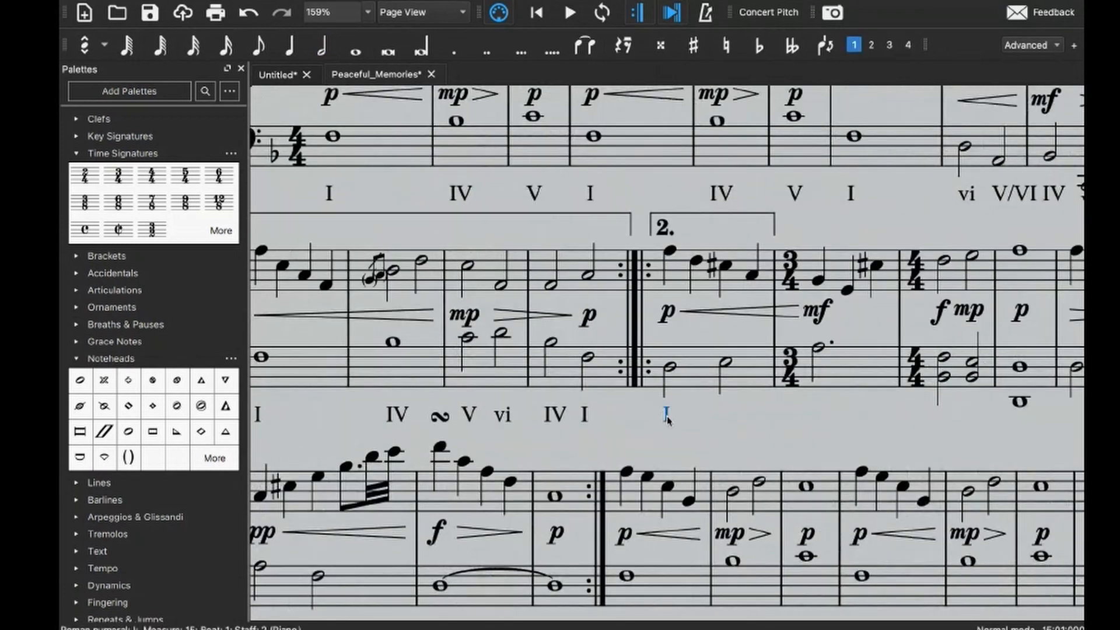
{"action": "key", "text": "super+k"}
{"action": "type", "text": "i"}
{"action": "key", "text": "Escape"}
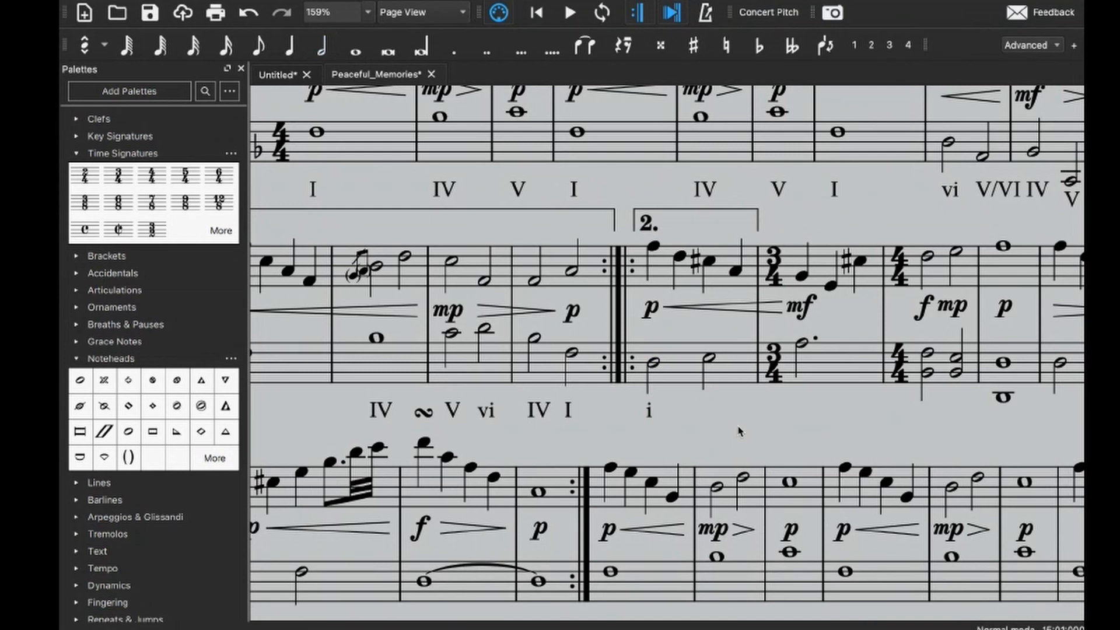
- Replace the numeral below the first bass note of measure 15 with vi and add V/VI below the second
{"action": "left_click", "coordinate": [650, 410]}
{"action": "key", "text": "Delete"}
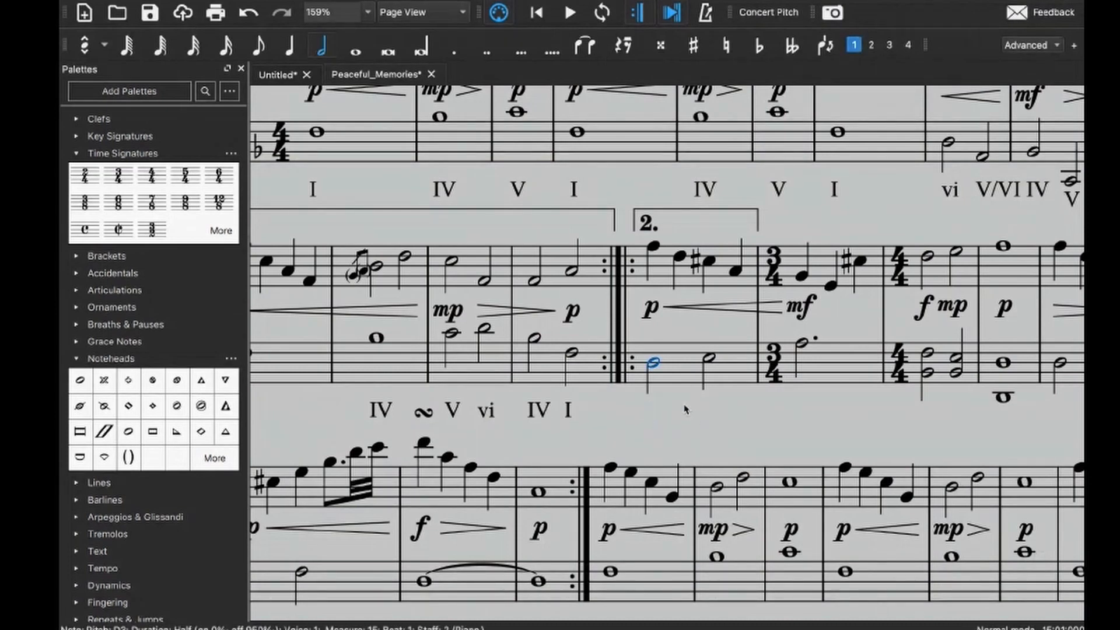
{"action": "key", "text": "ctrl+k"}
{"action": "type", "text": "vi"}
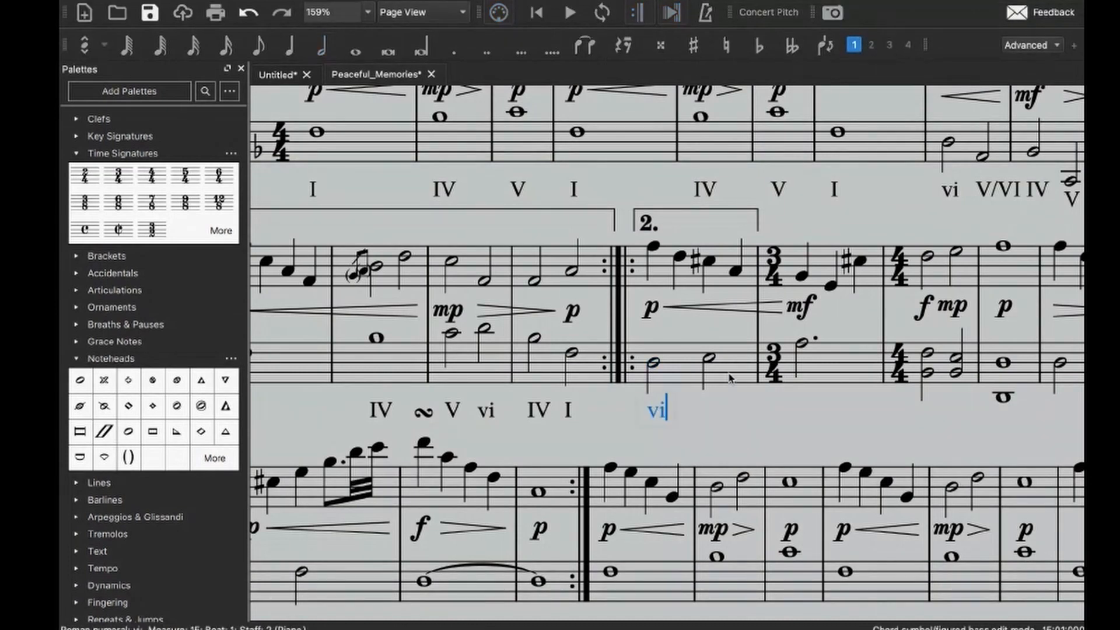
{"action": "key", "text": "space"}
{"action": "type", "text": "V/VI"}
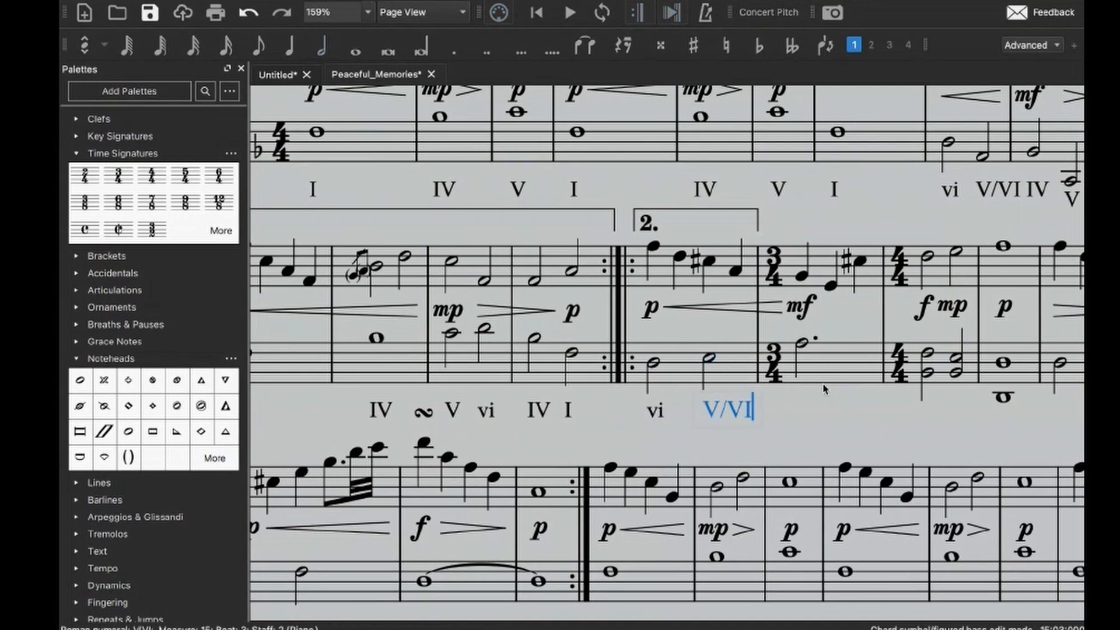
{"action": "left_click", "coordinate": [828, 396]}
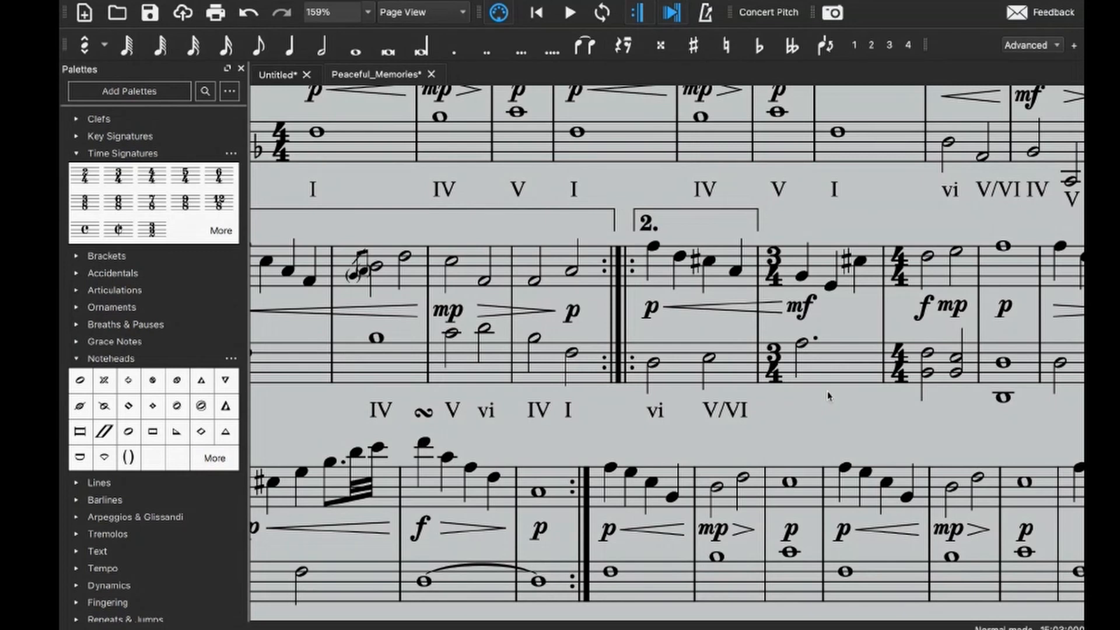
- Add a second row of Roman numerals in measure 15, with i below vi and V below V/VI
{"action": "key", "text": "Escape"}
{"action": "left_click", "coordinate": [803, 345]}
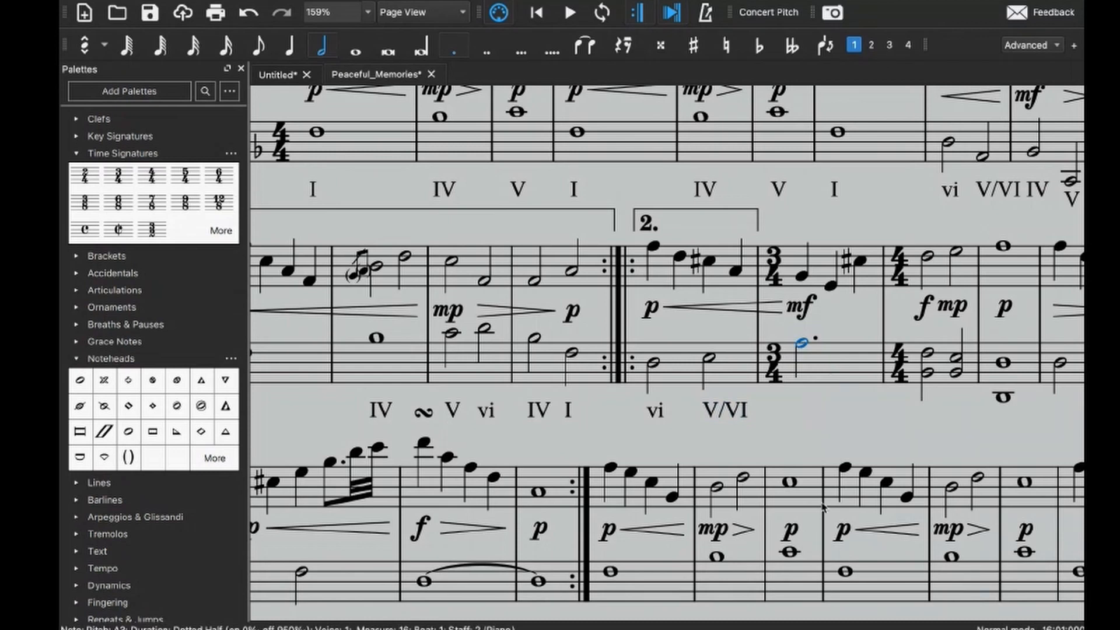
{"action": "left_click", "coordinate": [652, 353]}
{"action": "key", "text": "alt+shift+r"}
{"action": "type", "text": "I"}
{"action": "key", "text": "space"}
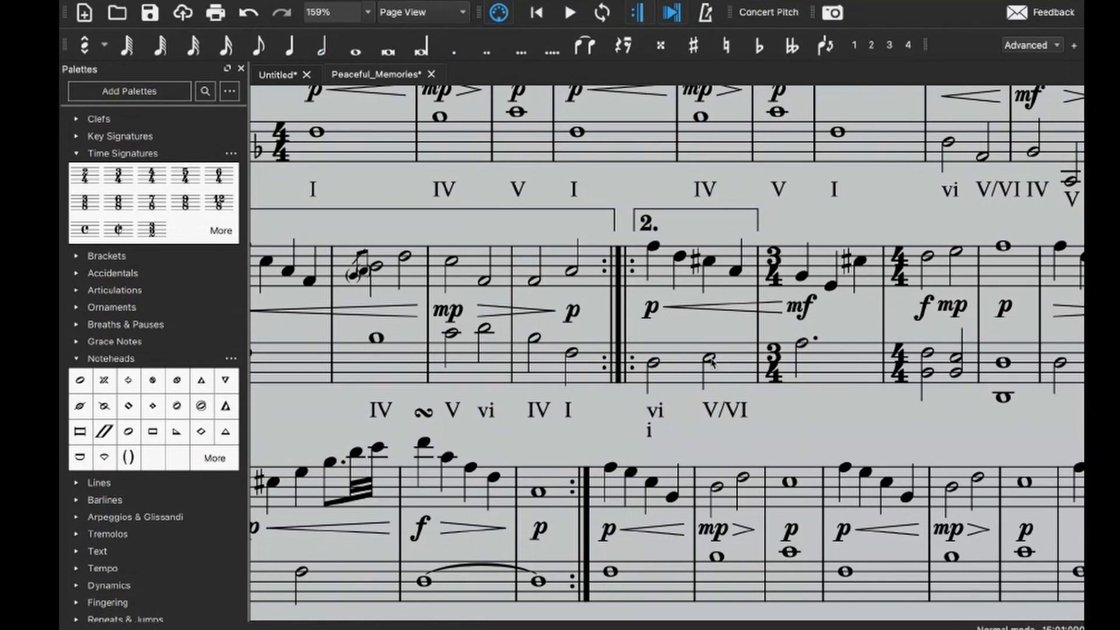
{"action": "type", "text": "V"}
{"action": "key", "text": "Escape"}
- Try to add the system text Dm at measure 15 and place it by the bass staff, and remove it again
{"action": "left_click", "coordinate": [653, 362]}
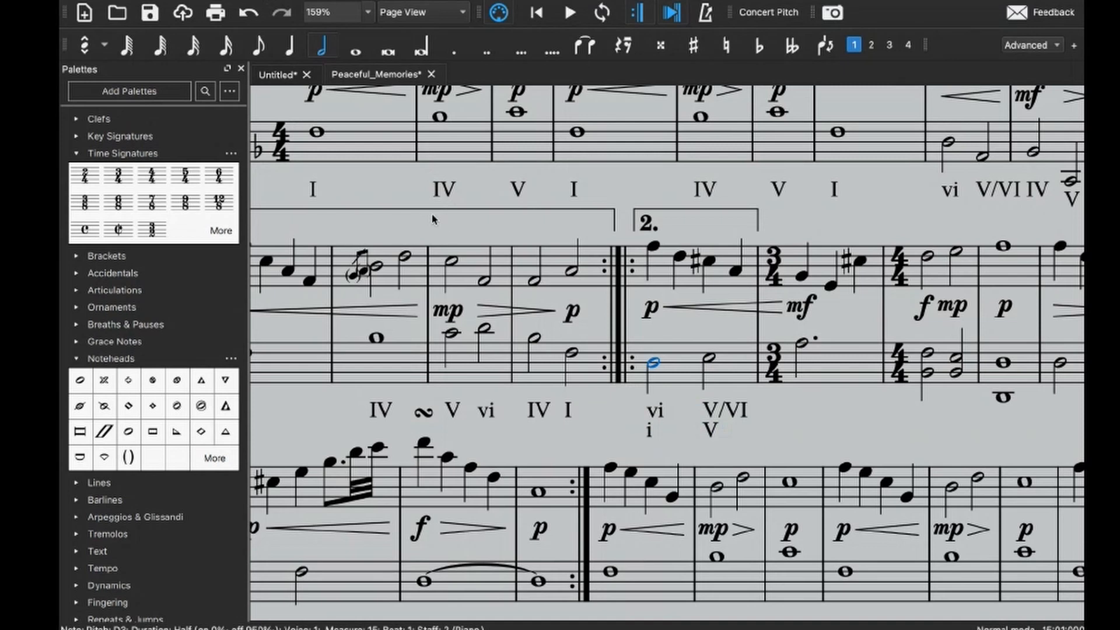
{"action": "key", "text": "ctrl+shift+t"}
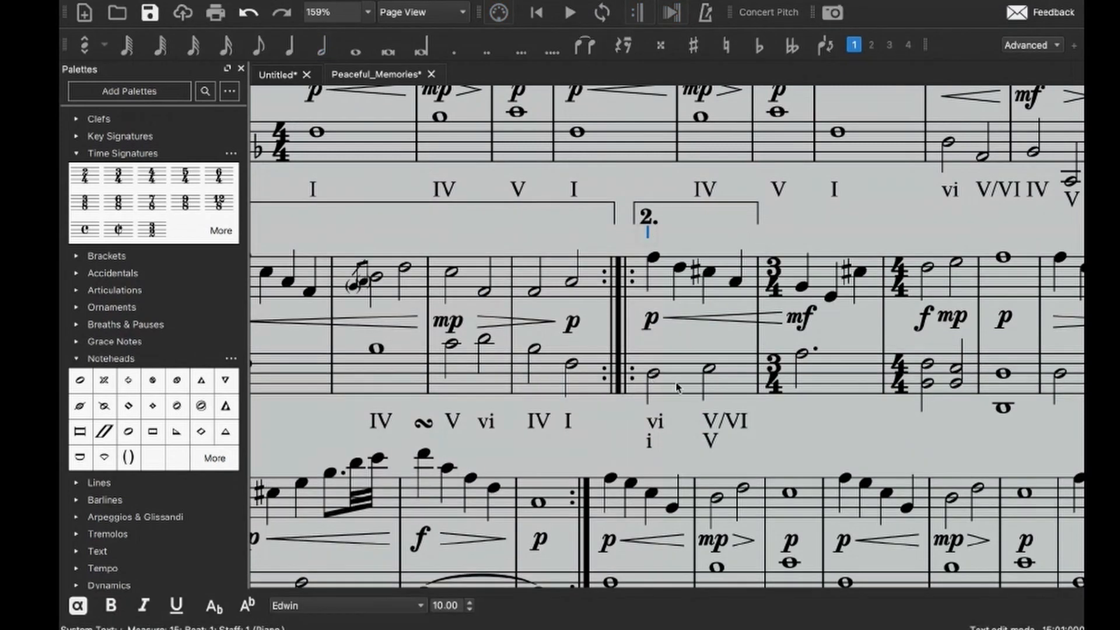
{"action": "type", "text": "Dm"}
{"action": "key", "text": "Escape"}
{"action": "left_click_drag", "start_coordinate": [669, 243], "coordinate": [627, 480]}
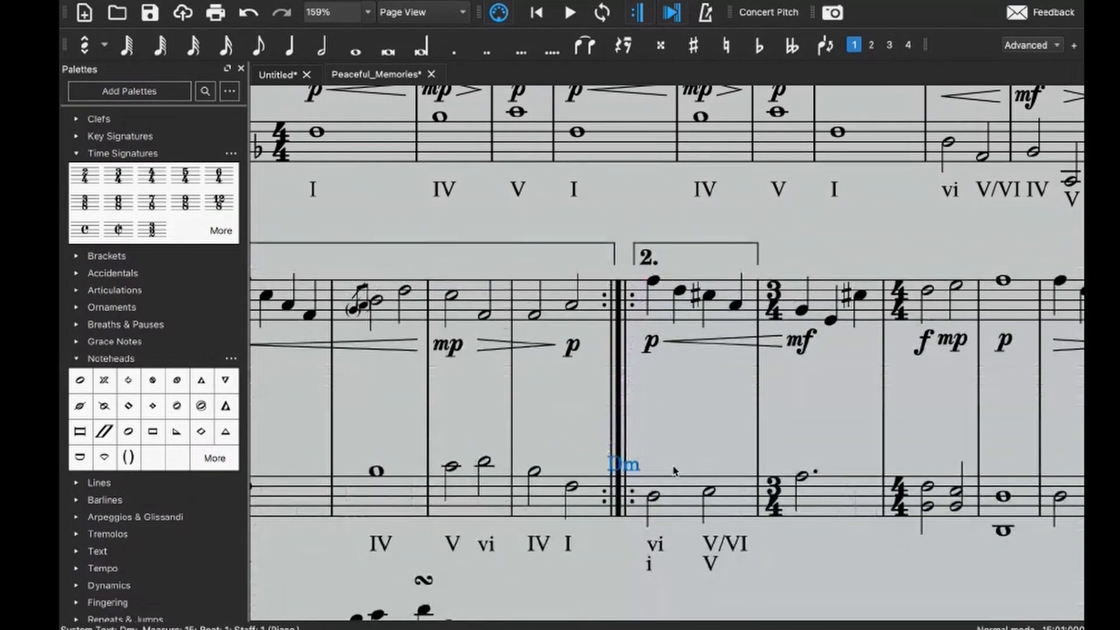
{"action": "key", "text": "ctrl+z"}
{"action": "key", "text": "Delete"}
- Add Dm as a Roman numeral entry at the first bass note of measure 15 and place it just before the i
{"action": "left_click", "coordinate": [652, 362]}
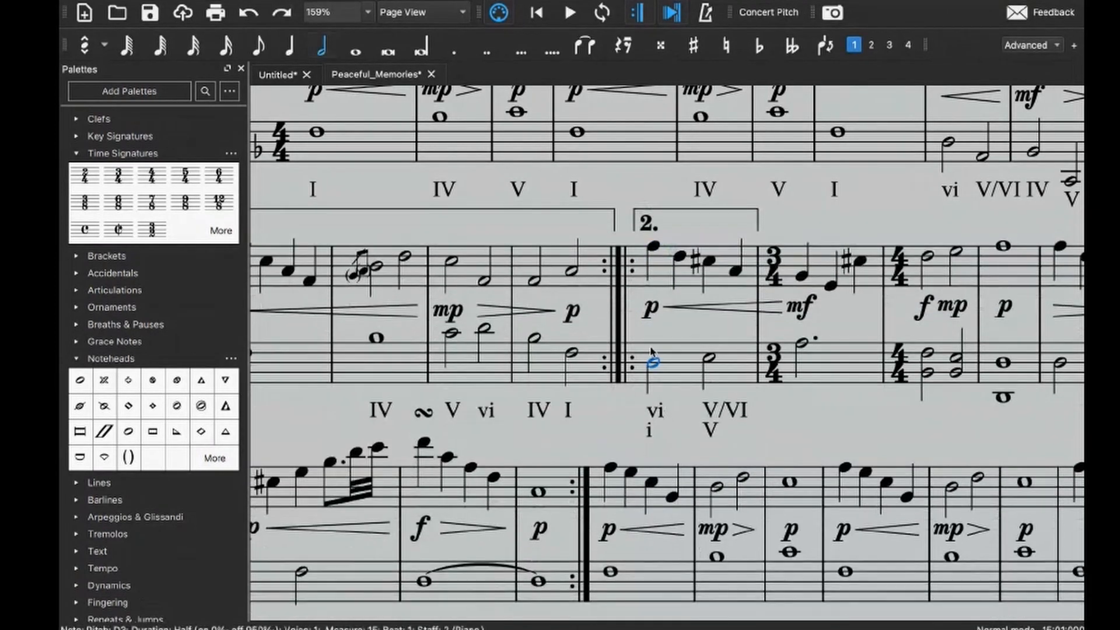
{"action": "left_click", "coordinate": [646, 355]}
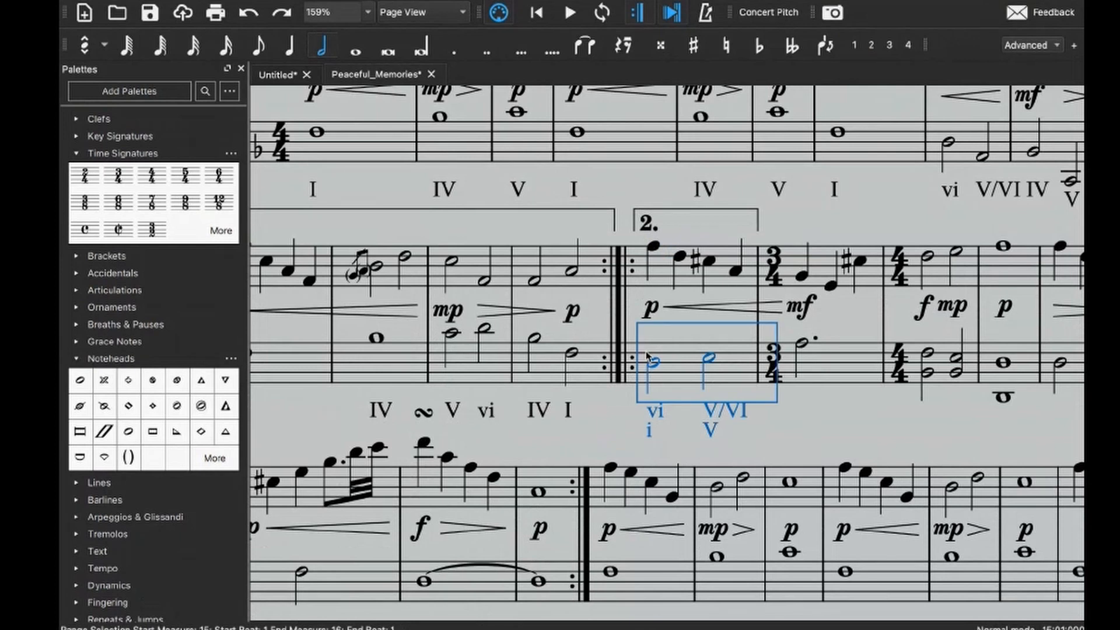
{"action": "left_click", "coordinate": [653, 362]}
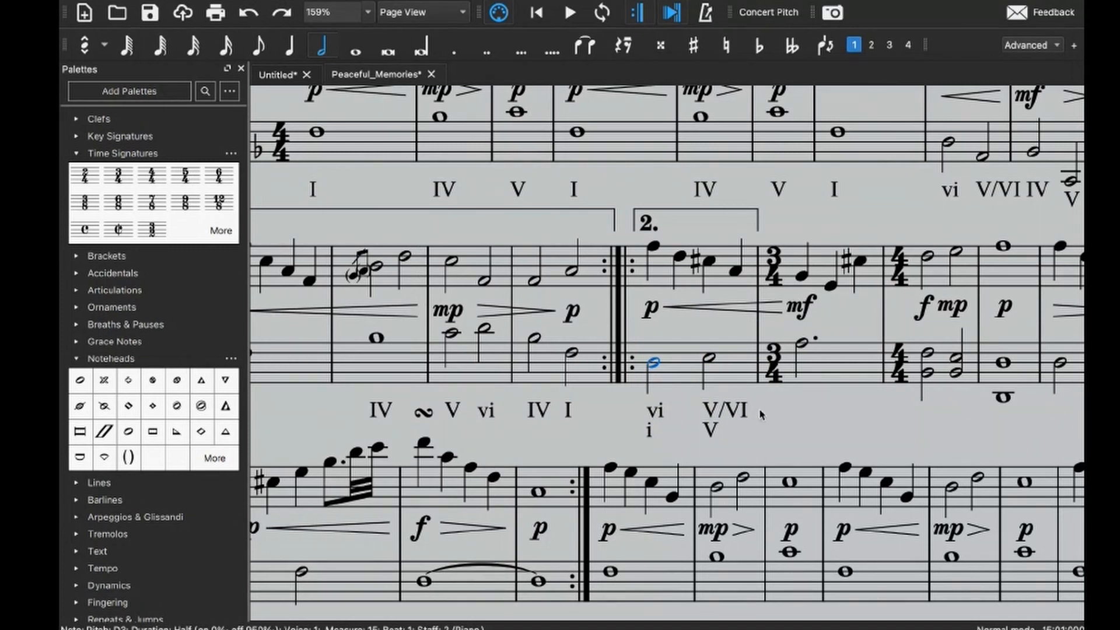
{"action": "key", "text": "ctrl+v"}
{"action": "left_click_drag", "start_coordinate": [669, 446], "coordinate": [628, 433]}
{"action": "left_click", "coordinate": [680, 448]}
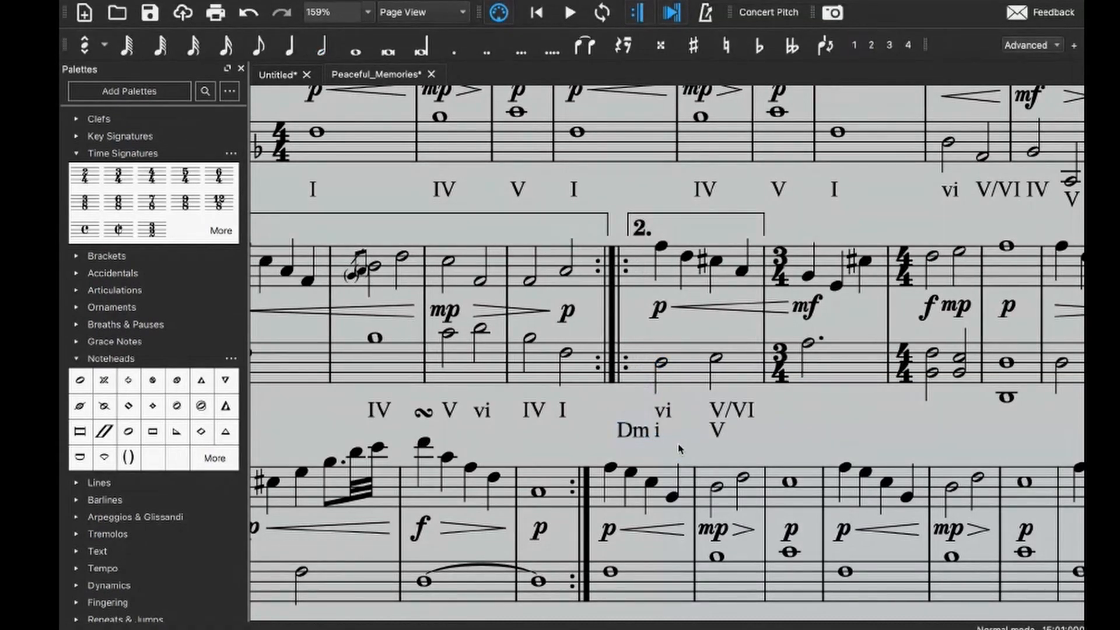
{"action": "double_click", "coordinate": [645, 432]}
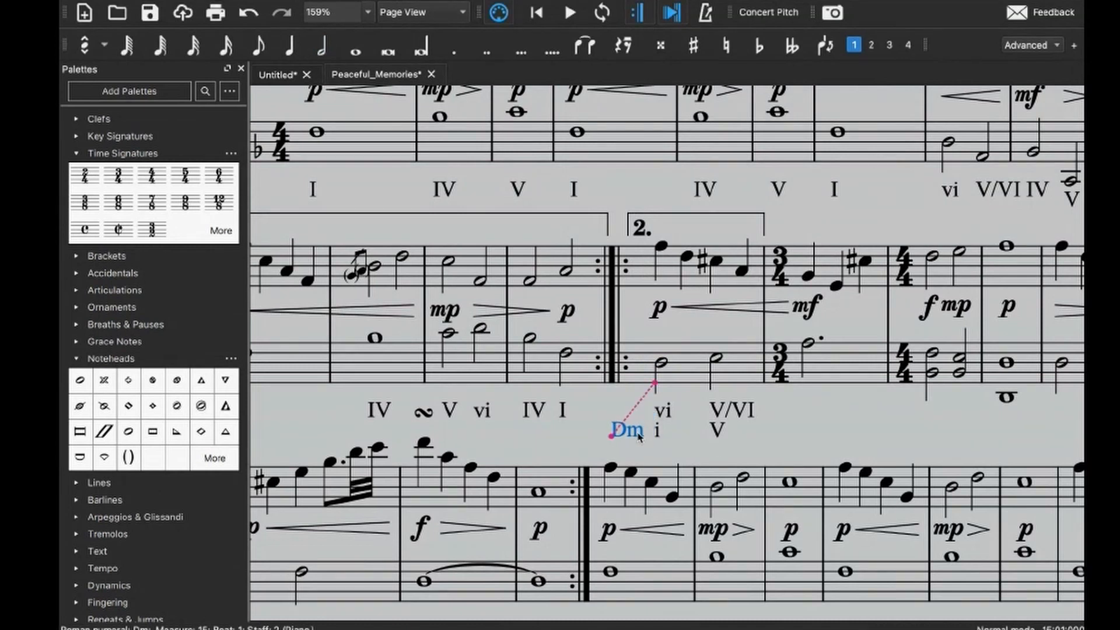
{"action": "left_click", "coordinate": [685, 448]}
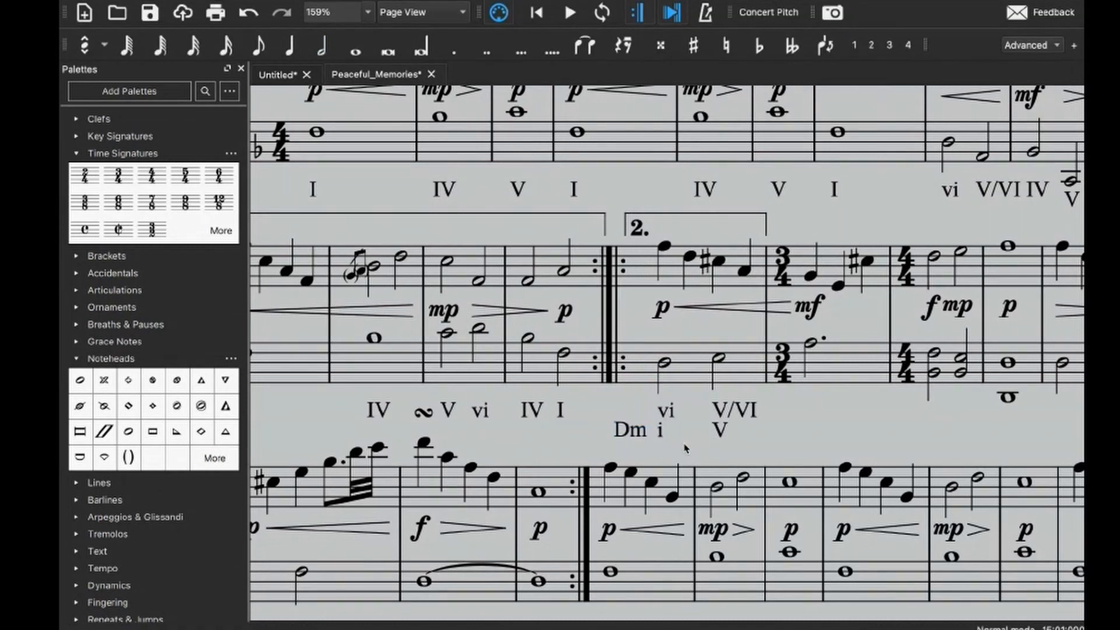
- Play back the bass staff of measure 15 to check its harmony
{"action": "scroll", "coordinate": [685, 448], "scroll_direction": "right", "scroll_amount": 5}
{"action": "left_click", "coordinate": [474, 368]}
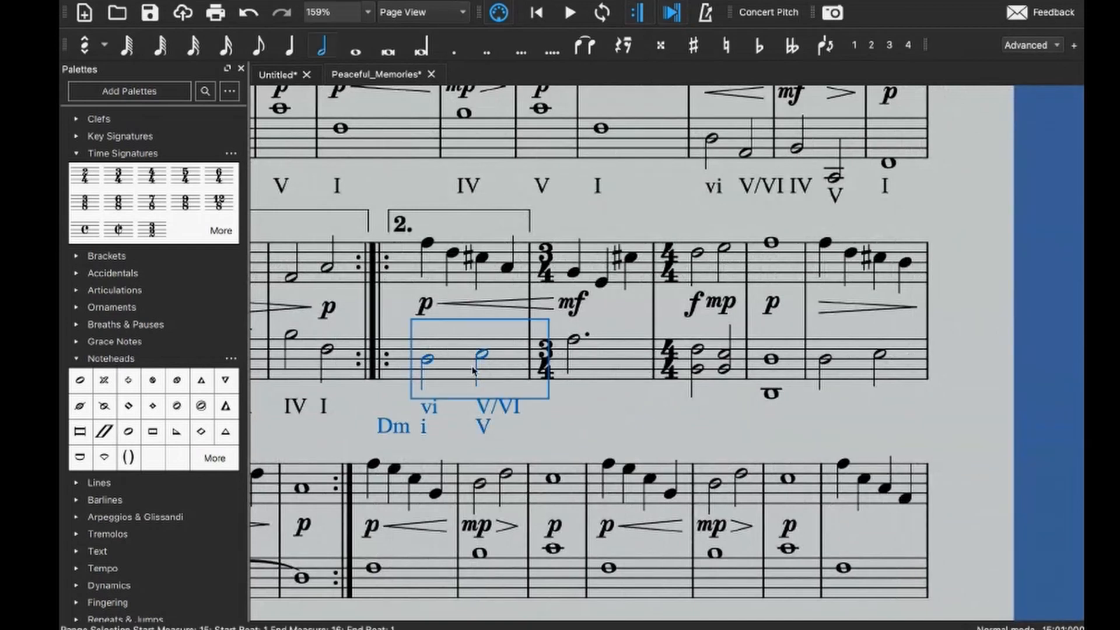
{"action": "key", "text": "space"}
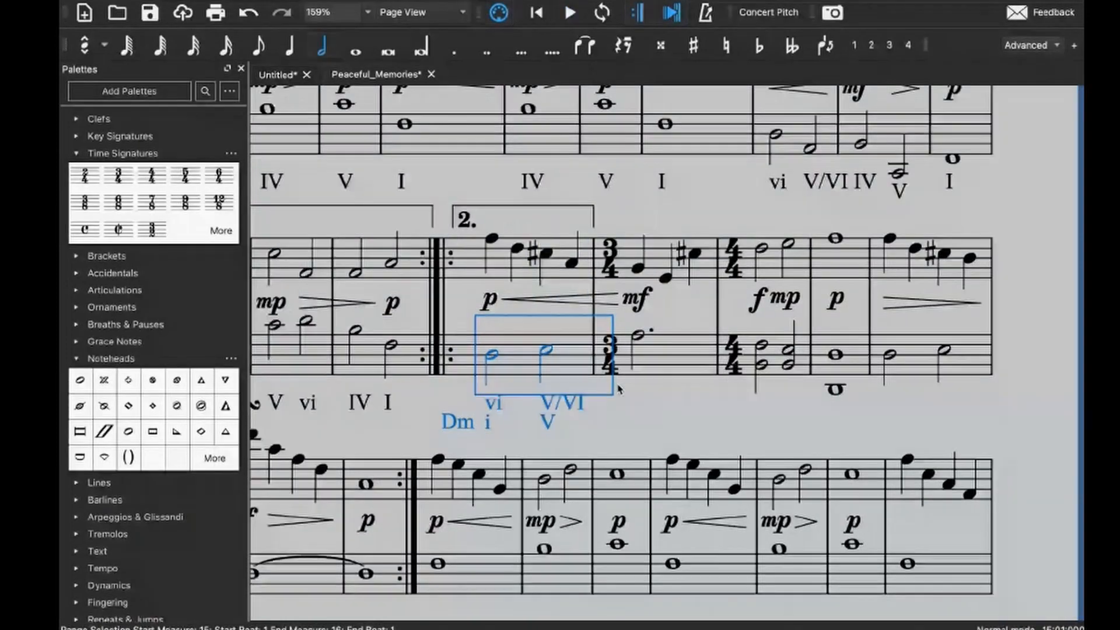
- Add the inversion figures 64 to the lower-row V below the second bass note of measure 15
{"action": "left_click", "coordinate": [547, 422]}
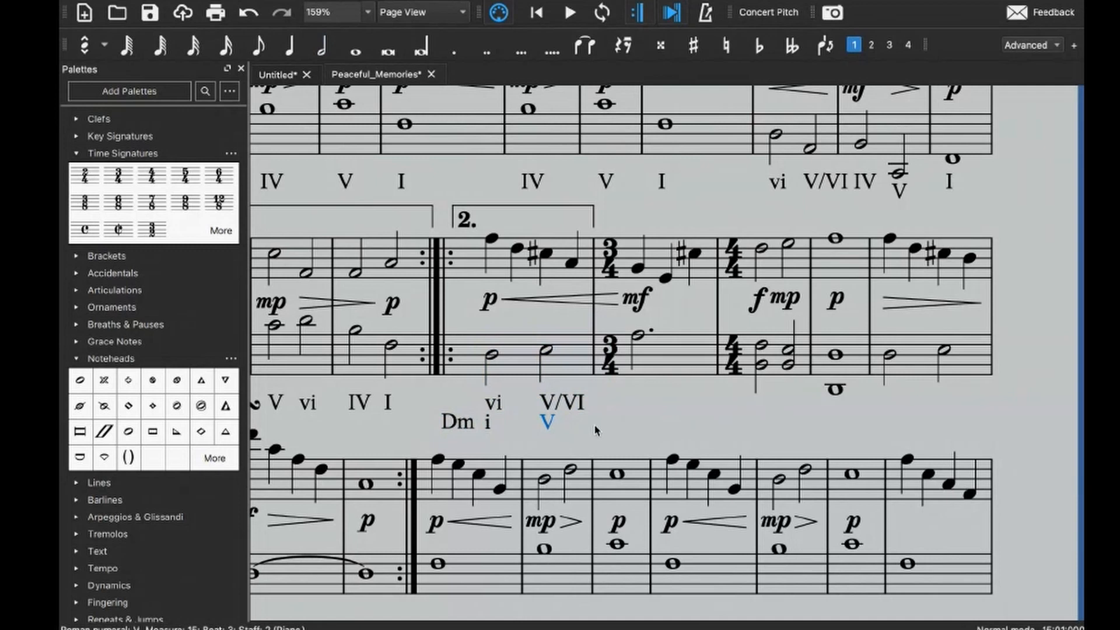
{"action": "scroll", "coordinate": [596, 430], "scroll_direction": "left", "scroll_amount": 4}
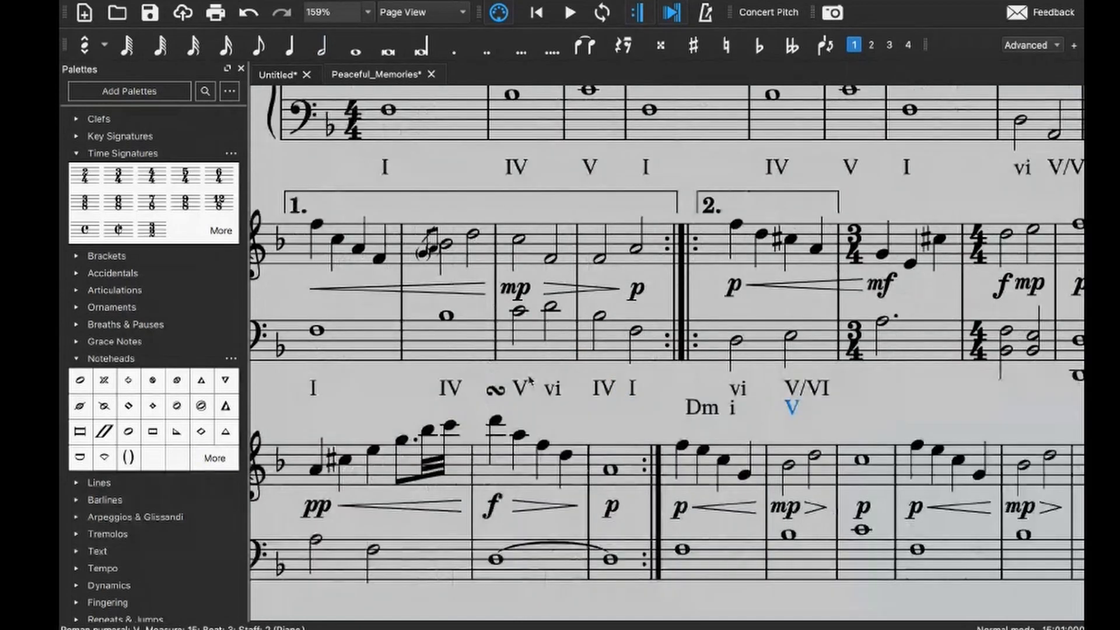
{"action": "scroll", "coordinate": [528, 386], "scroll_direction": "right", "scroll_amount": 5}
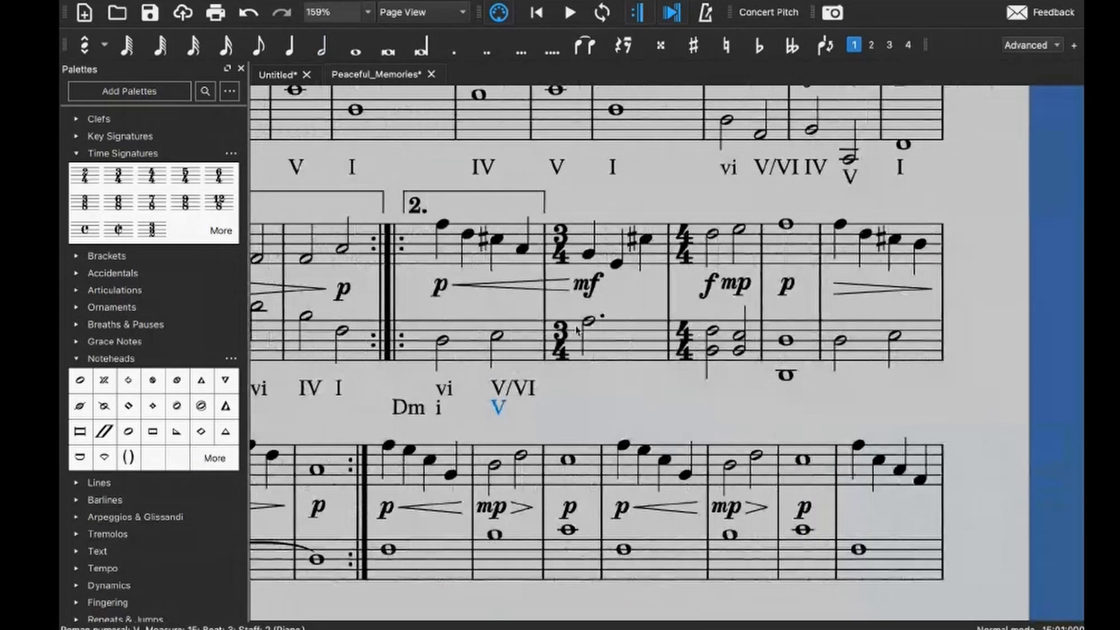
{"action": "key", "text": "ctrl+e"}
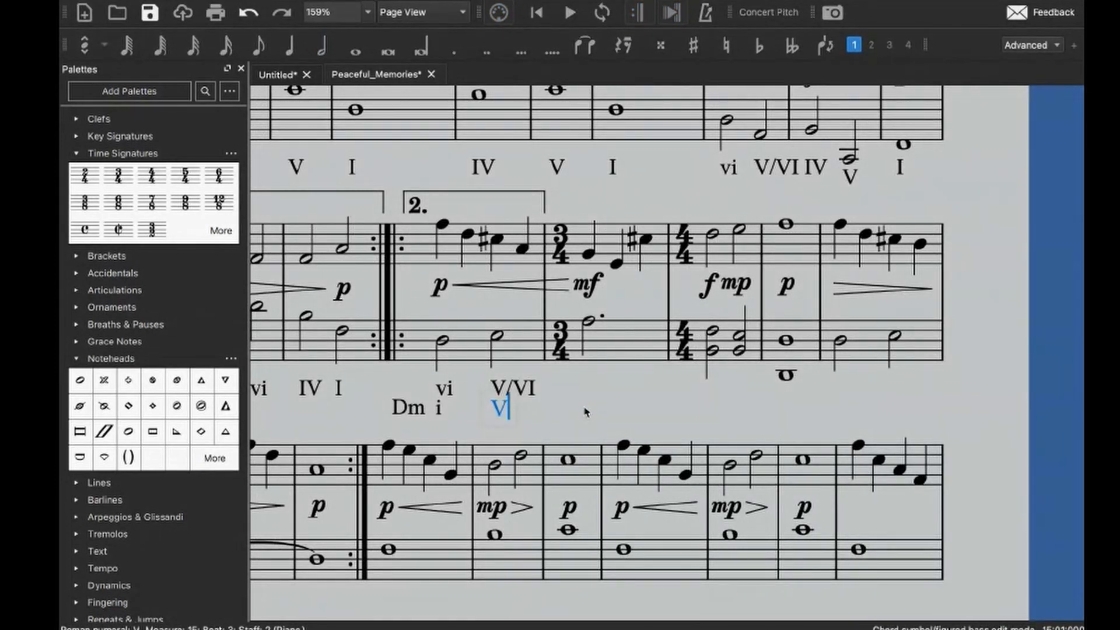
{"action": "type", "text": "64"}
{"action": "key", "text": "Escape"}
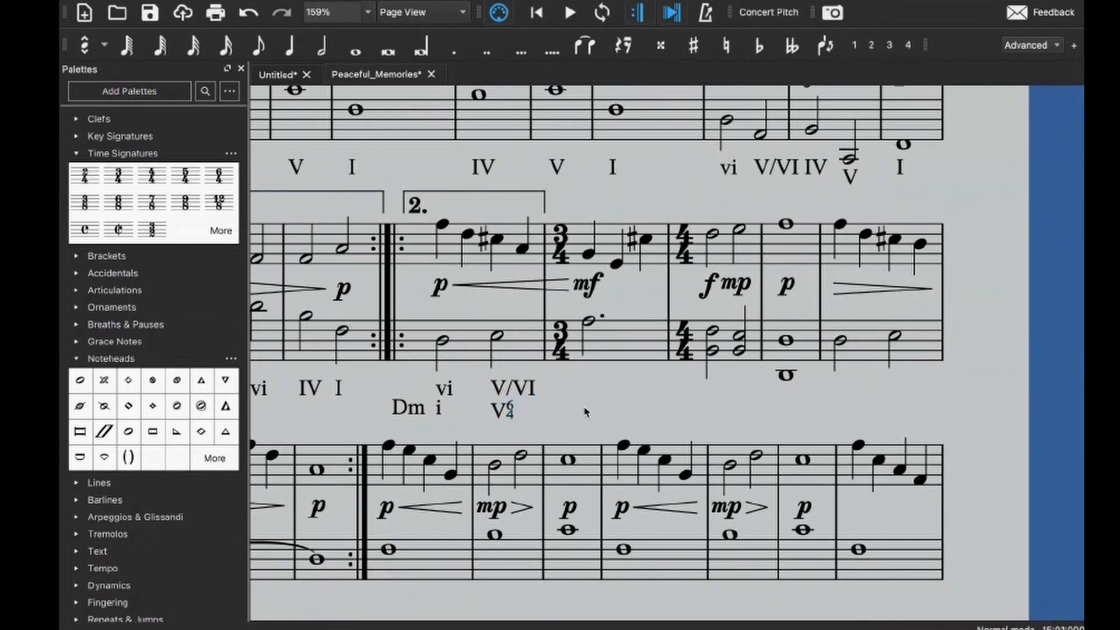
{"action": "left_click", "coordinate": [505, 410]}
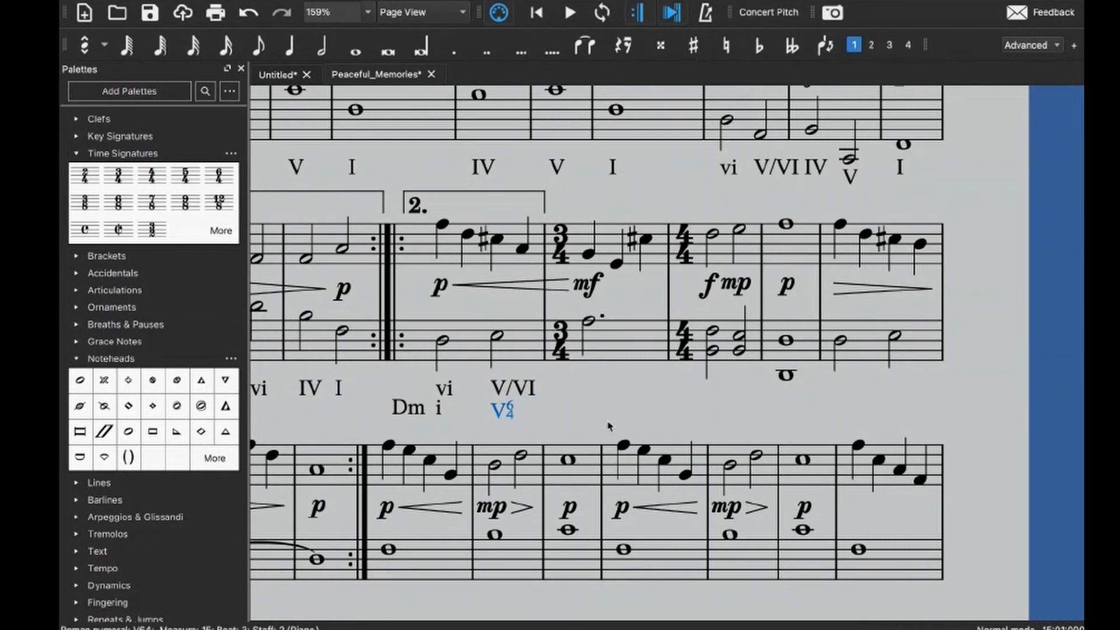
{"action": "left_click", "coordinate": [608, 426]}
- Add the Roman numeral V below the dotted half note in the bass of measure 16
{"action": "scroll", "coordinate": [608, 426], "scroll_direction": "left", "scroll_amount": 5}
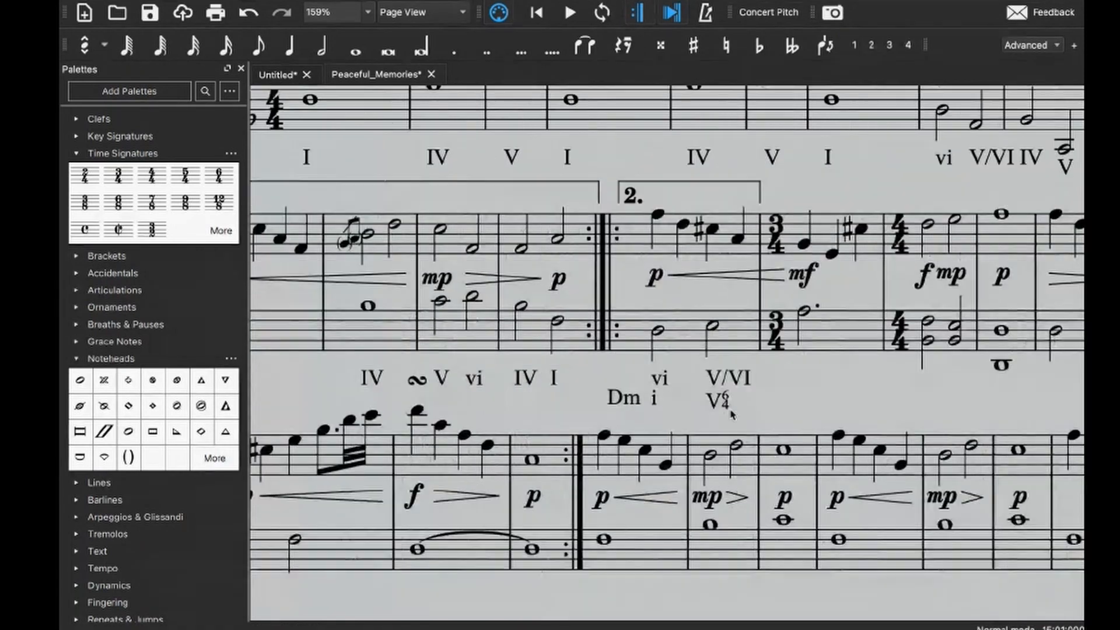
{"action": "scroll", "coordinate": [541, 333], "scroll_direction": "left", "scroll_amount": 3}
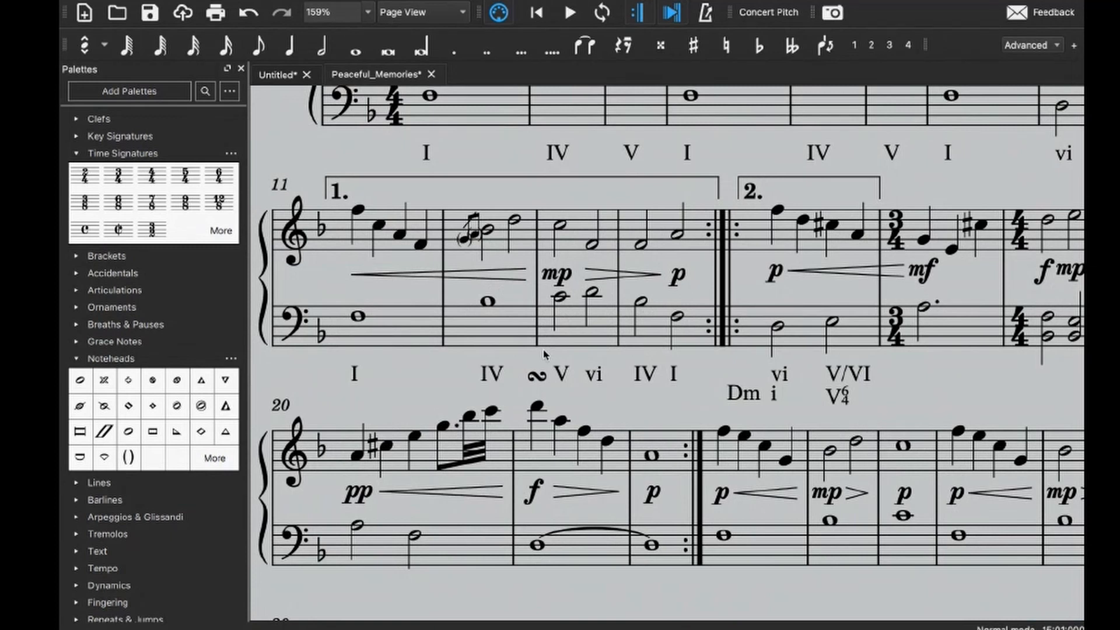
{"action": "scroll", "coordinate": [543, 354], "scroll_direction": "right", "scroll_amount": 10}
{"action": "left_click", "coordinate": [552, 281]}
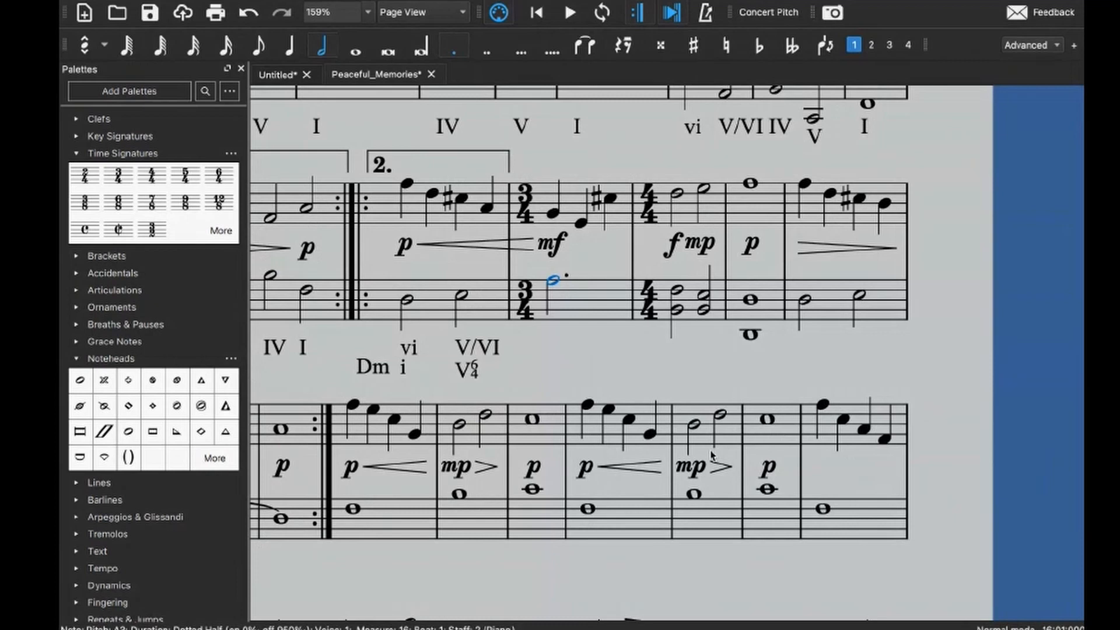
{"action": "key", "text": "ctrl+k"}
{"action": "type", "text": "V"}
{"action": "left_click", "coordinate": [637, 375]}
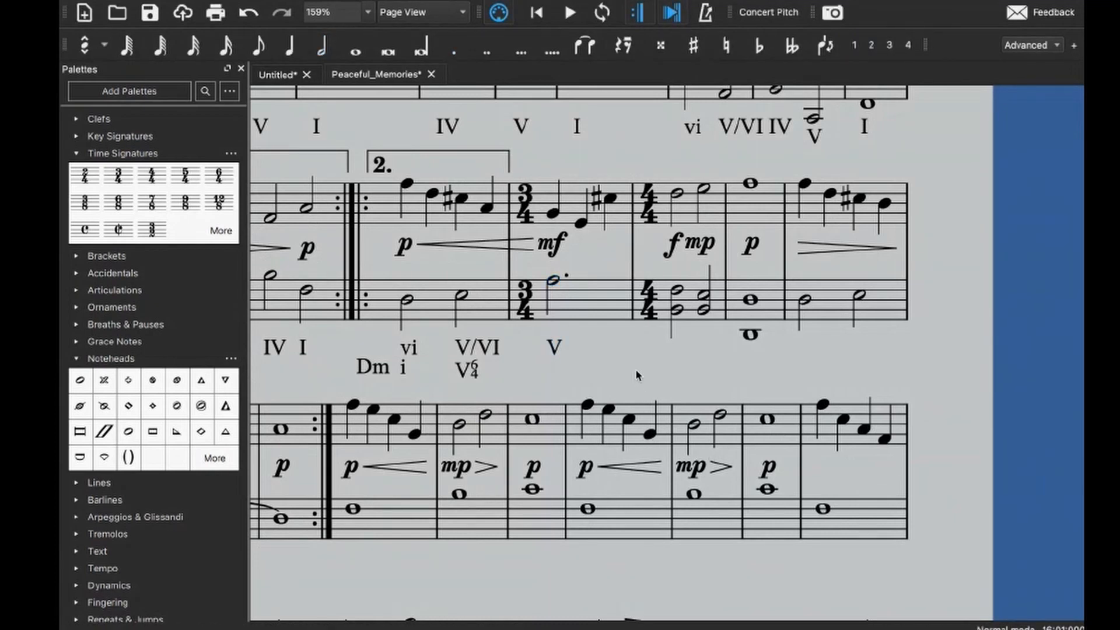
- Play back the score from measure 15 into measure 17 to check the harmony
{"action": "left_click", "coordinate": [495, 308]}
{"action": "key", "text": "space"}
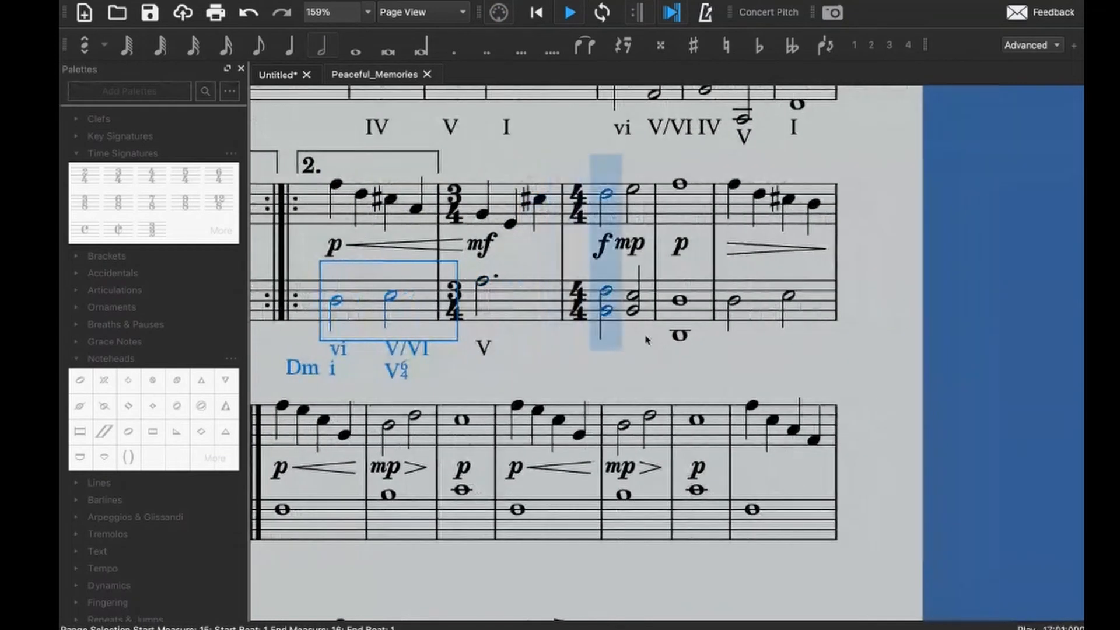
{"action": "key", "text": "space"}
- Label the first bass chord of measure 17 with the Roman numeral VI
{"action": "left_click", "coordinate": [563, 293]}
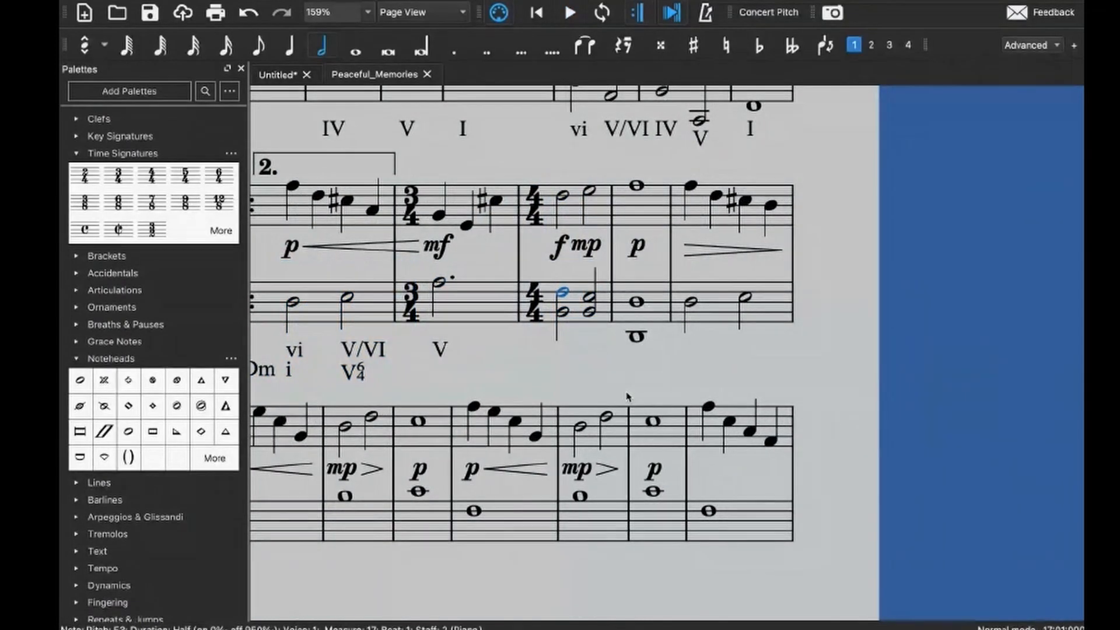
{"action": "key", "text": "alt+shift+r"}
{"action": "type", "text": "IV"}
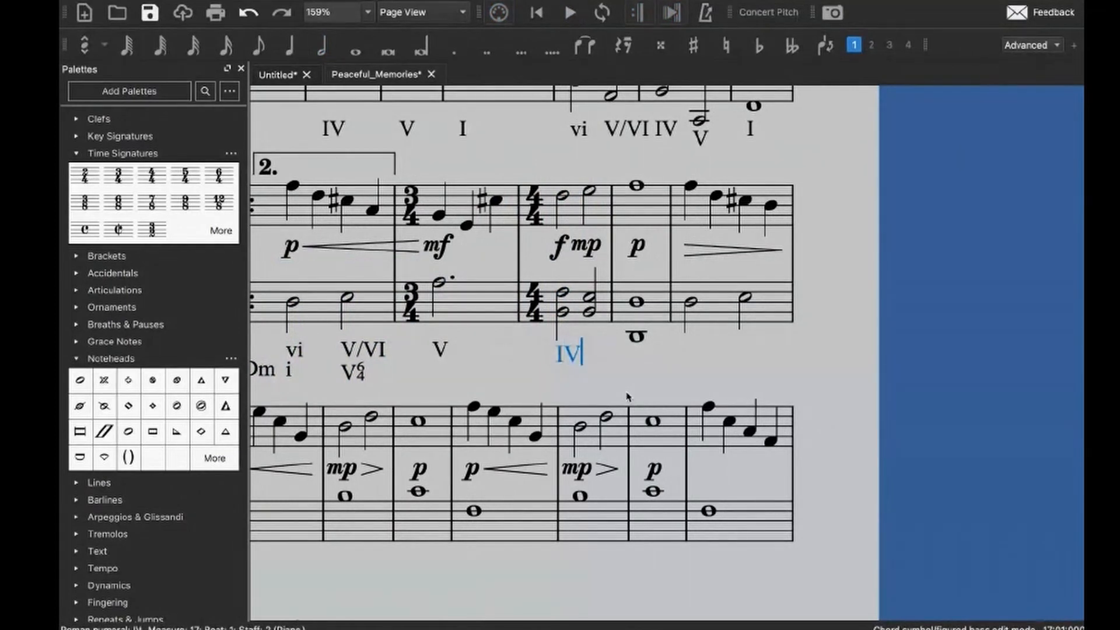
{"action": "key", "text": "BackSpace"}
{"action": "key", "text": "BackSpace"}
{"action": "type", "text": "VI"}
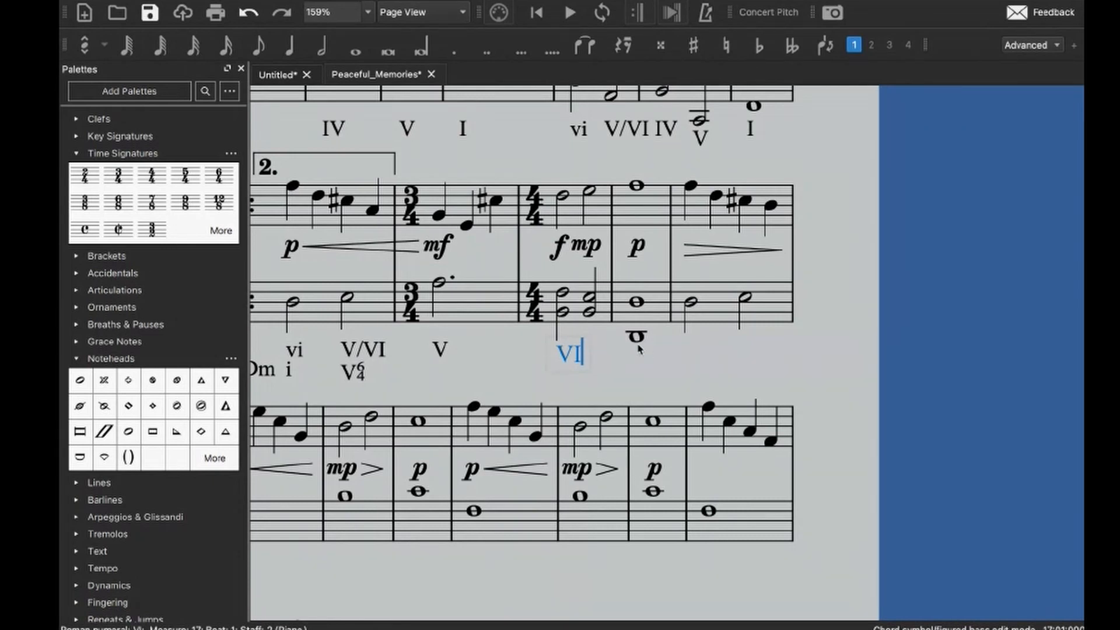
{"action": "key", "text": "Escape"}
- Play back measure 17 and label its second bass chord with the Roman numeral ii64
{"action": "key", "text": "space"}
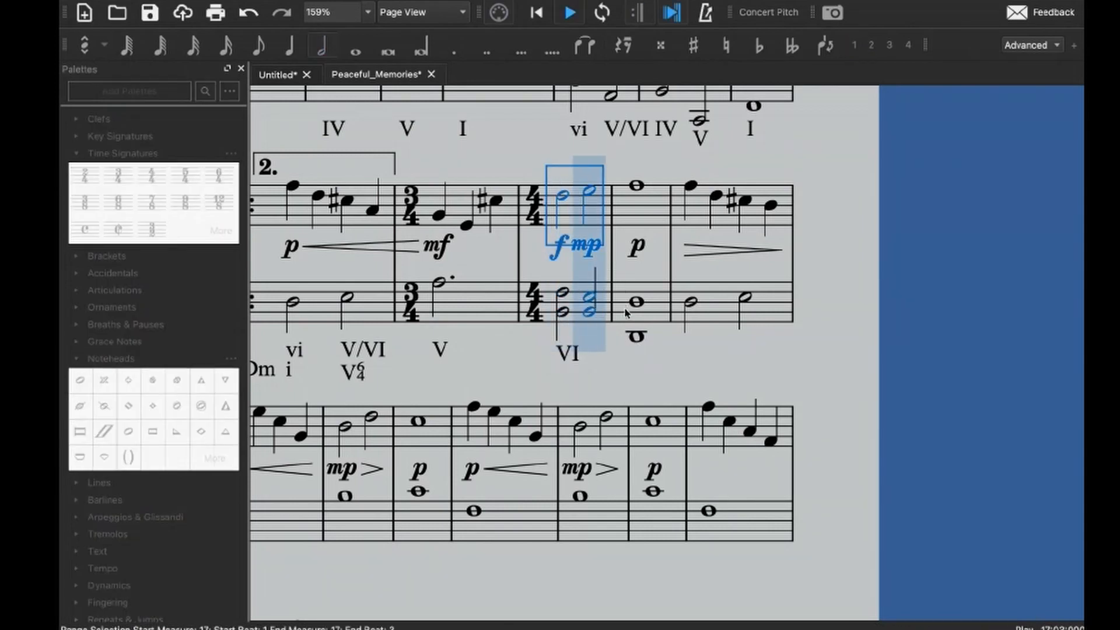
{"action": "key", "text": "space"}
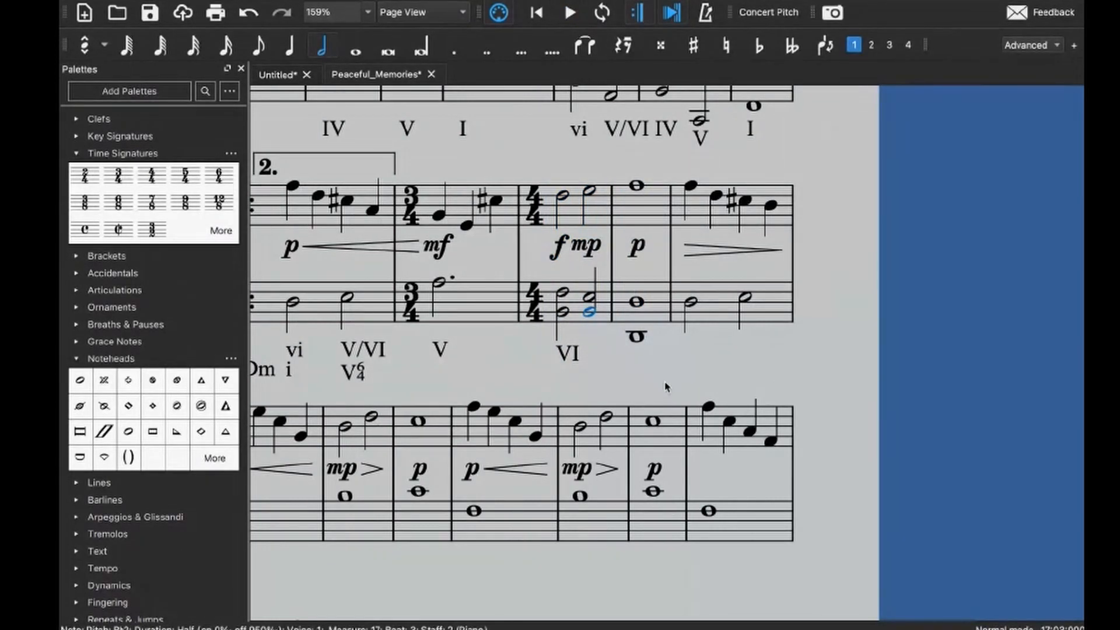
{"action": "key", "text": "space"}
{"action": "key", "text": "space"}
{"action": "key", "text": "alt+shift+r"}
{"action": "type", "text": "ii"}
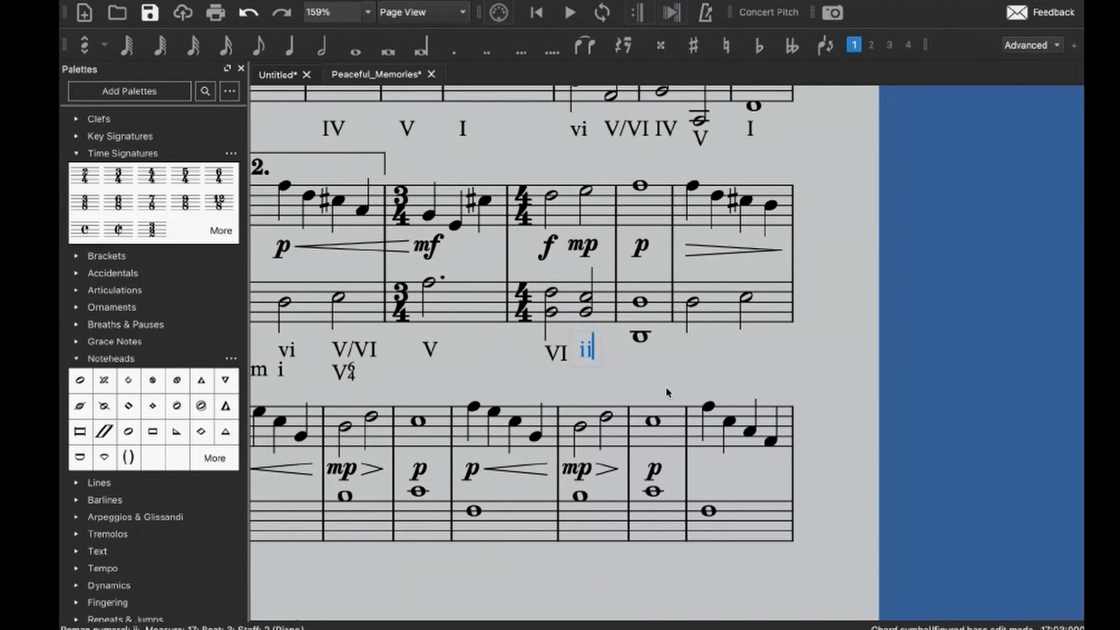
{"action": "type", "text": "64"}
{"action": "key", "text": "Escape"}
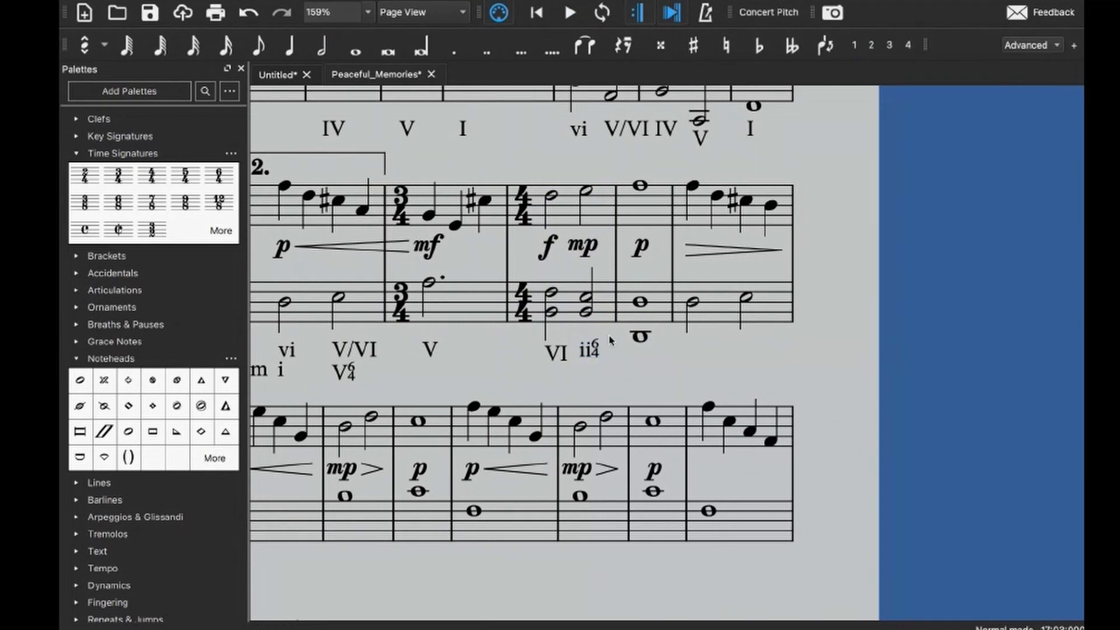
- Label the whole-note bass chord of measure 18 with the Roman numeral i
{"action": "left_click", "coordinate": [610, 318]}
{"action": "key", "text": "space"}
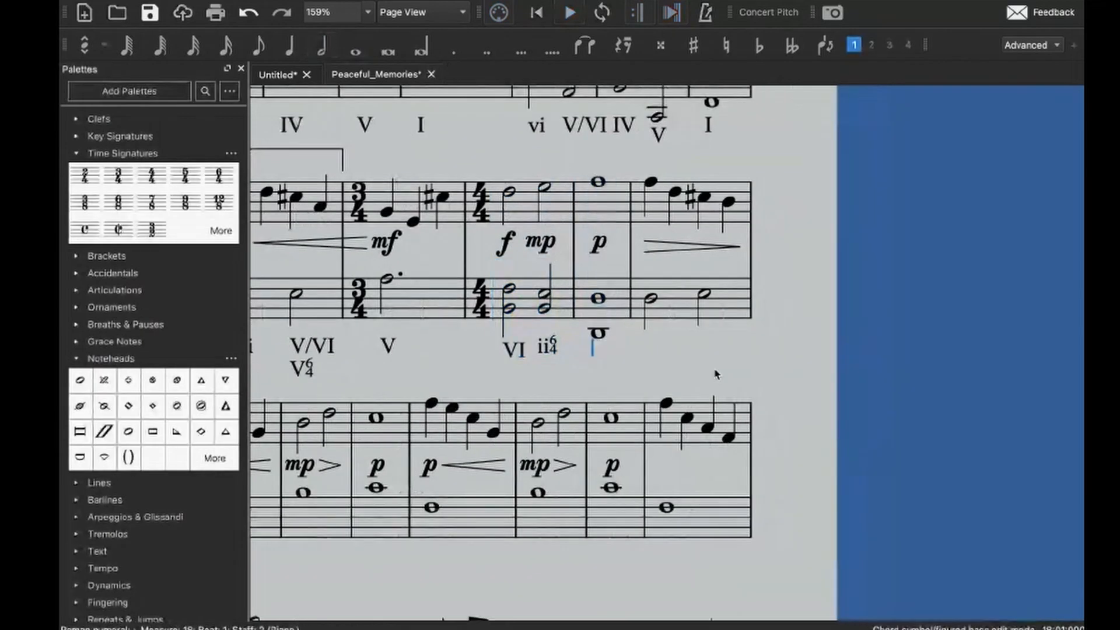
{"action": "type", "text": "i"}
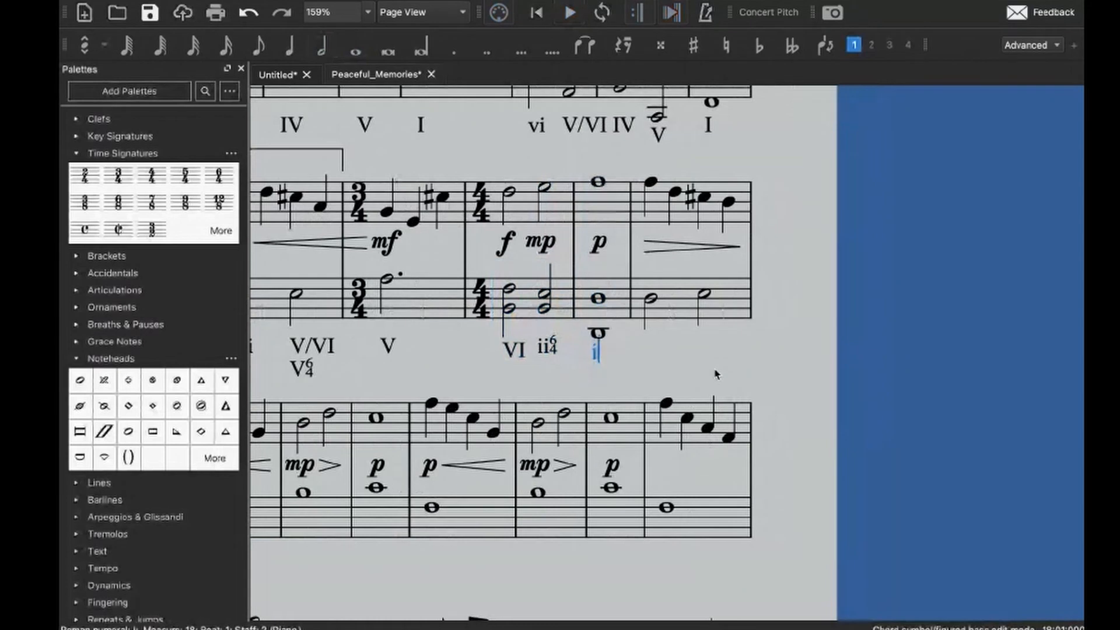
{"action": "left_click", "coordinate": [715, 369]}
- Label the second bass half note of measure 19 with the Roman numeral V64
{"action": "left_click", "coordinate": [652, 301]}
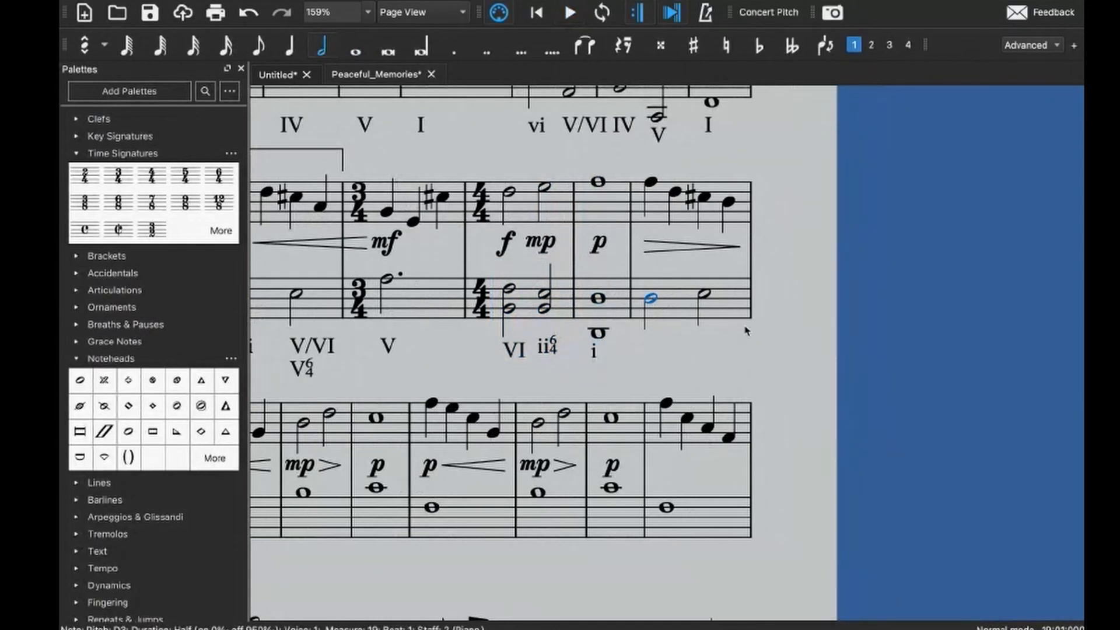
{"action": "key", "text": "Right"}
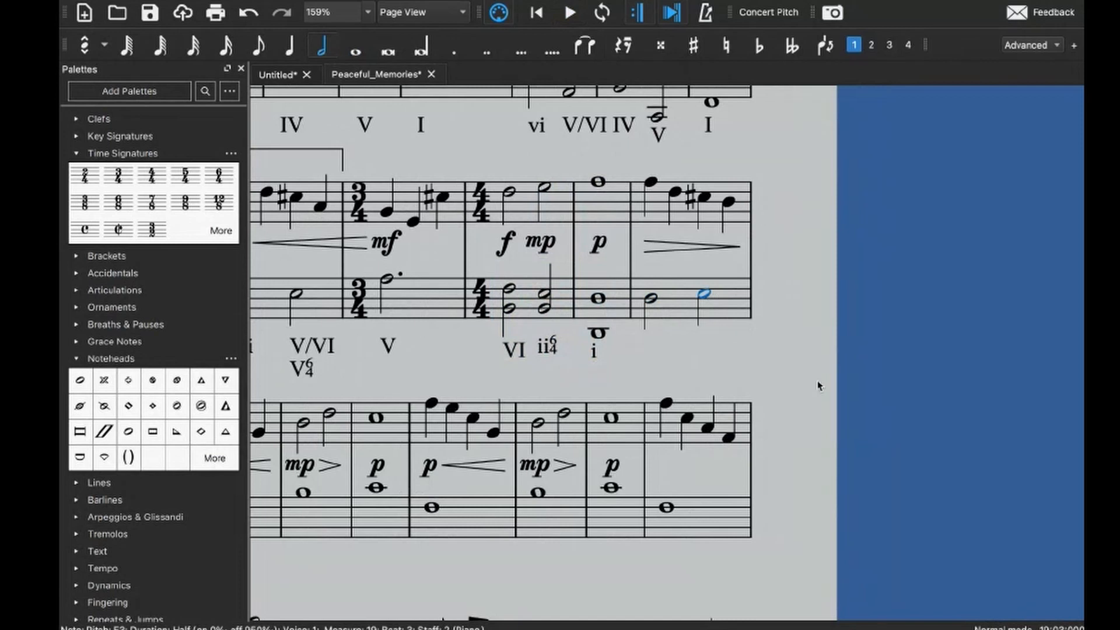
{"action": "key", "text": "alt+shift+r"}
{"action": "type", "text": "V"}
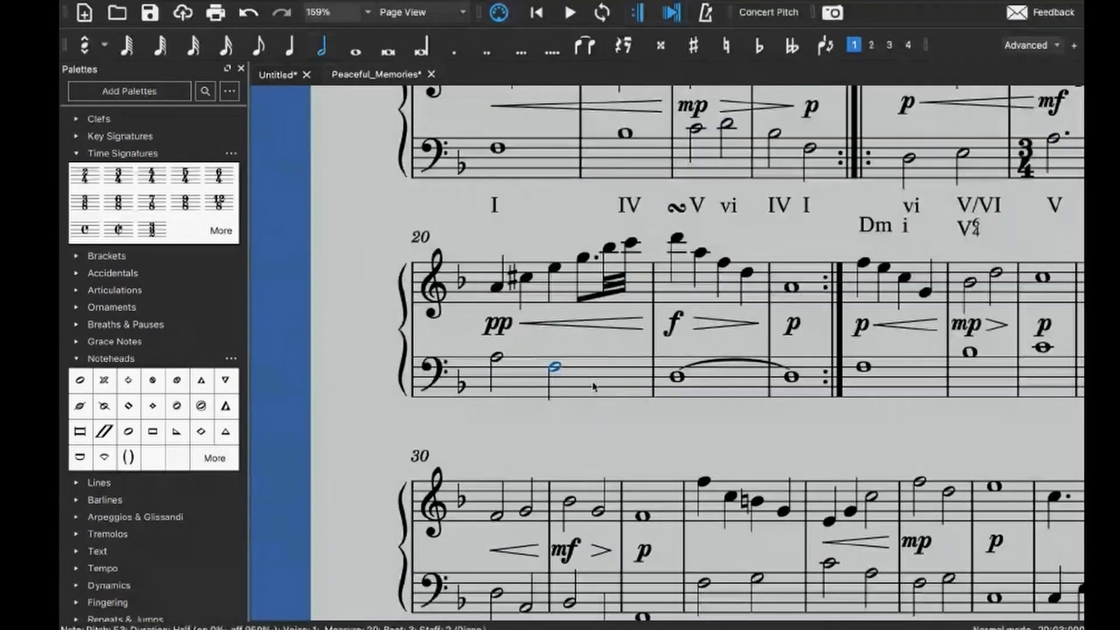
- Play back measure 20 into measure 21 and label measure 21's tied bass whole note with the Roman numeral i
{"action": "left_click", "coordinate": [633, 385]}
{"action": "key", "text": "space"}
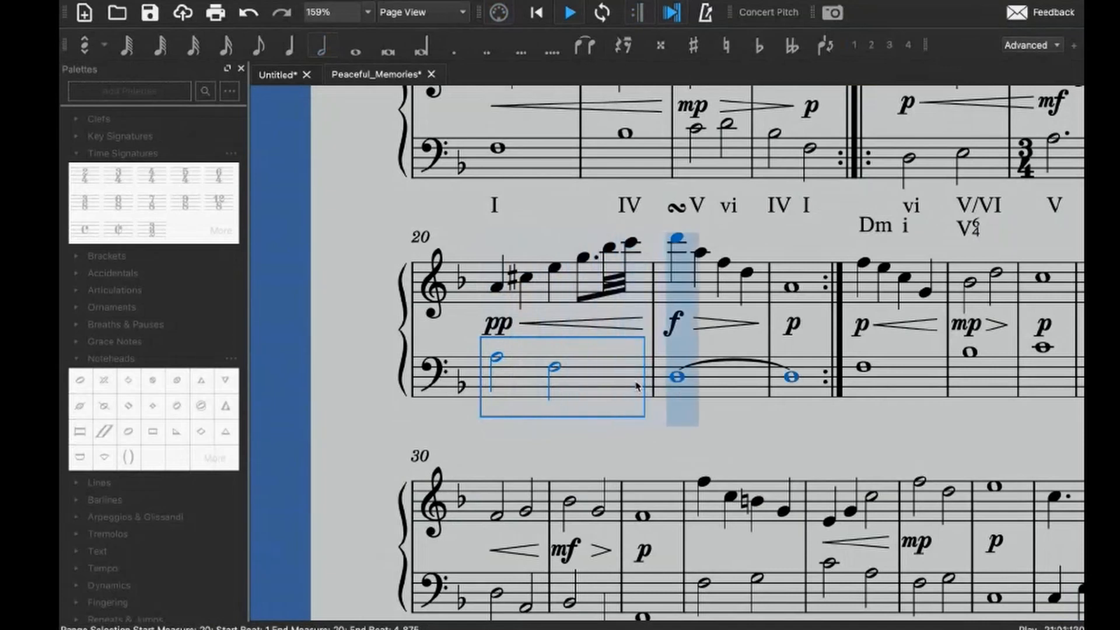
{"action": "key", "text": "space"}
{"action": "key", "text": "ctrl+r"}
{"action": "type", "text": "i"}
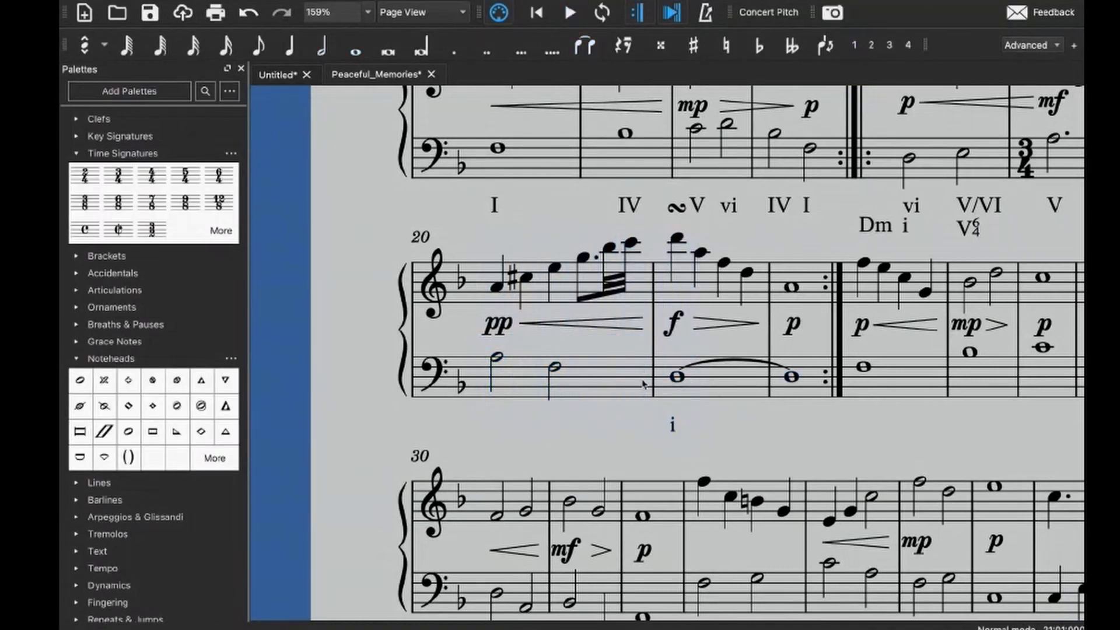
- Compare the notes in the second half of measure 20 with the harmony of the measures from the second ending to measure 19
{"action": "left_click", "coordinate": [555, 367]}
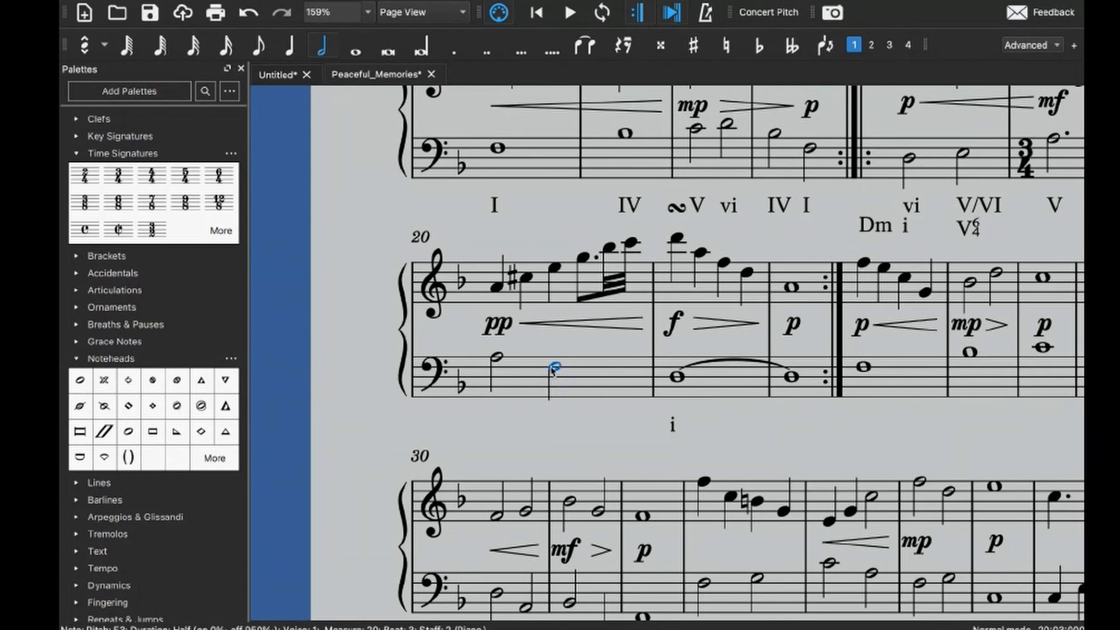
{"action": "key", "text": "Escape"}
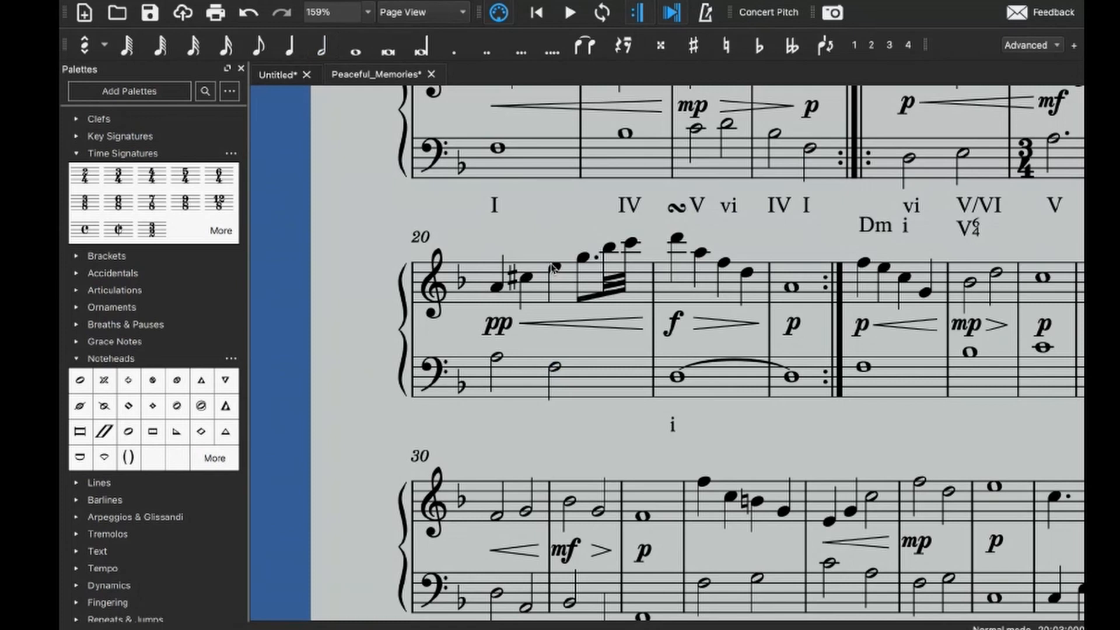
{"action": "left_click", "coordinate": [553, 268]}
{"action": "scroll", "coordinate": [551, 271], "scroll_direction": "up", "scroll_amount": 4}
{"action": "scroll", "coordinate": [551, 271], "scroll_direction": "right", "scroll_amount": 7}
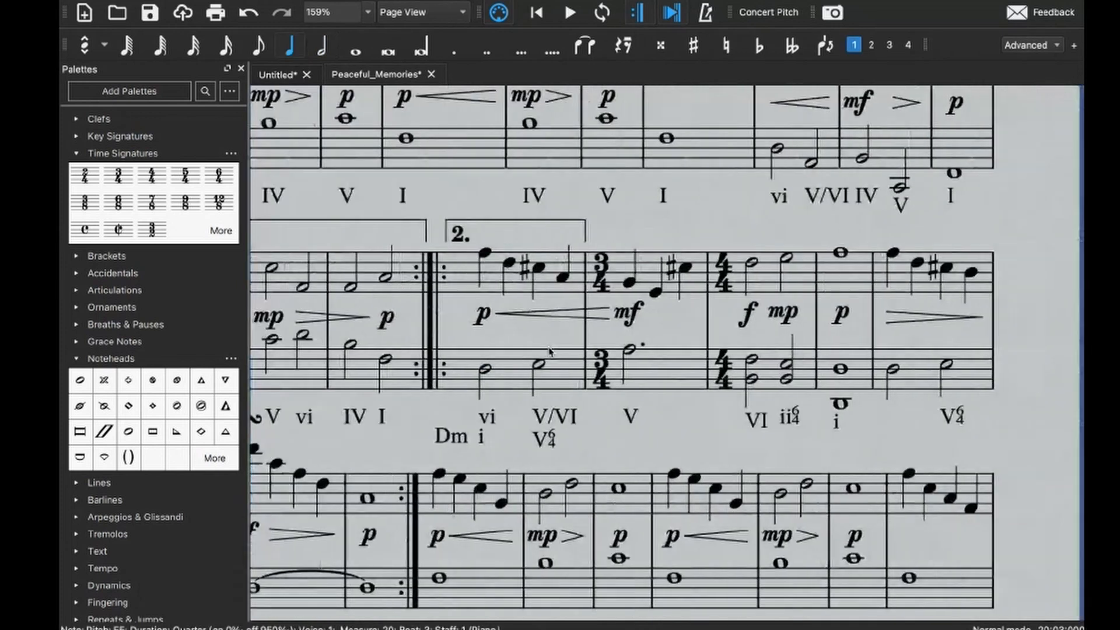
{"action": "scroll", "coordinate": [547, 309], "scroll_direction": "right", "scroll_amount": 2}
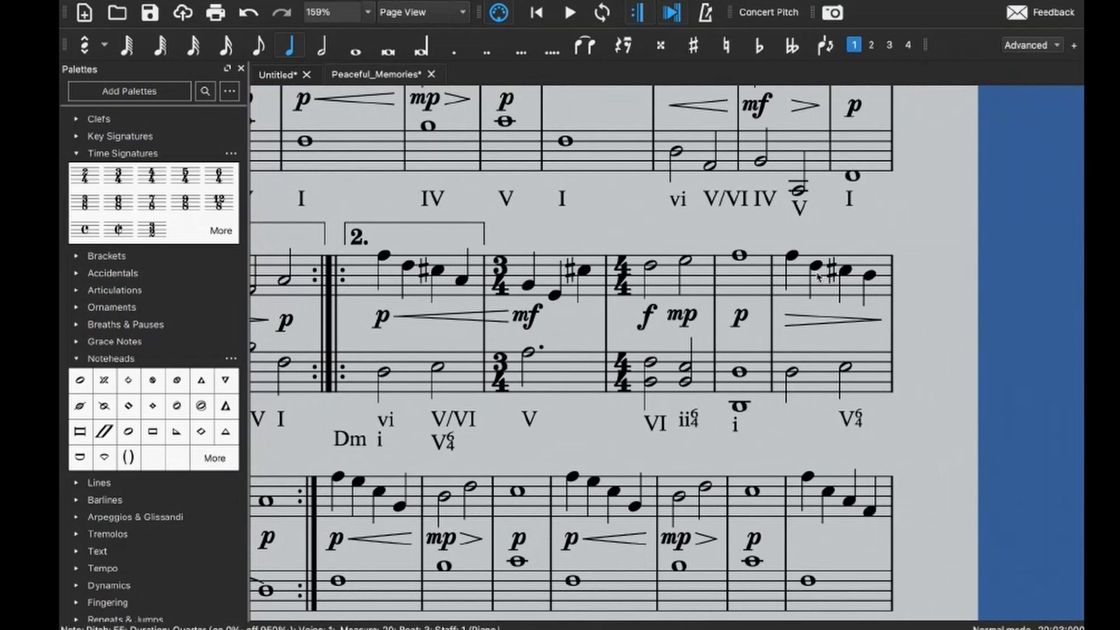
{"action": "scroll", "coordinate": [727, 269], "scroll_direction": "left", "scroll_amount": 2}
{"action": "scroll", "coordinate": [726, 269], "scroll_direction": "down", "scroll_amount": 1}
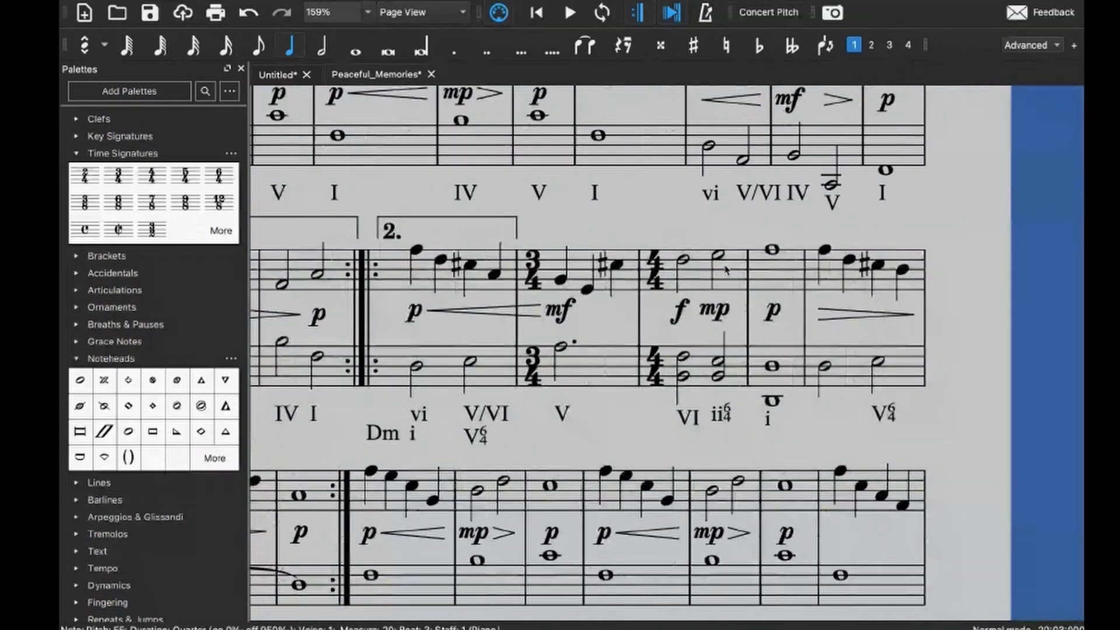
{"action": "scroll", "coordinate": [727, 269], "scroll_direction": "left", "scroll_amount": 10}
{"action": "scroll", "coordinate": [726, 269], "scroll_direction": "down", "scroll_amount": 5}
- Try labelling the second bass half note of measure 20 with the Roman numeral i6, and undo it
{"action": "left_click", "coordinate": [551, 361]}
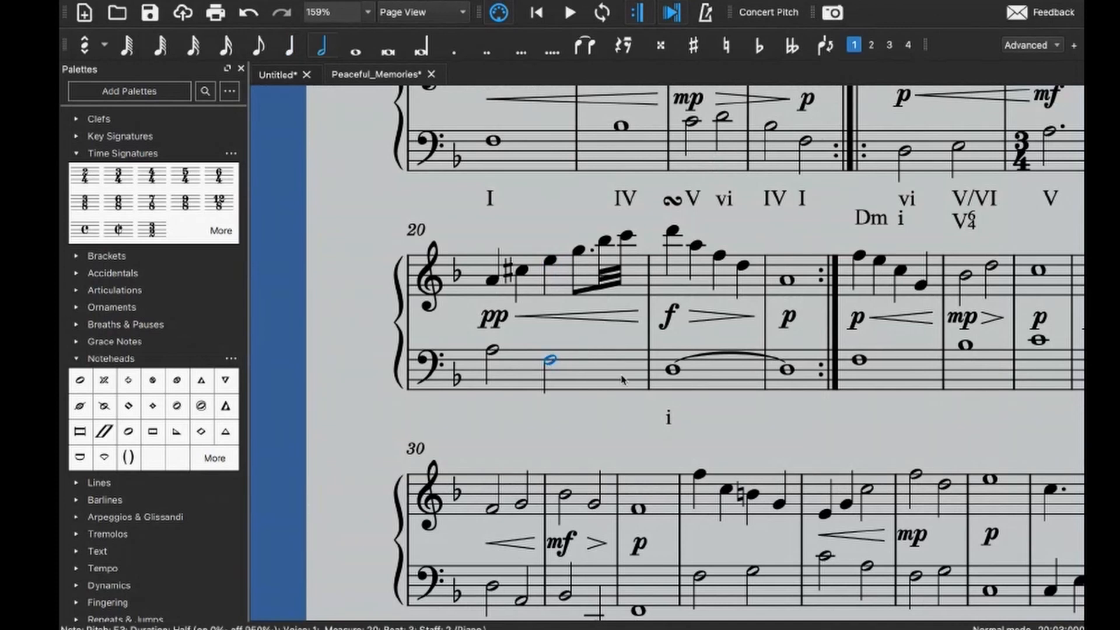
{"action": "key", "text": "ctrl+shift+r"}
{"action": "type", "text": "i"}
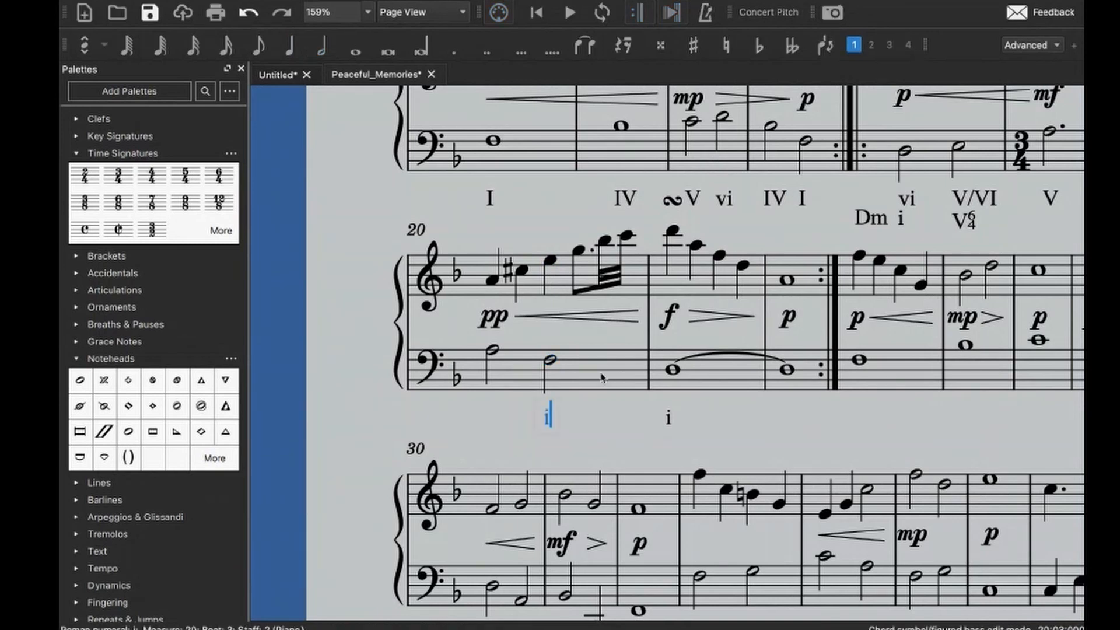
{"action": "type", "text": "6"}
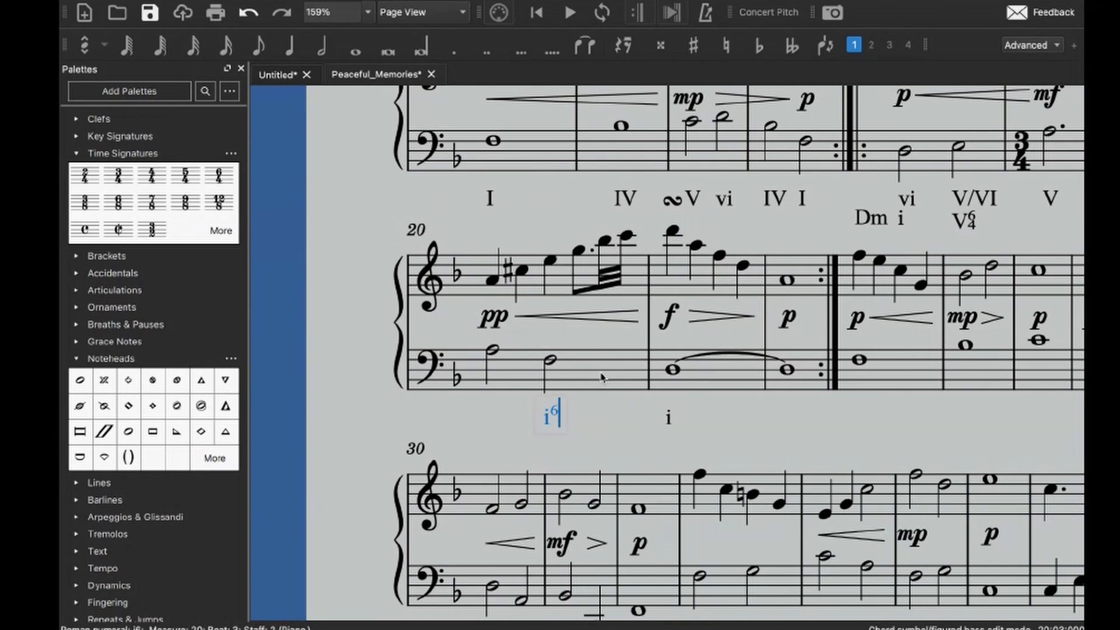
{"action": "key", "text": "Escape"}
{"action": "key", "text": "ctrl+z"}
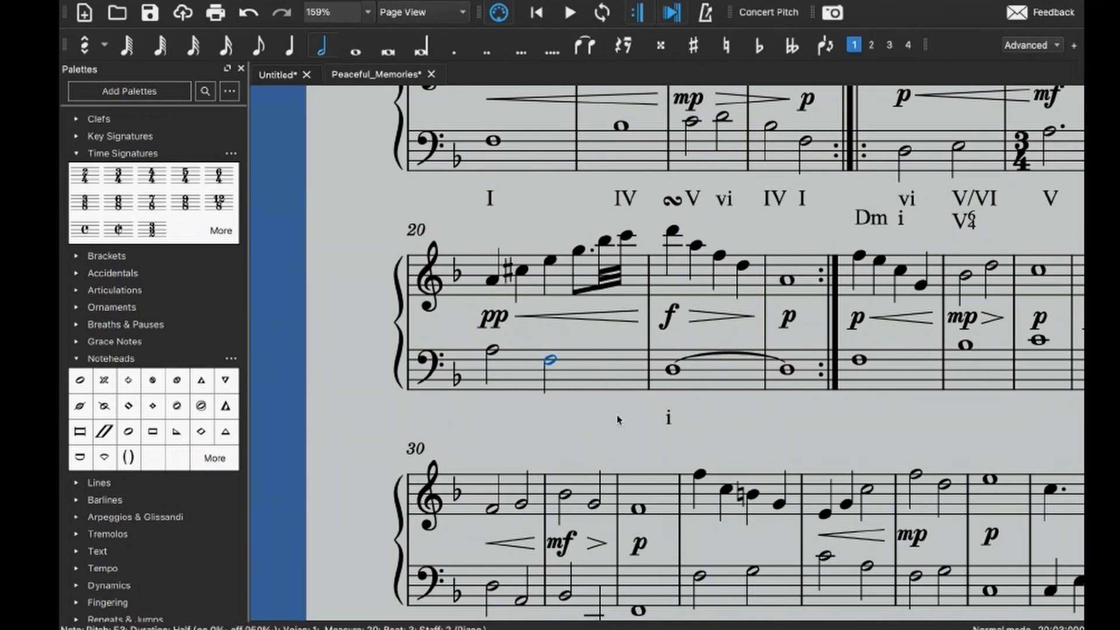
- Put parentheses around the noteheads in the second half of measure 20 on both staves, and play the measure back
{"action": "left_click", "coordinate": [623, 252], "text": "shift"}
{"action": "left_click", "coordinate": [128, 457]}
{"action": "left_click", "coordinate": [593, 471]}
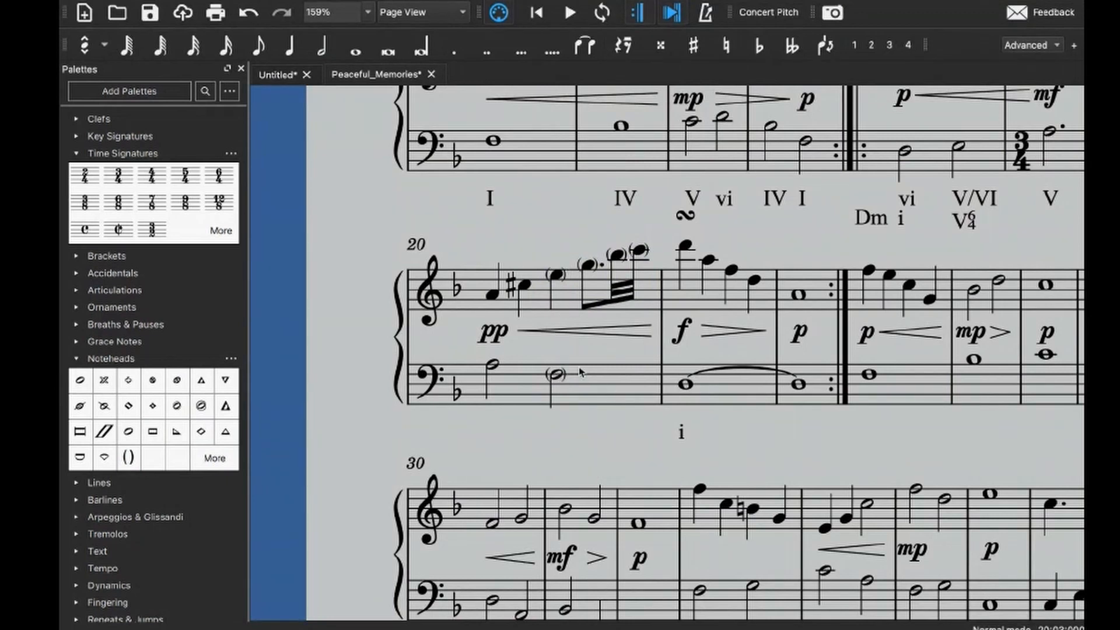
{"action": "left_click", "coordinate": [610, 390]}
{"action": "key", "text": "space"}
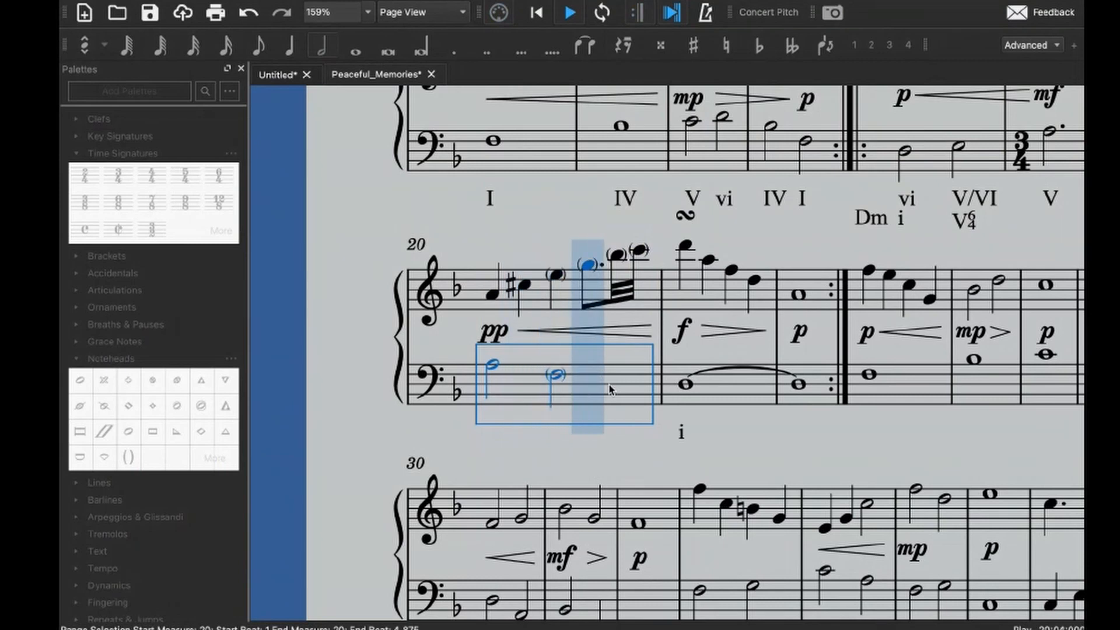
{"action": "key", "text": "space"}
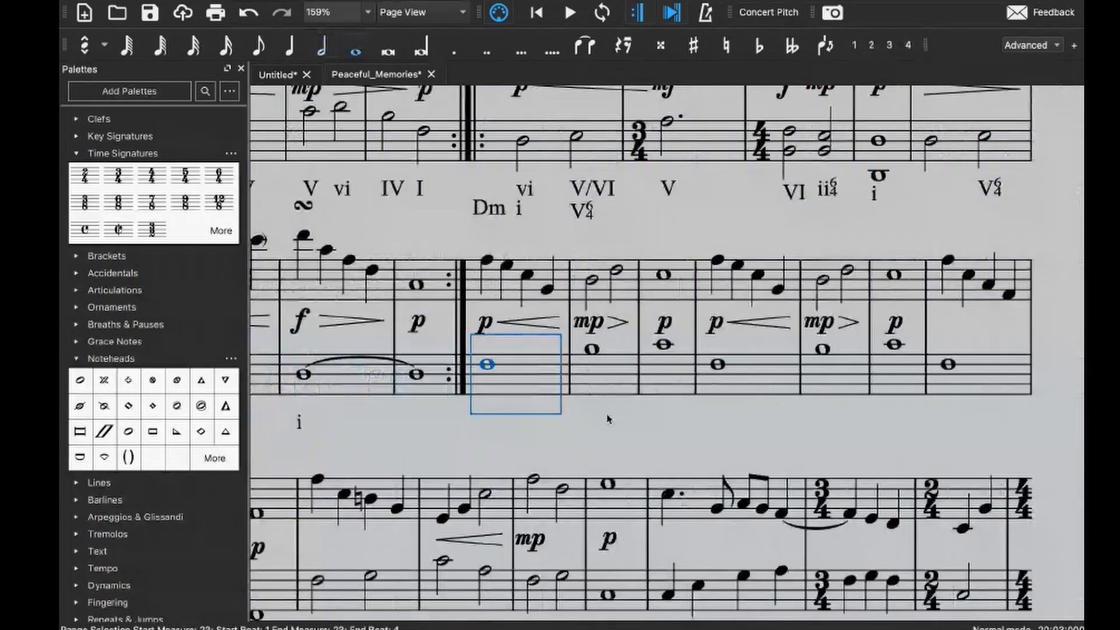
- Play back measure 23 and label its bass whole note with the Roman numeral I
{"action": "key", "text": "space"}
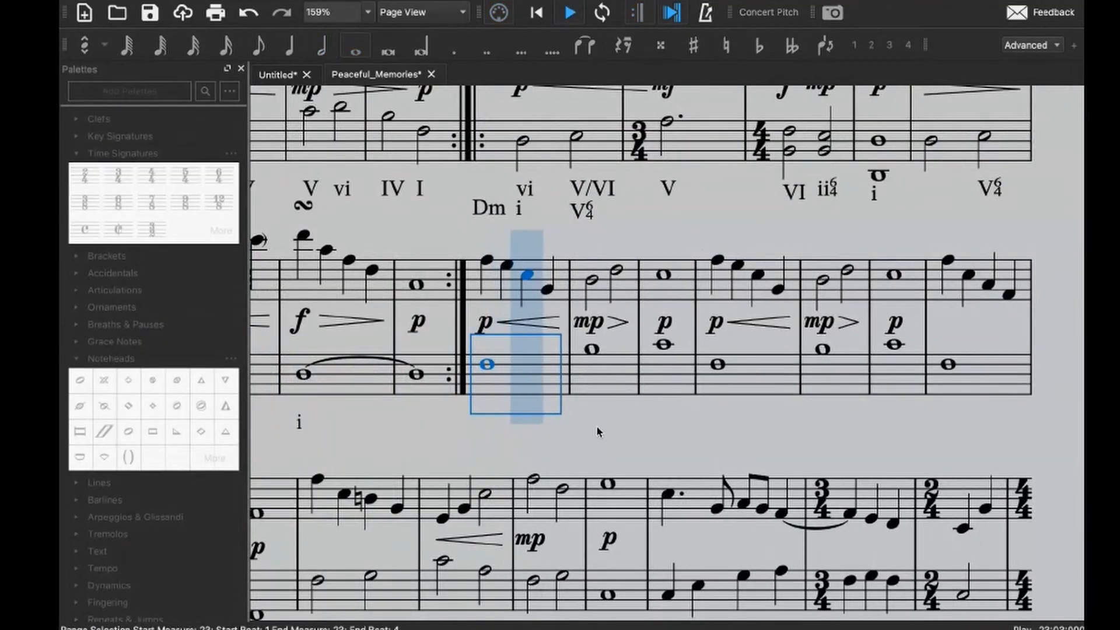
{"action": "key", "text": "space"}
{"action": "left_click", "coordinate": [491, 365]}
{"action": "key", "text": "super+k"}
{"action": "type", "text": "I"}
- Add the key label F under measure 23 and place it just before the Roman numeral I
{"action": "left_click", "coordinate": [619, 408]}
{"action": "key", "text": "super+k"}
{"action": "type", "text": "F"}
{"action": "key", "text": "shift+space"}
{"action": "key", "text": "Escape"}
{"action": "left_click_drag", "start_coordinate": [525, 421], "coordinate": [507, 402]}
{"action": "left_click", "coordinate": [574, 415]}
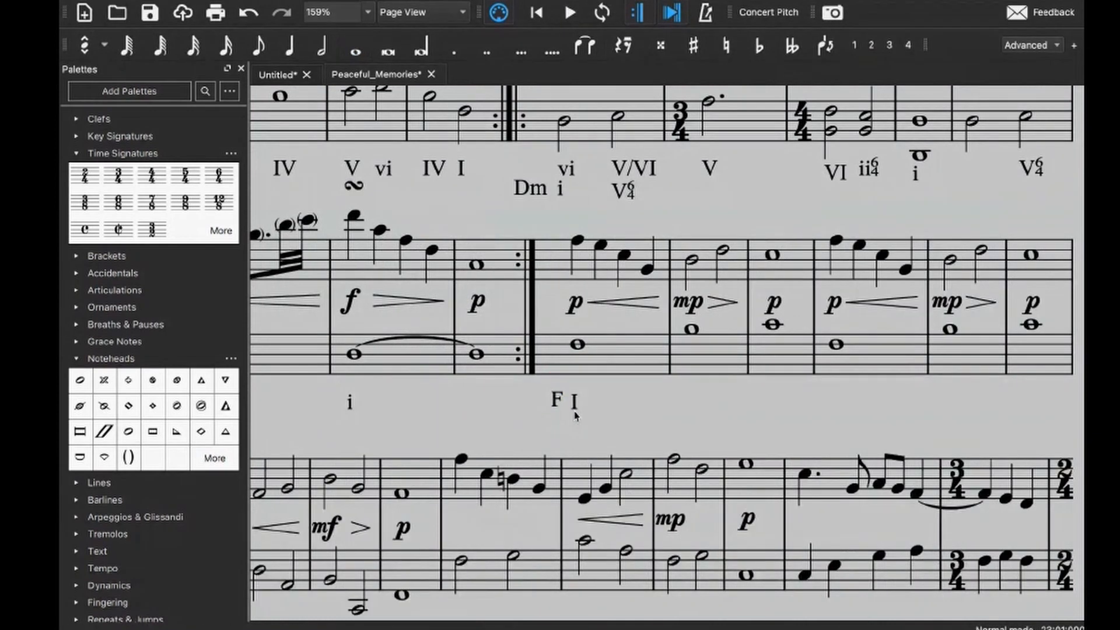
- Label the bass whole notes of measures 24, 25 and 26 with the Roman numerals IV, V and I
{"action": "scroll", "coordinate": [575, 416], "scroll_direction": "up", "scroll_amount": 3}
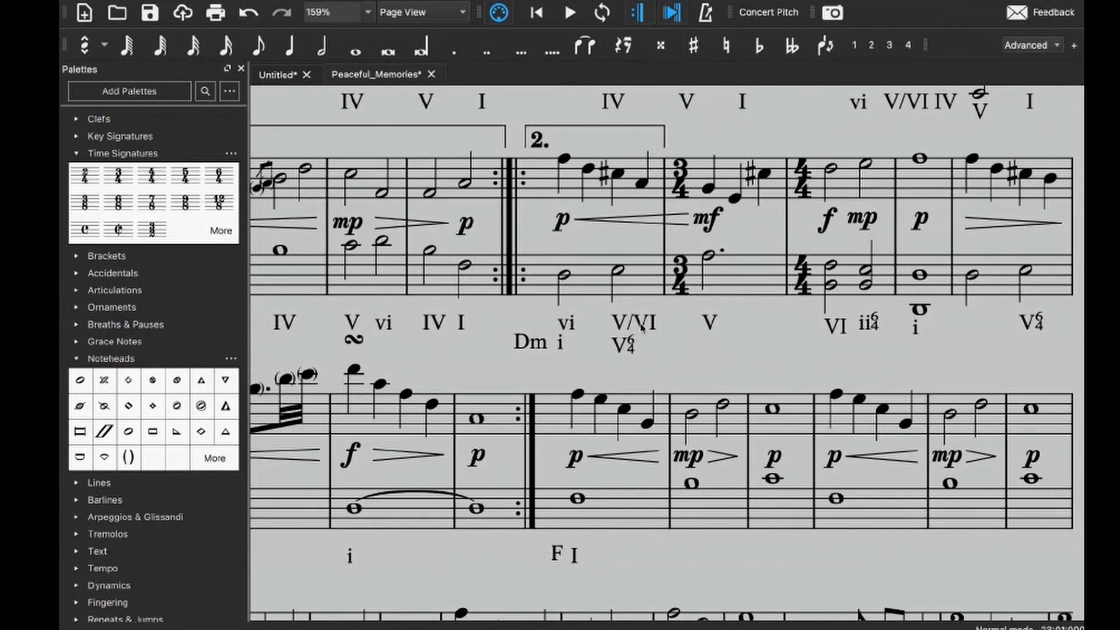
{"action": "scroll", "coordinate": [641, 327], "scroll_direction": "down", "scroll_amount": 2}
{"action": "left_click", "coordinate": [676, 394]}
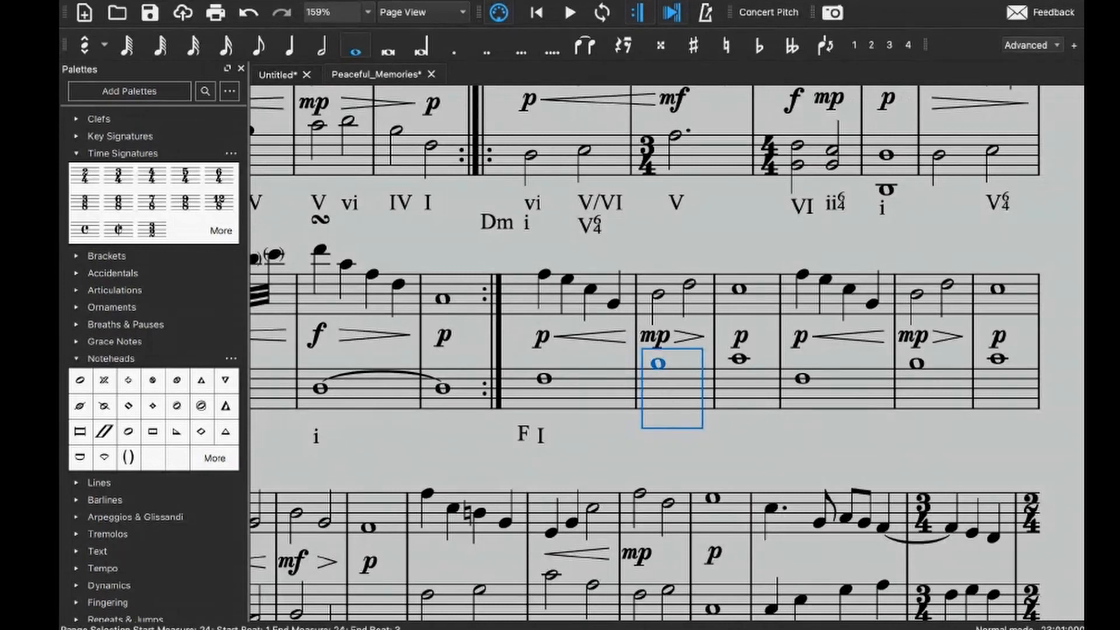
{"action": "key", "text": "ctrl+k"}
{"action": "type", "text": "IV"}
{"action": "key", "text": "space"}
{"action": "type", "text": "V"}
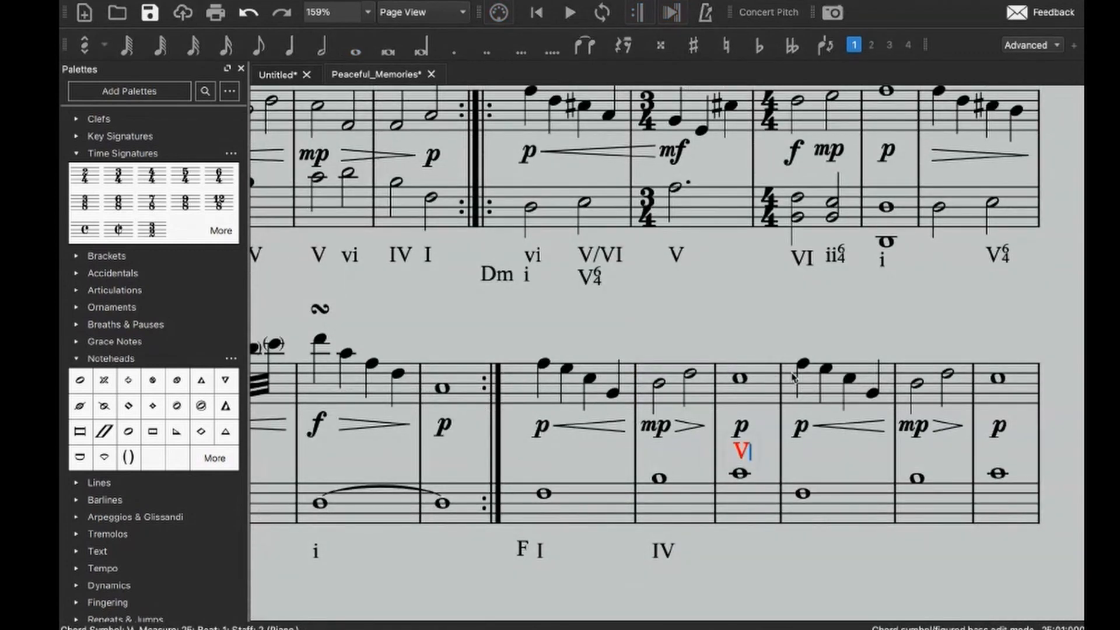
{"action": "scroll", "coordinate": [794, 377], "scroll_direction": "down", "scroll_amount": 2}
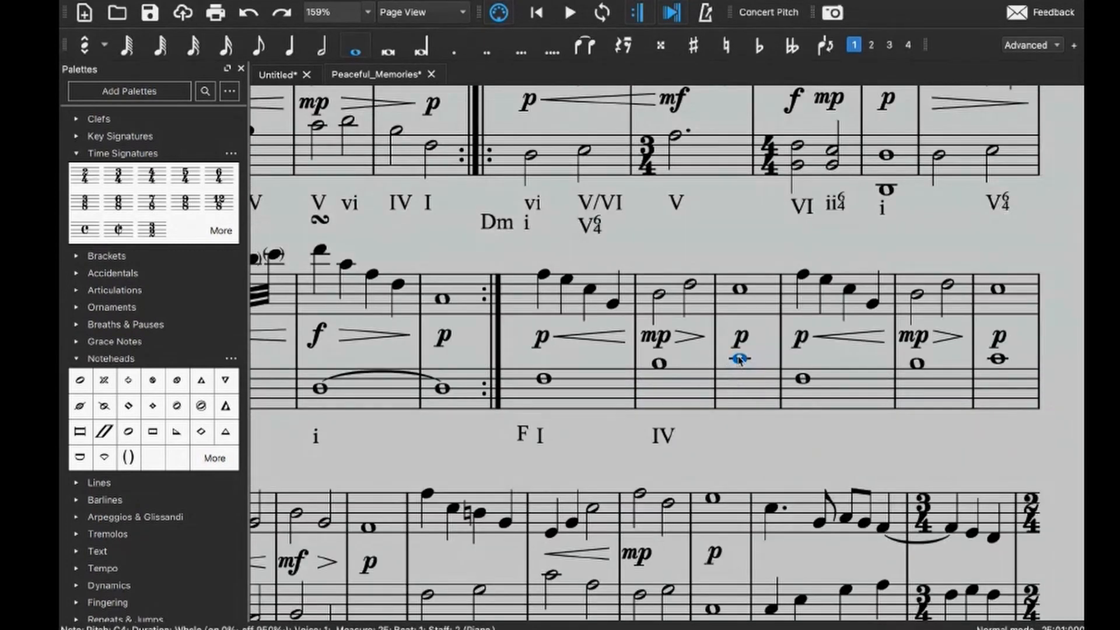
{"action": "key", "text": "Escape"}
{"action": "left_click", "coordinate": [798, 378]}
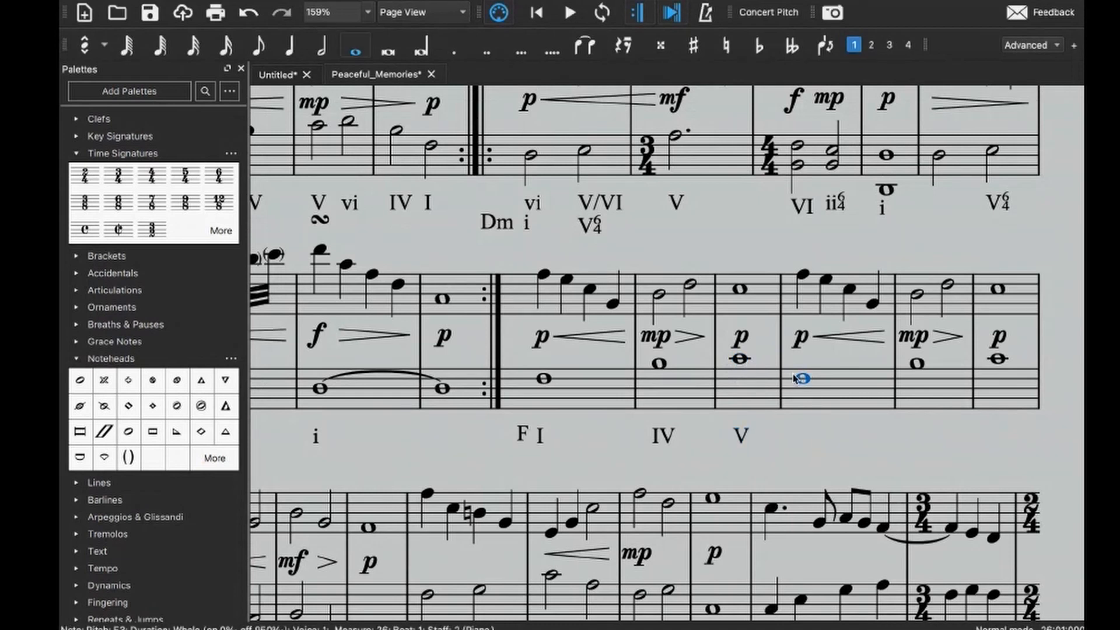
- Put parentheses around the second and fourth treble noteheads of measures 23 and 26
{"action": "left_click", "coordinate": [611, 303]}
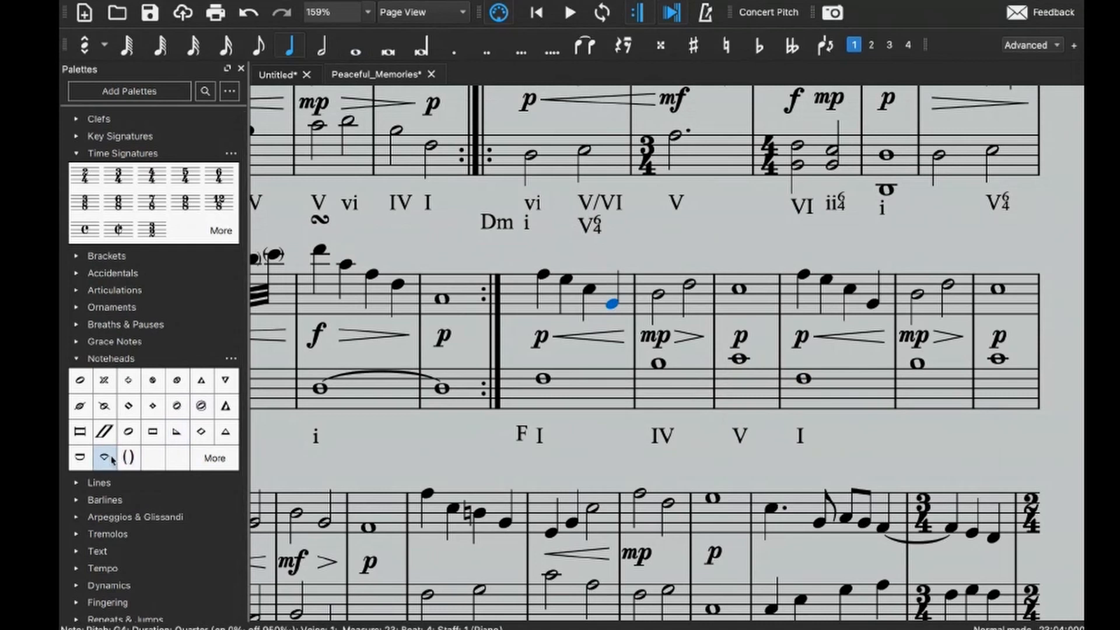
{"action": "left_click", "coordinate": [126, 458]}
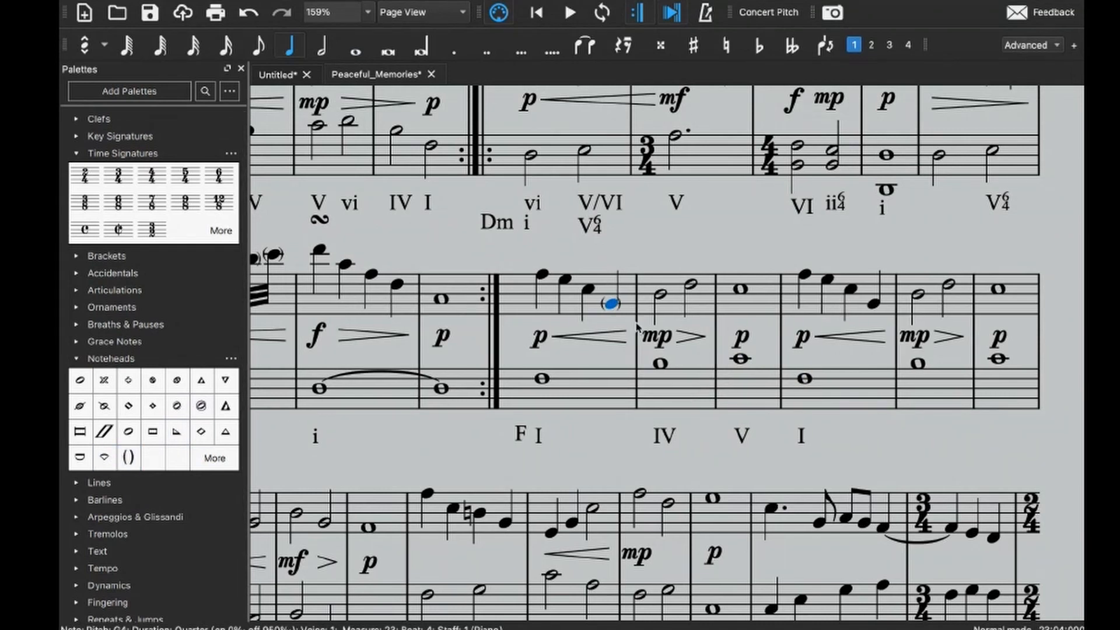
{"action": "scroll", "coordinate": [637, 327], "scroll_direction": "right", "scroll_amount": 5}
{"action": "left_click", "coordinate": [530, 274]}
{"action": "left_click", "coordinate": [578, 300], "text": "ctrl"}
{"action": "left_click", "coordinate": [129, 457]}
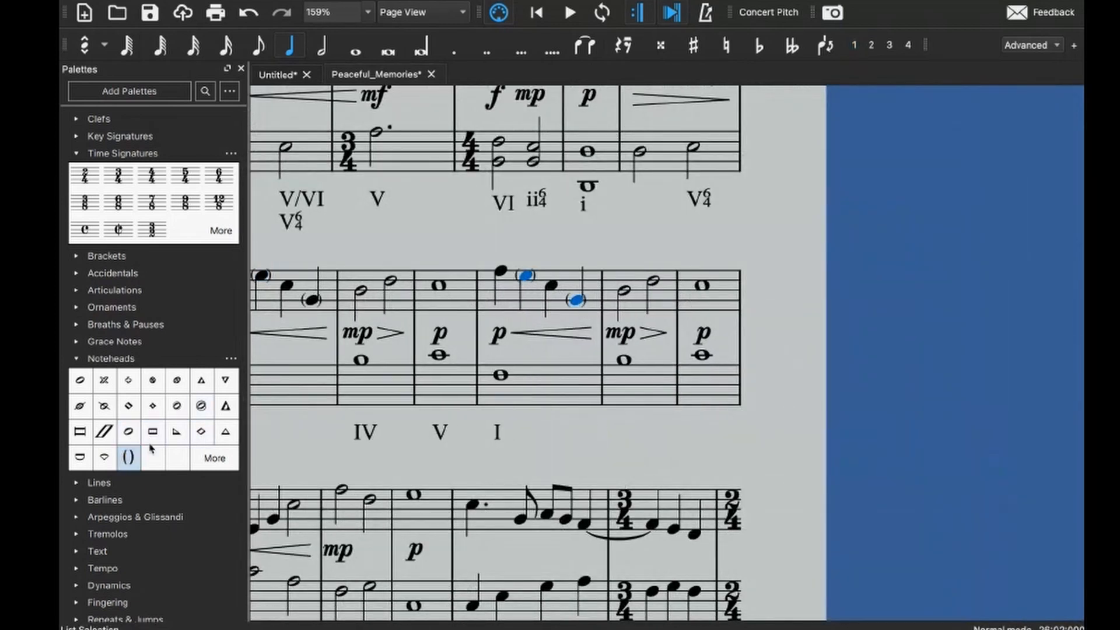
- Add Roman numerals under the bass whole notes of measures 27 to 29, with IV for measure 27 and I for measure 29
{"action": "left_click", "coordinate": [625, 360]}
{"action": "key", "text": "alt+shift+r"}
{"action": "type", "text": "IV"}
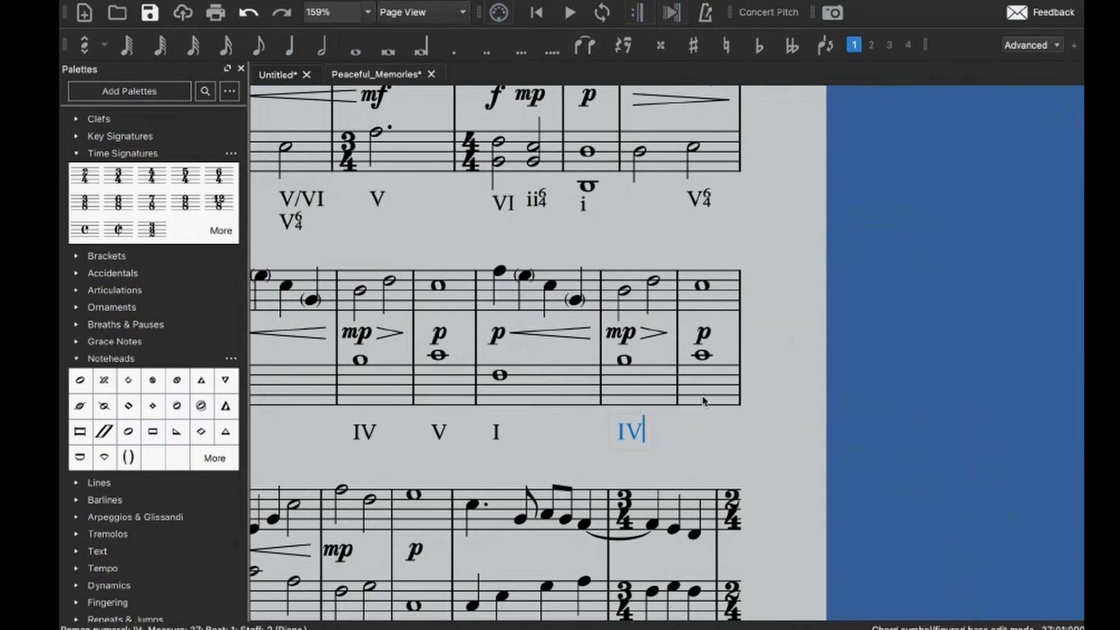
{"action": "left_click", "coordinate": [706, 354]}
{"action": "key", "text": "alt+shift+r"}
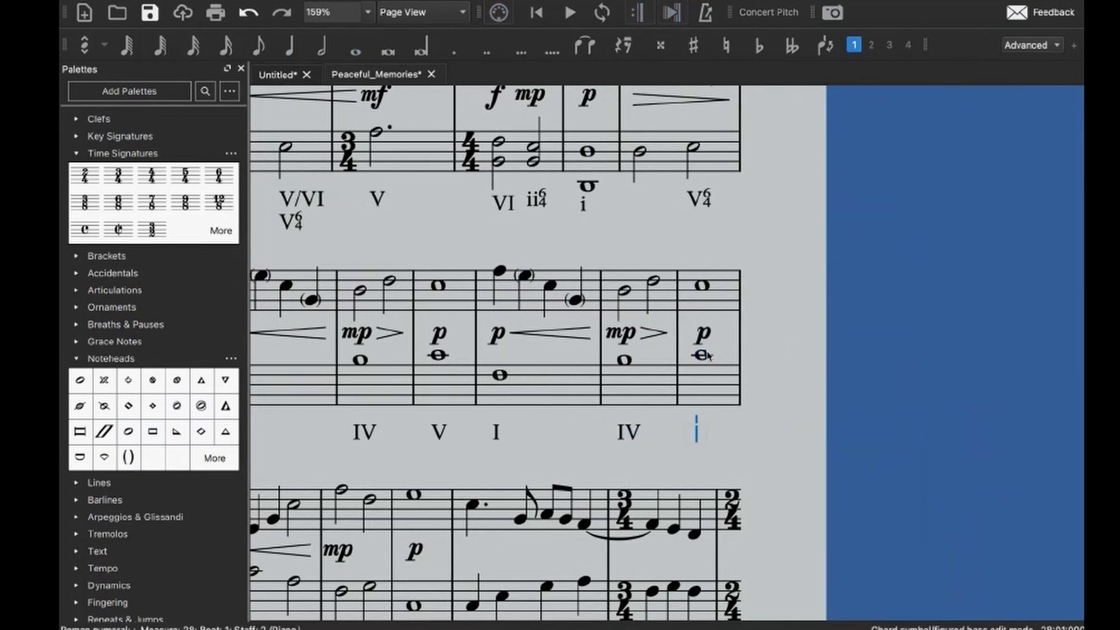
{"action": "key", "text": "Escape"}
{"action": "key", "text": "Right"}
{"action": "key", "text": "alt+shift+r"}
{"action": "type", "text": "I"}
{"action": "key", "text": "Escape"}
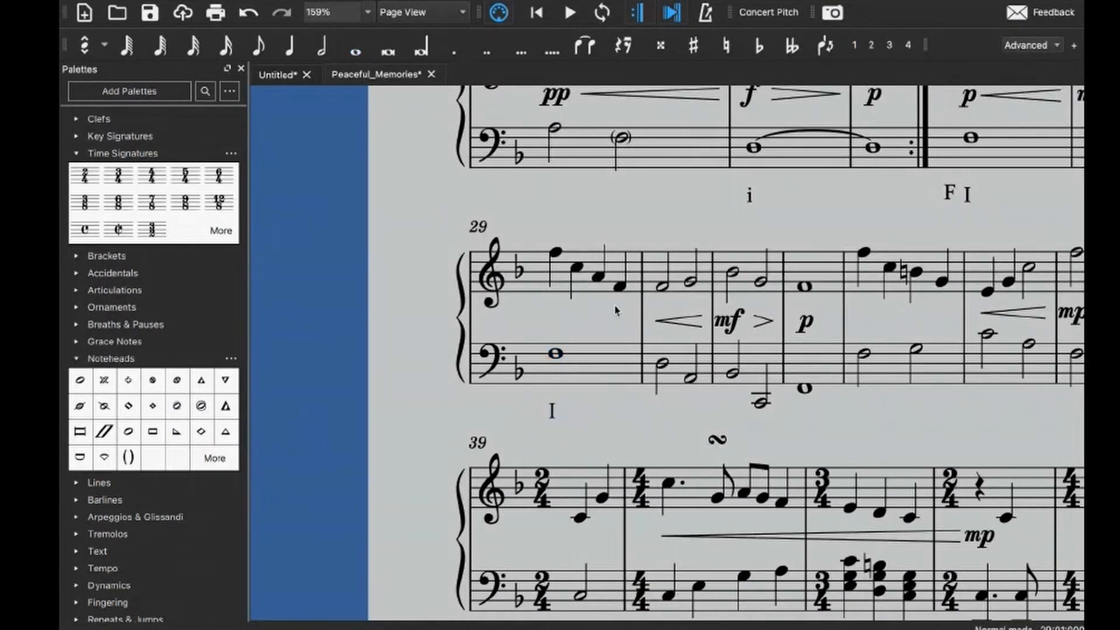
- Play back measure 29 into measure 30 and label measure 30's first bass note with the Roman numeral vi
{"action": "left_click_drag", "start_coordinate": [615, 311], "coordinate": [467, 304]}
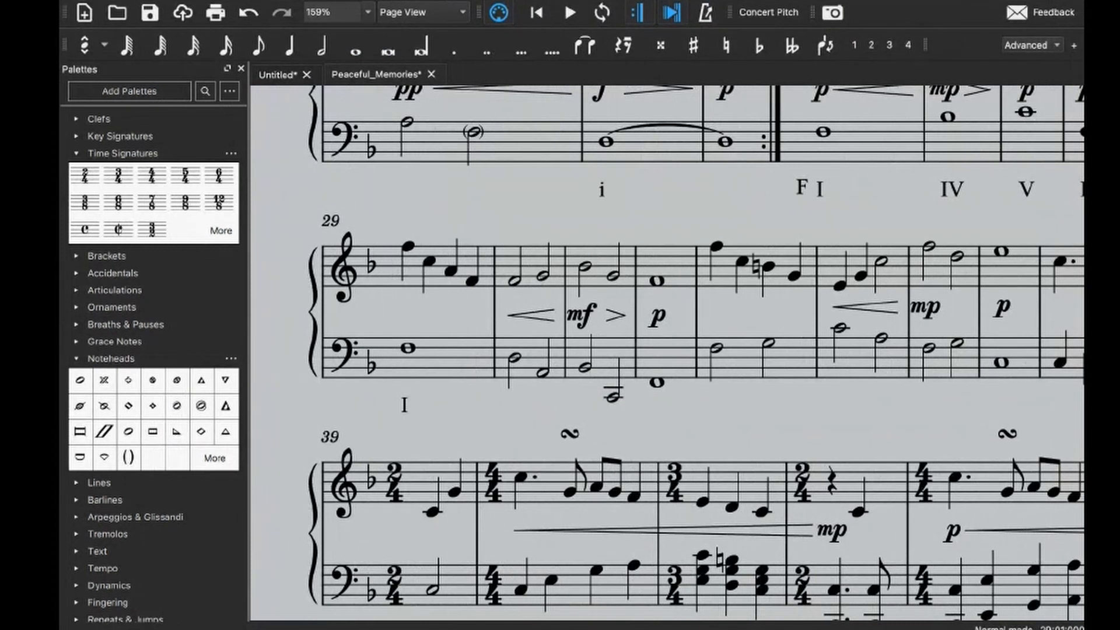
{"action": "left_click", "coordinate": [490, 385]}
{"action": "key", "text": "space"}
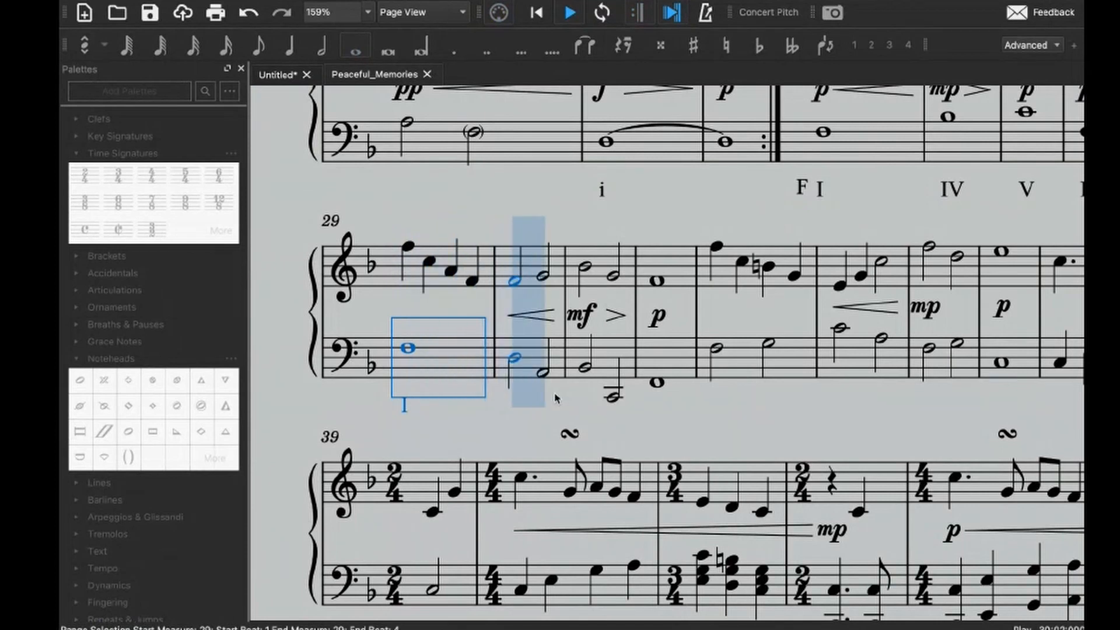
{"action": "key", "text": "space"}
{"action": "key", "text": "ctrl+shift+r"}
{"action": "type", "text": "vi"}
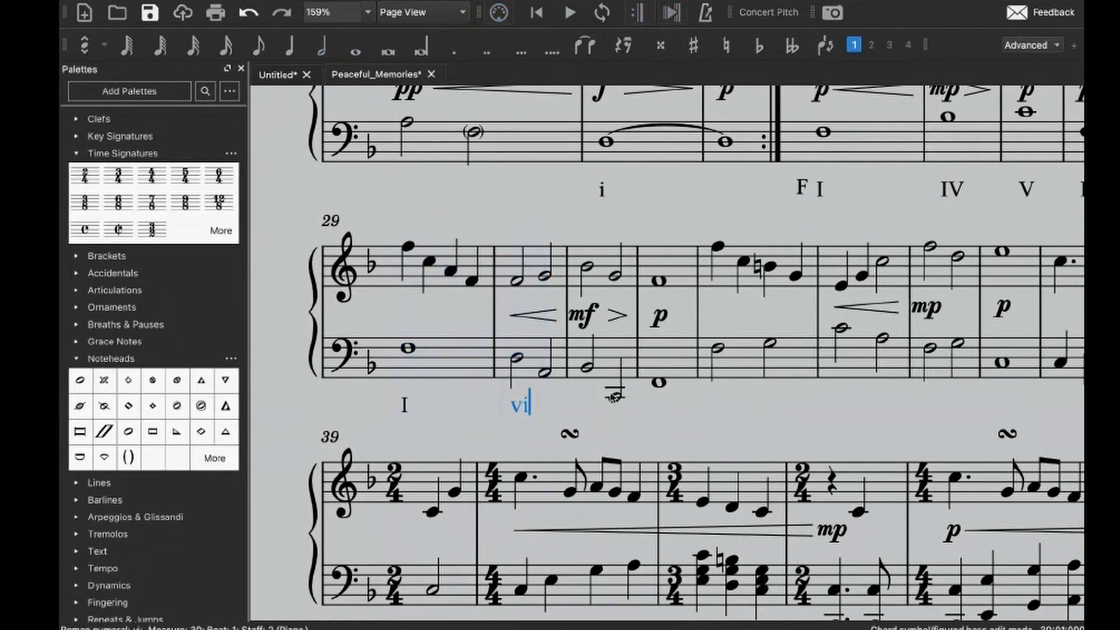
- Play back measure 30 starting from its two bass notes
{"action": "left_click", "coordinate": [612, 397]}
{"action": "left_click", "coordinate": [544, 373]}
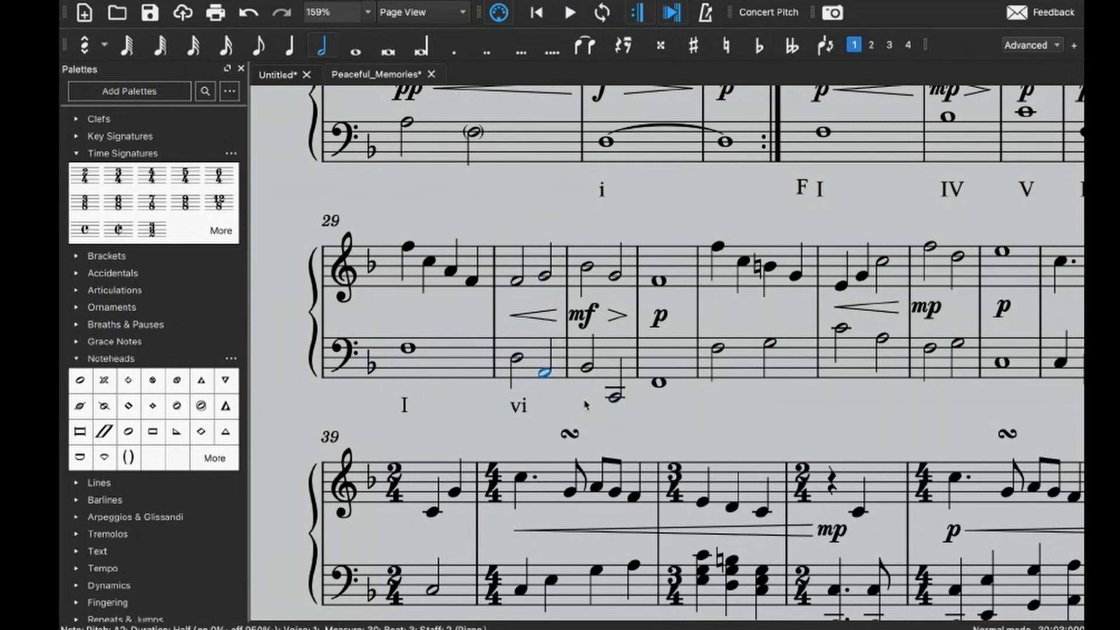
{"action": "key", "text": "shift+Left"}
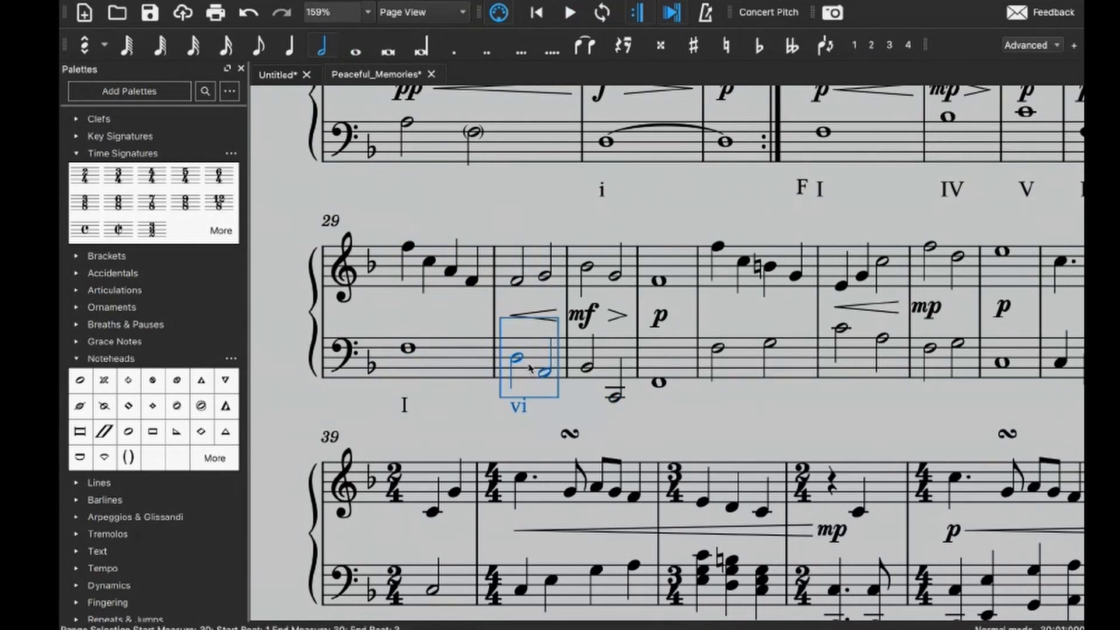
{"action": "key", "text": "space"}
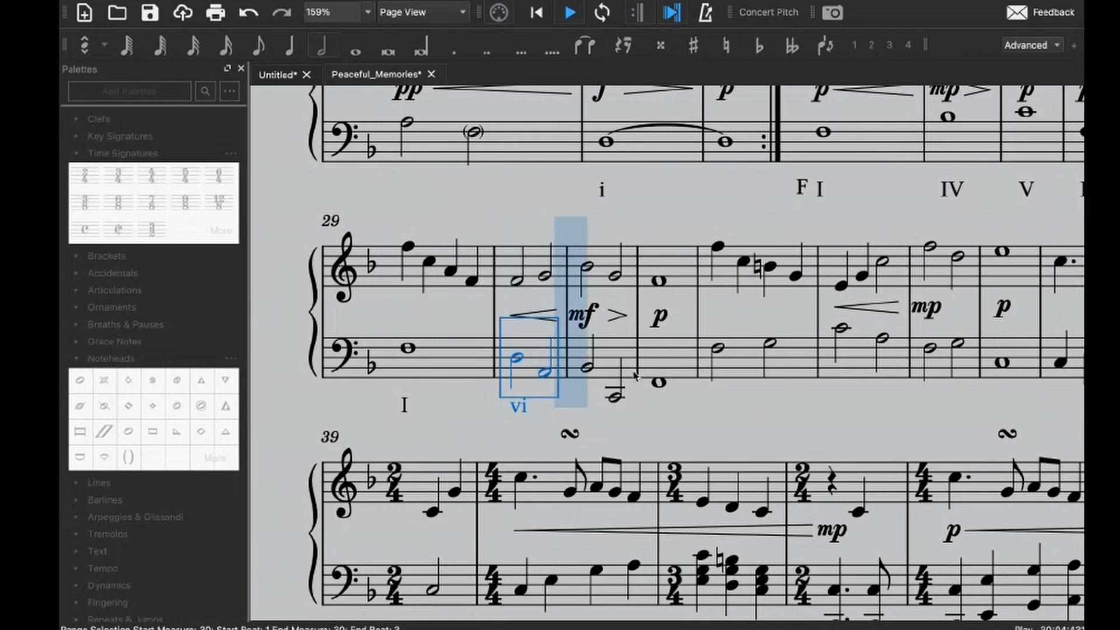
{"action": "key", "text": "space"}
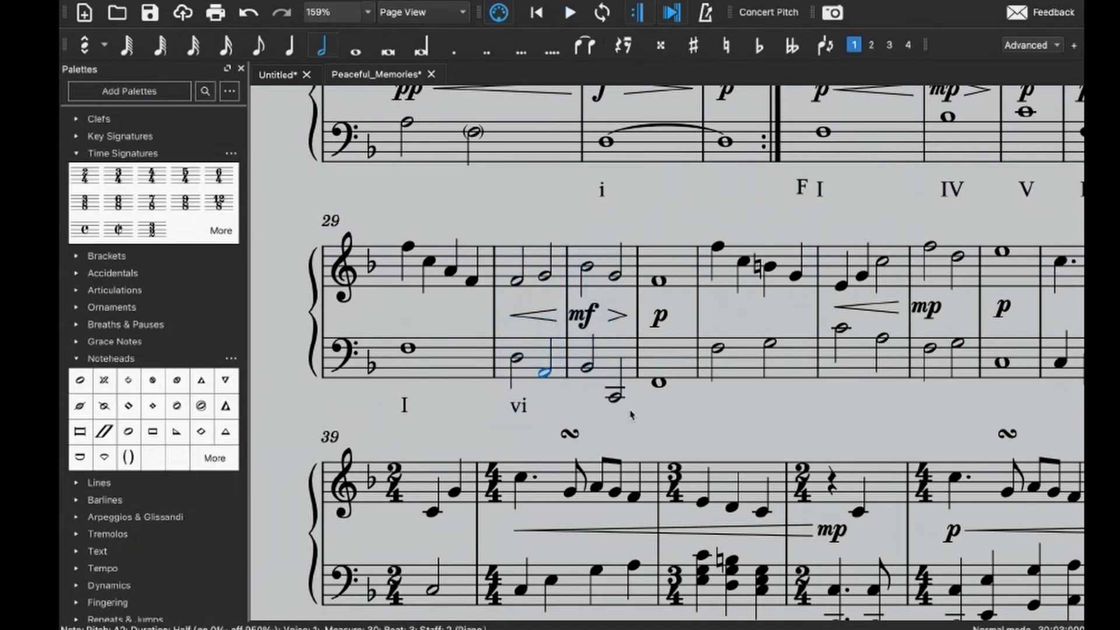
- Find the matching passage in measure 8, labelled vi and V/VI, and play it back for comparison
{"action": "scroll", "coordinate": [630, 414], "scroll_direction": "down", "scroll_amount": 4, "text": "ctrl"}
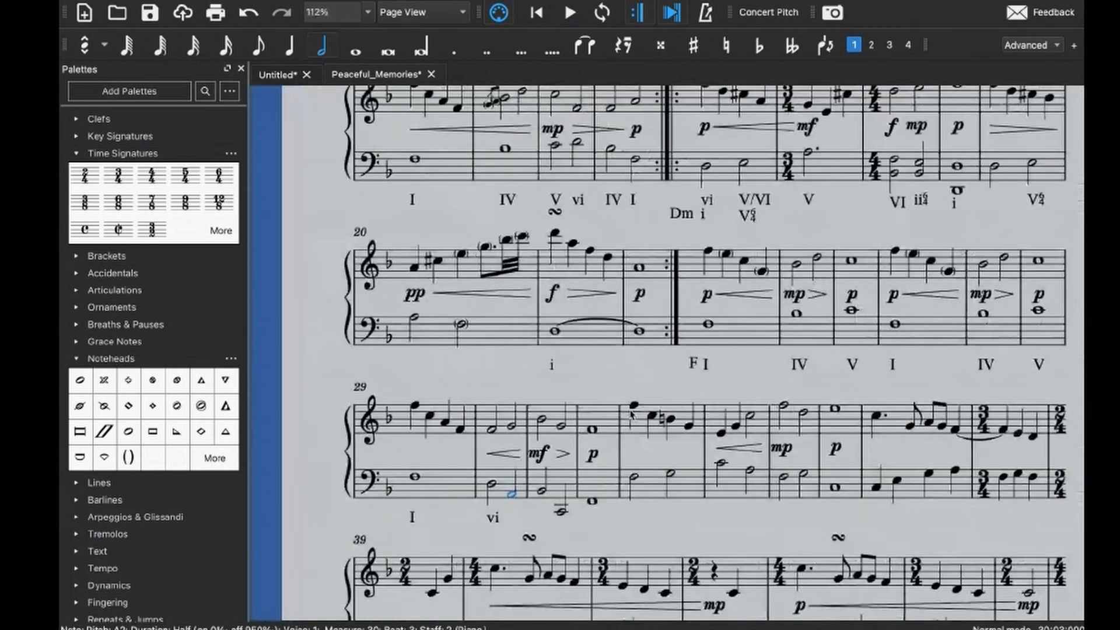
{"action": "scroll", "coordinate": [631, 415], "scroll_direction": "up", "scroll_amount": 1}
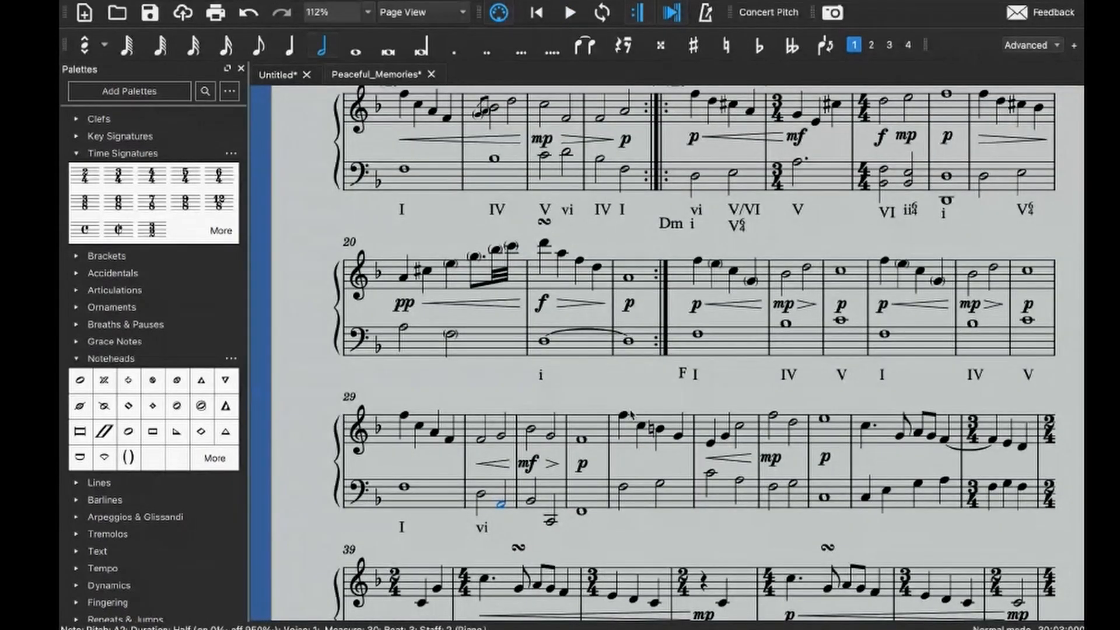
{"action": "scroll", "coordinate": [631, 415], "scroll_direction": "up", "scroll_amount": 3}
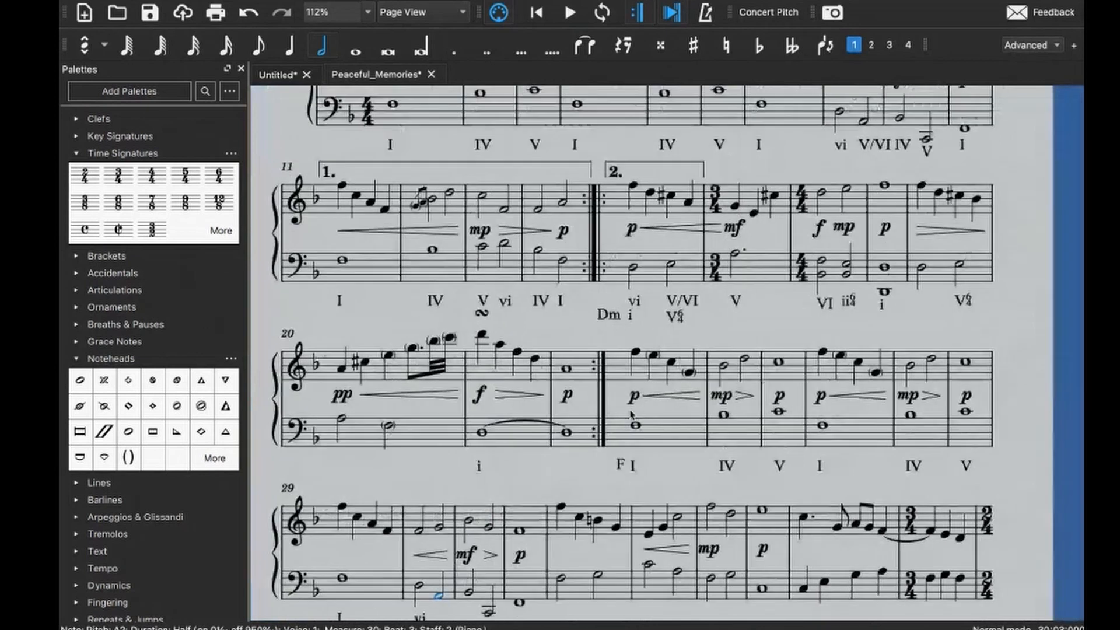
{"action": "scroll", "coordinate": [631, 415], "scroll_direction": "down", "scroll_amount": 2, "text": "ctrl"}
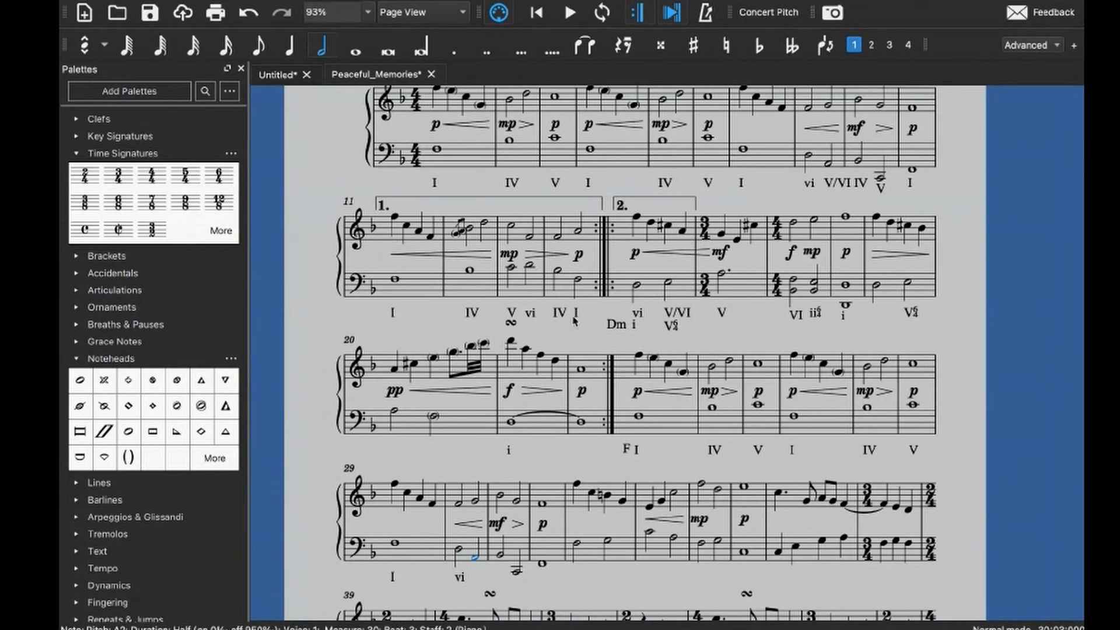
{"action": "left_click_drag", "start_coordinate": [575, 321], "coordinate": [509, 398]}
{"action": "left_click", "coordinate": [758, 231]}
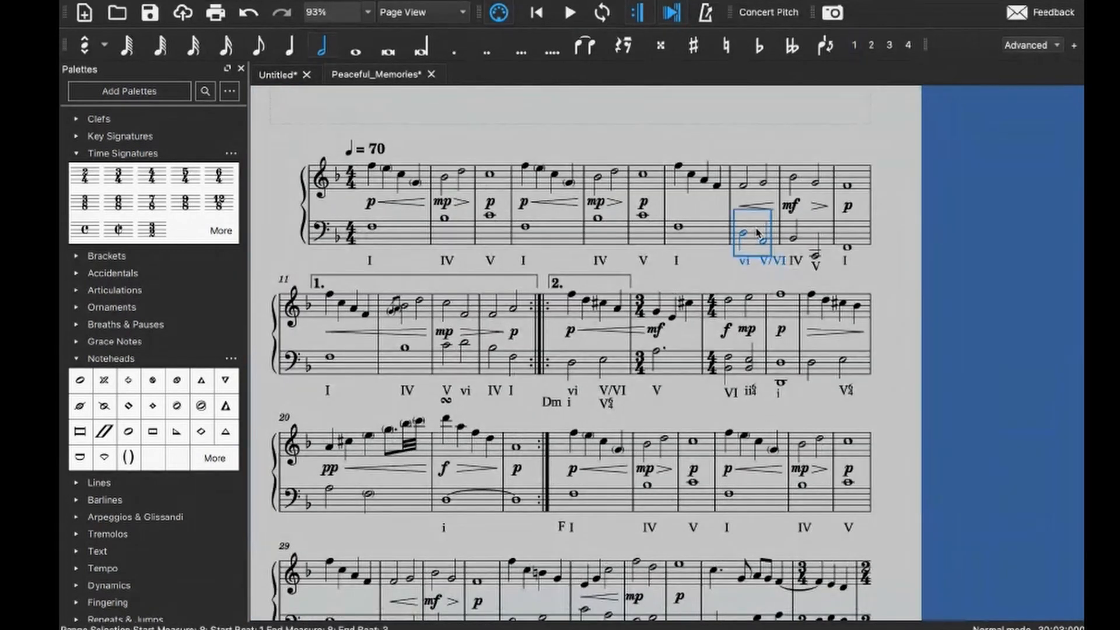
{"action": "key", "text": "space"}
{"action": "scroll", "coordinate": [791, 268], "scroll_direction": "up", "scroll_amount": 3}
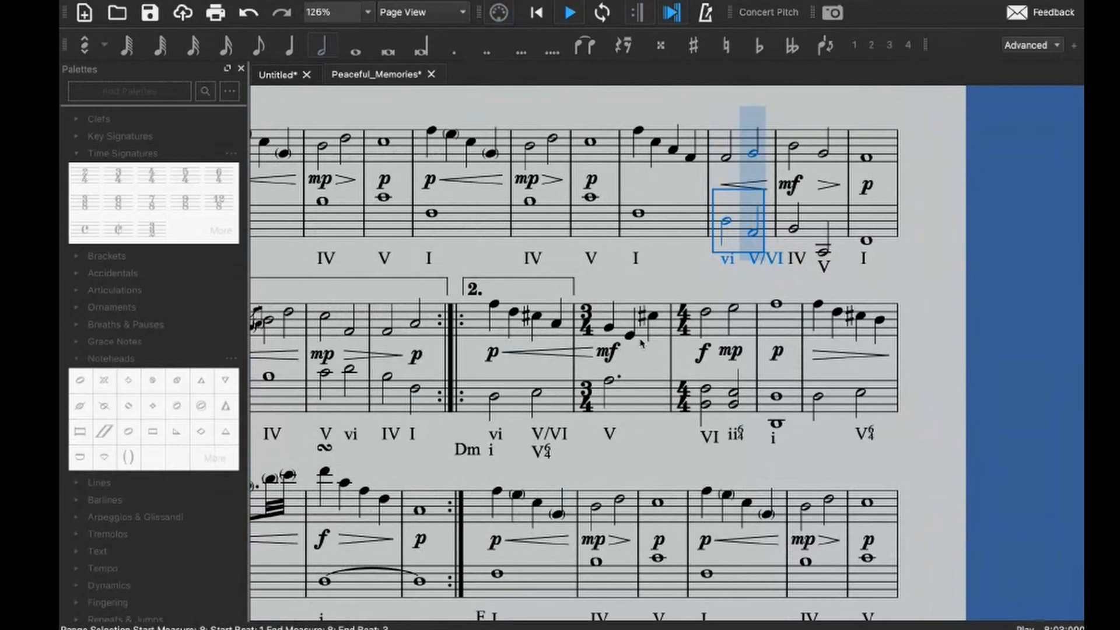
{"action": "key", "text": "space"}
- Return to measure 30 and play it back from its first bass note
{"action": "scroll", "coordinate": [641, 343], "scroll_direction": "down", "scroll_amount": 2}
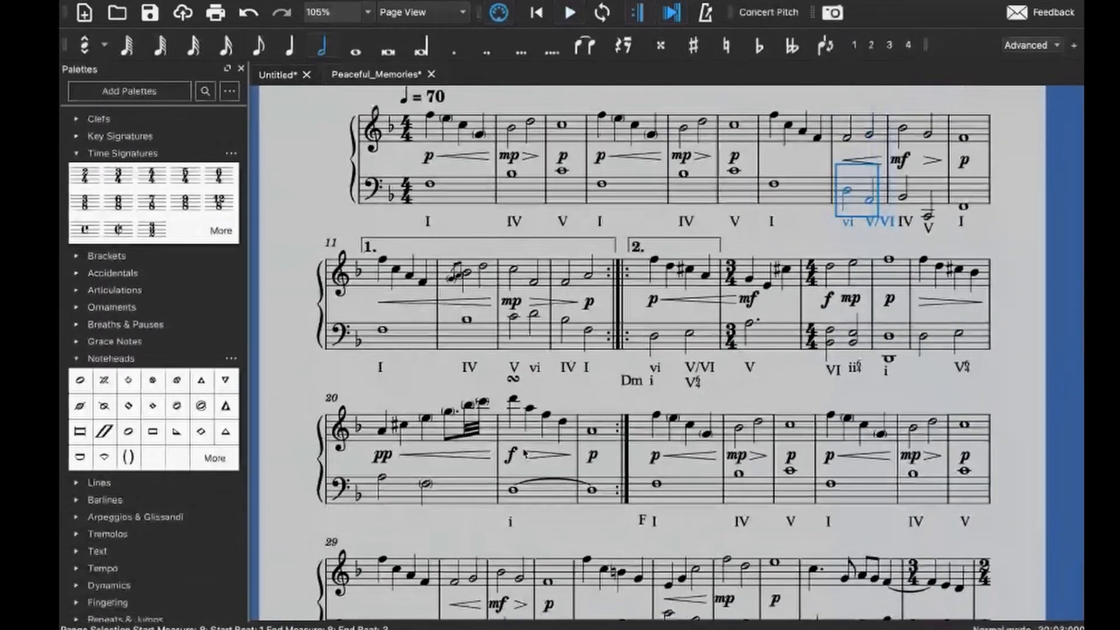
{"action": "scroll", "coordinate": [524, 454], "scroll_direction": "up", "scroll_amount": 2}
{"action": "left_click", "coordinate": [569, 497]}
{"action": "key", "text": "space"}
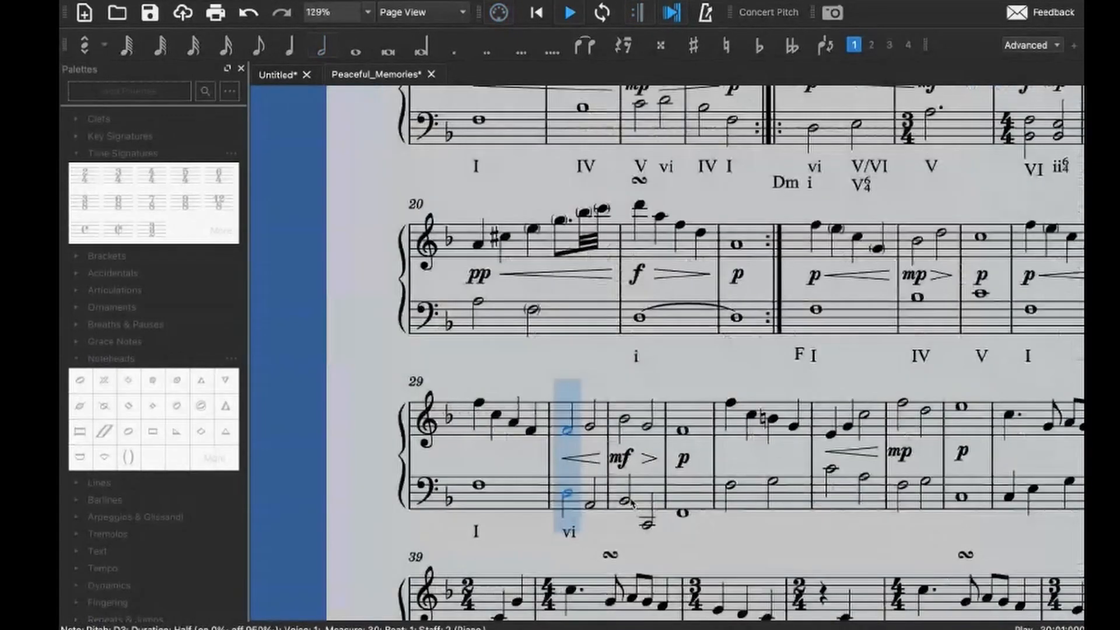
{"action": "scroll", "coordinate": [553, 460], "scroll_direction": "up", "scroll_amount": 2}
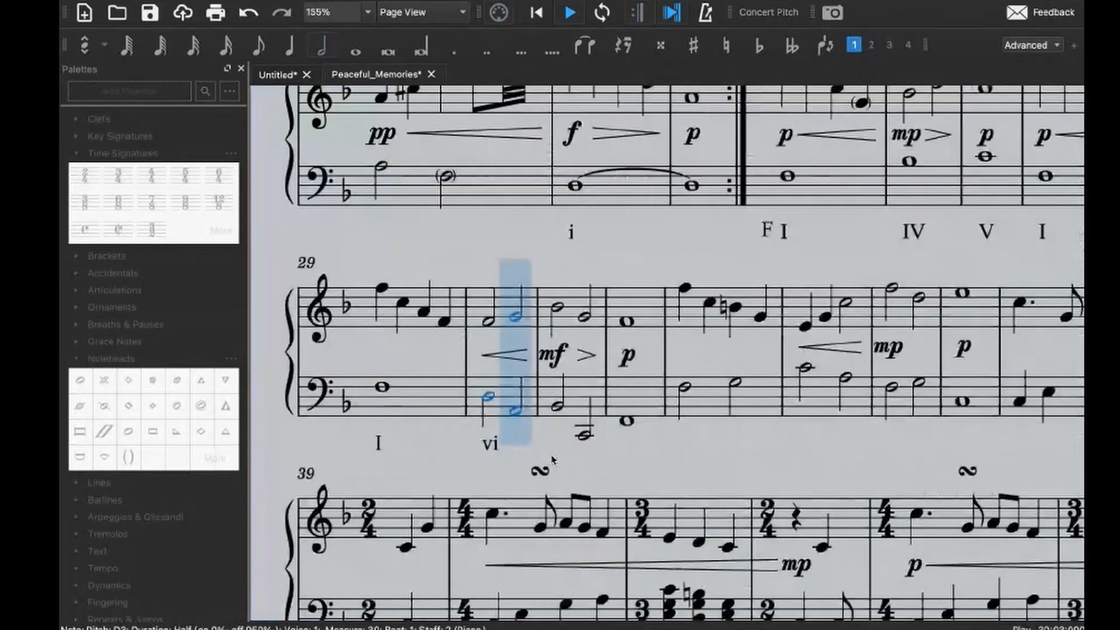
{"action": "key", "text": "space"}
{"action": "key", "text": "ctrl+k"}
{"action": "type", "text": "V/VI"}
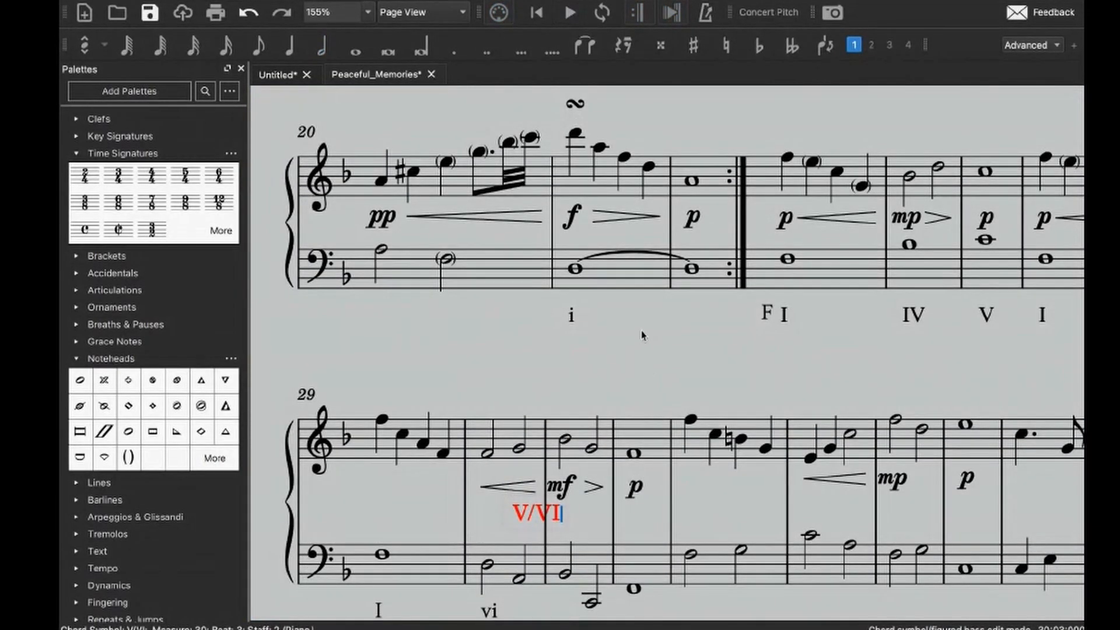
{"action": "scroll", "coordinate": [525, 409], "scroll_direction": "down", "scroll_amount": 2}
- Label the second bass note of measure 30 with the Roman numeral V/VI and play the measure back
{"action": "left_click", "coordinate": [515, 412]}
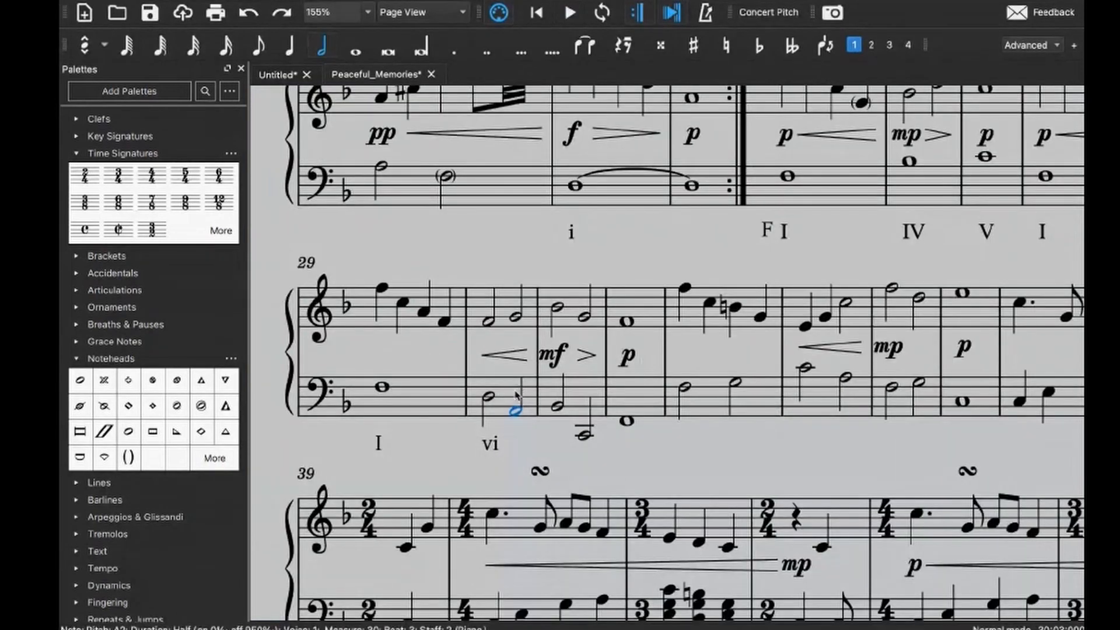
{"action": "key", "text": "ctrl+k"}
{"action": "type", "text": "V/VI"}
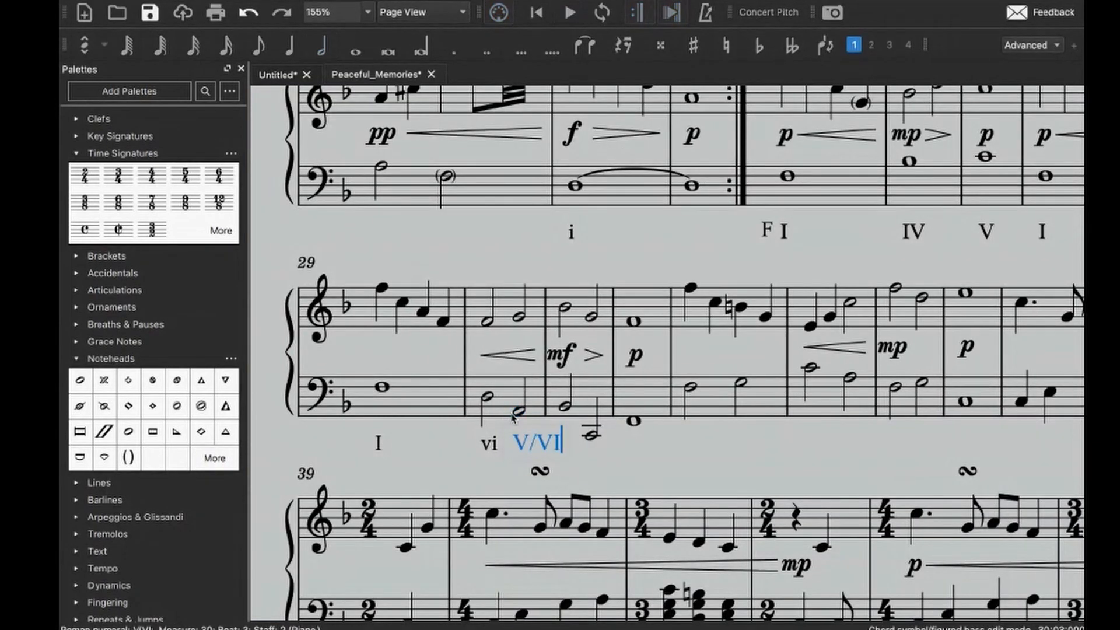
{"action": "key", "text": "Escape"}
{"action": "key", "text": "Right"}
{"action": "left_click", "coordinate": [512, 397]}
{"action": "key", "text": "space"}
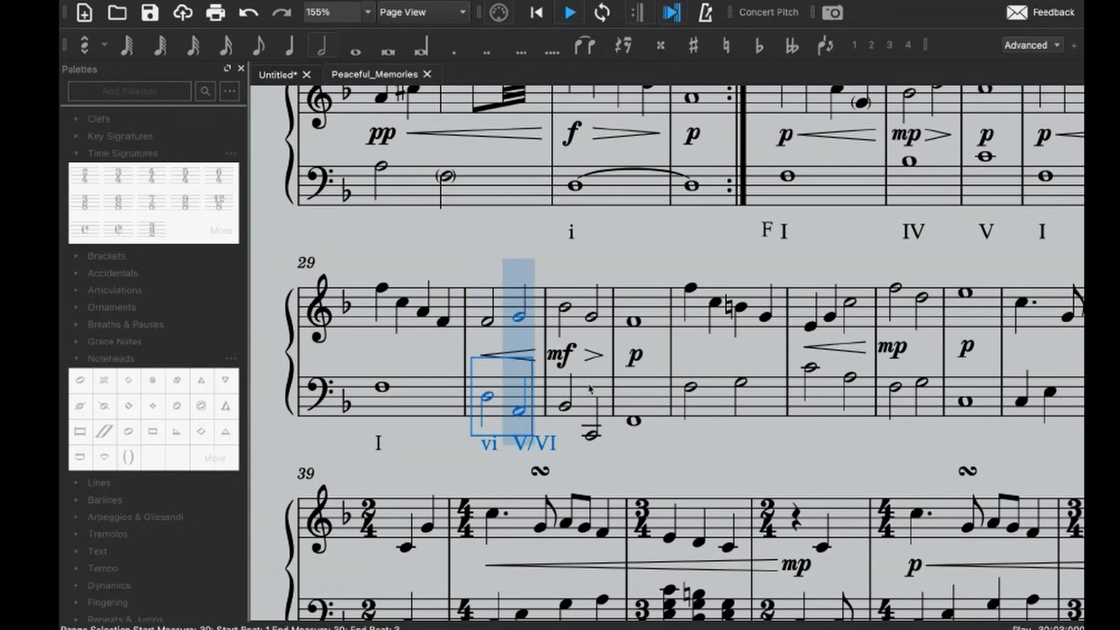
{"action": "key", "text": "space"}
- Label the two bass half notes of measure 31 with the Roman numerals IV and V
{"action": "type", "text": "IV"}
{"action": "left_click", "coordinate": [596, 436]}
{"action": "key", "text": "ctrl+k"}
{"action": "type", "text": "V"}
{"action": "key", "text": "Escape"}
- Label the bass whole note of measure 32 with the Roman numeral I and play back measures 30 to 32
{"action": "left_click", "coordinate": [681, 421]}
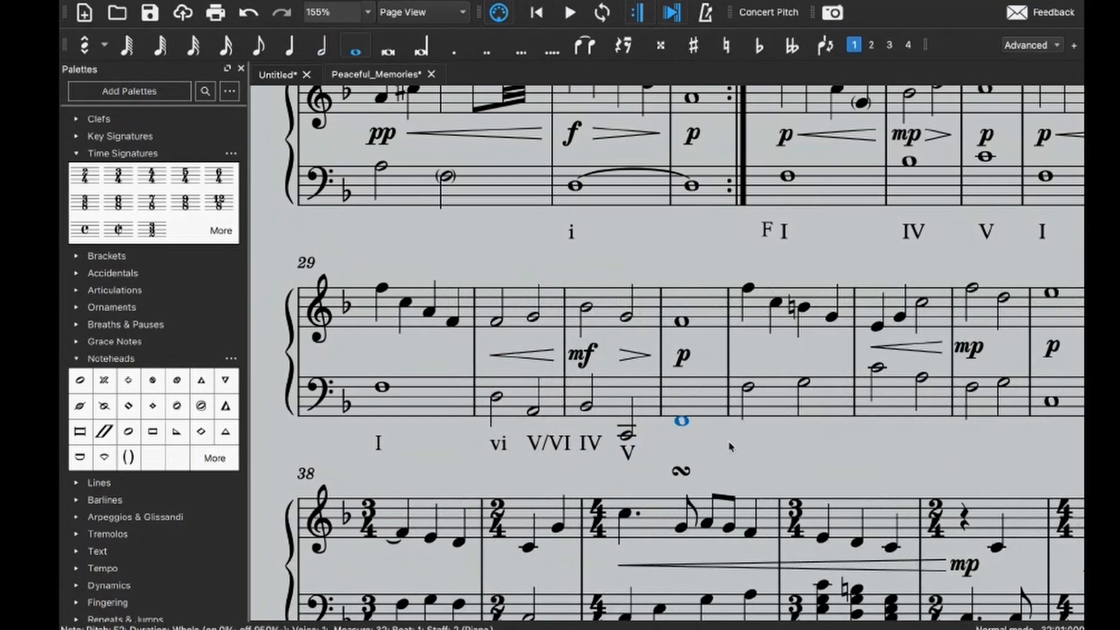
{"action": "key", "text": "ctrl+k"}
{"action": "type", "text": "I"}
{"action": "key", "text": "Escape"}
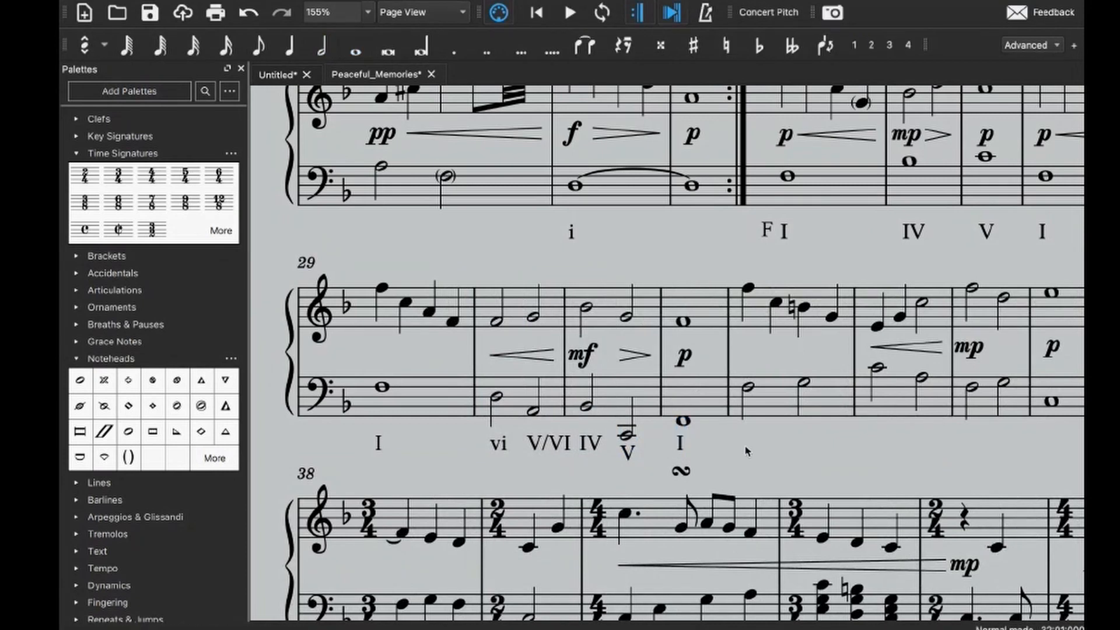
{"action": "key", "text": "space"}
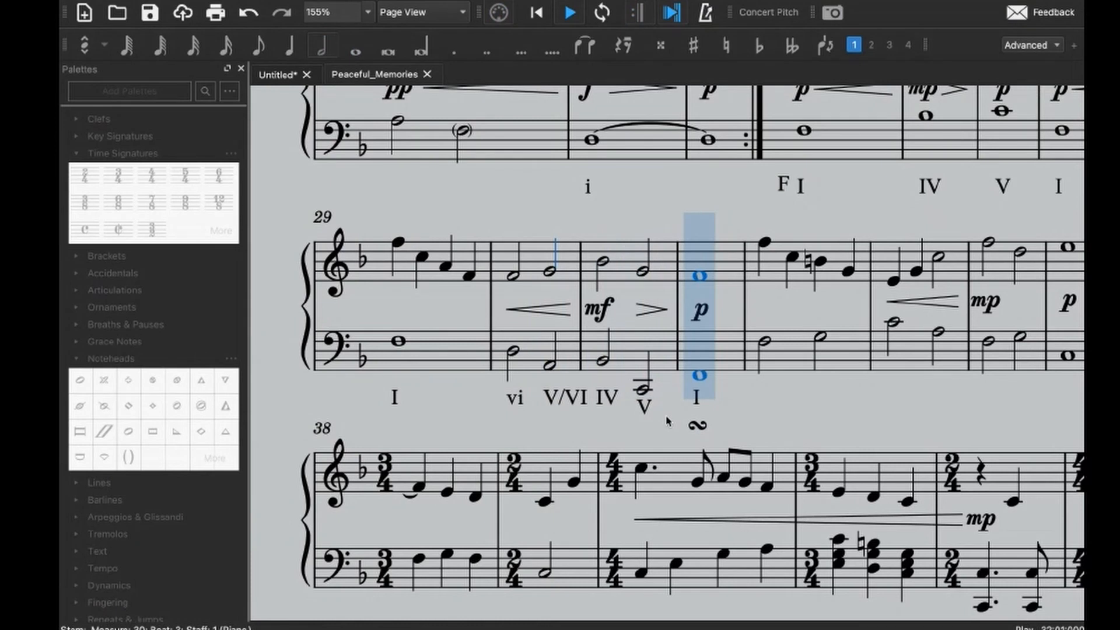
{"action": "key", "text": "space"}
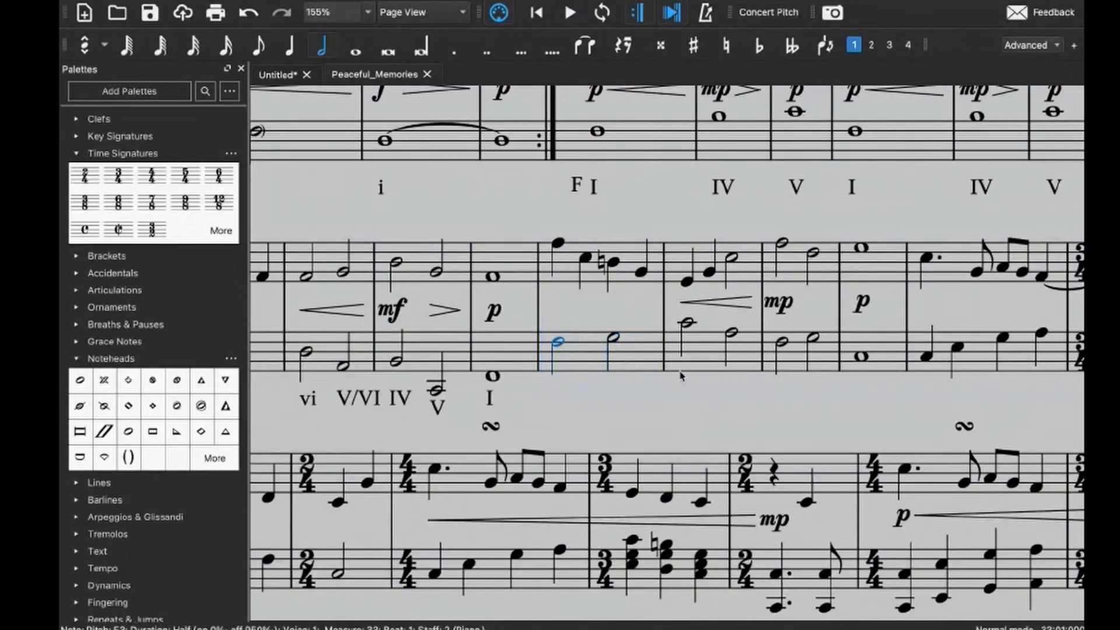
- Label the bass half notes of measure 33 with the Roman numerals I and V/V, playing the measure back to check the harmony
{"action": "key", "text": "ctrl+shift+r"}
{"action": "type", "text": "I"}
{"action": "left_click", "coordinate": [650, 410]}
{"action": "left_click", "coordinate": [587, 345]}
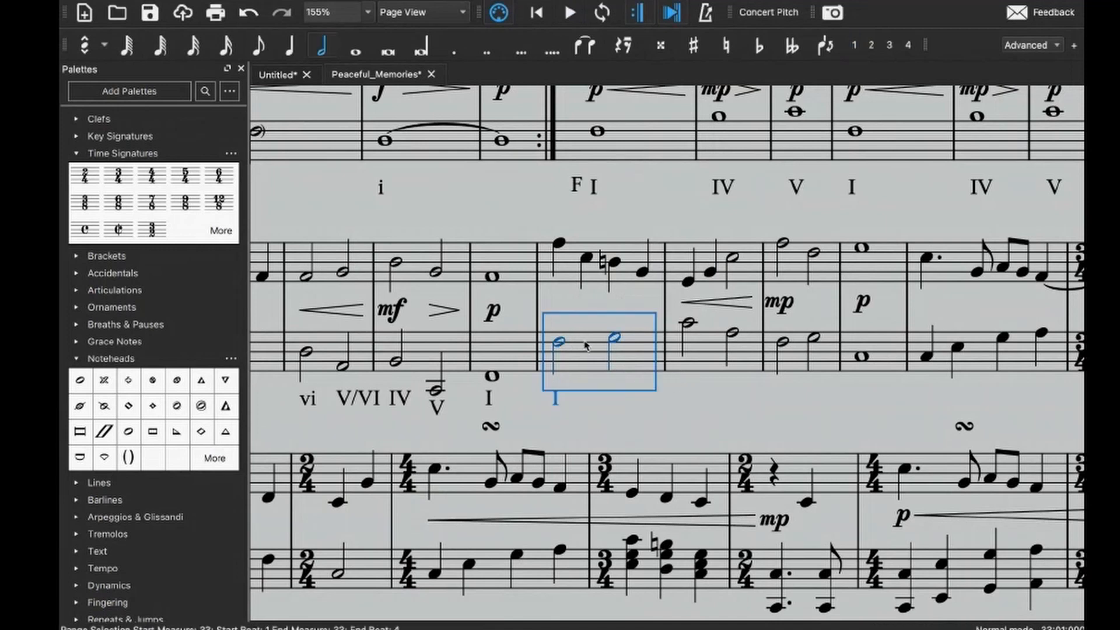
{"action": "key", "text": "space"}
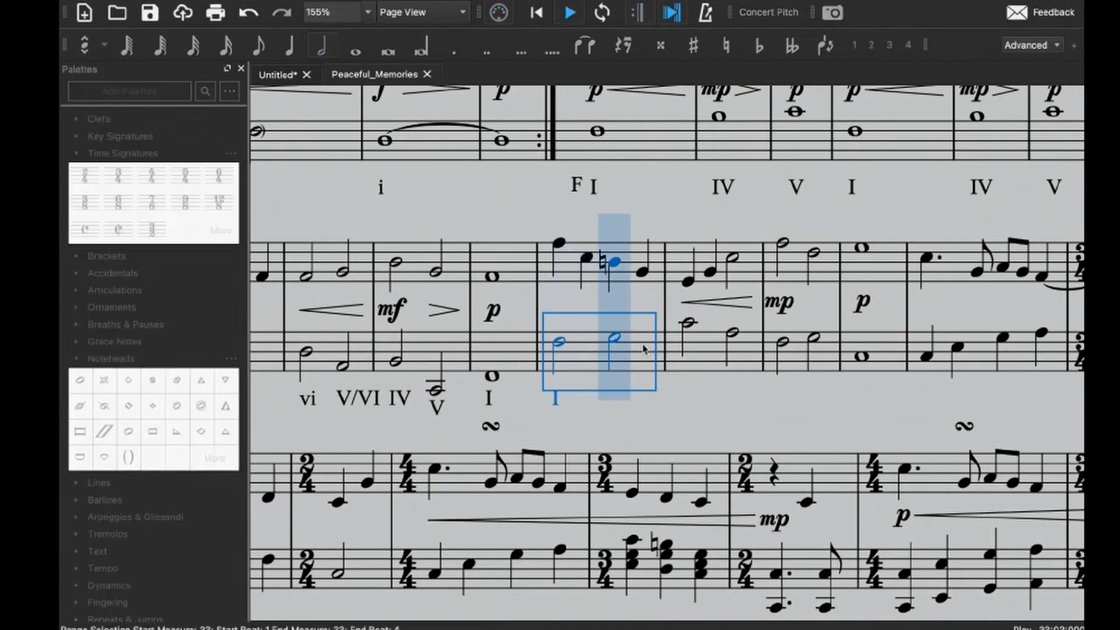
{"action": "key", "text": "space"}
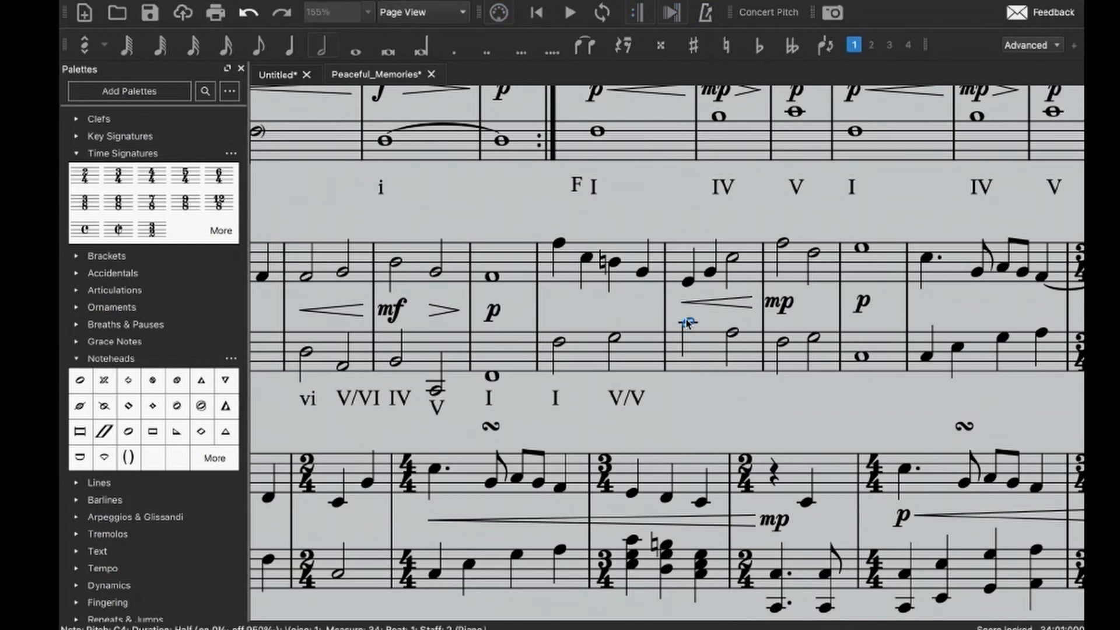
{"action": "left_click", "coordinate": [703, 411]}
{"action": "left_click", "coordinate": [628, 349]}
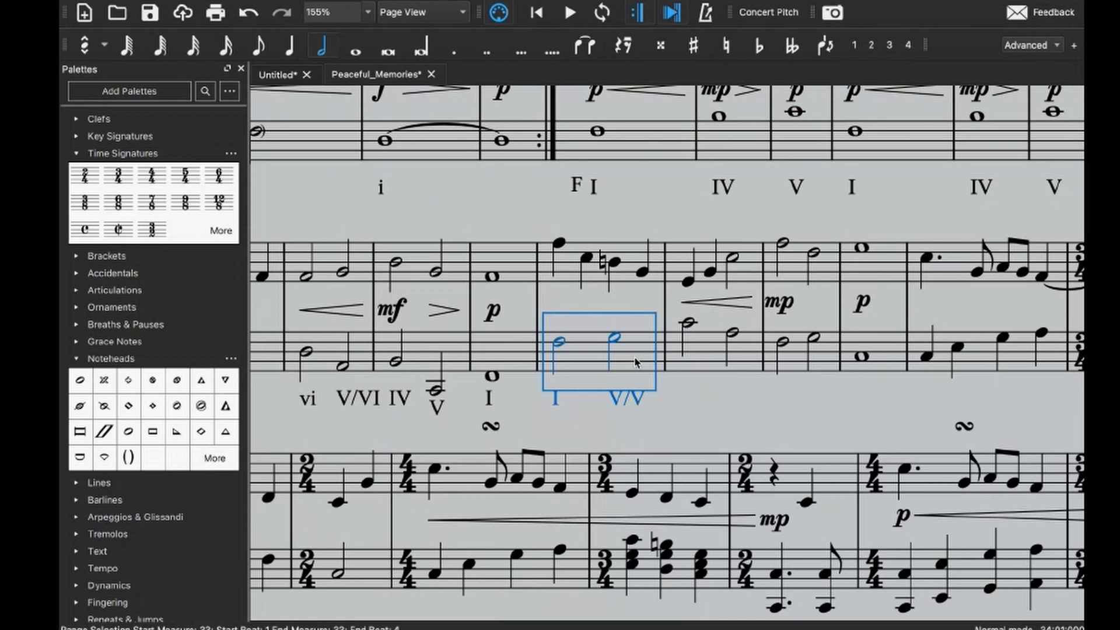
- Label the bass half notes of measure 34 with the Roman numerals V and vi, and play the measure back
{"action": "left_click", "coordinate": [691, 321]}
{"action": "key", "text": "super+g"}
{"action": "type", "text": "V"}
{"action": "left_click", "coordinate": [708, 425]}
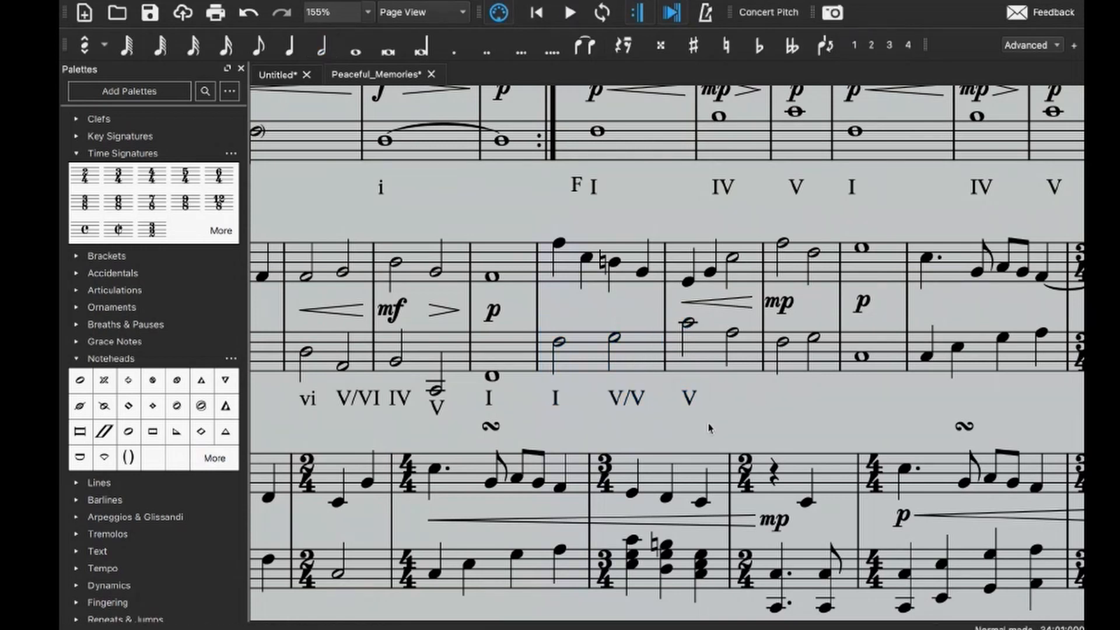
{"action": "left_click", "coordinate": [728, 362]}
{"action": "key", "text": "super+g"}
{"action": "type", "text": "vi"}
{"action": "key", "text": "Escape"}
{"action": "left_click", "coordinate": [697, 351]}
{"action": "key", "text": "space"}
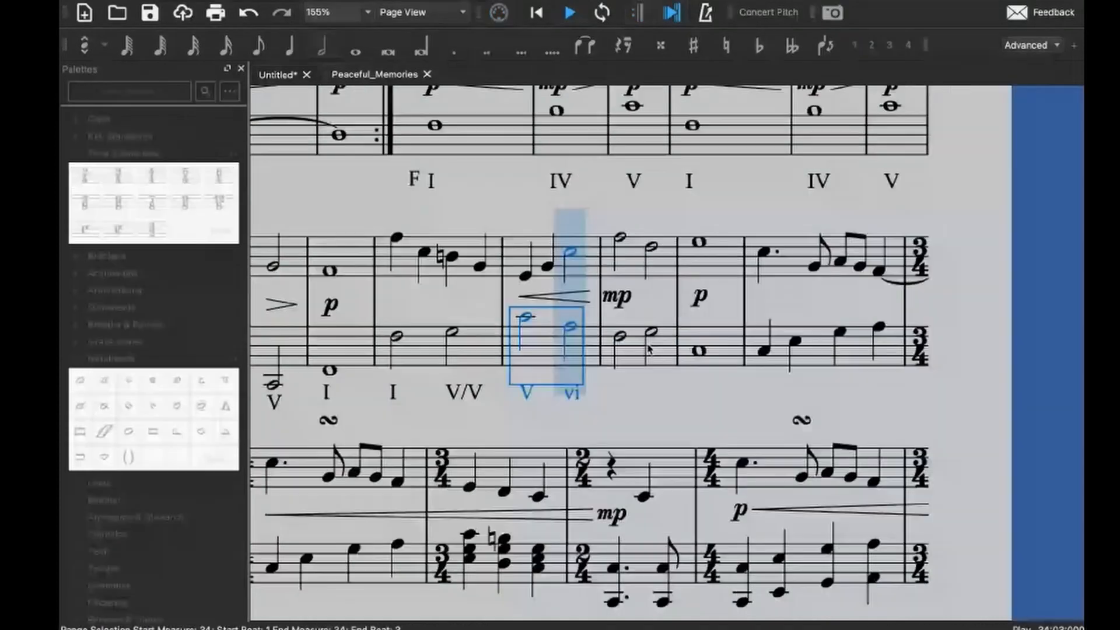
{"action": "key", "text": "space"}
- Label the bass half notes of measure 35 with the Roman numerals IV and V
{"action": "key", "text": "super+g"}
{"action": "type", "text": "IV"}
{"action": "key", "text": "Escape"}
{"action": "key", "text": "Right"}
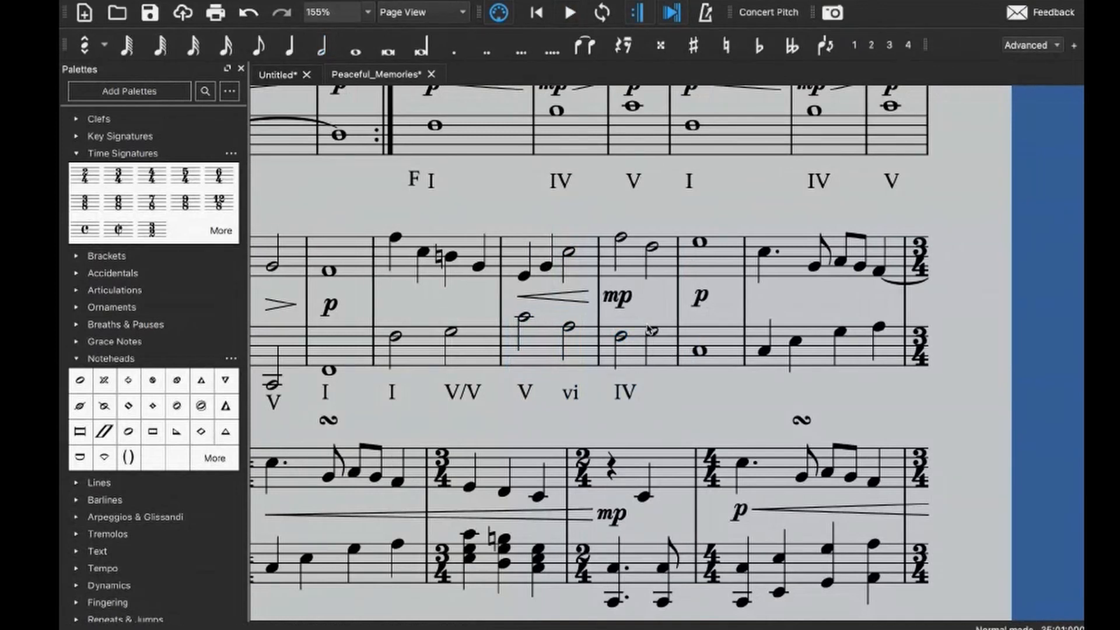
{"action": "key", "text": "super+g"}
{"action": "type", "text": "V"}
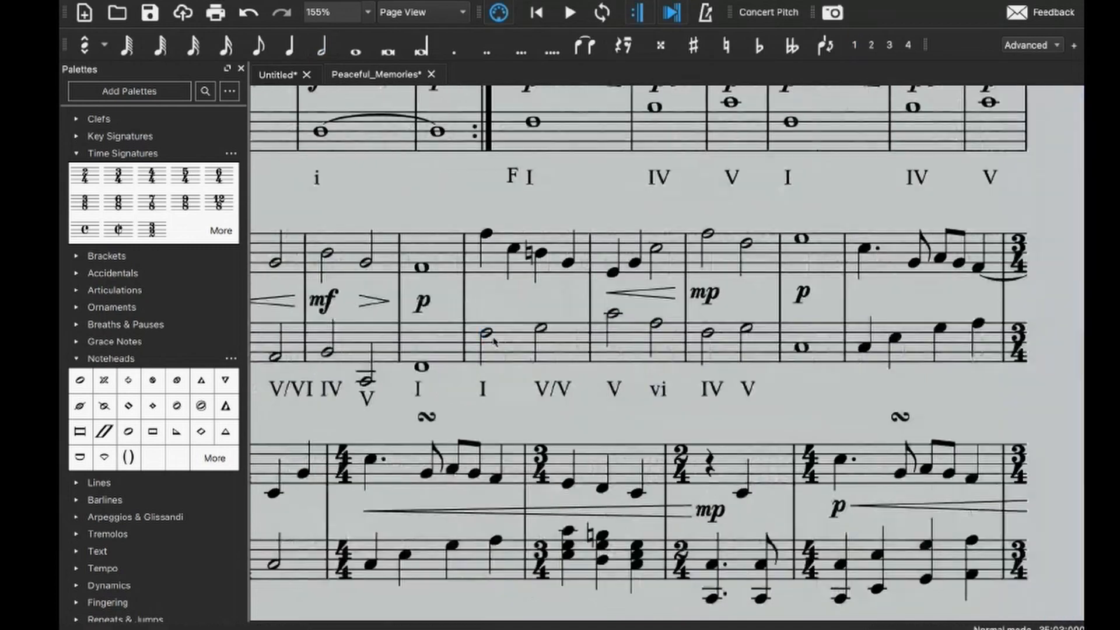
- Add the key label C and the Roman numeral I beneath the V on the first bass note of measure 34
{"action": "left_click", "coordinate": [489, 333]}
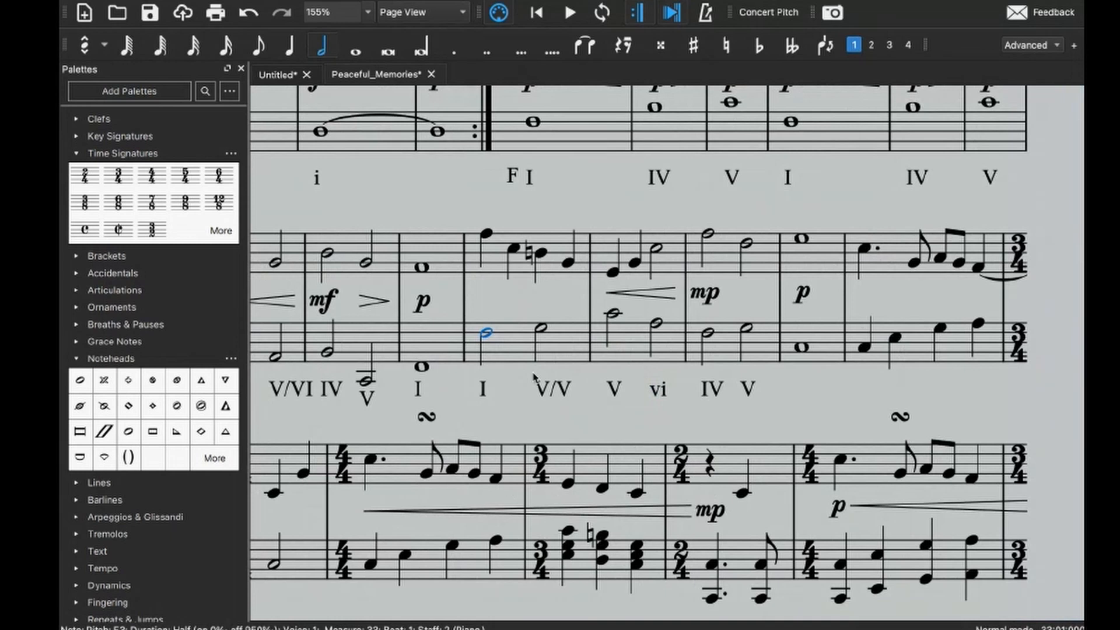
{"action": "key", "text": "Escape"}
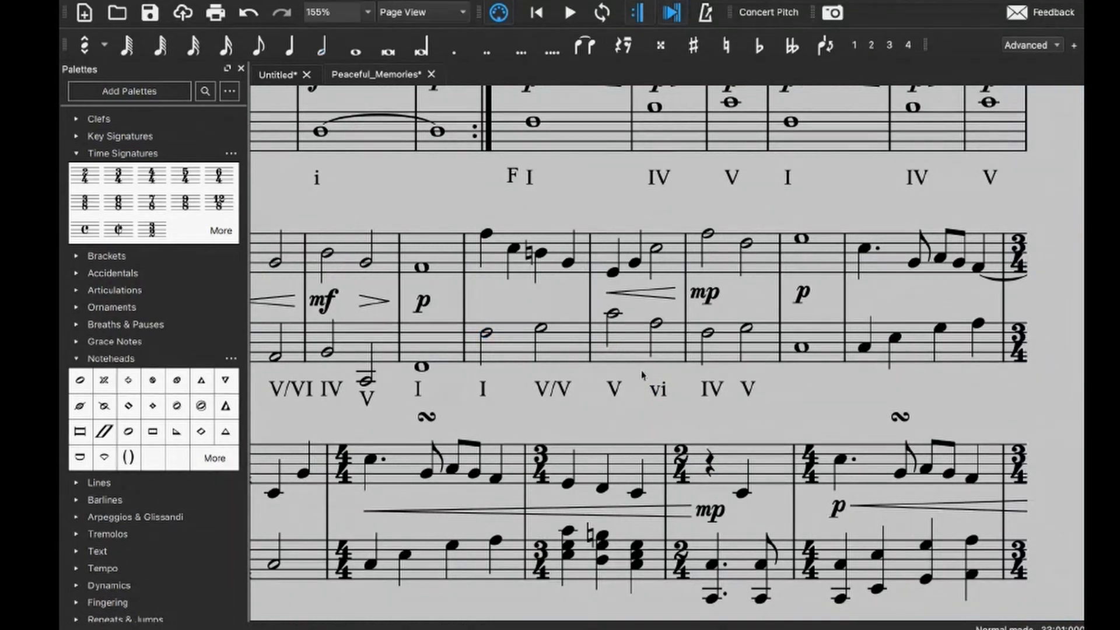
{"action": "left_click", "coordinate": [613, 315]}
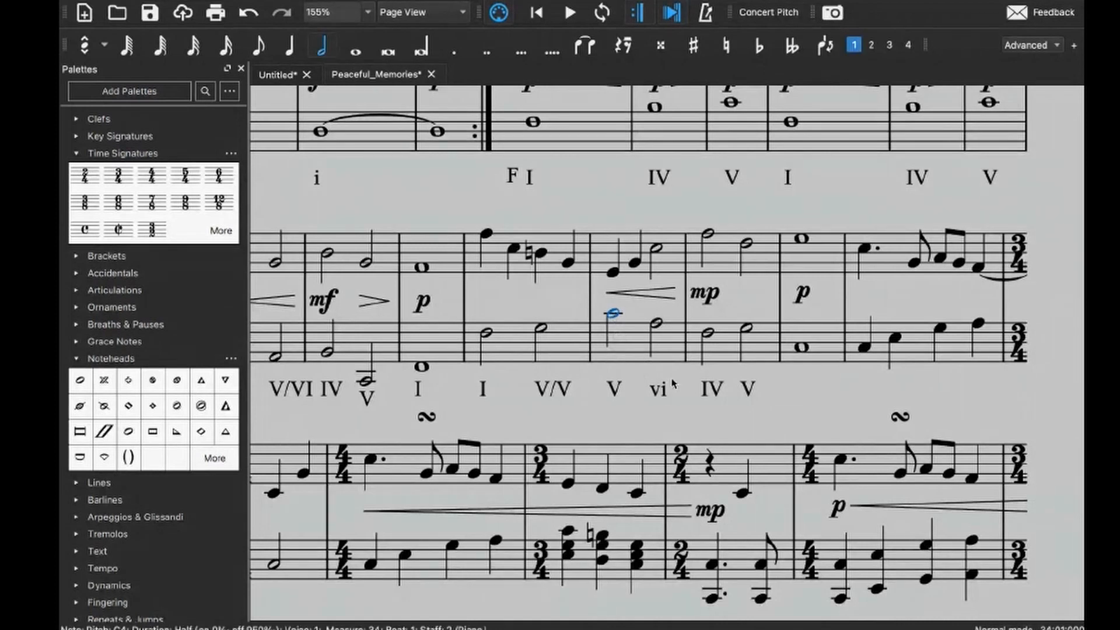
{"action": "key", "text": "super+shift+r"}
{"action": "type", "text": "C"}
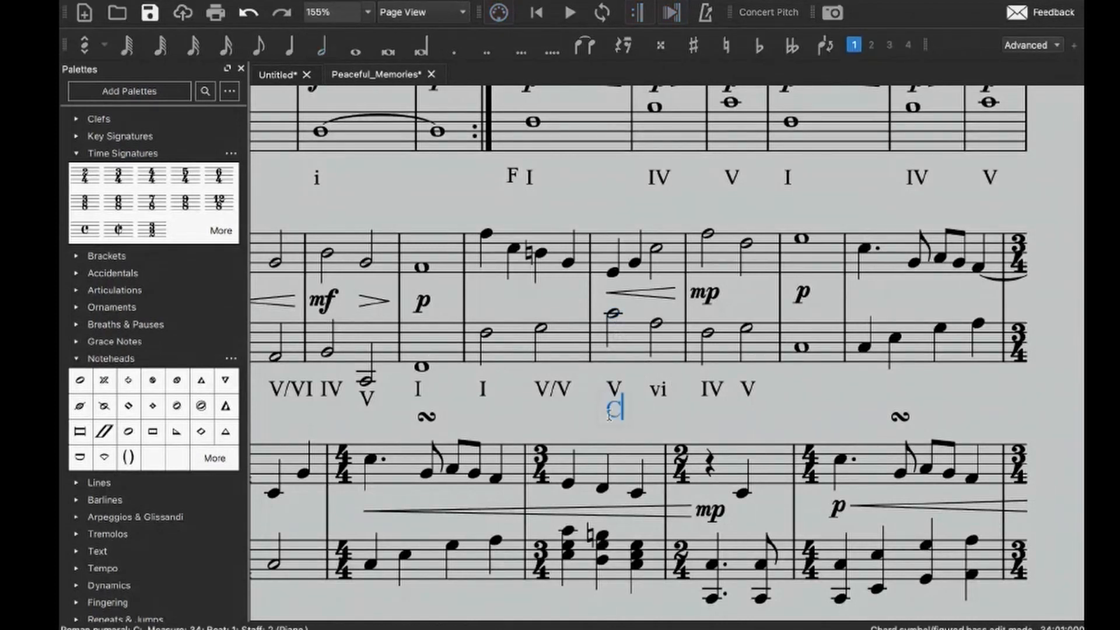
{"action": "key", "text": "Escape"}
{"action": "left_click_drag", "start_coordinate": [619, 417], "coordinate": [608, 410]}
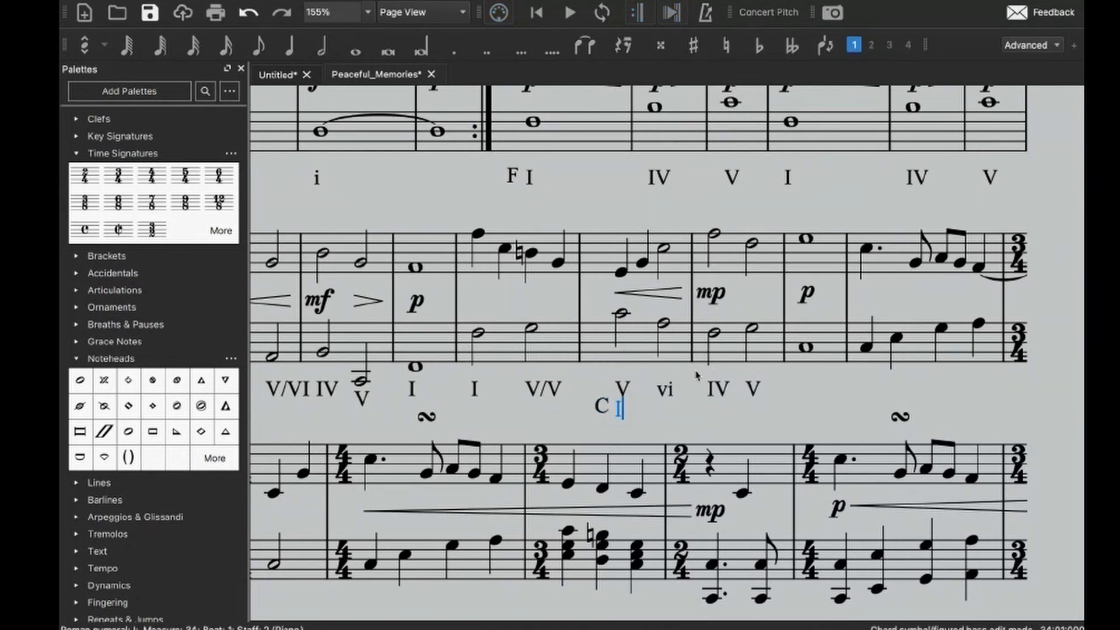
{"action": "key", "text": "Escape"}
{"action": "left_click_drag", "start_coordinate": [620, 407], "coordinate": [721, 385]}
{"action": "key", "text": "Escape"}
{"action": "left_click_drag", "start_coordinate": [719, 348], "coordinate": [644, 370]}
{"action": "key", "text": "Escape"}
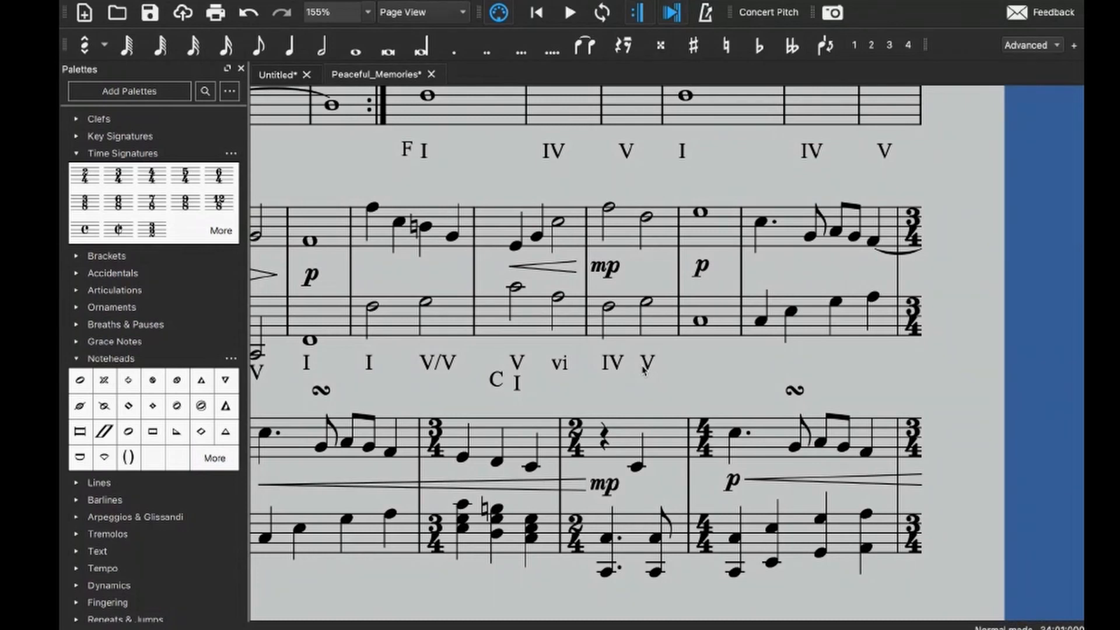
- Lower the vi in measure 34 to align with the C major I, and label the bass whole note of measure 36 with I
{"action": "left_click", "coordinate": [560, 365]}
{"action": "left_click_drag", "start_coordinate": [560, 364], "coordinate": [605, 369]}
{"action": "key", "text": "Escape"}
{"action": "left_click", "coordinate": [700, 321]}
{"action": "key", "text": "alt+shift+r"}
{"action": "type", "text": "I"}
{"action": "key", "text": "Escape"}
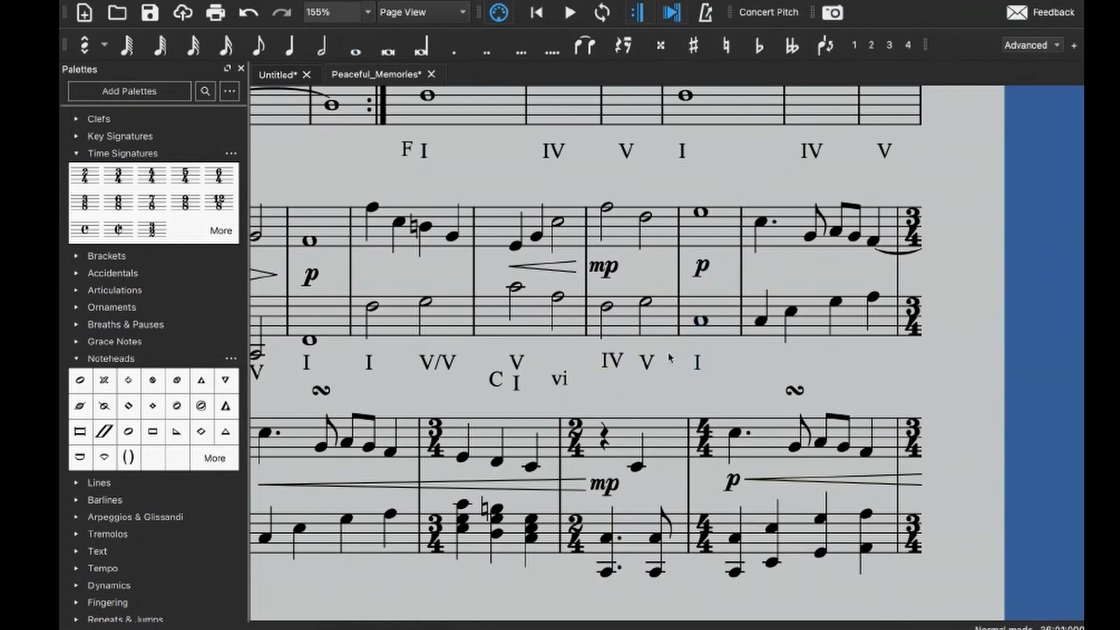
- Play back the passage from measure 34 to measure 36 to check the new labels
{"action": "left_click", "coordinate": [571, 350]}
{"action": "key", "text": "space"}
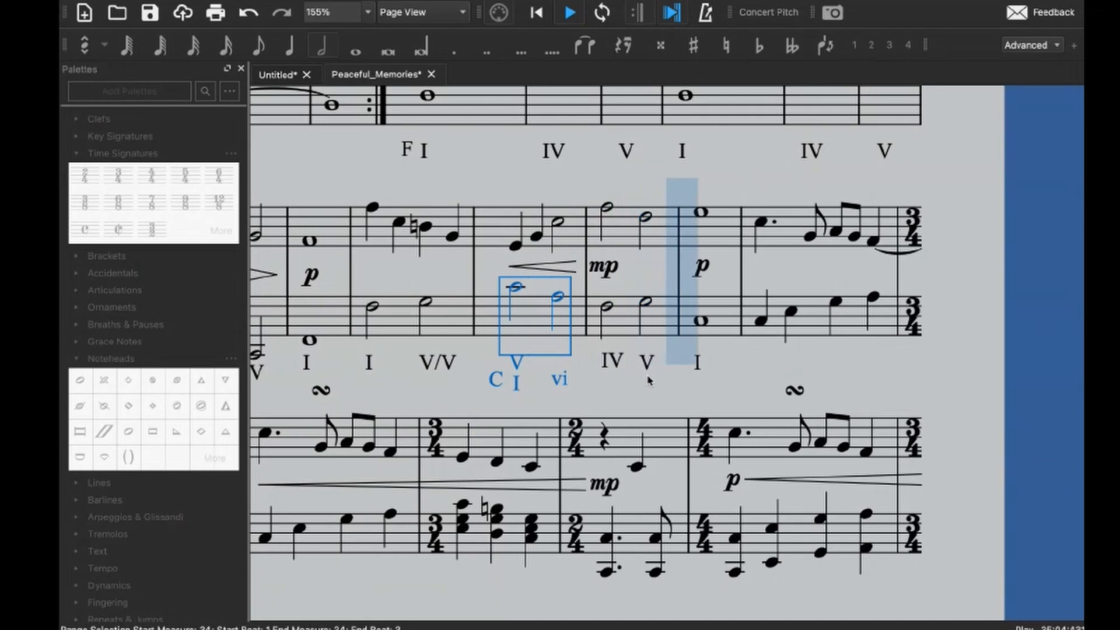
{"action": "key", "text": "space"}
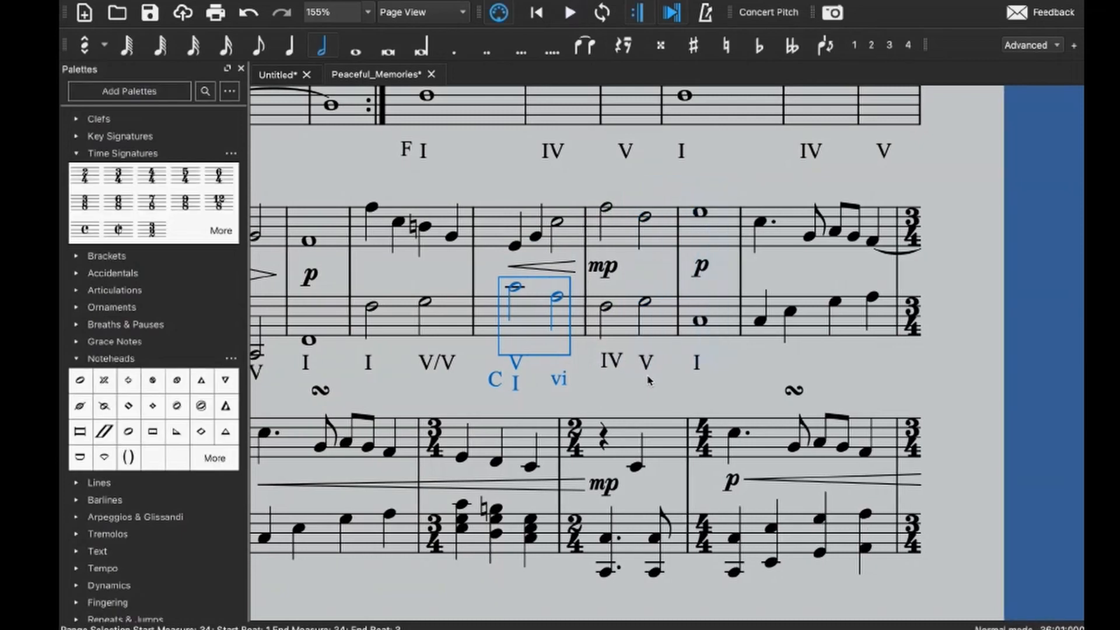
- Label the first bass note of measure 37 with the Roman numeral I and play the measure back
{"action": "scroll", "coordinate": [649, 380], "scroll_direction": "right", "scroll_amount": 5}
{"action": "left_click", "coordinate": [503, 318]}
{"action": "key", "text": "ctrl+k"}
{"action": "type", "text": "I"}
{"action": "key", "text": "Escape"}
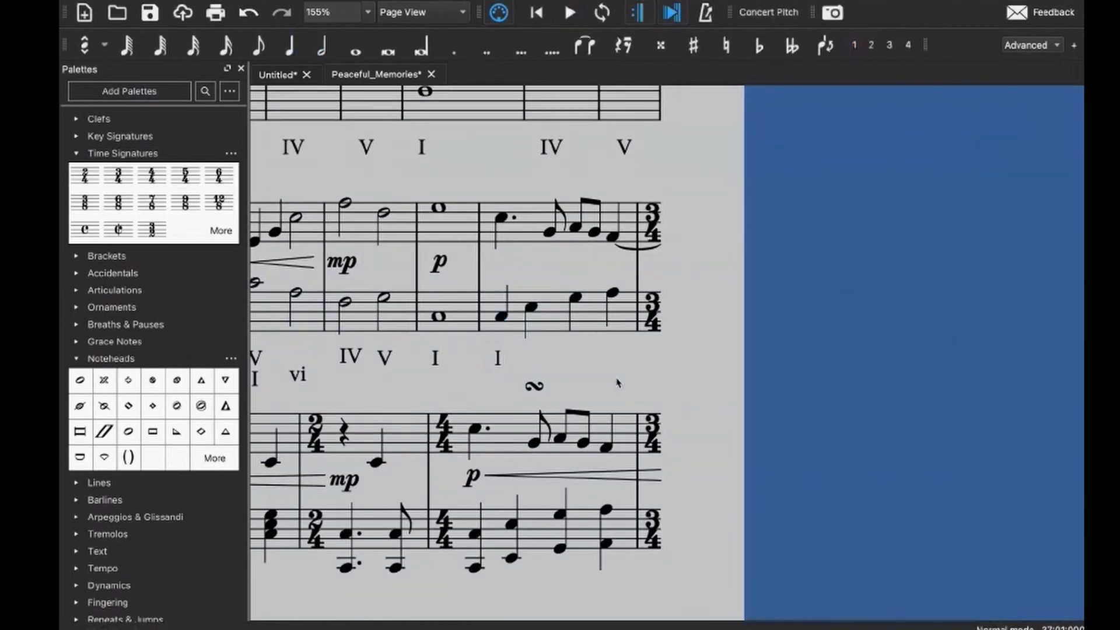
{"action": "left_click", "coordinate": [559, 330]}
{"action": "key", "text": "space"}
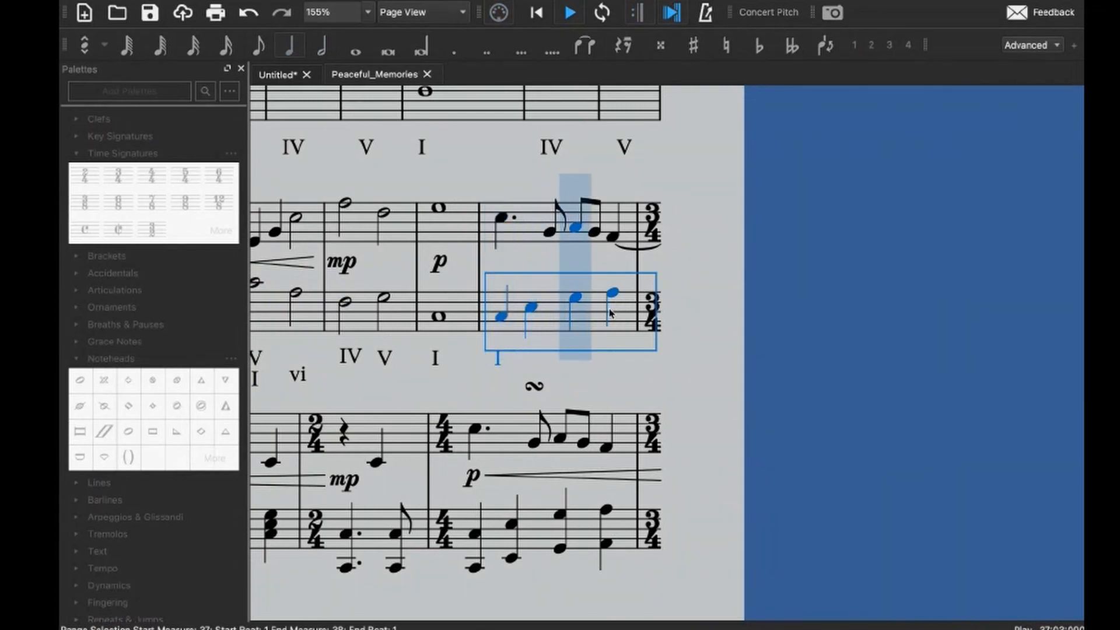
{"action": "key", "text": "space"}
- Label the third bass note of measure 37 with the Roman numeral V
{"action": "key", "text": "ctrl+k"}
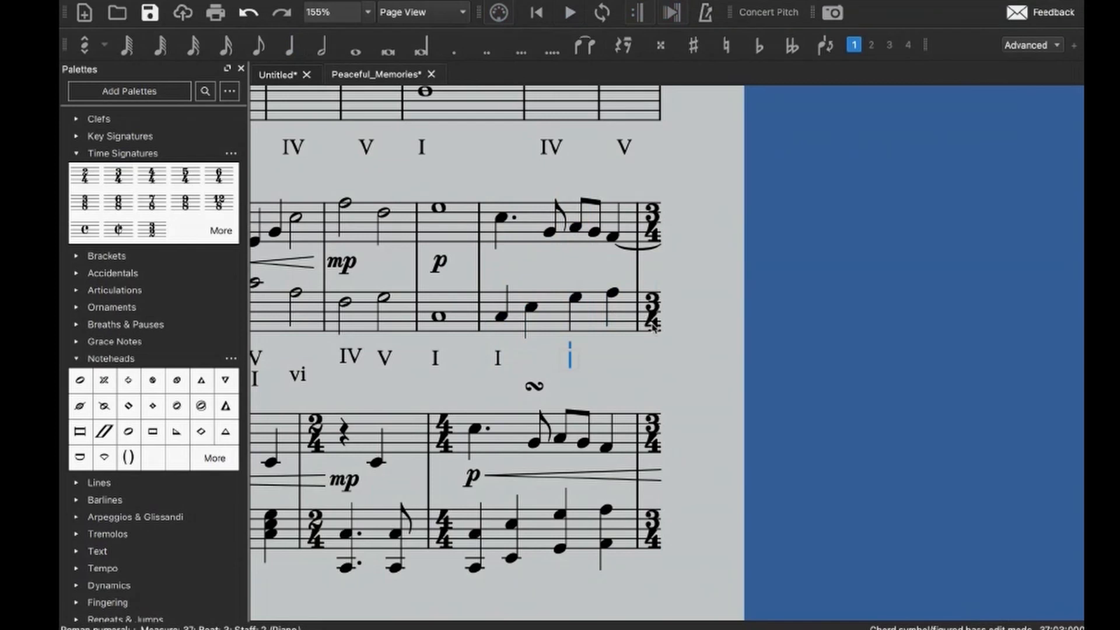
{"action": "left_click", "coordinate": [677, 363]}
{"action": "scroll", "coordinate": [677, 363], "scroll_direction": "down", "scroll_amount": 2}
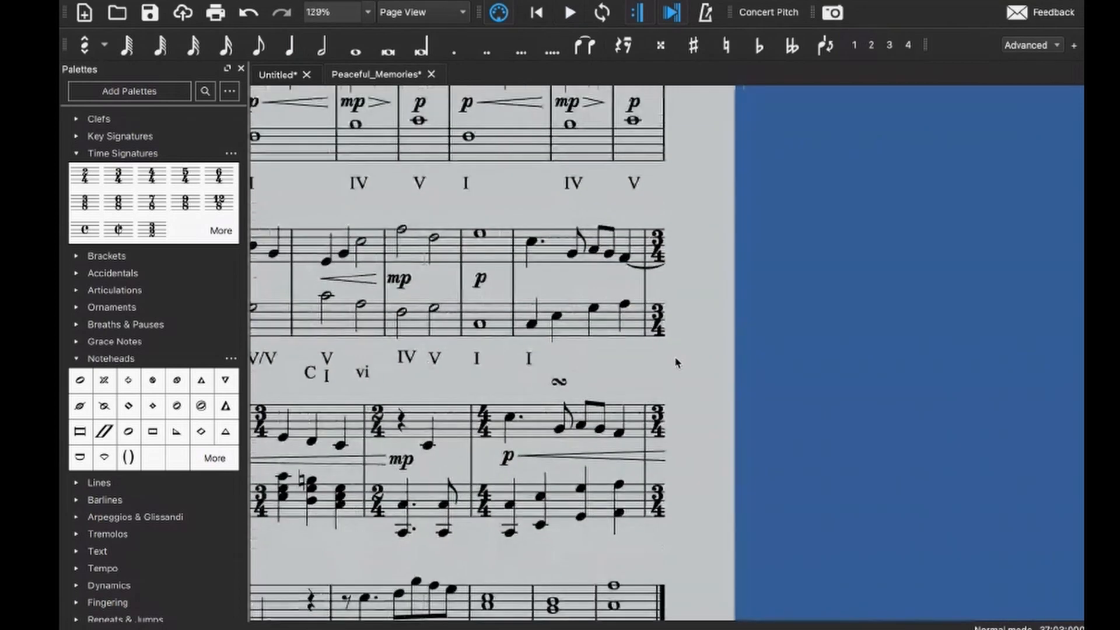
{"action": "scroll", "coordinate": [676, 362], "scroll_direction": "left", "scroll_amount": 10}
{"action": "scroll", "coordinate": [676, 363], "scroll_direction": "down", "scroll_amount": 2}
{"action": "scroll", "coordinate": [676, 363], "scroll_direction": "down", "scroll_amount": 2}
{"action": "scroll", "coordinate": [525, 347], "scroll_direction": "right", "scroll_amount": 5}
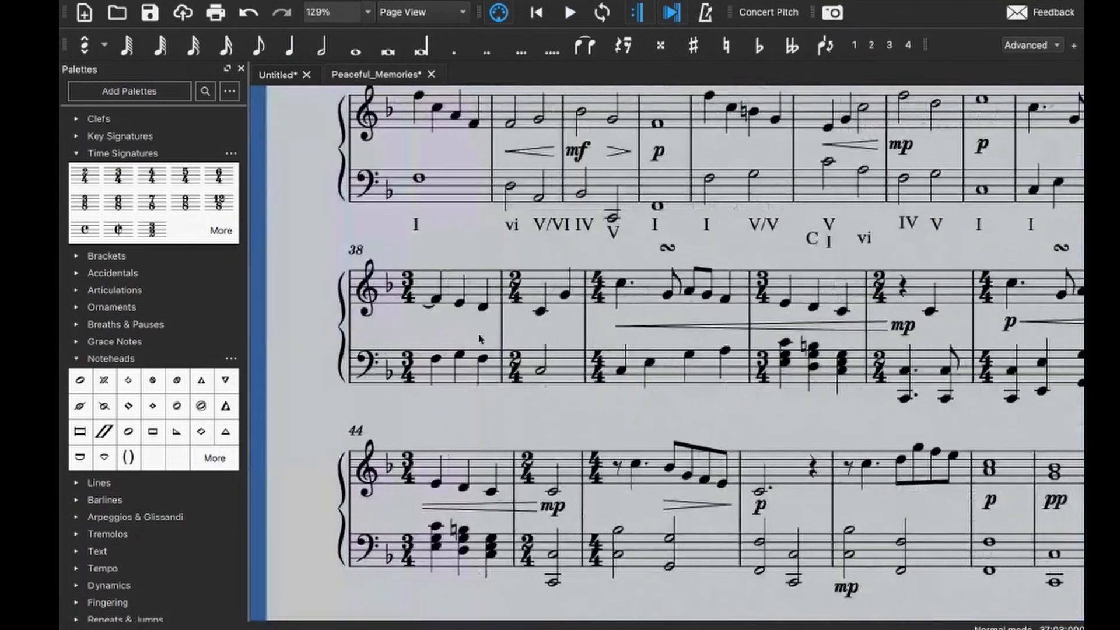
{"action": "scroll", "coordinate": [525, 347], "scroll_direction": "down", "scroll_amount": 2}
{"action": "scroll", "coordinate": [525, 347], "scroll_direction": "right", "scroll_amount": 10}
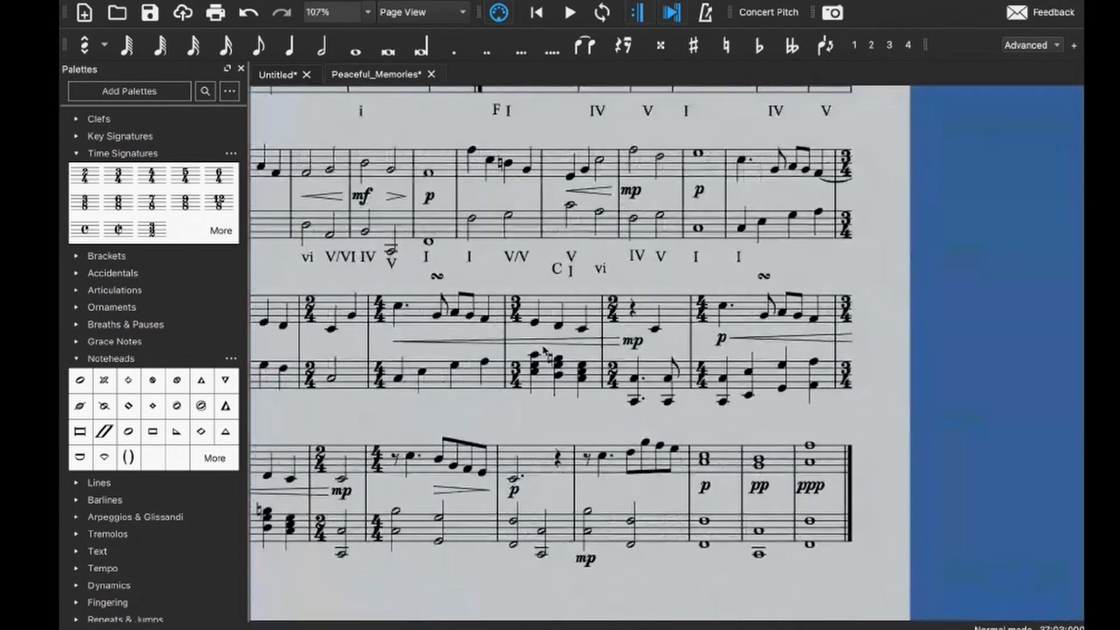
{"action": "scroll", "coordinate": [525, 347], "scroll_direction": "up", "scroll_amount": 1}
{"action": "left_click", "coordinate": [785, 219]}
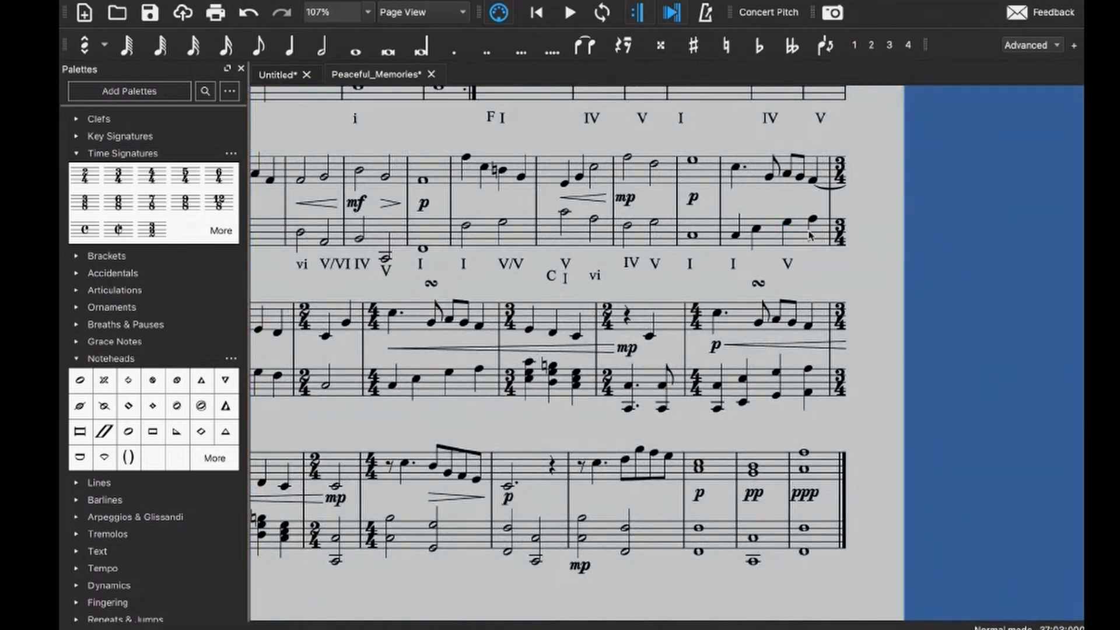
- Play back measures 37 and 38 to check the harmony
{"action": "left_click", "coordinate": [810, 236]}
{"action": "key", "text": "space"}
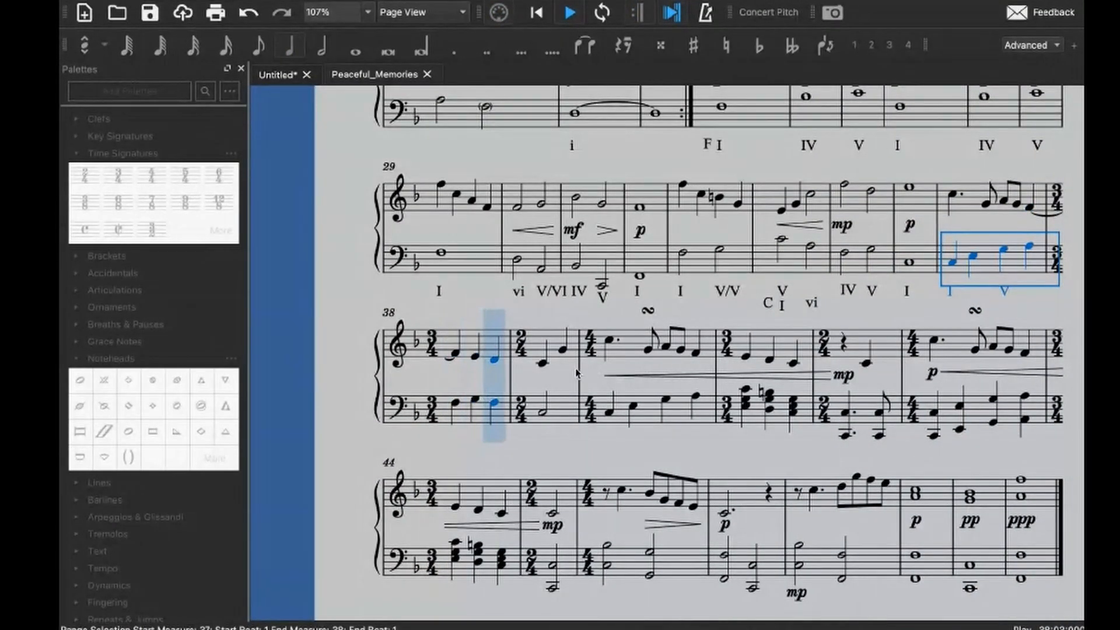
{"action": "key", "text": "space"}
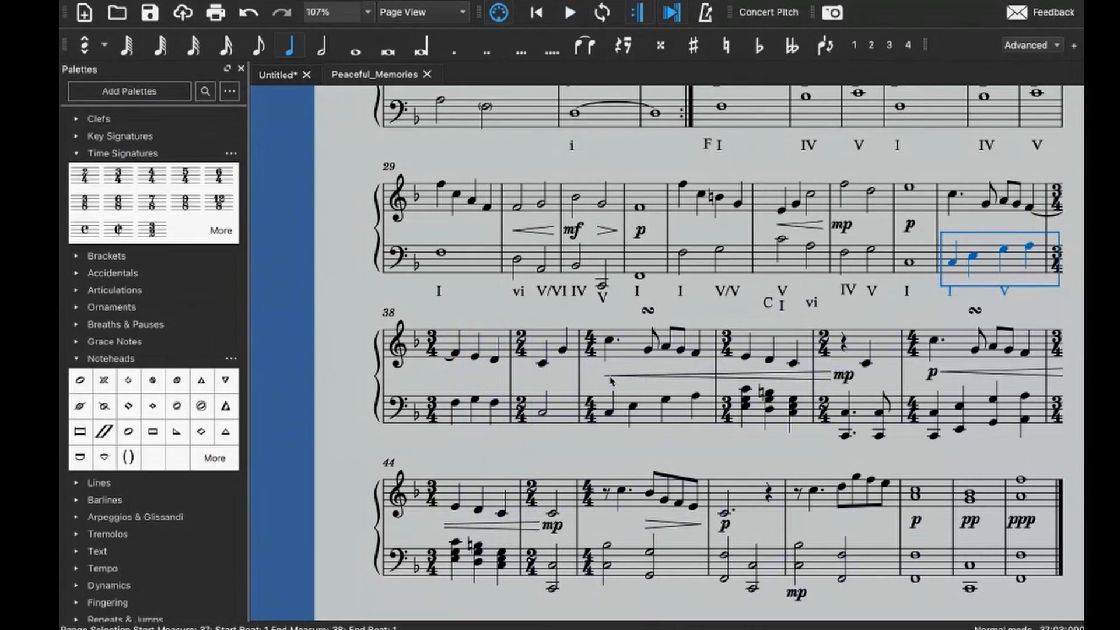
- Replace the V in measure 37 with IV6 under the fourth bass note, and label the first bass note of measure 38 with IV
{"action": "left_click", "coordinate": [1005, 292]}
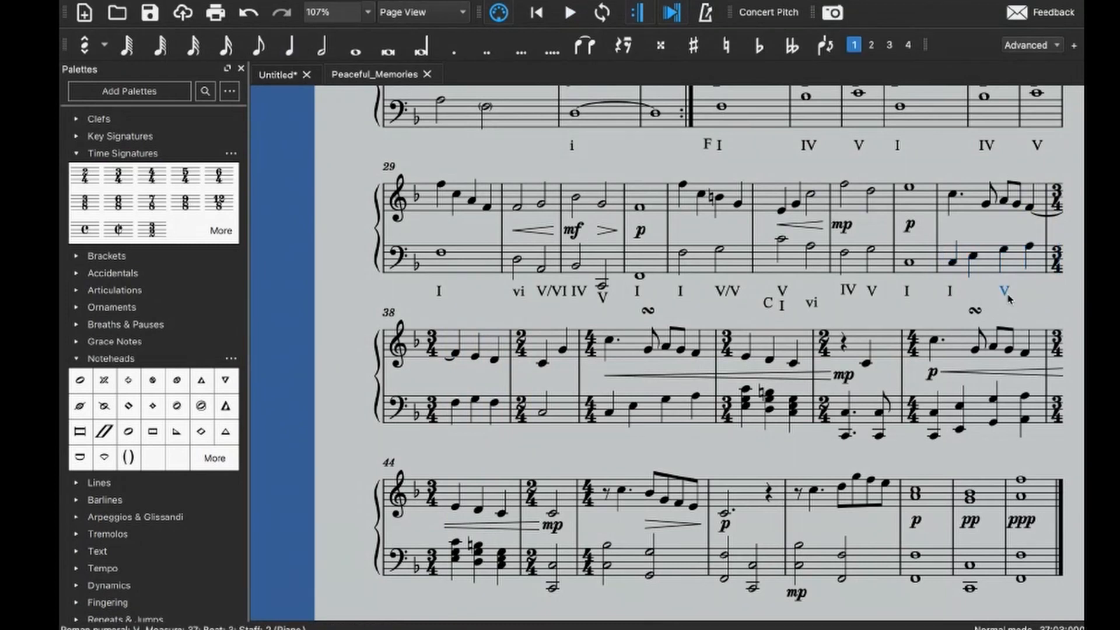
{"action": "type", "text": "IV"}
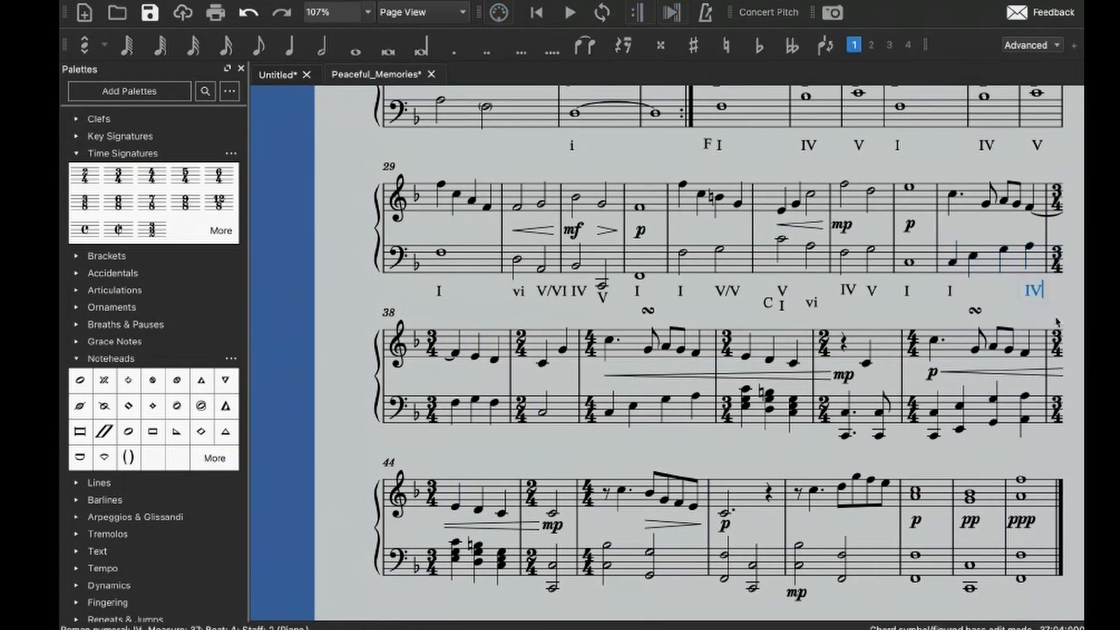
{"action": "type", "text": "6"}
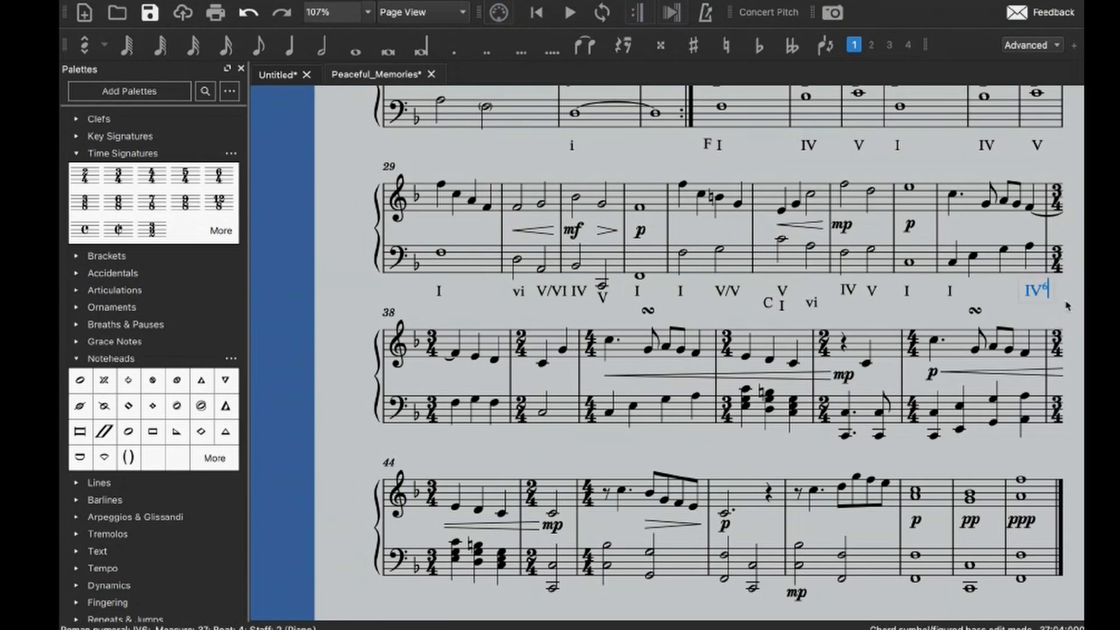
{"action": "key", "text": "space"}
{"action": "type", "text": "IV"}
{"action": "key", "text": "Escape"}
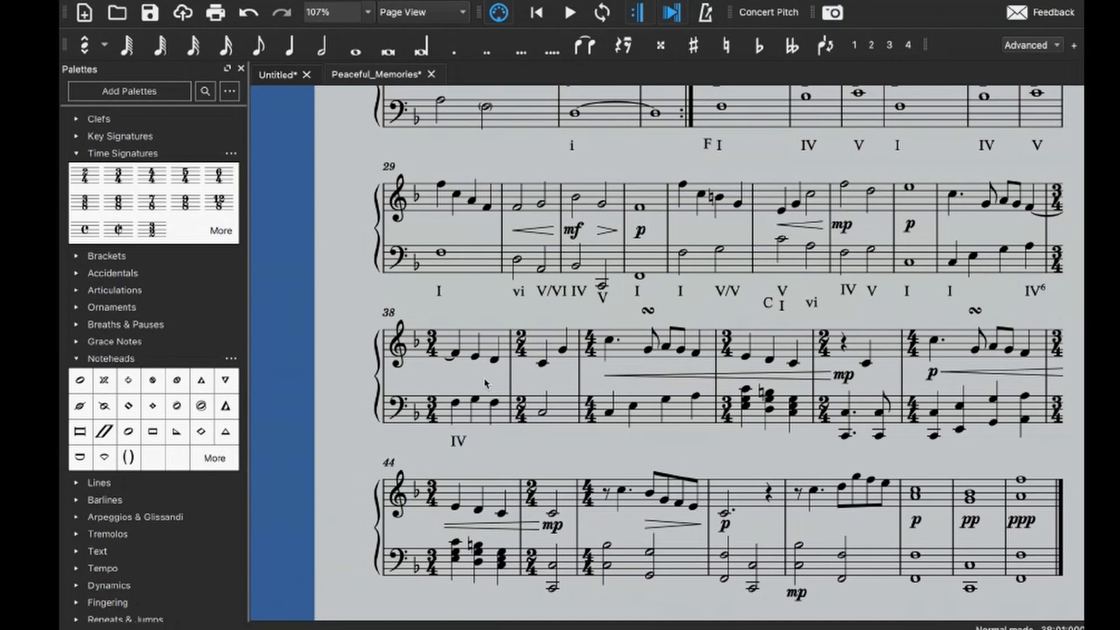
- Put parentheses around the non-chord tones in measure 38: the second and third melody notes and the second bass note
{"action": "left_click", "coordinate": [474, 356]}
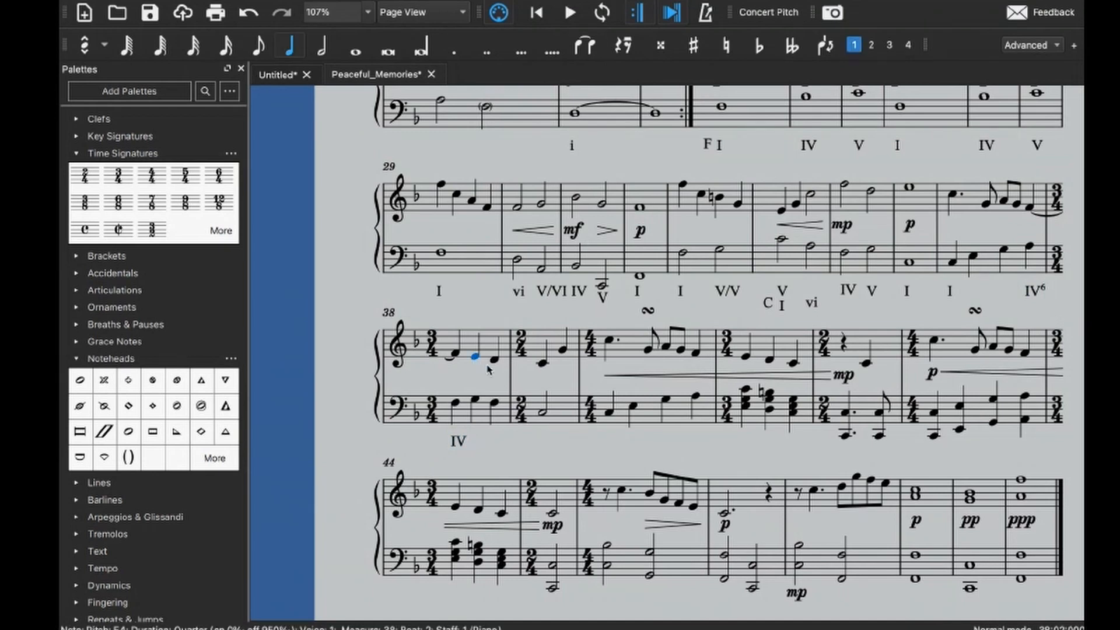
{"action": "left_click", "coordinate": [494, 358], "text": "ctrl"}
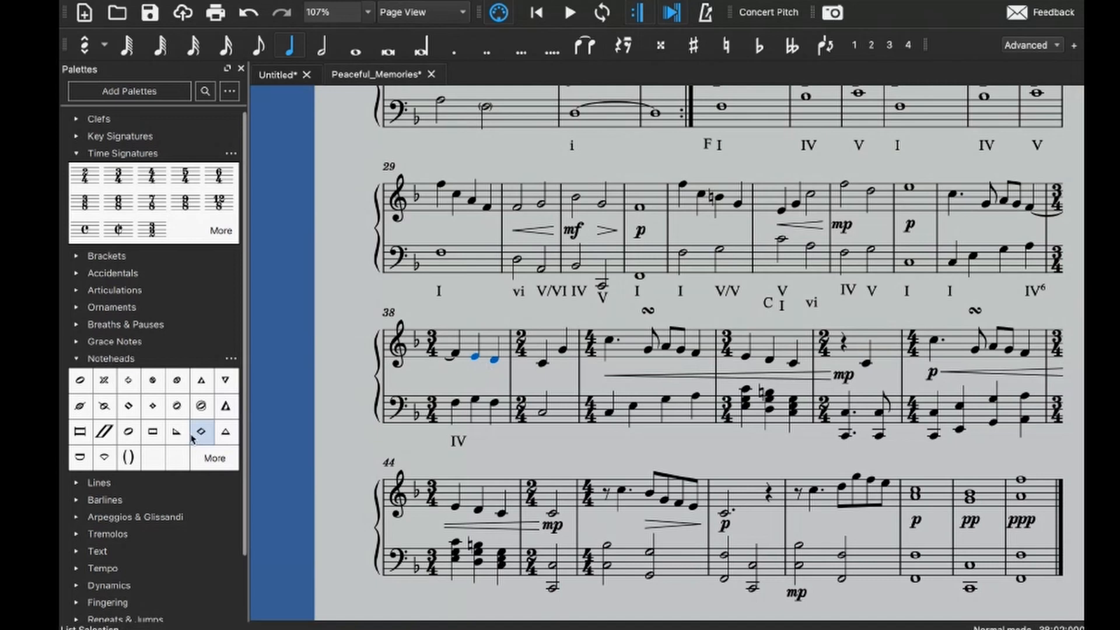
{"action": "left_click", "coordinate": [193, 438]}
- Put parentheses around the two beat-three eighth notes in the melody of measure 37, and play back from that measure
{"action": "left_click", "coordinate": [1003, 201]}
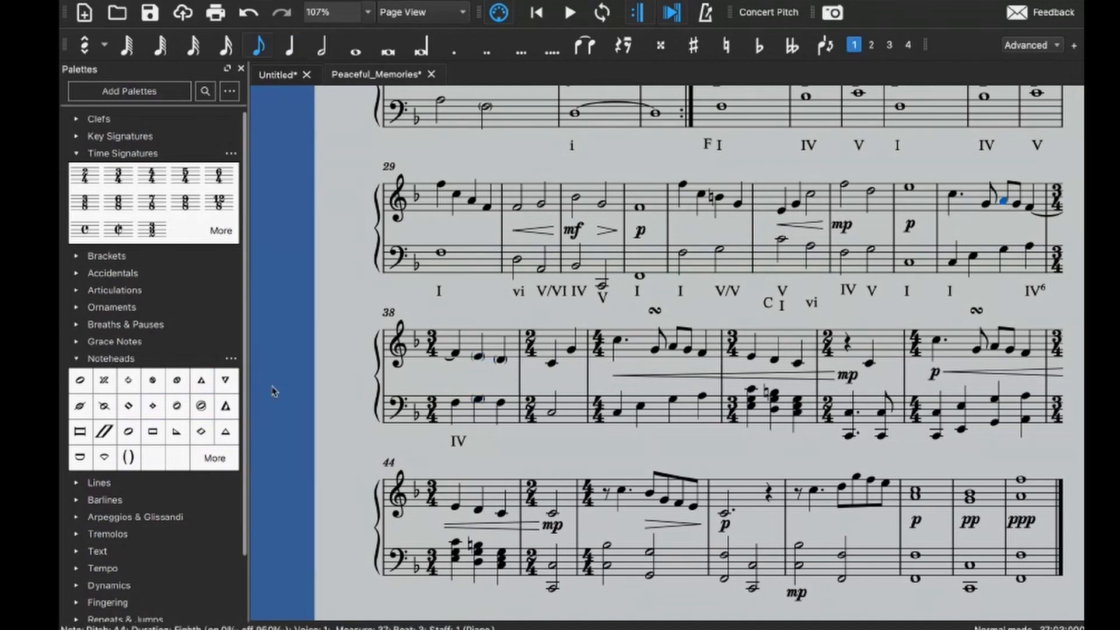
{"action": "left_click", "coordinate": [128, 457]}
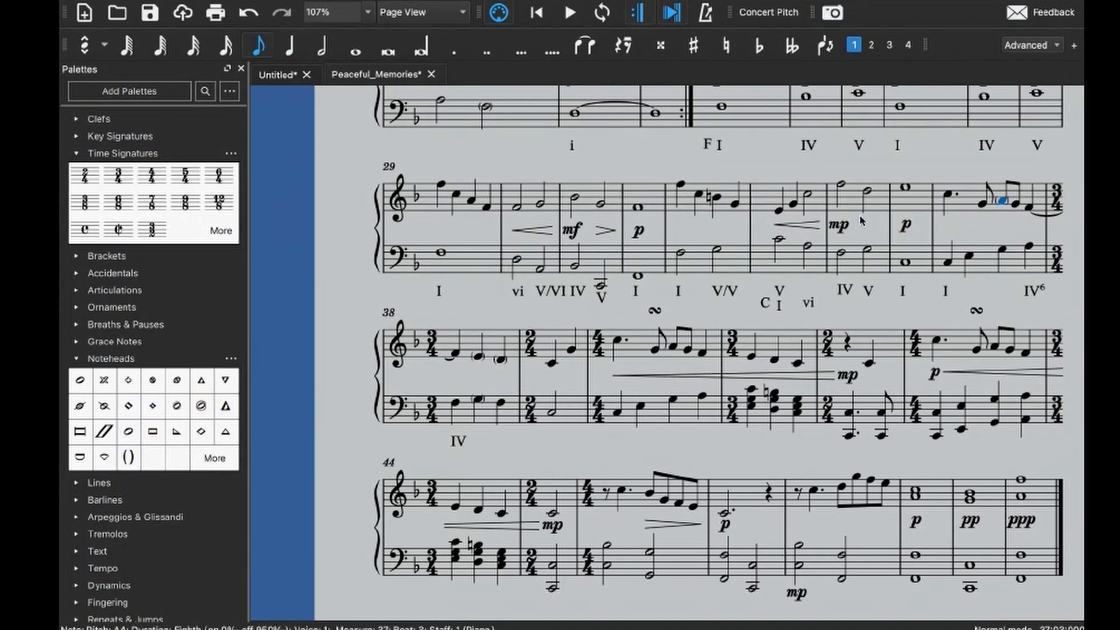
{"action": "key", "text": "Right"}
{"action": "left_click", "coordinate": [966, 199]}
{"action": "key", "text": "space"}
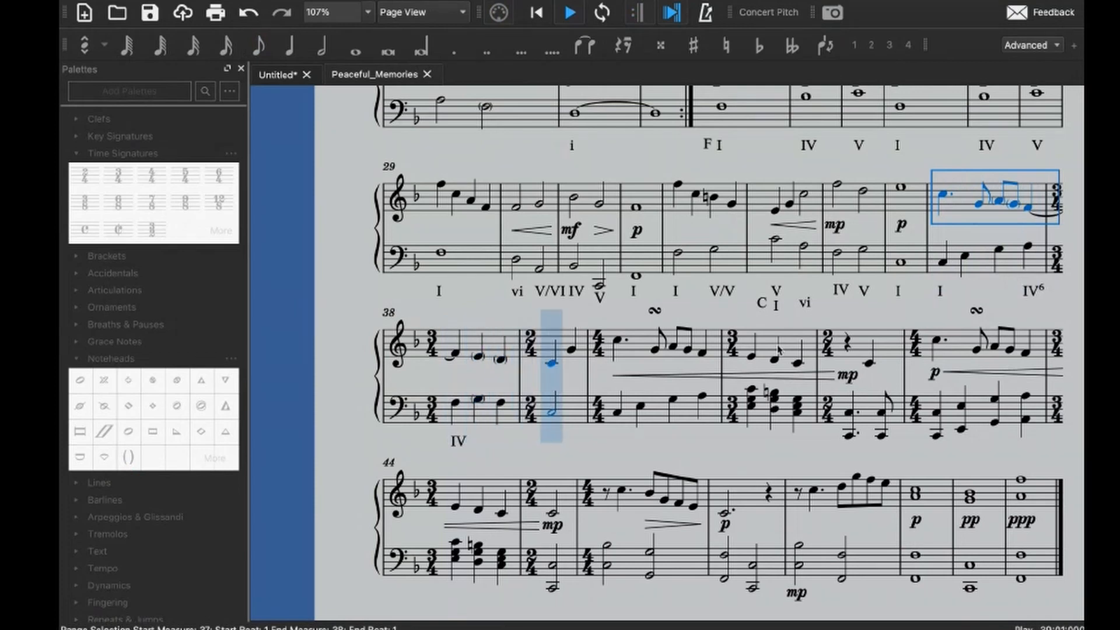
{"action": "key", "text": "space"}
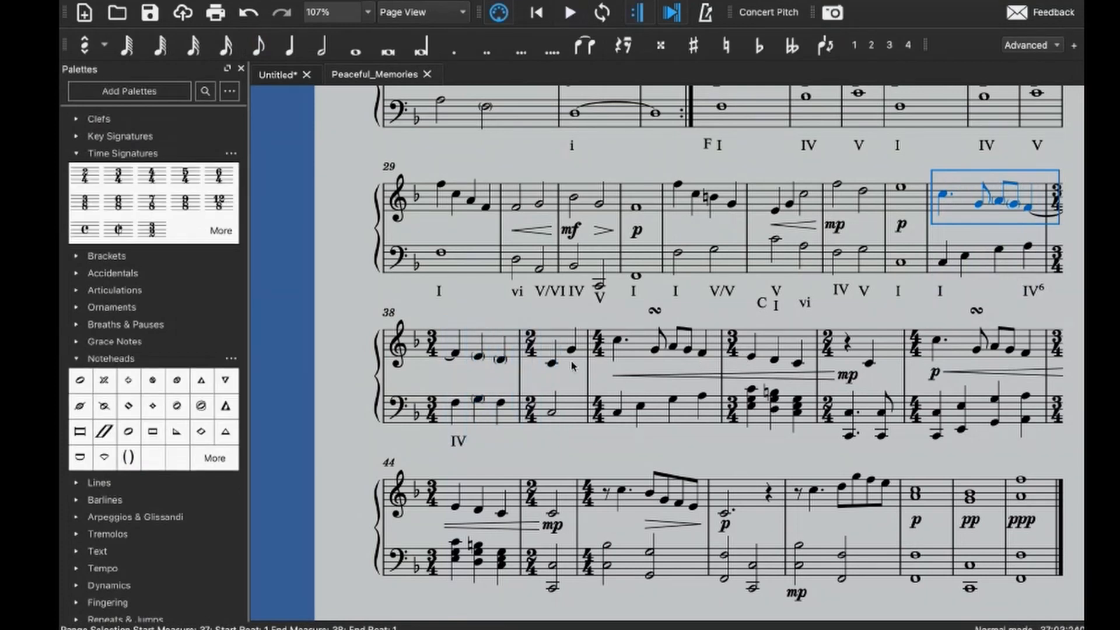
- Label the bass half note of measure 39 with the Roman numeral I
{"action": "left_click", "coordinate": [552, 363]}
{"action": "type", "text": "I"}
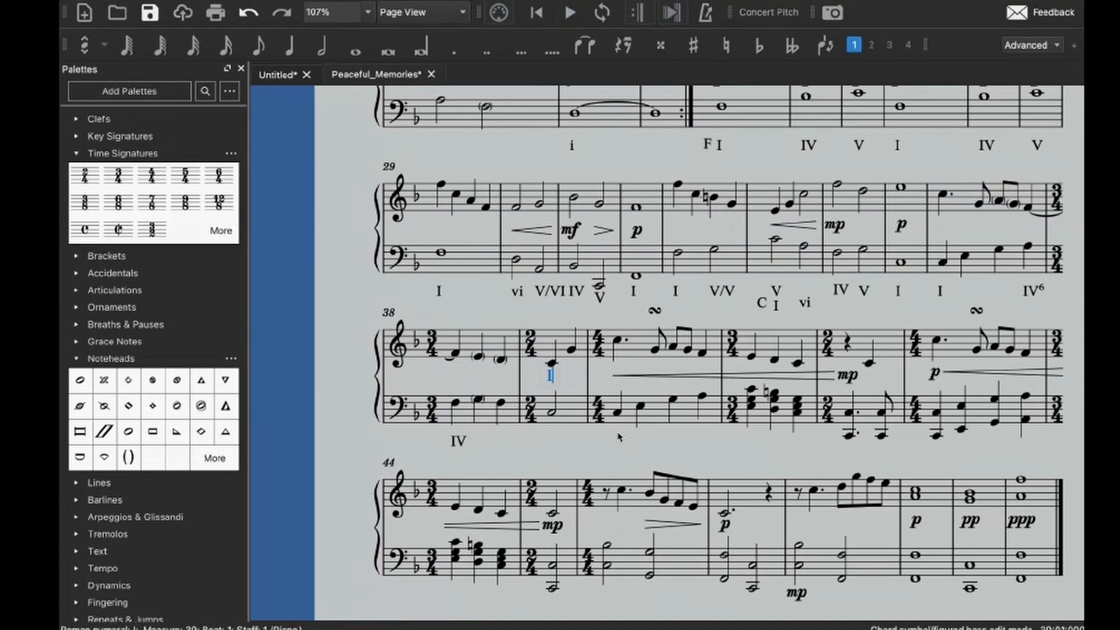
{"action": "left_click", "coordinate": [551, 414]}
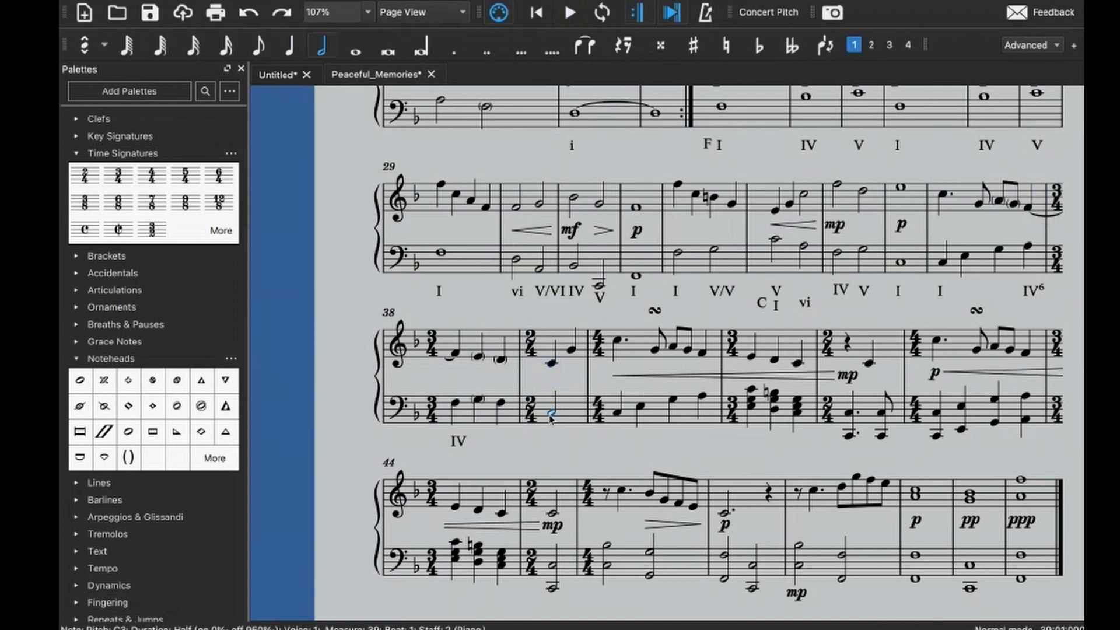
{"action": "key", "text": "Escape"}
- Label the first and fourth bass notes of measure 40 with the Roman numerals I and IV
{"action": "left_click", "coordinate": [624, 422]}
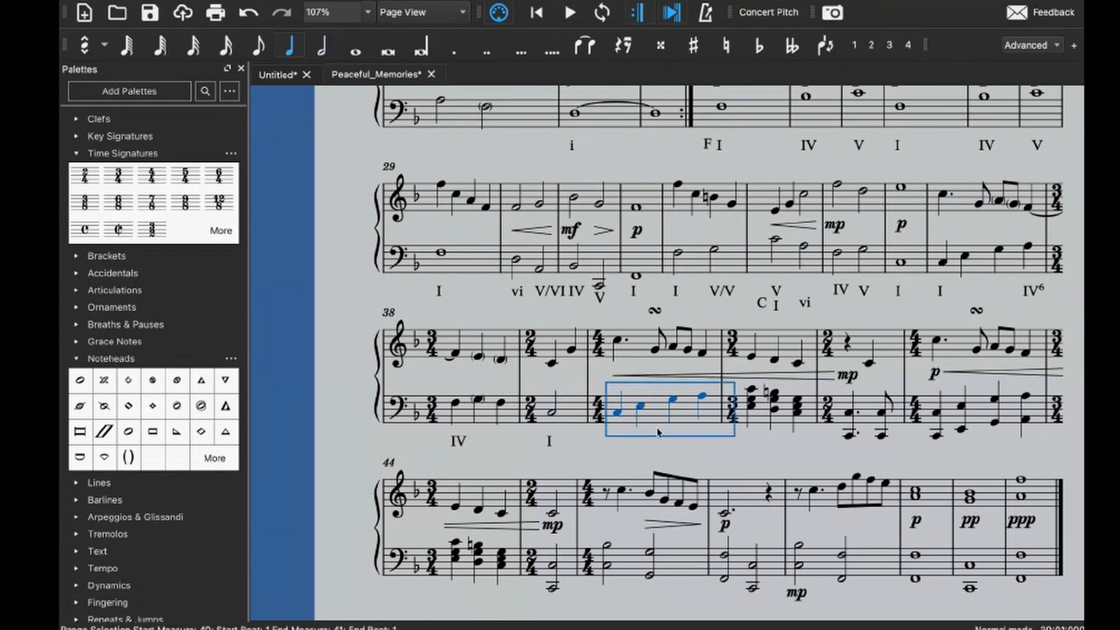
{"action": "left_click", "coordinate": [621, 413]}
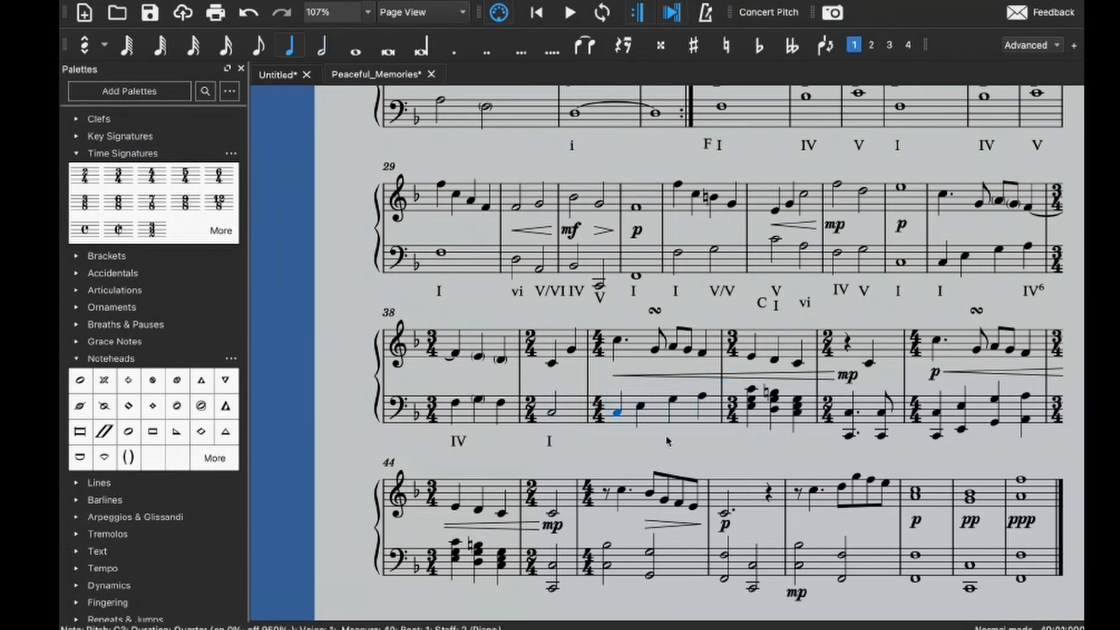
{"action": "scroll", "coordinate": [668, 442], "scroll_direction": "right", "scroll_amount": 2}
{"action": "key", "text": "Right"}
{"action": "key", "text": "Right"}
{"action": "key", "text": "Right"}
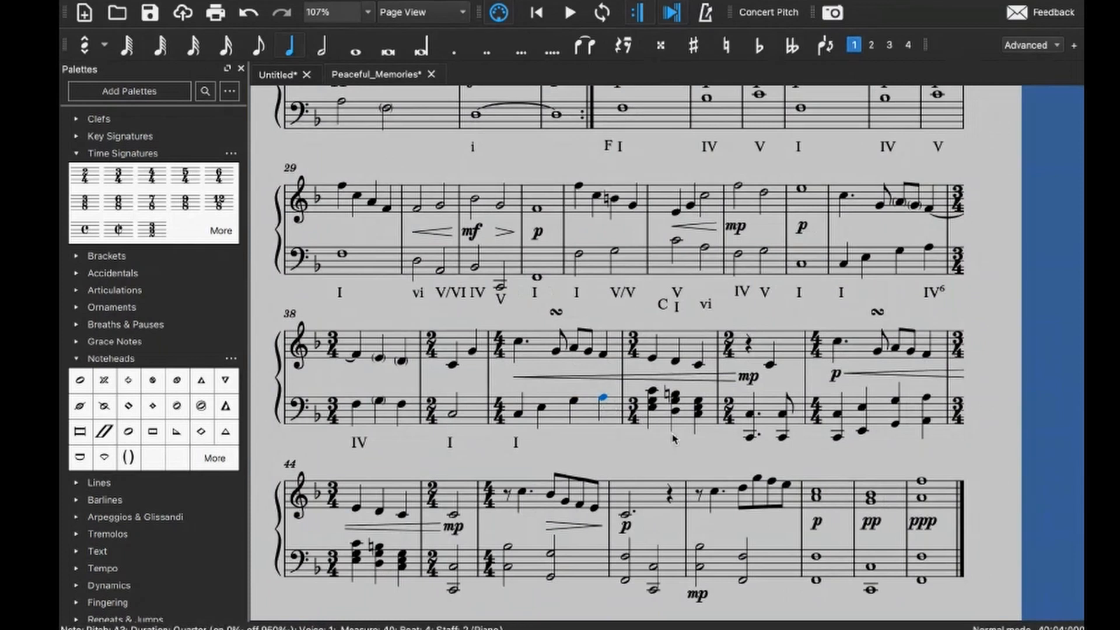
{"action": "key", "text": "alt+shift+r"}
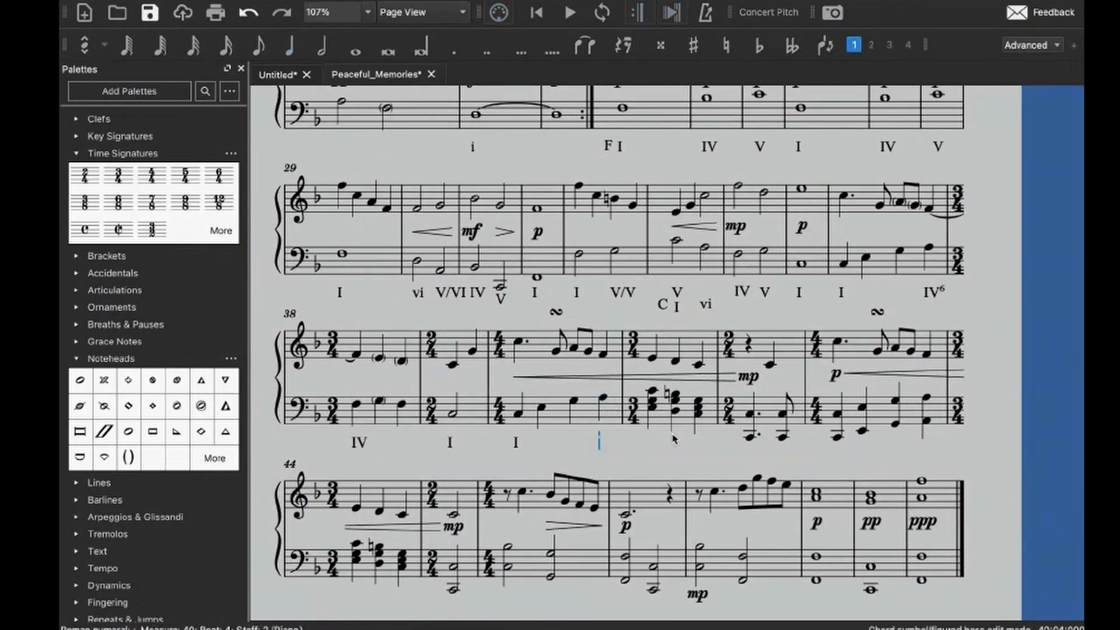
{"action": "type", "text": "IV"}
- Label the three bass chords of measure 41 with the Roman numerals I, V and I
{"action": "key", "text": "space"}
{"action": "type", "text": "I"}
{"action": "key", "text": "Escape"}
{"action": "left_click", "coordinate": [673, 412]}
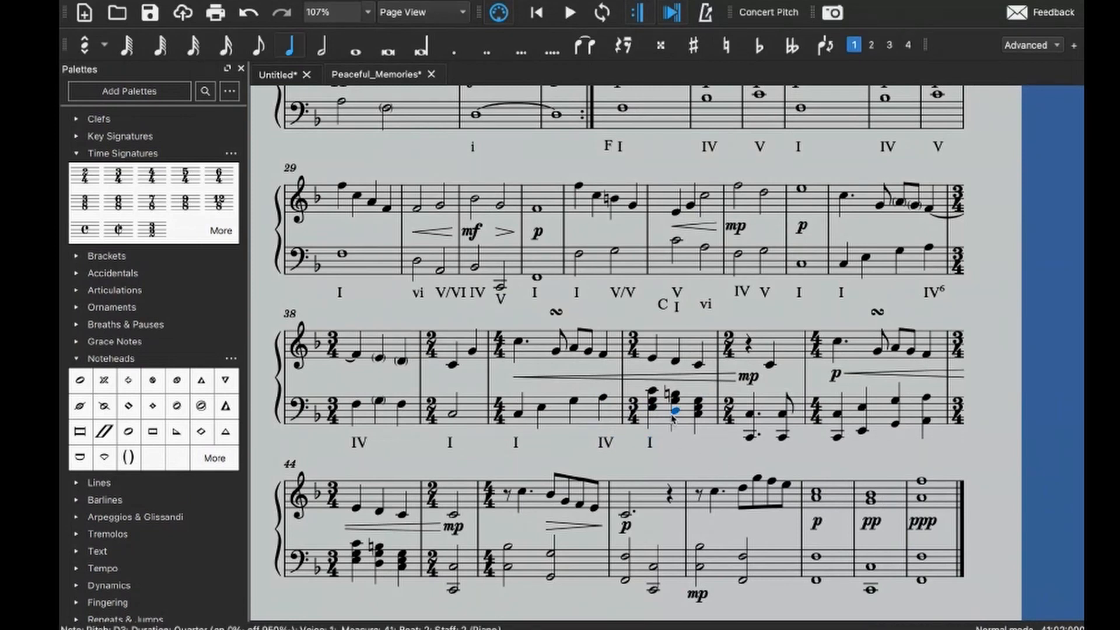
{"action": "key", "text": "alt+shift+r"}
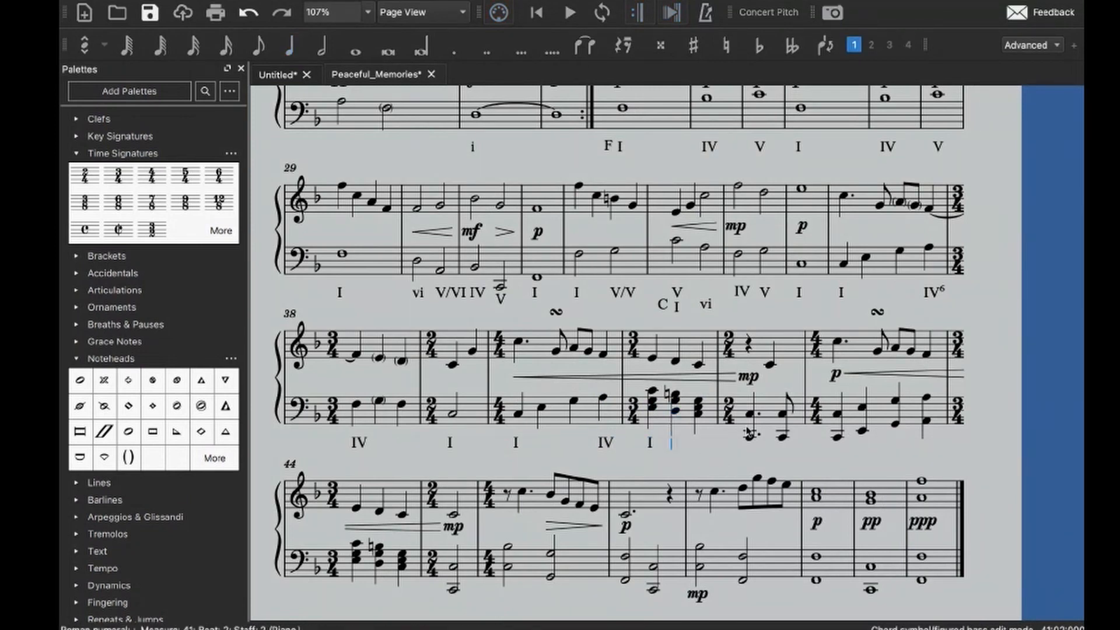
{"action": "type", "text": "V"}
{"action": "key", "text": "space"}
{"action": "type", "text": "I"}
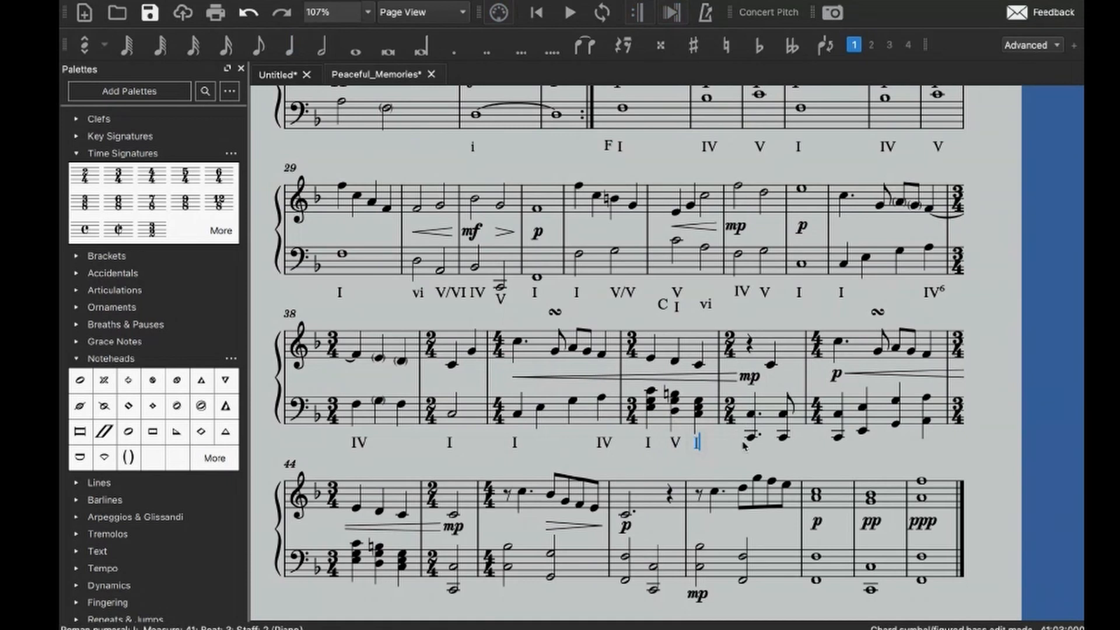
{"action": "key", "text": "Escape"}
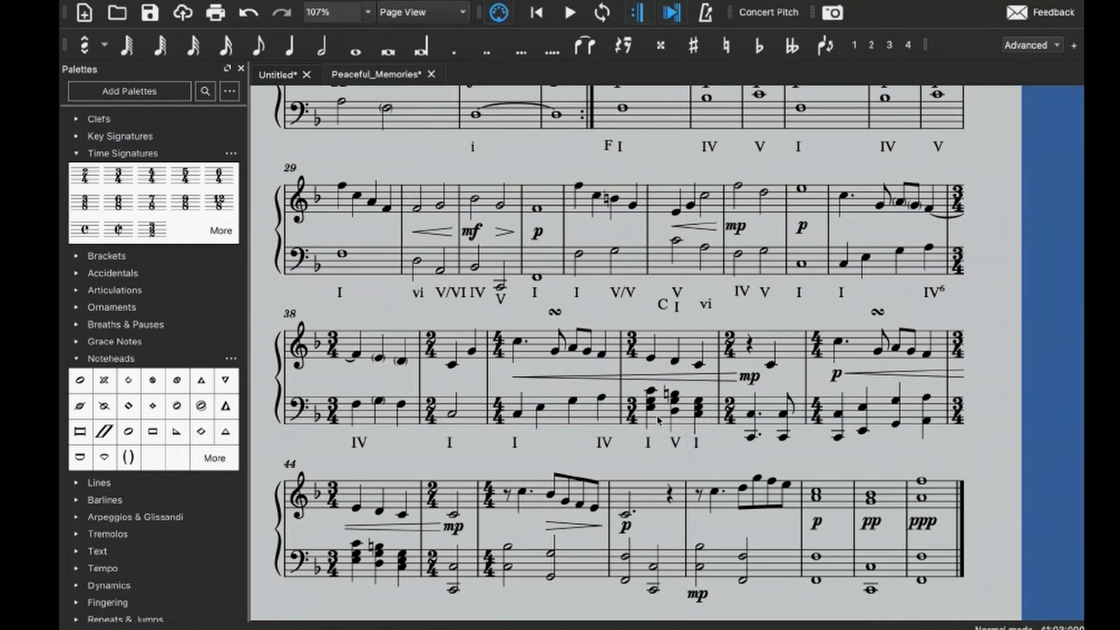
- Add inversion figures to the first two Roman numerals of measure 41, making them I6 and V64, and save the score
{"action": "type", "text": "I64"}
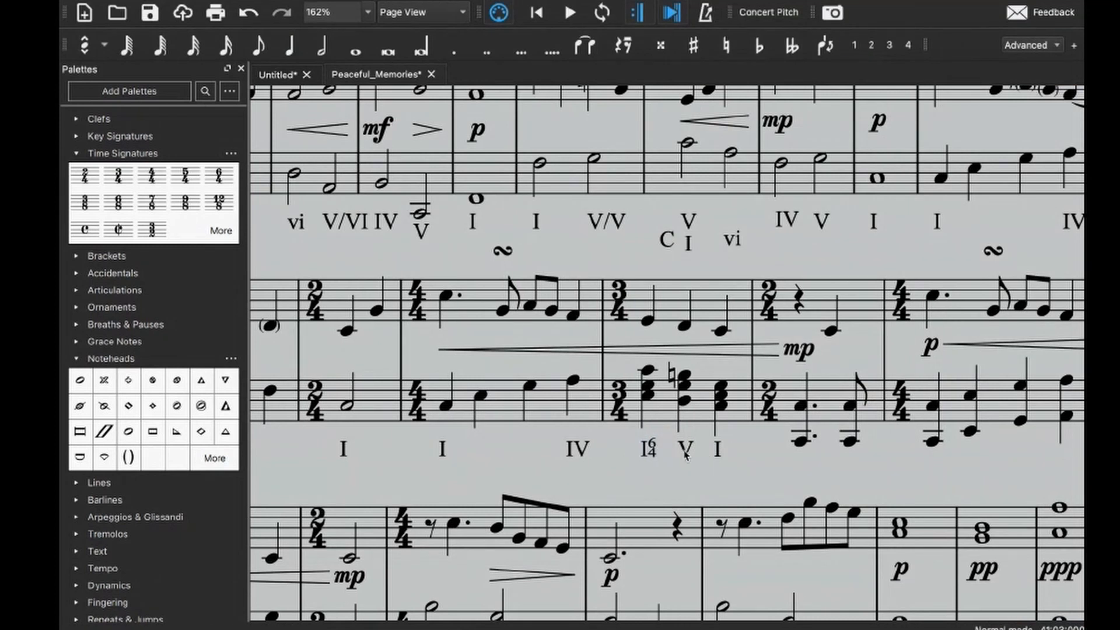
{"action": "key", "text": "space"}
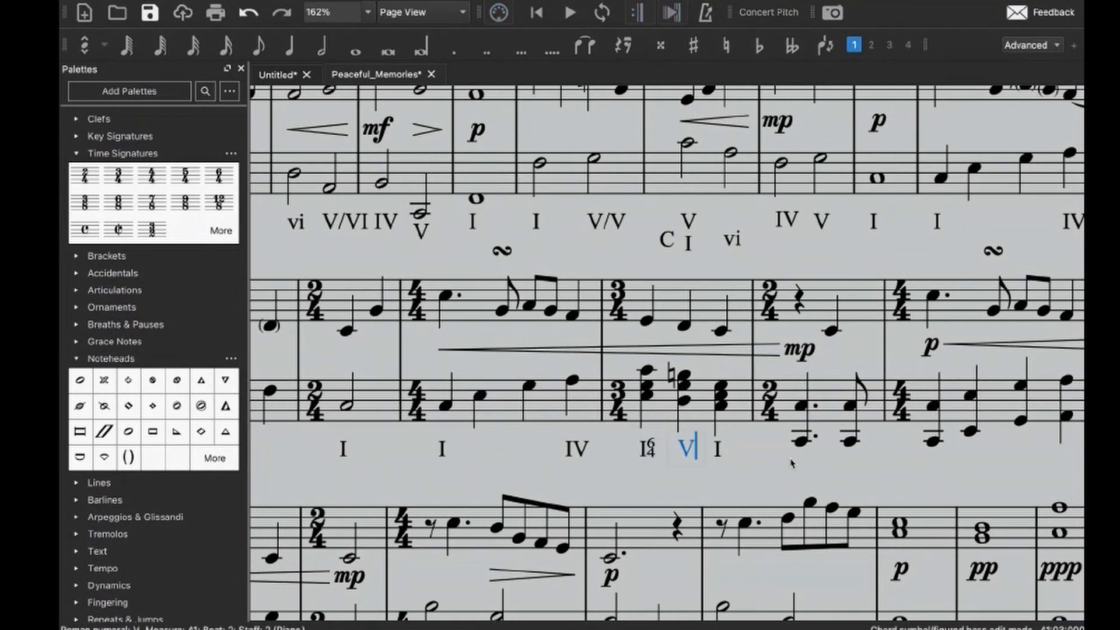
{"action": "type", "text": "6"}
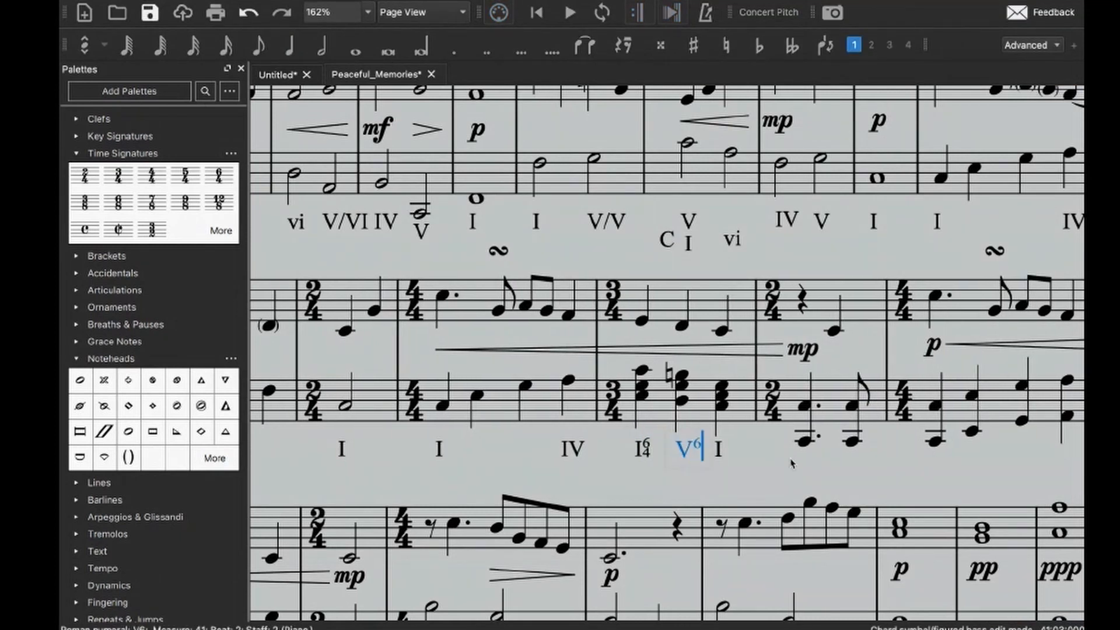
{"action": "type", "text": "4"}
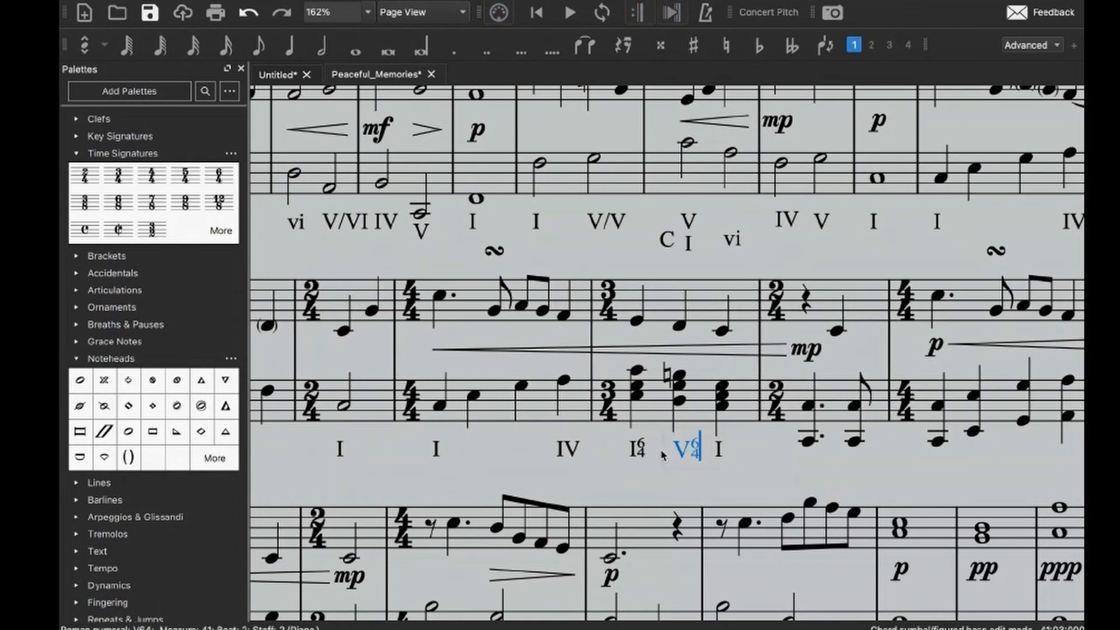
{"action": "key", "text": "shift+space"}
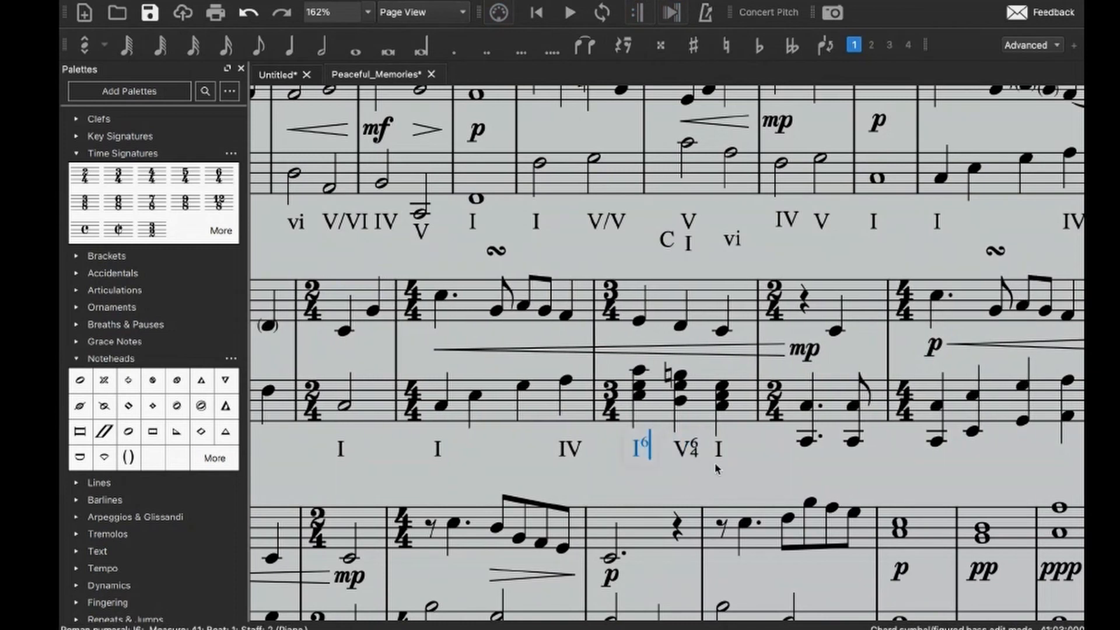
{"action": "key", "text": "Escape"}
{"action": "key", "text": "space"}
{"action": "key", "text": "ctrl+s"}
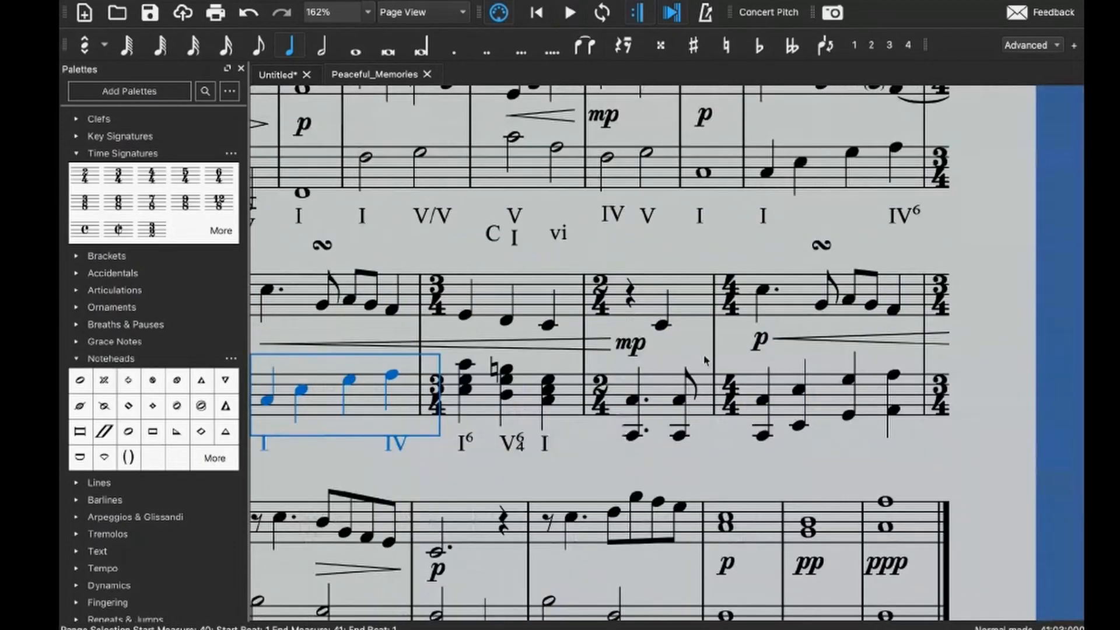
- Label the first and fourth bass chords of measure 43 with the Roman numerals I and IV
{"action": "left_click", "coordinate": [763, 400]}
{"action": "key", "text": "super+k"}
{"action": "type", "text": "I"}
{"action": "key", "text": "Escape"}
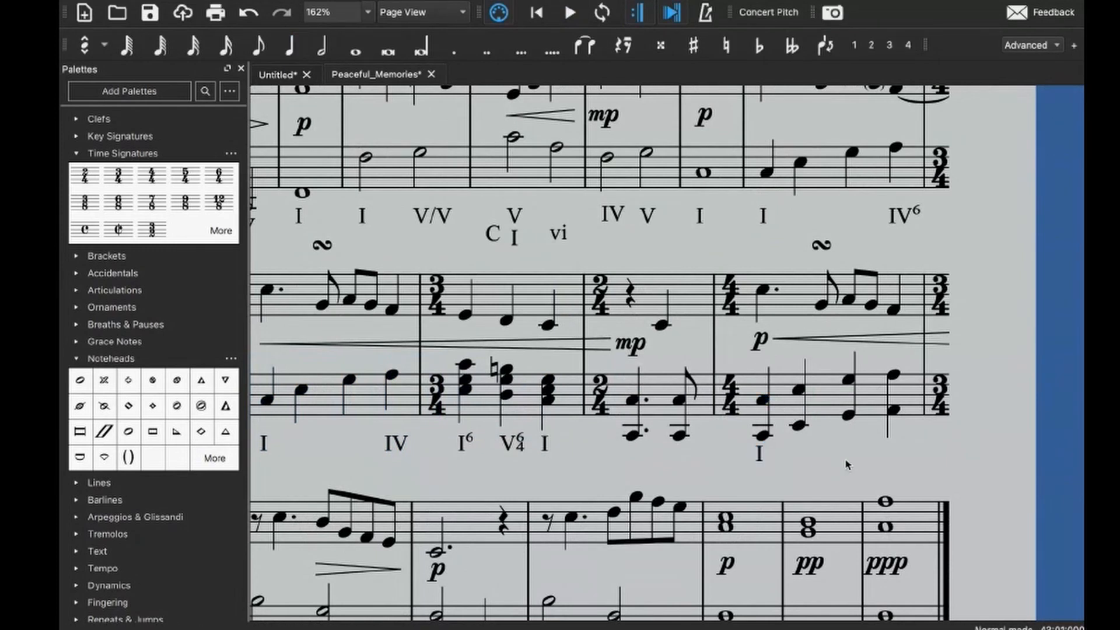
{"action": "scroll", "coordinate": [847, 465], "scroll_direction": "down", "scroll_amount": 3}
{"action": "scroll", "coordinate": [934, 379], "scroll_direction": "right", "scroll_amount": 3}
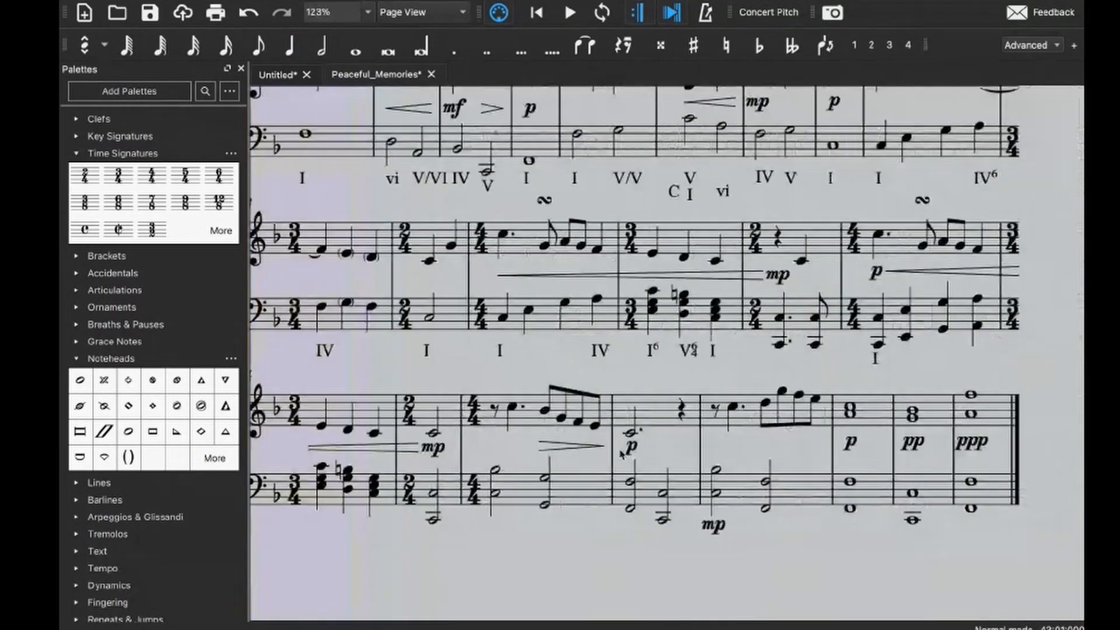
{"action": "left_click", "coordinate": [976, 325]}
{"action": "key", "text": "super+k"}
{"action": "type", "text": "IV"}
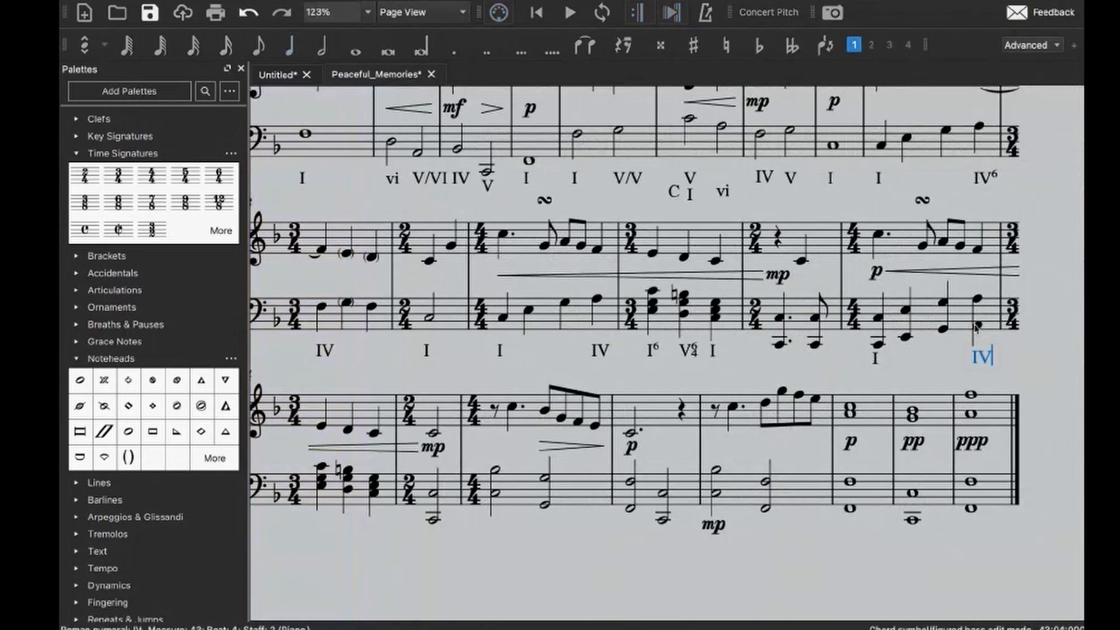
- Label the three bass chords of measure 44 with the Roman numerals I6, V64 and I
{"action": "key", "text": "space"}
{"action": "type", "text": "I6"}
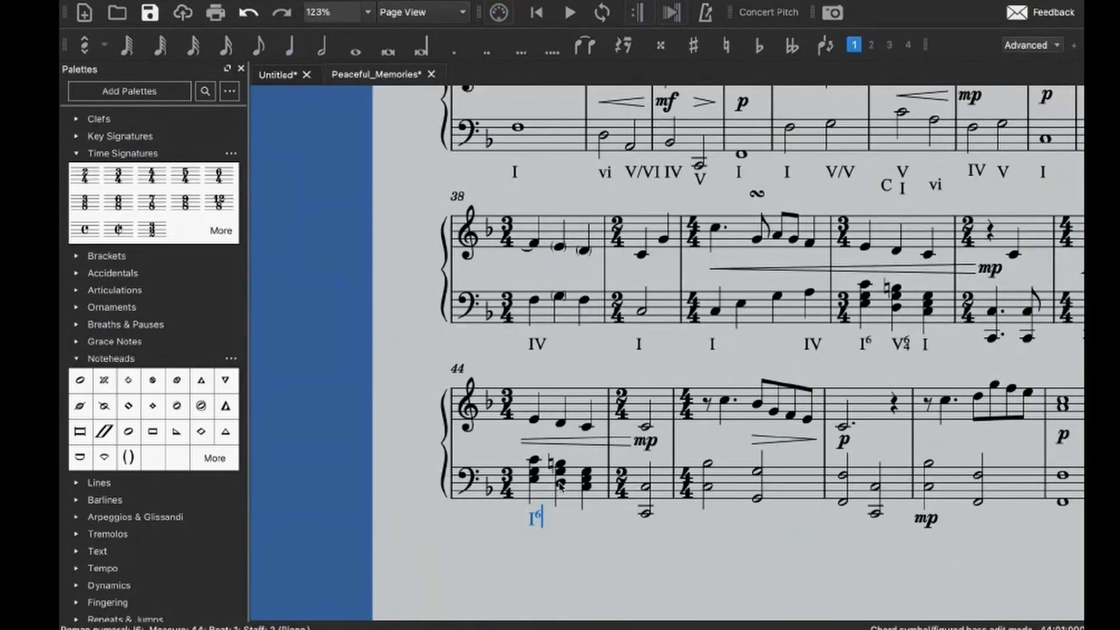
{"action": "key", "text": "space"}
{"action": "type", "text": "V64"}
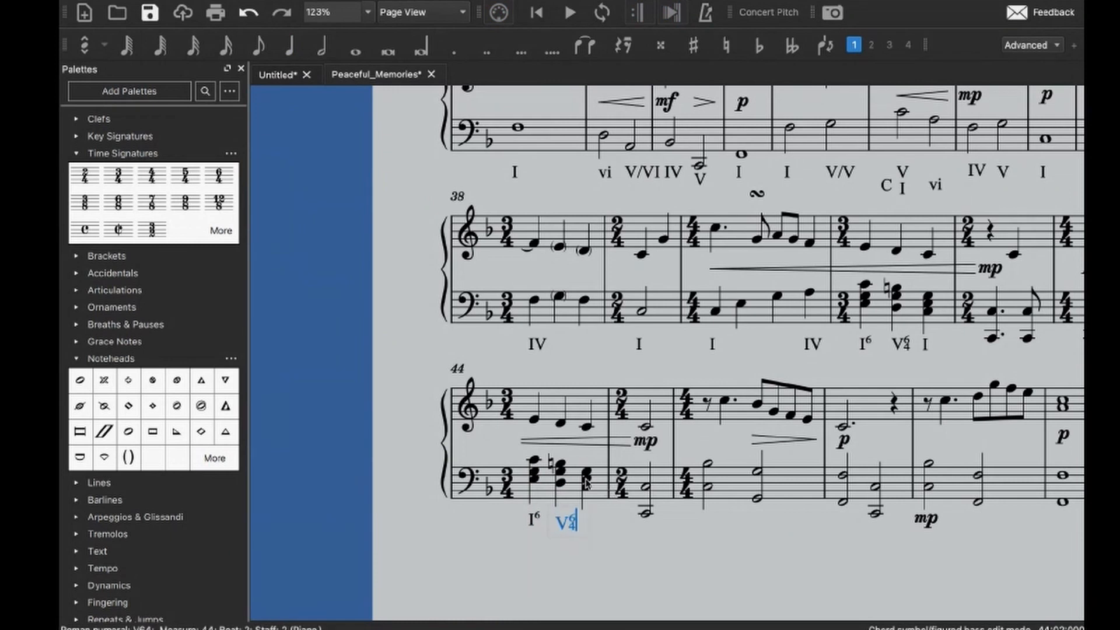
{"action": "key", "text": "space"}
{"action": "type", "text": "I"}
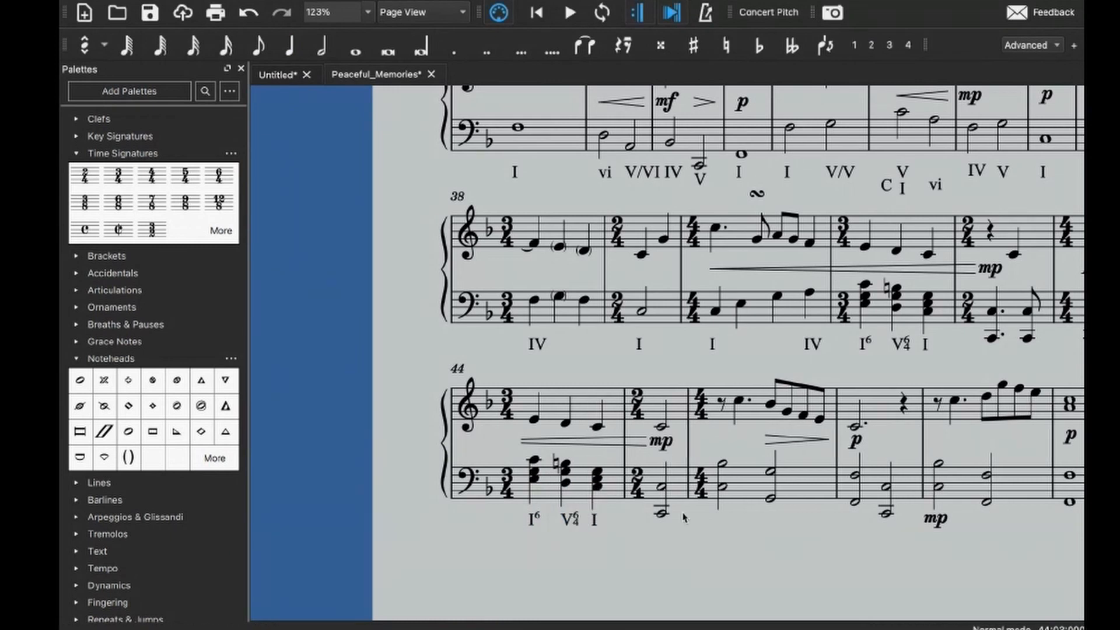
- Play back the score from measure 46
{"action": "scroll", "coordinate": [583, 484], "scroll_direction": "right", "scroll_amount": 4}
{"action": "left_click", "coordinate": [498, 485]}
{"action": "key", "text": "ctrl+k"}
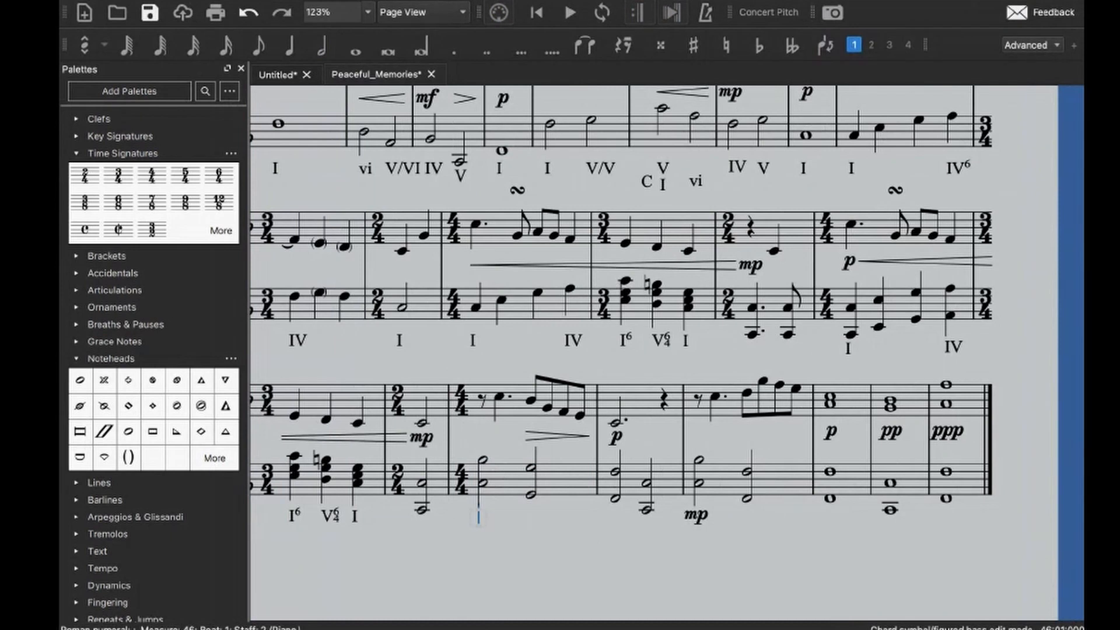
{"action": "key", "text": "Escape"}
{"action": "key", "text": "alt+Down"}
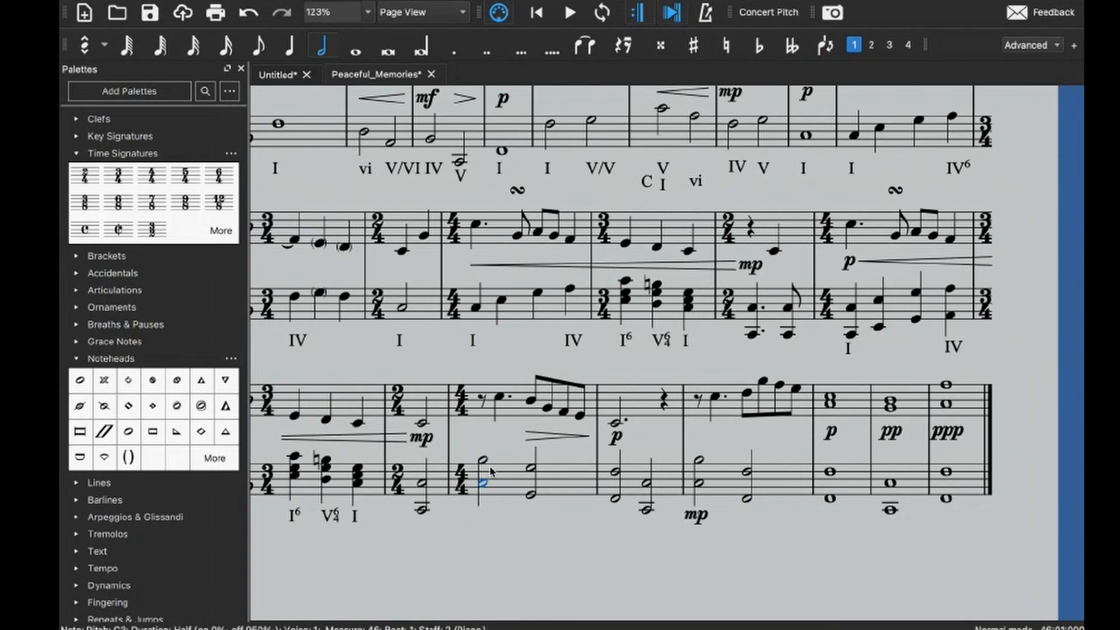
{"action": "left_click", "coordinate": [499, 486]}
{"action": "key", "text": "space"}
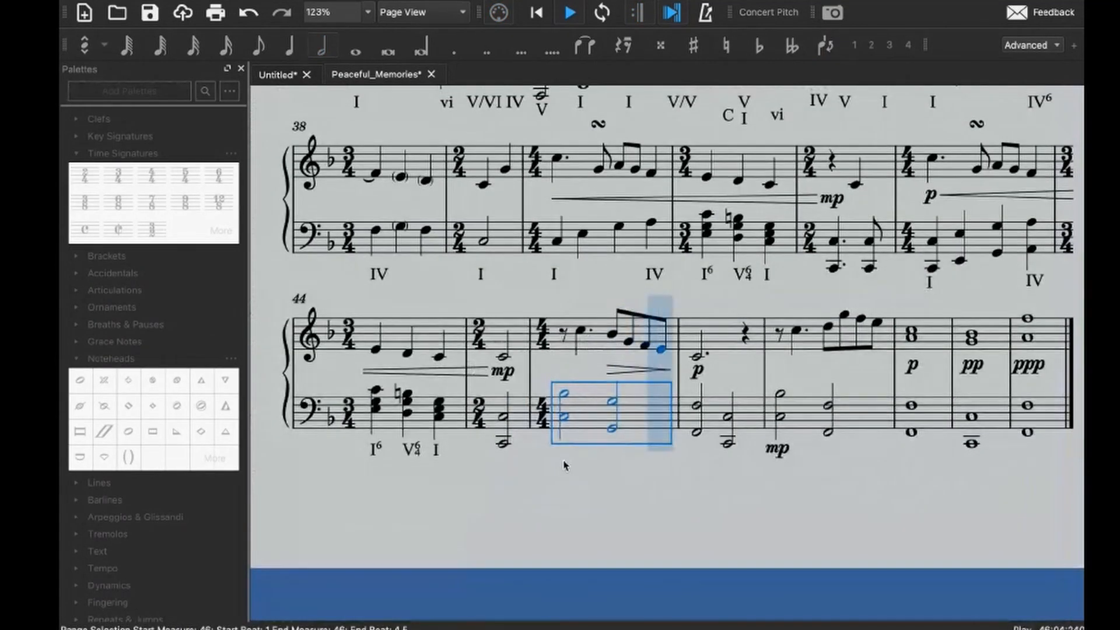
- Label the two bass half-note chords of measure 46 with the Roman numerals V/IV and IV
{"action": "left_click", "coordinate": [564, 416]}
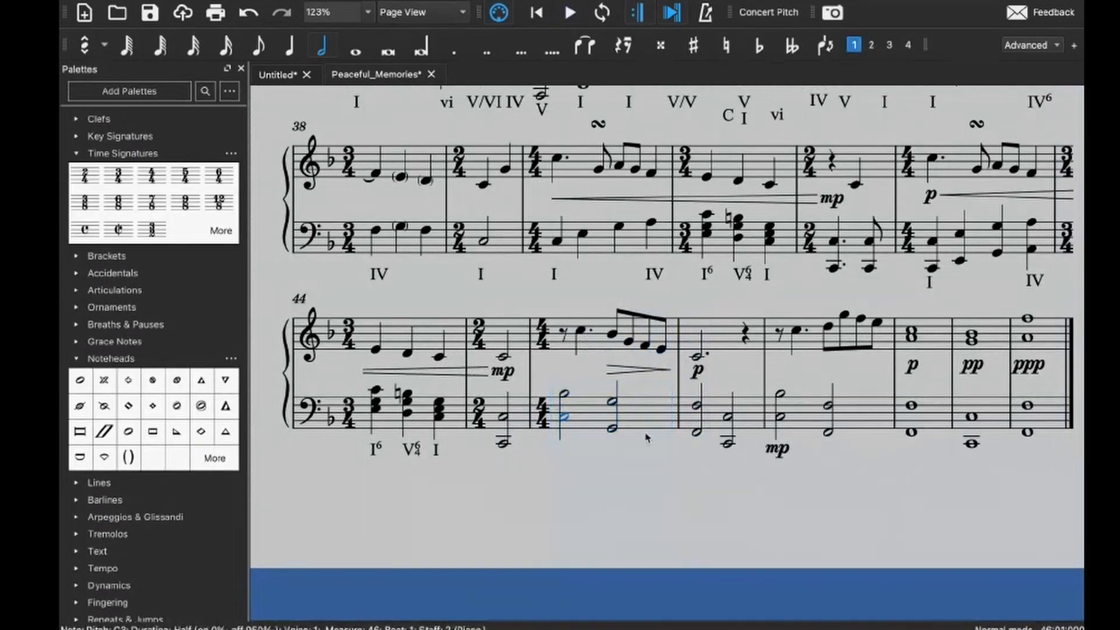
{"action": "key", "text": "alt+shift+r"}
{"action": "type", "text": "V/IV"}
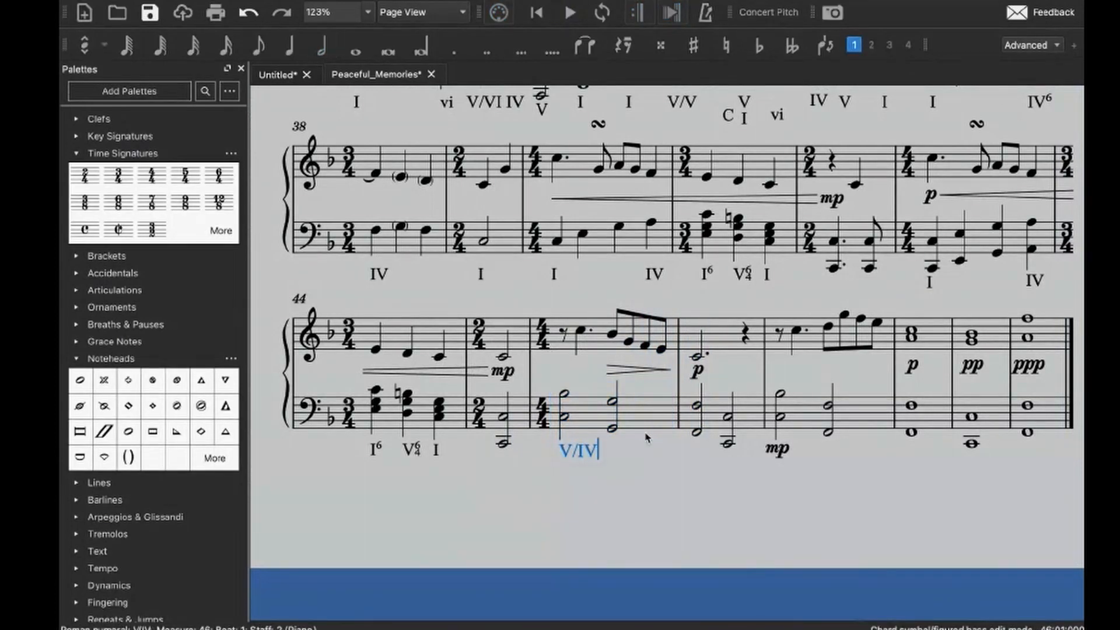
{"action": "key", "text": "space"}
{"action": "type", "text": "IV"}
{"action": "key", "text": "Escape"}
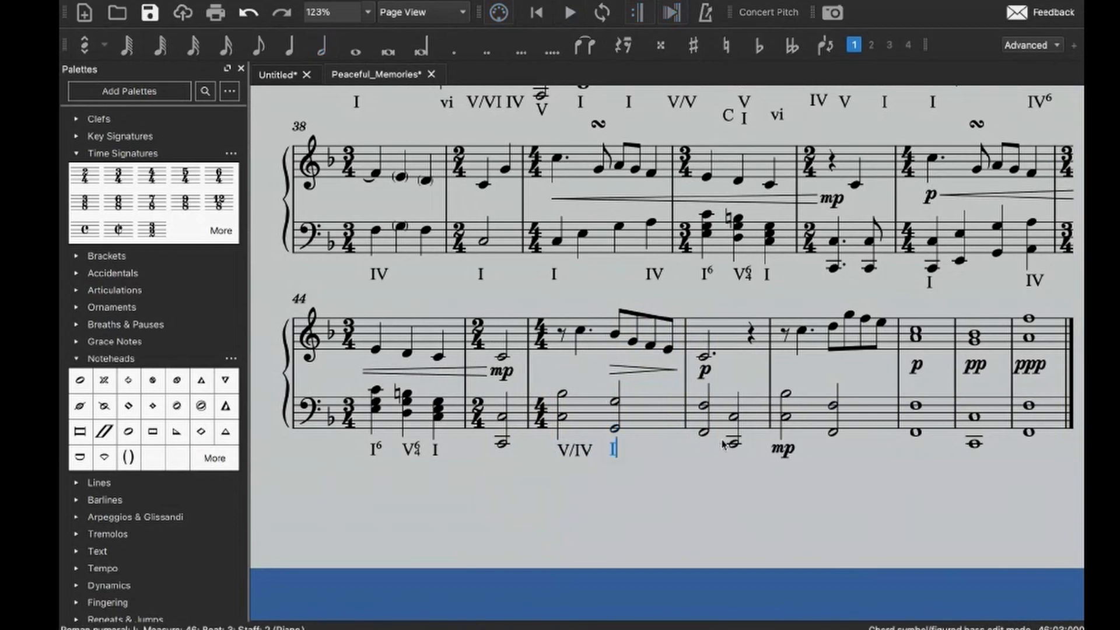
{"action": "key", "text": "Escape"}
- Replace the second Roman numeral of measure 46 with V, and label the first bass chord of measure 47 with IV
{"action": "left_click", "coordinate": [704, 433]}
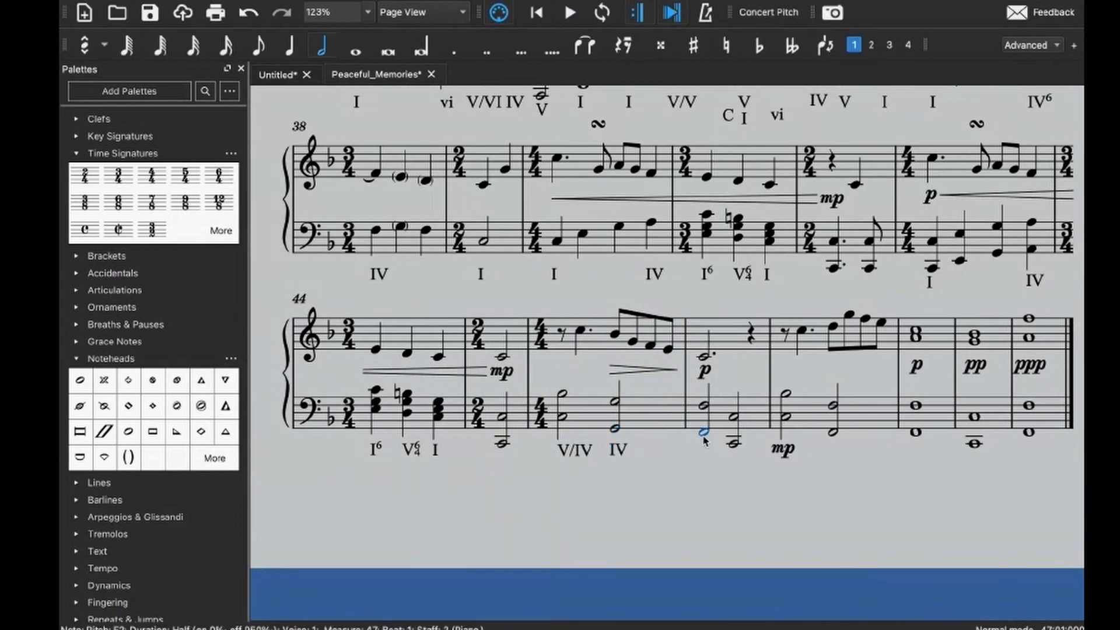
{"action": "key", "text": "alt+shift+r"}
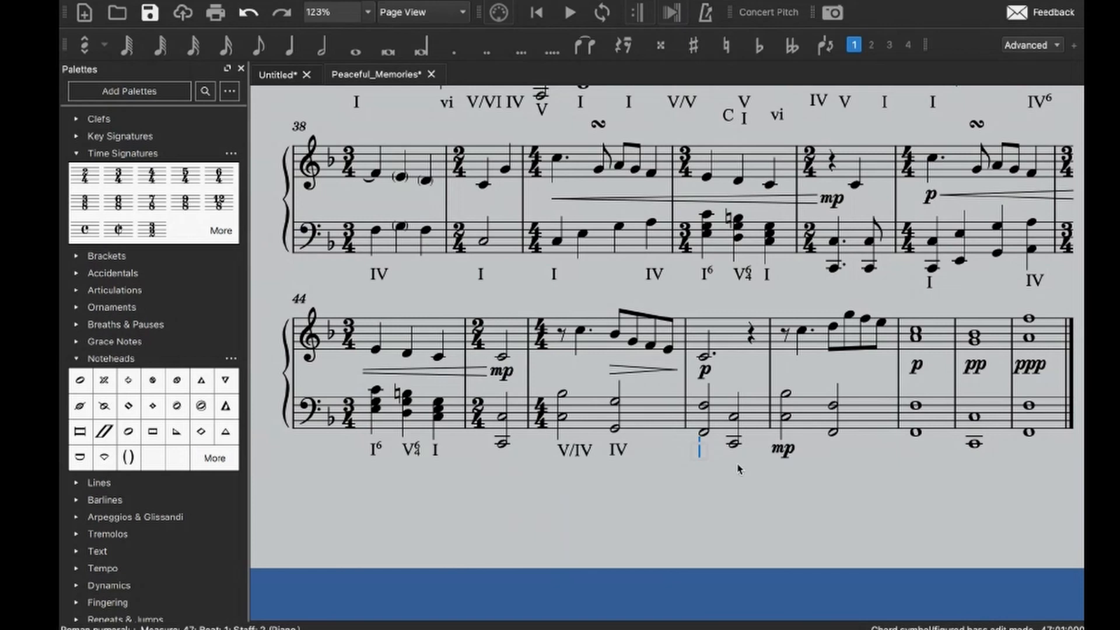
{"action": "type", "text": "n"}
{"action": "key", "text": "Escape"}
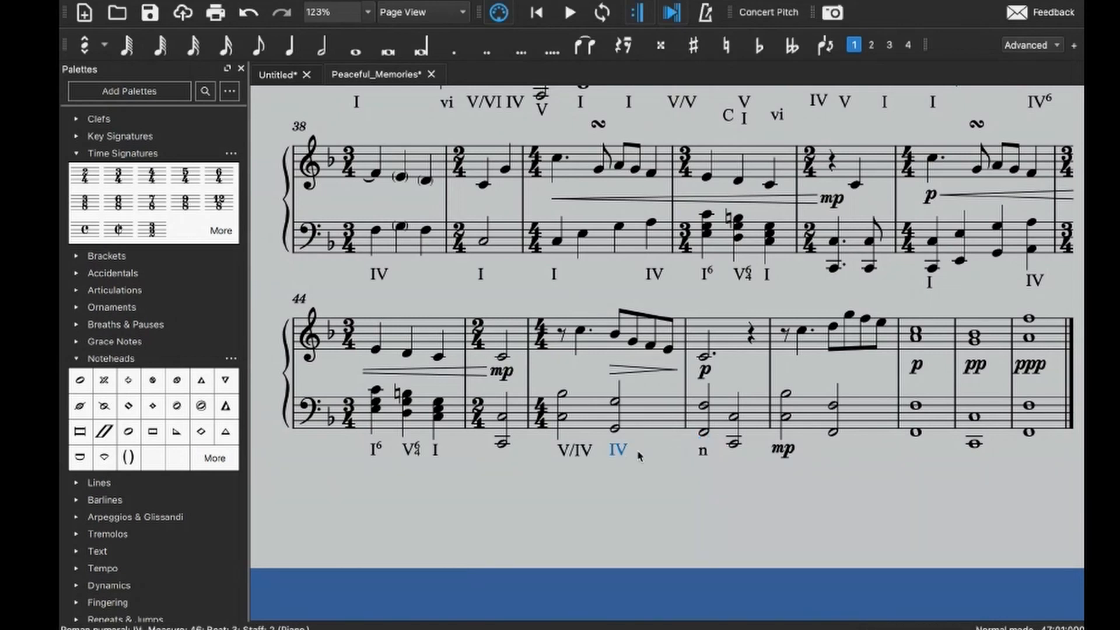
{"action": "key", "text": "Delete"}
{"action": "left_click", "coordinate": [619, 451]}
{"action": "key", "text": "Delete"}
{"action": "left_click", "coordinate": [705, 433]}
{"action": "type", "text": "nIV"}
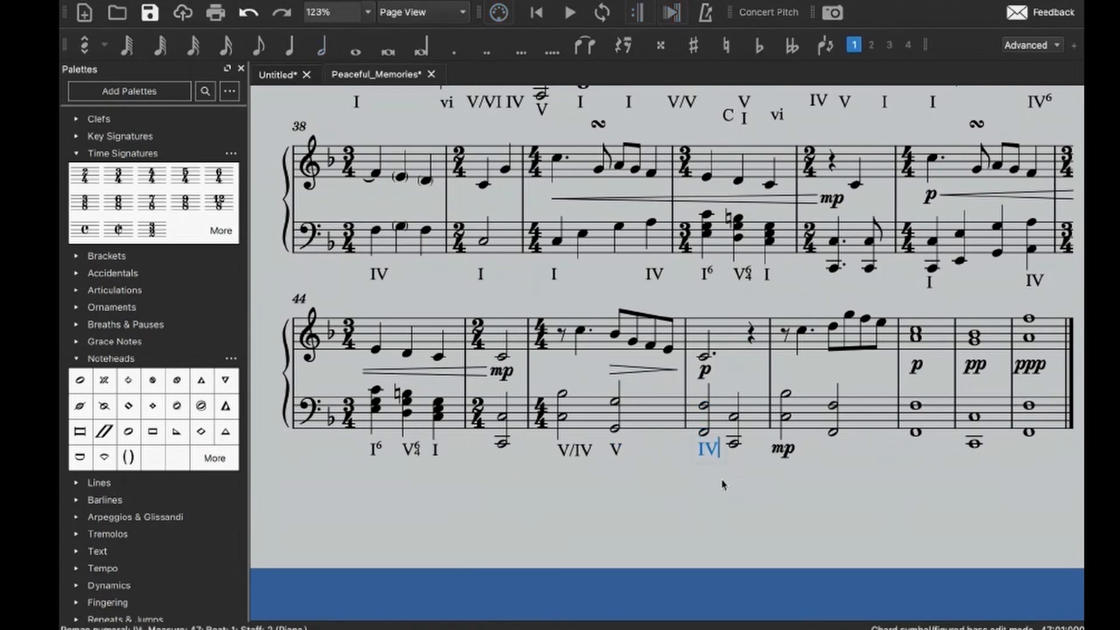
{"action": "left_click", "coordinate": [702, 498]}
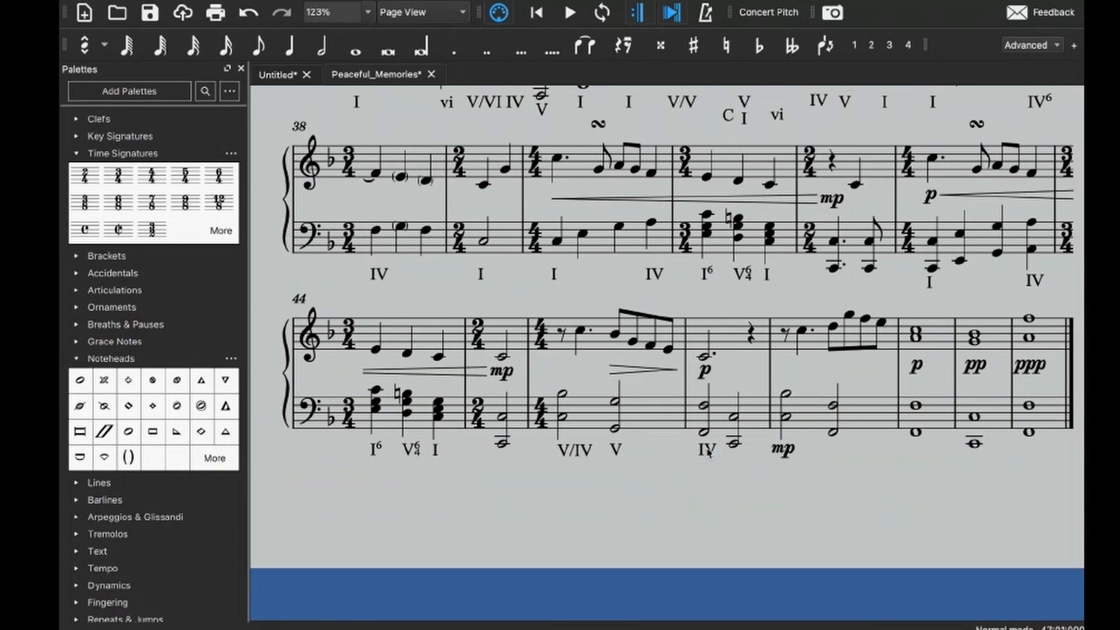
- Add the key label F and the Roman numeral V on a second line beneath the V/IV of measure 46
{"action": "left_click", "coordinate": [562, 417]}
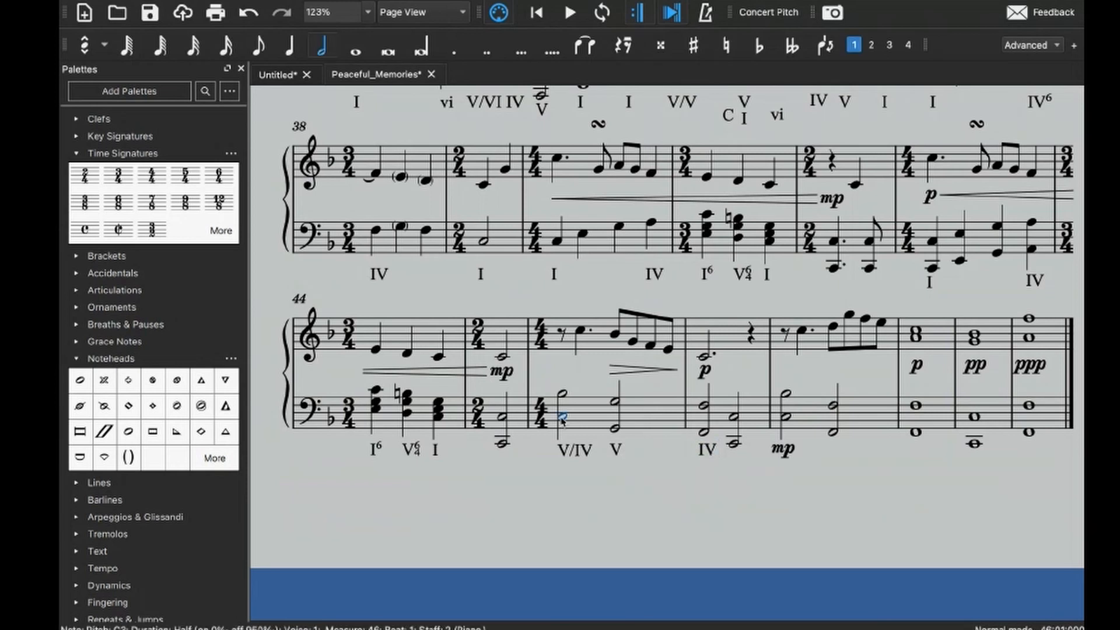
{"action": "key", "text": "ctrl+k"}
{"action": "type", "text": "F"}
{"action": "key", "text": "Escape"}
{"action": "key", "text": "Escape"}
{"action": "left_click", "coordinate": [563, 470]}
{"action": "key", "text": "ctrl+k"}
{"action": "type", "text": "V"}
{"action": "key", "text": "Escape"}
{"action": "key", "text": "Escape"}
{"action": "left_click_drag", "start_coordinate": [567, 491], "coordinate": [581, 478]}
{"action": "left_click", "coordinate": [616, 488]}
{"action": "left_click", "coordinate": [615, 429]}
{"action": "key", "text": "ctrl+k"}
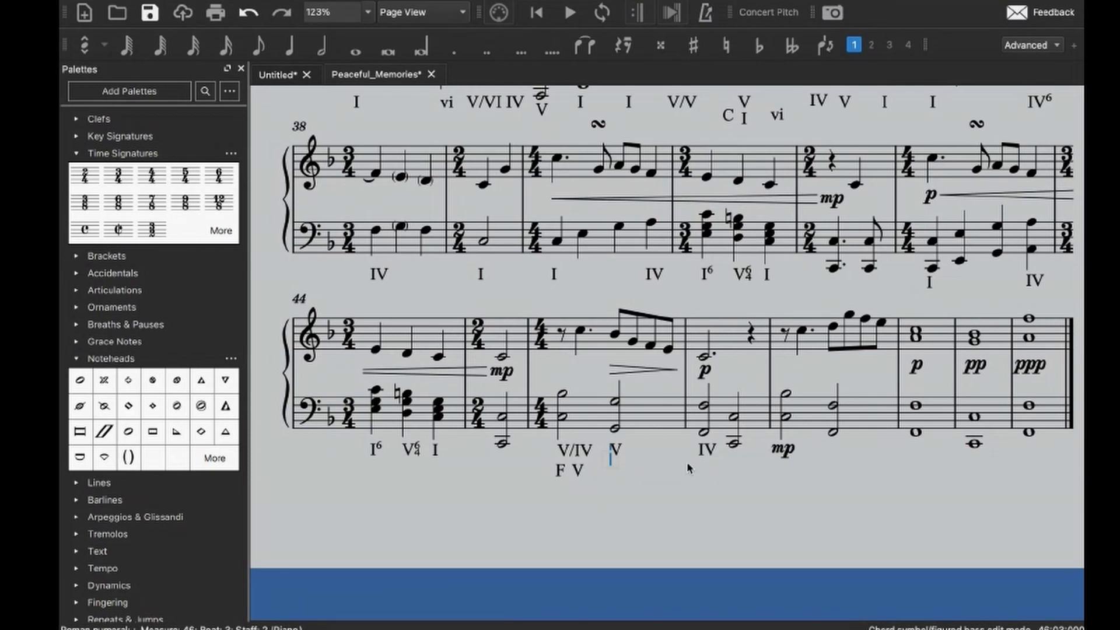
{"action": "type", "text": "n"}
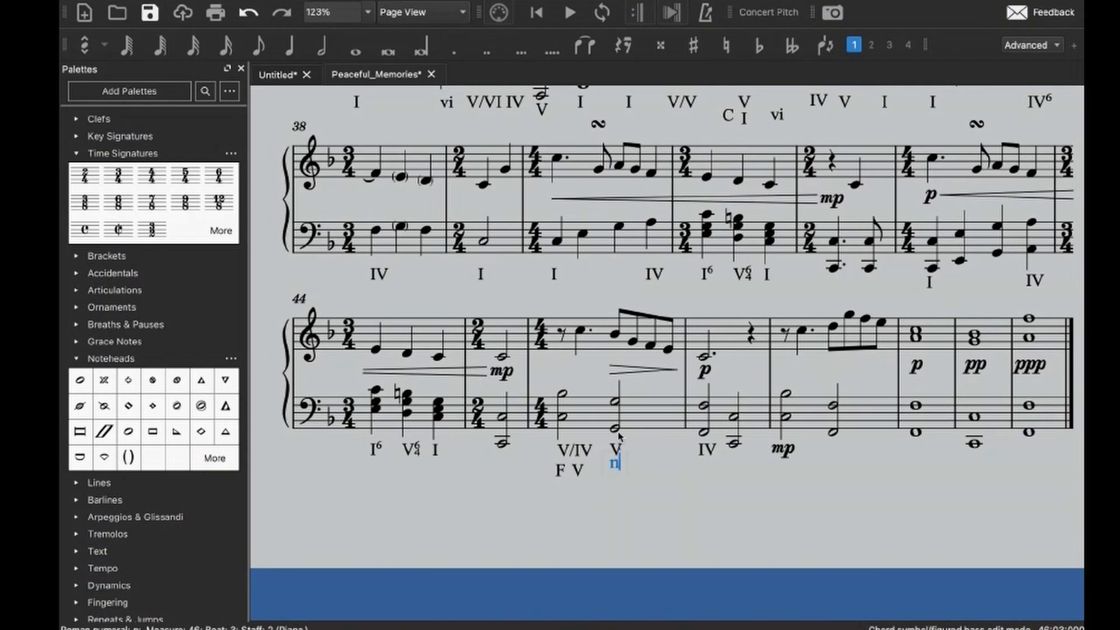
{"action": "key", "text": "BackSpace"}
{"action": "key", "text": "Escape"}
{"action": "left_click", "coordinate": [620, 436]}
{"action": "key", "text": "n"}
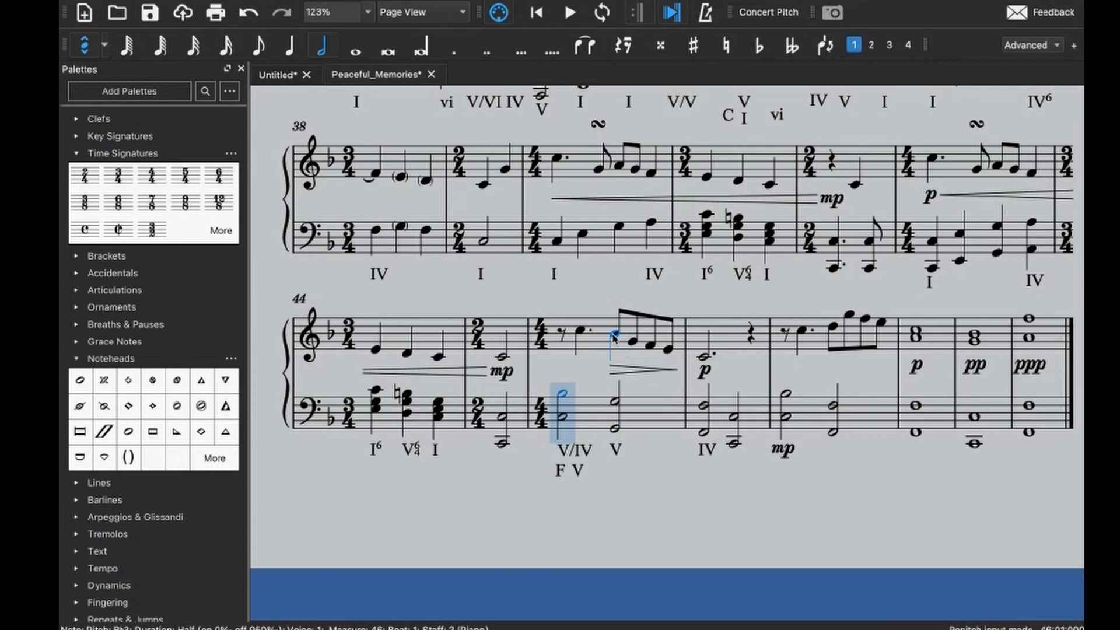
{"action": "key", "text": "Escape"}
- Play back measure 46 and add the Roman numeral ii on the second line beneath its V
{"action": "left_click", "coordinate": [595, 350]}
{"action": "key", "text": "space"}
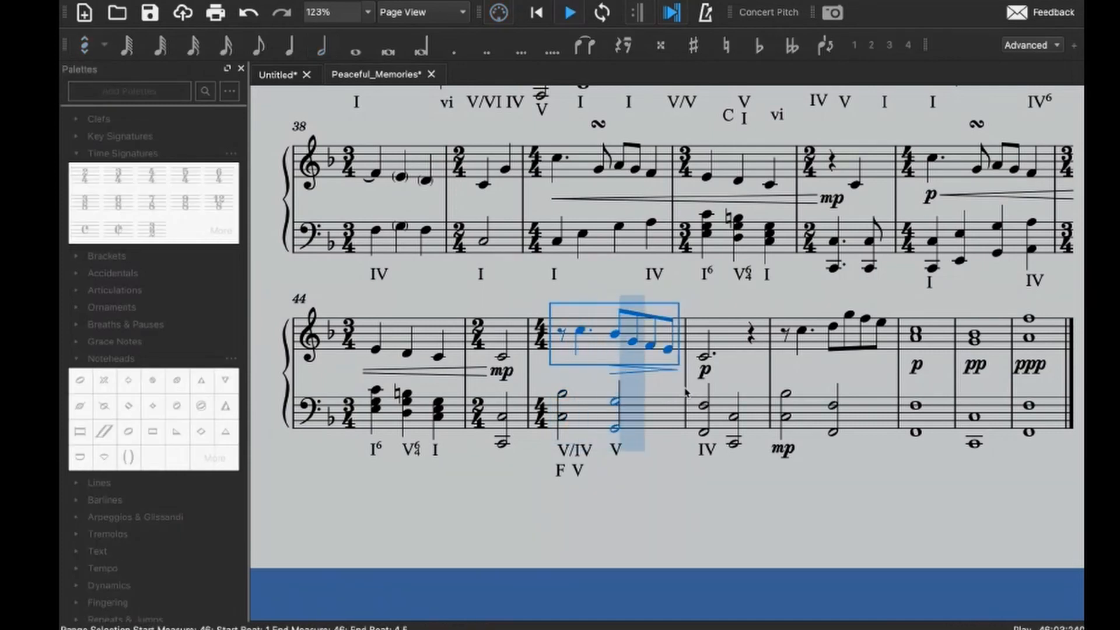
{"action": "key", "text": "space"}
{"action": "left_click", "coordinate": [623, 431]}
{"action": "key", "text": "super+k"}
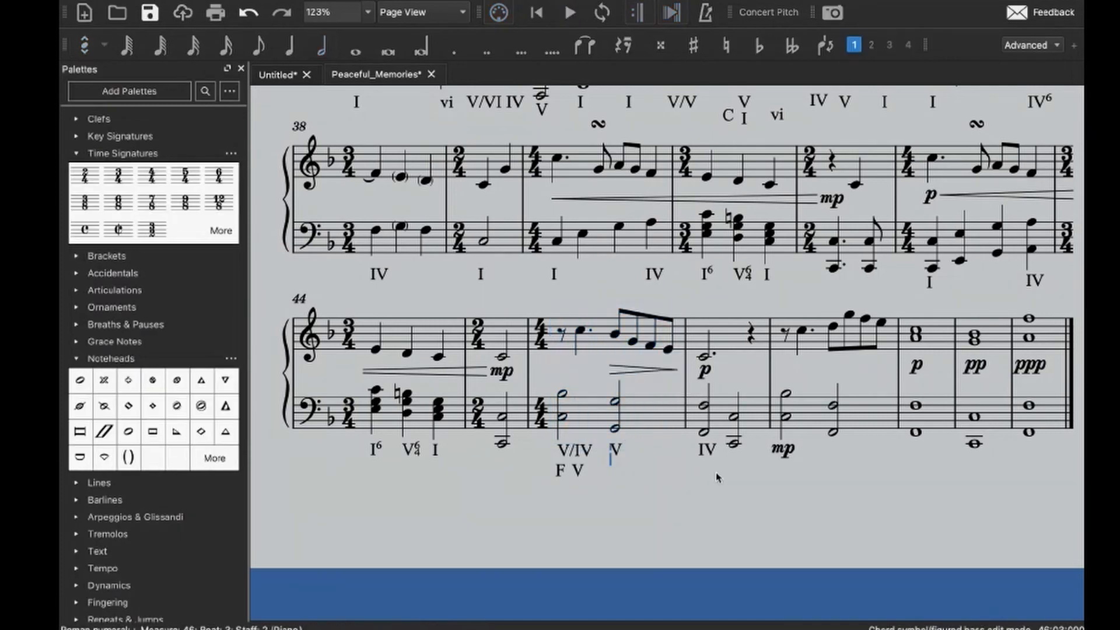
{"action": "type", "text": "ii"}
{"action": "key", "text": "Escape"}
{"action": "left_click", "coordinate": [615, 469]}
{"action": "left_click_drag", "start_coordinate": [615, 471], "coordinate": [615, 473]}
{"action": "key", "text": "Escape"}
- Add the Roman numeral I beneath the IV on the first bass chord of measure 47
{"action": "left_click", "coordinate": [703, 432]}
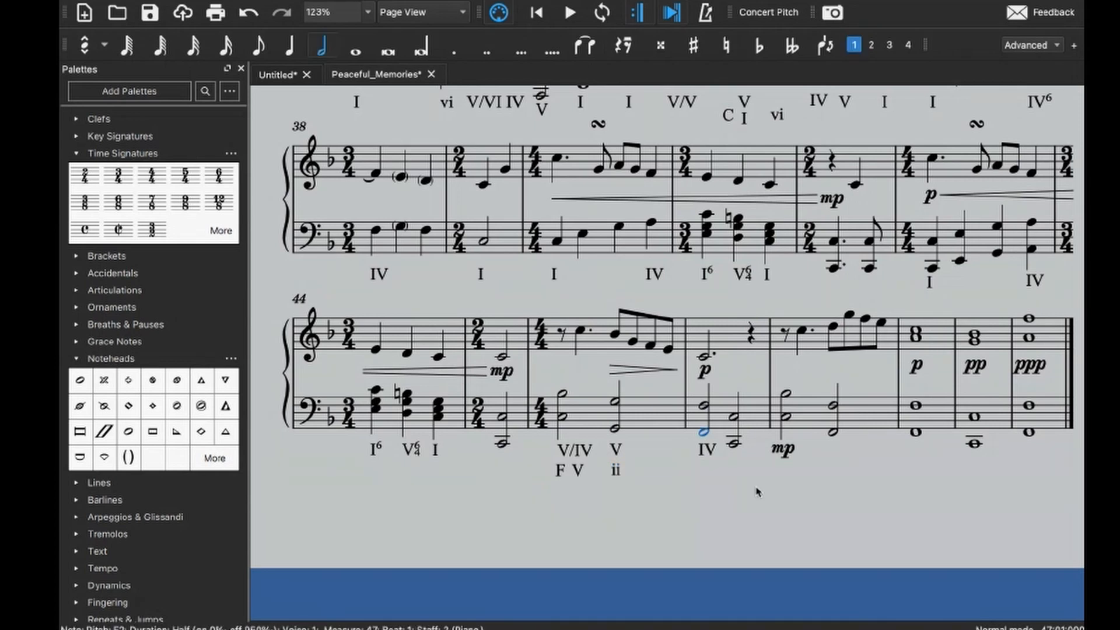
{"action": "key", "text": "ctrl+7"}
{"action": "type", "text": "I"}
{"action": "key", "text": "Escape"}
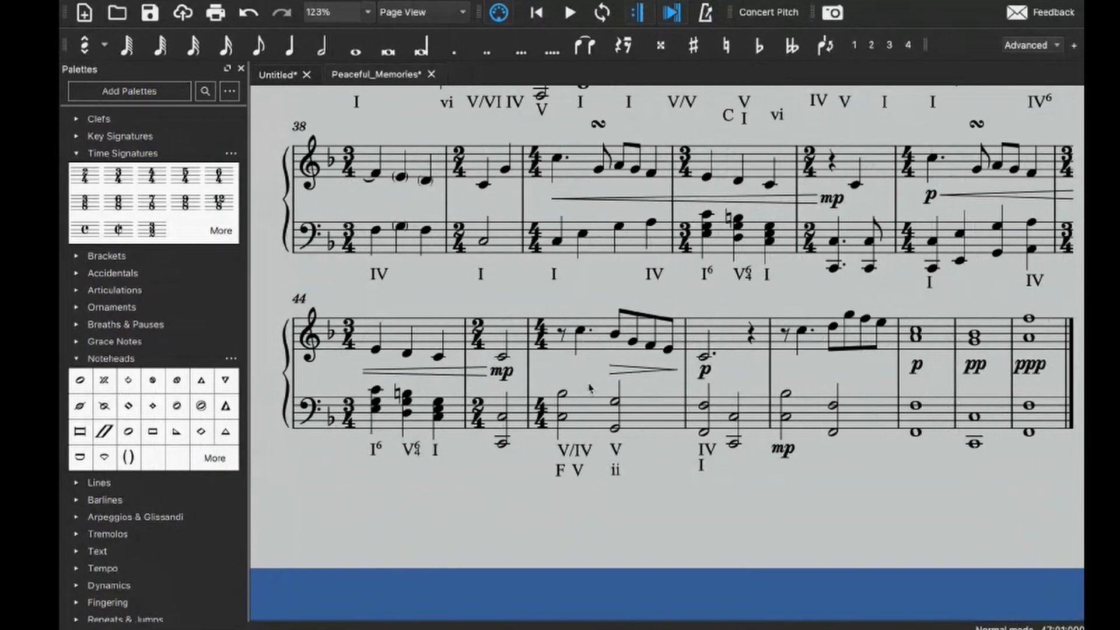
- Label the second bass half-note chord of measure 47 with the Roman numeral V
{"action": "scroll", "coordinate": [667, 433], "scroll_direction": "up", "scroll_amount": 3}
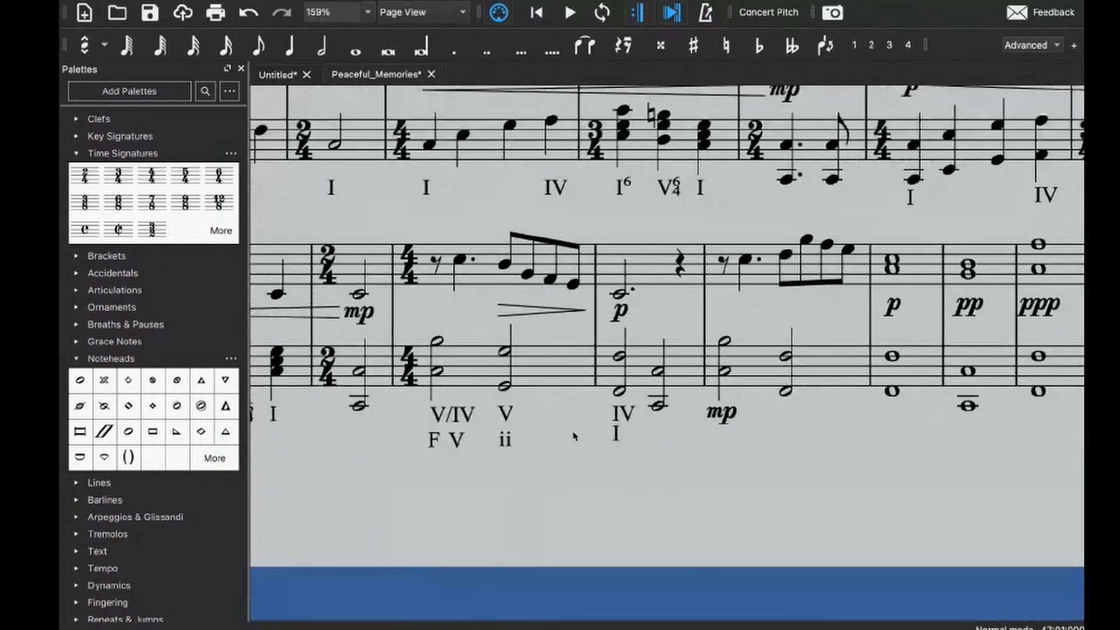
{"action": "left_click", "coordinate": [659, 405]}
{"action": "key", "text": "alt+shift+r"}
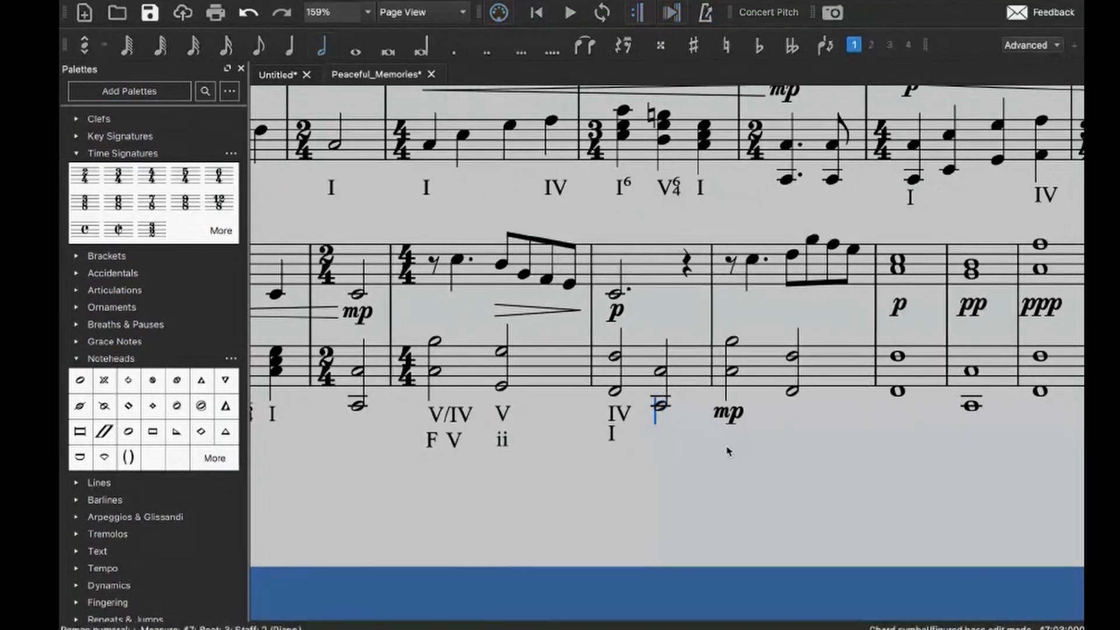
{"action": "type", "text": "V"}
{"action": "key", "text": "Escape"}
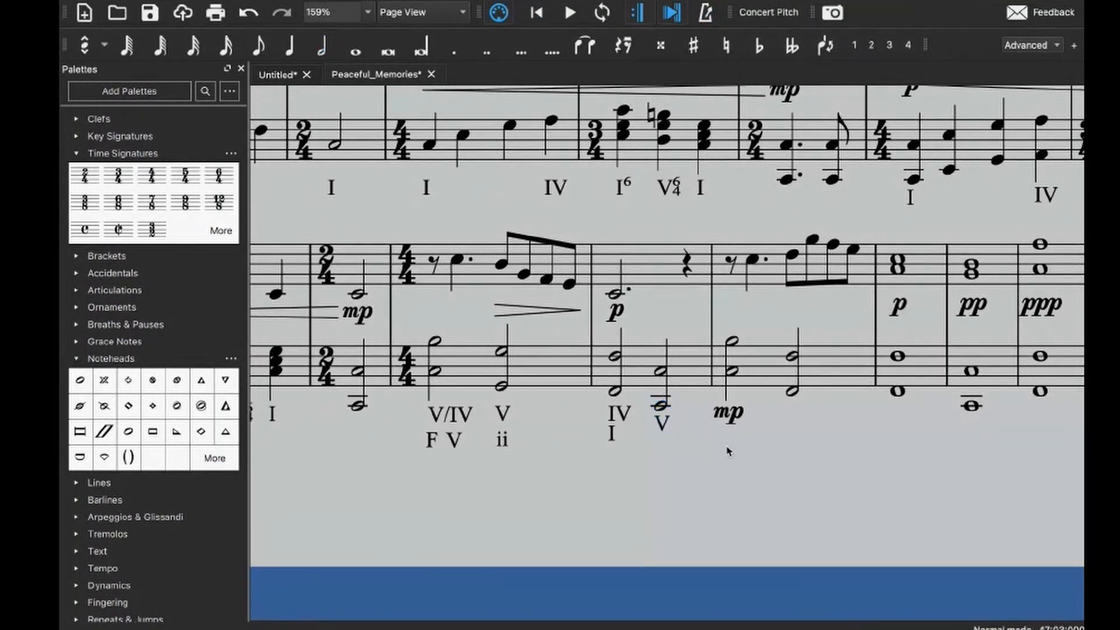
{"action": "scroll", "coordinate": [727, 451], "scroll_direction": "right", "scroll_amount": 2}
{"action": "left_click_drag", "start_coordinate": [578, 430], "coordinate": [665, 392]}
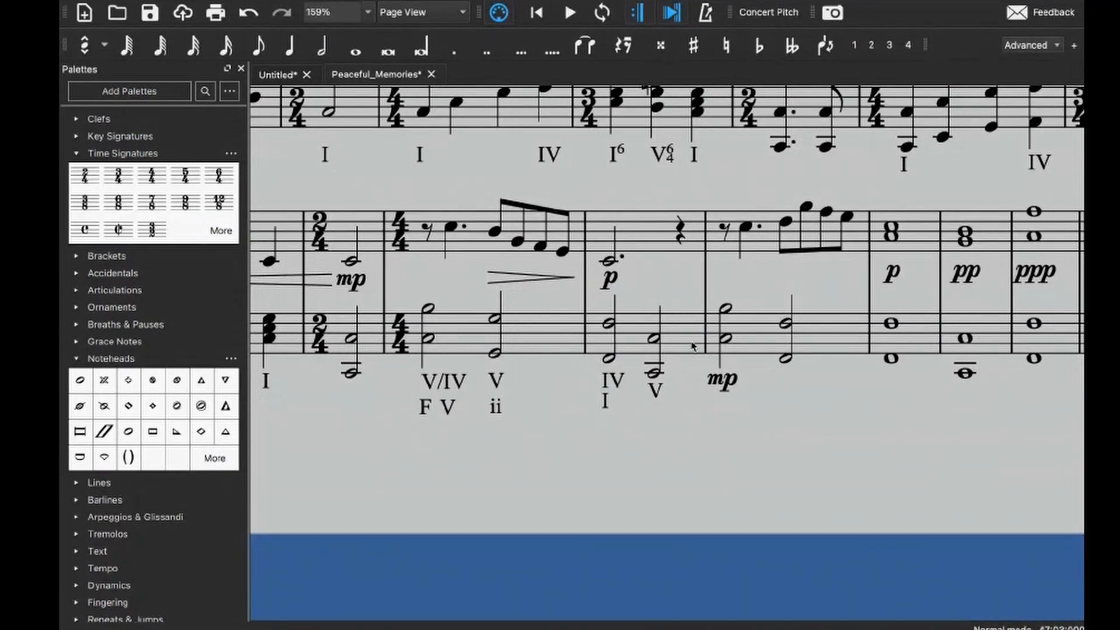
- Label the first bass half-note chord of measure 48 with the Roman numeral V7
{"action": "scroll", "coordinate": [621, 347], "scroll_direction": "right", "scroll_amount": 4}
{"action": "left_click", "coordinate": [620, 345]}
{"action": "key", "text": "alt+shift+r"}
{"action": "type", "text": "C"}
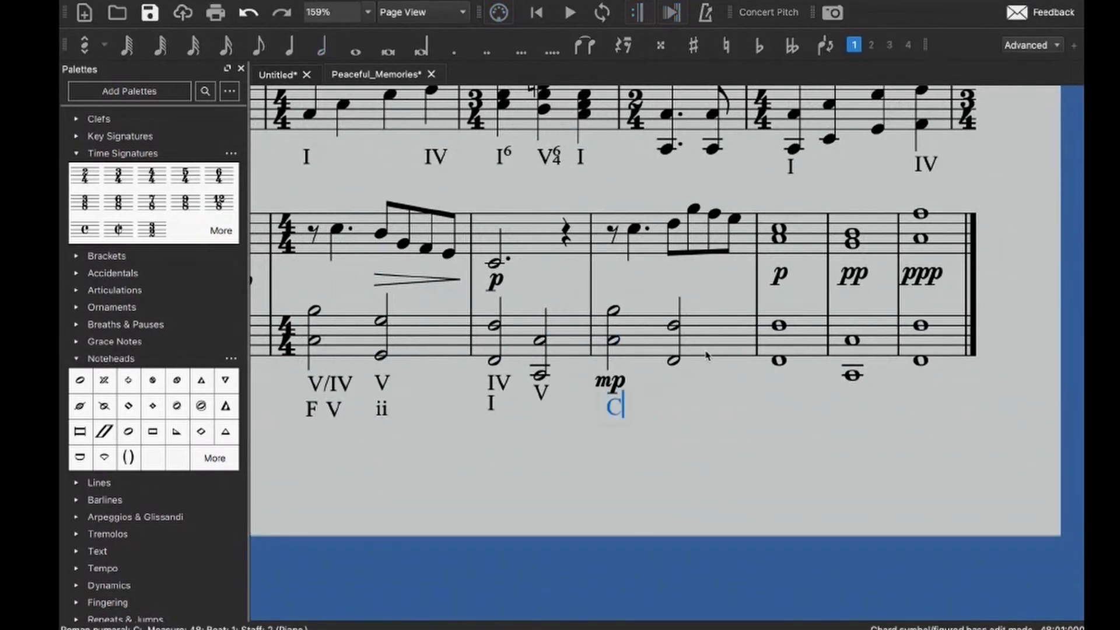
{"action": "key", "text": "BackSpace"}
{"action": "type", "text": "V"}
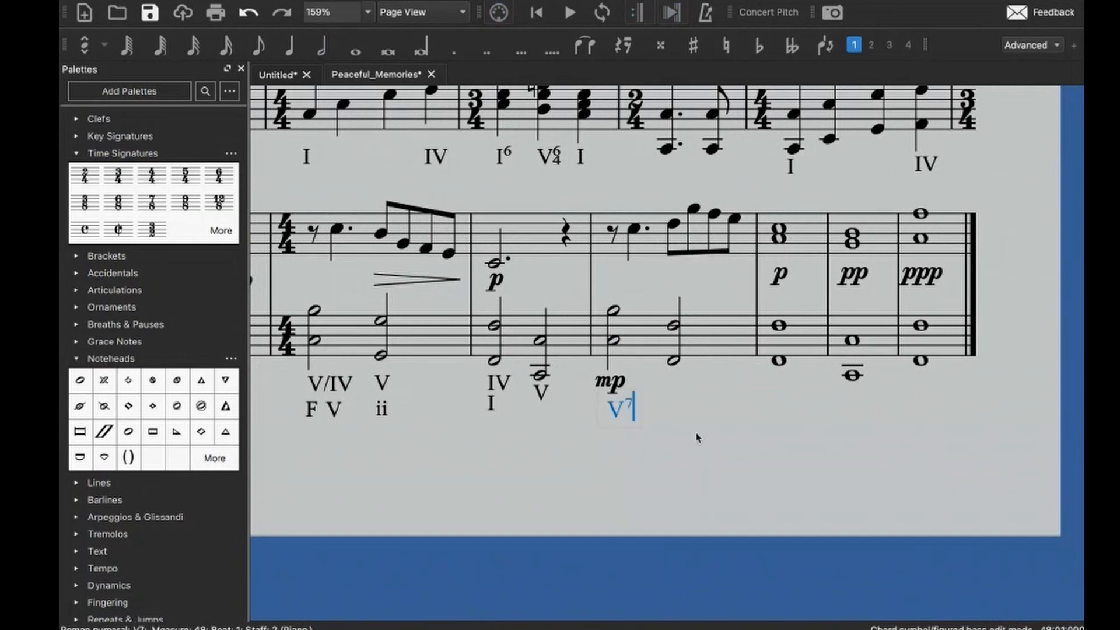
{"action": "type", "text": "7"}
- Add a seventh to both Roman numerals under the first bass chord of measure 46, making them V7/IV and V7
{"action": "key", "text": "shift+Tab"}
{"action": "key", "text": "shift+Tab"}
{"action": "type", "text": "7"}
{"action": "key", "text": "shift+Tab"}
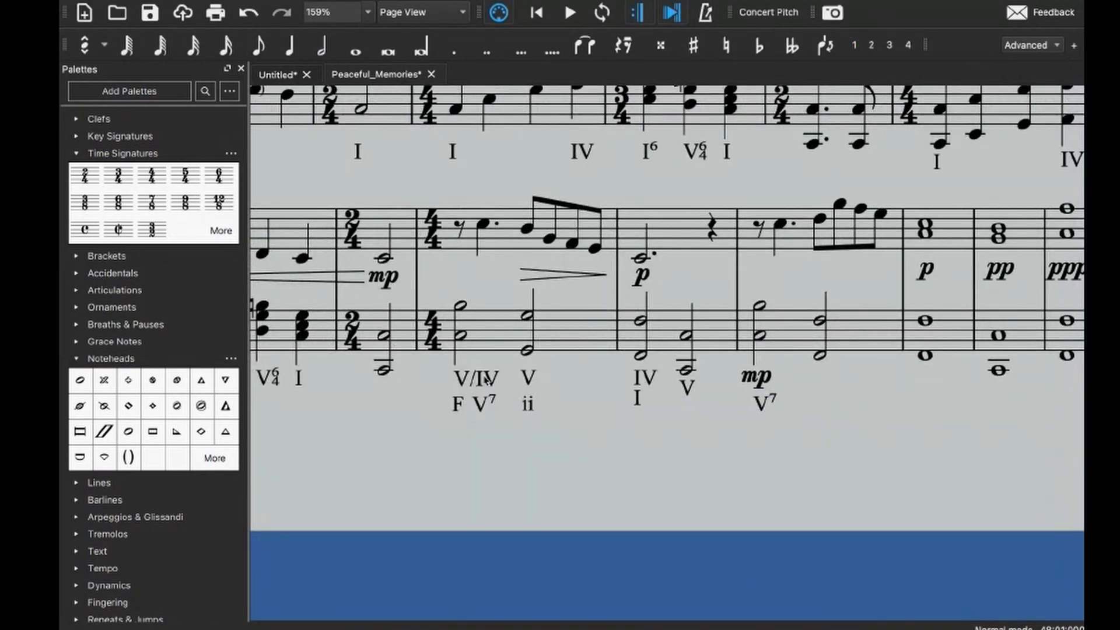
{"action": "type", "text": "7"}
{"action": "key", "text": "Escape"}
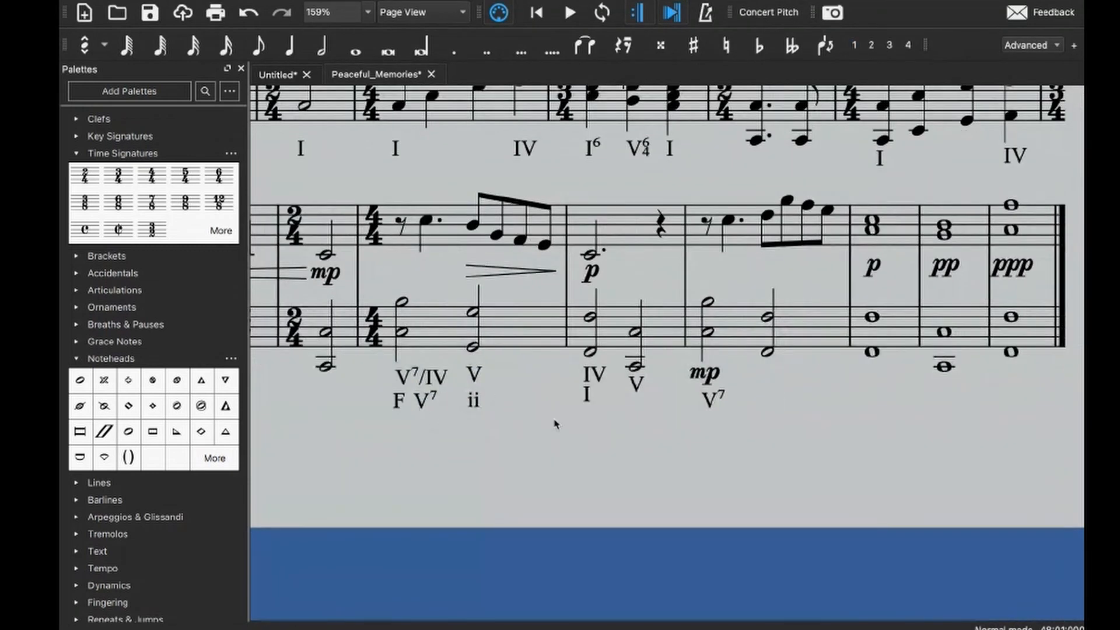
- Label the second bass chord of measure 48 and the whole-note chord of measure 49 with the Roman numeral I
{"action": "scroll", "coordinate": [686, 395], "scroll_direction": "right", "scroll_amount": 5}
{"action": "left_click", "coordinate": [569, 352]}
{"action": "key", "text": "alt+shift+r"}
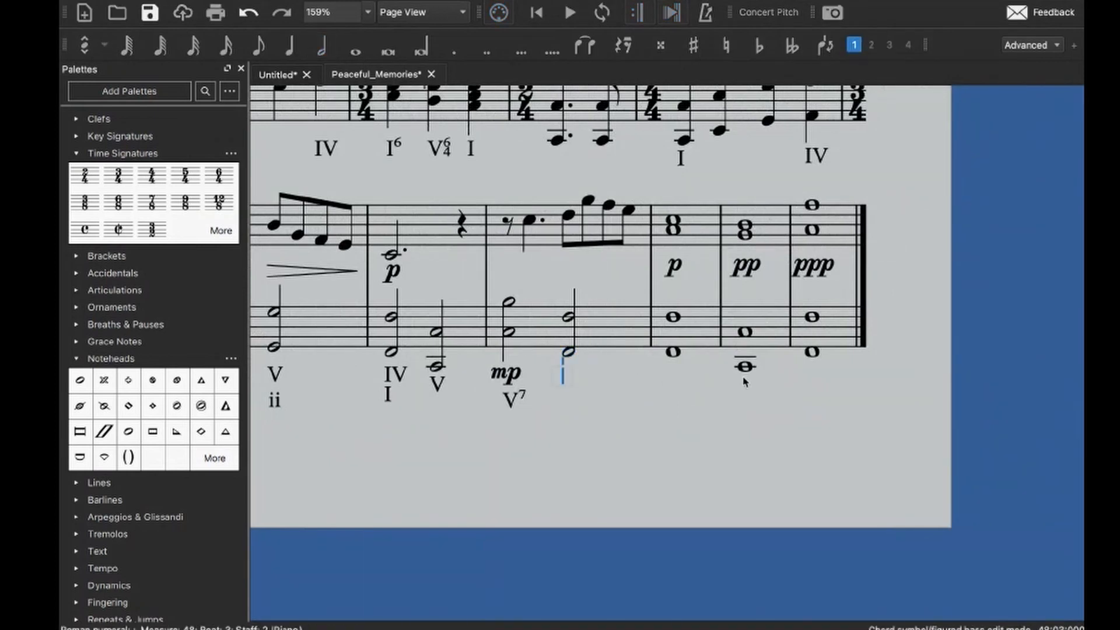
{"action": "type", "text": "I"}
{"action": "key", "text": "space"}
{"action": "key", "text": "Escape"}
{"action": "key", "text": "alt+shift+r"}
{"action": "type", "text": "I"}
{"action": "key", "text": "space"}
{"action": "key", "text": "Escape"}
- Label the bass chord of measure 50 with V7 and the final chord in measure 51 with I
{"action": "key", "text": "alt+shift+r"}
{"action": "type", "text": "V"}
{"action": "key", "text": "Escape"}
{"action": "type", "text": "7"}
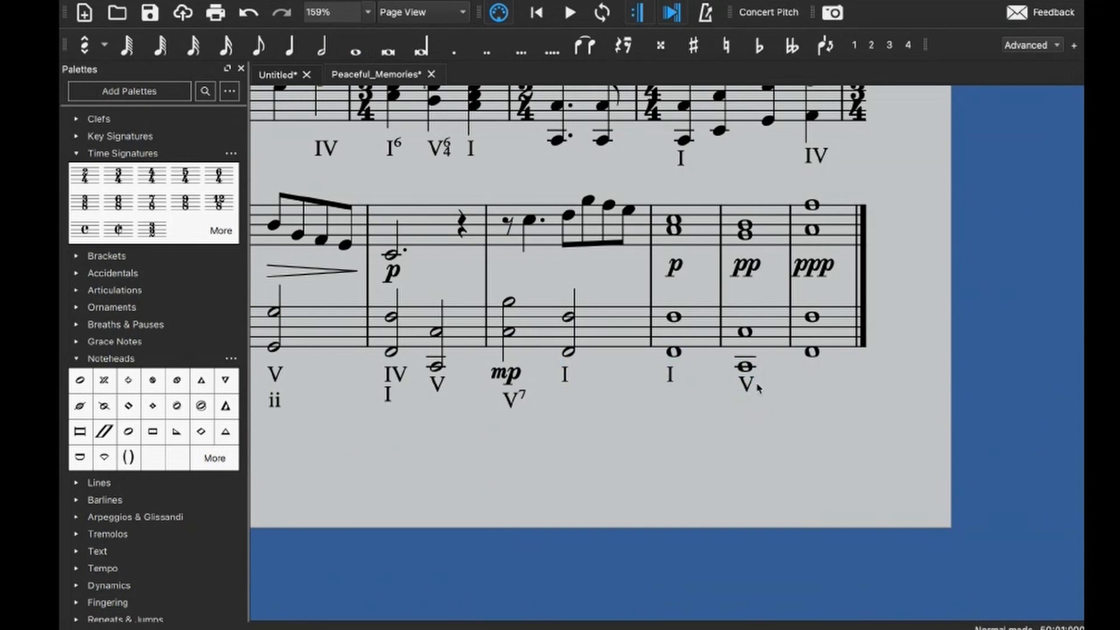
{"action": "key", "text": "Escape"}
{"action": "key", "text": "Escape"}
{"action": "left_click", "coordinate": [813, 353]}
{"action": "key", "text": "Escape"}
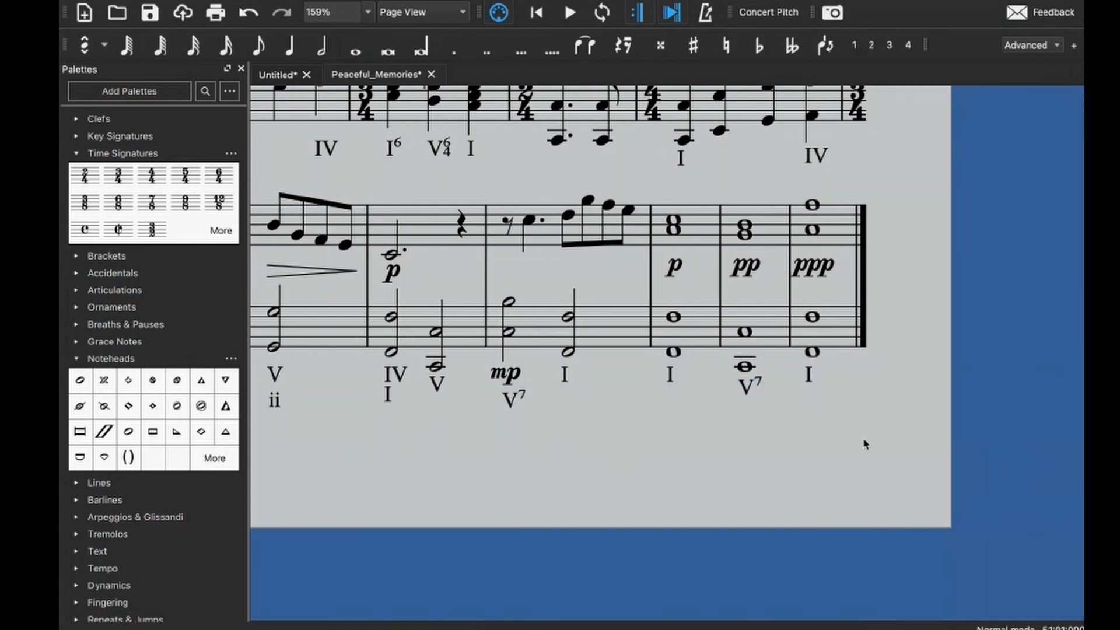
- Put parentheses around the last two eighth notes of the treble melody in measure 46 to mark them as non-chord tones
{"action": "scroll", "coordinate": [755, 425], "scroll_direction": "left", "scroll_amount": 10}
{"action": "scroll", "coordinate": [755, 424], "scroll_direction": "right", "scroll_amount": 10}
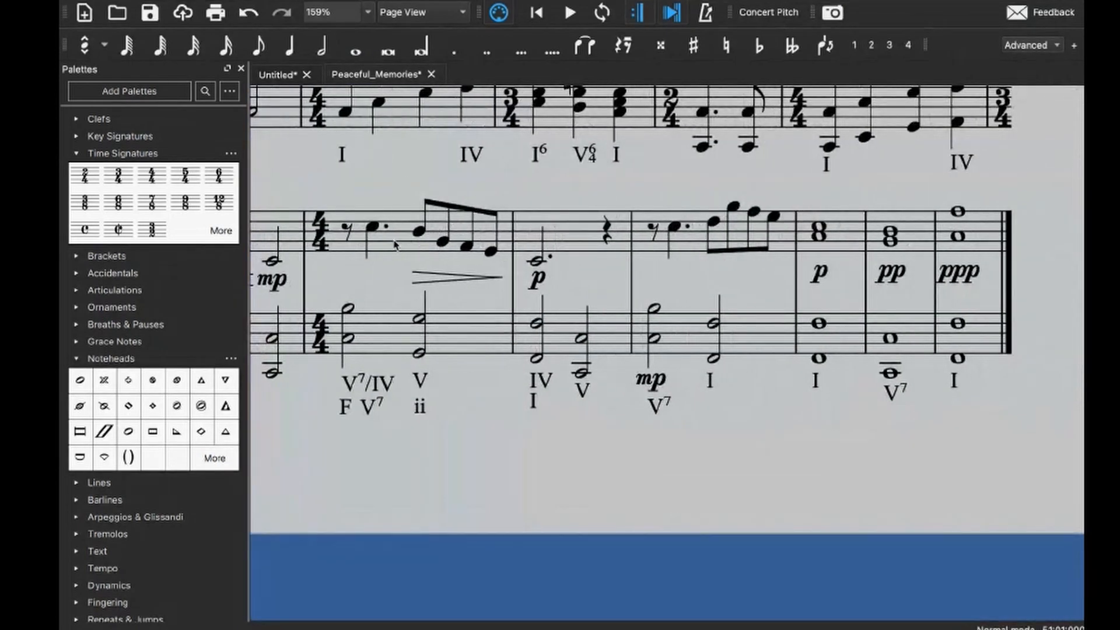
{"action": "left_click", "coordinate": [395, 245]}
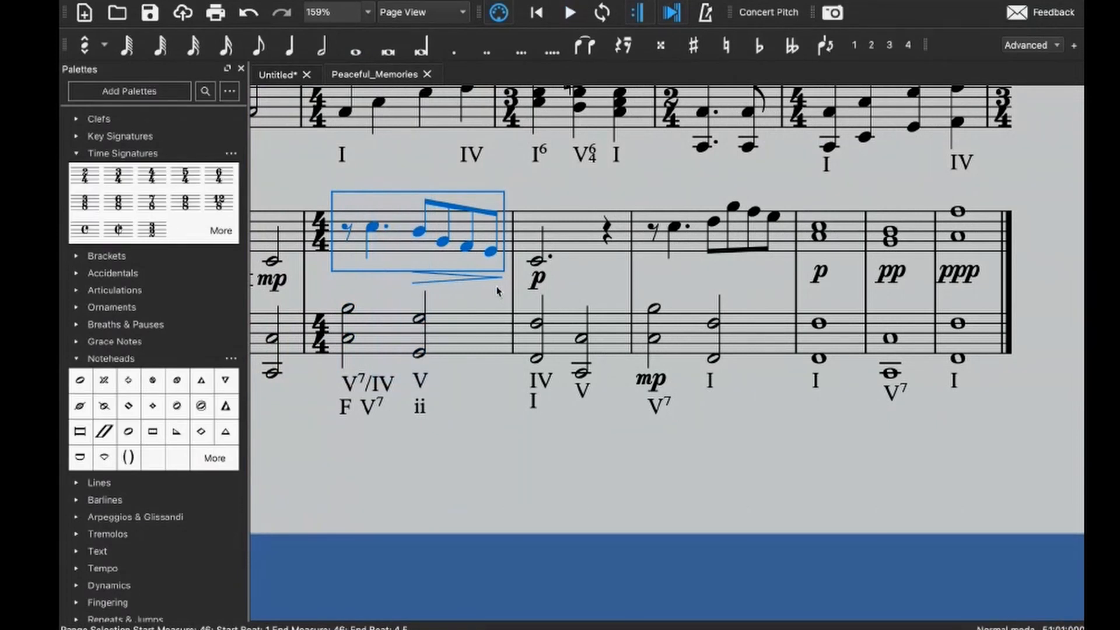
{"action": "left_click", "coordinate": [465, 248]}
{"action": "left_click", "coordinate": [492, 251], "text": "ctrl"}
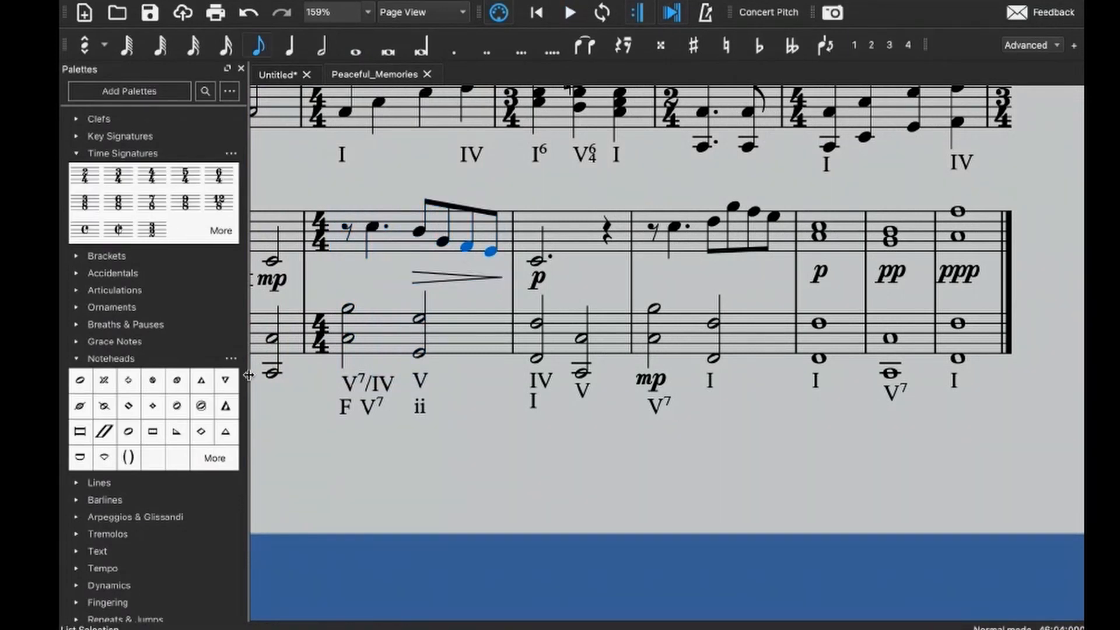
{"action": "left_click", "coordinate": [128, 456]}
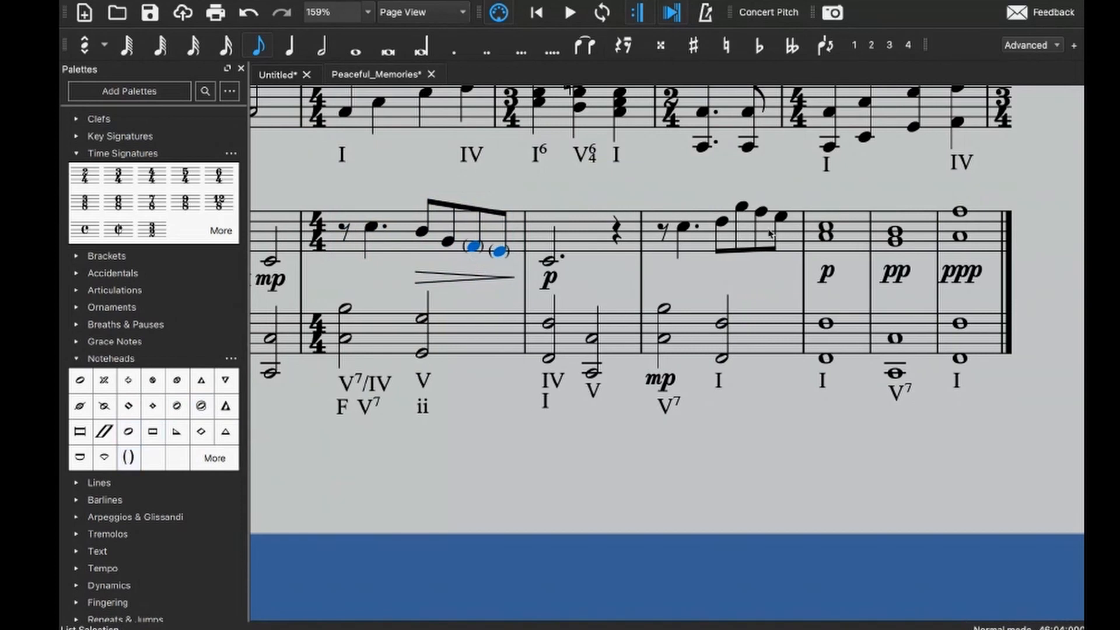
- Play back measure 48 and put parentheses around the first, second and fourth of its beamed treble eighth notes
{"action": "scroll", "coordinate": [771, 234], "scroll_direction": "right", "scroll_amount": 3}
{"action": "left_click", "coordinate": [620, 255]}
{"action": "key", "text": "space"}
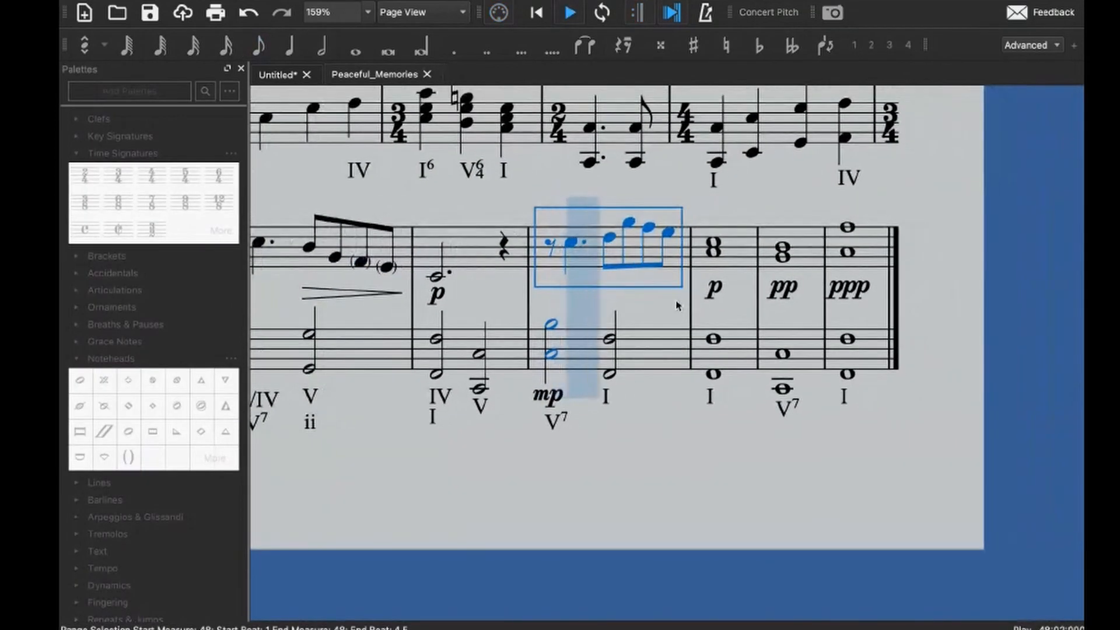
{"action": "left_click", "coordinate": [603, 244]}
{"action": "left_click", "coordinate": [618, 226], "text": "ctrl"}
{"action": "left_click", "coordinate": [658, 235], "text": "ctrl"}
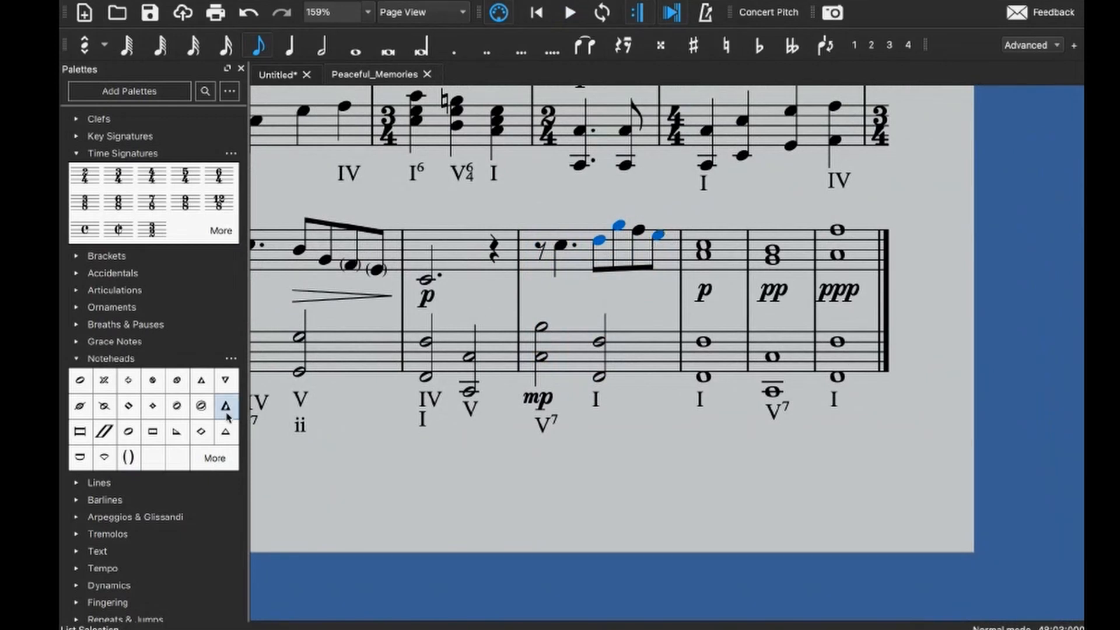
{"action": "left_click", "coordinate": [128, 457]}
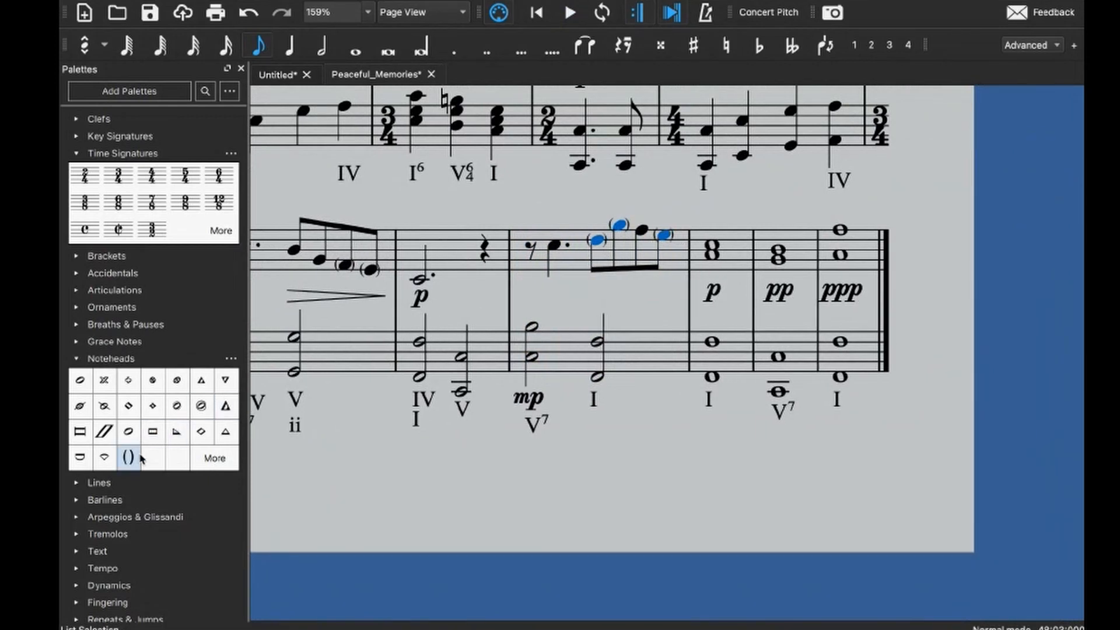
- Play back the score from measure 48 to hear the closing measures, then clear the selection
{"action": "left_click", "coordinate": [636, 252]}
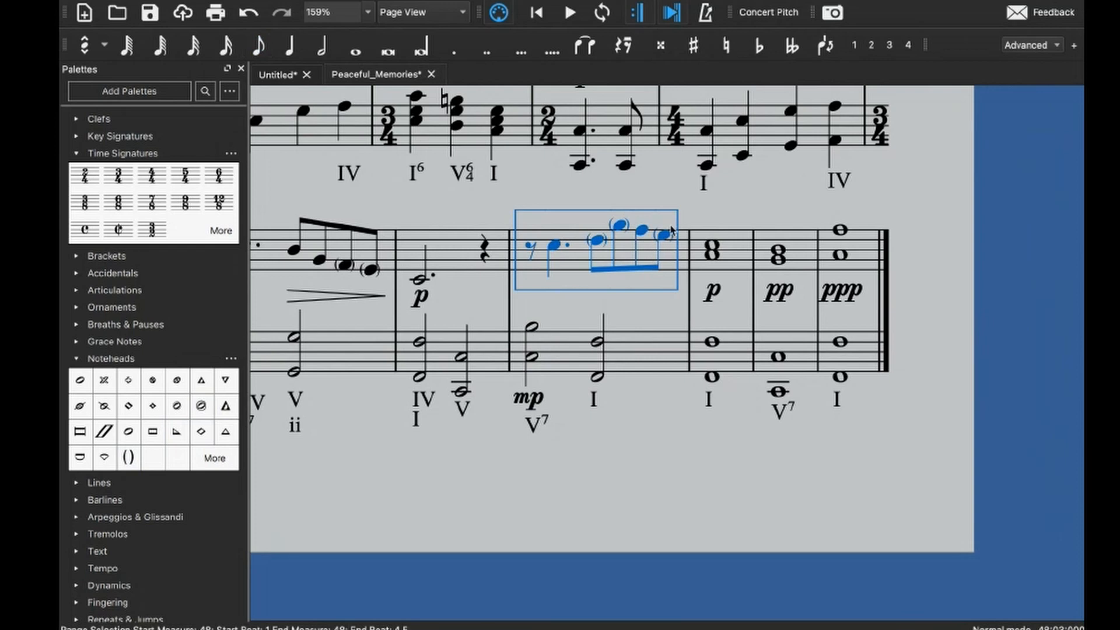
{"action": "key", "text": "space"}
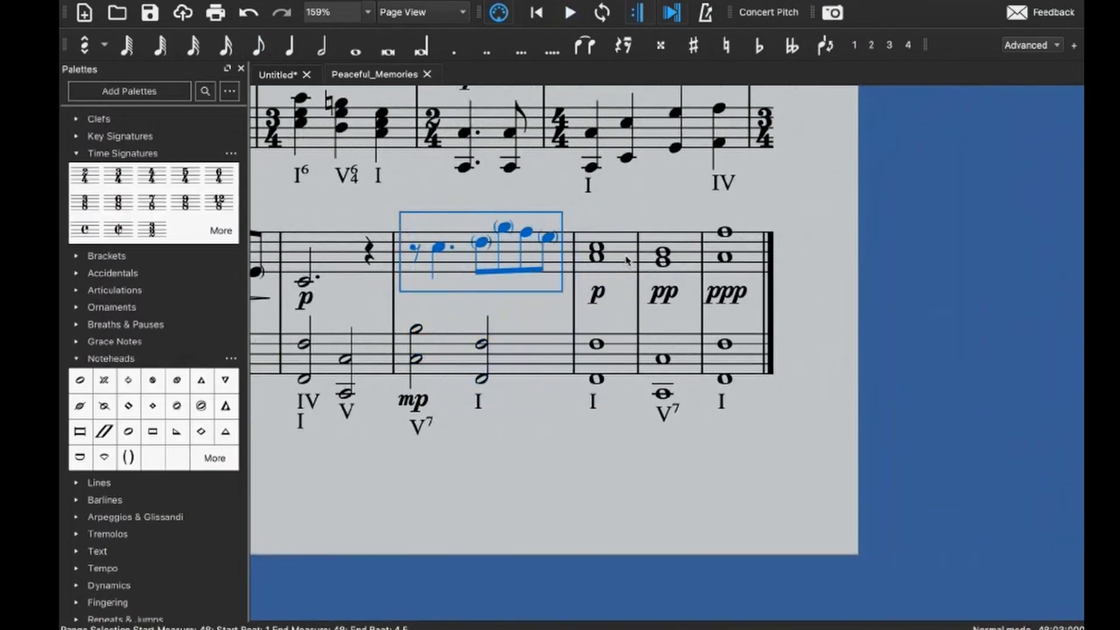
{"action": "scroll", "coordinate": [627, 261], "scroll_direction": "down", "scroll_amount": 1}
{"action": "key", "text": "Escape"}
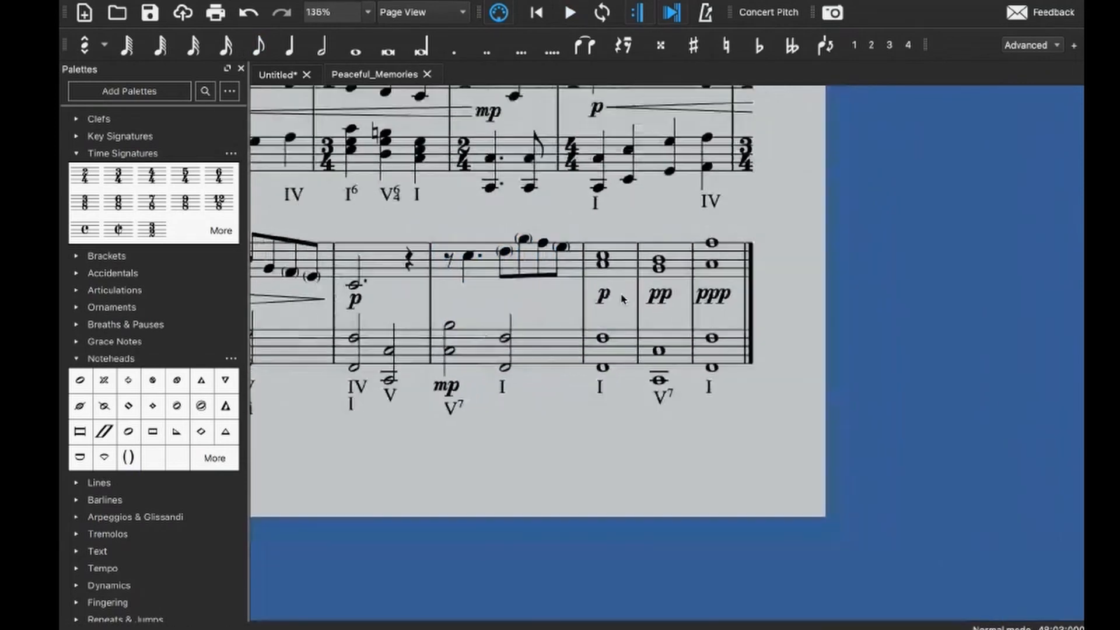
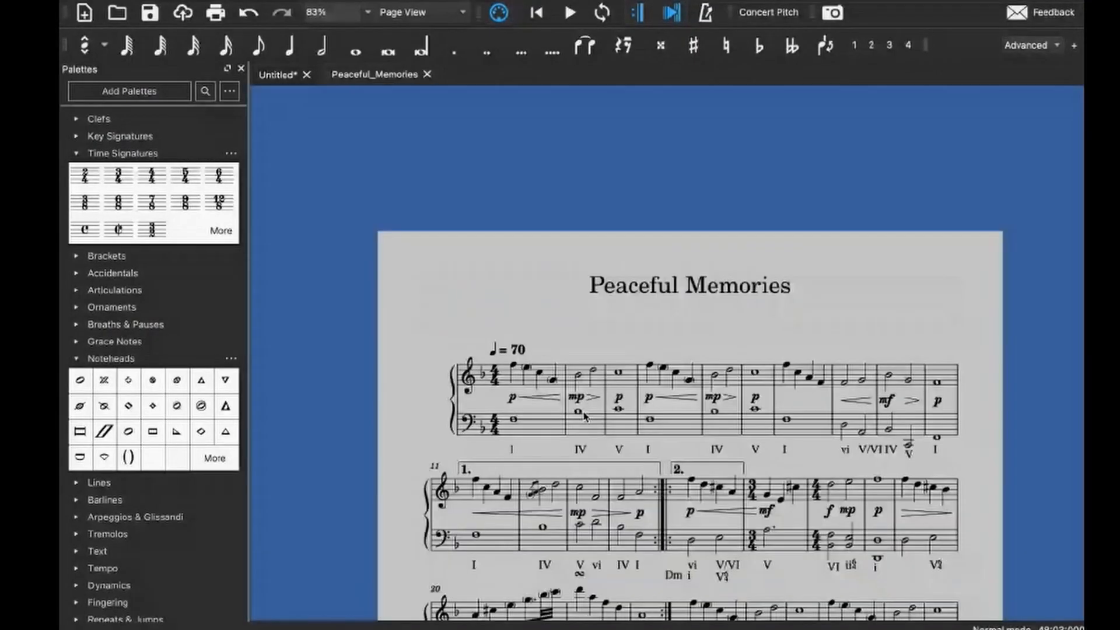
- Add the system text "Theme A" above the first treble note of measure 1
{"action": "scroll", "coordinate": [580, 413], "scroll_direction": "up", "scroll_amount": 4}
{"action": "scroll", "coordinate": [577, 413], "scroll_direction": "down", "scroll_amount": 2}
{"action": "left_click", "coordinate": [462, 319]}
{"action": "left_click", "coordinate": [472, 315]}
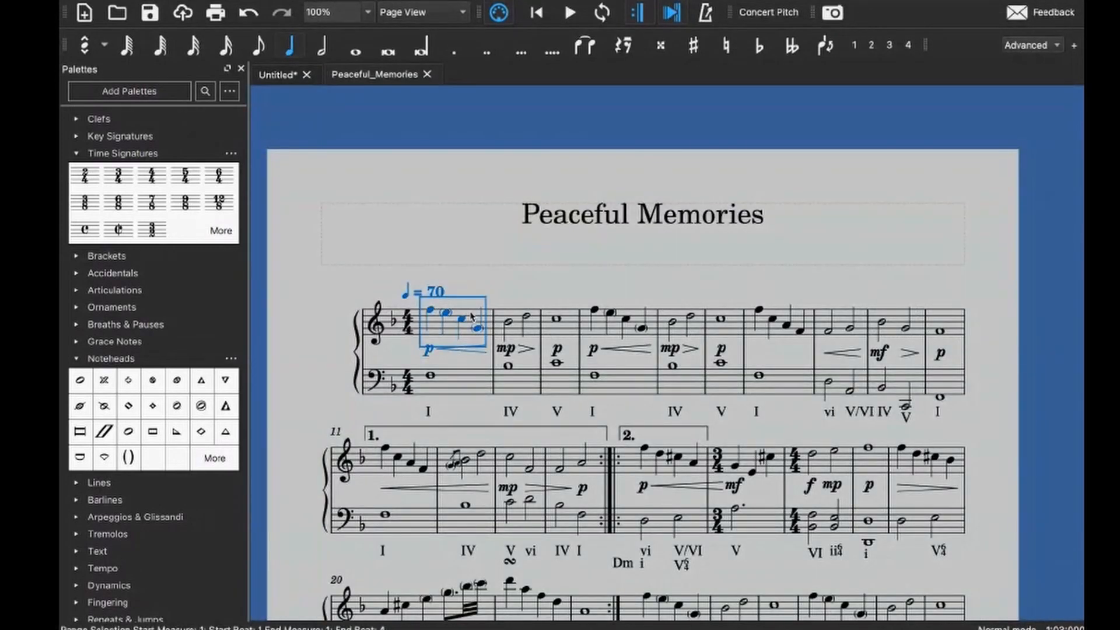
{"action": "left_click", "coordinate": [430, 310]}
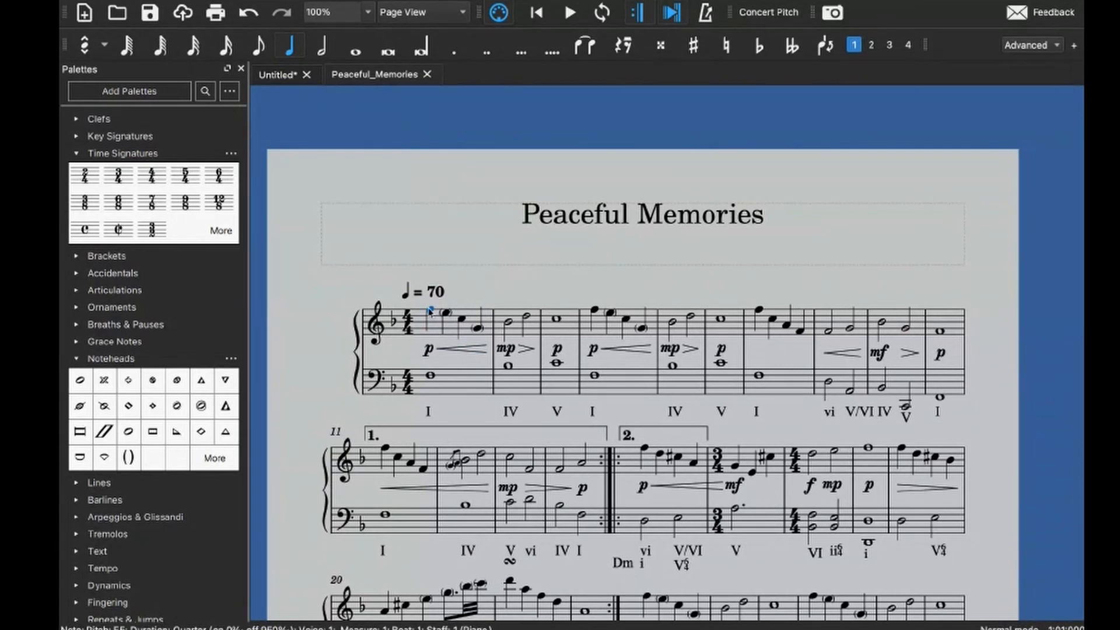
{"action": "key", "text": "ctrl+shift+t"}
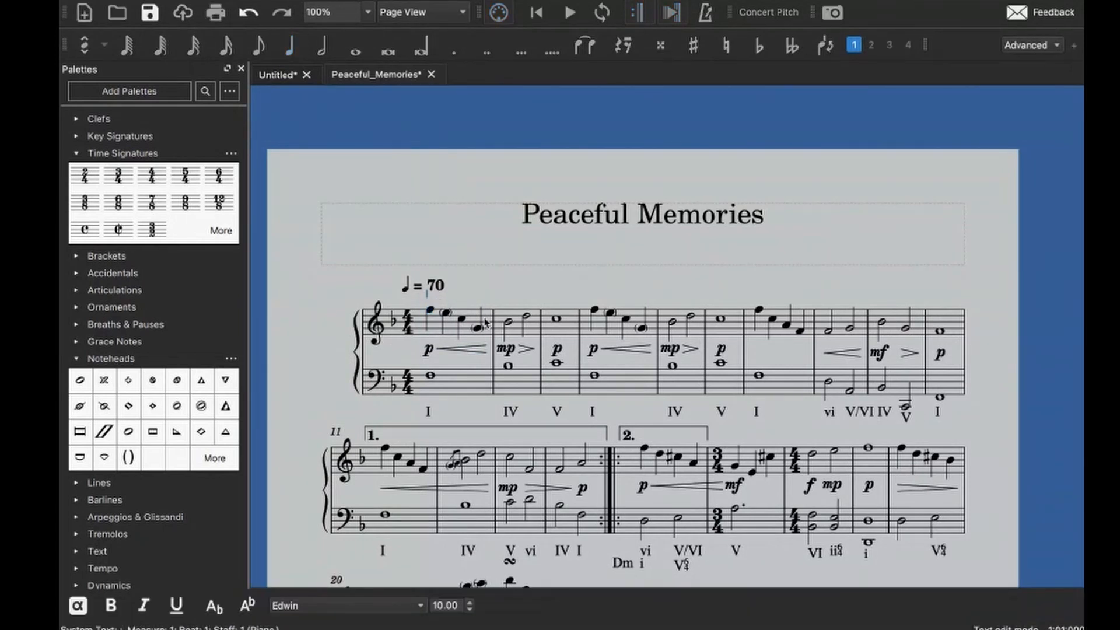
{"action": "type", "text": "Theme A"}
{"action": "key", "text": "Escape"}
{"action": "key", "text": "Escape"}
- Add the system text "Theme B" above the first treble note of measure 15, at the second ending
{"action": "scroll", "coordinate": [532, 294], "scroll_direction": "down", "scroll_amount": 3}
{"action": "left_click", "coordinate": [614, 346]}
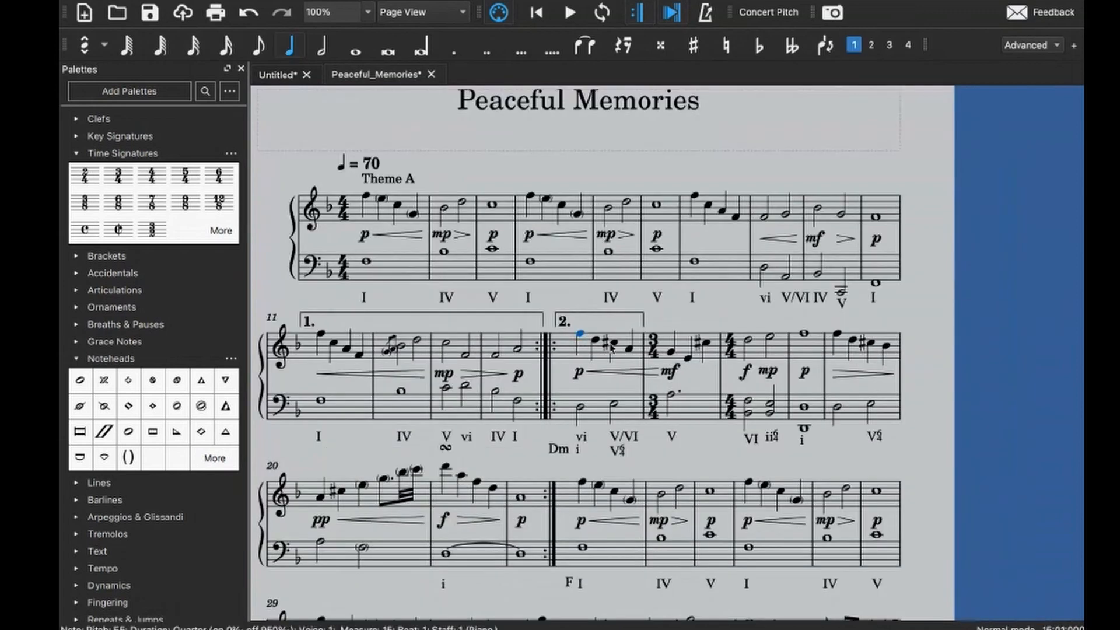
{"action": "key", "text": "ctrl+shift+t"}
{"action": "type", "text": "Theme B"}
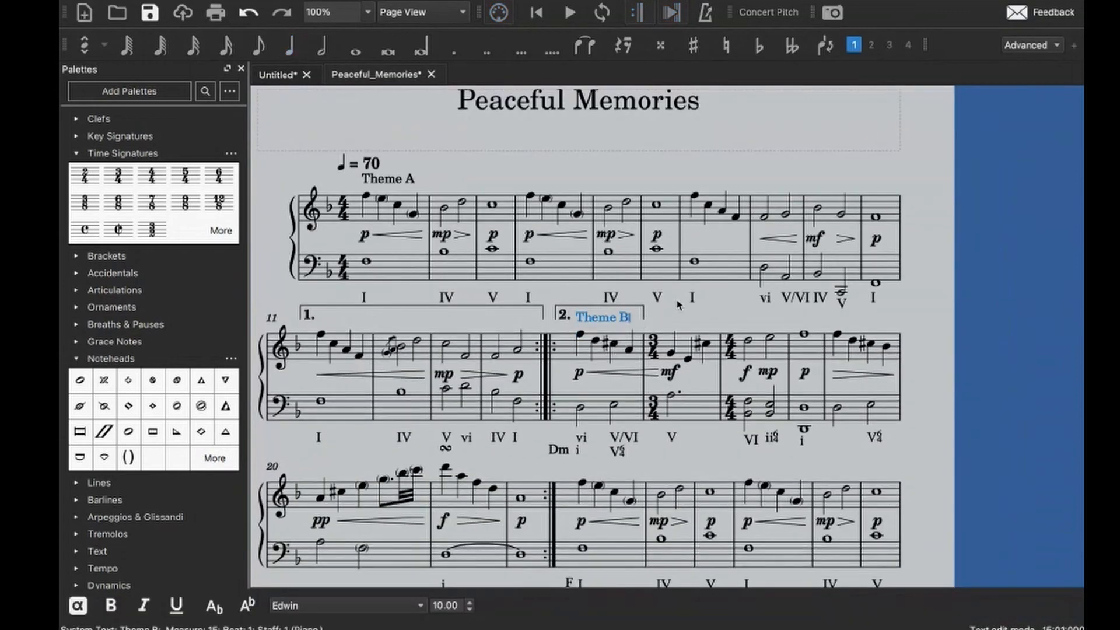
{"action": "key", "text": "Escape"}
{"action": "key", "text": "Escape"}
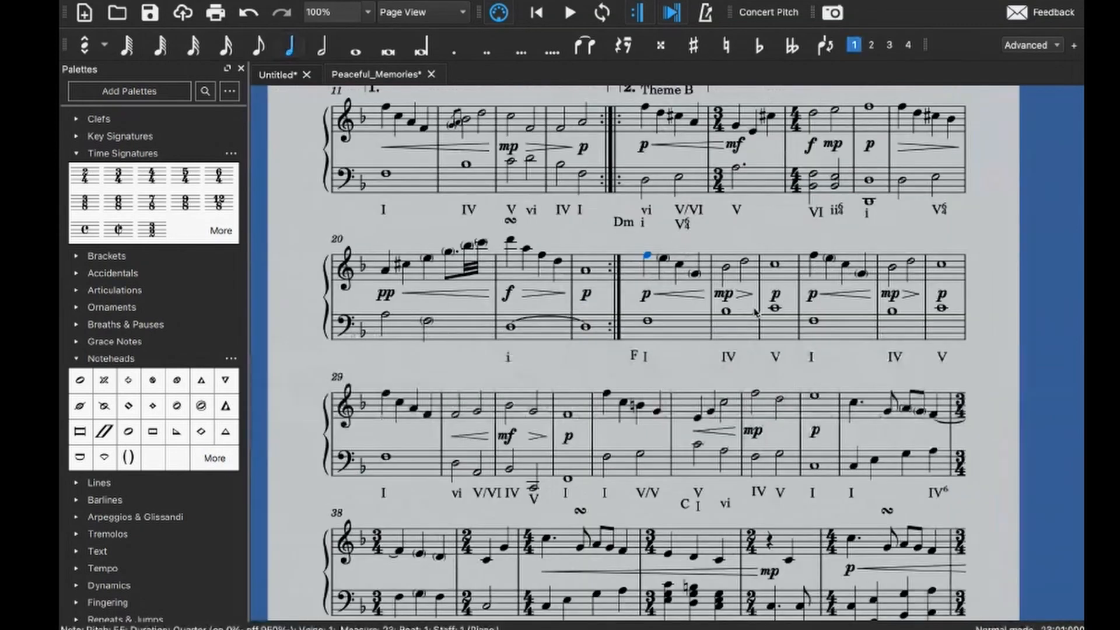
{"action": "key", "text": "alt+shift+r"}
{"action": "type", "text": "Theme"}
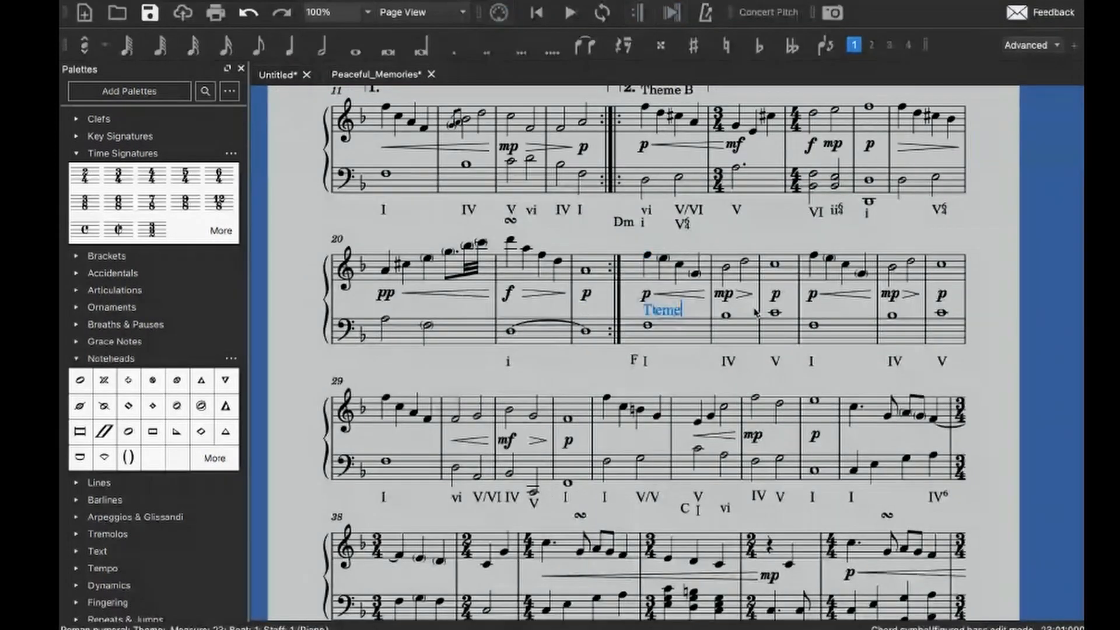
{"action": "key", "text": "Escape"}
{"action": "key", "text": "ctrl+z"}
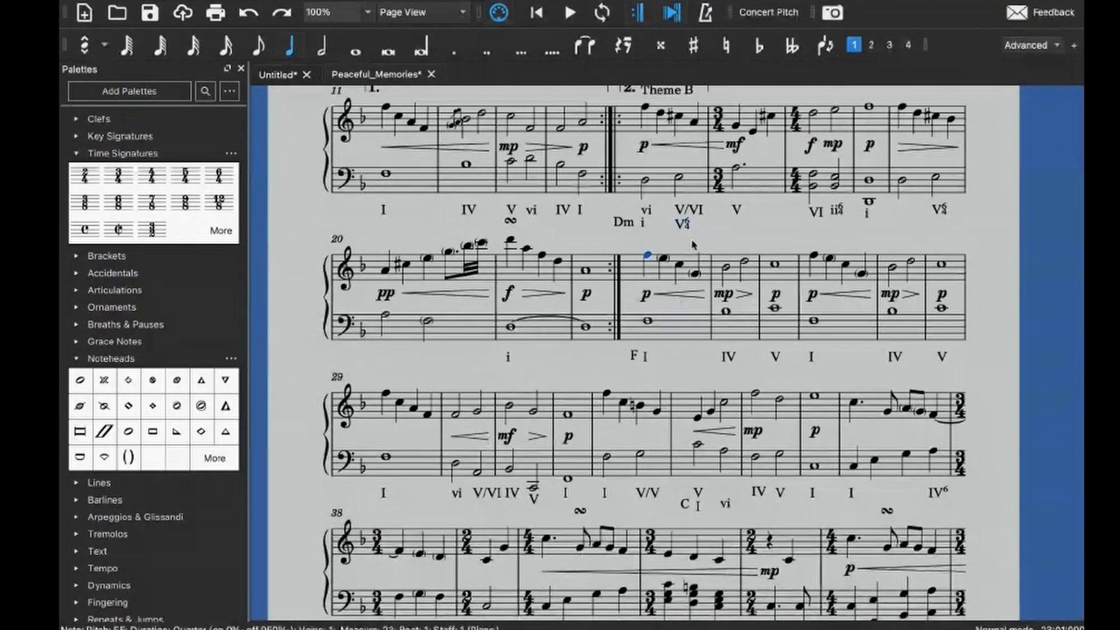
- Add the text "Theme A" above the first treble note of measure 23, where the key returns to F
{"action": "key", "text": "ctrl+t"}
{"action": "type", "text": "Theme A"}
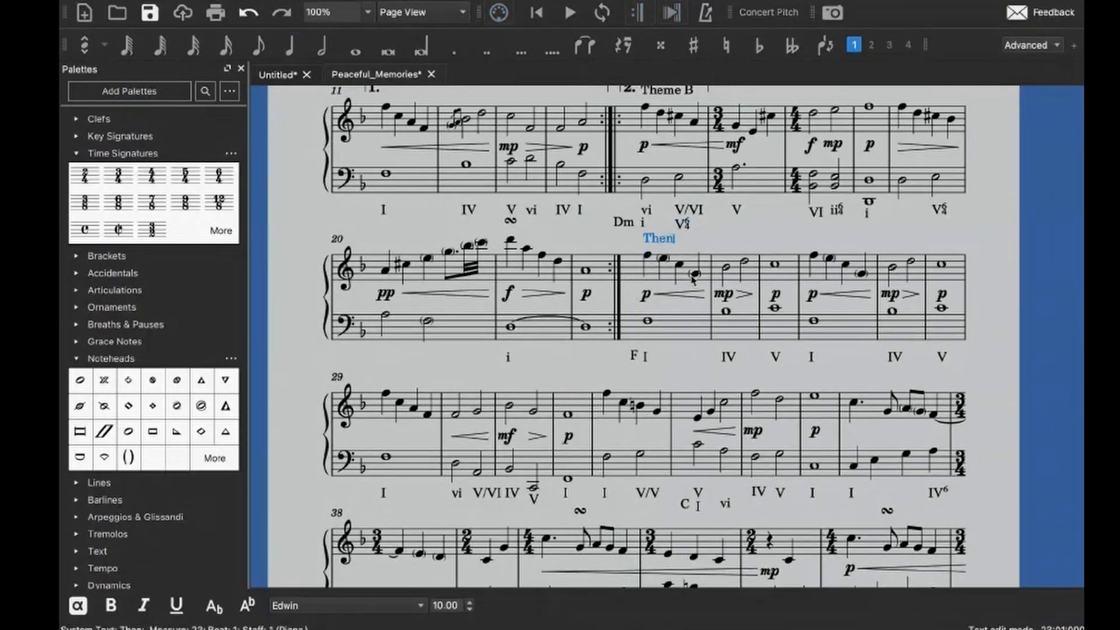
{"action": "key", "text": "Escape"}
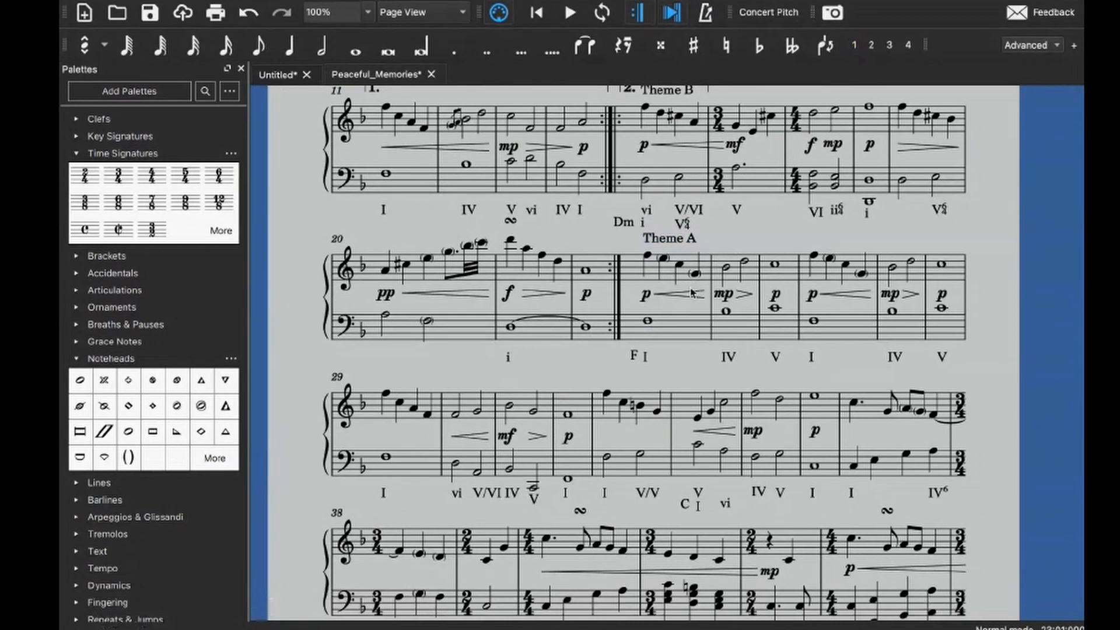
- Add the text "Theme C" above the first treble note of measure 34, where the C major section starts
{"action": "scroll", "coordinate": [692, 293], "scroll_direction": "down", "scroll_amount": 3}
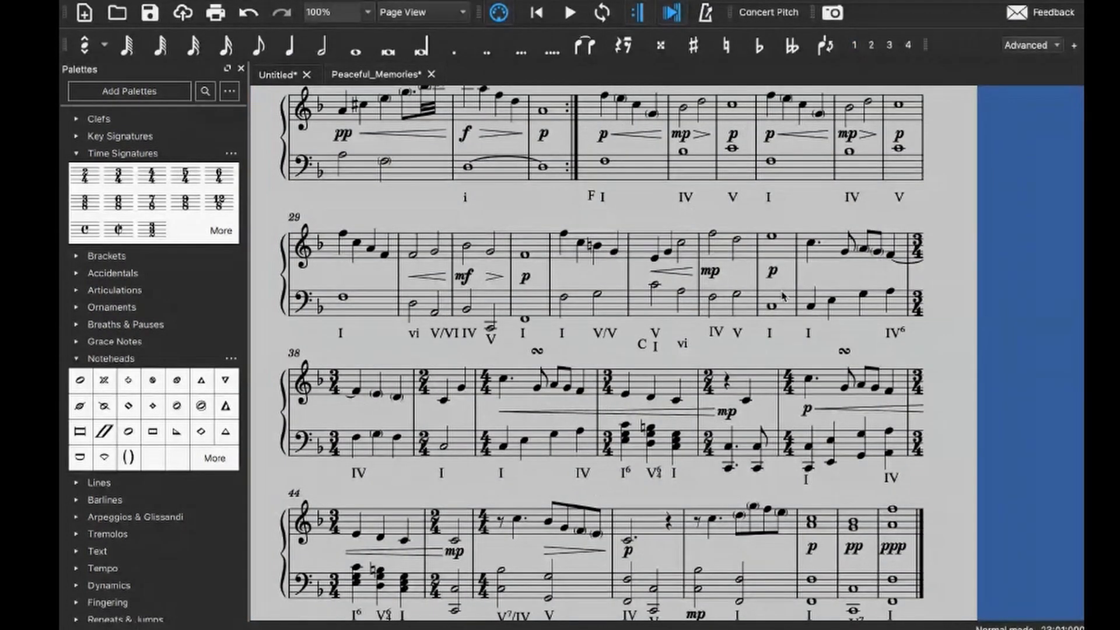
{"action": "left_click", "coordinate": [808, 244]}
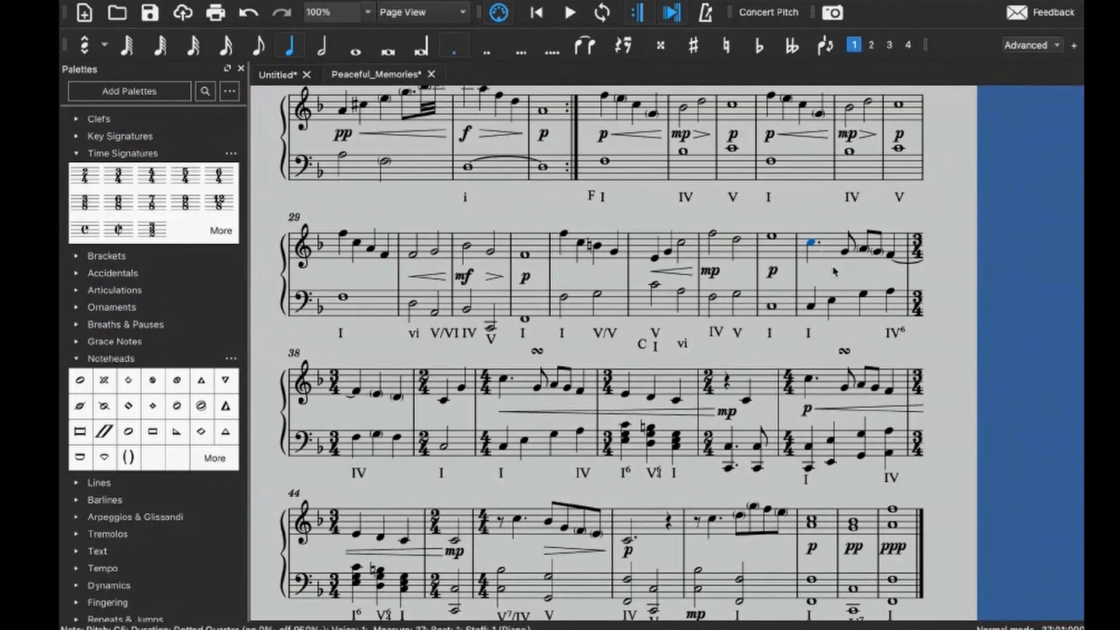
{"action": "left_click", "coordinate": [663, 269]}
{"action": "key", "text": "ctrl+t"}
{"action": "type", "text": "Theme C"}
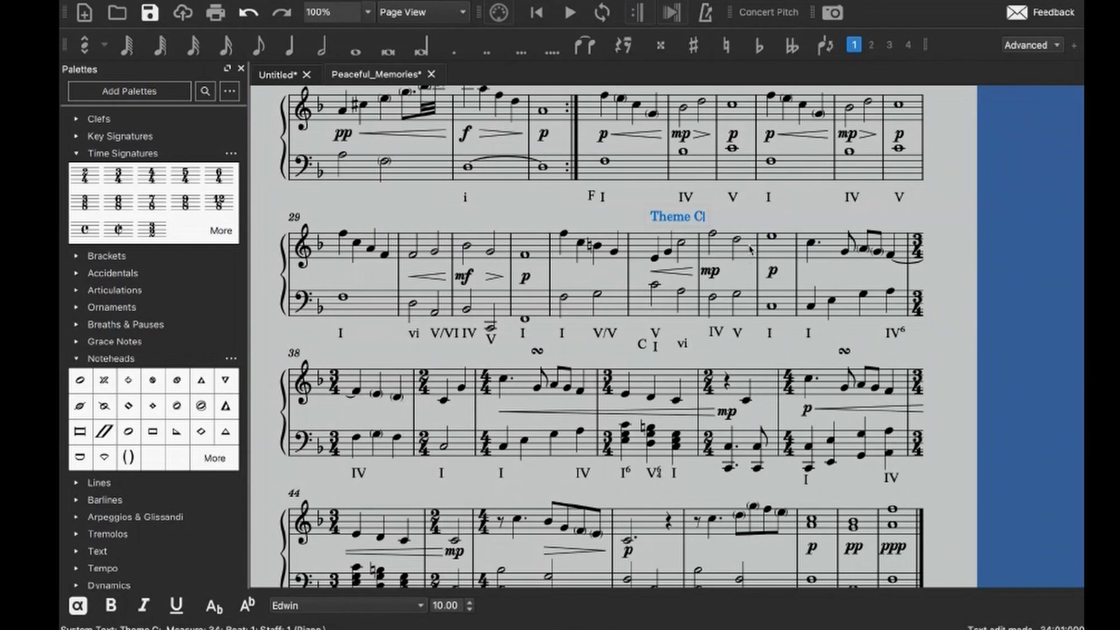
{"action": "scroll", "coordinate": [750, 249], "scroll_direction": "up", "scroll_amount": 3}
{"action": "key", "text": "Escape"}
- Save the annotated score
{"action": "left_click", "coordinate": [647, 300]}
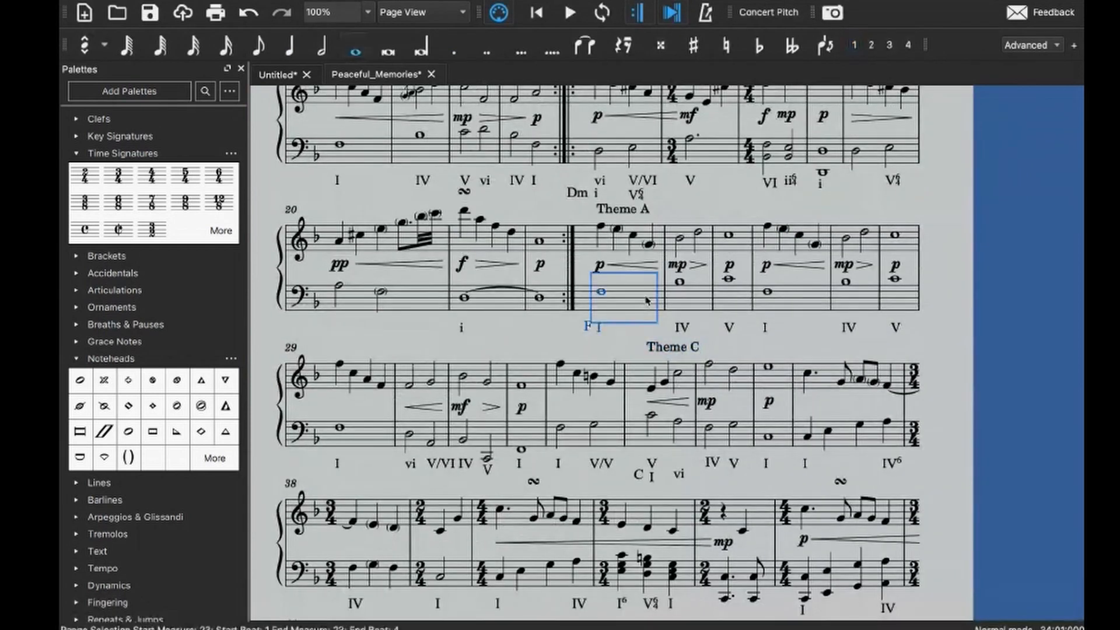
{"action": "scroll", "coordinate": [646, 301], "scroll_direction": "up", "scroll_amount": 3}
{"action": "key", "text": "ctrl+s"}
{"action": "scroll", "coordinate": [670, 326], "scroll_direction": "down", "scroll_amount": 3}
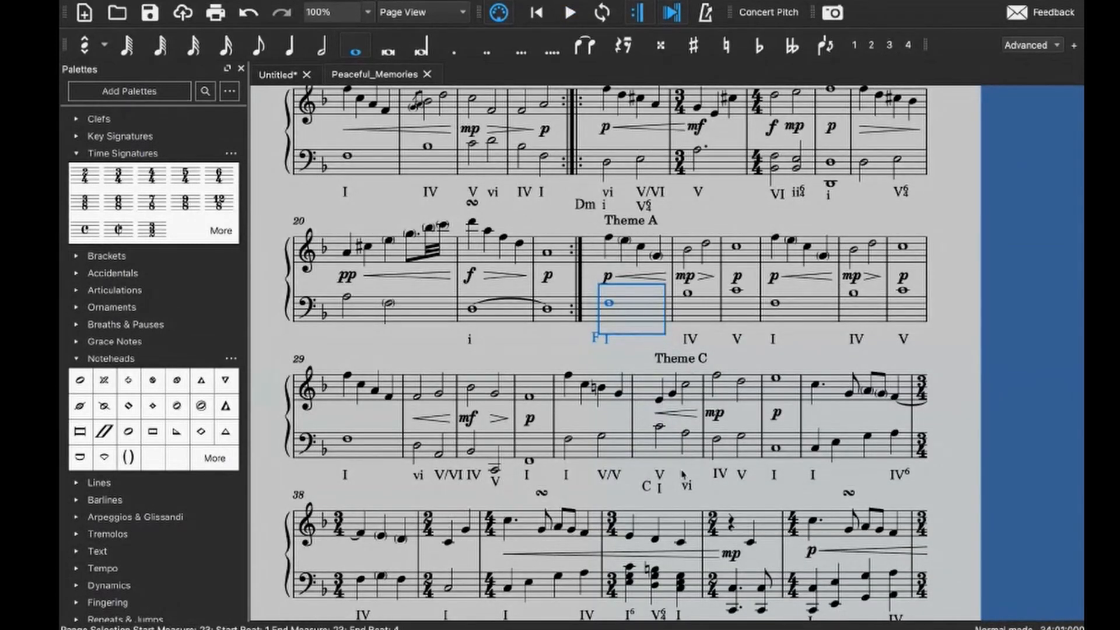
{"action": "scroll", "coordinate": [675, 489], "scroll_direction": "down", "scroll_amount": 3}
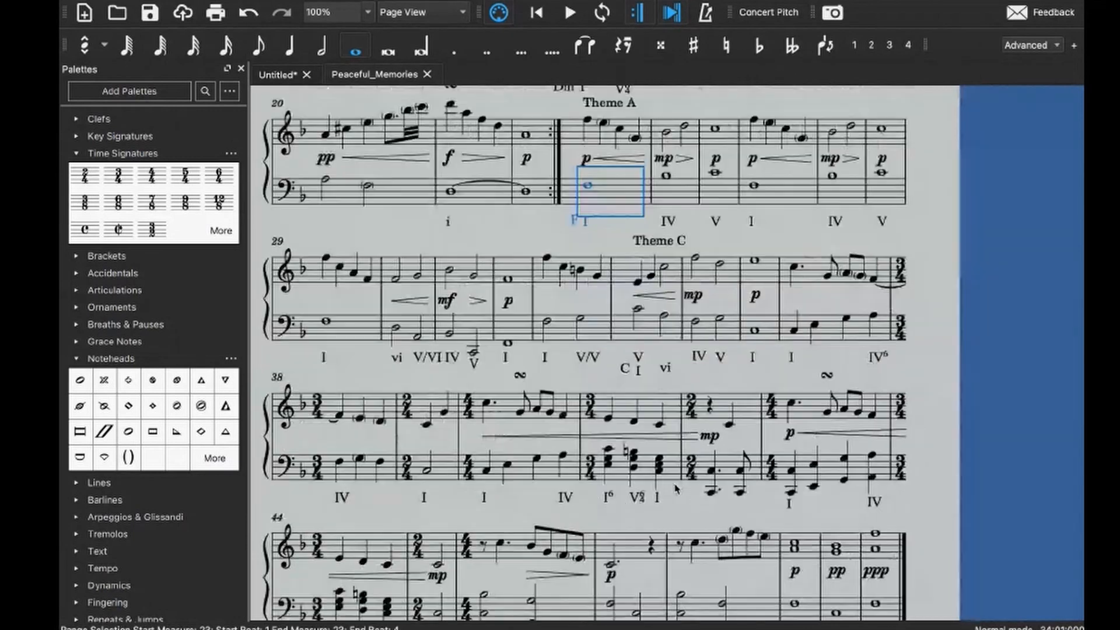
{"action": "scroll", "coordinate": [675, 489], "scroll_direction": "down", "scroll_amount": 2}
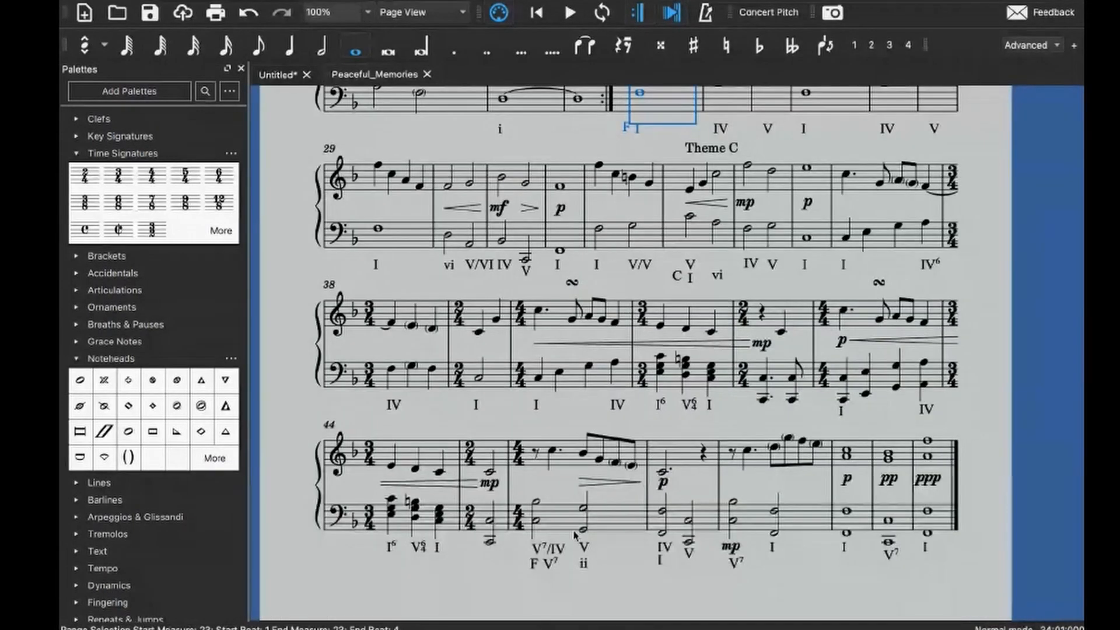
- Add the text "Theme A" above the opening treble rest of measure 46, where the key returns to F
{"action": "left_click", "coordinate": [535, 452]}
{"action": "key", "text": "ctrl+shift+t"}
{"action": "type", "text": "Theme A"}
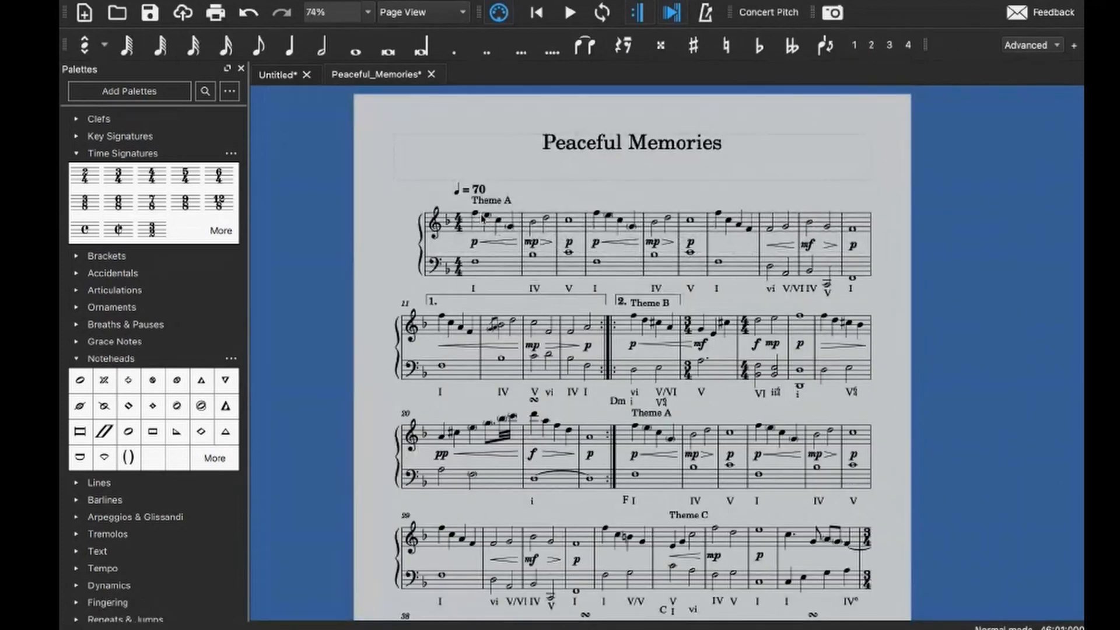
- Add the key label "F" to the Roman numeral analysis under measure 1 and place it just before the first I
{"action": "left_click", "coordinate": [476, 261]}
{"action": "type", "text": "F"}
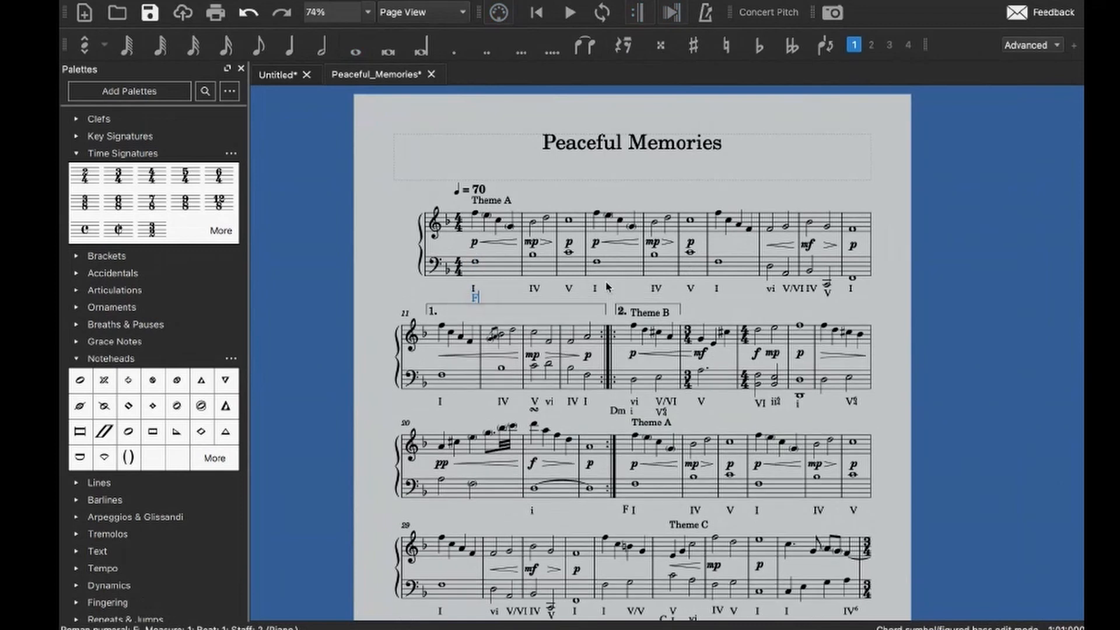
{"action": "scroll", "coordinate": [523, 287], "scroll_direction": "up", "scroll_amount": 3}
{"action": "key", "text": "Escape"}
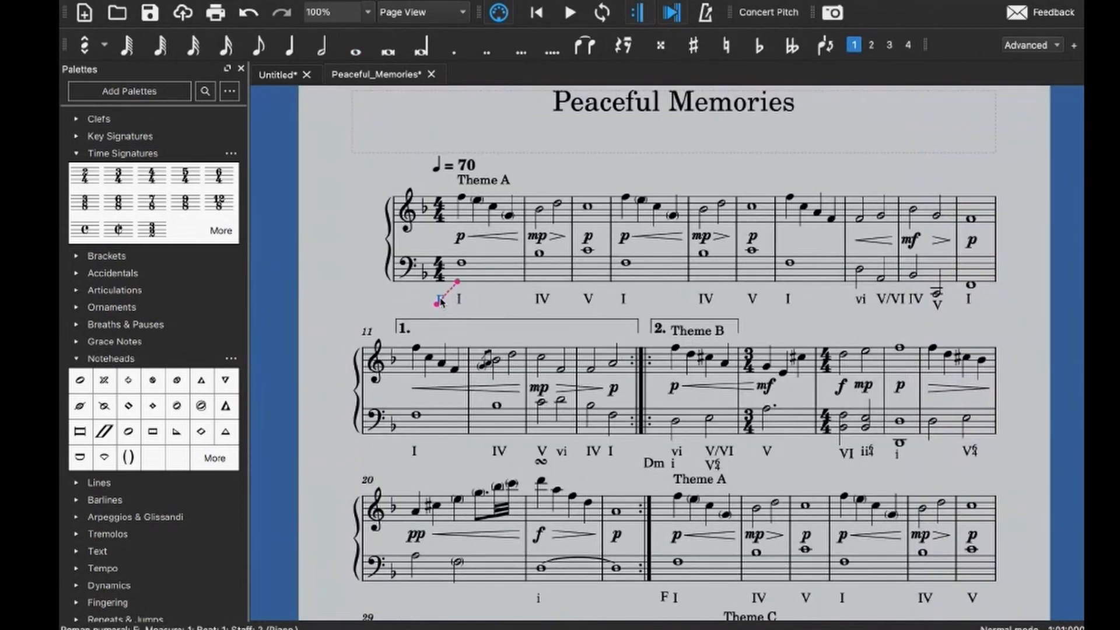
{"action": "key", "text": "Escape"}
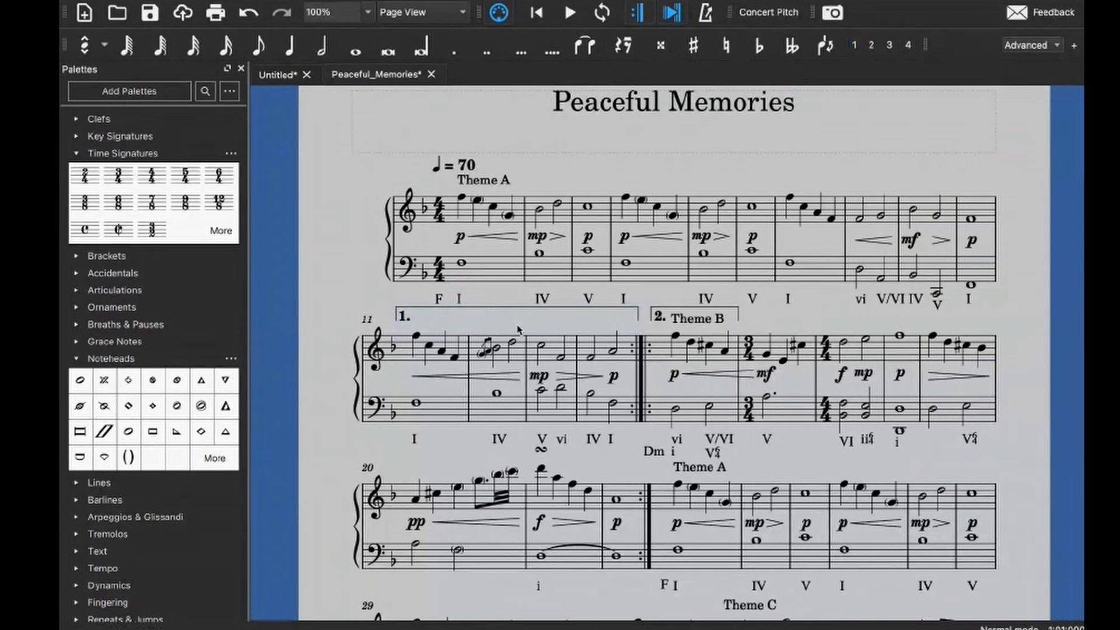
- Review the annotated score from the first system to the last, checking the theme labels, key labels and Roman numerals
{"action": "scroll", "coordinate": [517, 330], "scroll_direction": "right", "scroll_amount": 4}
{"action": "scroll", "coordinate": [517, 330], "scroll_direction": "down", "scroll_amount": 2}
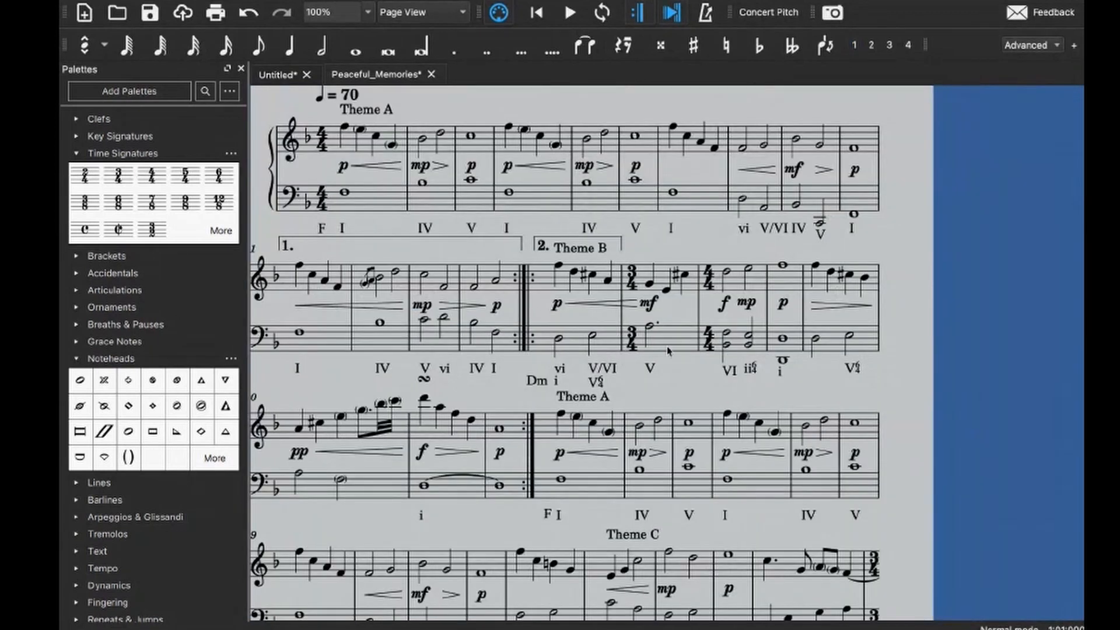
{"action": "scroll", "coordinate": [668, 350], "scroll_direction": "down", "scroll_amount": 4}
{"action": "scroll", "coordinate": [615, 348], "scroll_direction": "down", "scroll_amount": 1}
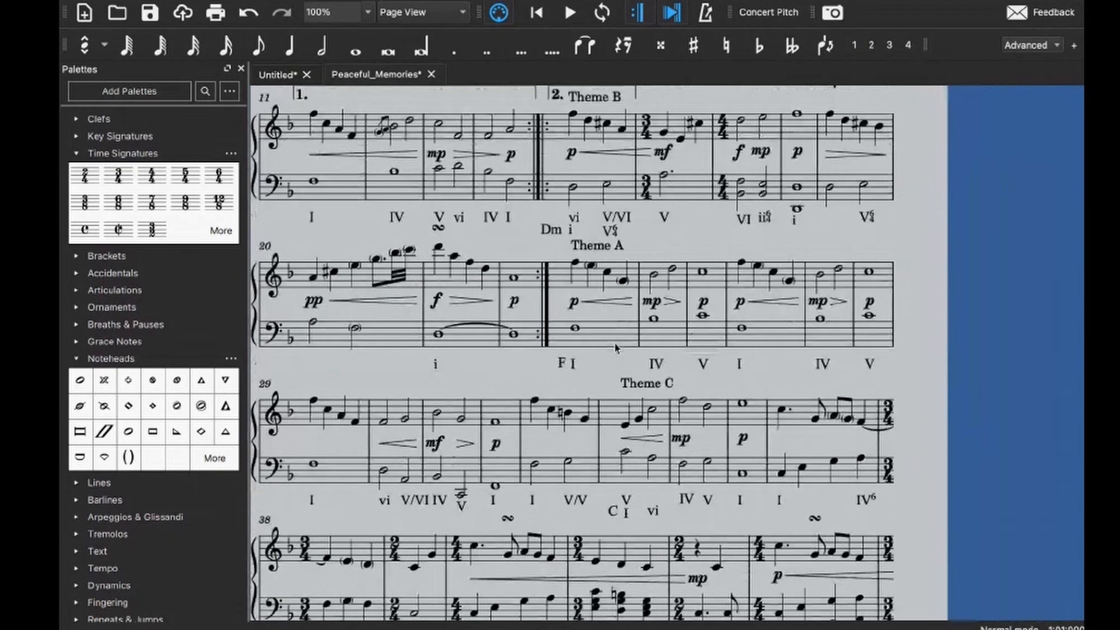
{"action": "scroll", "coordinate": [615, 349], "scroll_direction": "down", "scroll_amount": 3}
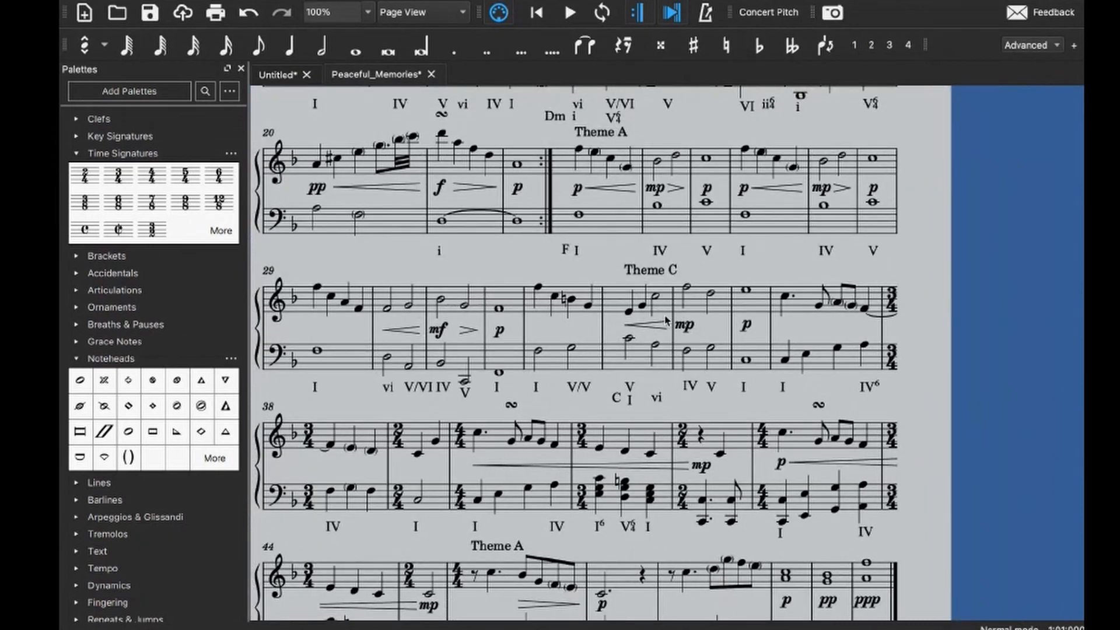
{"action": "scroll", "coordinate": [666, 320], "scroll_direction": "down", "scroll_amount": 3}
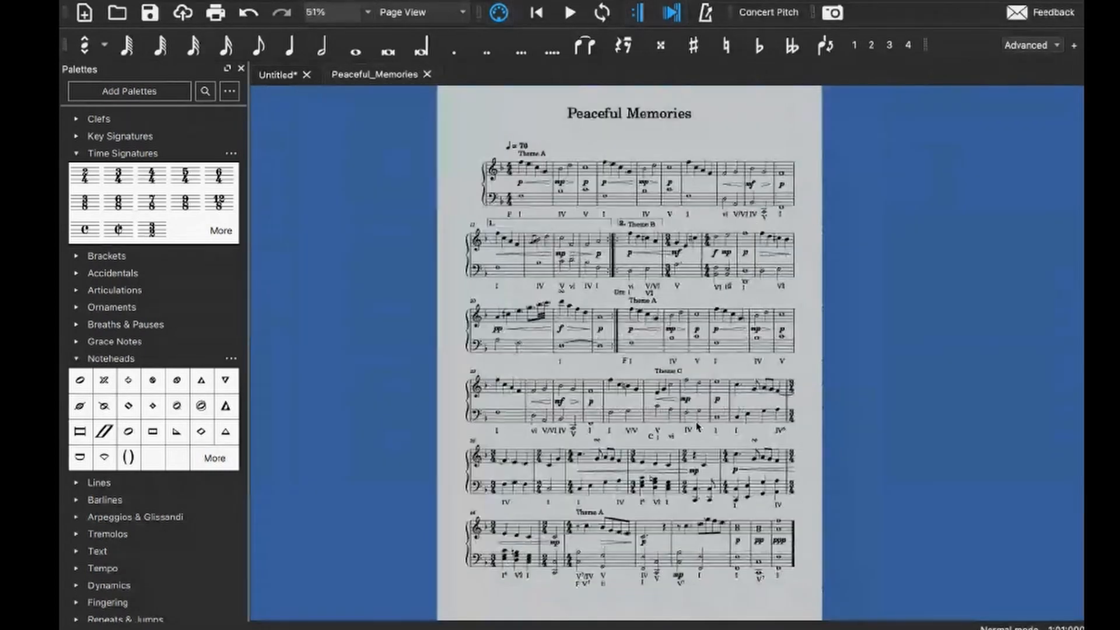
{"action": "scroll", "coordinate": [697, 428], "scroll_direction": "up", "scroll_amount": 2}
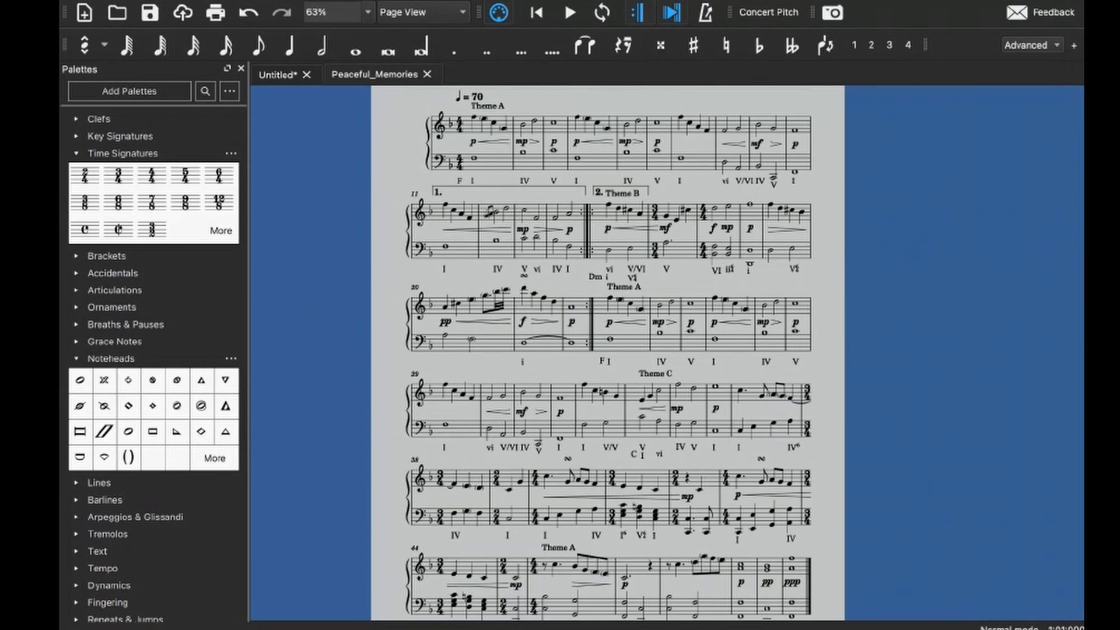
{"action": "scroll", "coordinate": [642, 376], "scroll_direction": "up", "scroll_amount": 5}
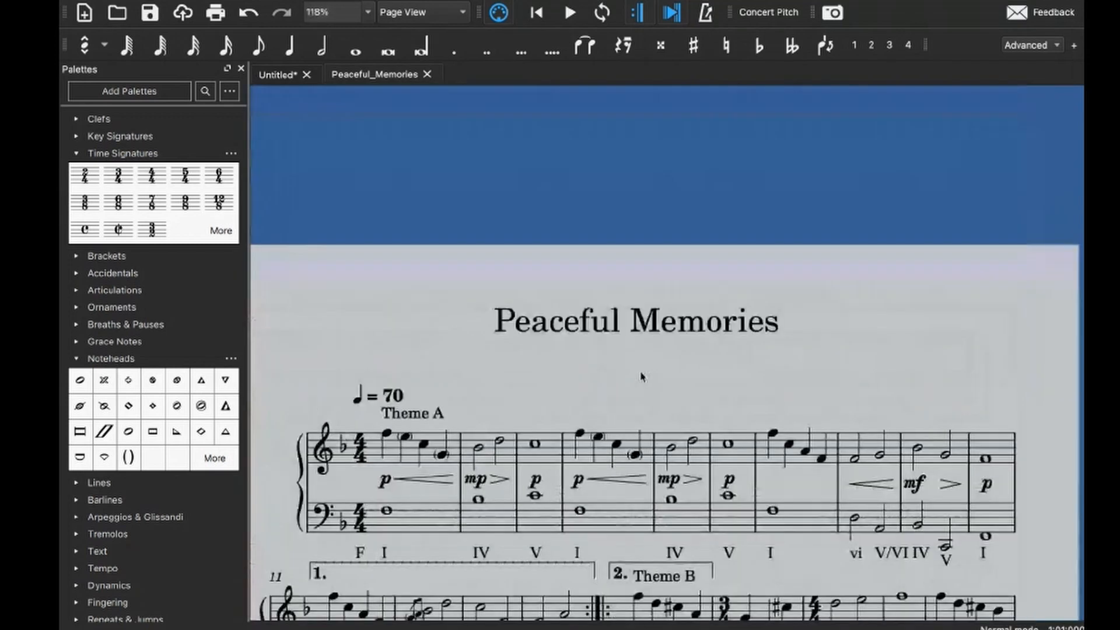
- Highlight the treble staff of measures 1 to 3 to examine the opening phrase of Theme A
{"action": "left_click", "coordinate": [461, 432]}
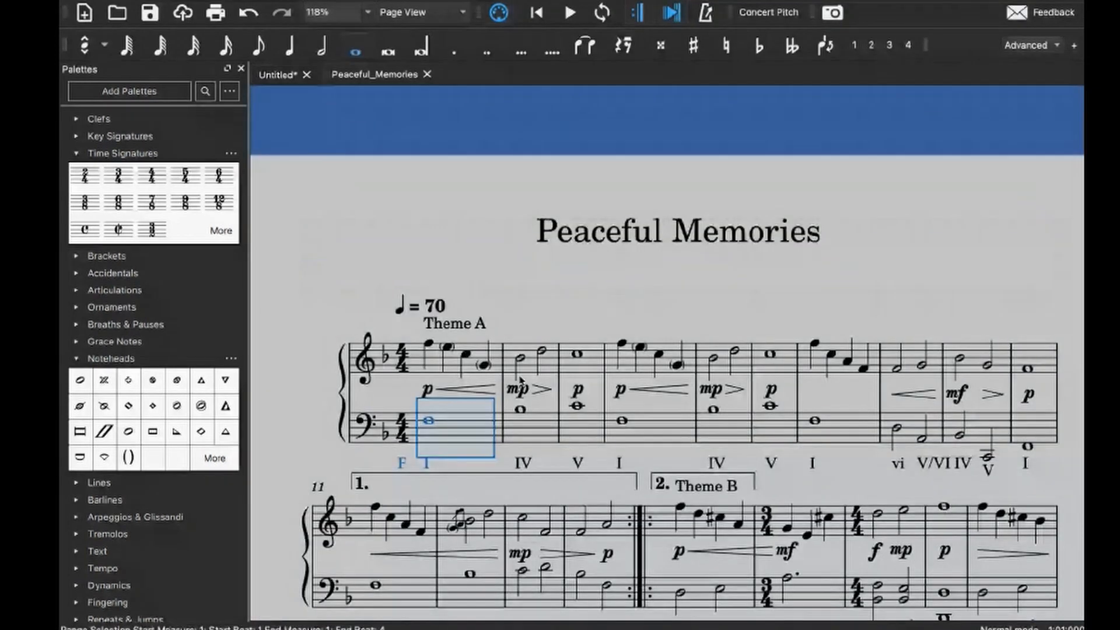
{"action": "left_click", "coordinate": [489, 360]}
{"action": "left_click", "coordinate": [596, 369], "text": "shift"}
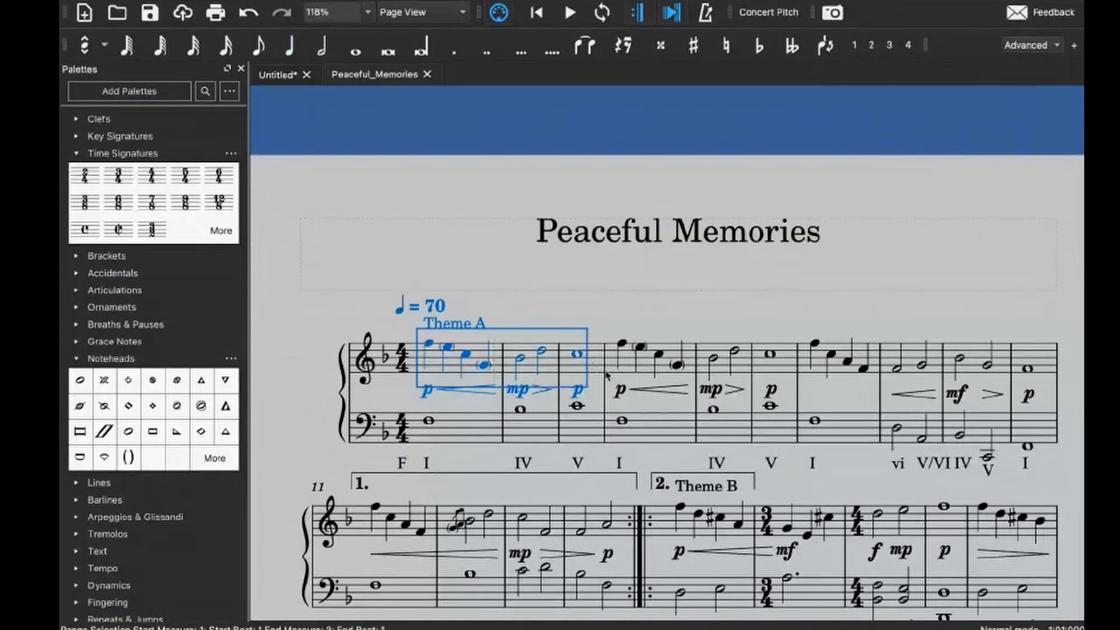
{"action": "scroll", "coordinate": [622, 383], "scroll_direction": "down", "scroll_amount": 1}
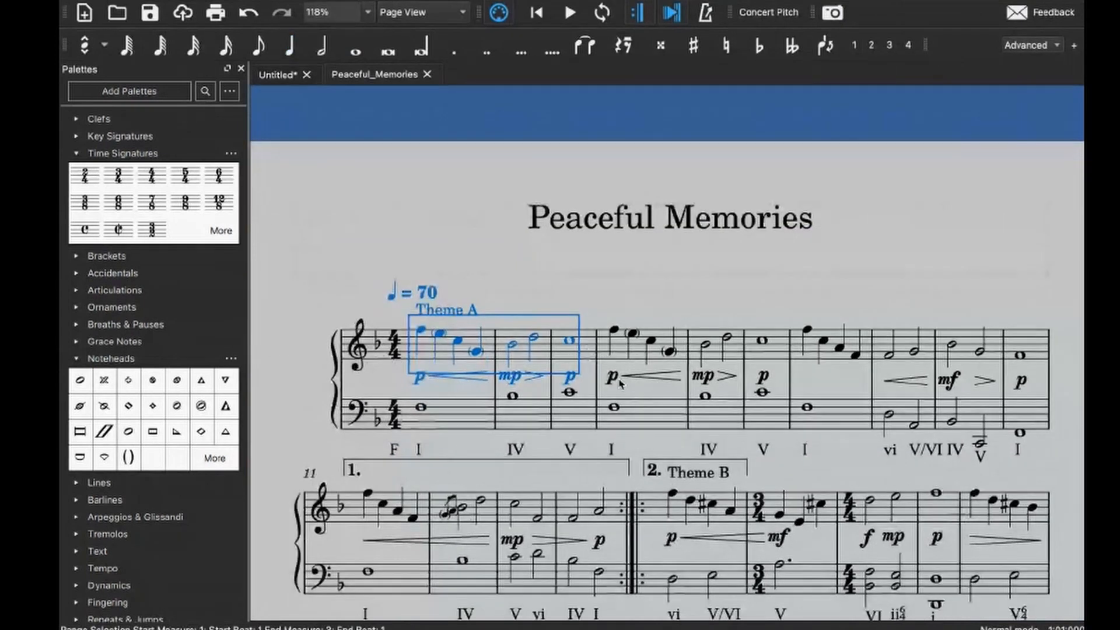
- Highlight the treble staff of measures 7 to 10 to examine the phrase that closes the first system
{"action": "key", "text": "ctrl+0"}
{"action": "left_click", "coordinate": [757, 239]}
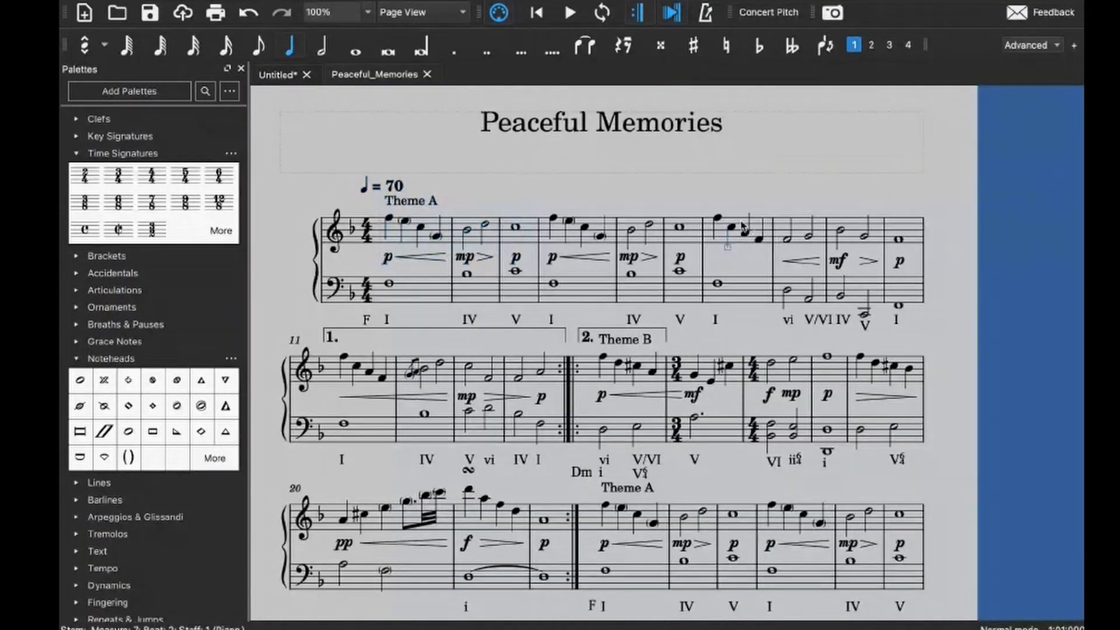
{"action": "left_click", "coordinate": [742, 227]}
{"action": "left_click", "coordinate": [924, 236]}
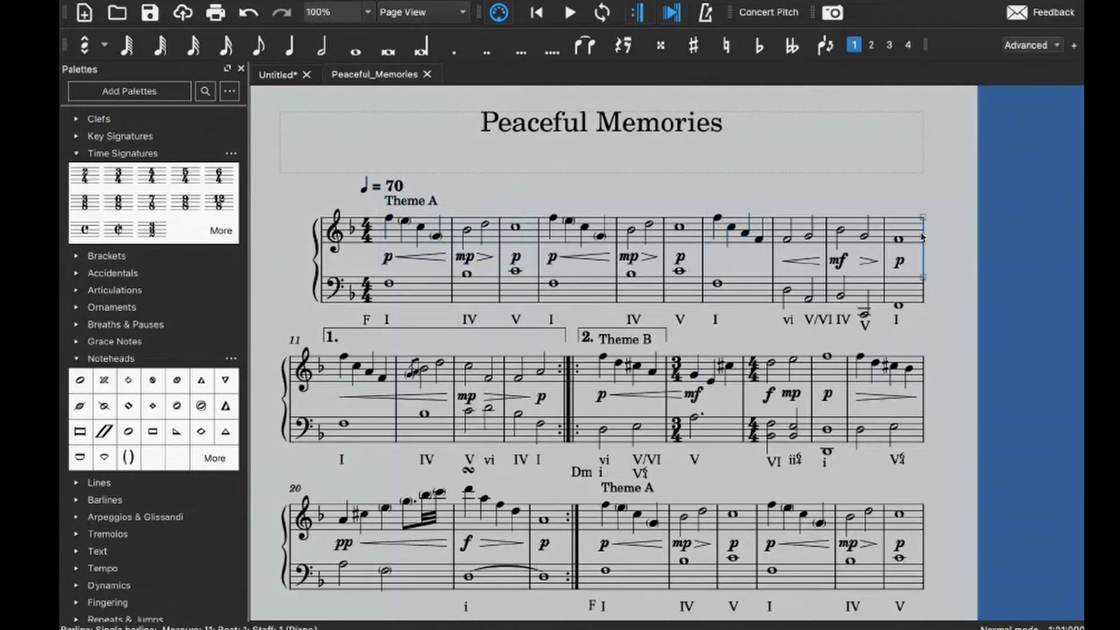
{"action": "left_click", "coordinate": [736, 228]}
{"action": "left_click", "coordinate": [906, 233], "text": "shift"}
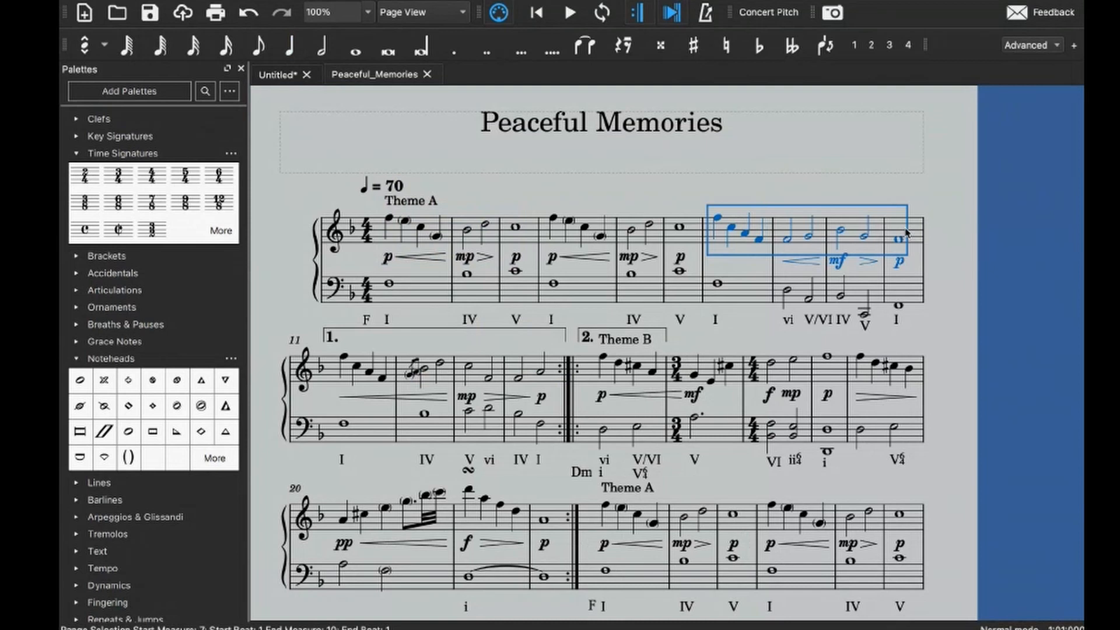
- Highlight the treble staff of measures 11 to 14 to examine the first-ending phrase, and clear the selection
{"action": "scroll", "coordinate": [906, 233], "scroll_direction": "down", "scroll_amount": 2}
{"action": "left_click", "coordinate": [397, 295]}
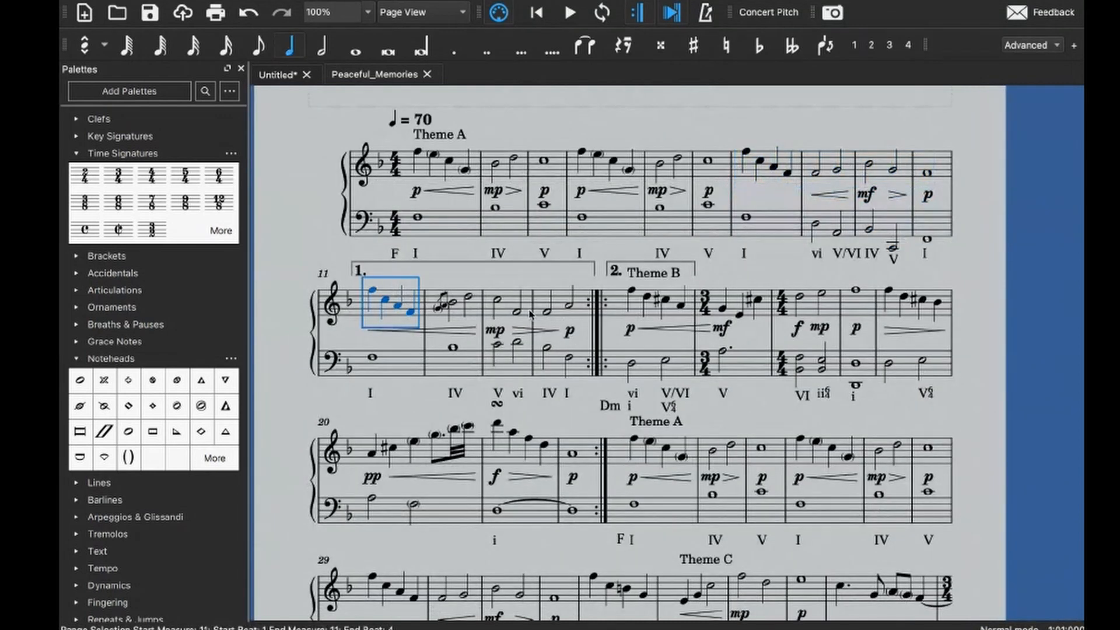
{"action": "left_click", "coordinate": [585, 310], "text": "shift"}
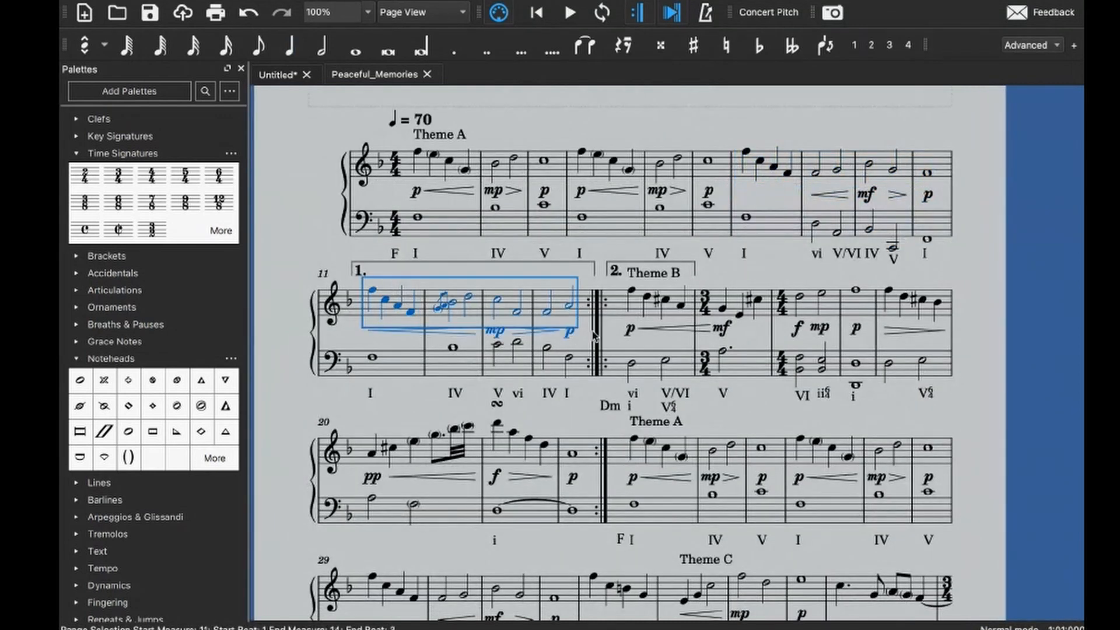
{"action": "scroll", "coordinate": [593, 334], "scroll_direction": "down", "scroll_amount": 3}
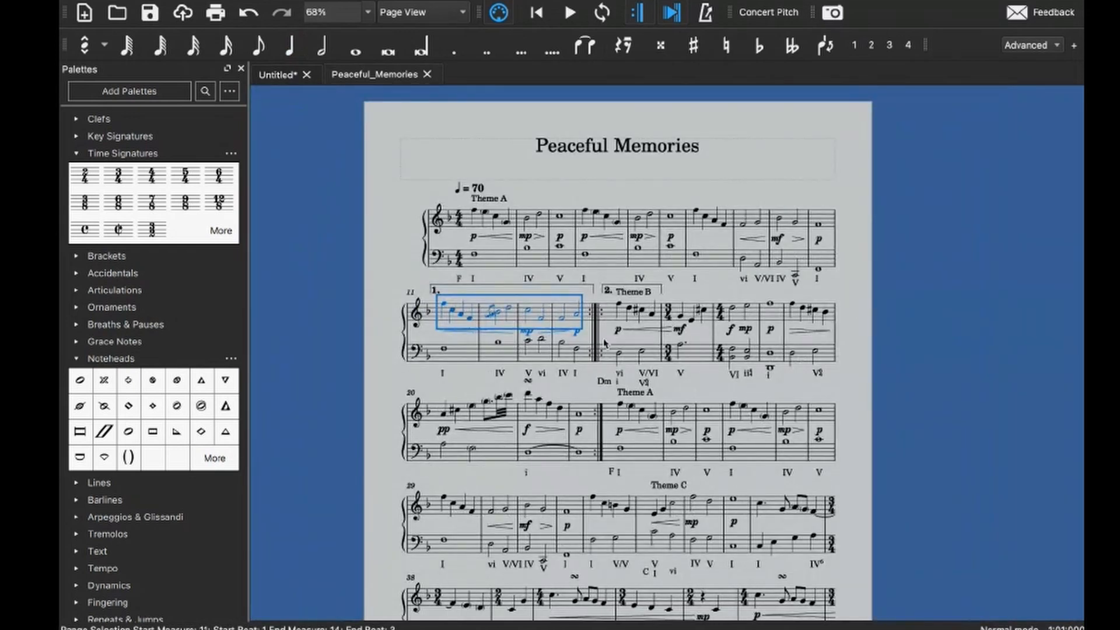
{"action": "scroll", "coordinate": [605, 343], "scroll_direction": "down", "scroll_amount": 3}
{"action": "scroll", "coordinate": [596, 326], "scroll_direction": "up", "scroll_amount": 2}
{"action": "key", "text": "Escape"}
- Examine the overall form of the piece, comparing the Theme A, B and C sections and their keys from start to end
{"action": "scroll", "coordinate": [619, 342], "scroll_direction": "down", "scroll_amount": 3}
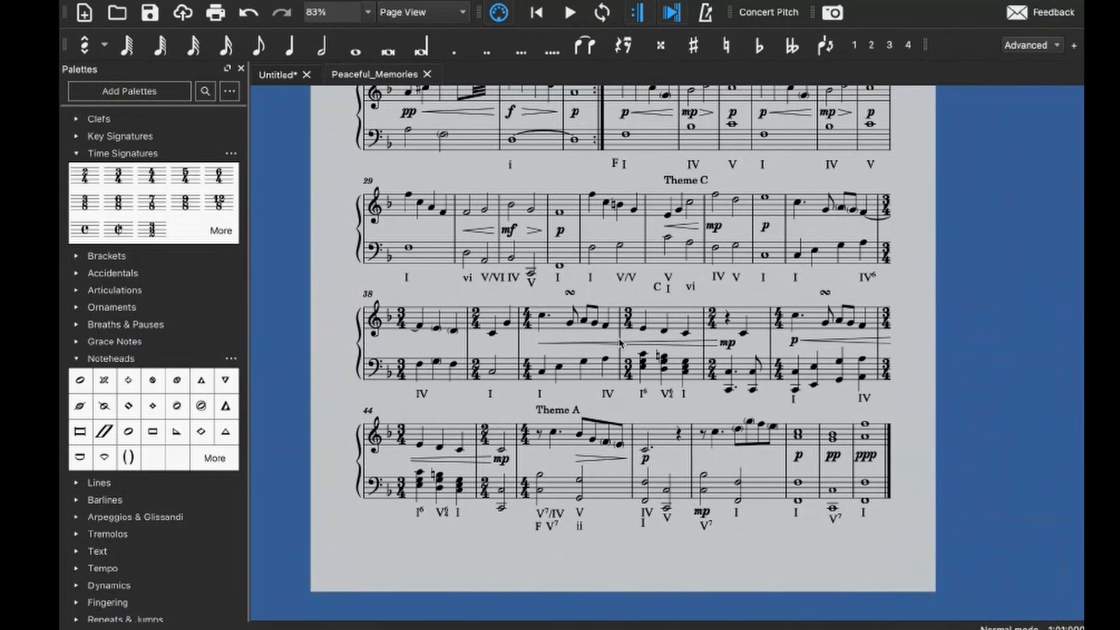
{"action": "scroll", "coordinate": [619, 342], "scroll_direction": "up", "scroll_amount": 5}
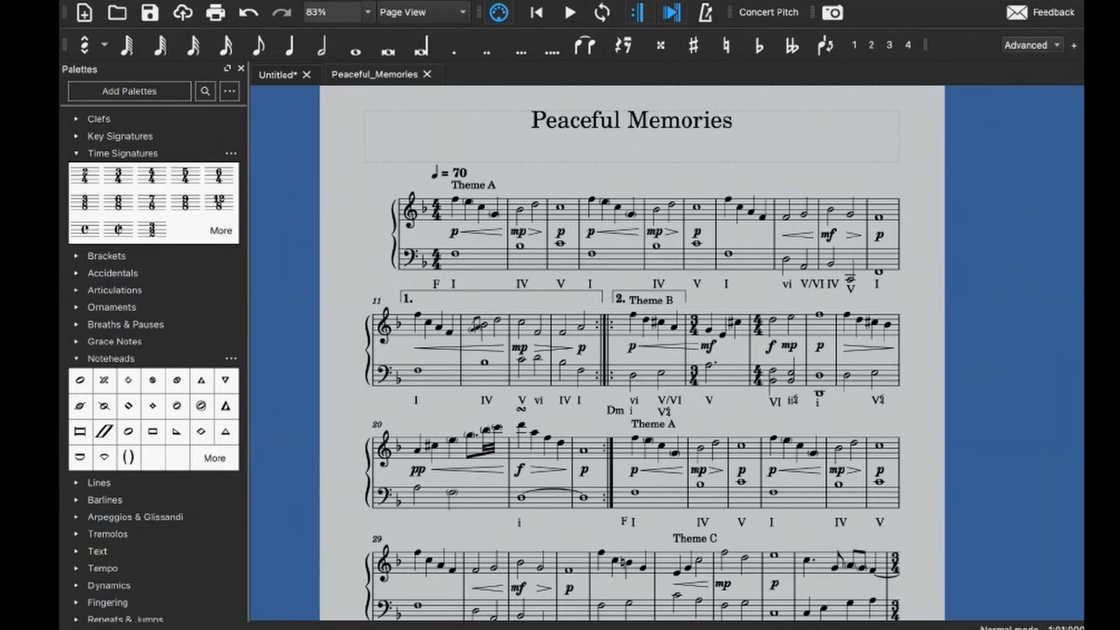
{"action": "scroll", "coordinate": [562, 403], "scroll_direction": "up", "scroll_amount": 1}
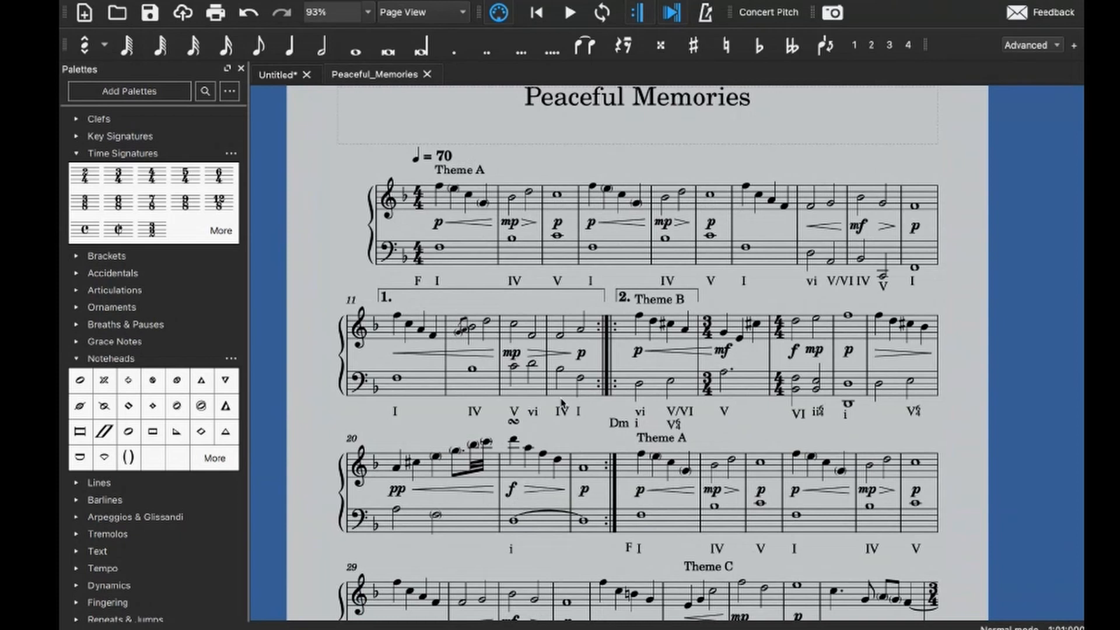
{"action": "scroll", "coordinate": [561, 402], "scroll_direction": "up", "scroll_amount": 2}
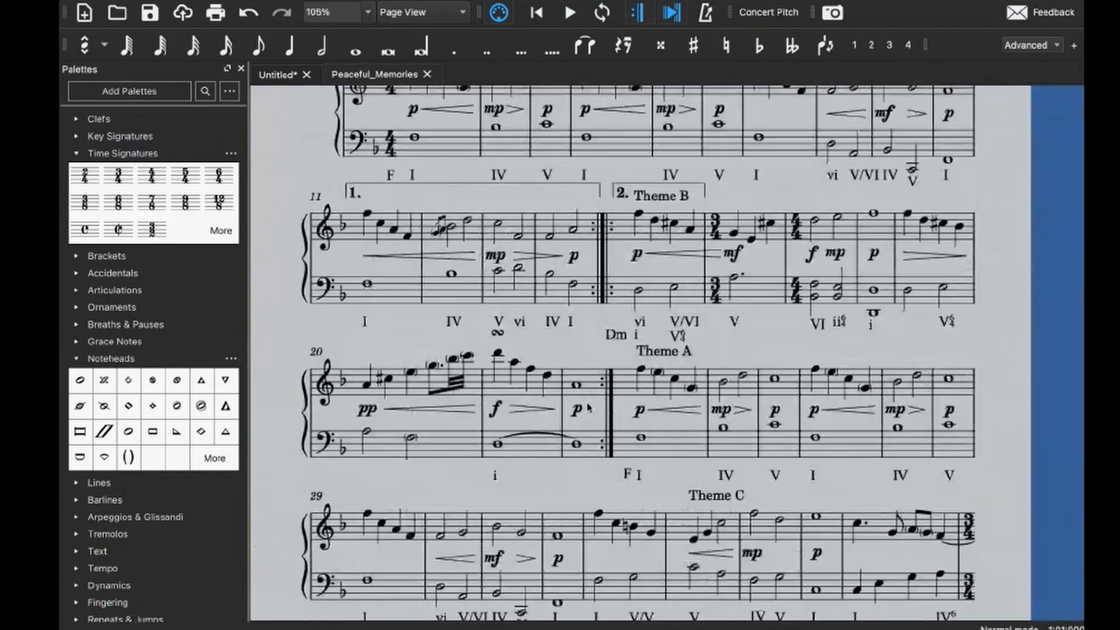
{"action": "scroll", "coordinate": [589, 407], "scroll_direction": "down", "scroll_amount": 1}
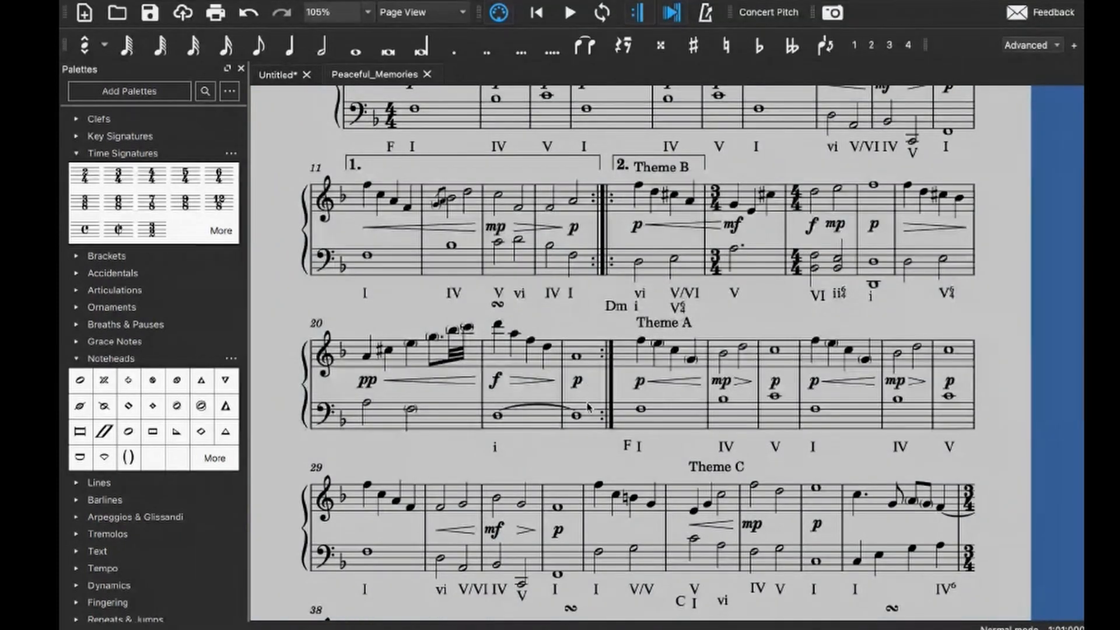
{"action": "scroll", "coordinate": [589, 407], "scroll_direction": "down", "scroll_amount": 10}
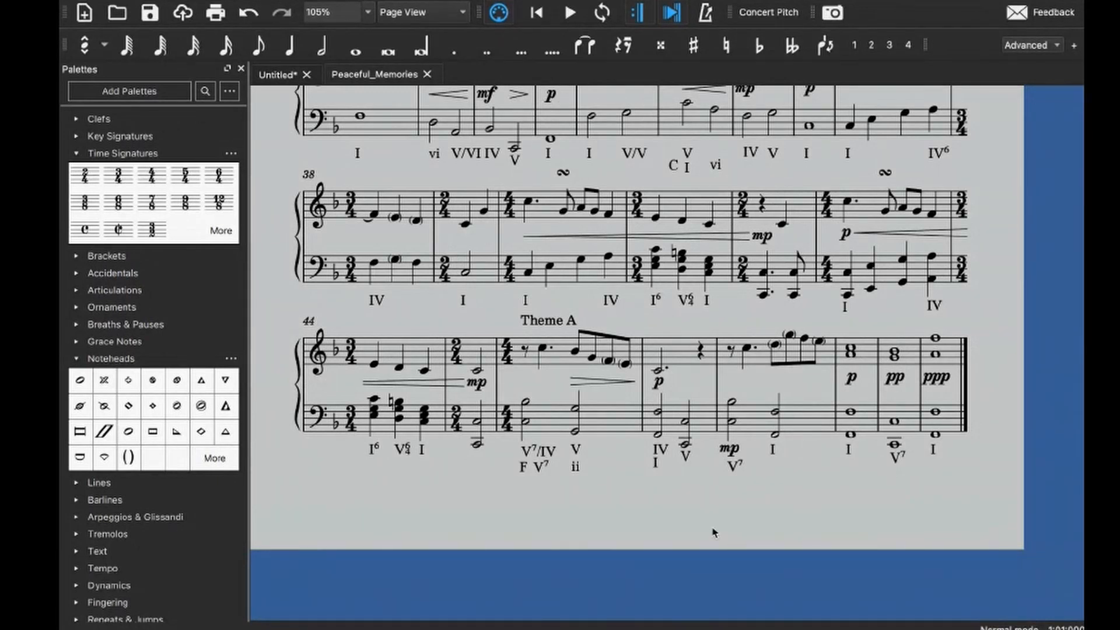
{"action": "scroll", "coordinate": [713, 532], "scroll_direction": "up", "scroll_amount": 1}
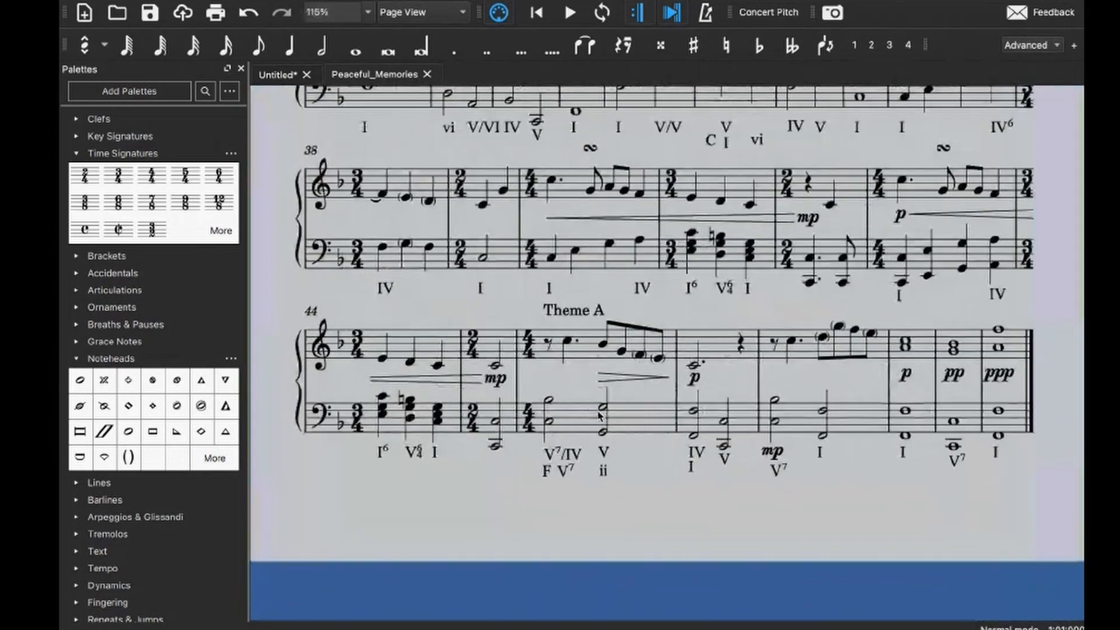
{"action": "scroll", "coordinate": [599, 415], "scroll_direction": "down", "scroll_amount": 1}
{"action": "scroll", "coordinate": [599, 415], "scroll_direction": "up", "scroll_amount": 8}
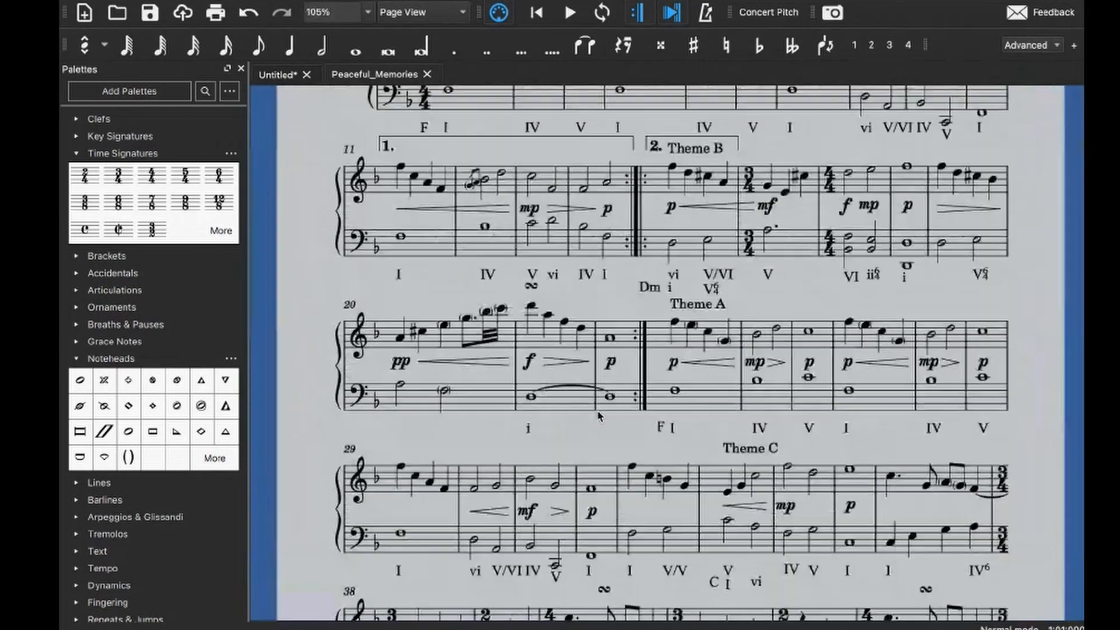
{"action": "scroll", "coordinate": [599, 415], "scroll_direction": "down", "scroll_amount": 2}
{"action": "scroll", "coordinate": [599, 416], "scroll_direction": "up", "scroll_amount": 3}
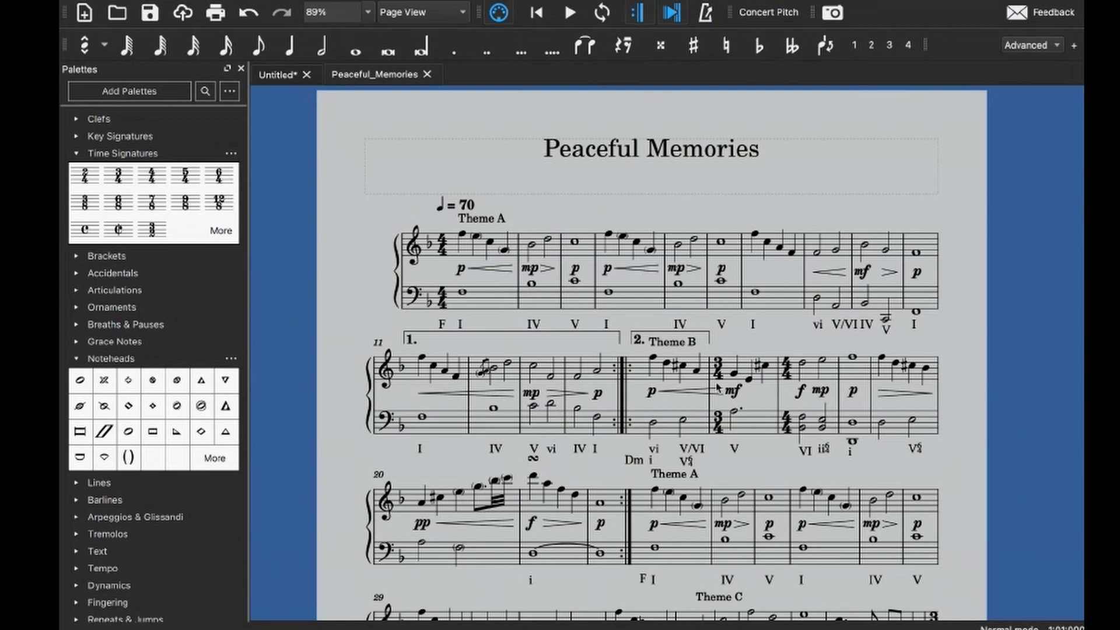
{"action": "scroll", "coordinate": [670, 387], "scroll_direction": "down", "scroll_amount": 10}
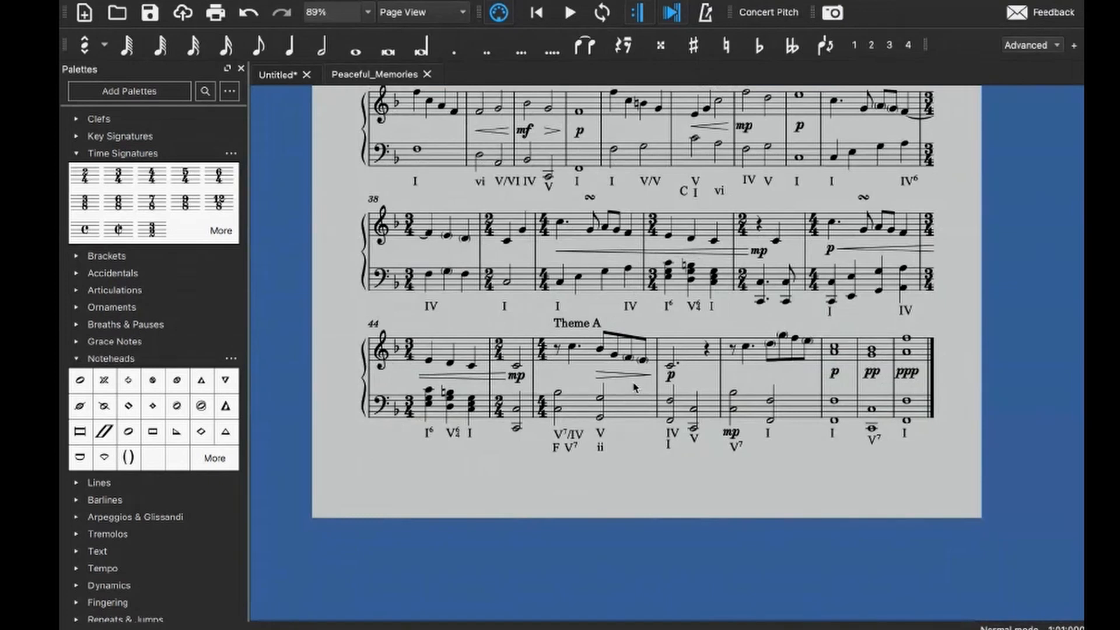
{"action": "scroll", "coordinate": [634, 386], "scroll_direction": "up", "scroll_amount": 8}
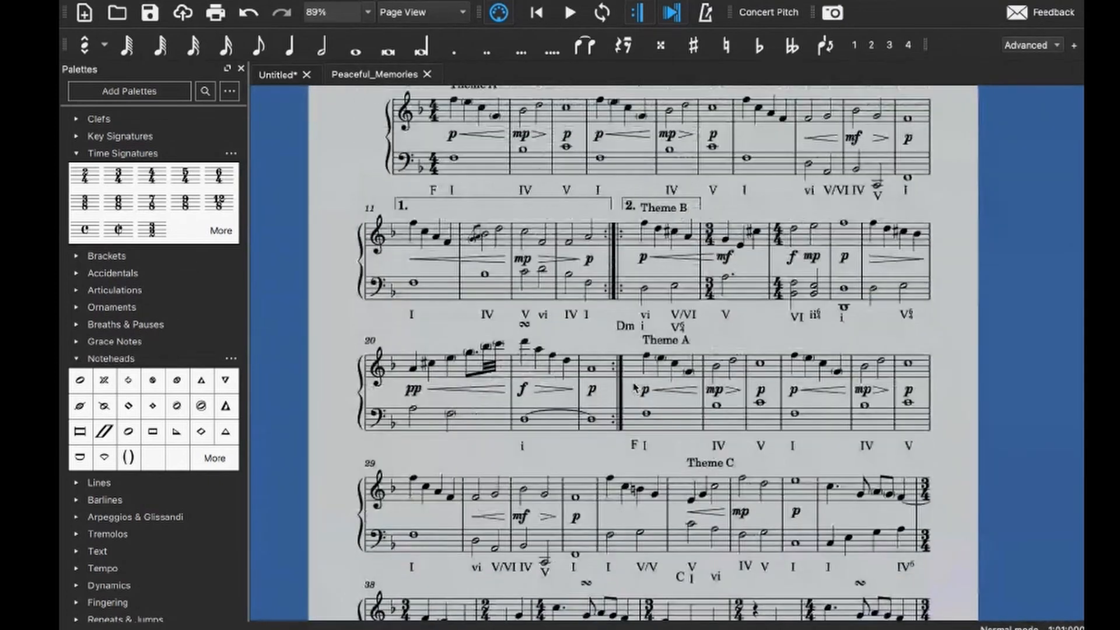
{"action": "scroll", "coordinate": [635, 387], "scroll_direction": "up", "scroll_amount": 3}
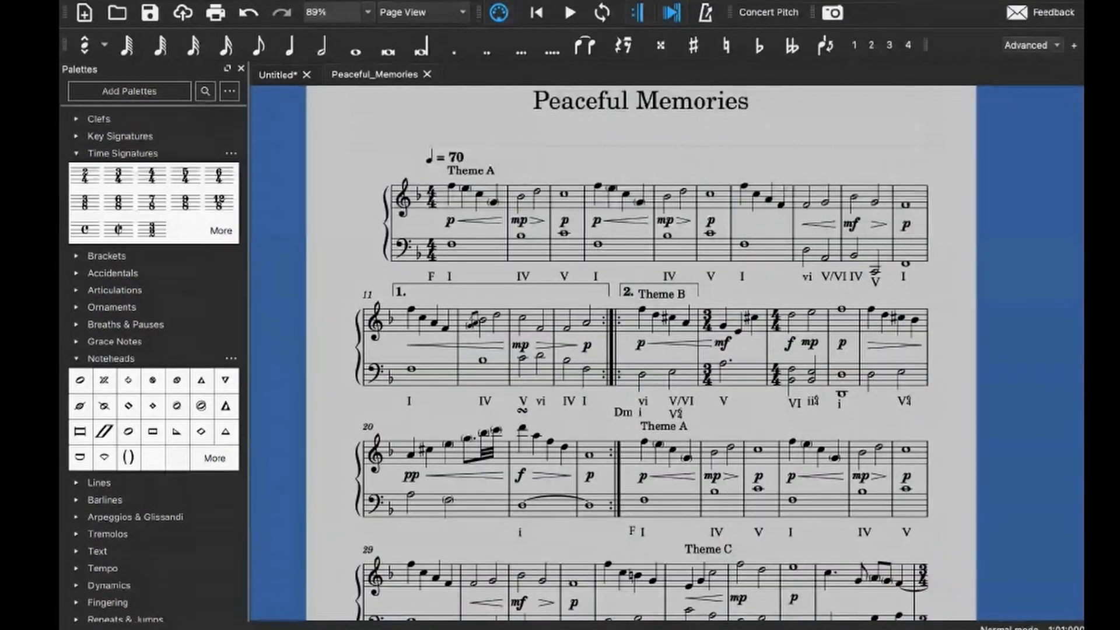